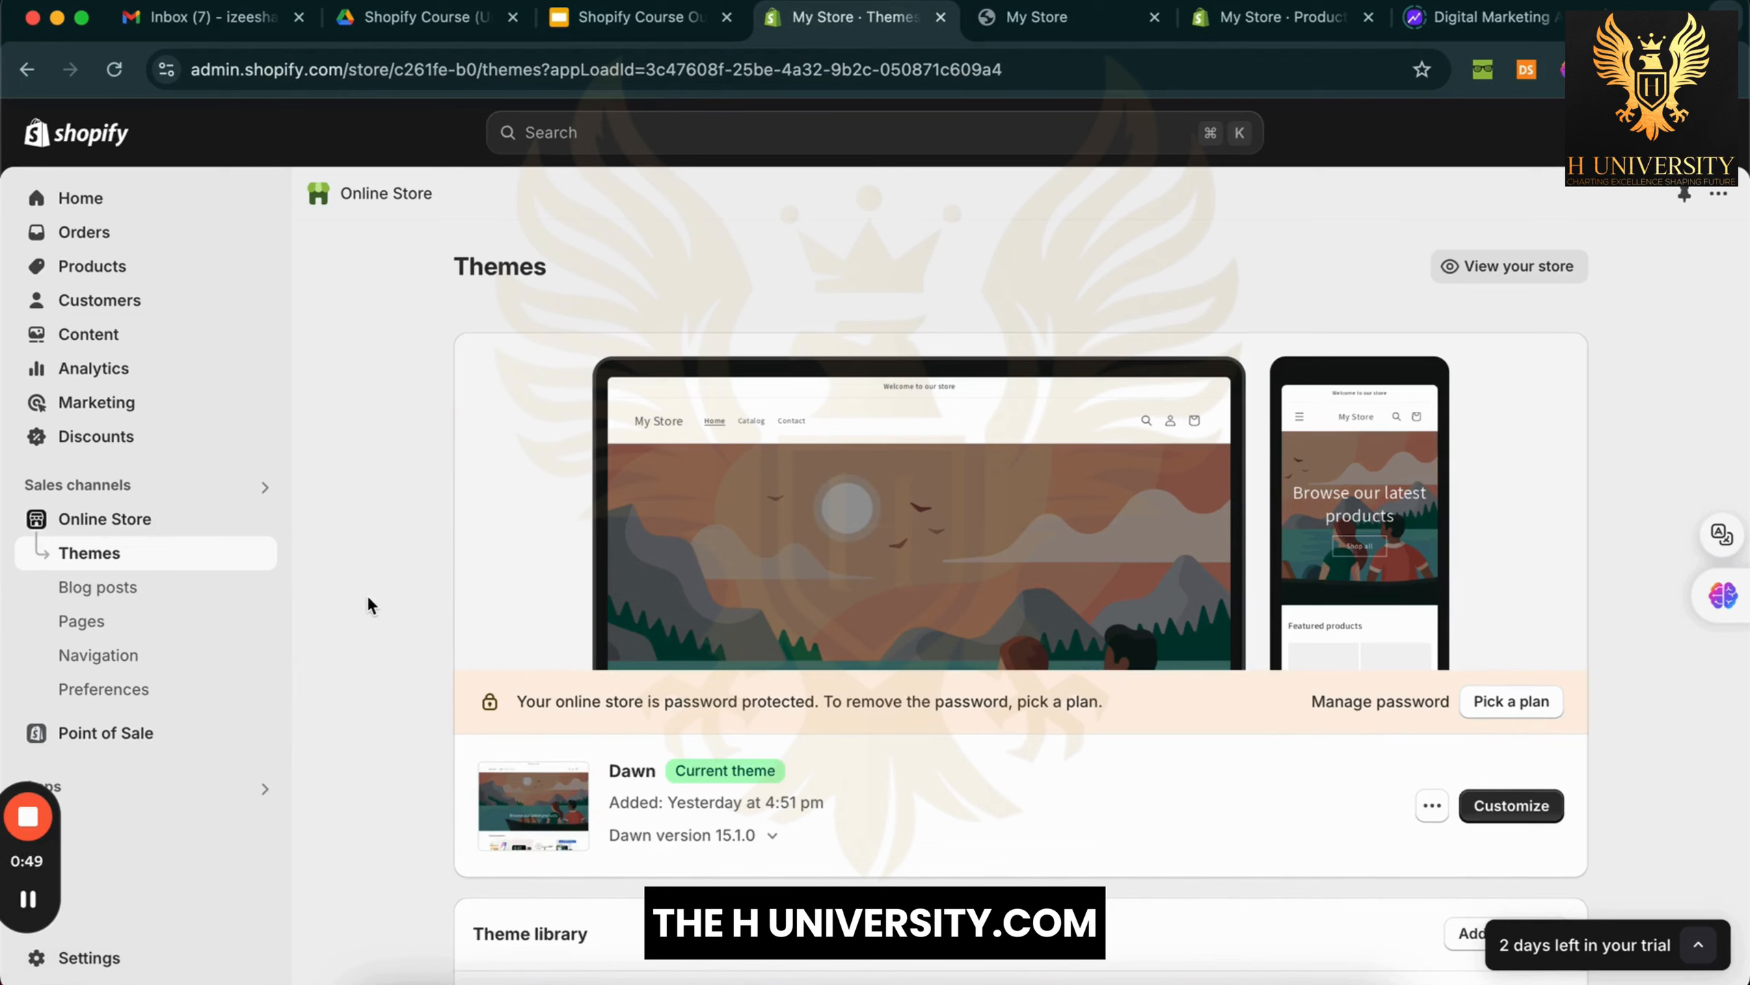
# Open the store's product list and bring up the Sider AI chat sidebar, ready for a new message
pyautogui.click(91, 266)
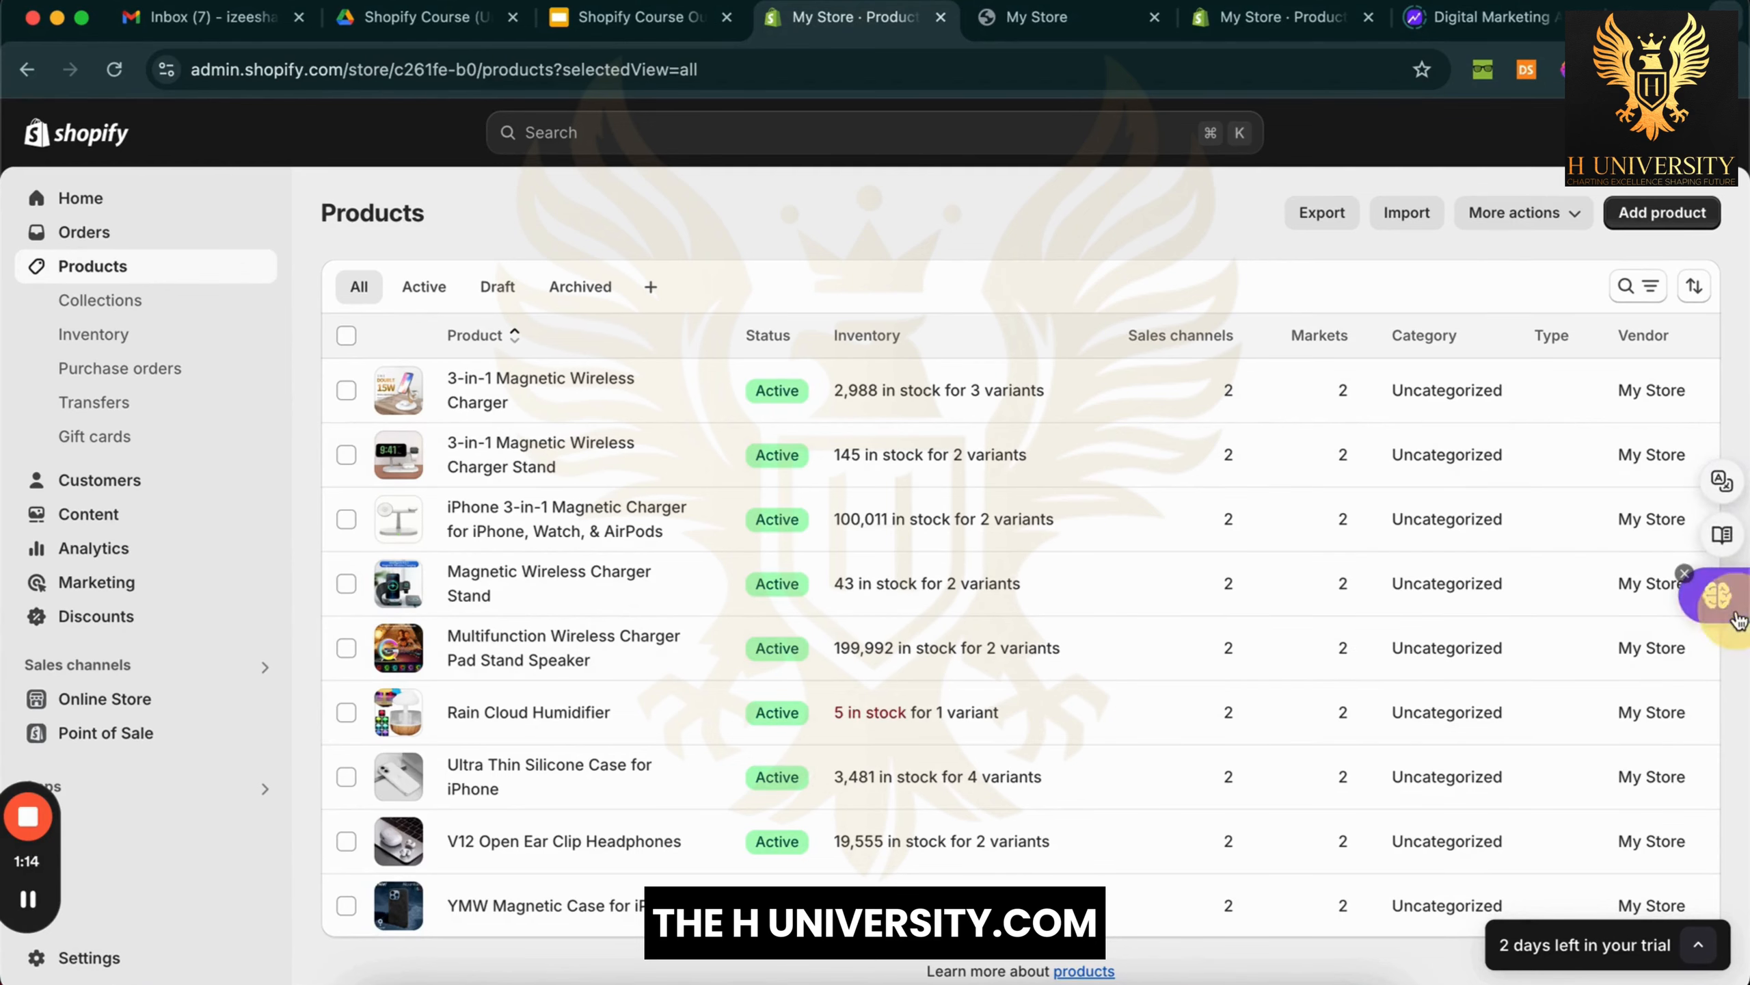
pyautogui.click(1723, 596)
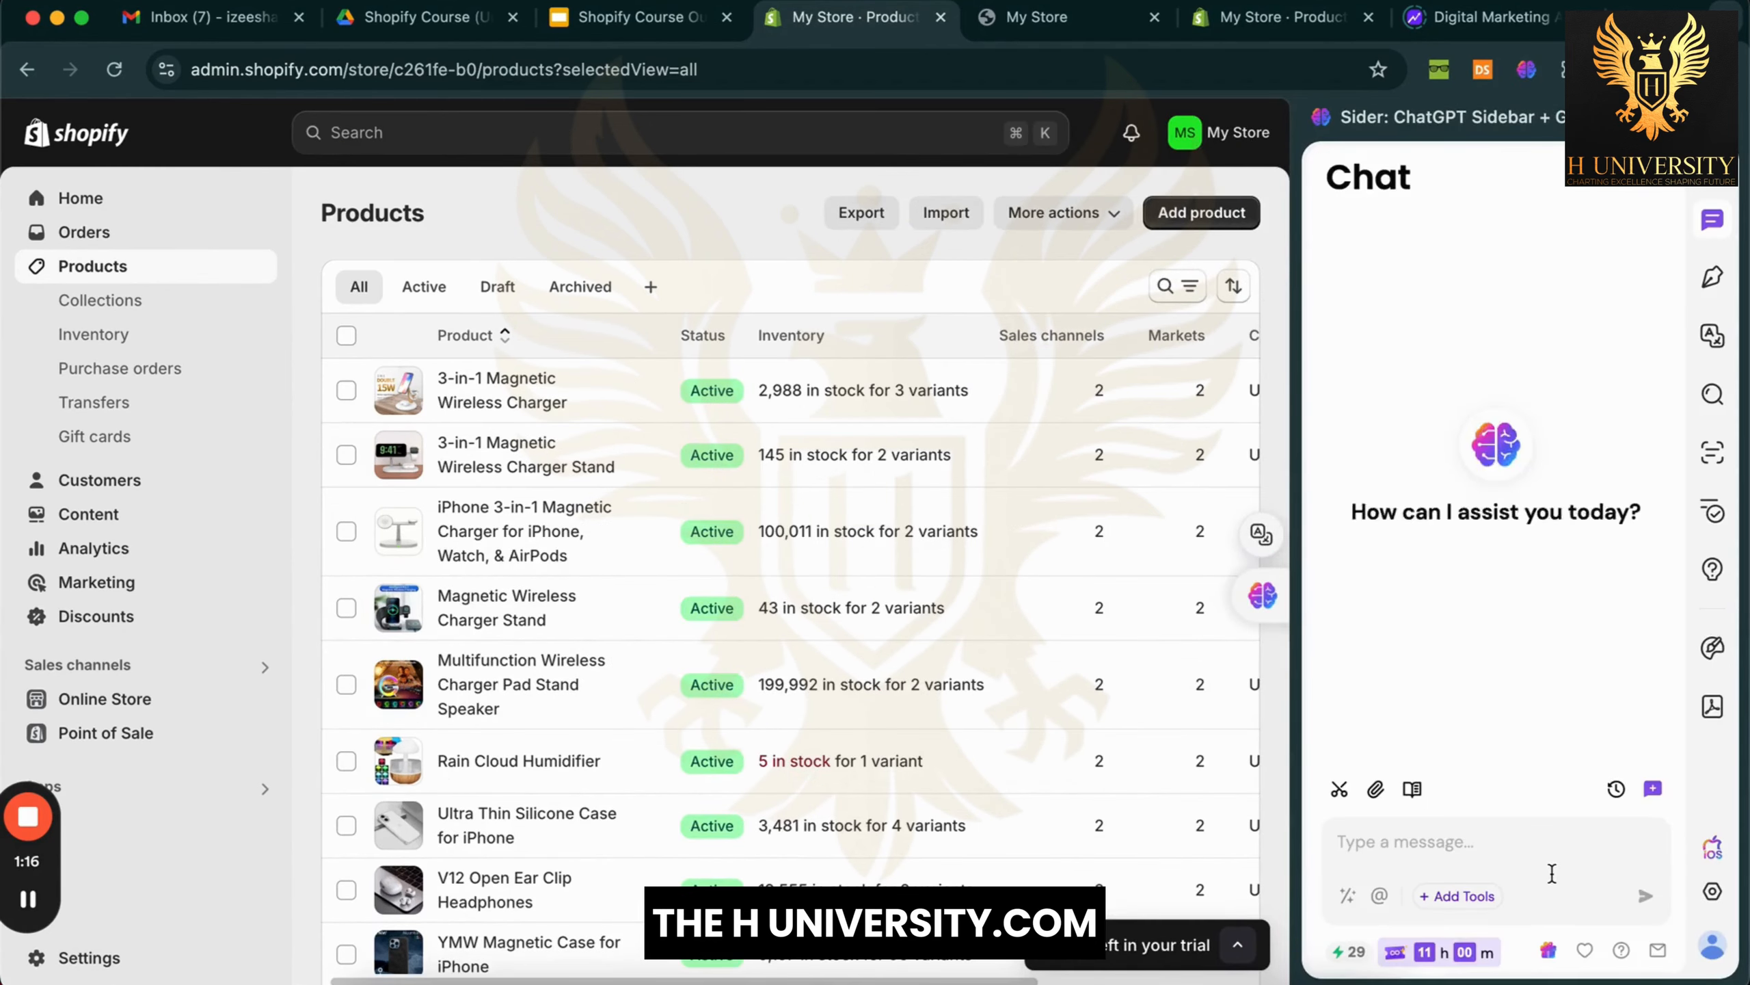
pyautogui.click(1553, 871)
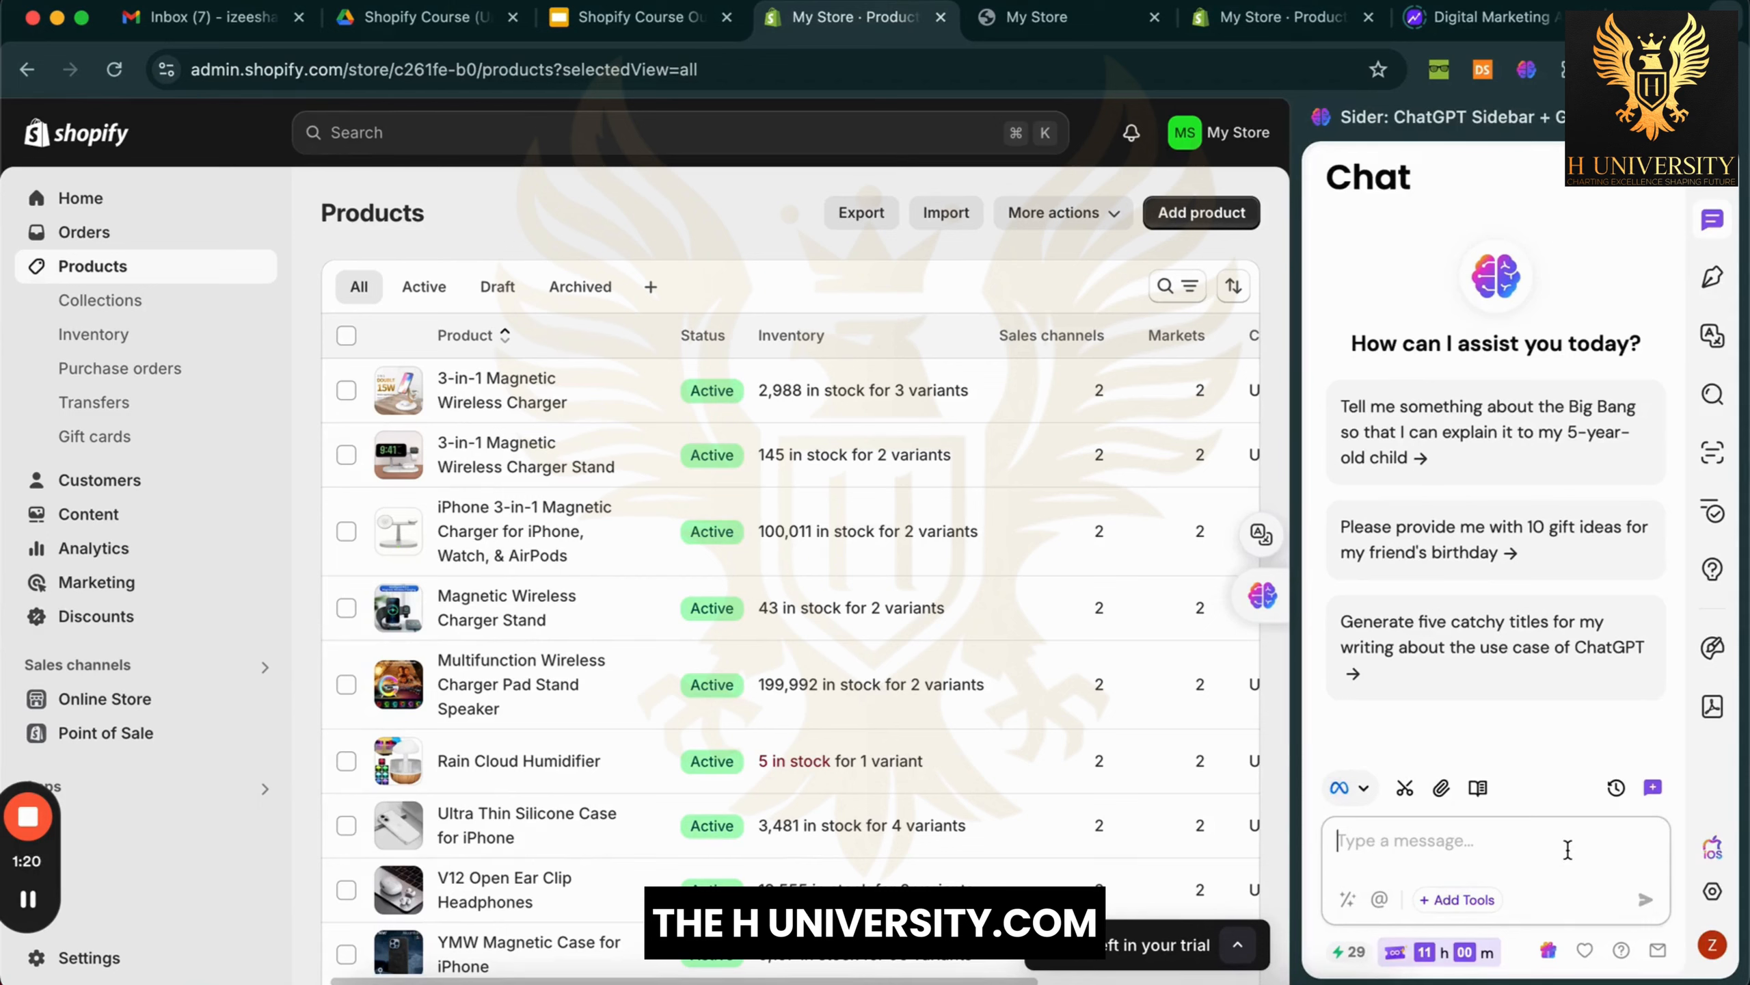
# Ask the AI chat: "Suggest some names for my gadgets online store."
pyautogui.write('Suggest so')
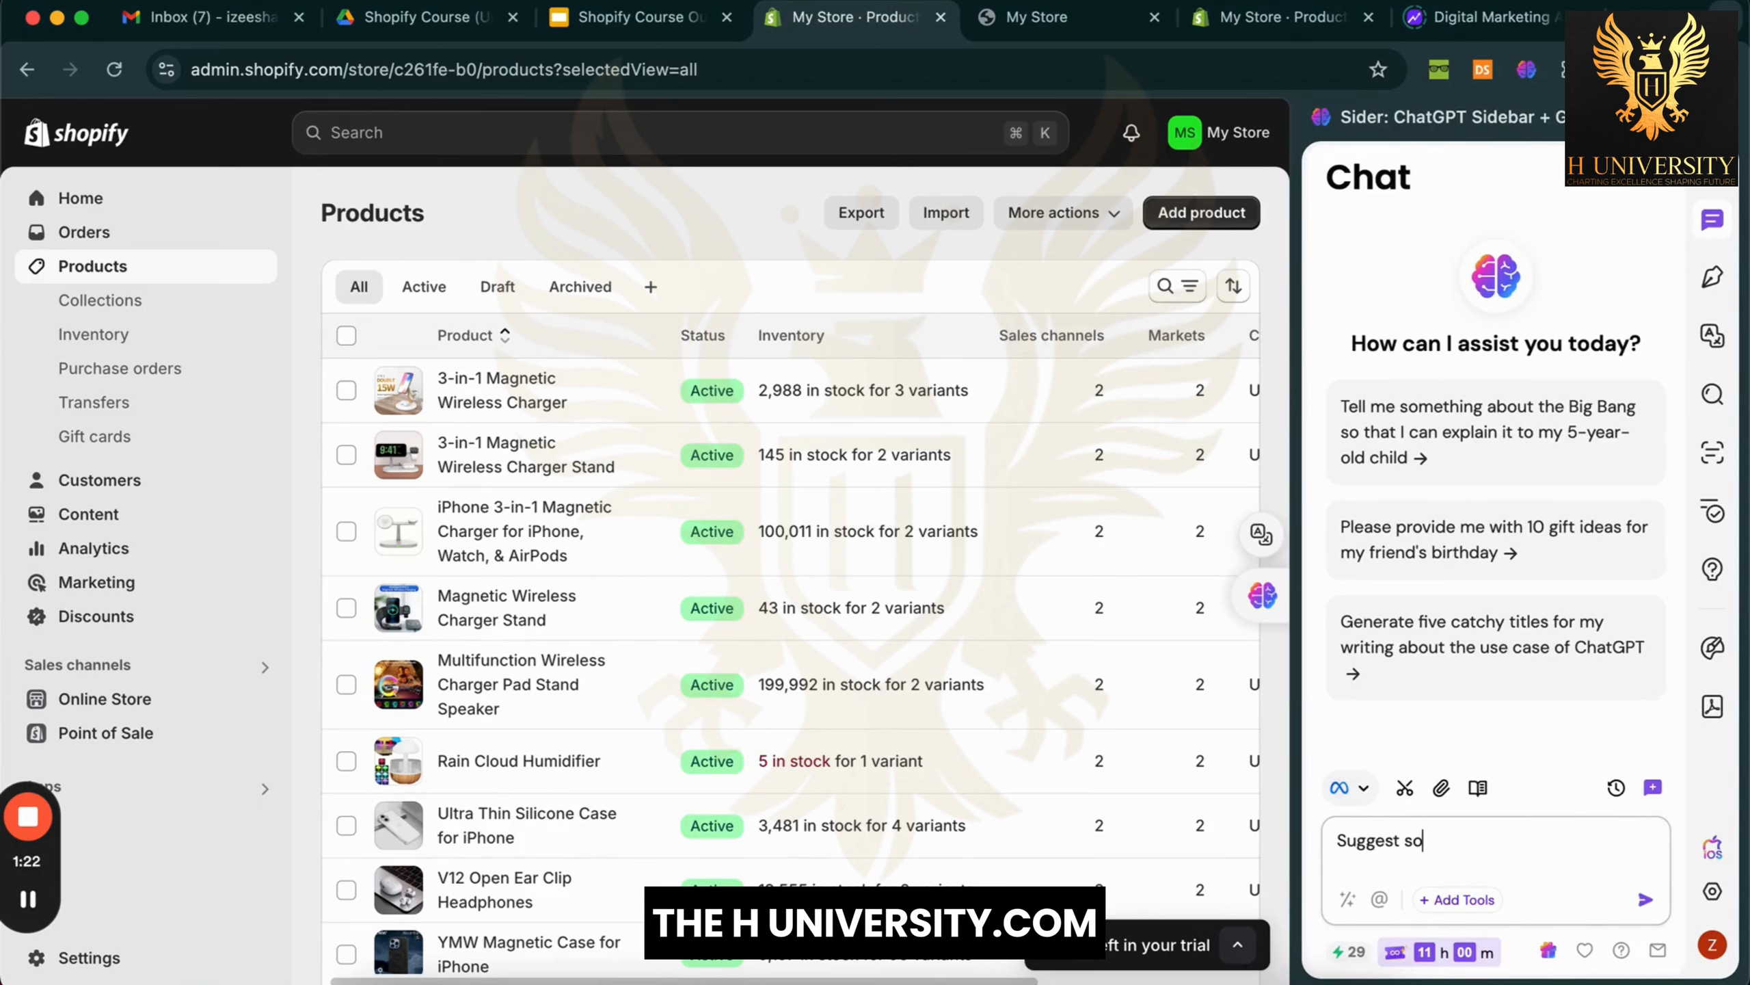
pyautogui.write('me names for my gadgets store')
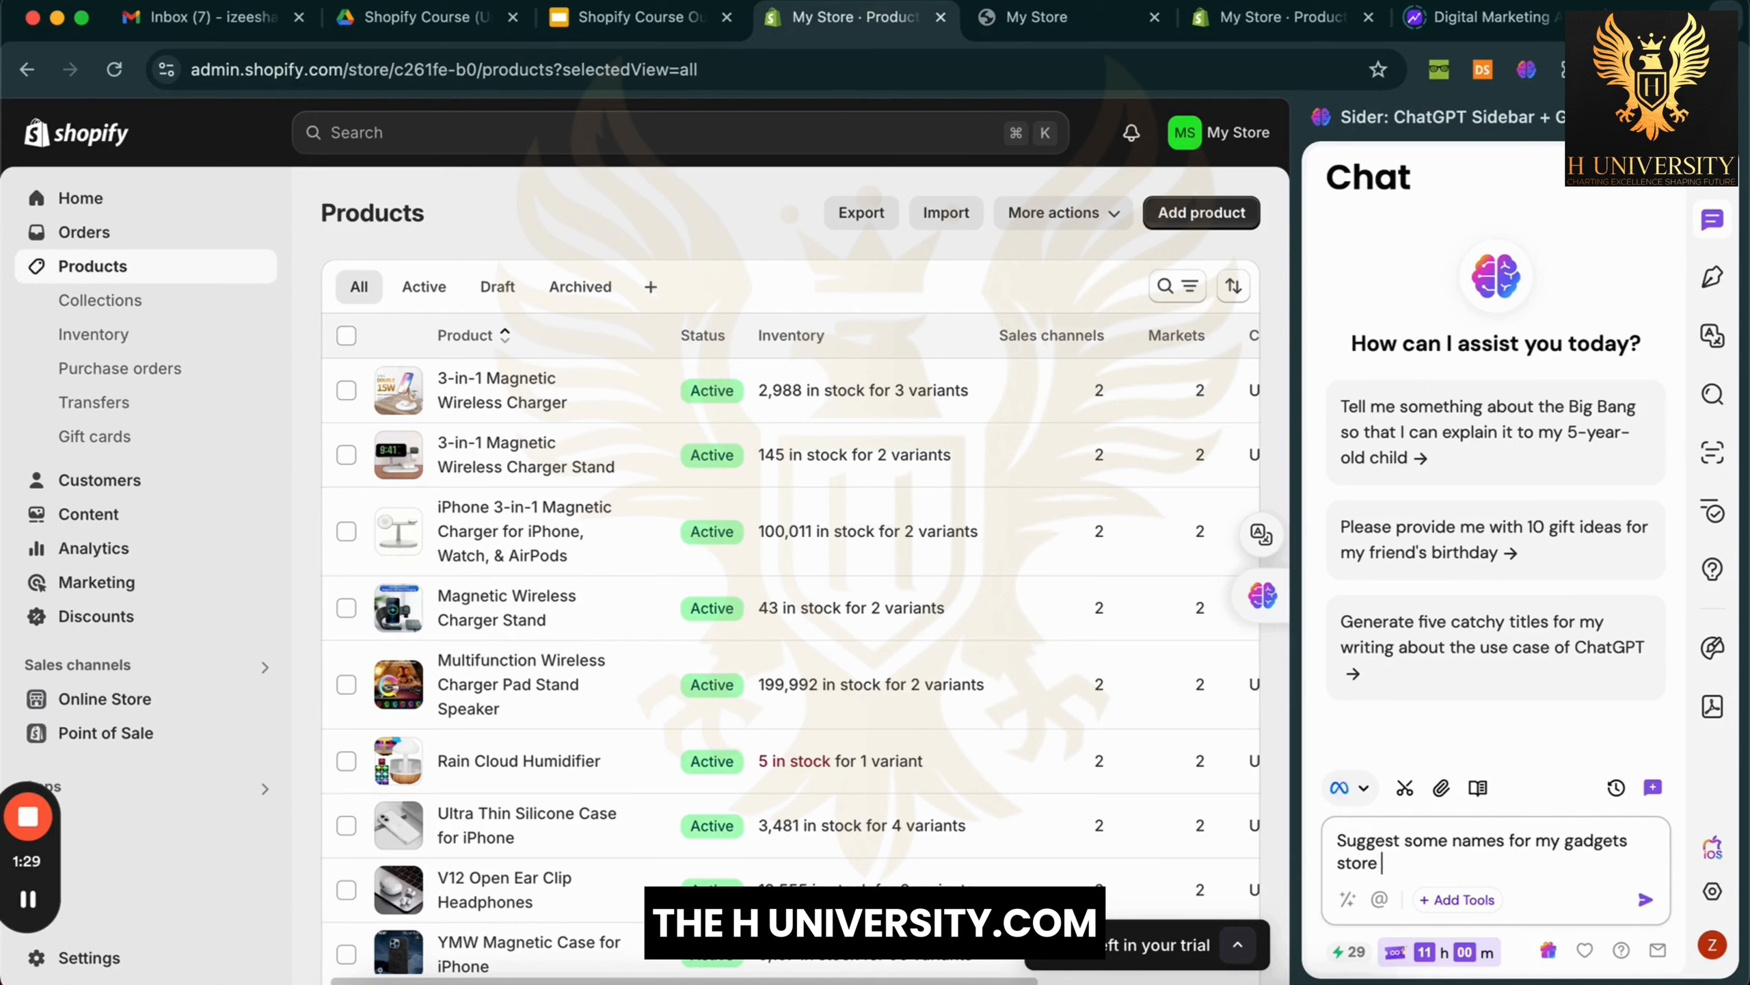
pyautogui.press('BackSpace')
pyautogui.press('BackSpace')
pyautogui.press('BackSpace')
pyautogui.press('BackSpace')
pyautogui.press('BackSpace')
pyautogui.press('BackSpace')
pyautogui.write('online store.')
pyautogui.press('Return')
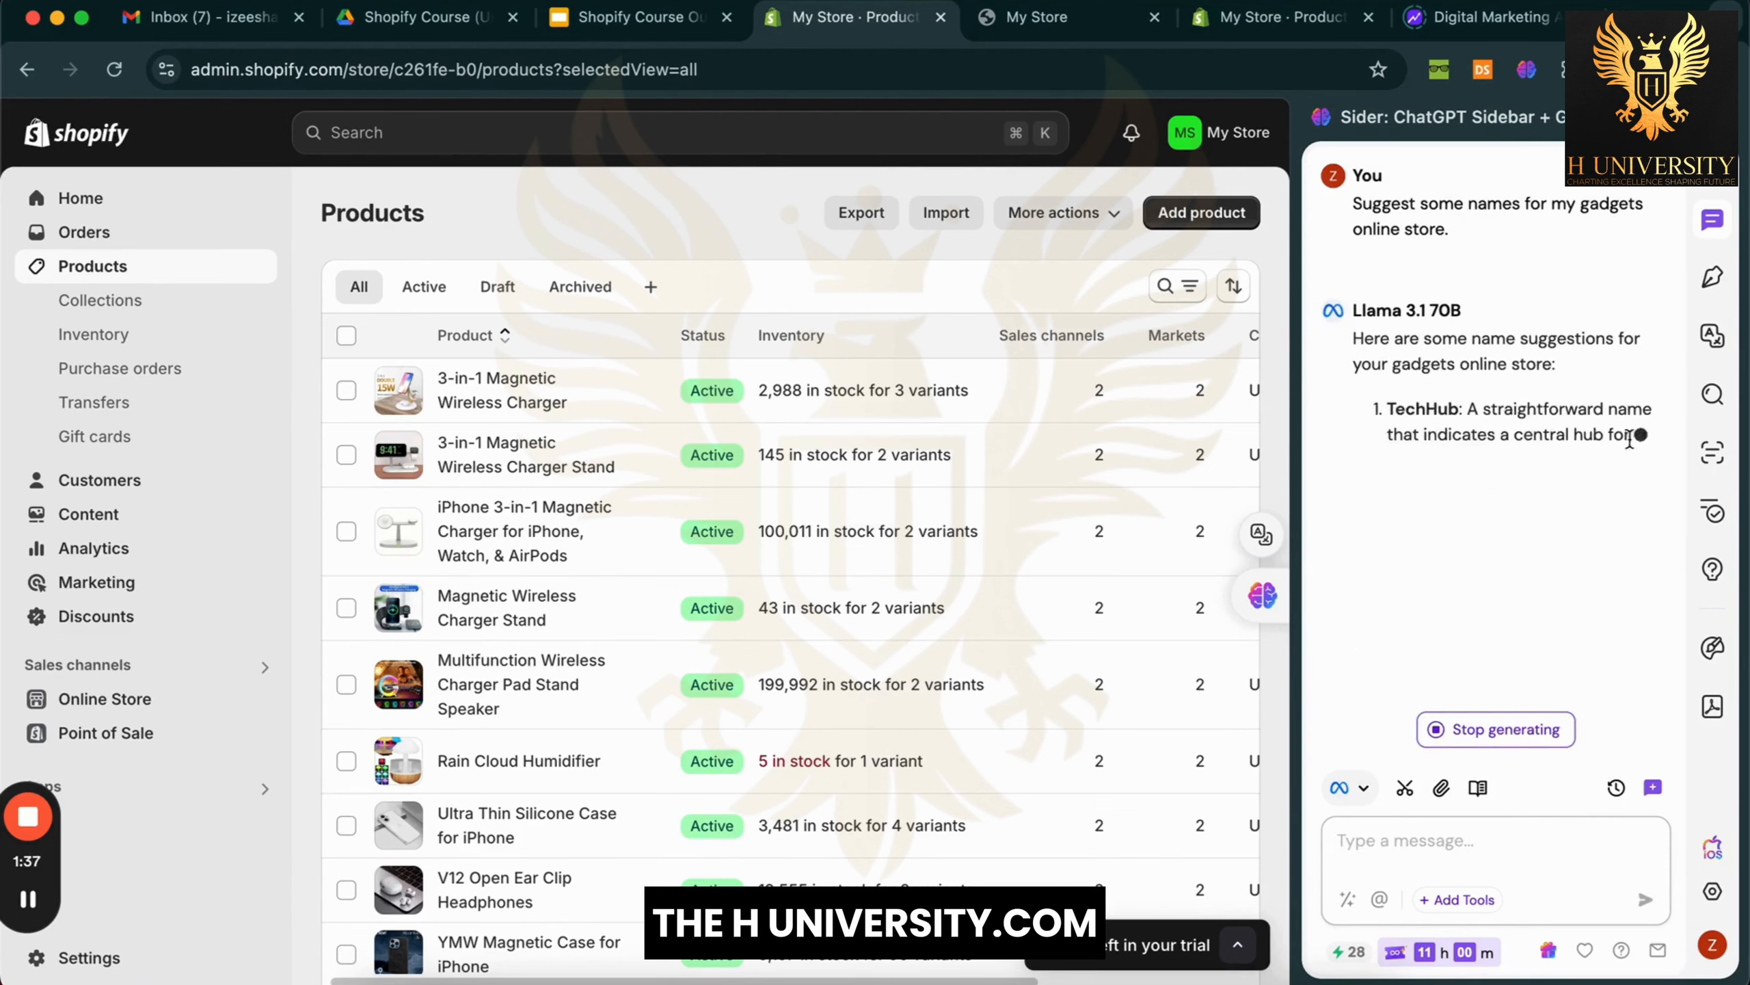
# Read through the suggested store names in the chat reply to look for a suitable one
pyautogui.scroll(4, 1630, 447)
pyautogui.scroll(1, 1630, 446)
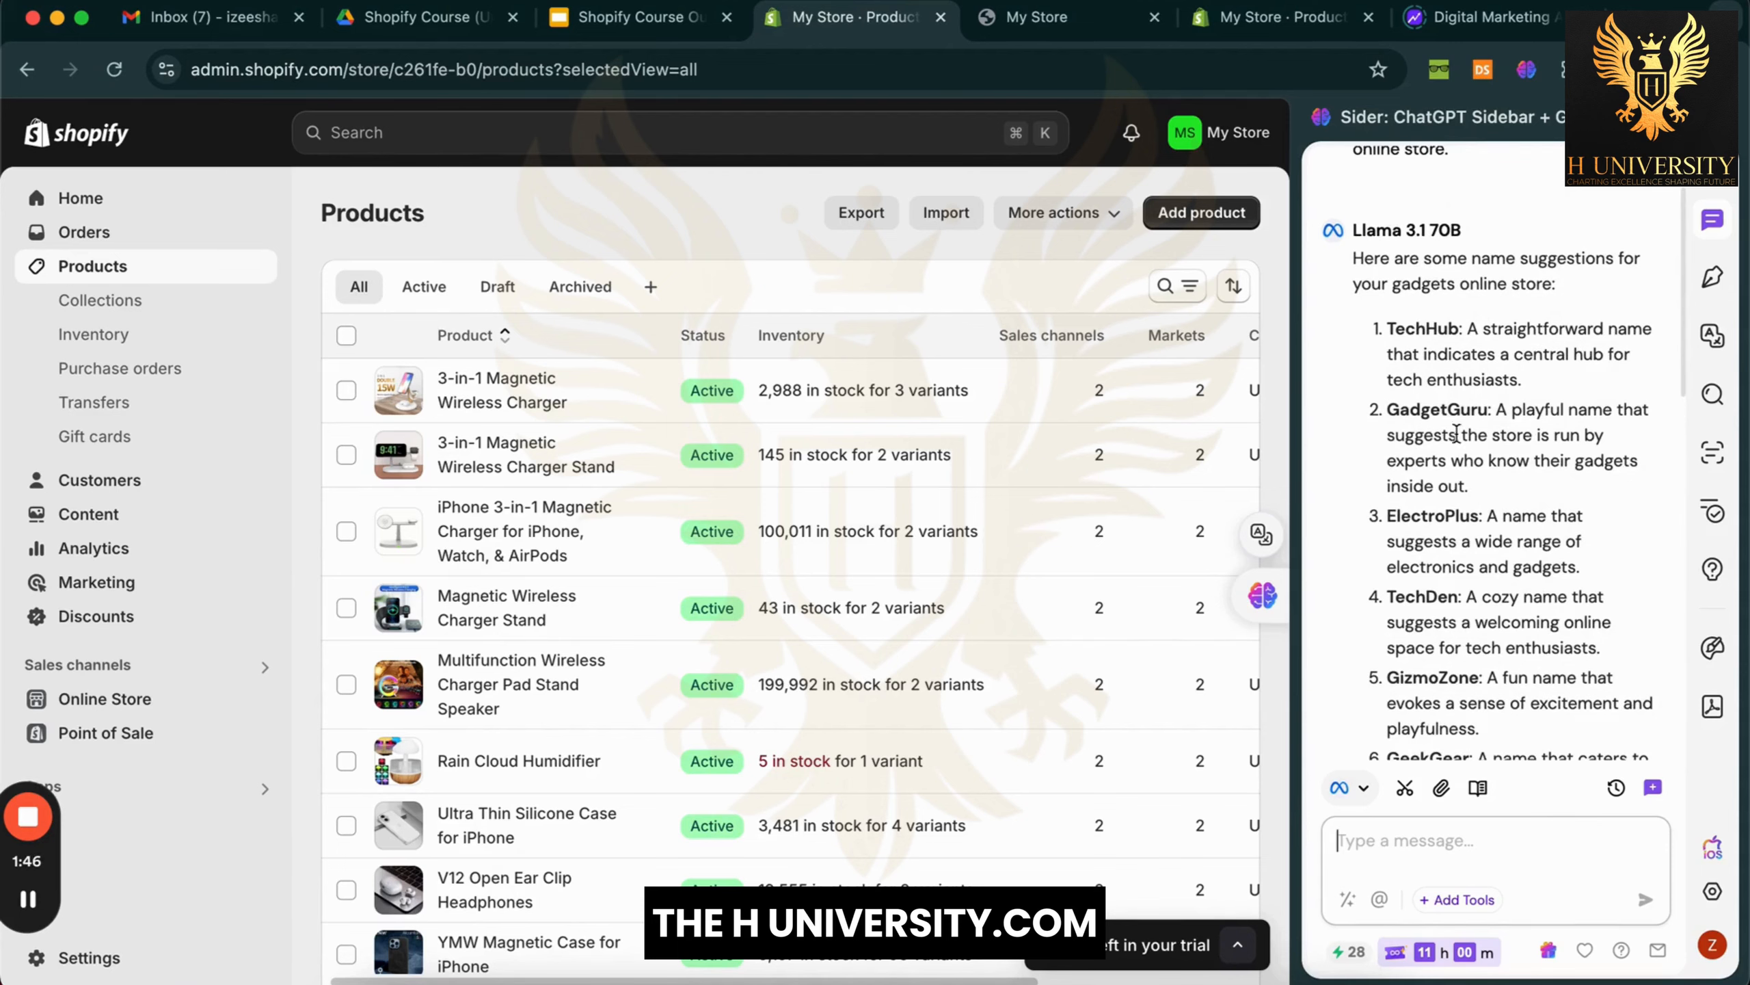
pyautogui.scroll(-3, 1440, 531)
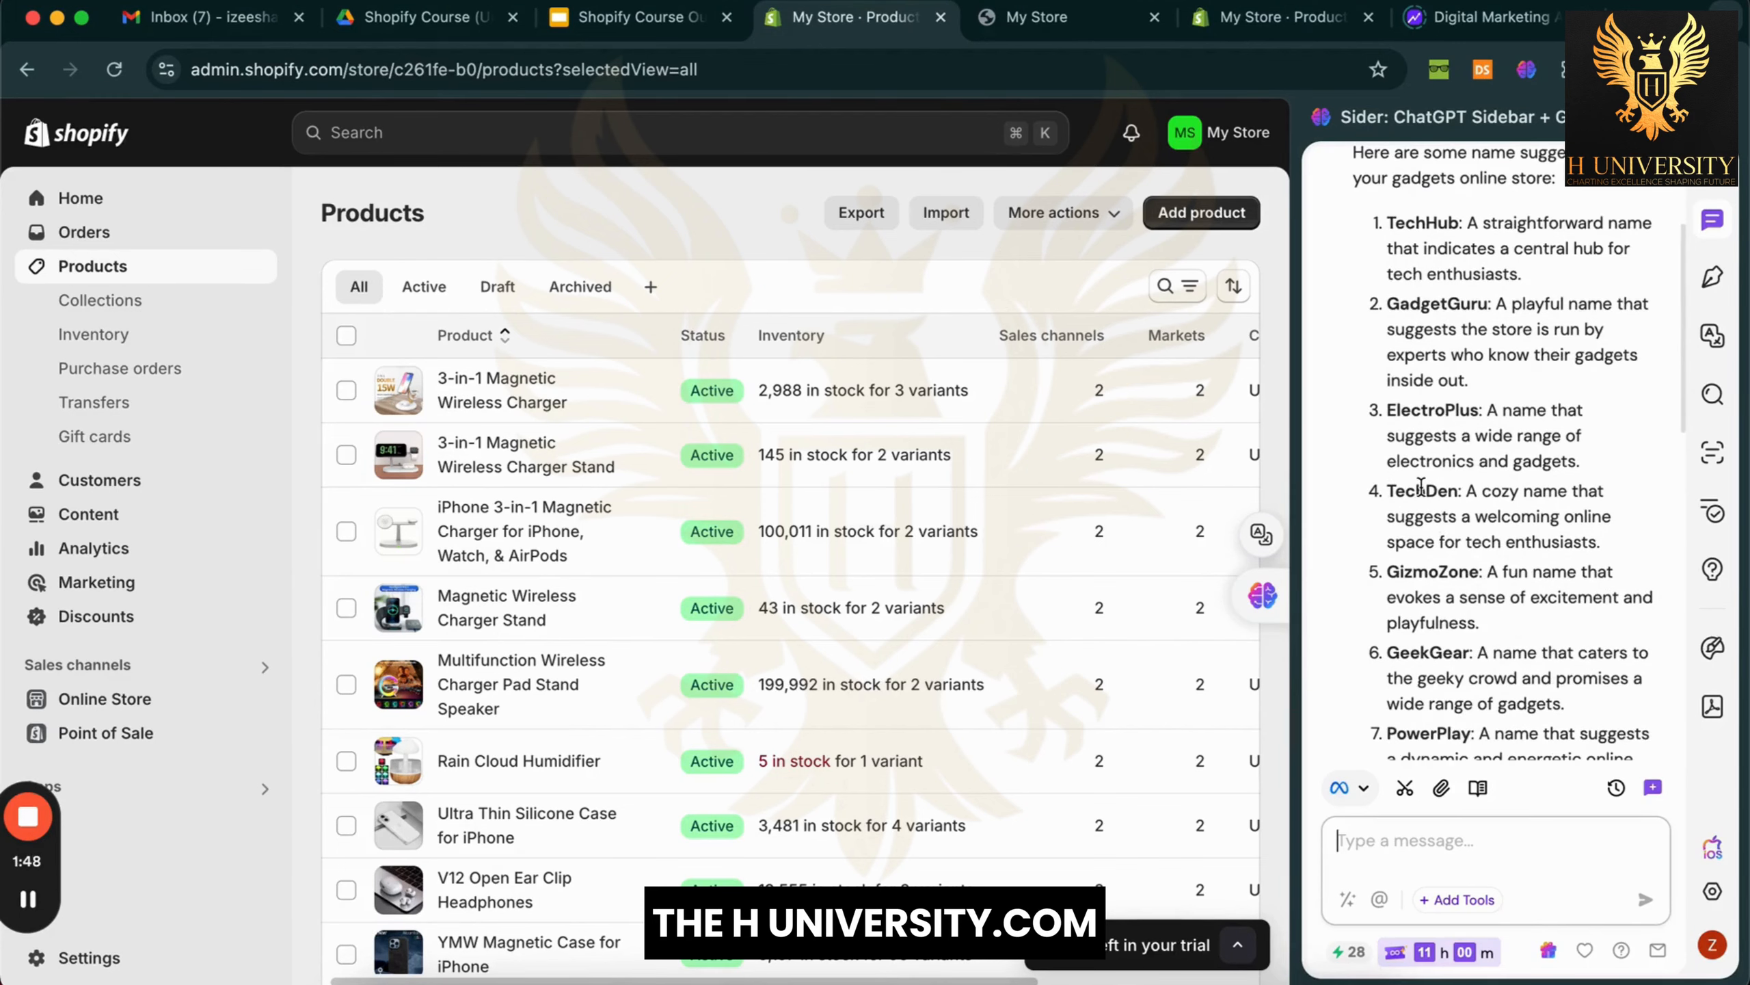
pyautogui.scroll(-5, 1450, 612)
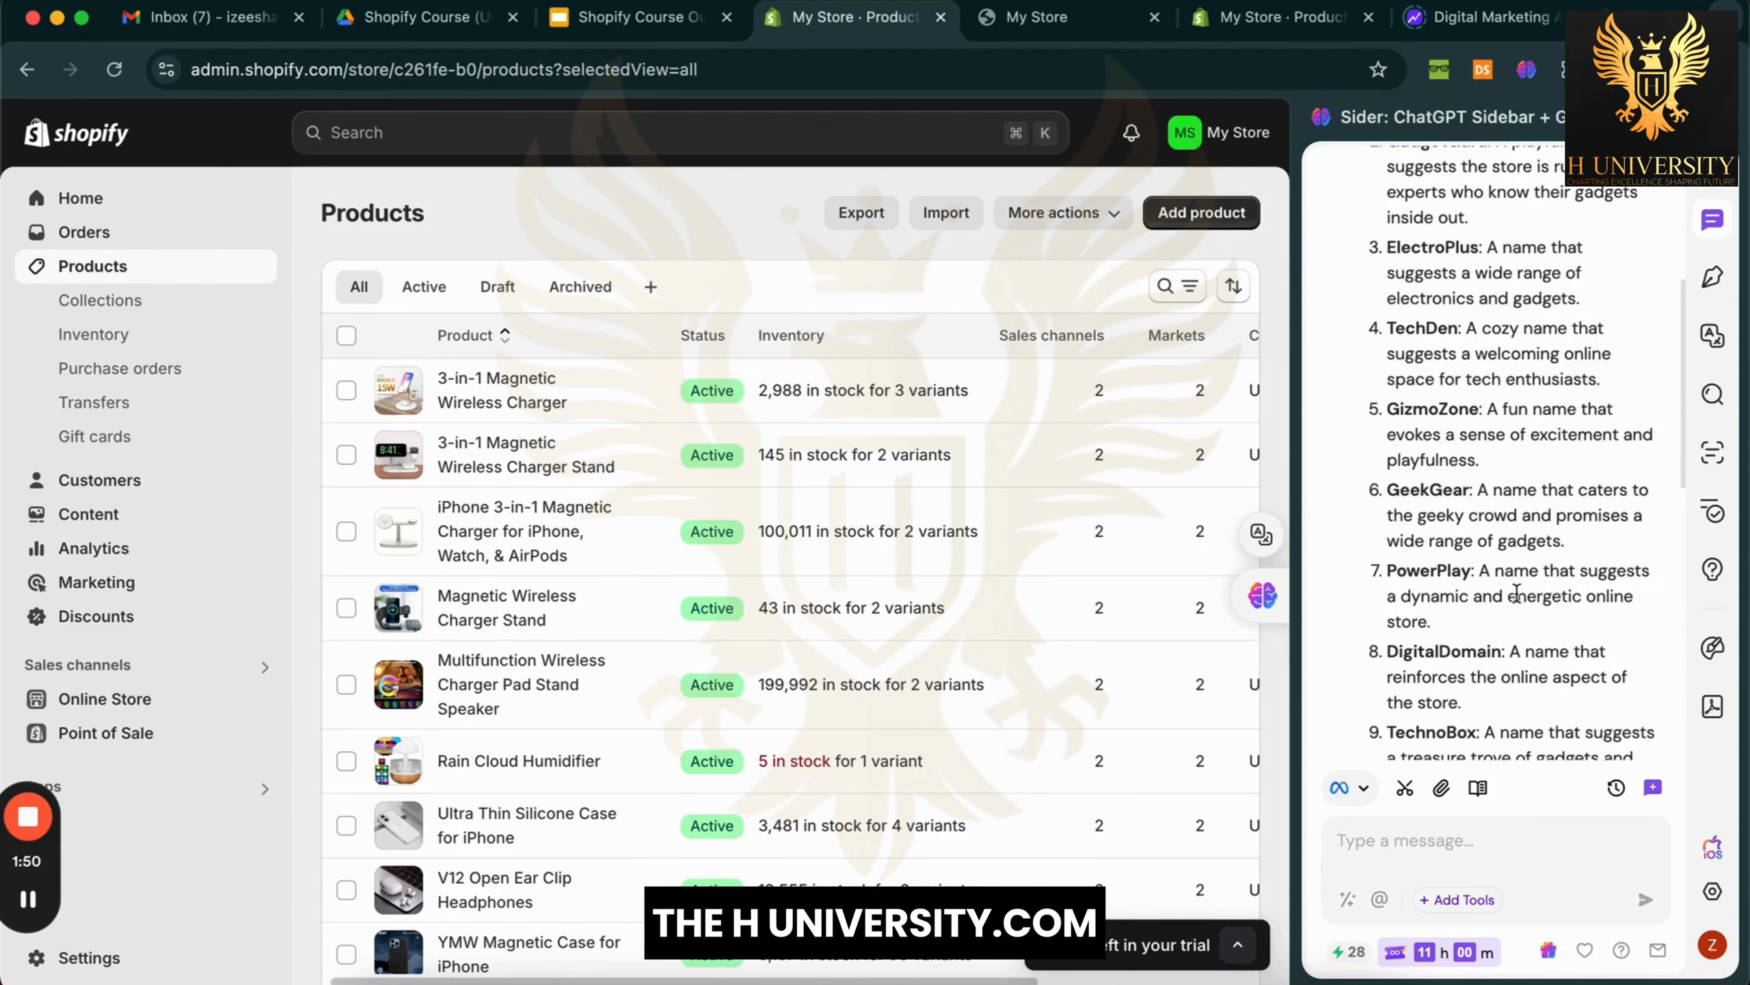
pyautogui.scroll(-4, 1454, 606)
pyautogui.scroll(-6, 1552, 629)
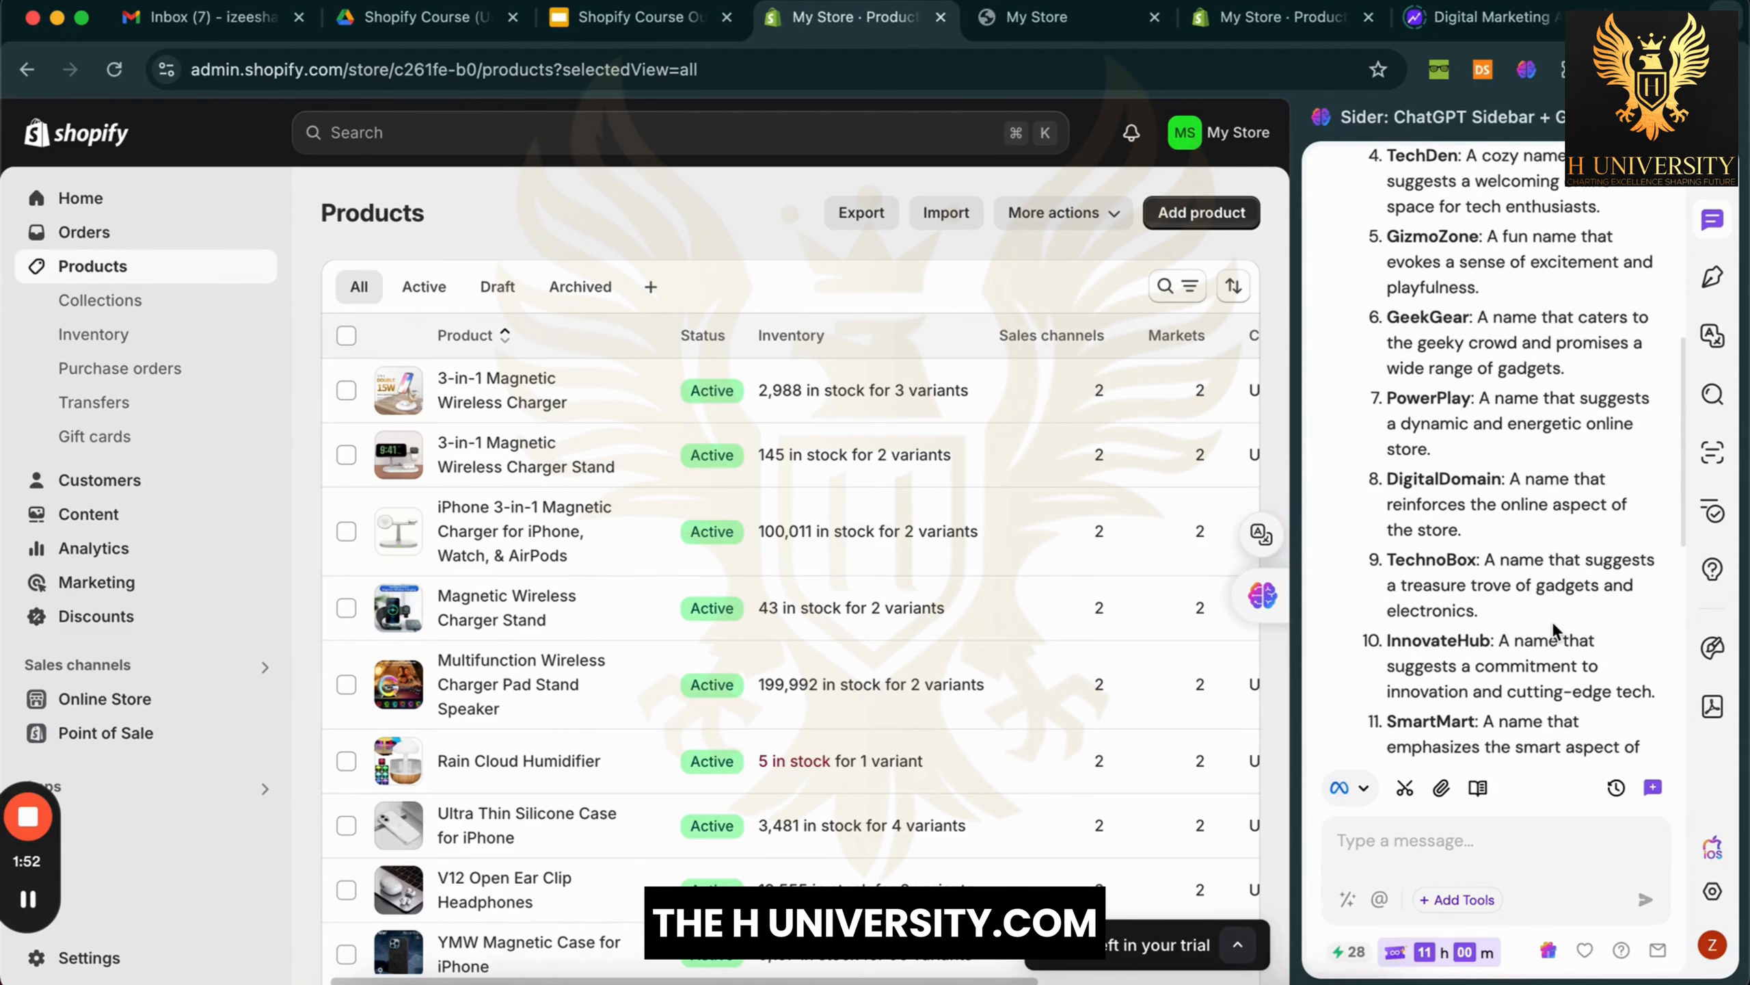
pyautogui.scroll(-7, 1608, 605)
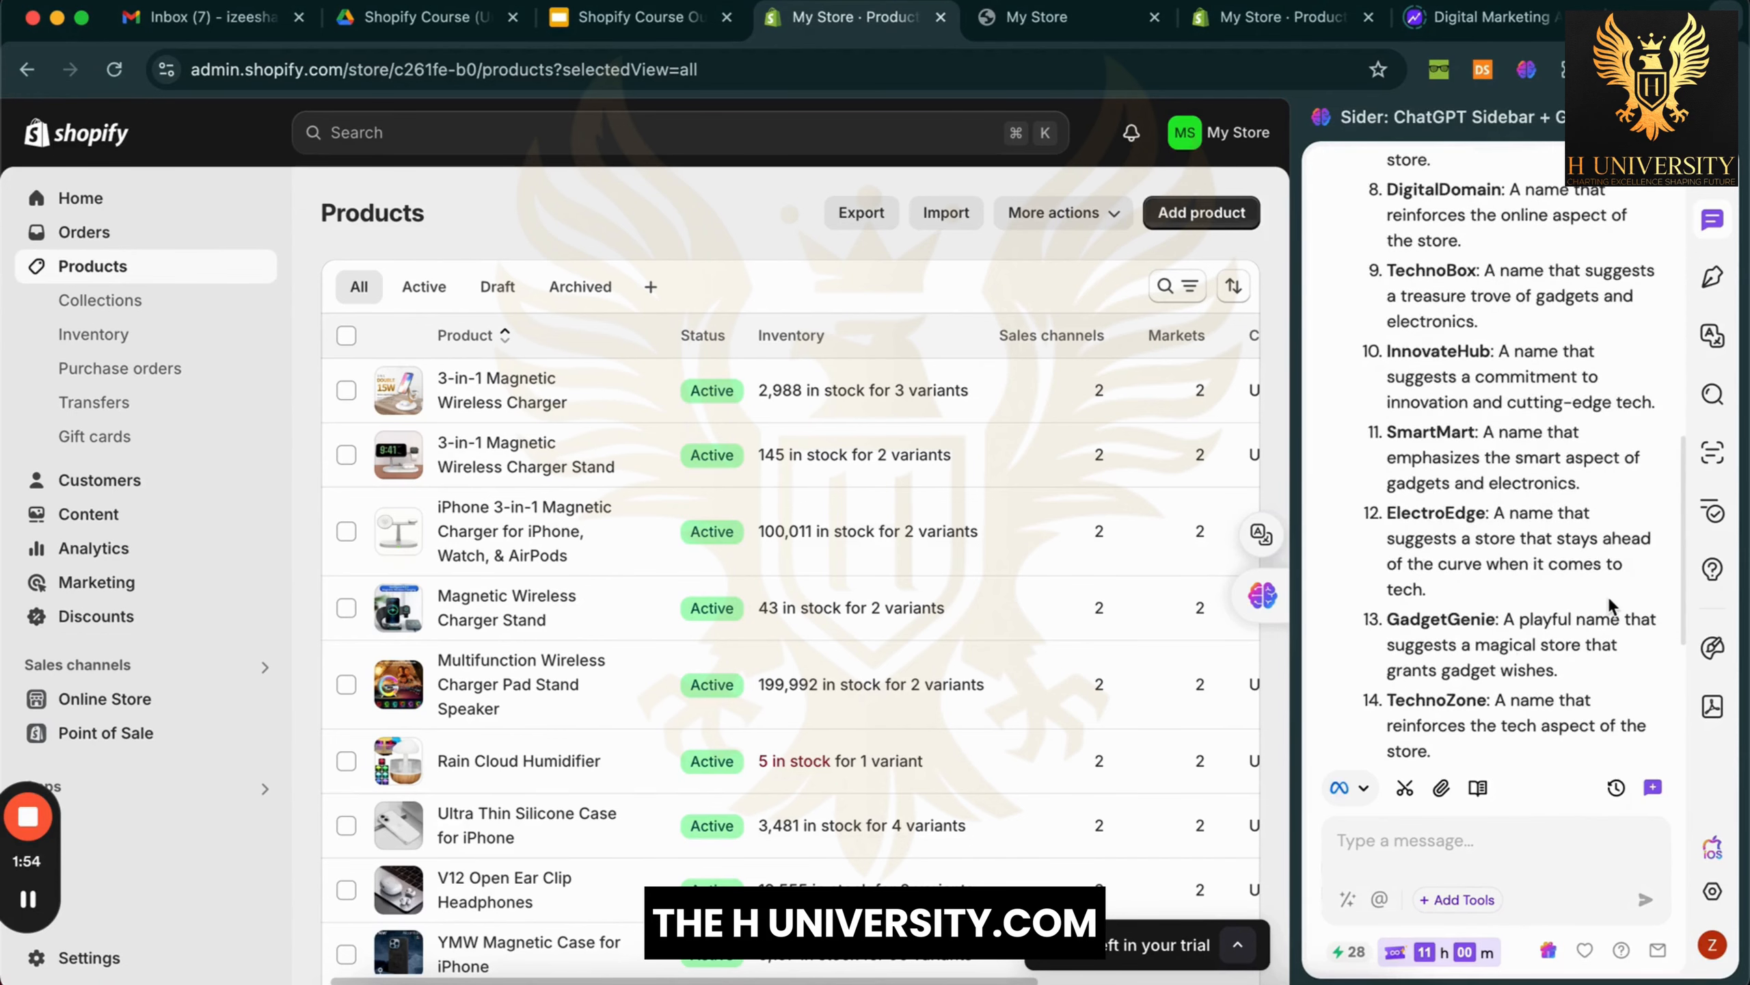
pyautogui.scroll(-3, 1609, 600)
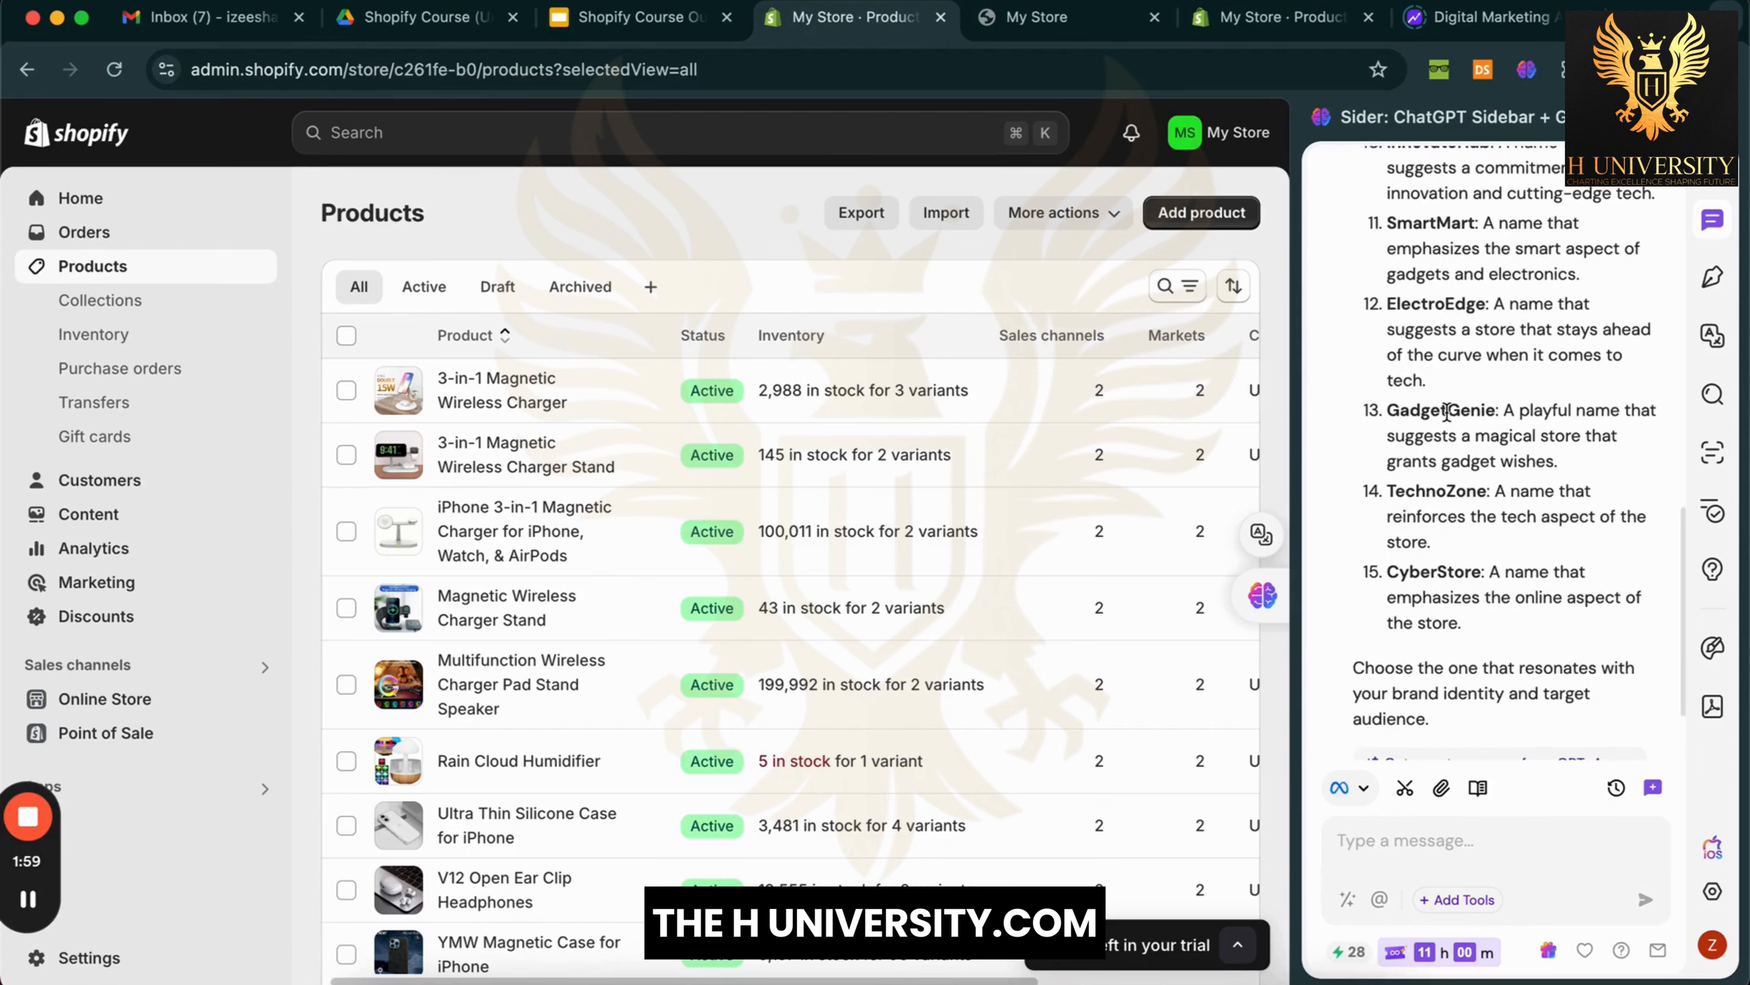
pyautogui.scroll(2, 1451, 497)
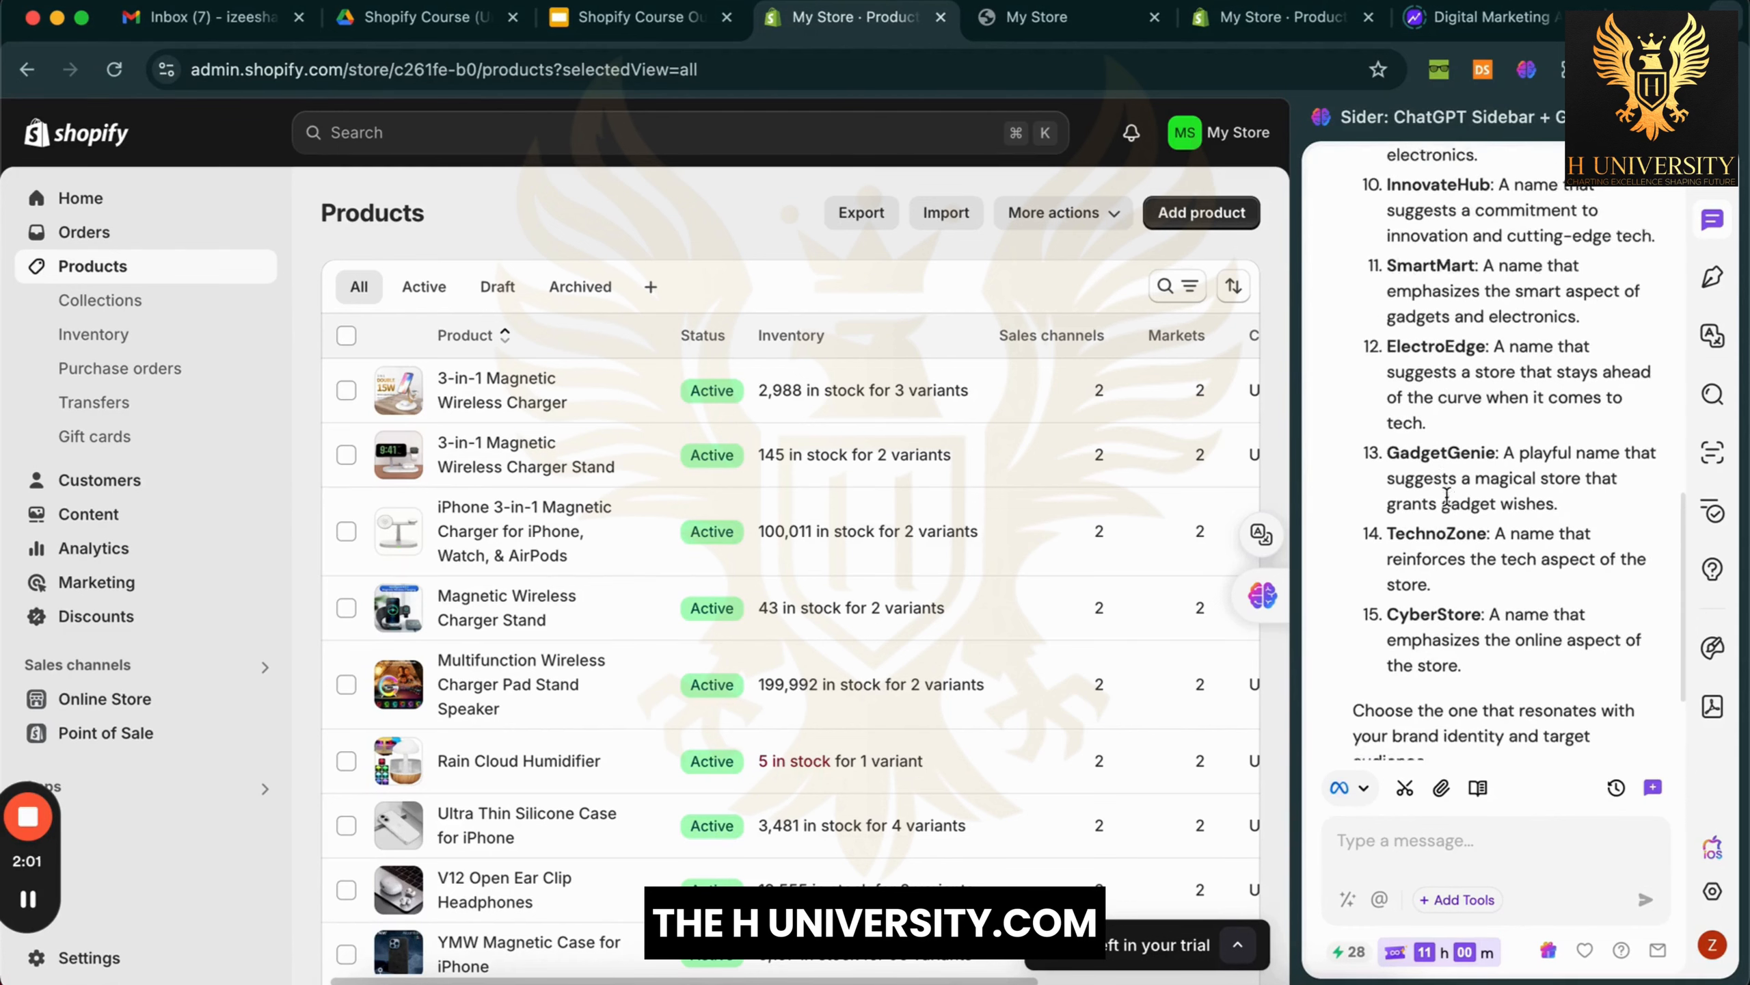
# Ask the AI chat for further suggestions with the message "Create more names"
pyautogui.click(1544, 839)
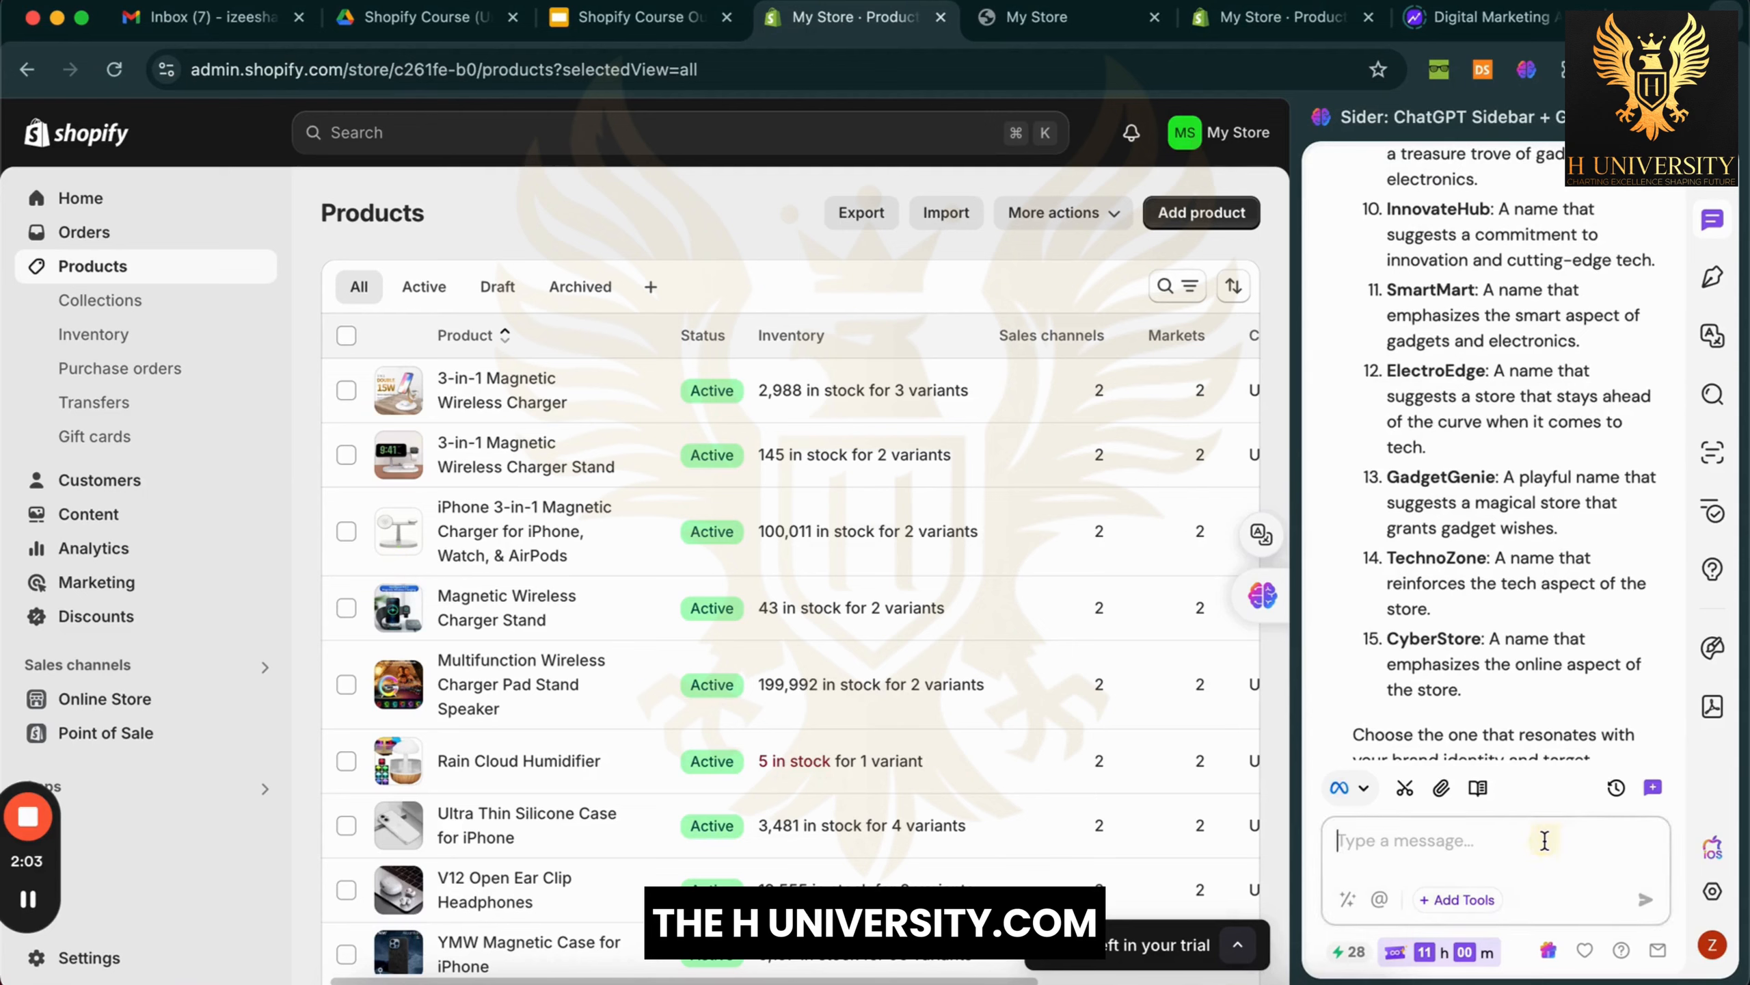
pyautogui.write('Create mor')
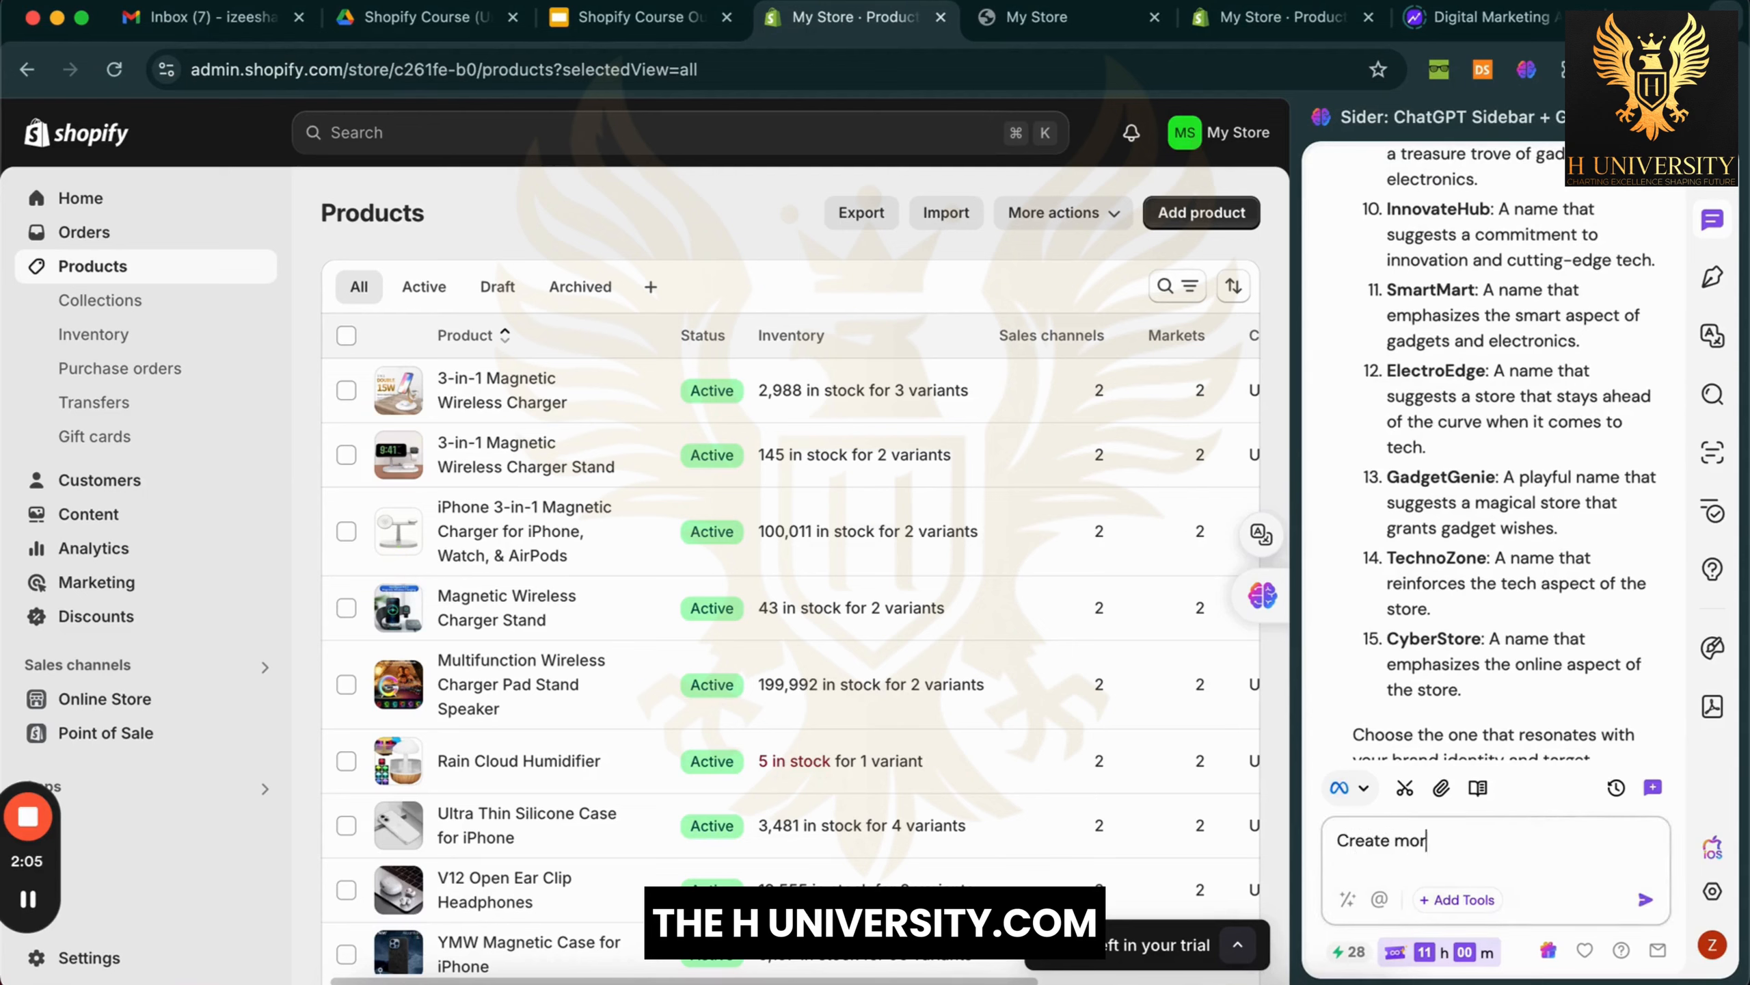
pyautogui.write('e names')
pyautogui.press('Return')
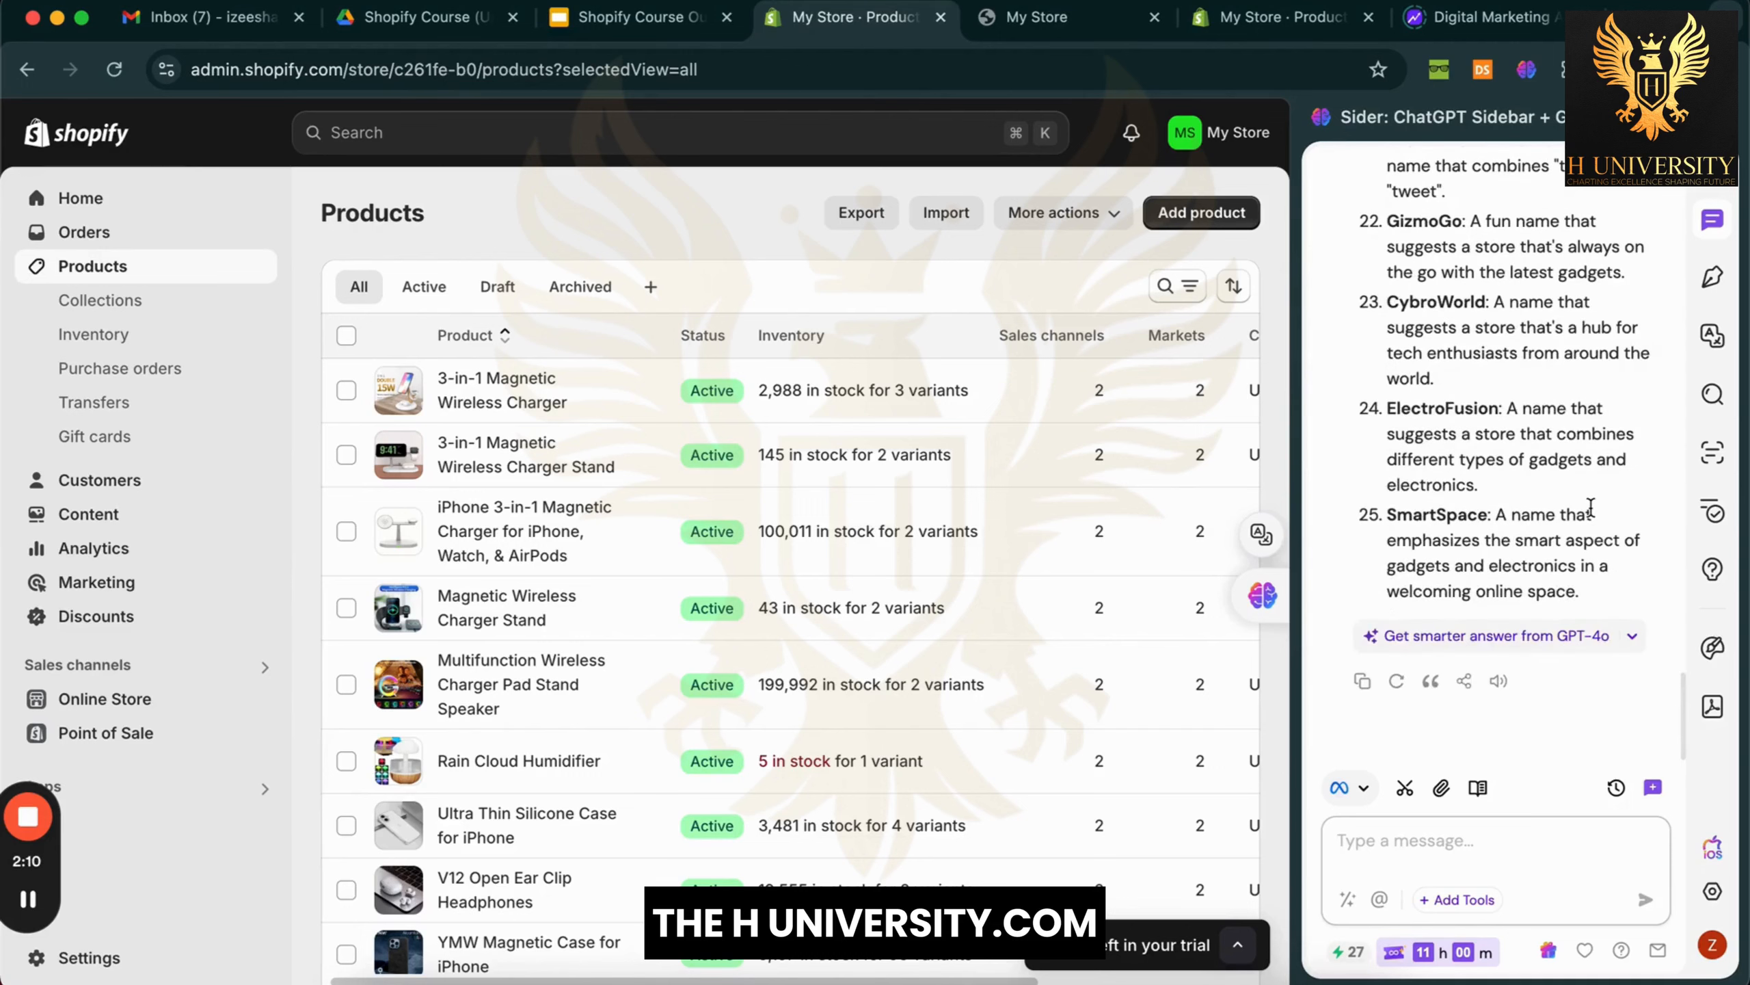
# Review the second list of store name suggestions to pick a name for the gadgets store
pyautogui.scroll(10, 1590, 507)
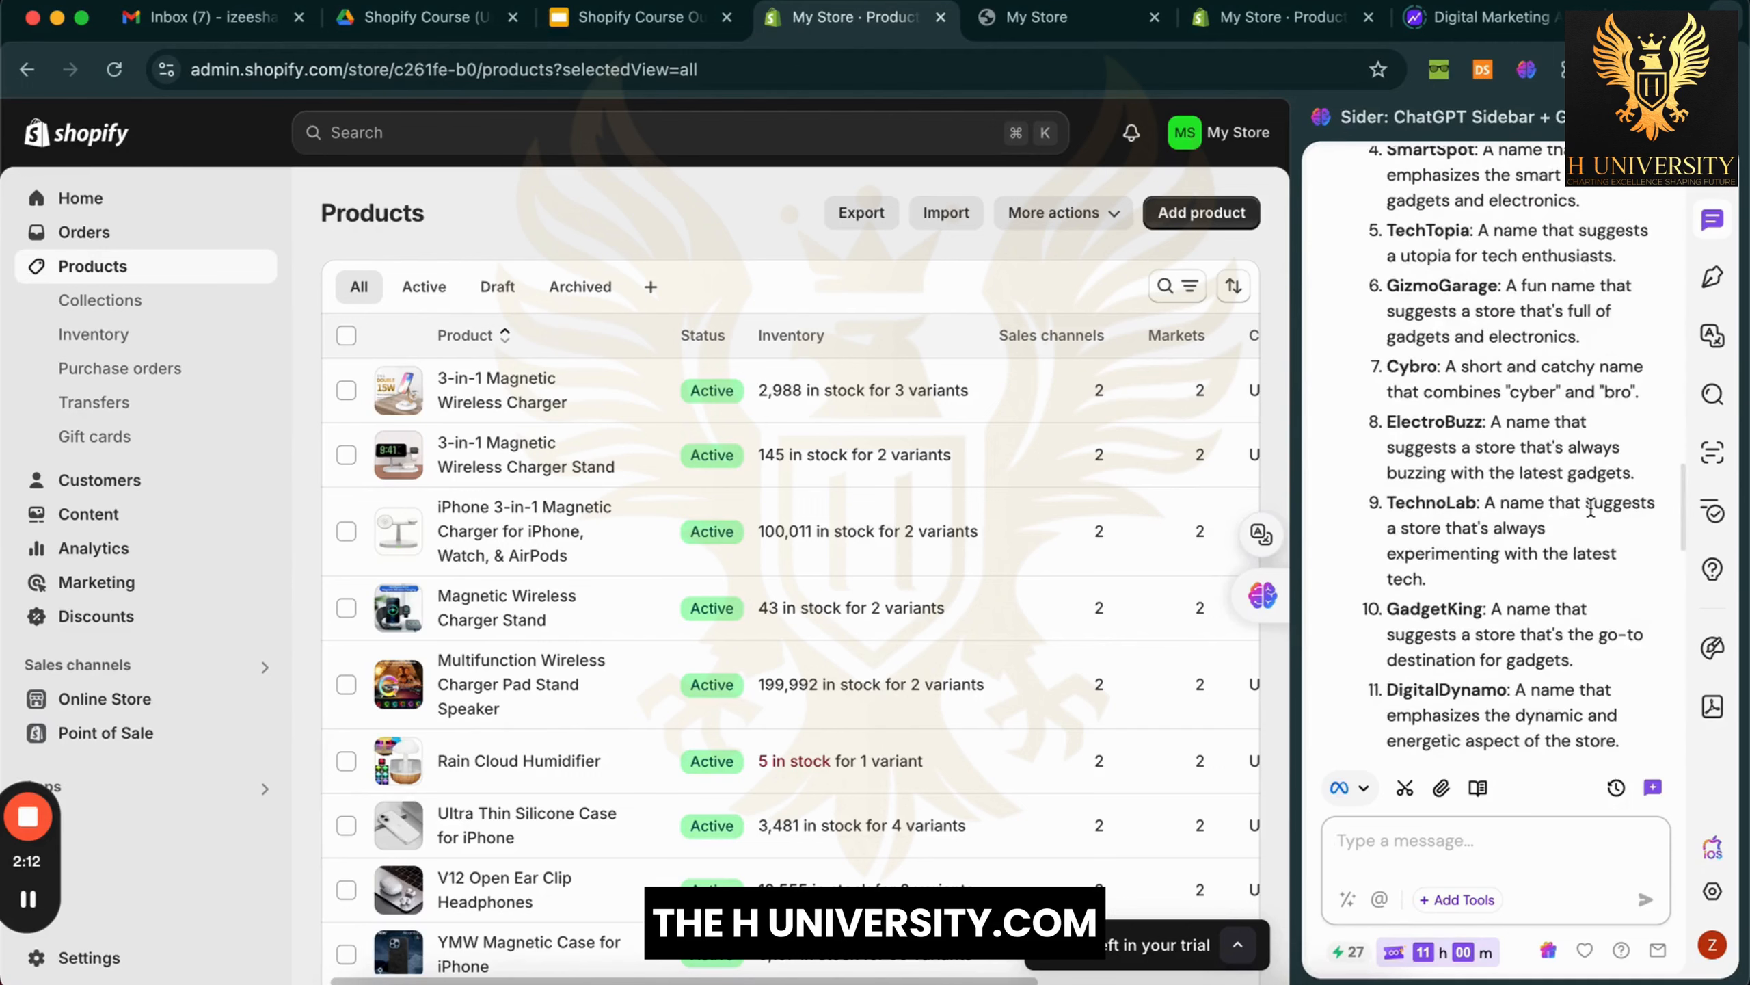
pyautogui.scroll(5, 1590, 509)
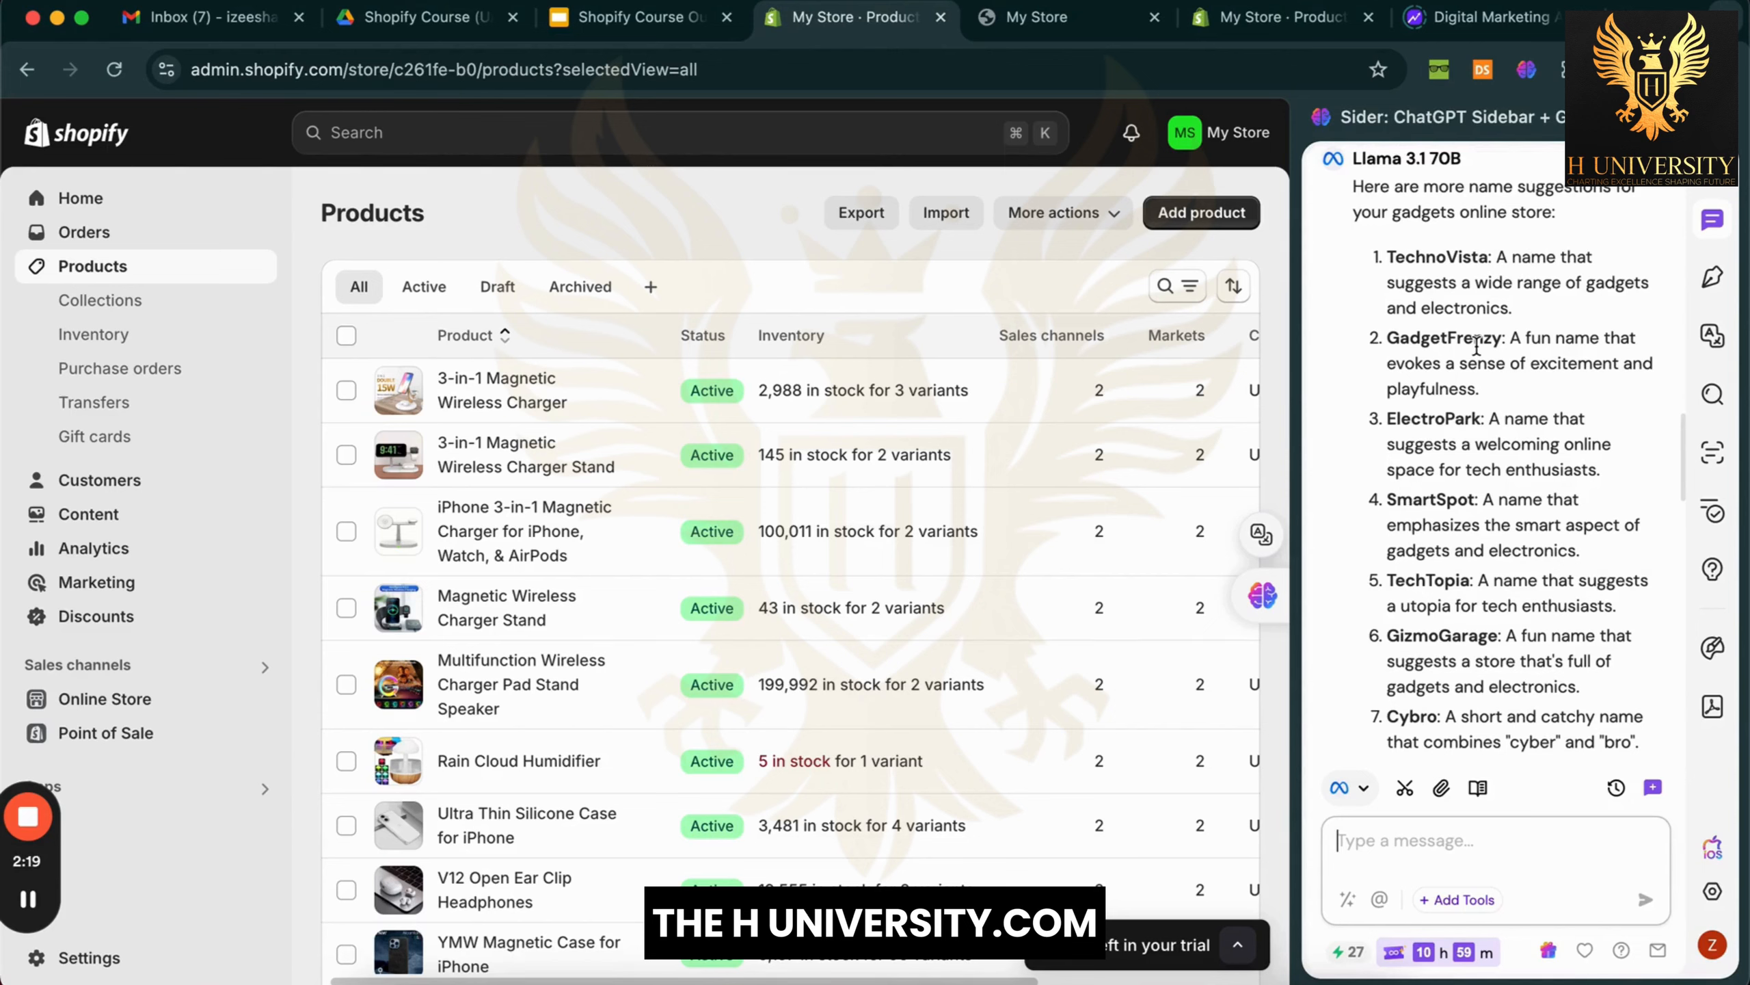
pyautogui.scroll(-8, 1489, 520)
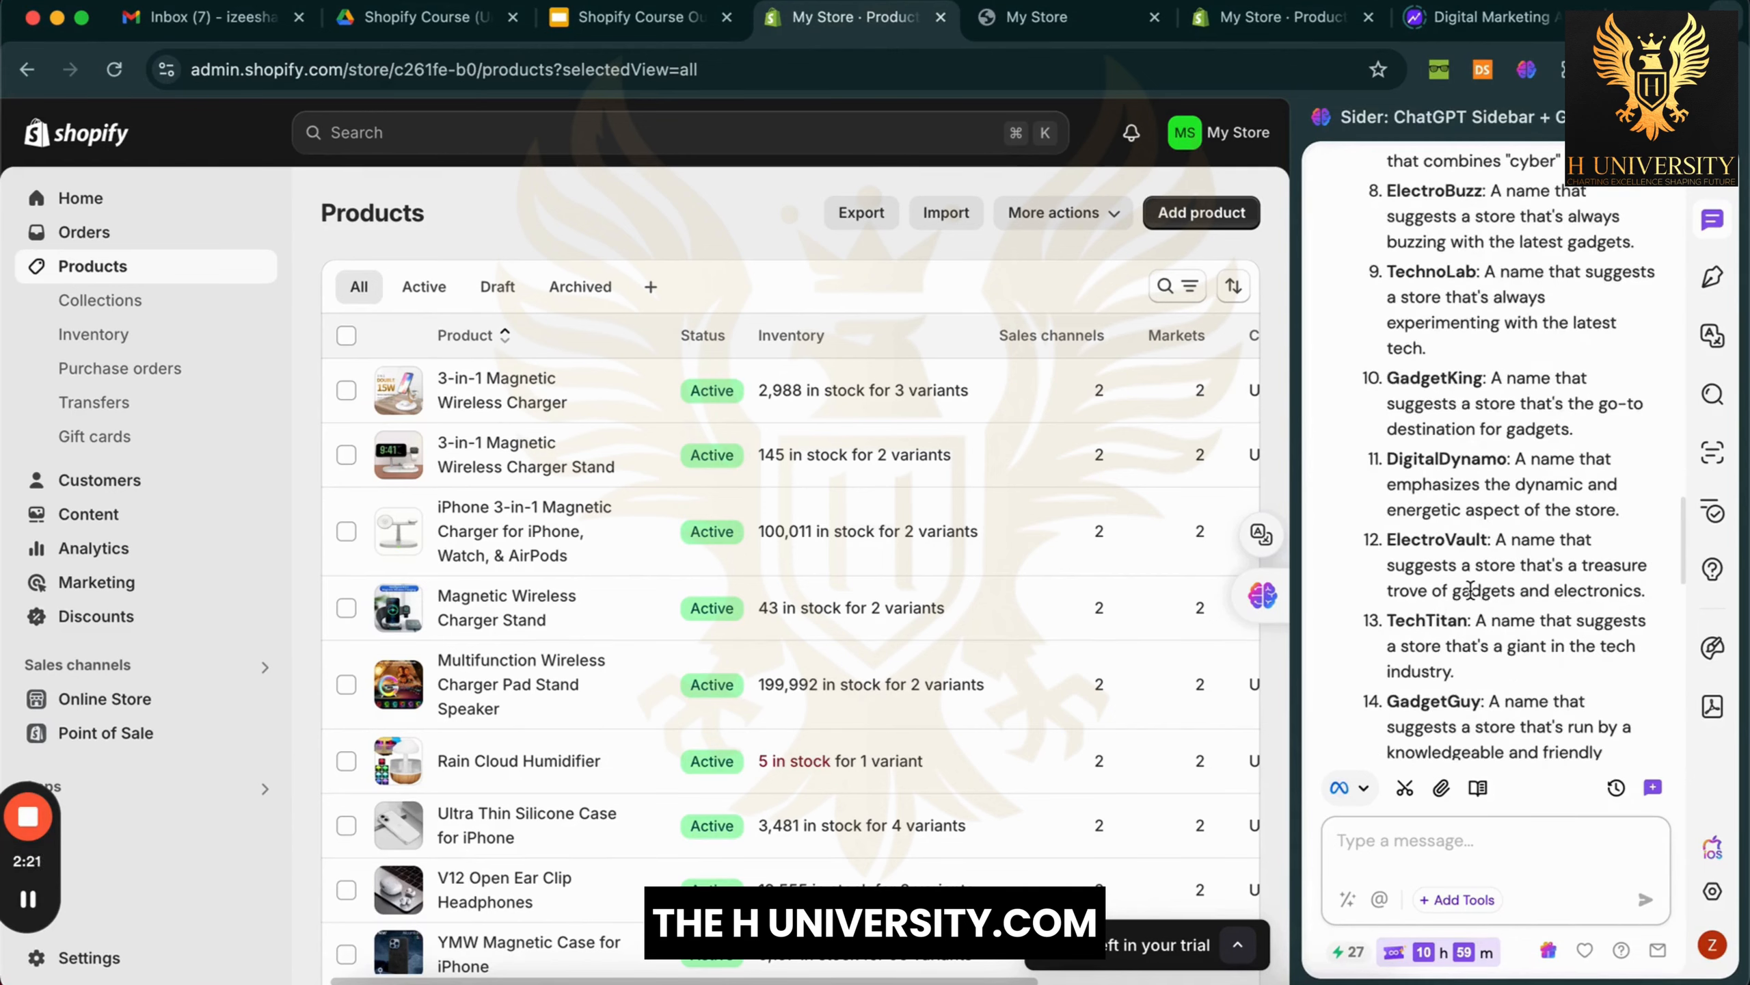
pyautogui.scroll(-2, 1470, 590)
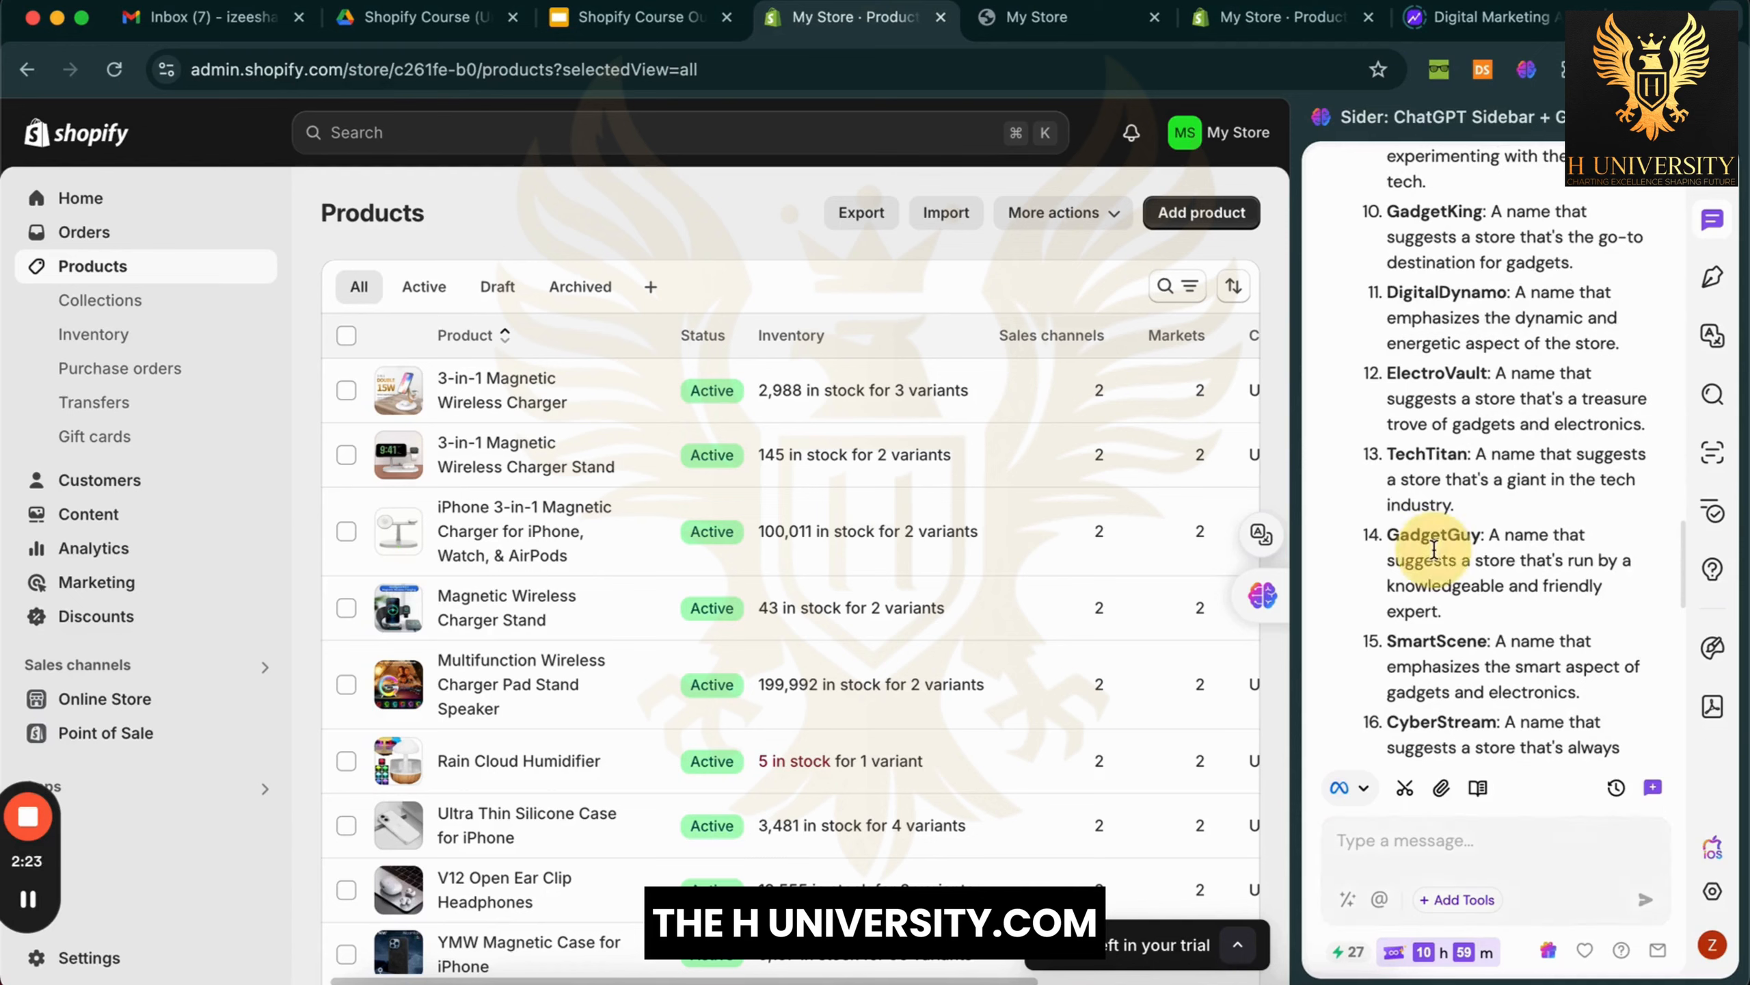
pyautogui.scroll(-2, 1457, 642)
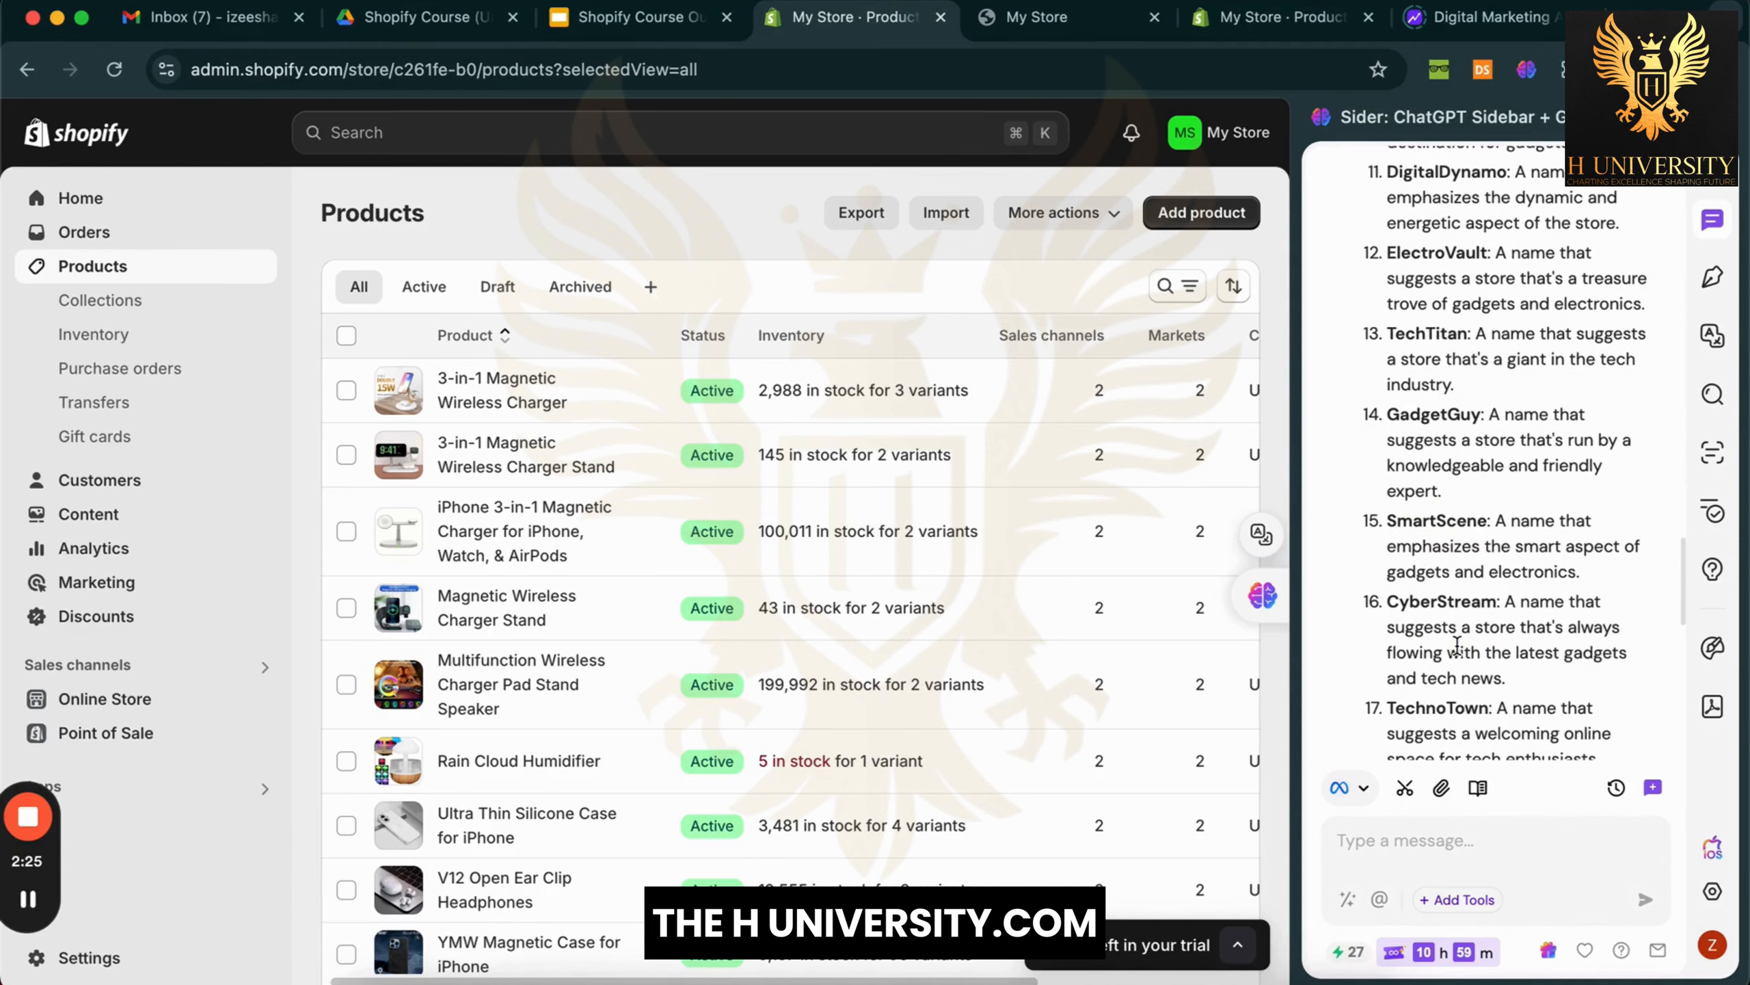
pyautogui.scroll(-1, 1457, 644)
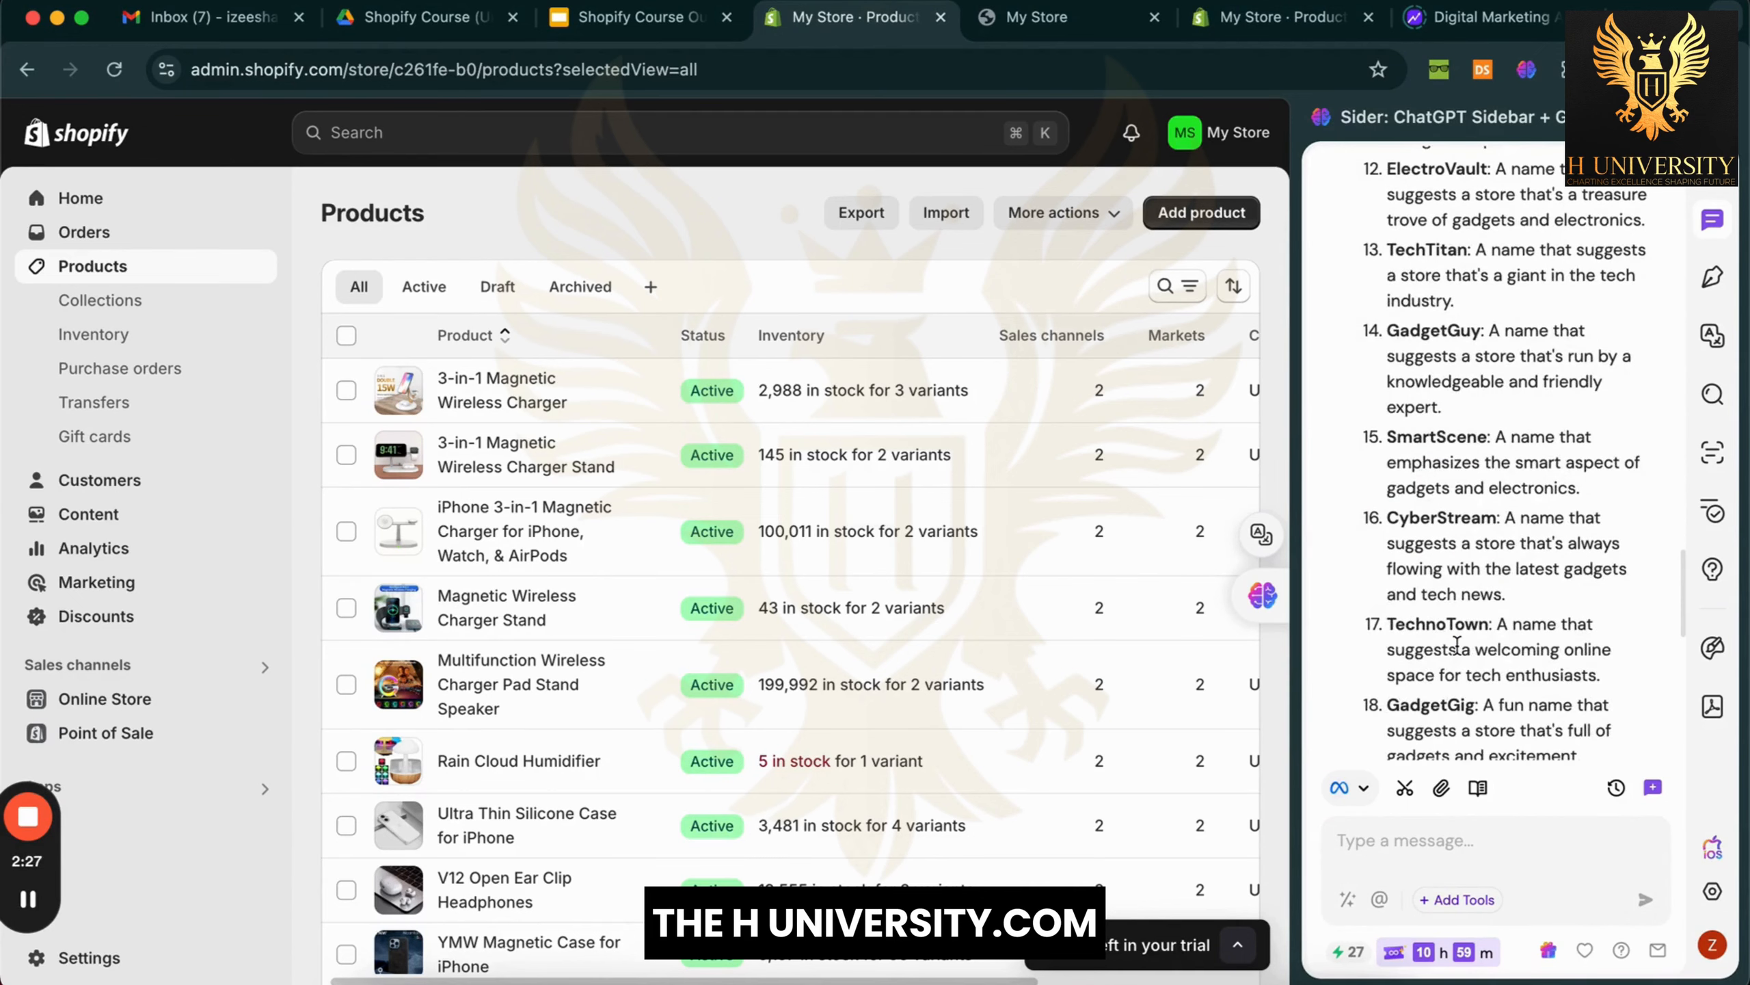
pyautogui.scroll(-2, 1499, 644)
pyautogui.scroll(-3, 1499, 643)
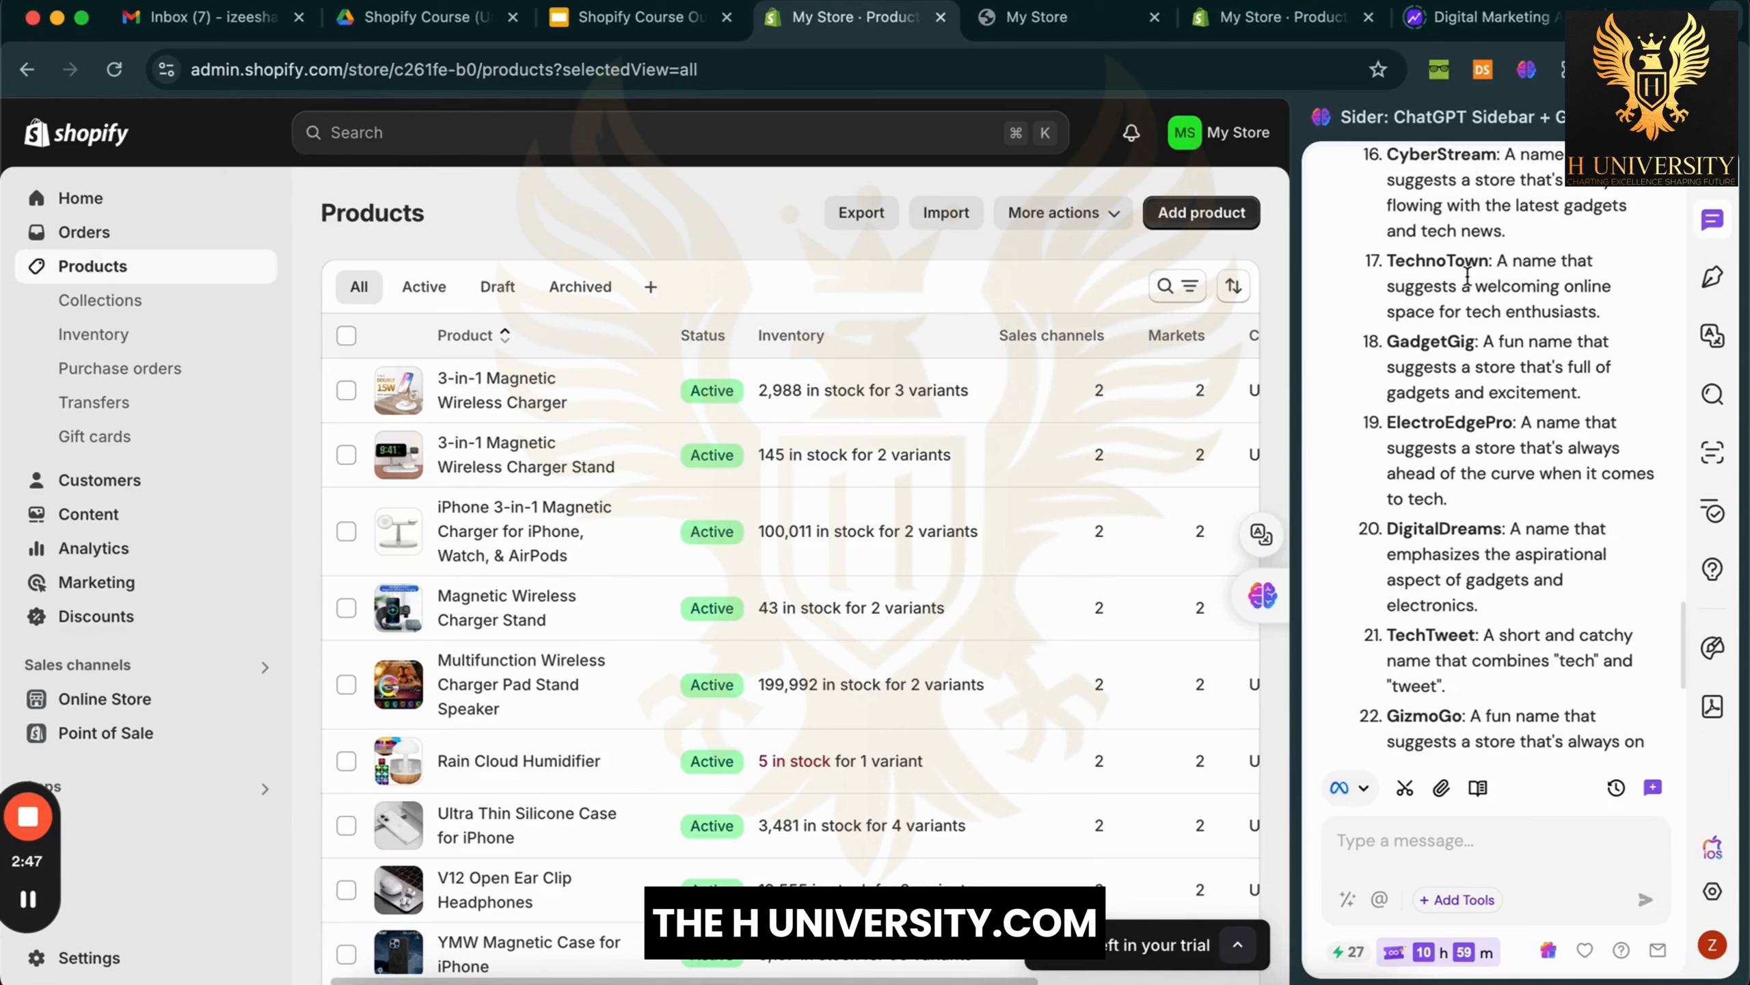
pyautogui.scroll(3, 1461, 290)
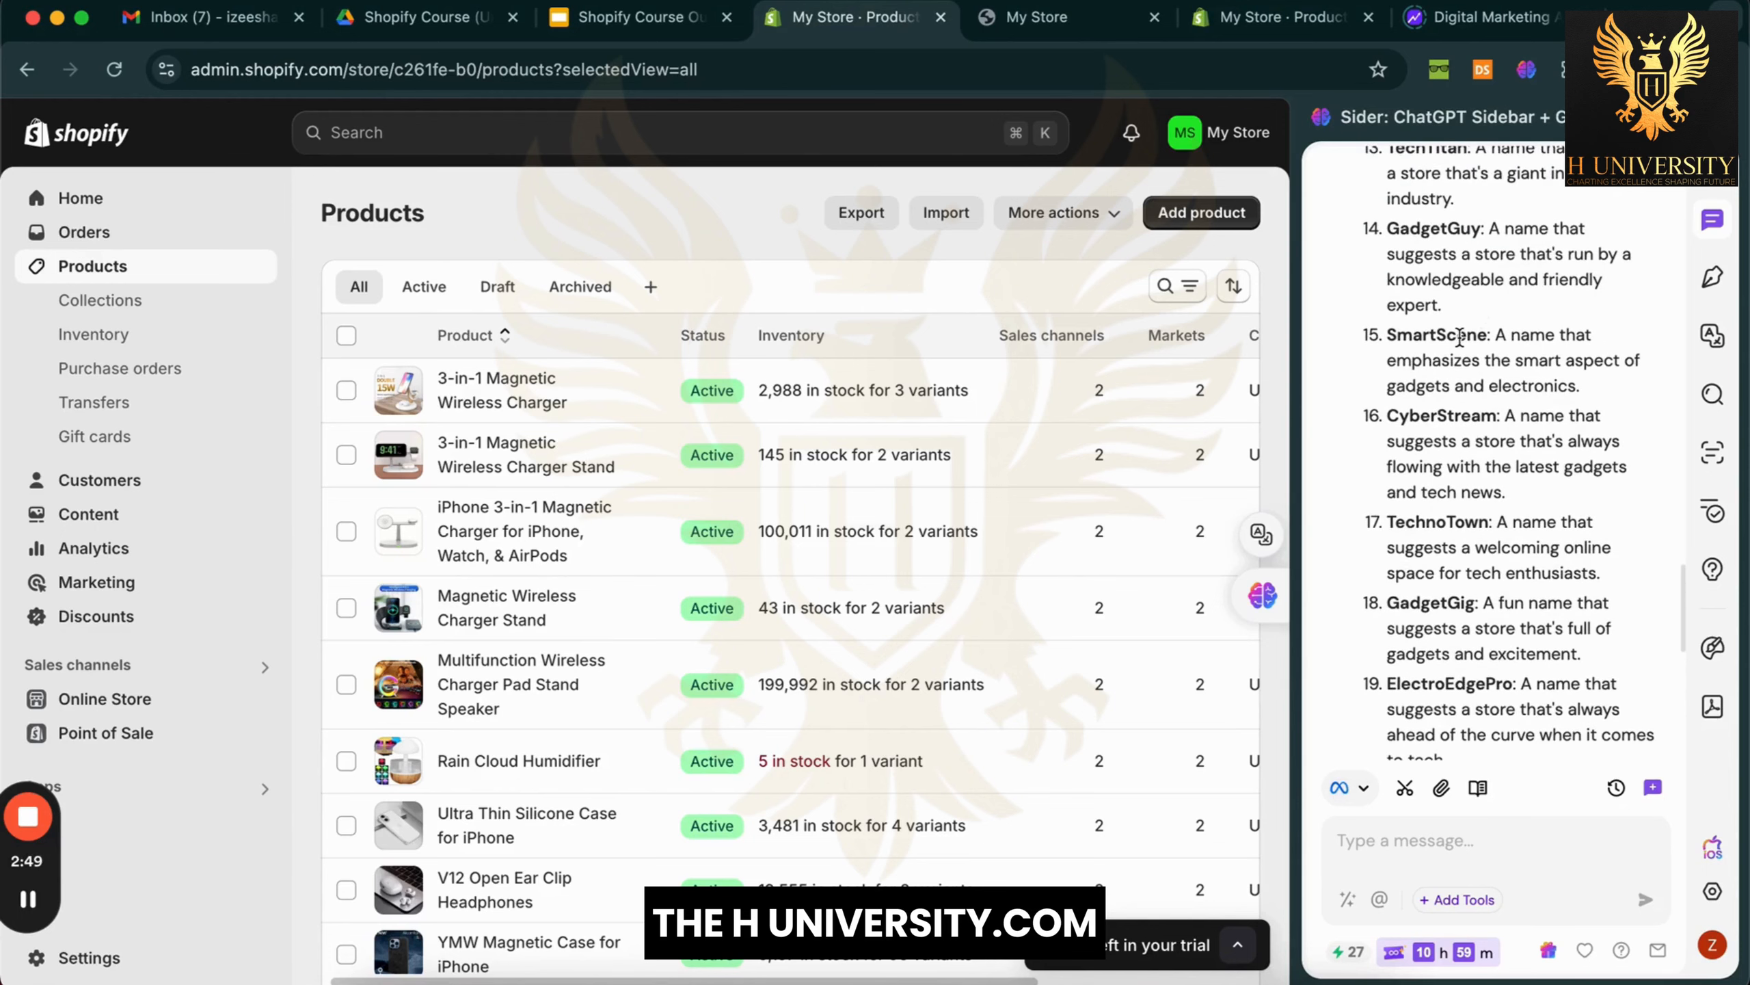
# Copy the suggested name "SmartScene" from the chat reply
pyautogui.doubleClick(1459, 336)
pyautogui.press('super+c')
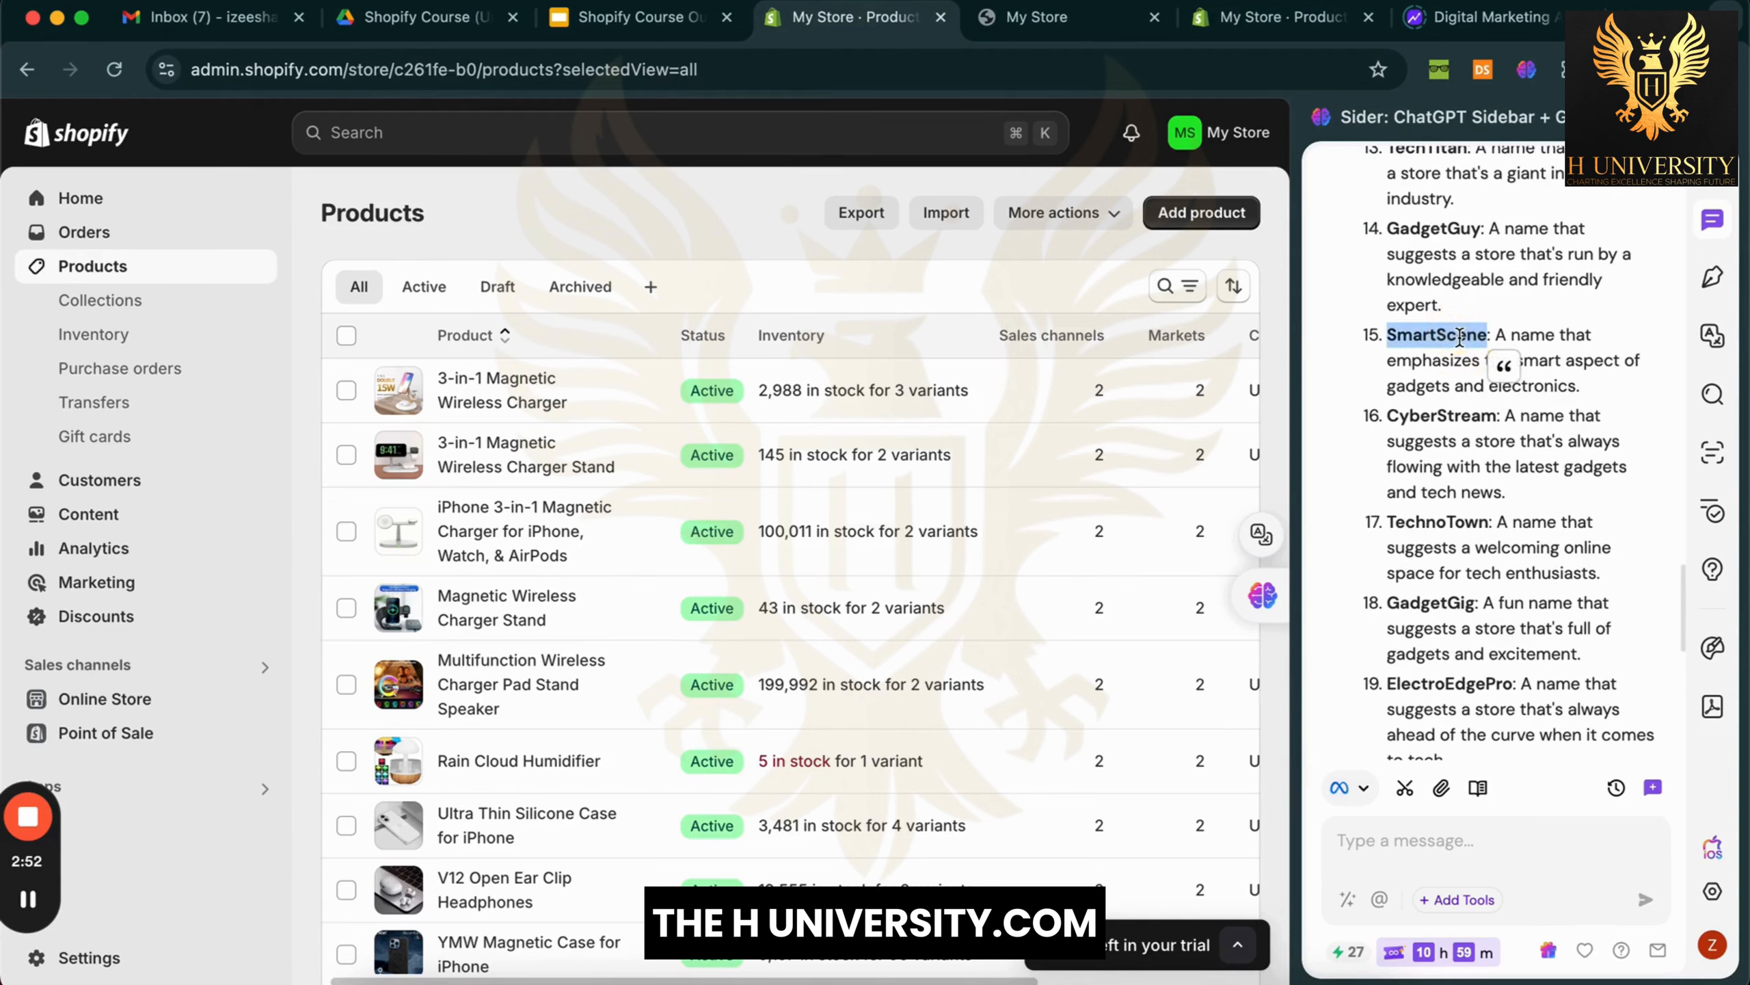
pyautogui.click(1509, 316)
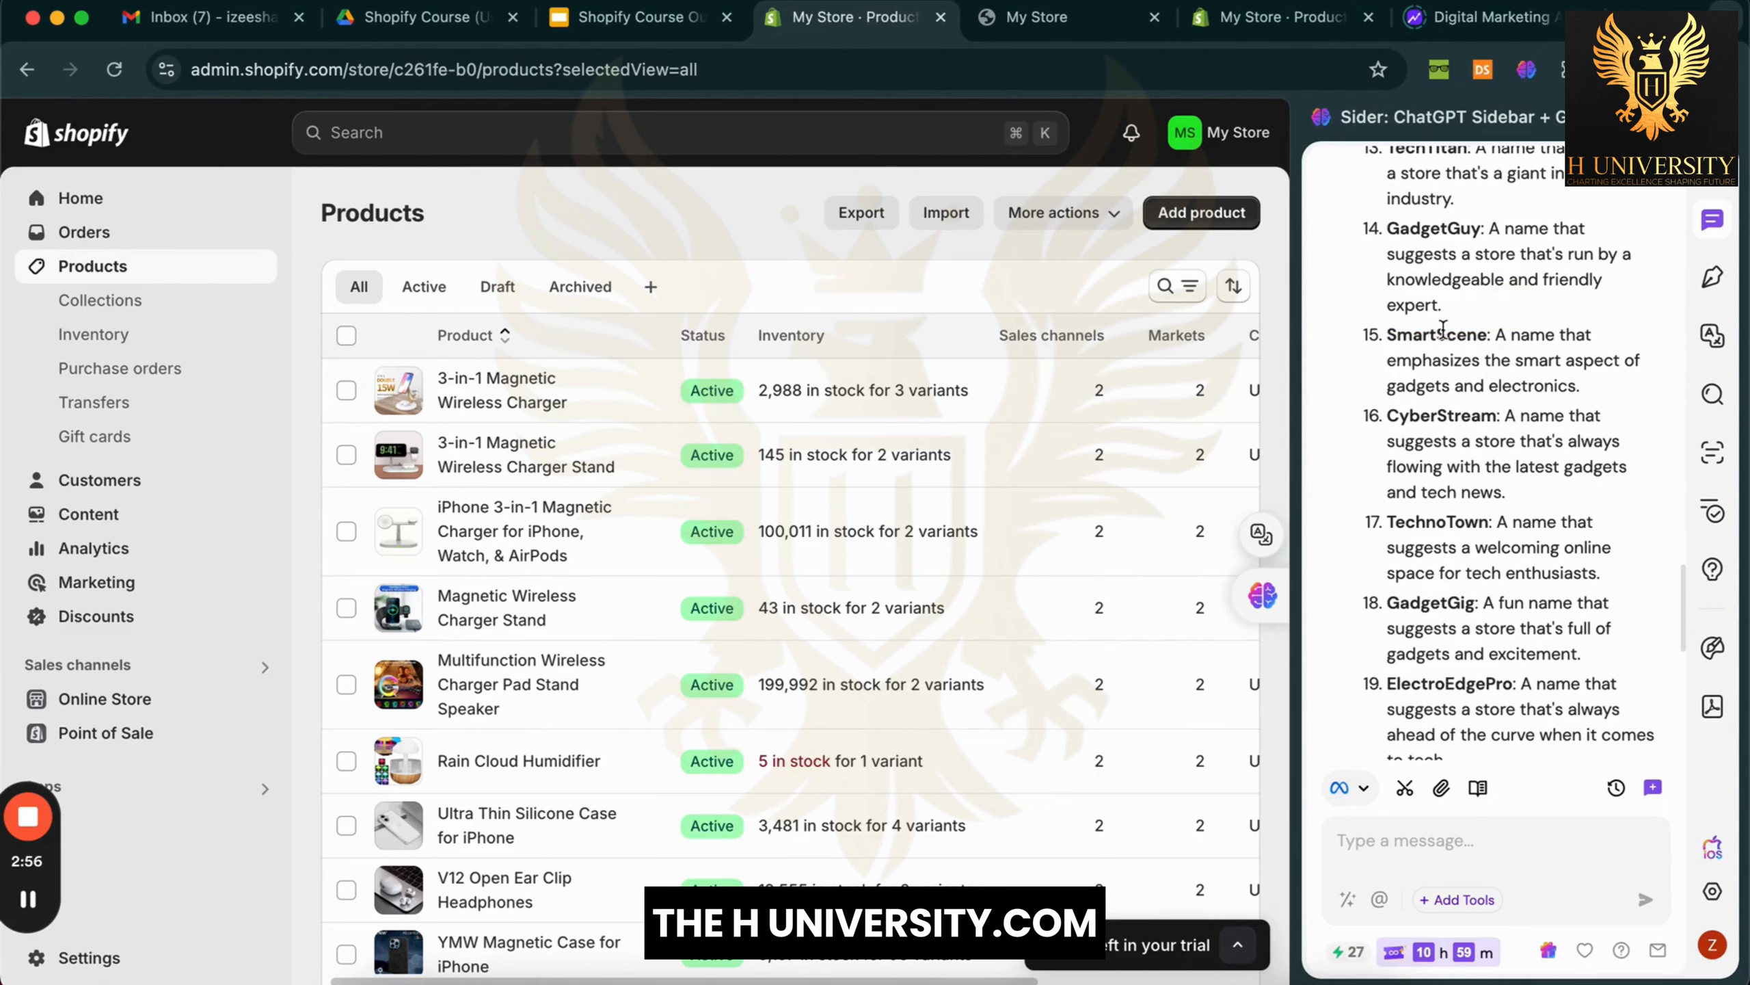
# Change the store name to "SmartScene" in the store details of the general settings and save the profile
pyautogui.click(164, 955)
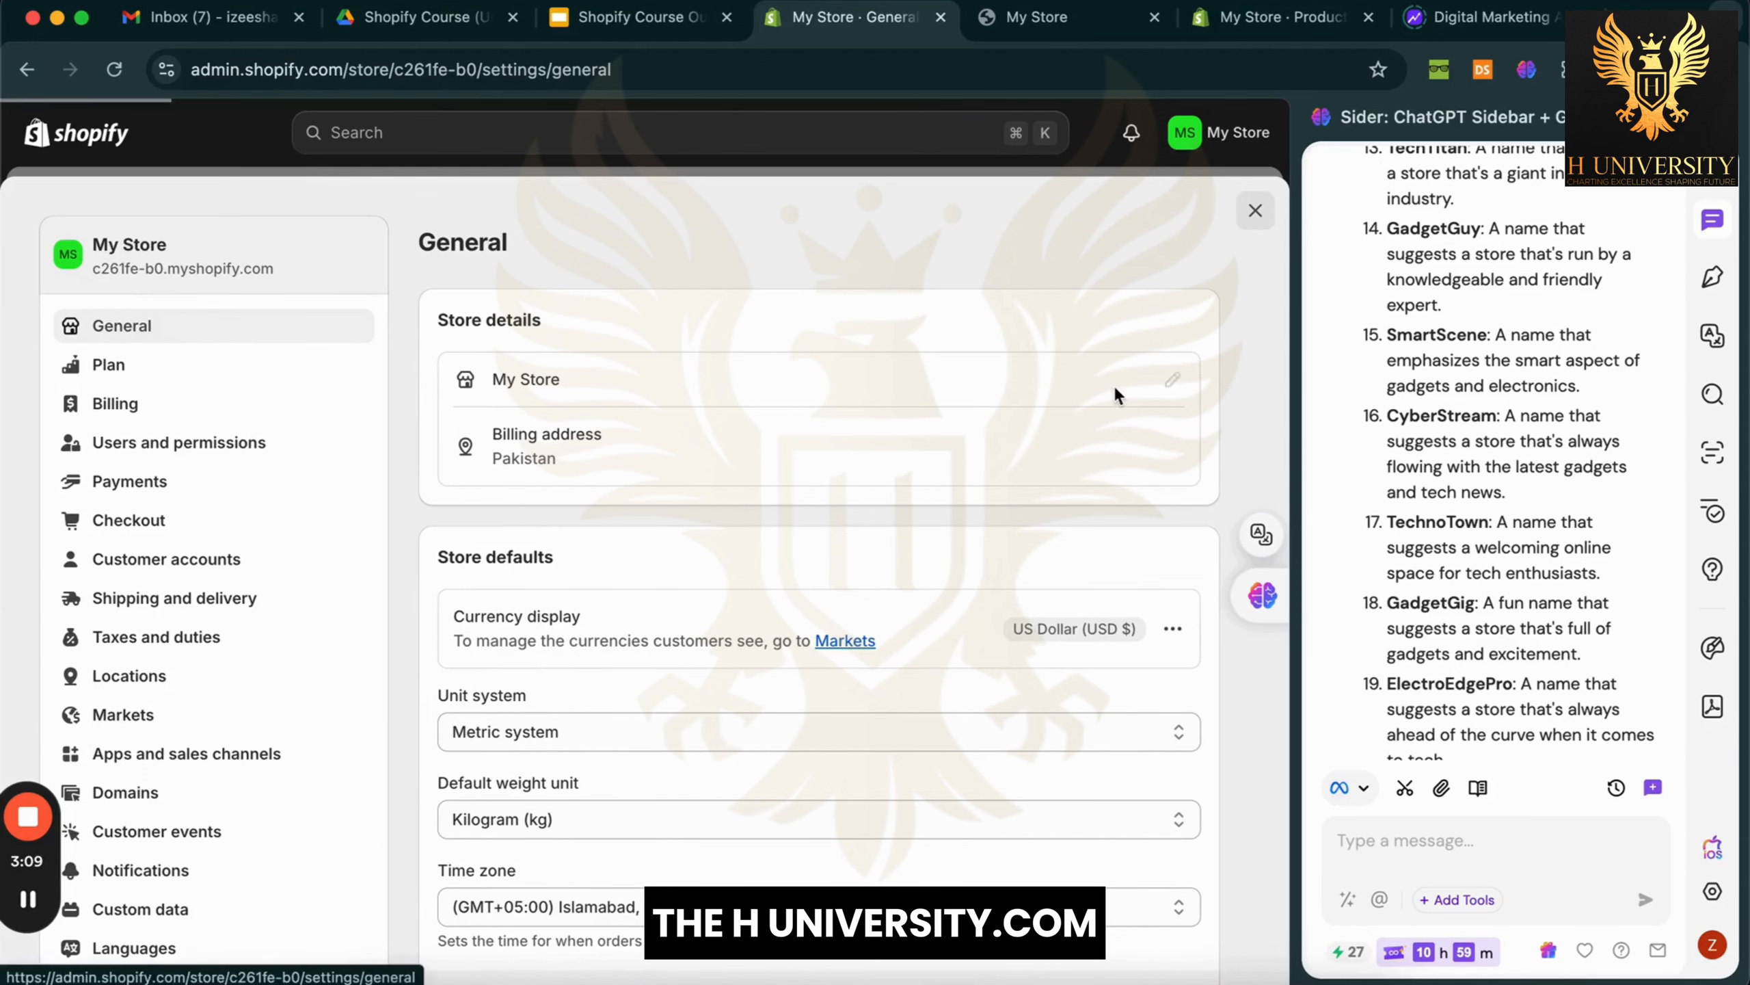
pyautogui.moveTo(1171, 393)
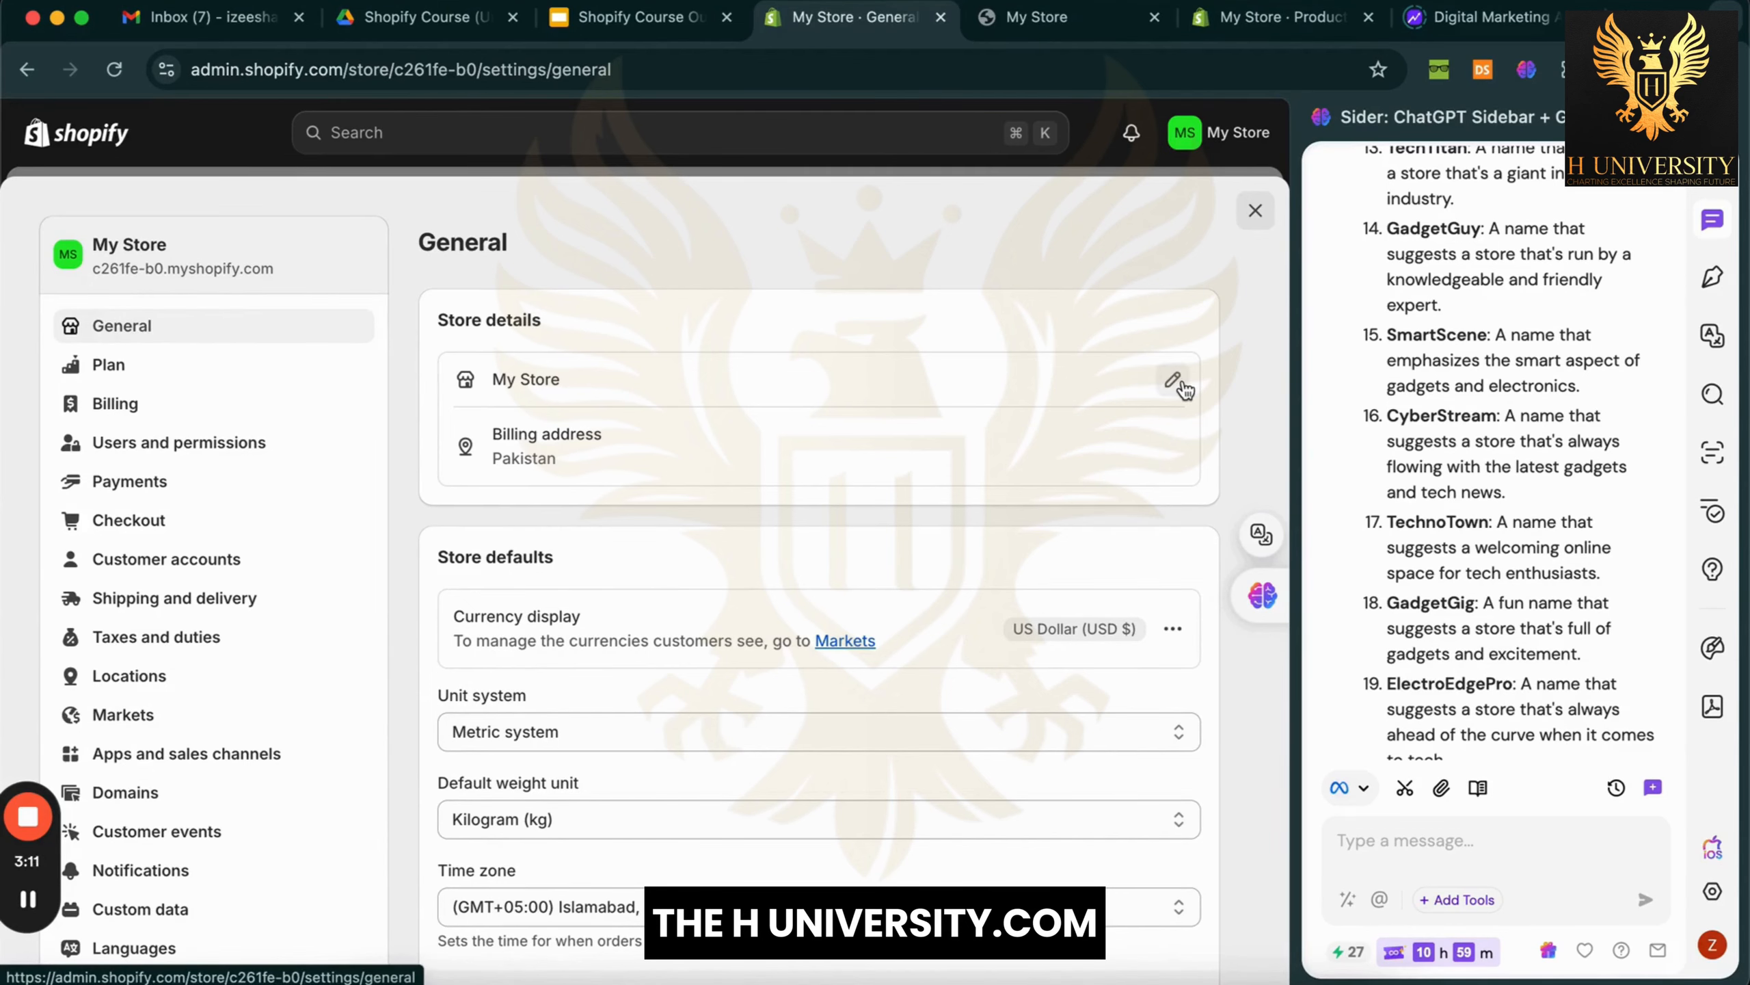
pyautogui.click(1179, 384)
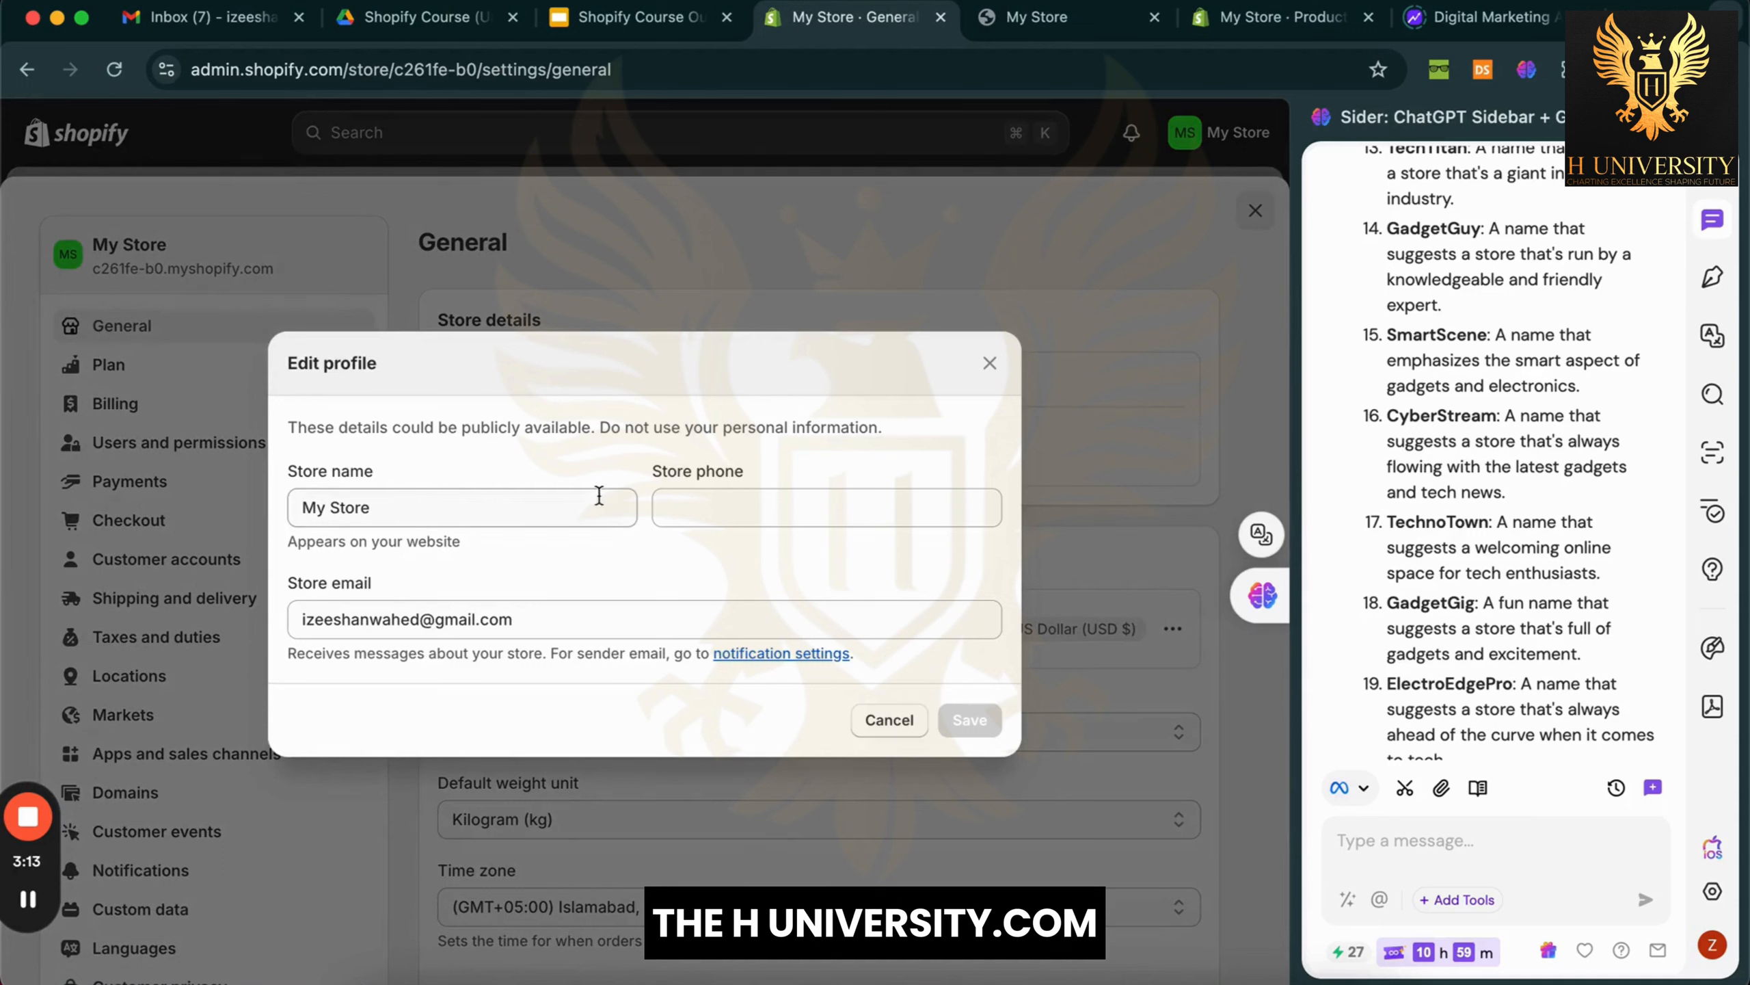
pyautogui.tripleClick(599, 495)
pyautogui.press('super+v')
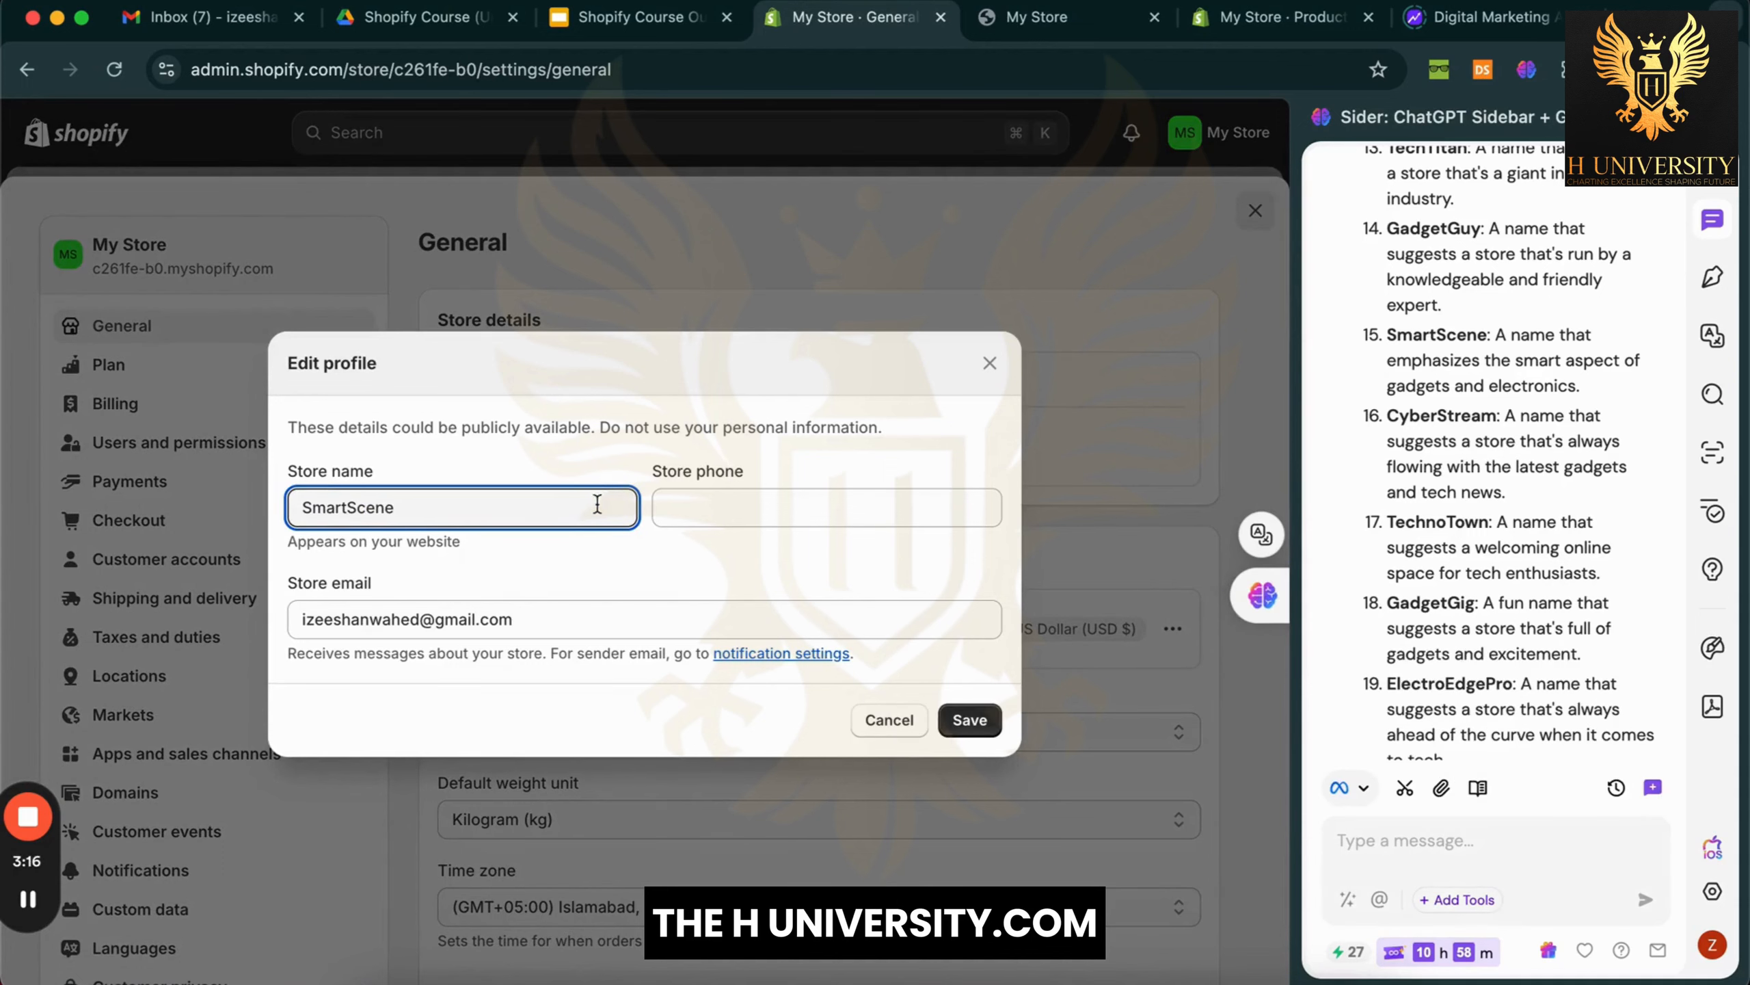
pyautogui.click(346, 507)
pyautogui.click(782, 499)
pyautogui.click(969, 719)
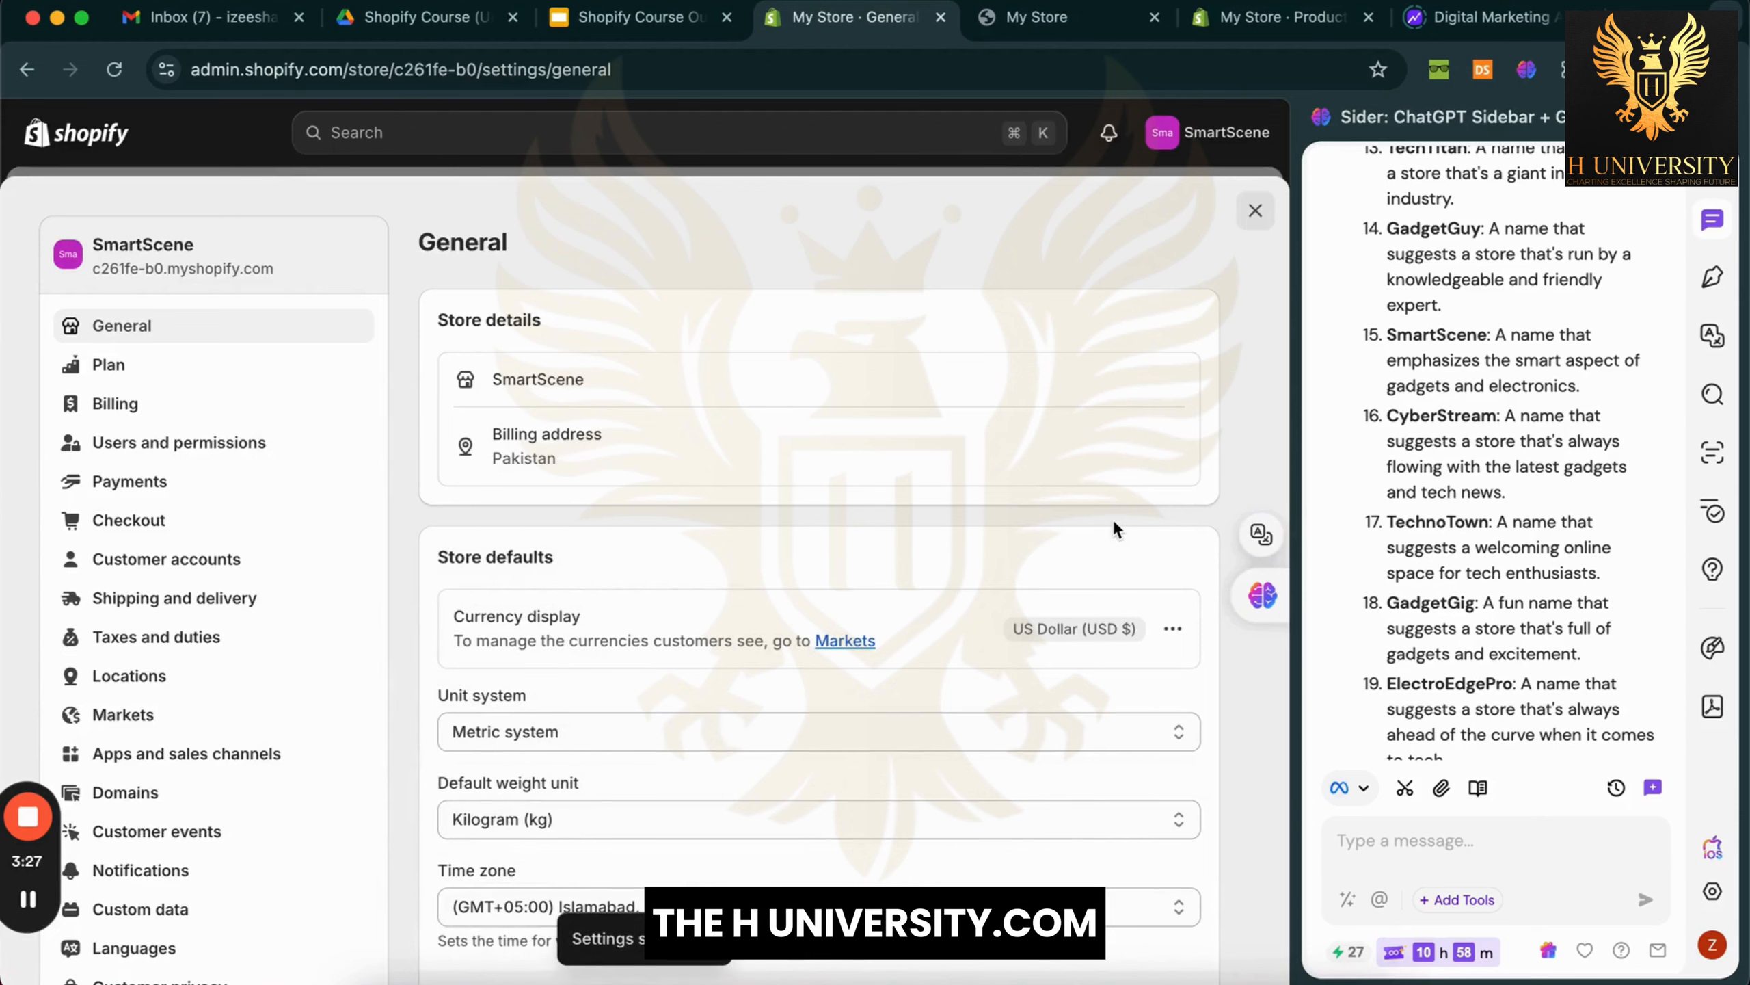
# Look over the general settings, and close the AI chat sidebar and the store settings to return to the product list
pyautogui.scroll(-2, 714, 668)
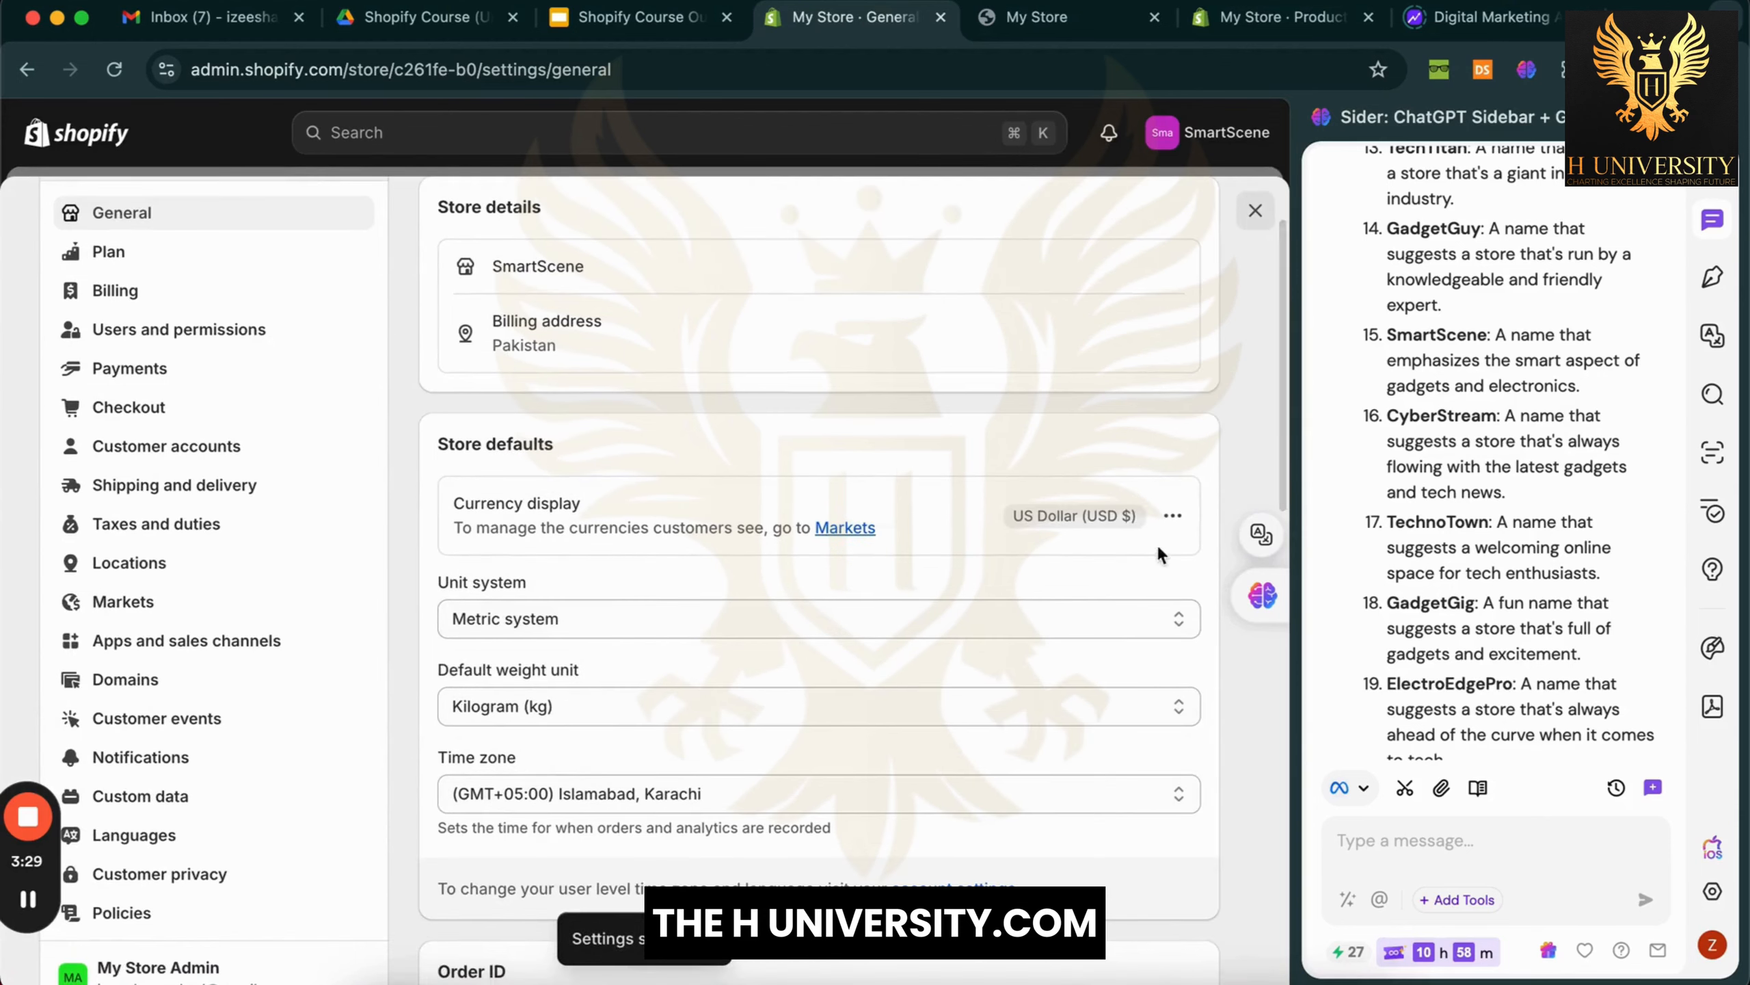
pyautogui.scroll(-6, 868, 625)
pyautogui.scroll(8, 868, 620)
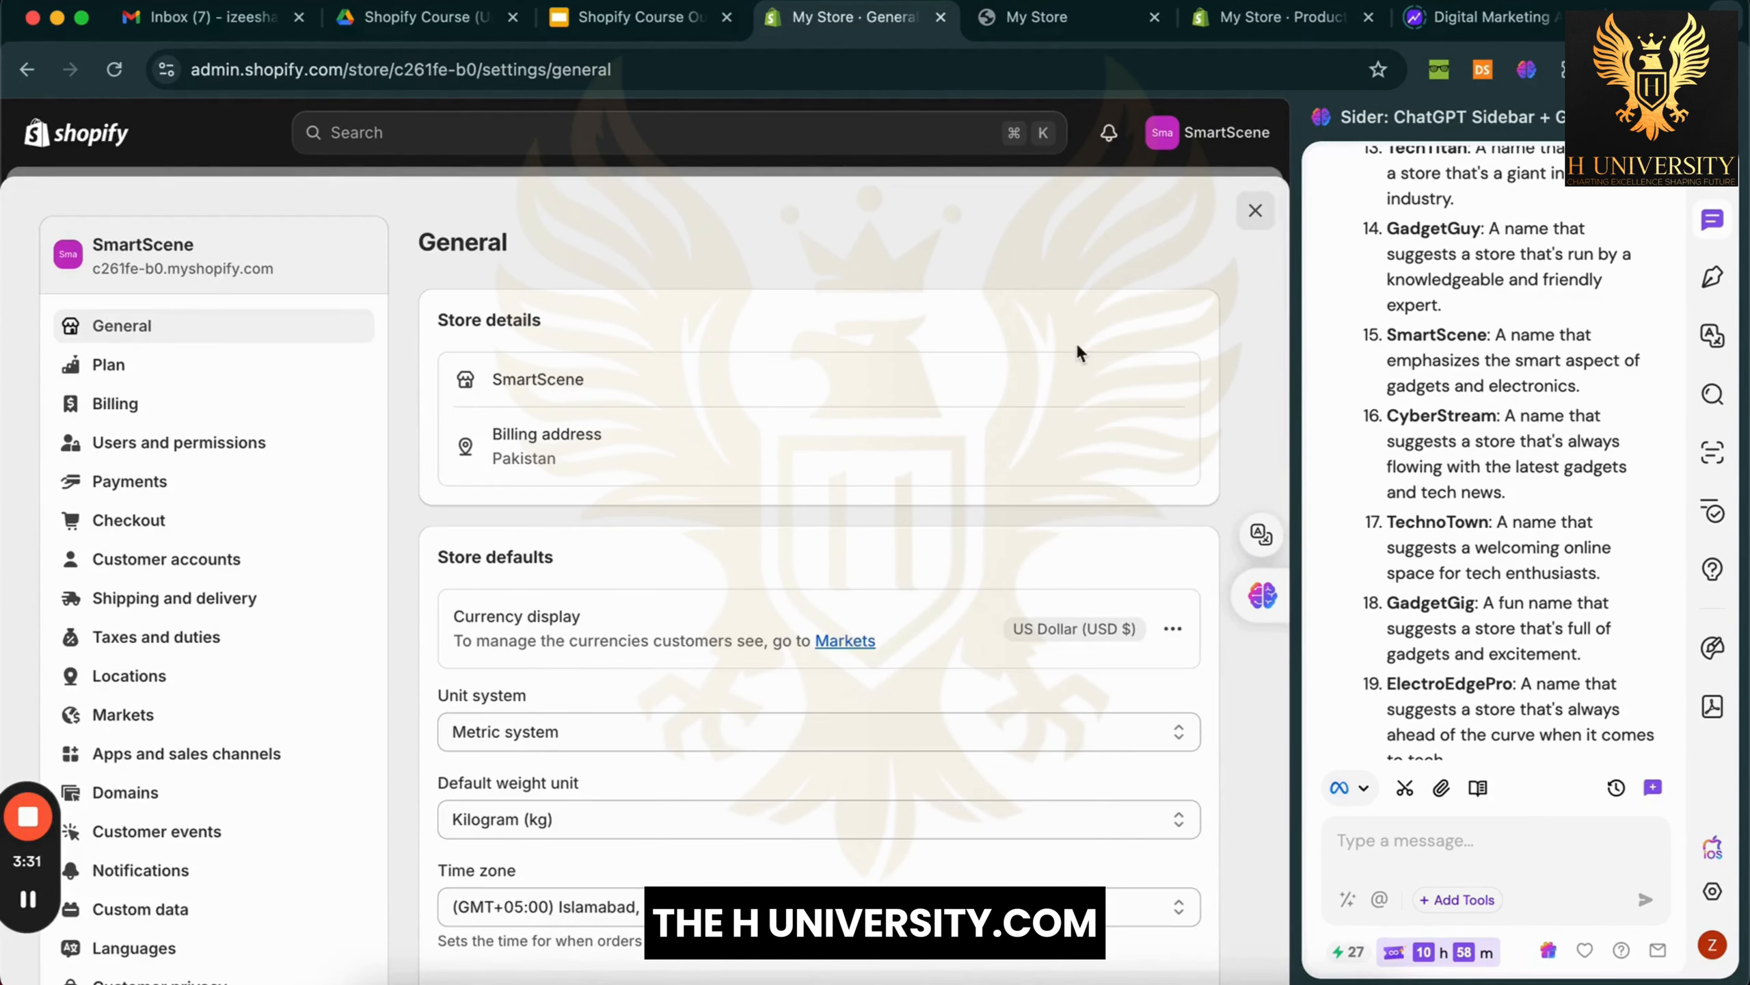
pyautogui.click(1723, 117)
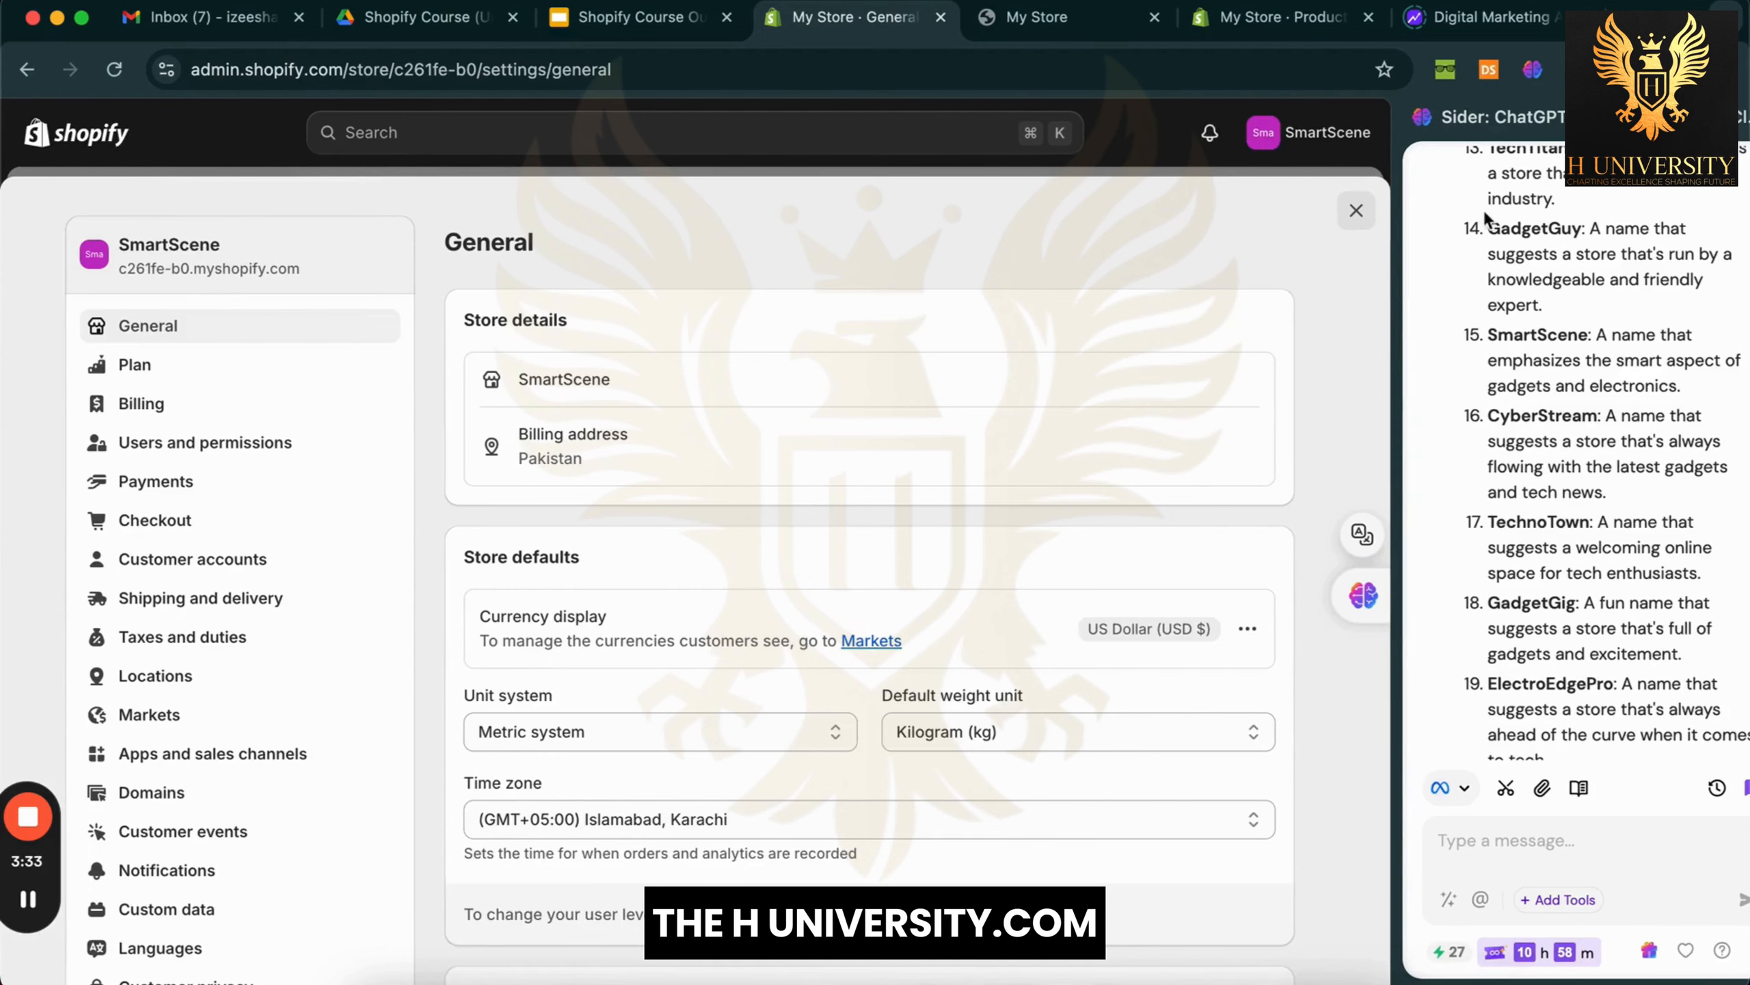
pyautogui.click(1714, 213)
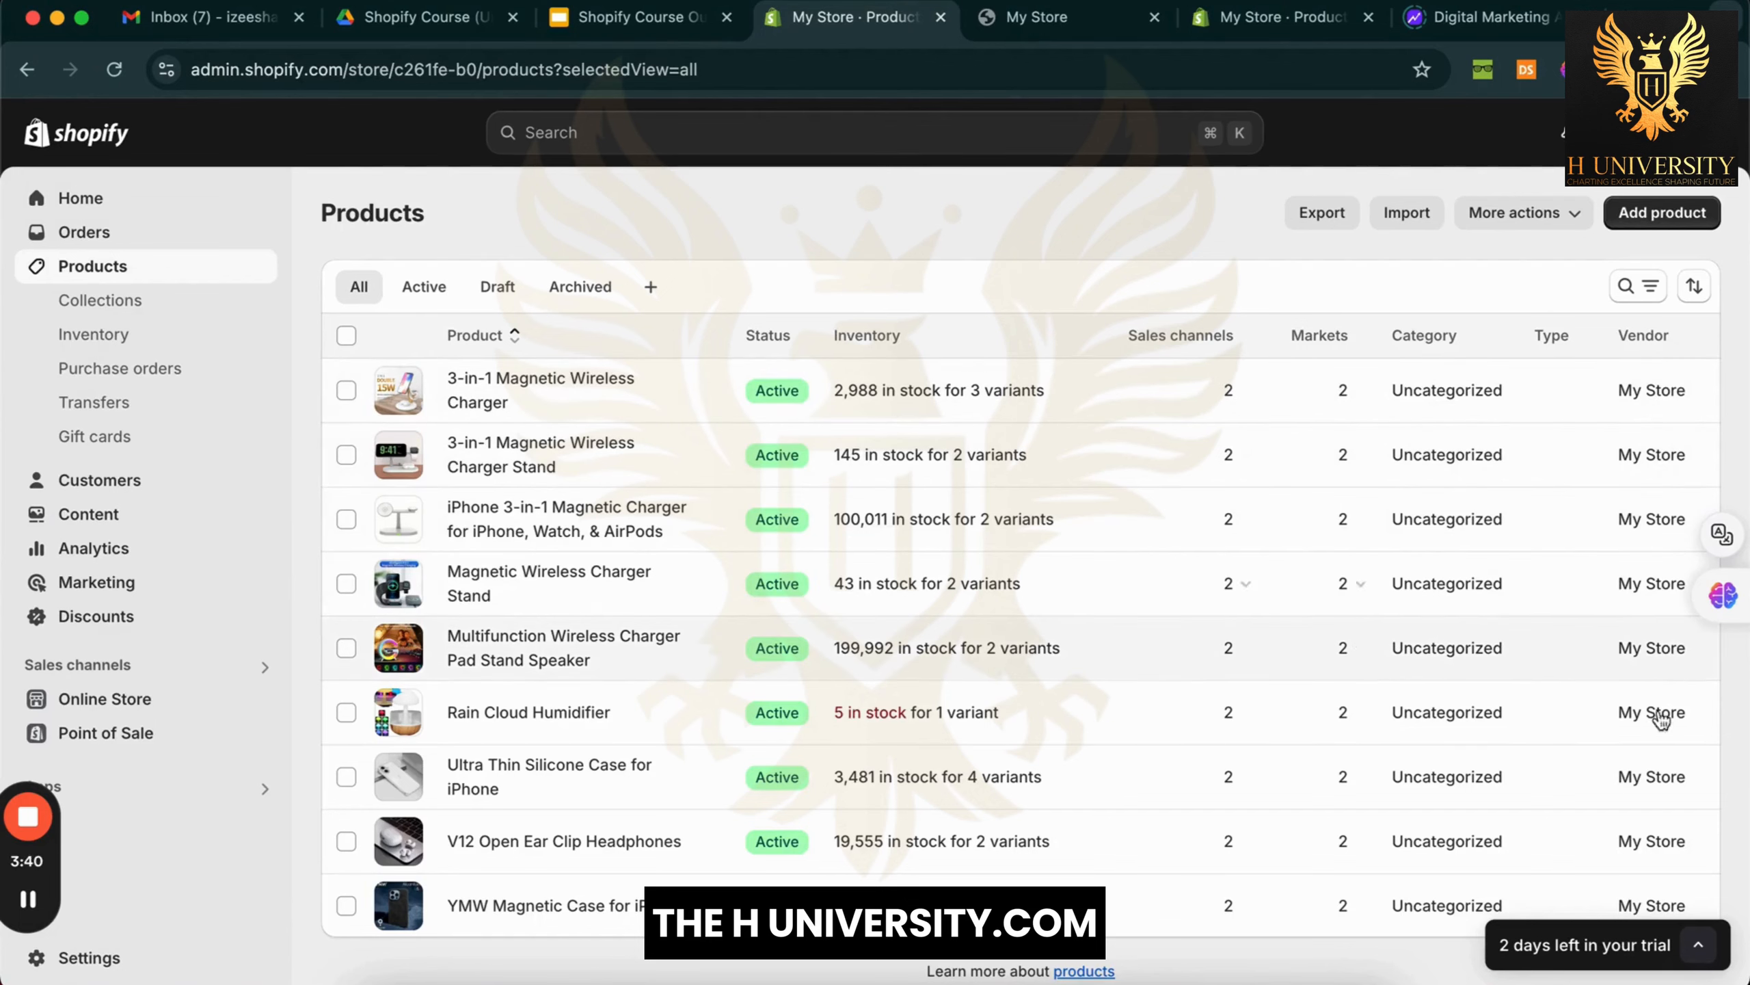
# Open all nine products in the bulk editor and set the vendor of "3-in-1 Magnetic Wireless Charger" to SmartScene
pyautogui.click(346, 336)
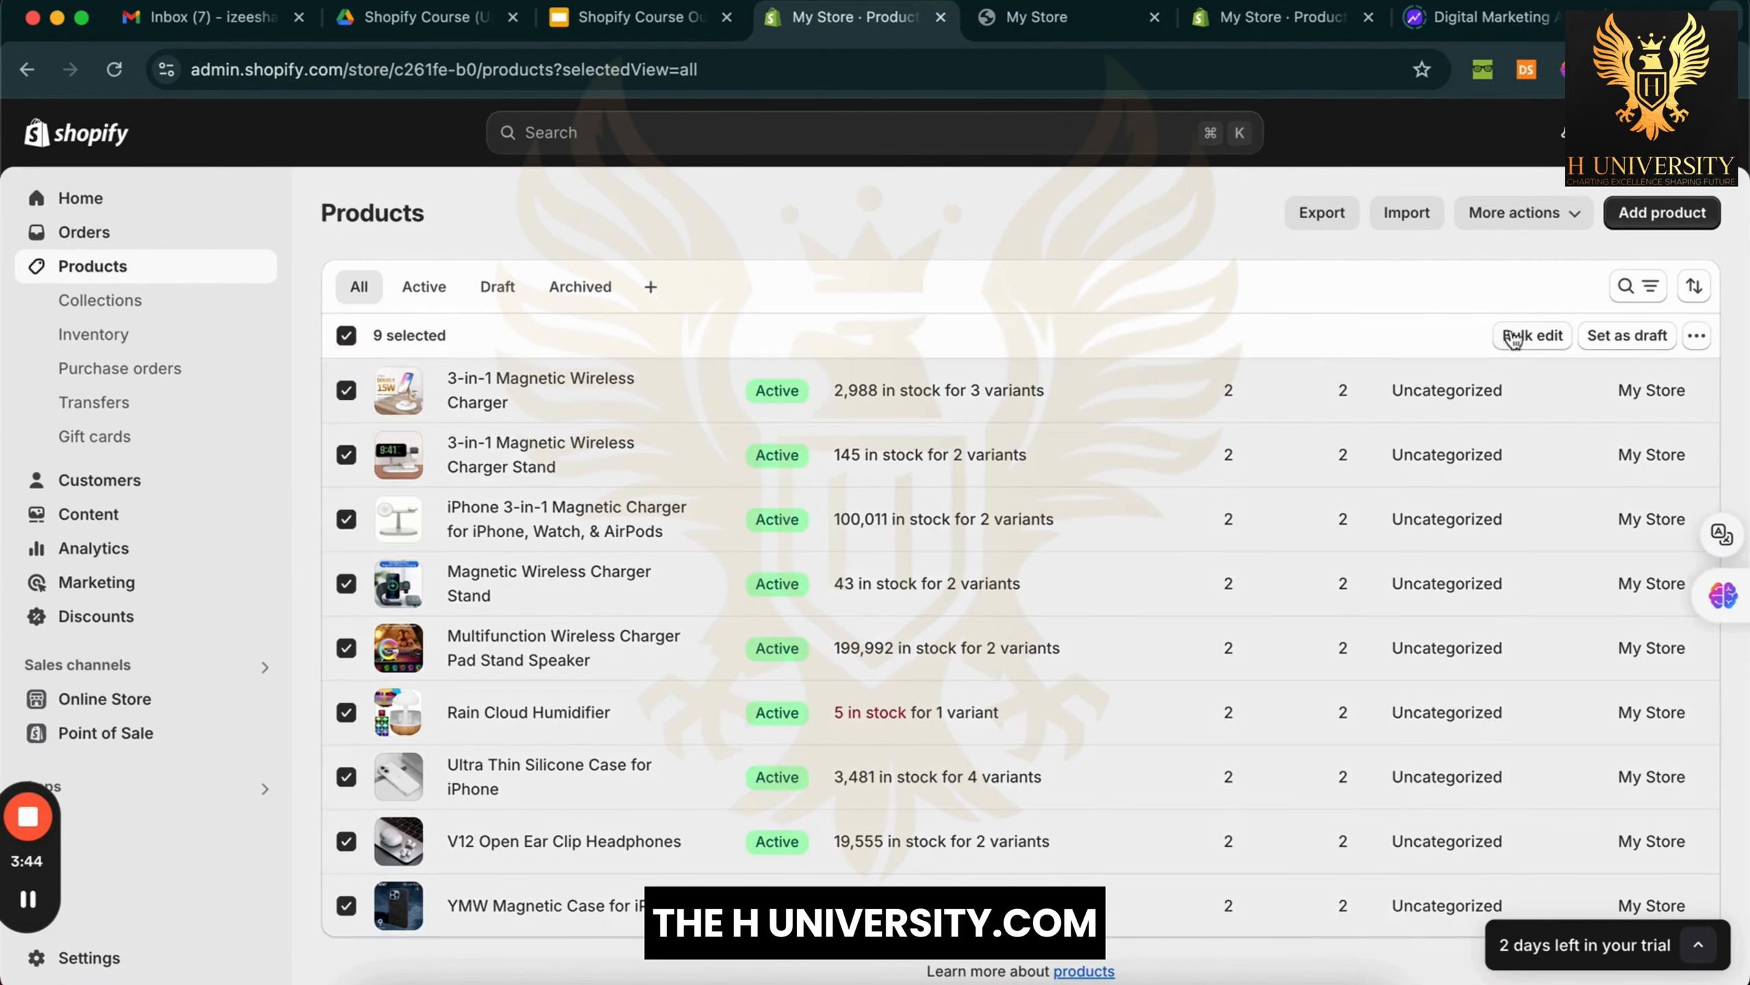
pyautogui.click(1533, 335)
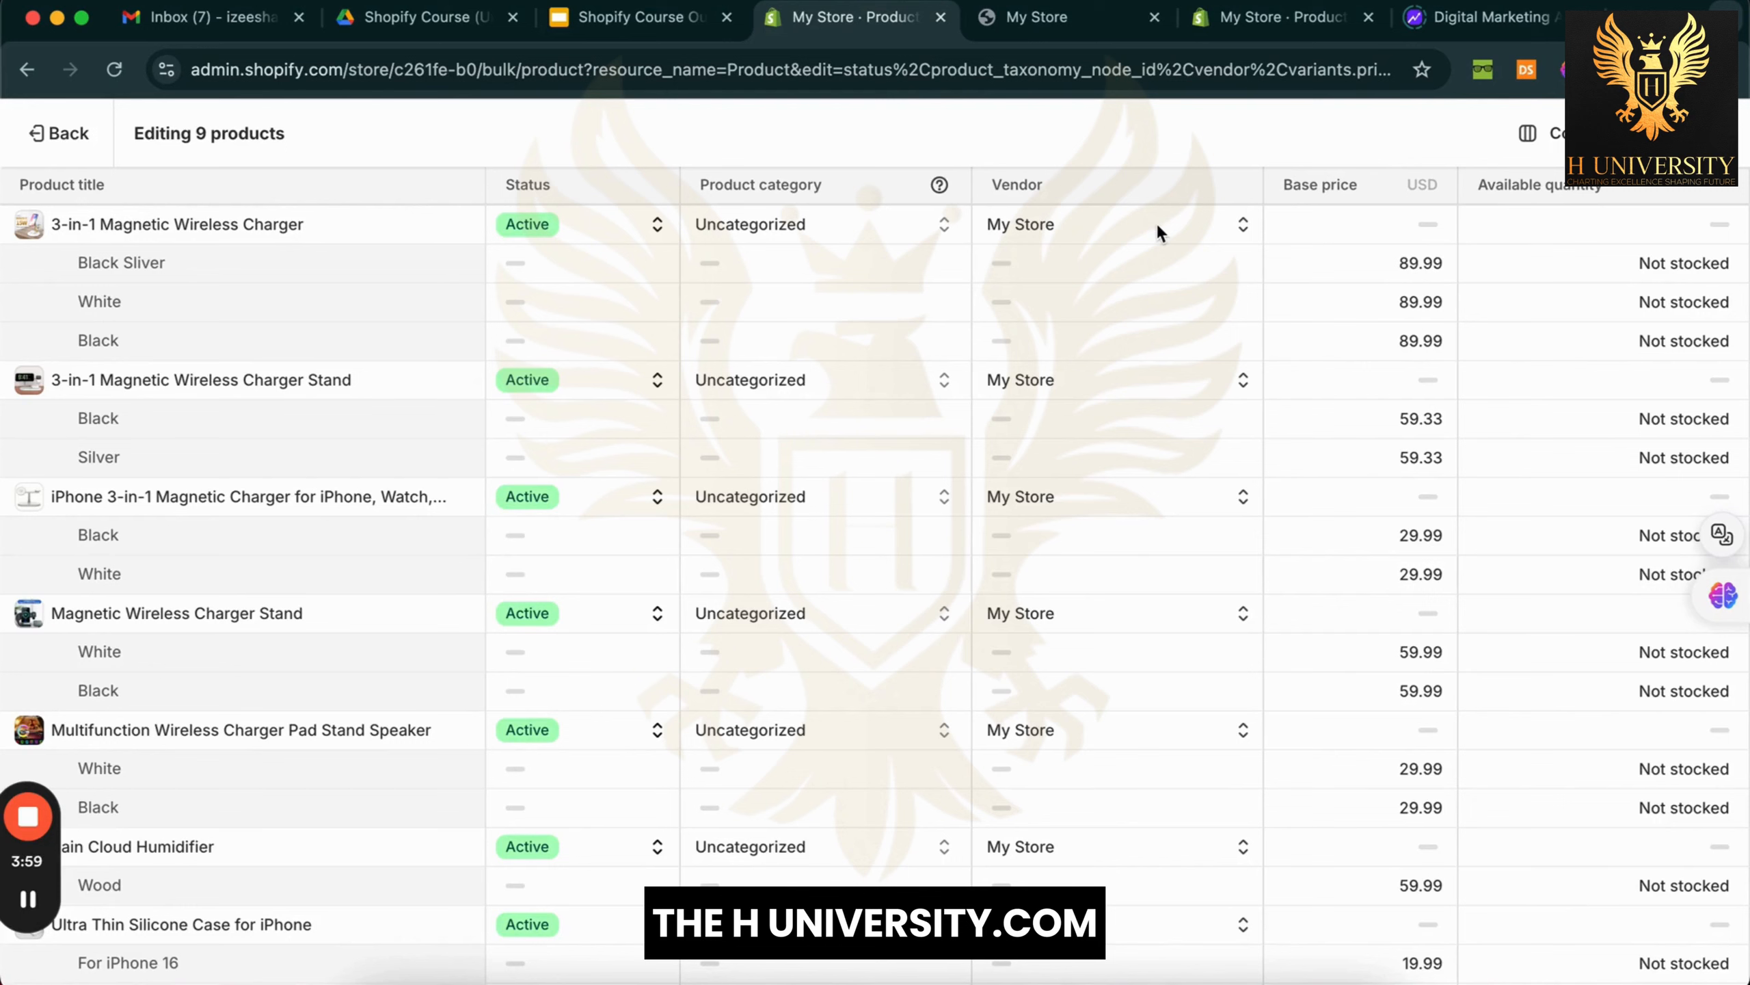
pyautogui.click(1156, 224)
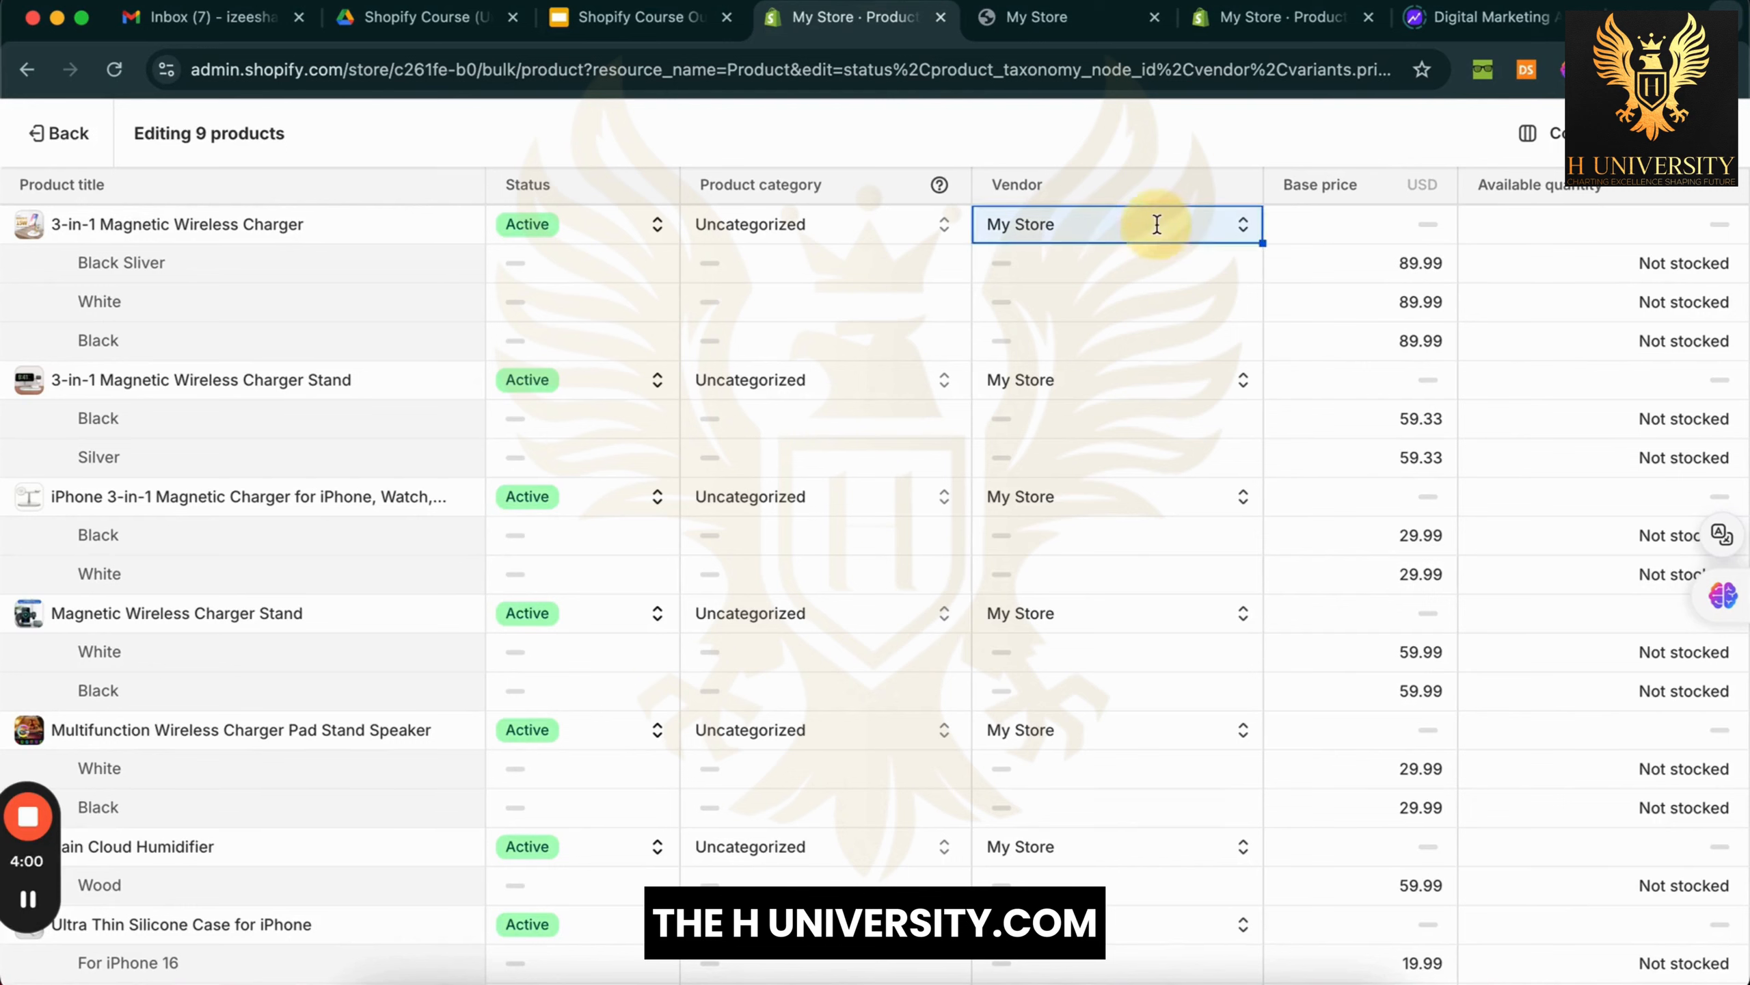
pyautogui.doubleClick(1157, 224)
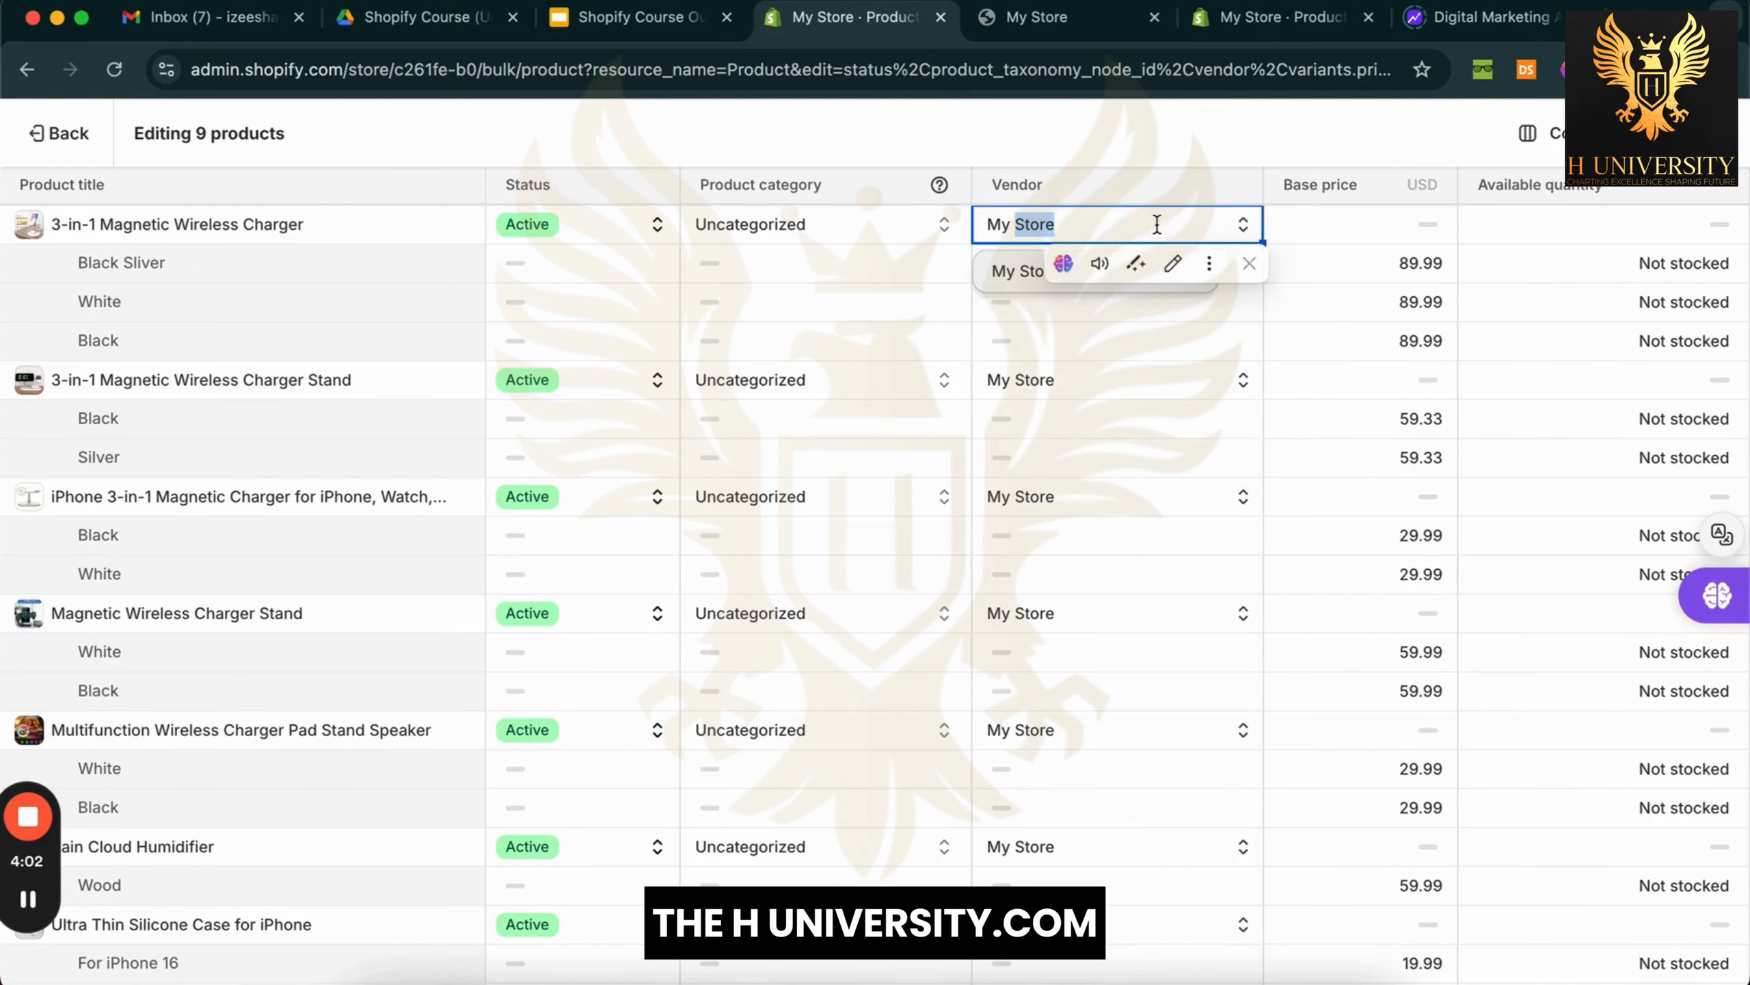
pyautogui.press('super+a')
pyautogui.write('SmartScene')
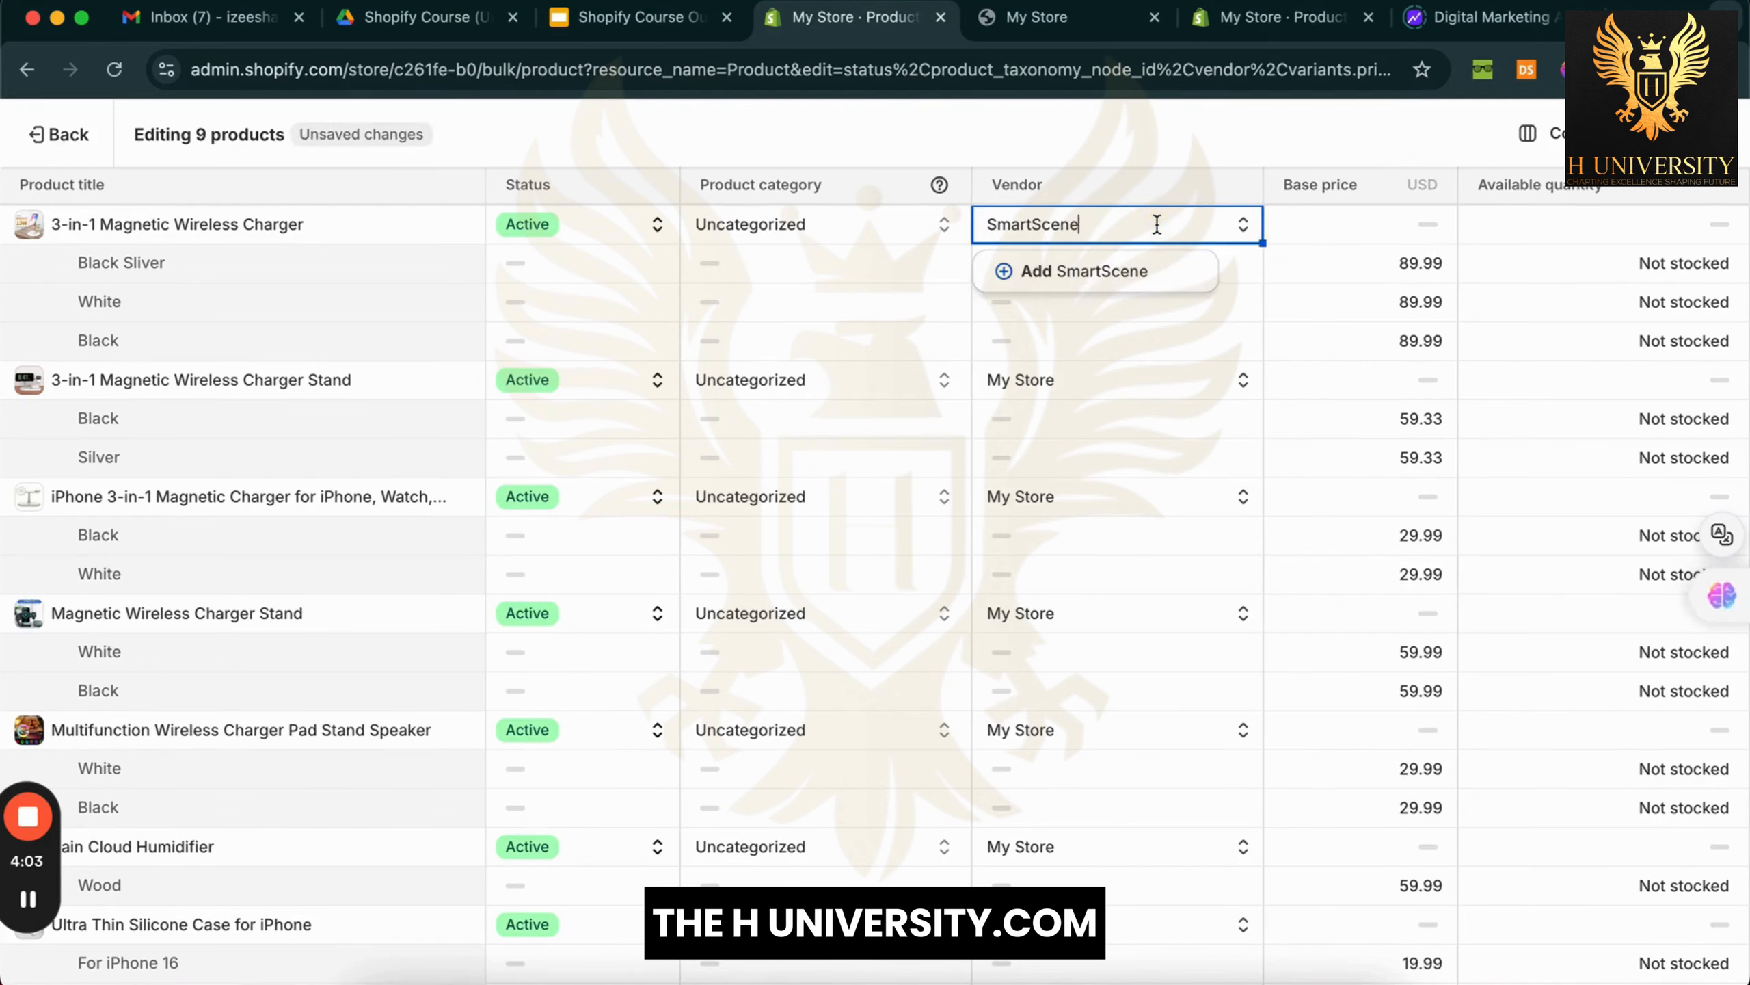
pyautogui.click(1115, 273)
# Set the vendor to SmartScene for the 3-in-1 Magnetic Wireless Charger Stand and the iPhone 3-in-1 Magnetic Charger
pyautogui.click(1093, 379)
pyautogui.write('SmartScene')
pyautogui.click(1115, 427)
pyautogui.scroll(-2, 1130, 476)
pyautogui.click(1102, 363)
pyautogui.write('SmartScene')
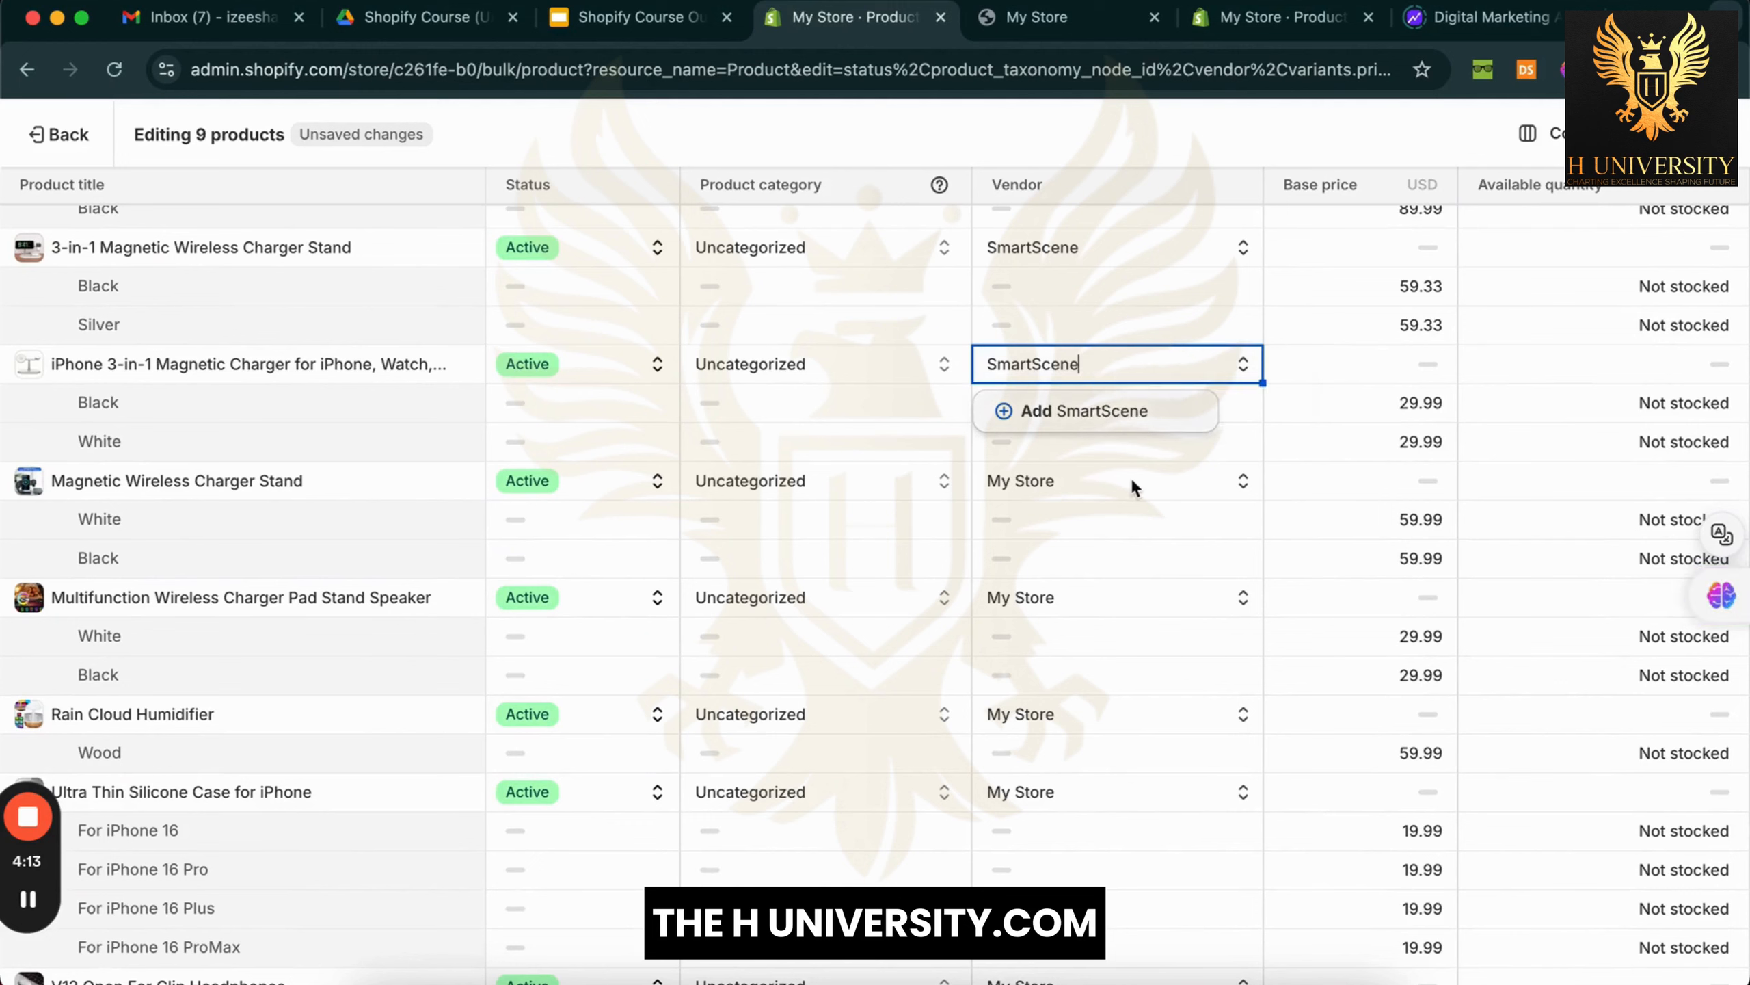
pyautogui.click(1154, 413)
# Set the vendor to SmartScene for the Magnetic Wireless Charger Stand and the Multifunction Wireless Charger Pad Stand Speaker
pyautogui.click(1127, 488)
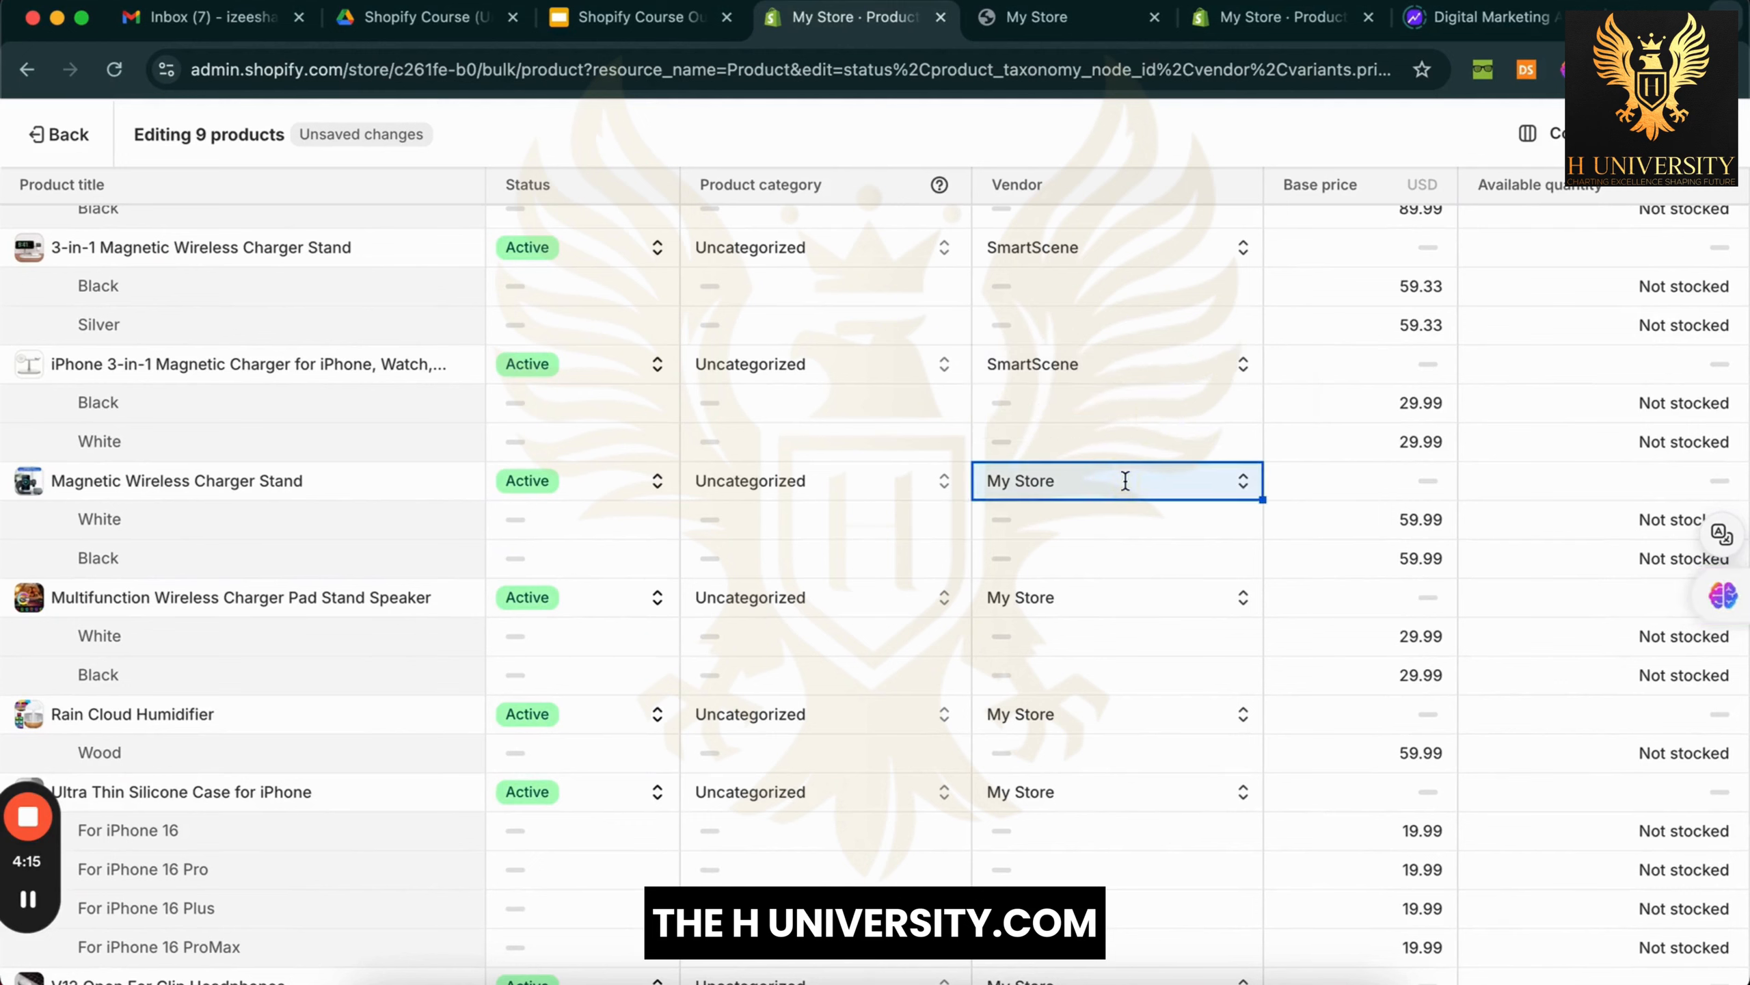
pyautogui.click(1125, 481)
pyautogui.write('SmartScene')
pyautogui.click(1088, 527)
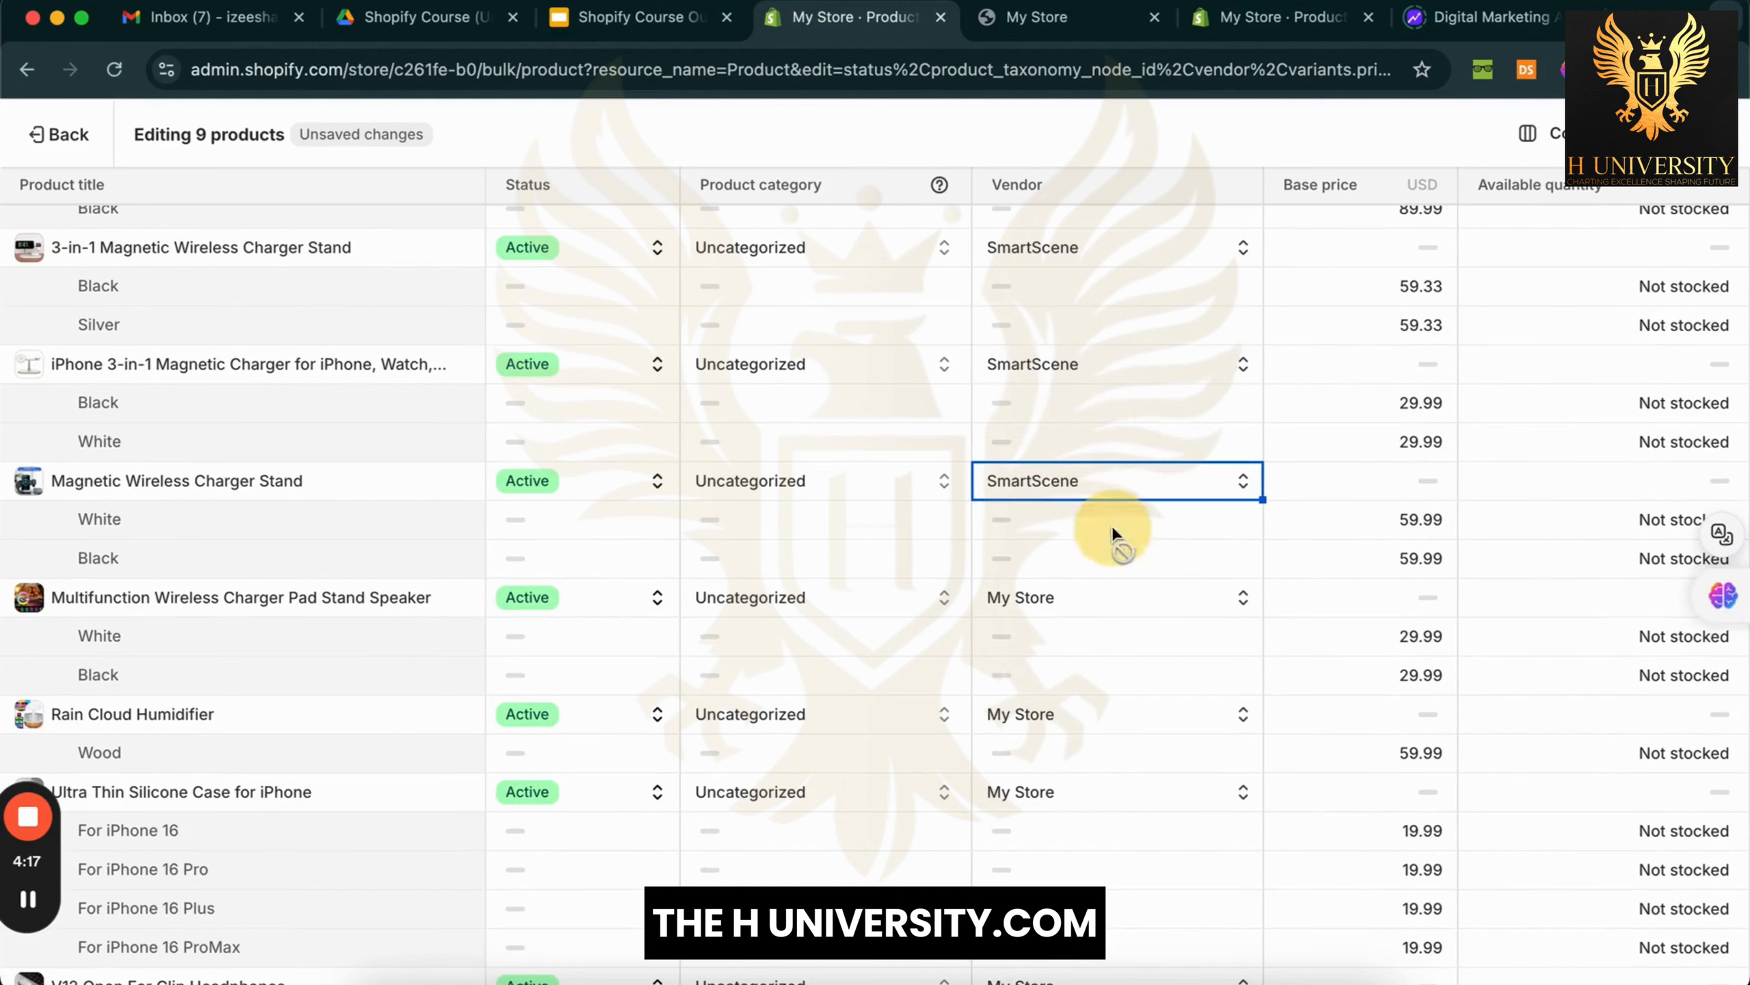
pyautogui.doubleClick(1095, 583)
pyautogui.write('SmartScene')
# Set the vendor to SmartScene for the Rain Cloud Humidifier and the Ultra Thin Silicone Case for iPhone
pyautogui.scroll(-2, 1096, 583)
pyautogui.doubleClick(1095, 598)
pyautogui.write('SmartScene')
pyautogui.doubleClick(1095, 676)
pyautogui.write('SmartScene')
# Set the vendor of the V12 Open Ear Clip Headphones to SmartScene
pyautogui.doubleClick(1089, 854)
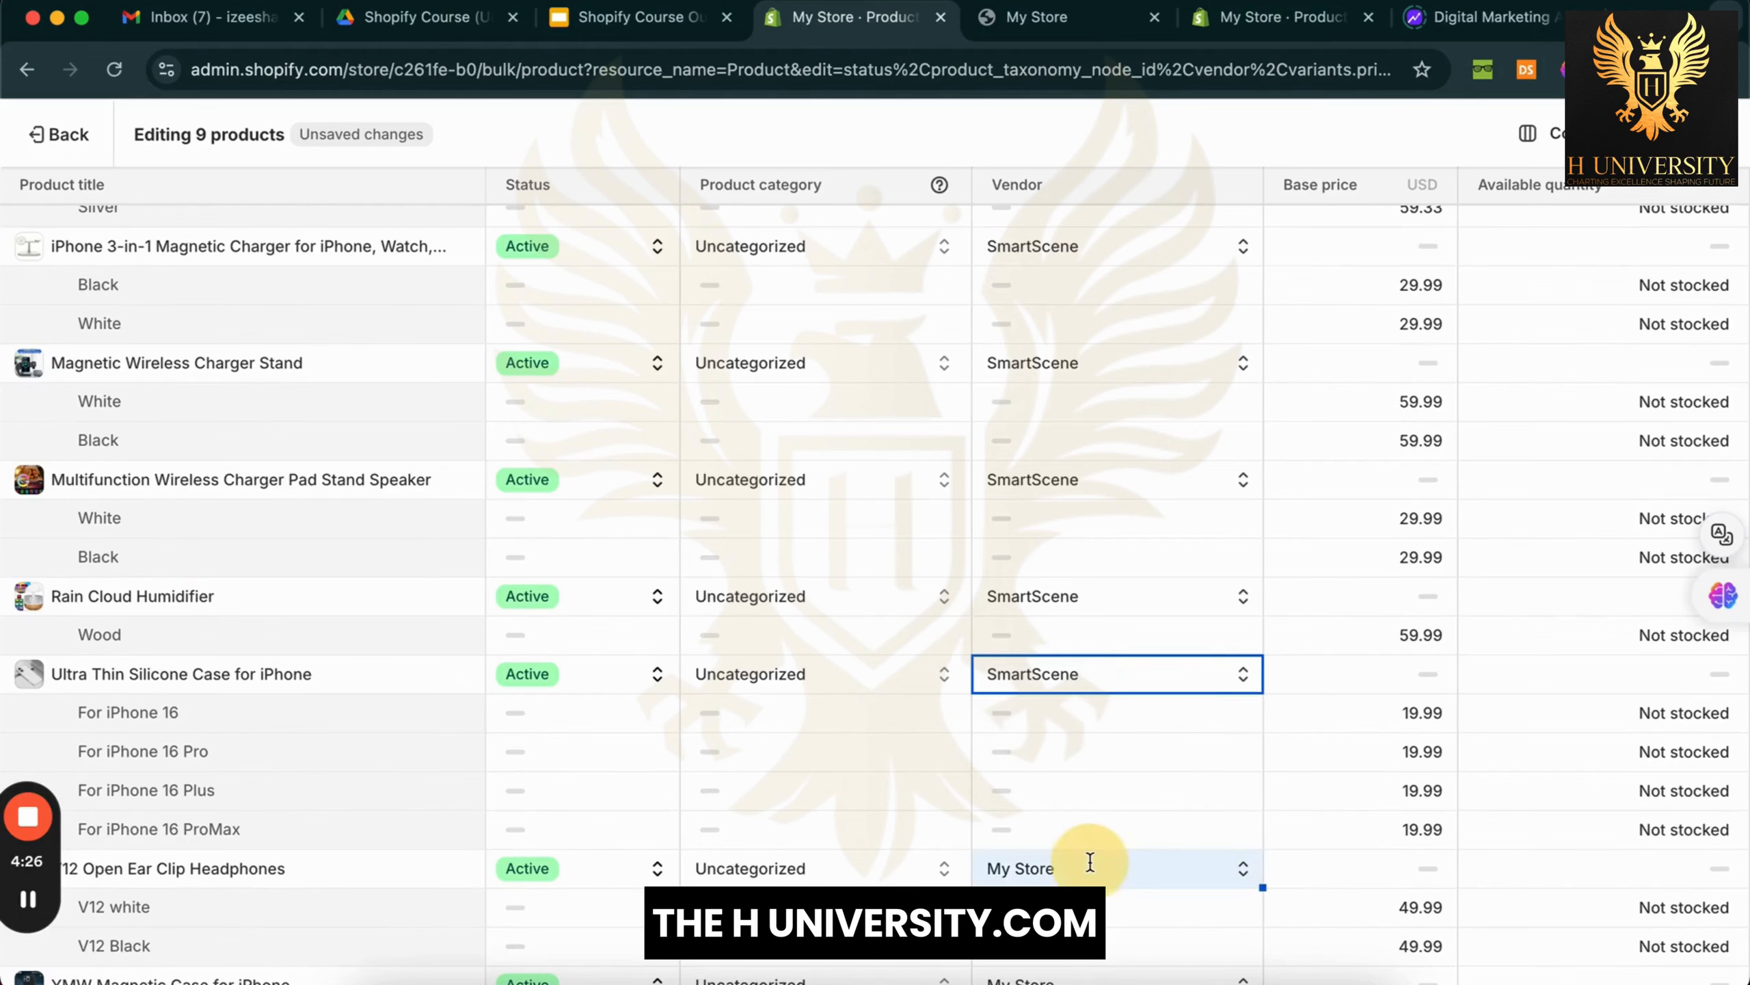
pyautogui.write('SmartScene')
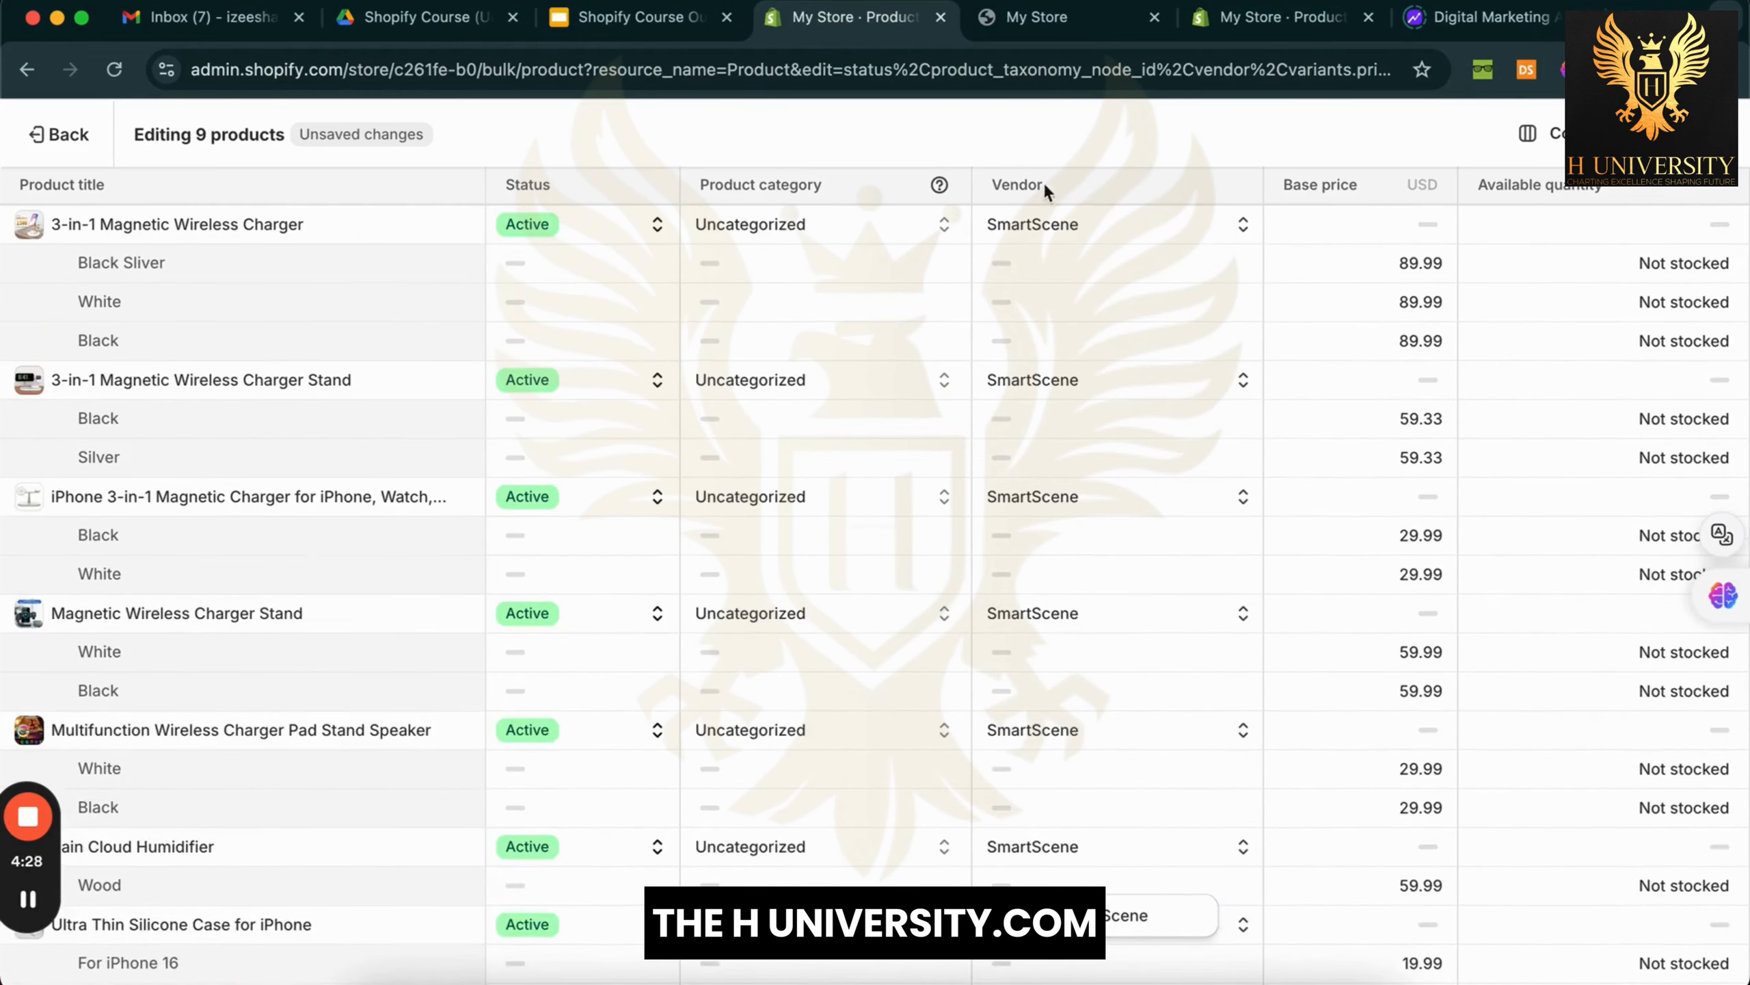
pyautogui.scroll(-5, 1086, 623)
pyautogui.click(1085, 724)
pyautogui.scroll(-4, 1122, 541)
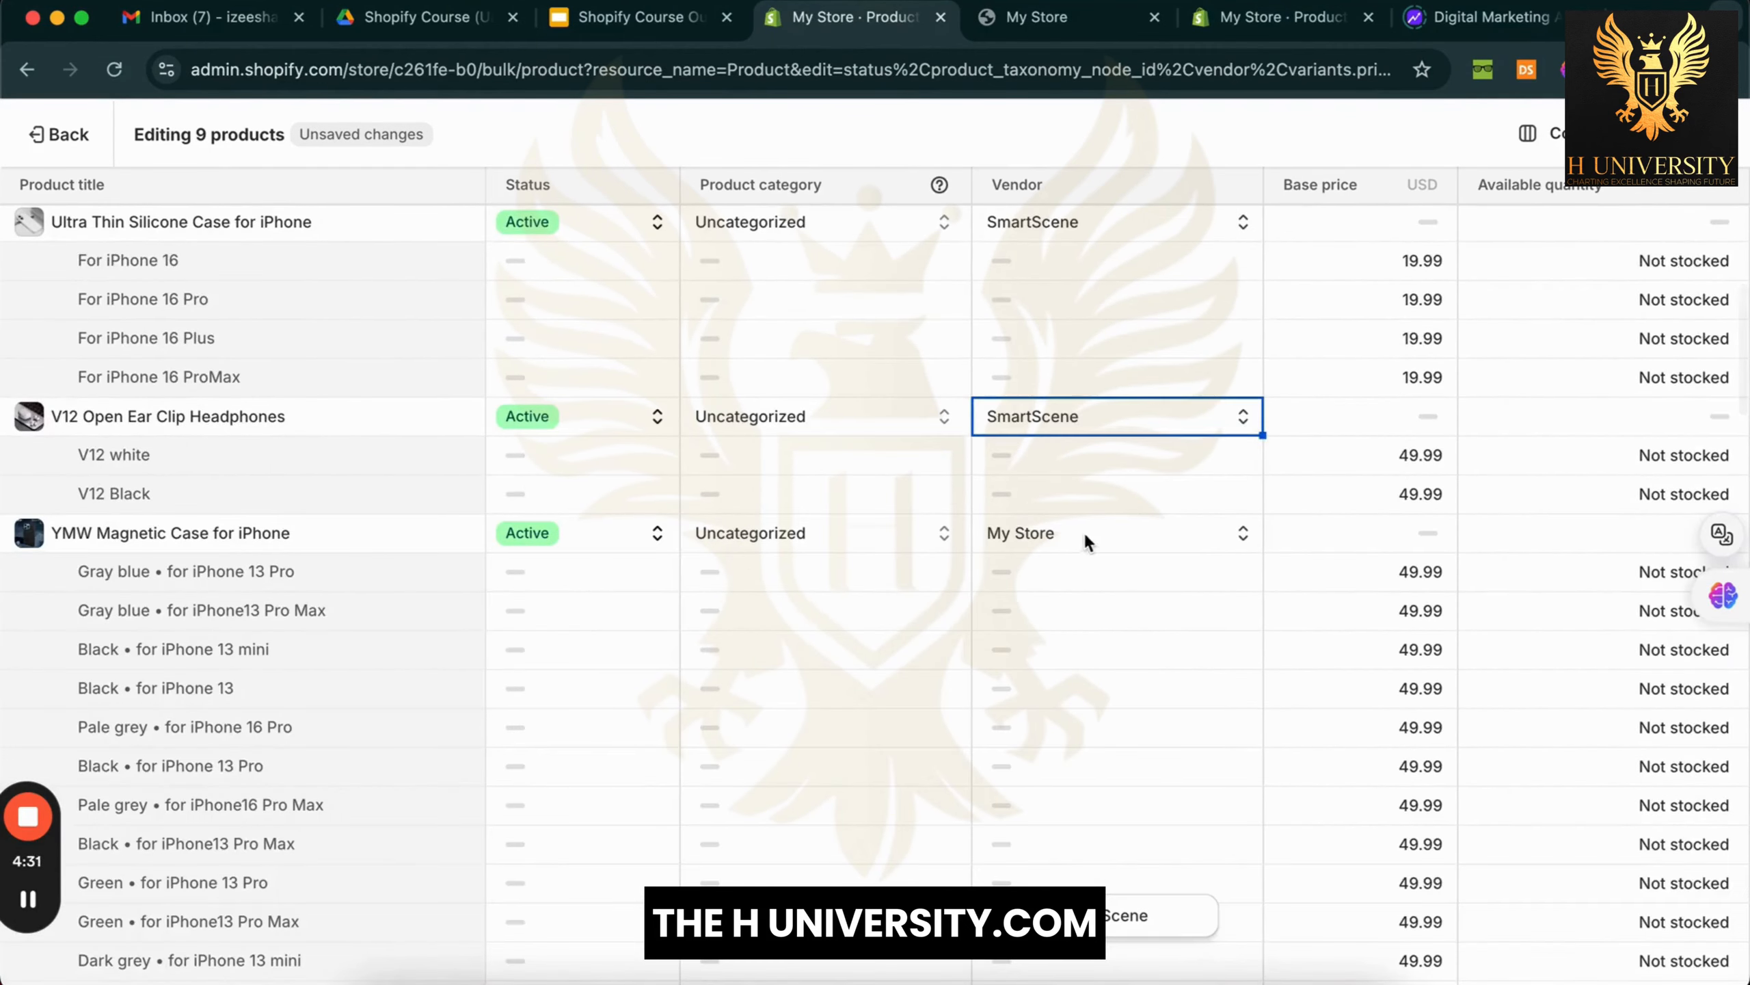
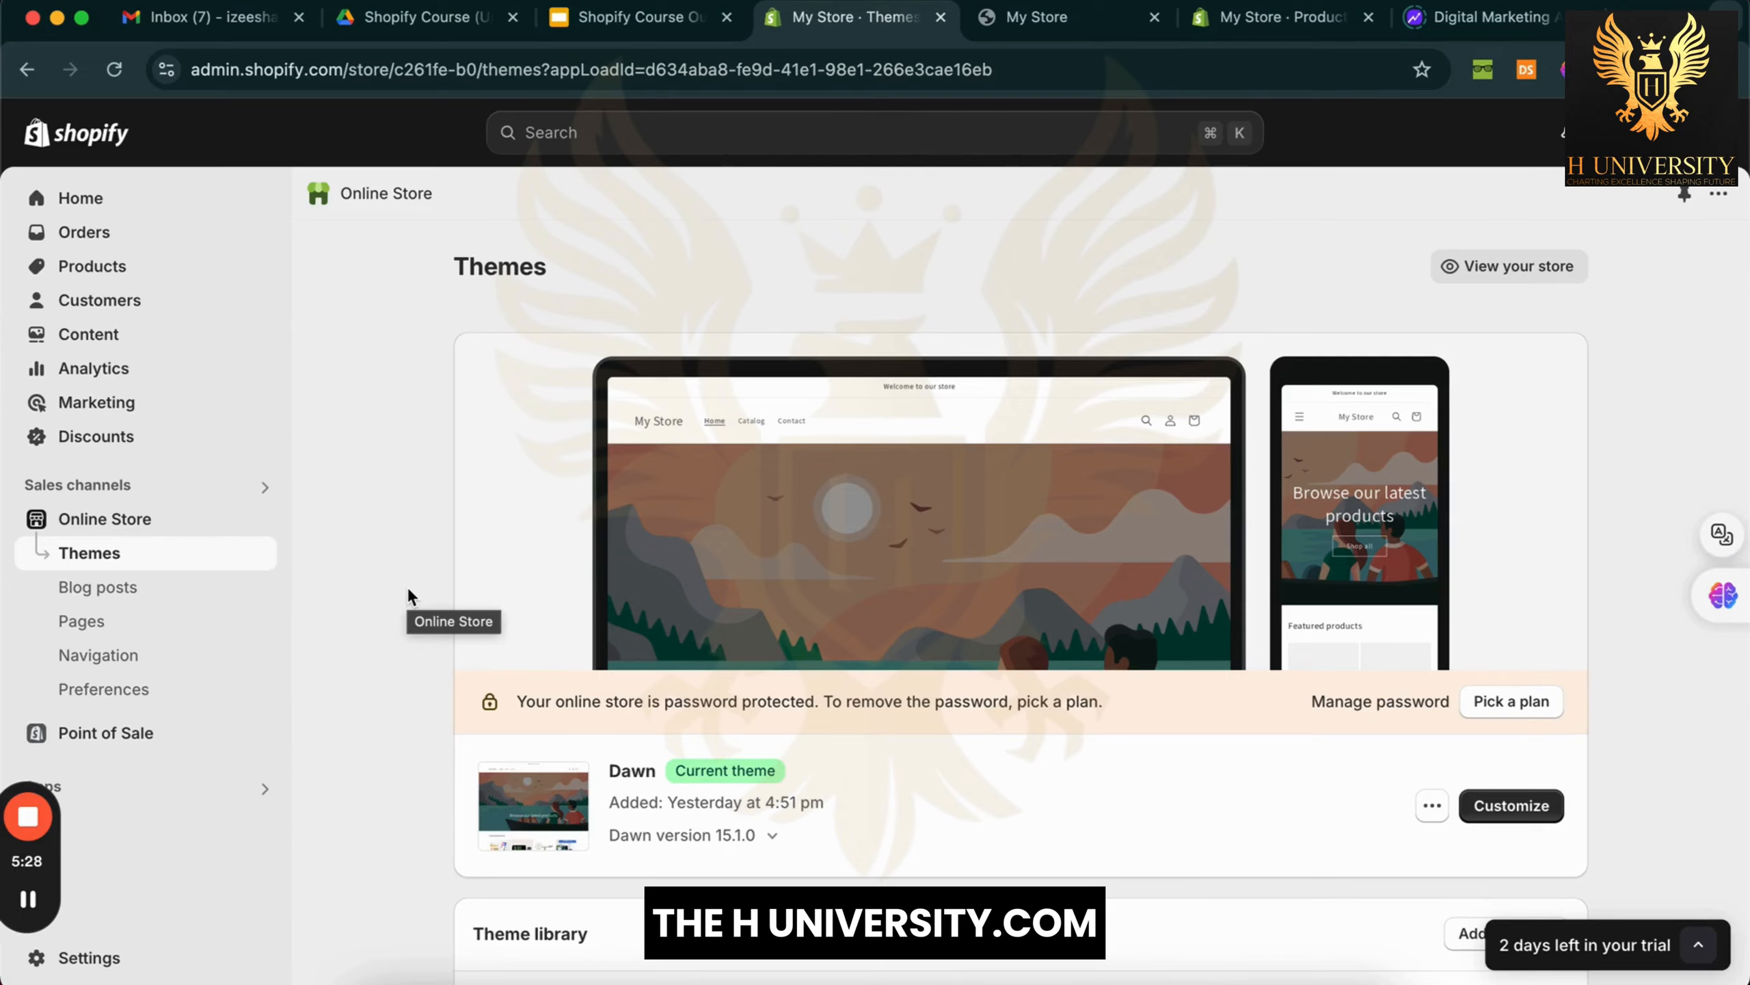
# Look through the popular free themes on the online store's themes page and return to the product list
pyautogui.scroll(-8, 409, 591)
pyautogui.scroll(-9, 406, 730)
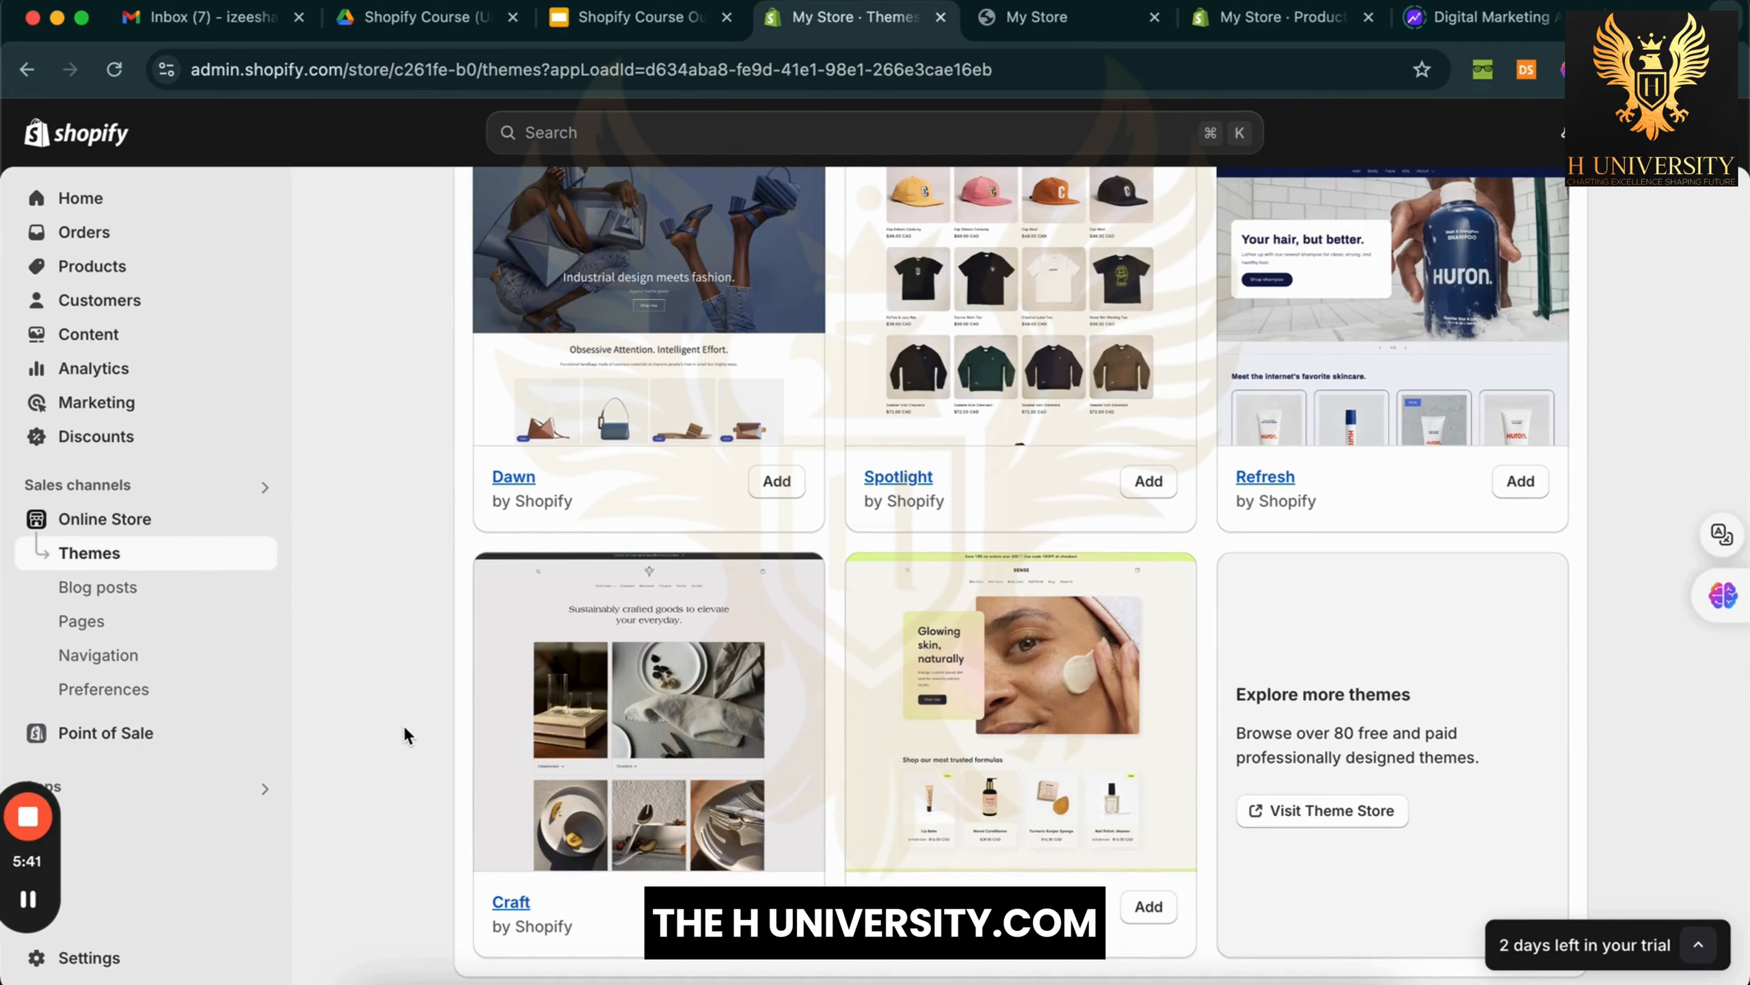
pyautogui.scroll(5, 451, 619)
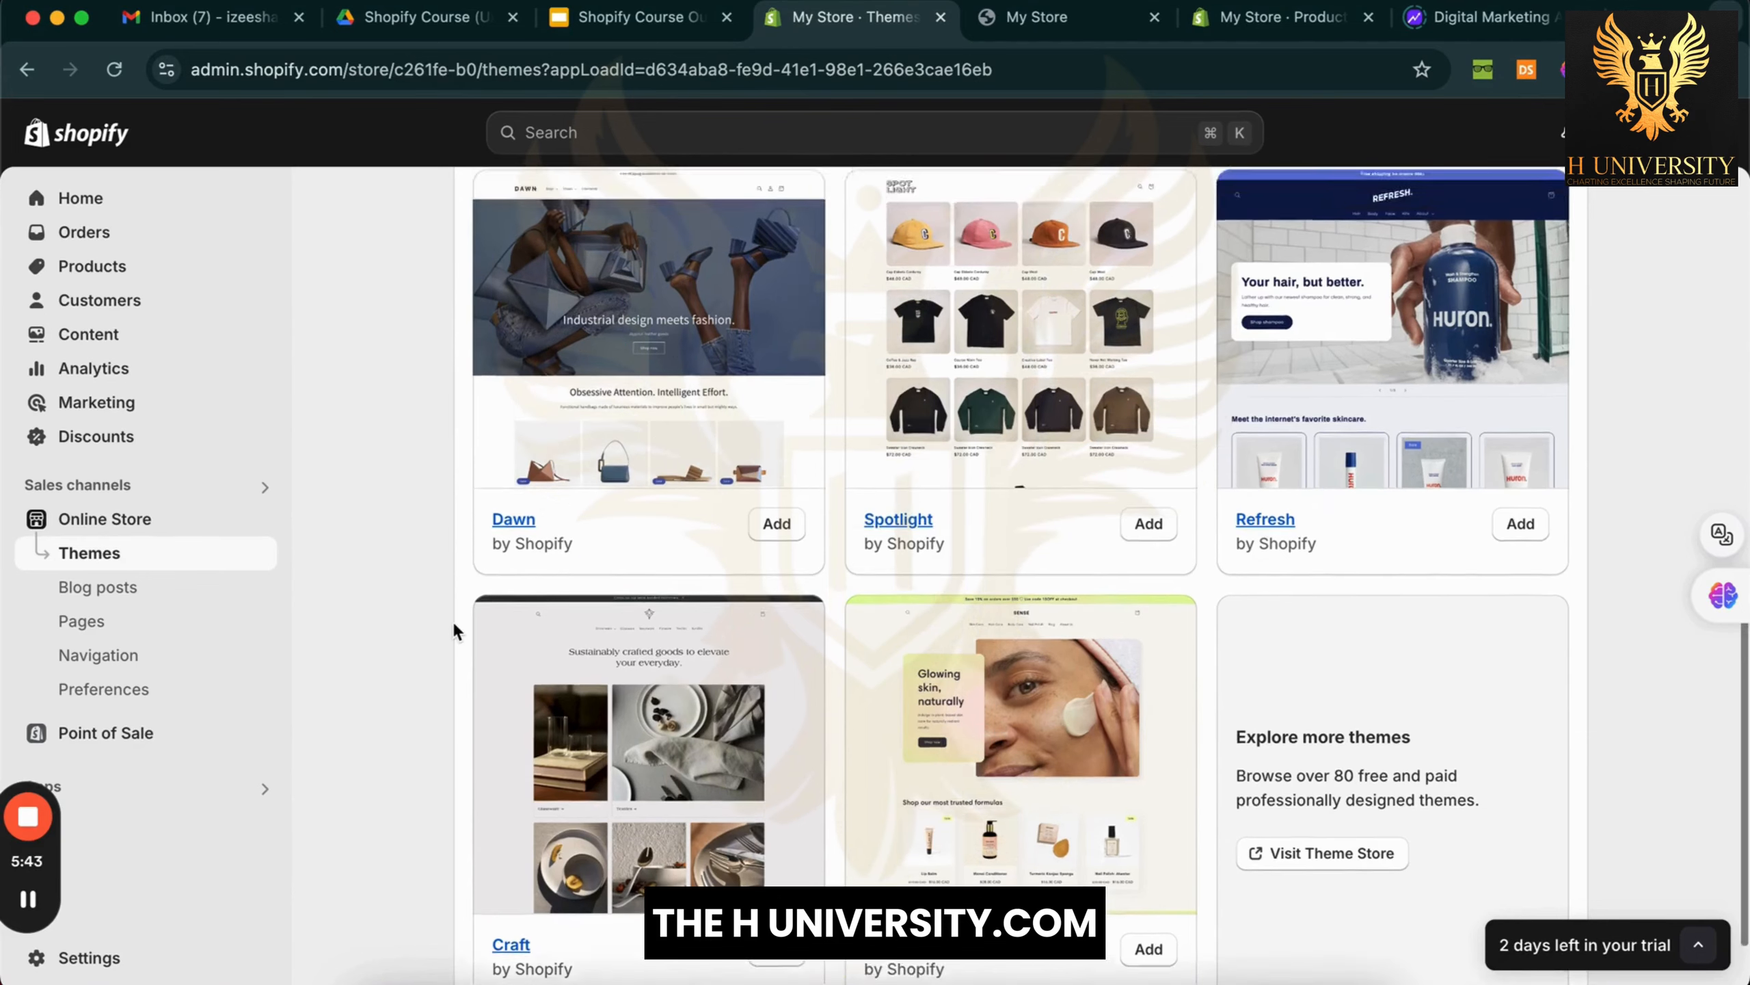
pyautogui.scroll(-5, 424, 624)
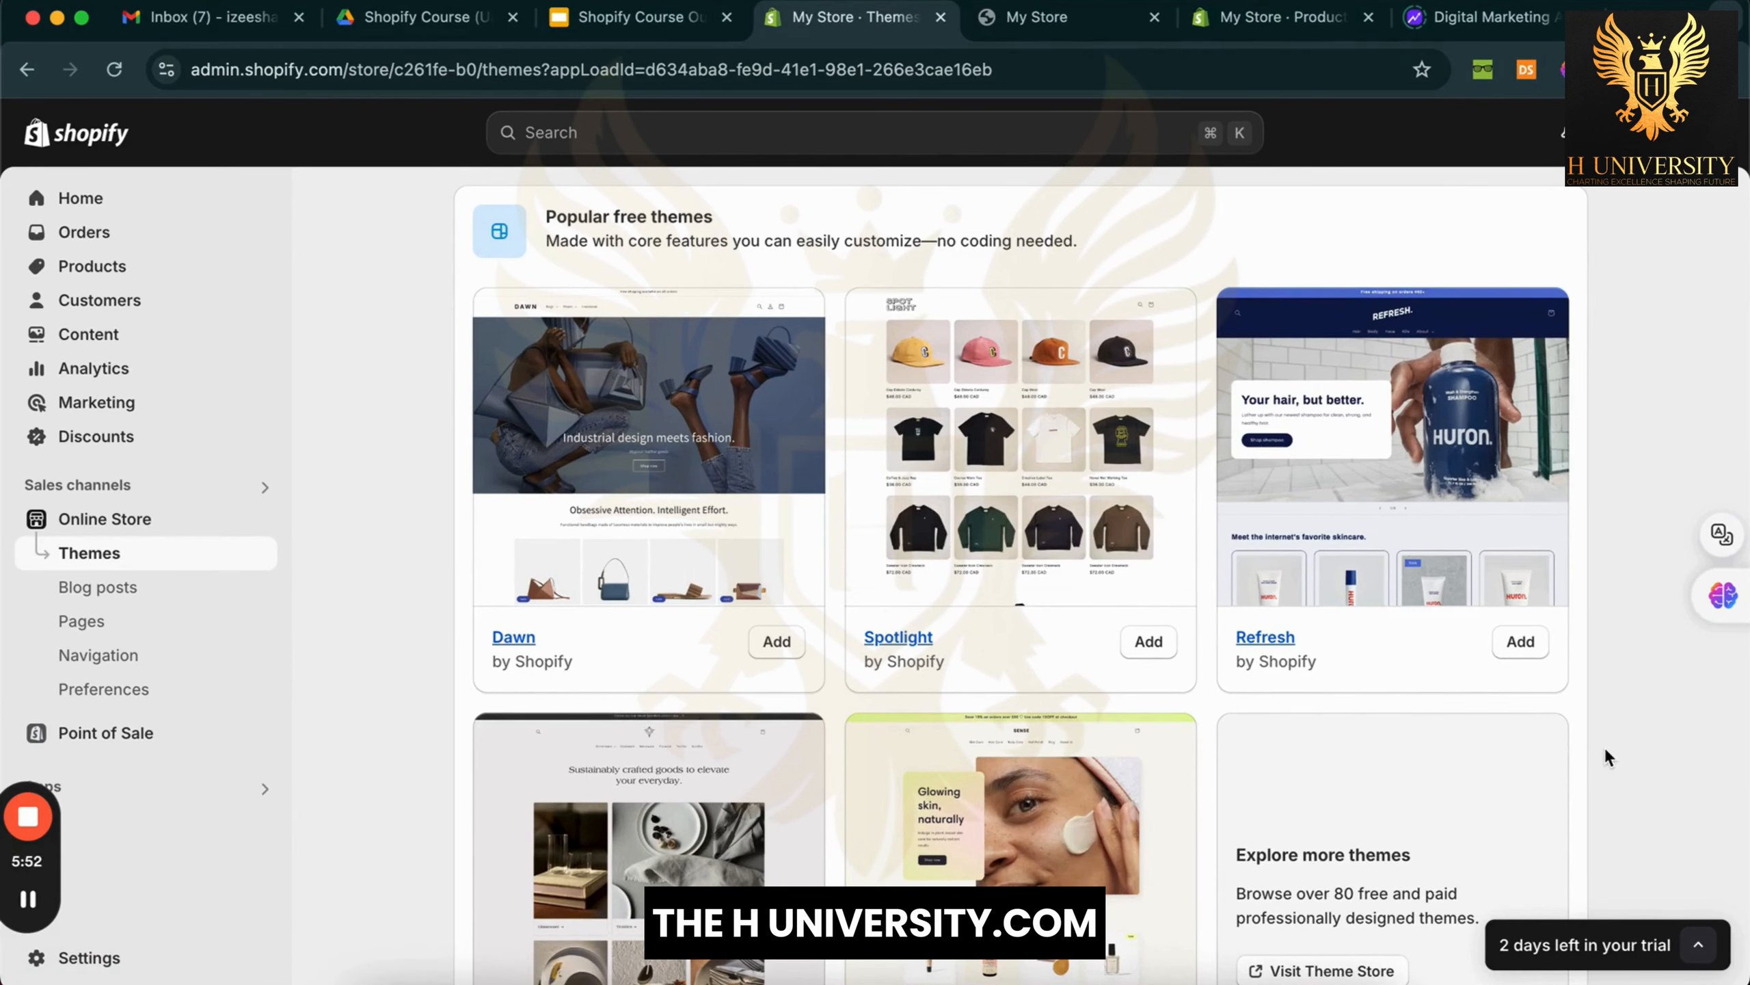
pyautogui.scroll(2, 1606, 751)
pyautogui.tripleClick(614, 308)
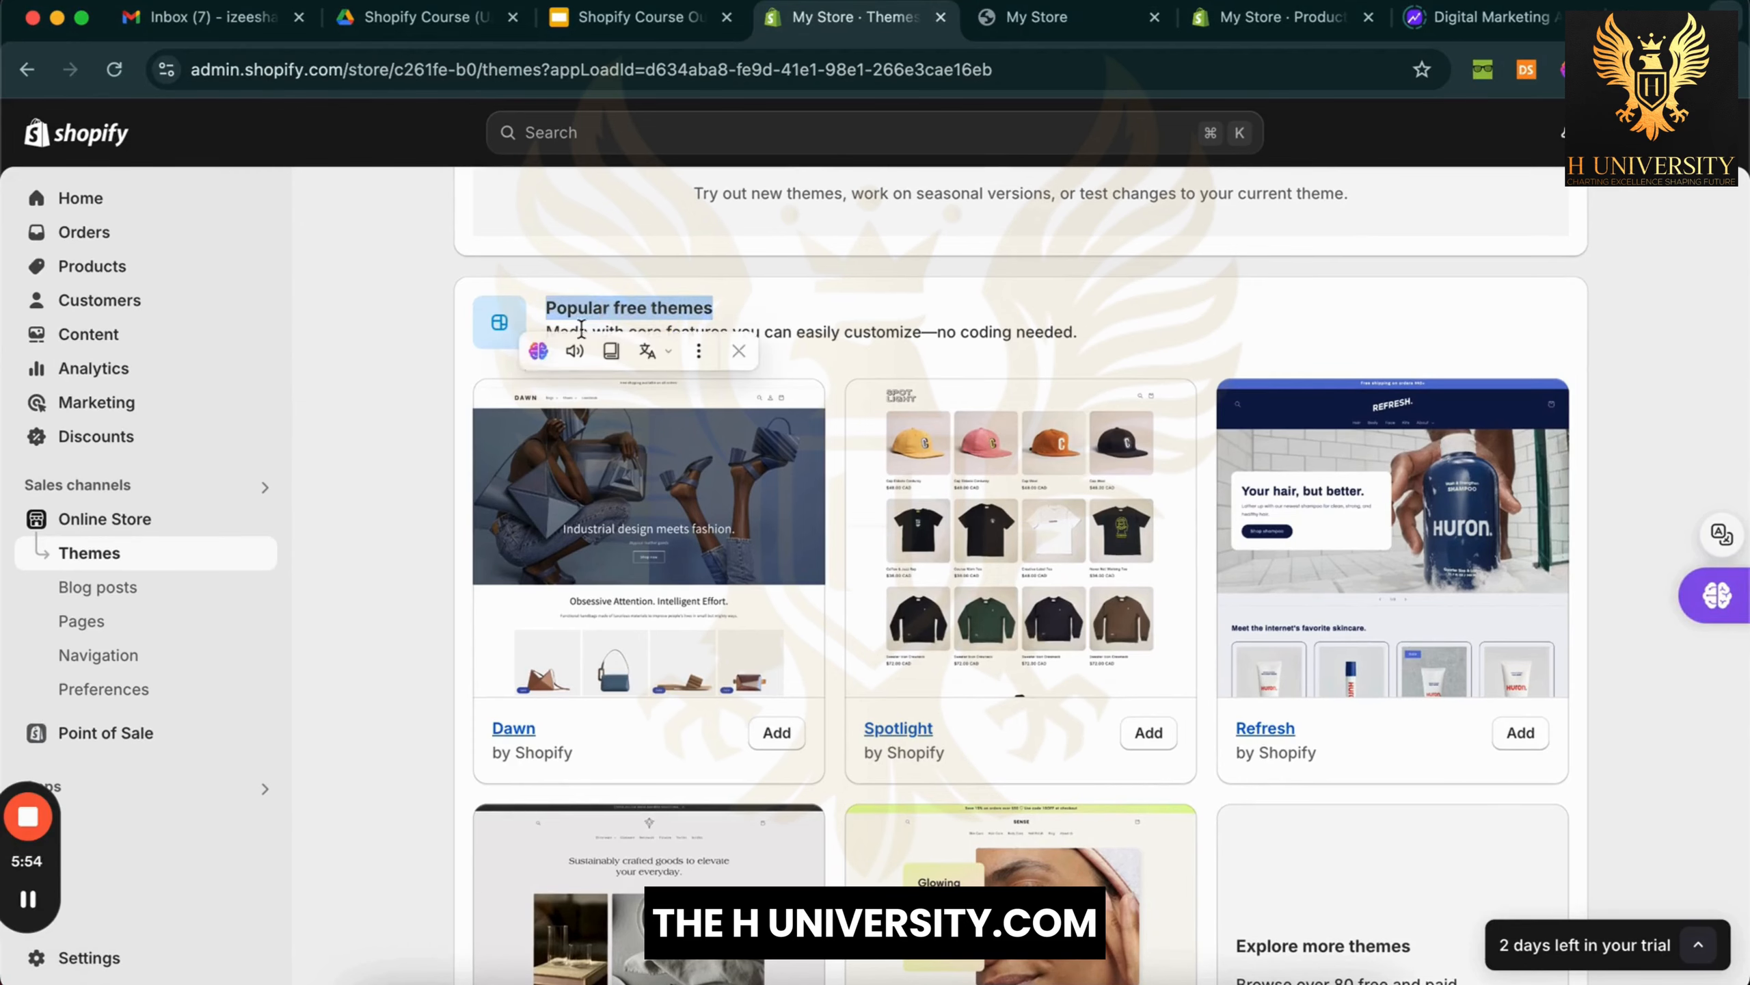
pyautogui.scroll(2, 435, 438)
pyautogui.press('super+bracketleft')
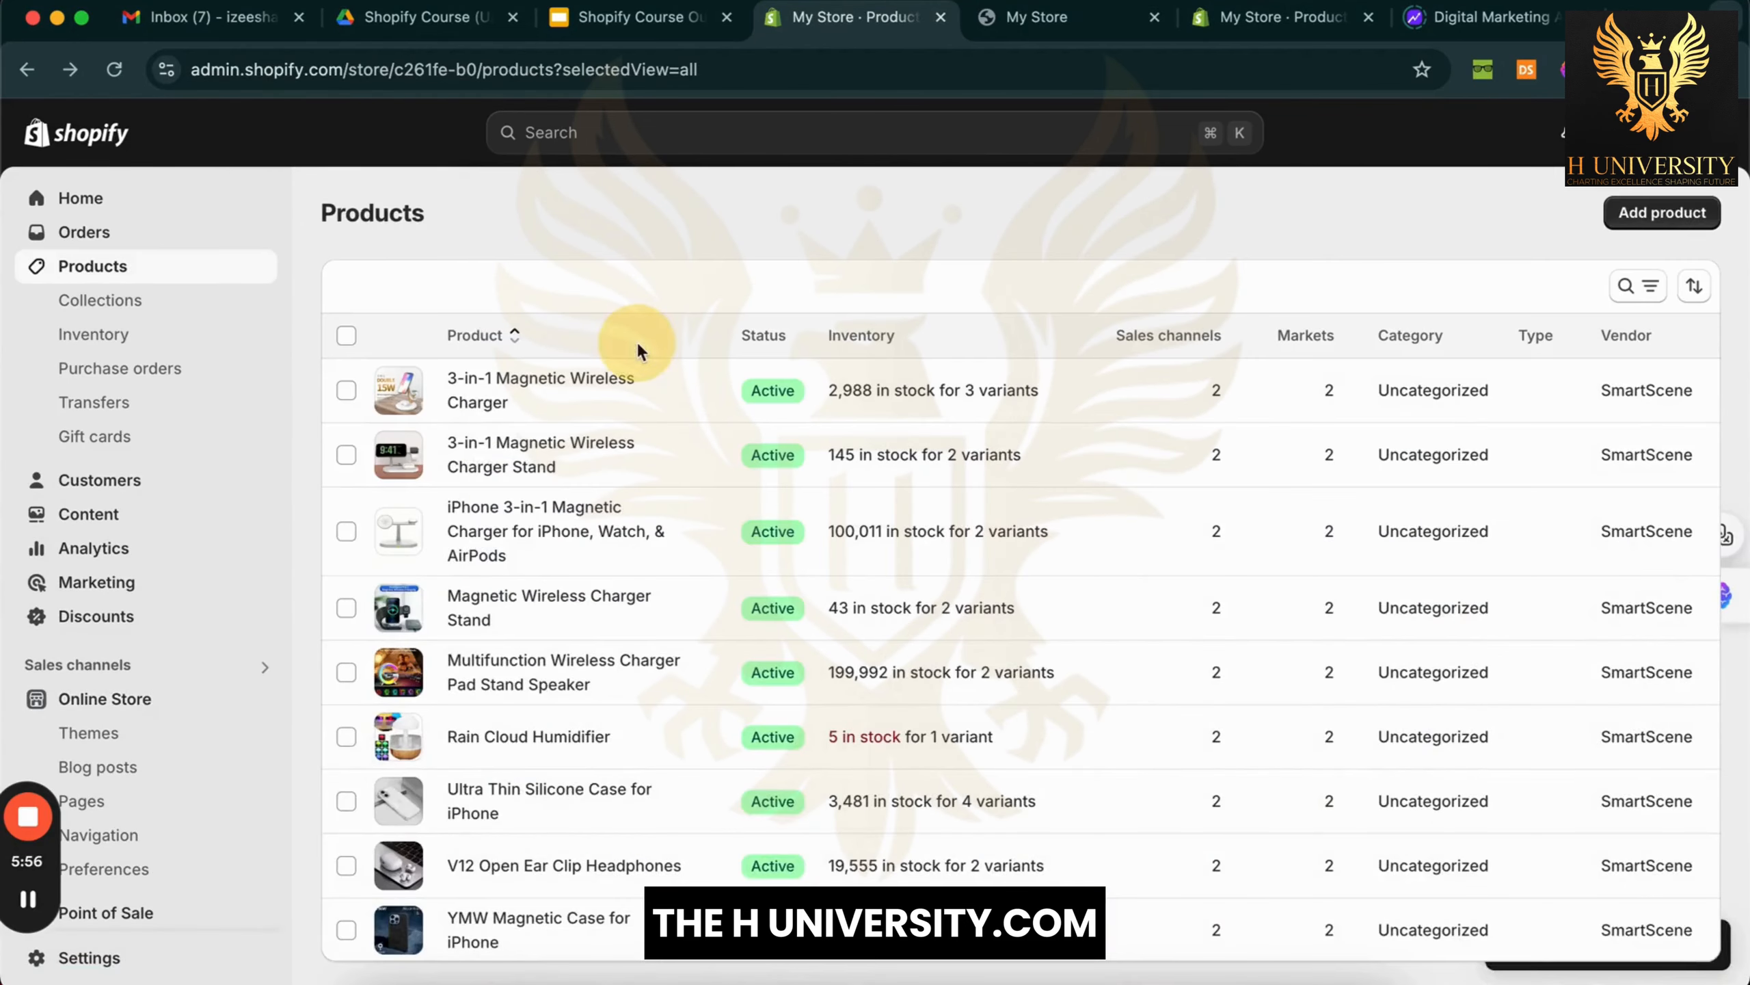
# Reopen the online store's themes page and examine the current theme and the theme library
pyautogui.click(187, 704)
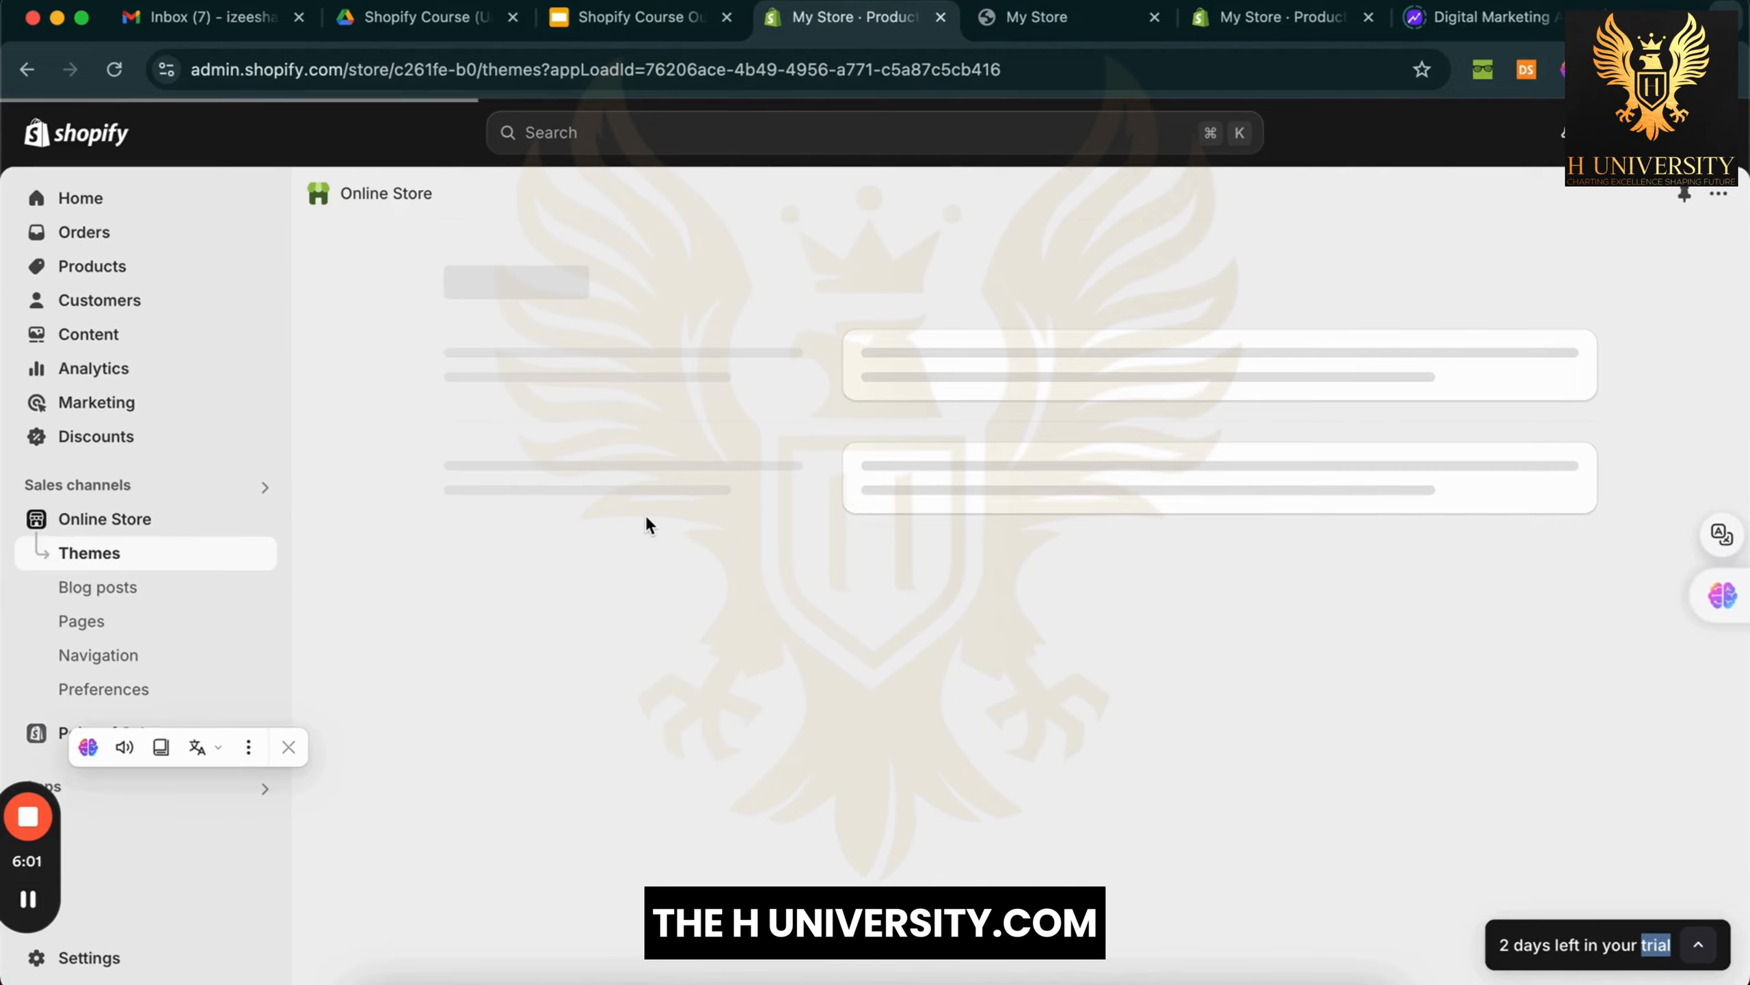
pyautogui.scroll(-7, 631, 667)
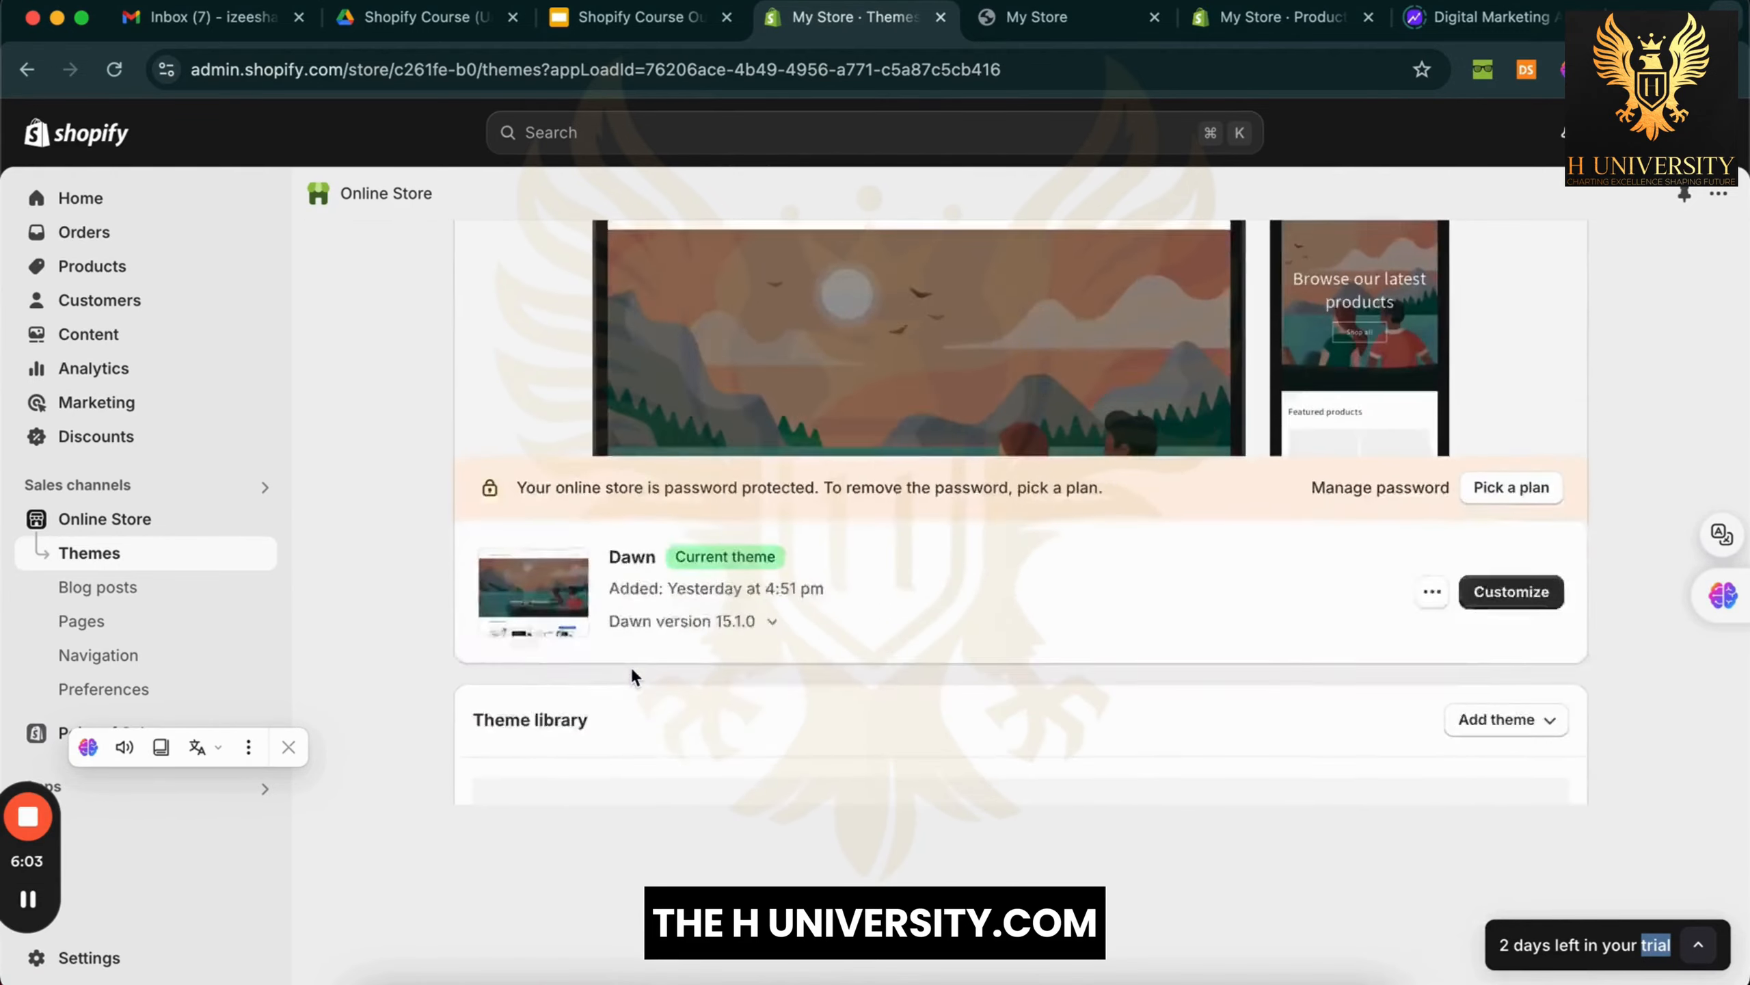
pyautogui.scroll(-2, 759, 536)
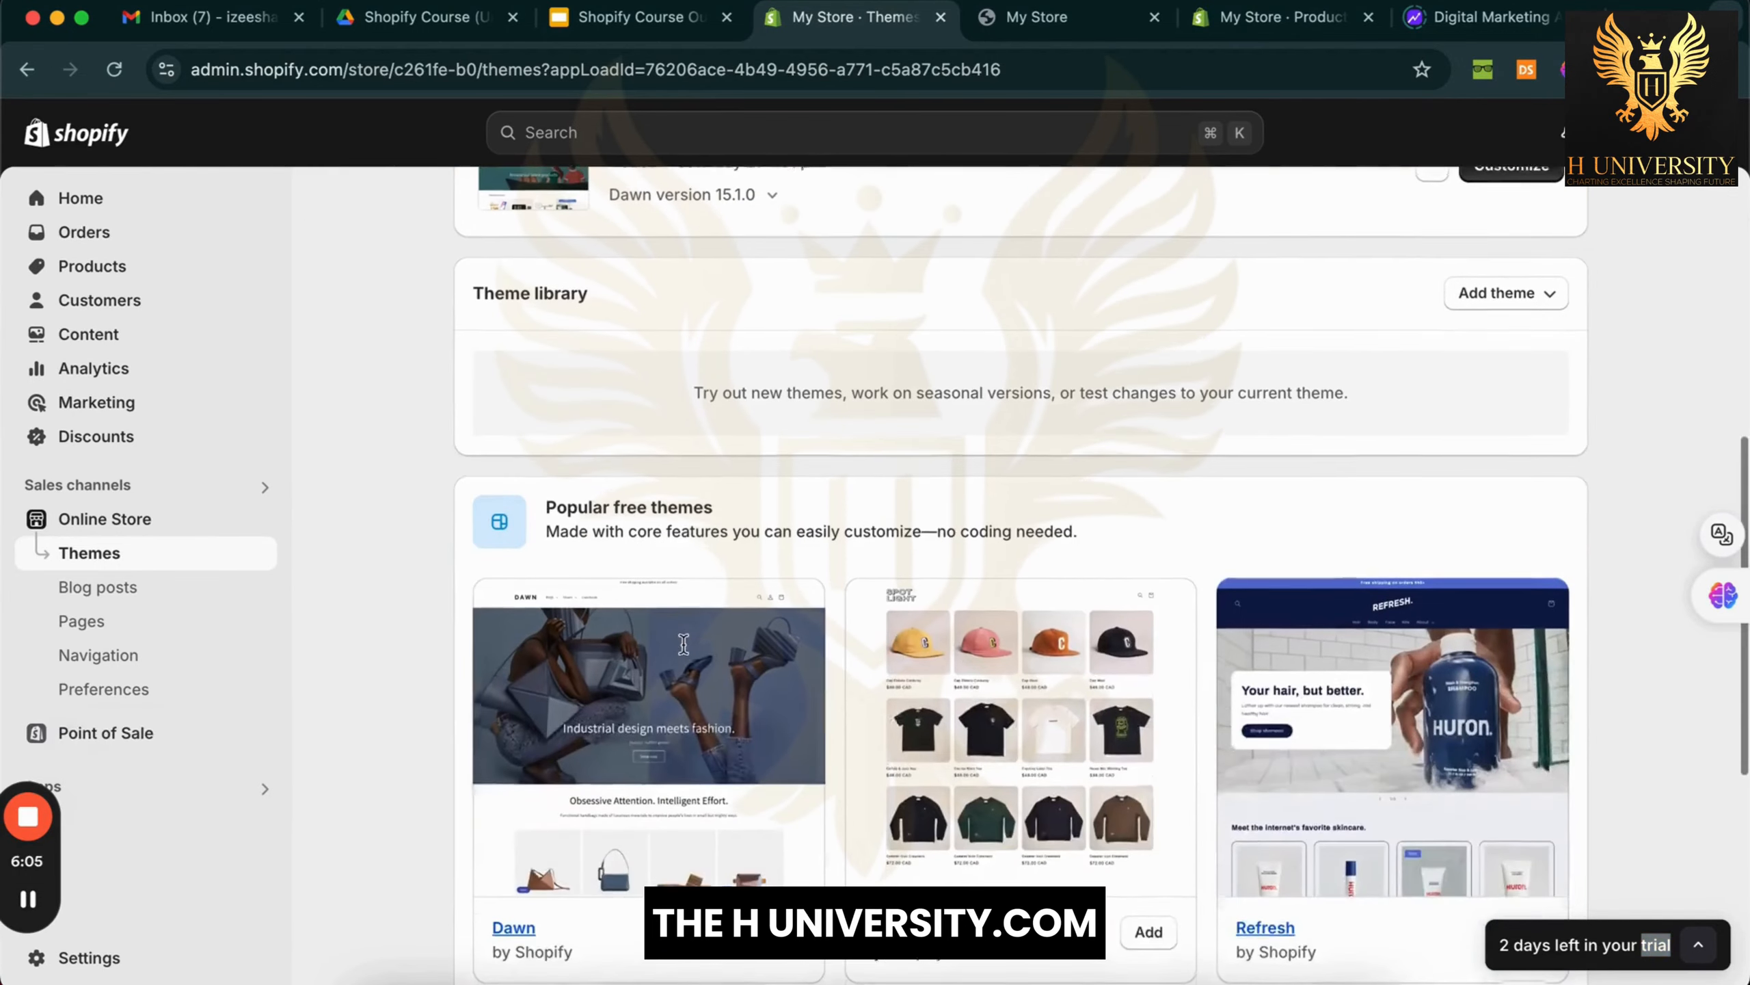
pyautogui.click(806, 532)
pyautogui.click(939, 522)
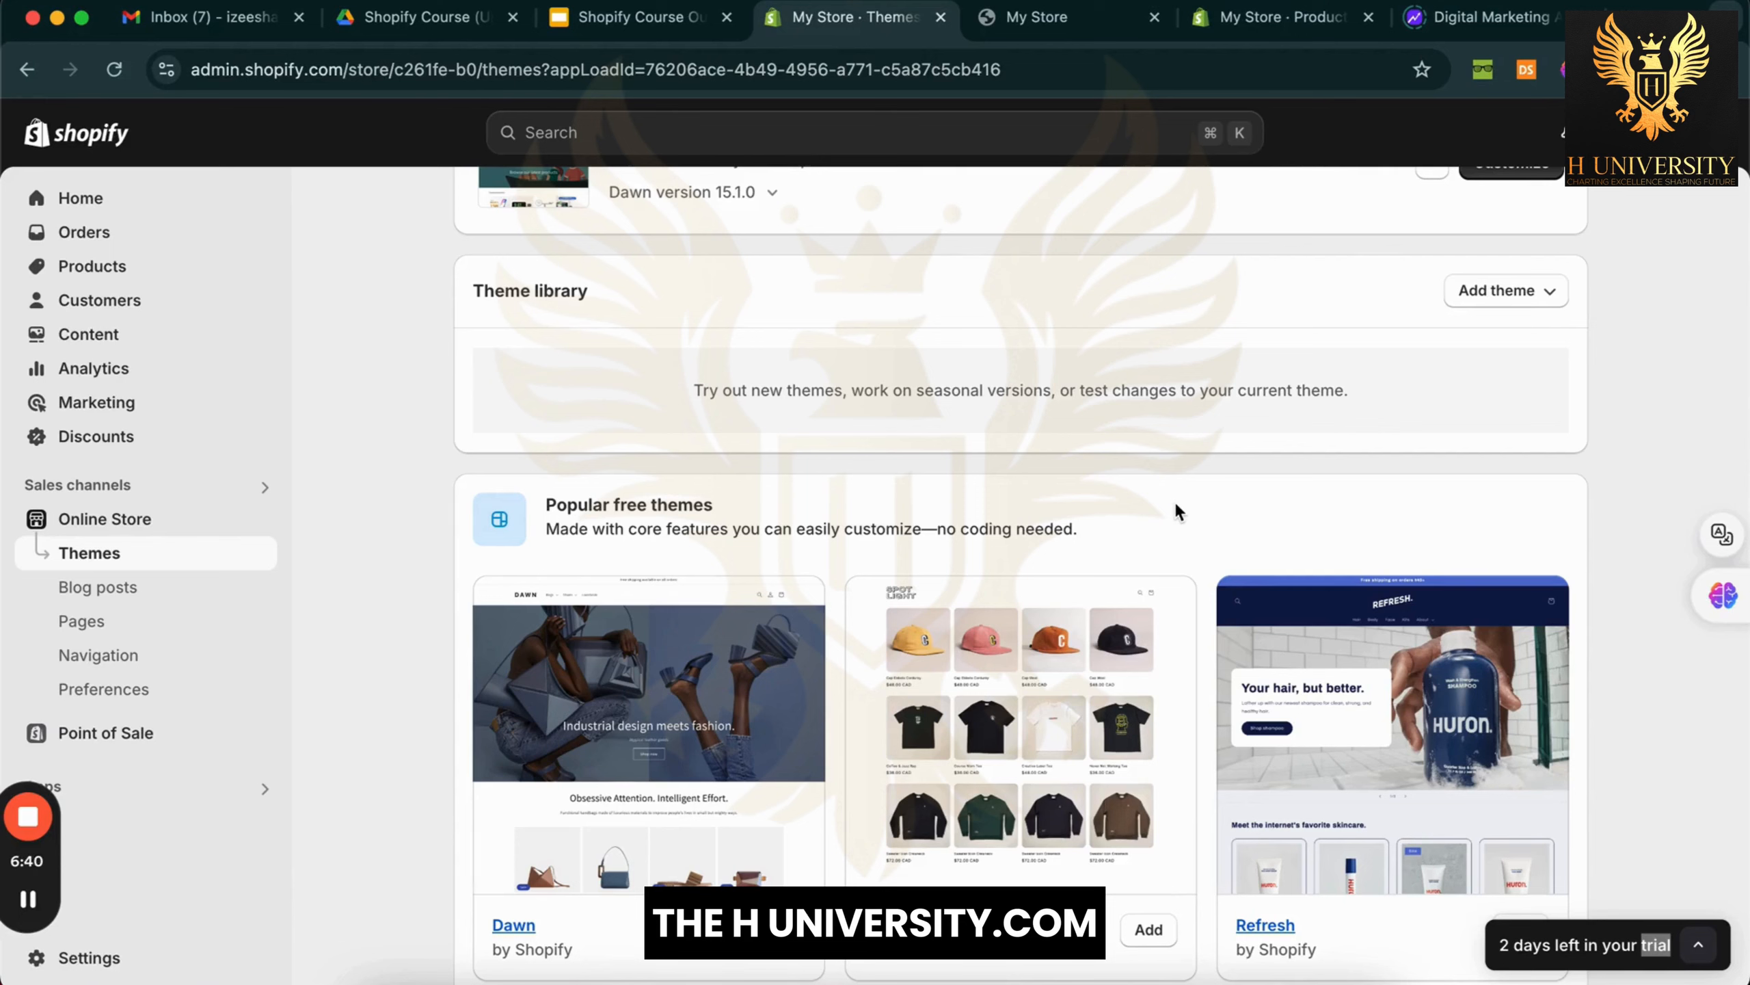
# Browse the popular free themes and visit the Theme Store to explore more of them
pyautogui.scroll(-3, 1173, 499)
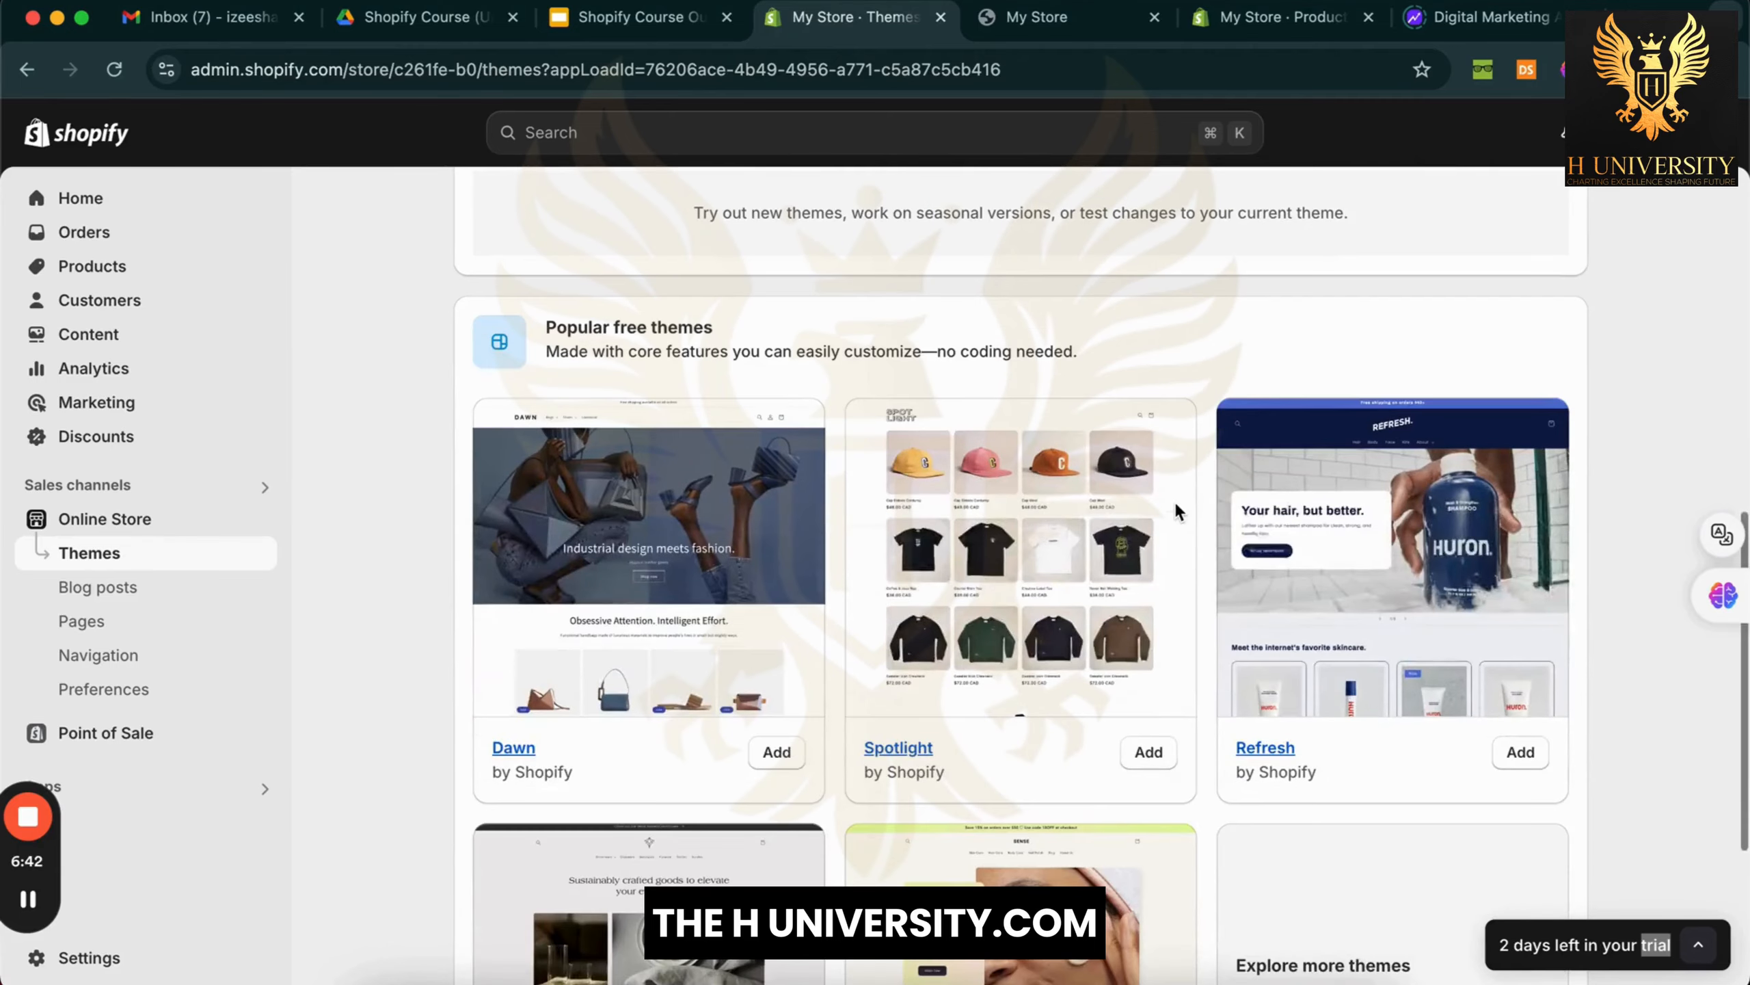
pyautogui.scroll(-4, 1204, 577)
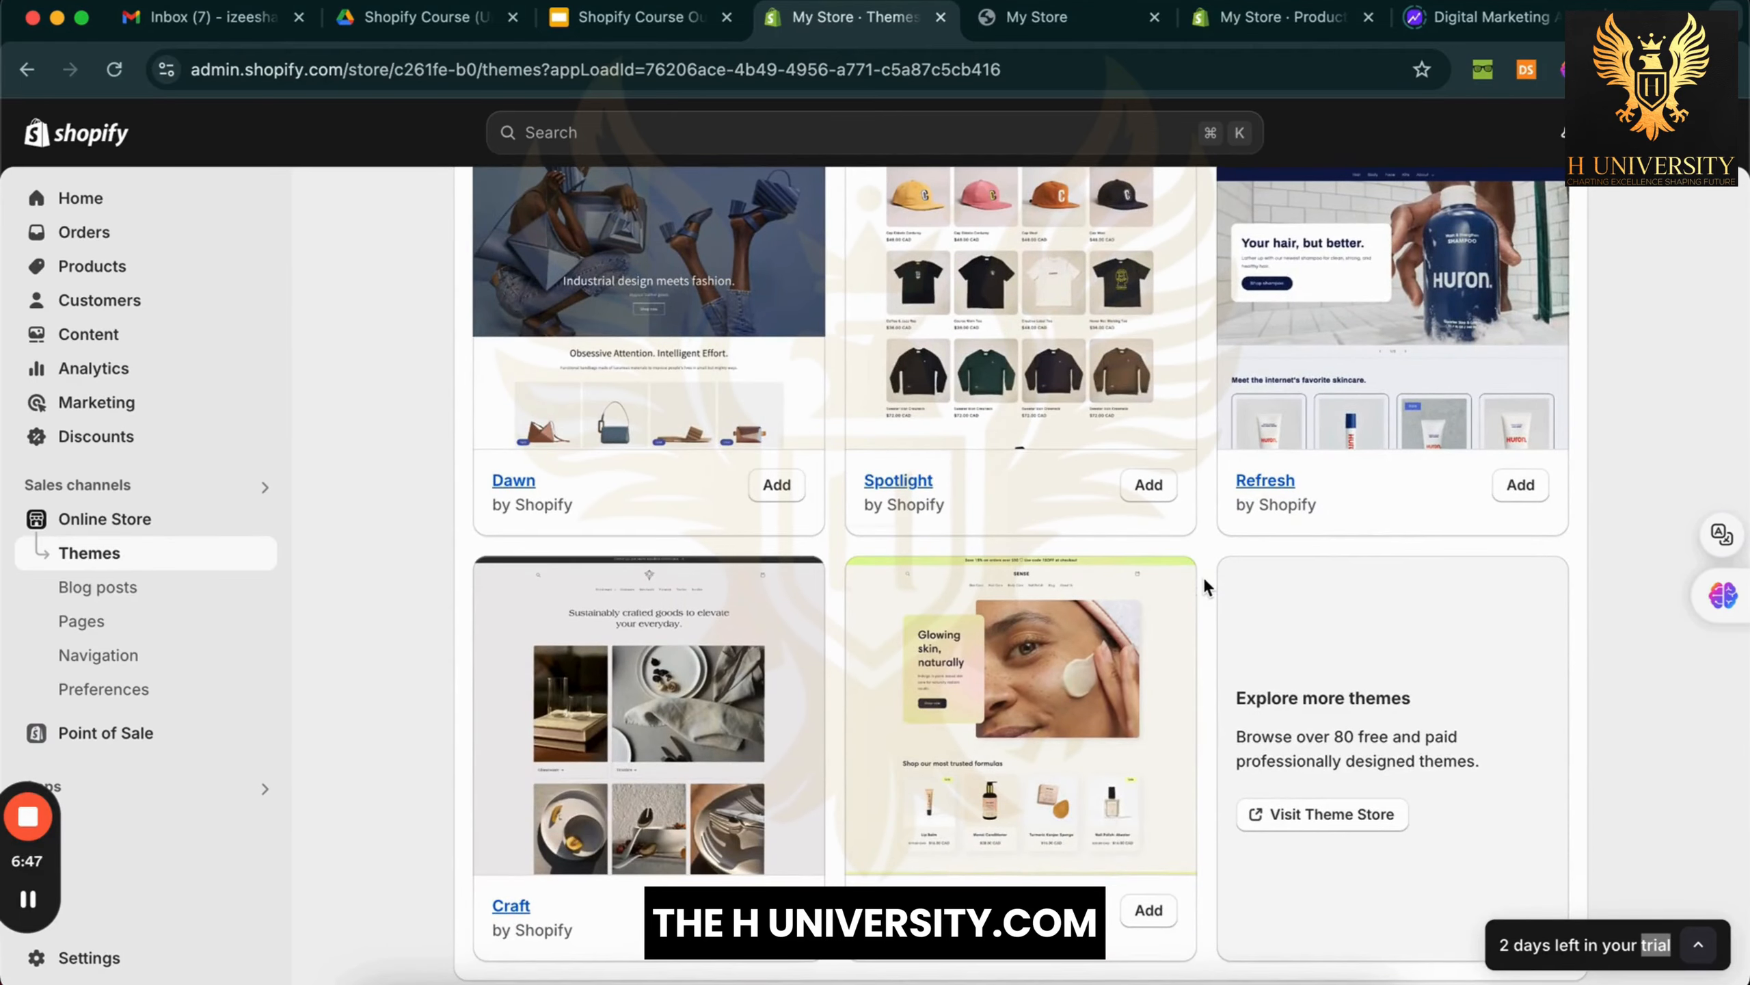
pyautogui.scroll(2, 1200, 549)
pyautogui.scroll(-3, 1200, 550)
pyautogui.click(1275, 754)
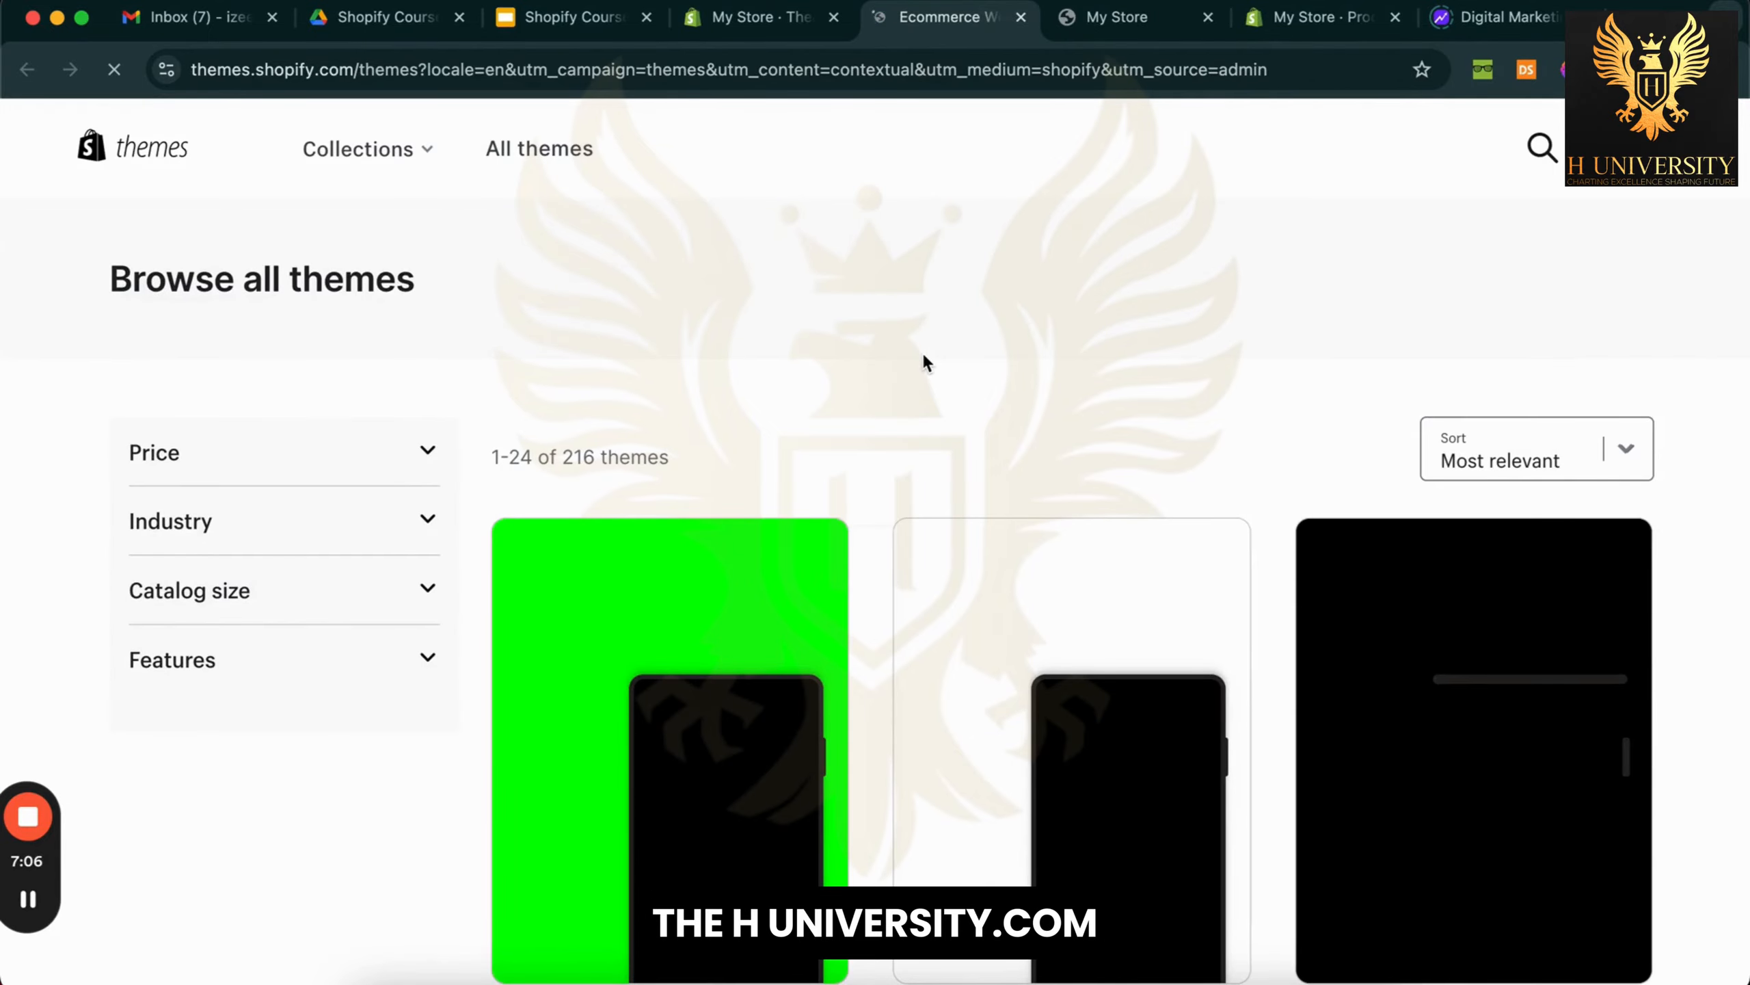
# Check the Theme Store listing and reload the page so that the theme previews load
pyautogui.scroll(-6, 924, 357)
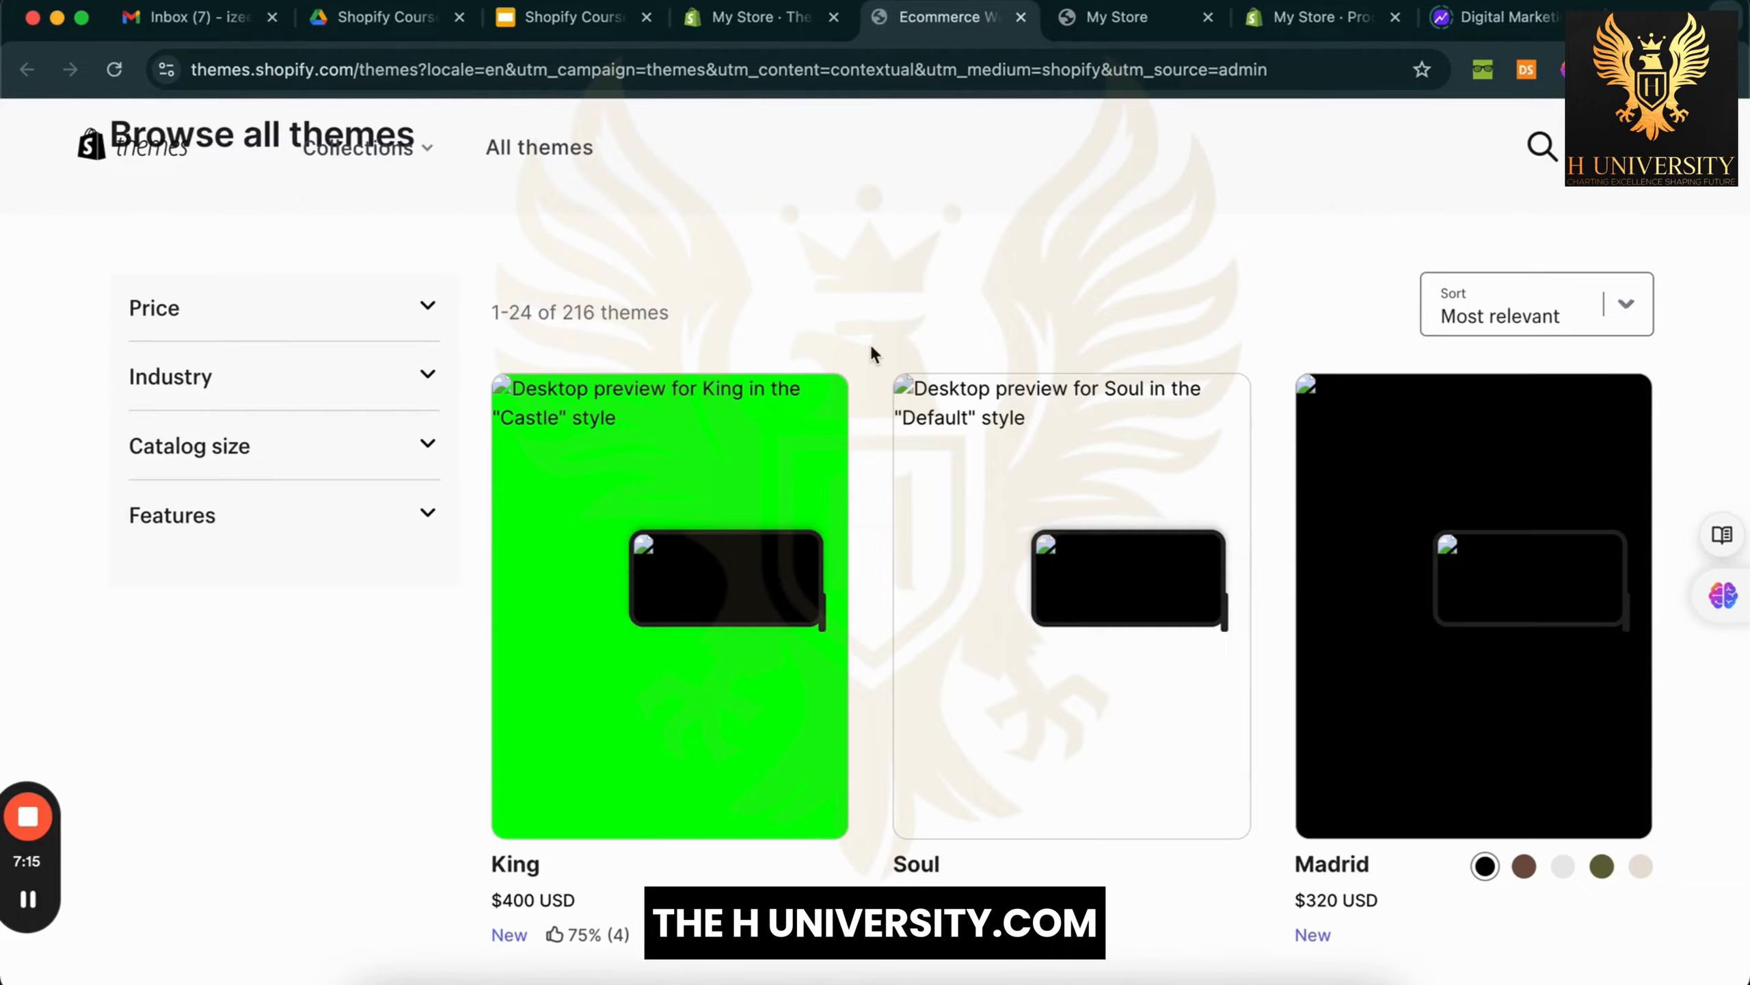
pyautogui.scroll(-3, 867, 352)
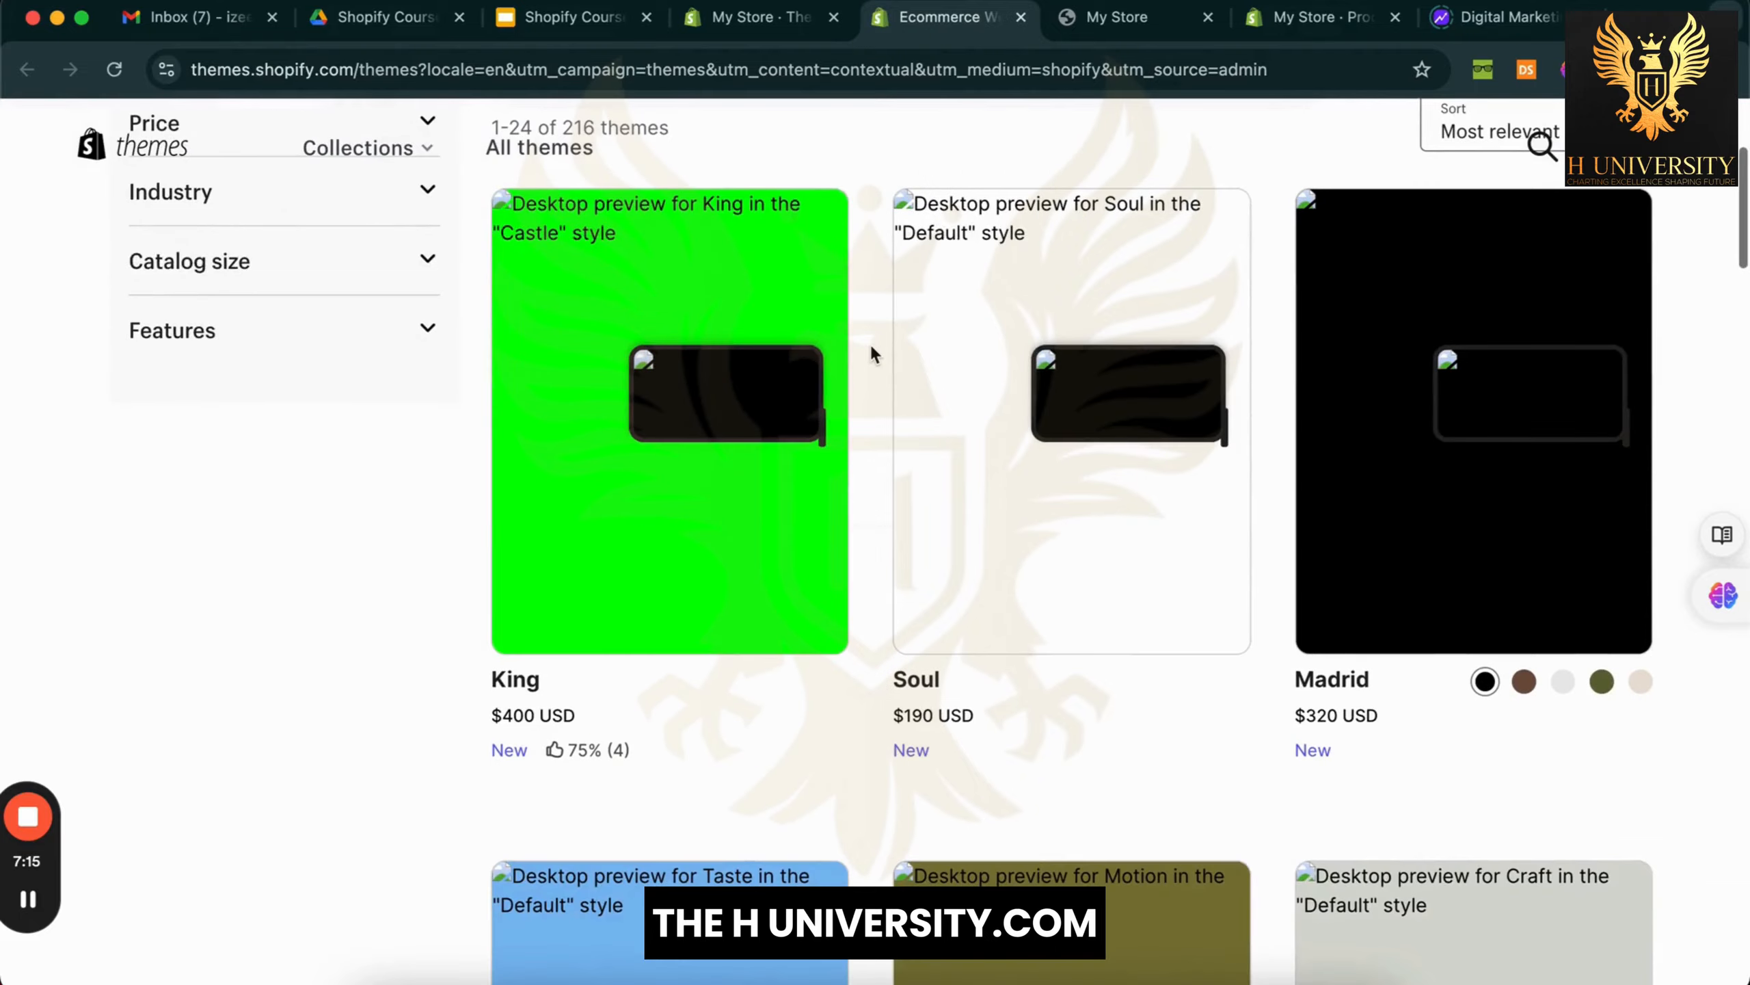
pyautogui.scroll(-8, 869, 535)
pyautogui.rightClick(951, 178)
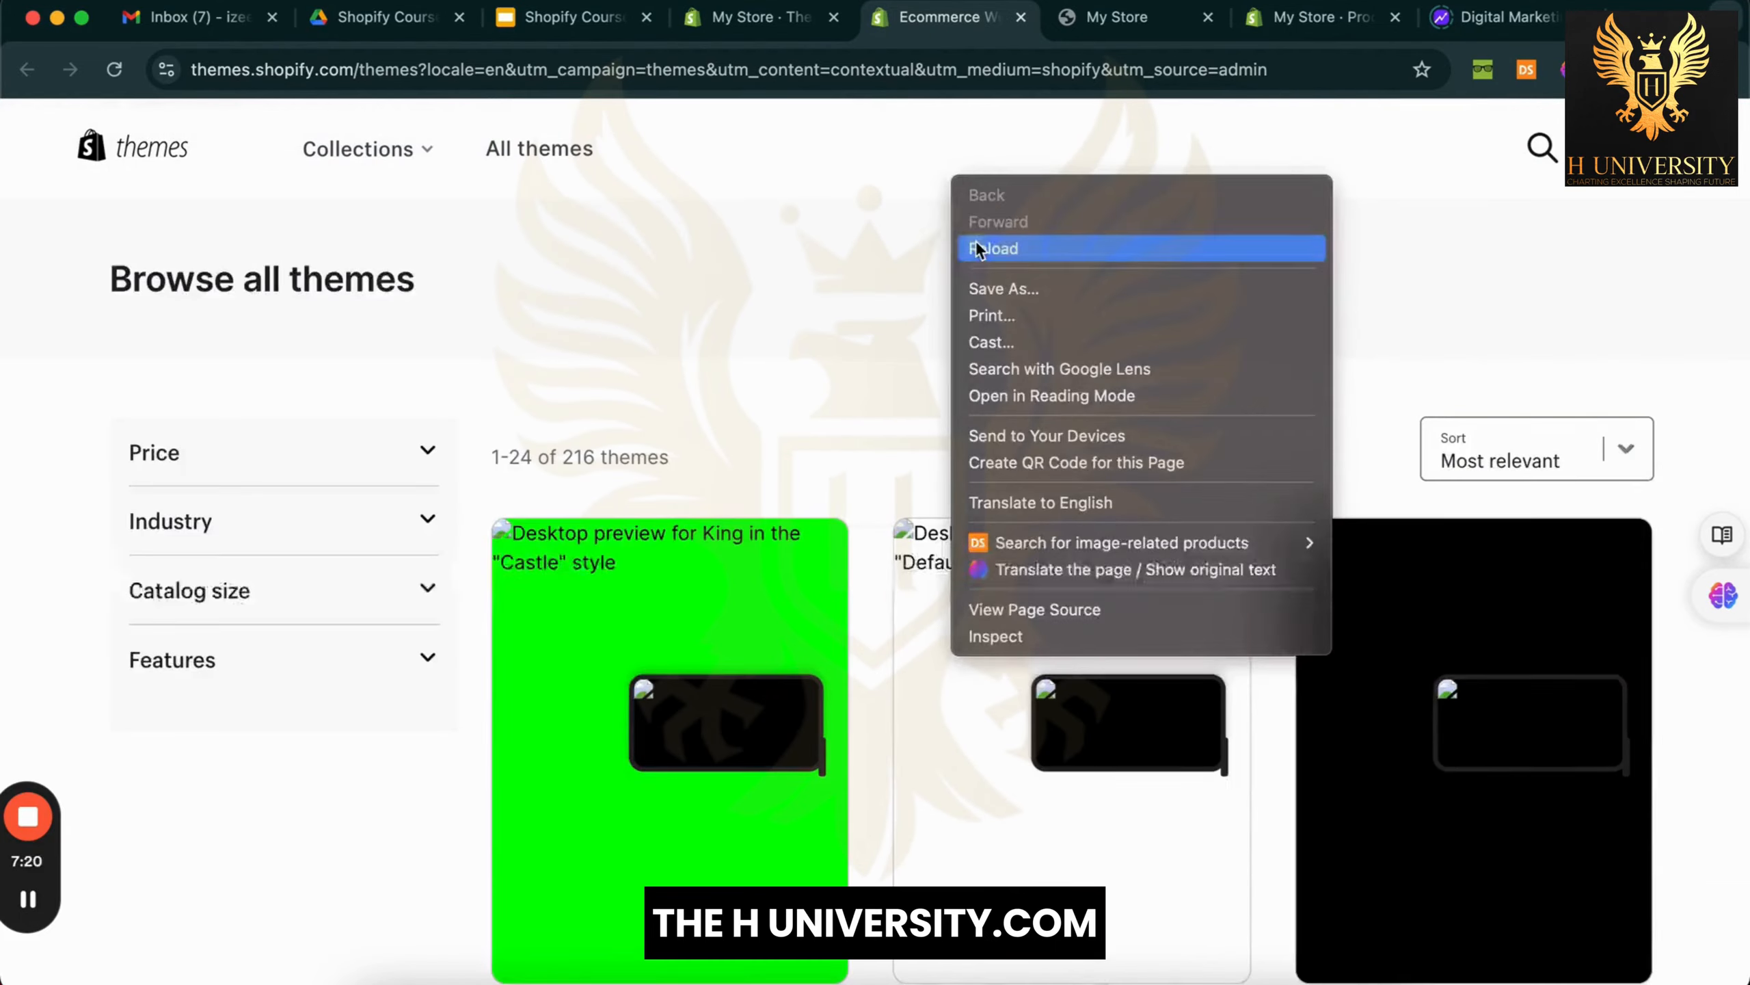
pyautogui.click(976, 240)
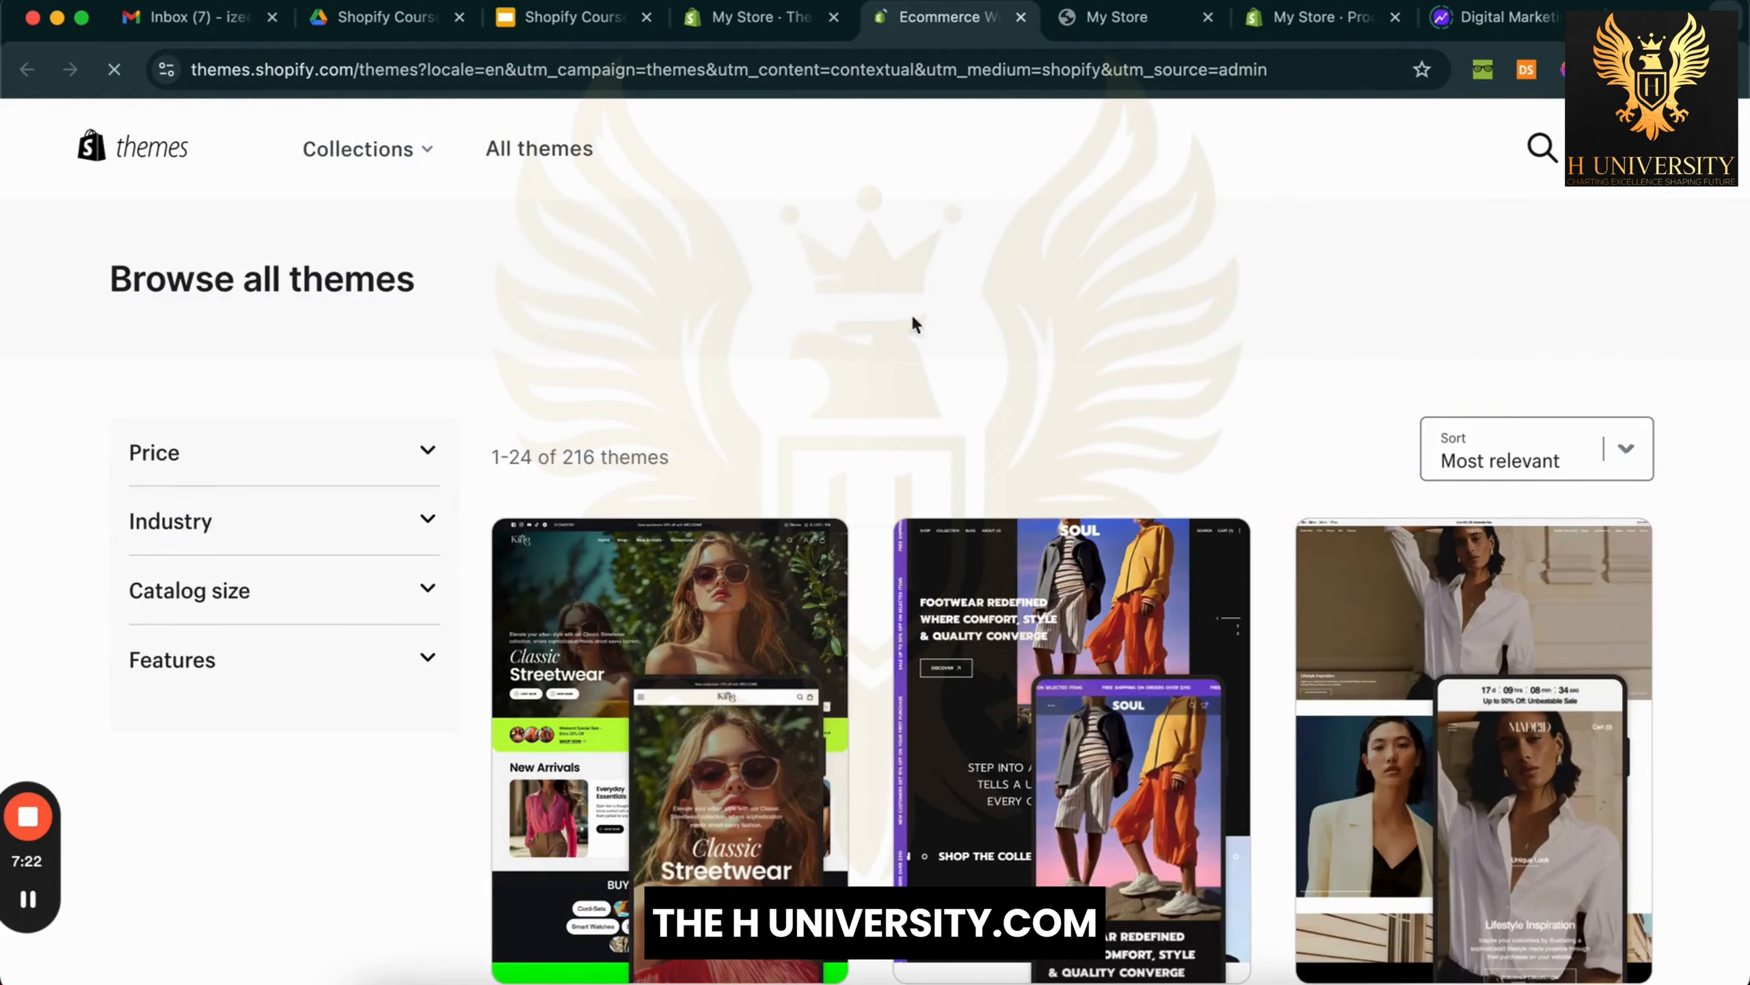
# Review the Theme Store's price, industry, catalog size and feature filters along with the listed themes
pyautogui.scroll(-3, 869, 440)
pyautogui.scroll(-2, 867, 429)
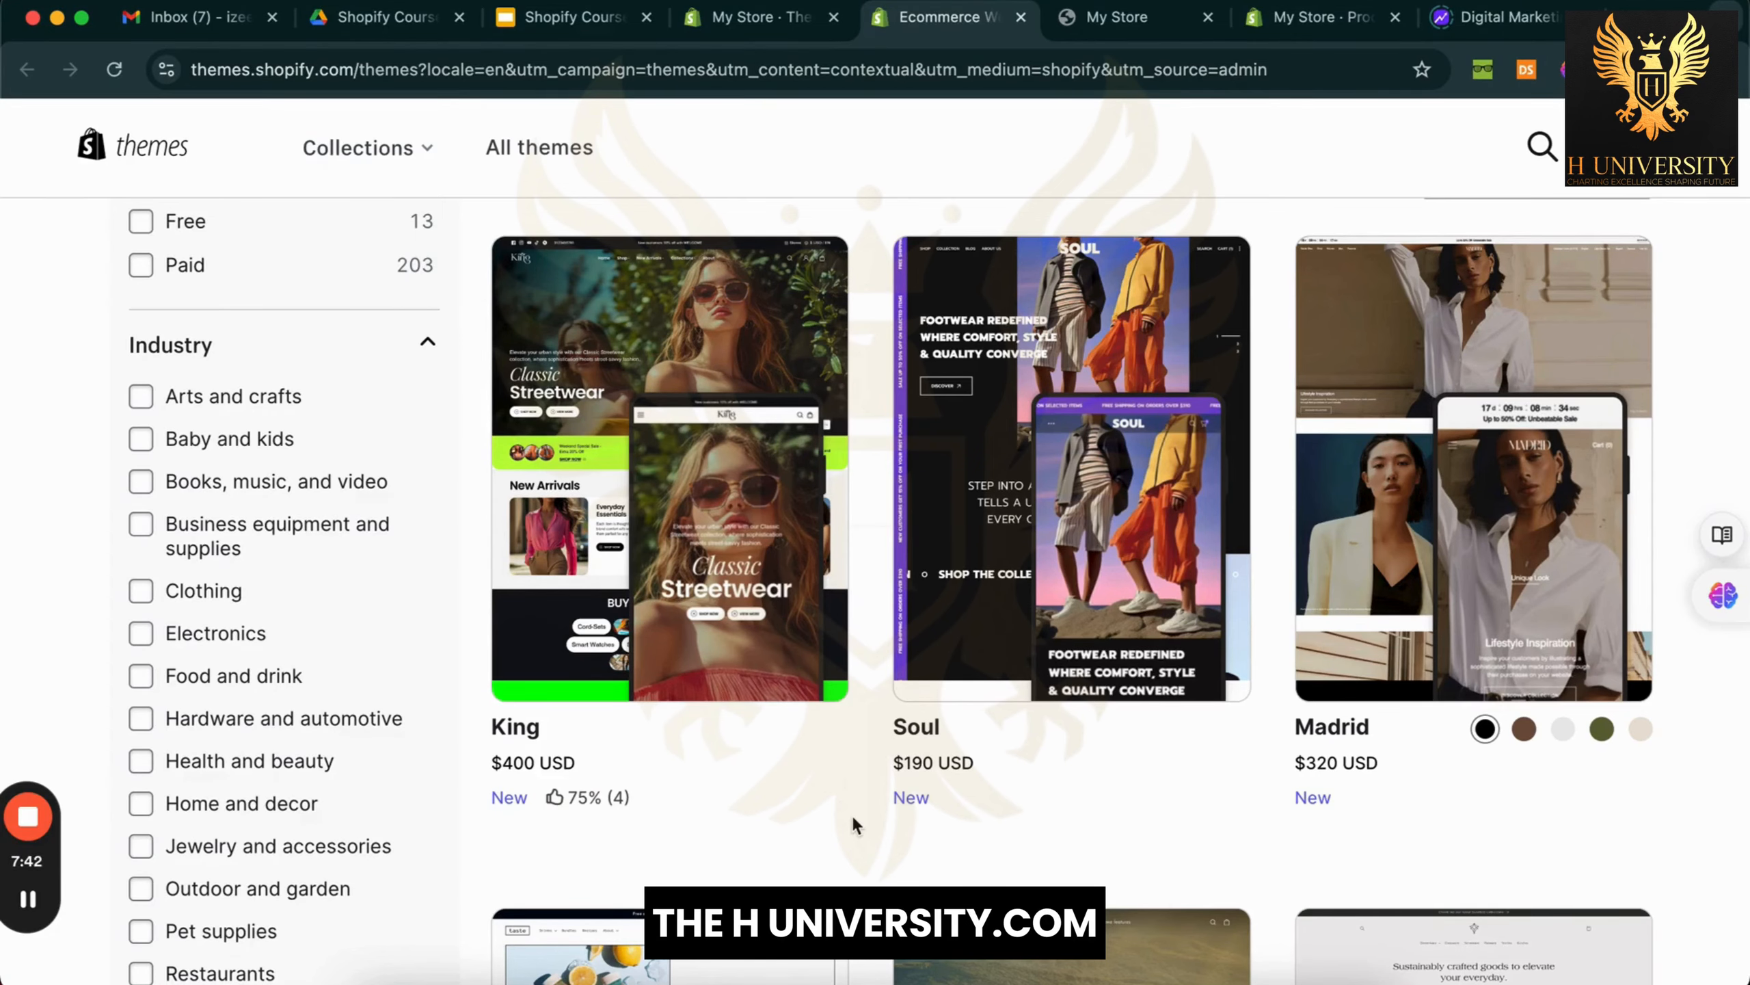
pyautogui.scroll(-5, 852, 815)
pyautogui.scroll(-20, 852, 815)
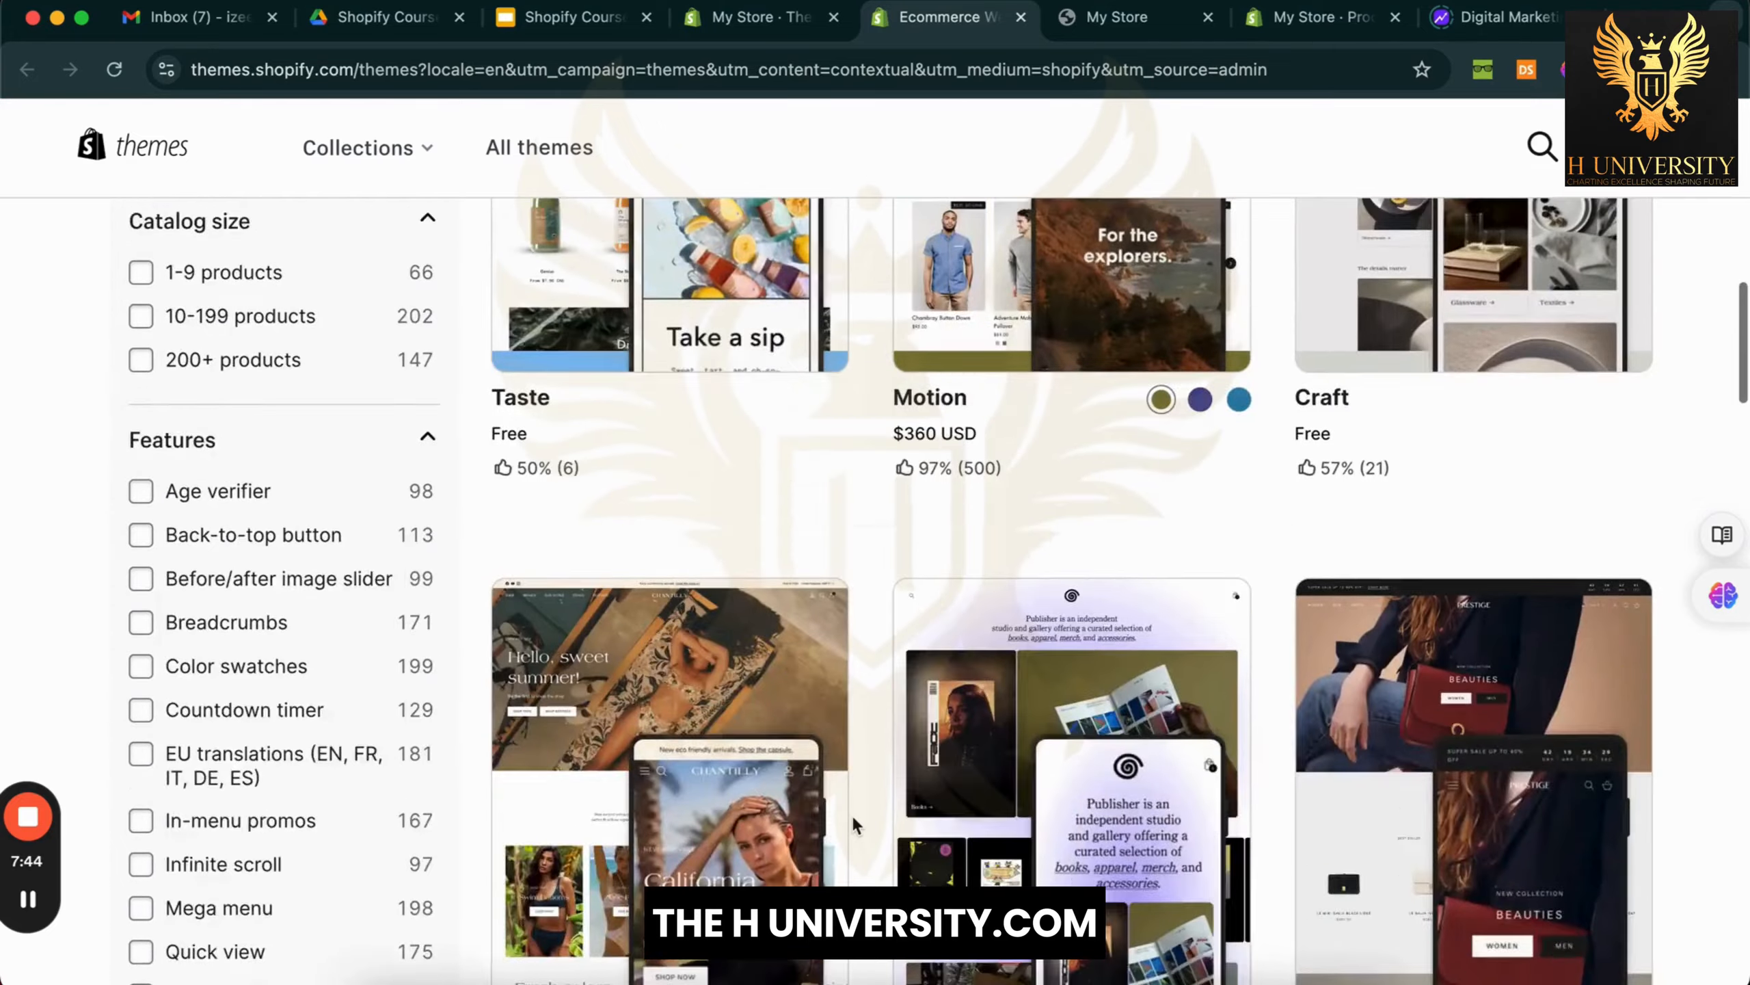
pyautogui.scroll(6, 850, 813)
pyautogui.scroll(20, 851, 813)
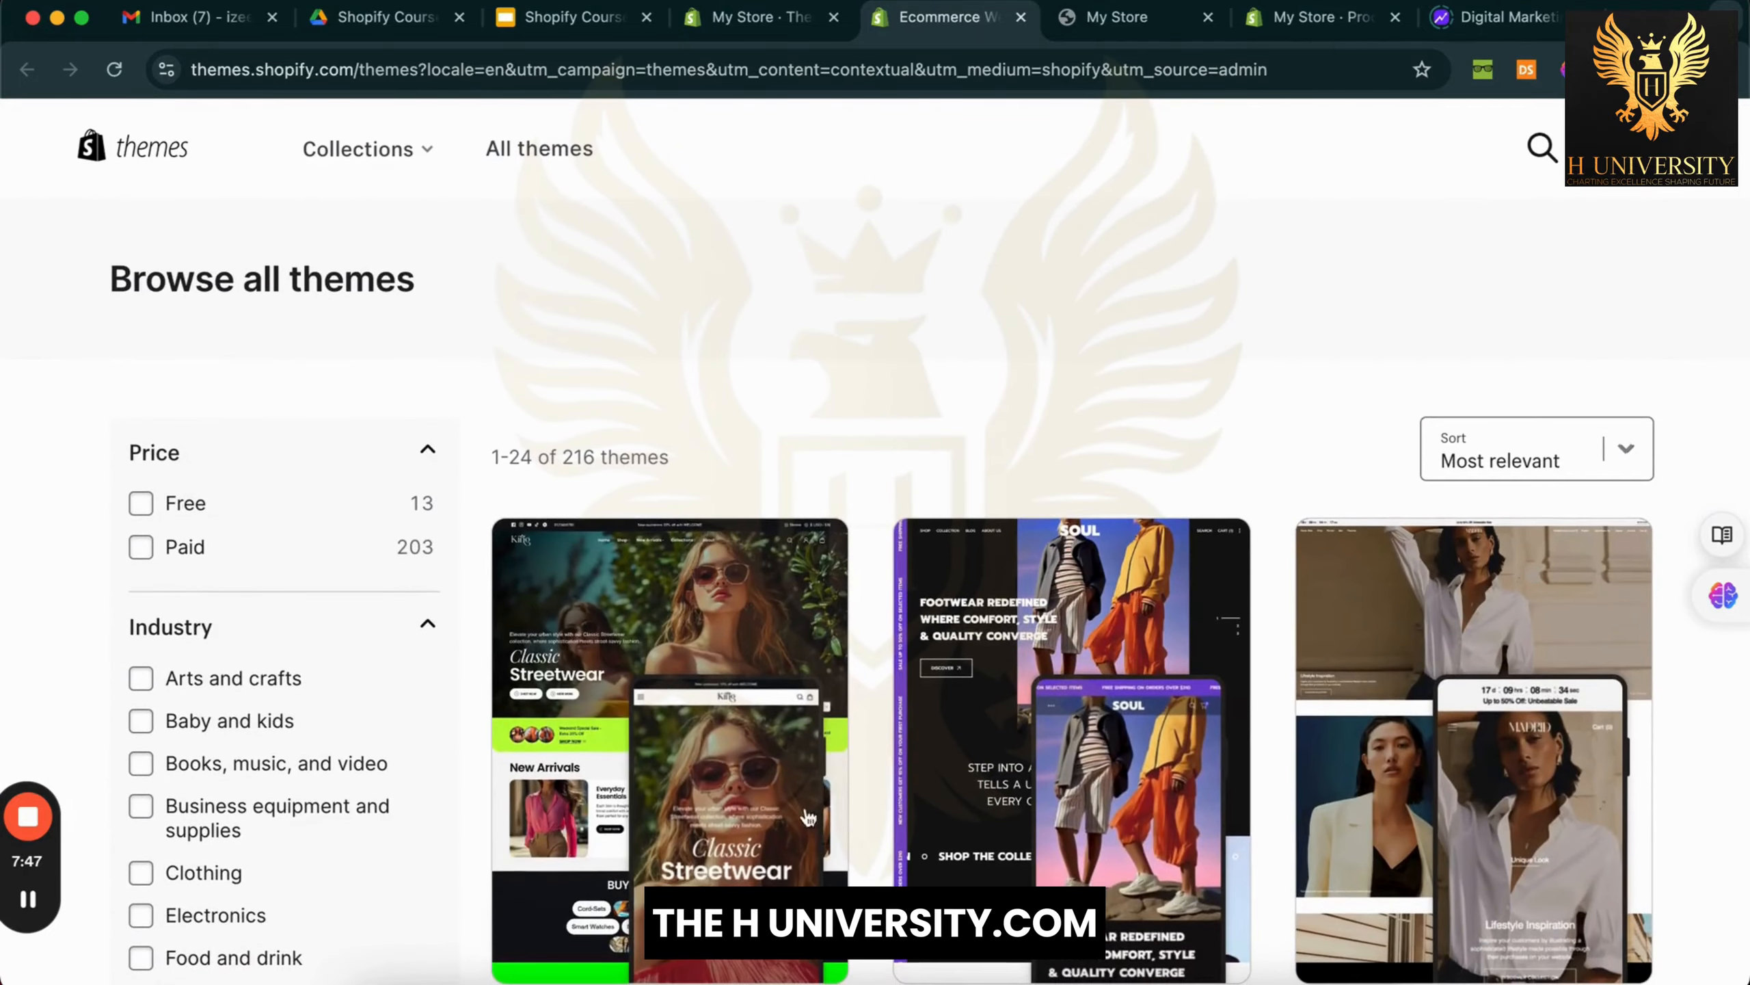
# Filter the themes by the Pet supplies industry and look through the matching themes
pyautogui.scroll(-6, 395, 745)
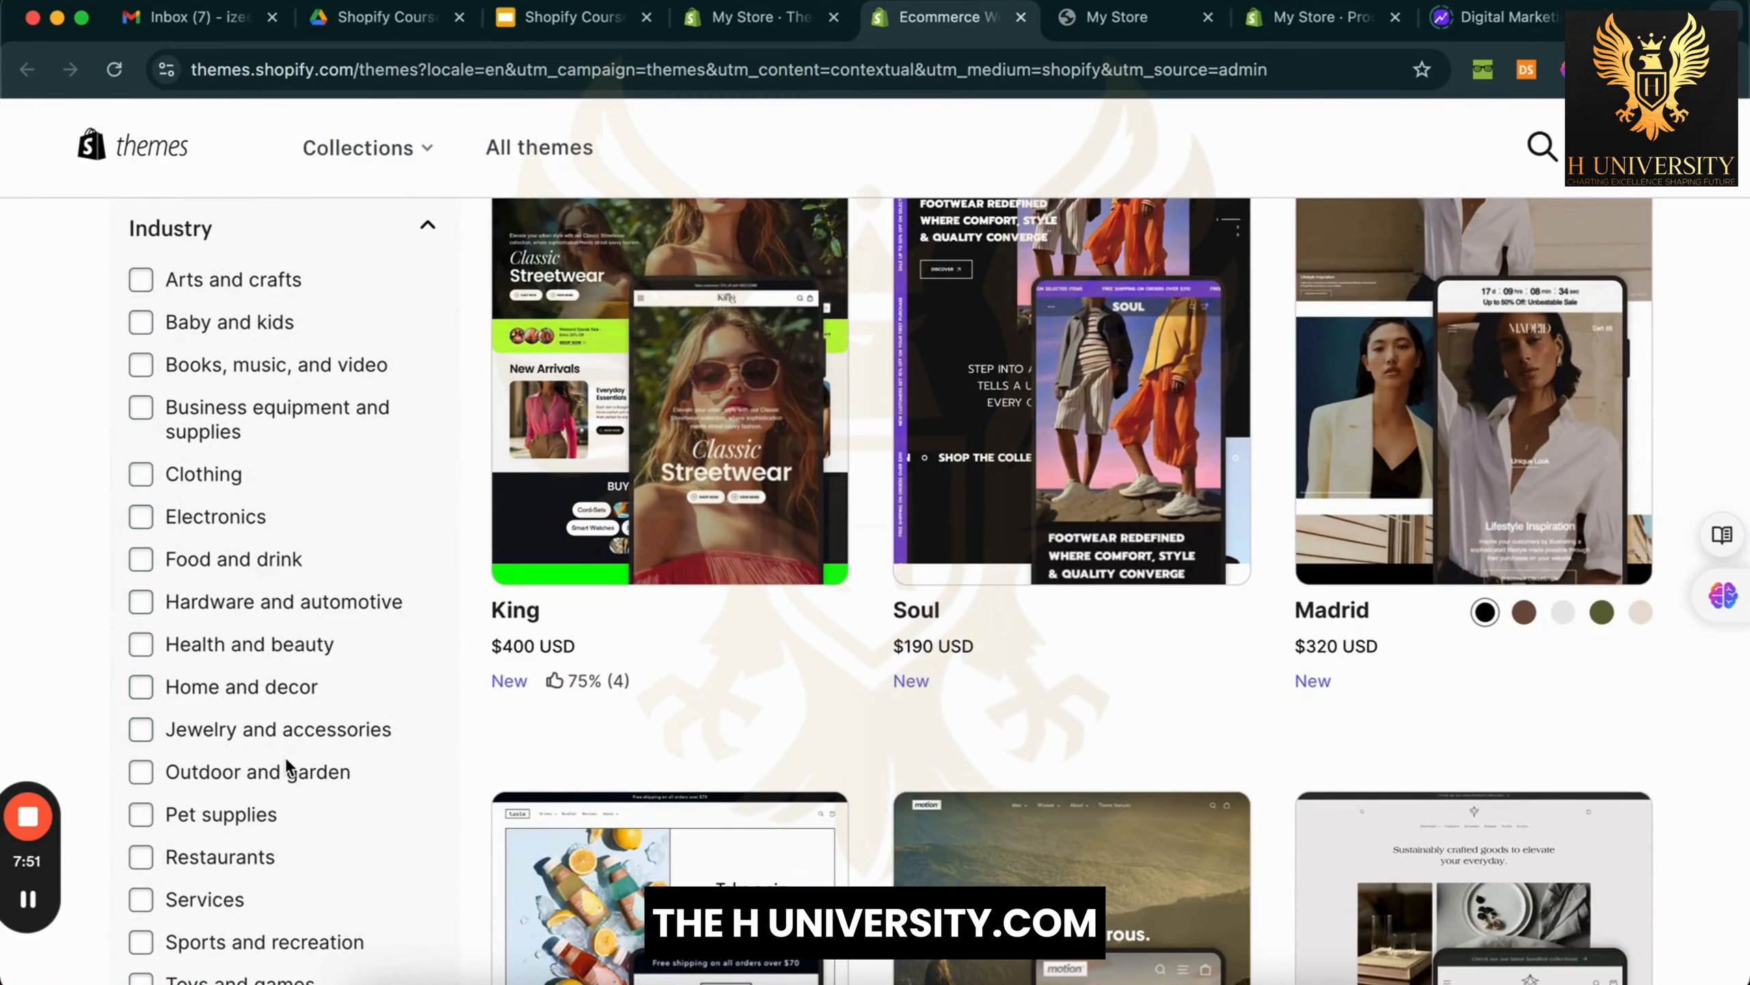
pyautogui.scroll(-3, 284, 756)
pyautogui.click(143, 643)
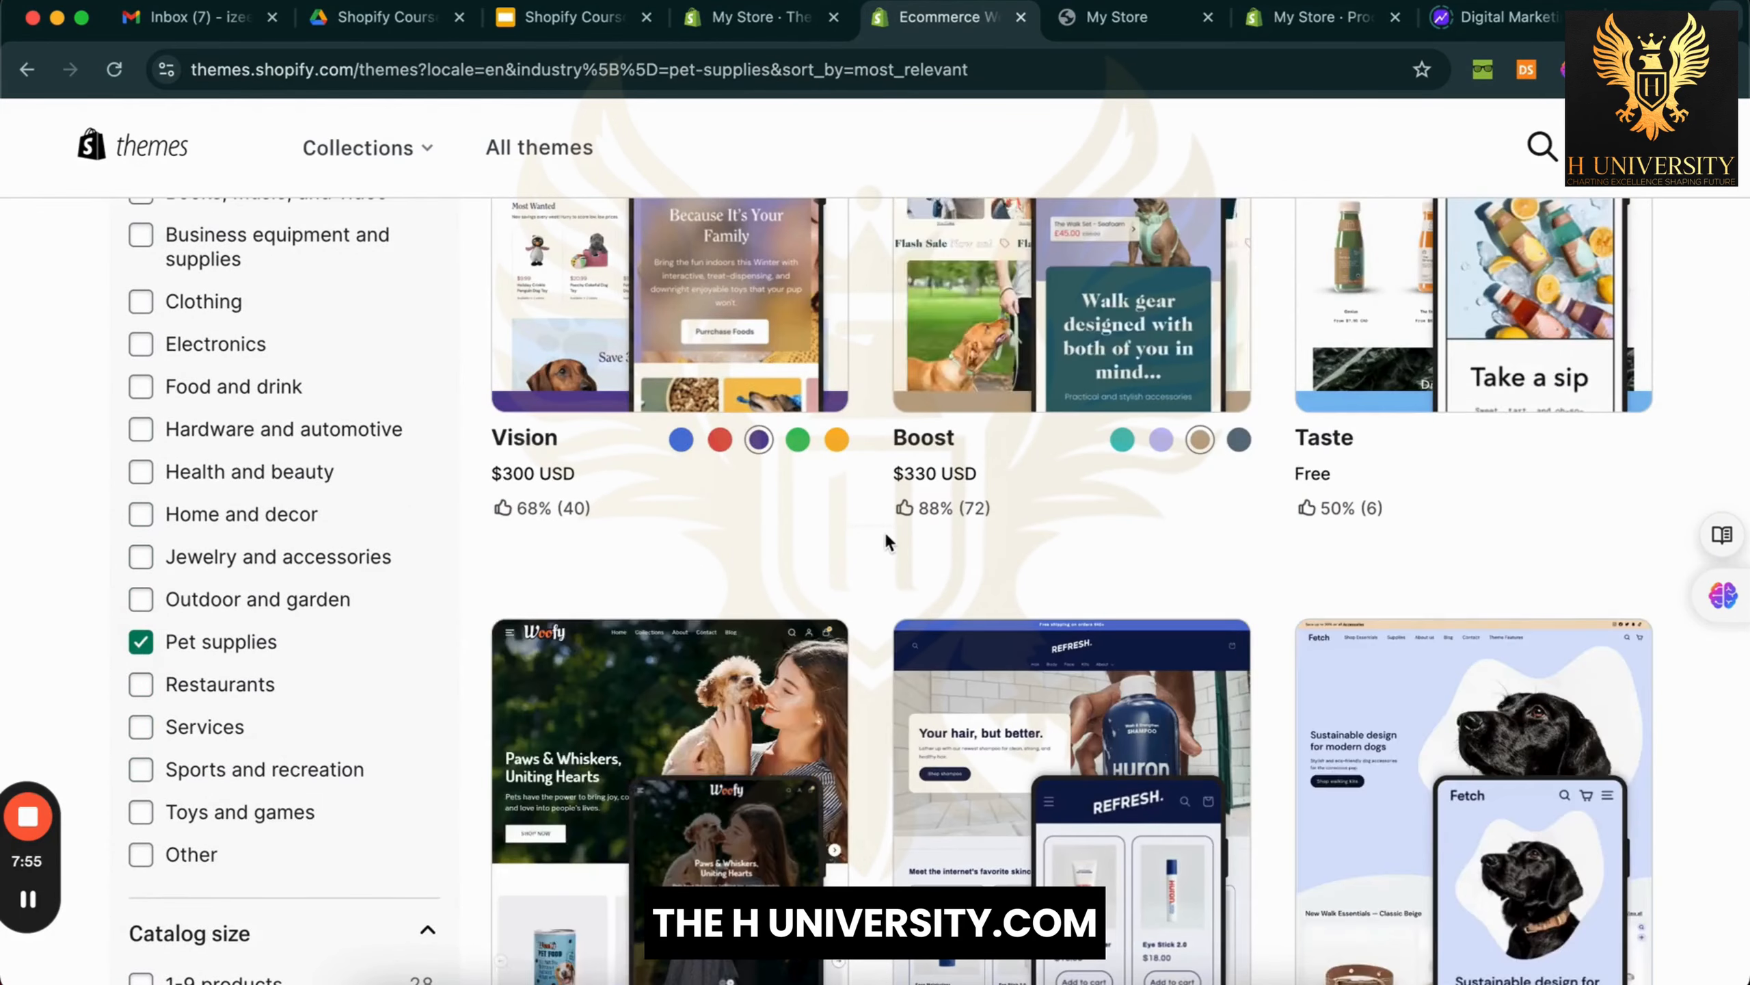
pyautogui.scroll(4, 884, 529)
pyautogui.scroll(-2, 882, 606)
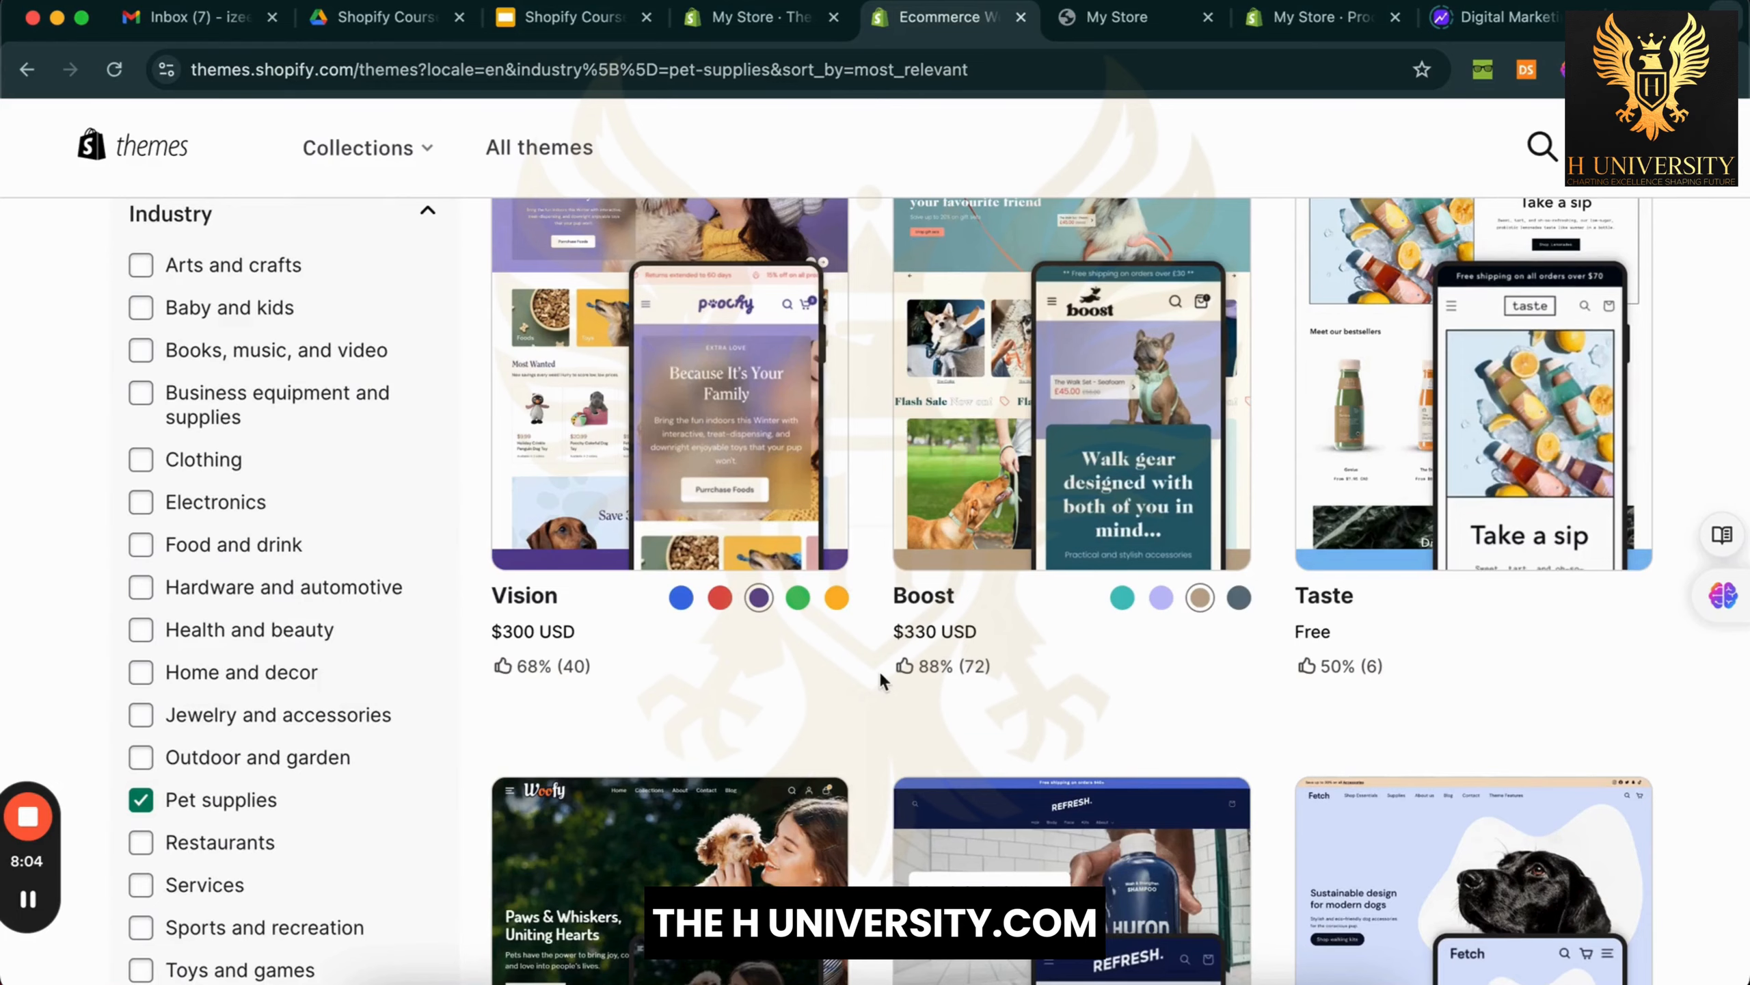
pyautogui.scroll(-3, 878, 669)
pyautogui.scroll(-2, 878, 668)
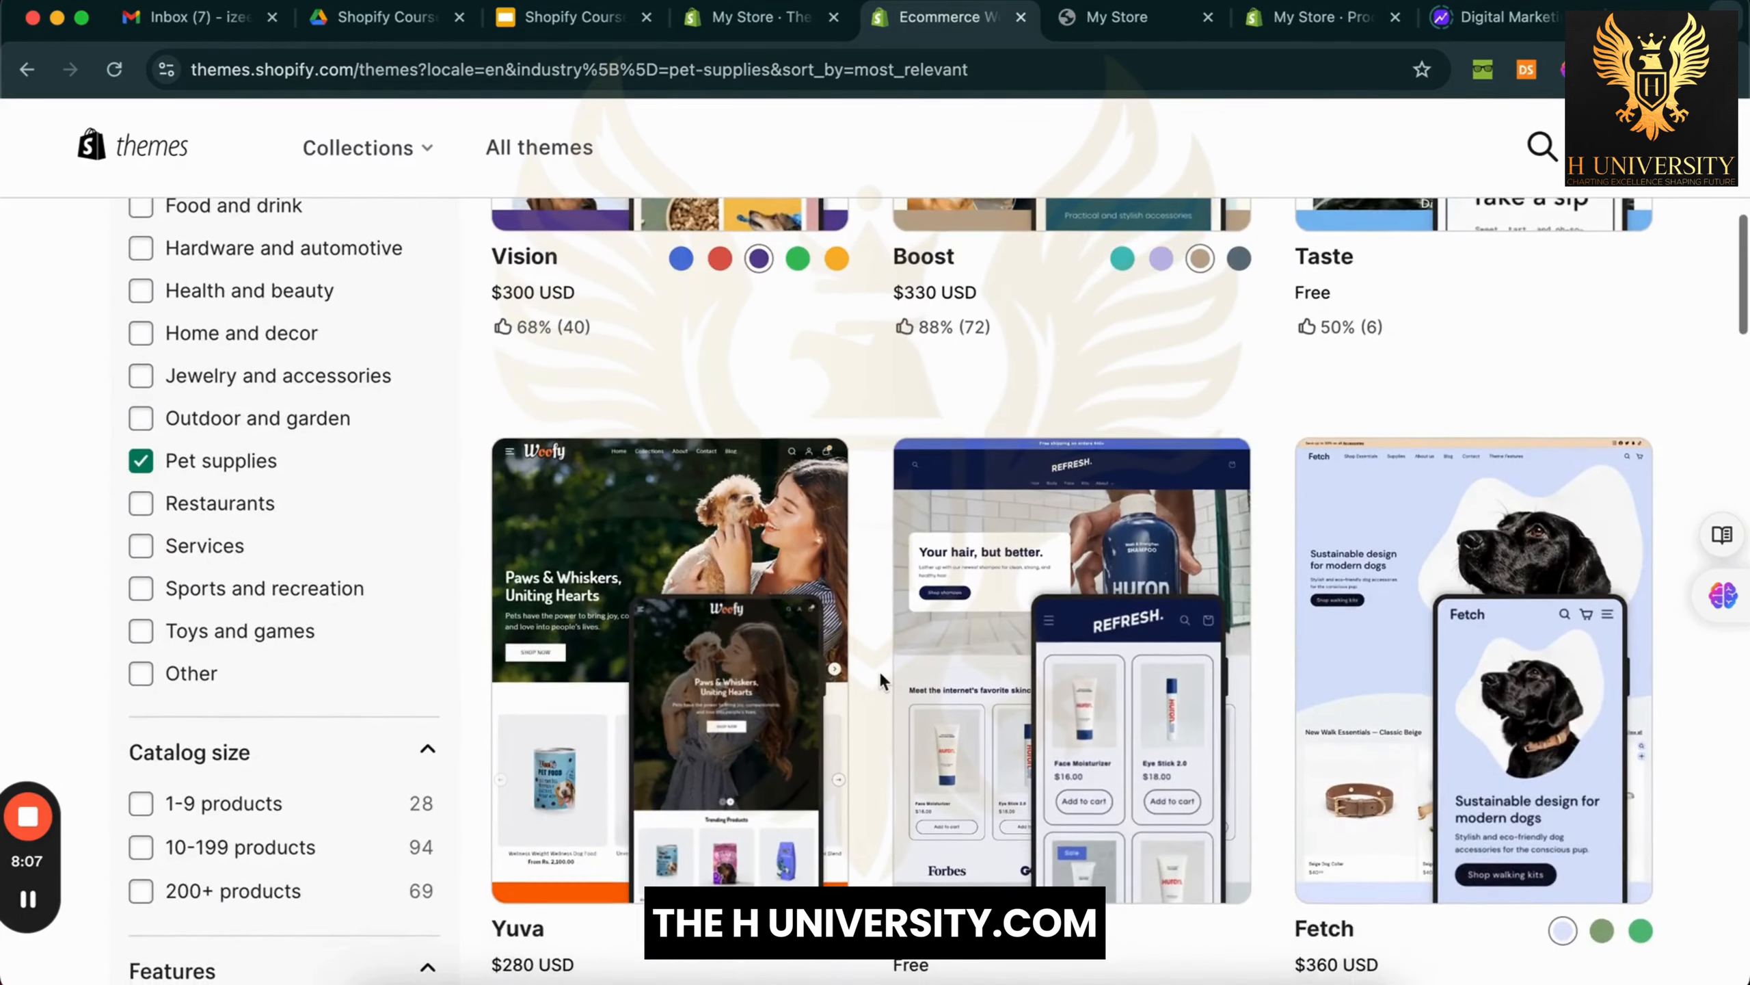
# Compare the prices and ratings of the listed Pet supplies themes, including Yuva, Refresh and Fetch
pyautogui.scroll(-3, 881, 680)
pyautogui.scroll(-1, 880, 679)
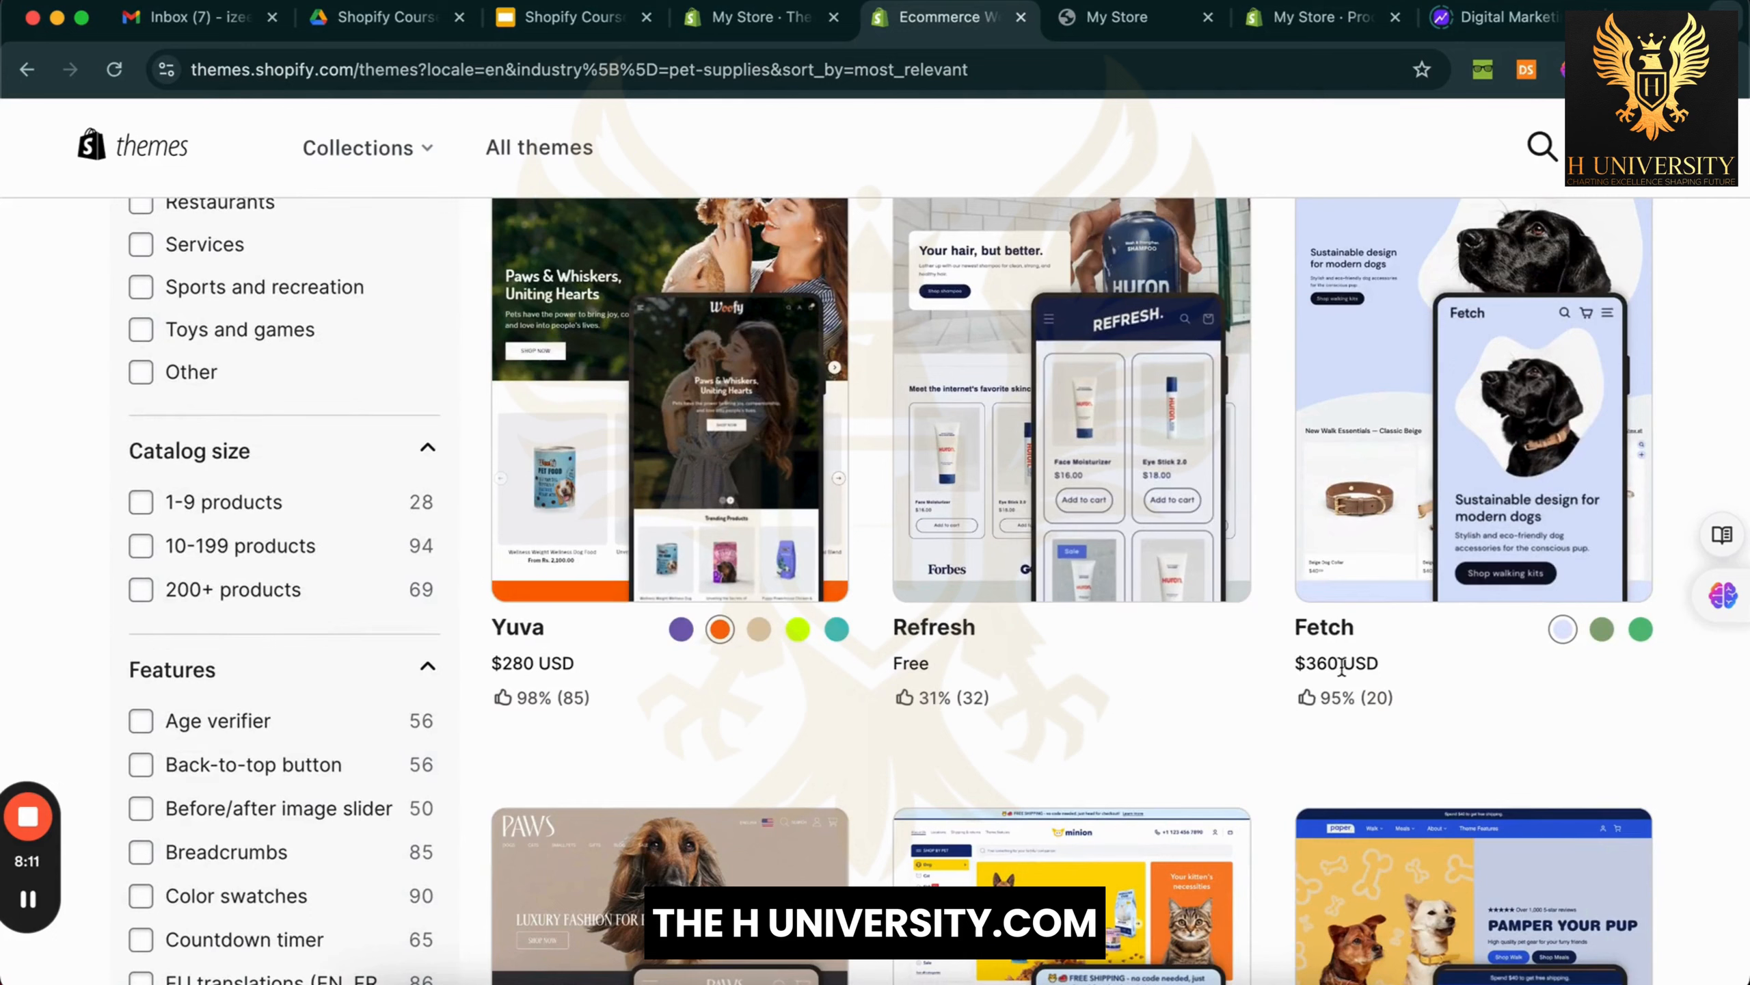
pyautogui.tripleClick(1341, 665)
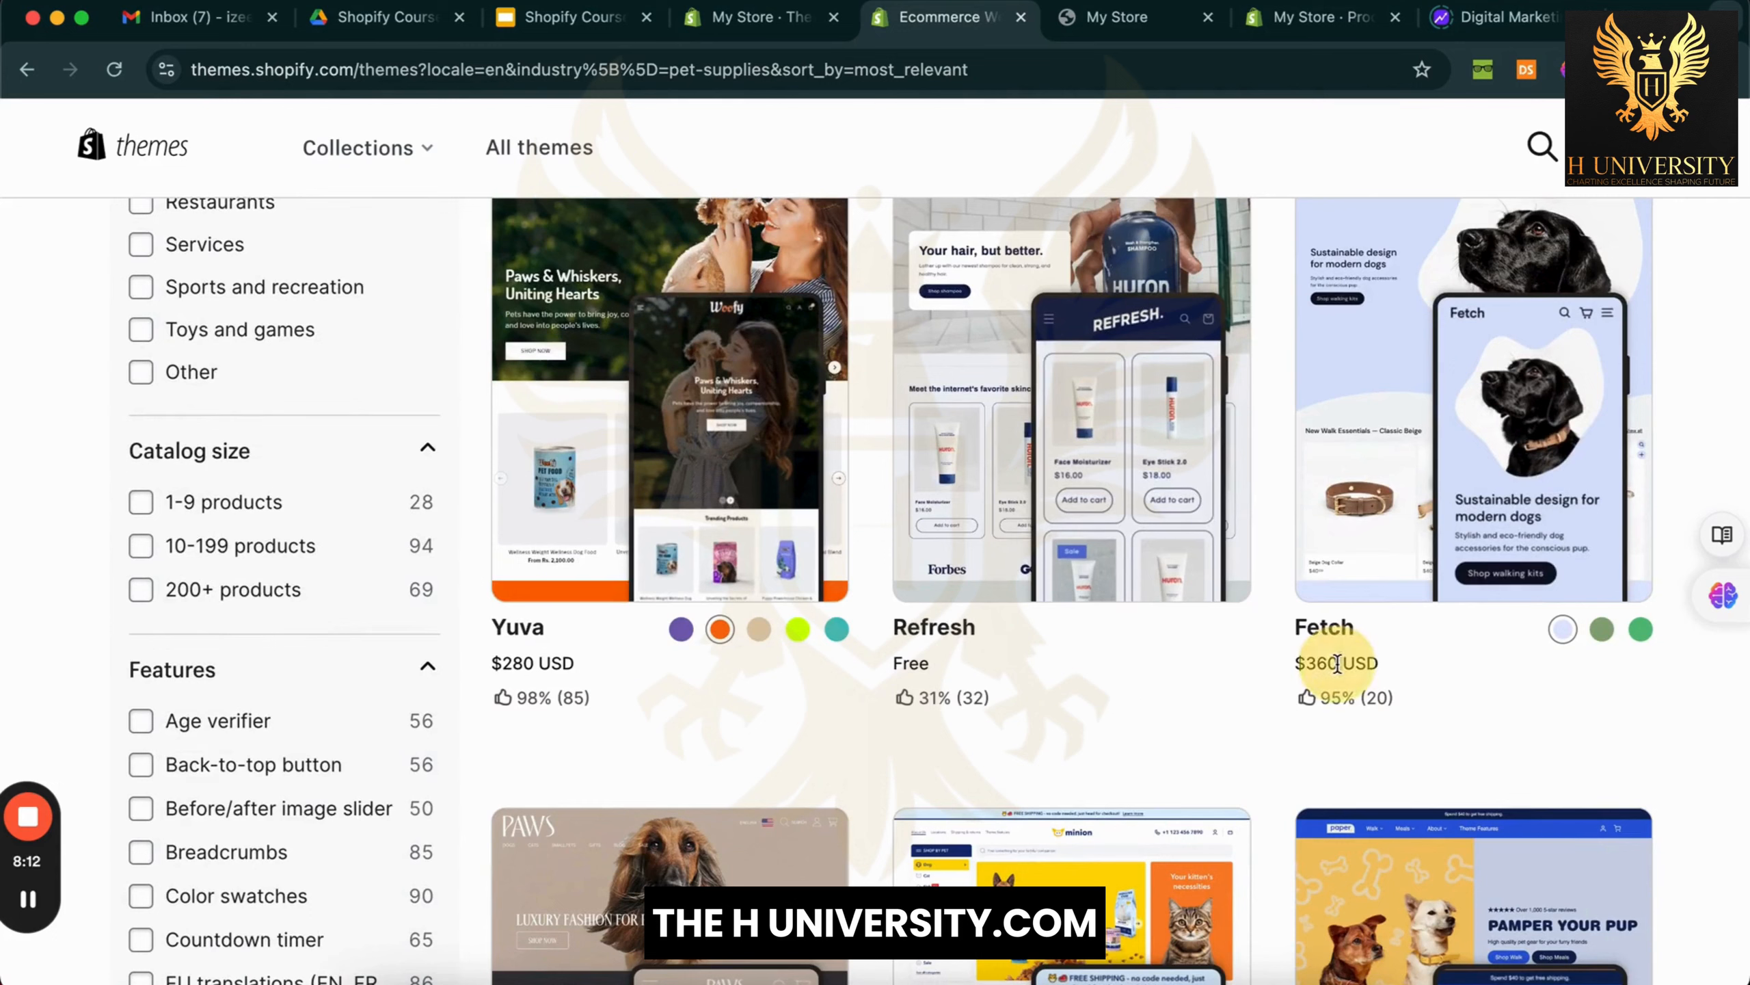
pyautogui.click(877, 784)
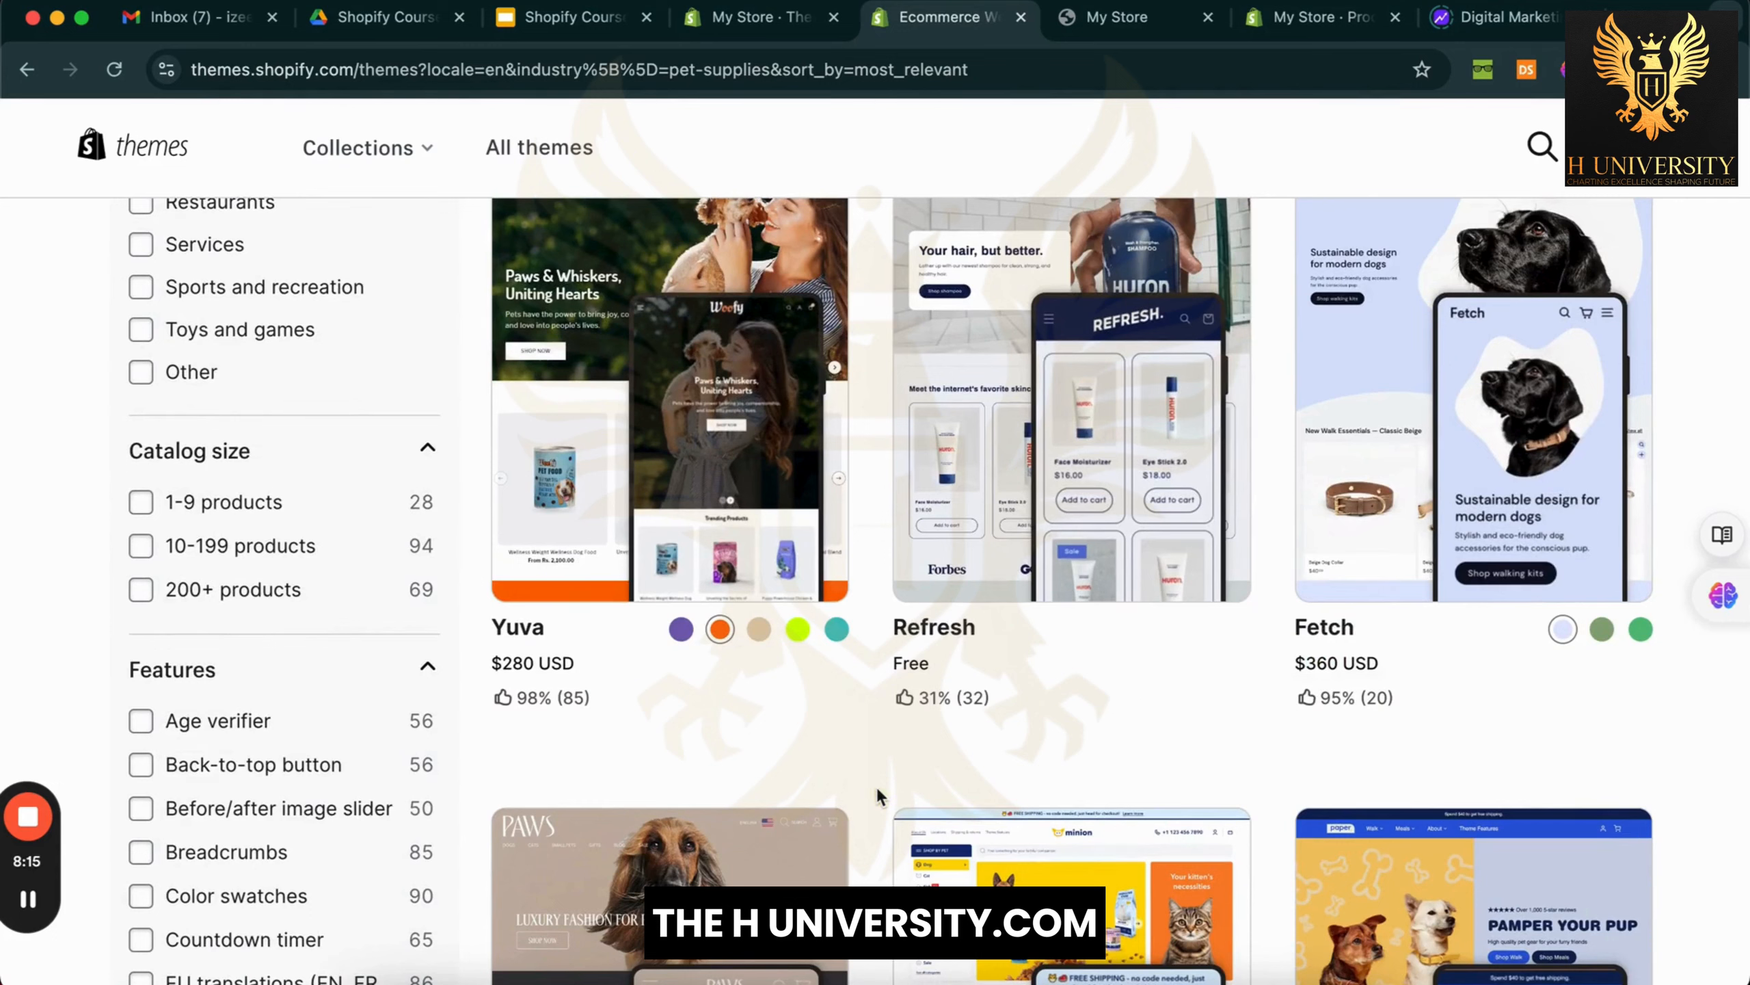
pyautogui.scroll(-3, 876, 790)
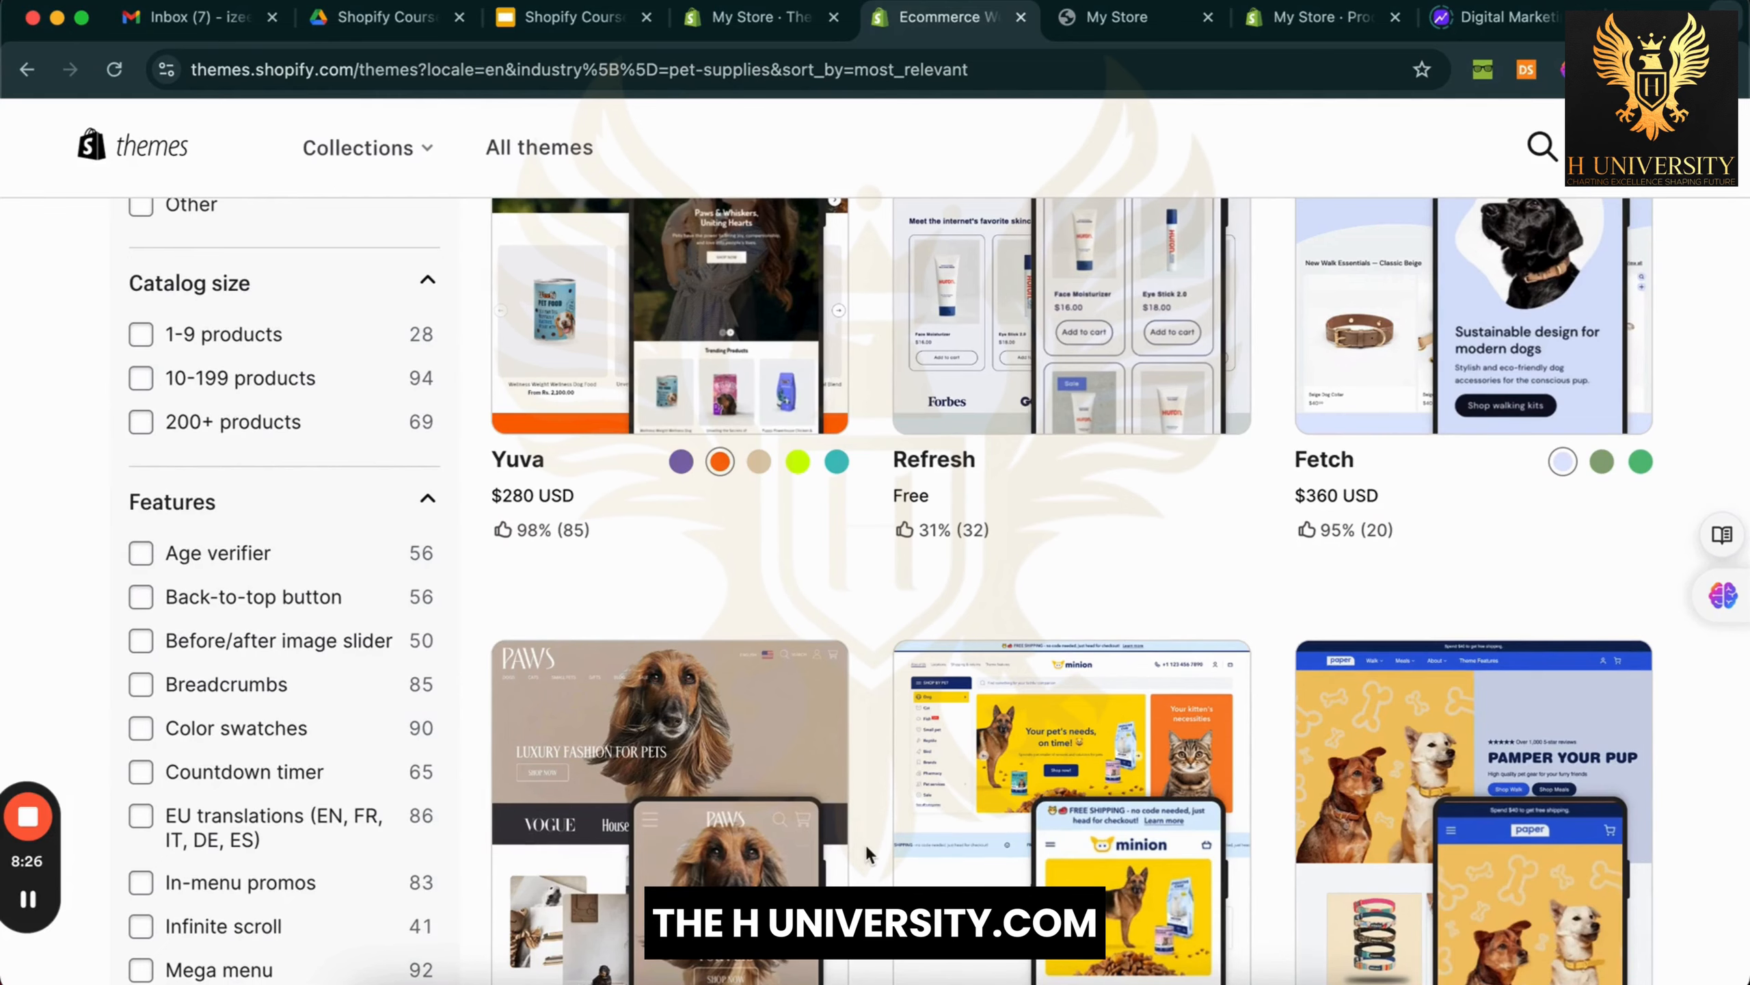
pyautogui.scroll(10, 840, 579)
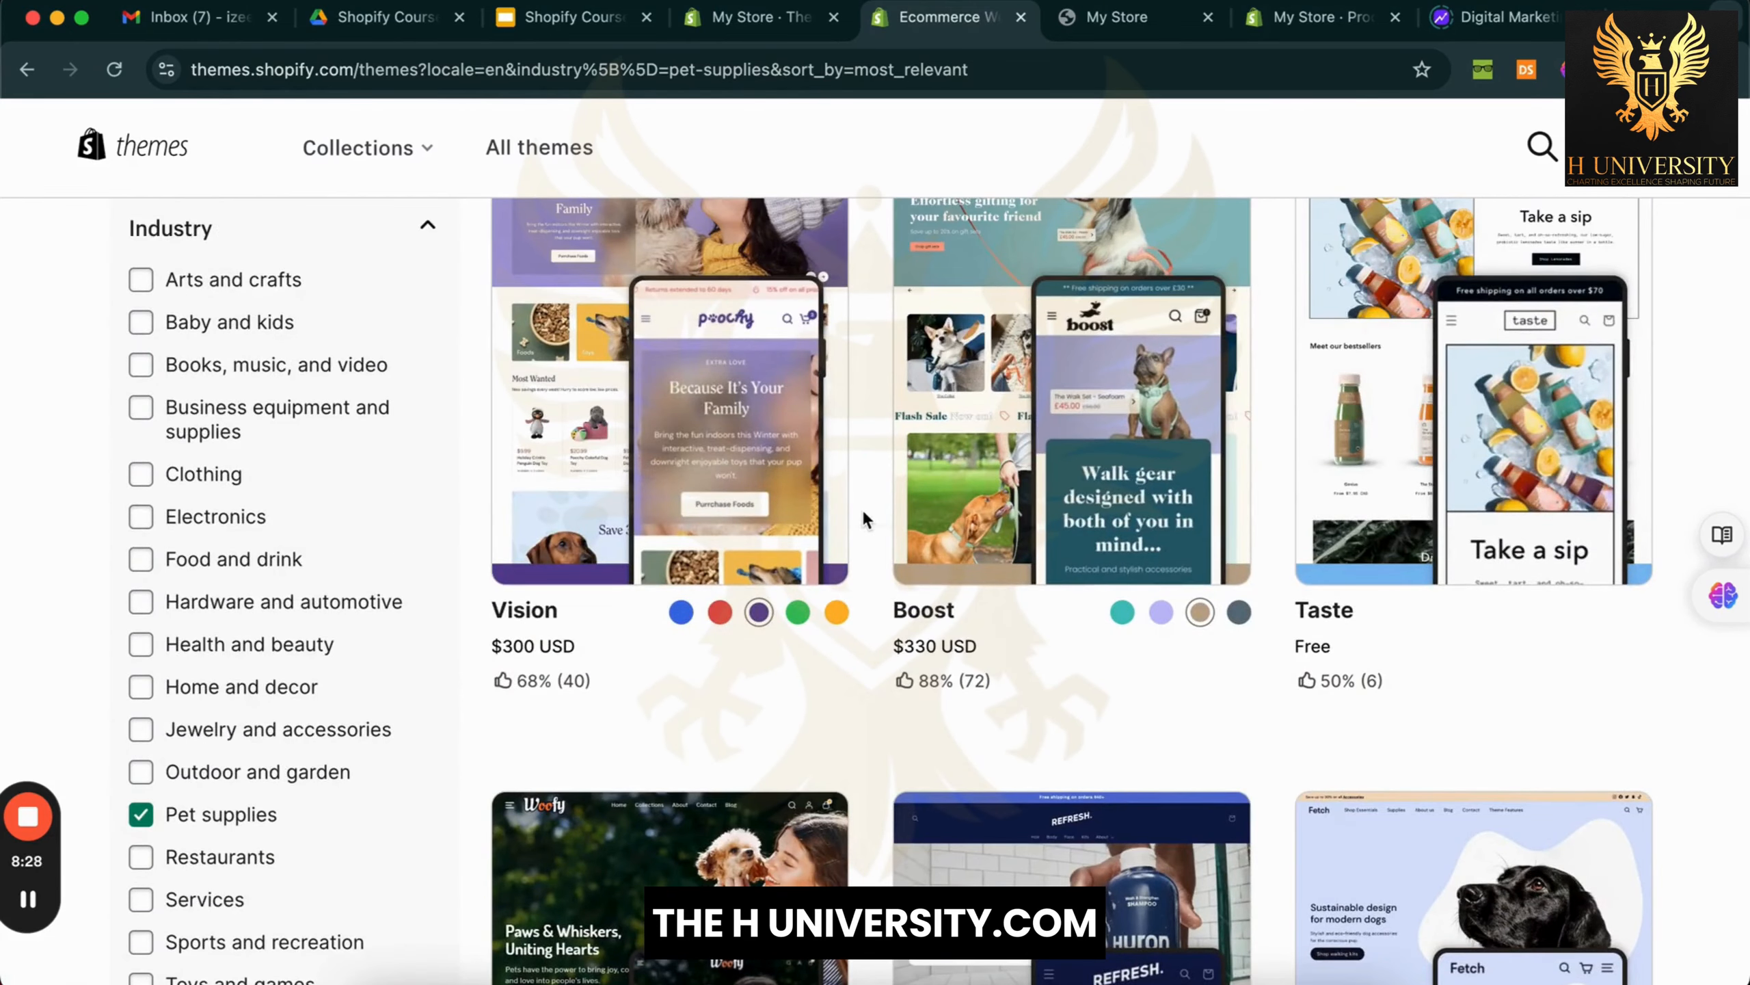
# Return to the store's Themes page and add the free Sense theme to the theme library
pyautogui.click(762, 17)
pyautogui.scroll(-4, 435, 742)
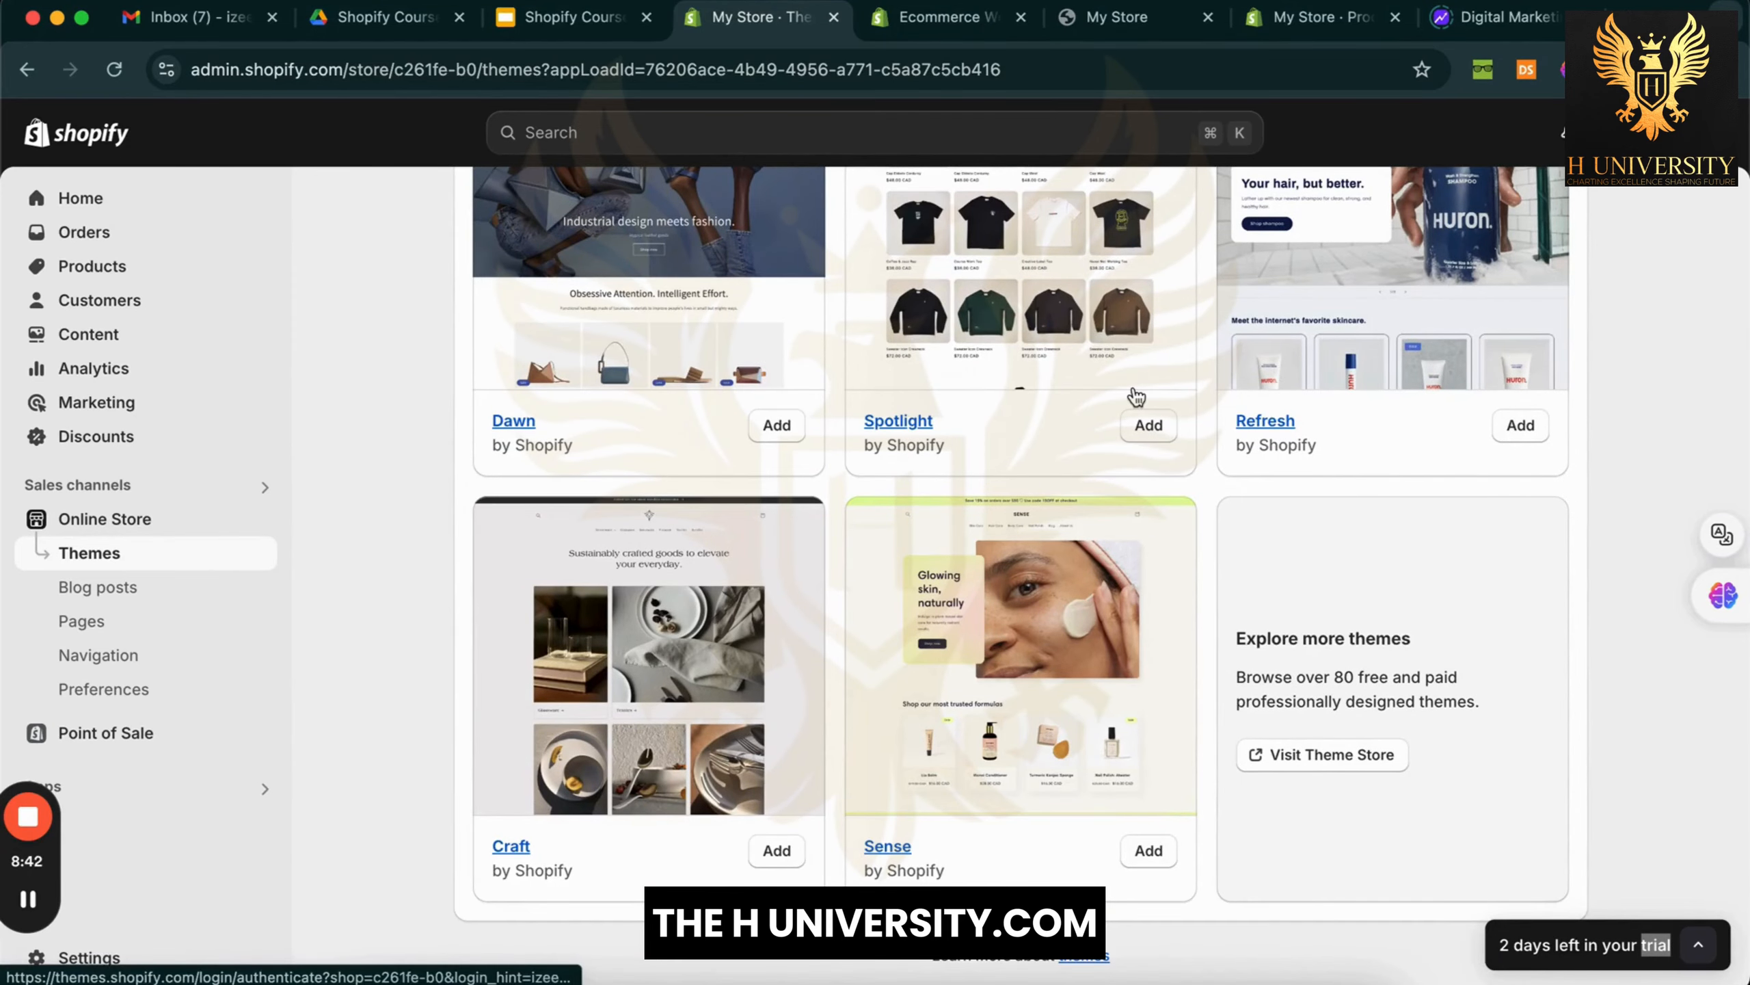
pyautogui.scroll(1, 988, 830)
pyautogui.click(1149, 892)
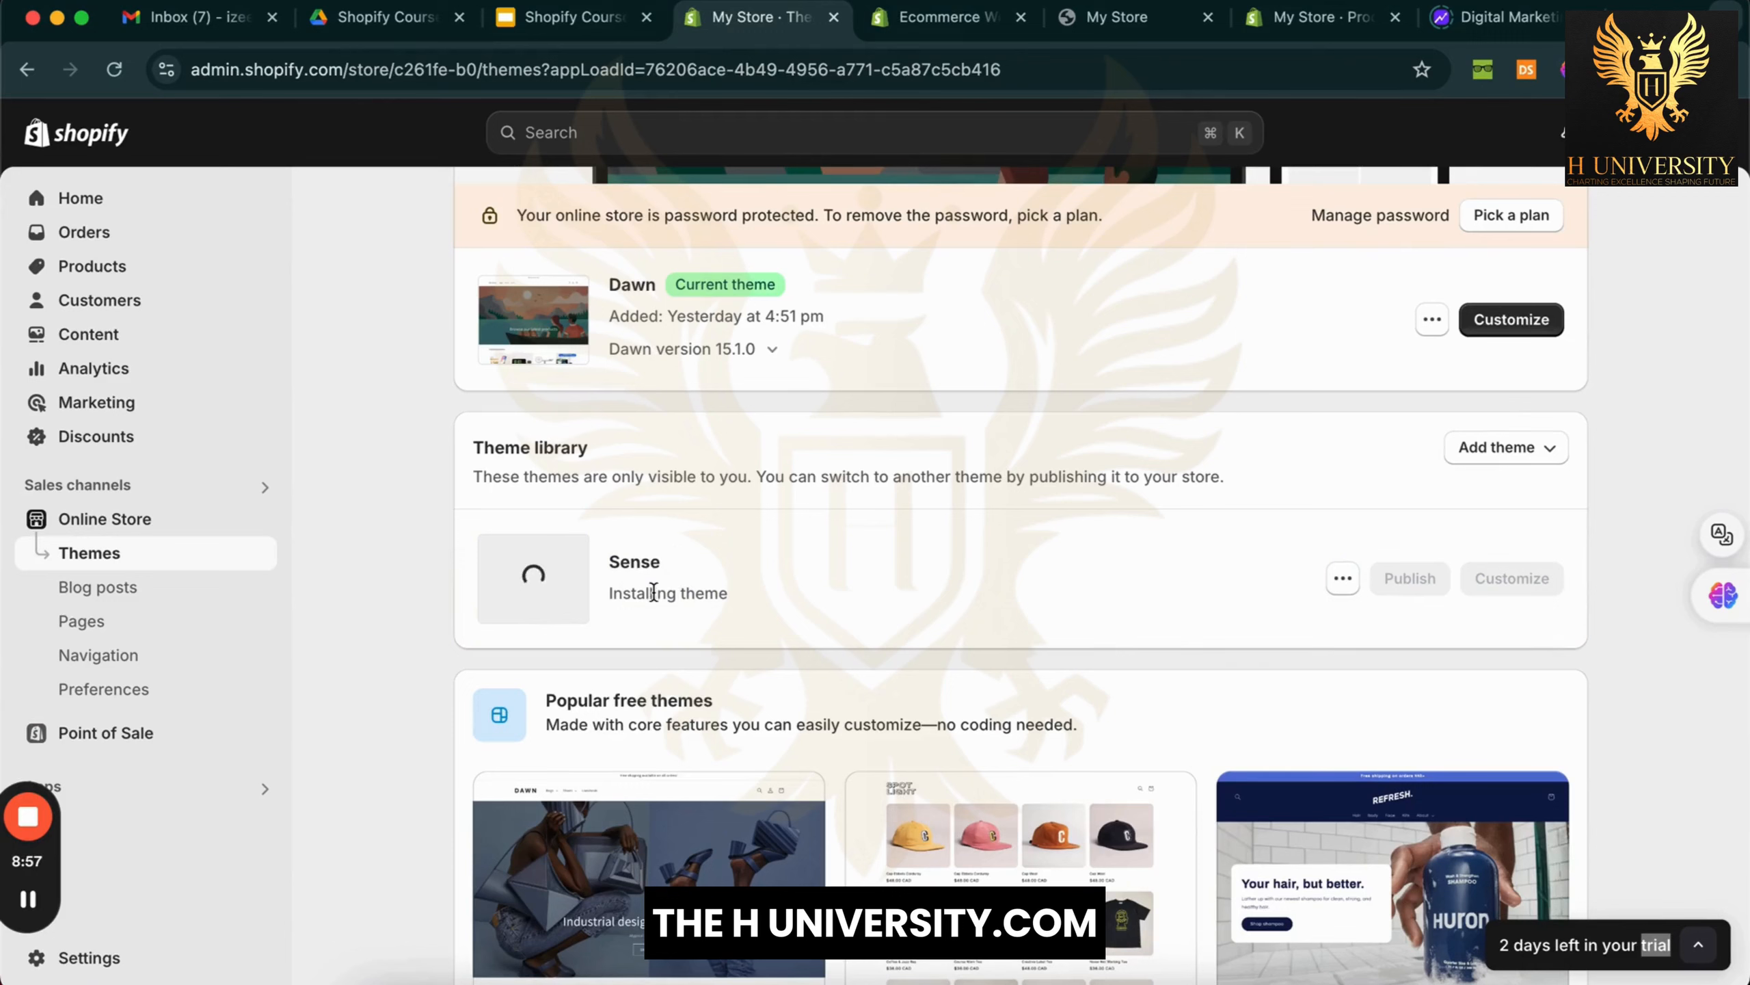
pyautogui.moveTo(606, 594); pyautogui.dragTo(792, 599)
pyautogui.moveTo(45, 907)
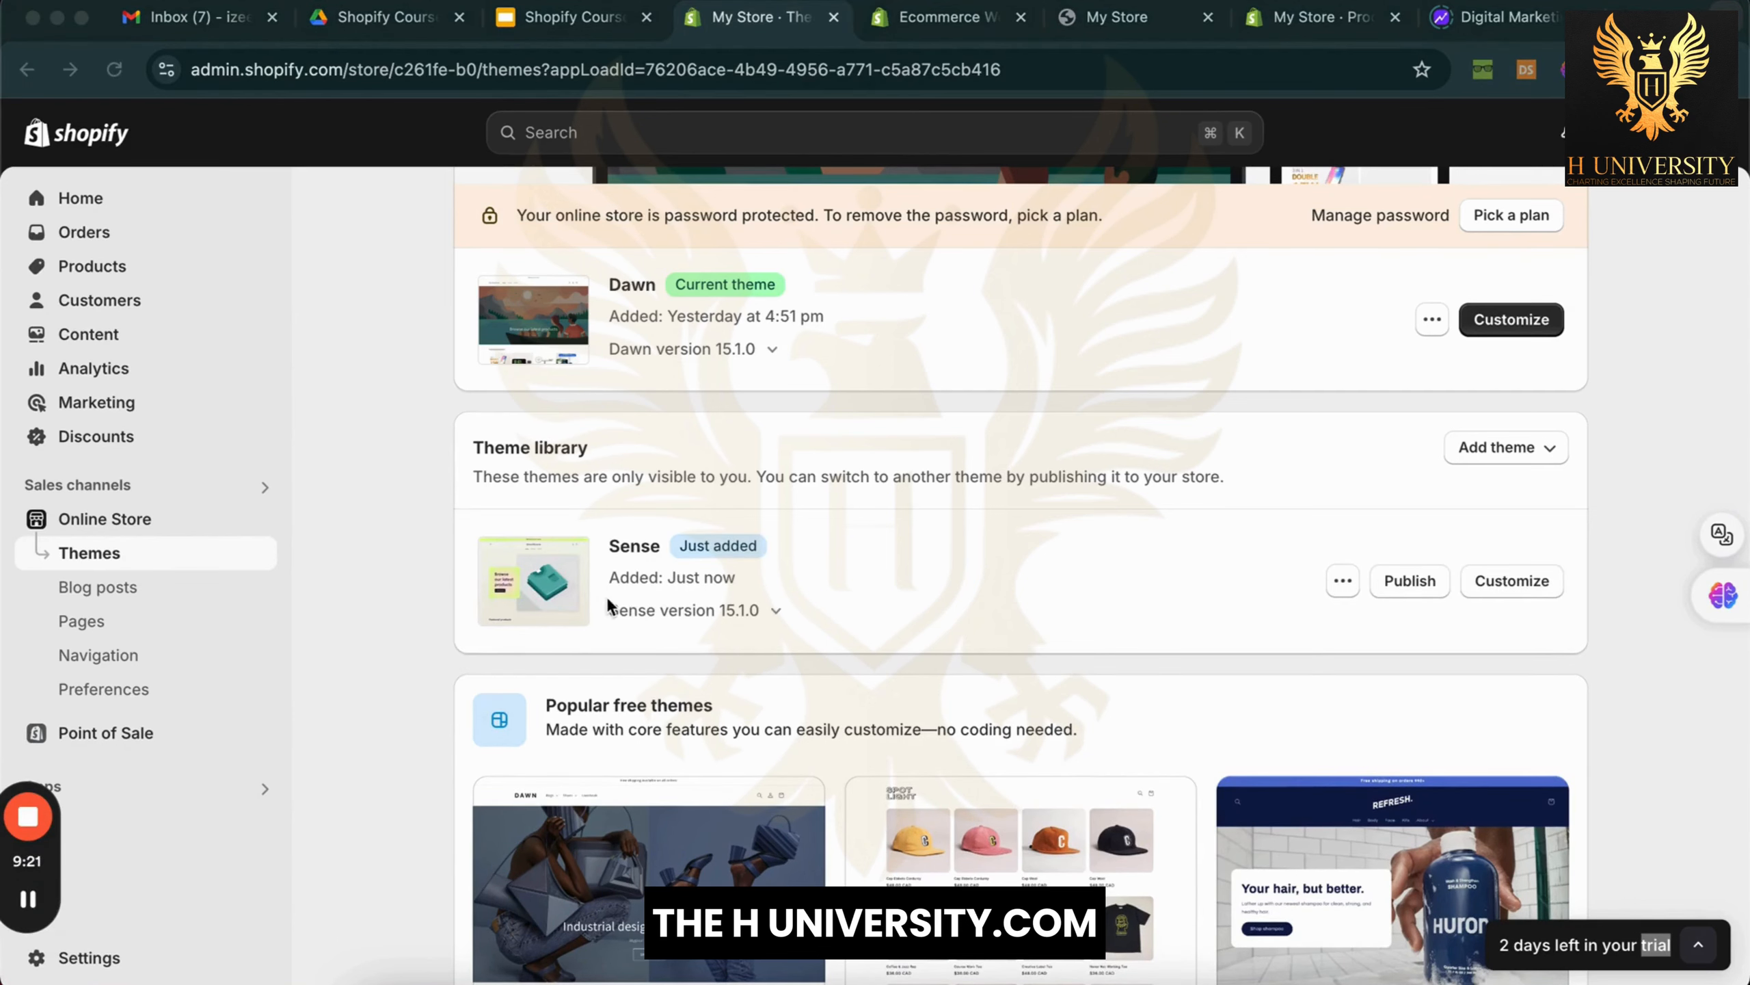
pyautogui.click(703, 539)
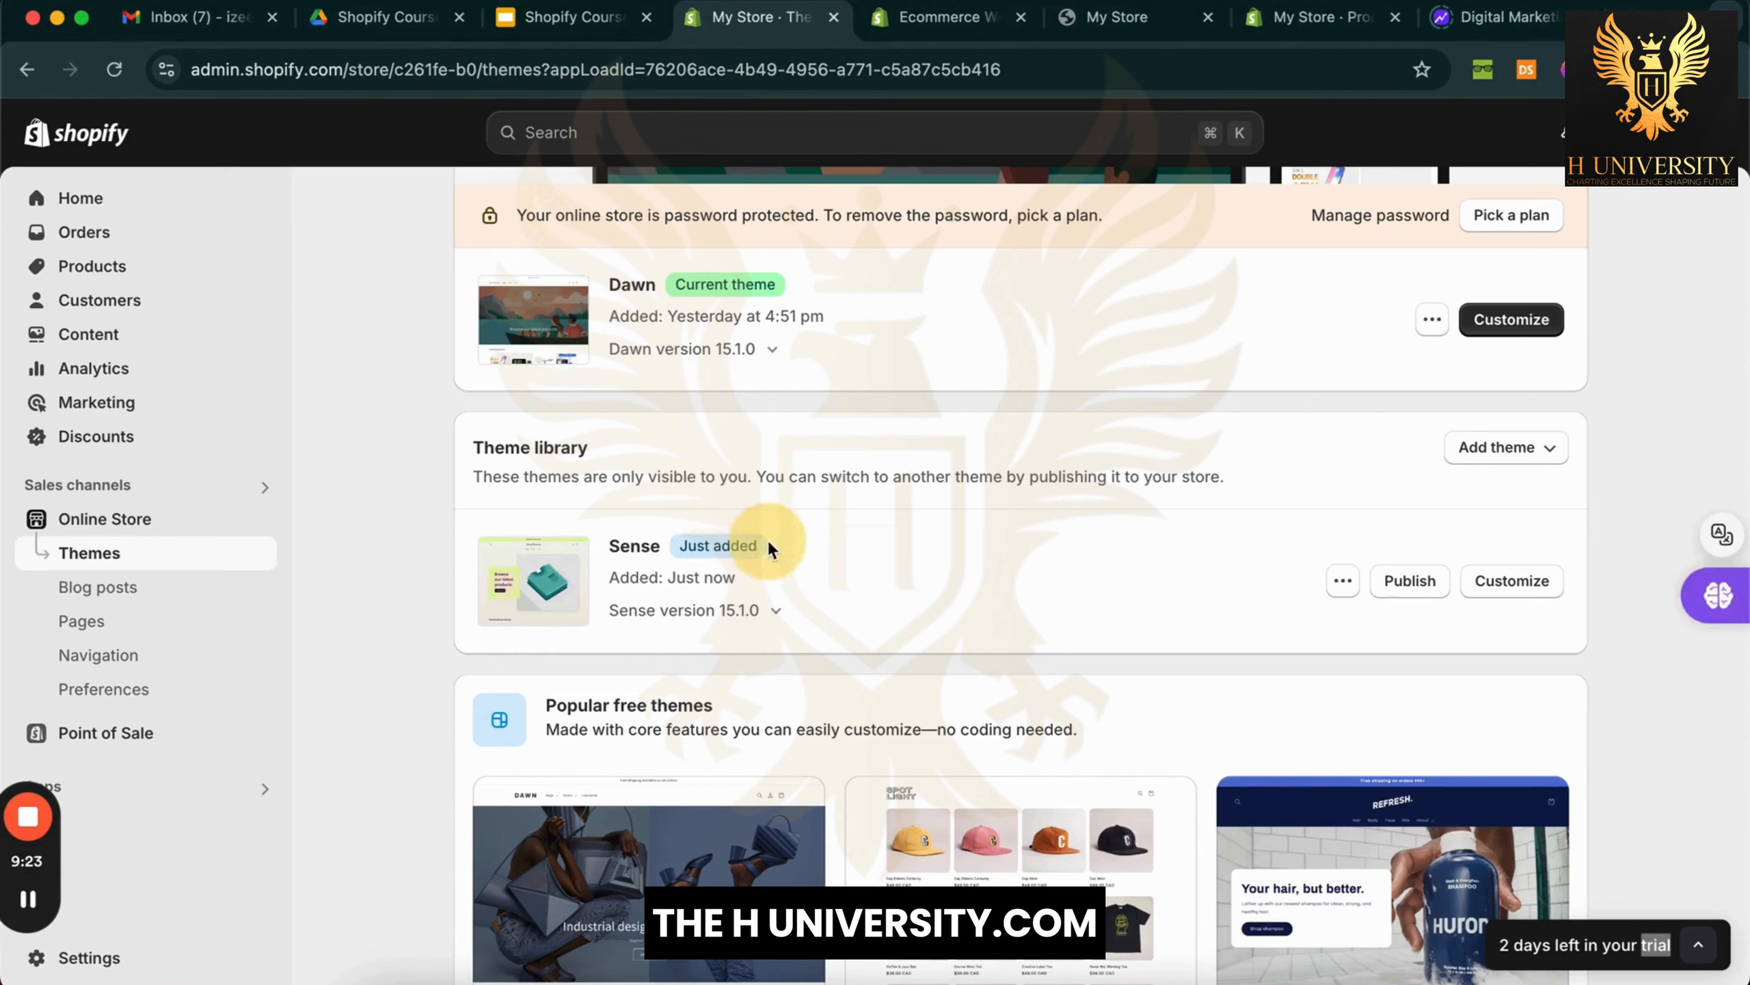
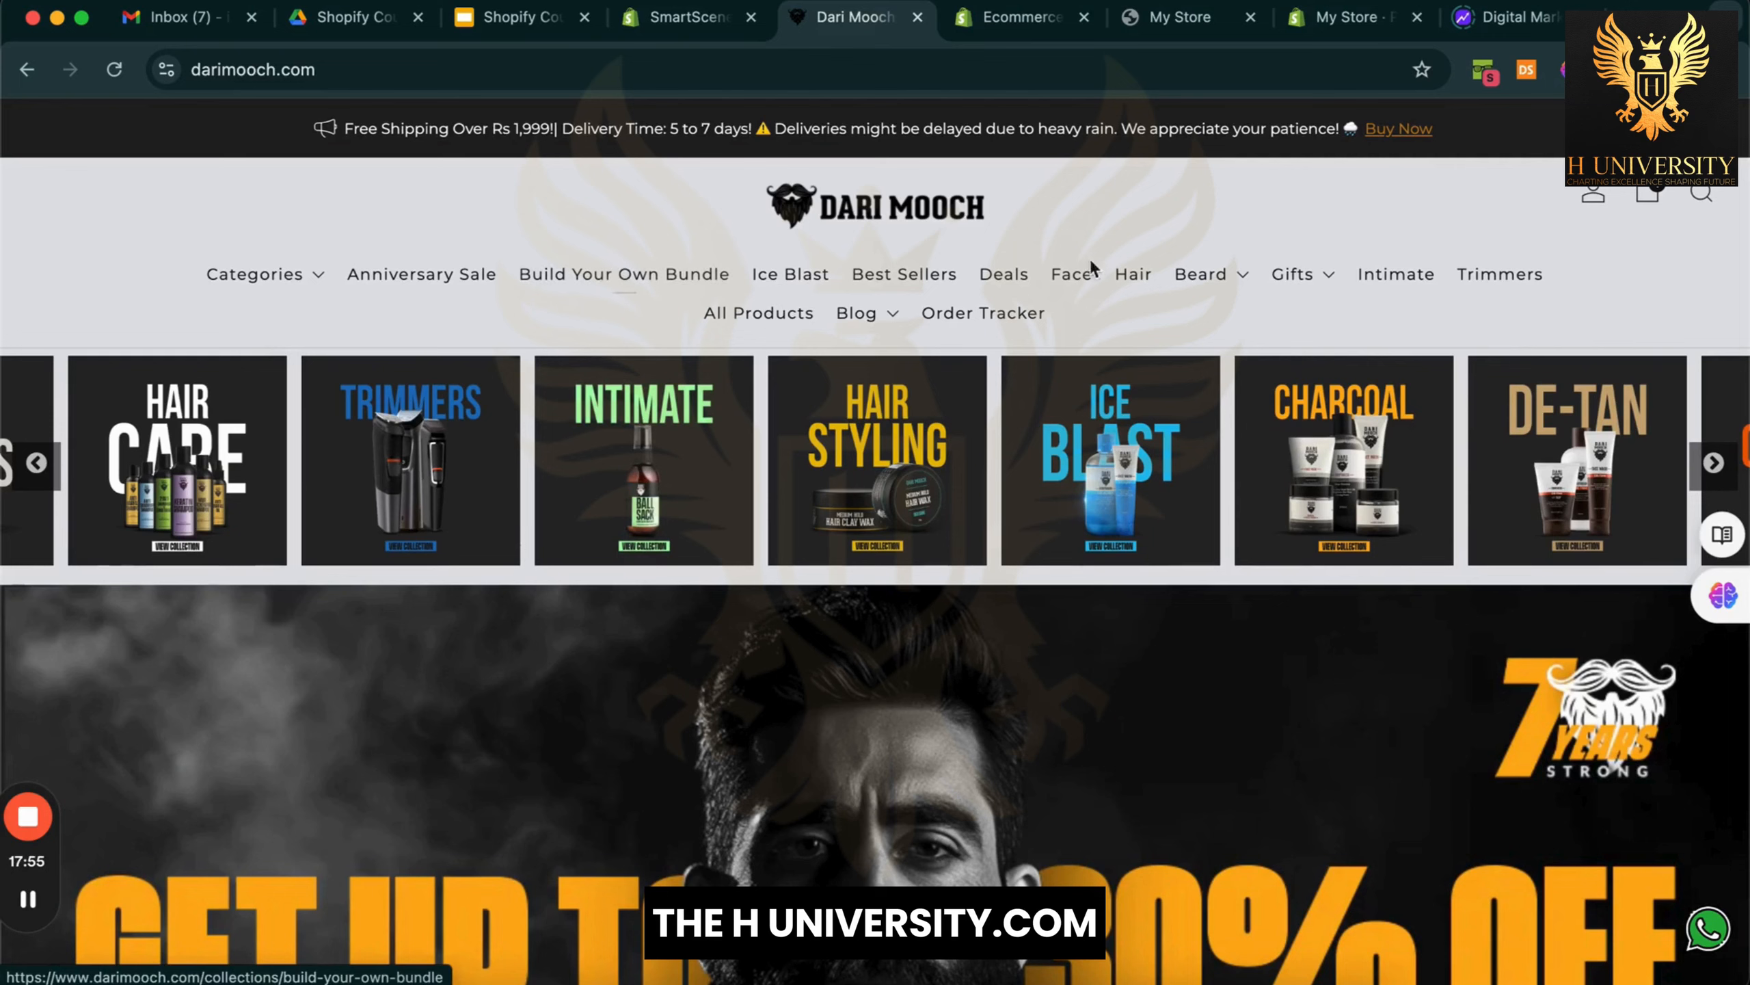
# View Dari Mooch's Build Your Own Bundle page, and check the email signup and footer area of the SmartScene home page in the theme editor
pyautogui.click(619, 290)
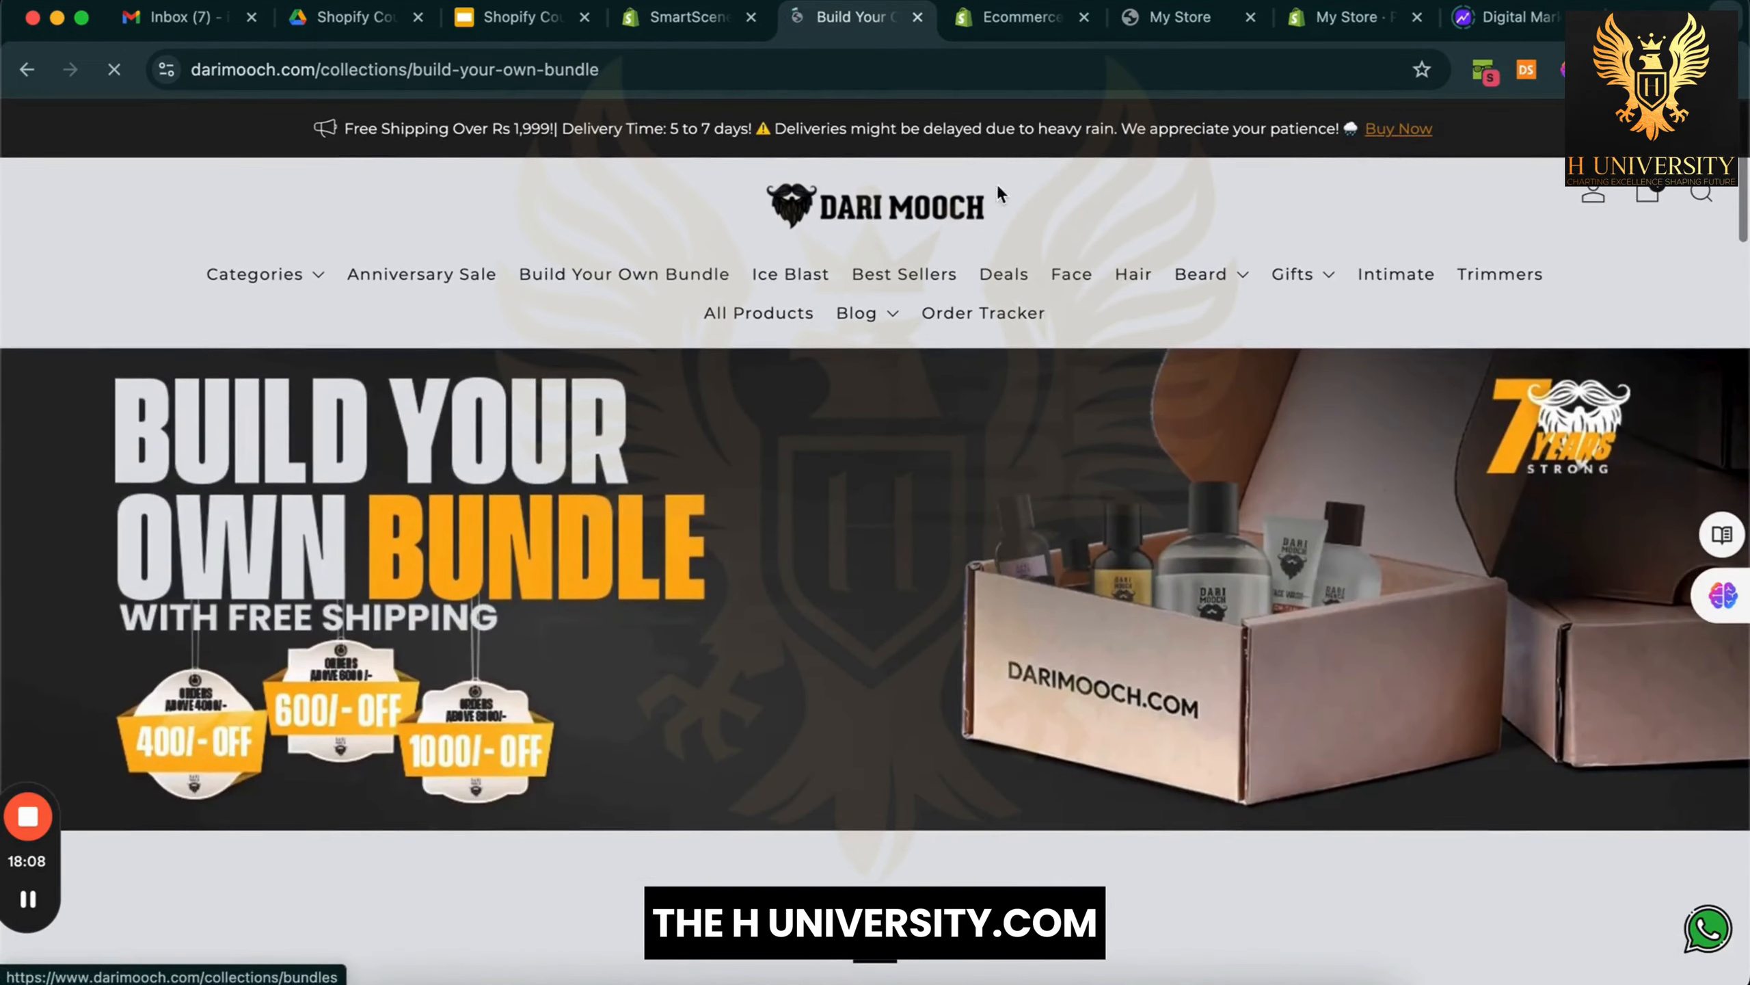
pyautogui.click(689, 16)
pyautogui.scroll(-10, 850, 430)
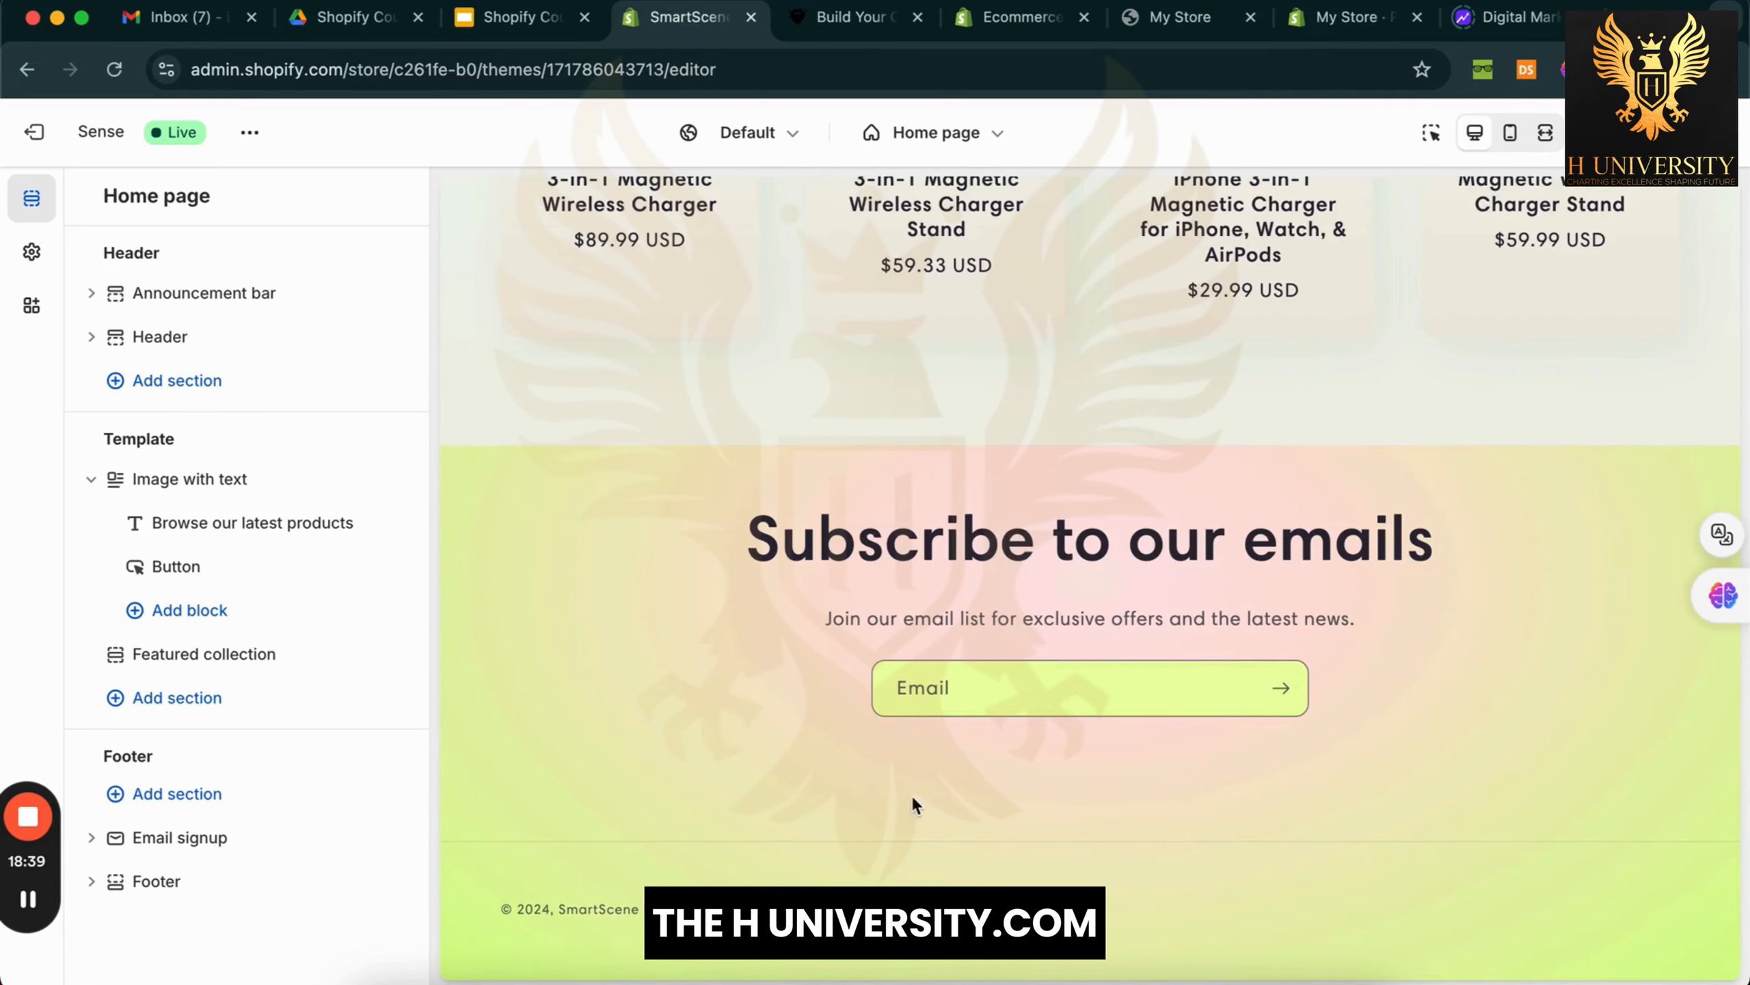
# Examine the menu, mini bio and contact columns in the footer of the Dari Mooch site
pyautogui.click(844, 16)
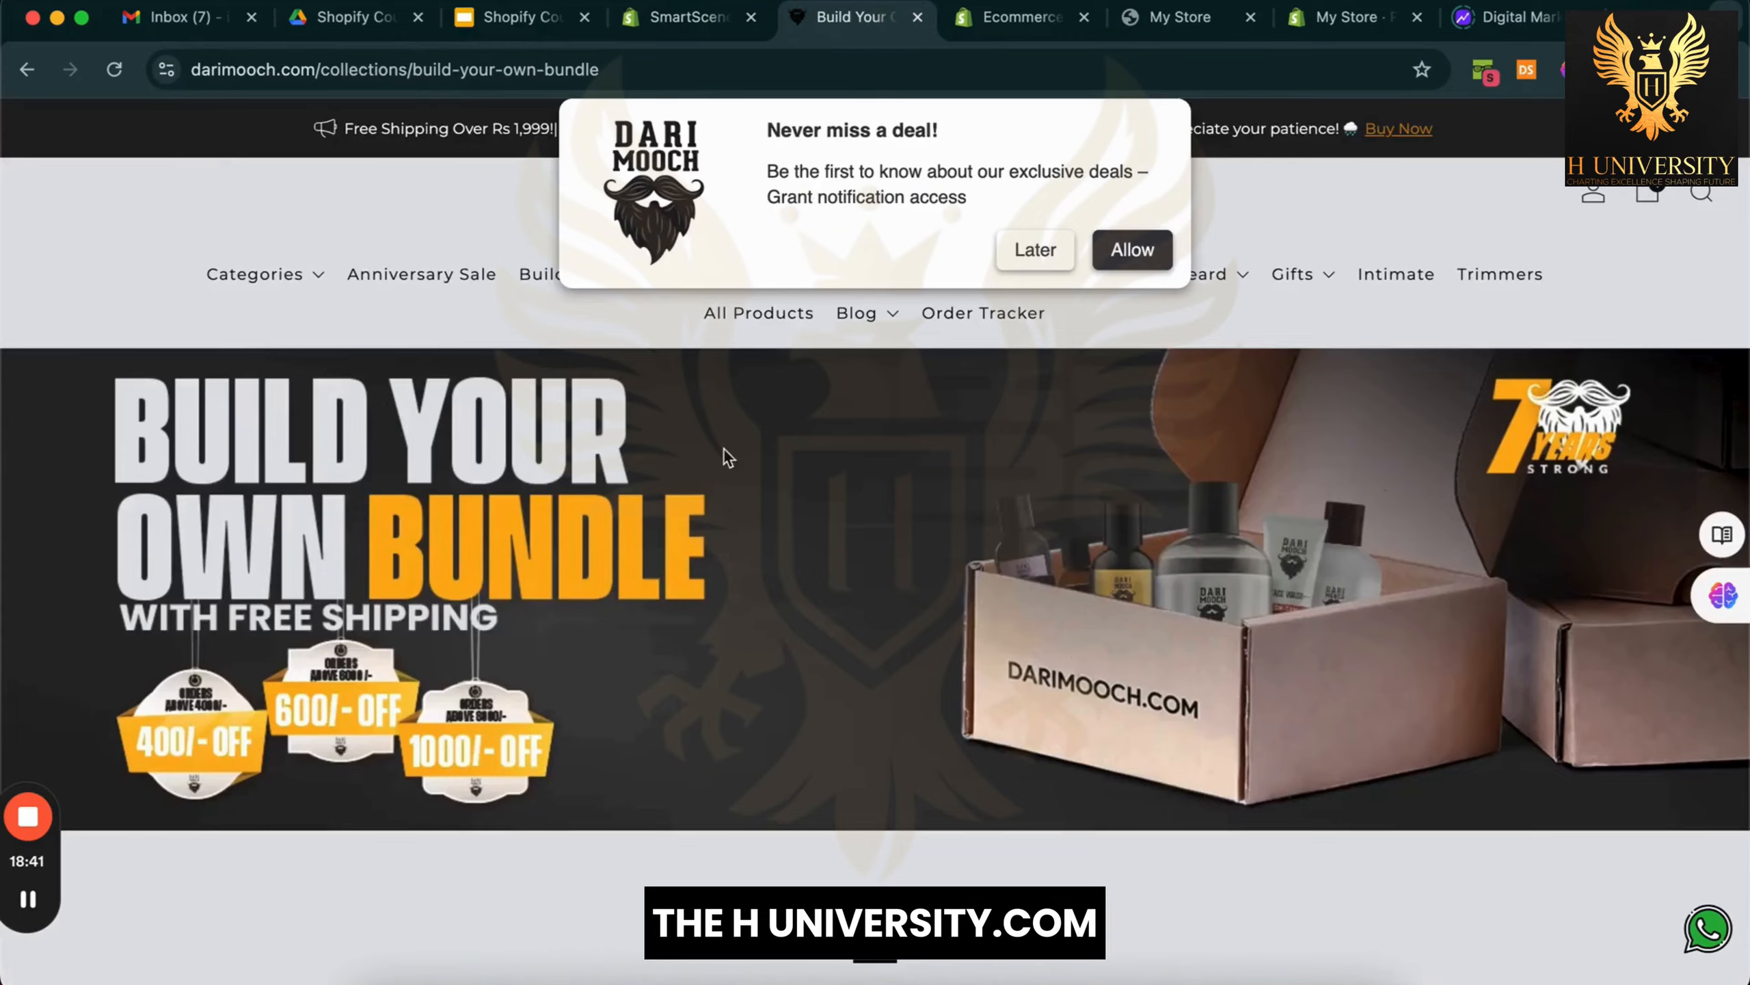
pyautogui.scroll(-20, 723, 447)
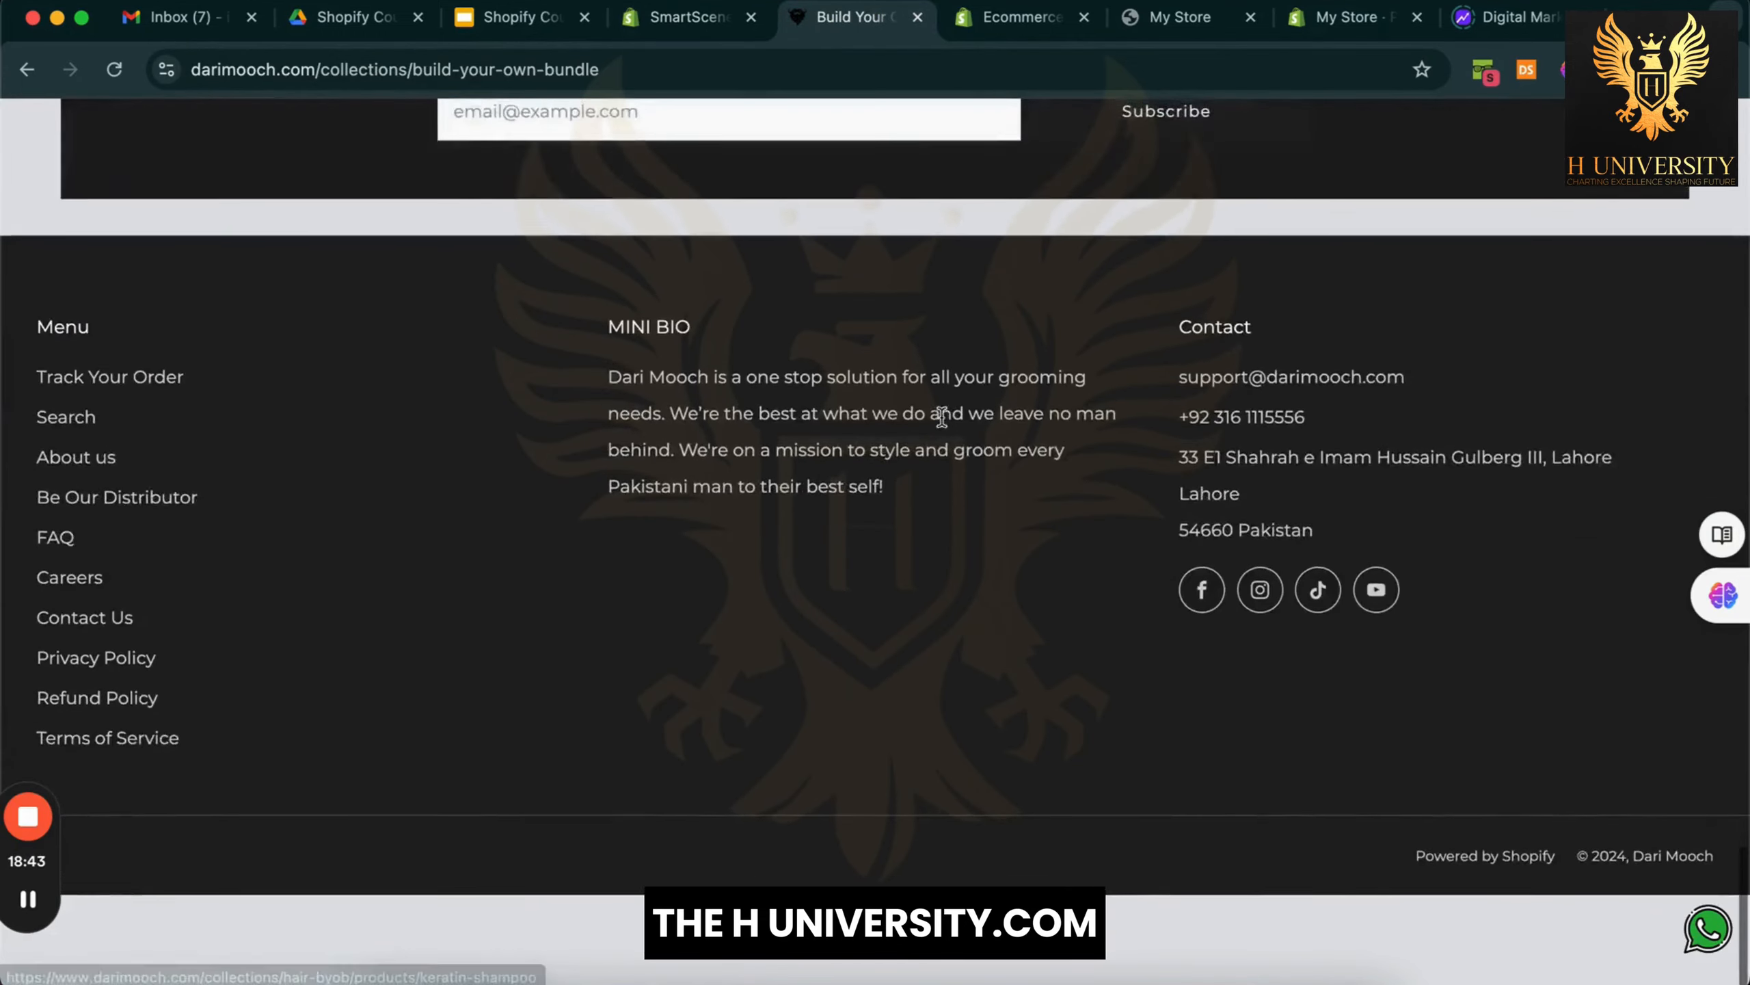
pyautogui.click(341, 497)
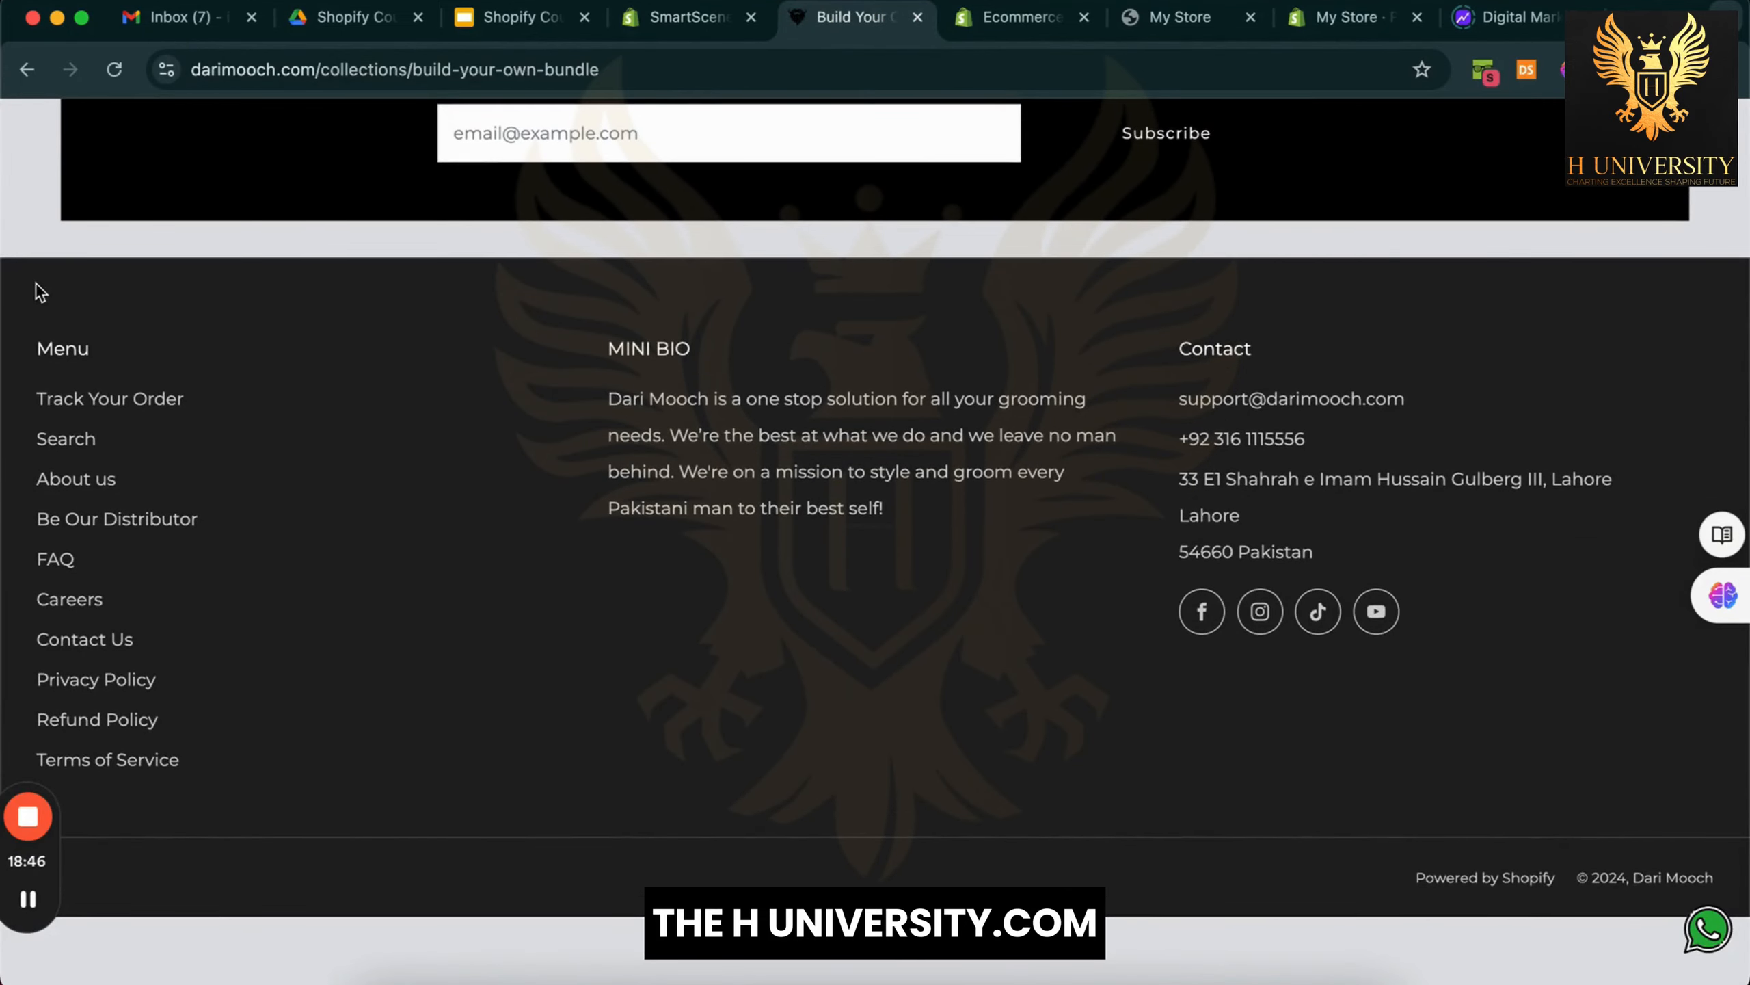
pyautogui.click(15, 273)
pyautogui.click(12, 270)
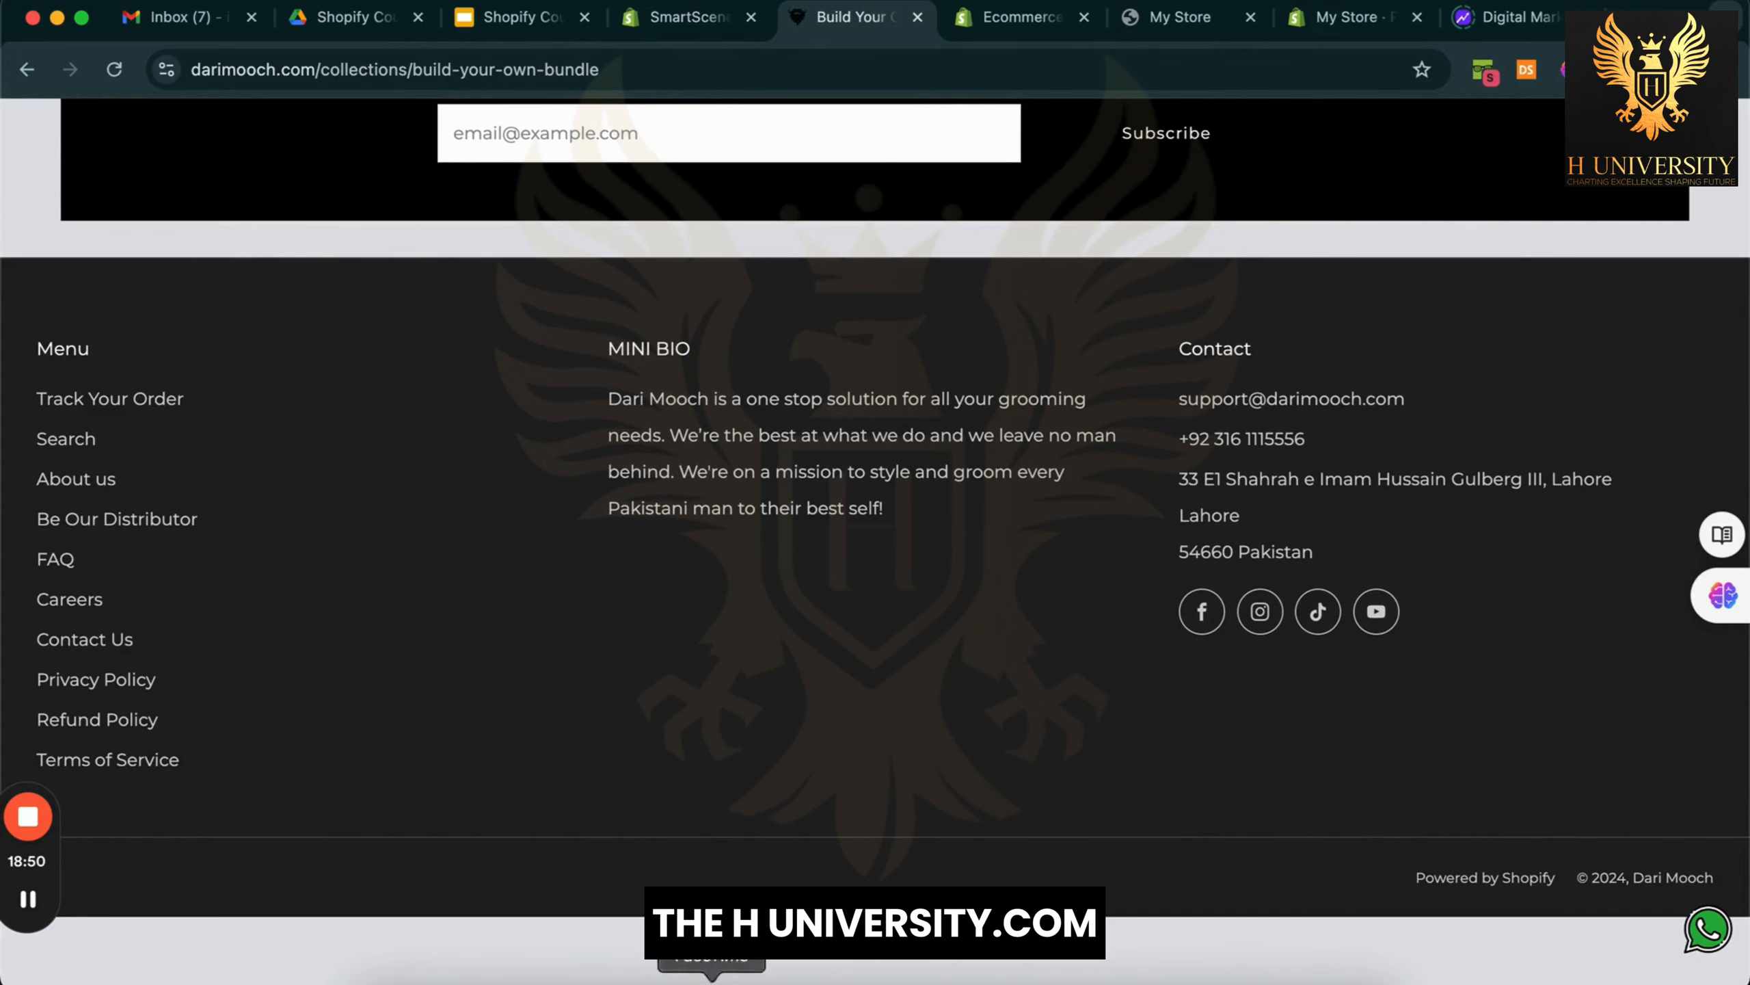
pyautogui.moveTo(731, 676); pyautogui.dragTo(530, 707)
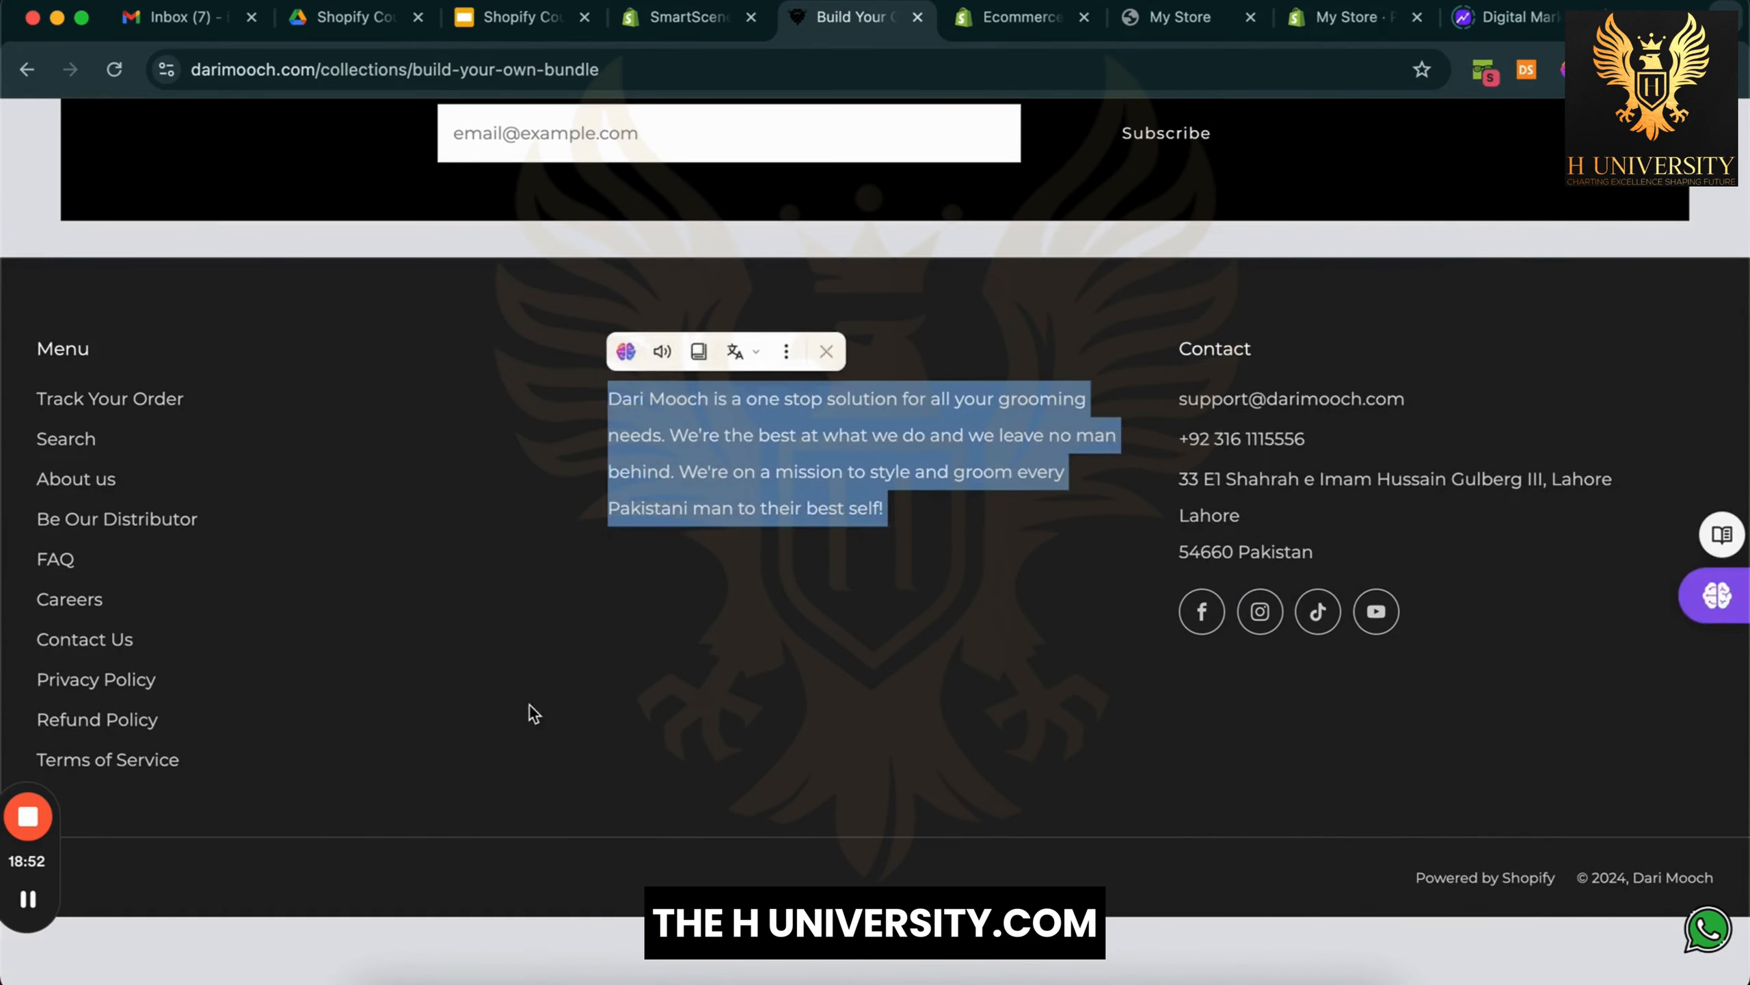
pyautogui.click(530, 706)
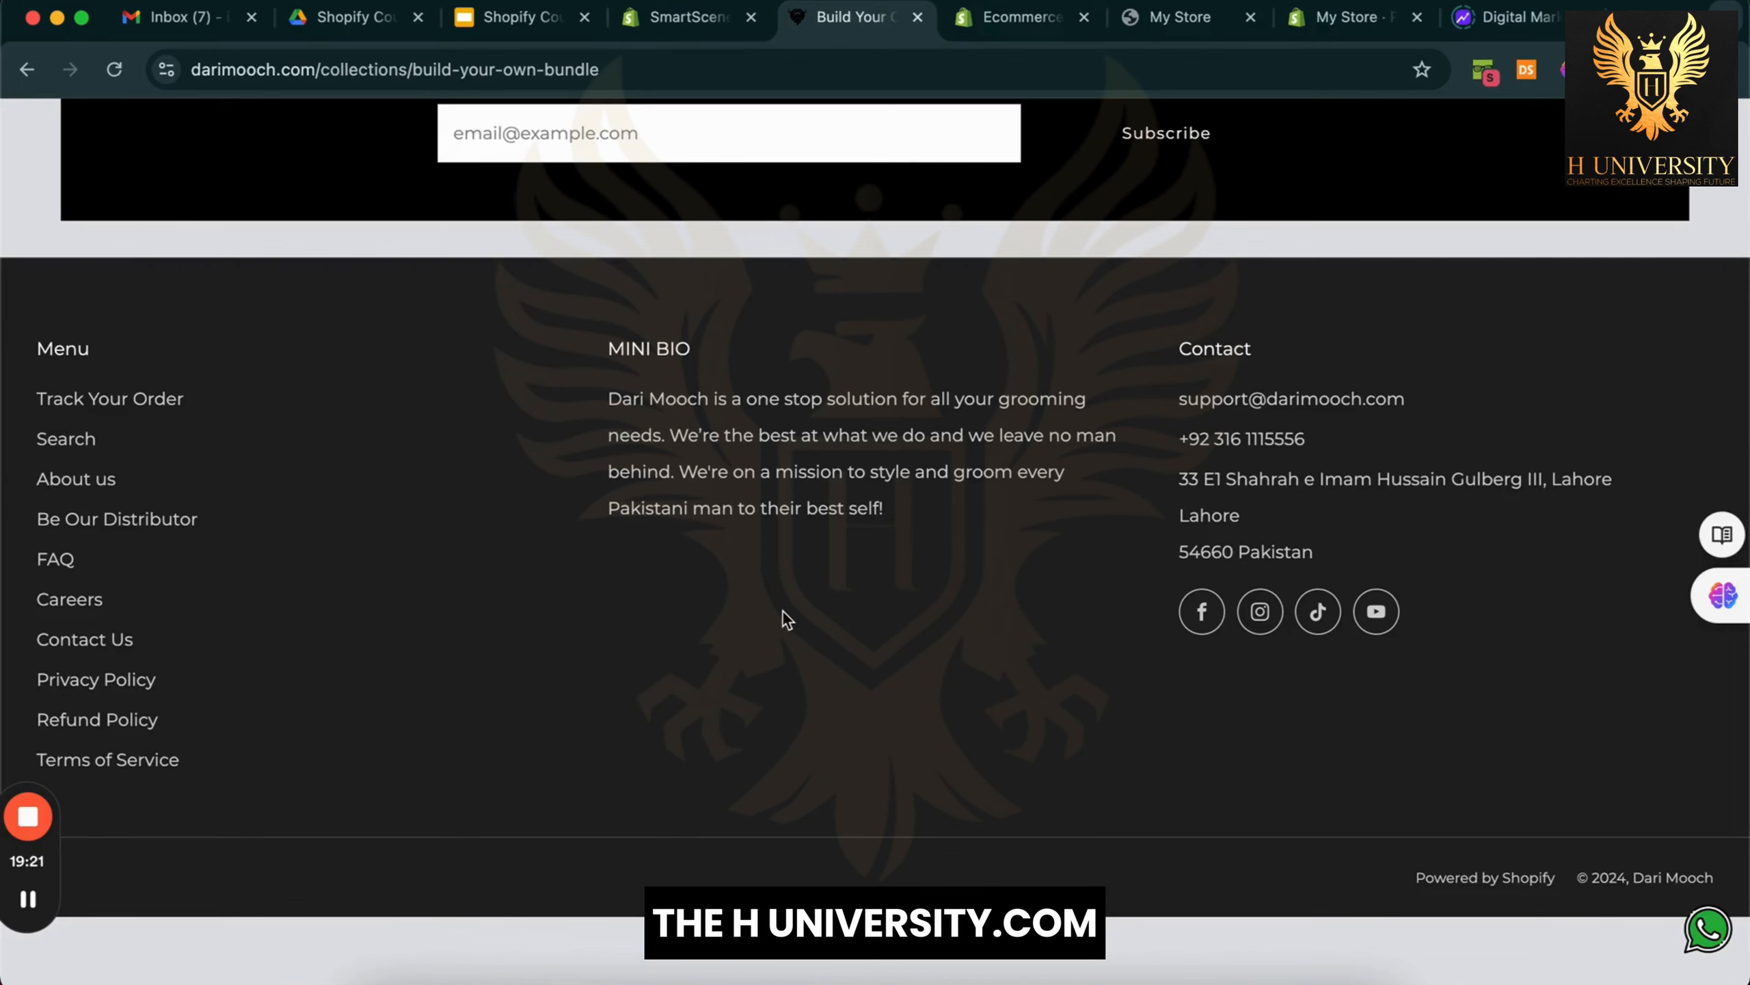
# Switch back to the SmartScene theme editor and review the home page's image-with-text banner and featured products
pyautogui.click(668, 31)
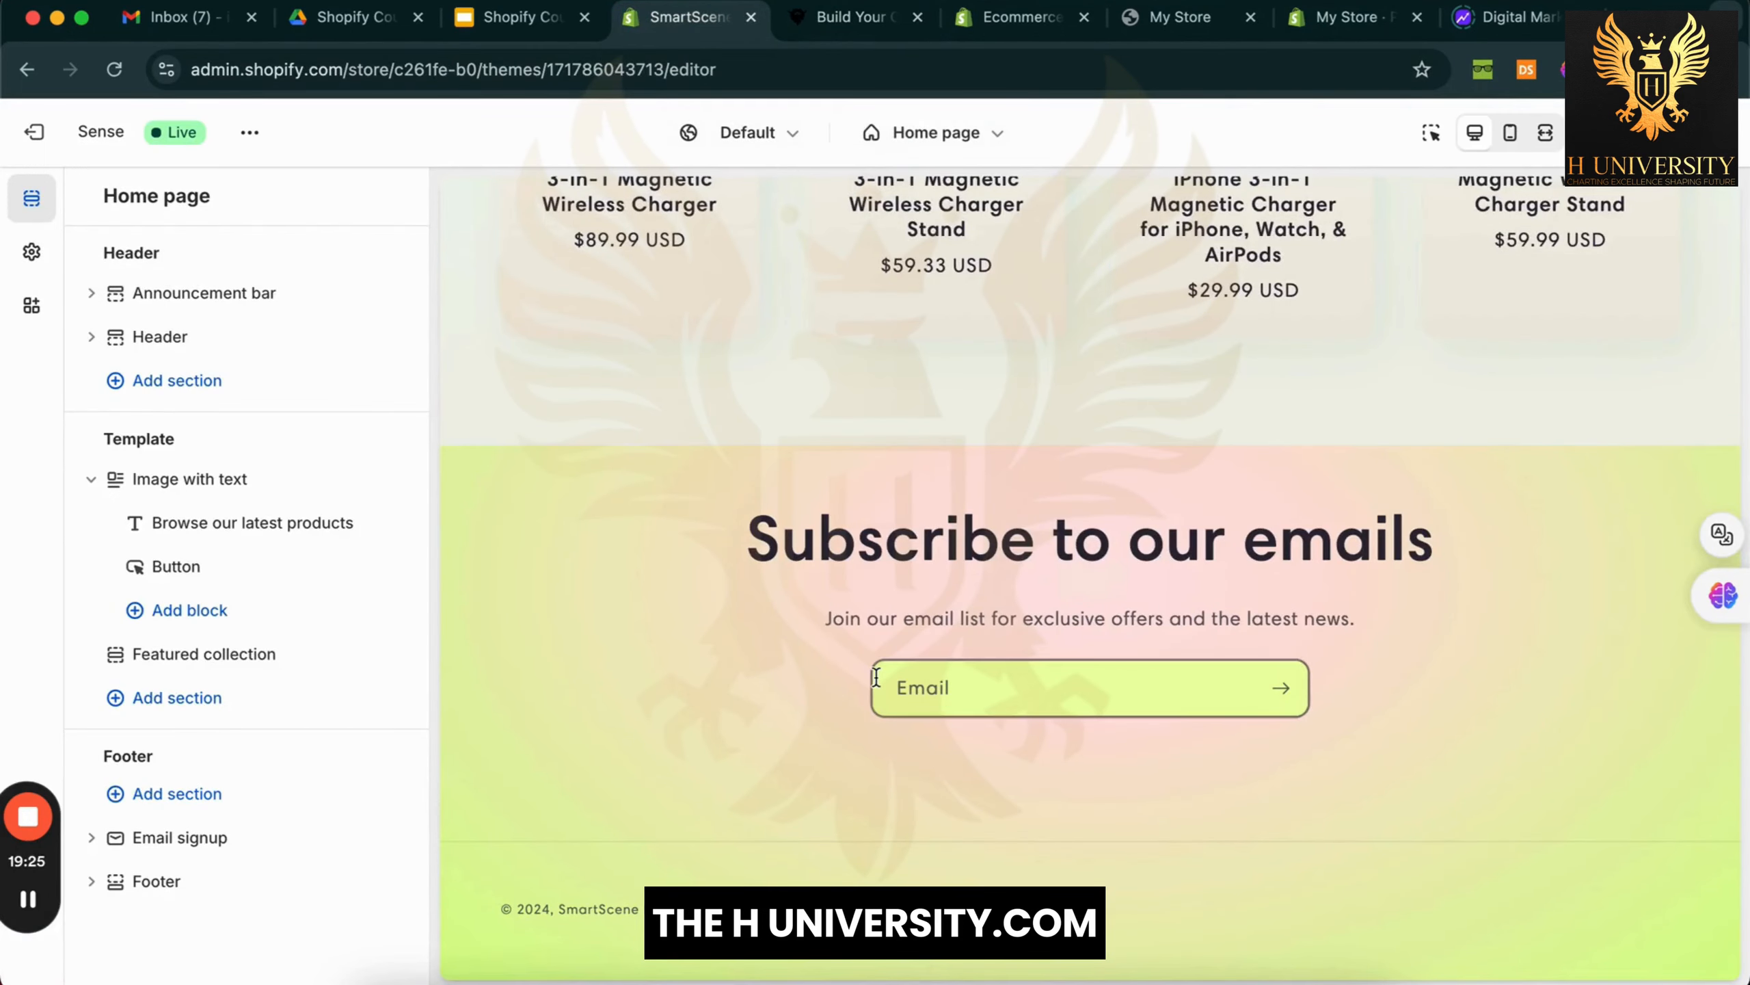
pyautogui.scroll(10, 711, 548)
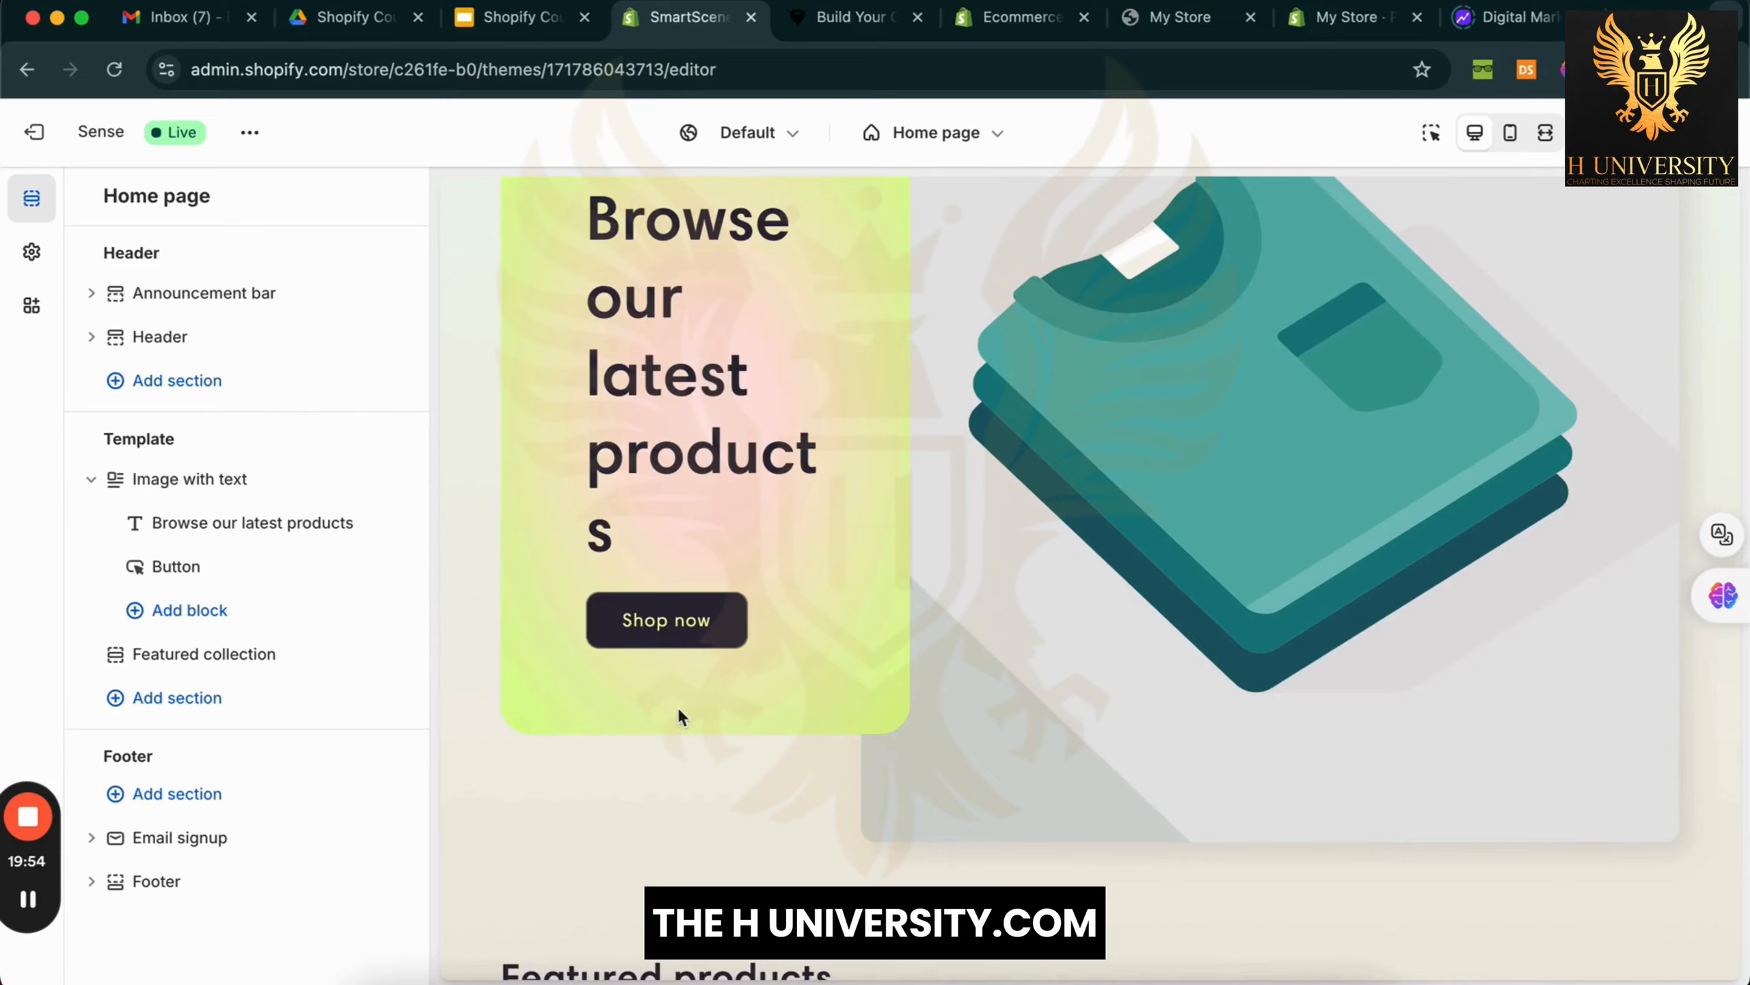
pyautogui.scroll(-8, 679, 706)
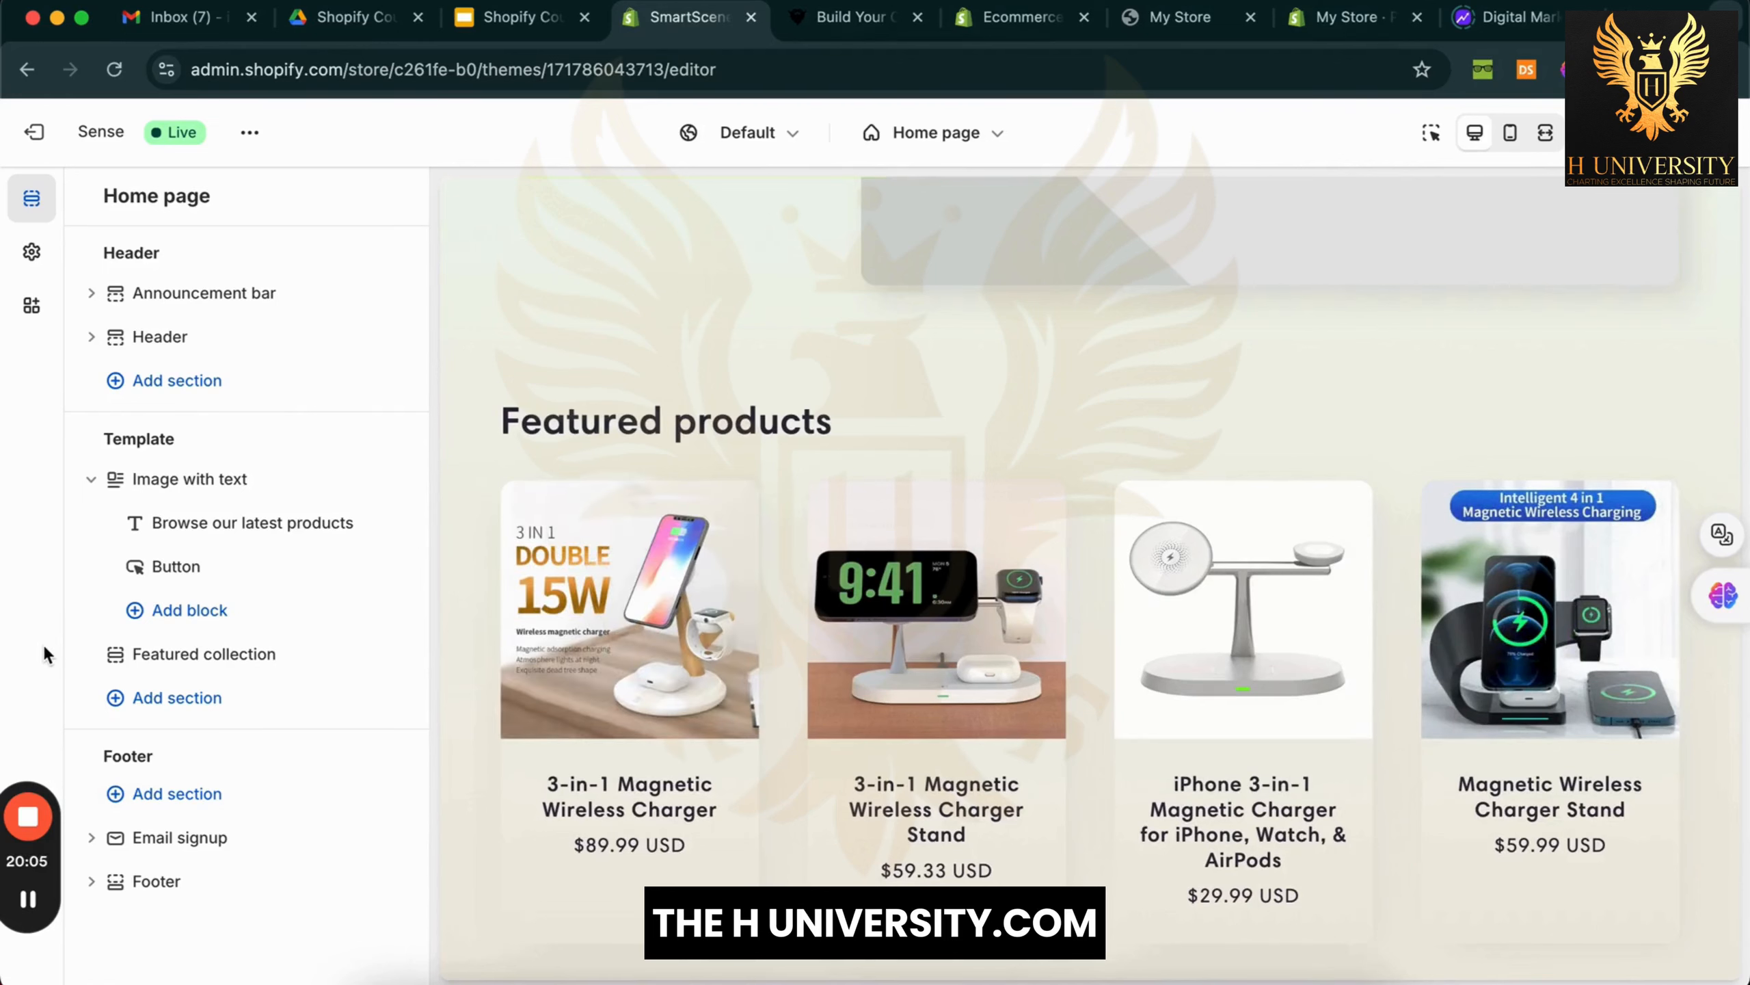
# Review the section types that can be added to the home page template, from Featured collection to Page
pyautogui.click(177, 696)
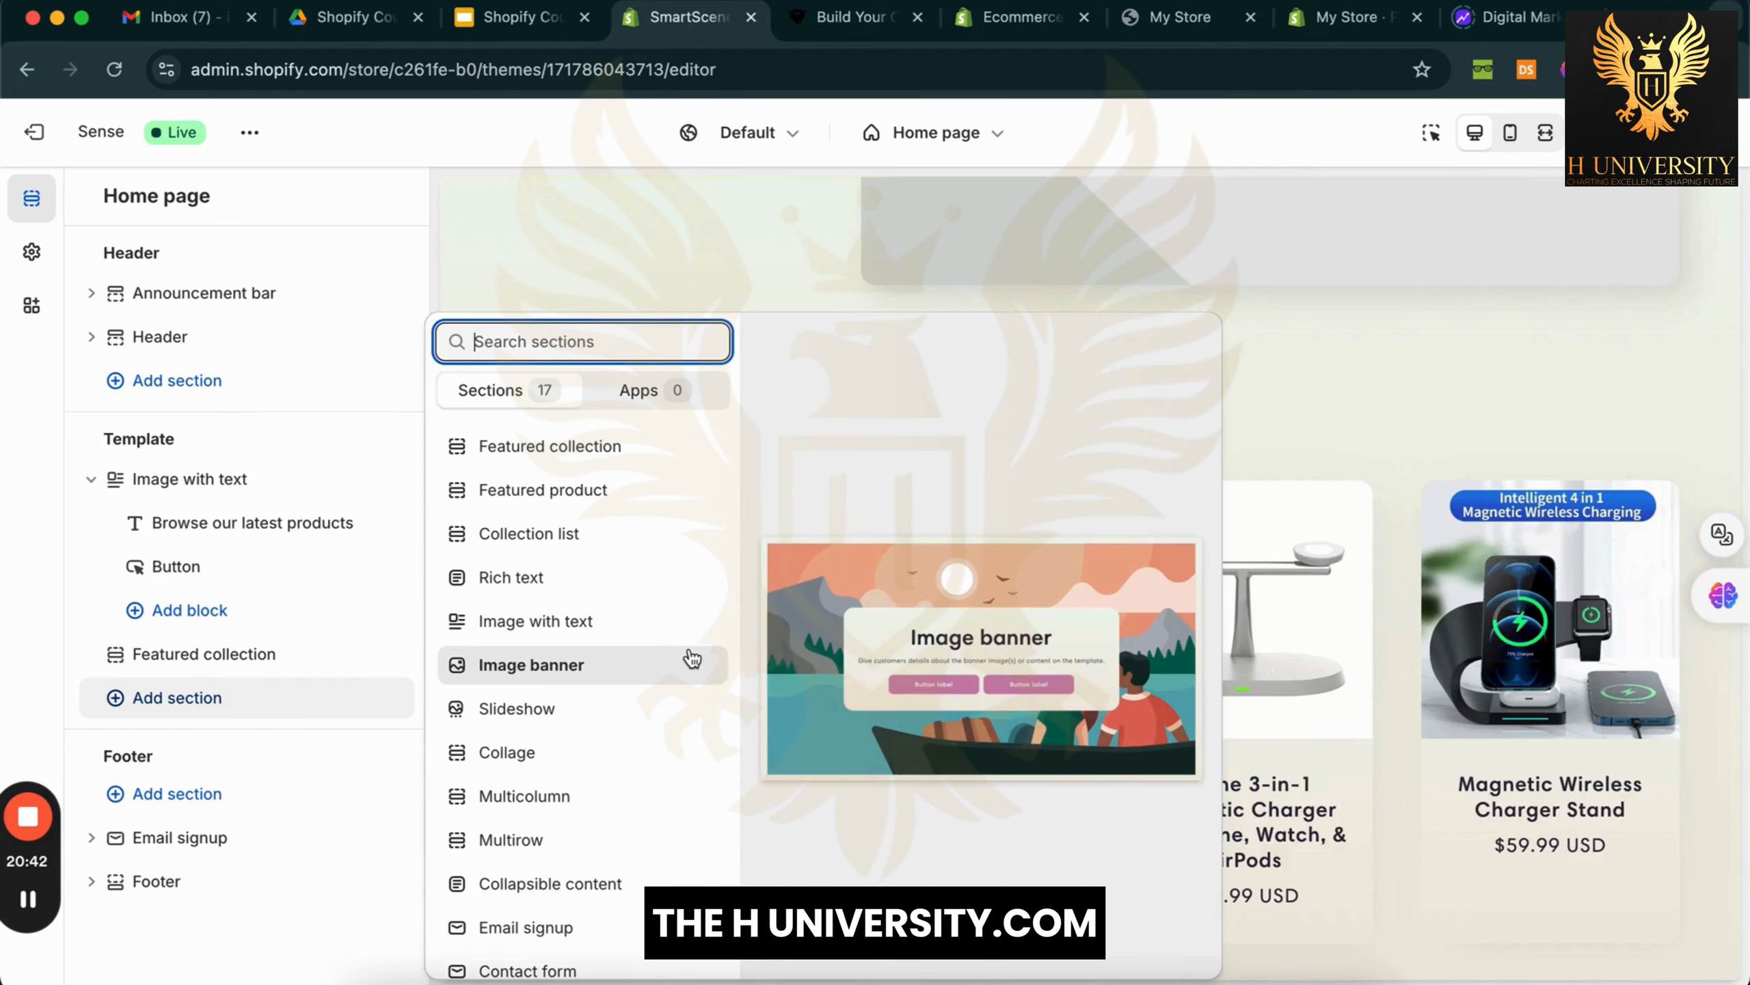
pyautogui.scroll(-3, 660, 719)
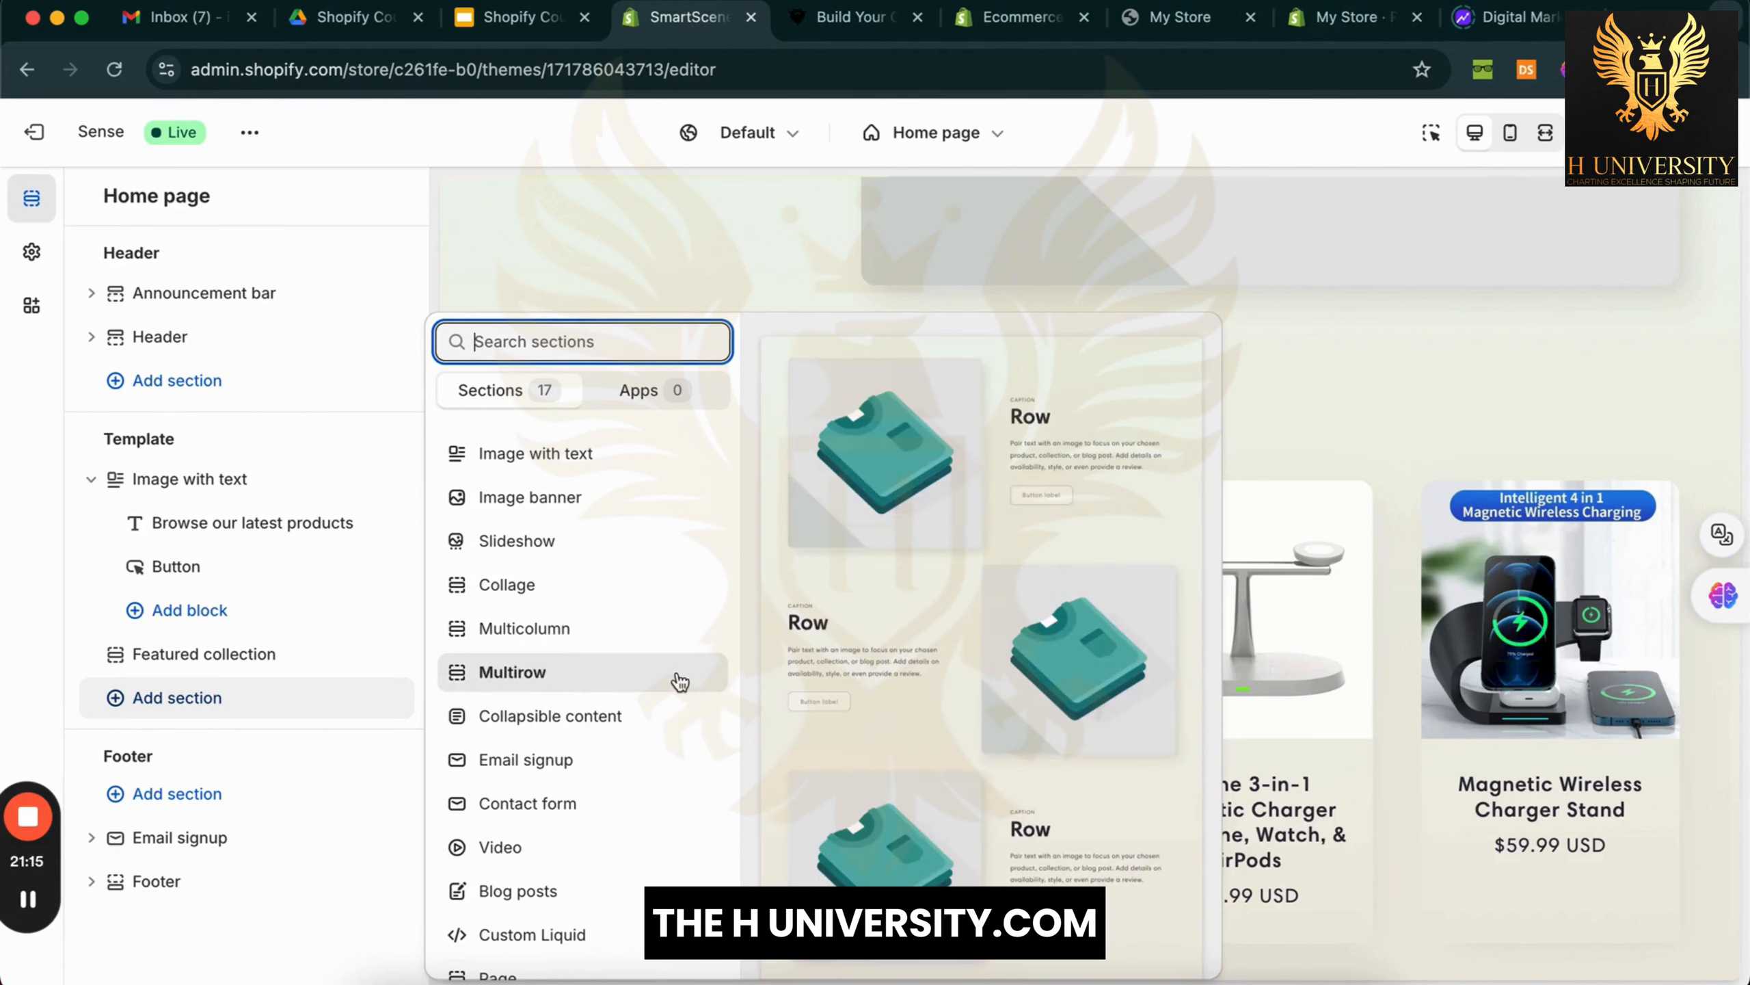
pyautogui.scroll(-1, 680, 681)
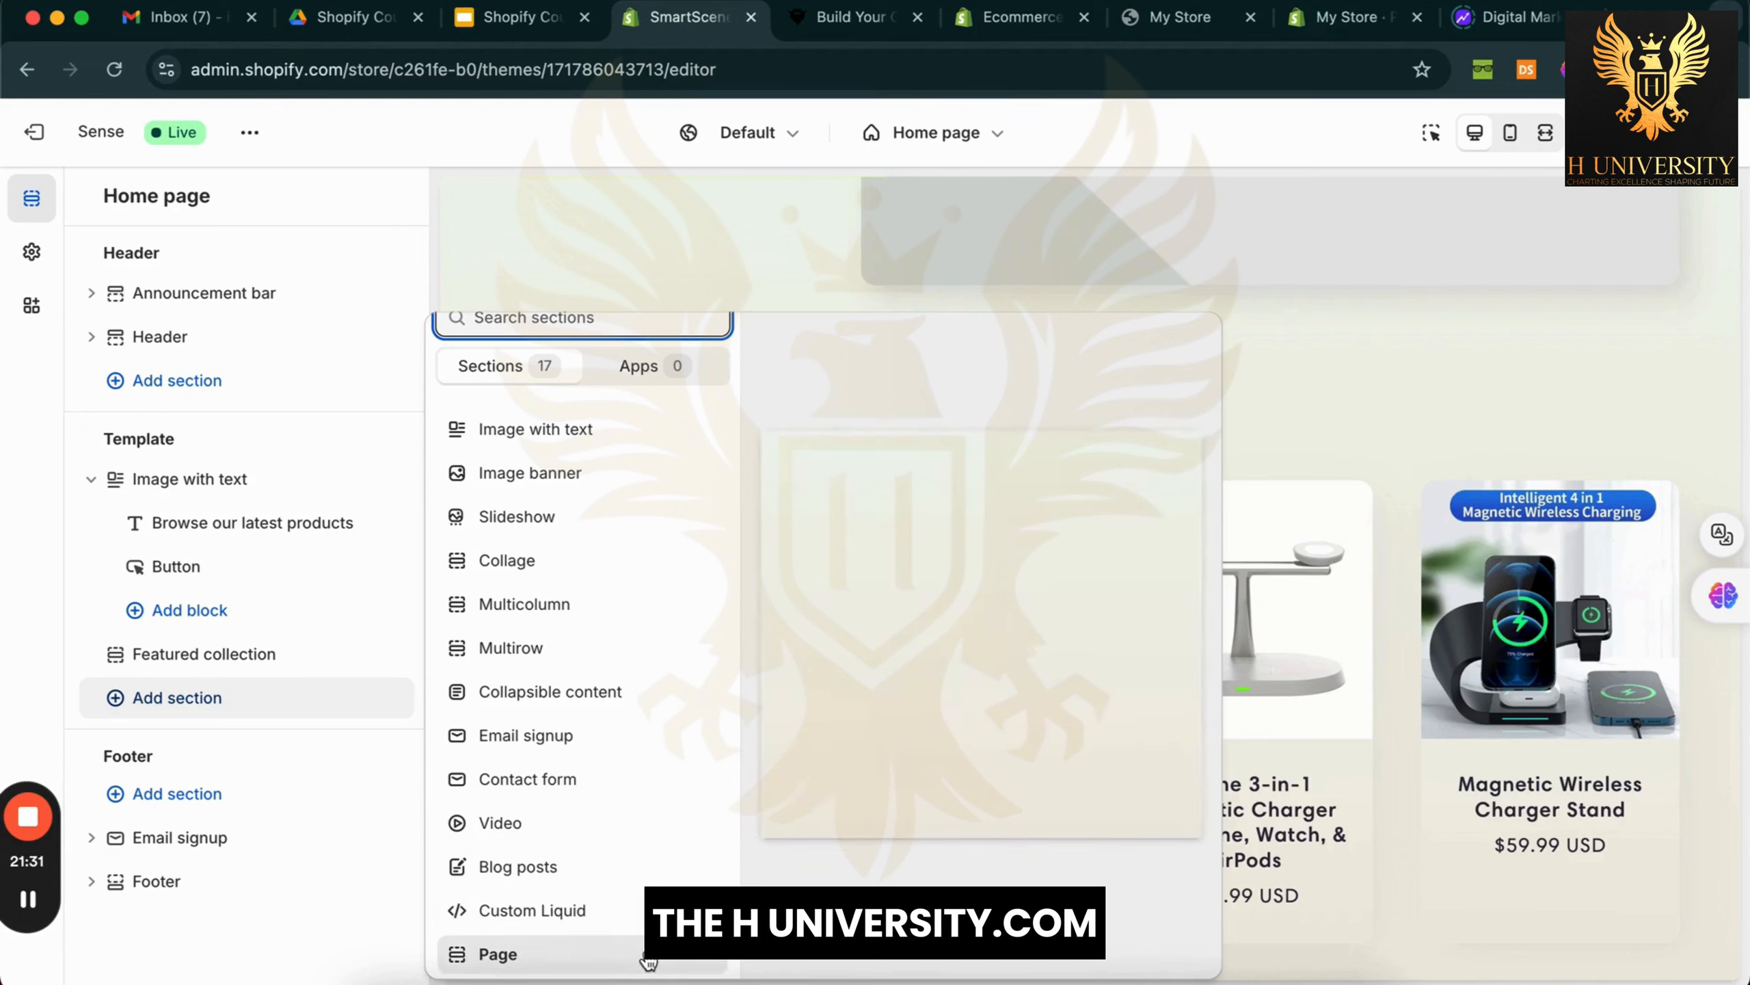
pyautogui.scroll(3, 674, 660)
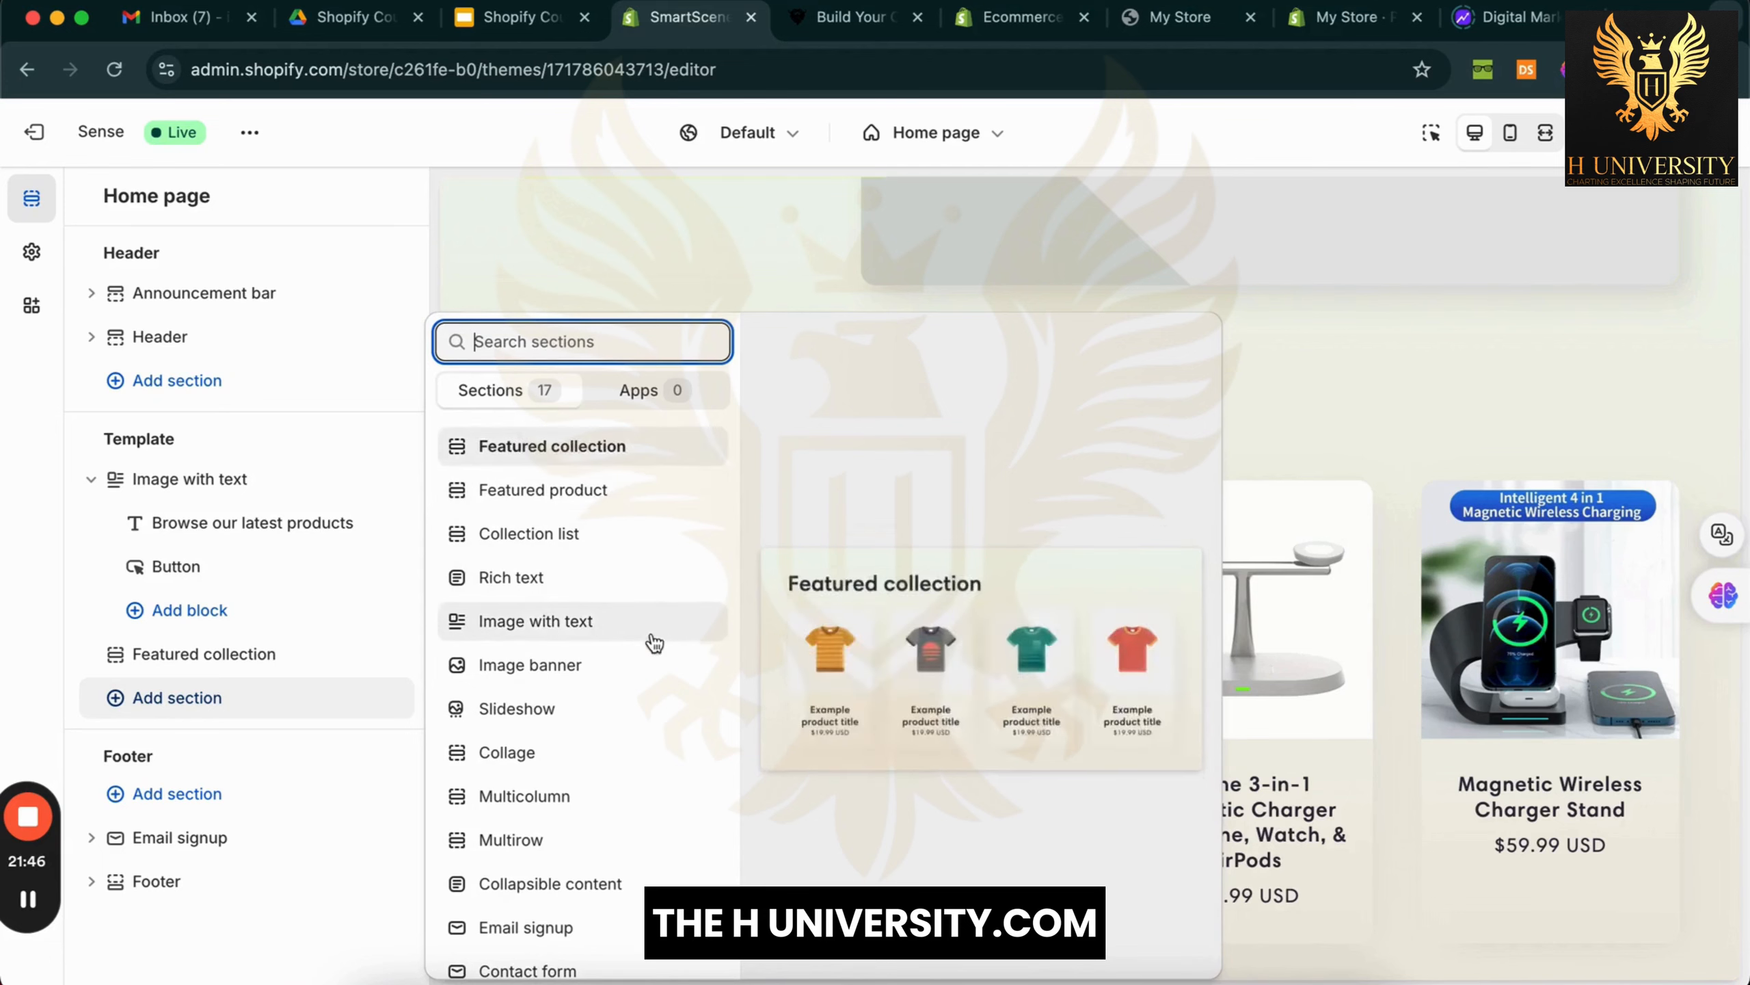
pyautogui.click(27, 617)
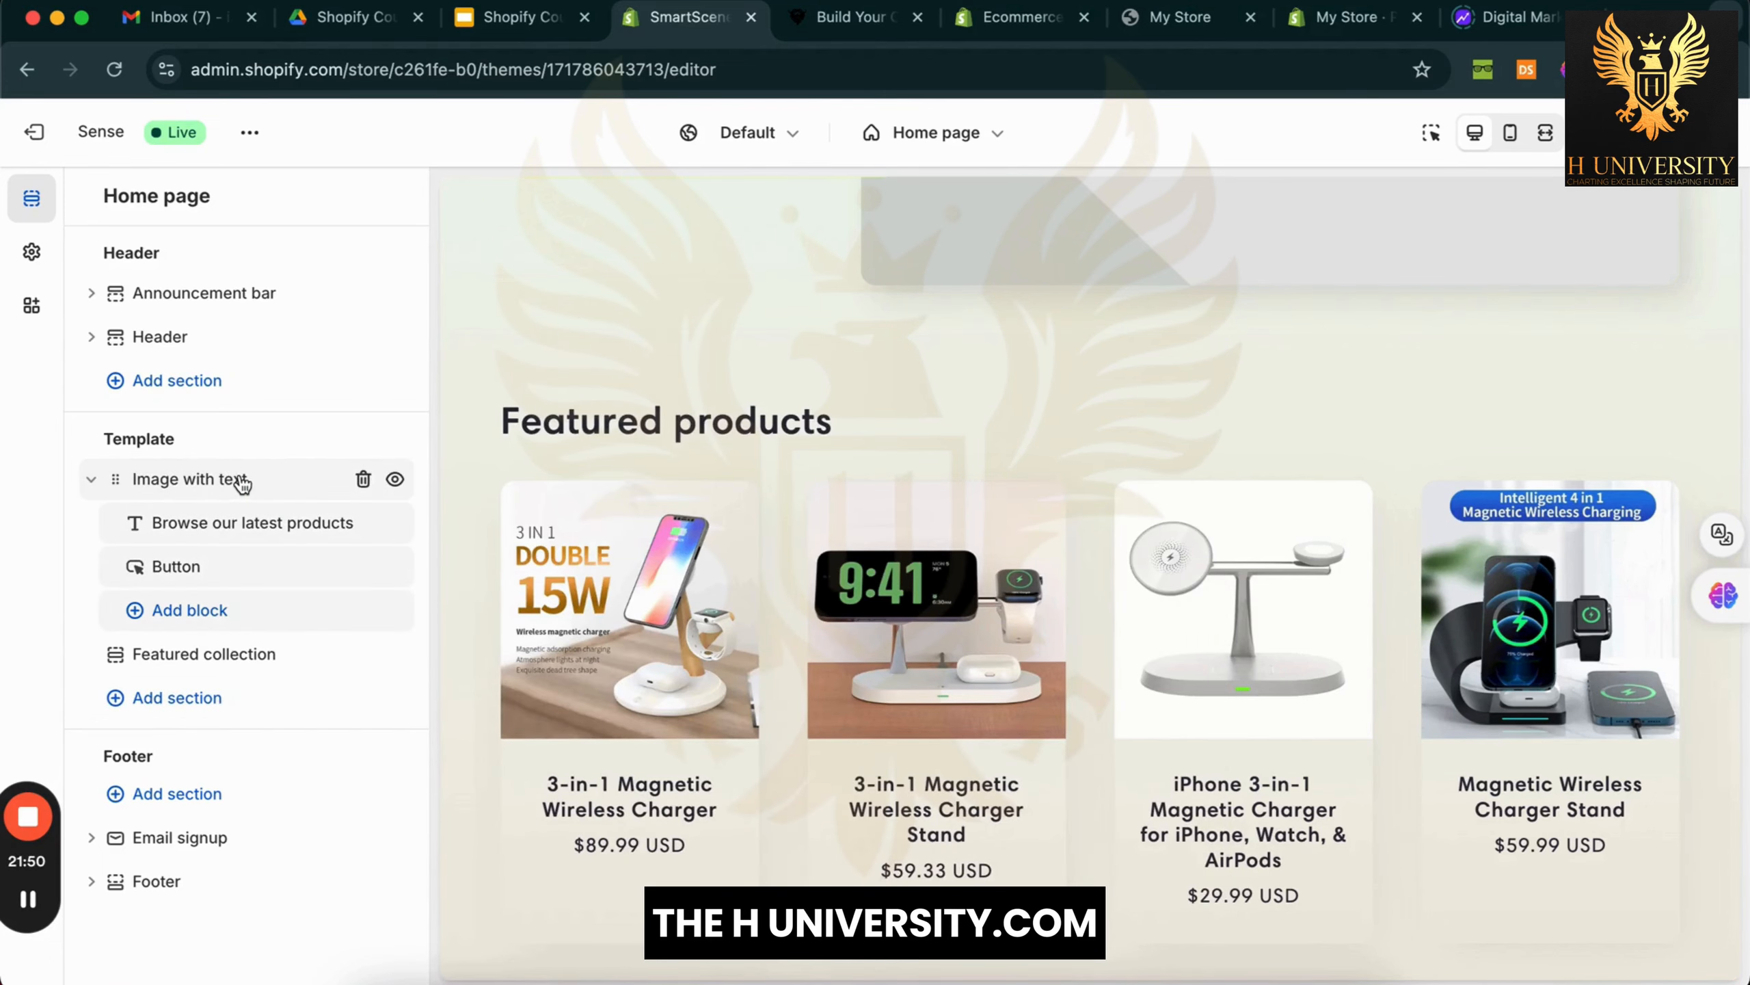
# Open the Image with text section's settings and search the free images for "tech"
pyautogui.click(242, 480)
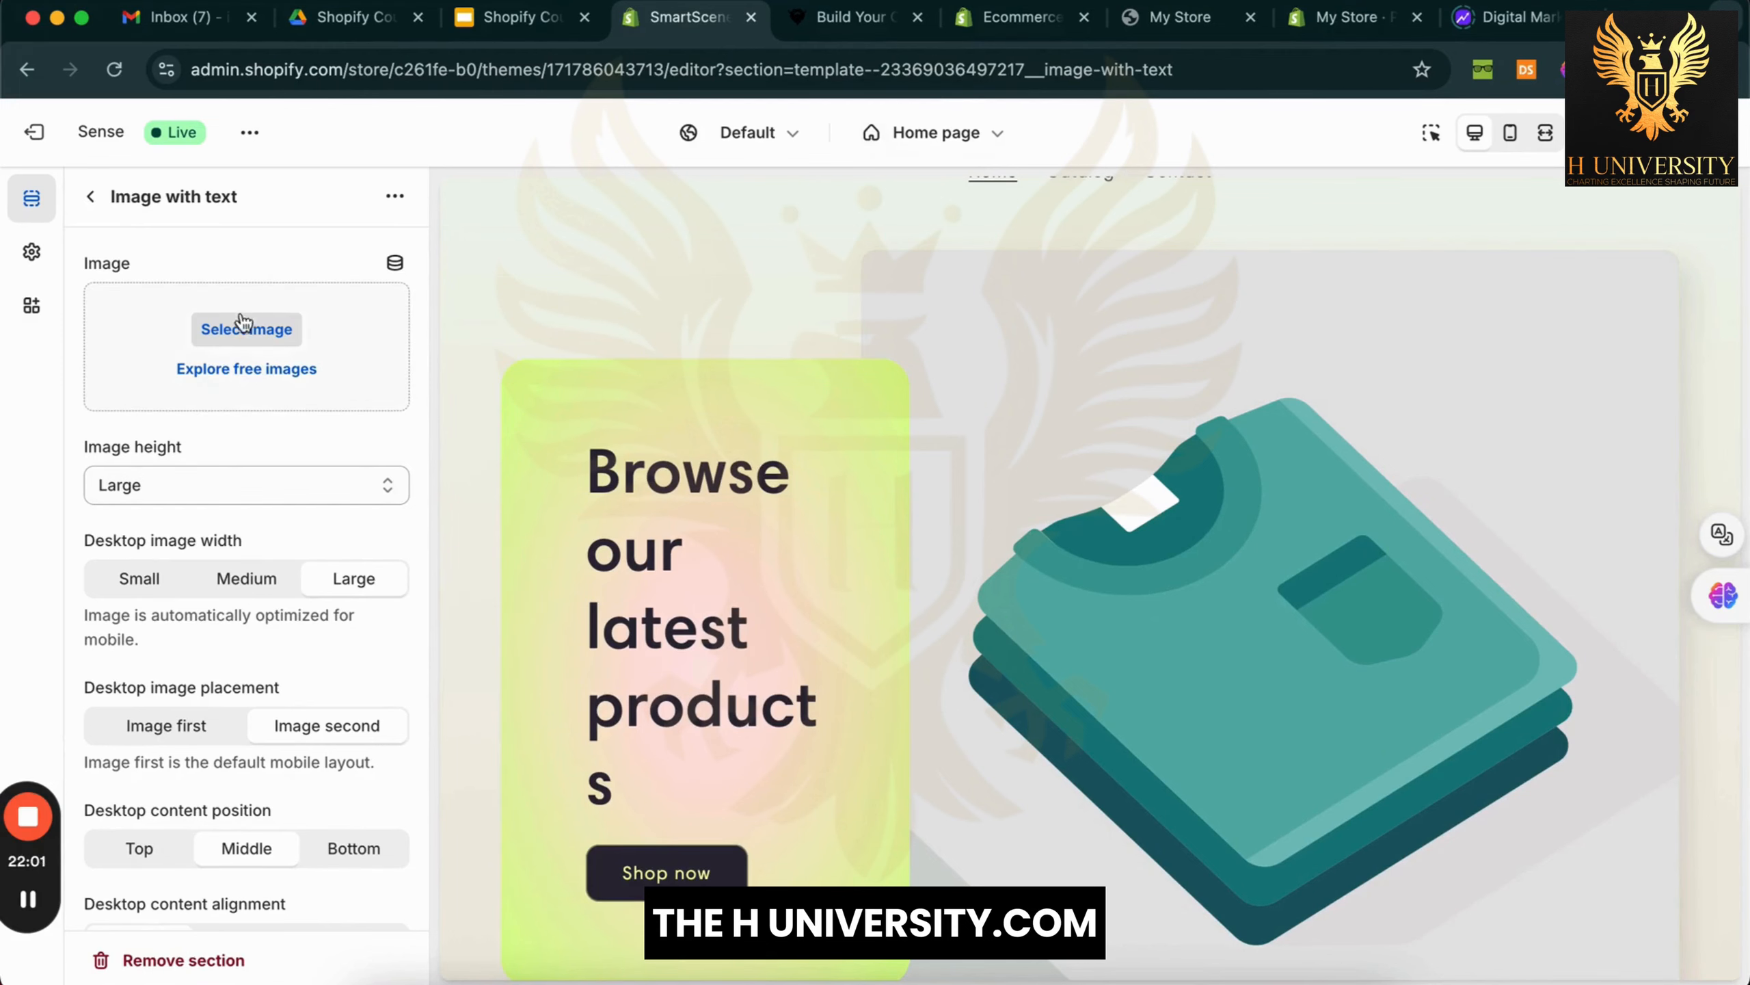
pyautogui.click(265, 331)
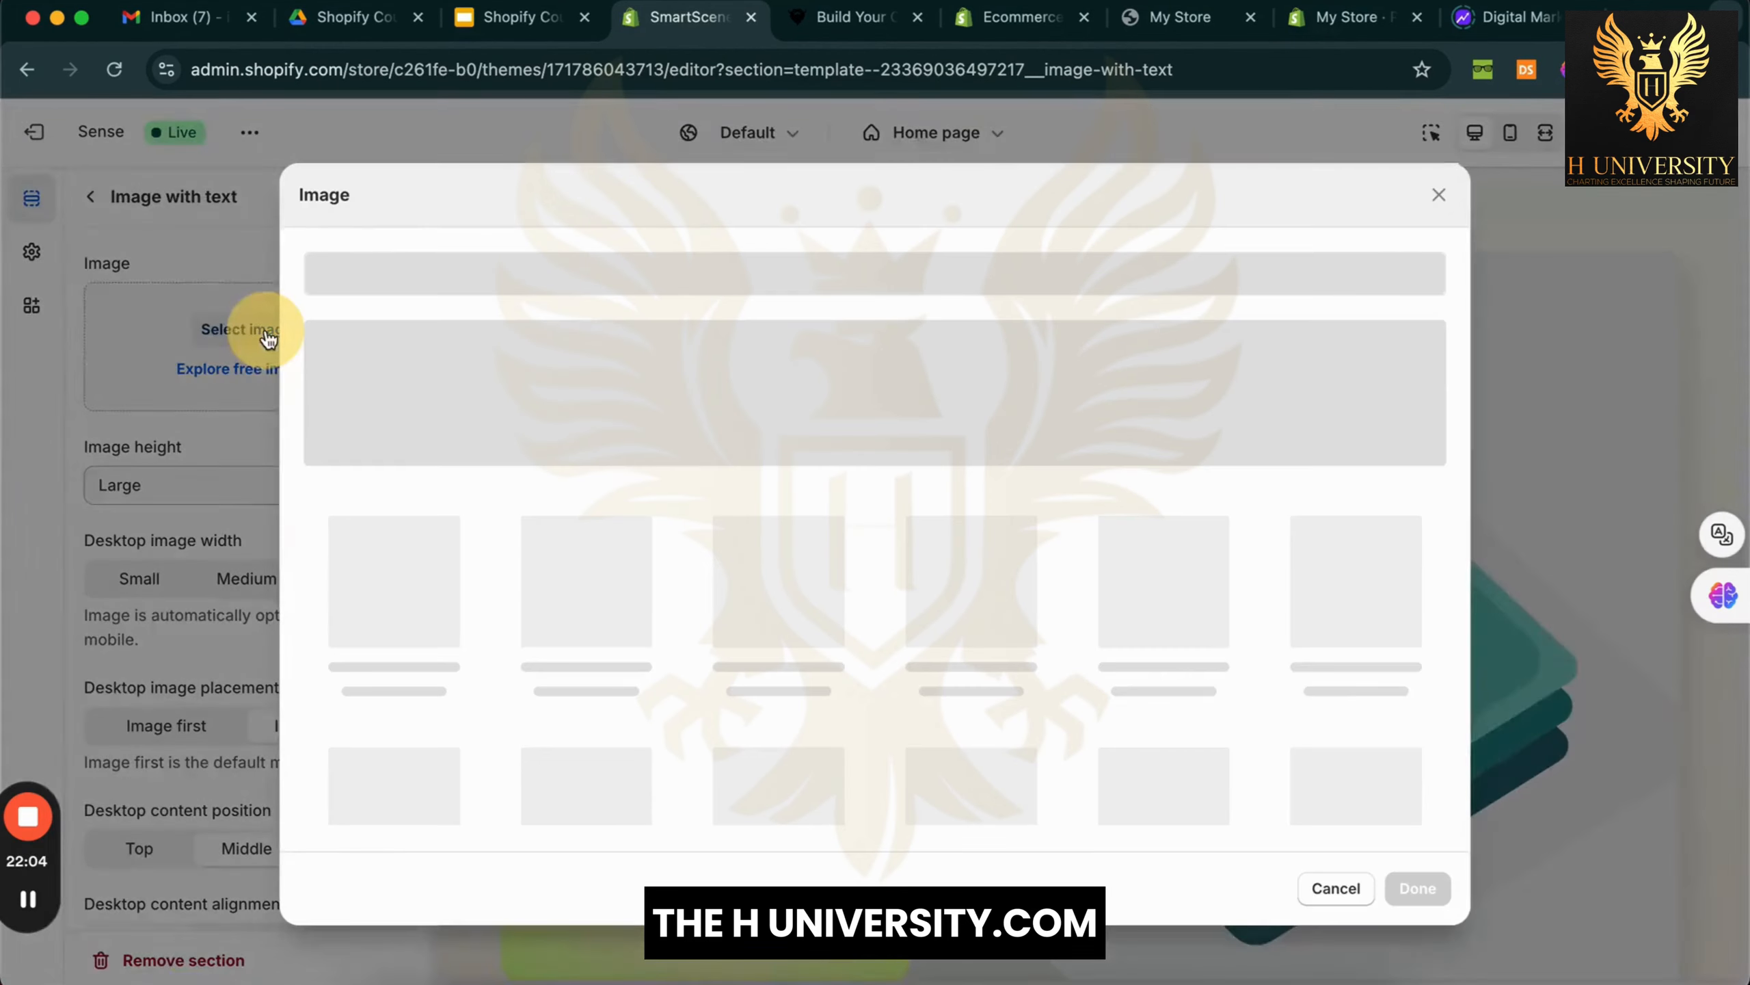
pyautogui.click(1336, 884)
pyautogui.click(228, 368)
pyautogui.click(320, 255)
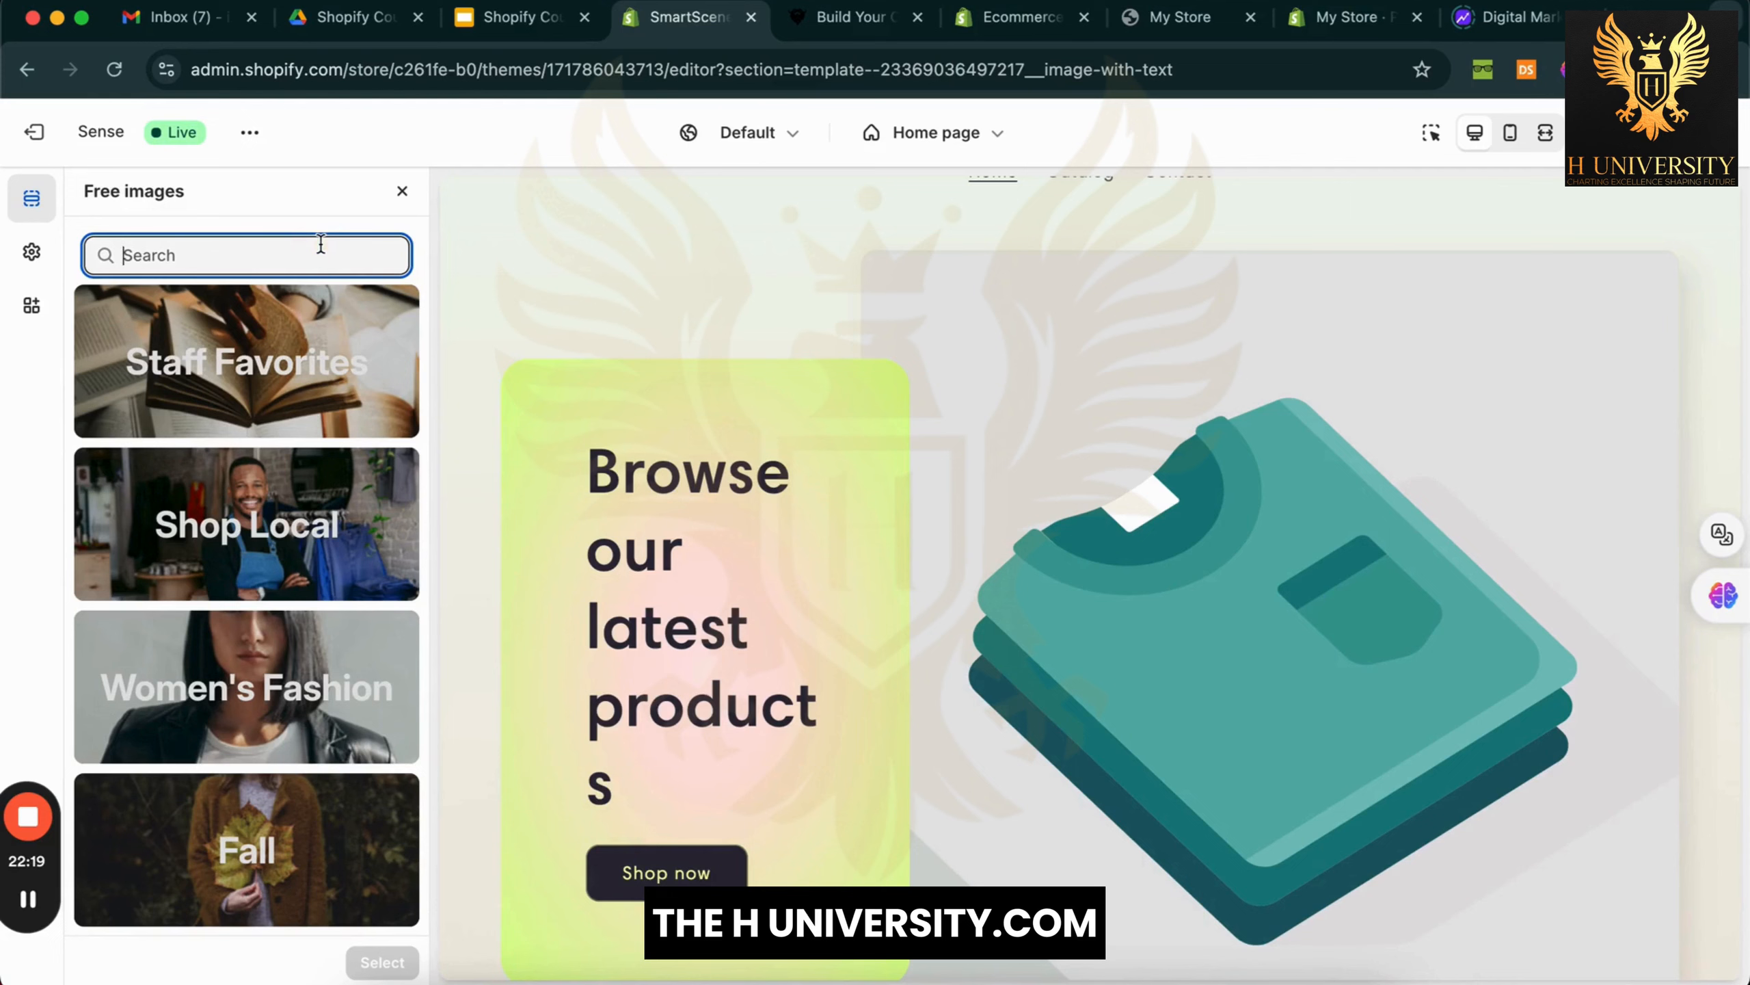
pyautogui.write('tech')
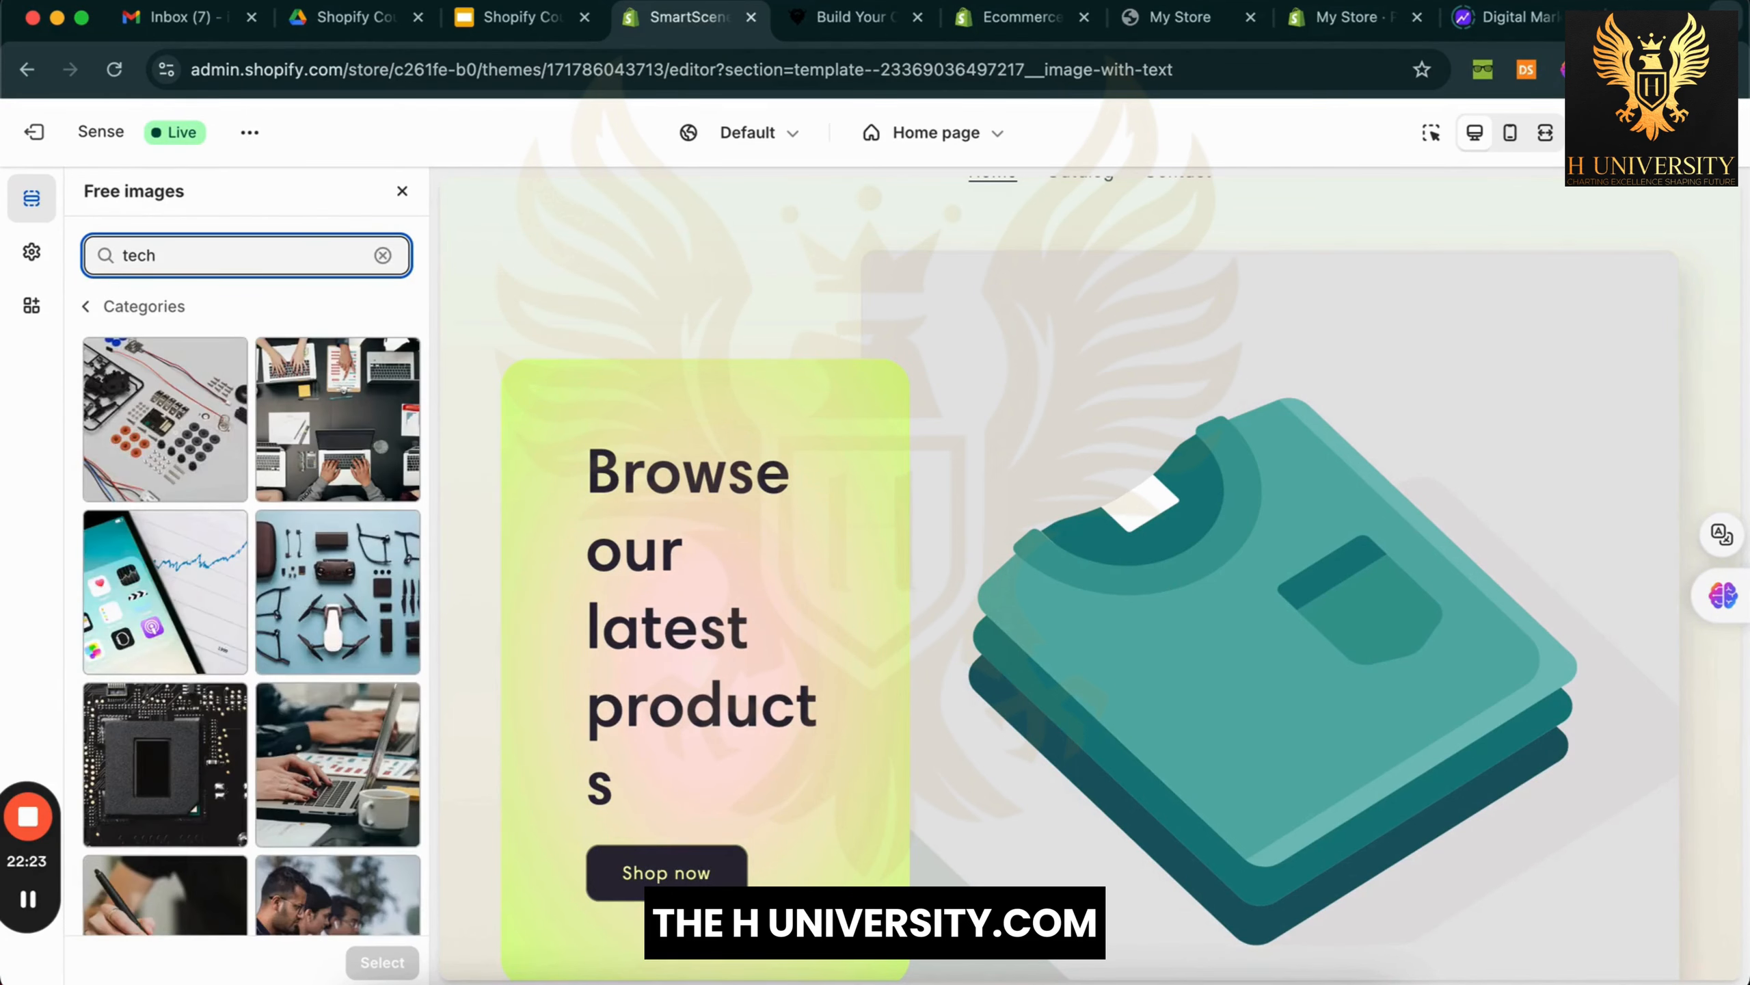
# Look through the free tech images for a suitable banner picture and clear the search
pyautogui.scroll(-10, 245, 642)
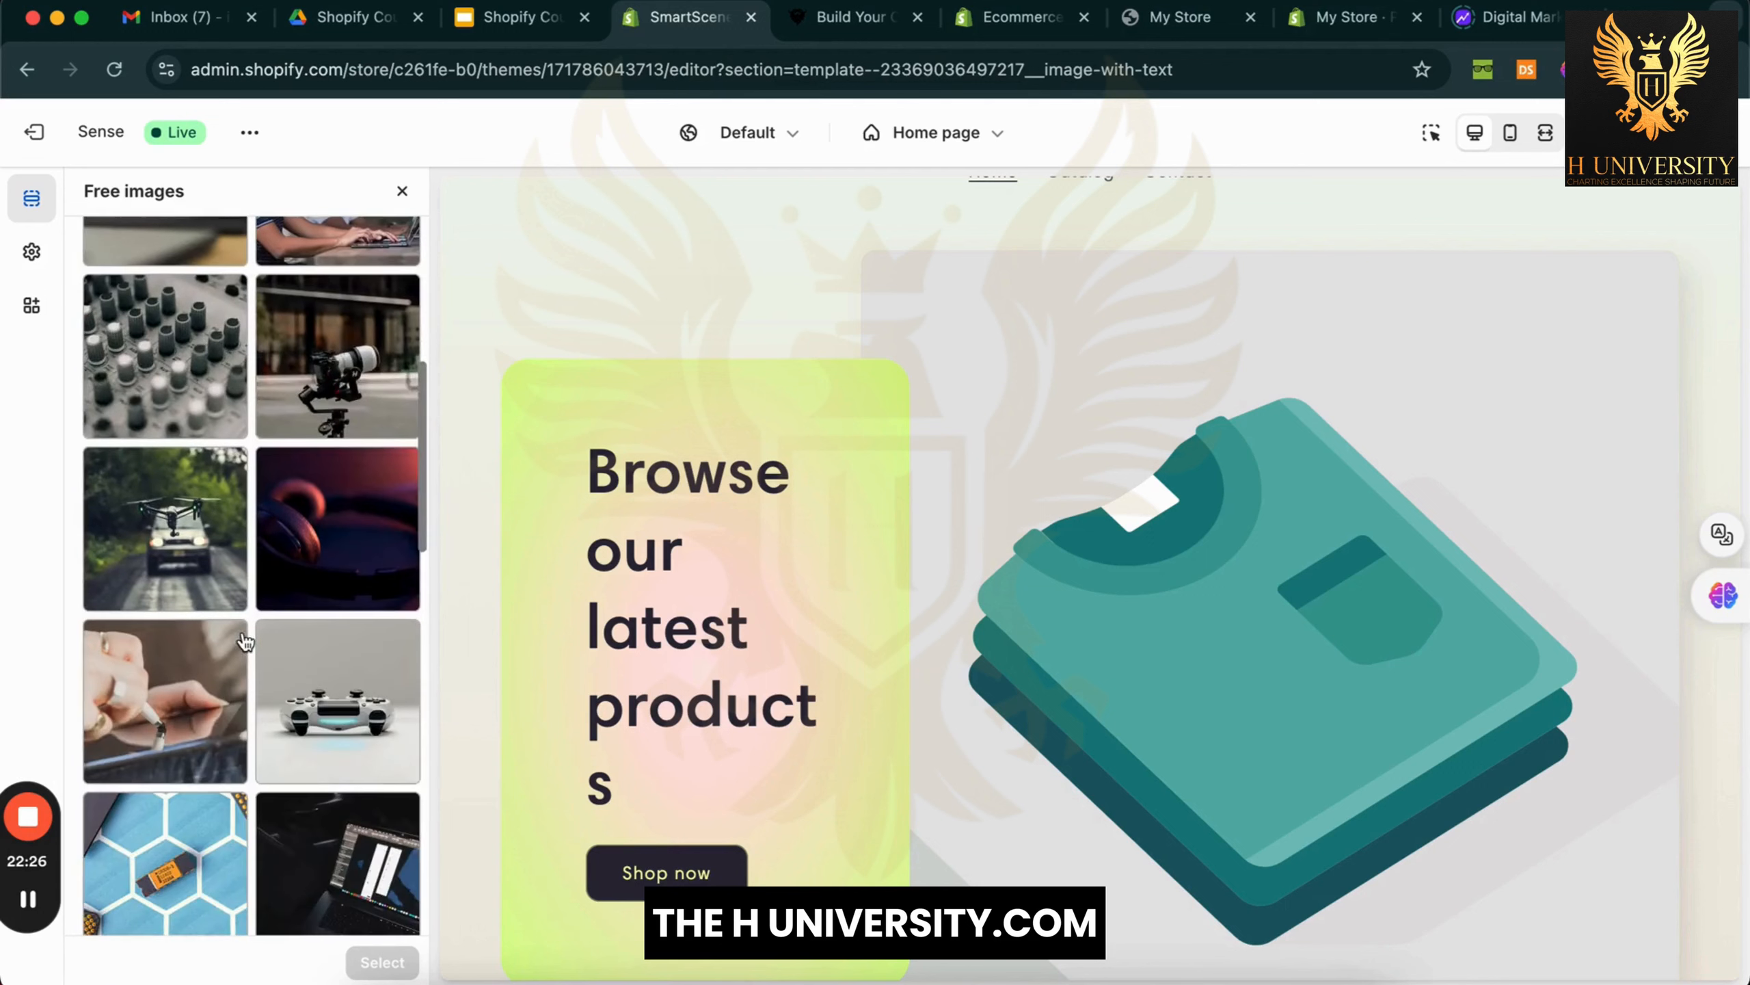
pyautogui.scroll(-3, 255, 660)
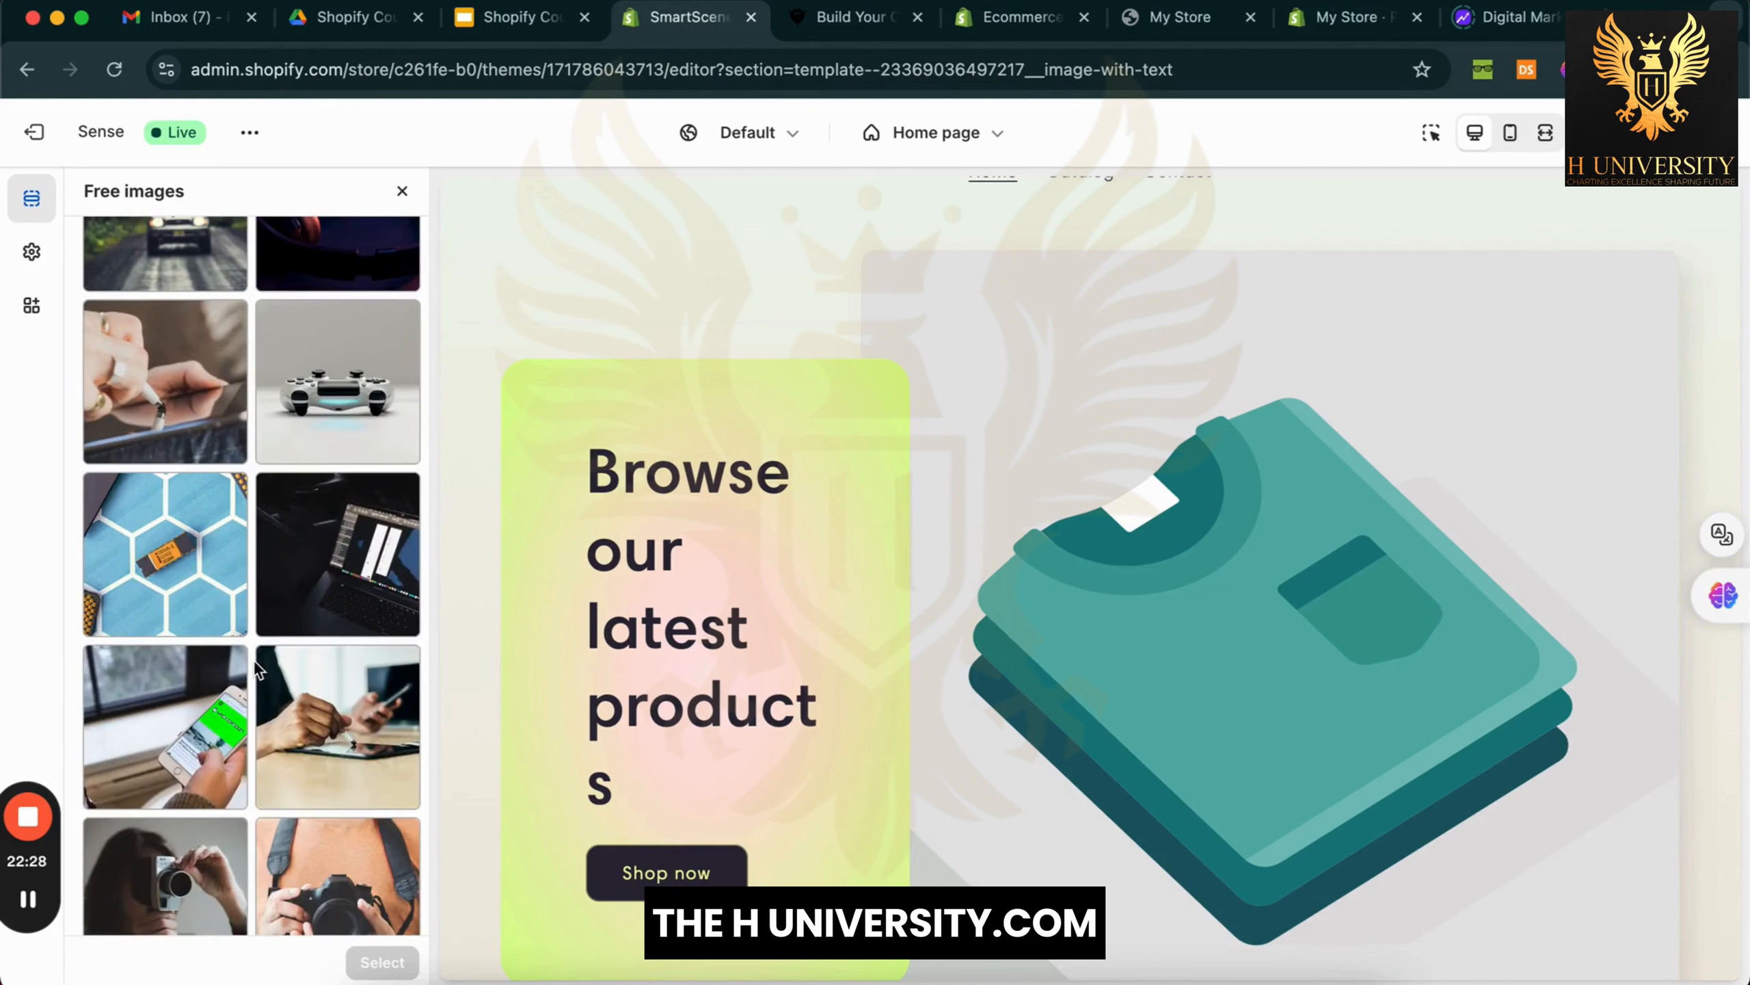
pyautogui.scroll(-3, 254, 659)
pyautogui.scroll(-10, 254, 659)
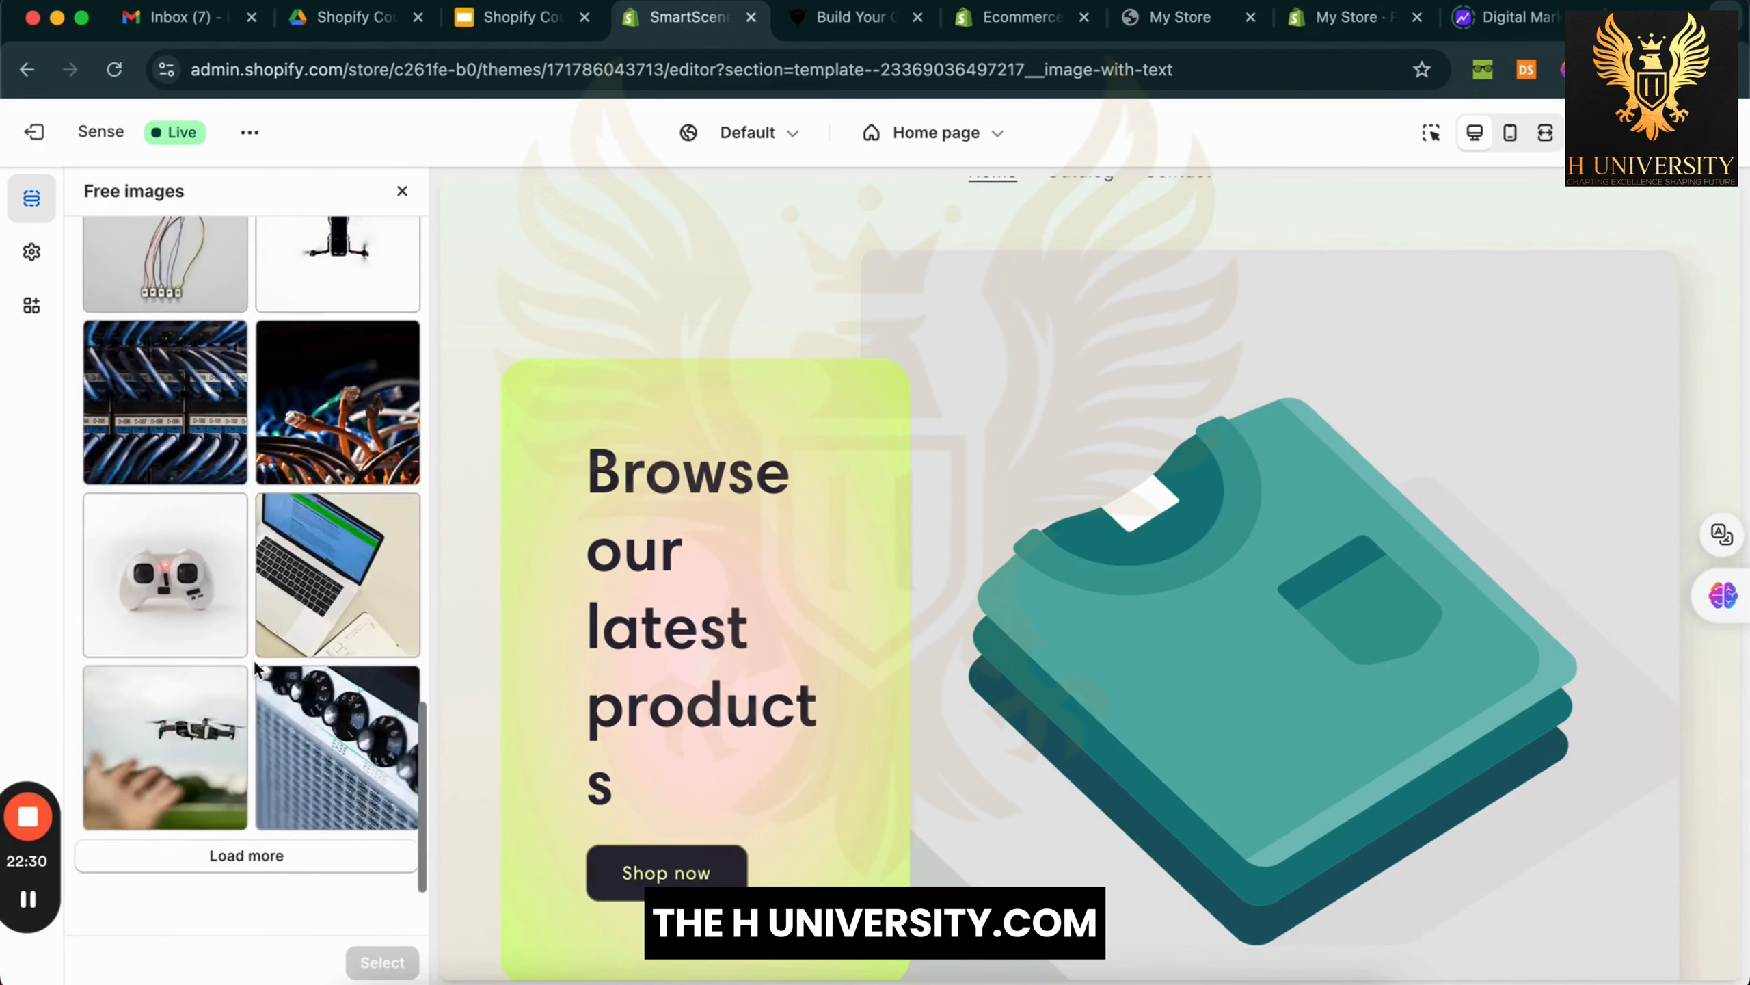
pyautogui.scroll(20, 255, 659)
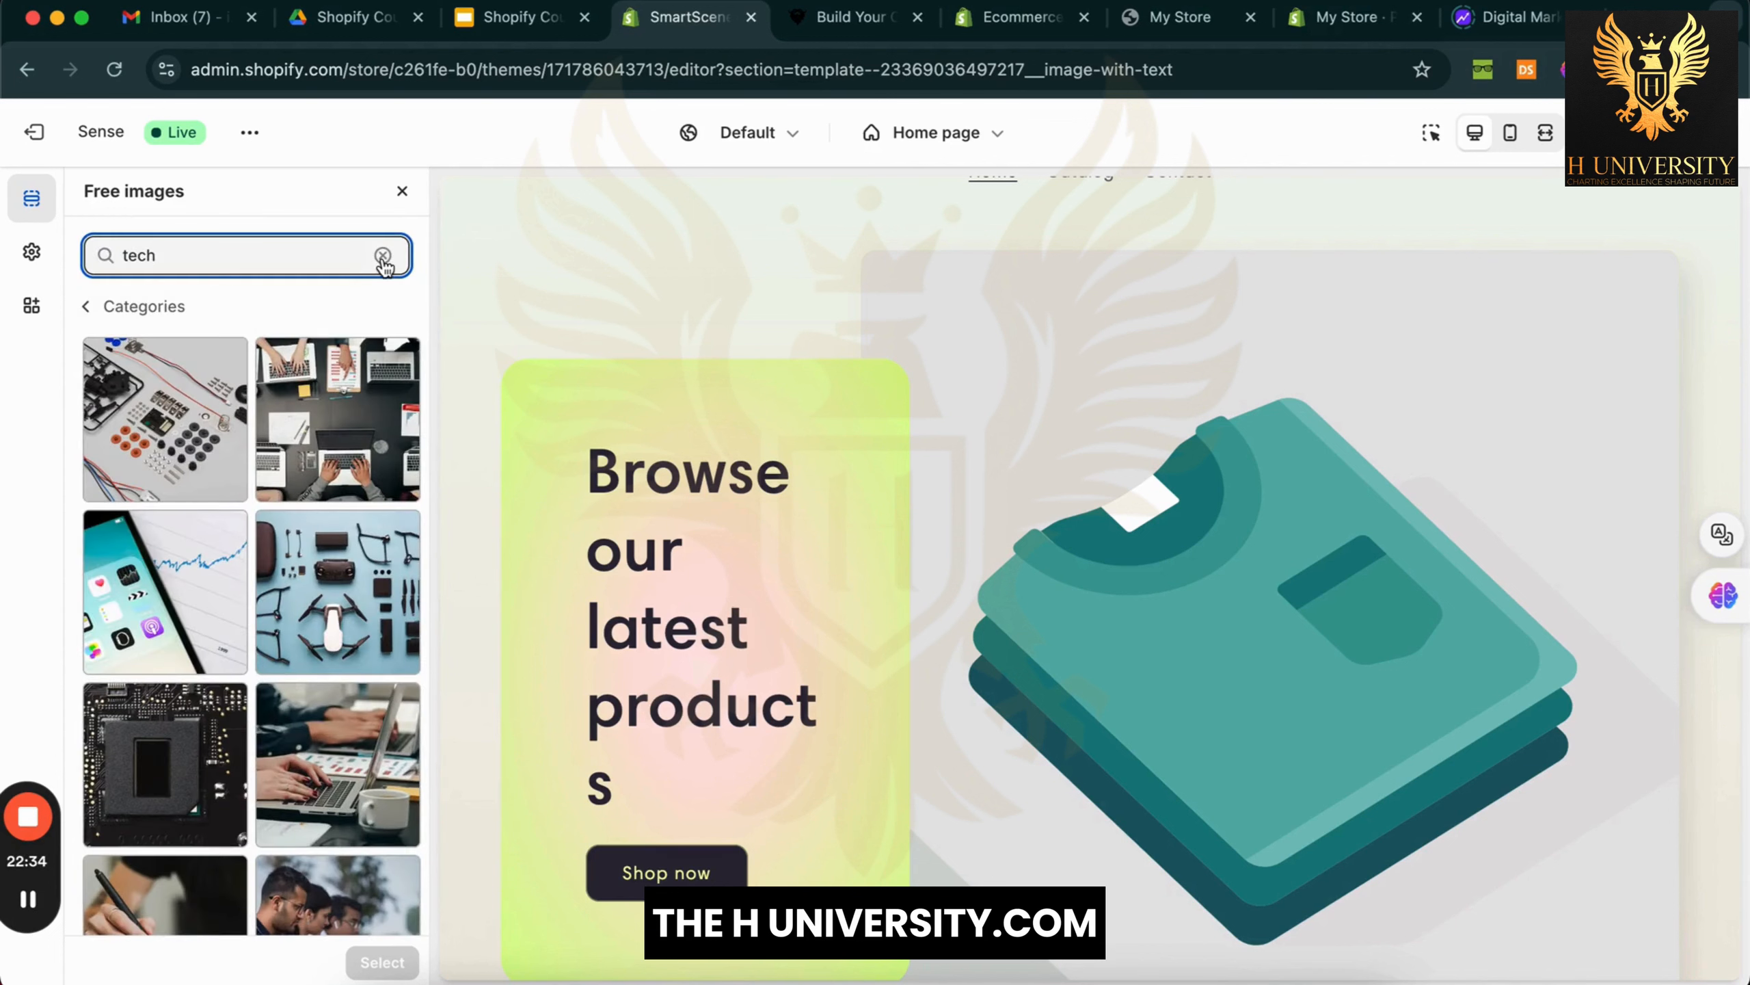
pyautogui.click(383, 258)
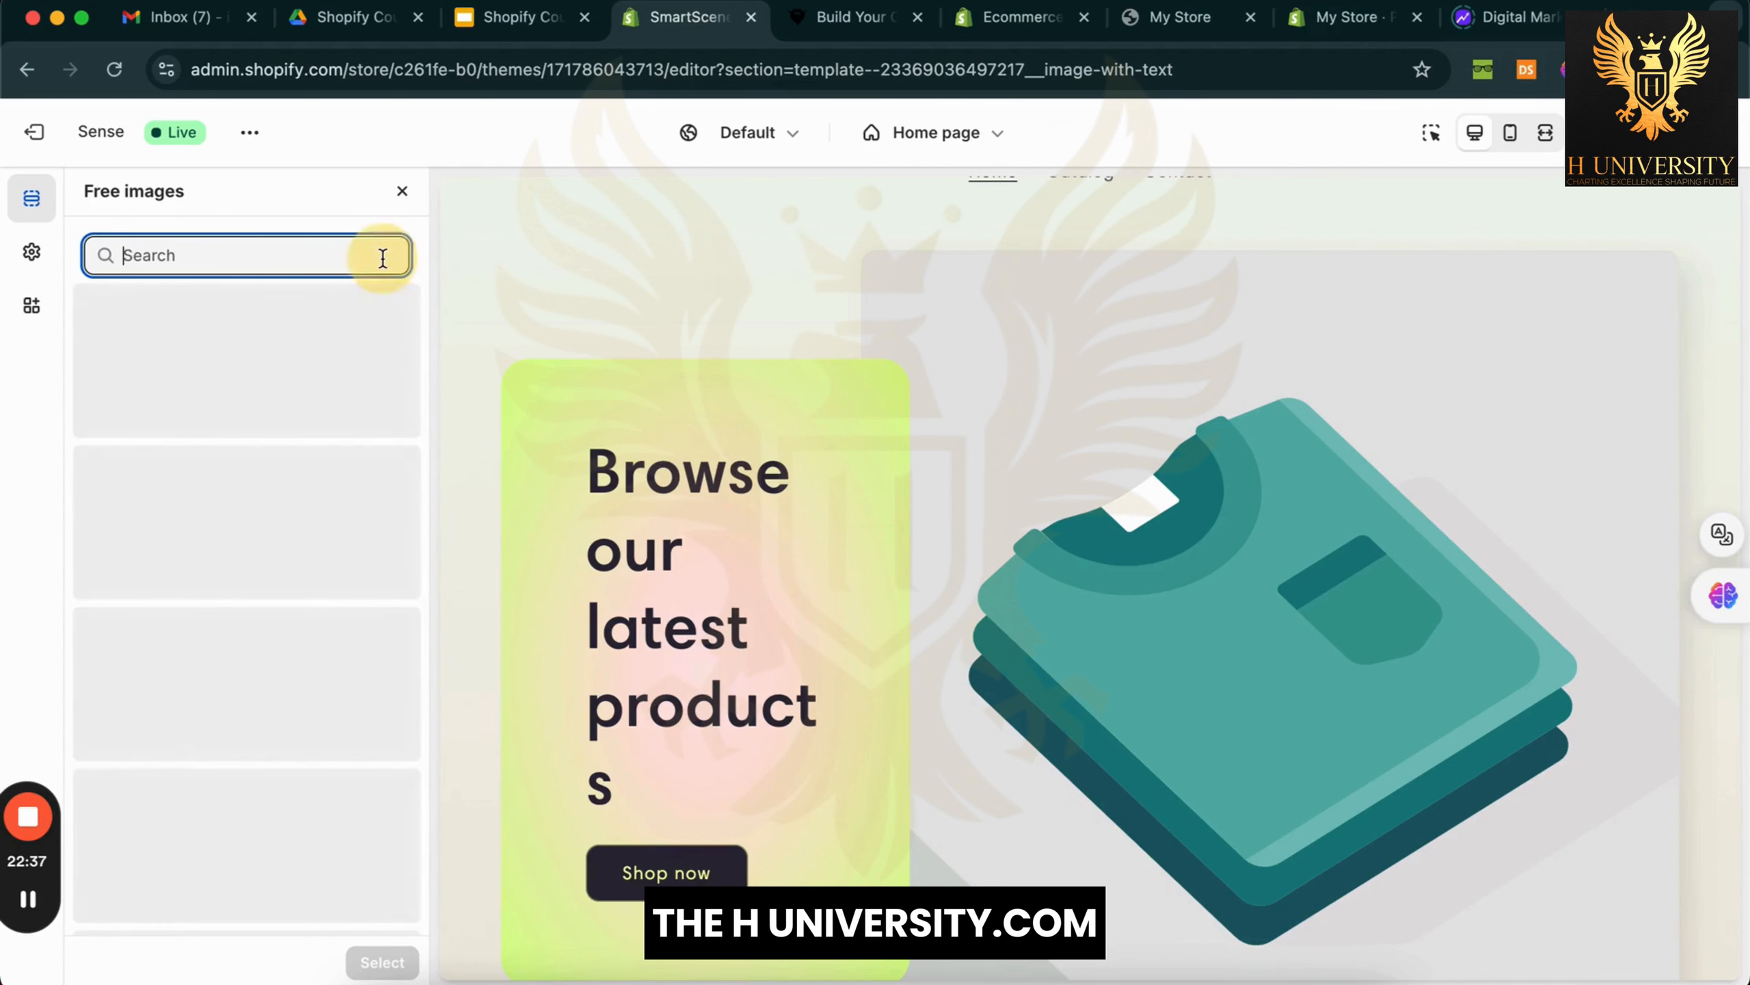
# Close the free images and open unsplash.com in the My Store browser tab
pyautogui.click(402, 192)
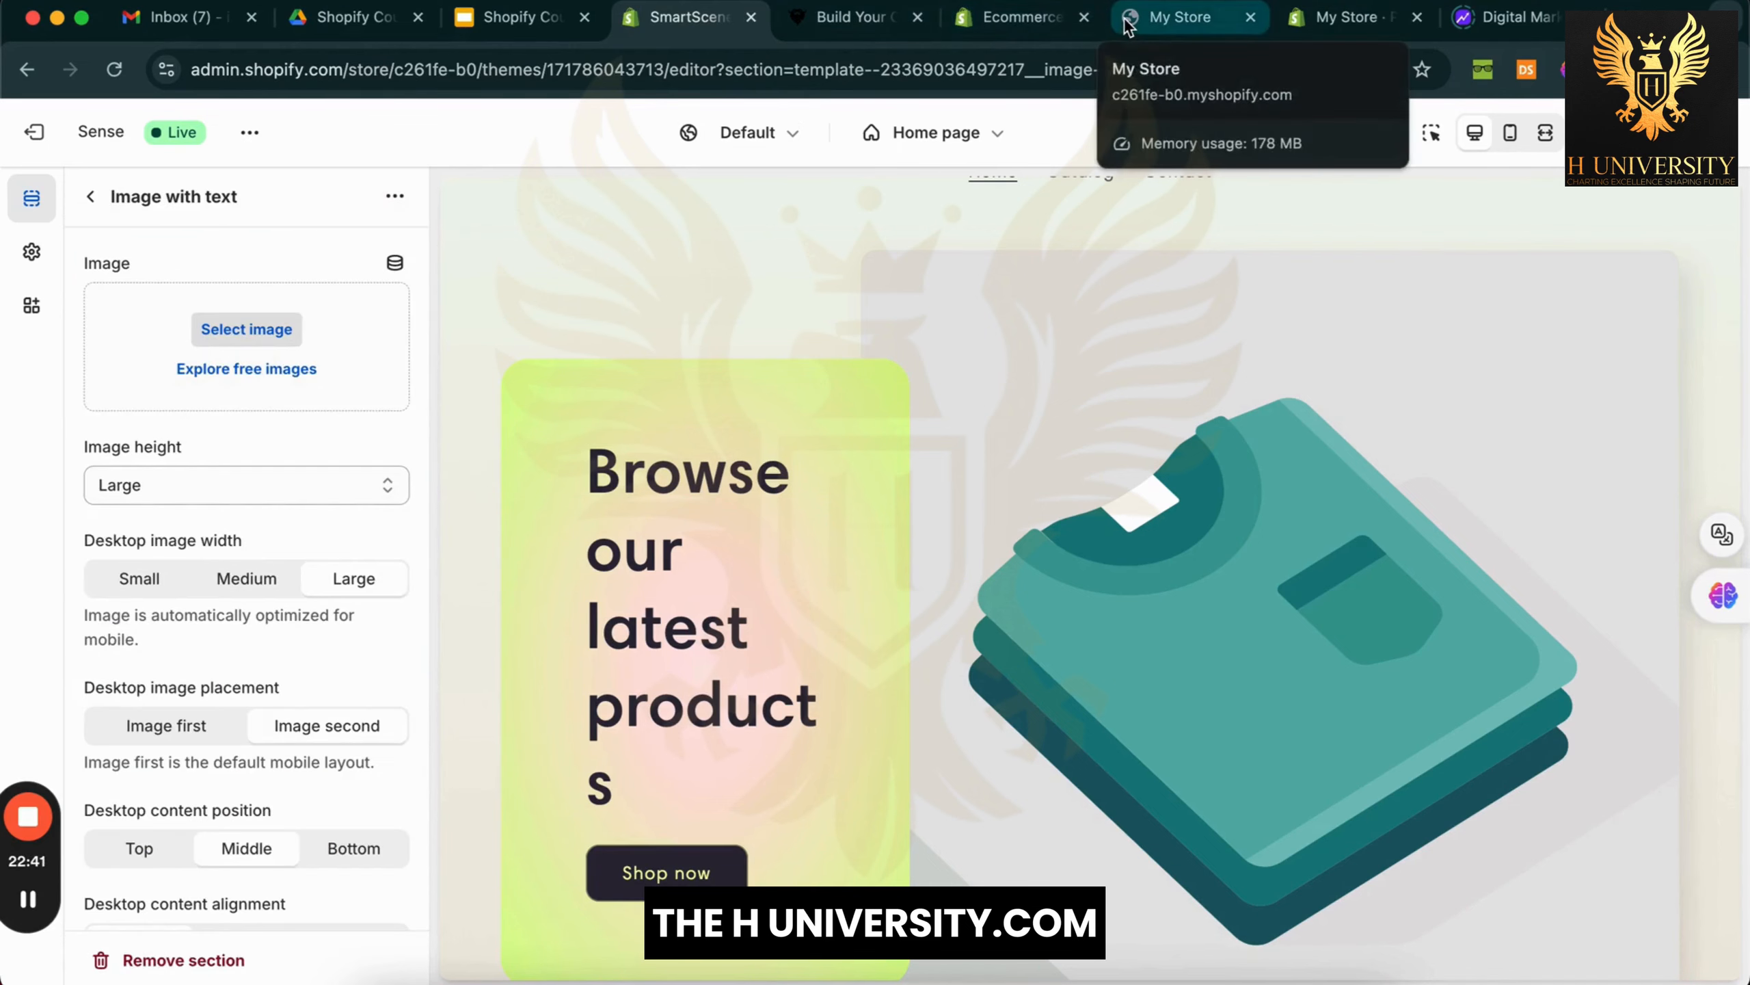
pyautogui.click(1171, 17)
pyautogui.click(1121, 71)
pyautogui.write('un')
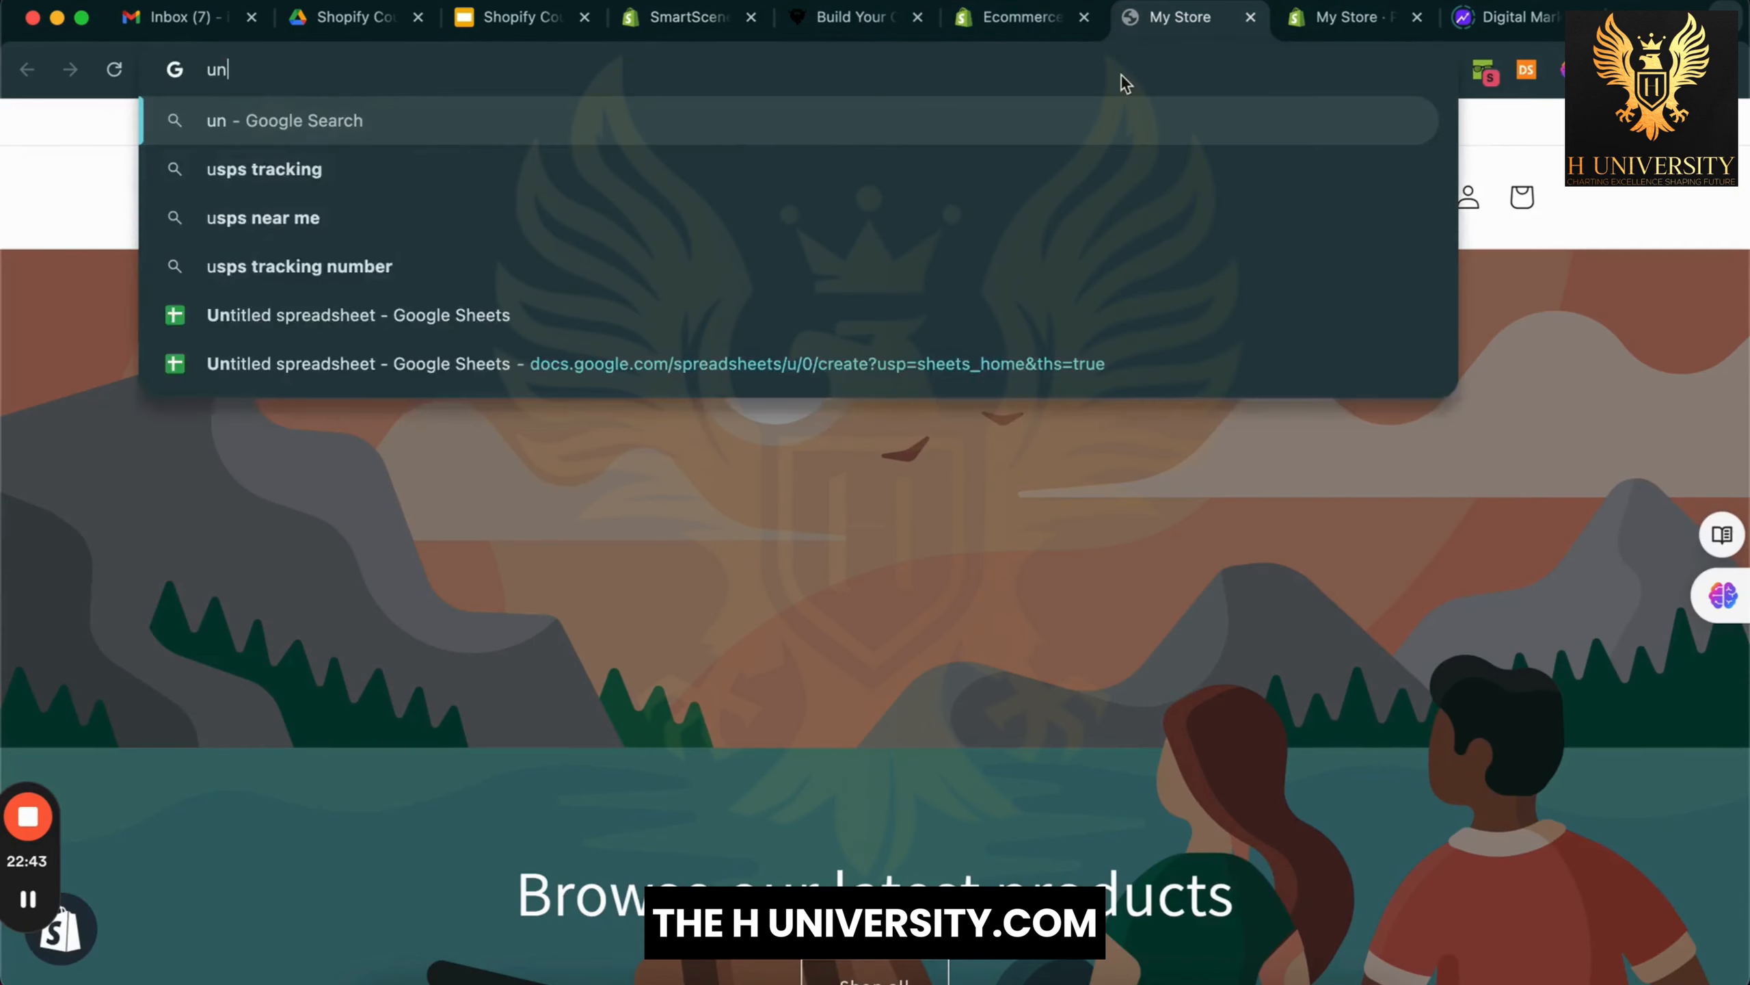
pyautogui.write('splash.com')
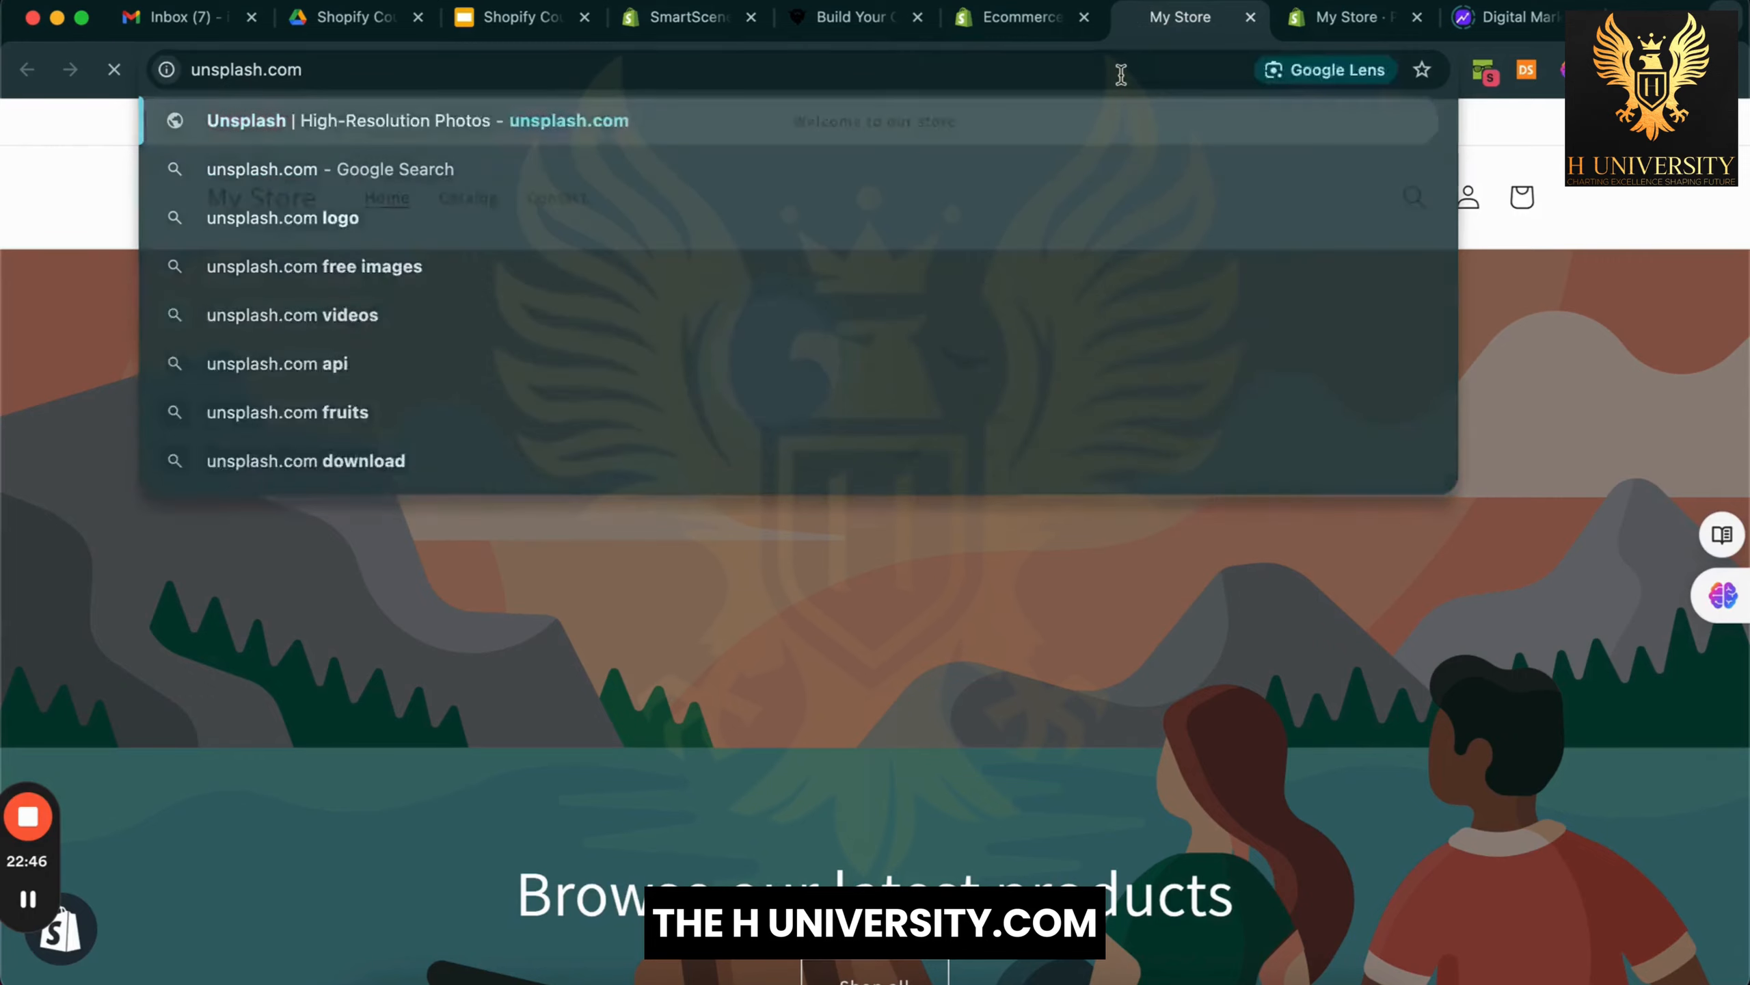
pyautogui.press('Return')
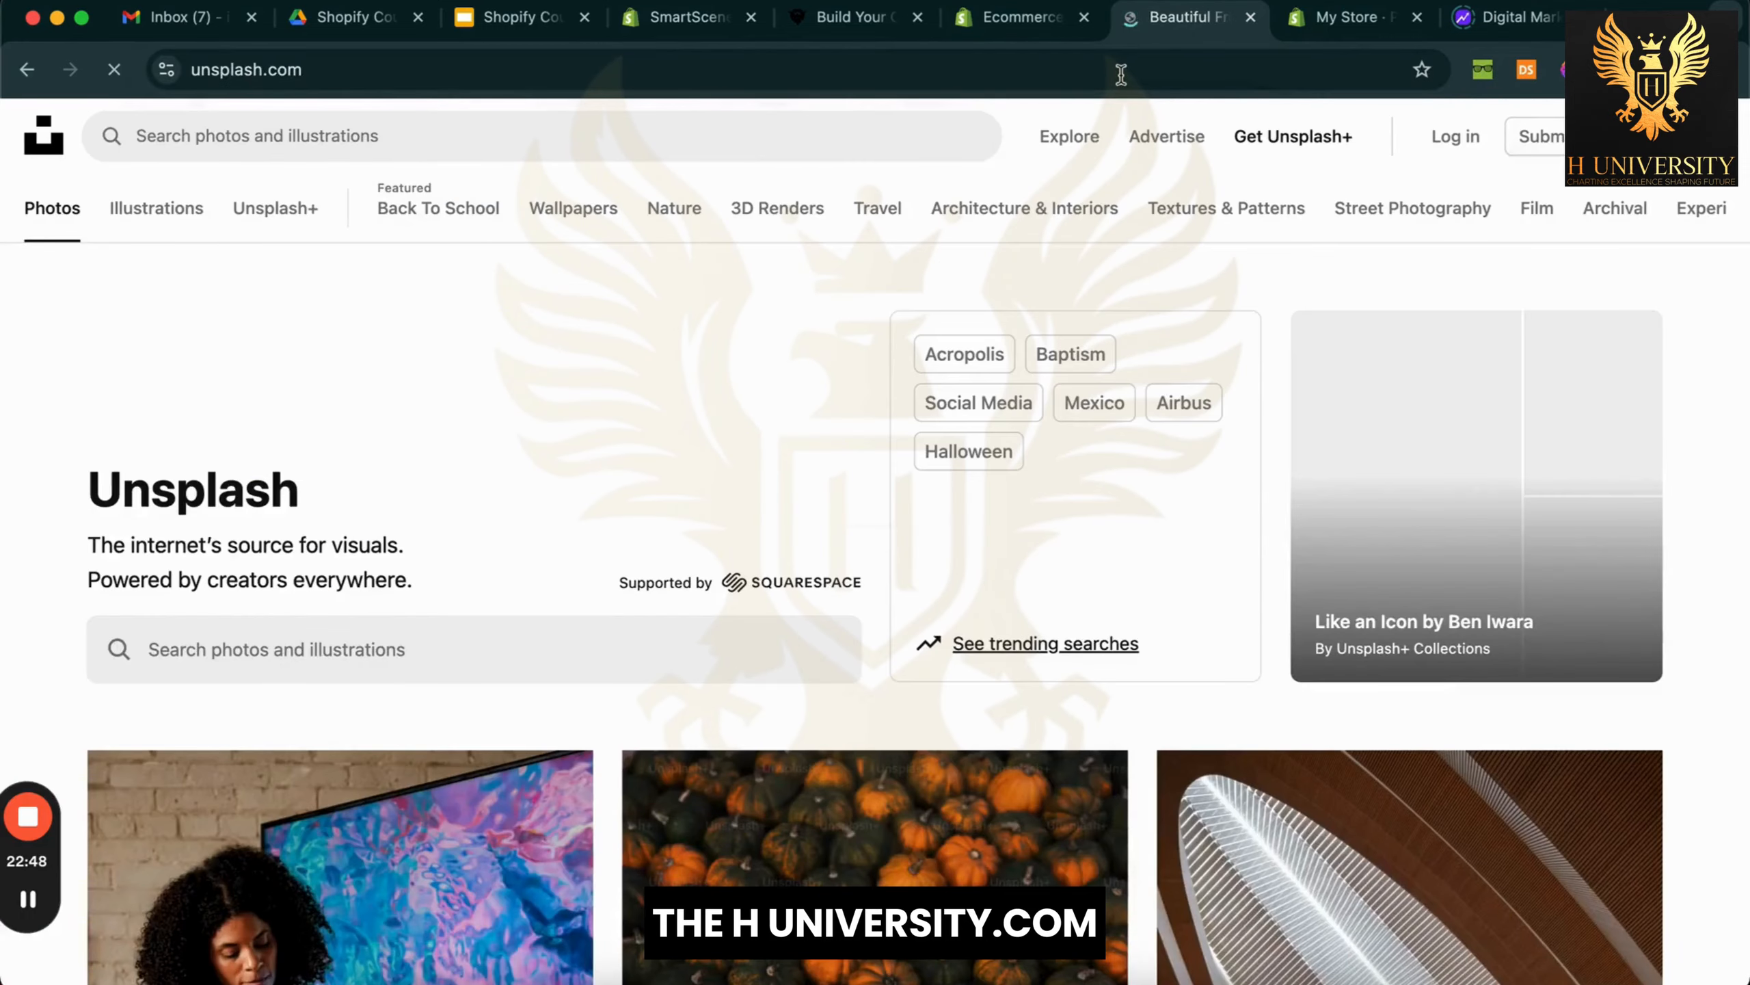
# Search Unsplash for "tech" and look through the photos for a banner image
pyautogui.click(773, 141)
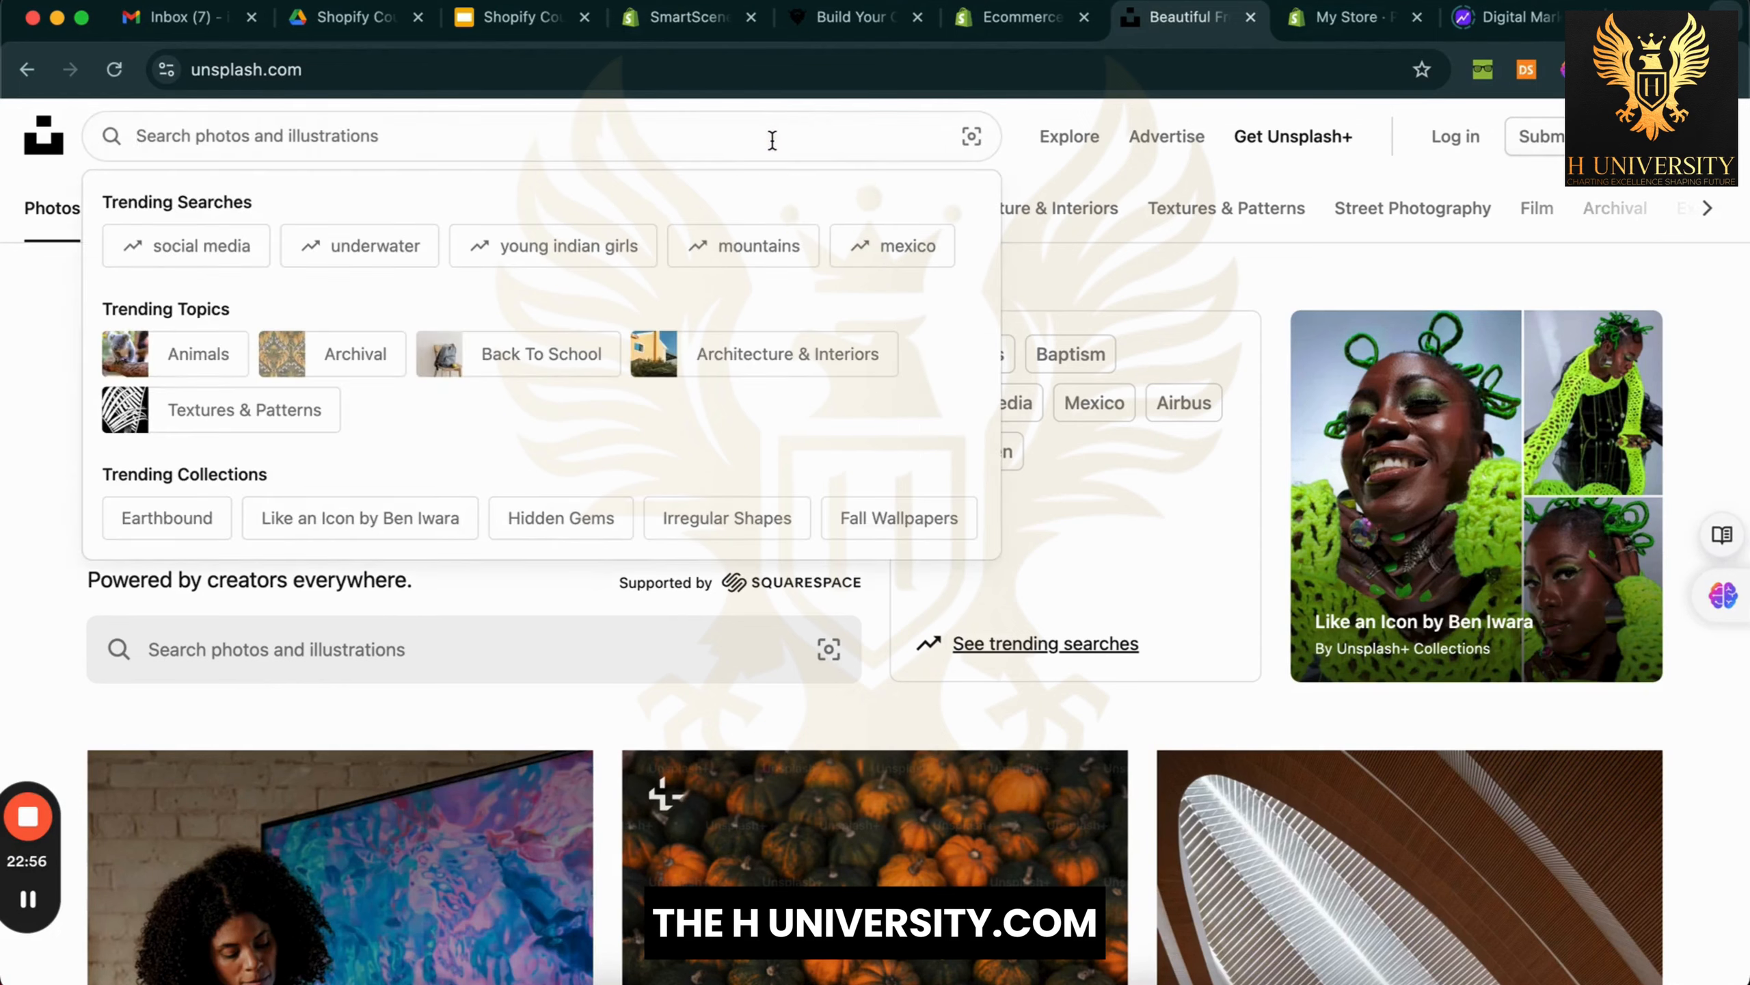
pyautogui.write('tech')
pyautogui.press('Return')
pyautogui.scroll(-10, 606, 613)
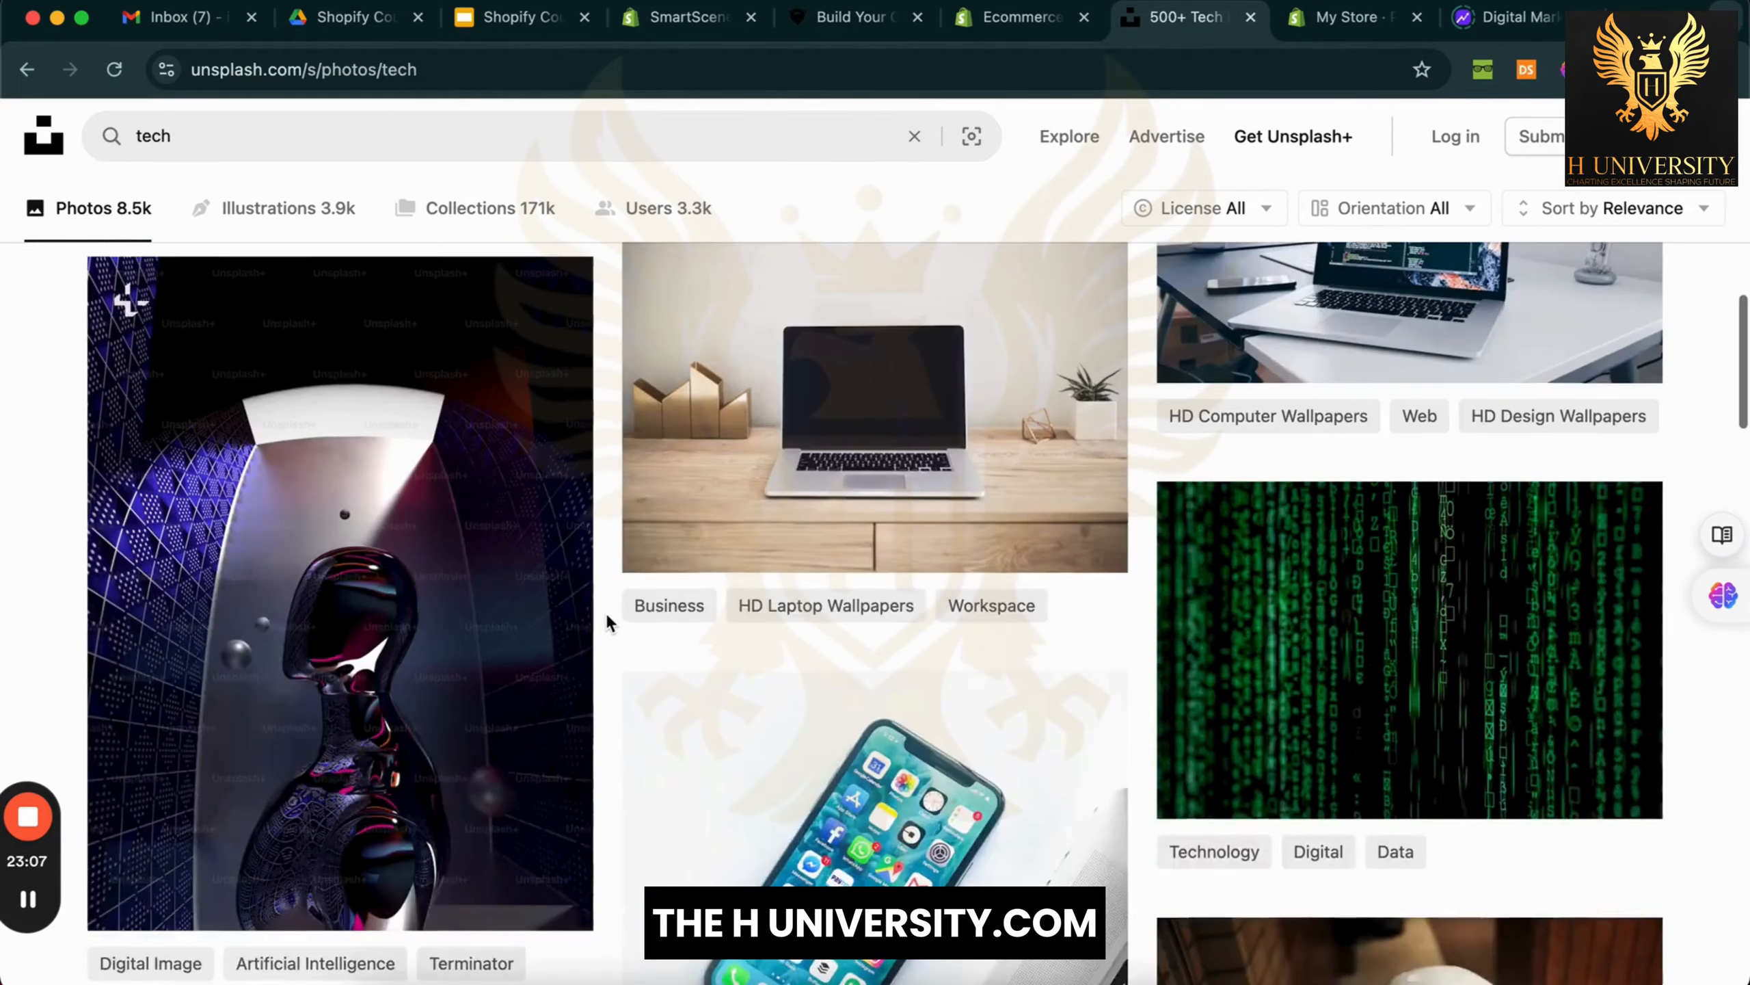
pyautogui.scroll(6, 606, 613)
pyautogui.scroll(-12, 605, 613)
pyautogui.scroll(-8, 605, 612)
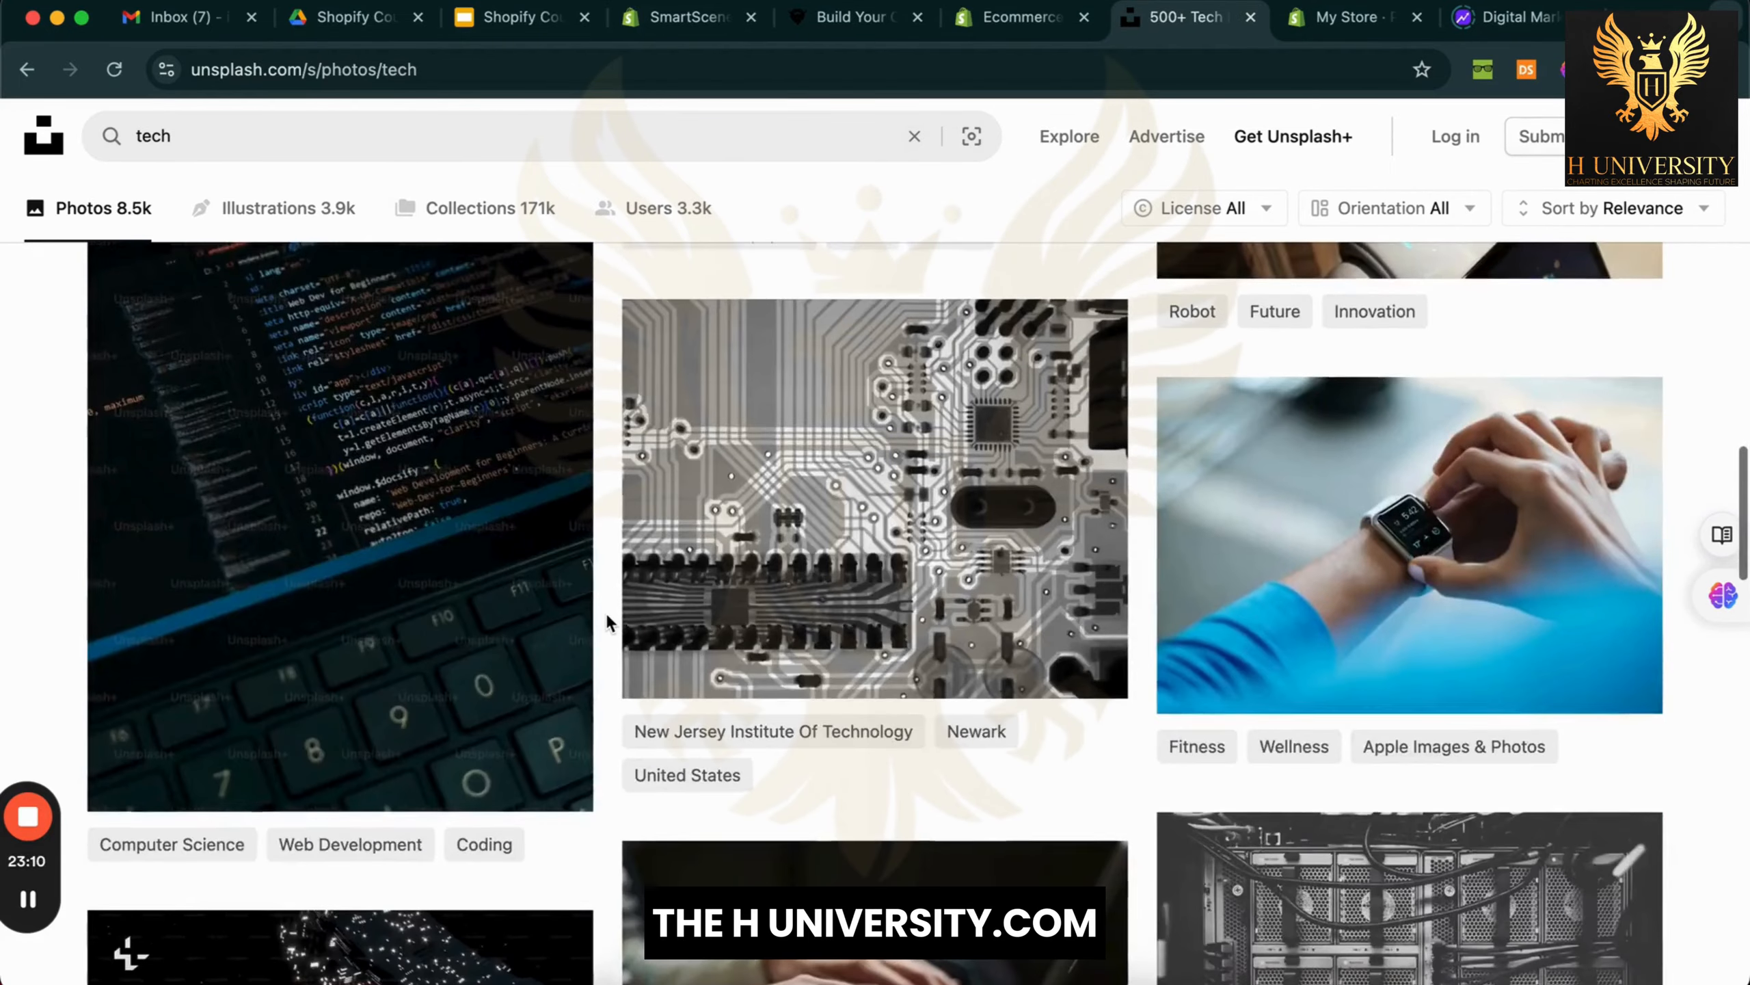
pyautogui.scroll(20, 606, 613)
pyautogui.scroll(-1, 606, 612)
# Open the photo of the half-closed glowing laptop and download it in Large size (2400 x 1699)
pyautogui.click(875, 724)
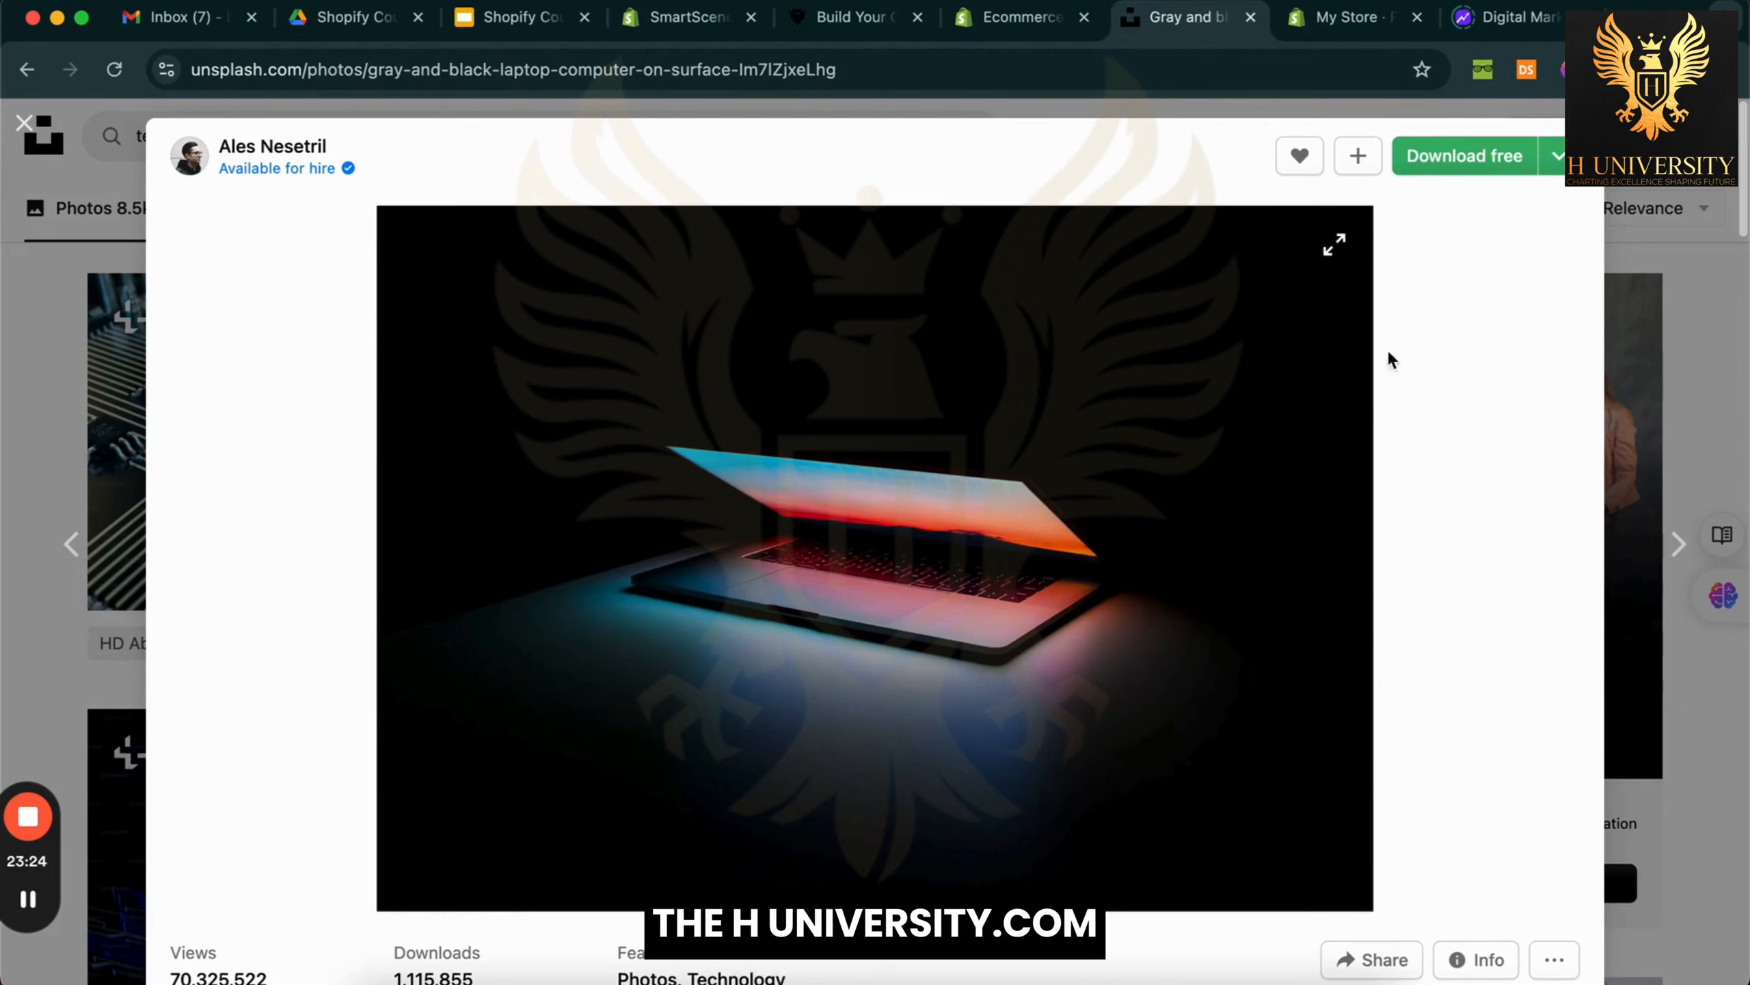
pyautogui.click(1556, 156)
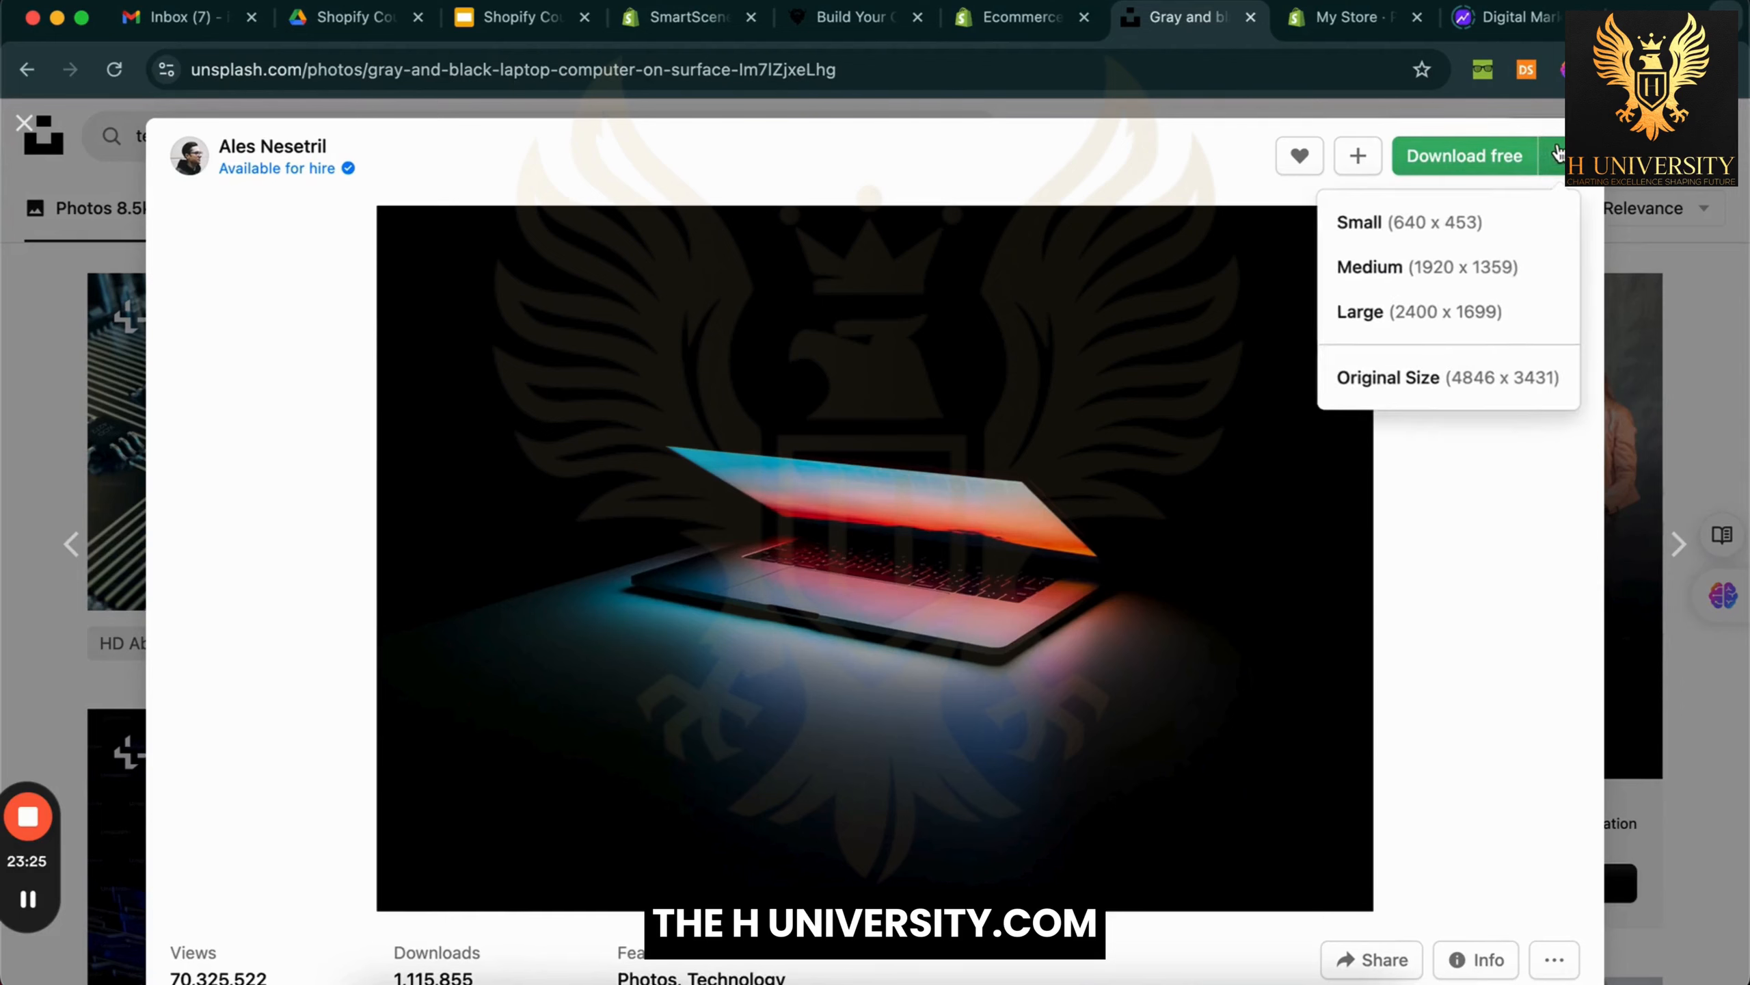
pyautogui.click(1424, 319)
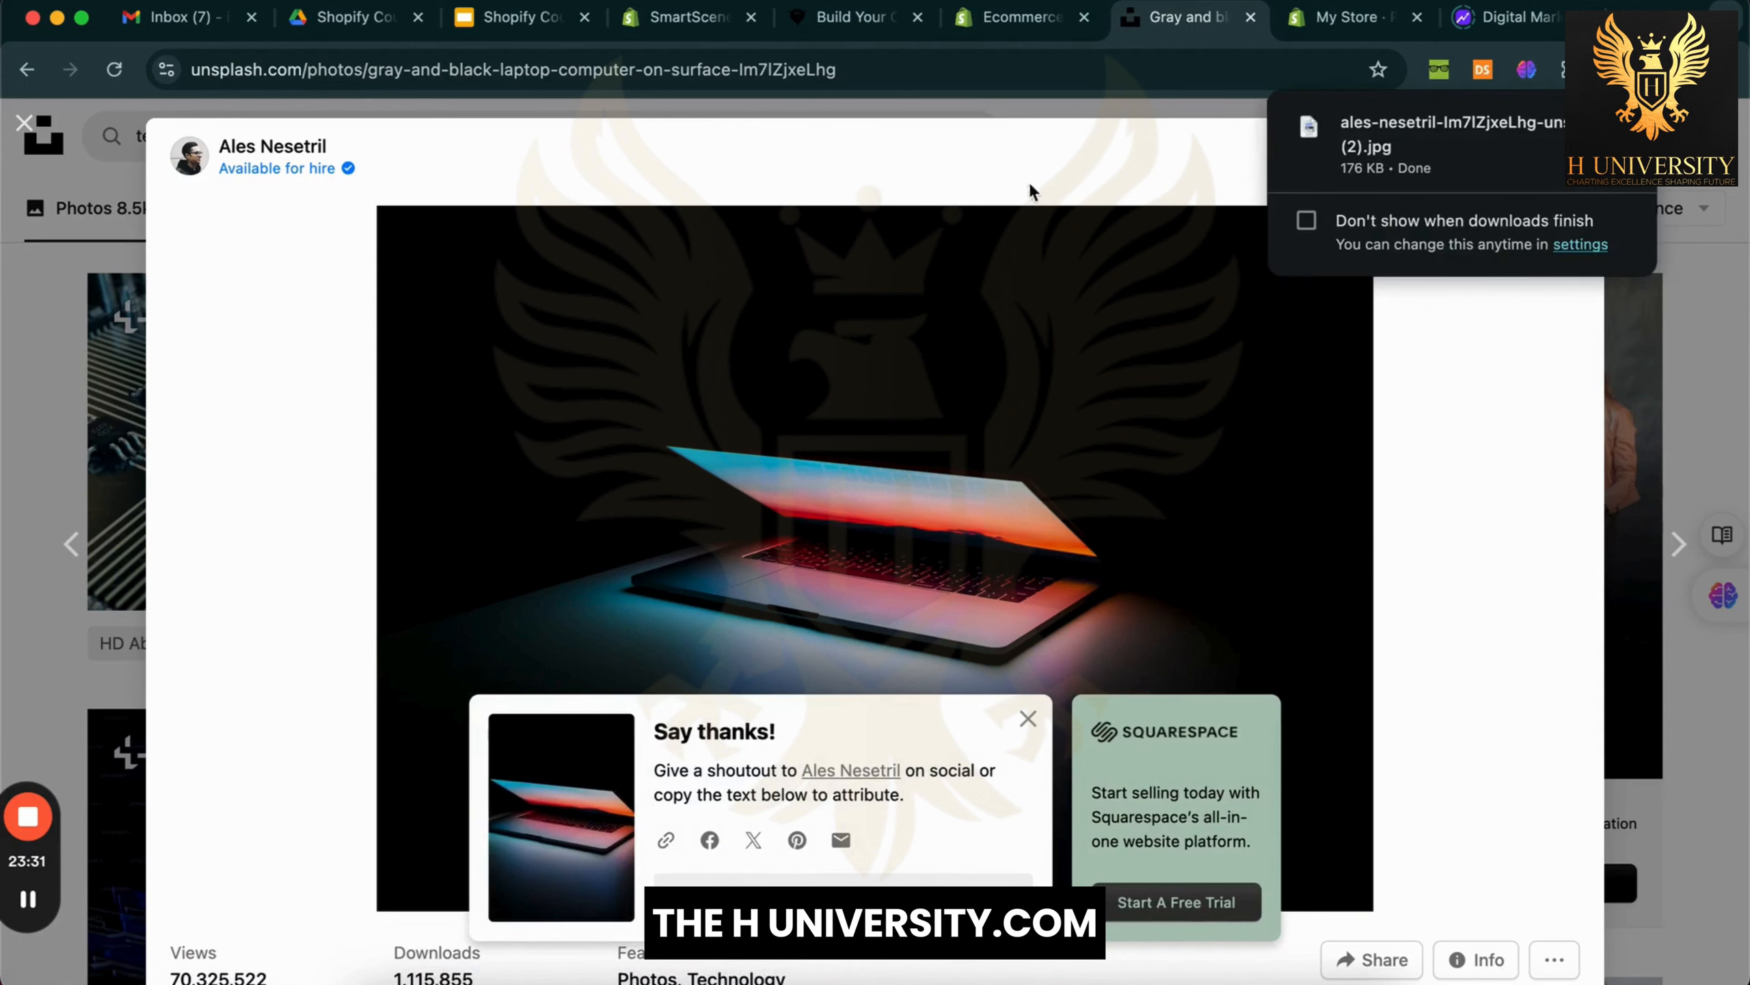
# Switch back to the SmartScene theme editor and add the downloaded laptop photo as the Image with text section's image
pyautogui.click(682, 16)
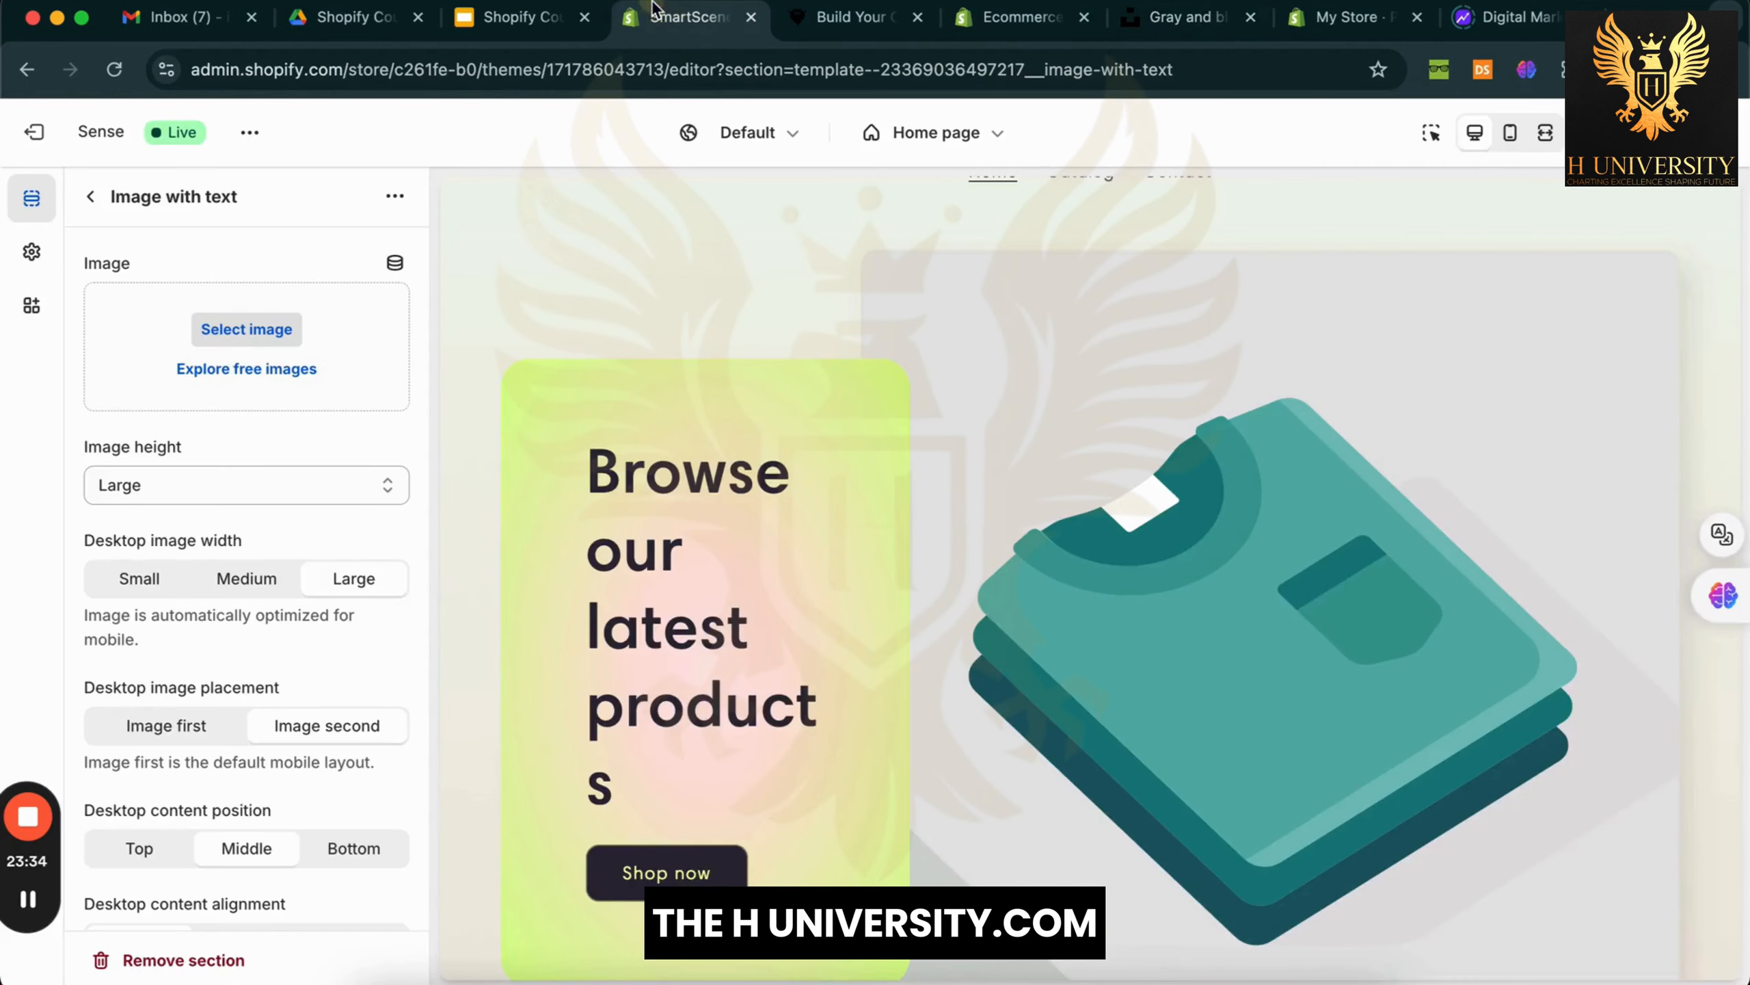
pyautogui.moveTo(1430, 208); pyautogui.dragTo(269, 331)
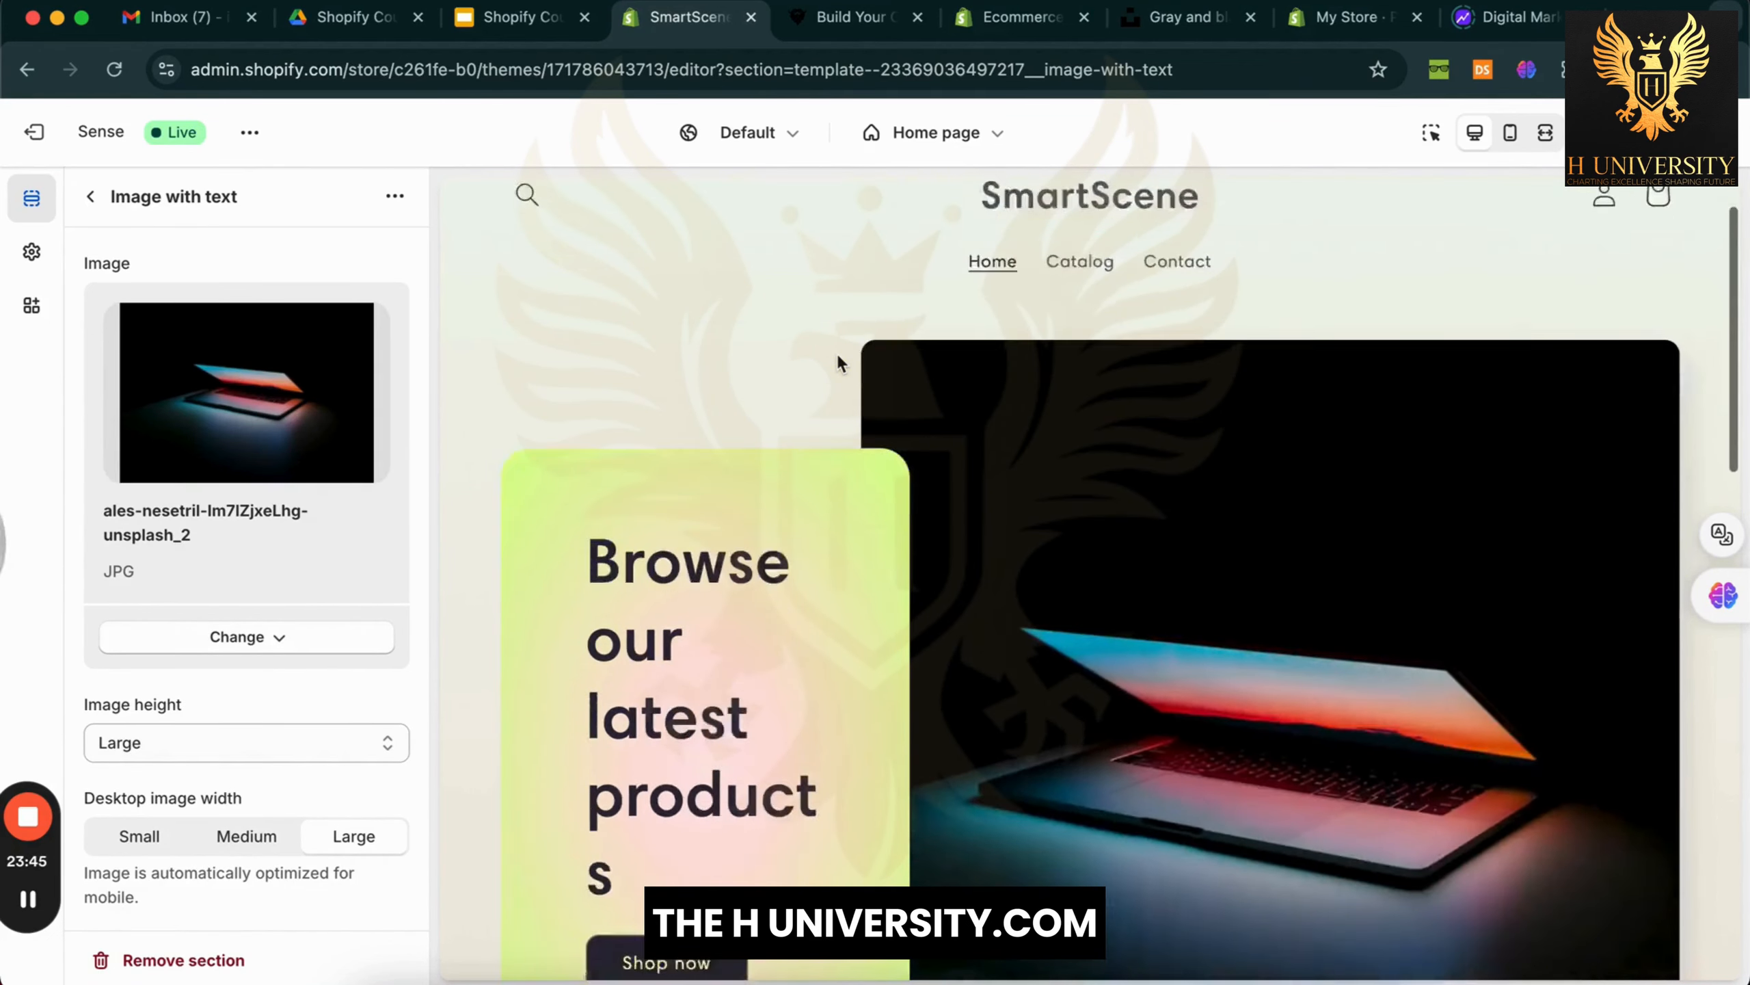
pyautogui.scroll(-2, 837, 353)
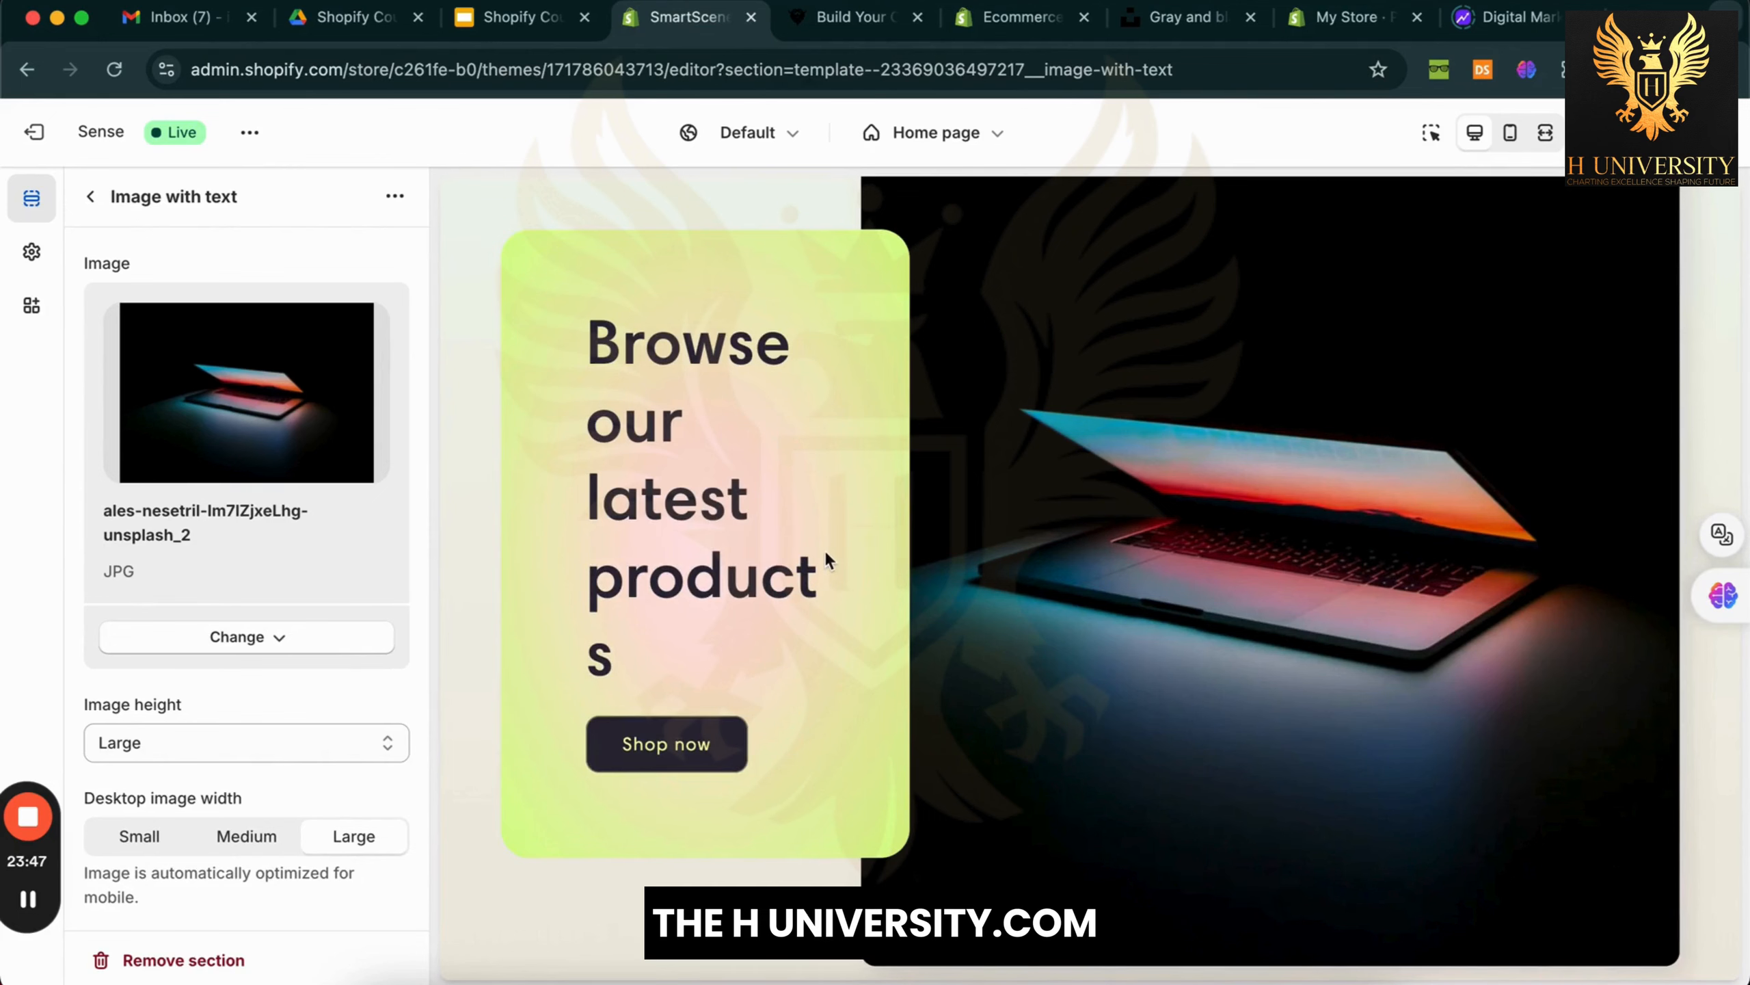
pyautogui.scroll(-3, 824, 550)
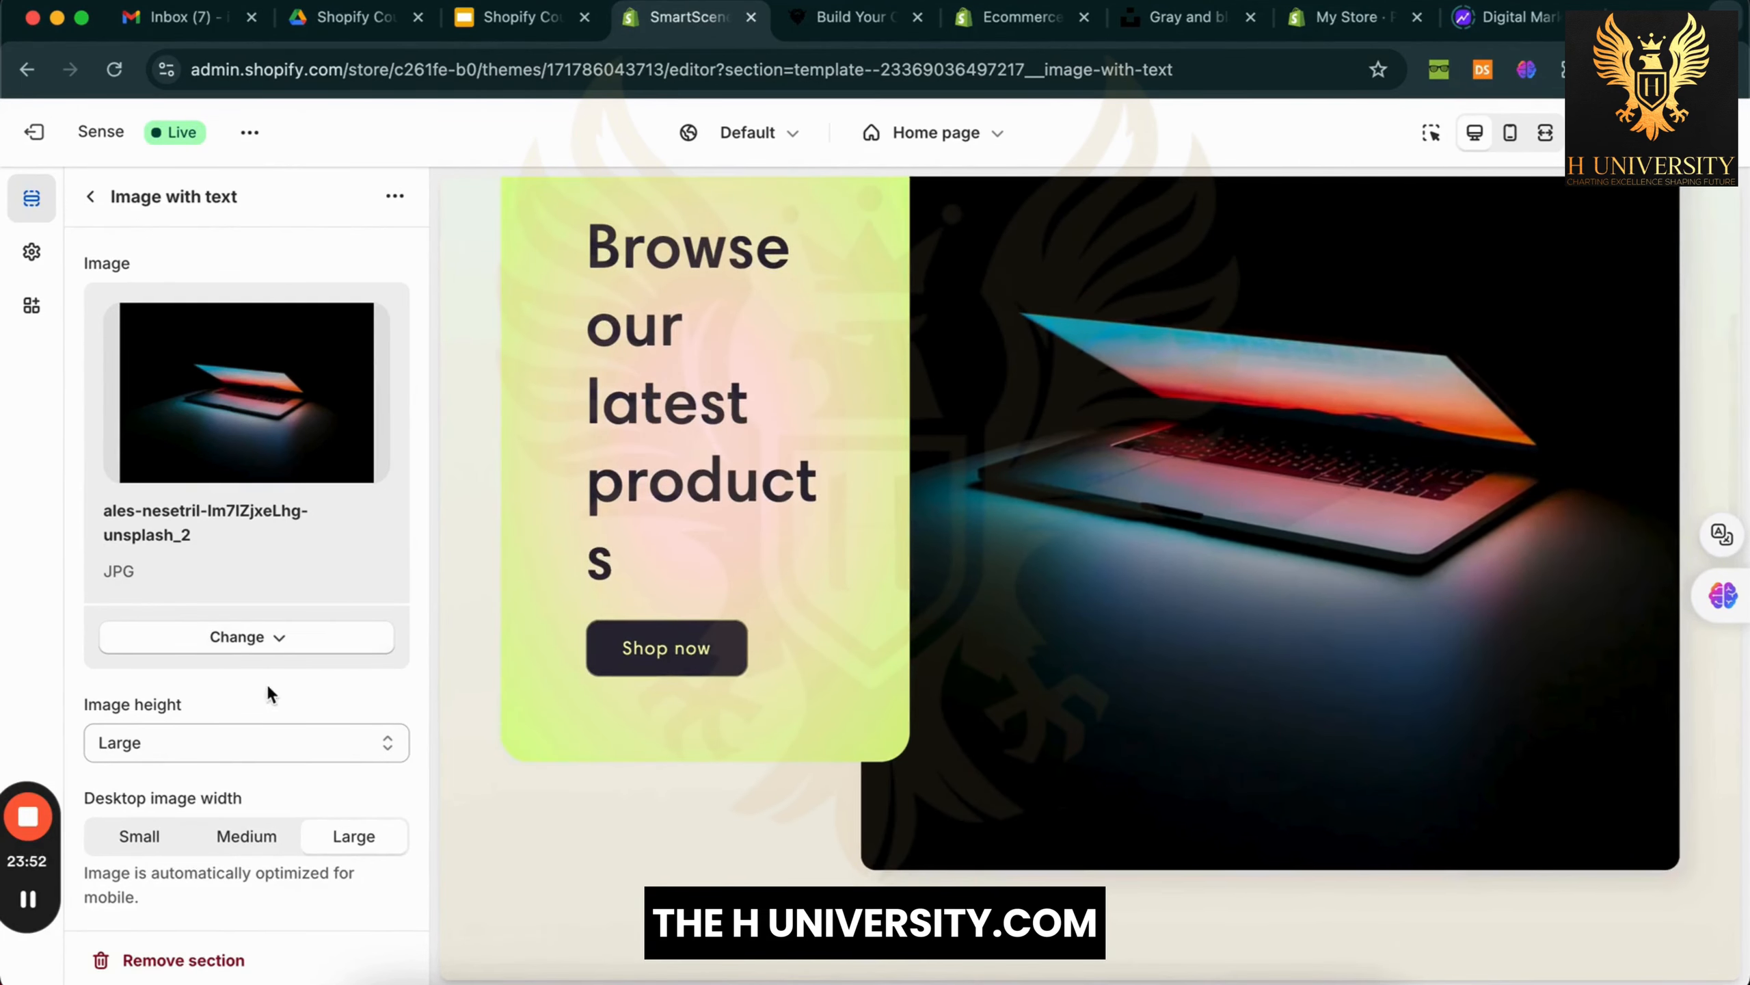
# Try the Medium and Small image heights for the Image with text banner
pyautogui.scroll(-3, 267, 683)
pyautogui.click(308, 515)
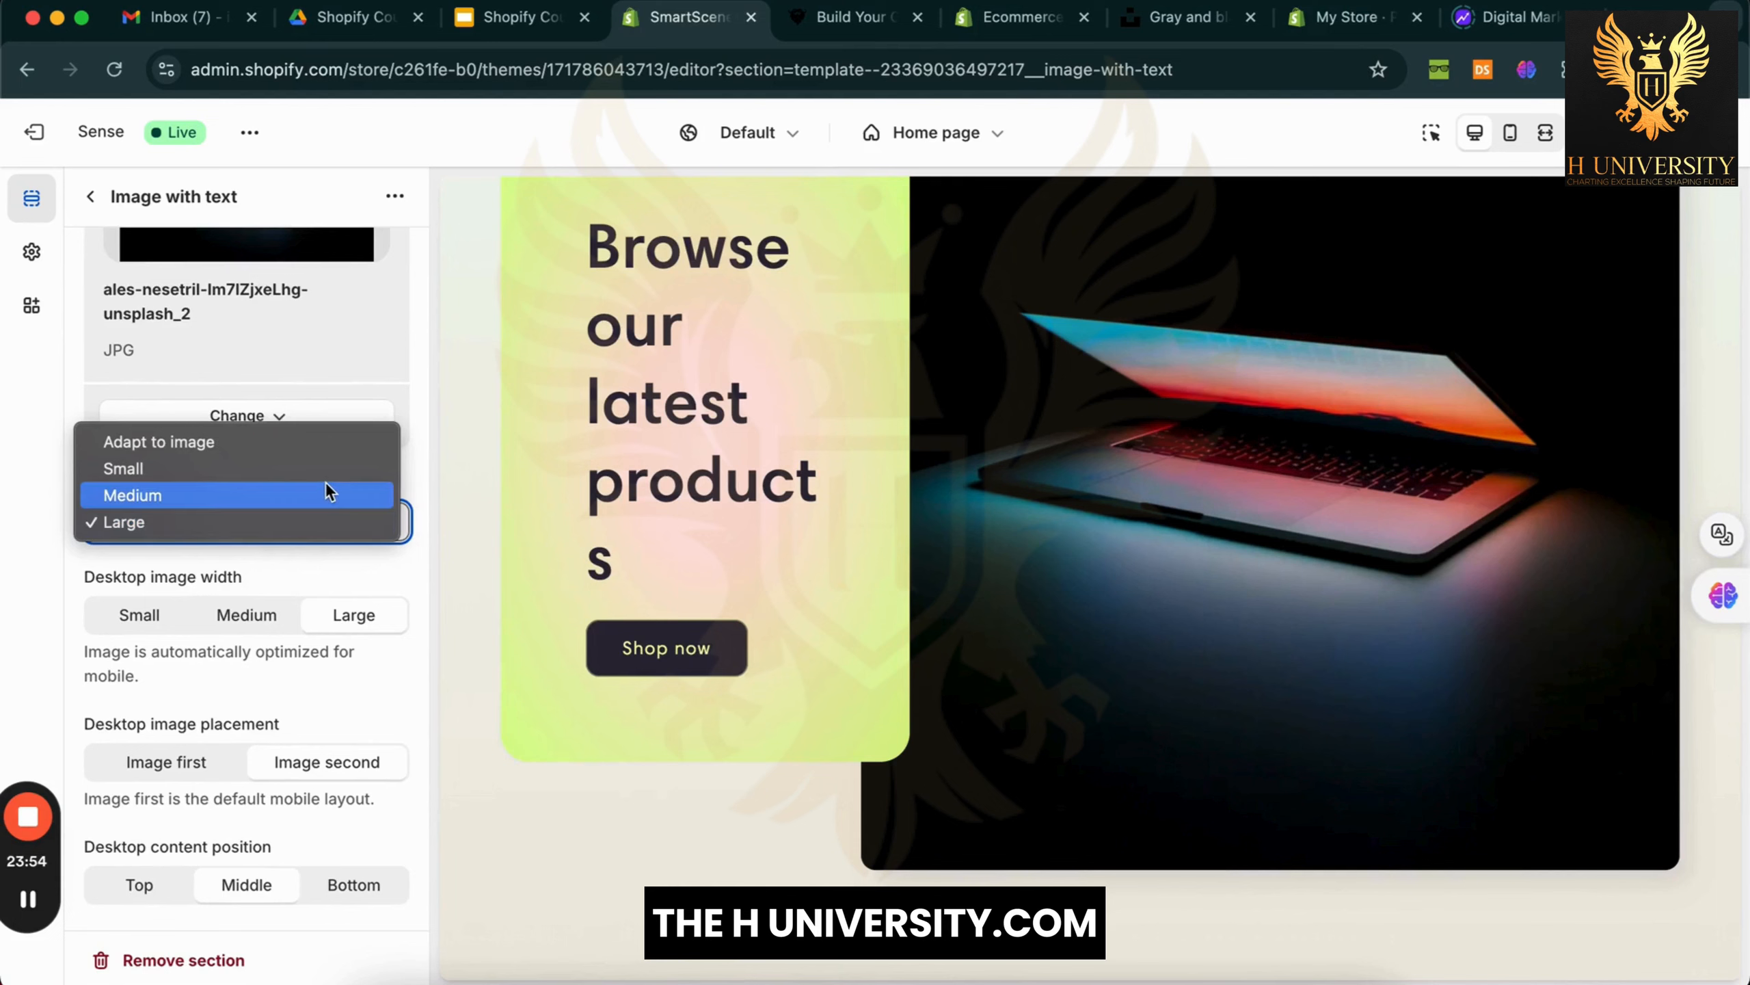
pyautogui.click(327, 491)
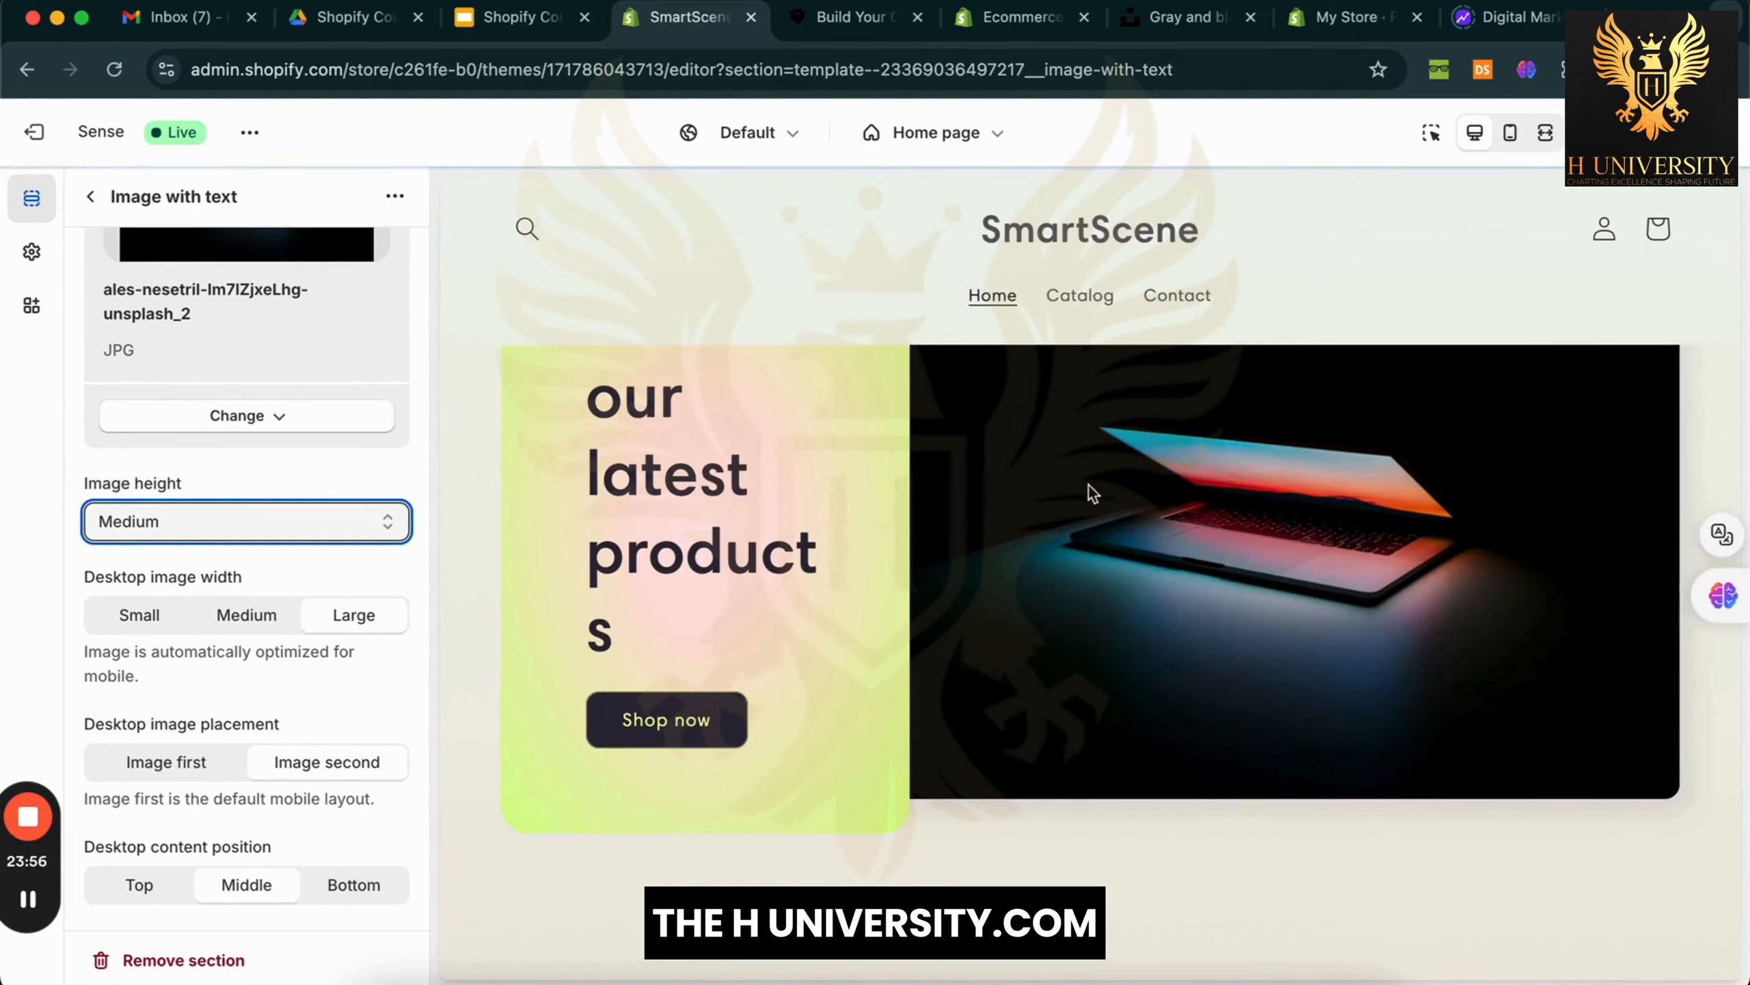
pyautogui.click(322, 531)
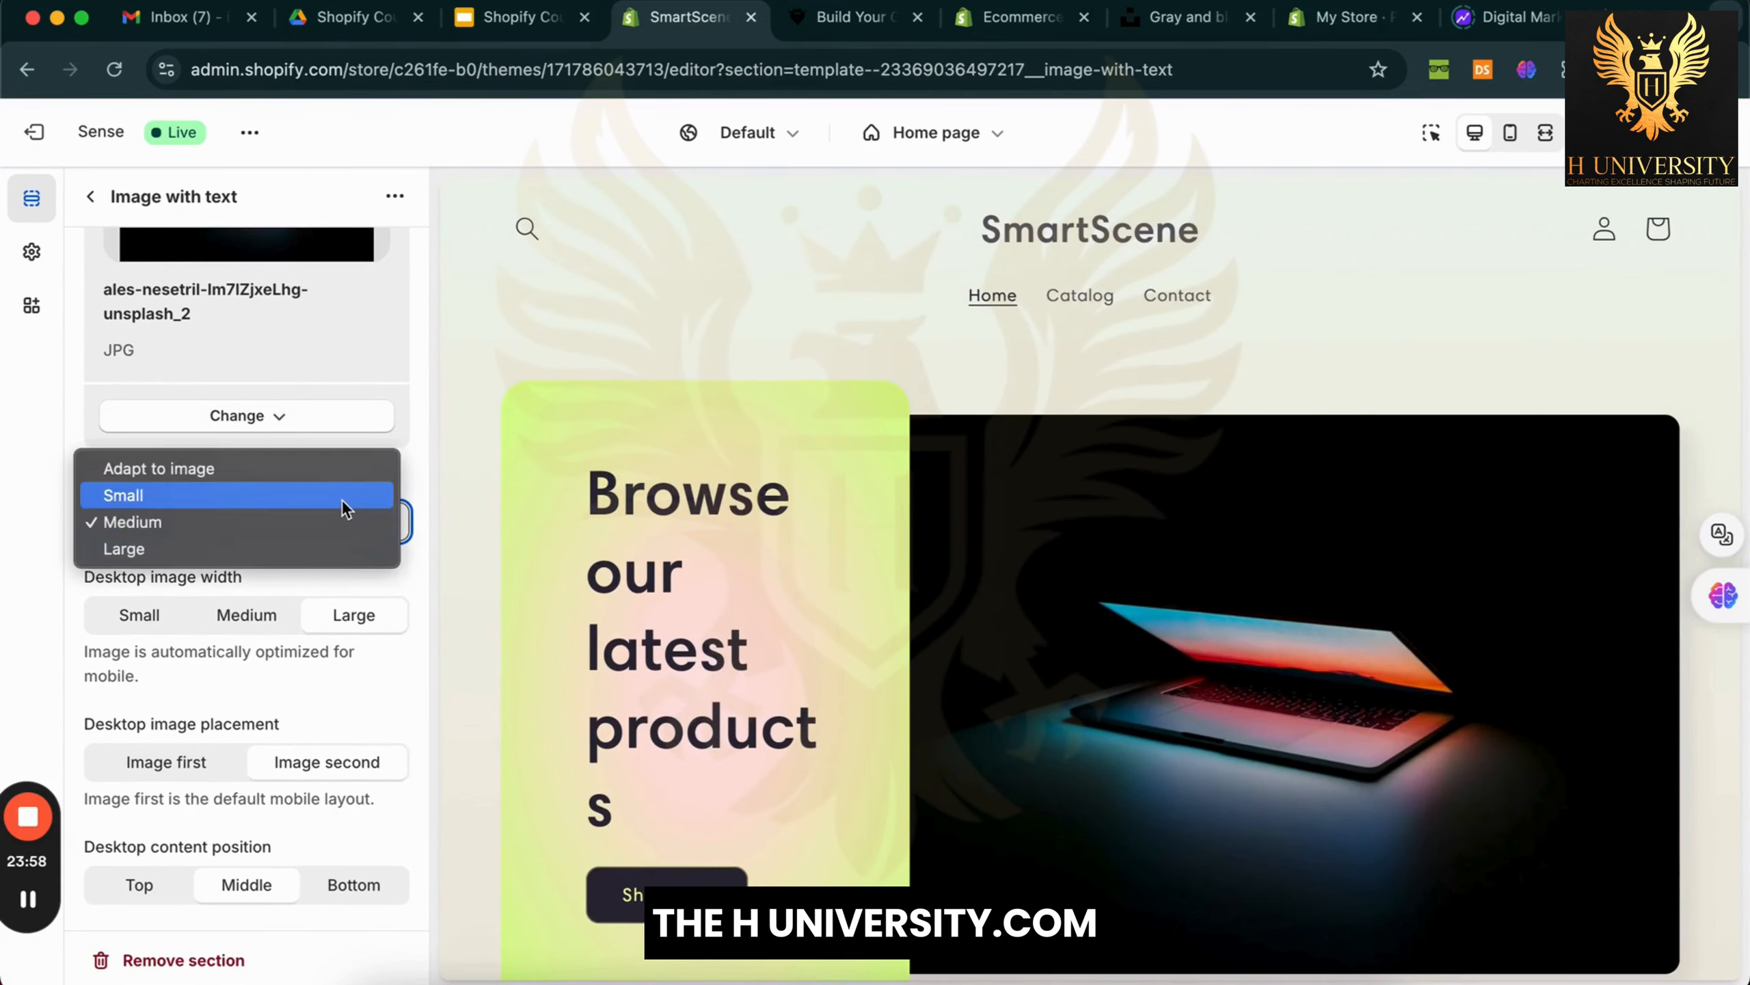
pyautogui.click(343, 508)
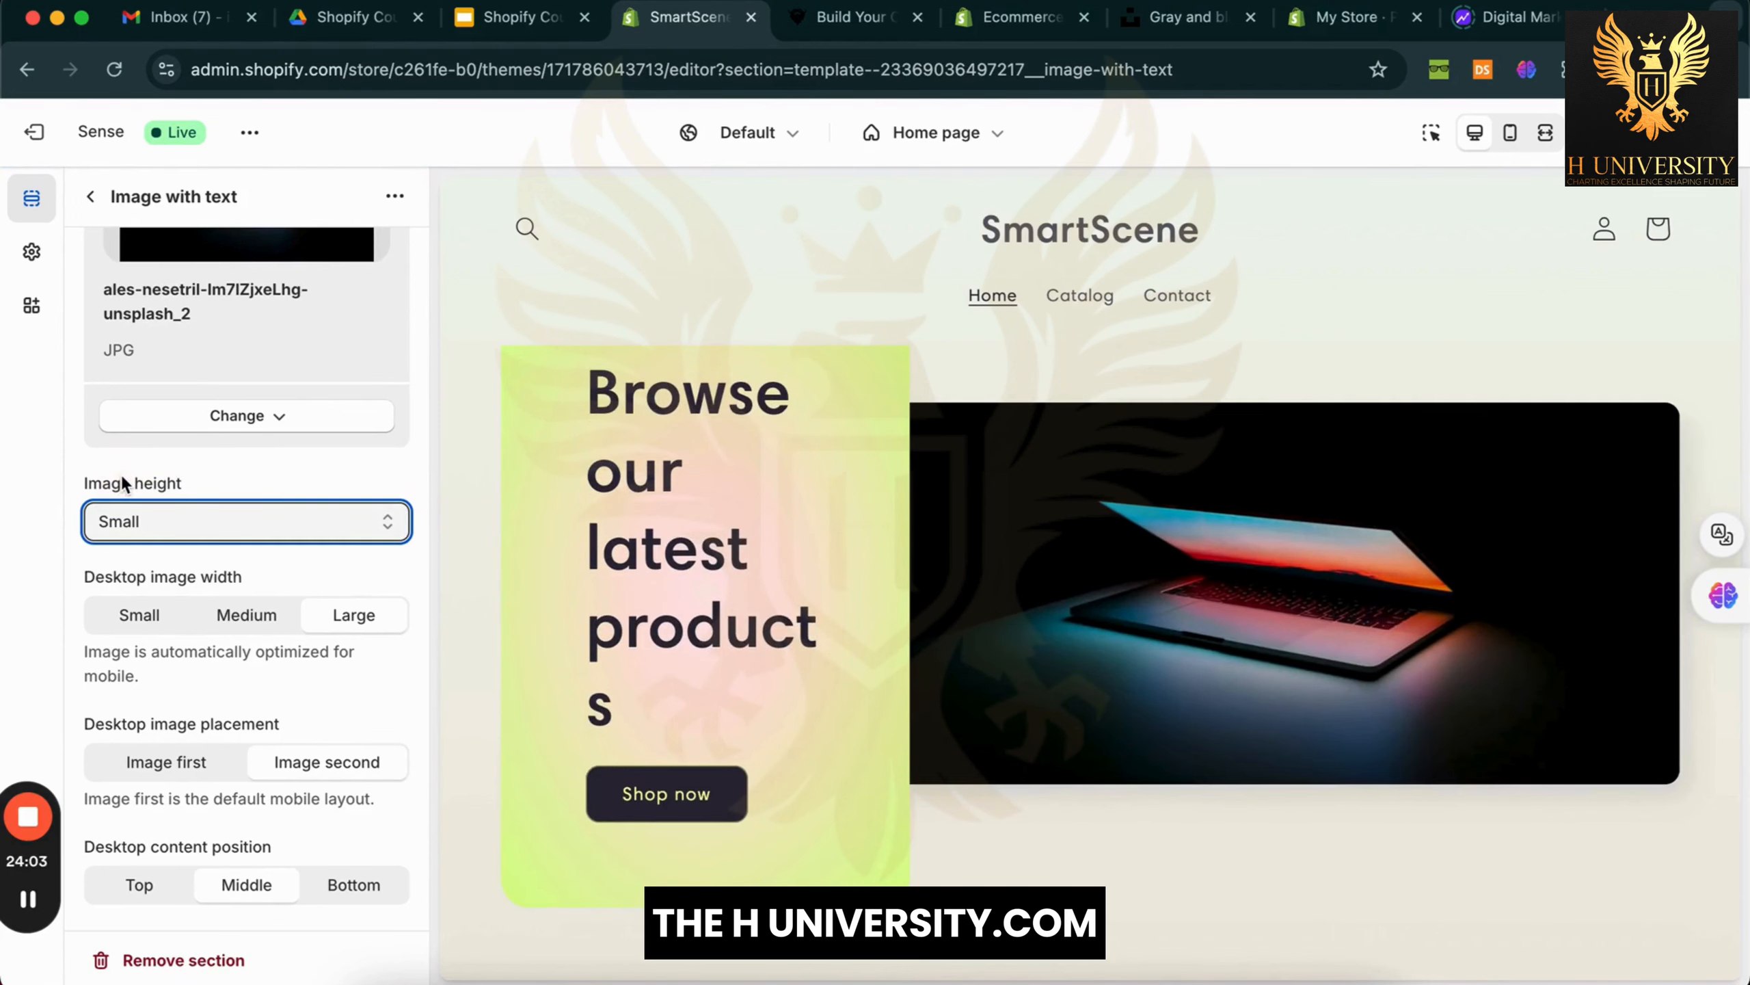
pyautogui.click(86, 476)
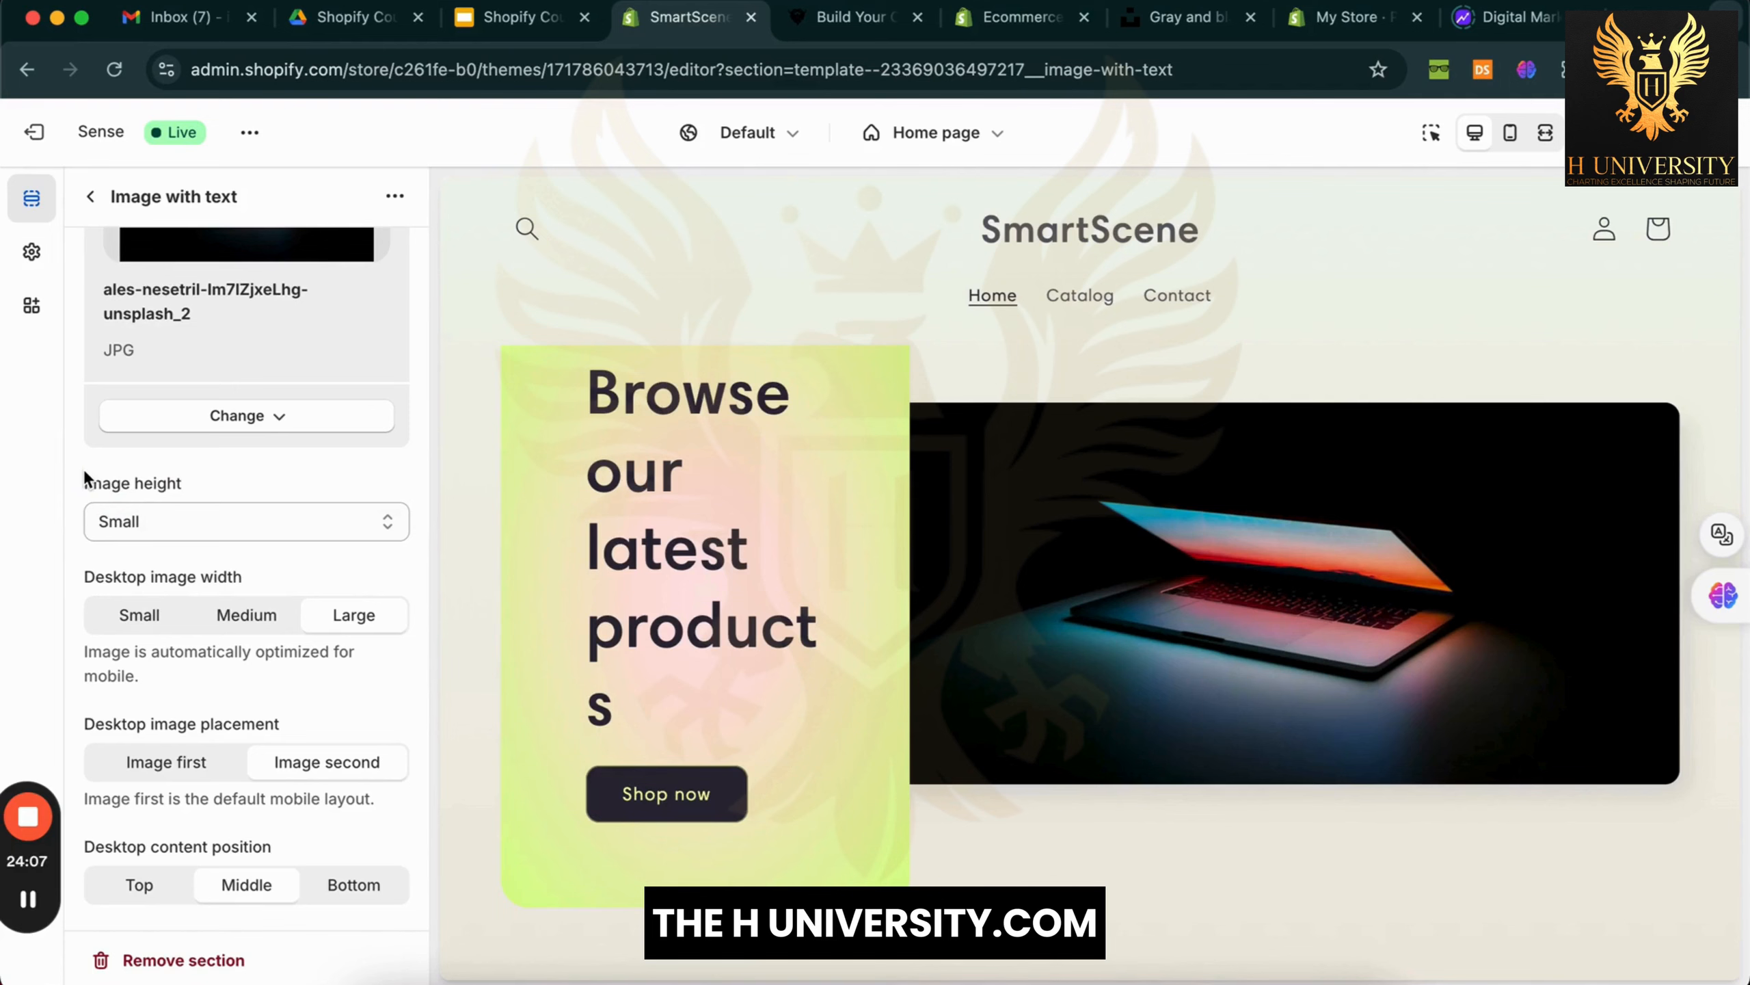
pyautogui.scroll(3, 86, 476)
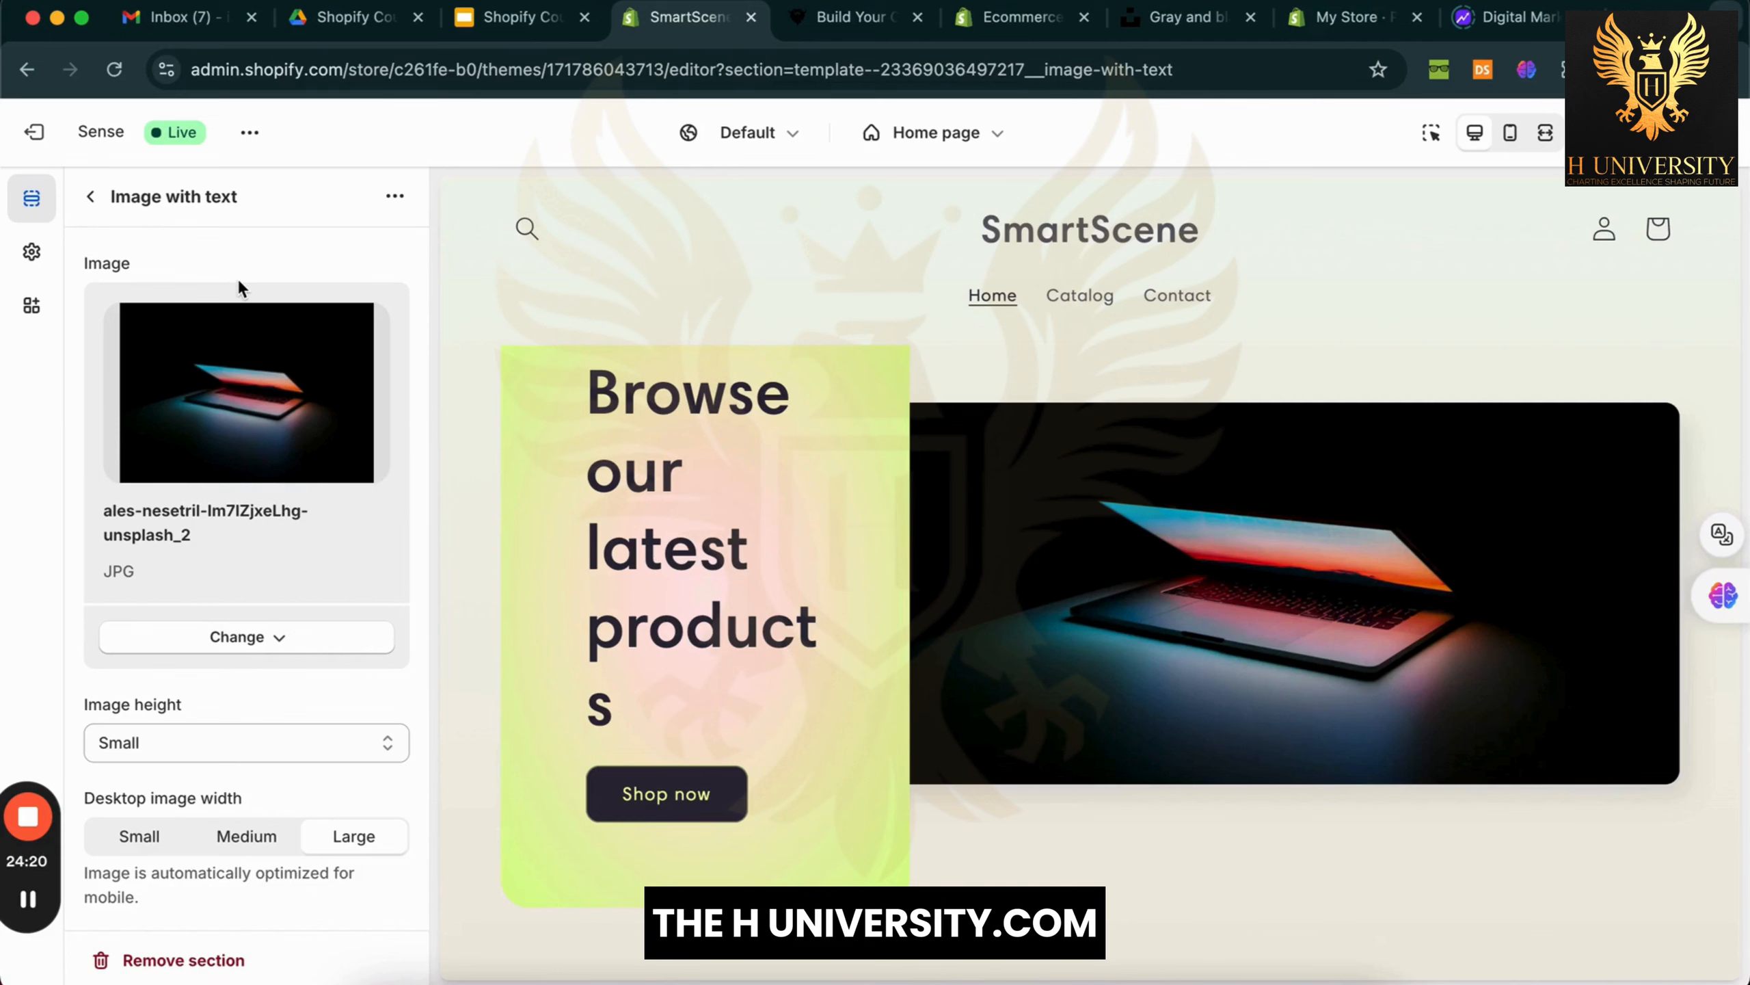
pyautogui.scroll(-3, 206, 413)
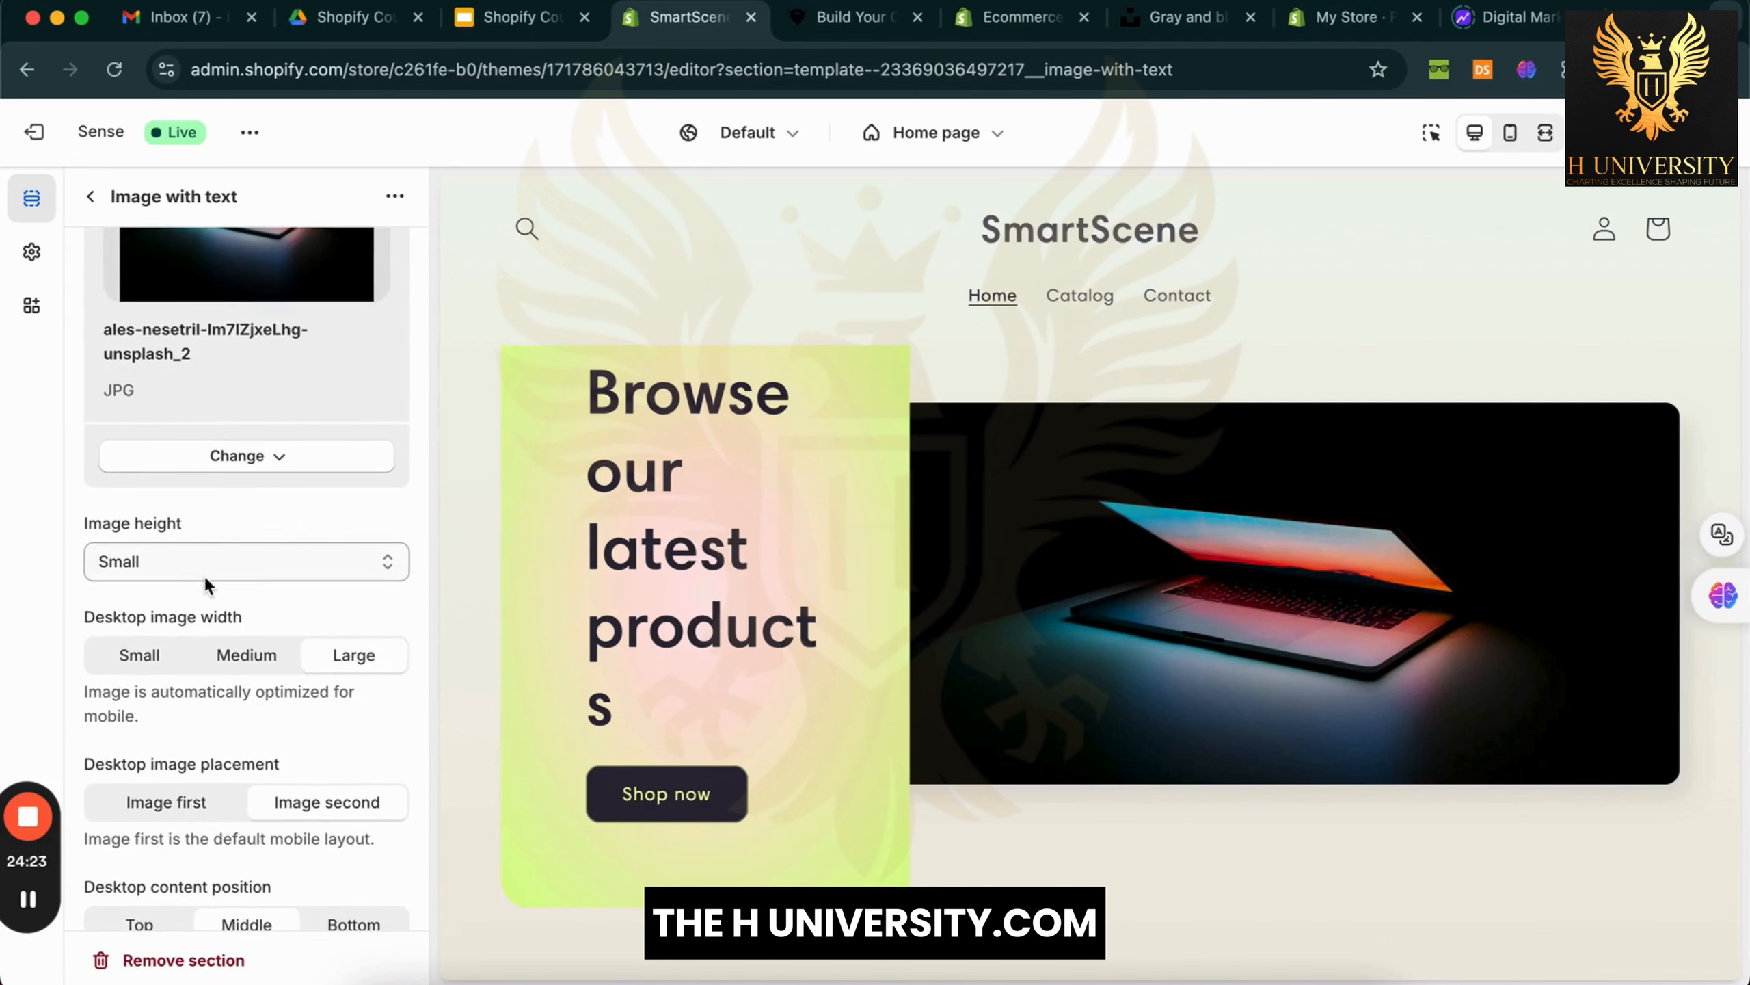
pyautogui.scroll(3, 172, 566)
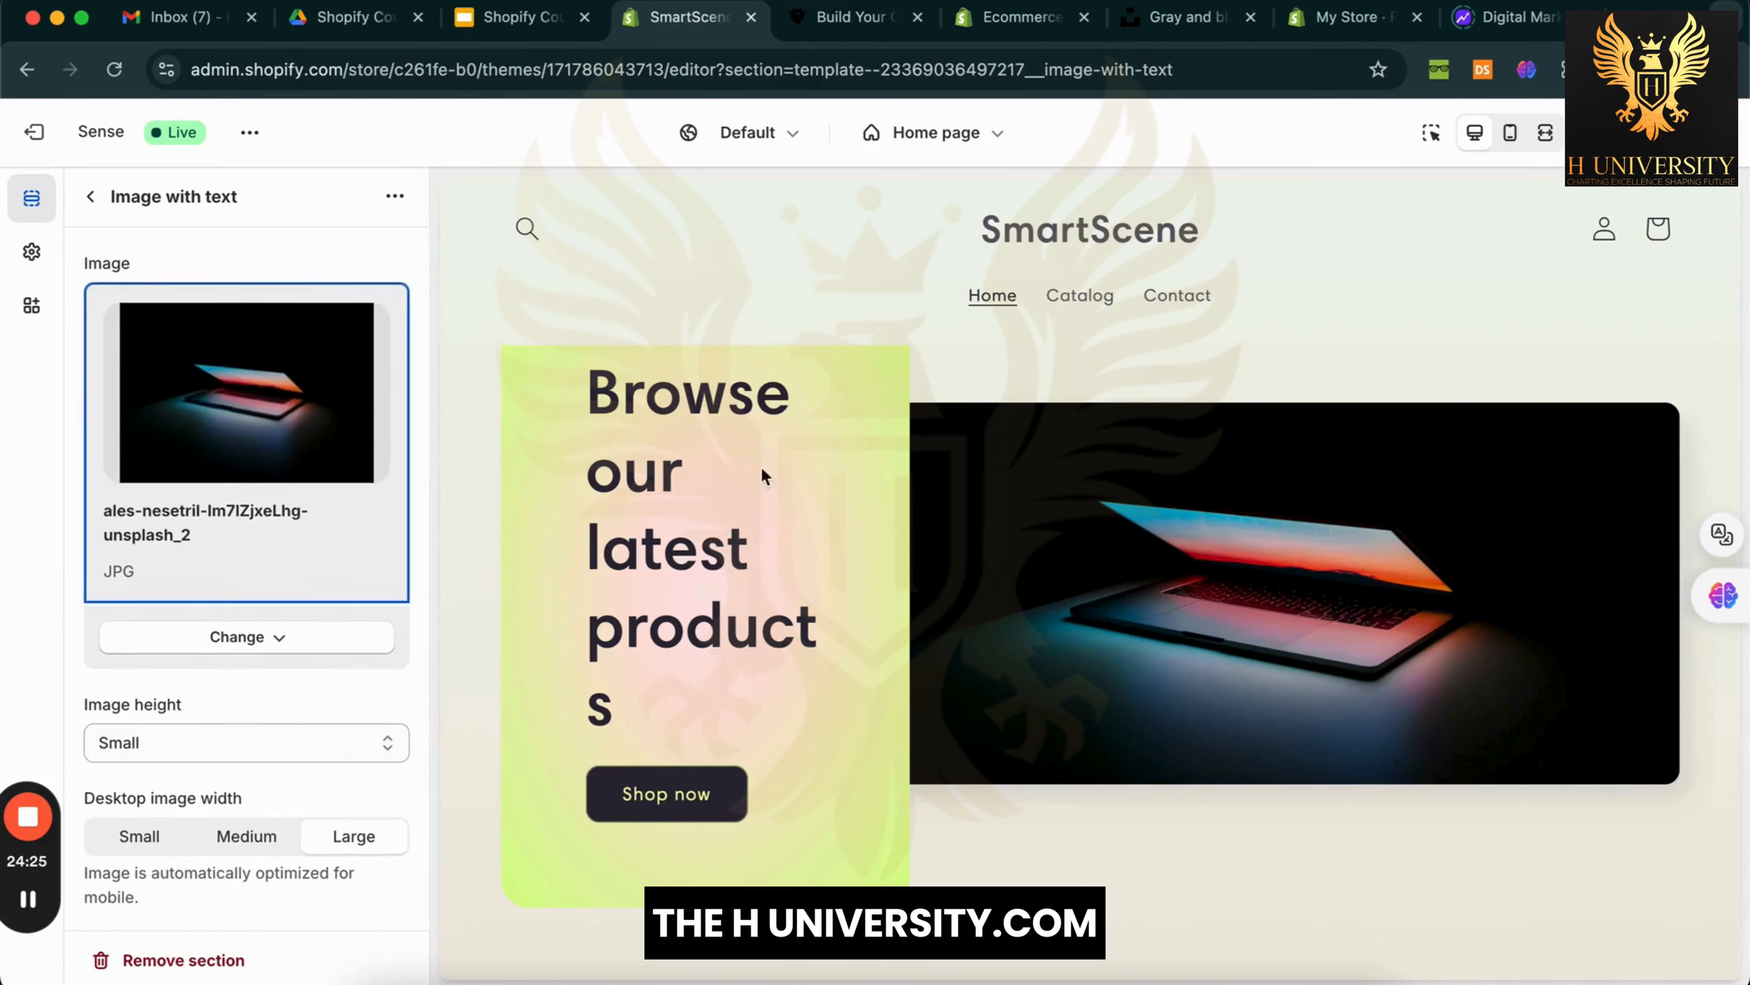
pyautogui.scroll(-4, 227, 503)
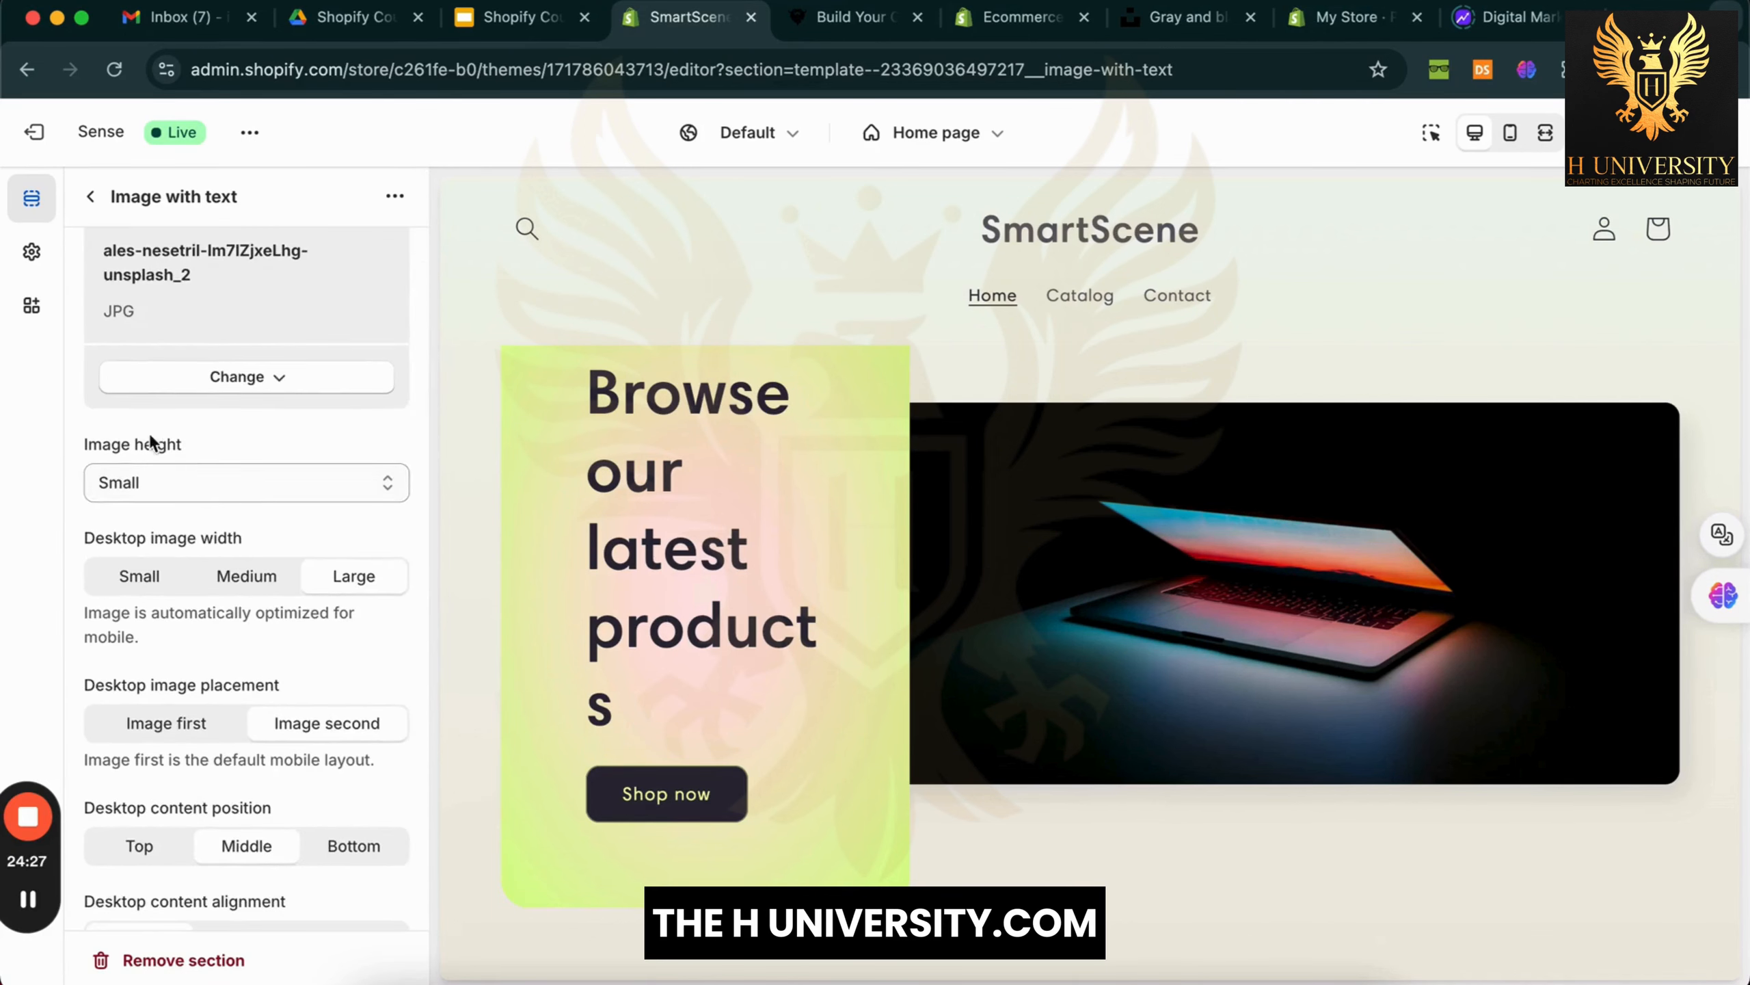
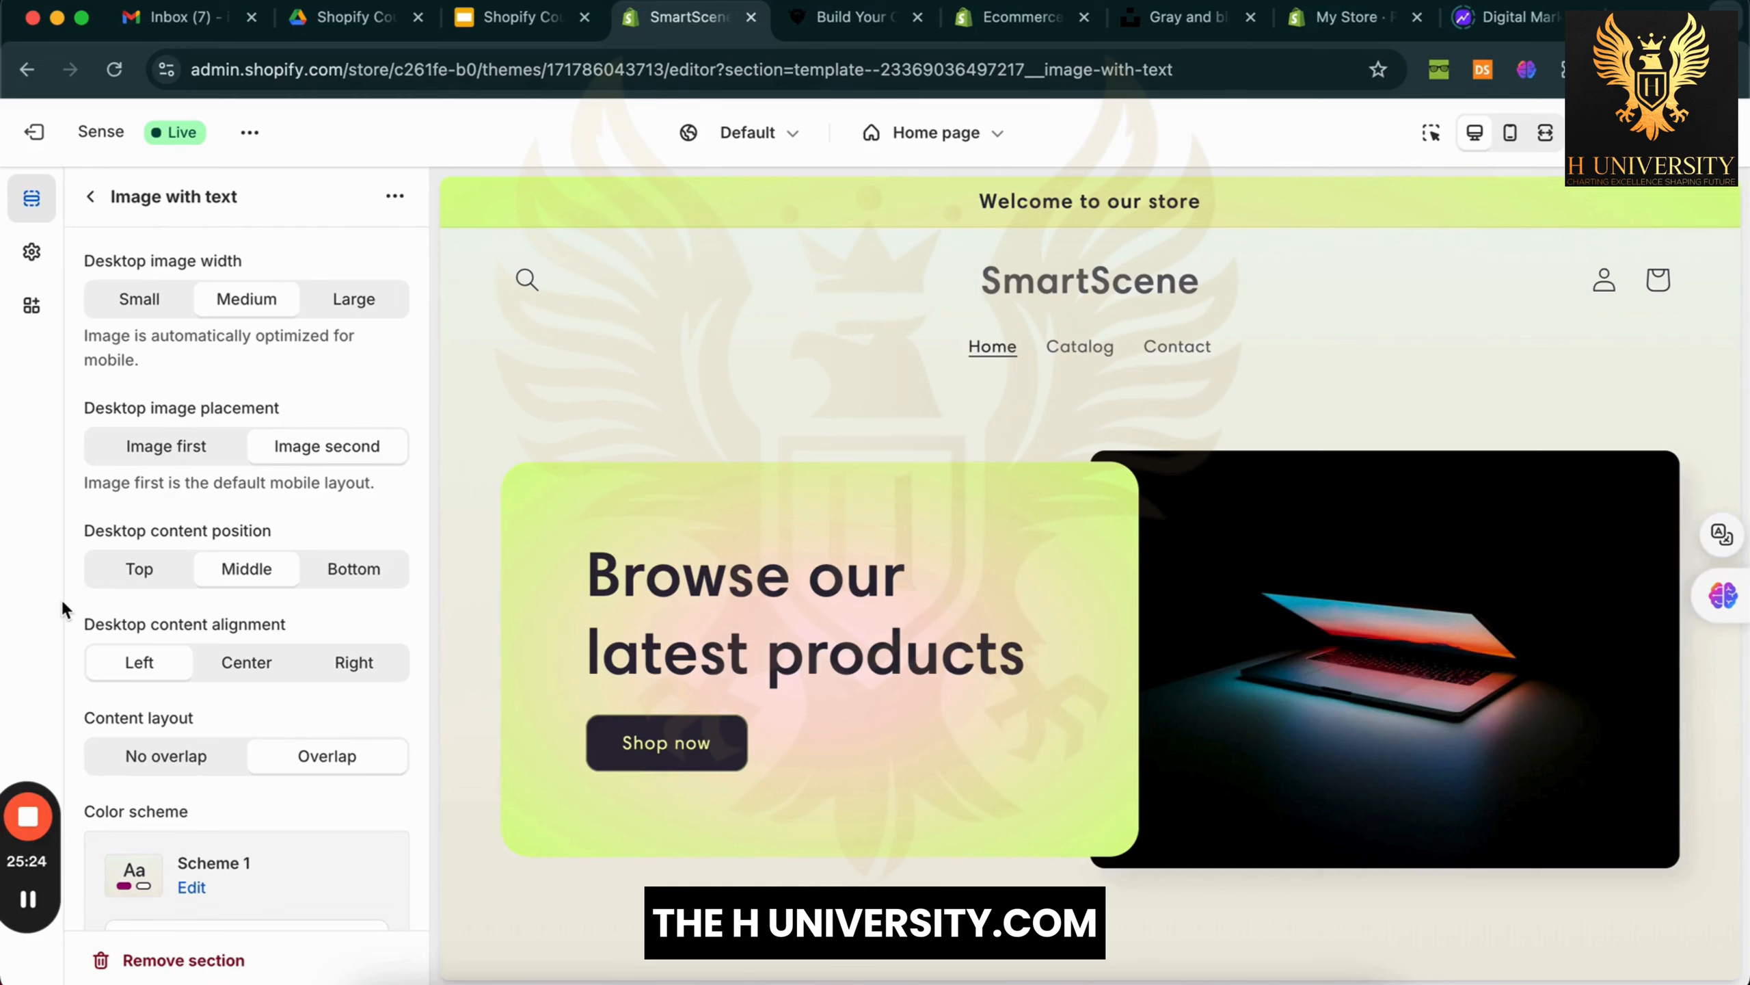
# Set the Image with text section's content layout to No overlap
pyautogui.scroll(-2, 292, 588)
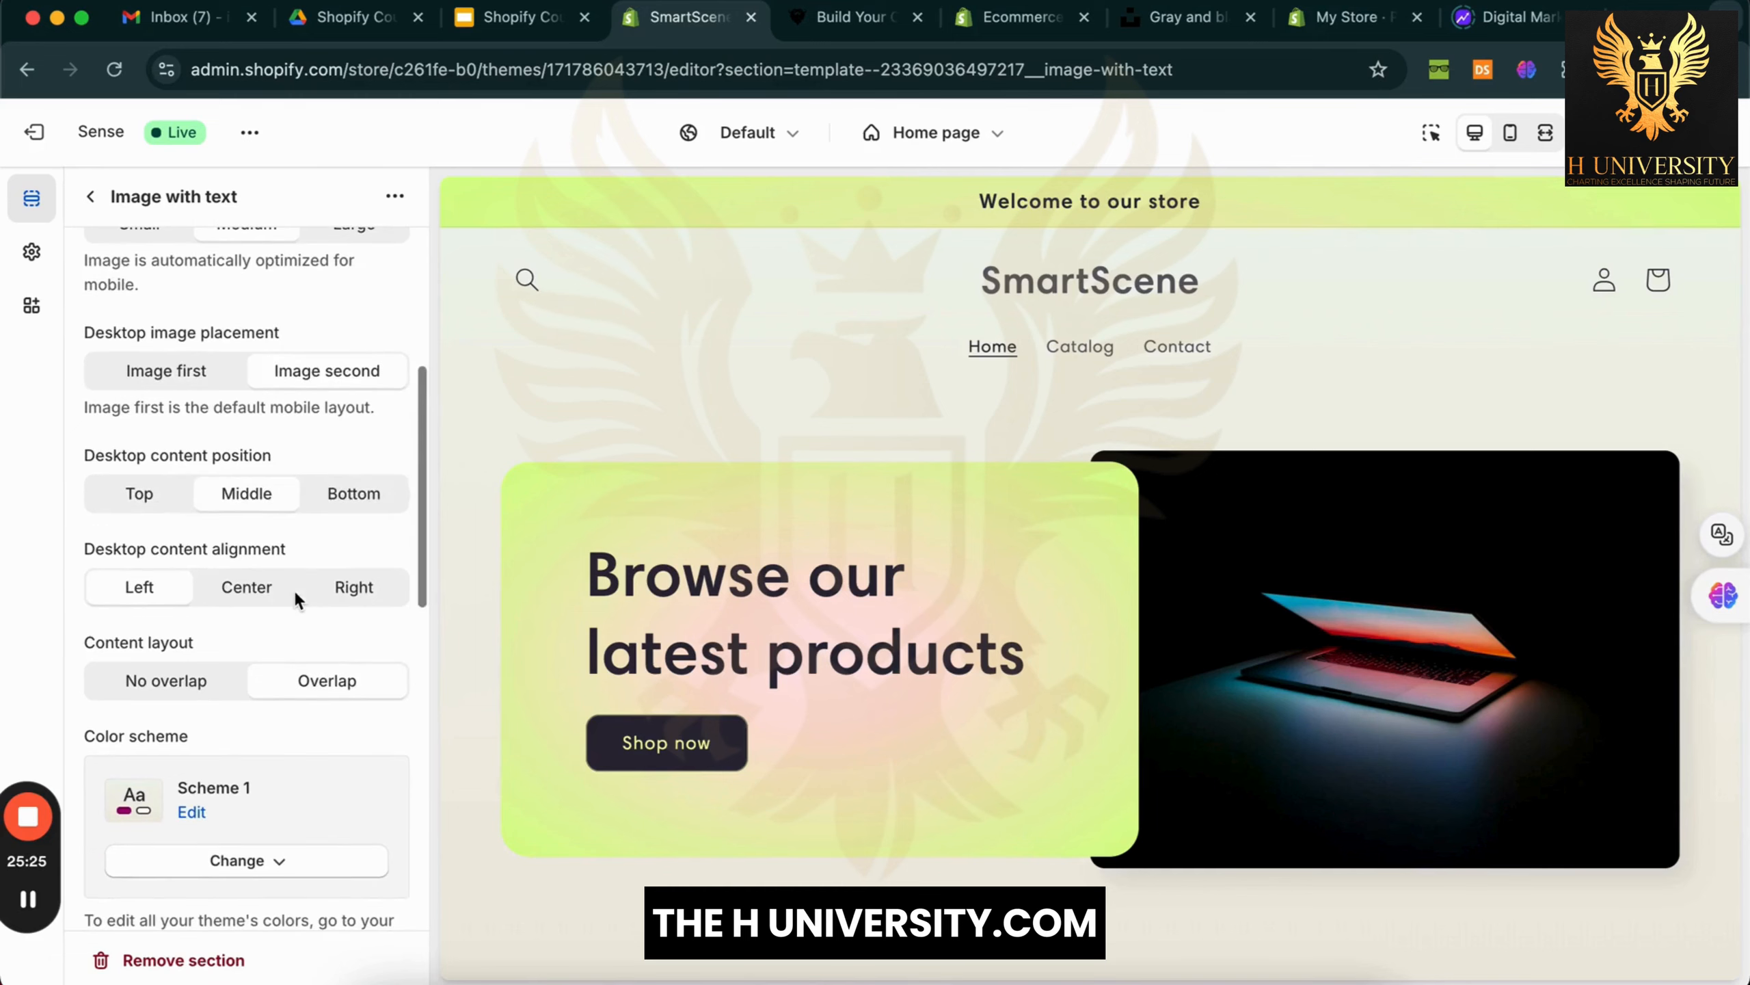
pyautogui.doubleClick(124, 456)
pyautogui.click(206, 455)
pyautogui.scroll(-3, 303, 509)
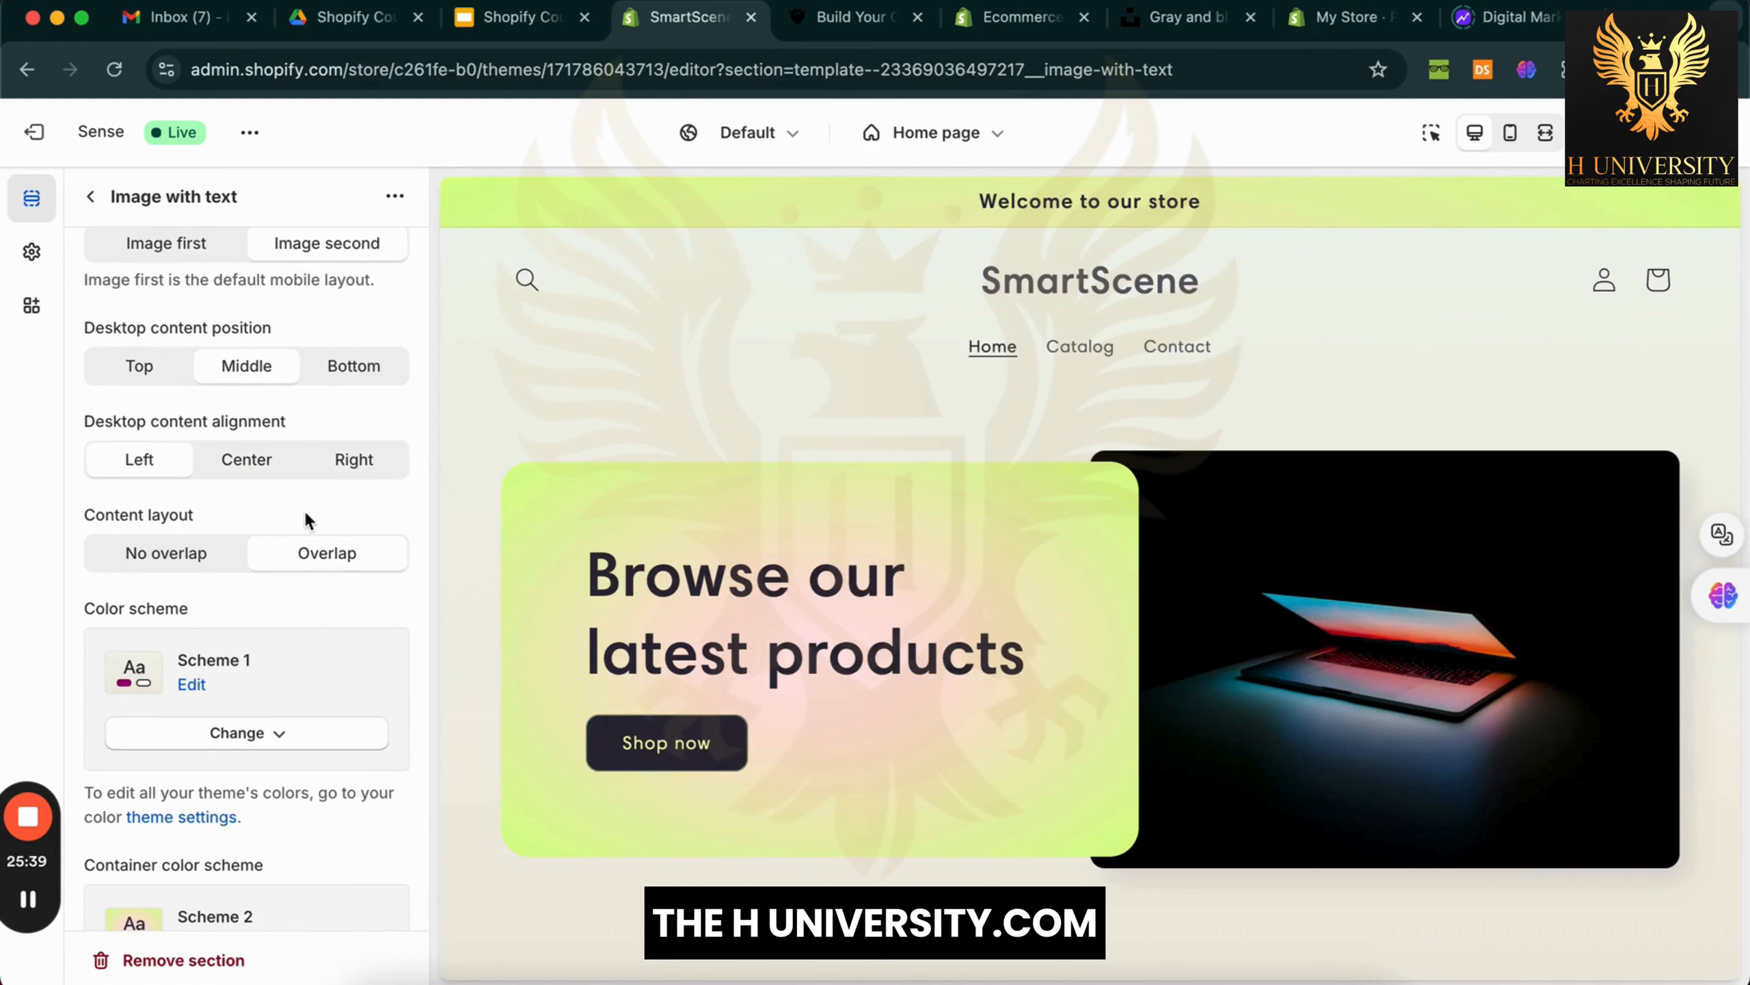
pyautogui.scroll(-2, 312, 495)
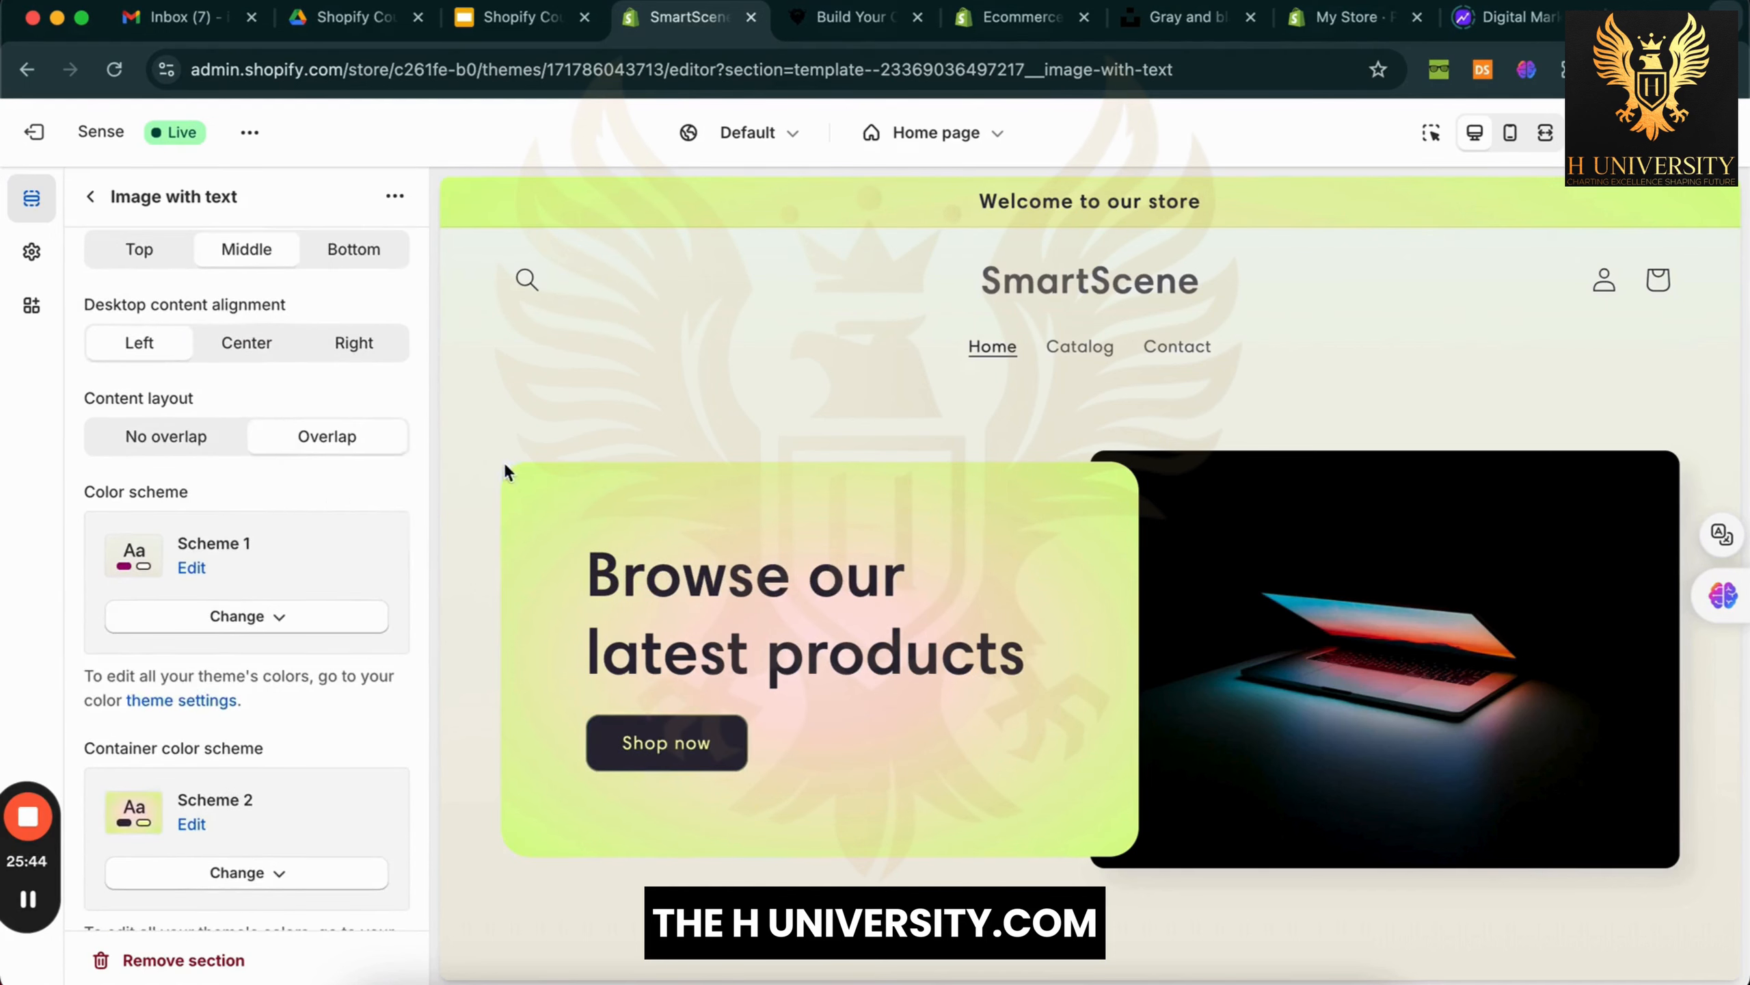
pyautogui.press('super+z')
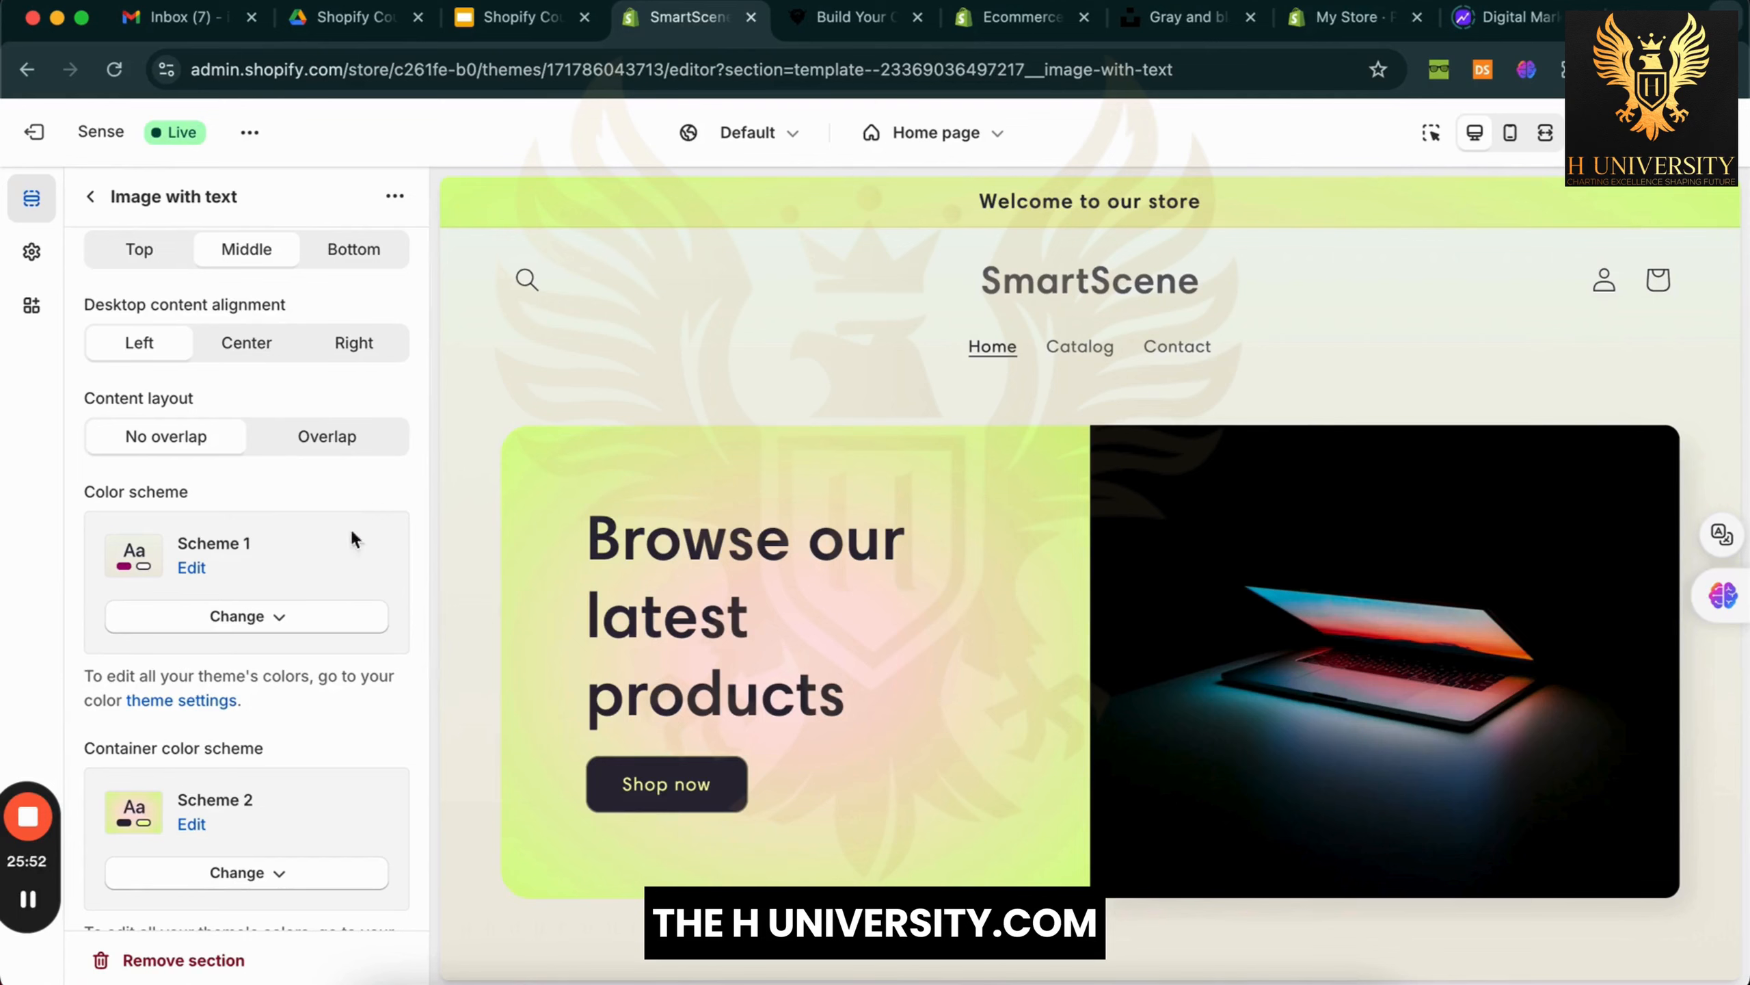
# Review the Image with text section's settings, from image size and placement to color schemes, animations, mobile layout and section padding
pyautogui.scroll(-3, 330, 523)
pyautogui.scroll(-2, 301, 483)
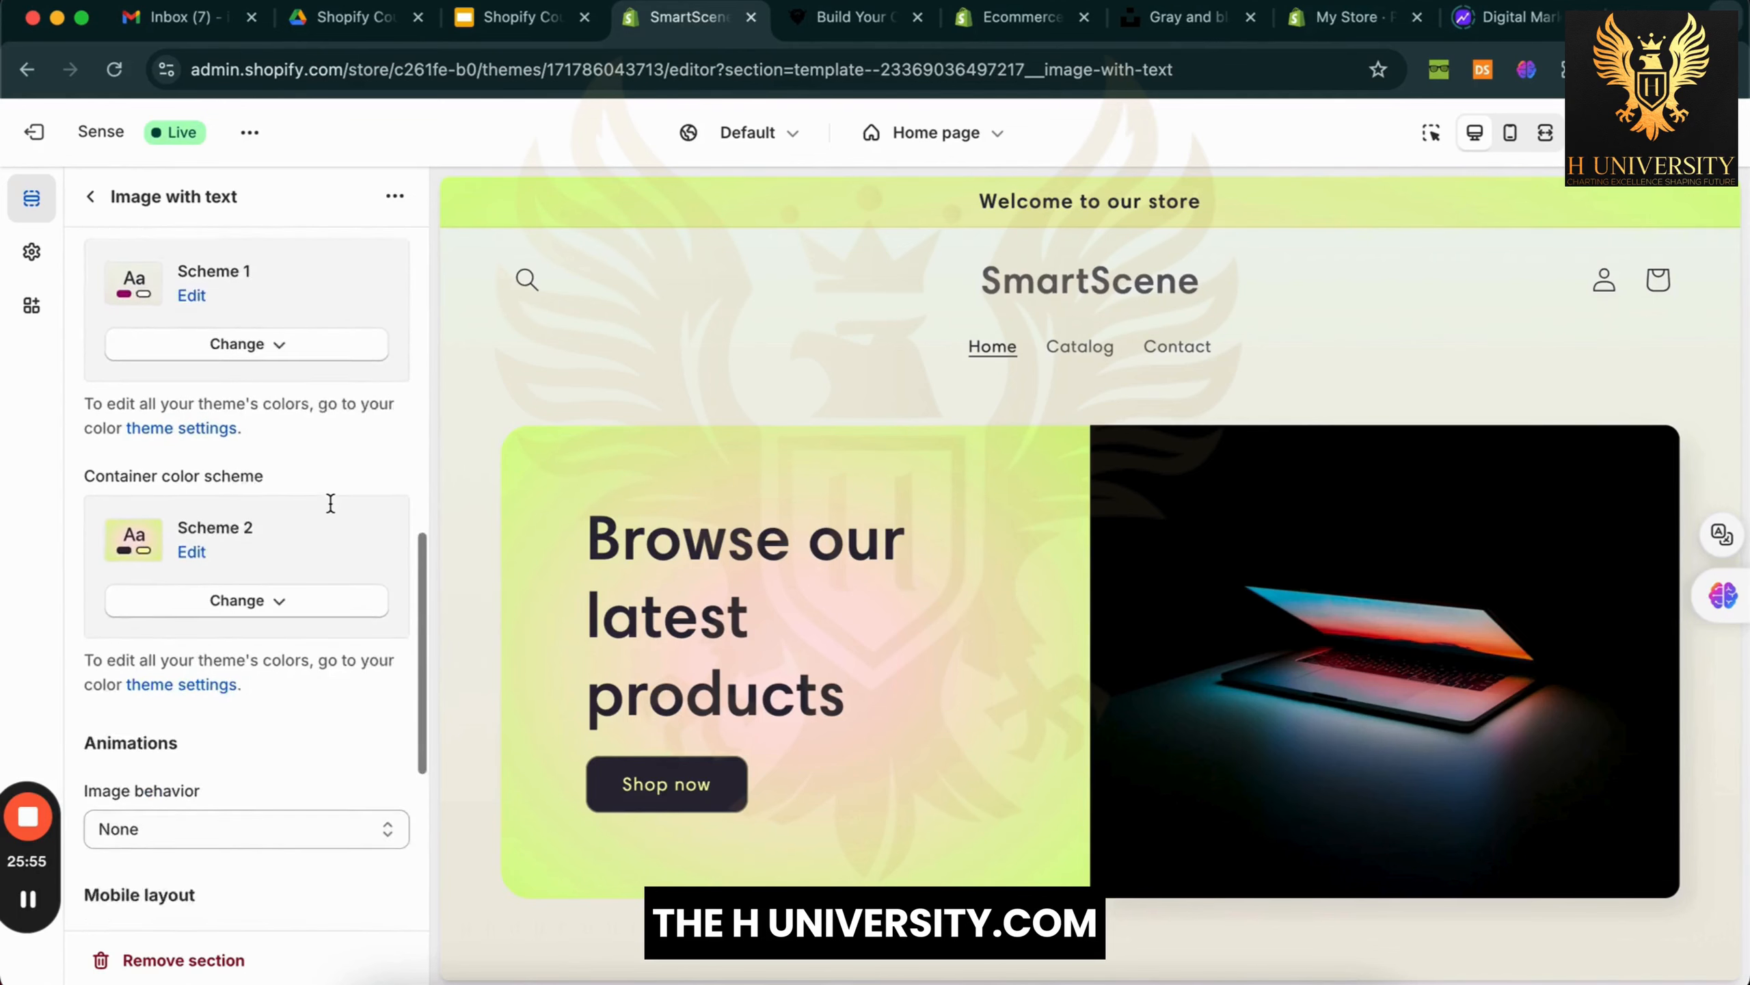
pyautogui.scroll(-4, 331, 503)
pyautogui.scroll(-3, 331, 503)
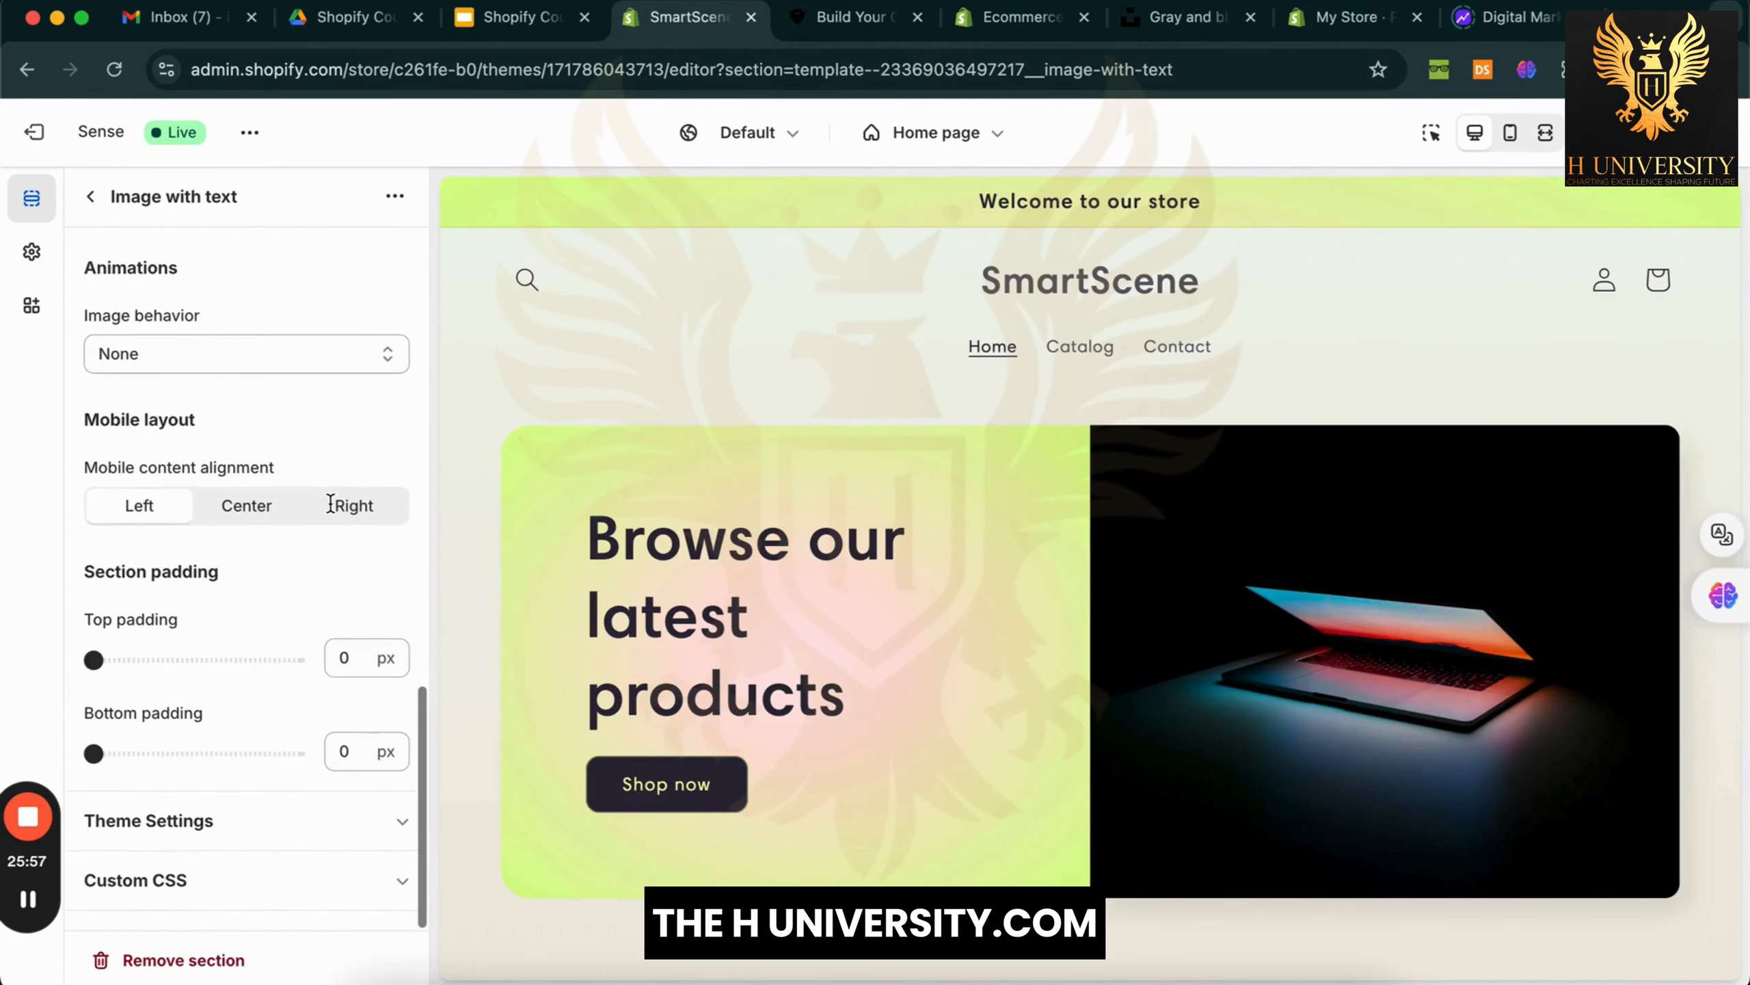
pyautogui.scroll(10, 330, 502)
pyautogui.scroll(-5, 328, 500)
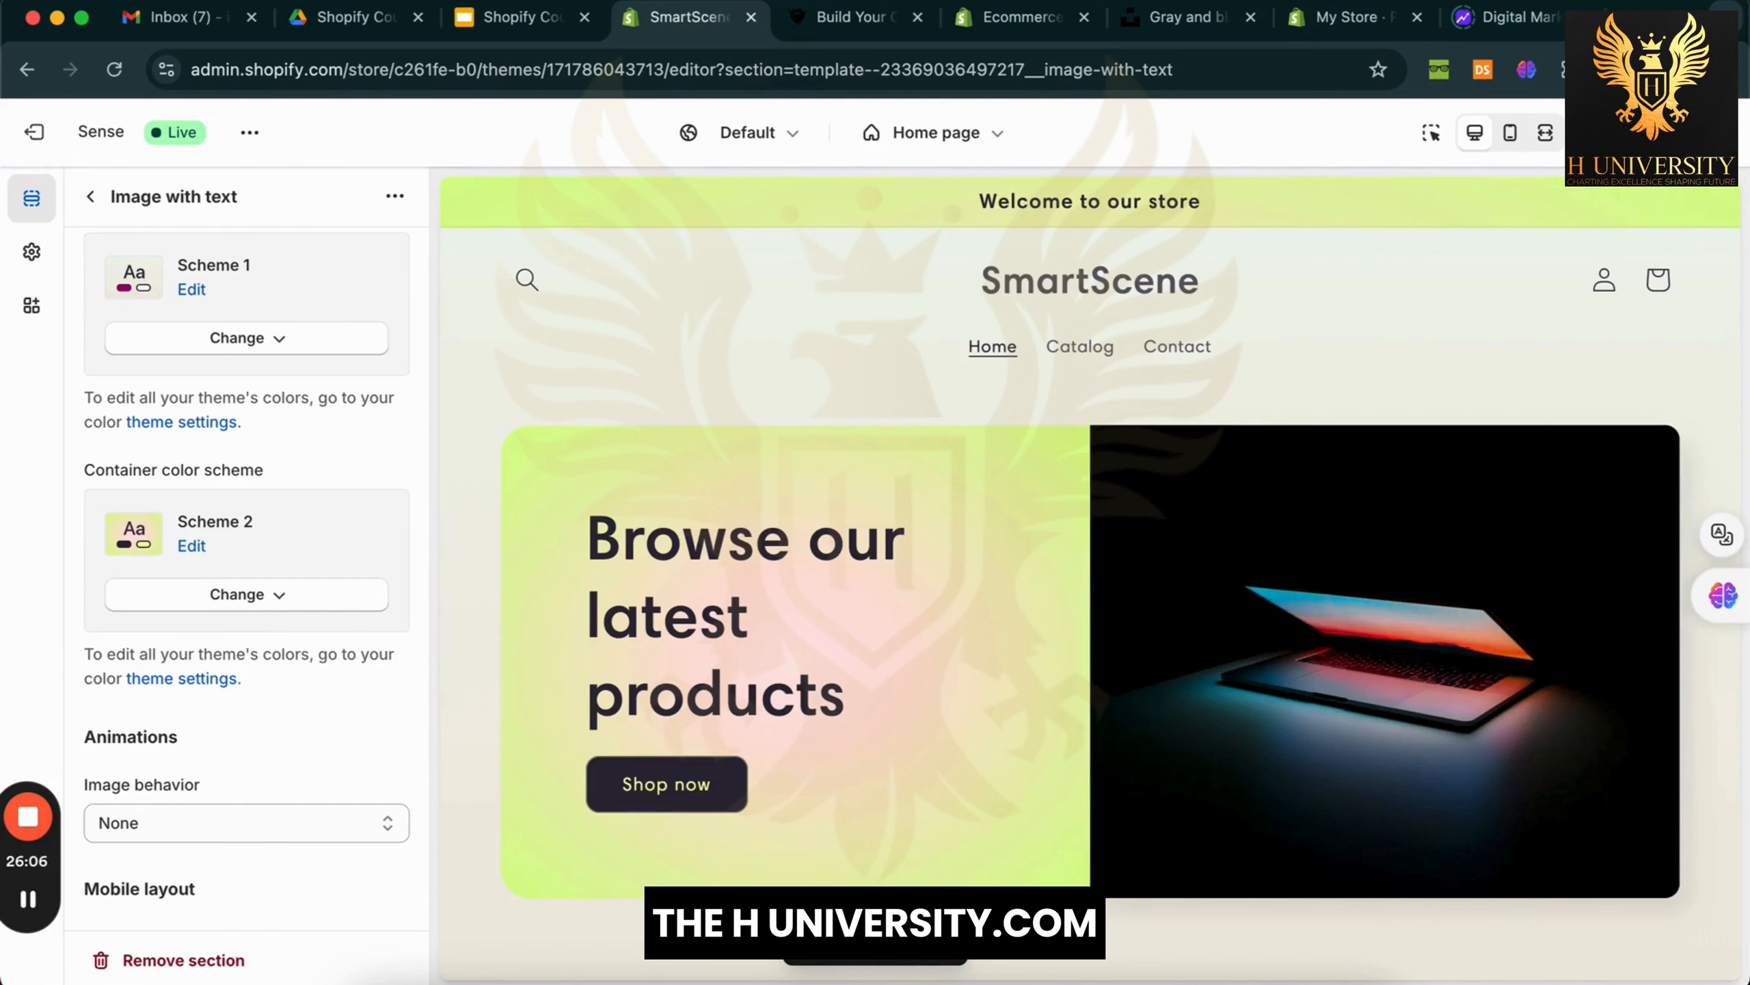
pyautogui.scroll(-5, 309, 710)
pyautogui.scroll(15, 305, 712)
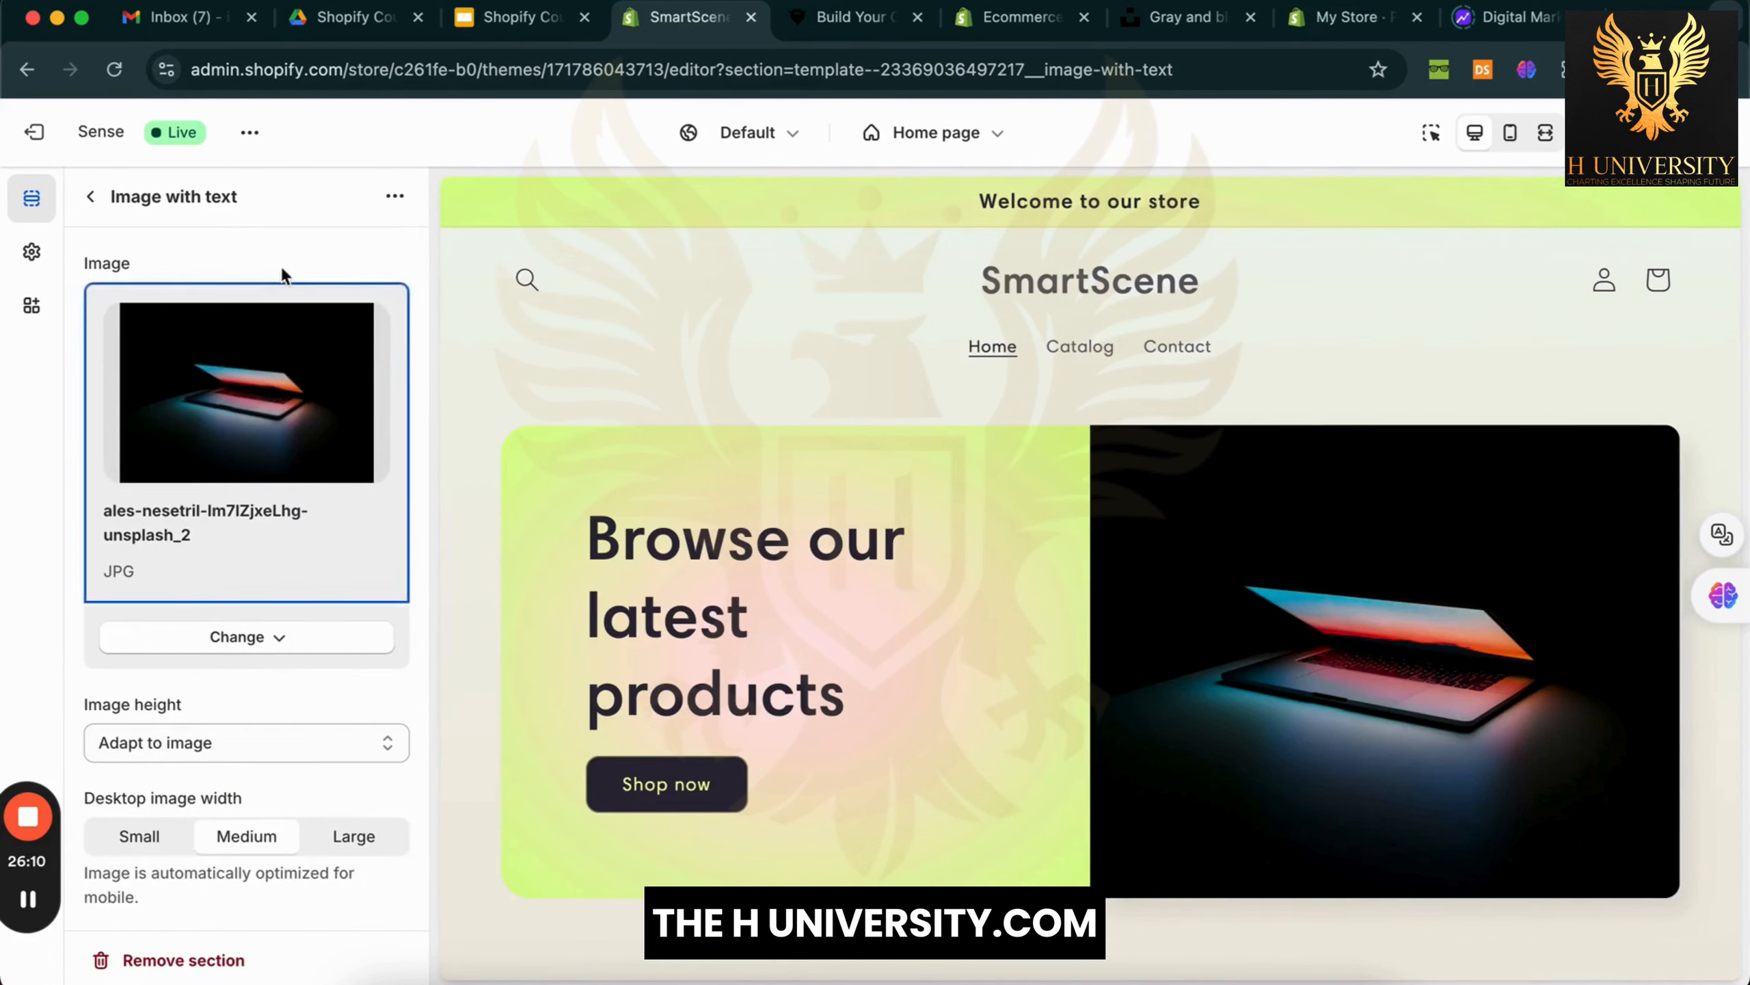
pyautogui.scroll(-7, 183, 313)
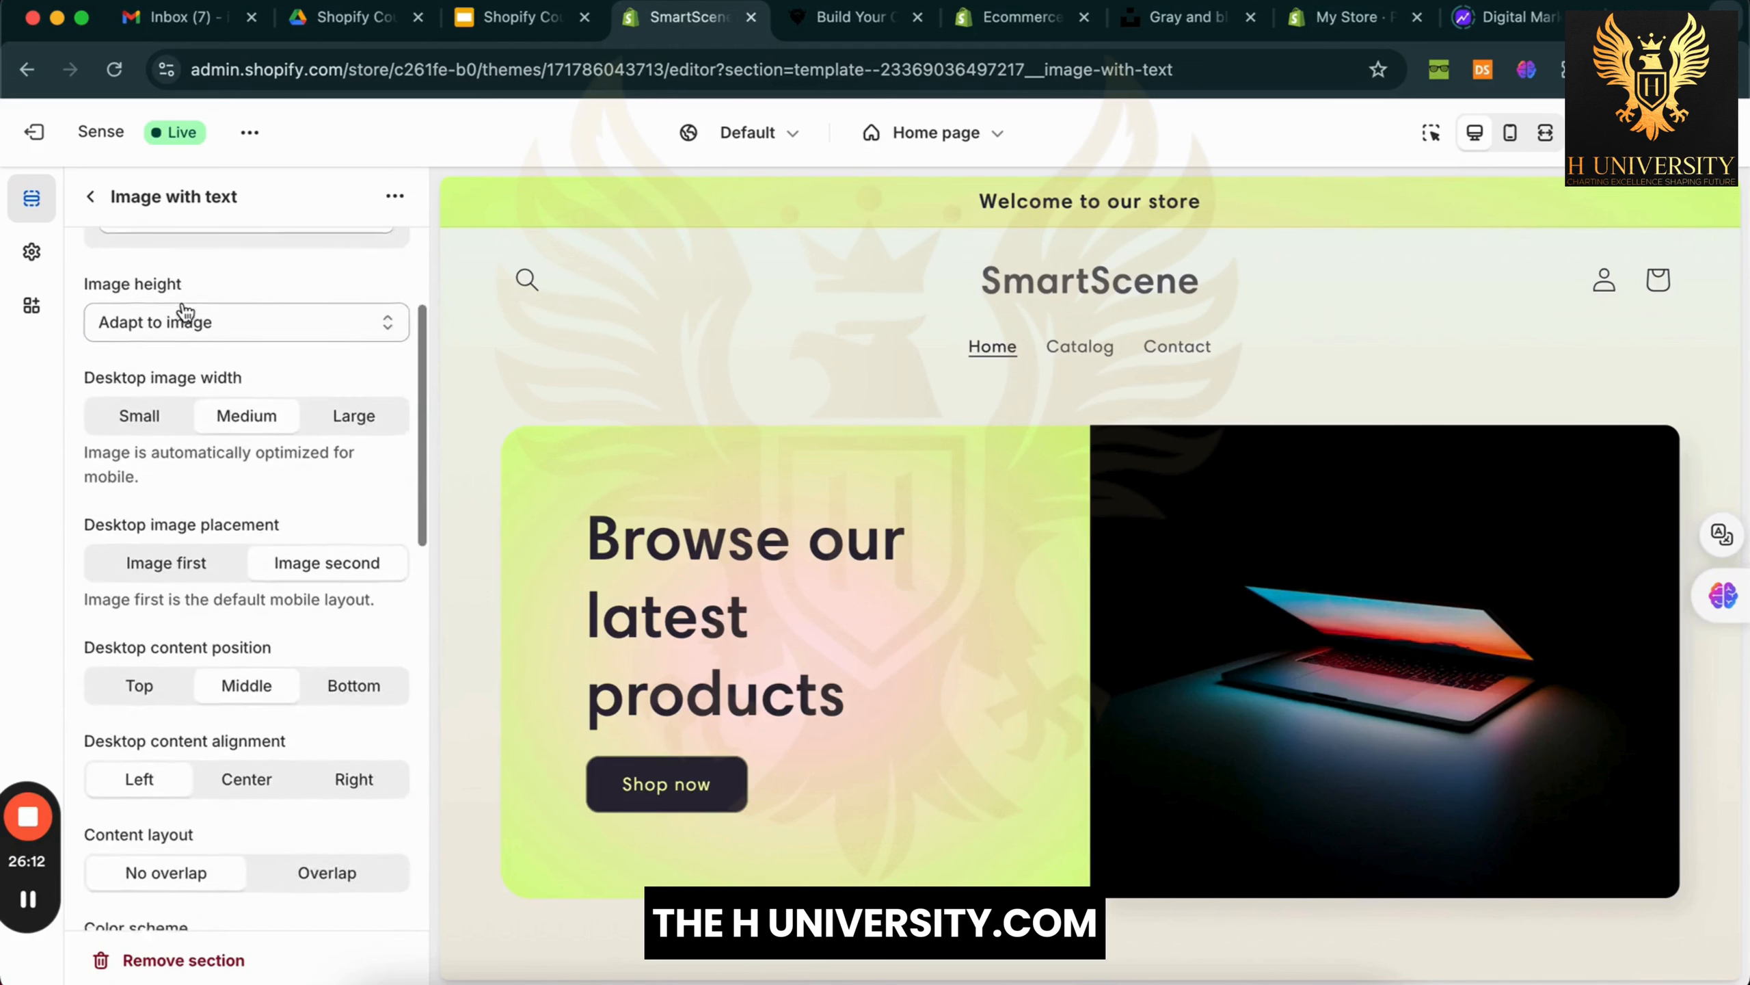
pyautogui.scroll(7, 176, 494)
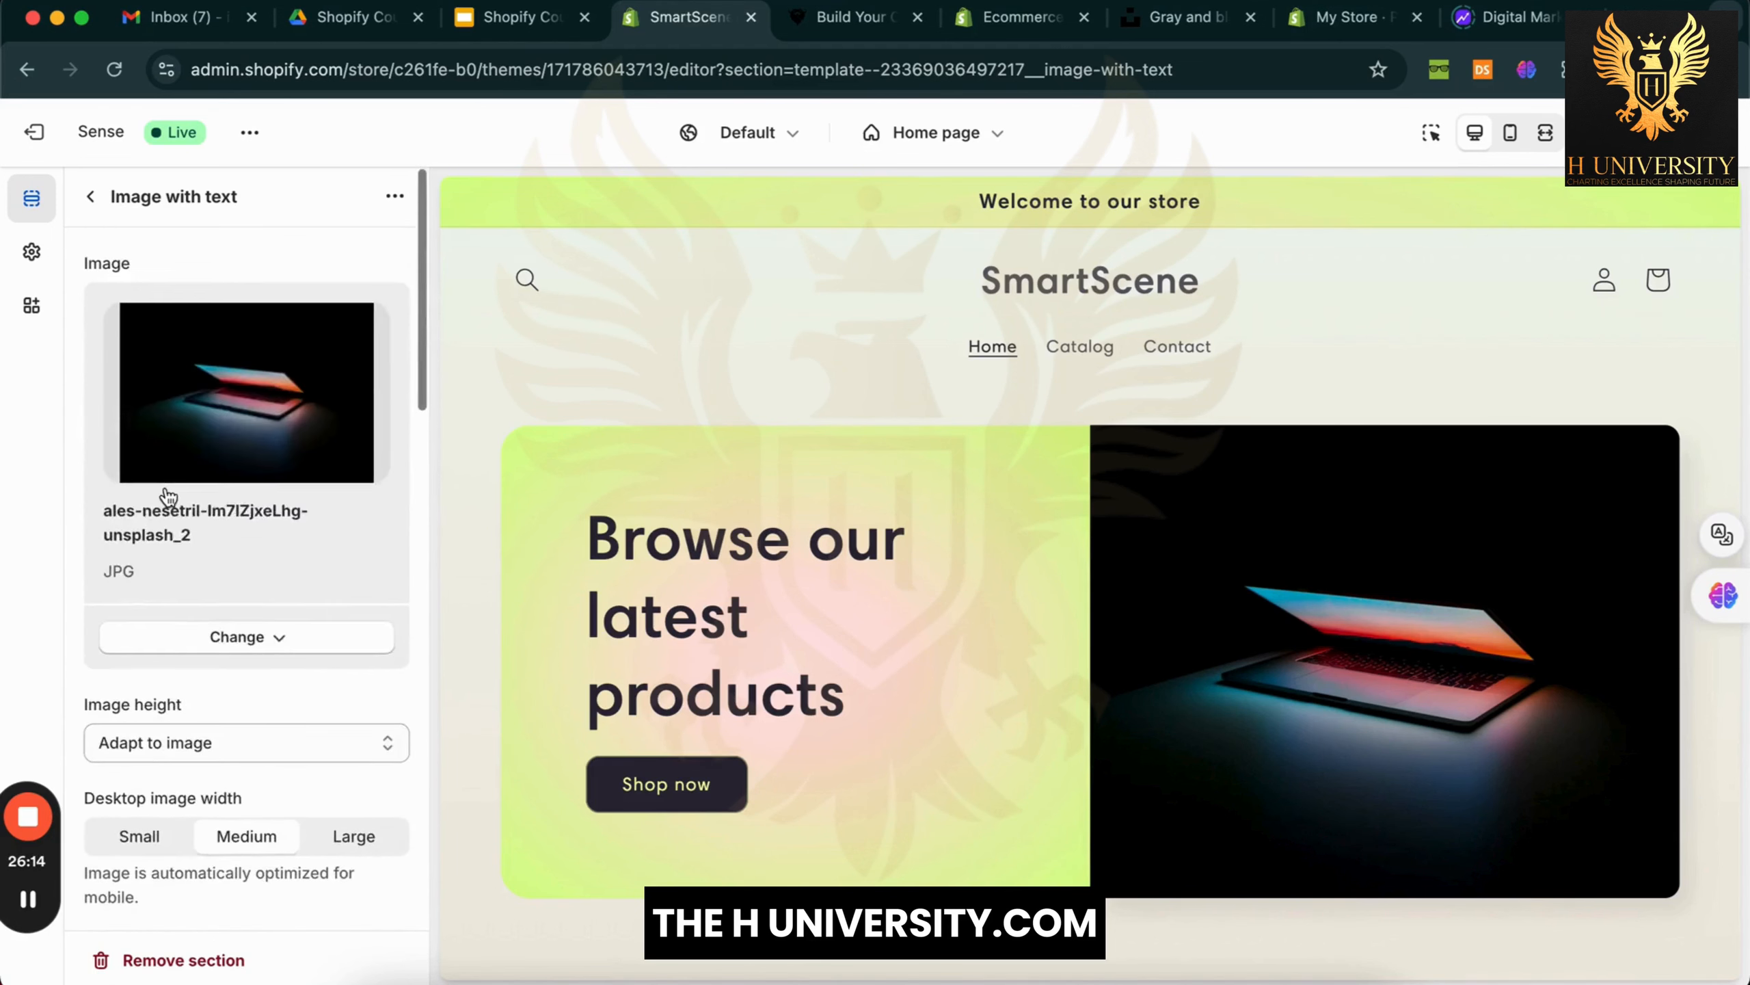
pyautogui.scroll(-12, 168, 495)
pyautogui.scroll(-3, 167, 495)
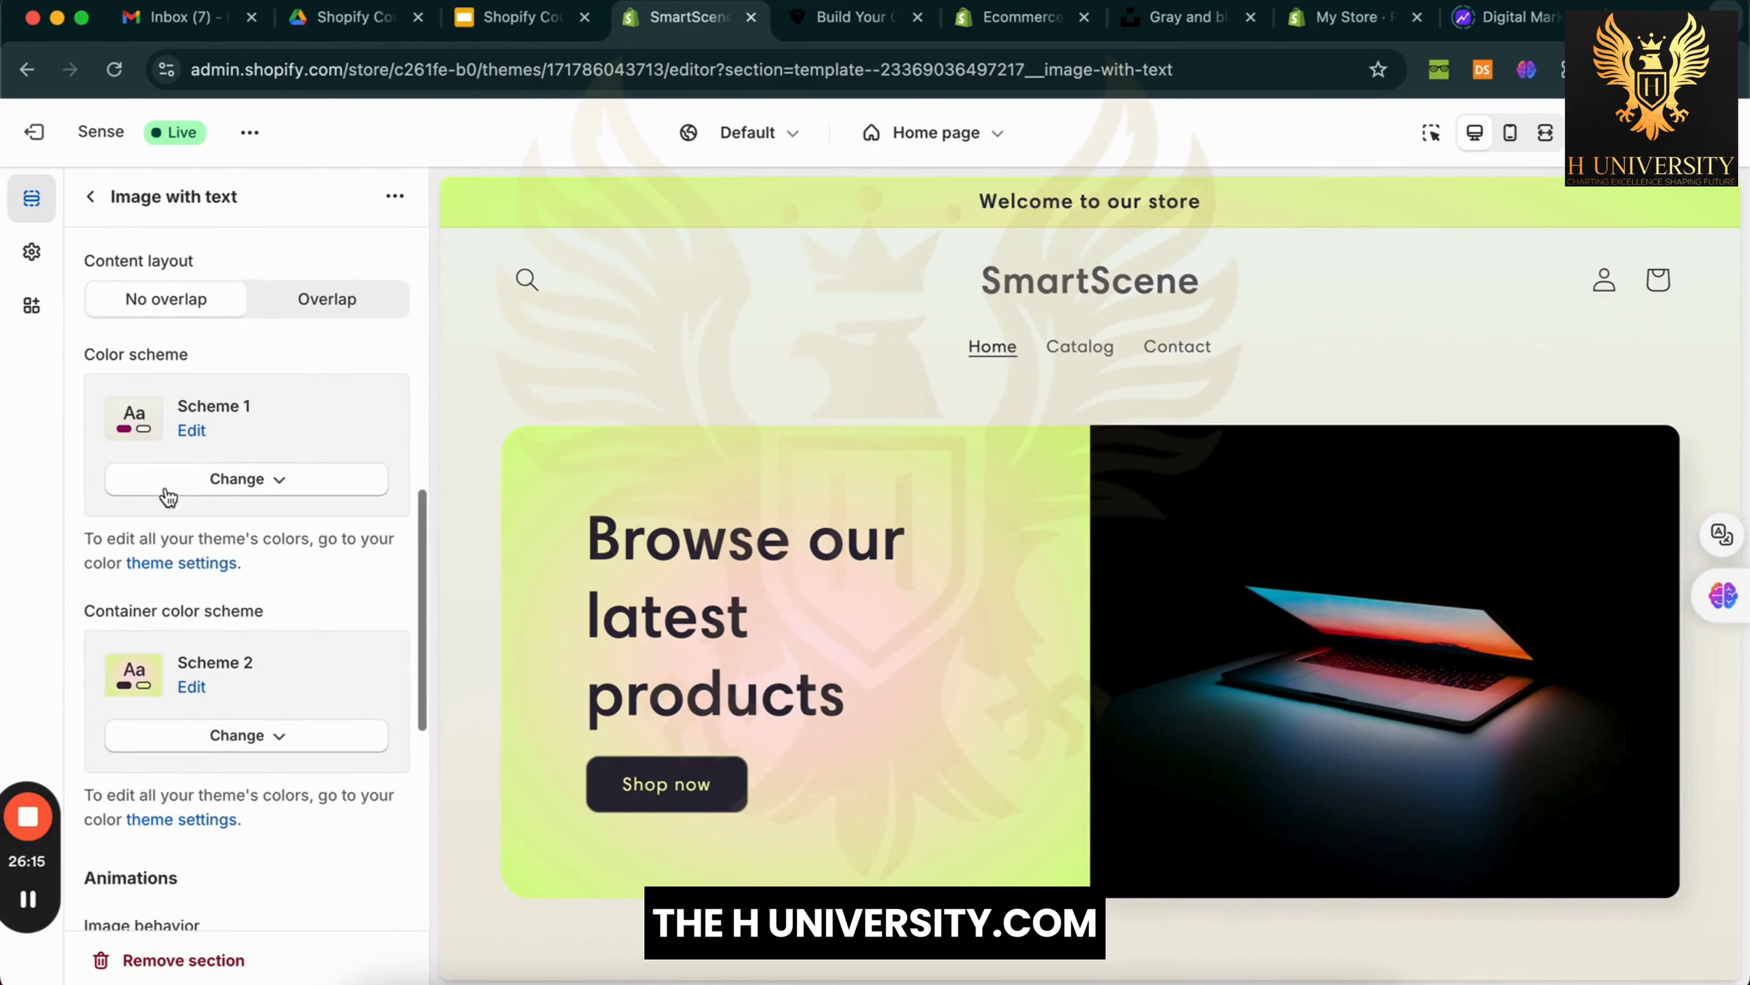
# Examine the Image with text section's color scheme and container color scheme settings against the home page preview
pyautogui.doubleClick(164, 355)
pyautogui.click(239, 350)
pyautogui.click(156, 351)
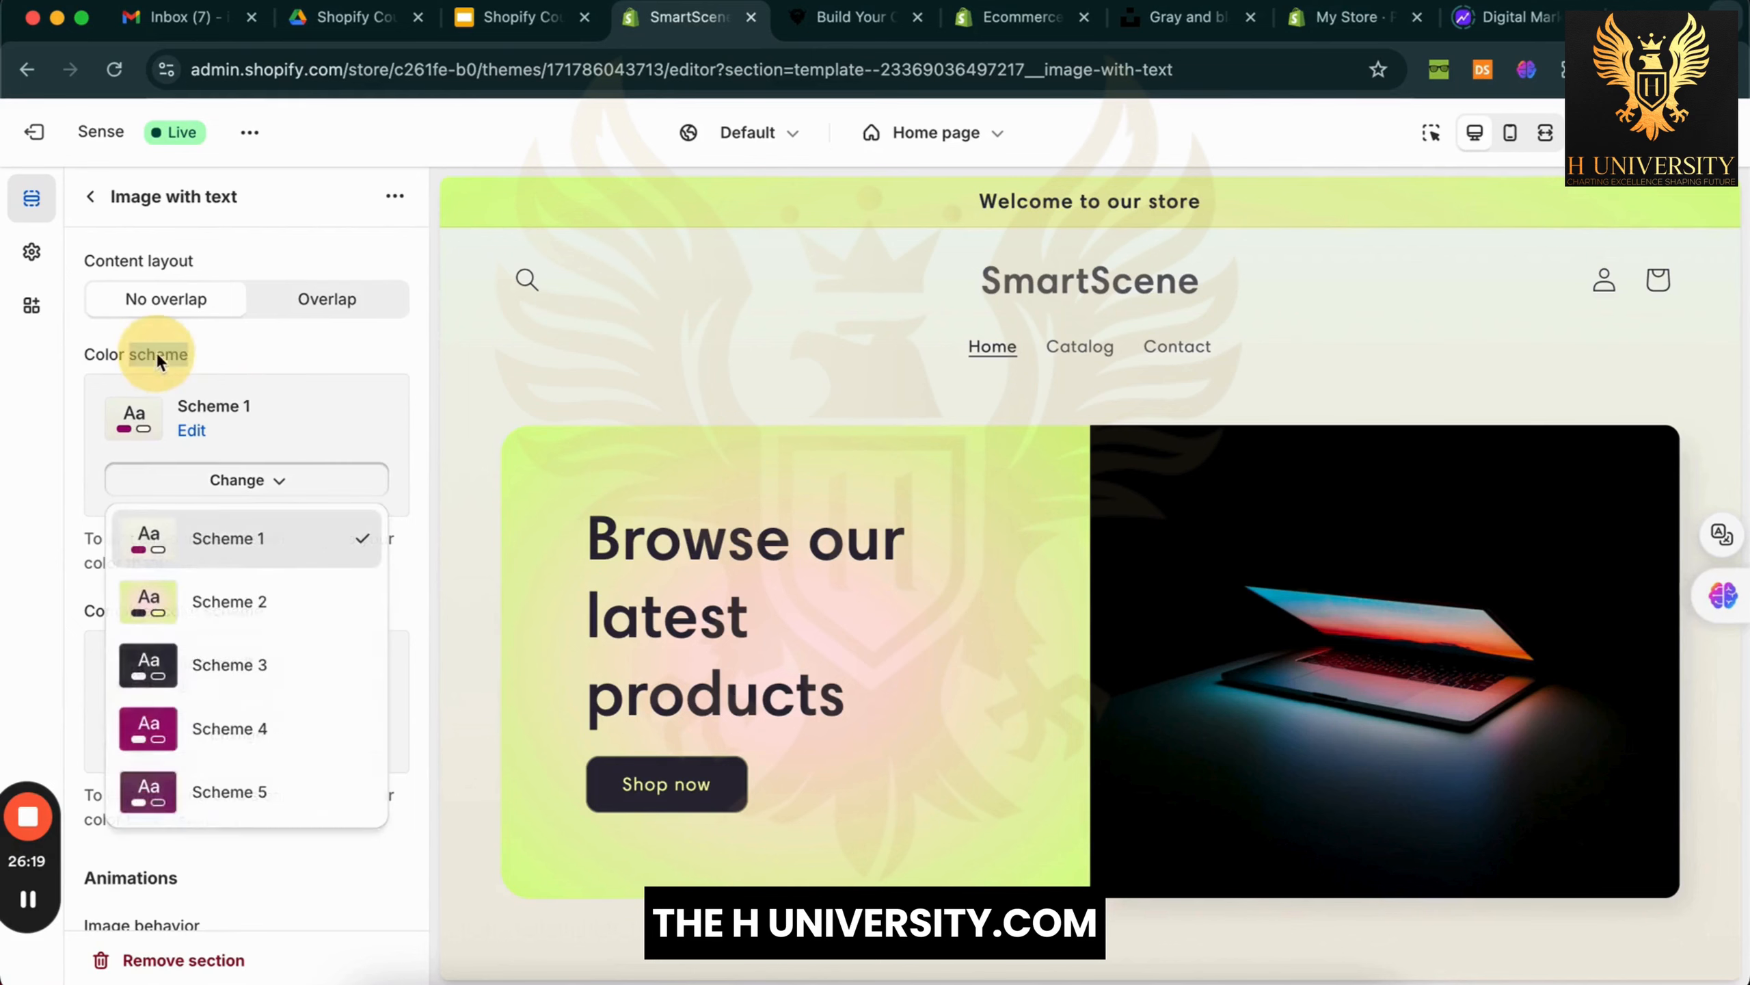
pyautogui.click(234, 351)
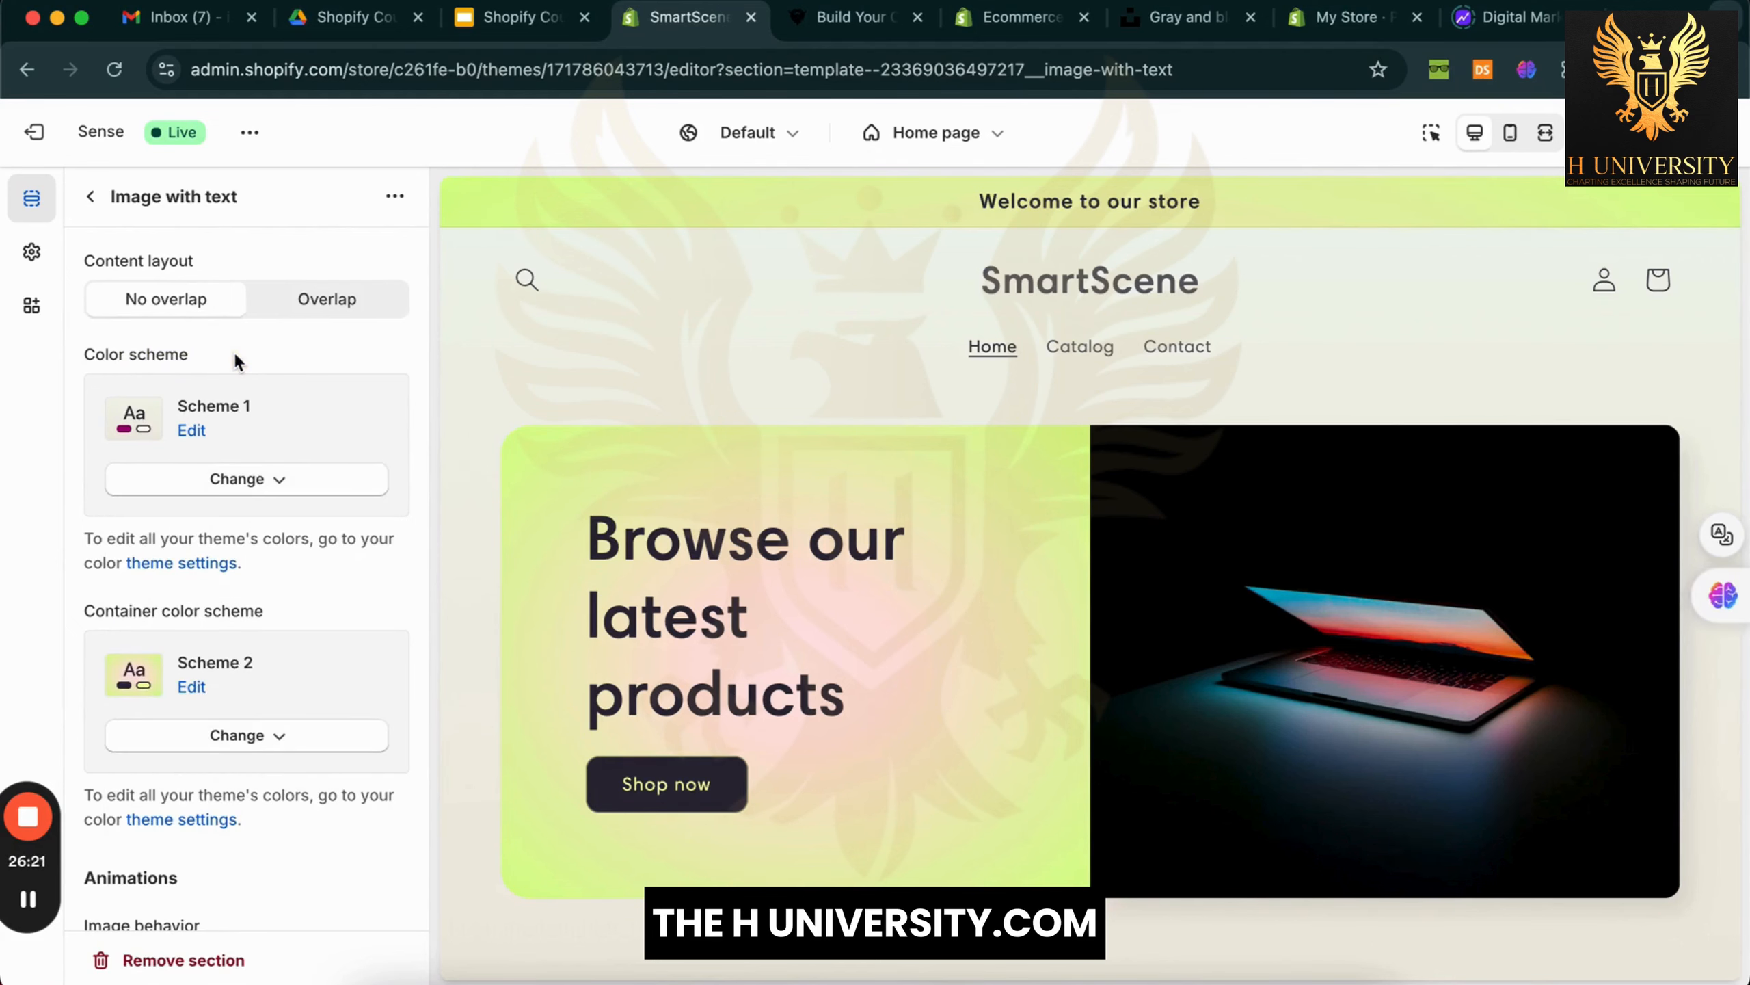
pyautogui.scroll(-5, 751, 636)
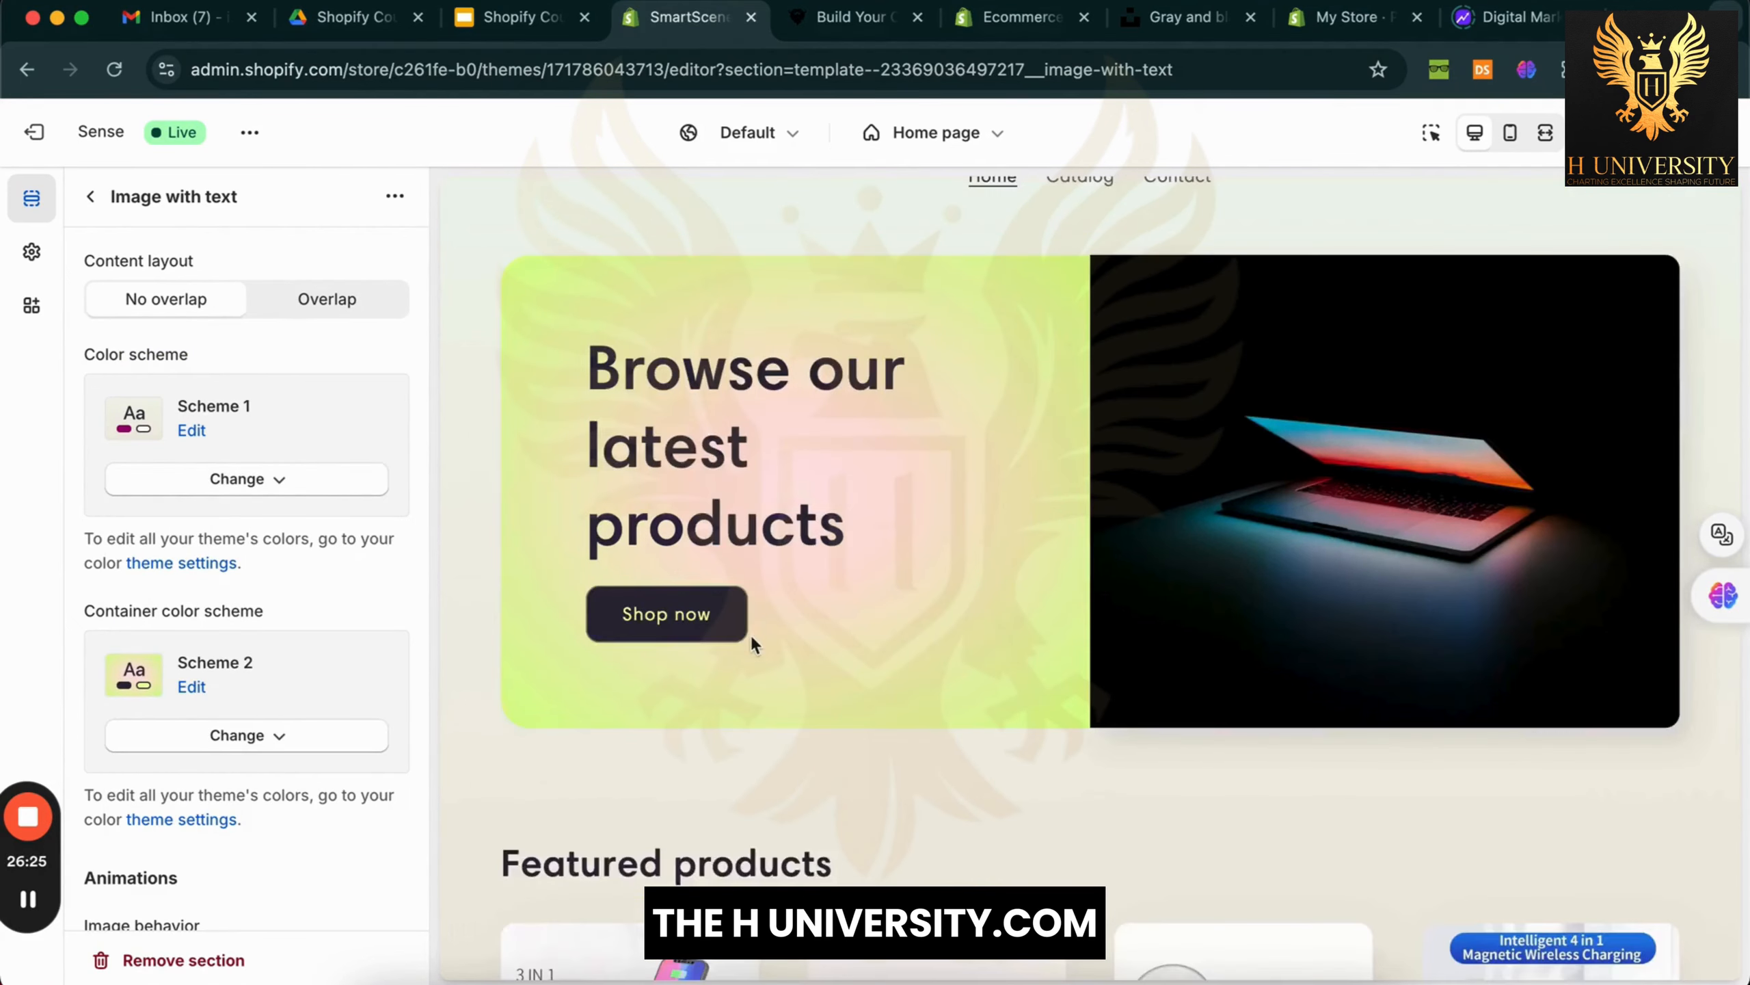
pyautogui.scroll(5, 751, 635)
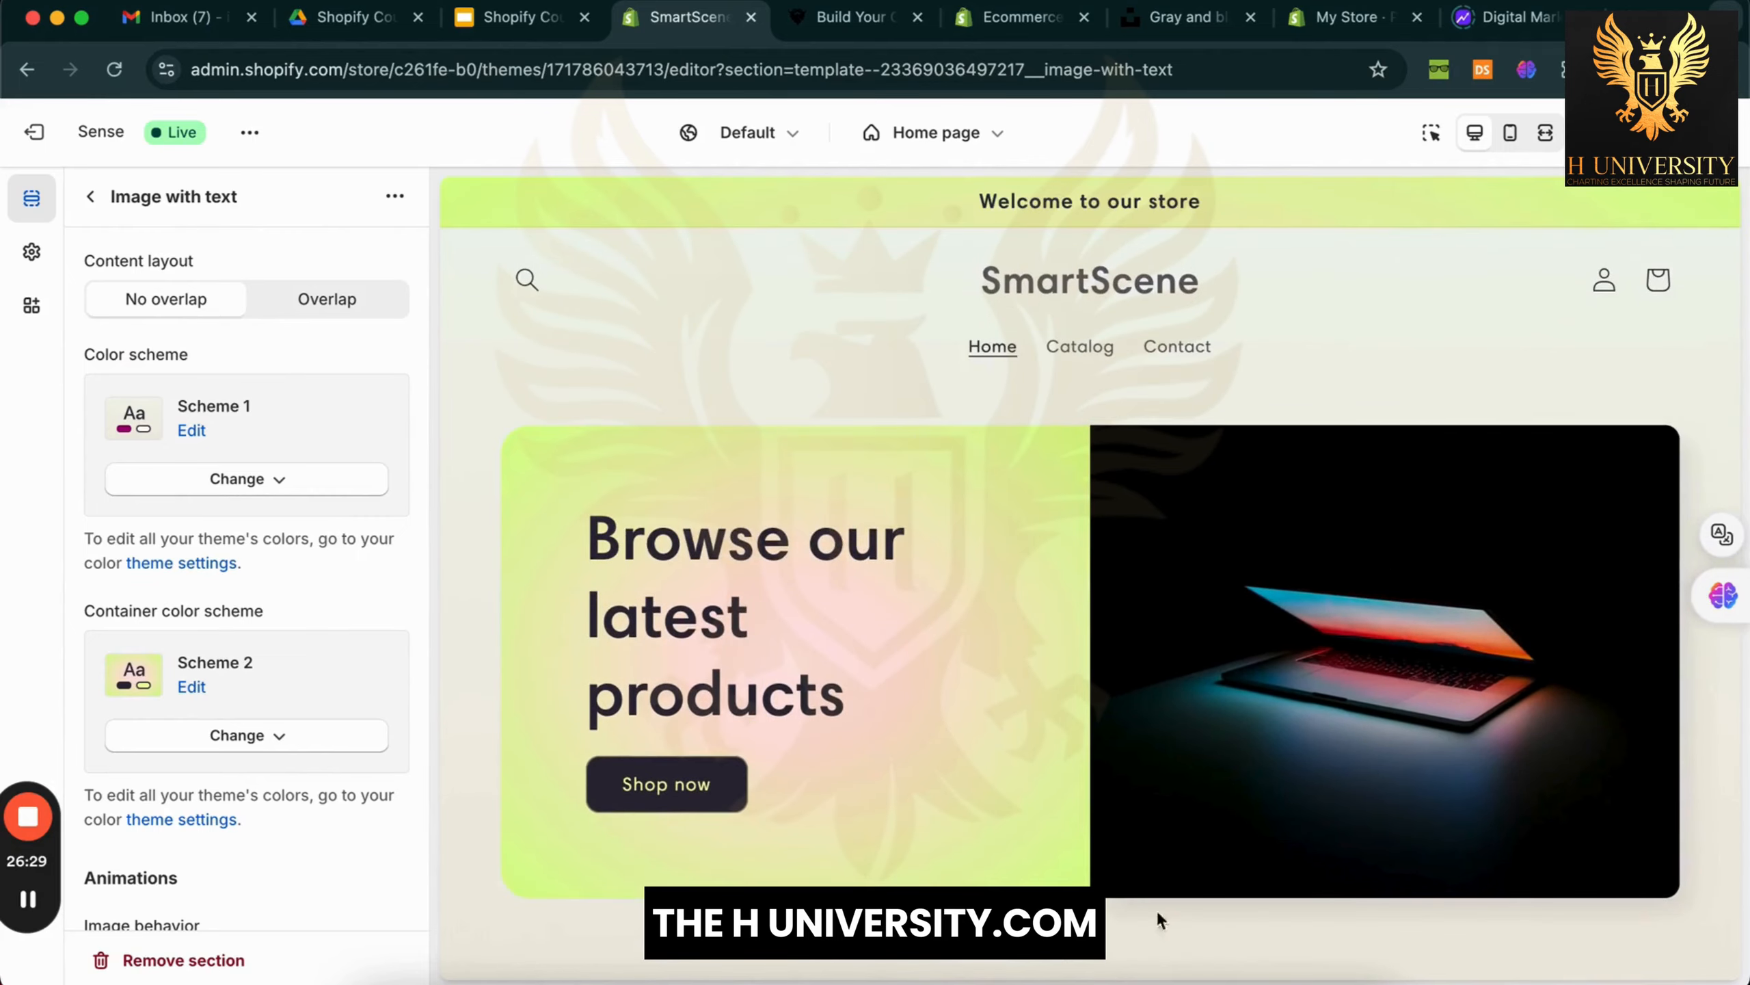
pyautogui.scroll(-5, 965, 838)
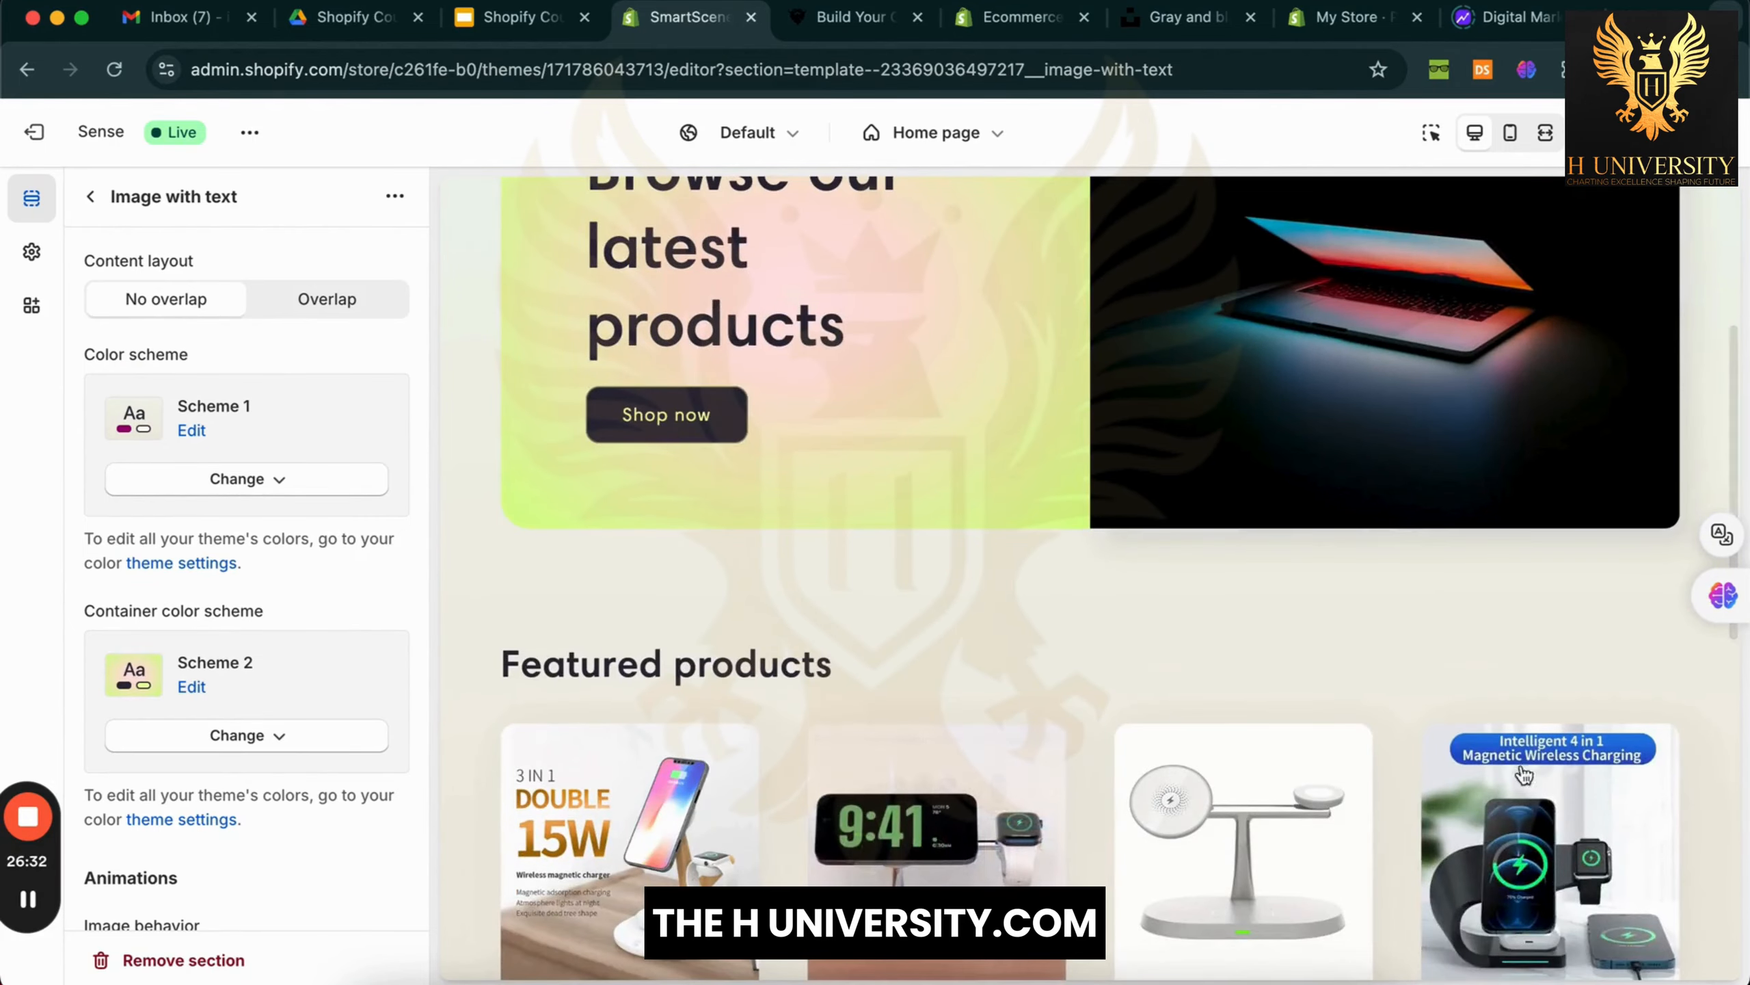
pyautogui.scroll(-10, 1010, 627)
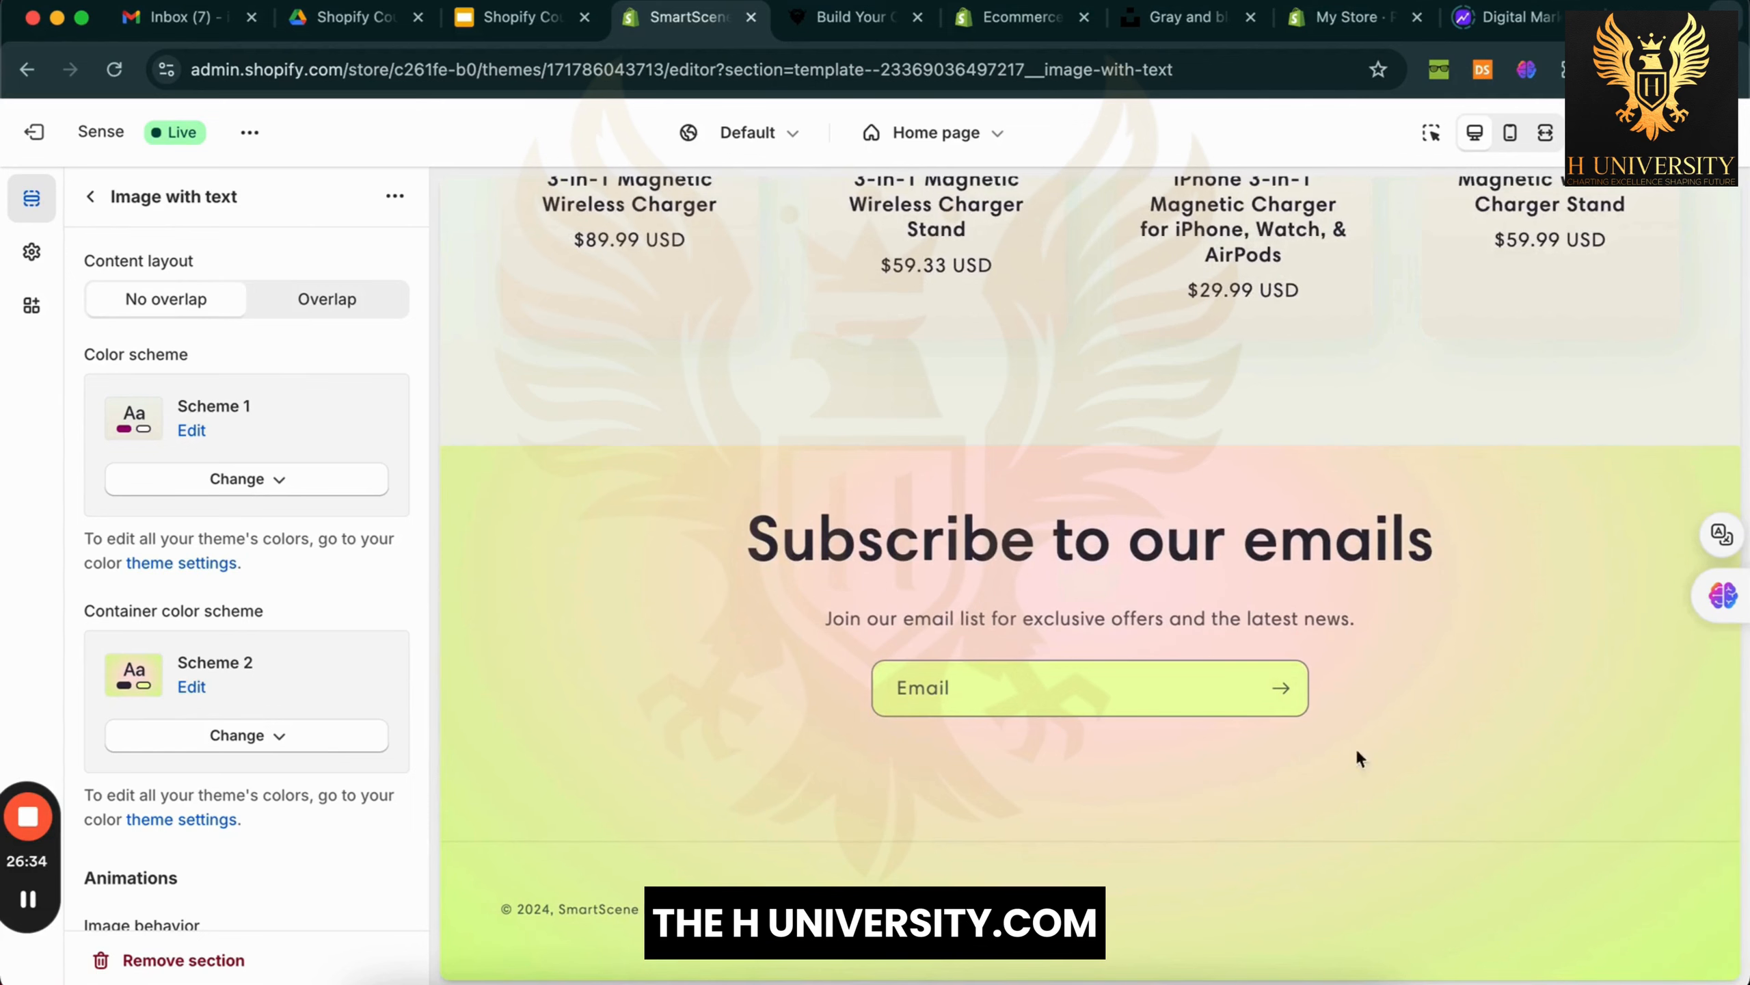
pyautogui.scroll(15, 1081, 715)
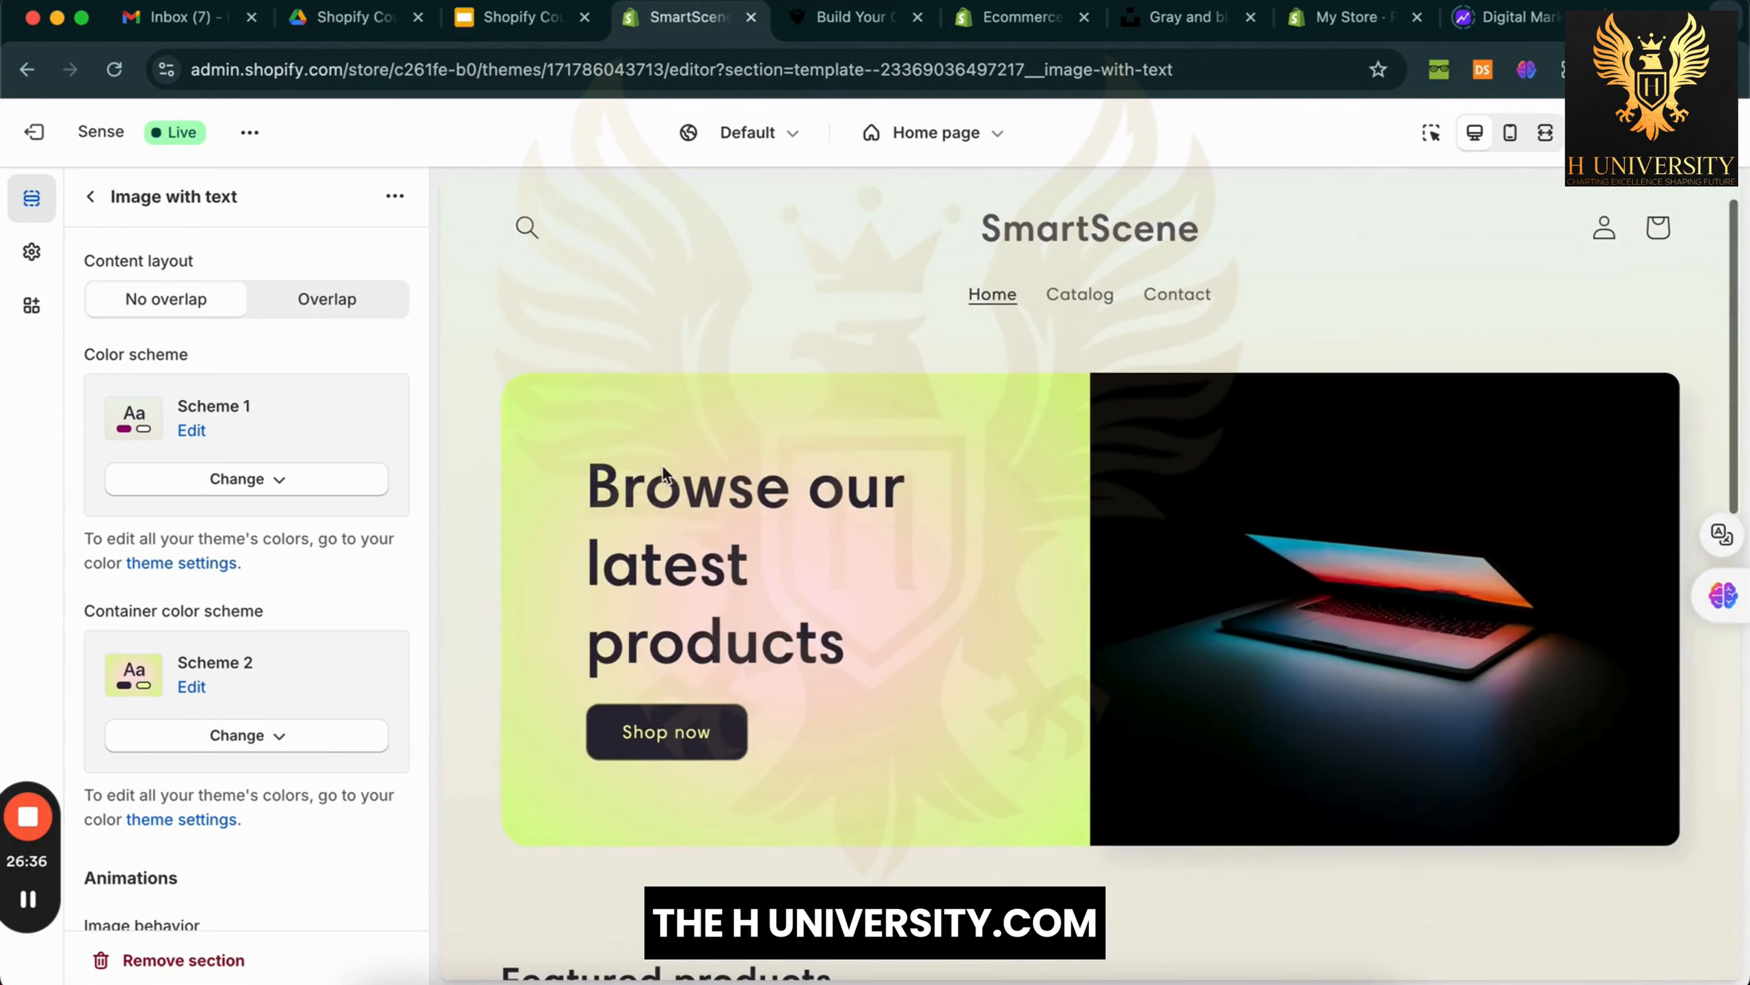
pyautogui.scroll(-2, 206, 483)
pyautogui.tripleClick(168, 463)
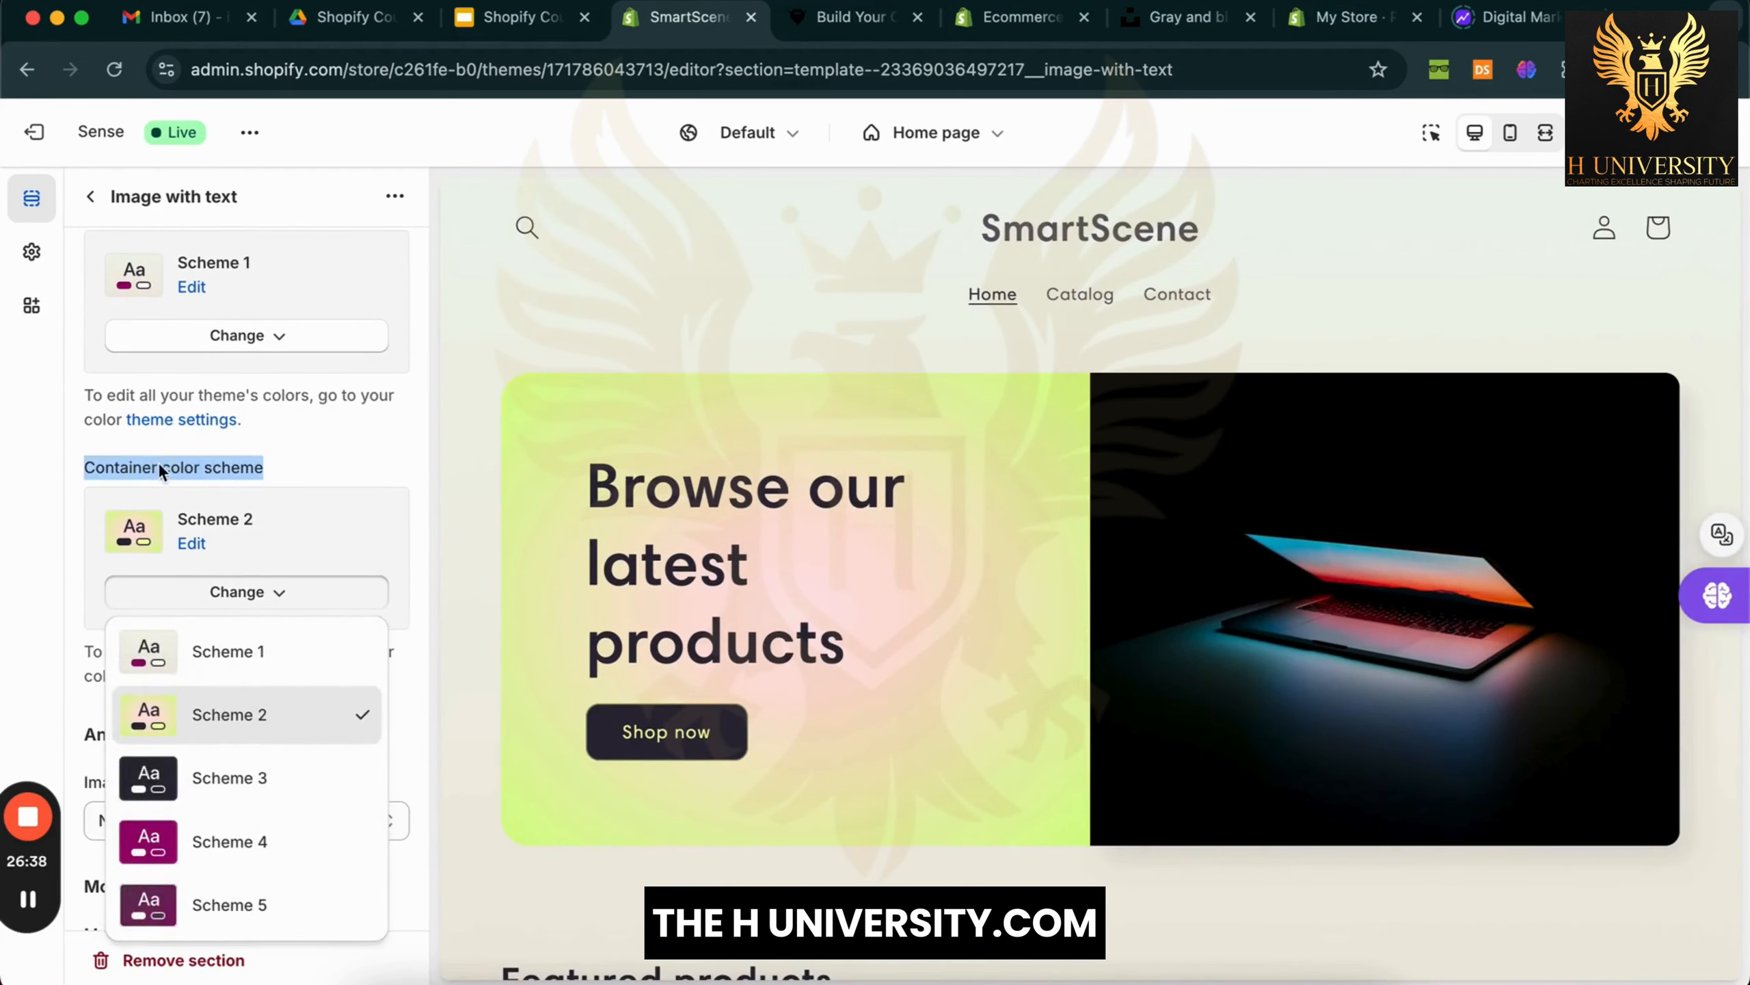
pyautogui.click(201, 468)
pyautogui.click(13, 477)
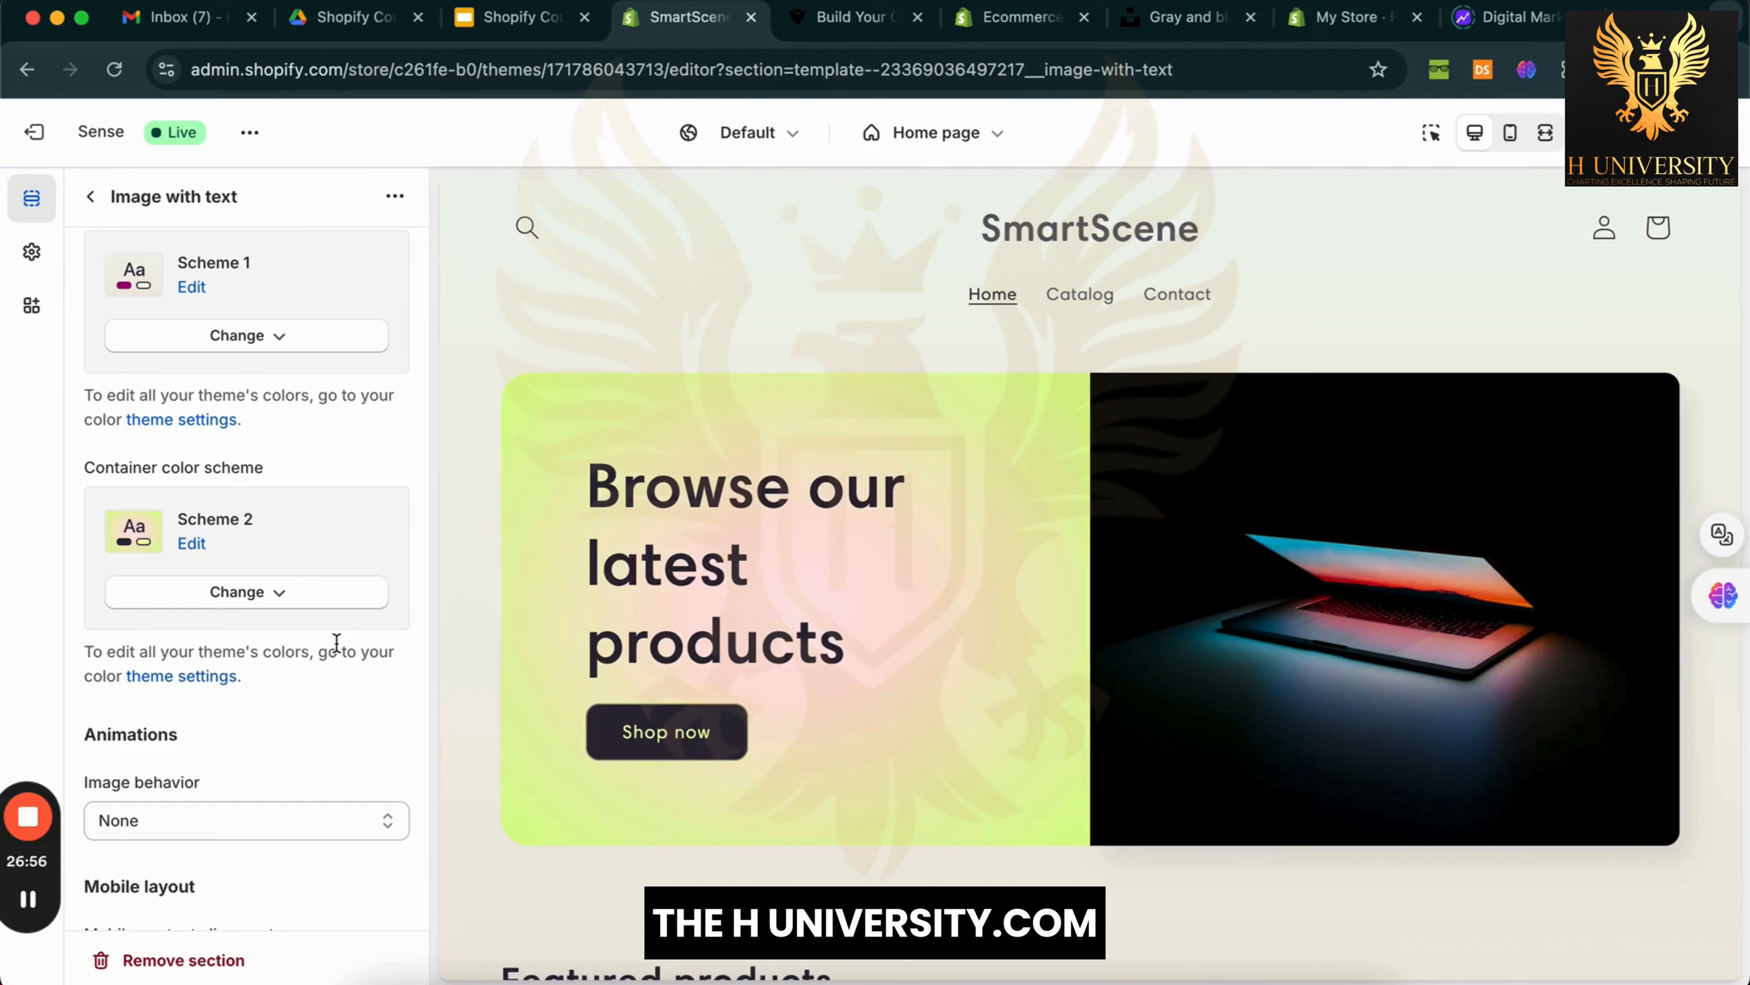
# Try Scheme 2 as the Image with text section's color scheme and restore Scheme 1
pyautogui.scroll(-4, 335, 644)
pyautogui.scroll(5, 336, 655)
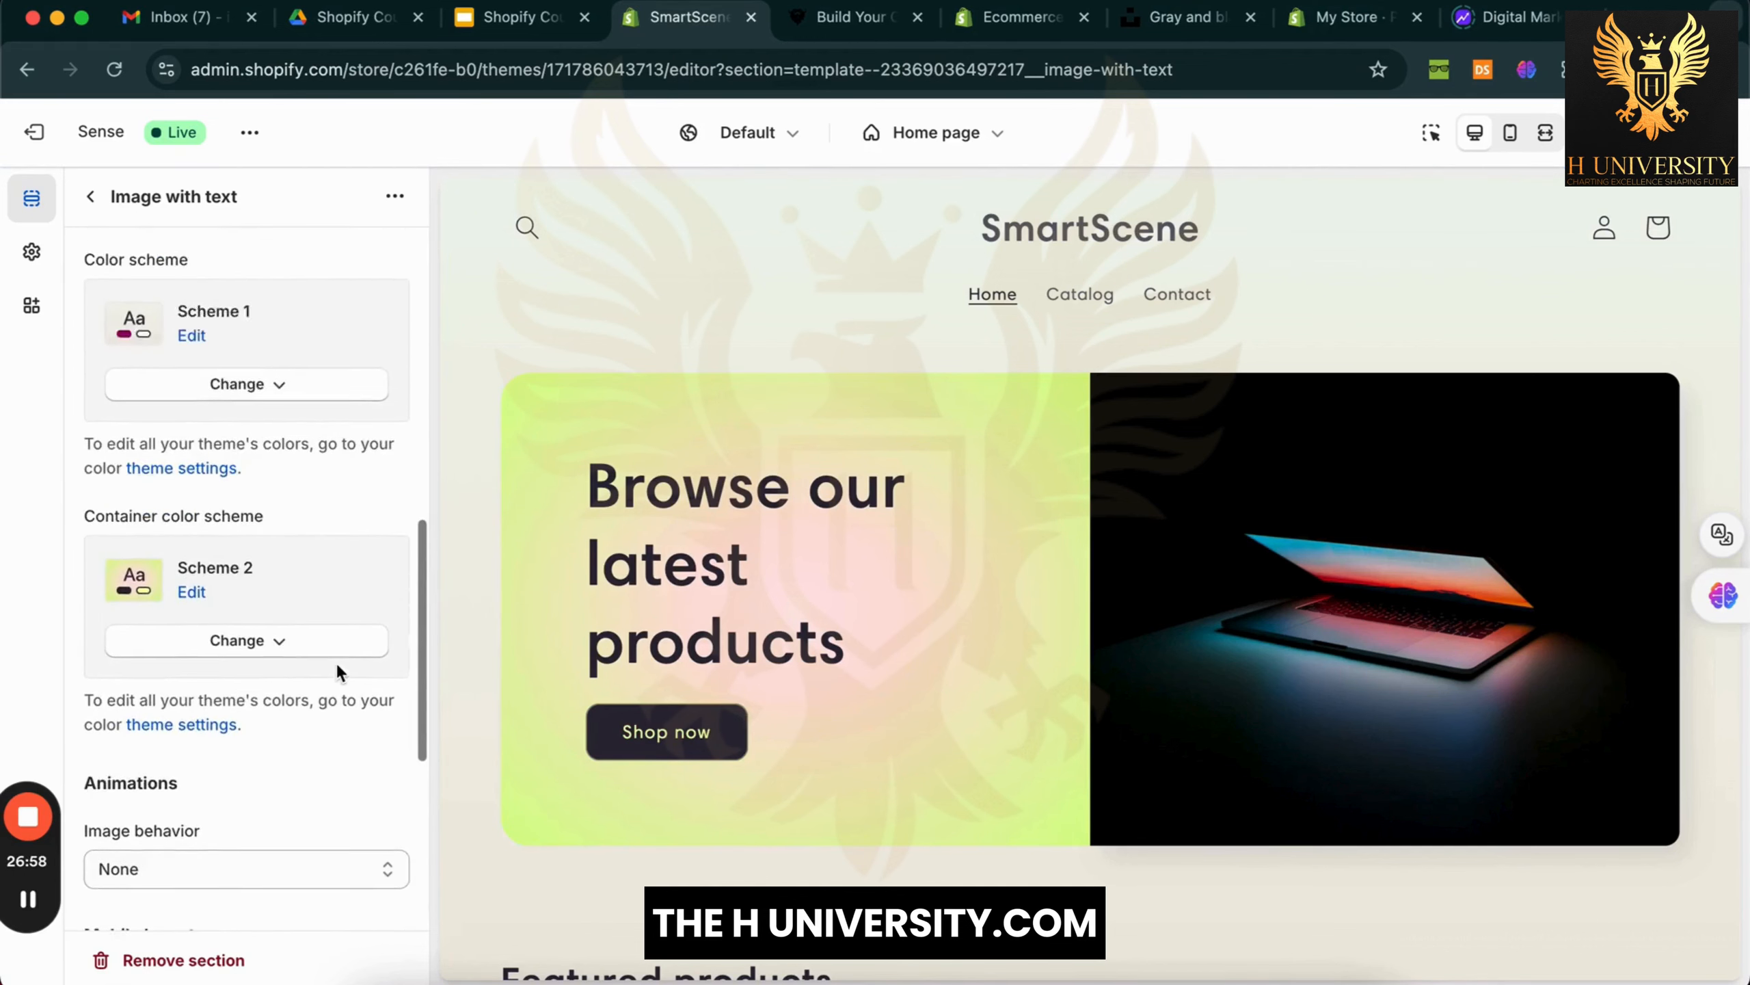
pyautogui.click(312, 452)
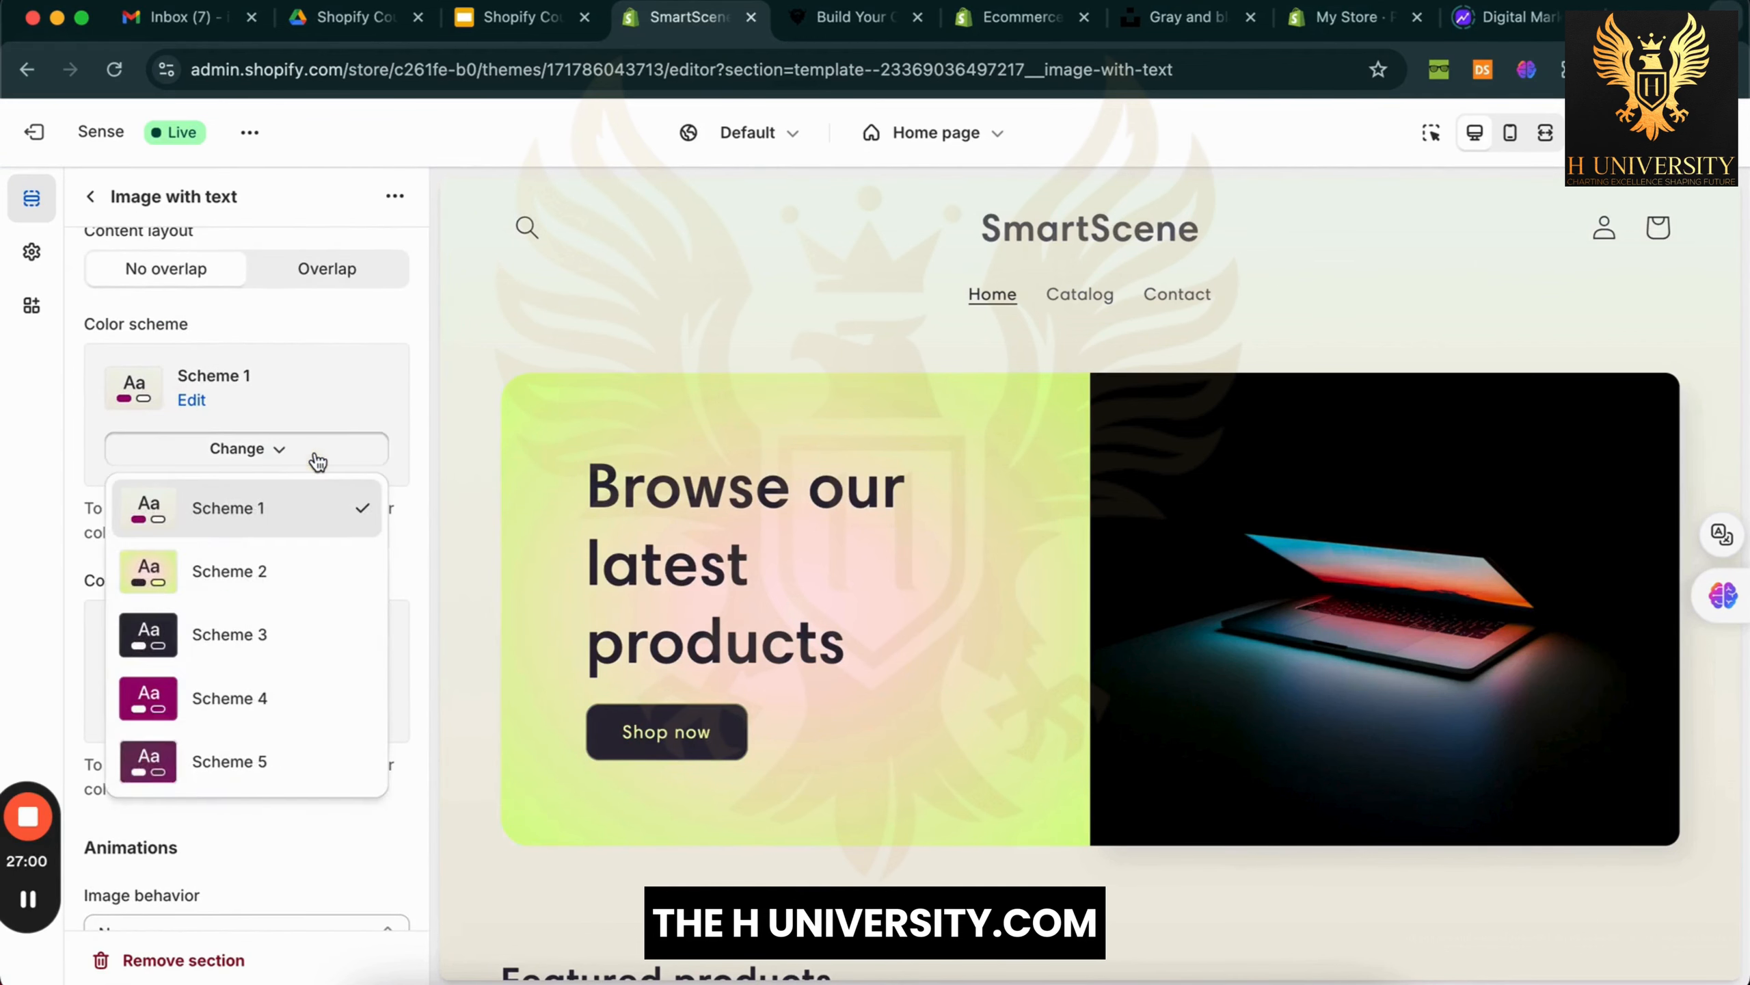
pyautogui.click(301, 564)
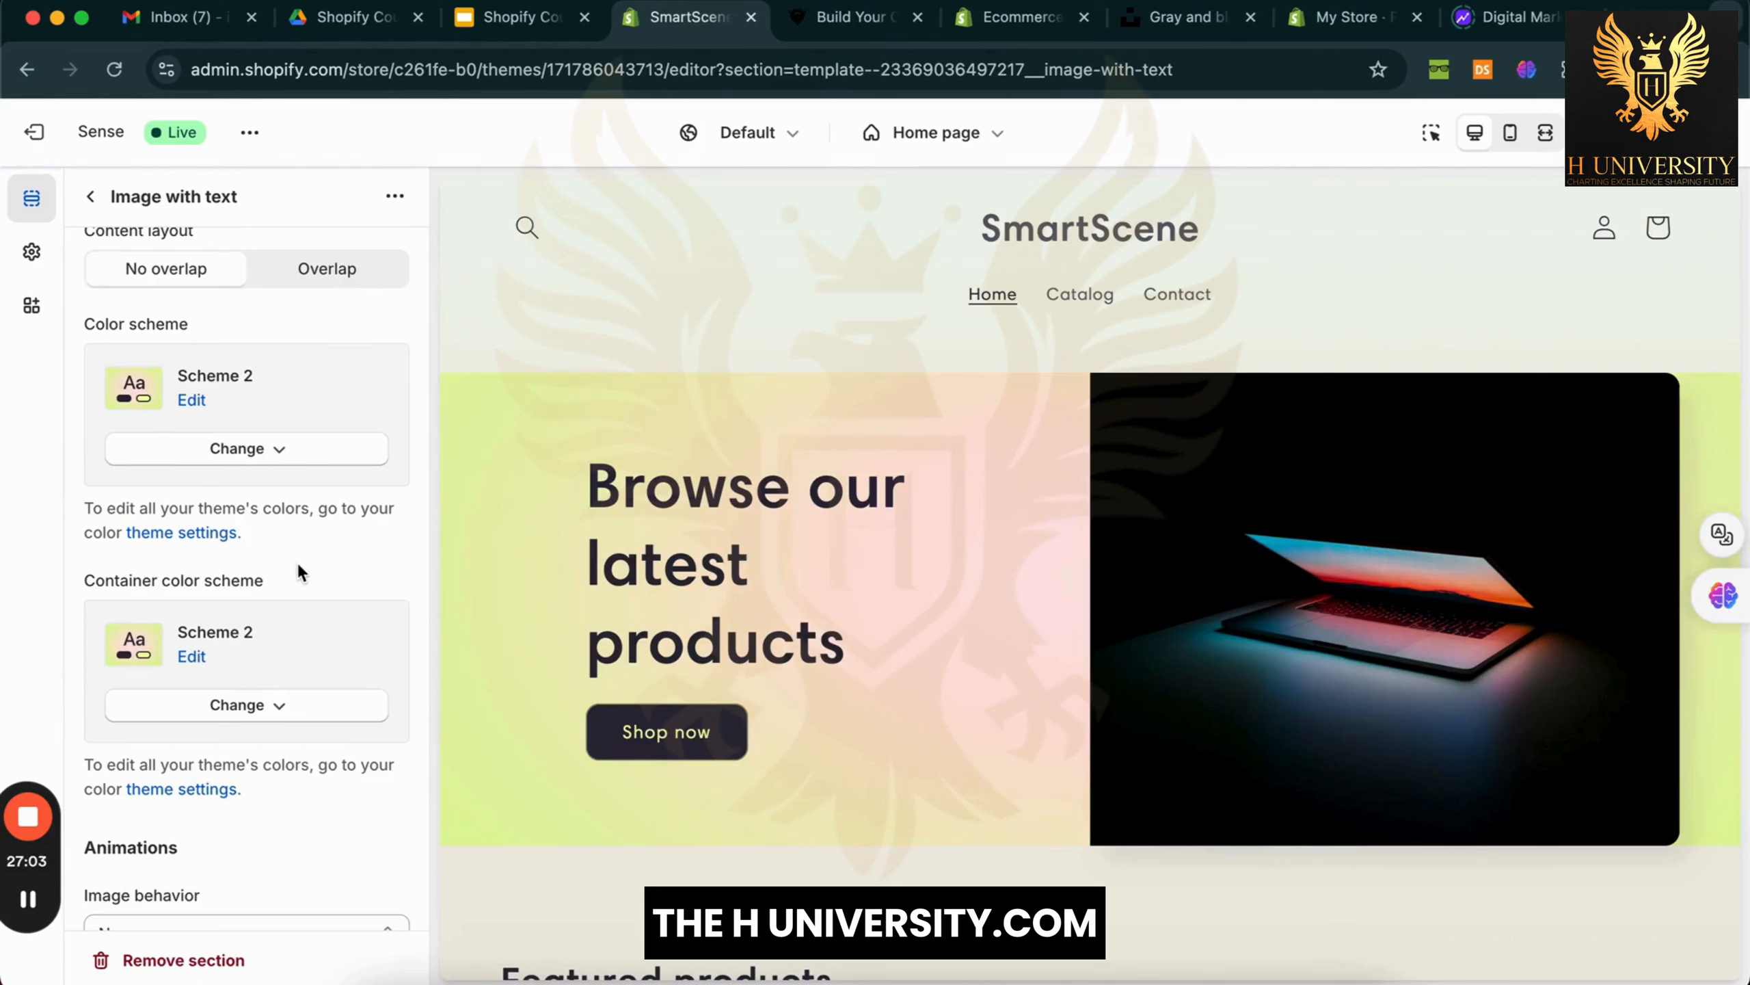
pyautogui.click(322, 458)
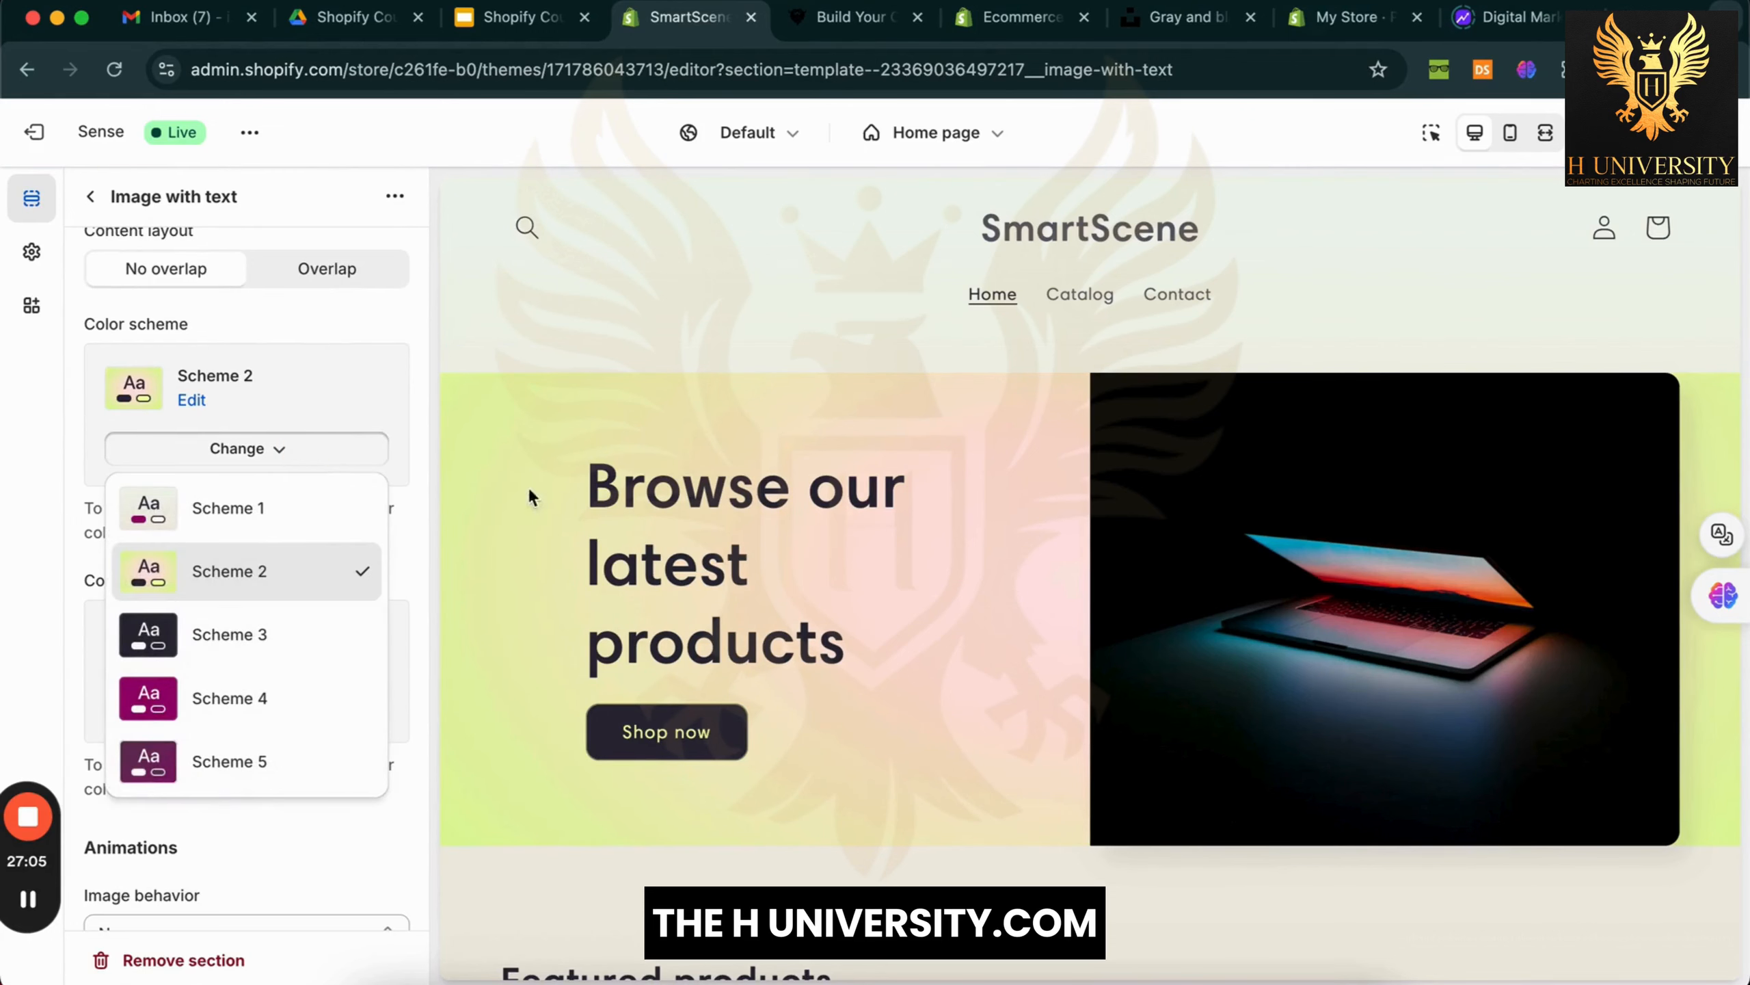
pyautogui.click(238, 519)
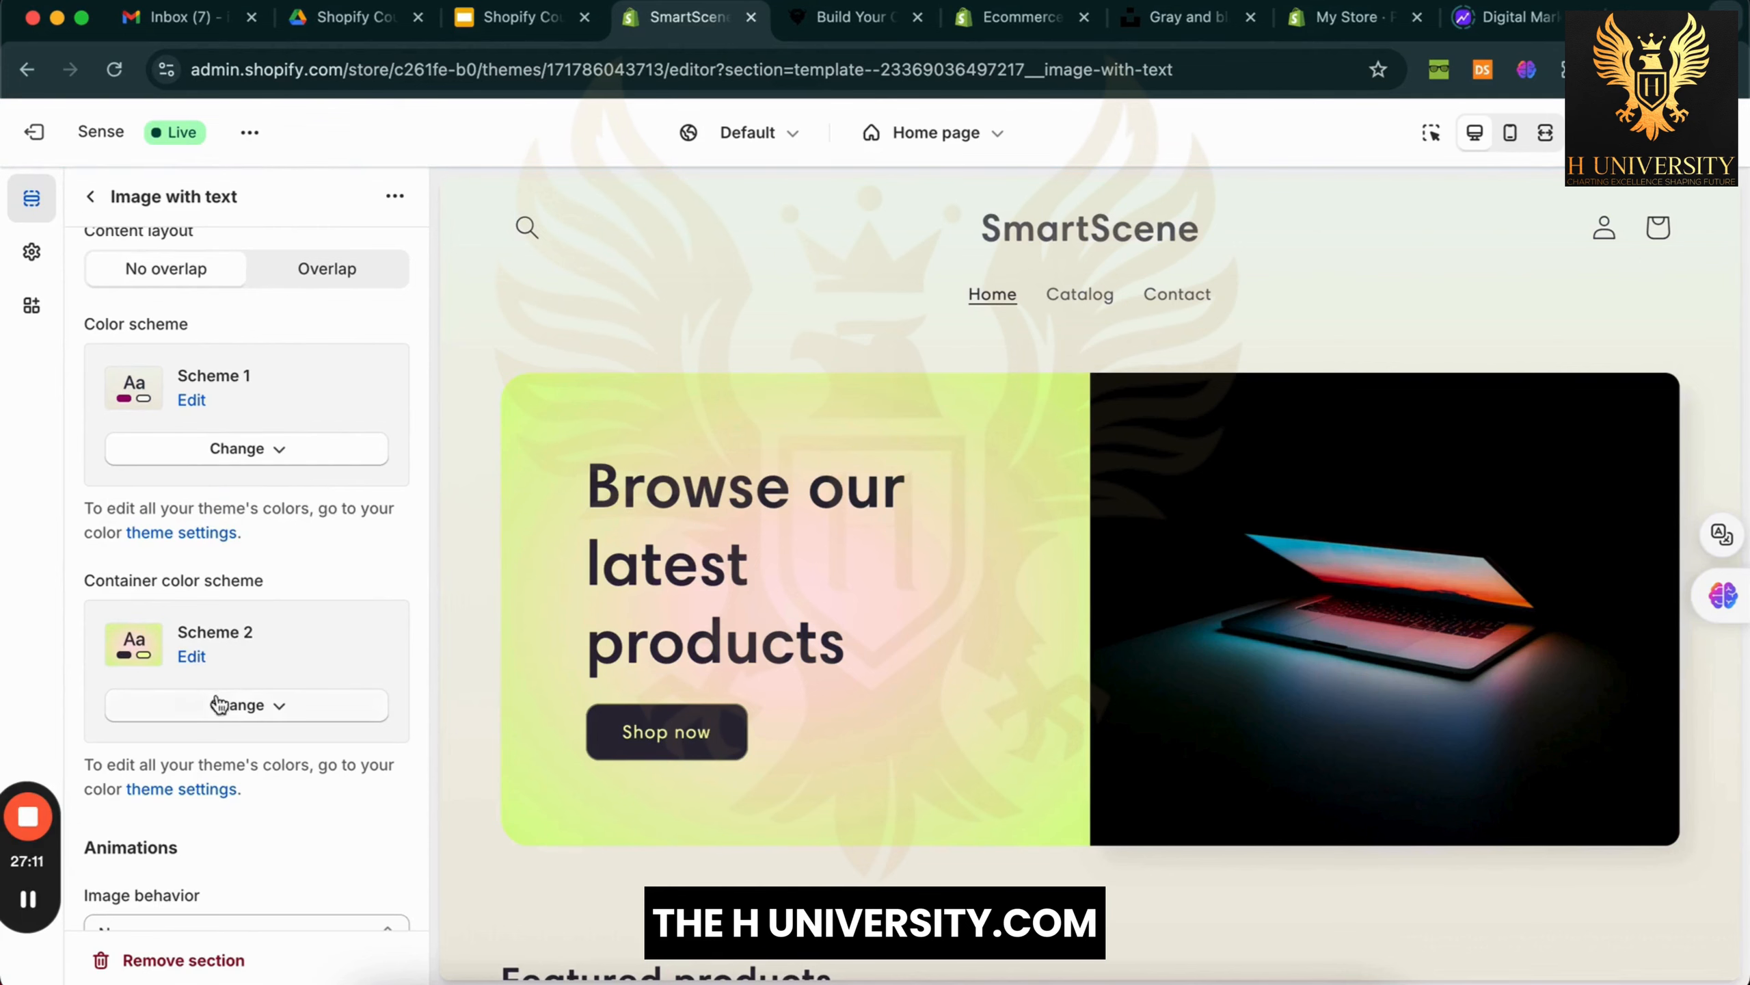
# Add a new color scheme in the theme settings with background #FFFFFF, no background gradient and text #000000
pyautogui.click(30, 252)
pyautogui.click(188, 337)
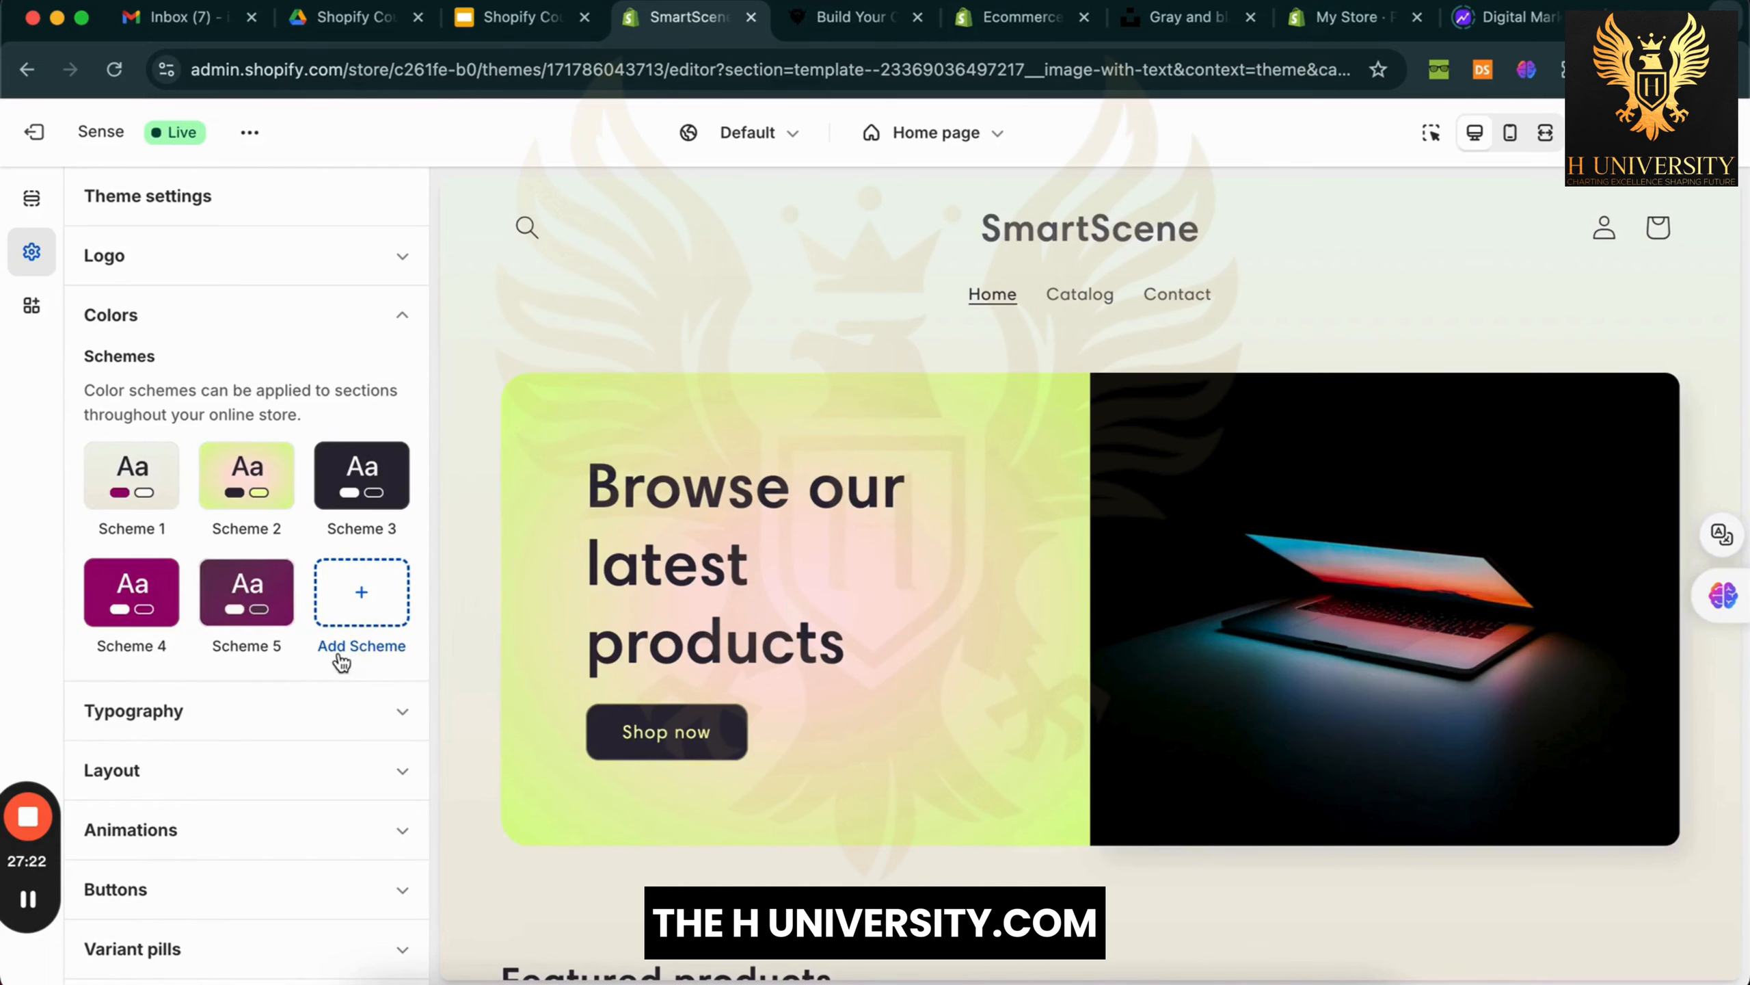
pyautogui.click(366, 607)
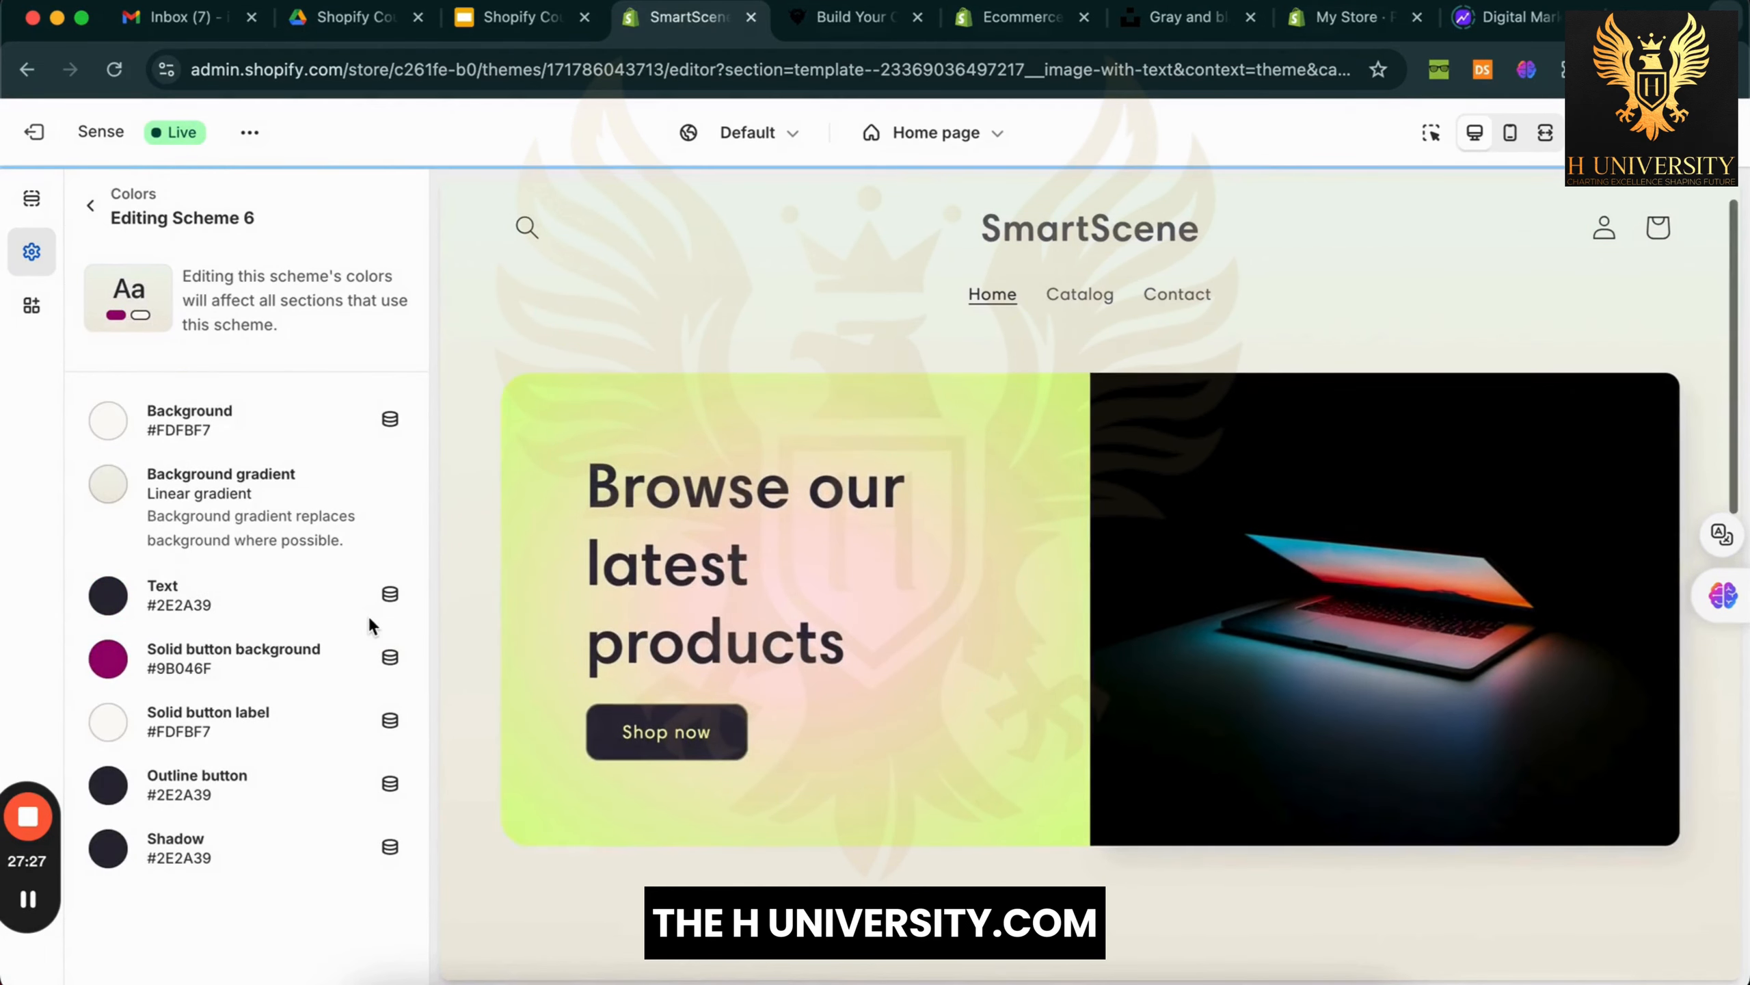
pyautogui.click(107, 420)
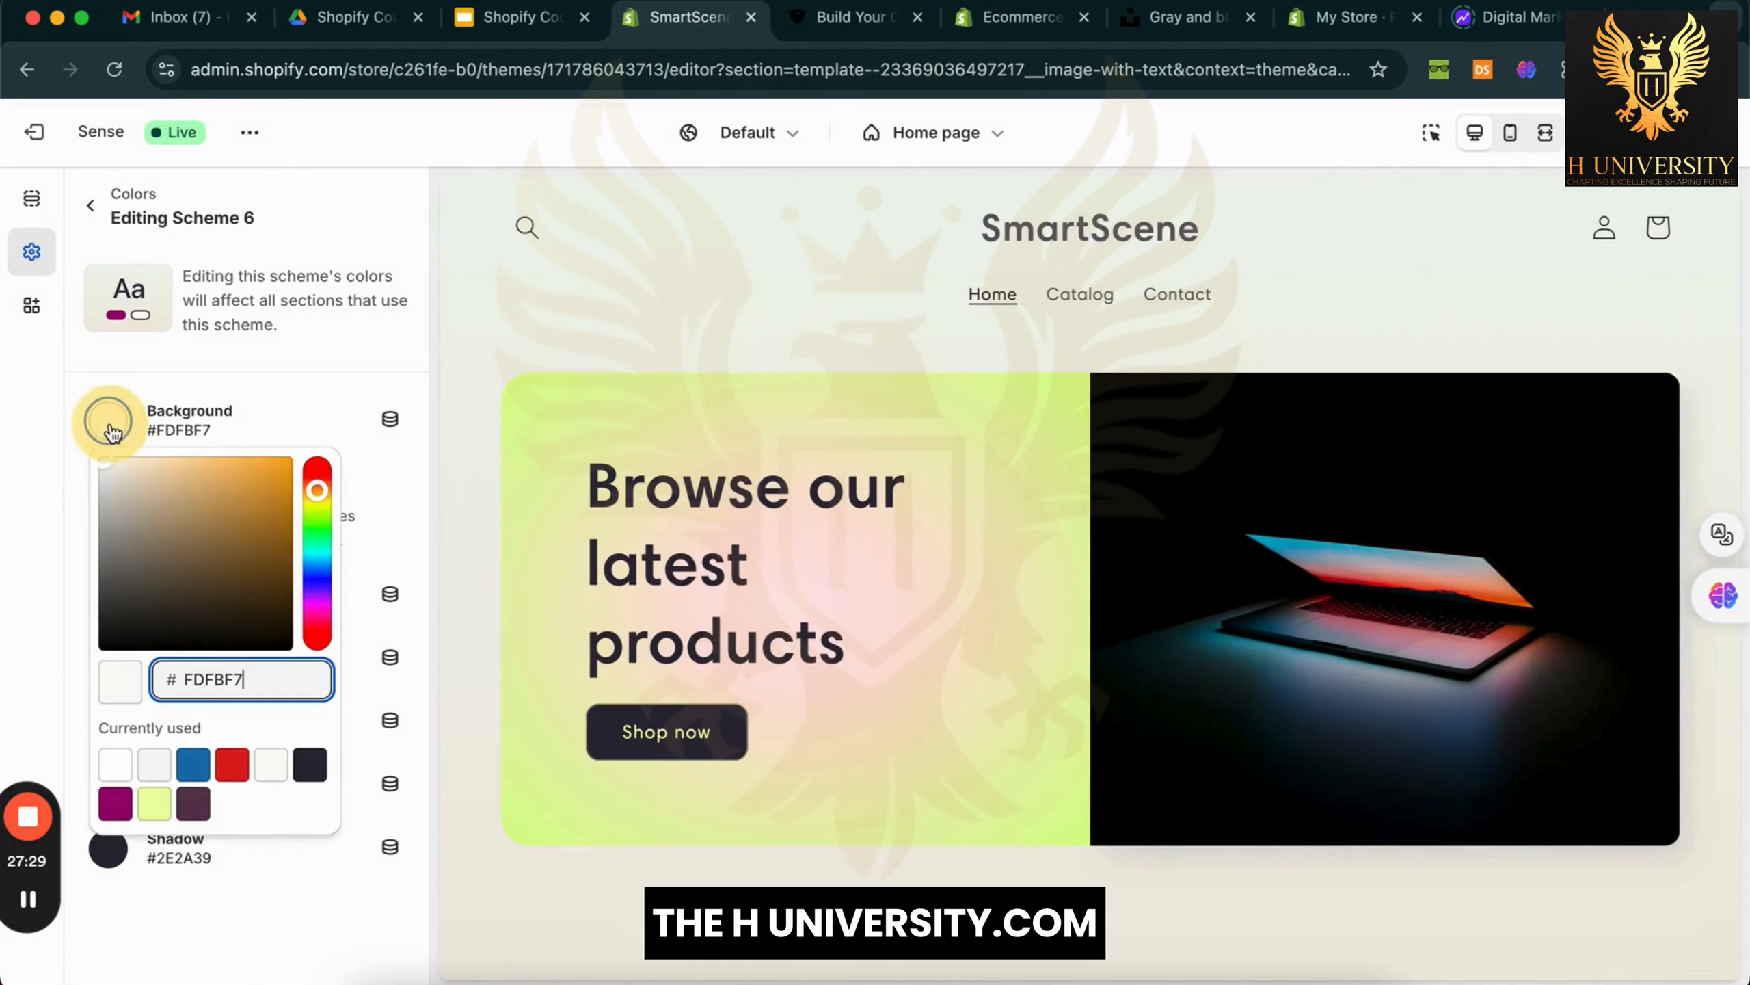
pyautogui.write('FFFFFF')
pyautogui.click(72, 421)
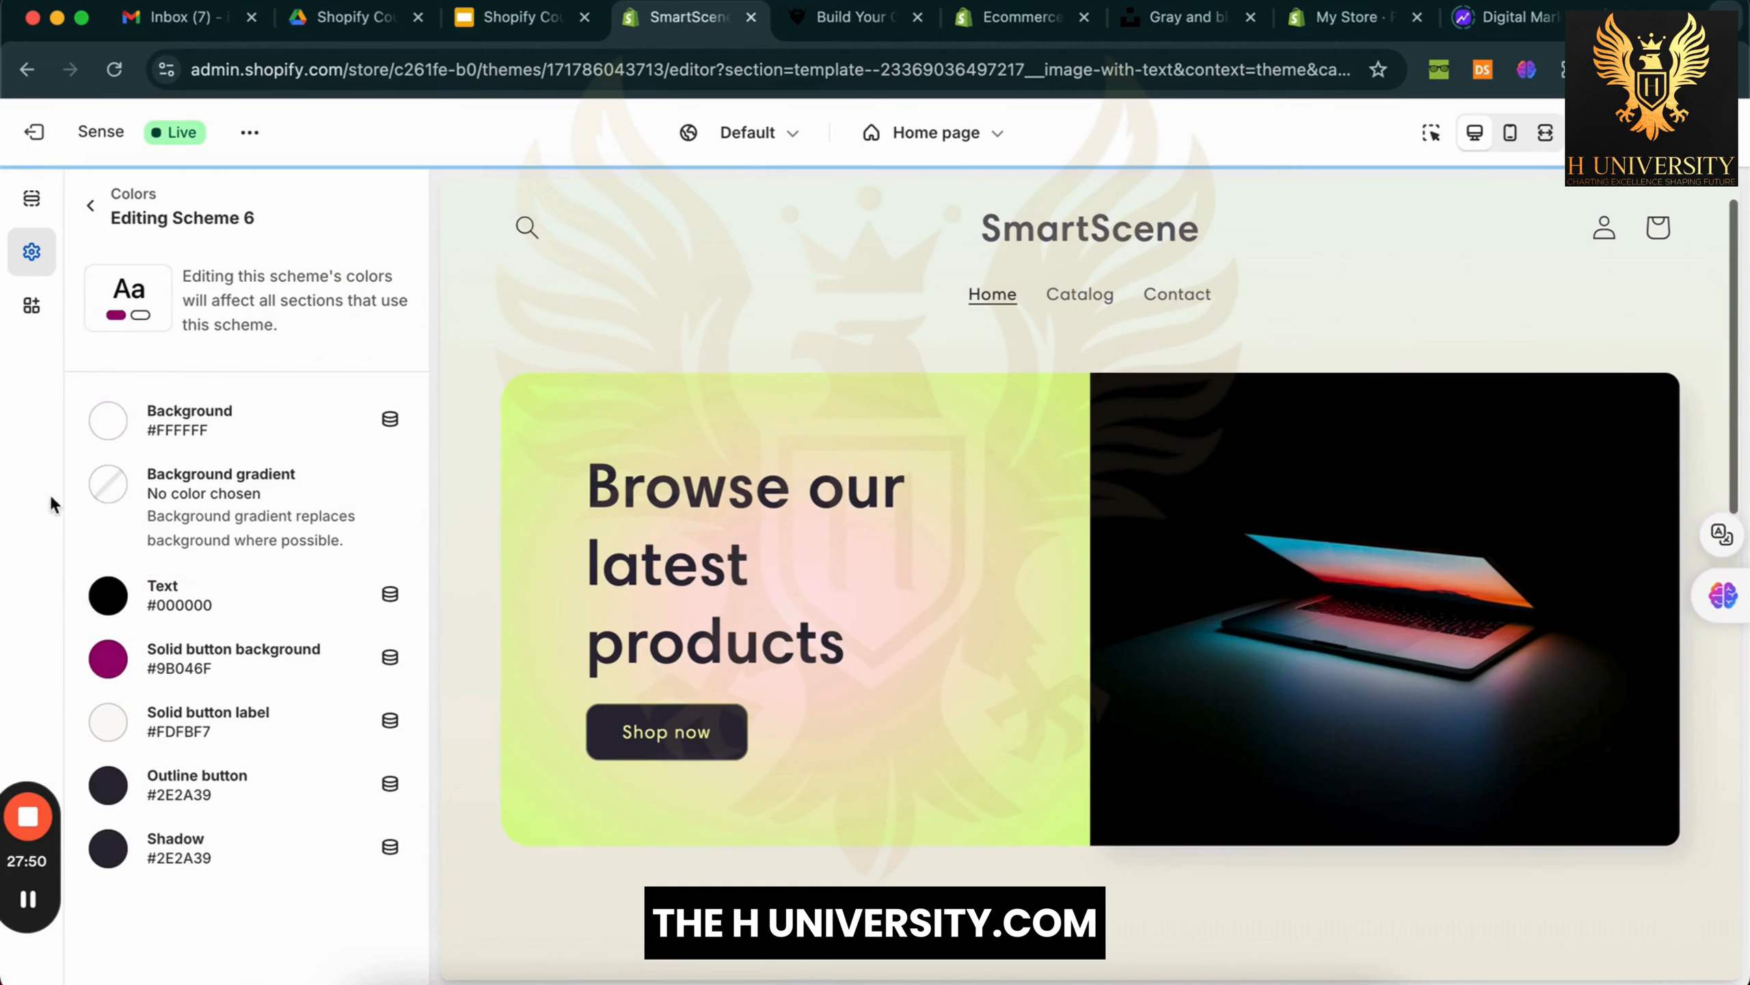
# Set the new color scheme's solid button label to #FFFFFF and return to the list of color schemes
pyautogui.click(108, 658)
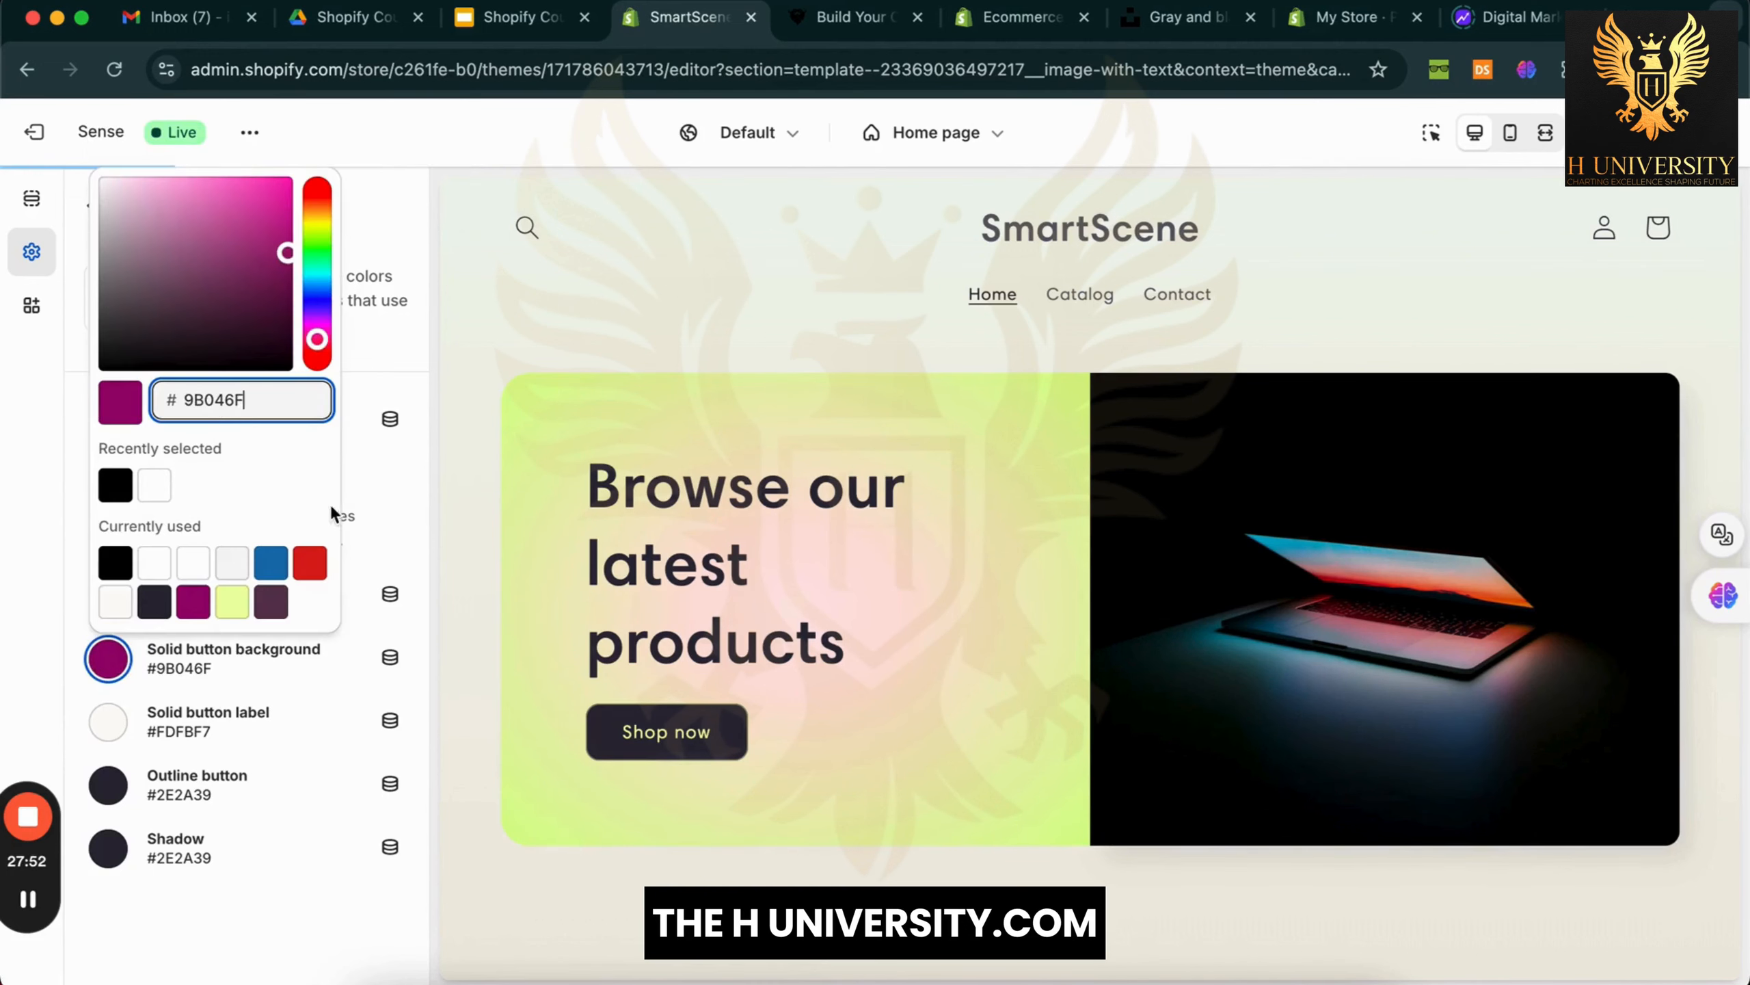
pyautogui.click(105, 660)
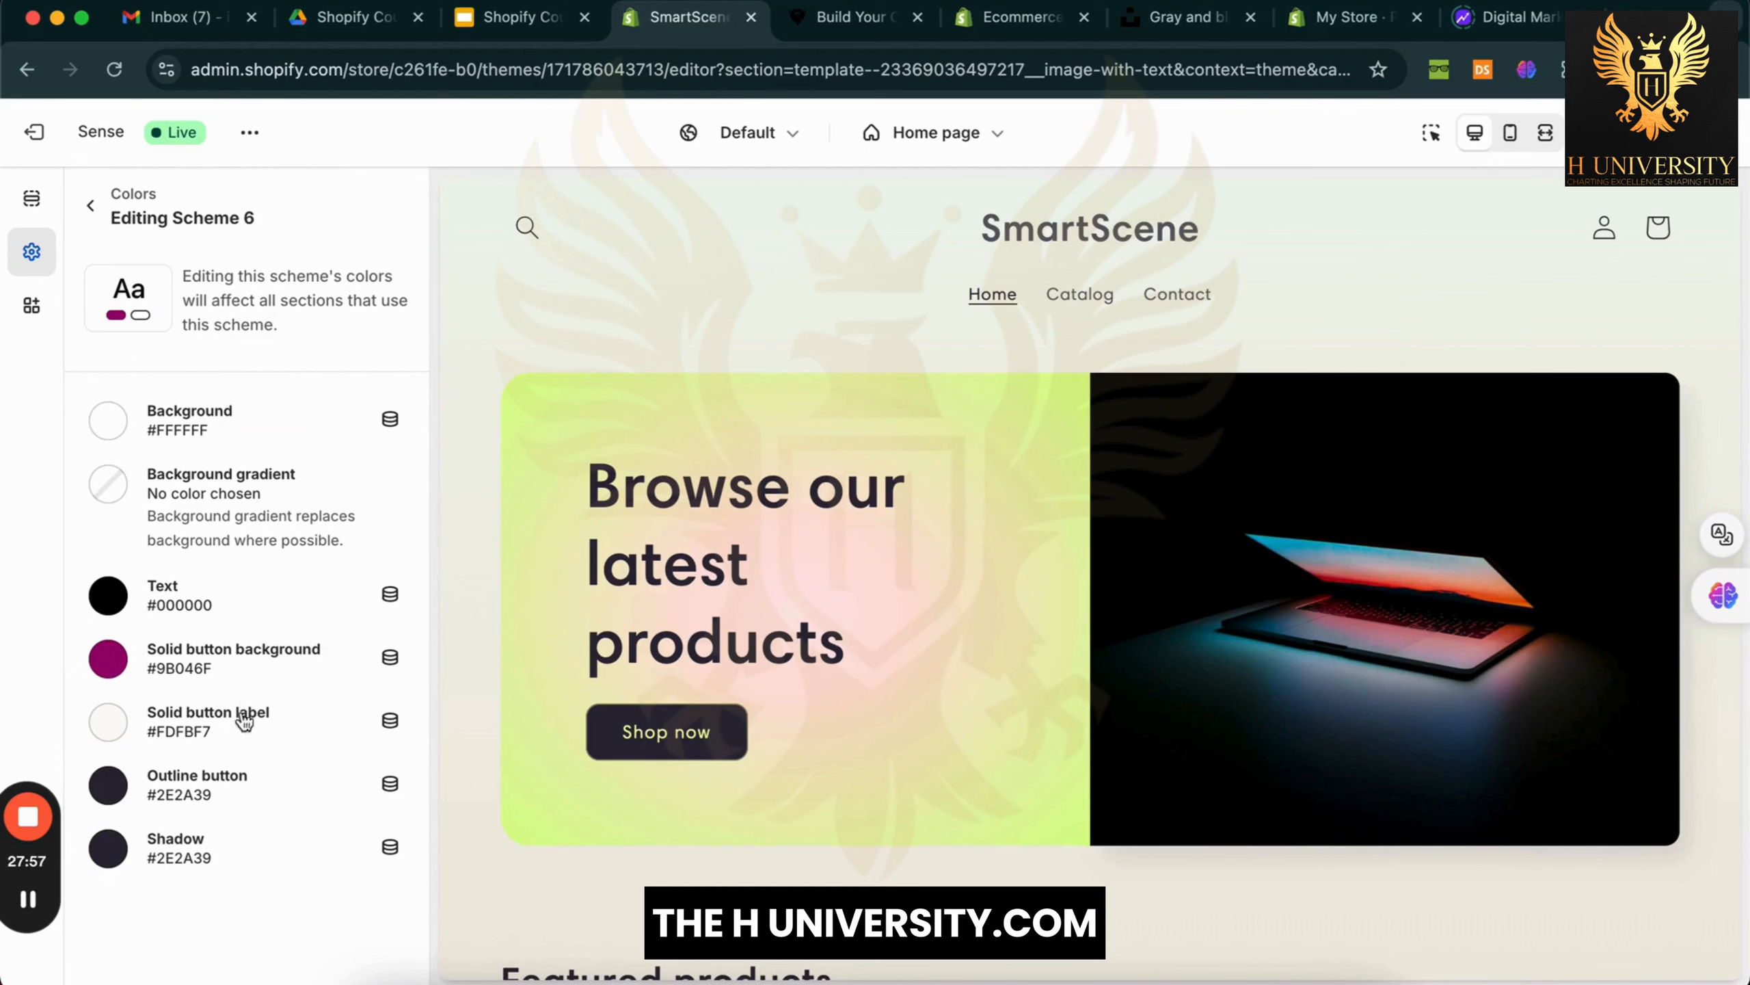
pyautogui.click(95, 735)
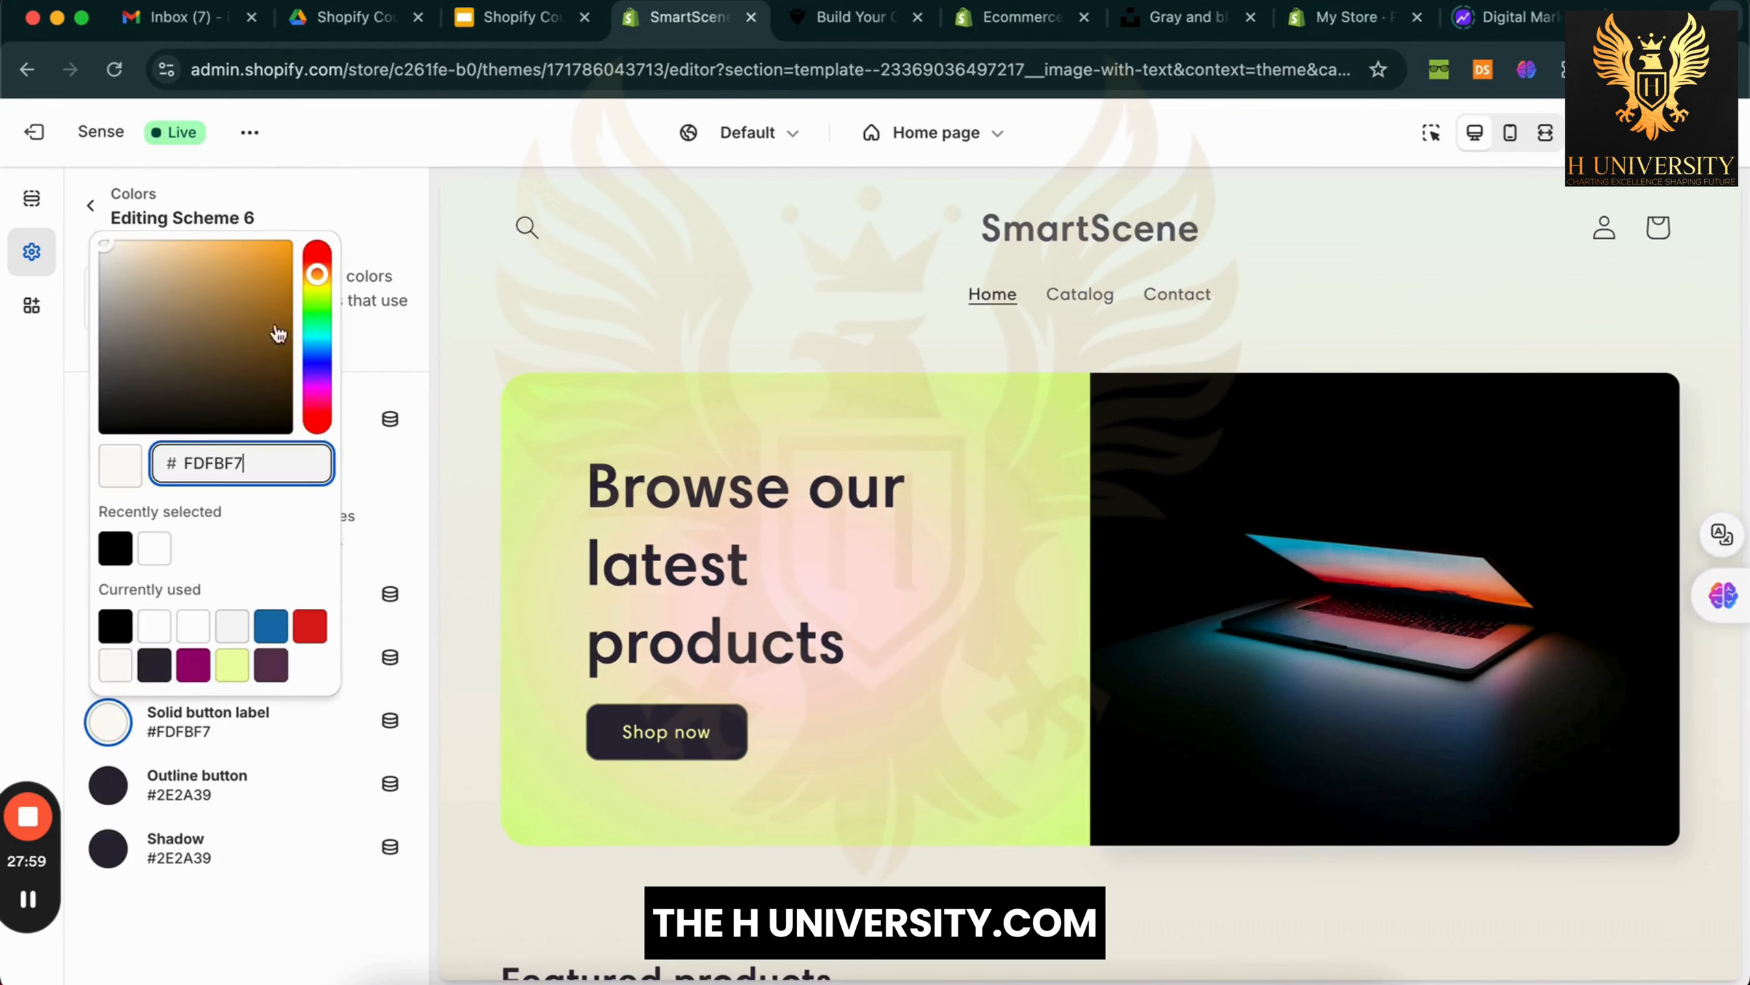
pyautogui.write('FAF6EE')
pyautogui.click(103, 245)
pyautogui.click(78, 204)
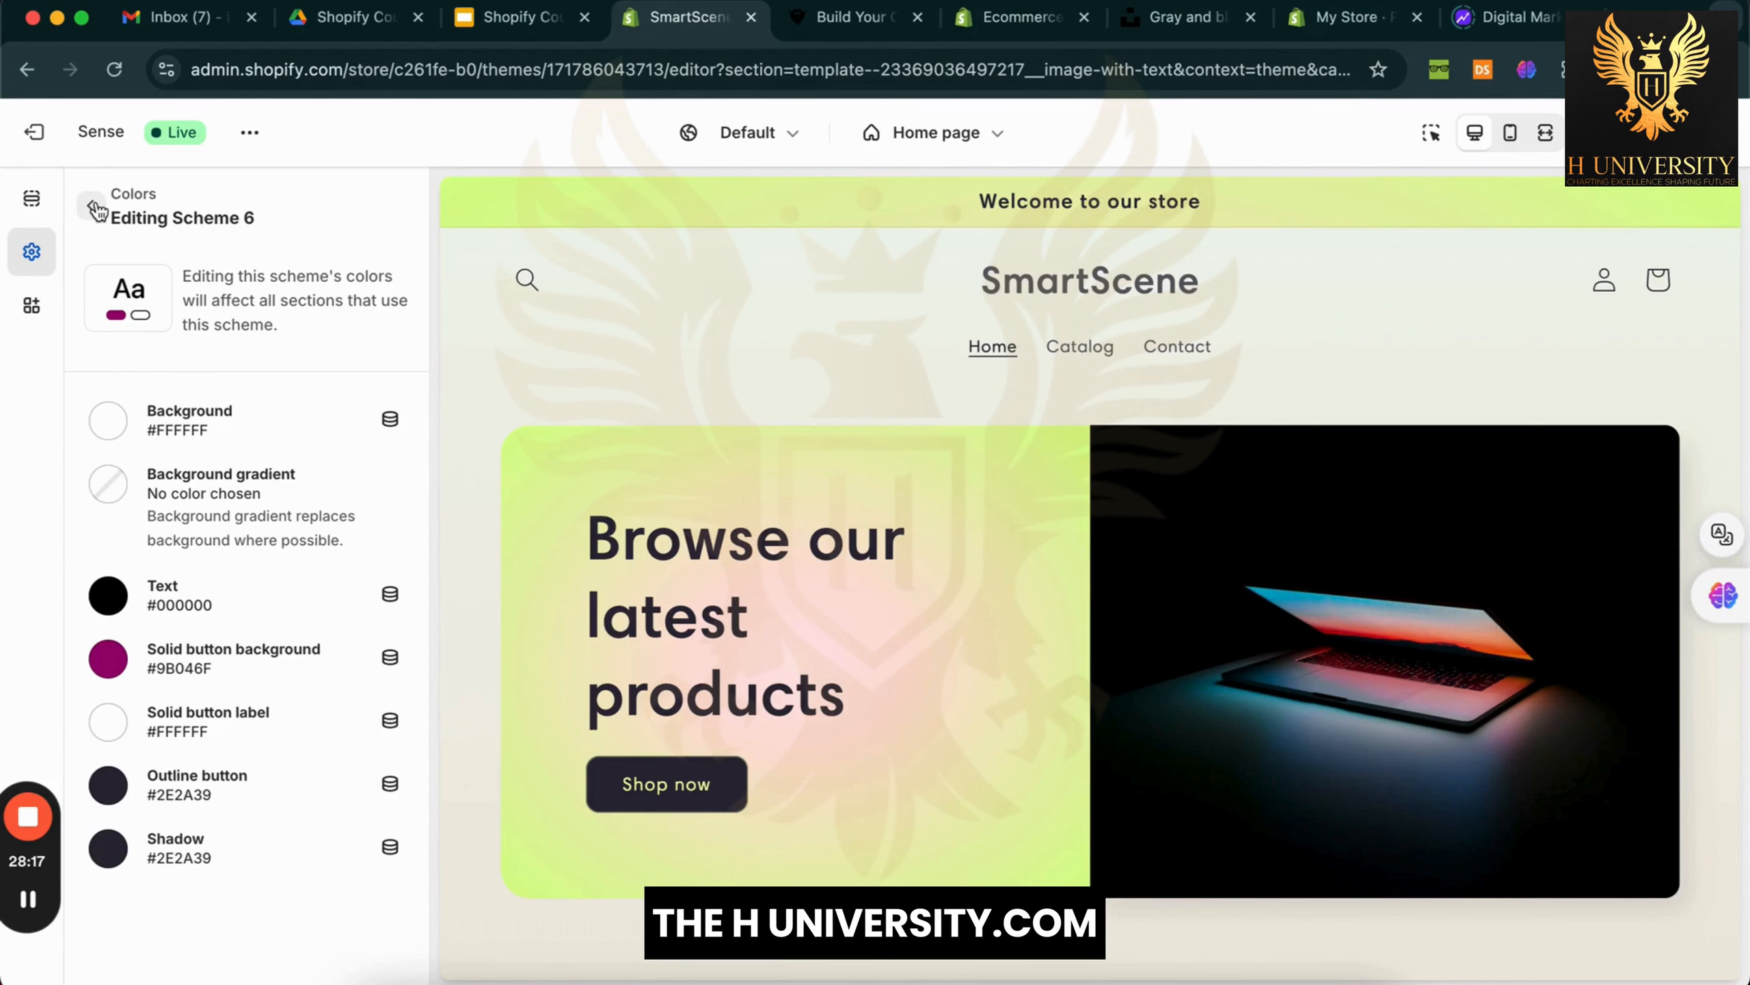
pyautogui.click(95, 209)
pyautogui.scroll(-2, 226, 749)
pyautogui.scroll(2, 241, 621)
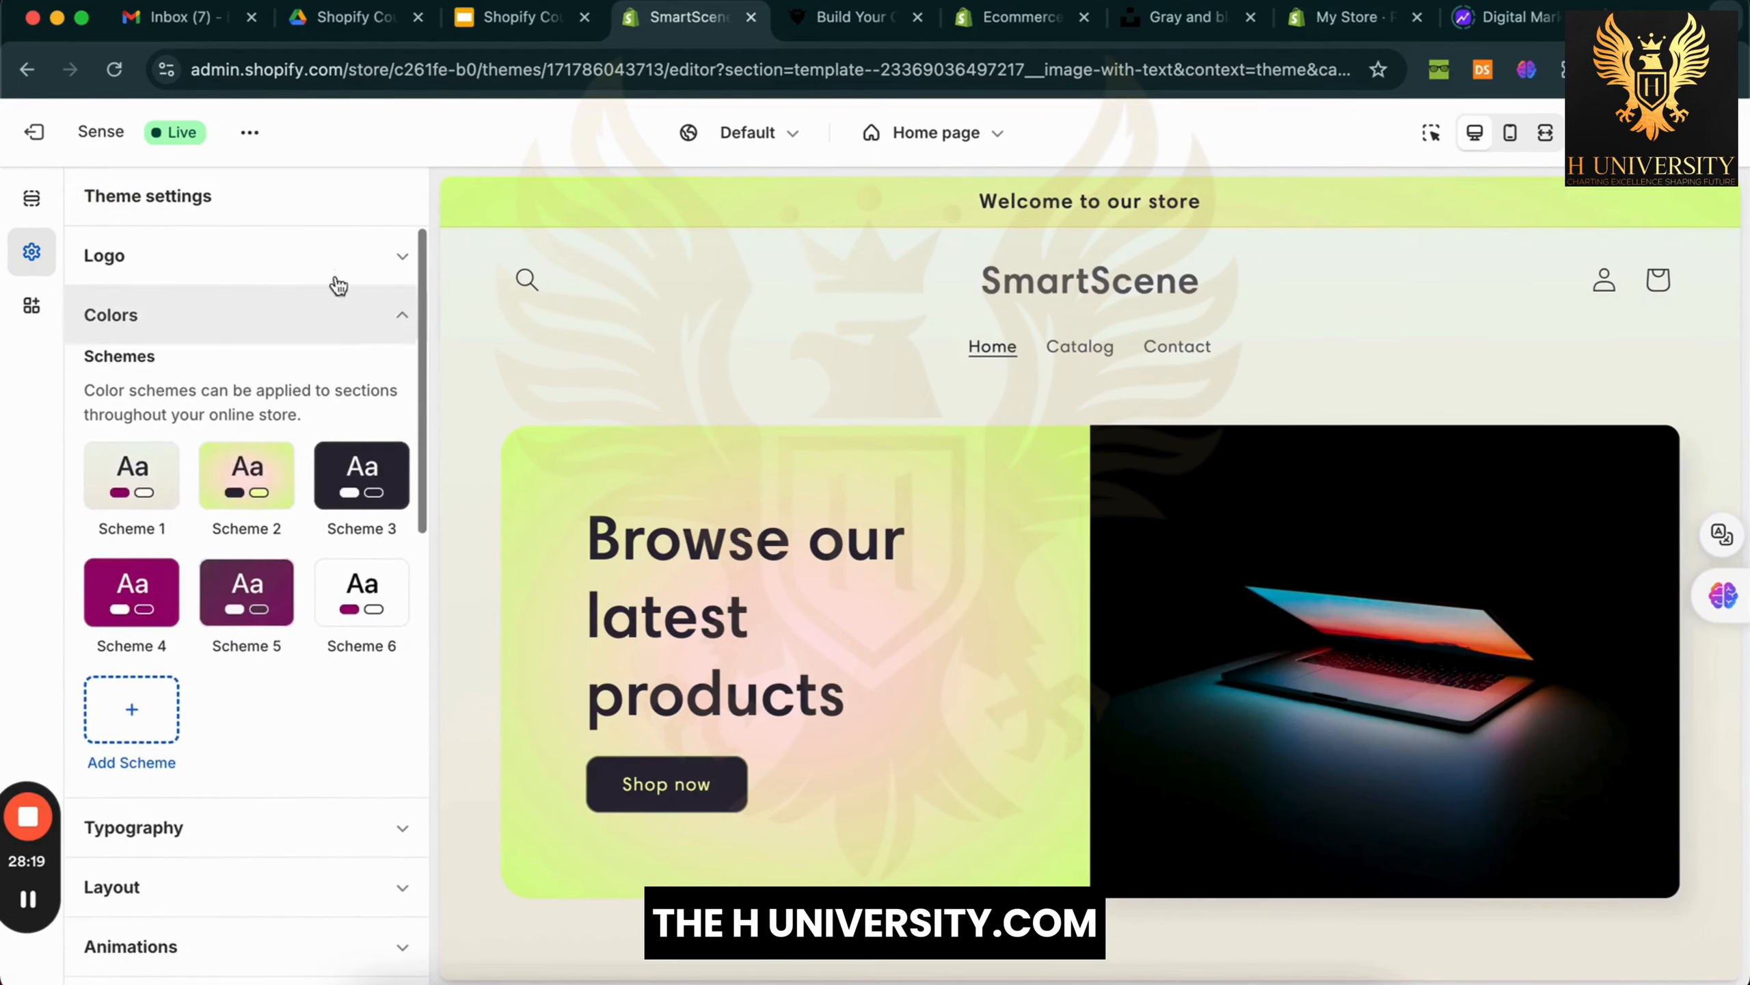
# Return to the Image with text section, edit its container color scheme, Scheme 2, and set the background to #000000
pyautogui.click(38, 199)
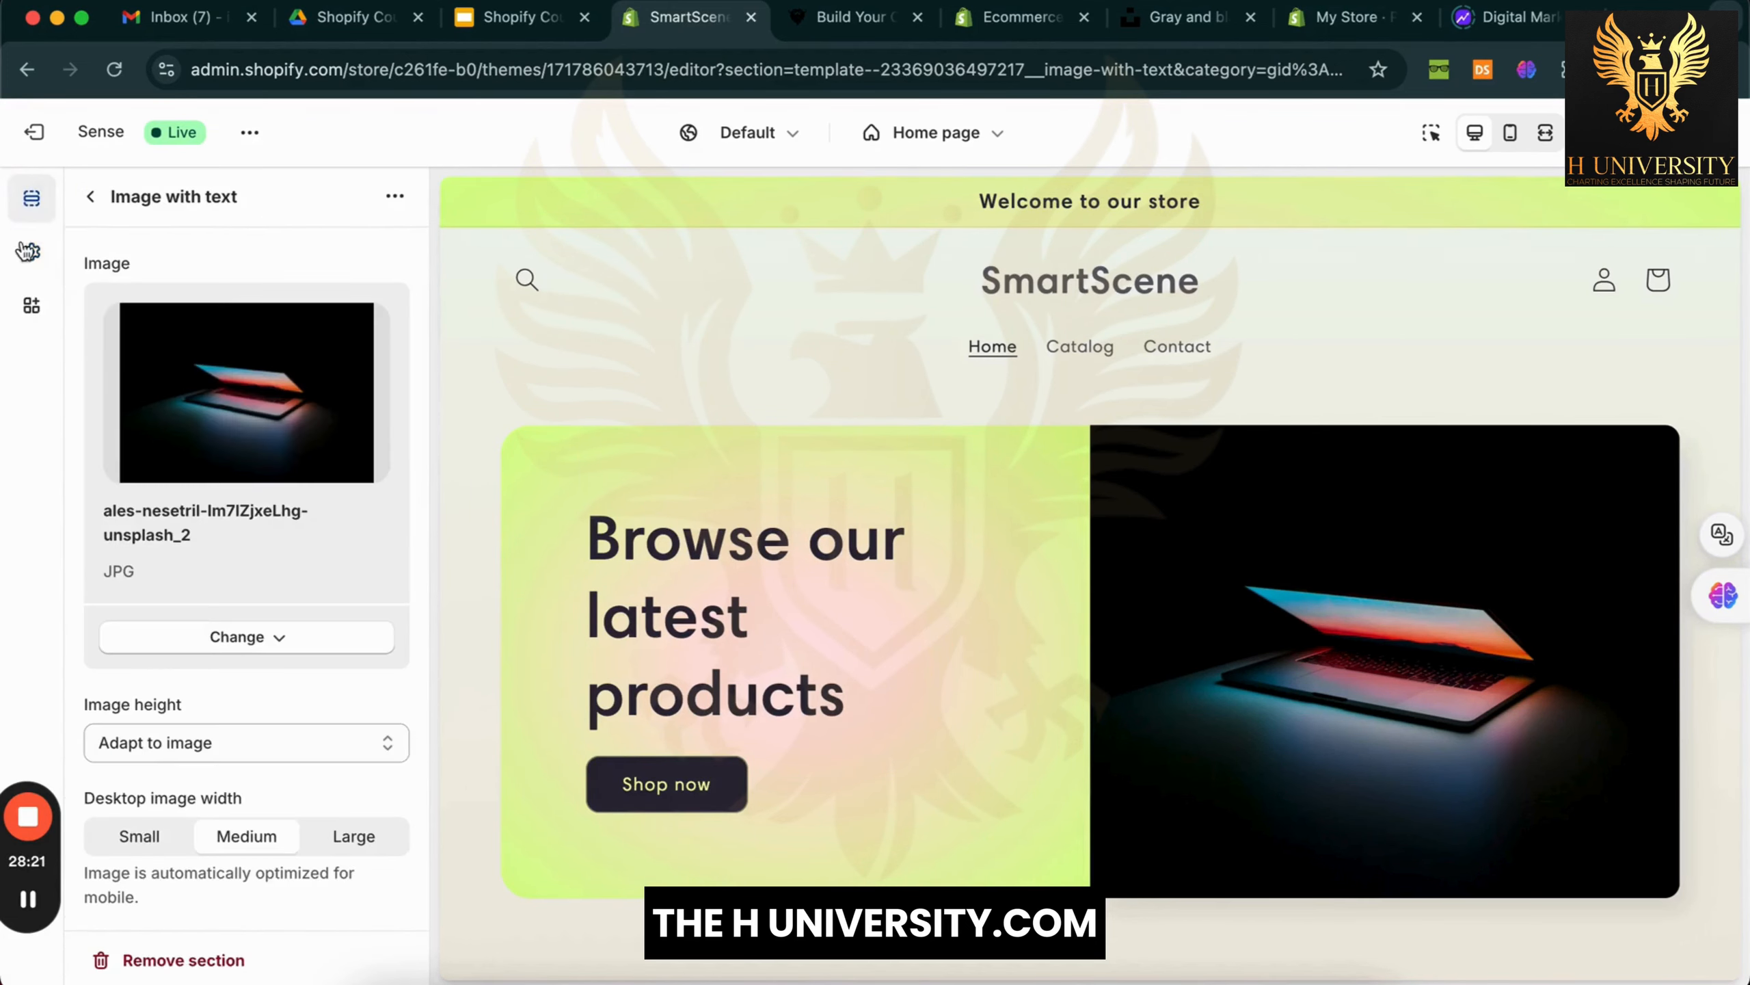
pyautogui.scroll(-10, 227, 600)
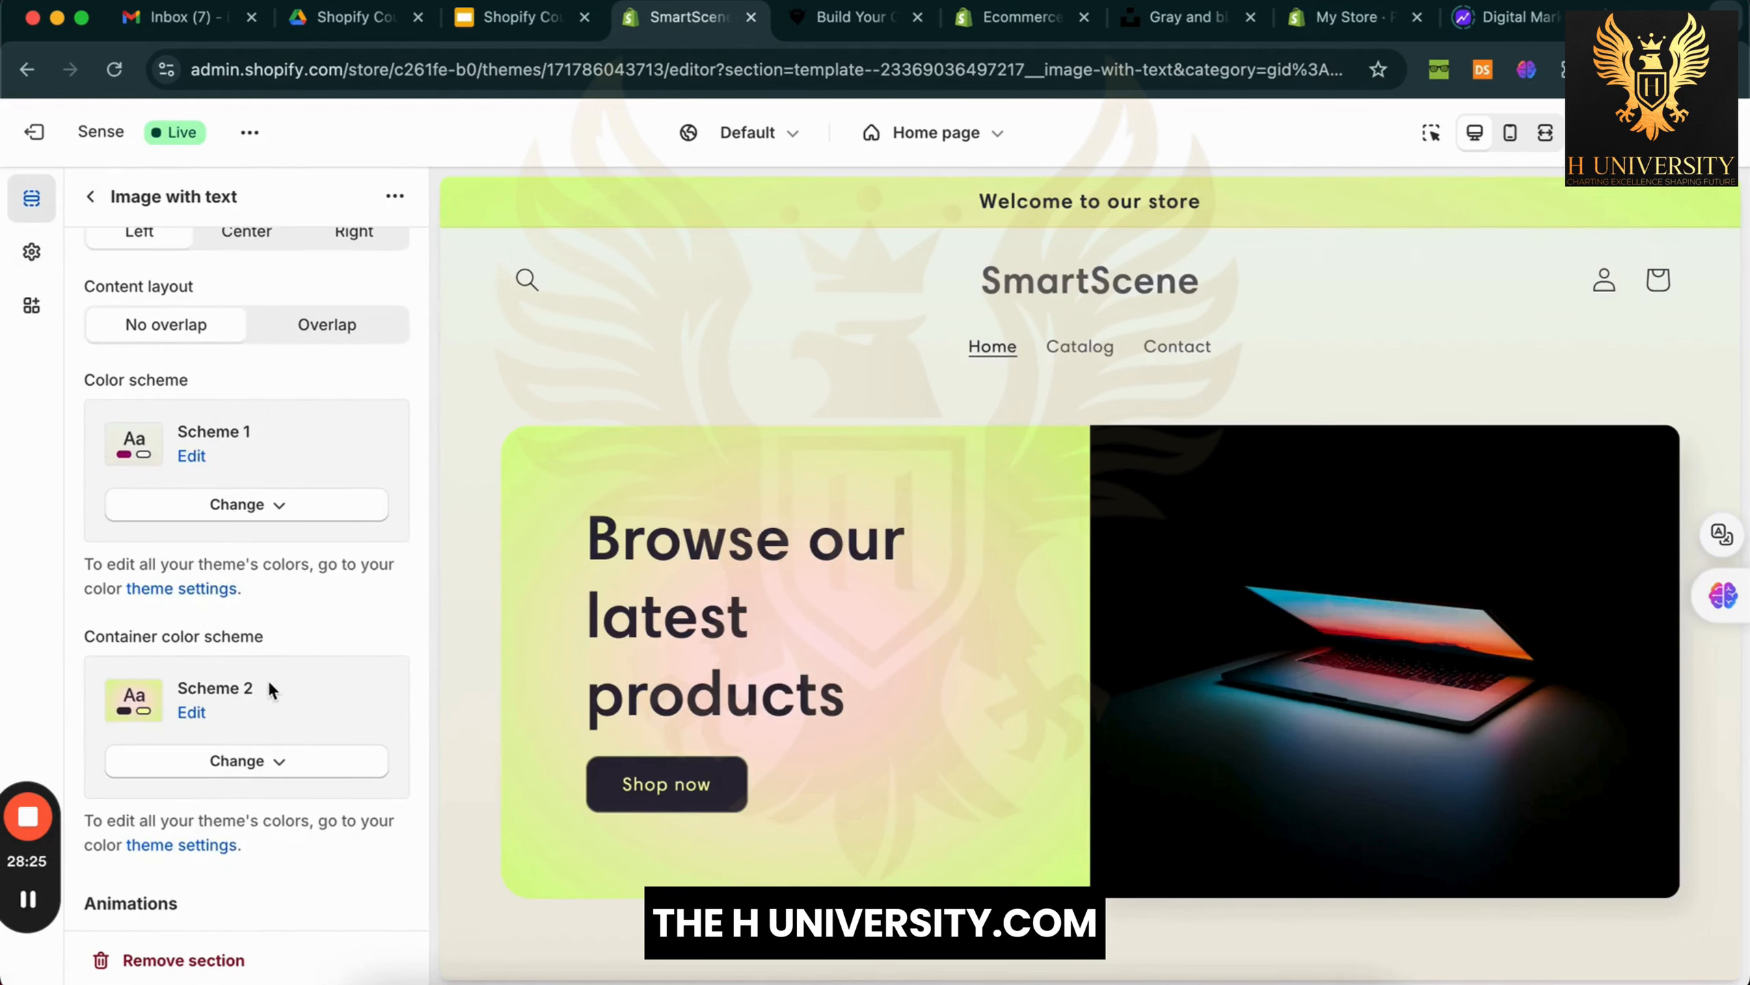
pyautogui.scroll(-3, 267, 678)
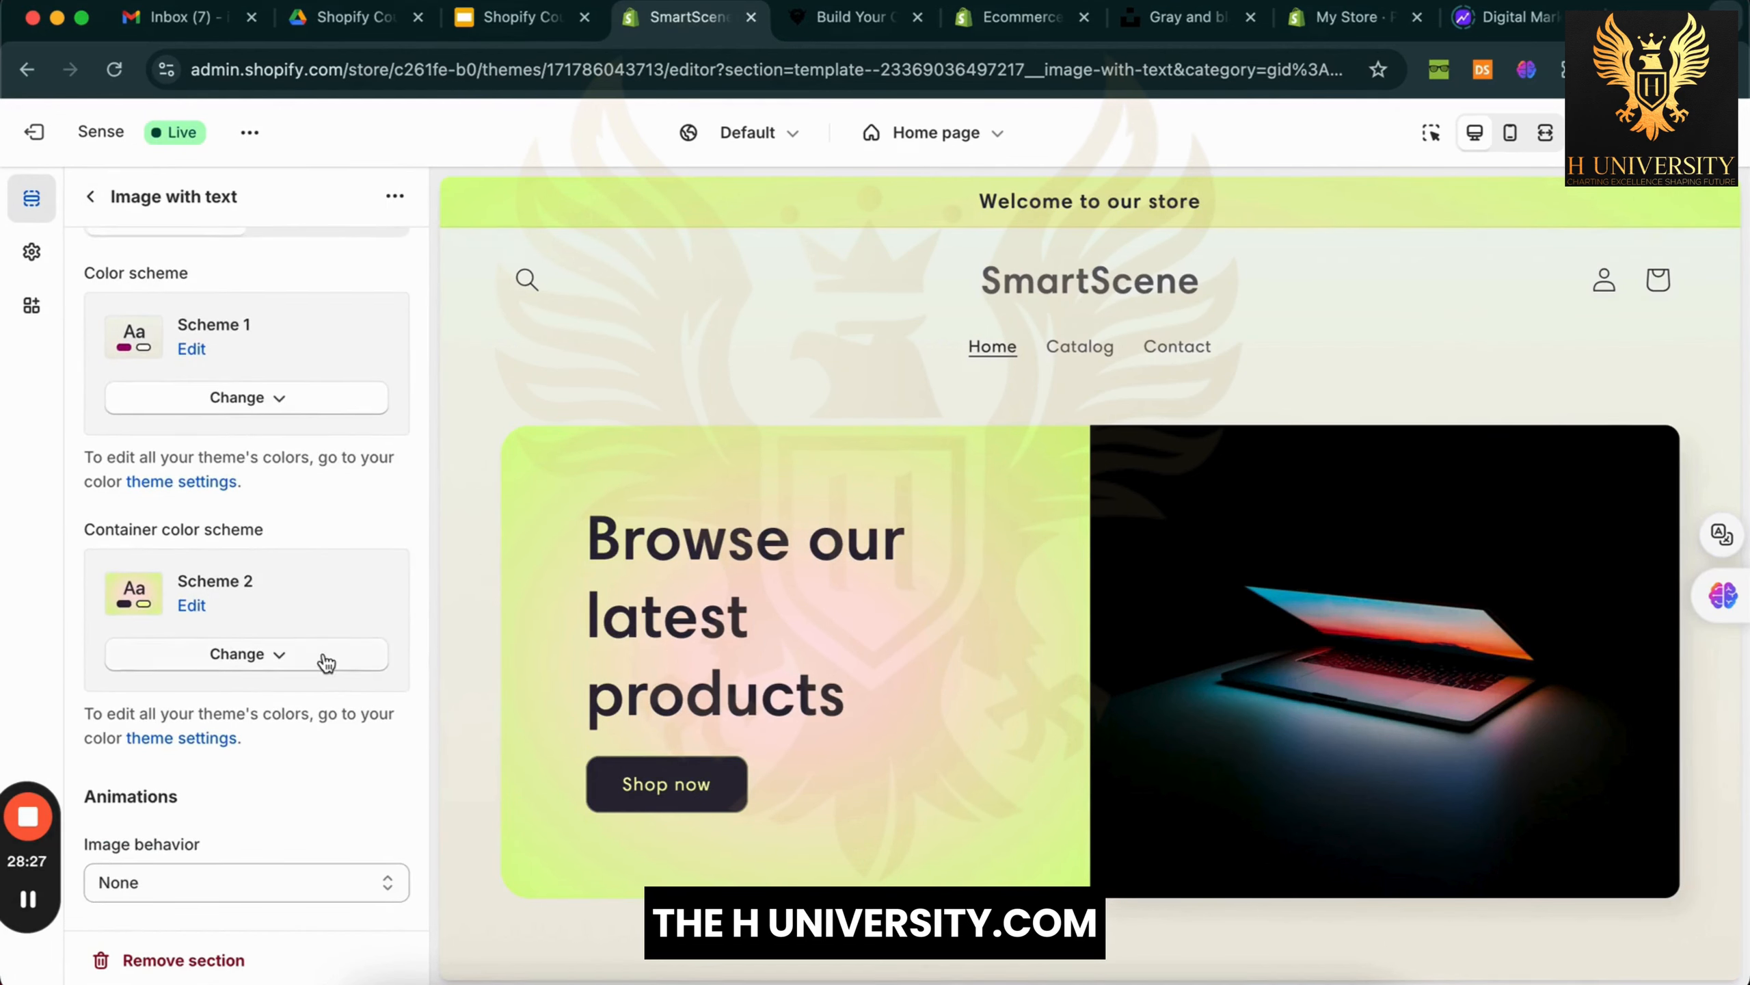
pyautogui.click(191, 604)
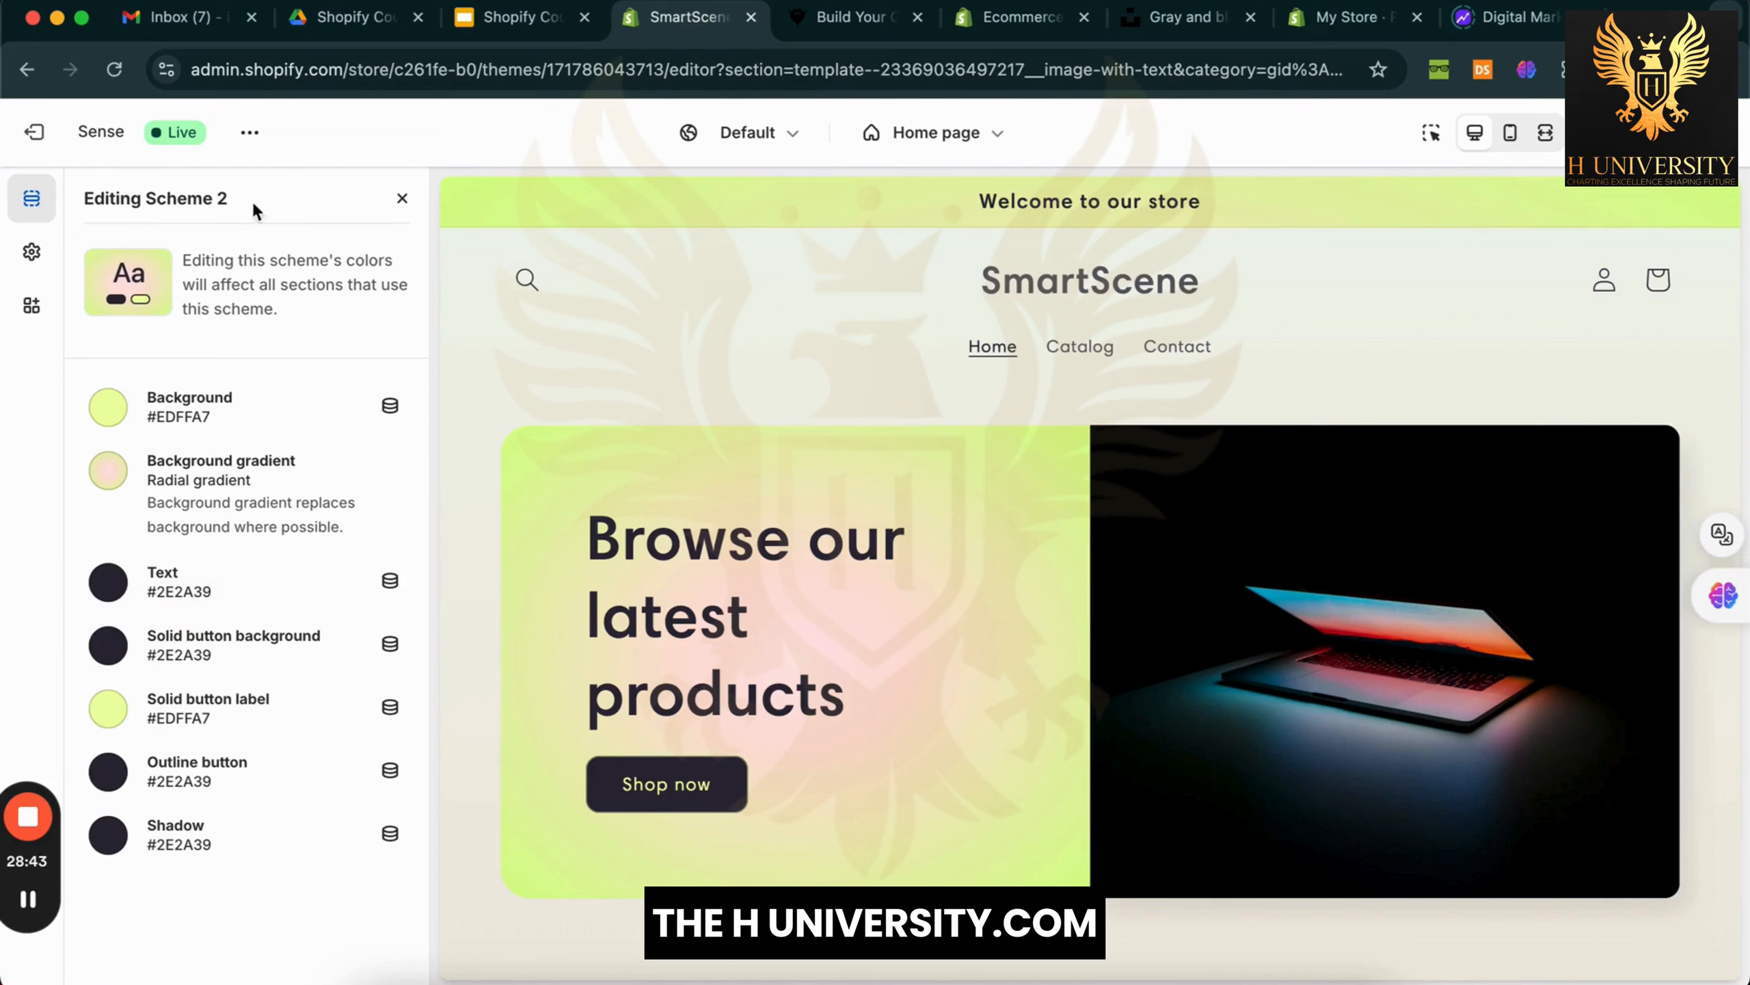
pyautogui.click(122, 412)
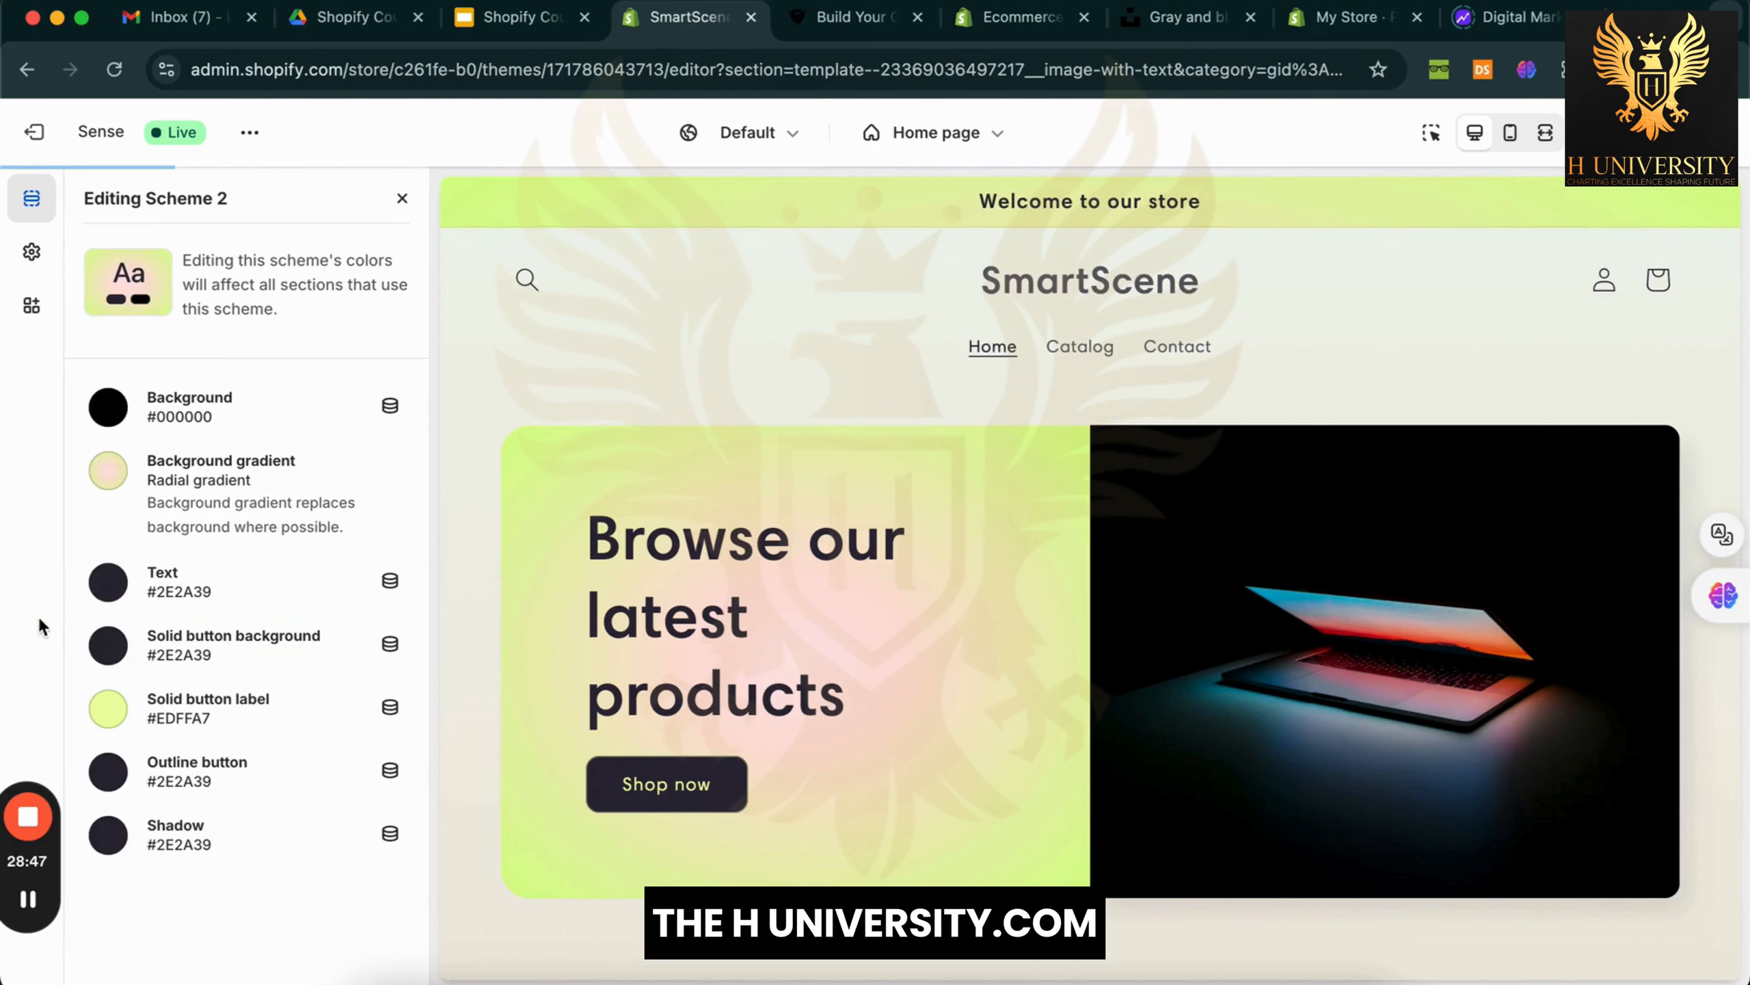
# Remove Scheme 2's background gradient and set its text color to #FFFFFF
pyautogui.click(120, 483)
pyautogui.click(210, 755)
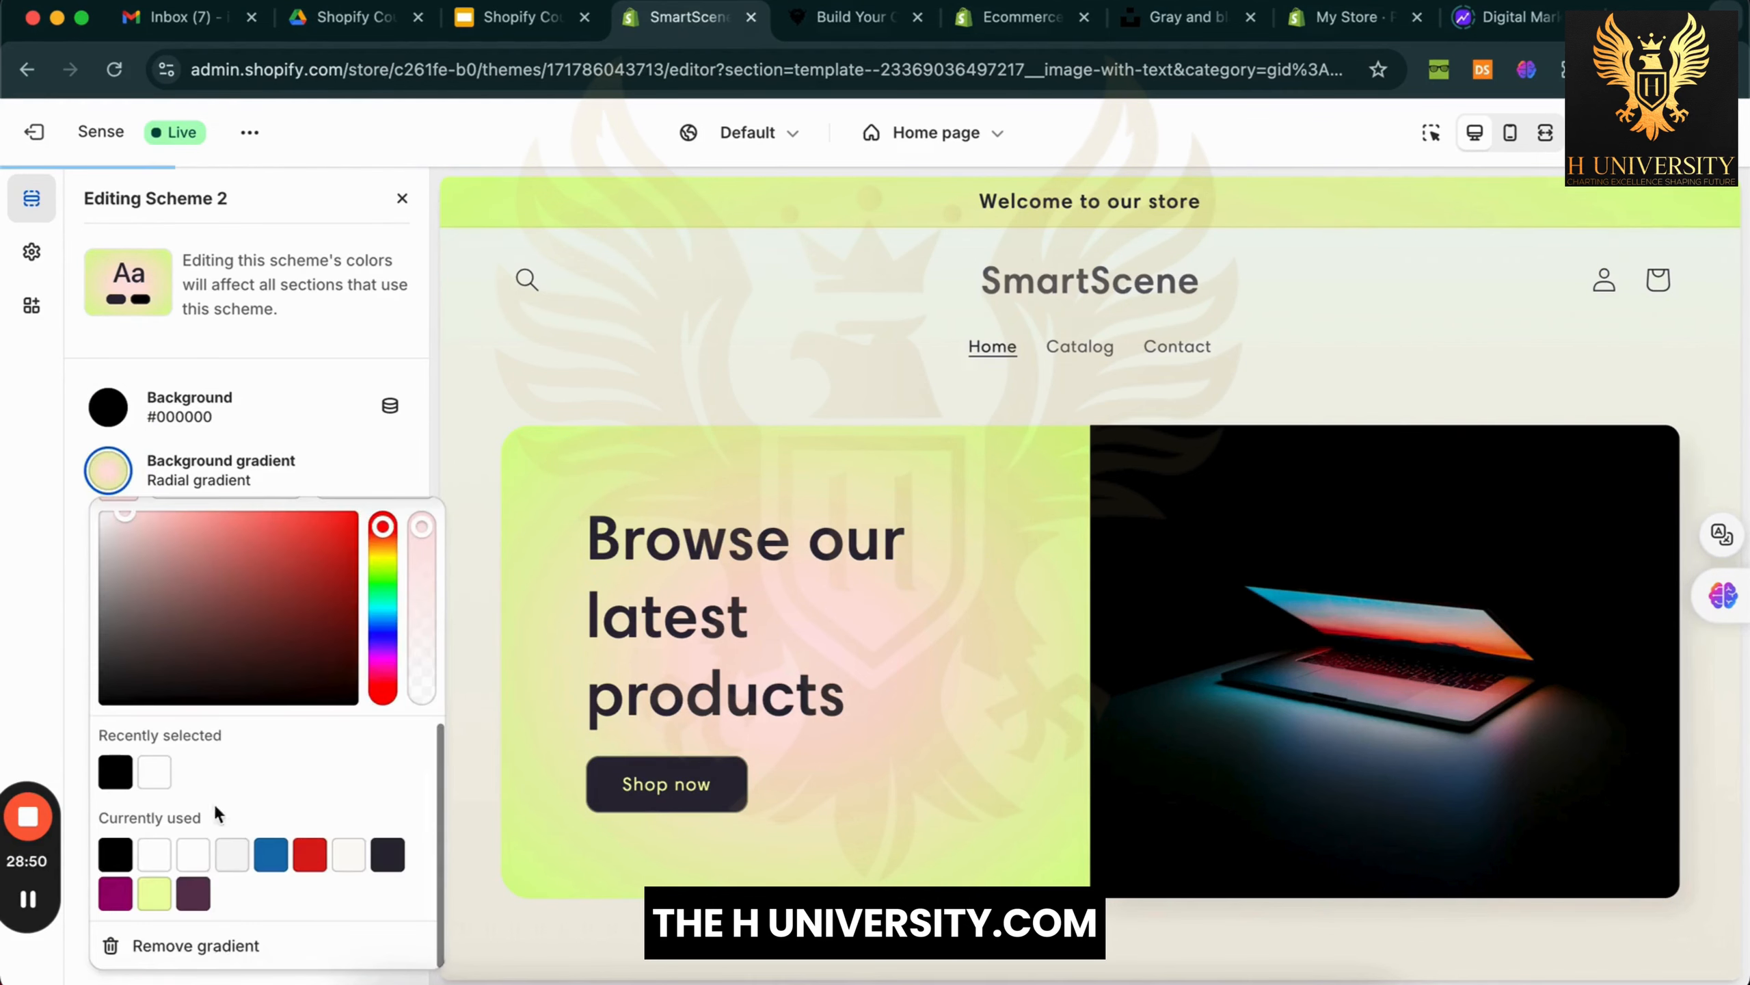
pyautogui.click(200, 945)
pyautogui.click(76, 514)
# Set Scheme 2's solid button background to #9B046F and its solid button label to #FFFFFF
pyautogui.click(108, 645)
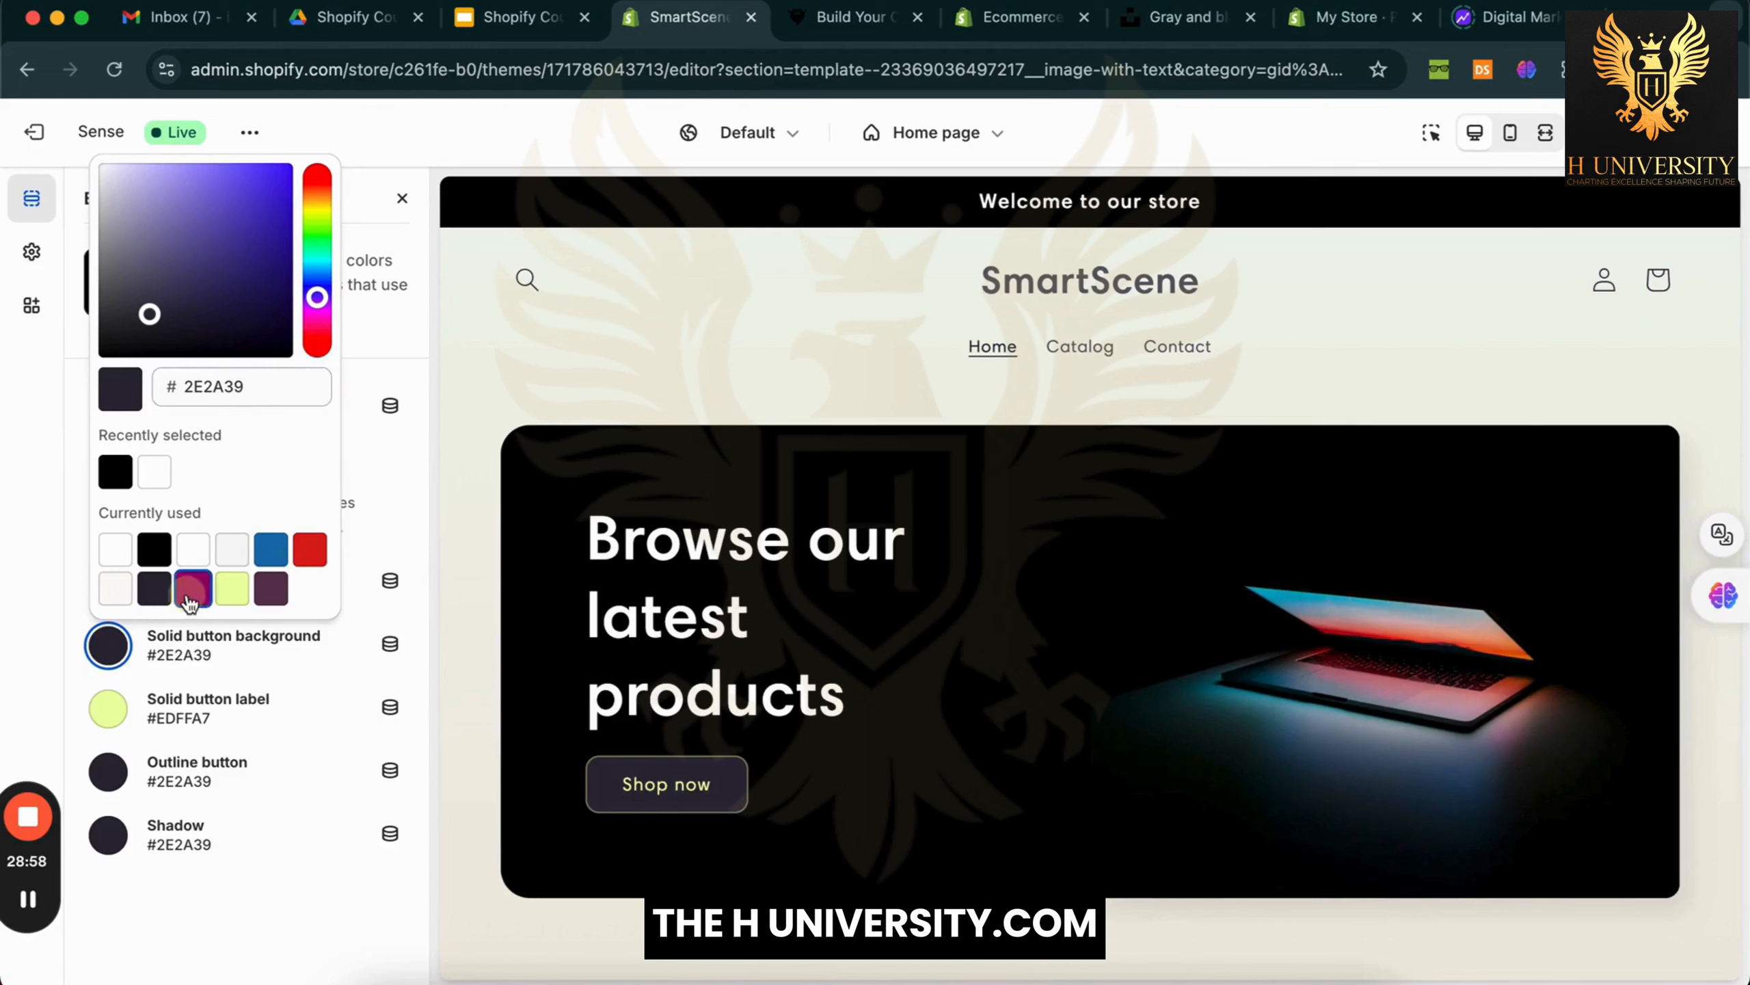
pyautogui.click(188, 586)
pyautogui.click(36, 667)
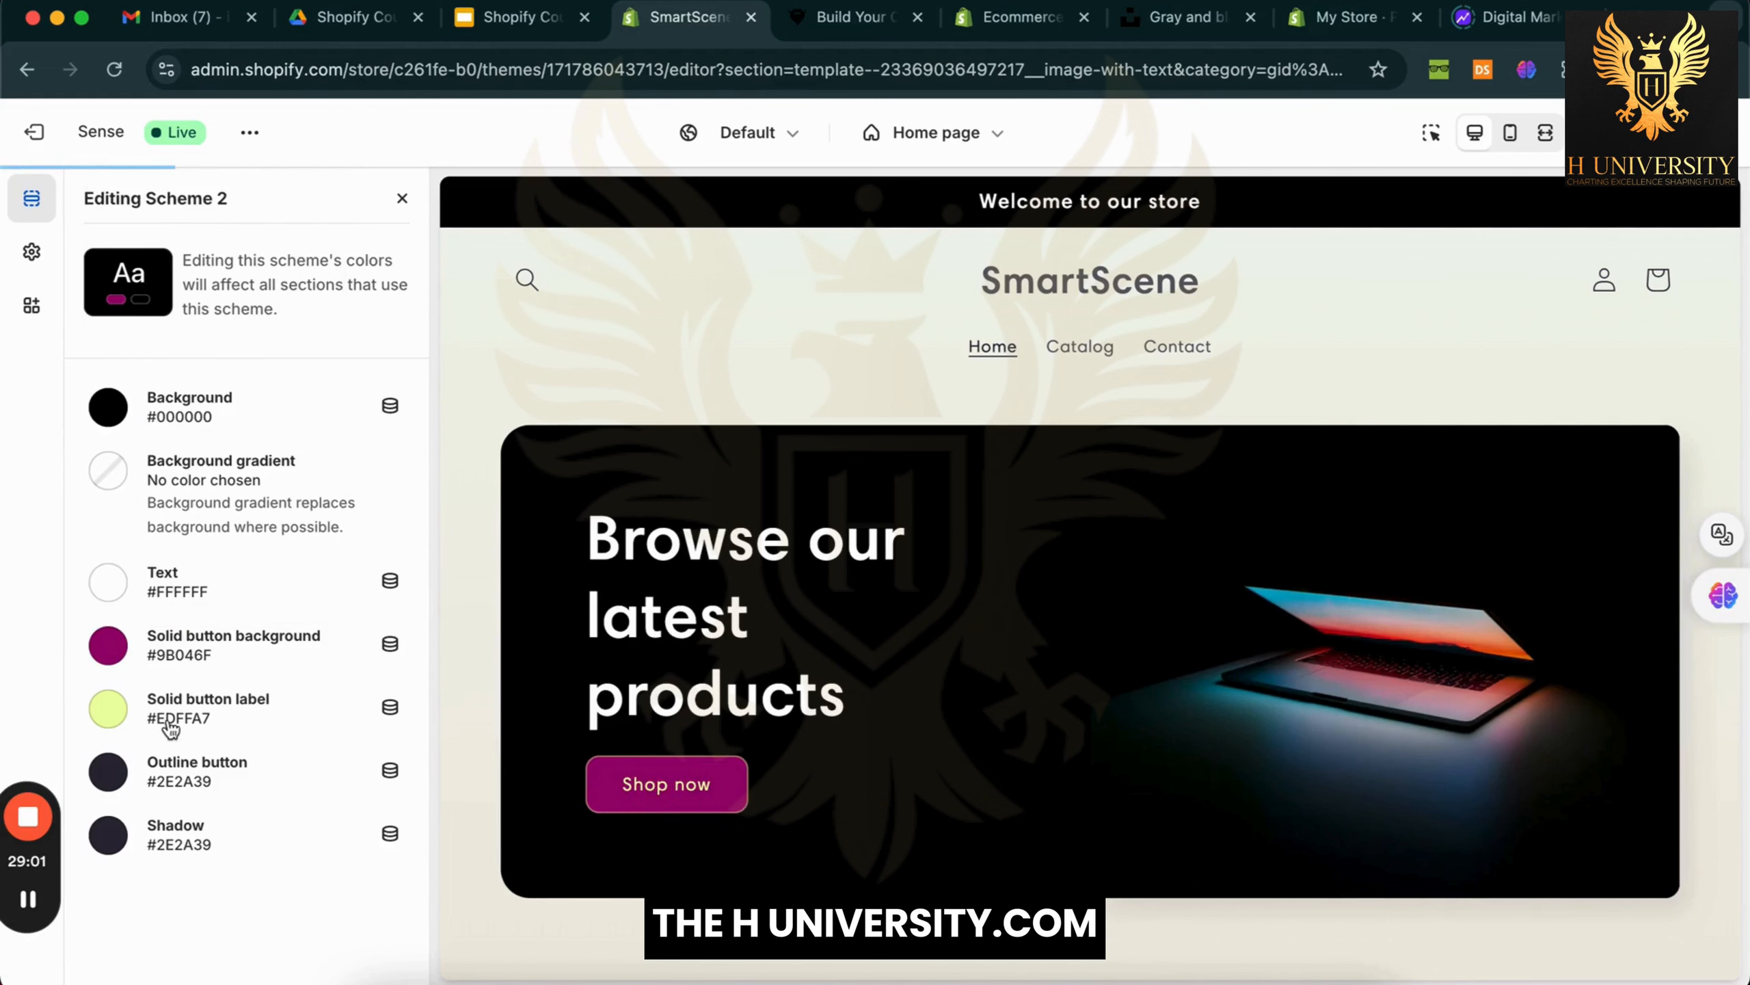
pyautogui.click(116, 717)
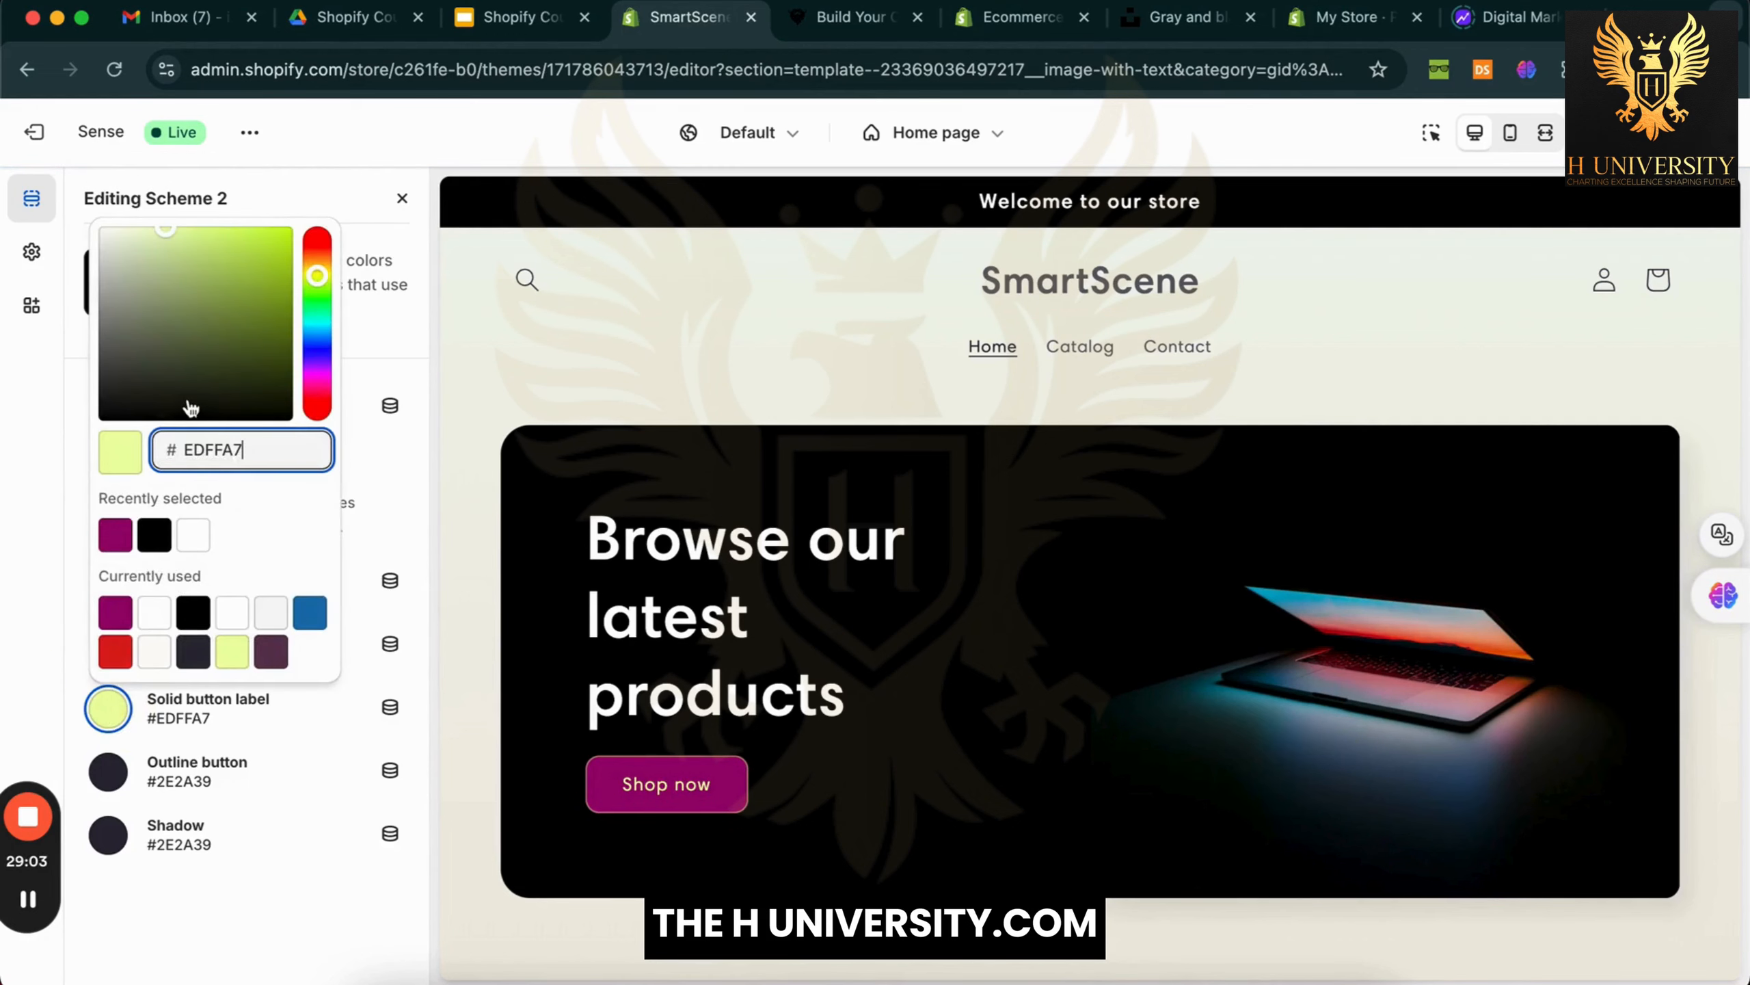
pyautogui.moveTo(191, 408); pyautogui.dragTo(72, 214)
pyautogui.click(72, 214)
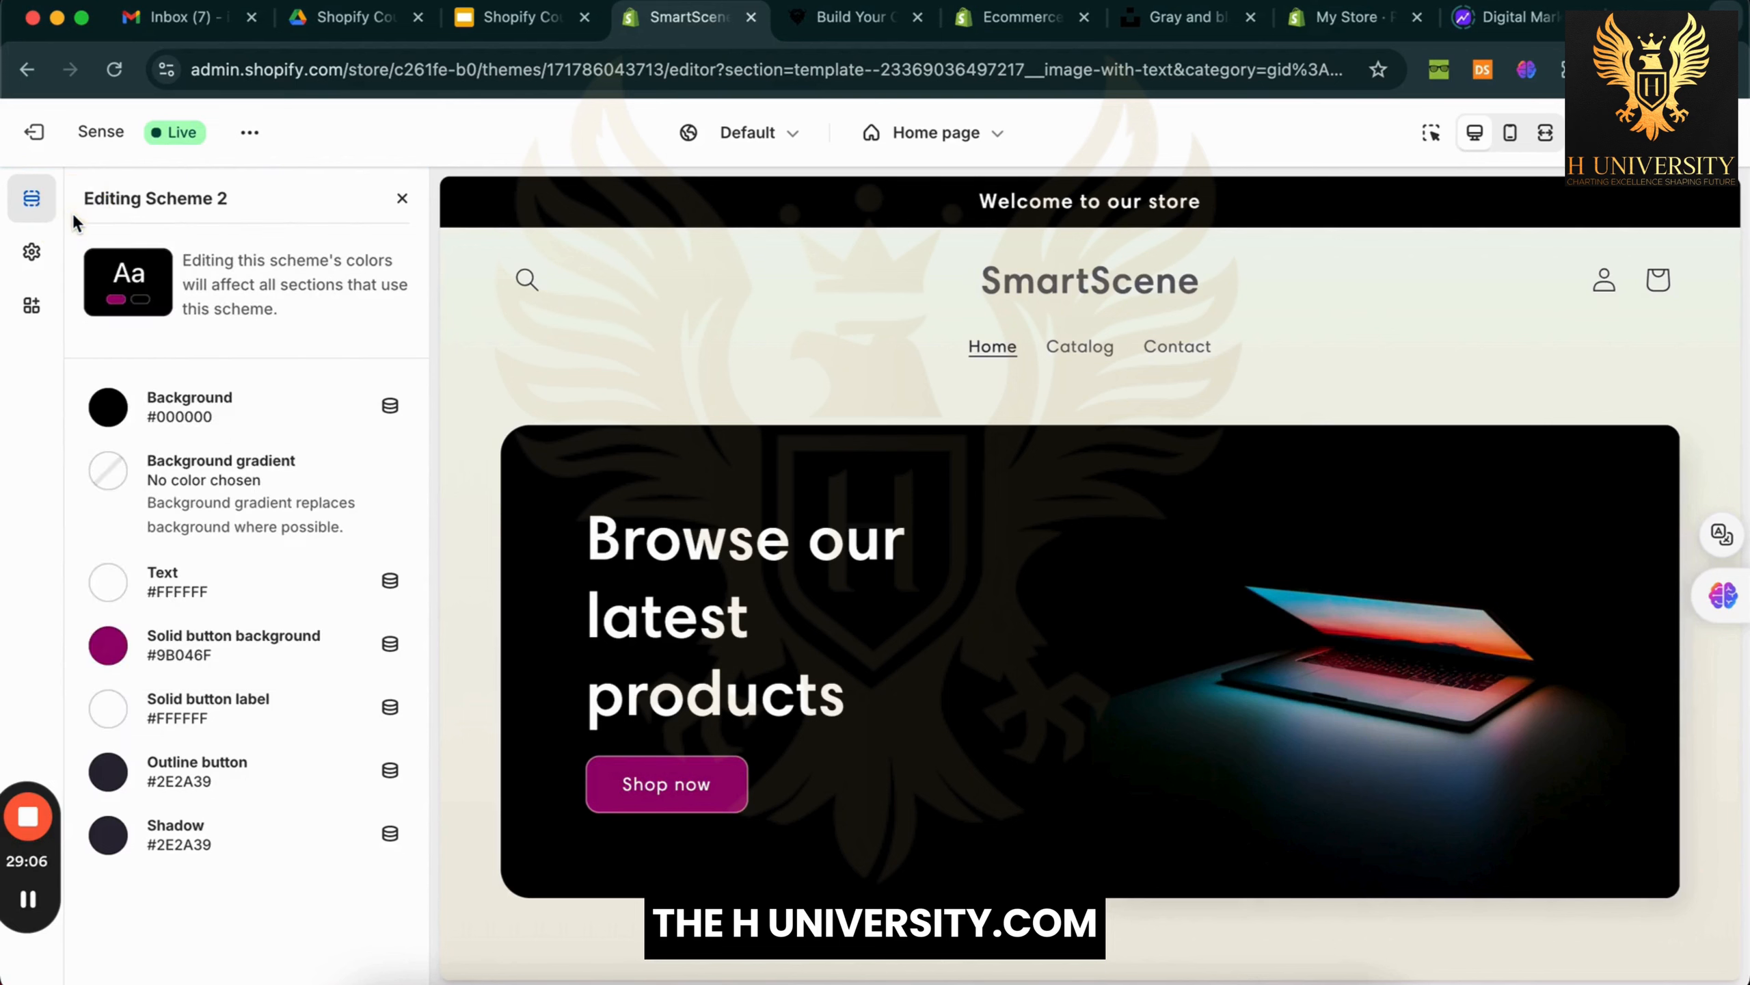
# Set Scheme 2's outline button color to the recently selected purple, #9B046F
pyautogui.click(108, 771)
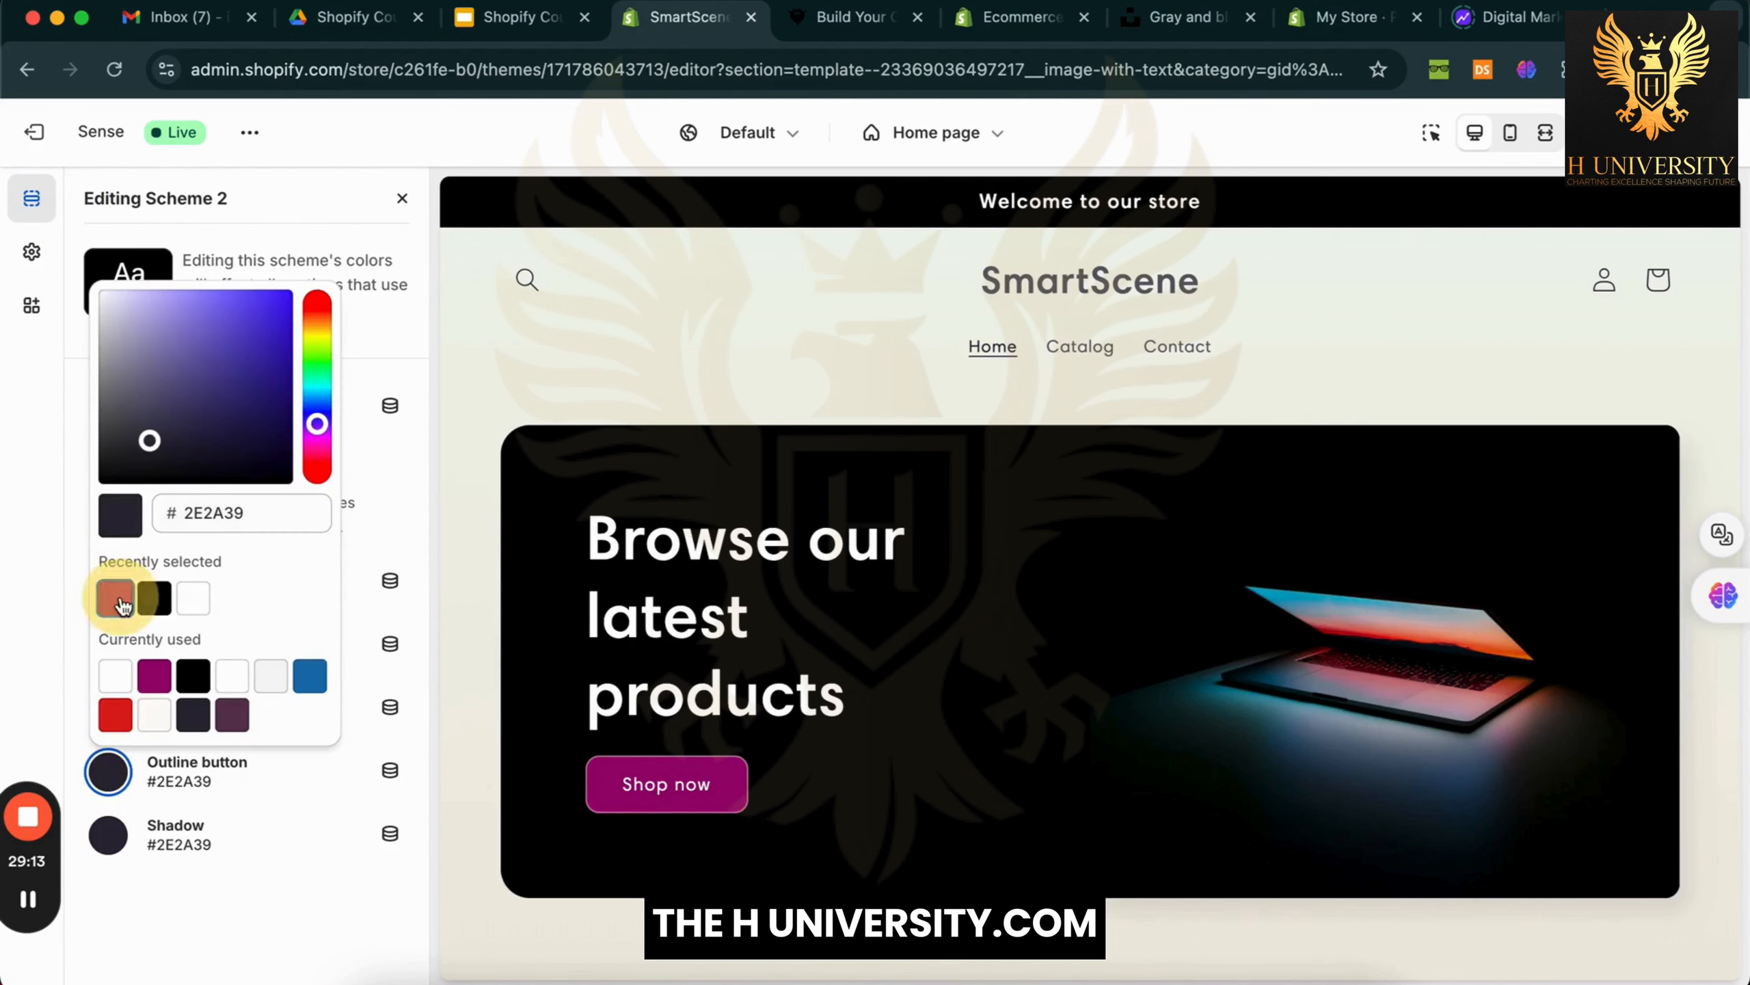
pyautogui.click(115, 597)
pyautogui.click(38, 674)
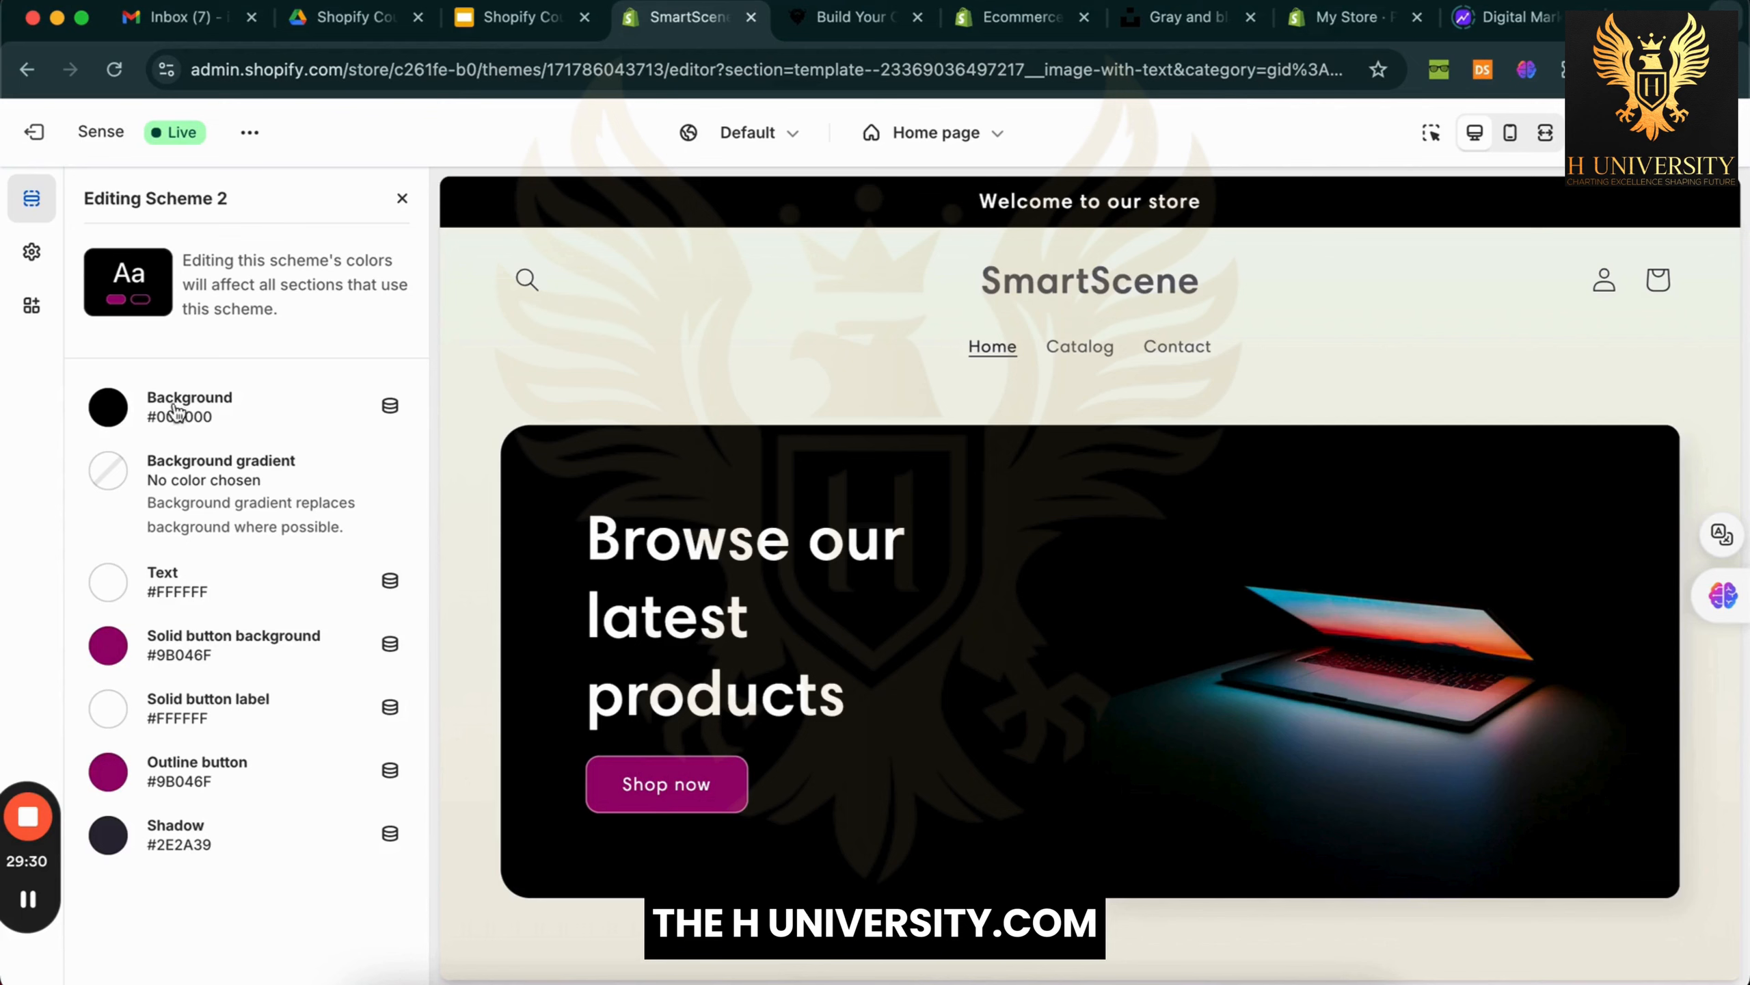
# Set Scheme 2's background color to #FFFFFF
pyautogui.click(108, 407)
pyautogui.moveTo(117, 469); pyautogui.dragTo(86, 437)
pyautogui.click(76, 428)
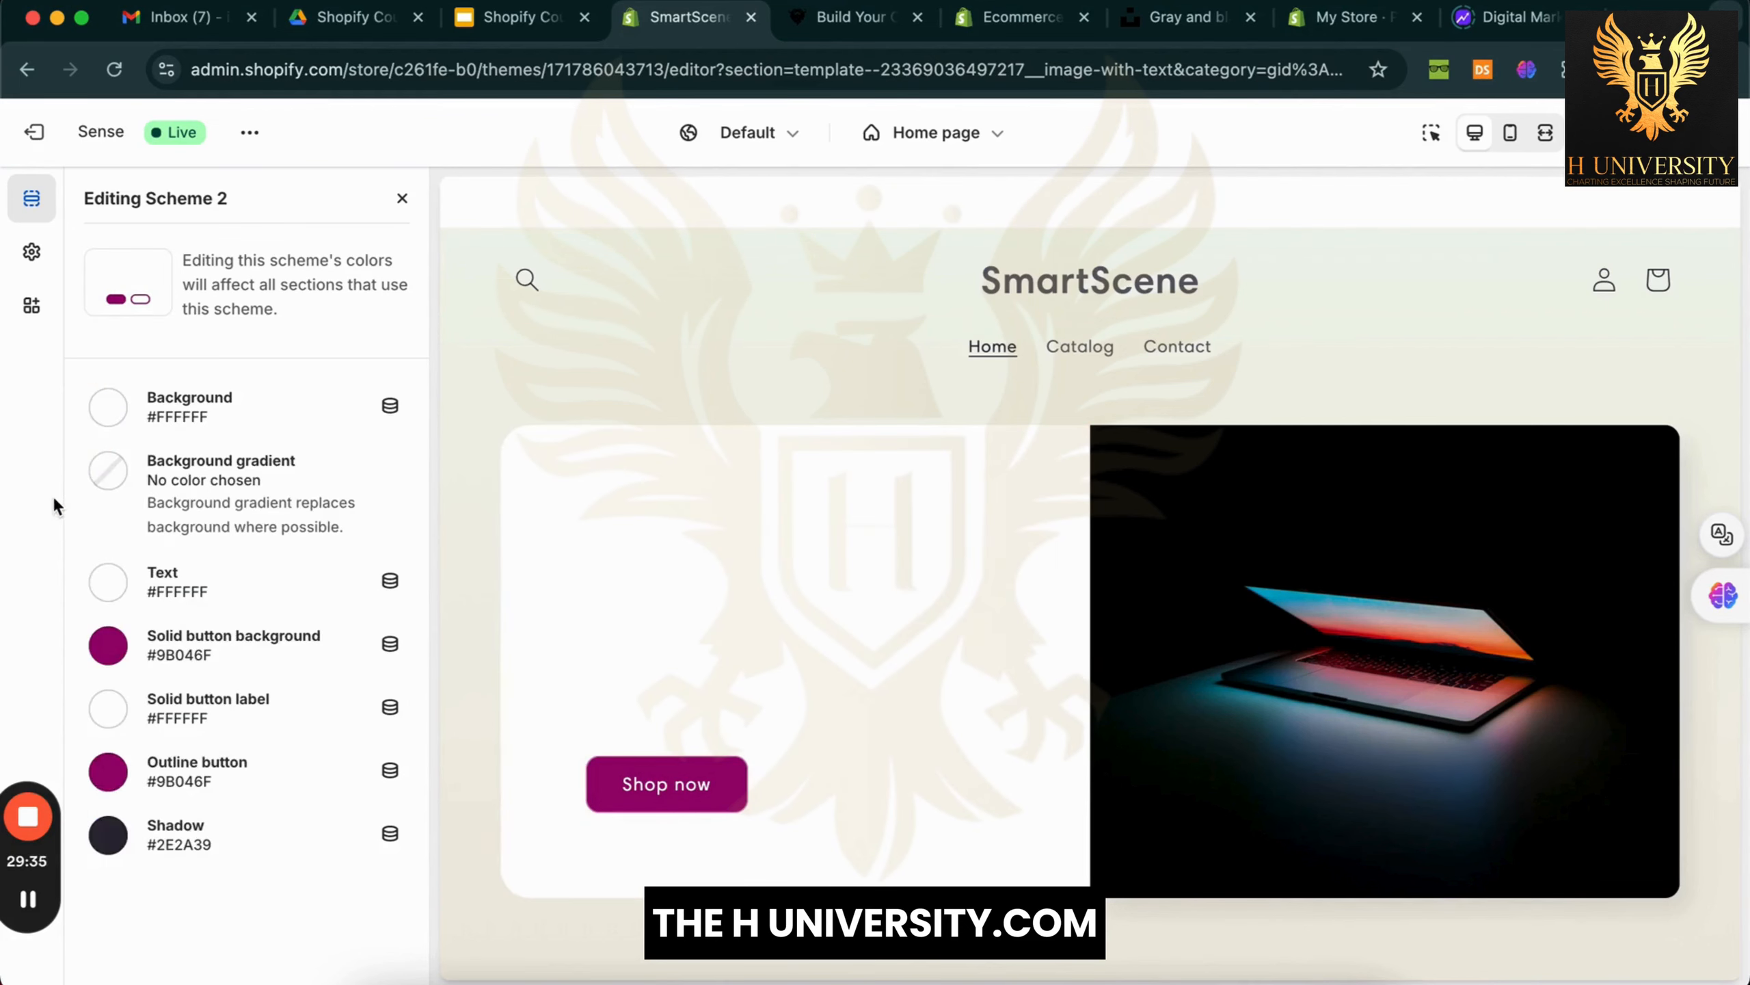
# Try the recently selected purple, #9B046F, as Scheme 2's text color
pyautogui.click(108, 582)
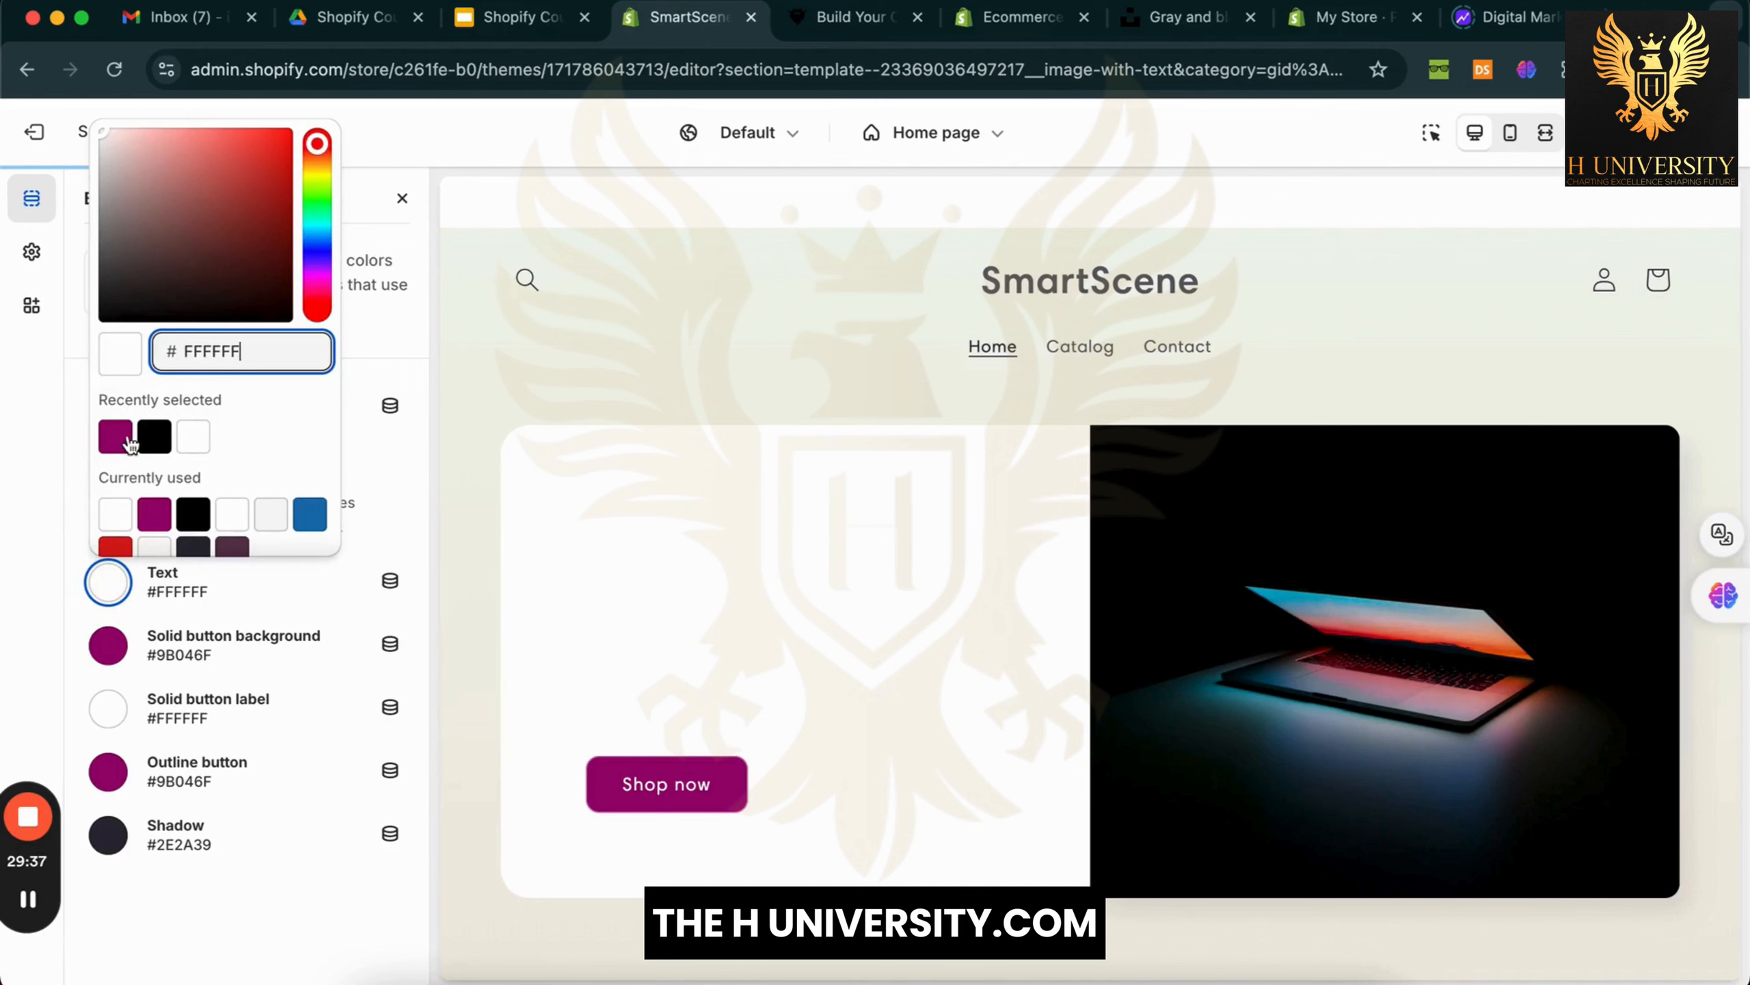
pyautogui.click(117, 438)
pyautogui.click(28, 589)
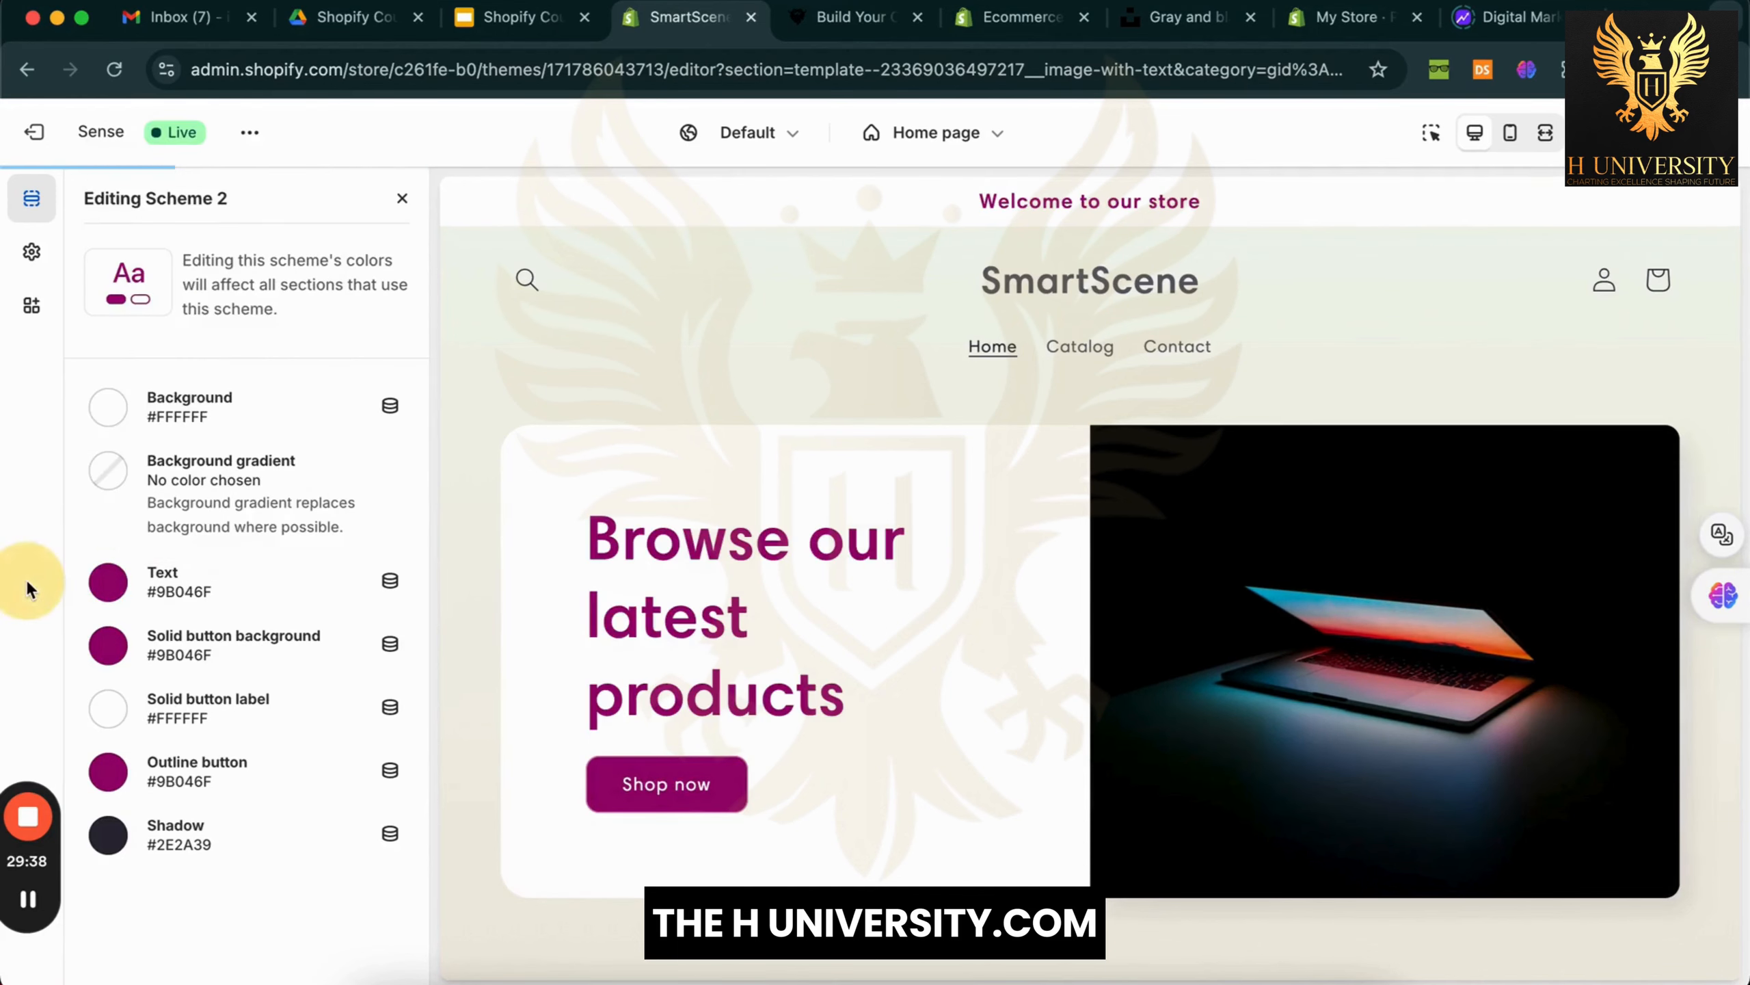
# Set Scheme 2's text color to the recently selected black, #000000
pyautogui.click(108, 582)
pyautogui.click(156, 439)
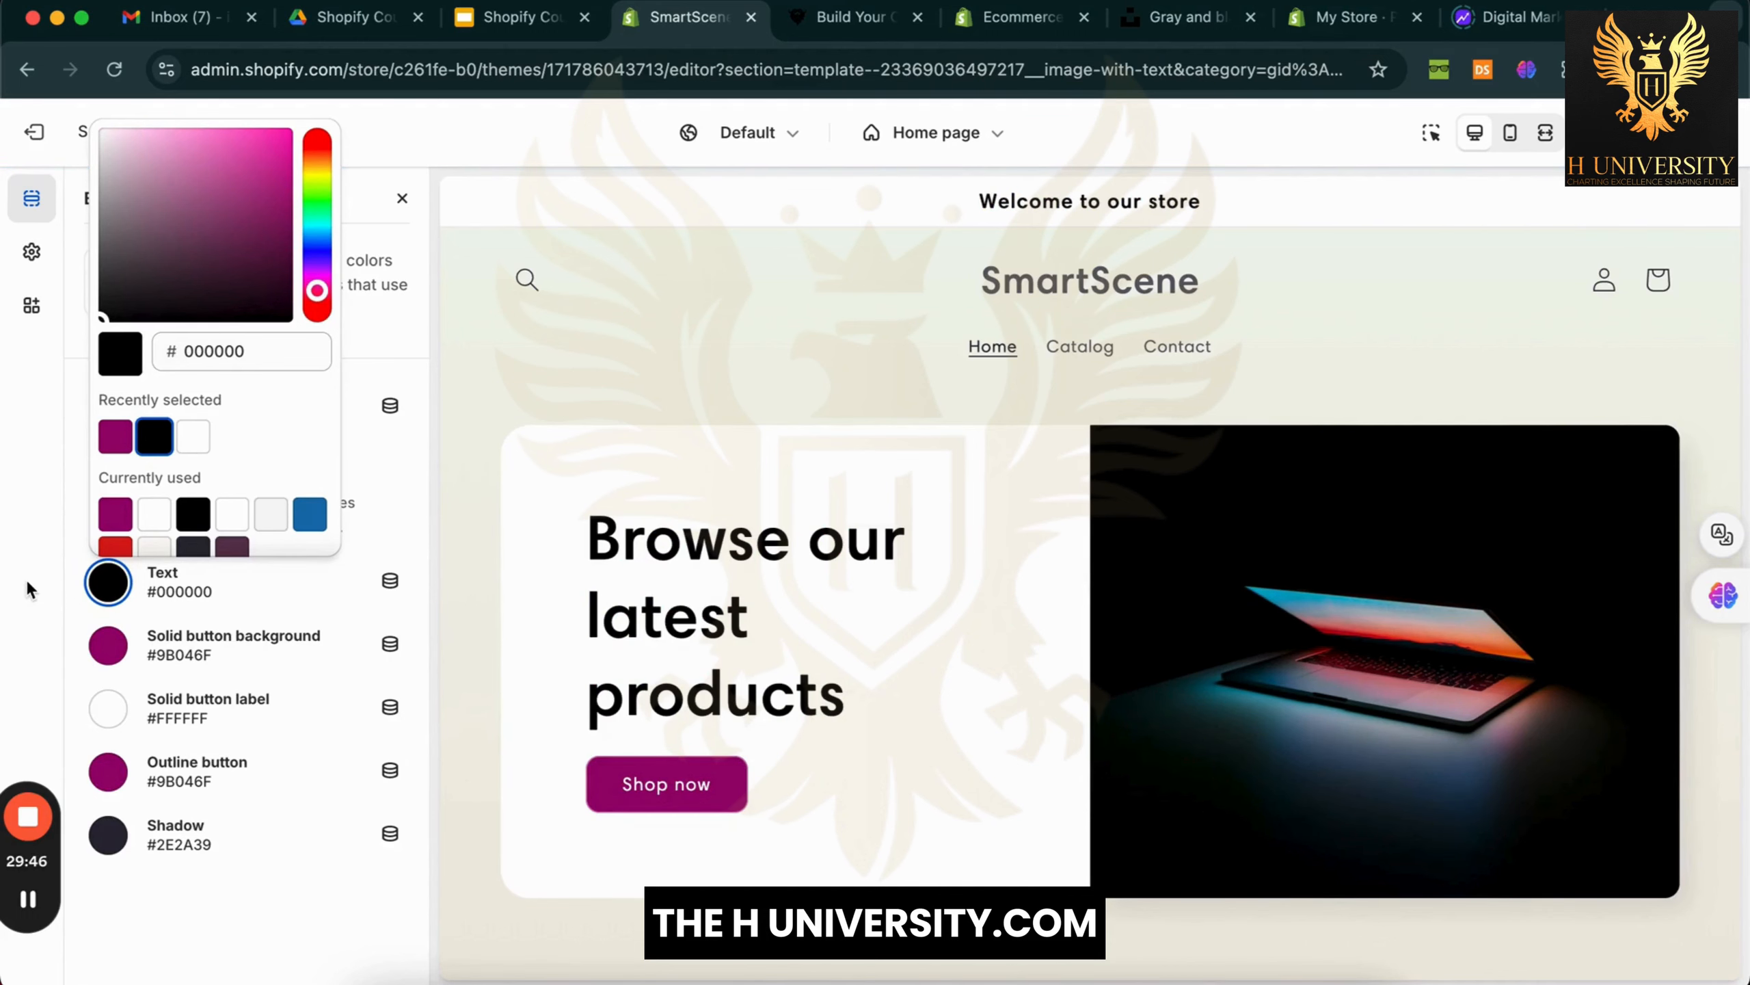
pyautogui.click(88, 529)
pyautogui.click(108, 407)
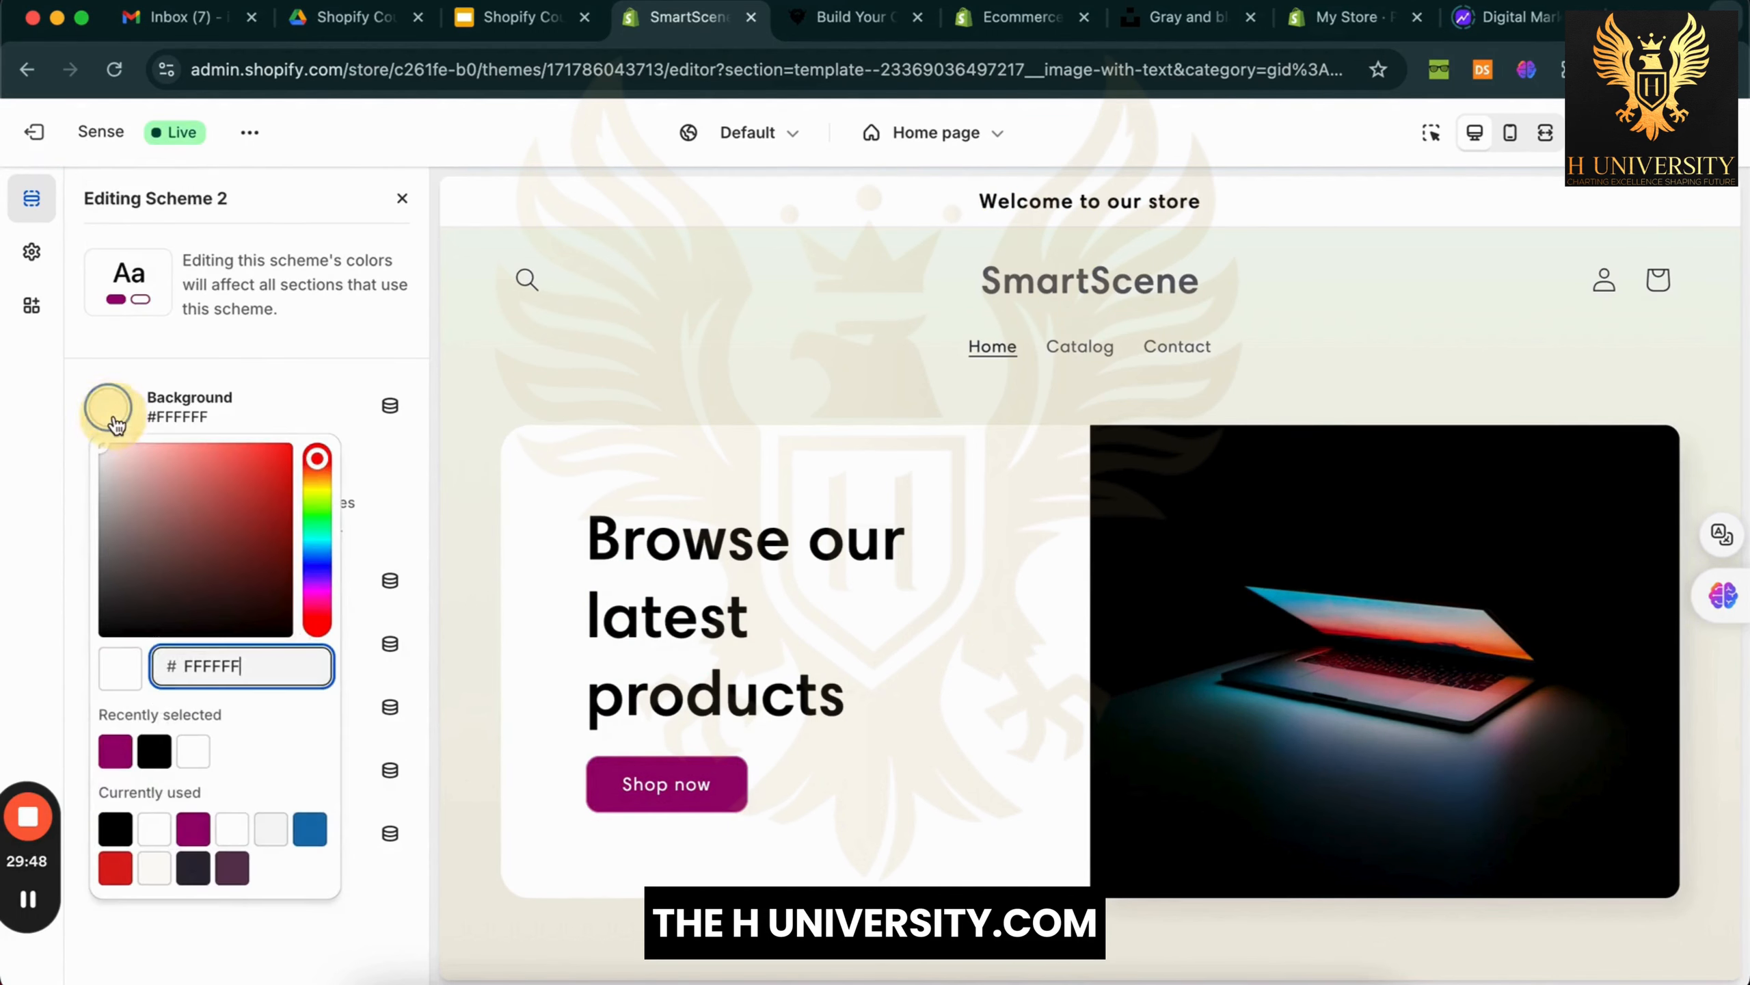
pyautogui.click(63, 458)
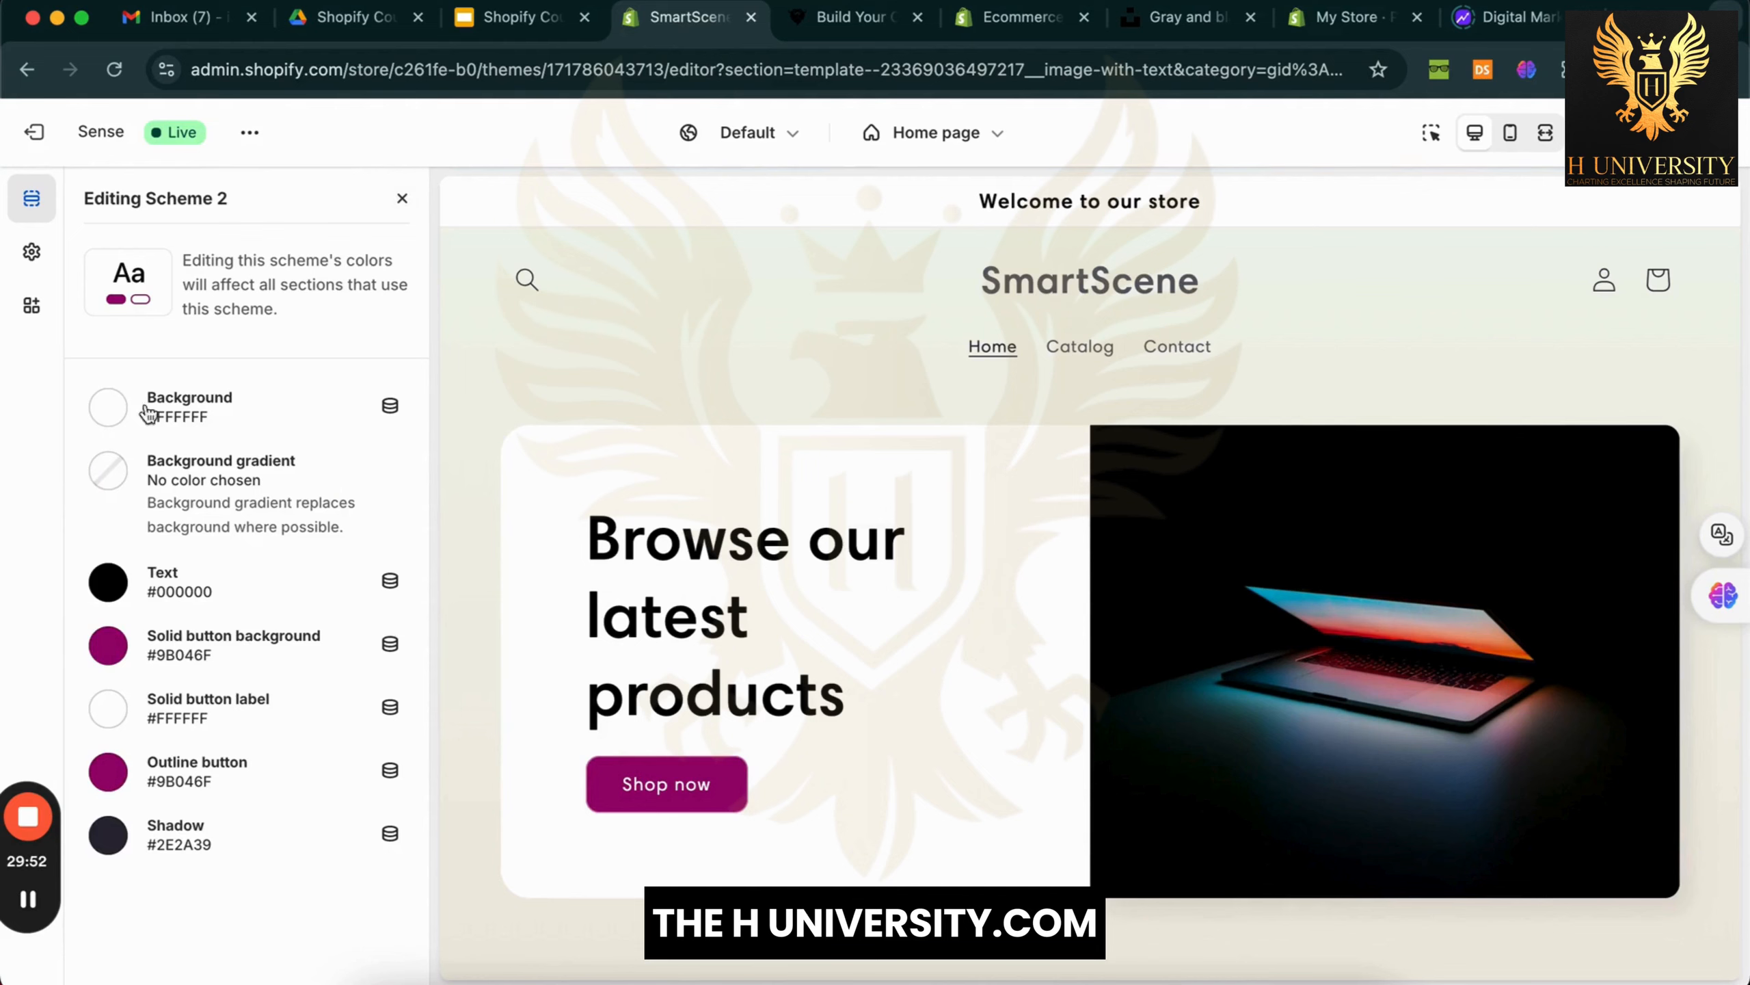
pyautogui.click(108, 407)
pyautogui.click(60, 739)
# Open Scheme 7 for editing in the theme's color settings and remove its background gradient
pyautogui.click(32, 253)
pyautogui.click(130, 708)
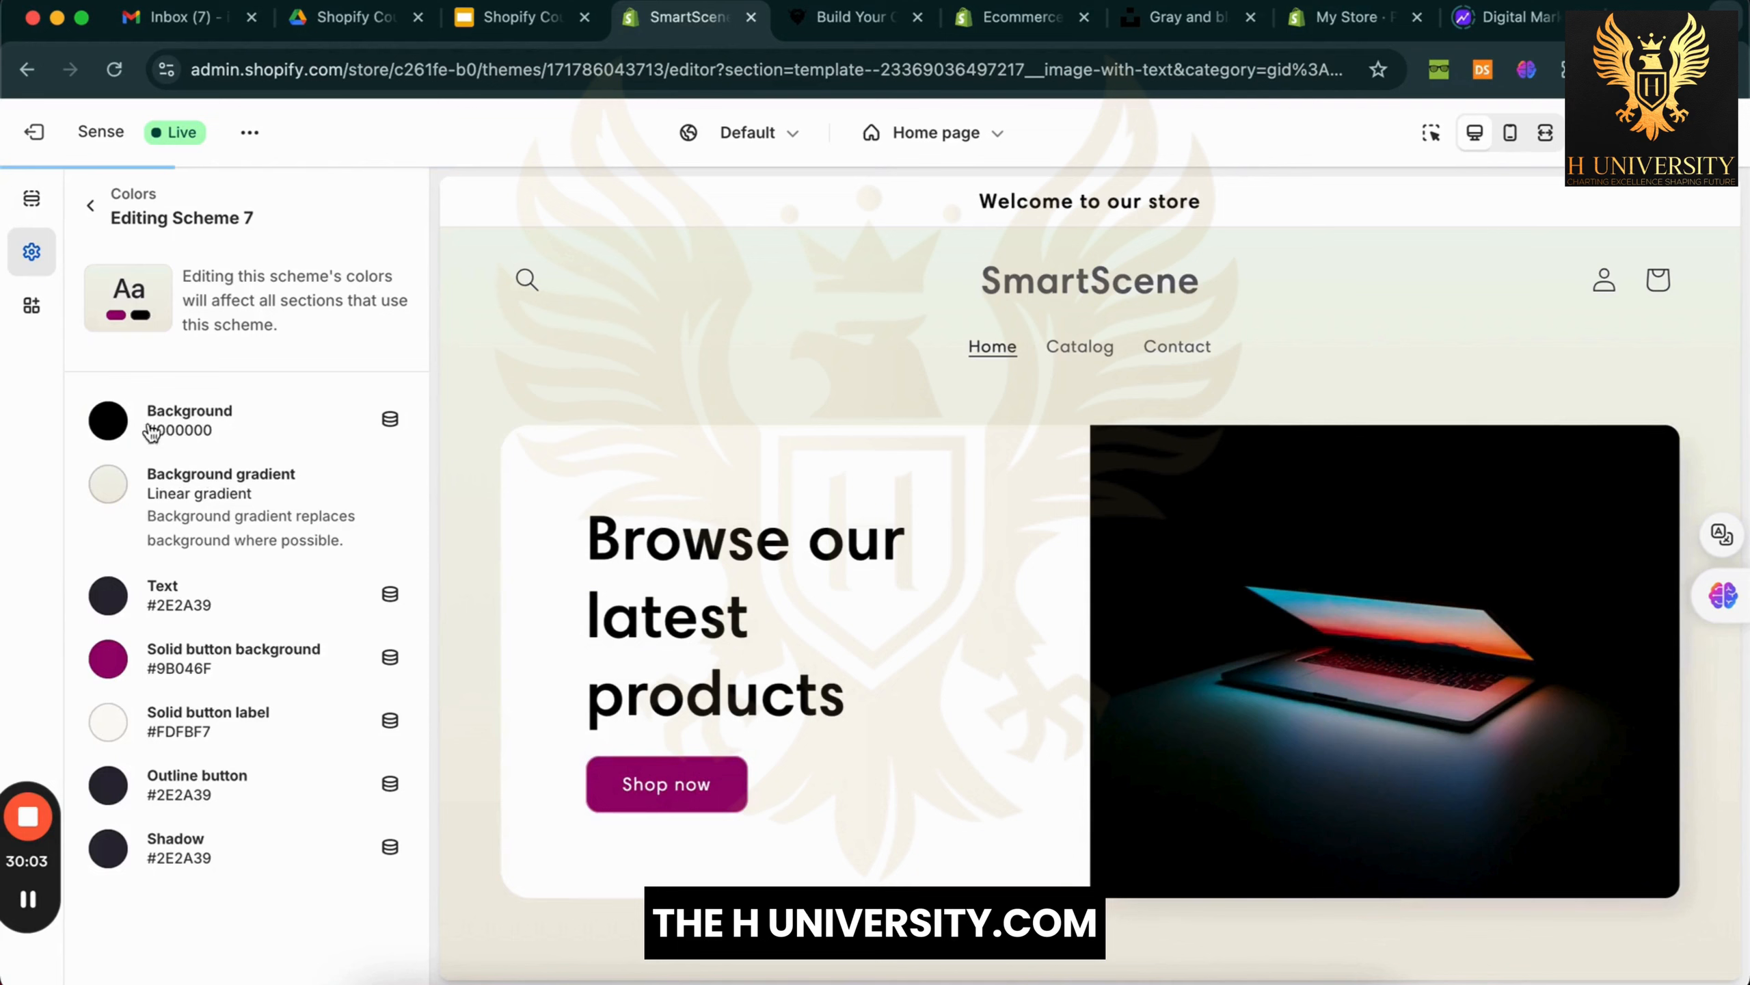
pyautogui.click(107, 484)
pyautogui.scroll(-5, 227, 626)
pyautogui.click(200, 946)
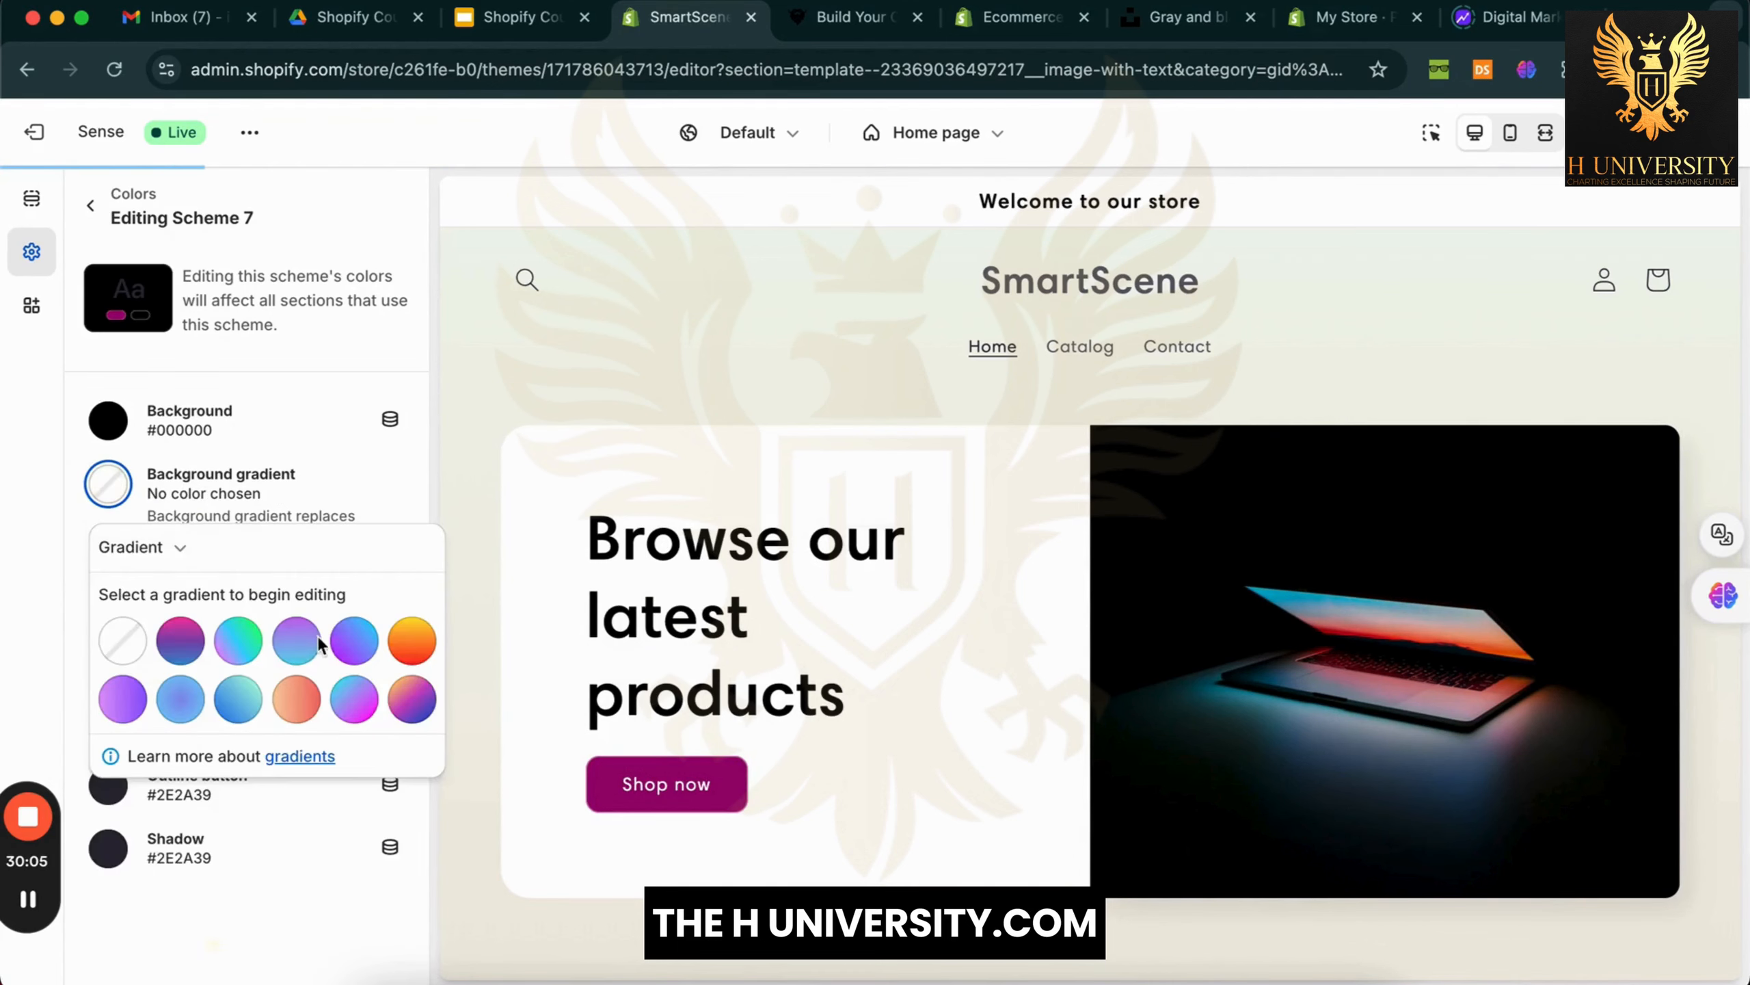
pyautogui.click(31, 618)
# Set Scheme 7's text color and solid button label to #FFFFFF and return to the color settings
pyautogui.click(128, 604)
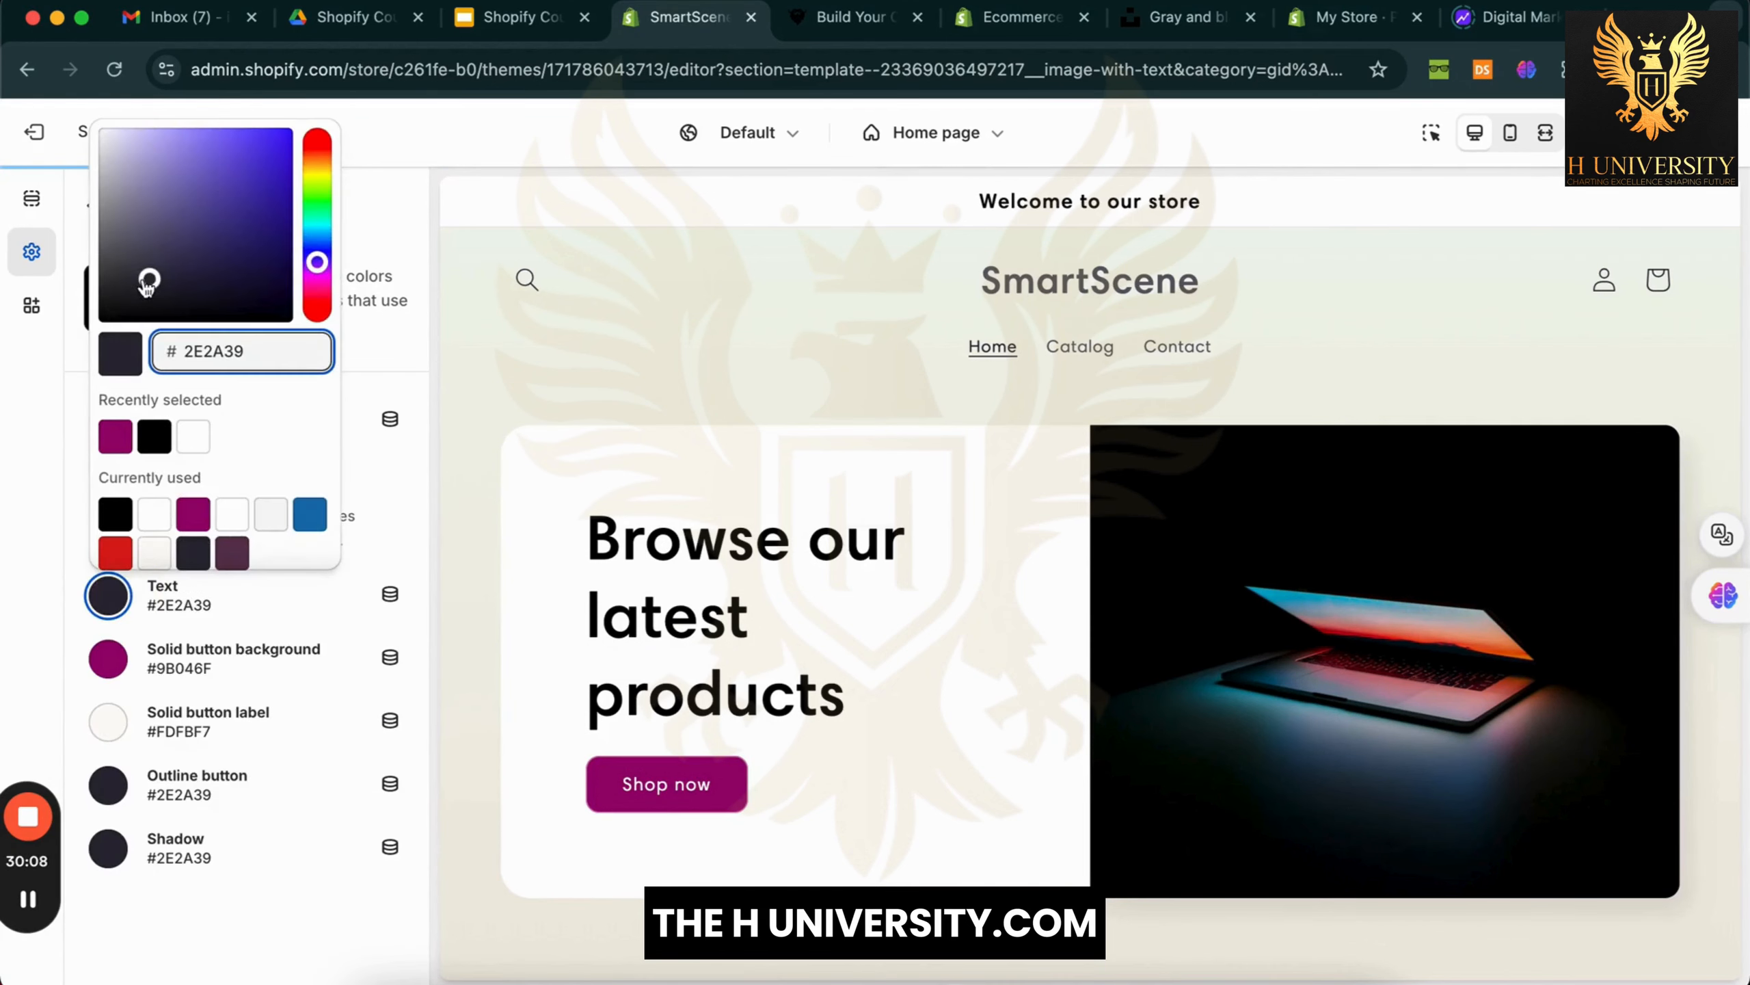
pyautogui.moveTo(146, 286); pyautogui.dragTo(98, 355)
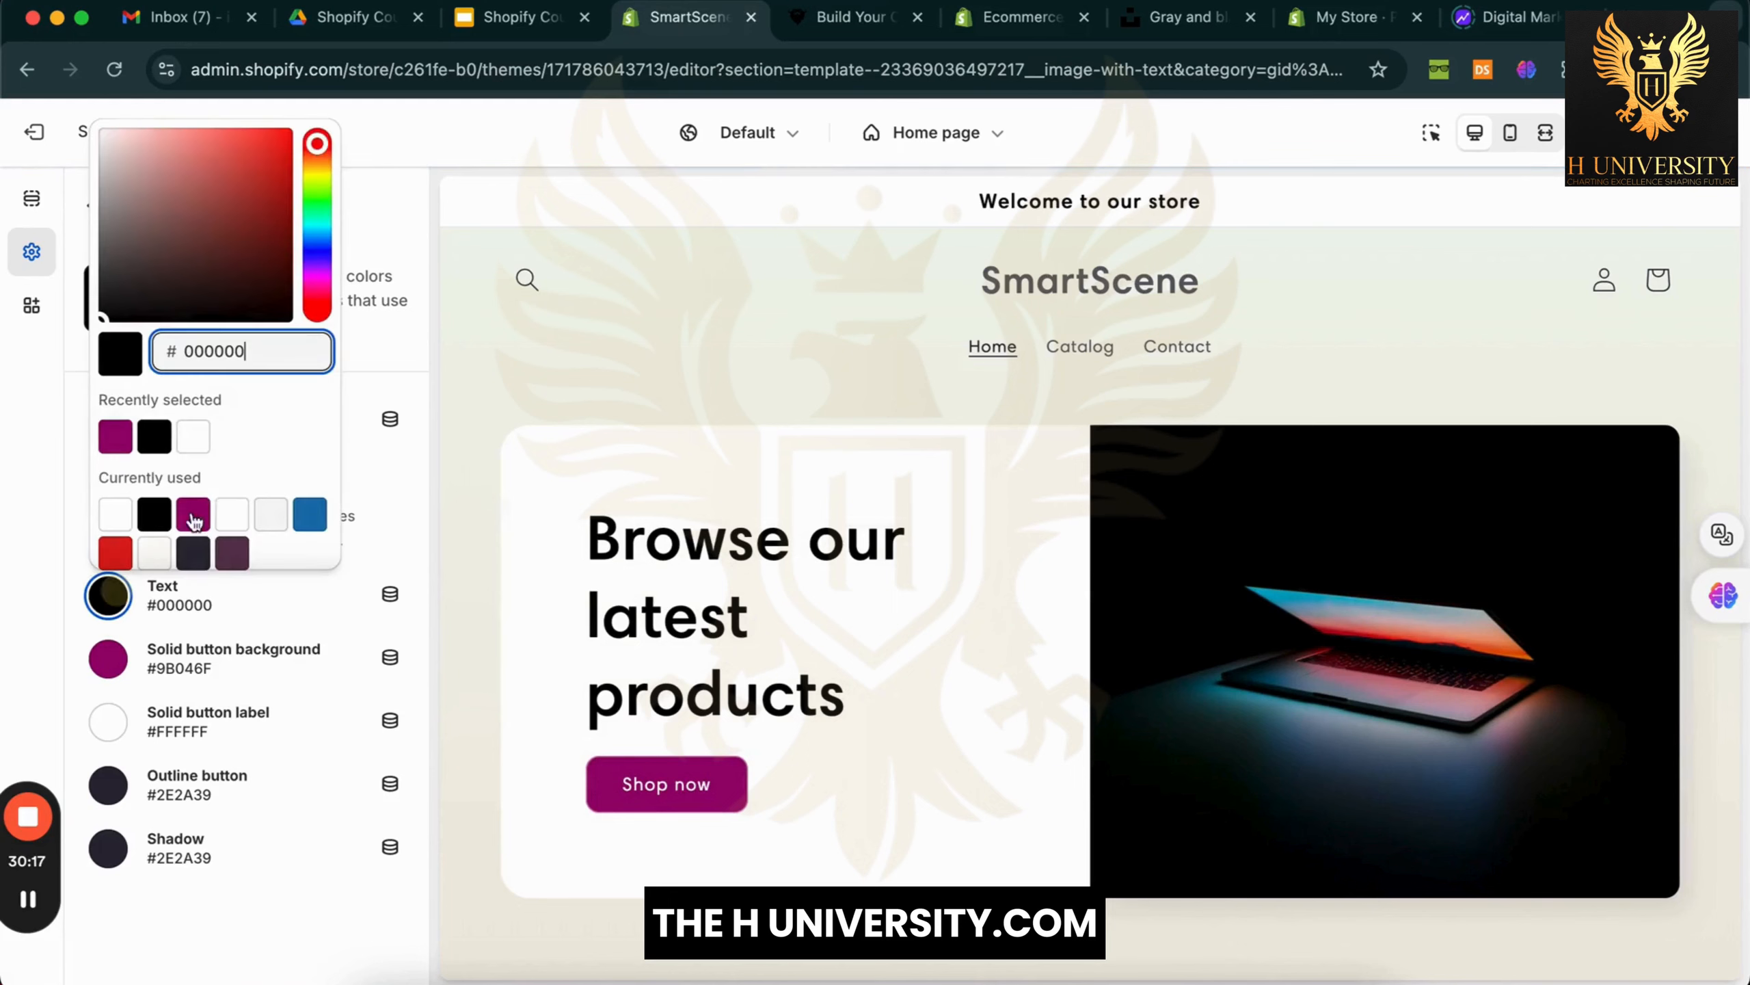
pyautogui.click(205, 439)
pyautogui.click(63, 556)
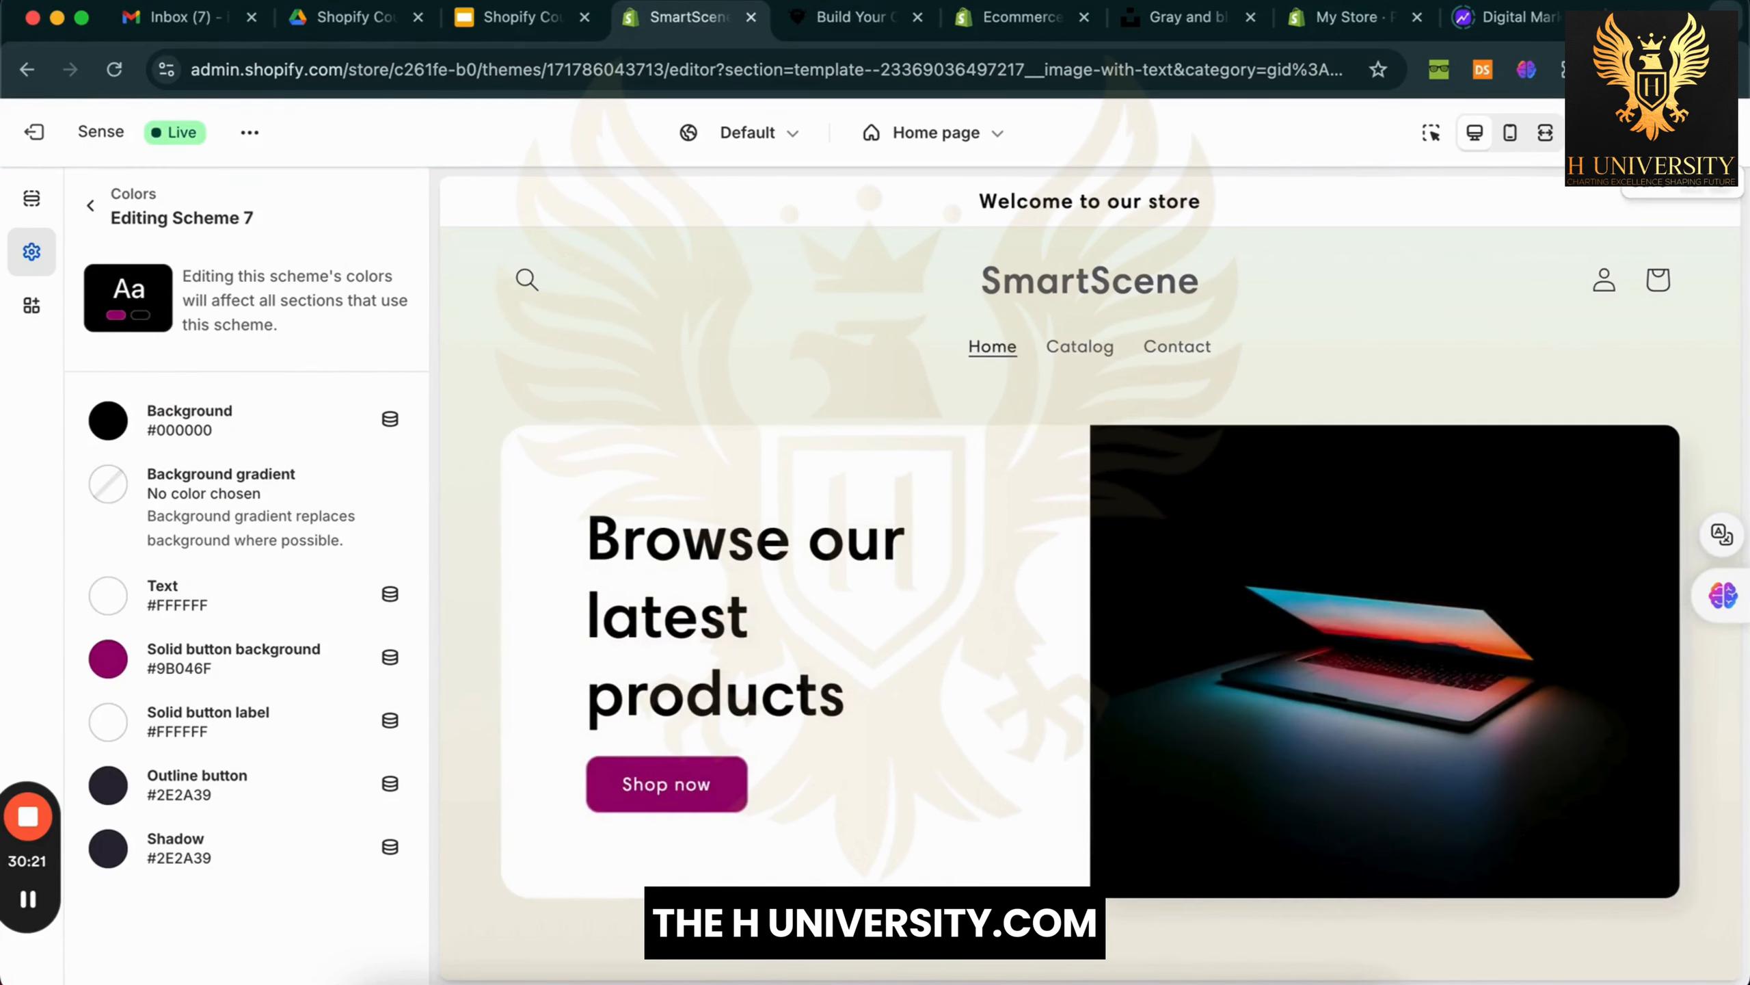
pyautogui.click(91, 206)
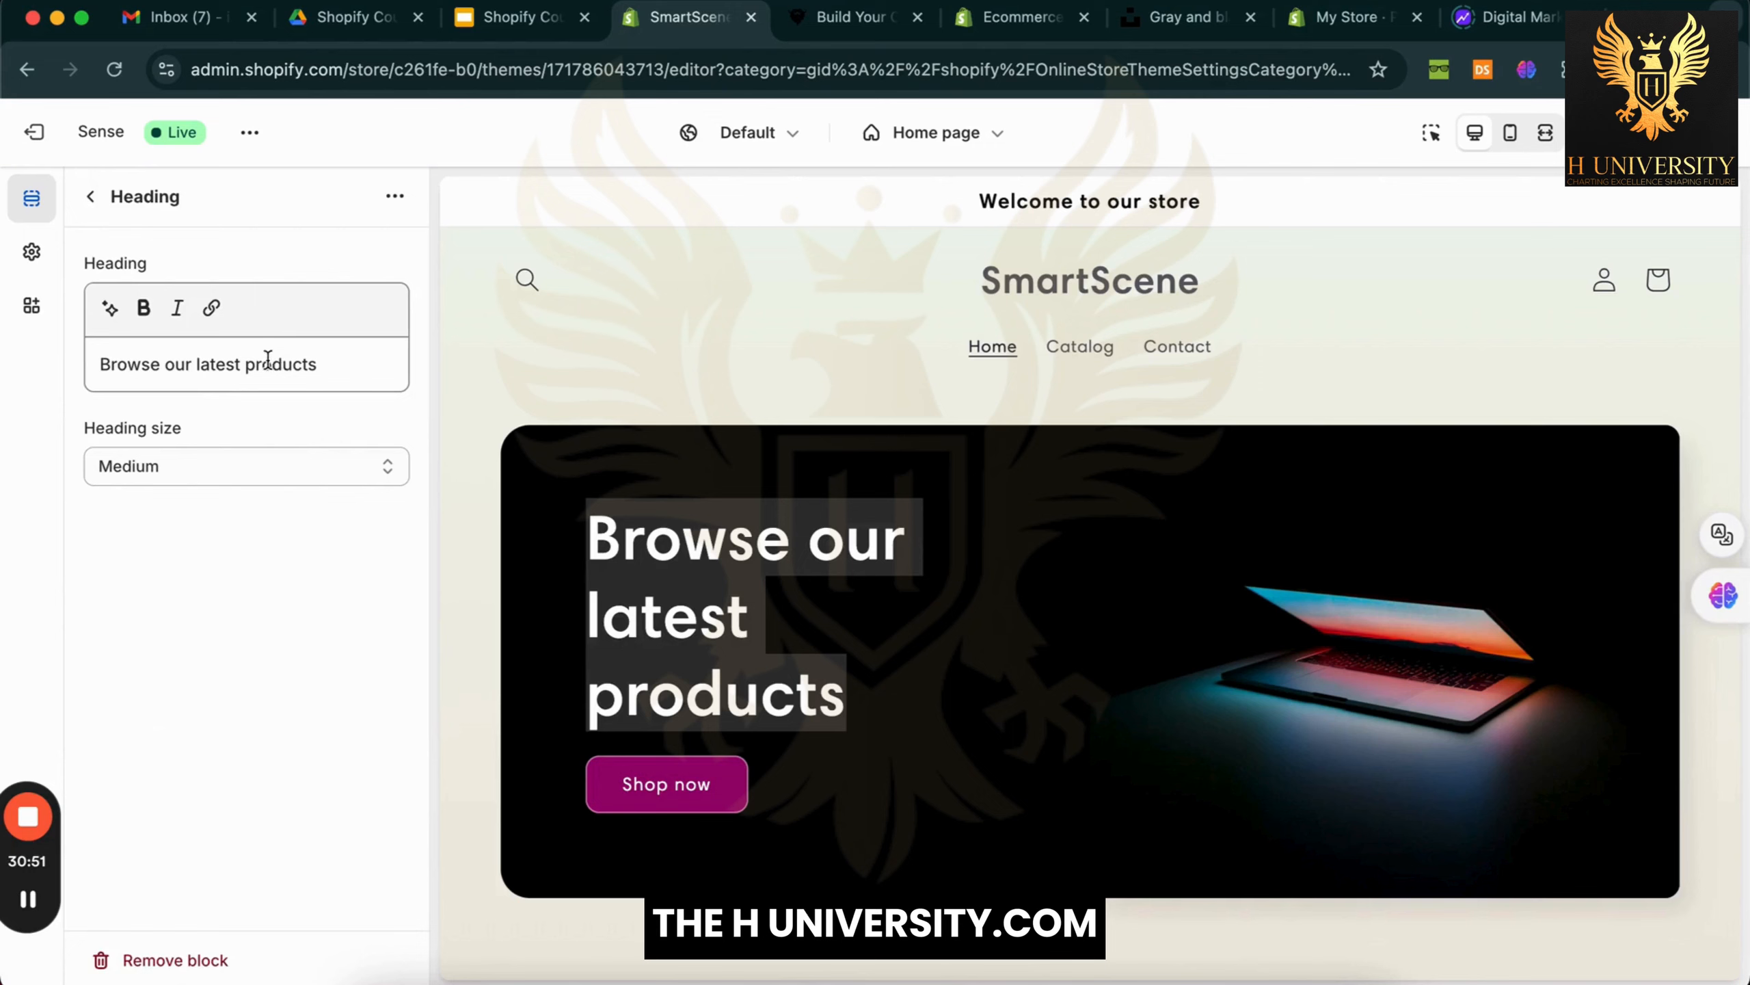
pyautogui.tripleClick(289, 363)
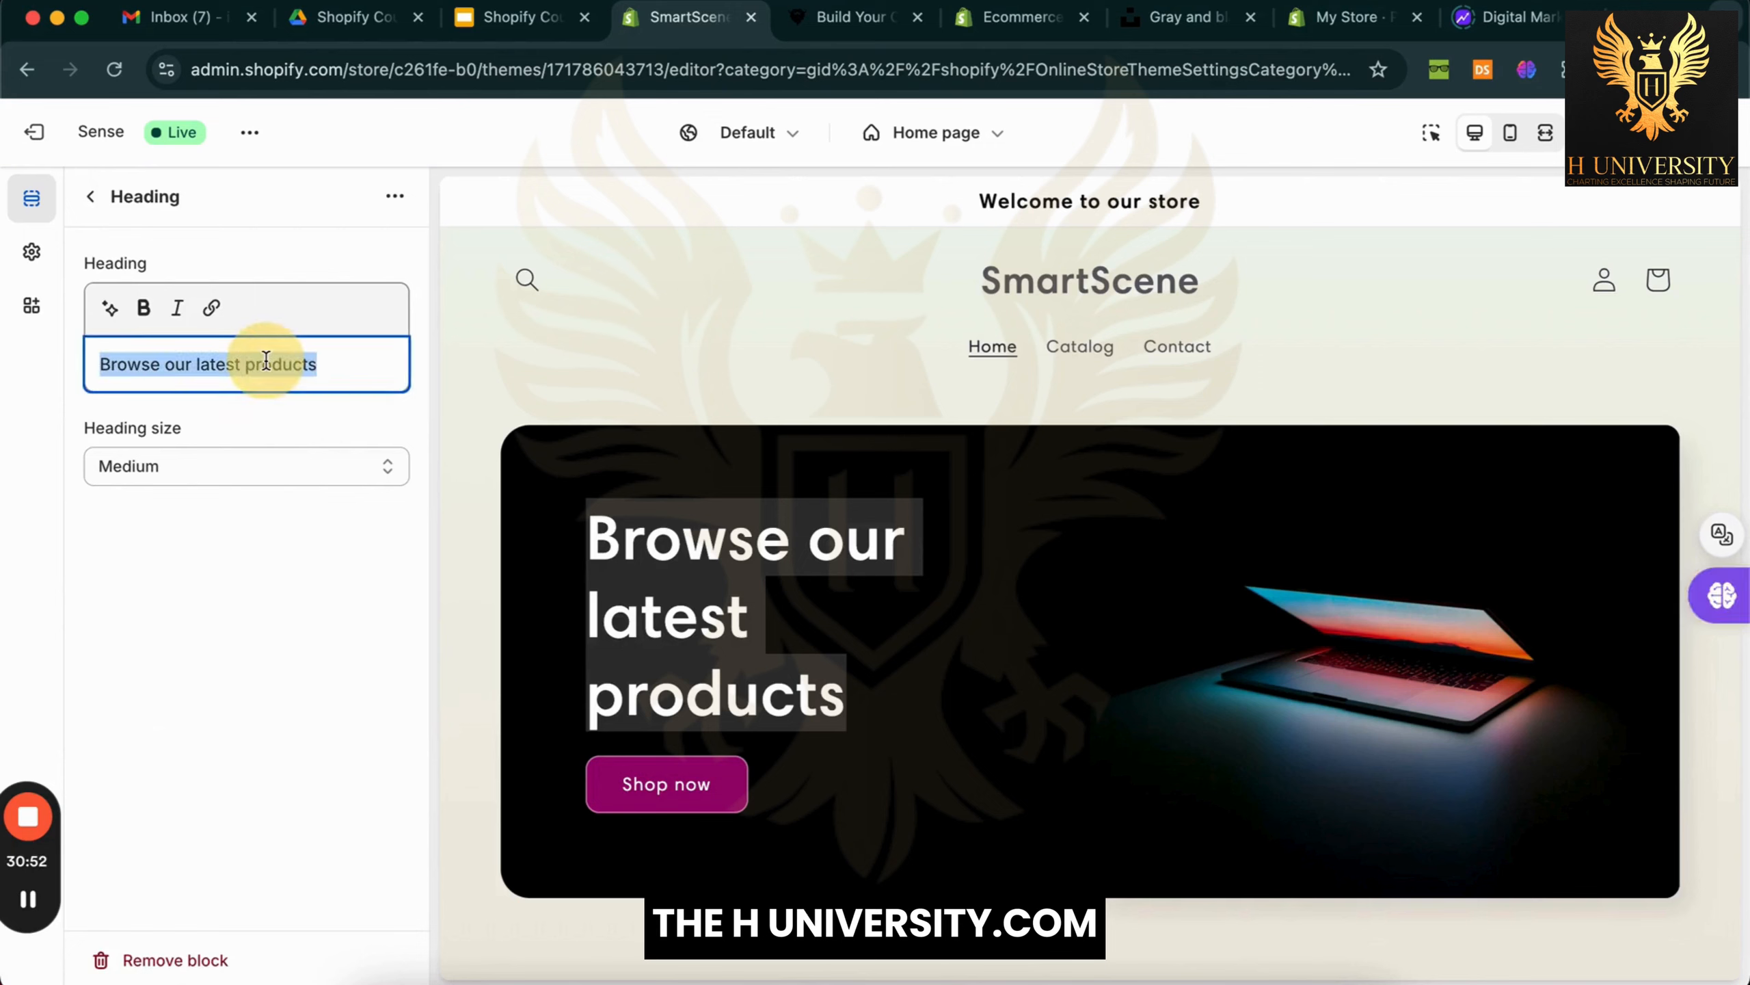
pyautogui.click(301, 586)
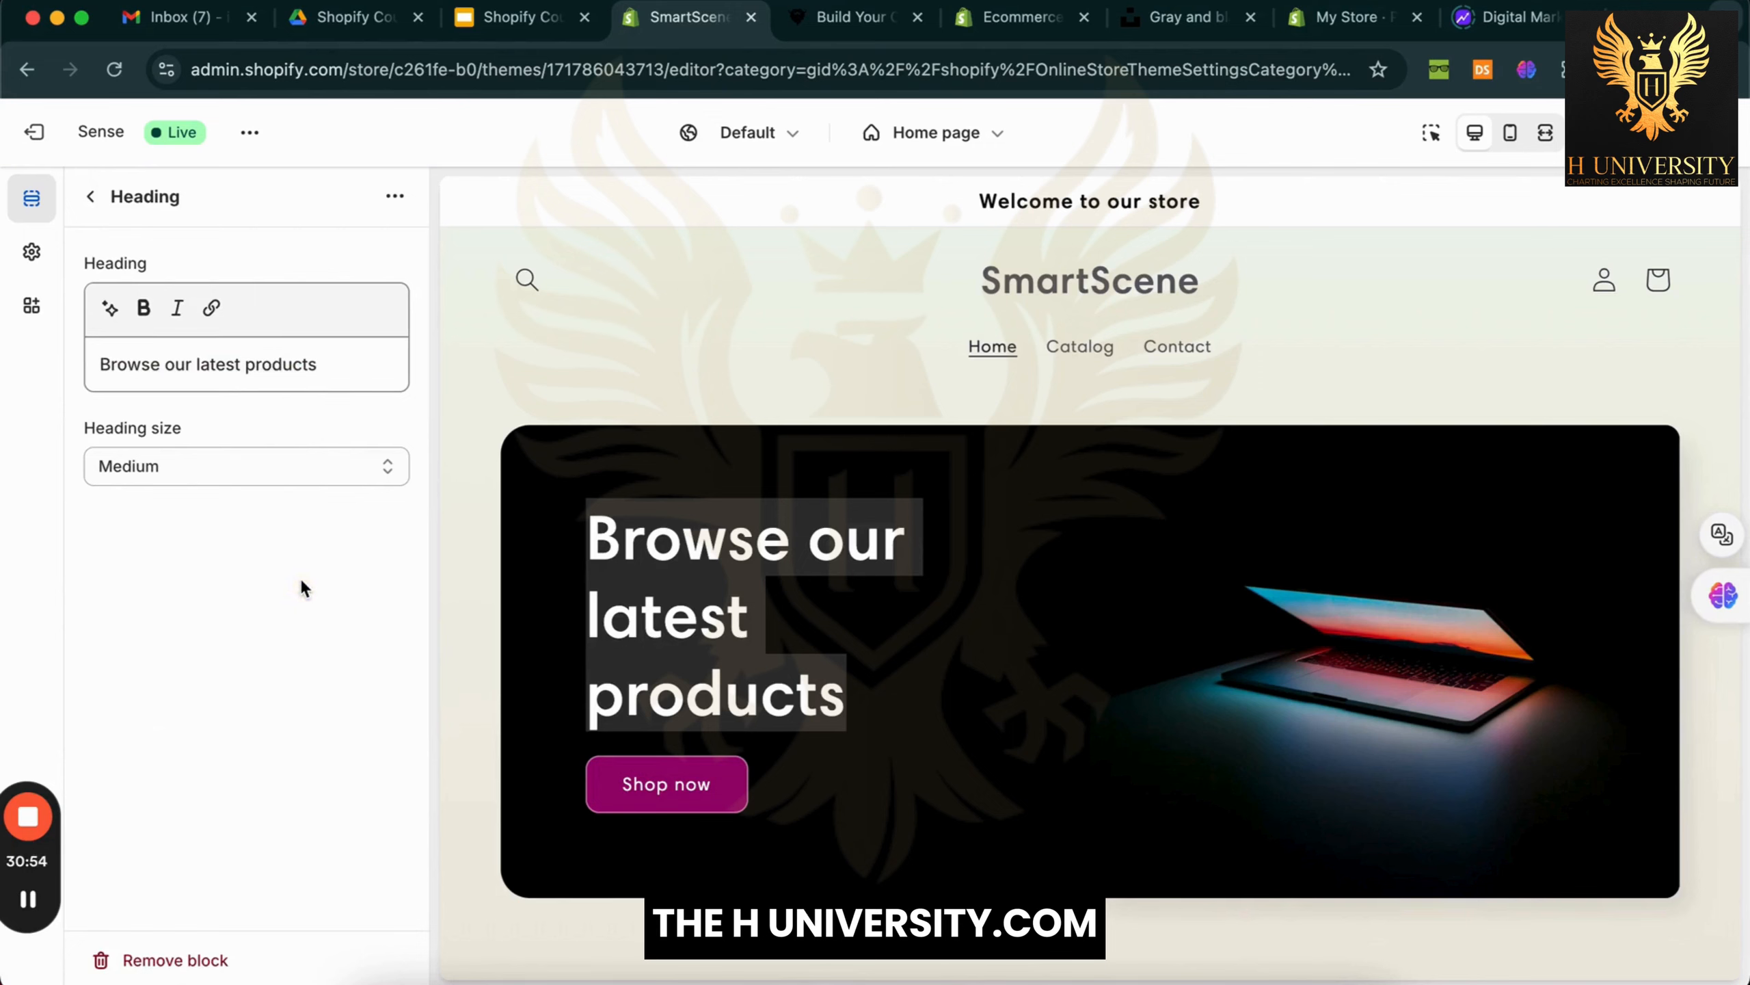
pyautogui.click(325, 598)
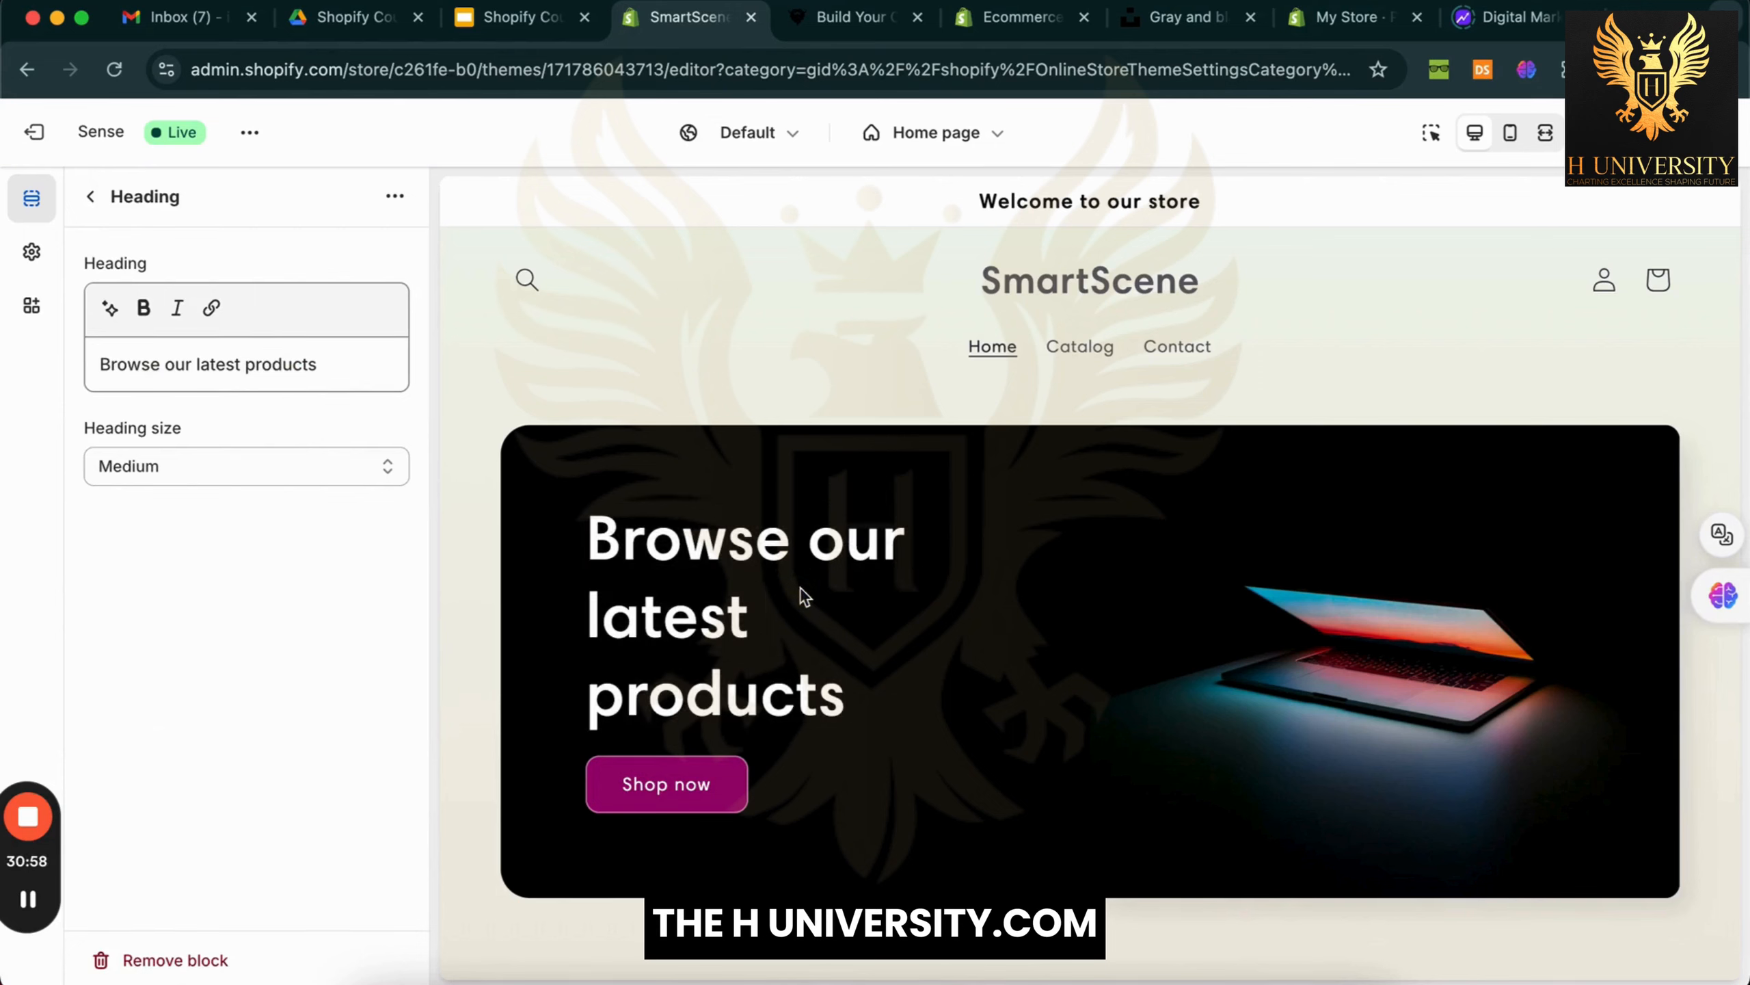
pyautogui.click(702, 553)
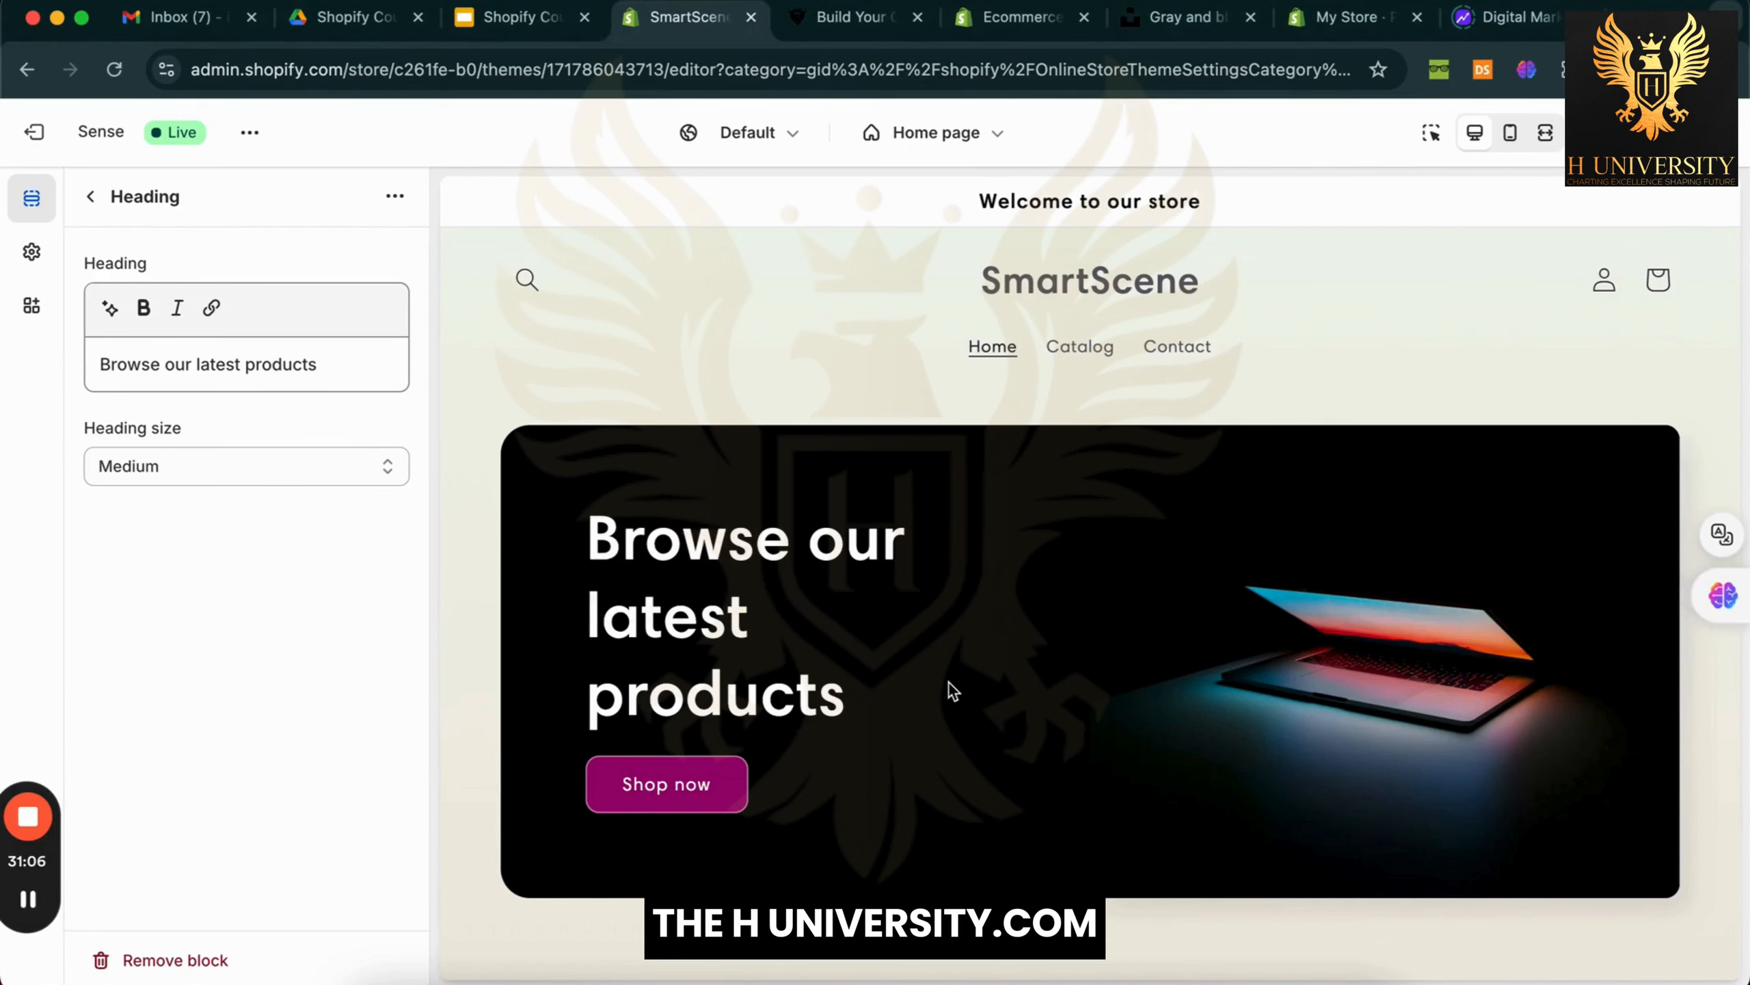
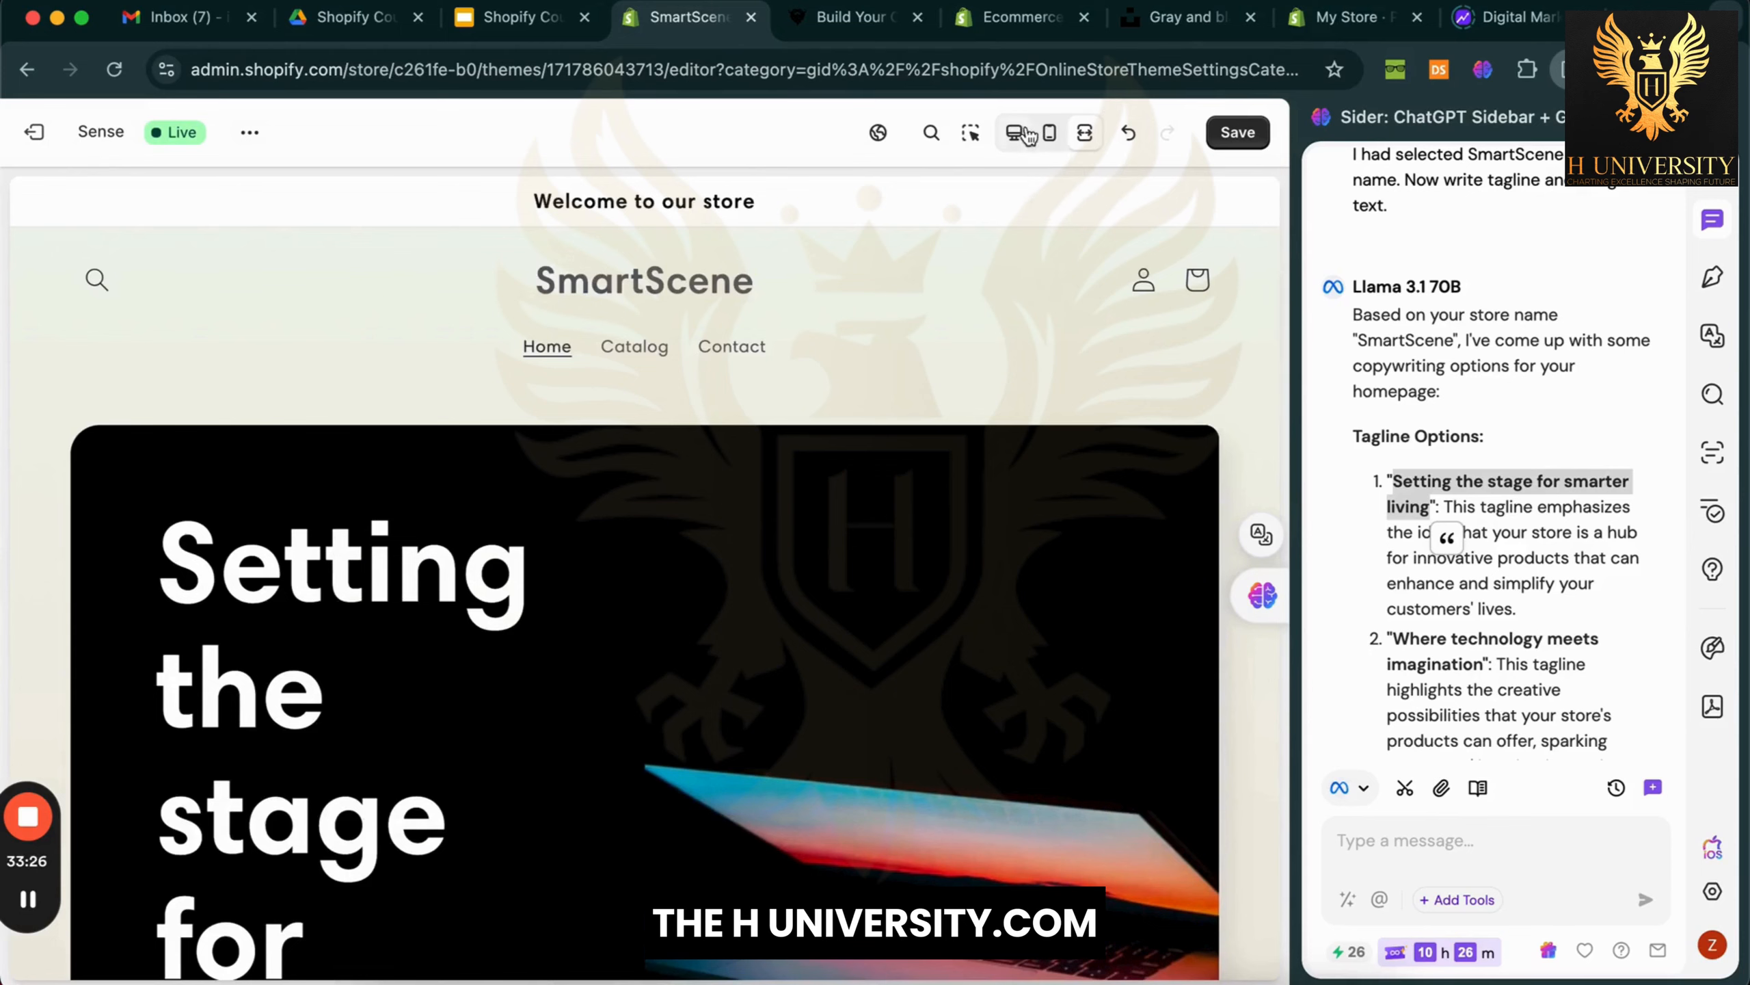
# Bring back the heading's settings, set the heading size to Medium, and save the theme
pyautogui.click(1014, 132)
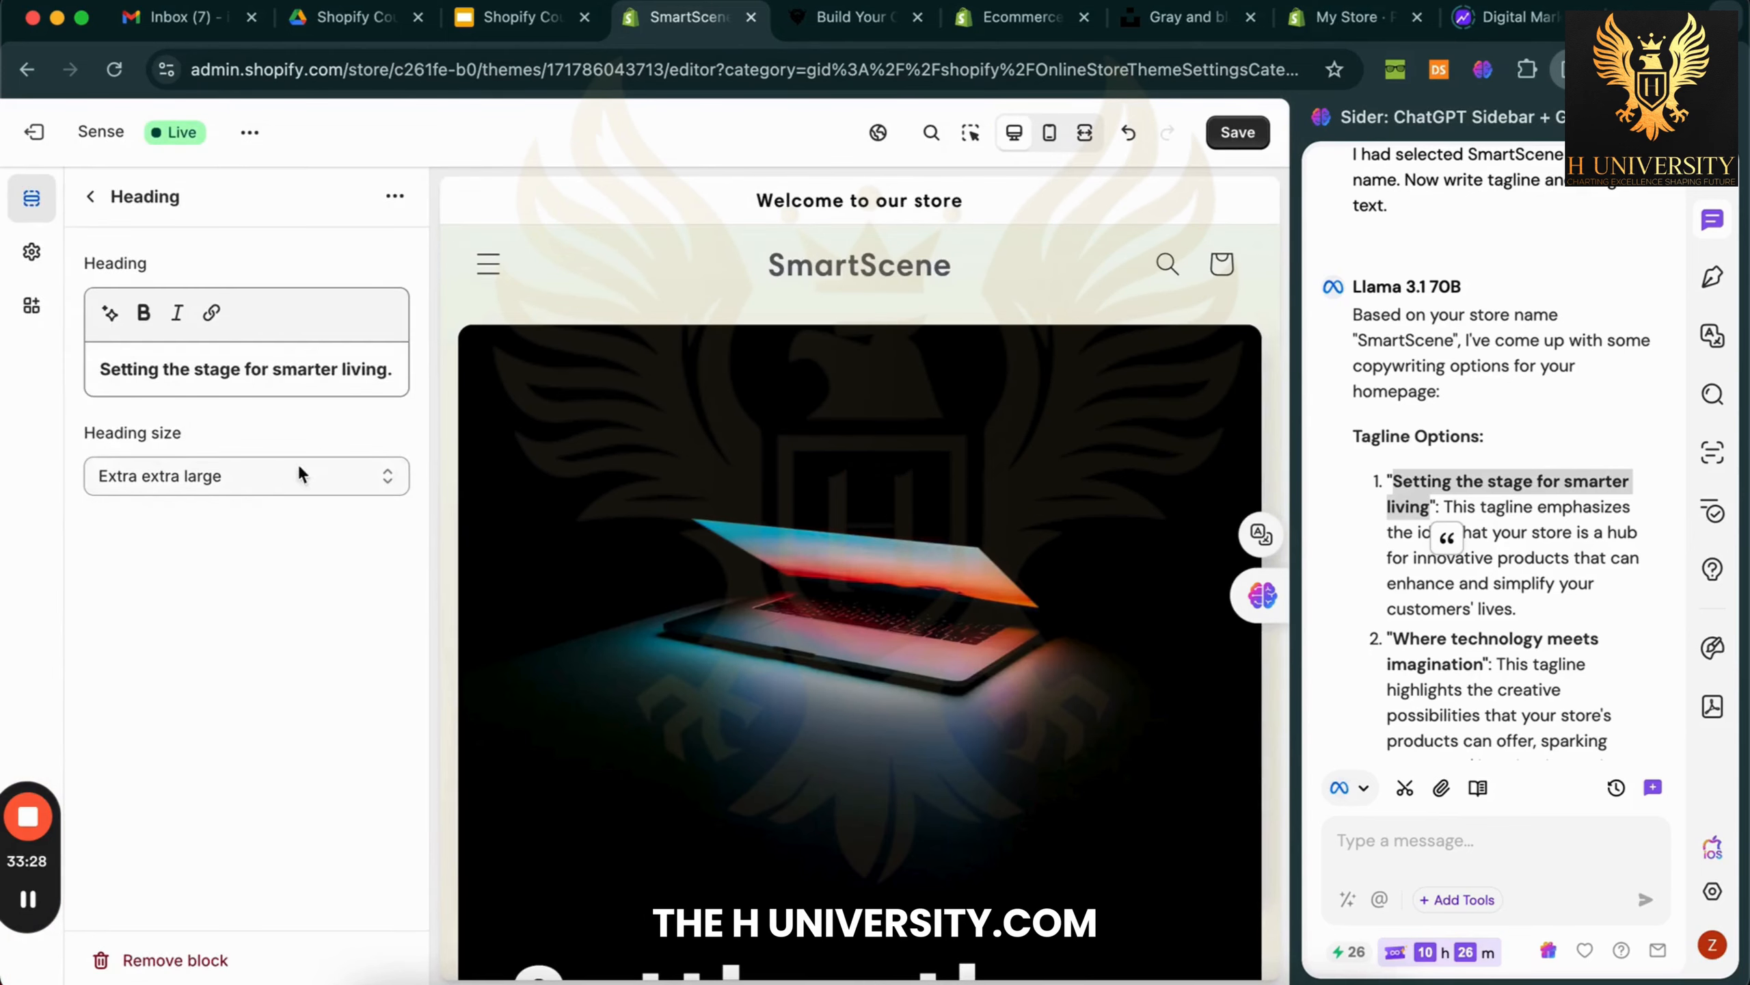
pyautogui.click(298, 474)
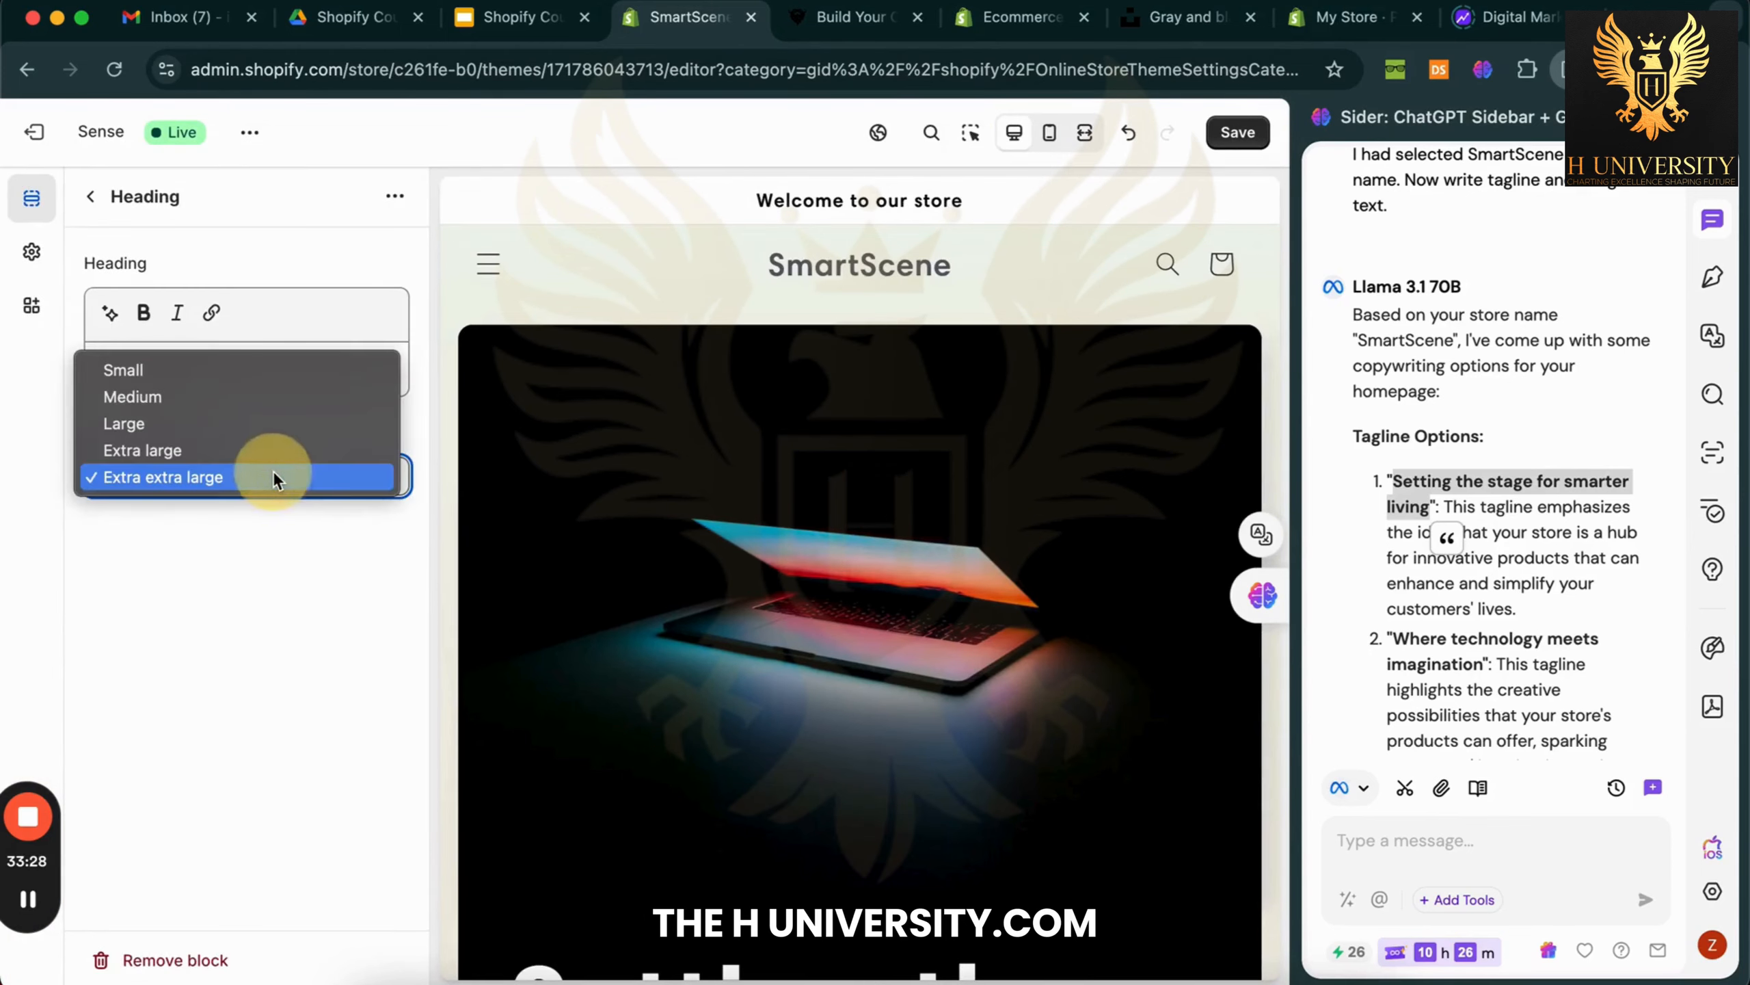
pyautogui.click(338, 395)
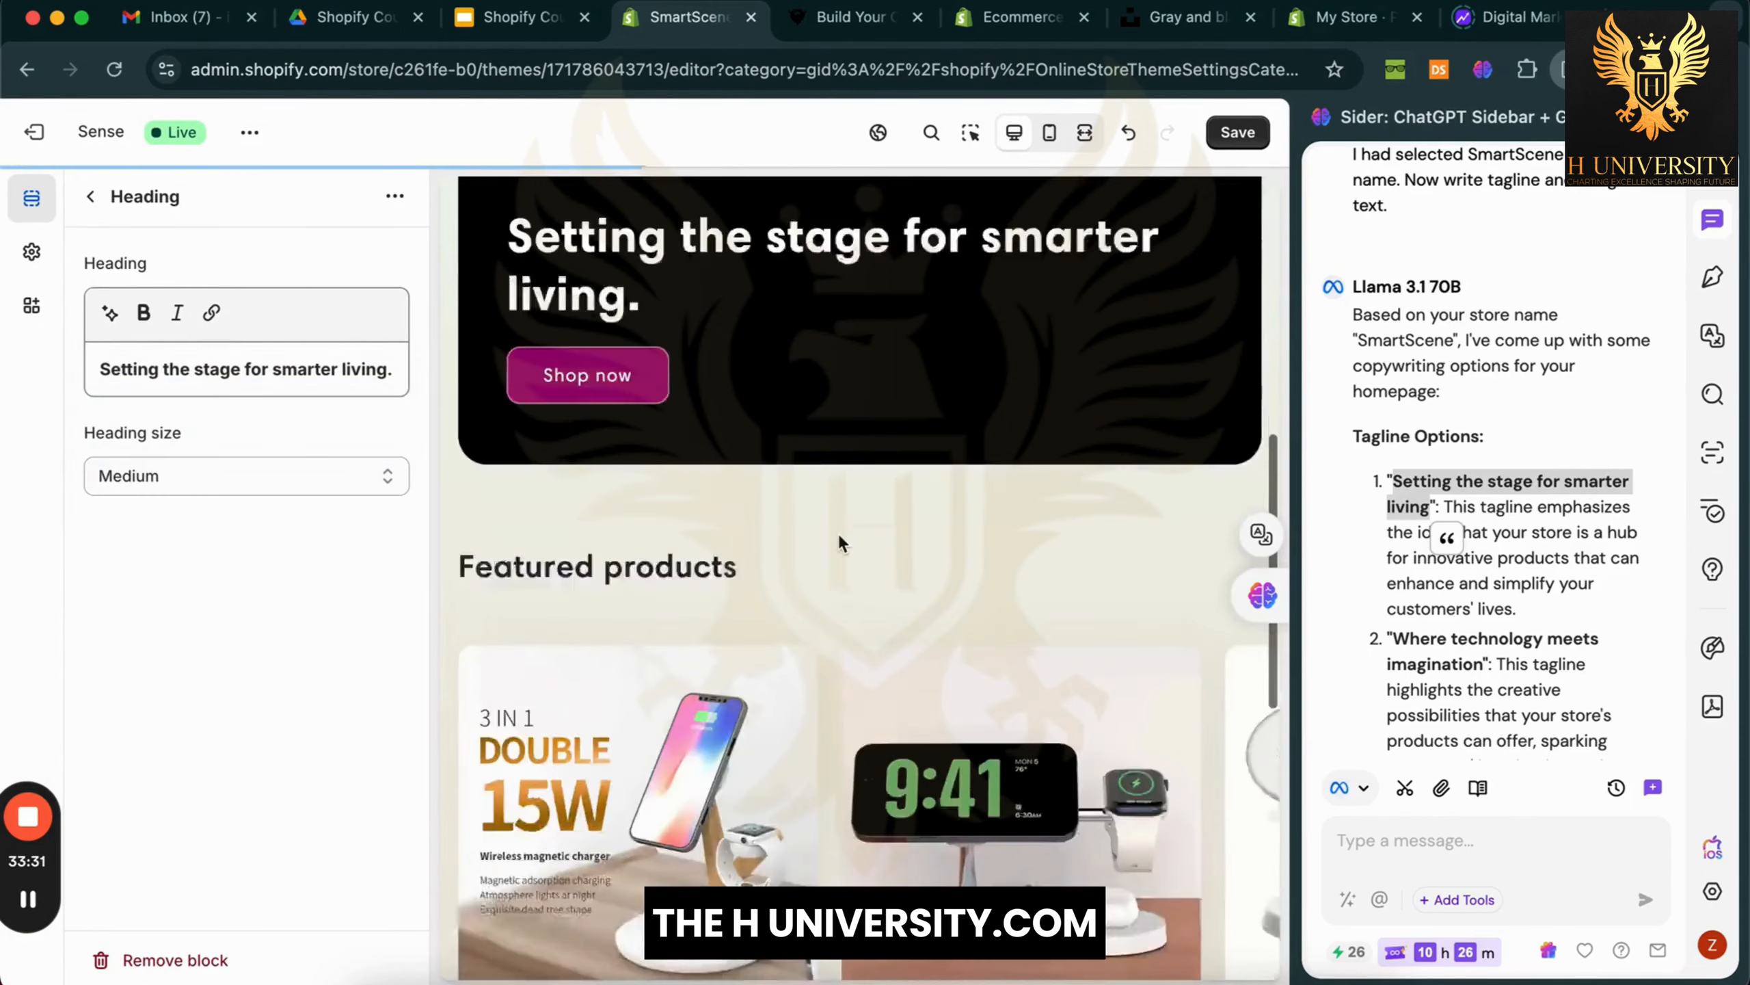
pyautogui.scroll(10, 837, 540)
pyautogui.click(1240, 135)
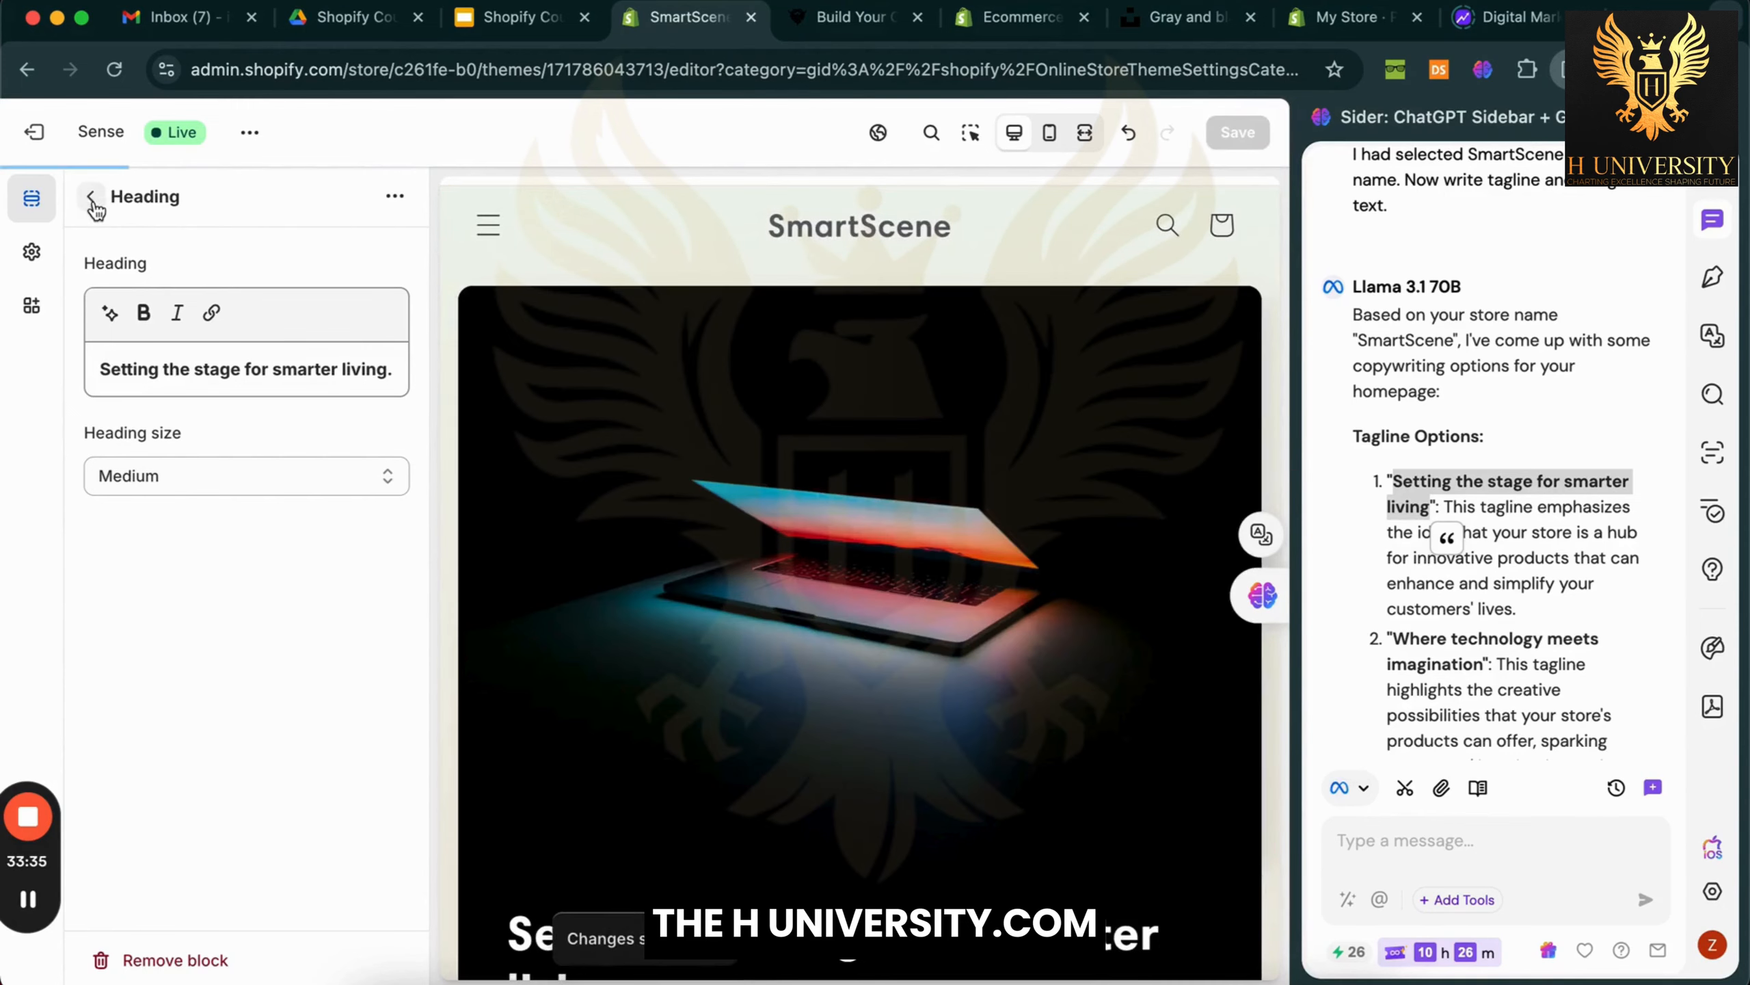
# Change the Image with text section's button label to "Start Living Smart Today!"
pyautogui.click(90, 196)
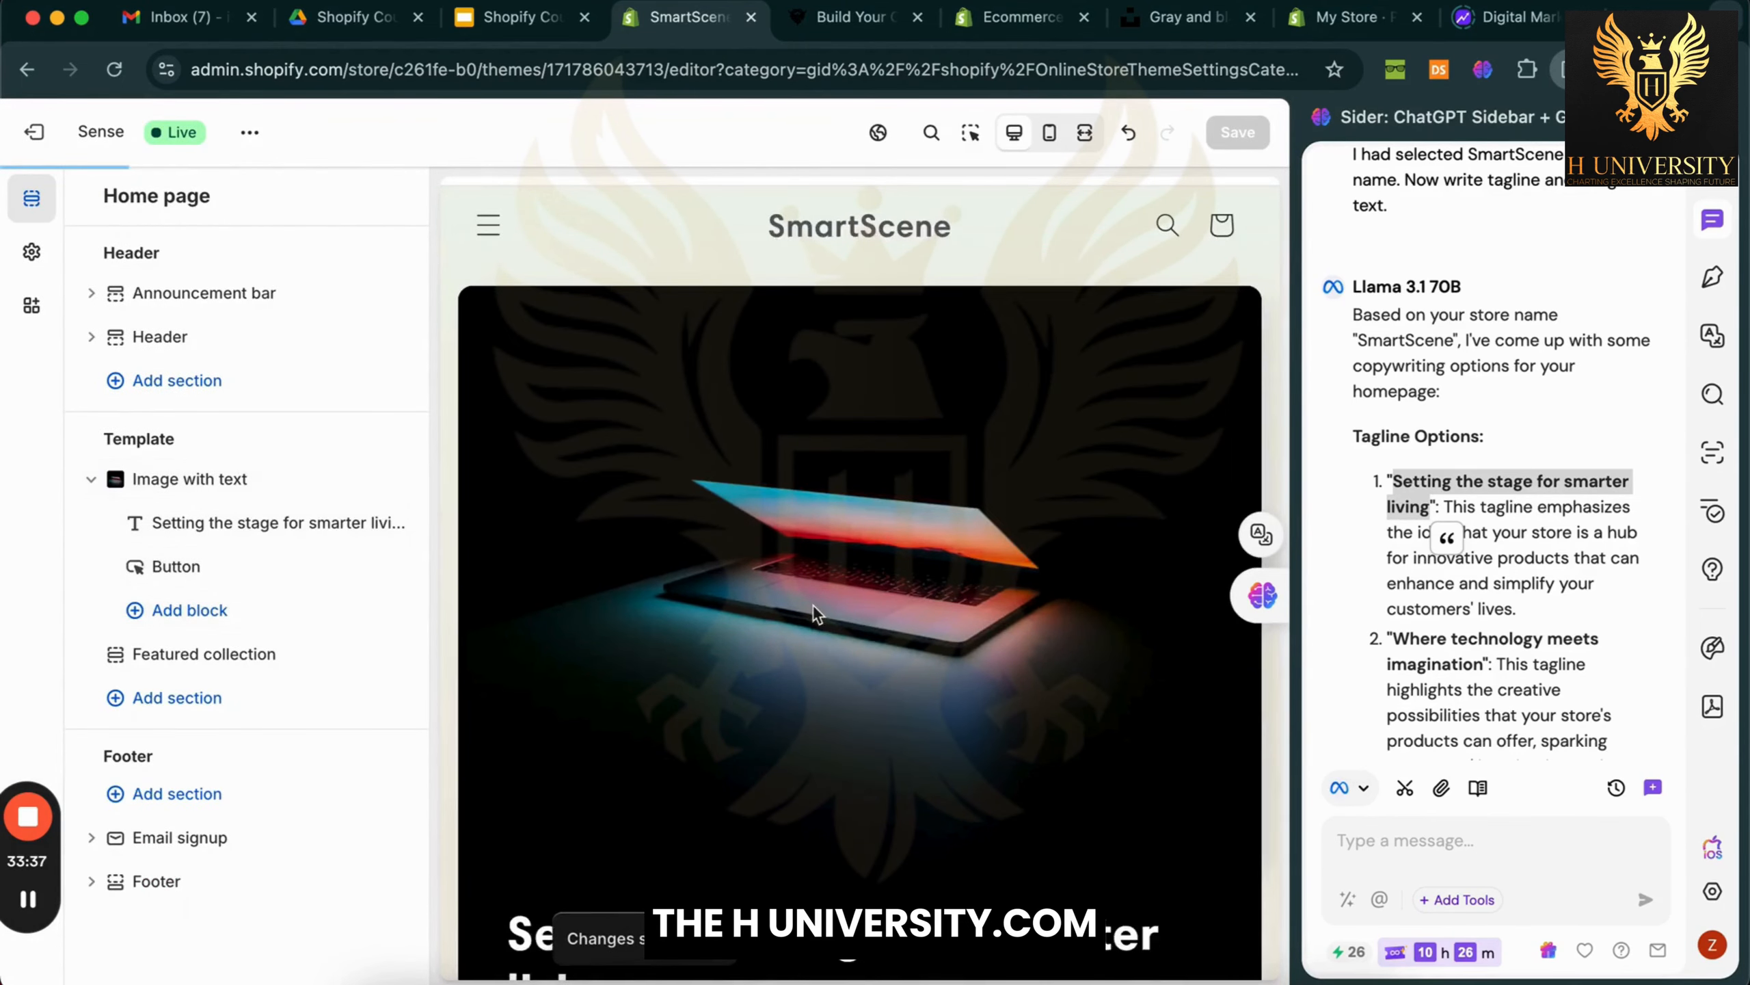
pyautogui.scroll(-10, 813, 606)
pyautogui.scroll(6, 737, 400)
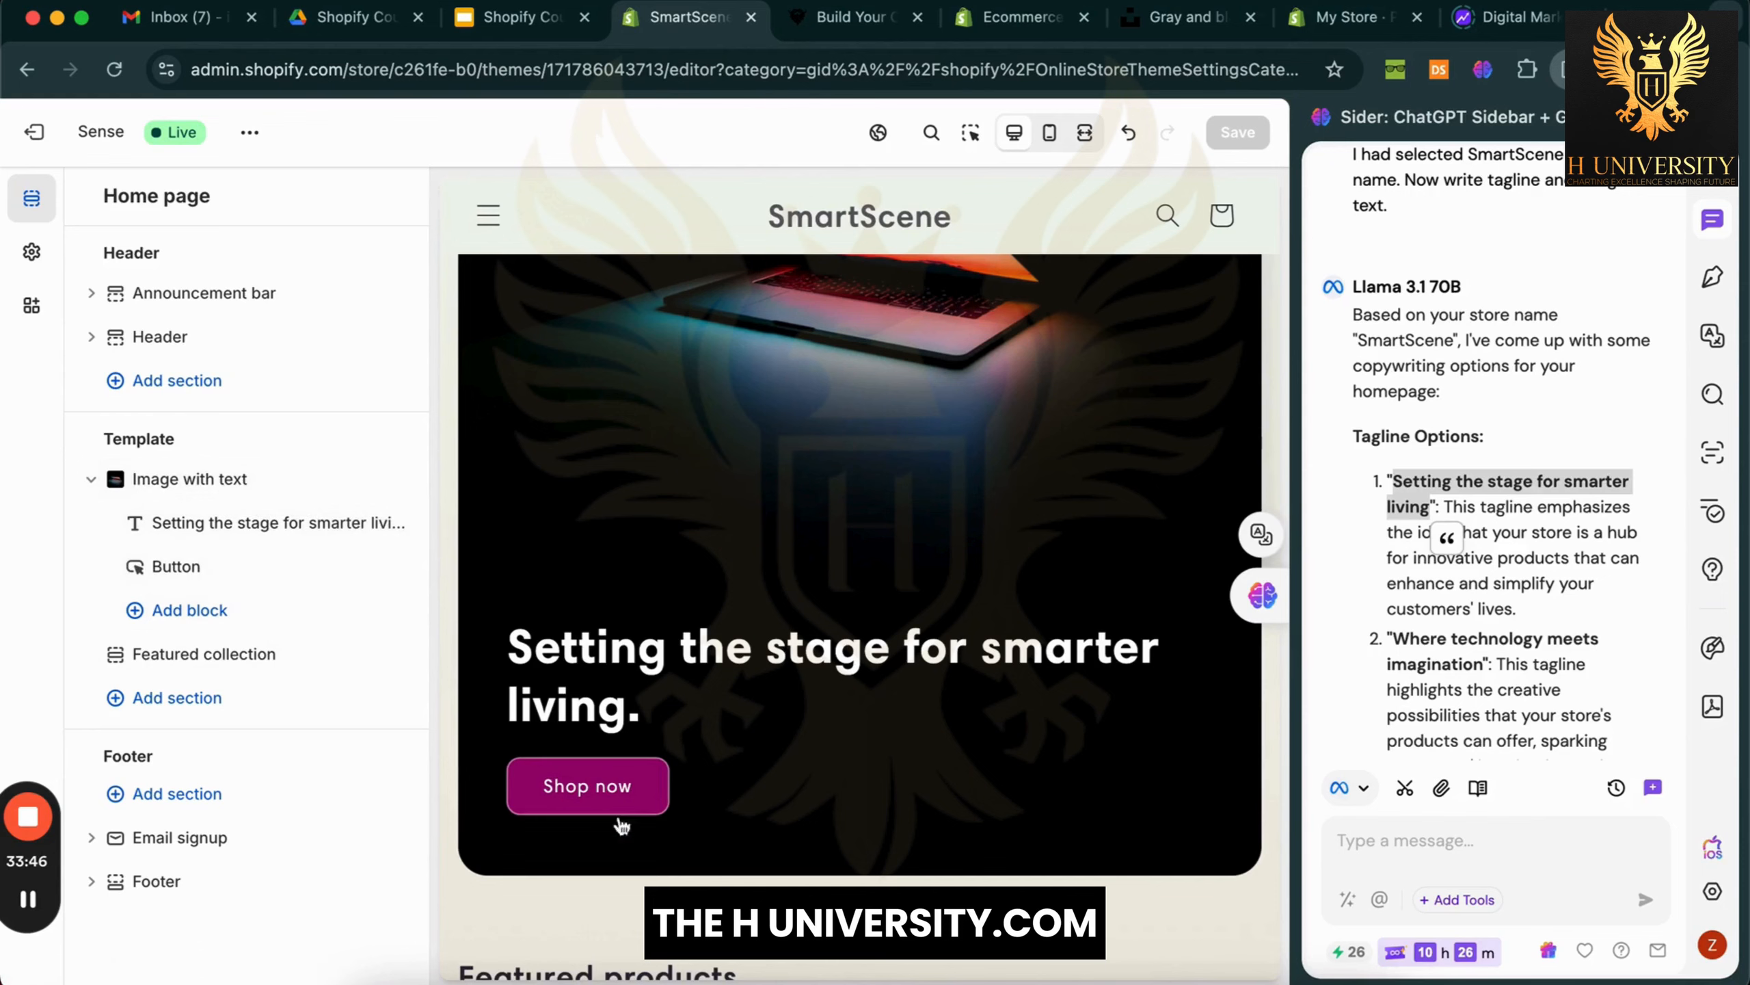
pyautogui.click(181, 567)
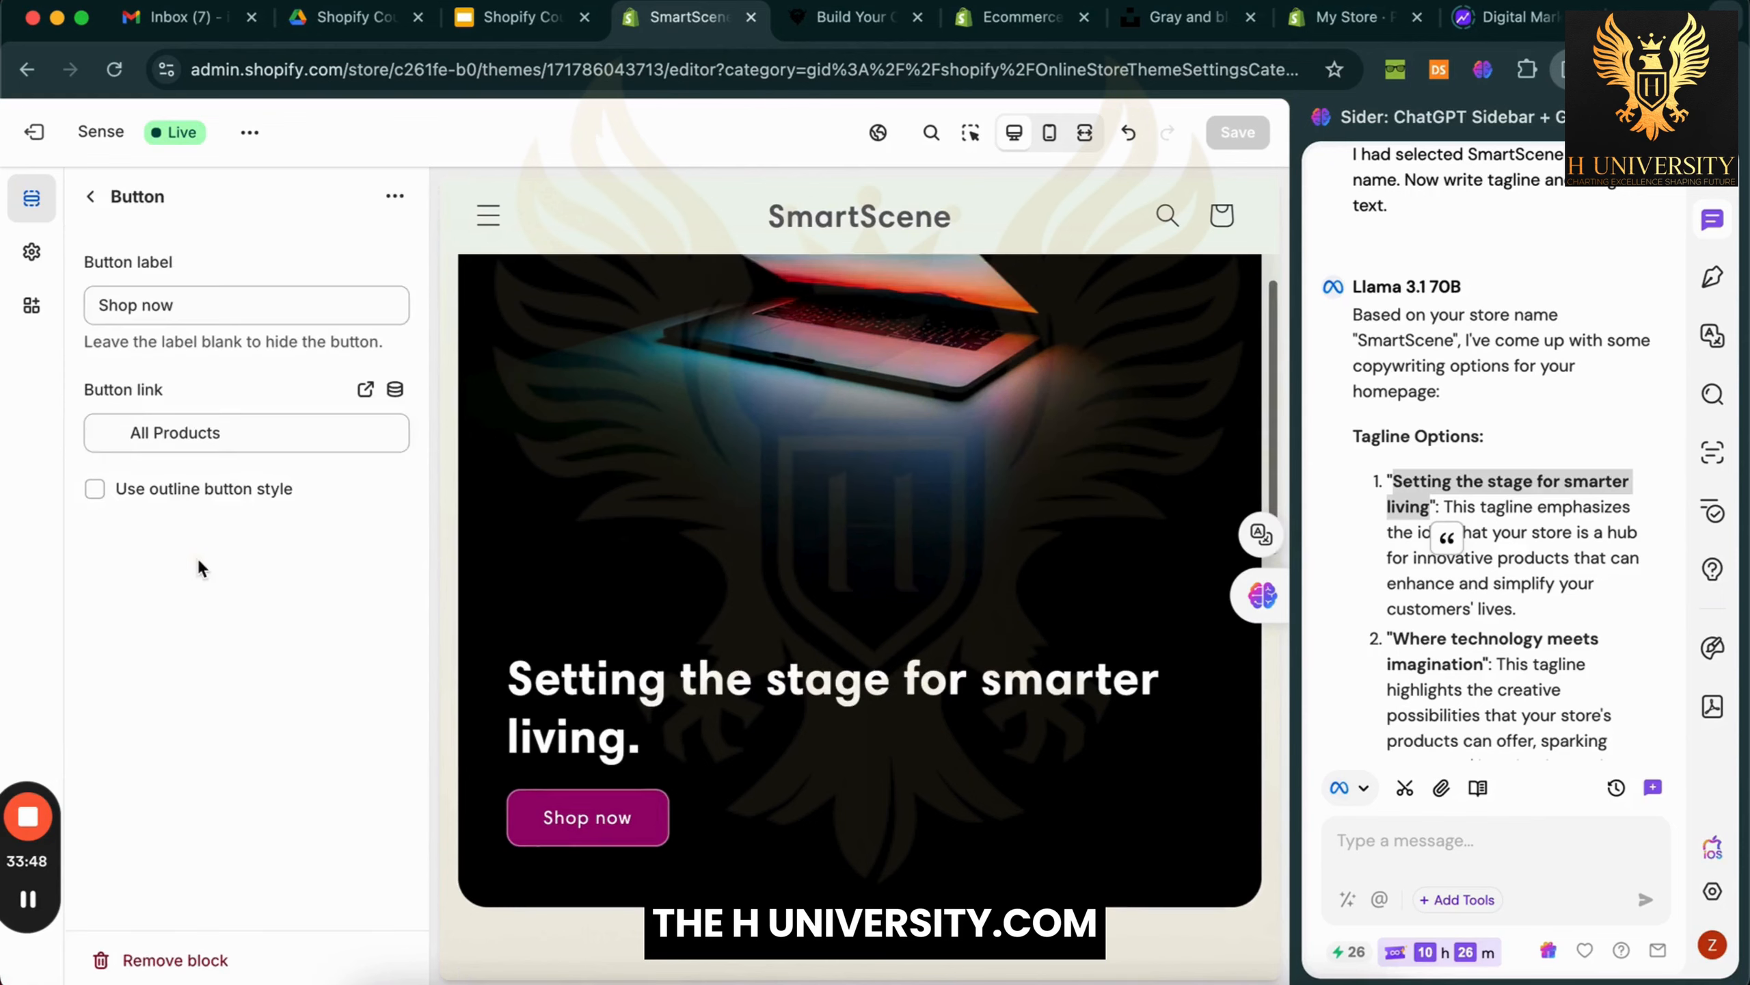
pyautogui.tripleClick(215, 314)
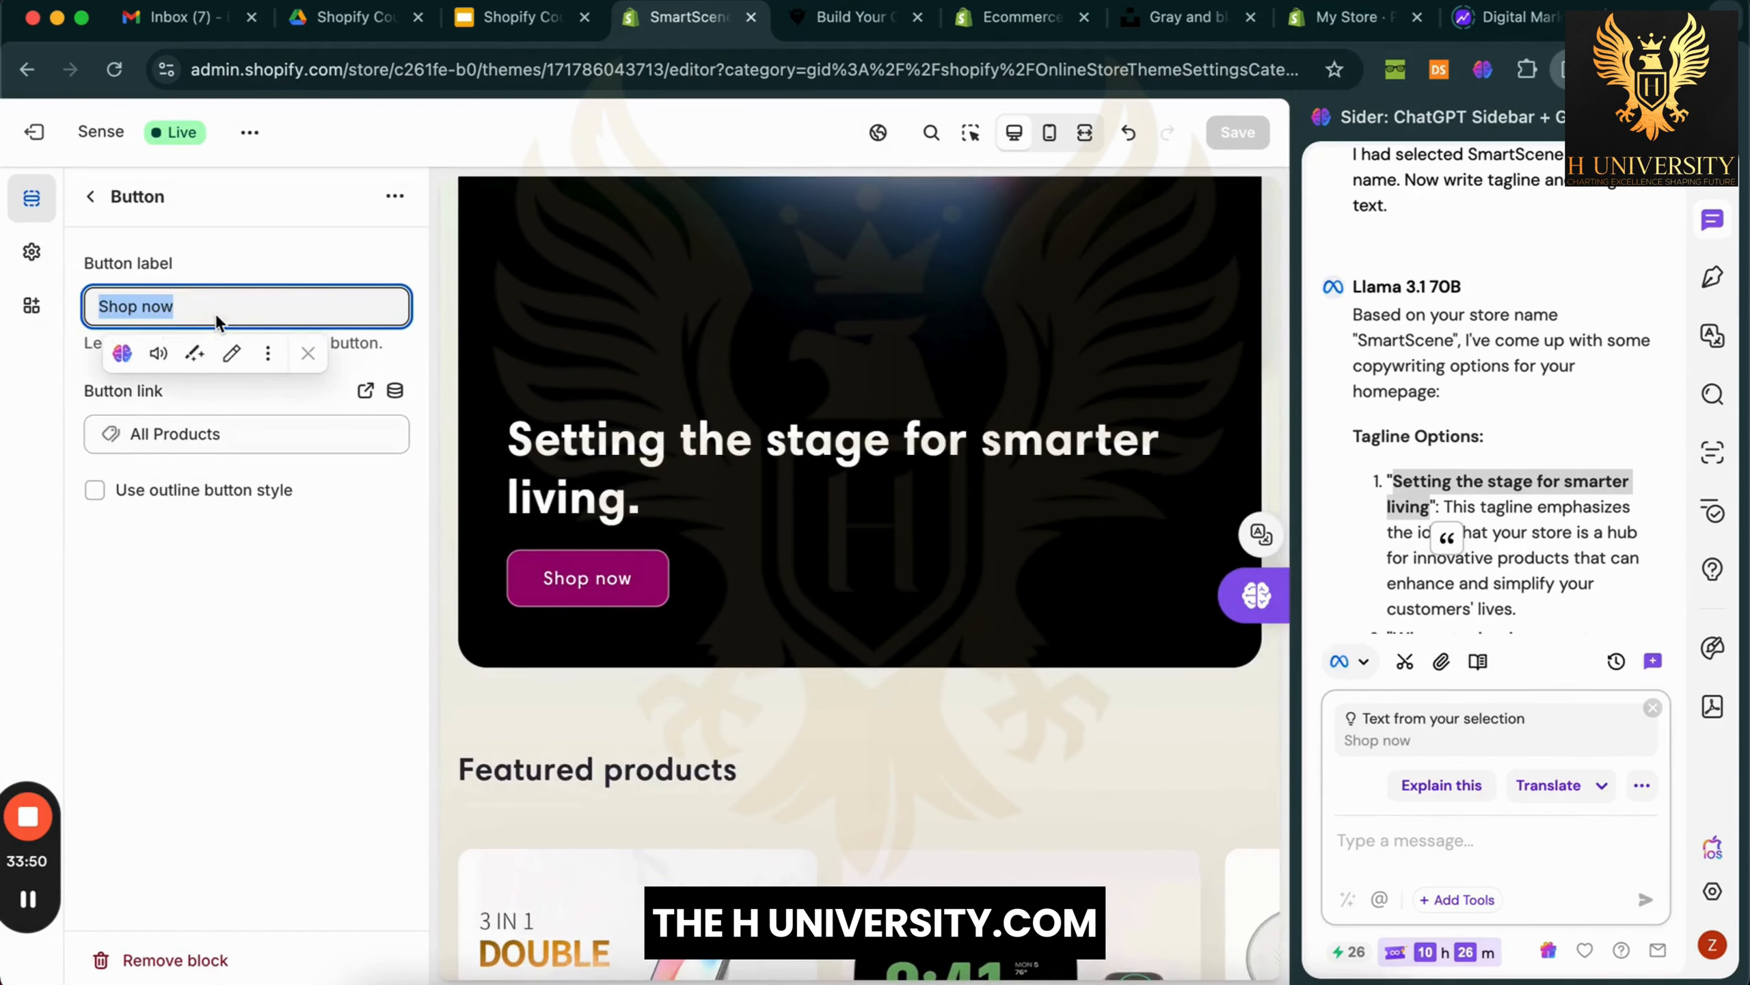
pyautogui.write('Sta')
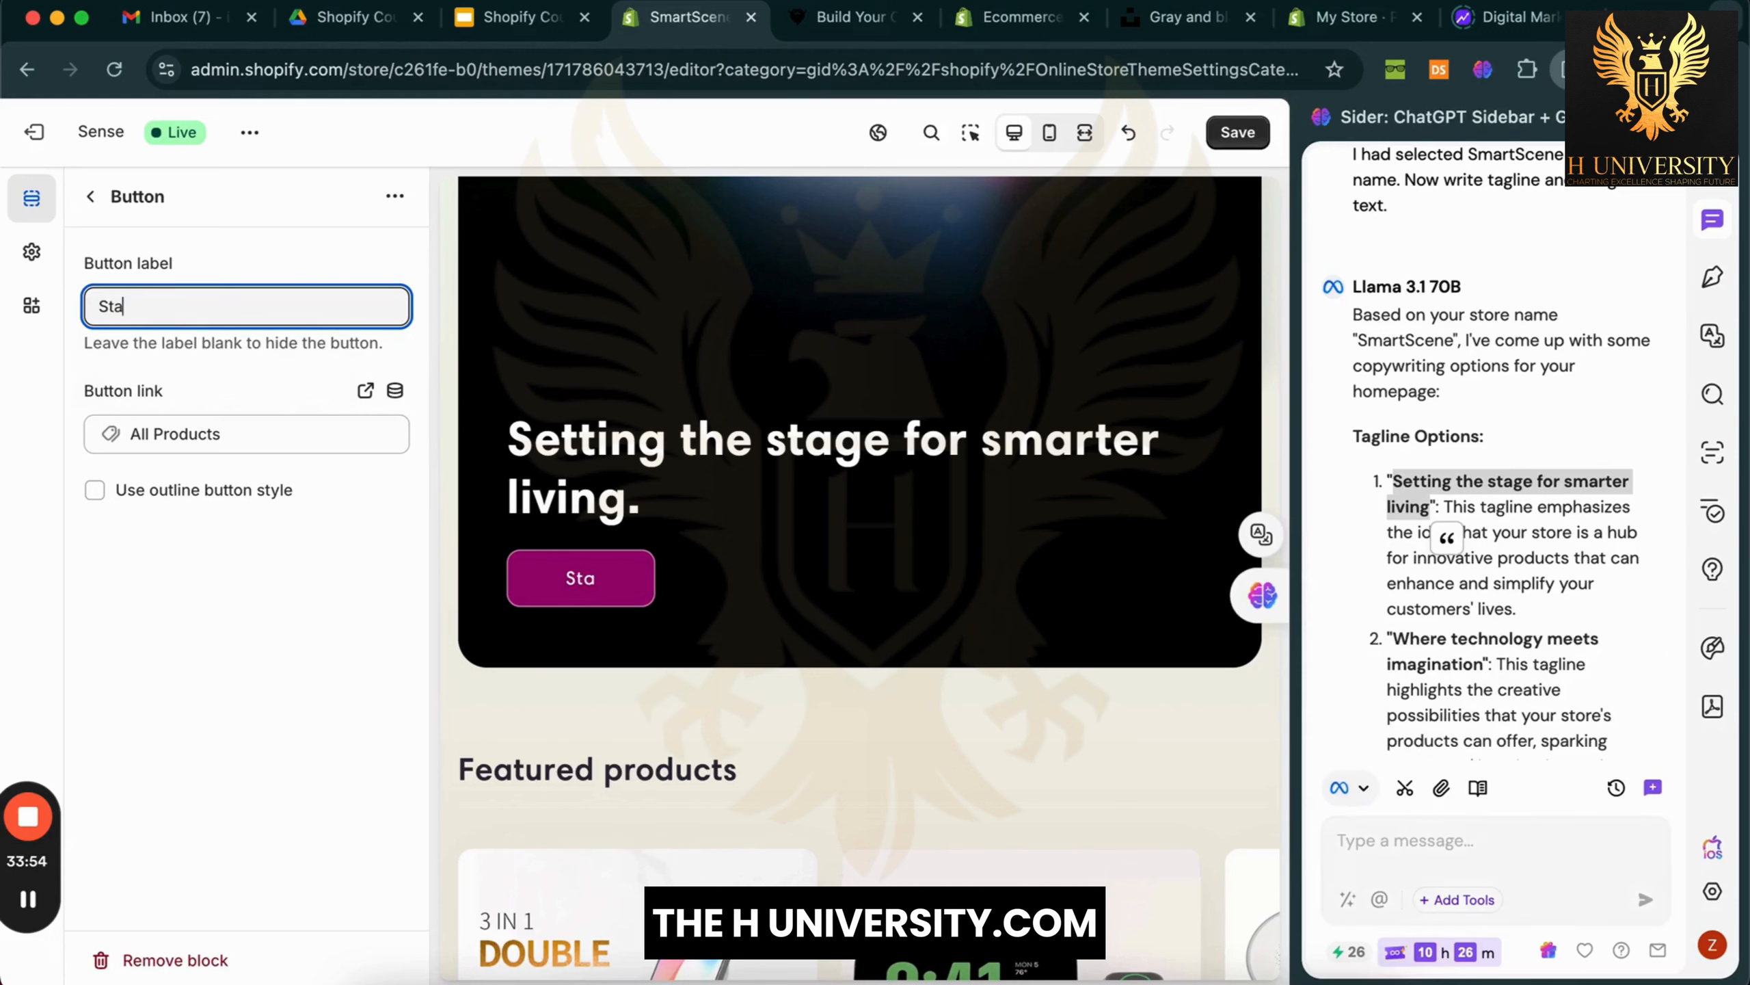
pyautogui.write('rt Living Smart toda')
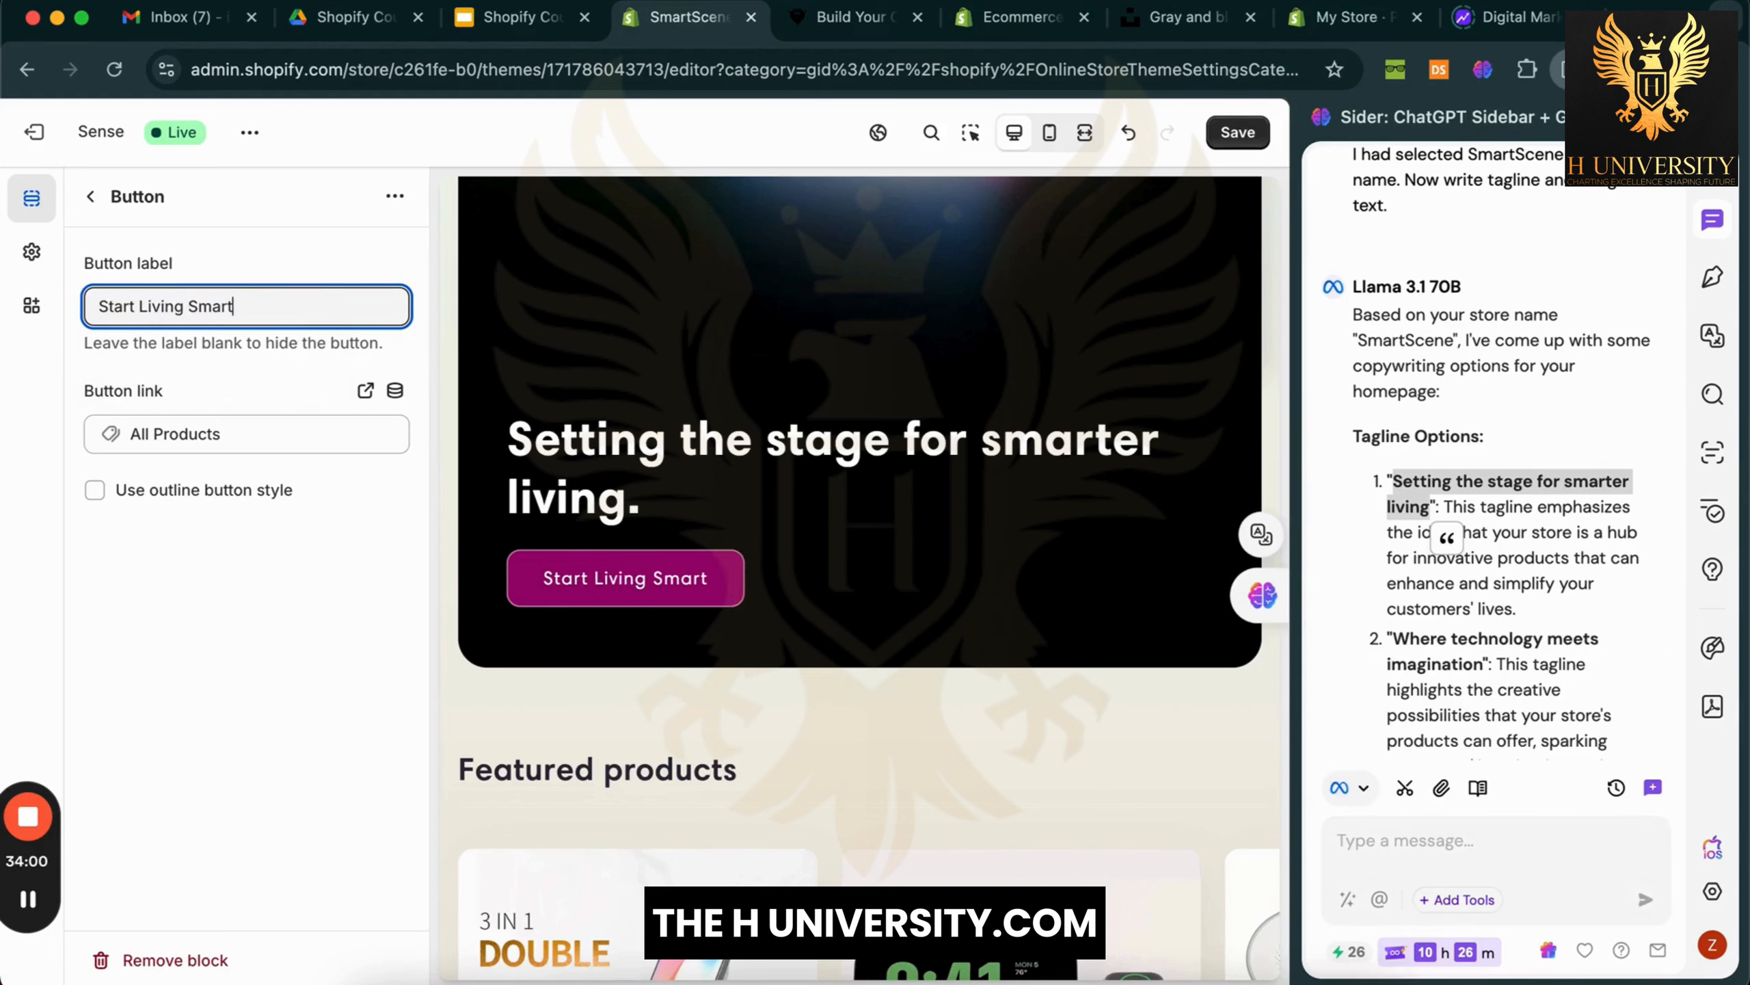
pyautogui.press('BackSpace')
pyautogui.press('BackSpace')
pyautogui.press('BackSpace')
pyautogui.press('BackSpace')
pyautogui.write('Today!')
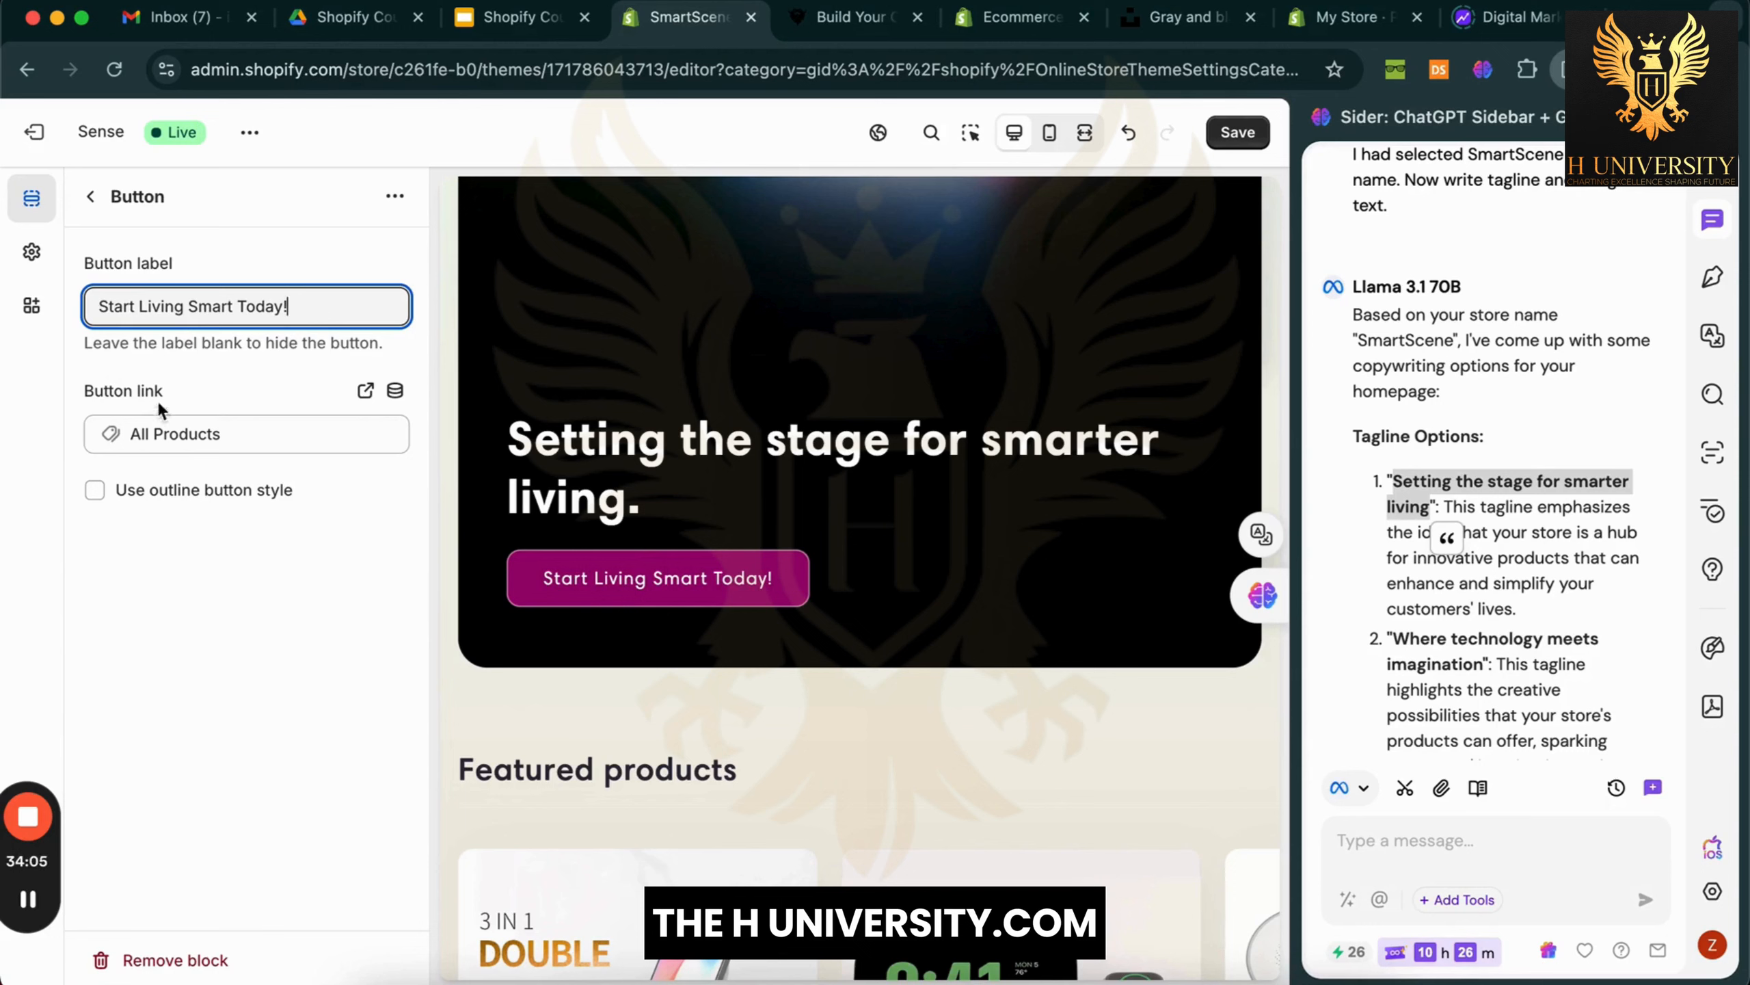
pyautogui.click(174, 536)
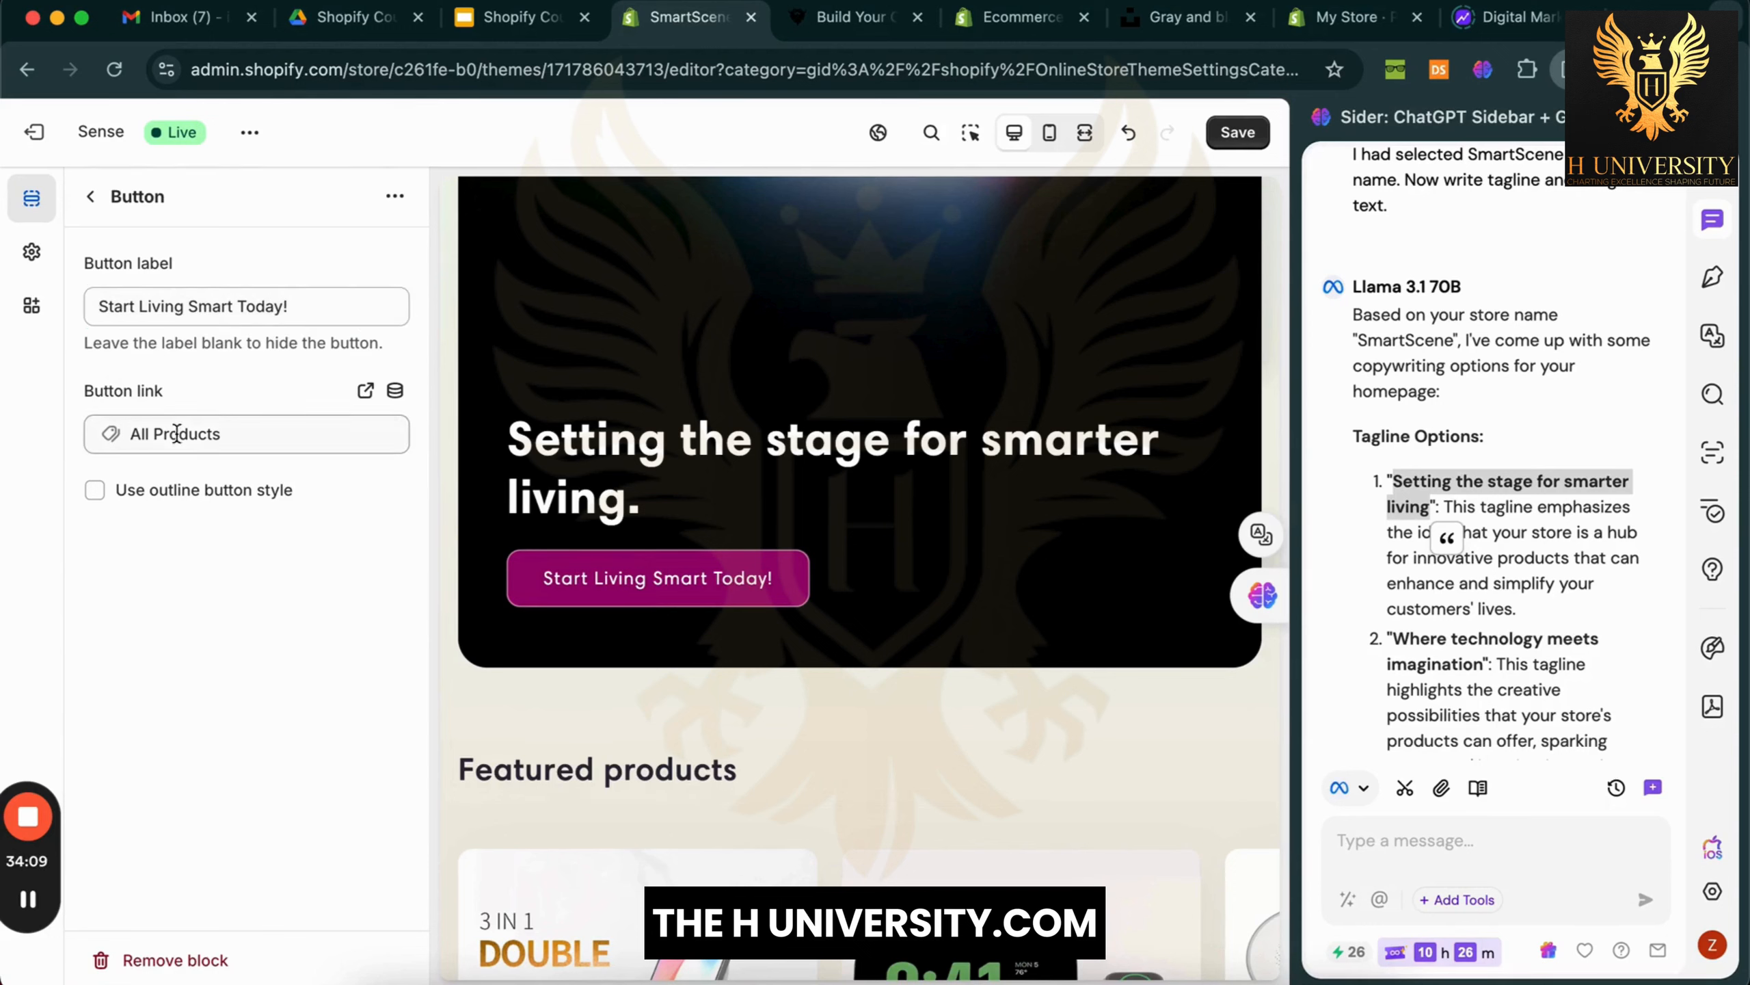
# Review the link options for the banner button, keep All Products as the destination, and save the theme
pyautogui.click(242, 434)
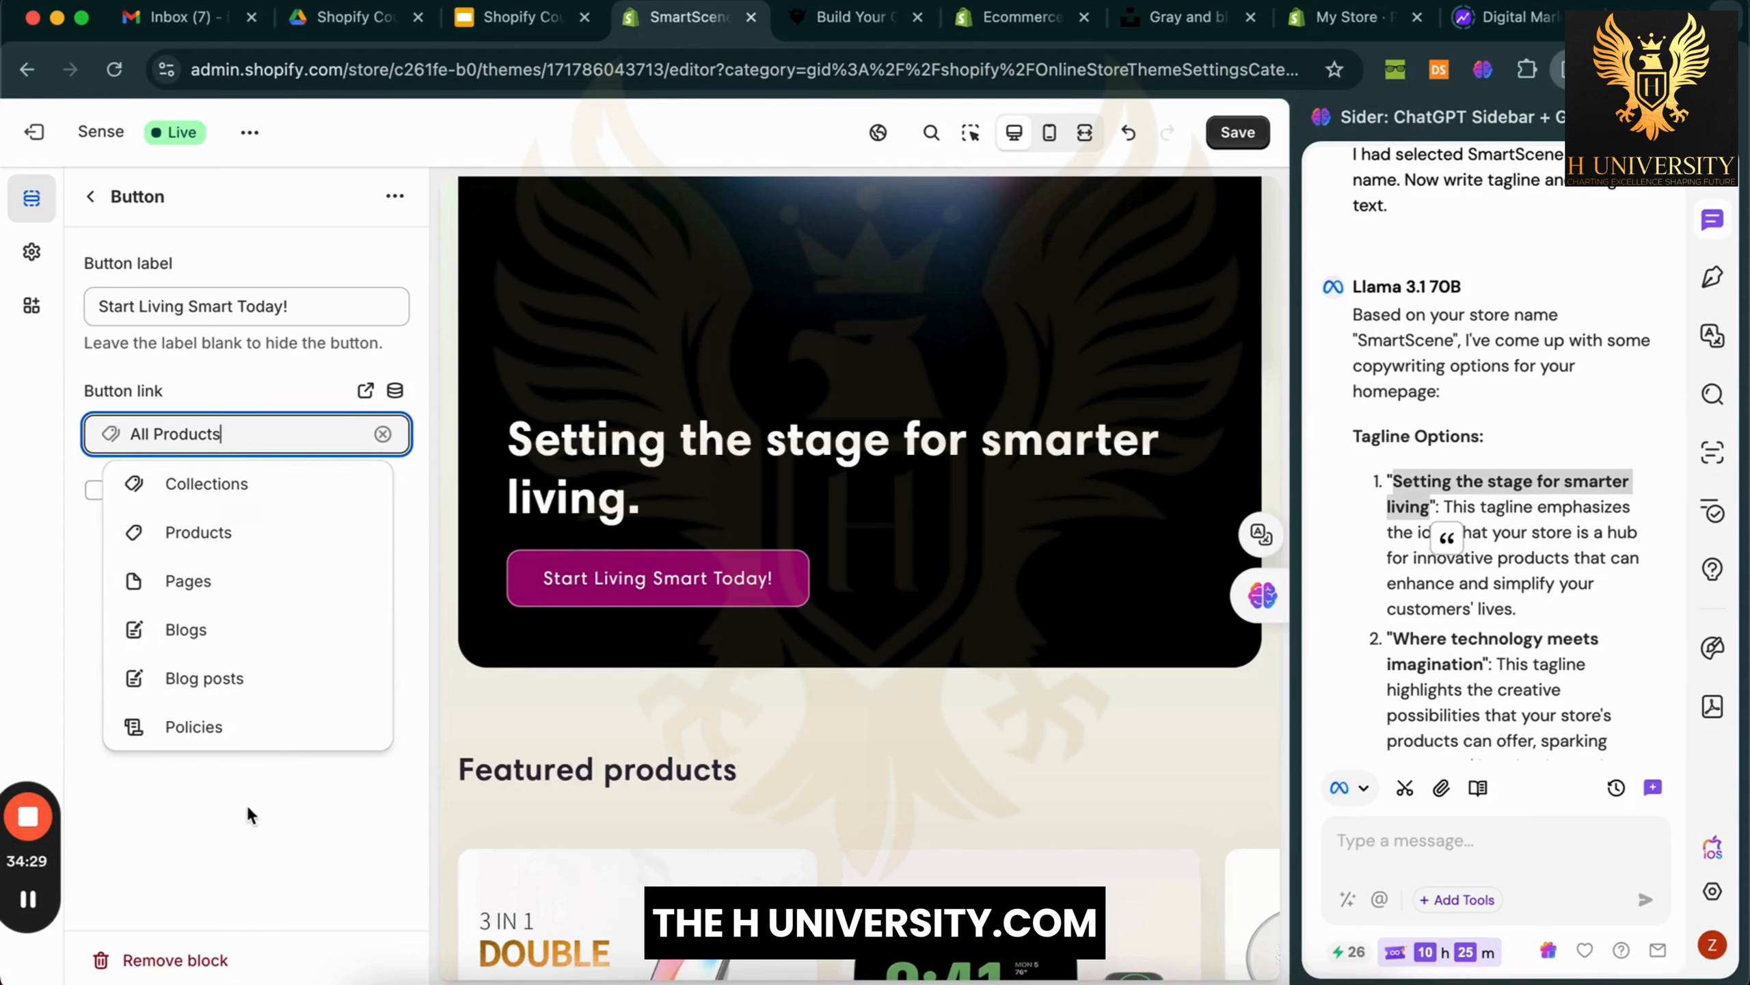
pyautogui.click(337, 831)
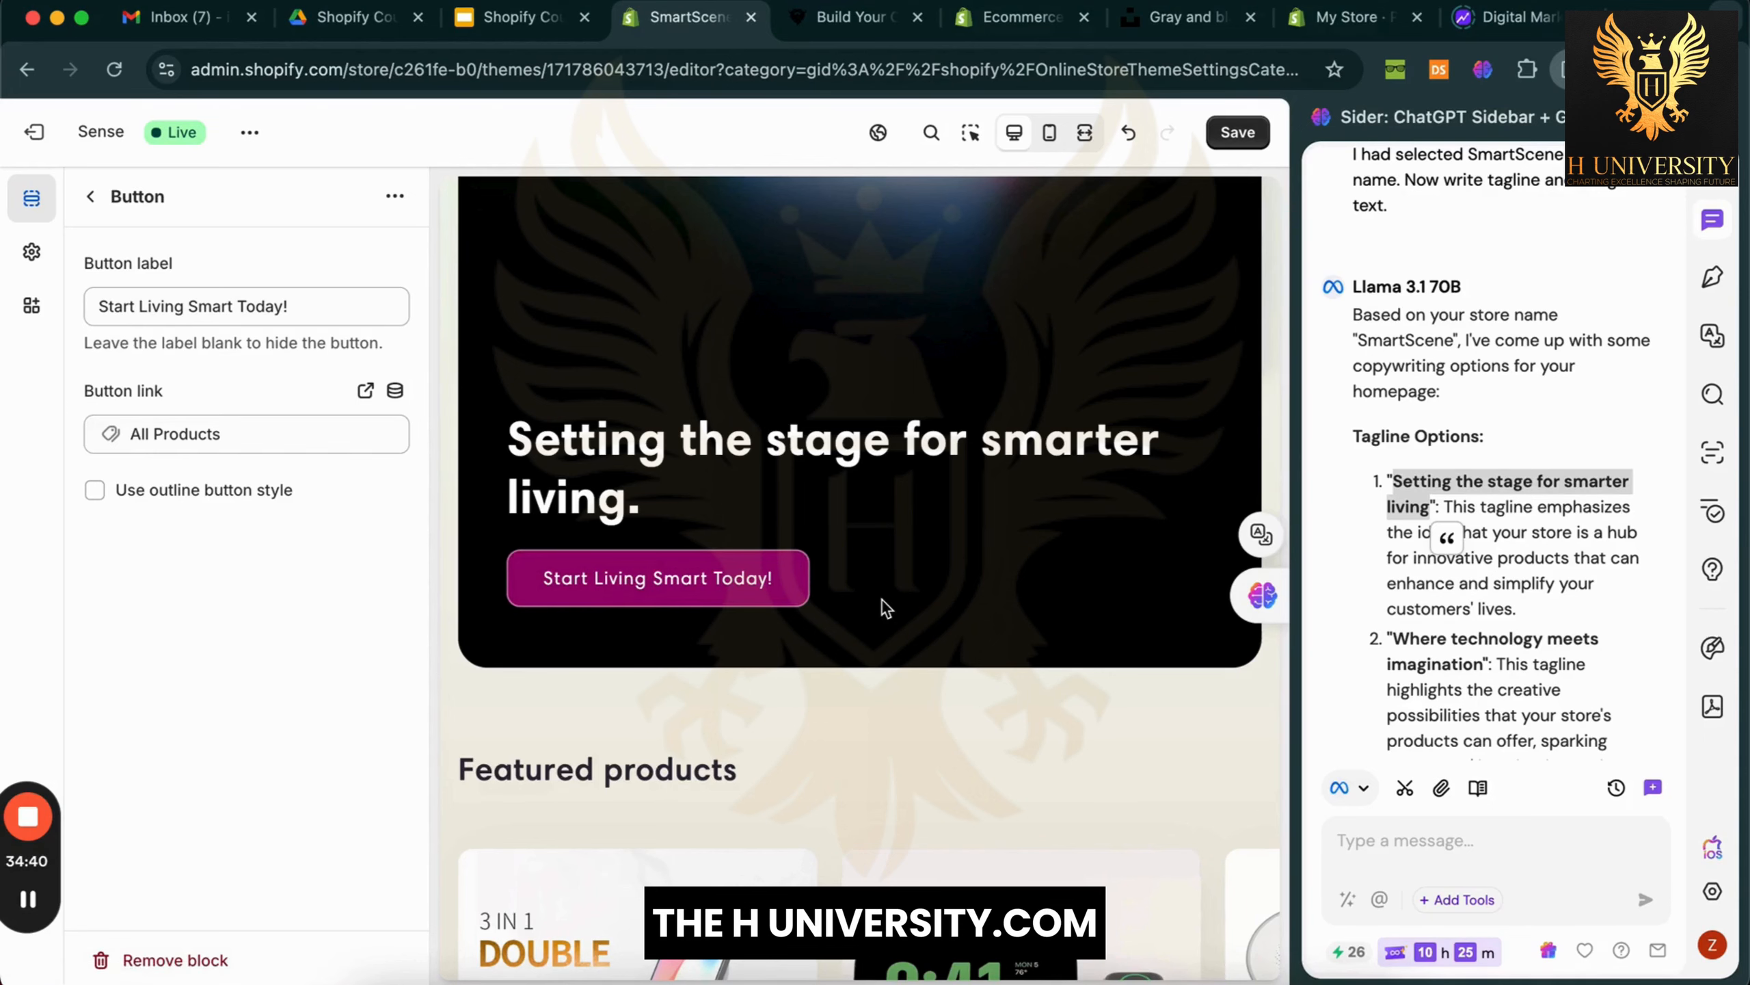
pyautogui.scroll(6, 880, 600)
pyautogui.scroll(-4, 881, 598)
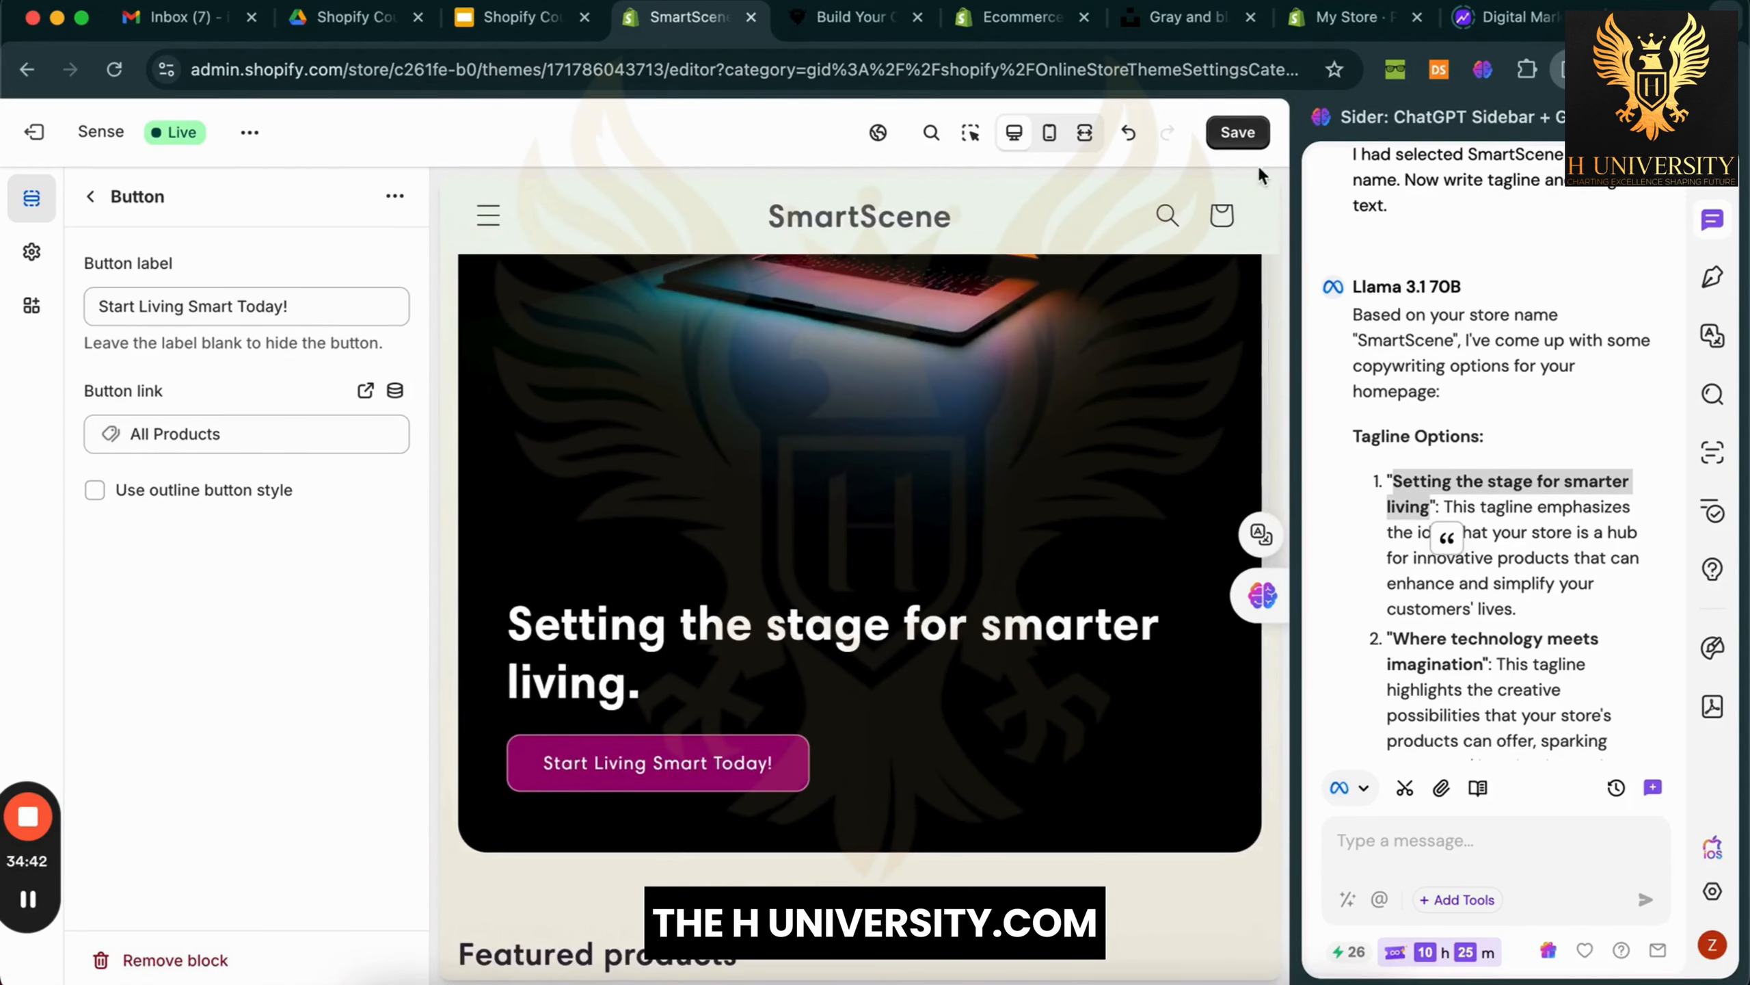
pyautogui.click(1238, 132)
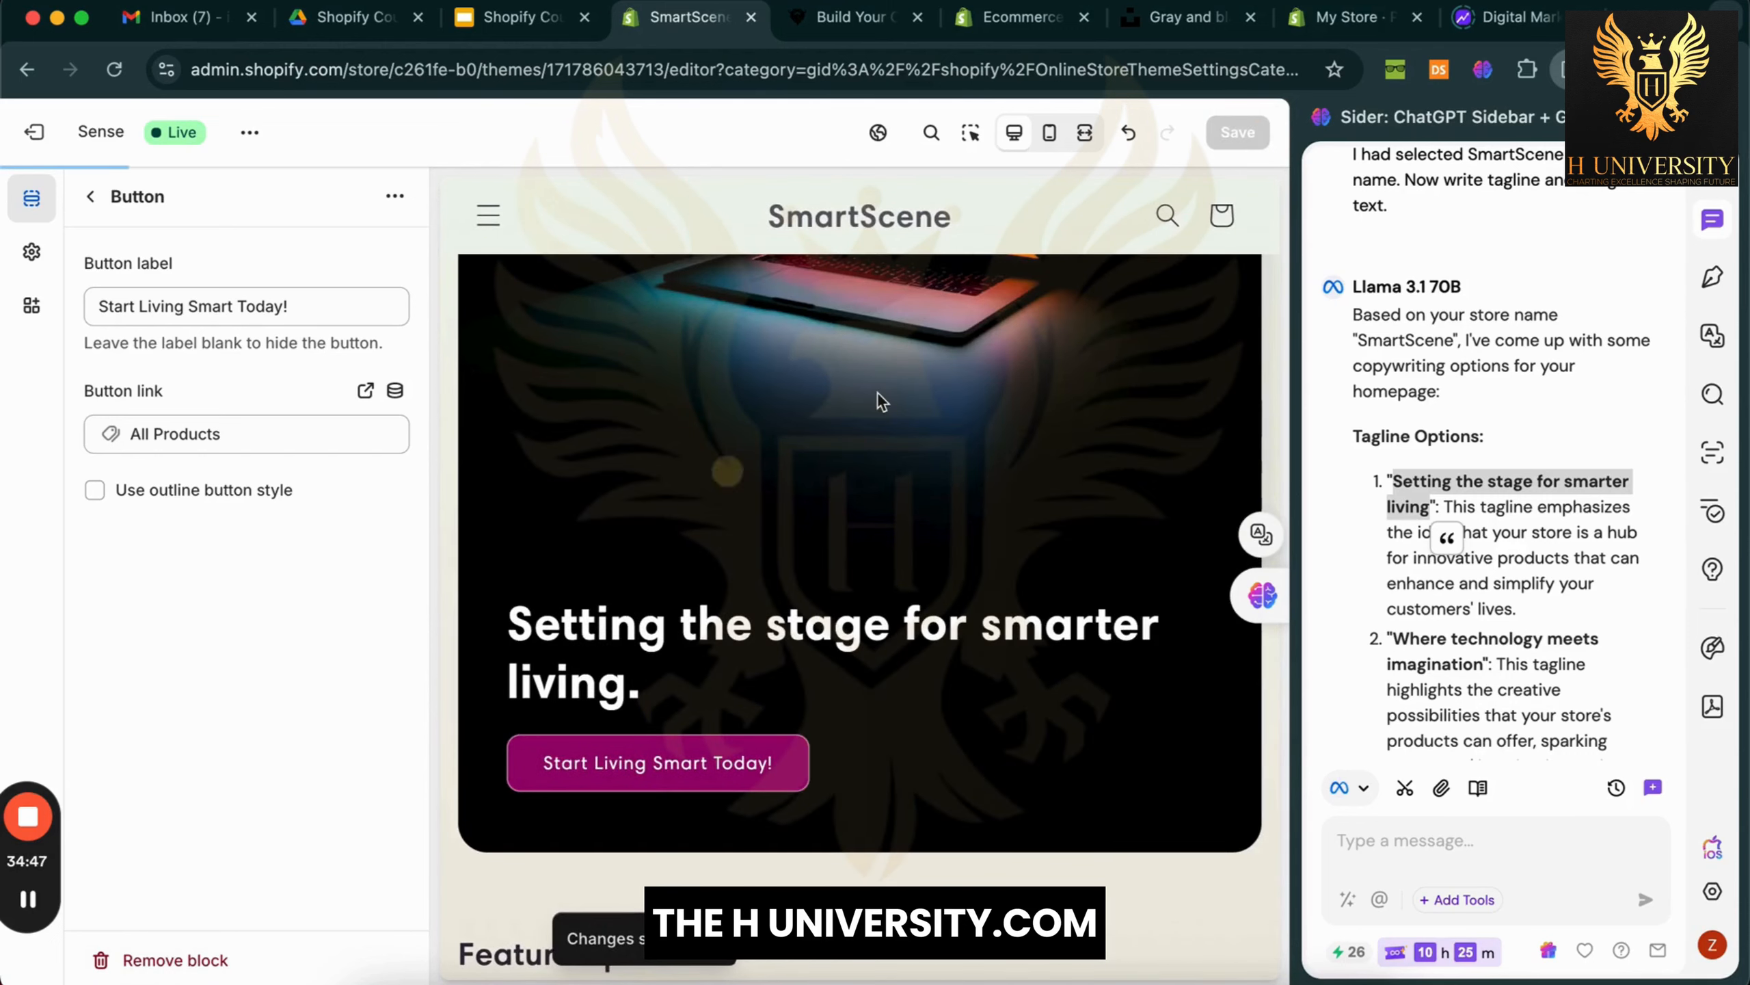
pyautogui.scroll(-10, 668, 551)
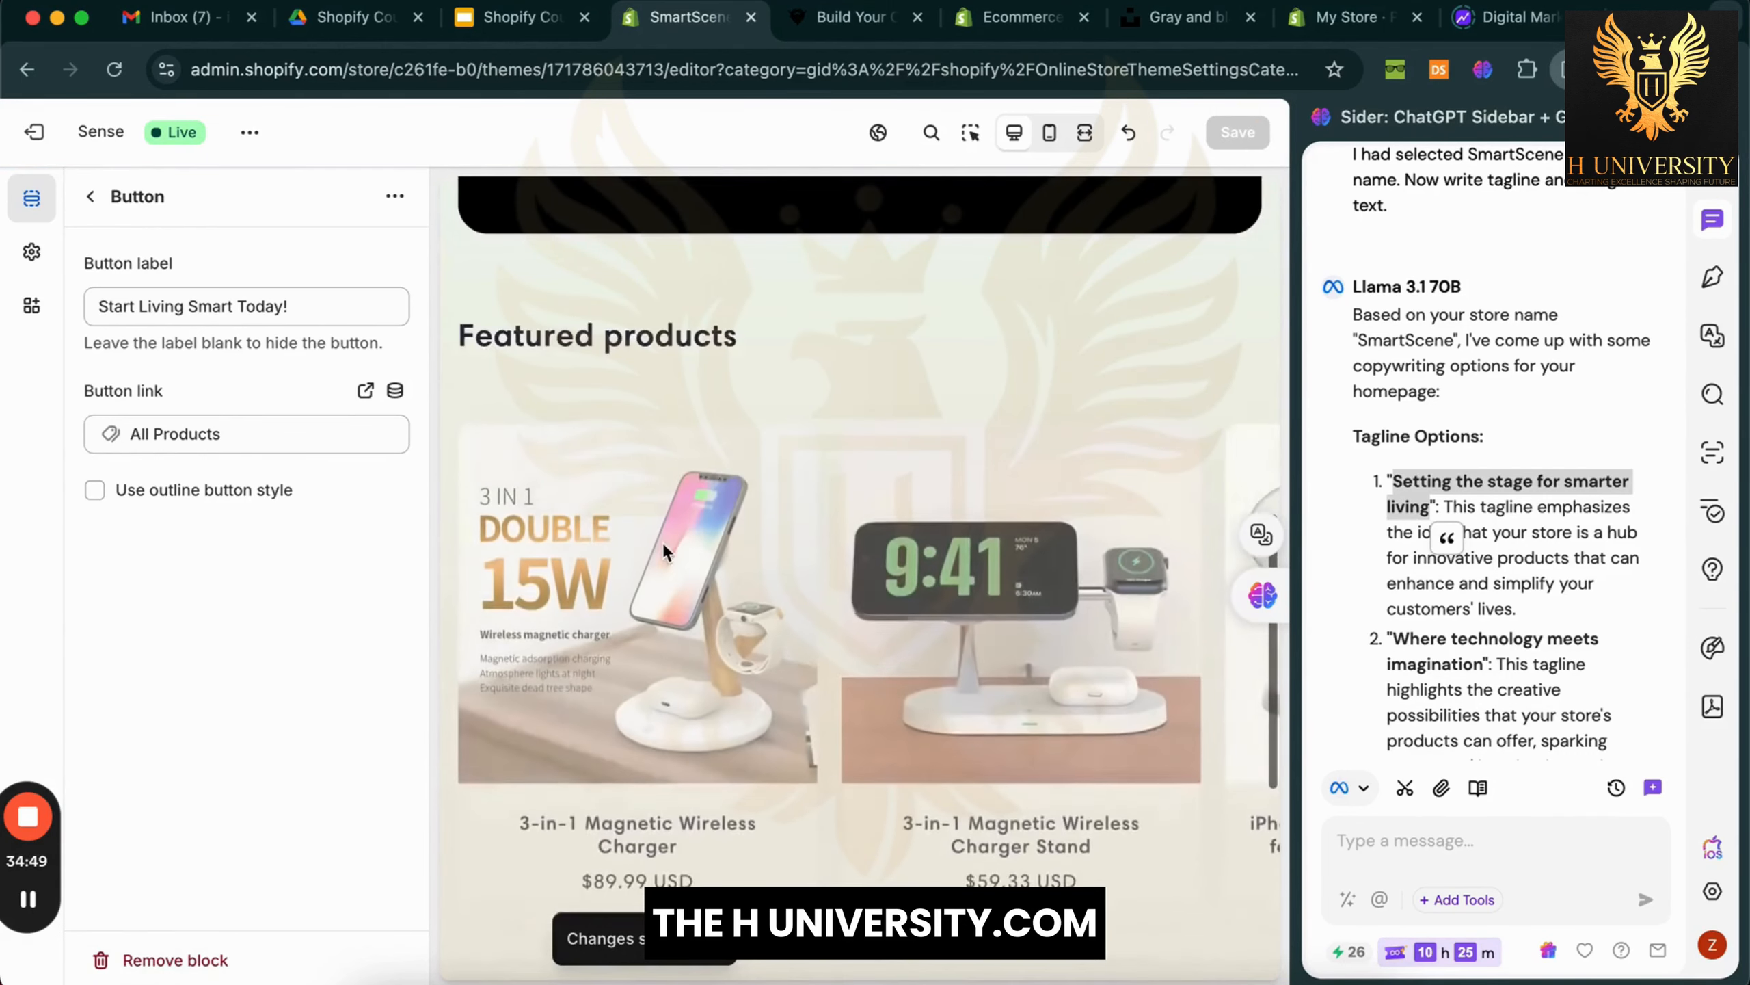
pyautogui.moveTo(1274, 479); pyautogui.dragTo(1479, 476)
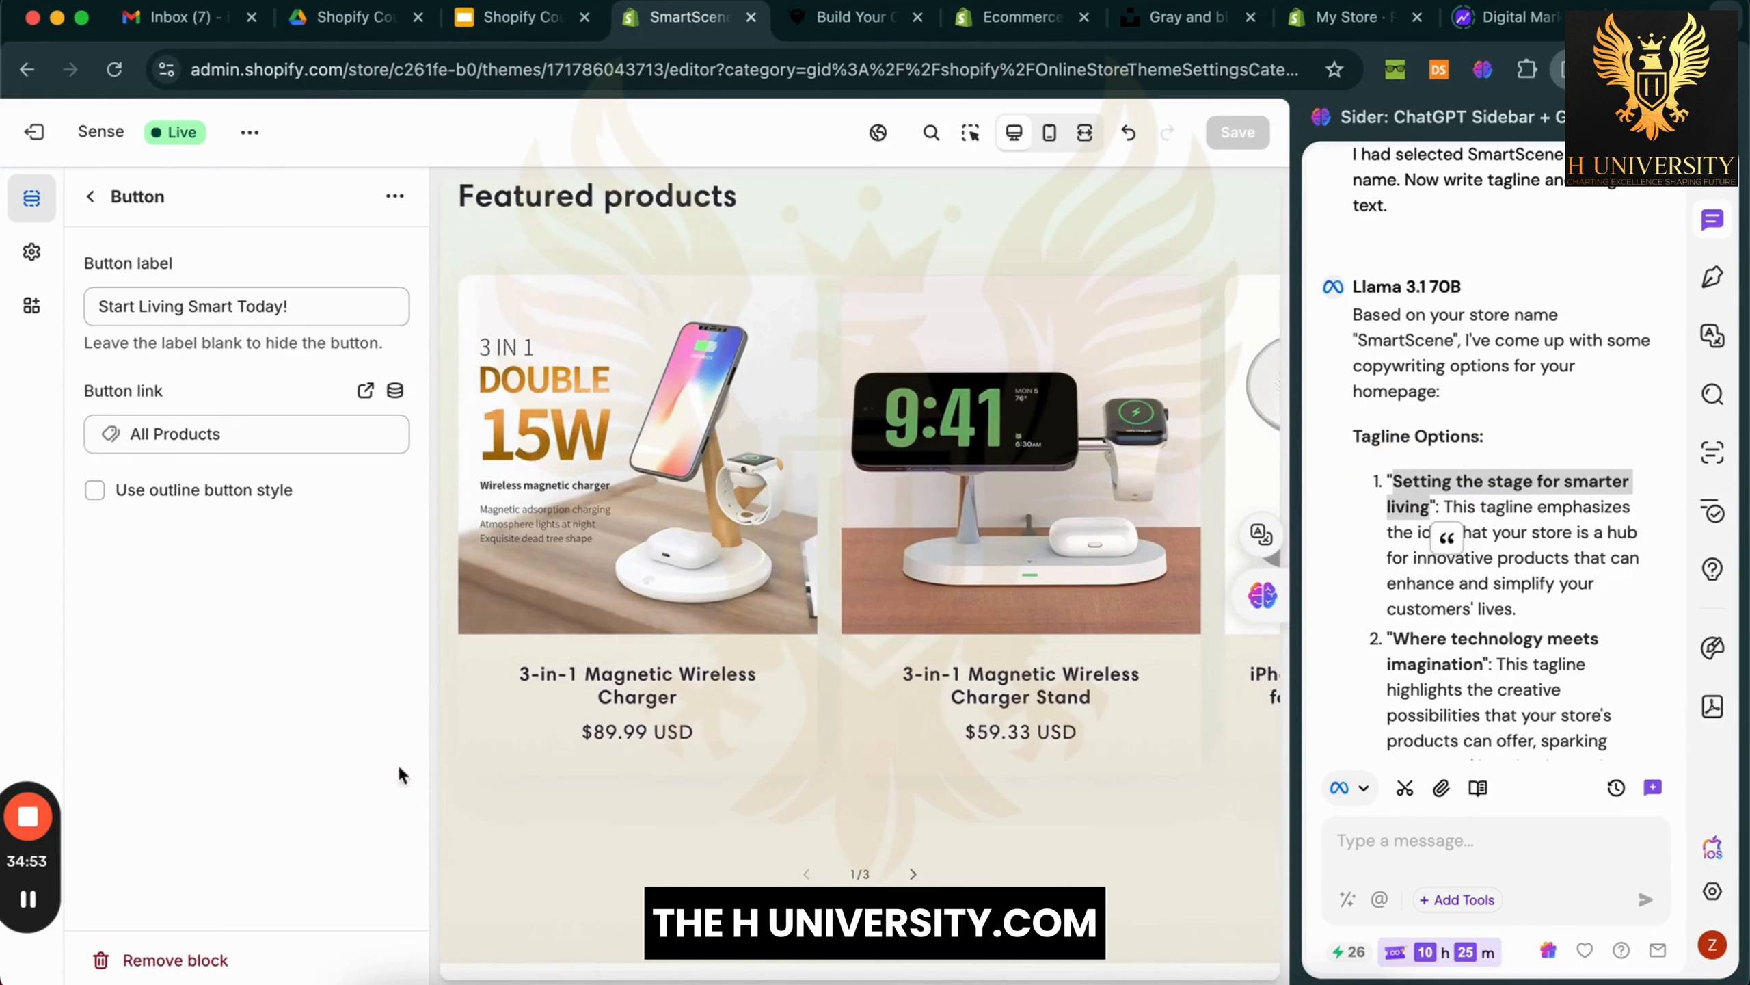
# Return to the home page section list, close the AI sidebar, and review the full page preview from the banner to the email signup
pyautogui.click(93, 199)
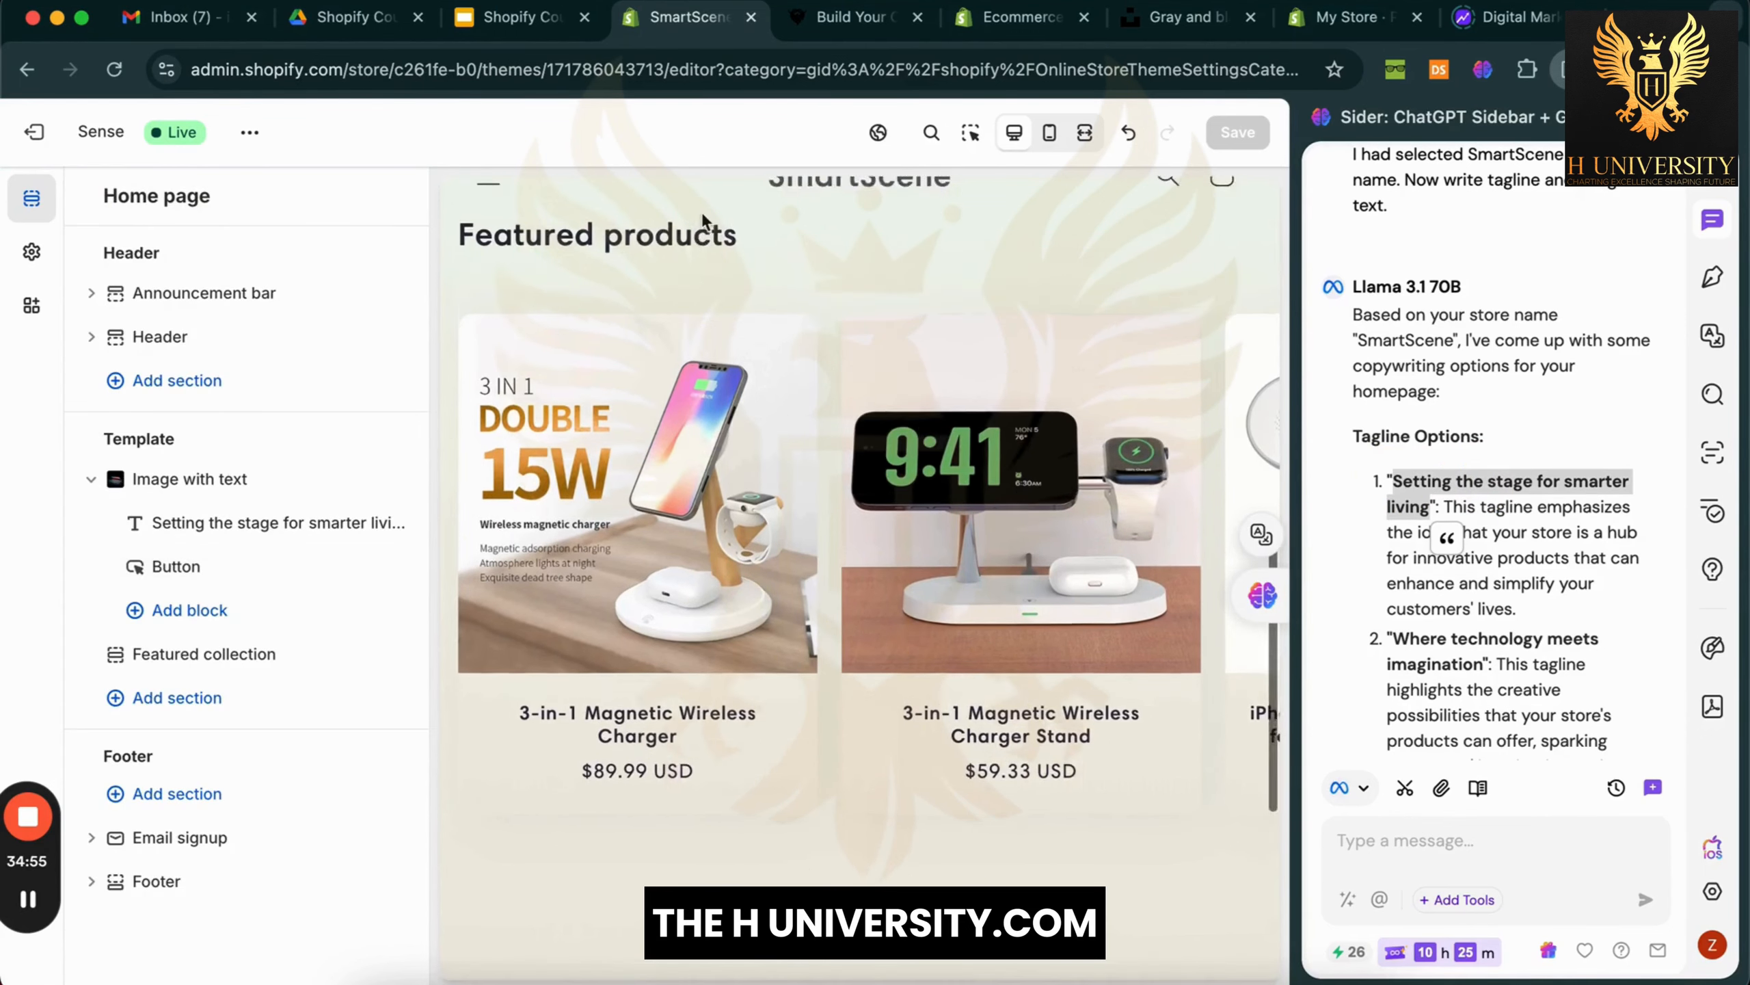
pyautogui.click(1740, 119)
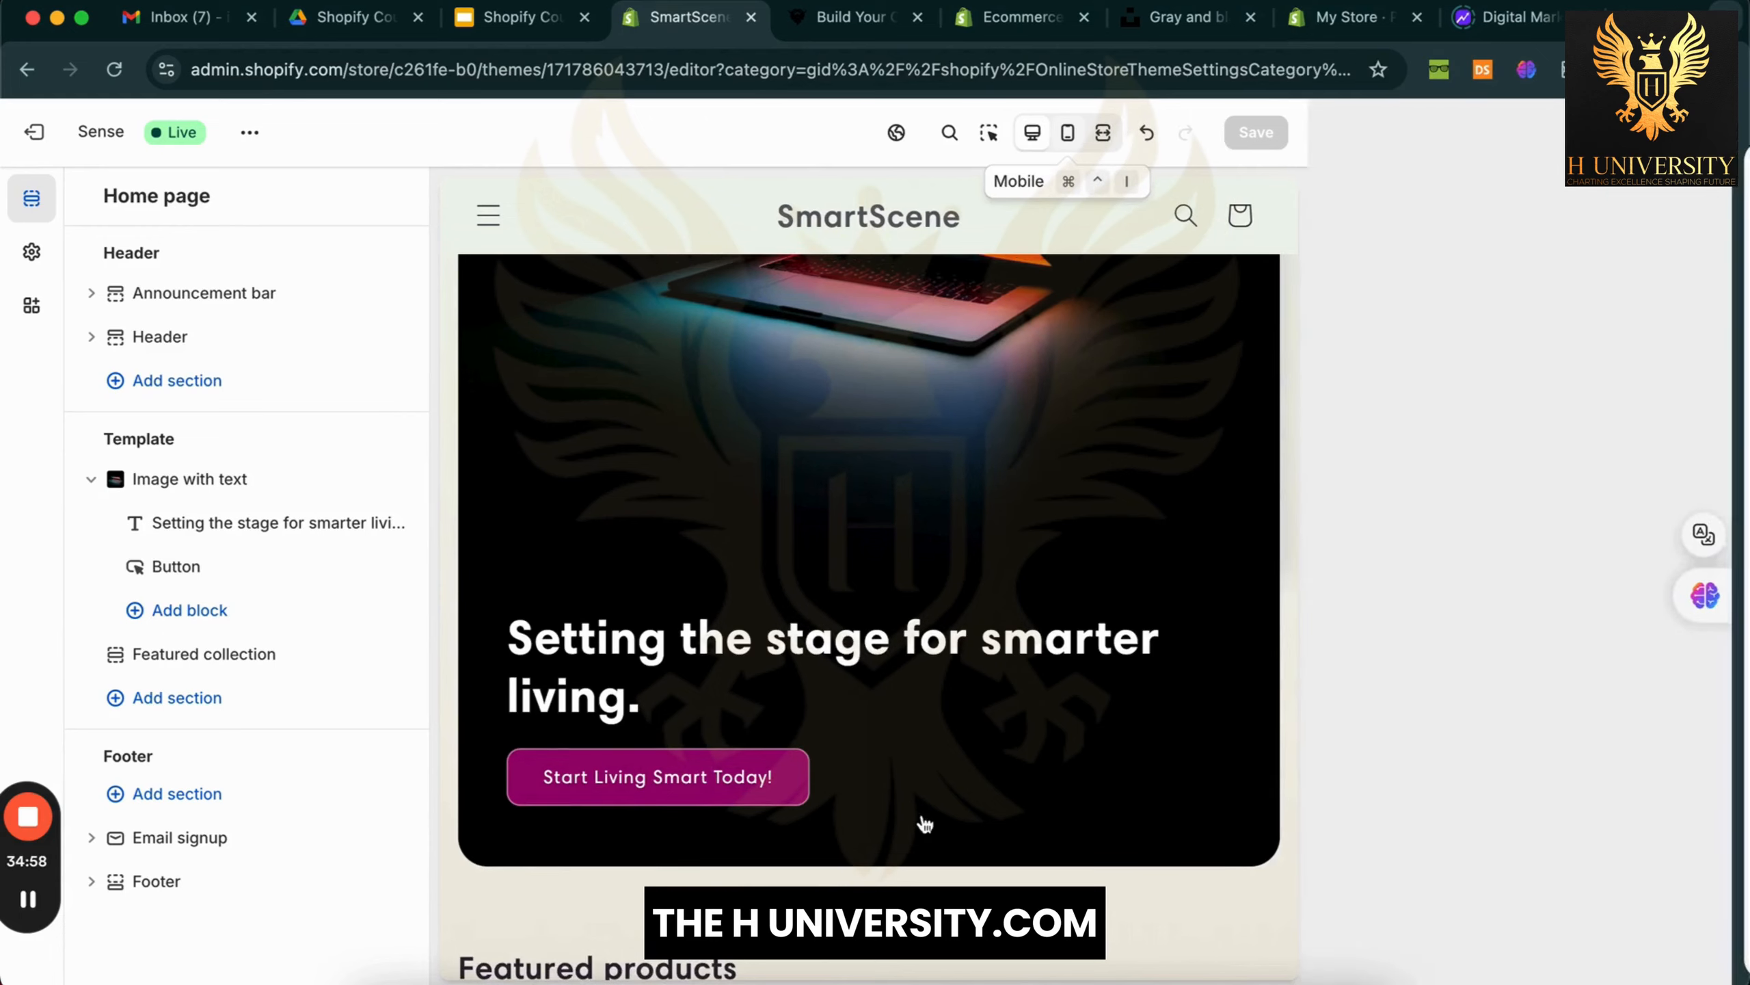
pyautogui.scroll(-5, 1045, 683)
pyautogui.scroll(5, 1044, 682)
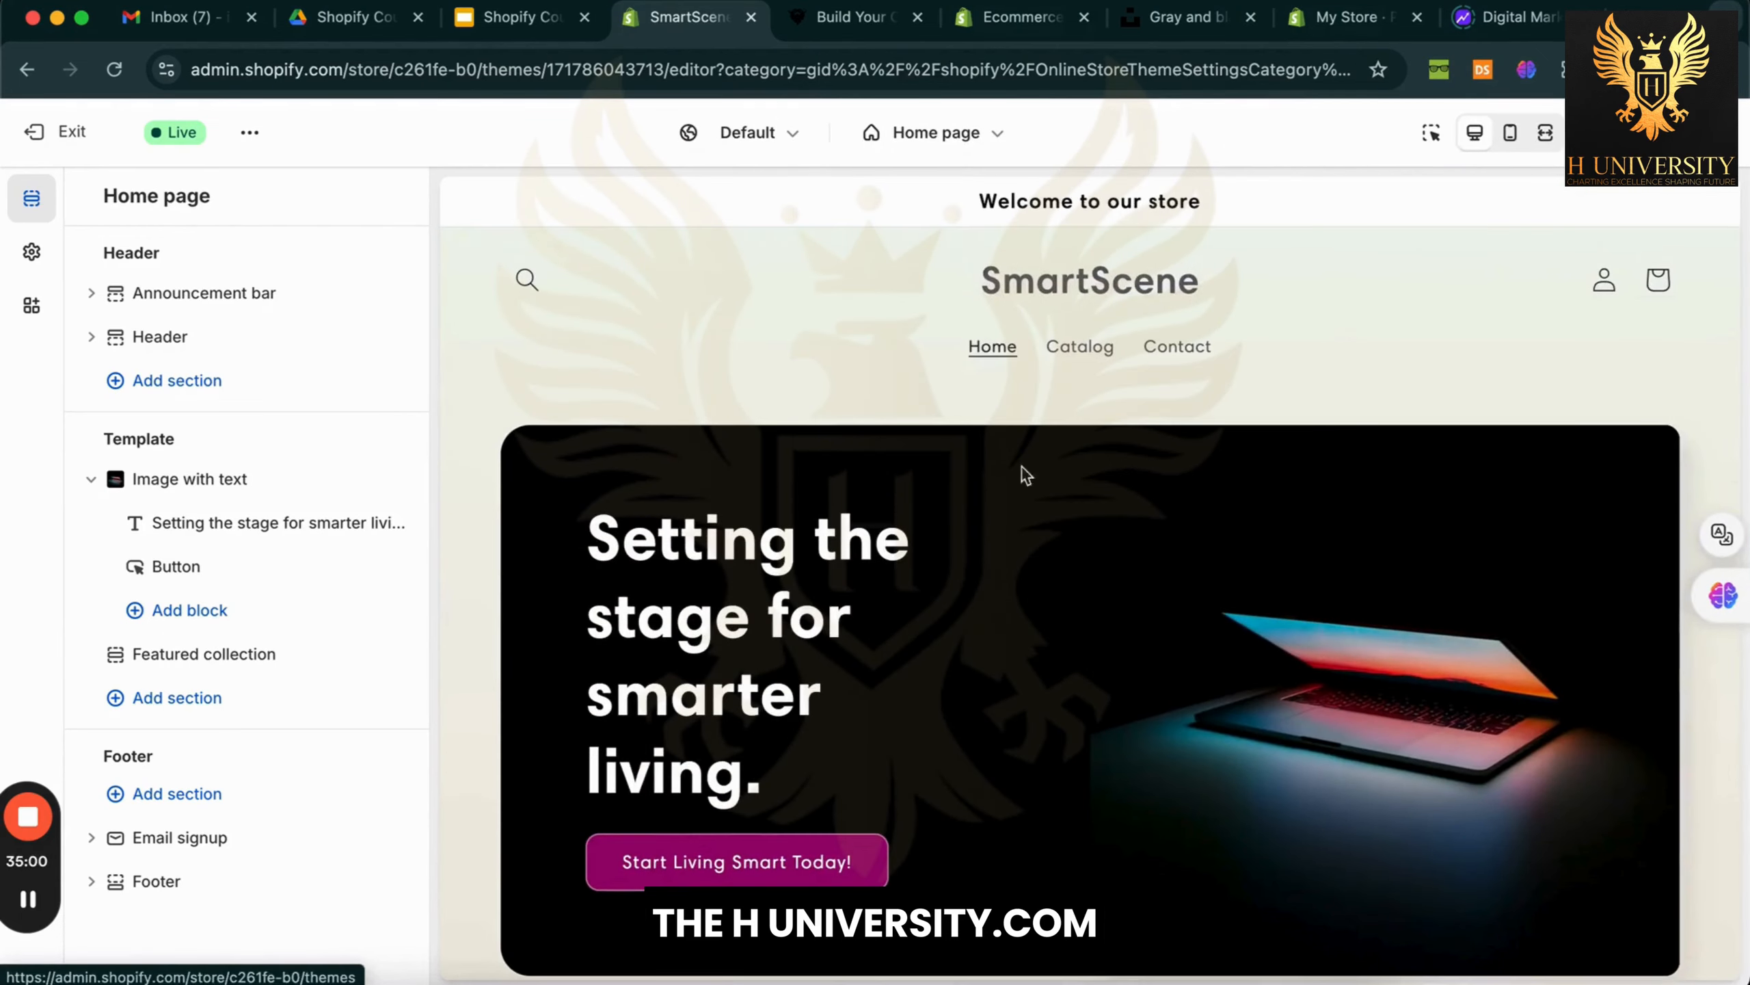
pyautogui.scroll(-5, 490, 400)
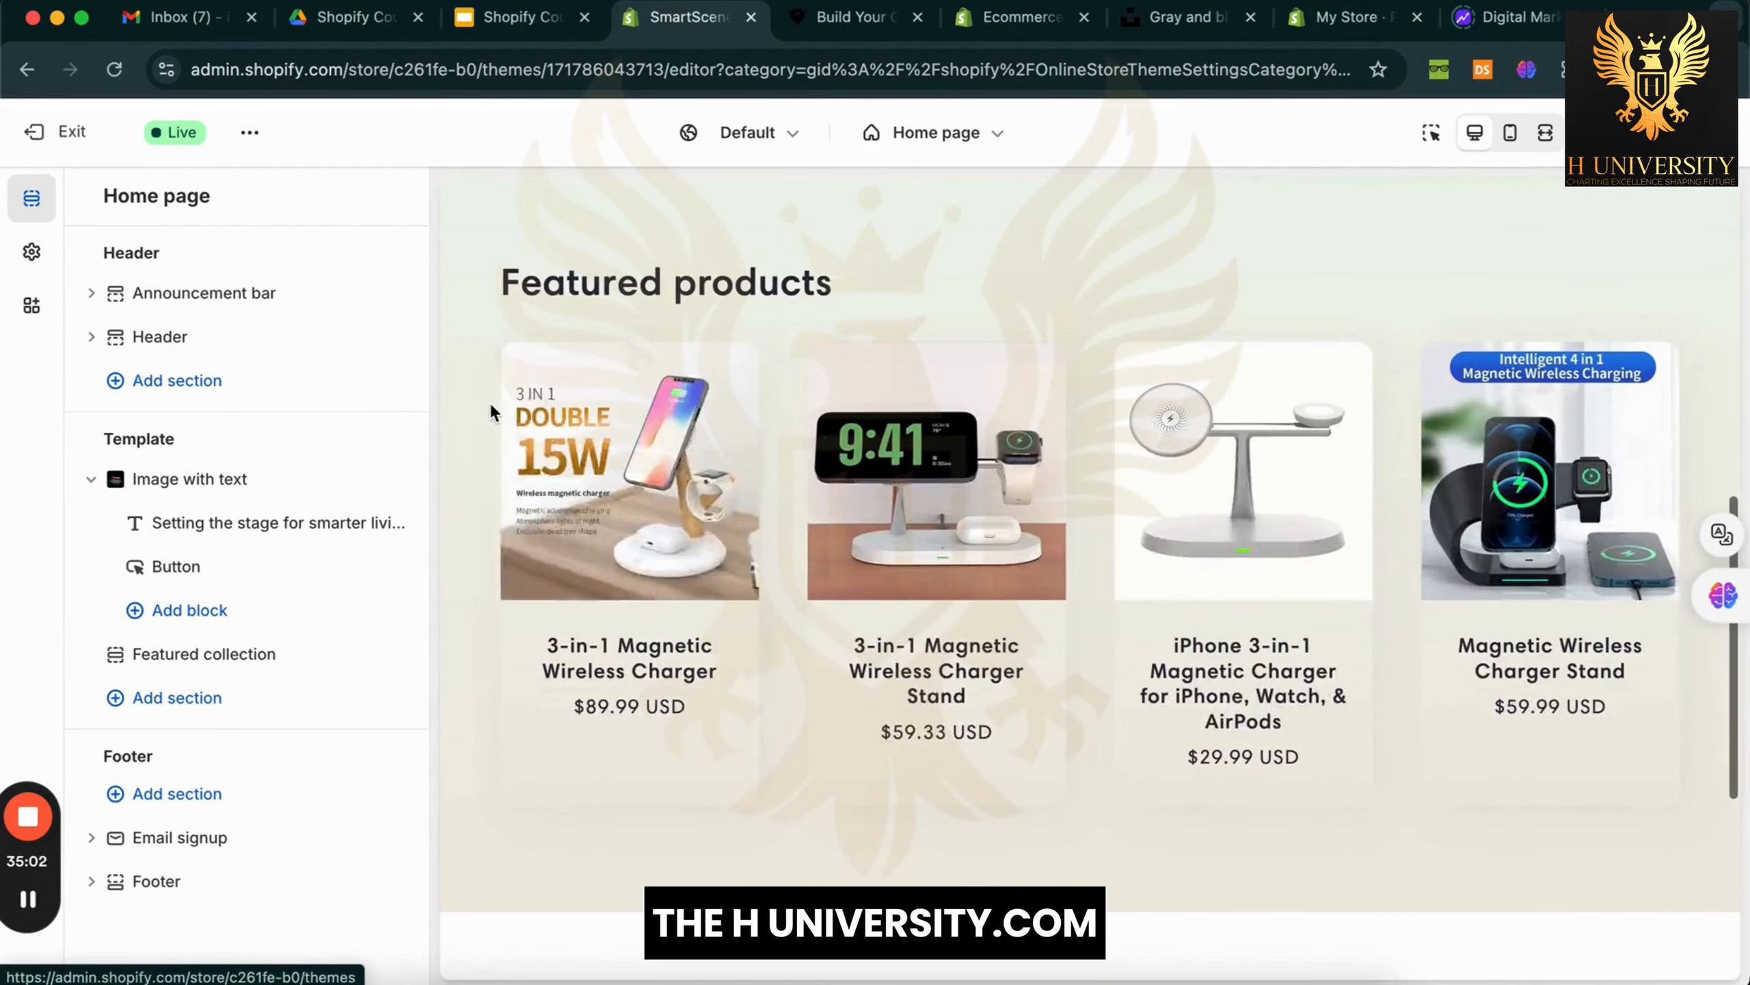
pyautogui.scroll(5, 512, 524)
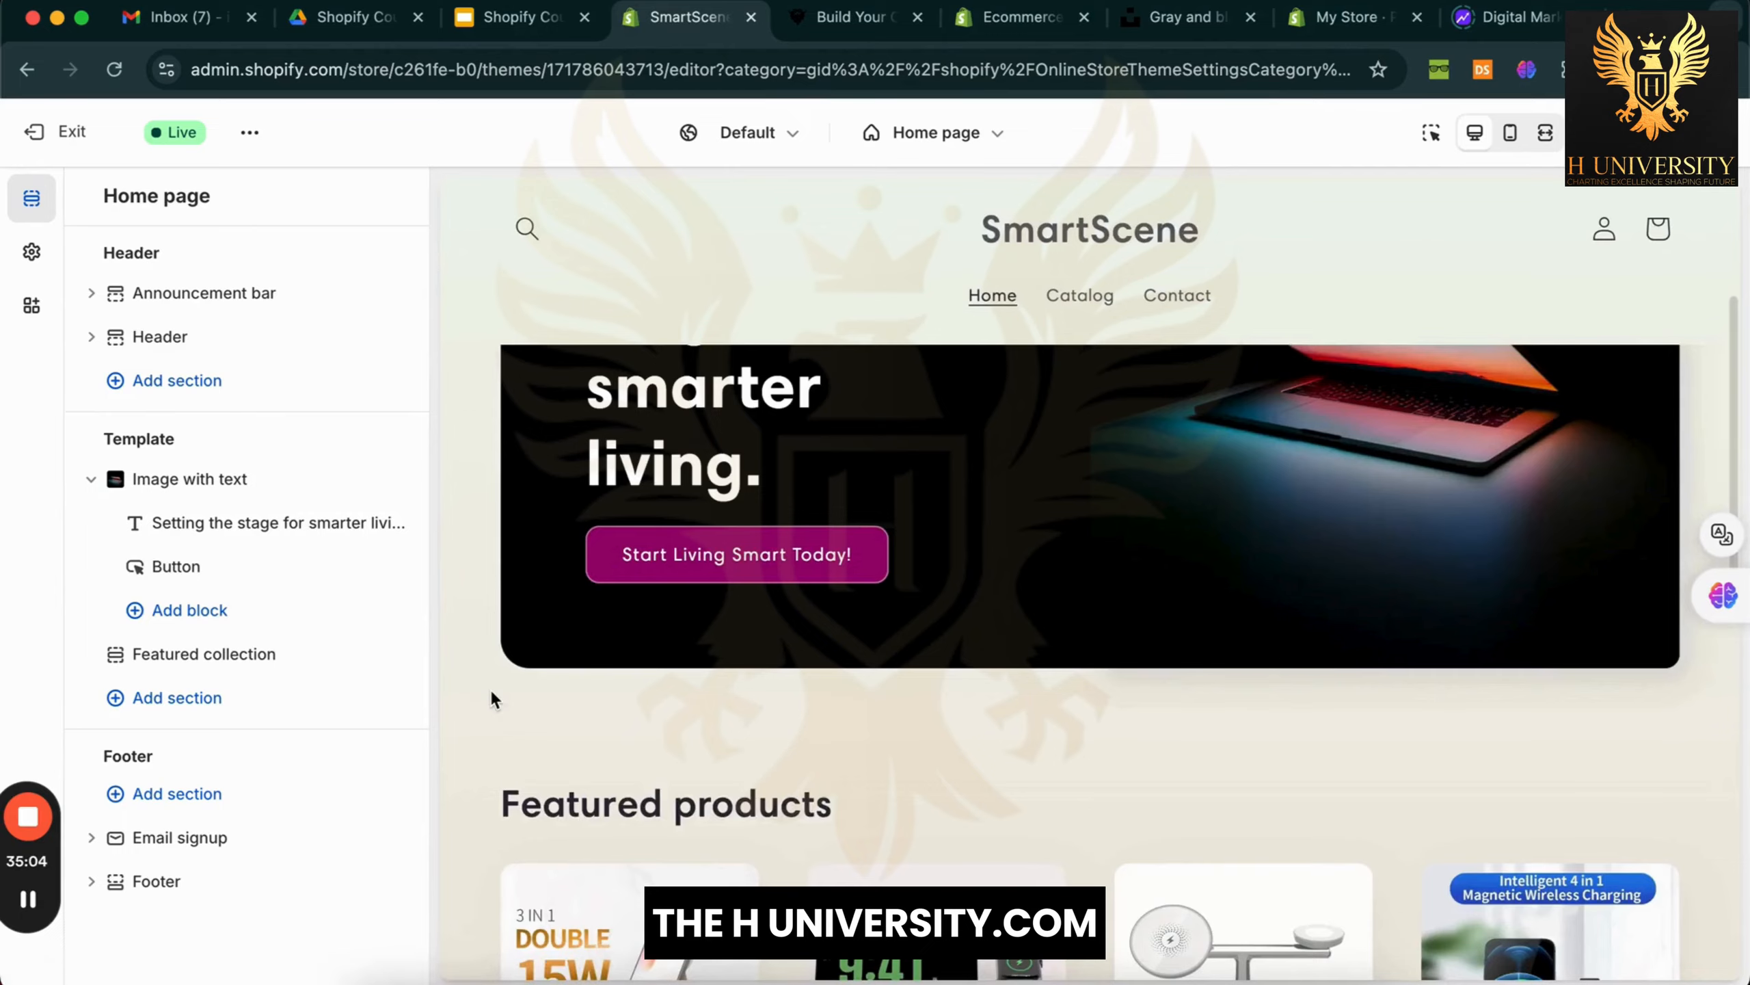
pyautogui.scroll(-3, 491, 698)
pyautogui.scroll(-8, 491, 699)
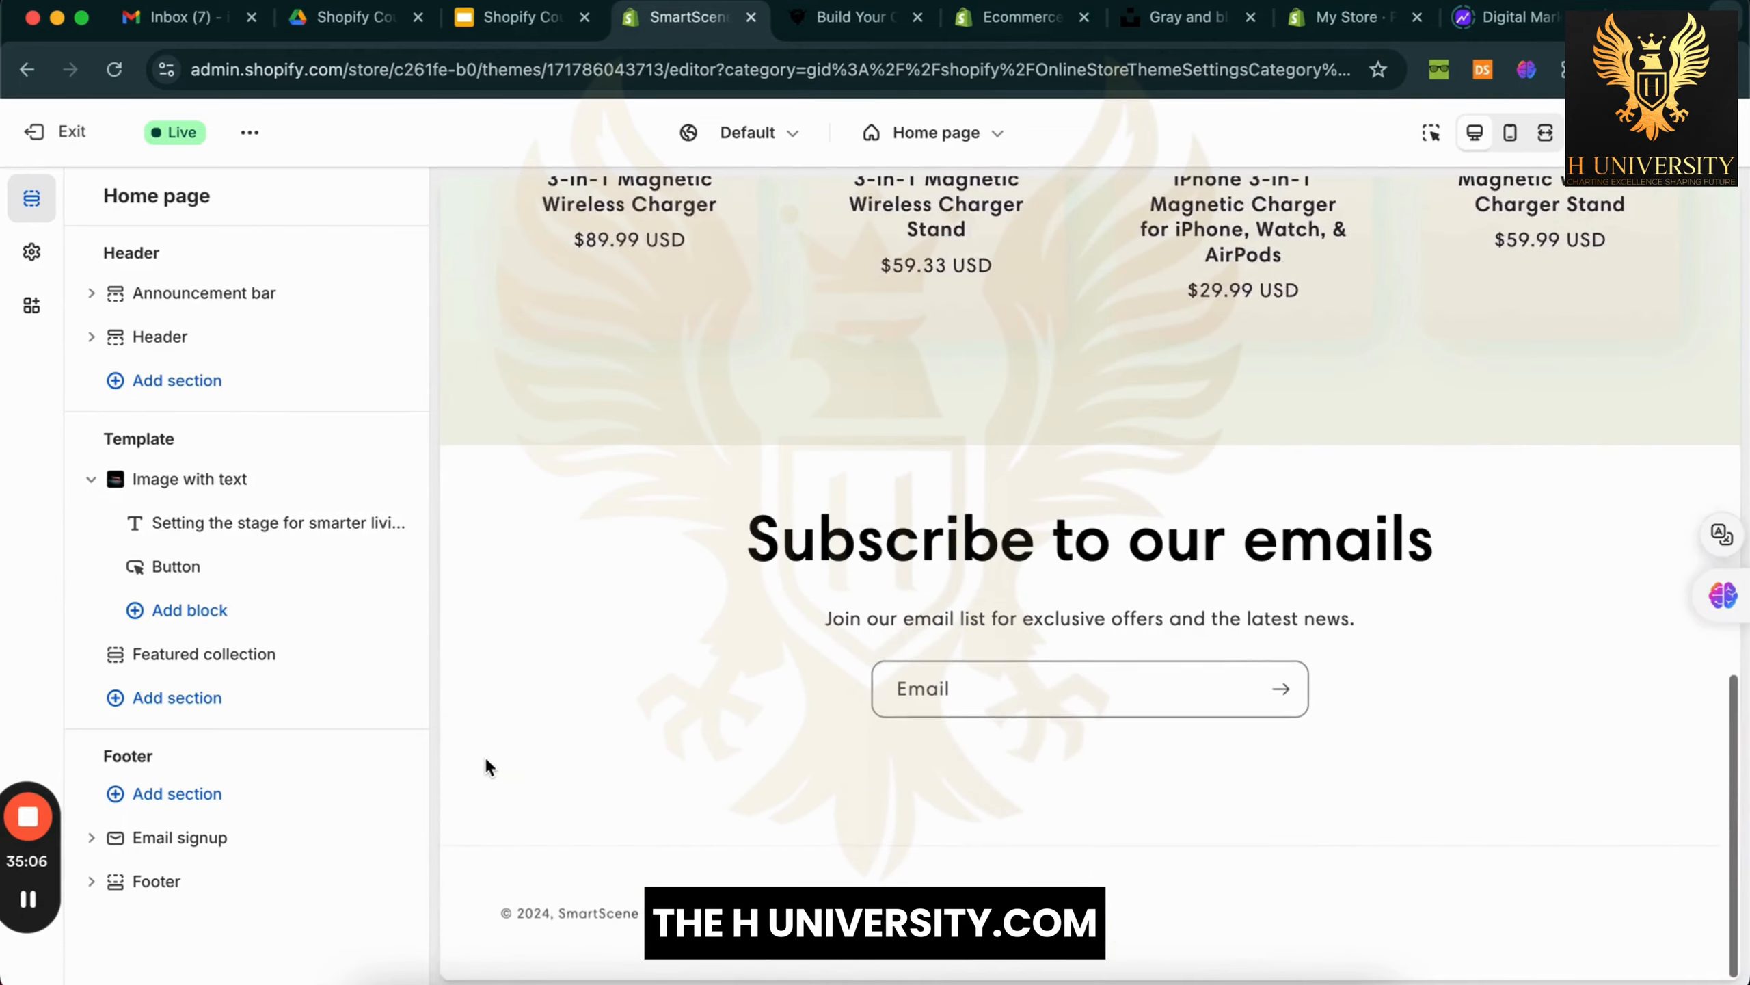
pyautogui.scroll(3, 612, 736)
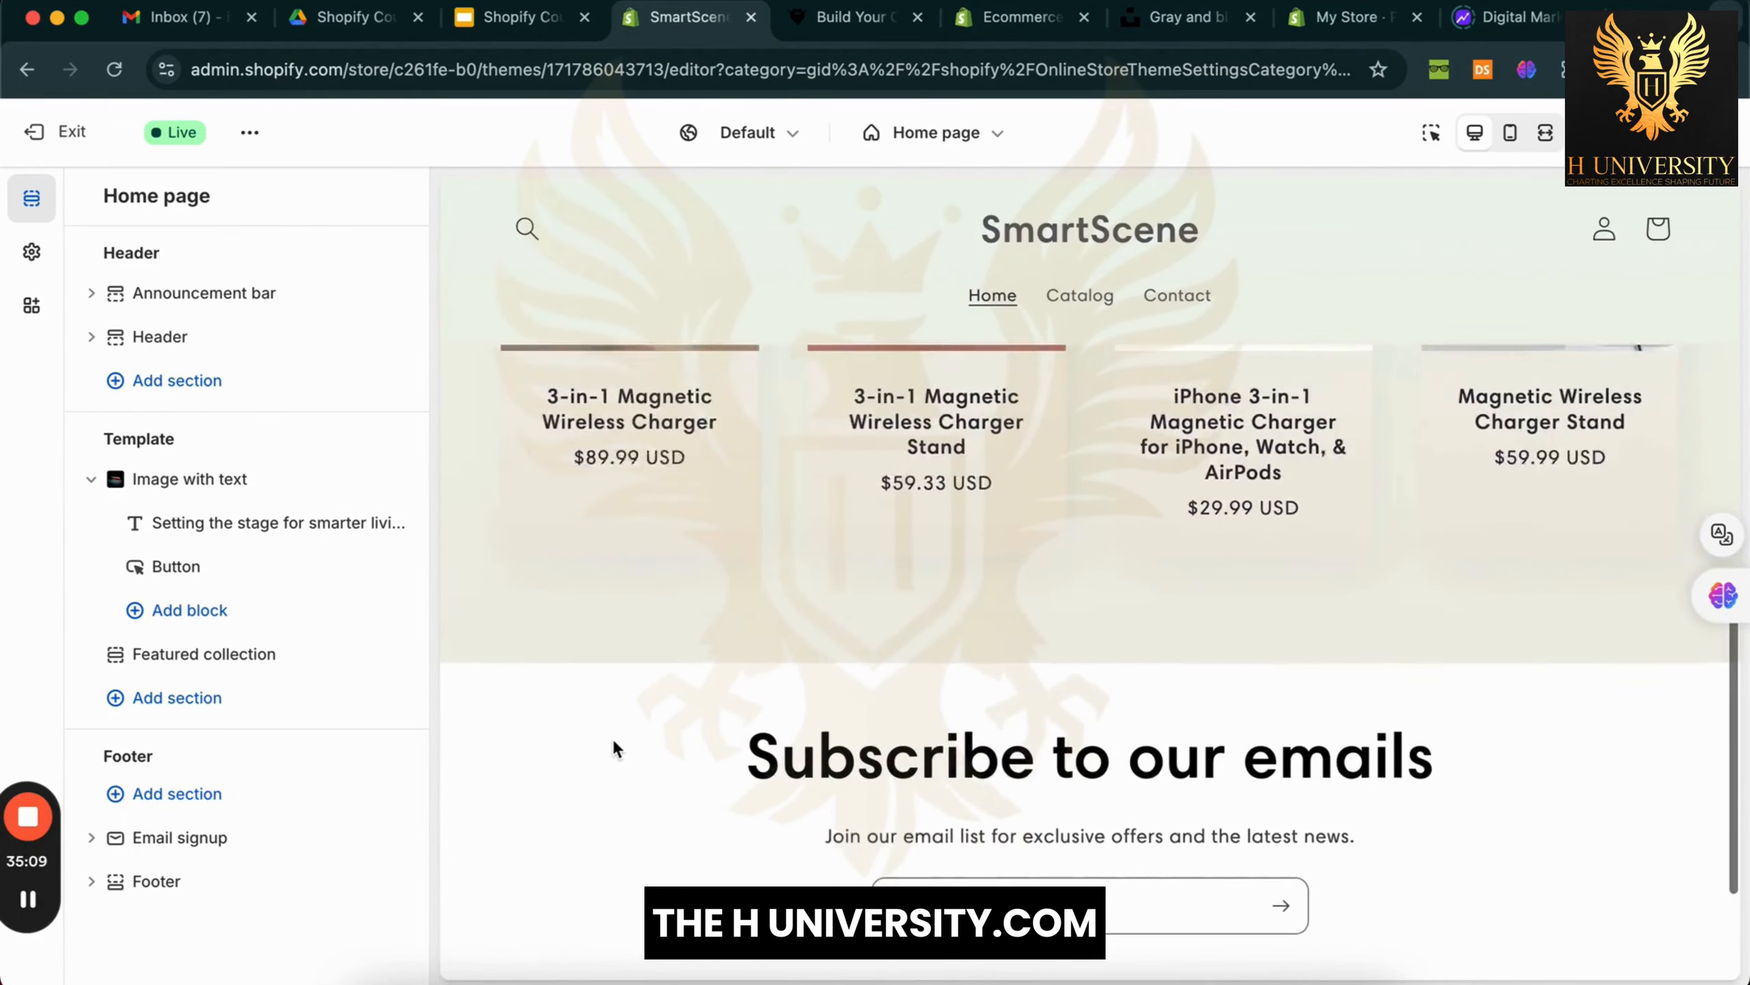
pyautogui.scroll(4, 458, 644)
# Add a Rich text section above the featured collection and reopen the earlier store-name conversation in the AI chat sidebar
pyautogui.click(177, 697)
pyautogui.click(1720, 594)
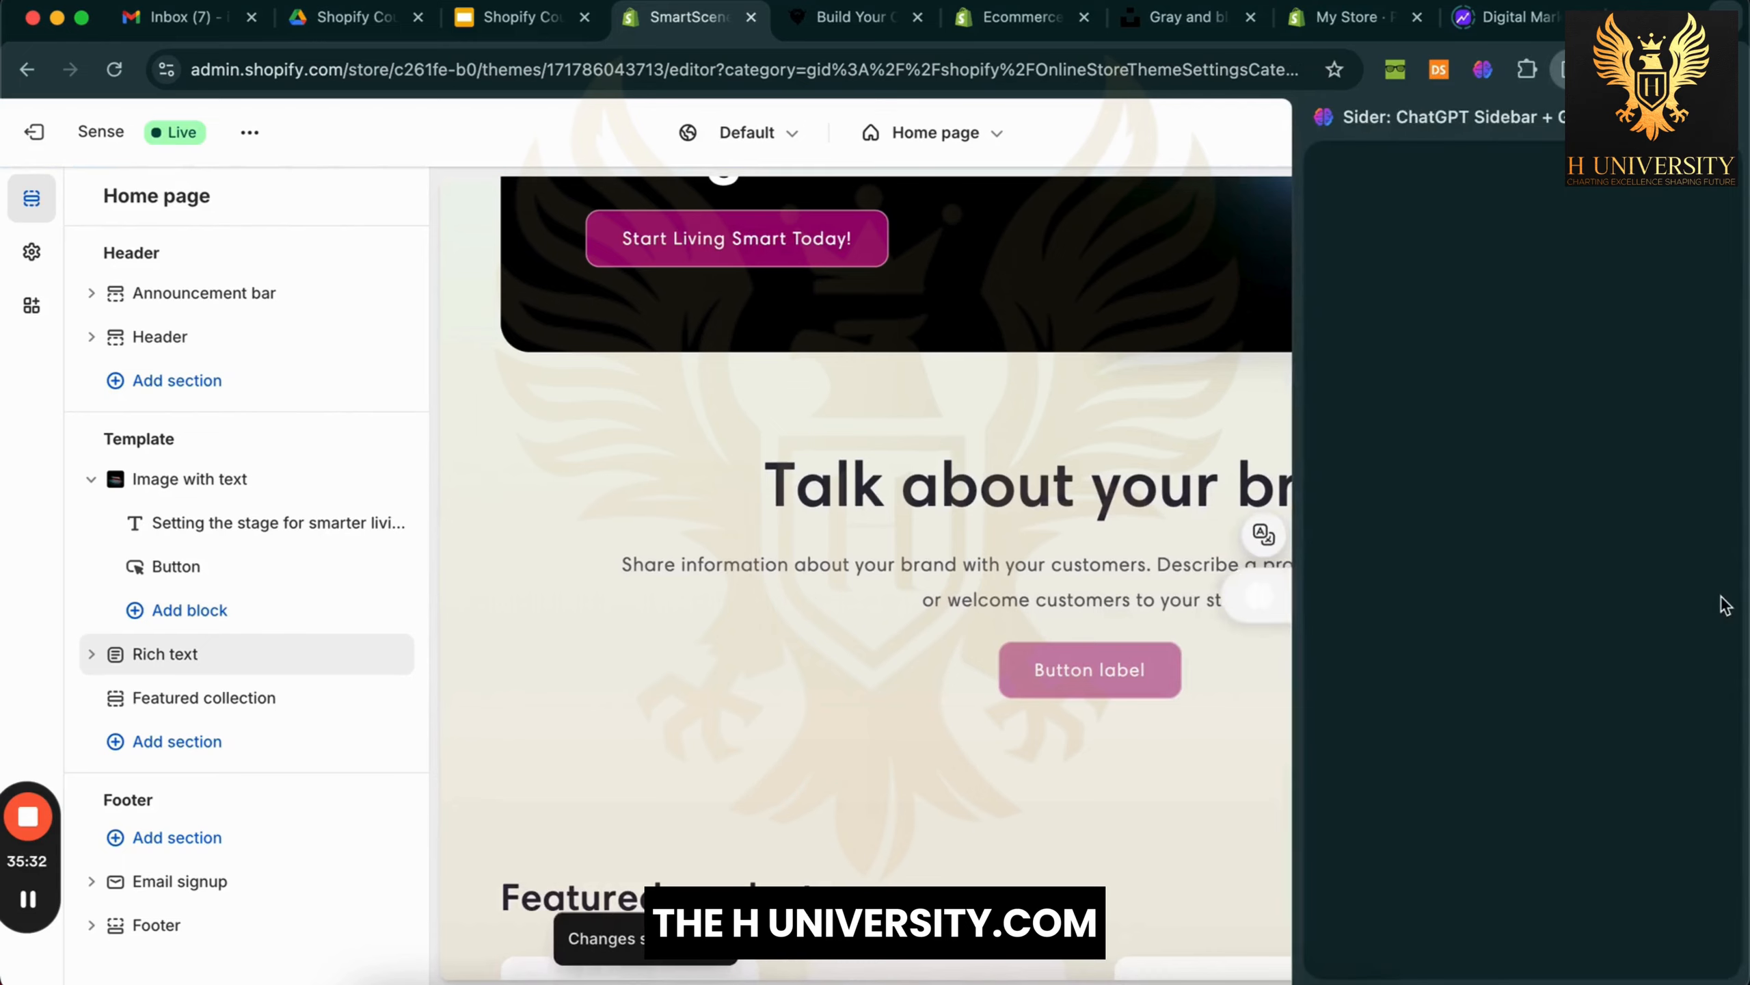
pyautogui.scroll(-3, 903, 808)
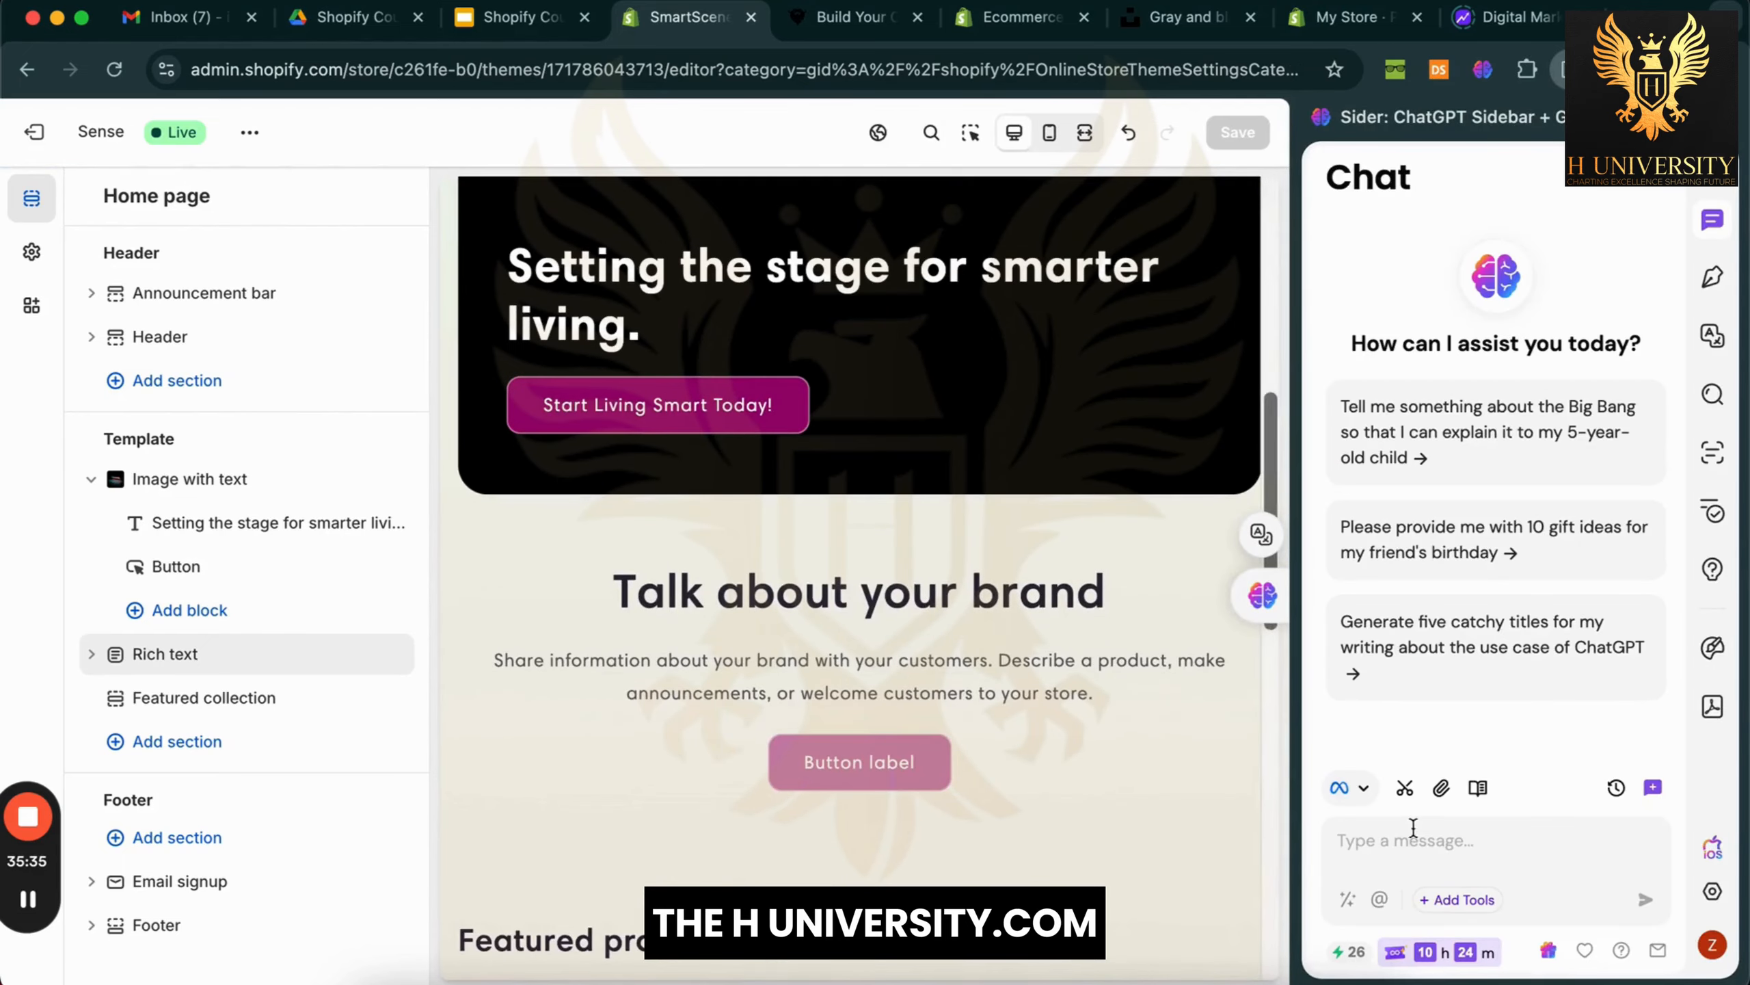
pyautogui.click(1616, 790)
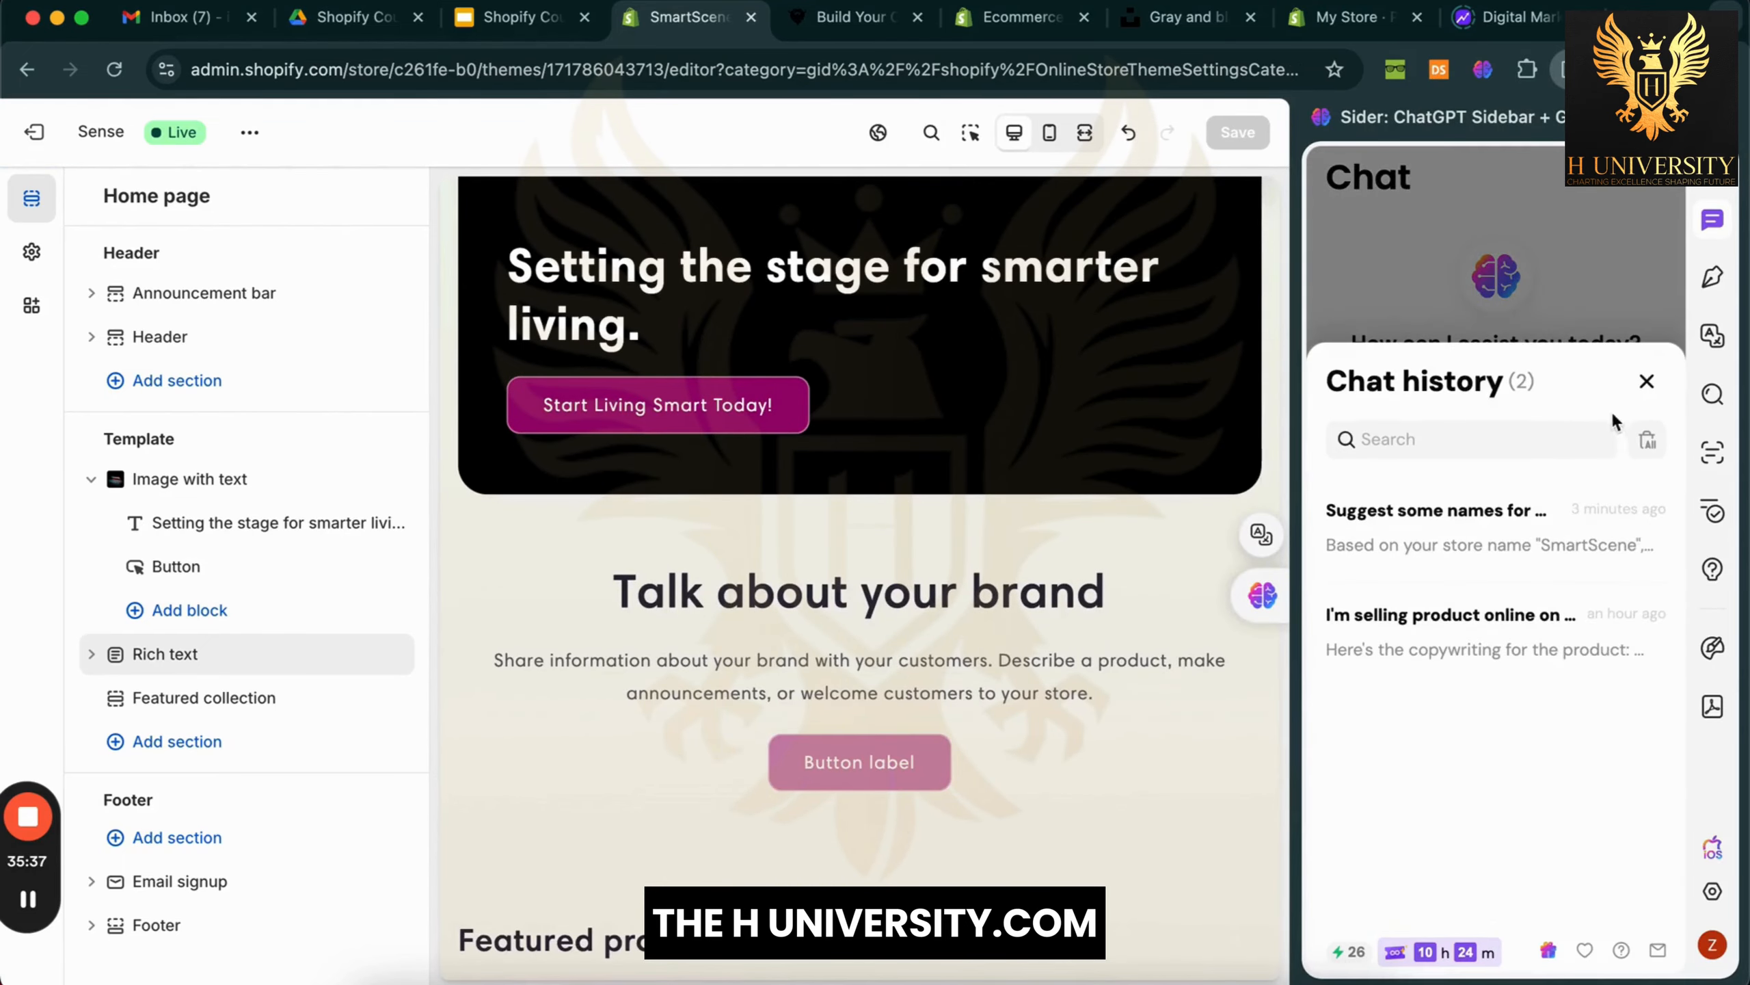
pyautogui.click(1416, 556)
# Ask the AI chat: "Now write the copy for rich text section of my homepage. Write the heading and paragraph text."
pyautogui.click(1410, 827)
pyautogui.write('Now write the copy for rich text section on m')
pyautogui.press('BackSpace')
pyautogui.press('BackSpace')
pyautogui.press('BackSpace')
pyautogui.write('f my homepage. Writ')
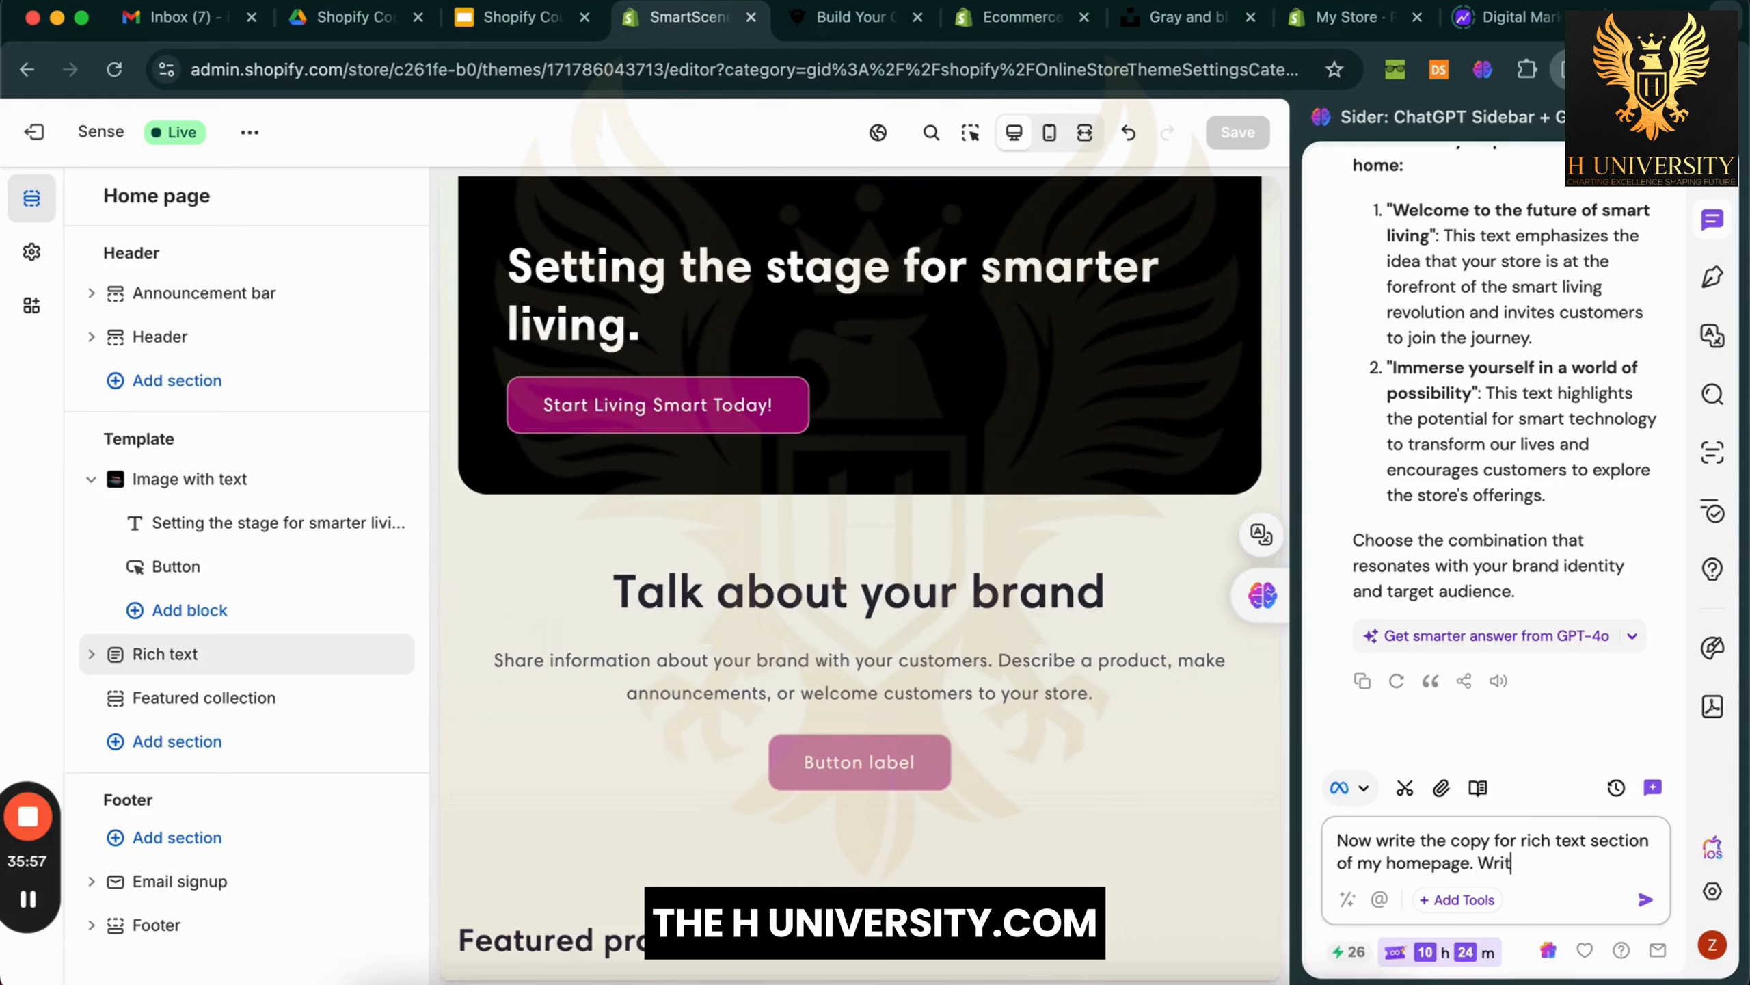
pyautogui.write('e the heading and s')
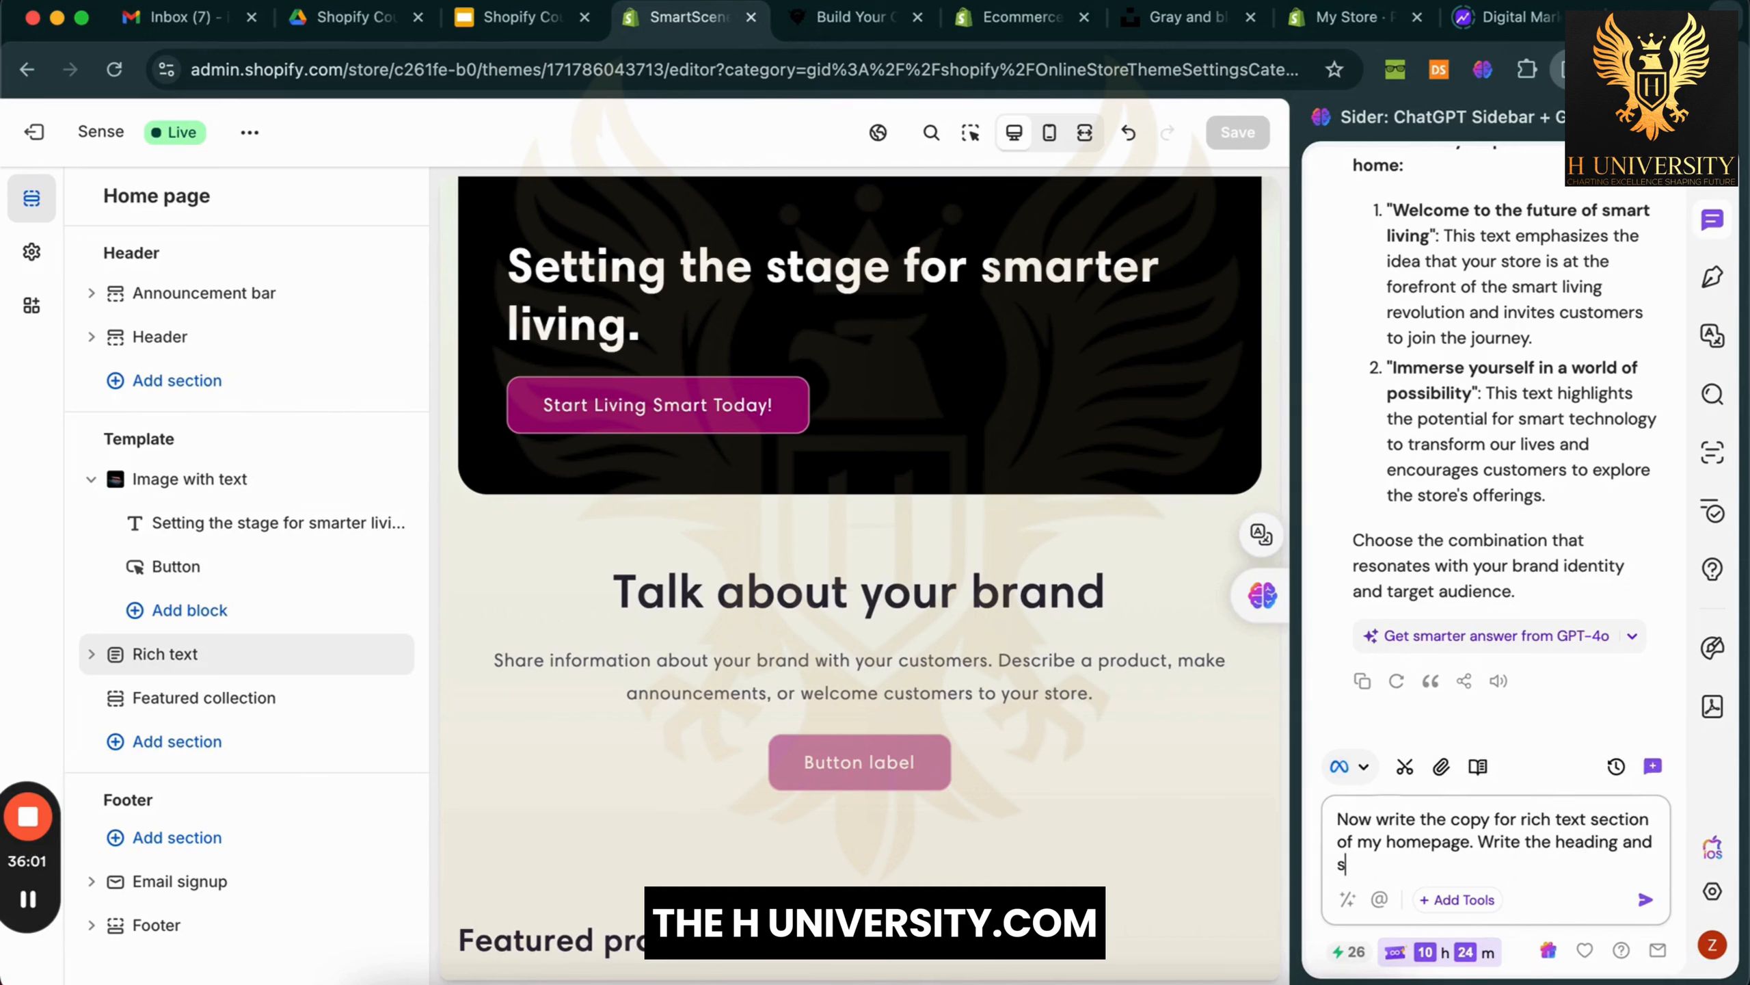
pyautogui.press('BackSpace')
pyautogui.write('par')
pyautogui.press('BackSpace')
pyautogui.press('BackSpace')
pyautogui.press('BackSpace')
pyautogui.press('BackSpace')
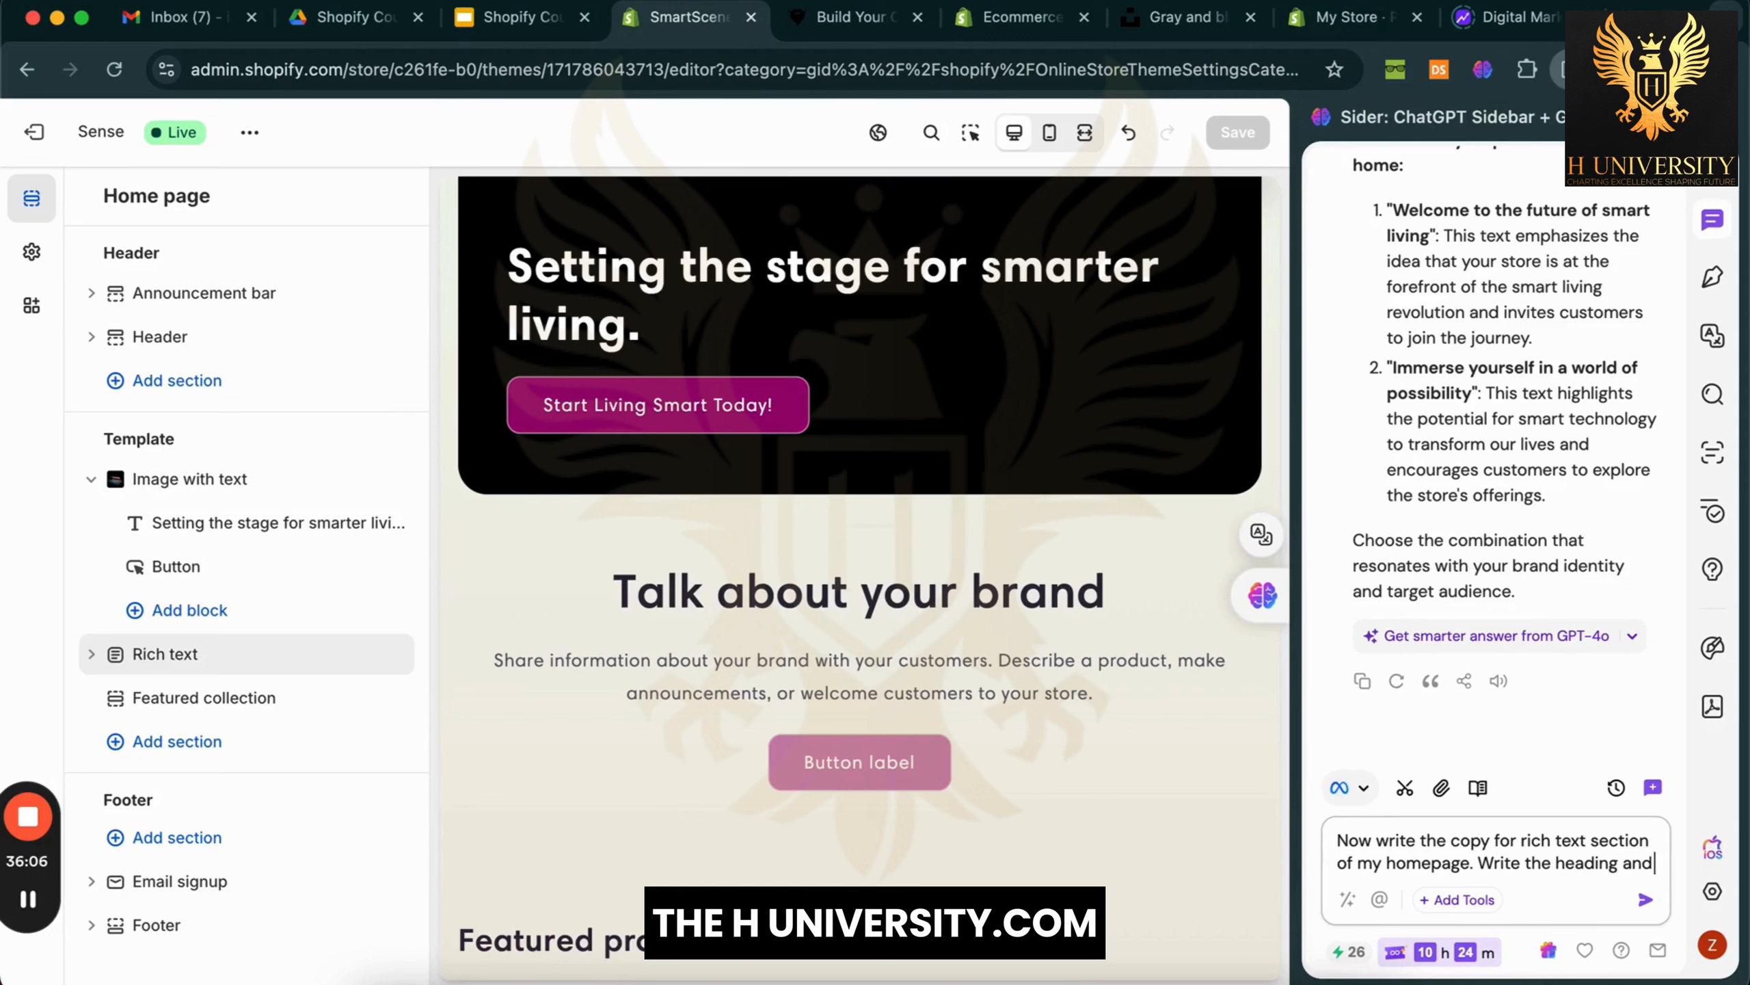
pyautogui.write('paragraph ')
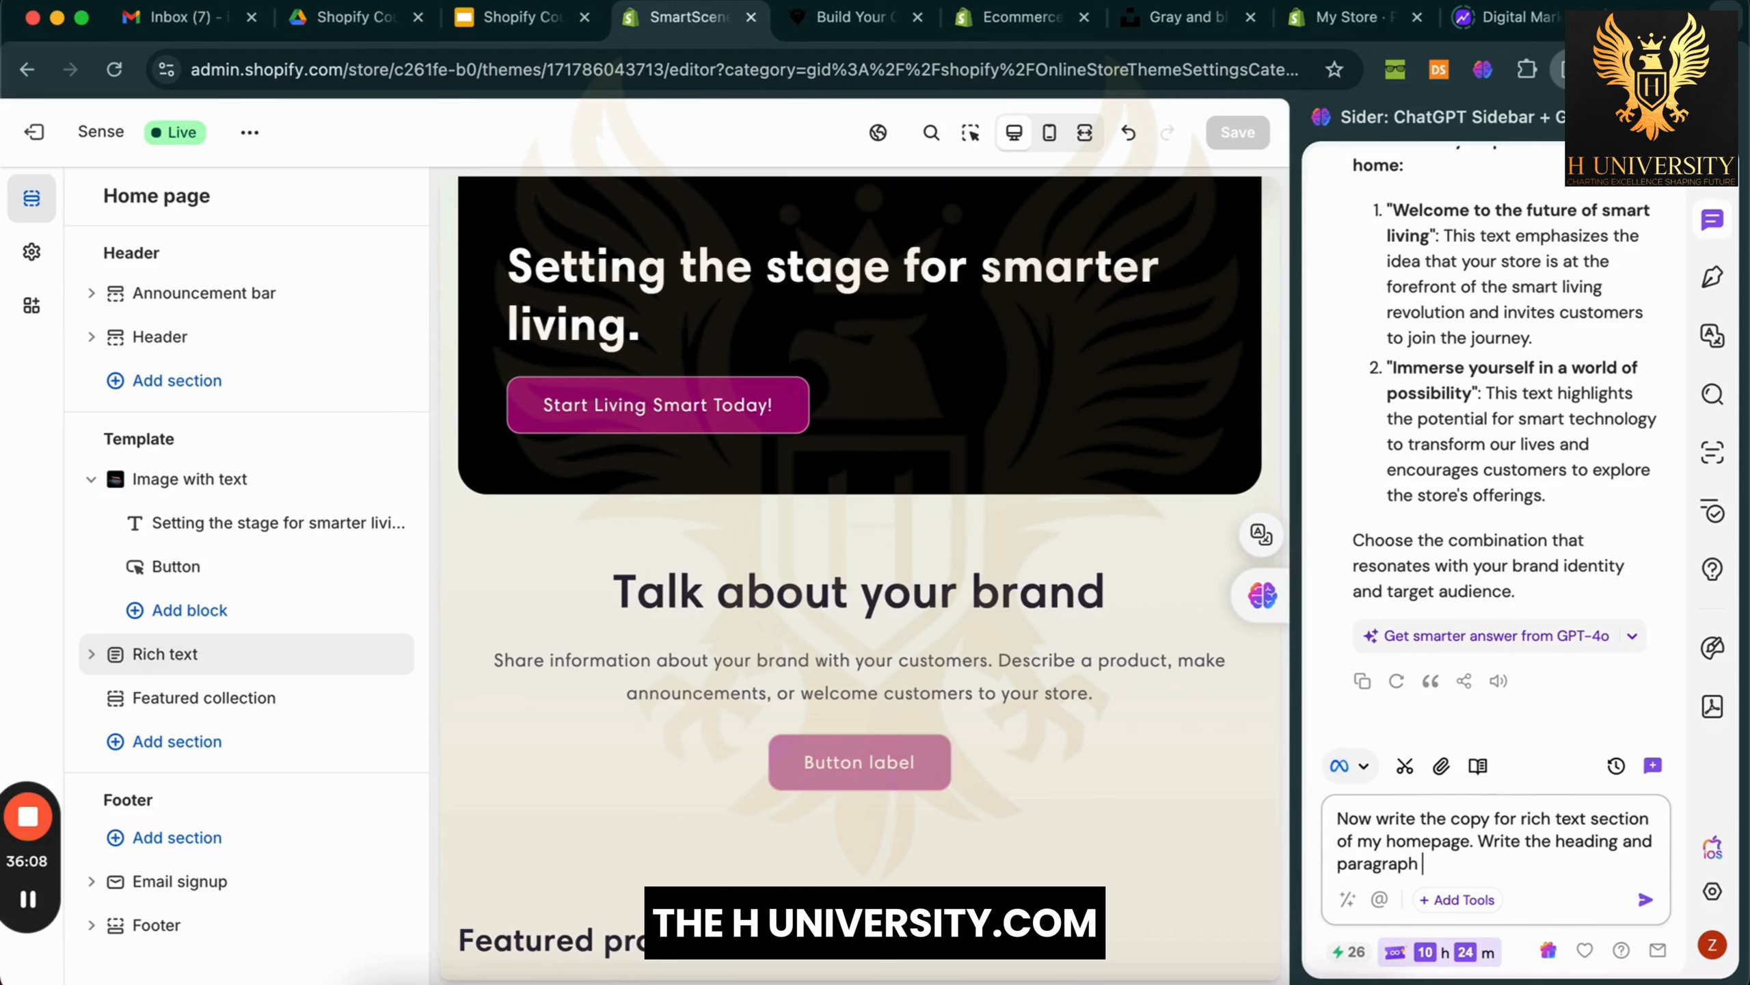
pyautogui.write('text.')
pyautogui.doubleClick(787, 591)
pyautogui.tripleClick(788, 591)
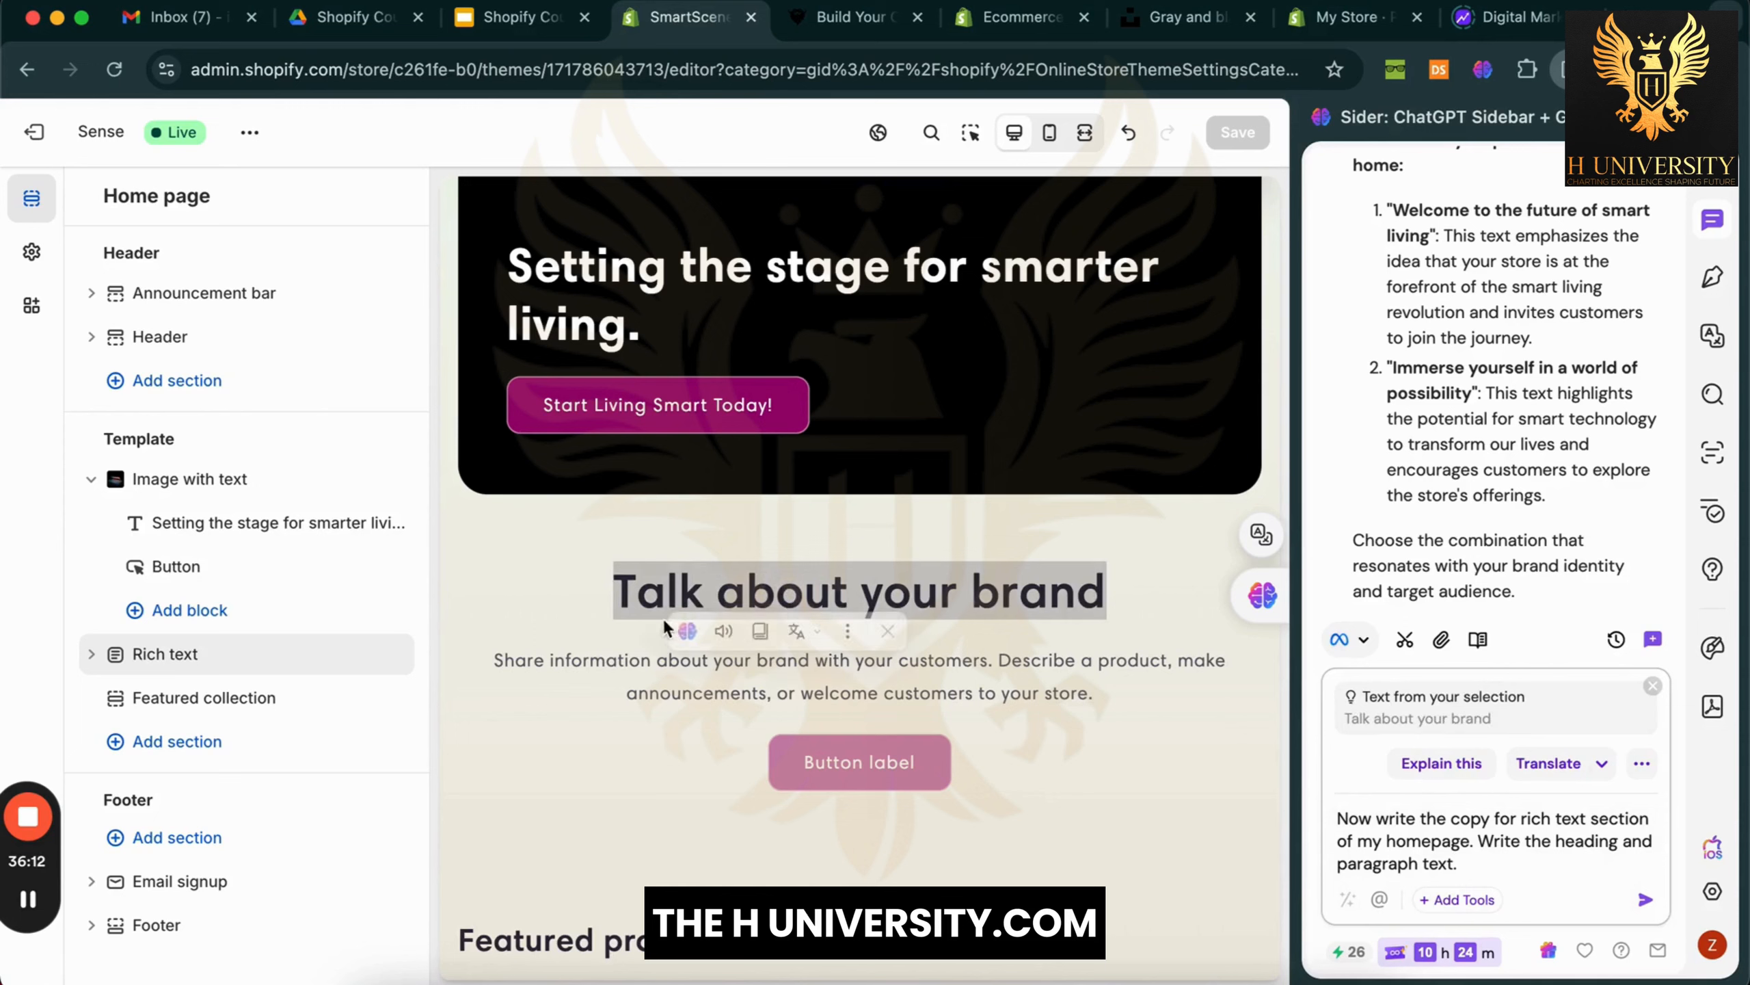
pyautogui.tripleClick(631, 664)
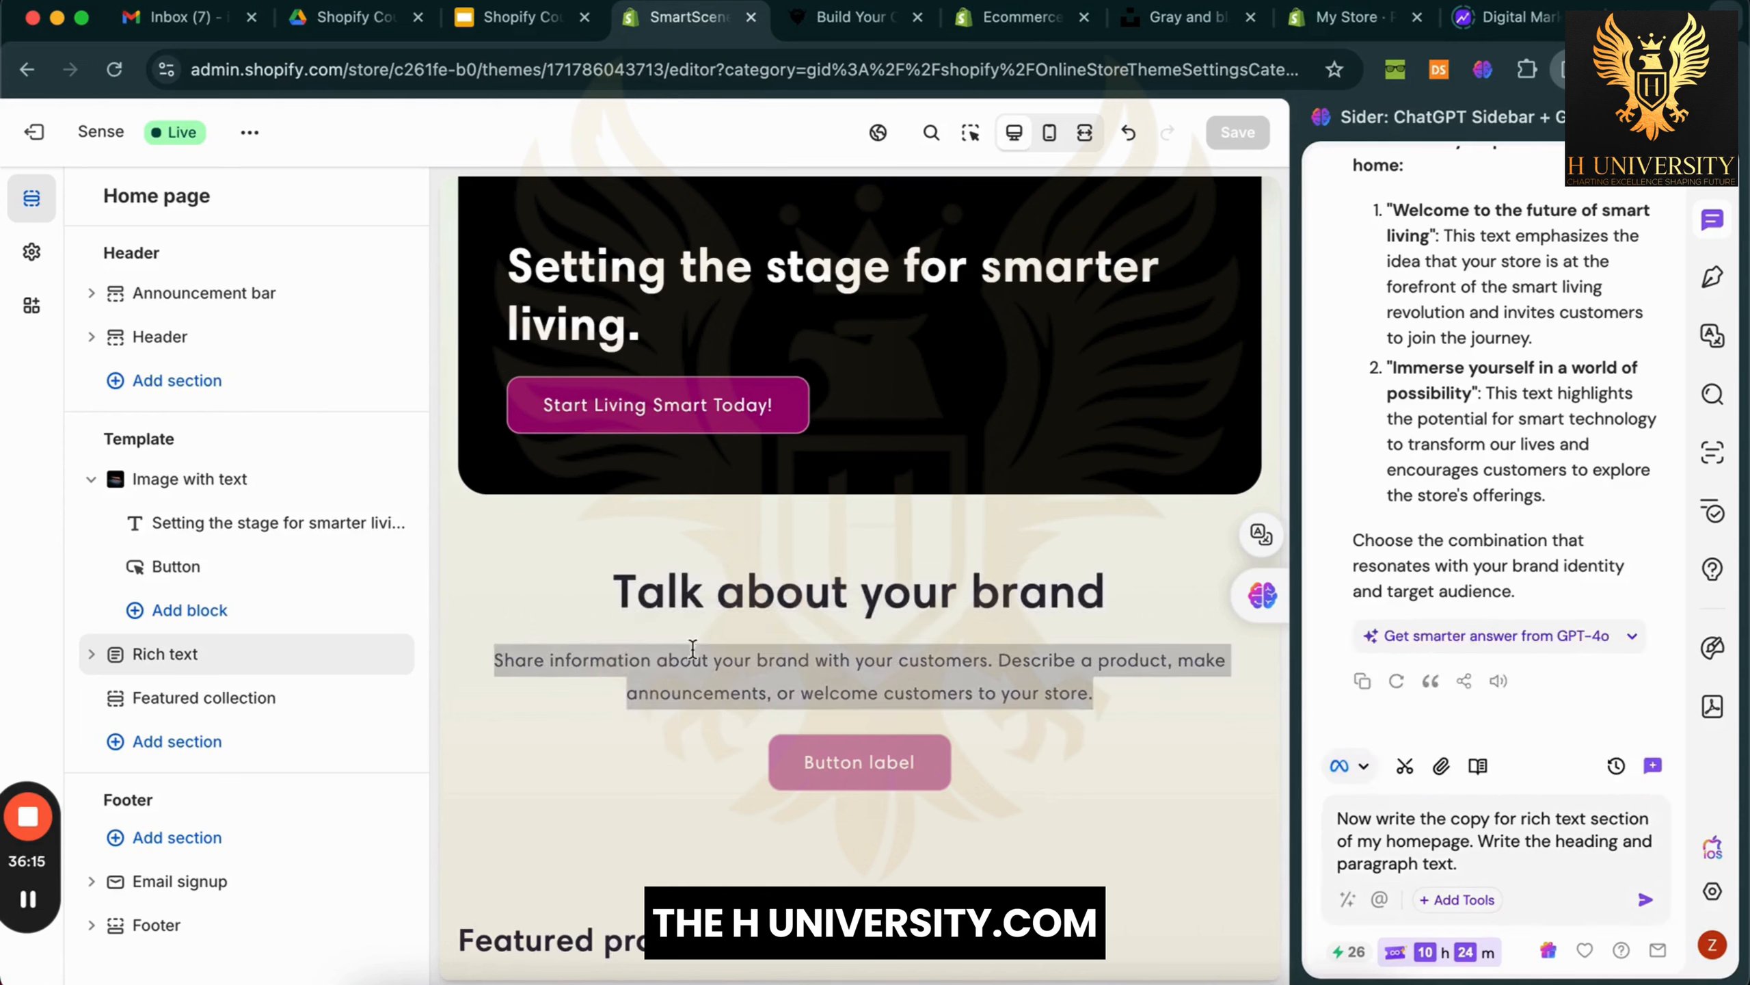
pyautogui.click(1213, 700)
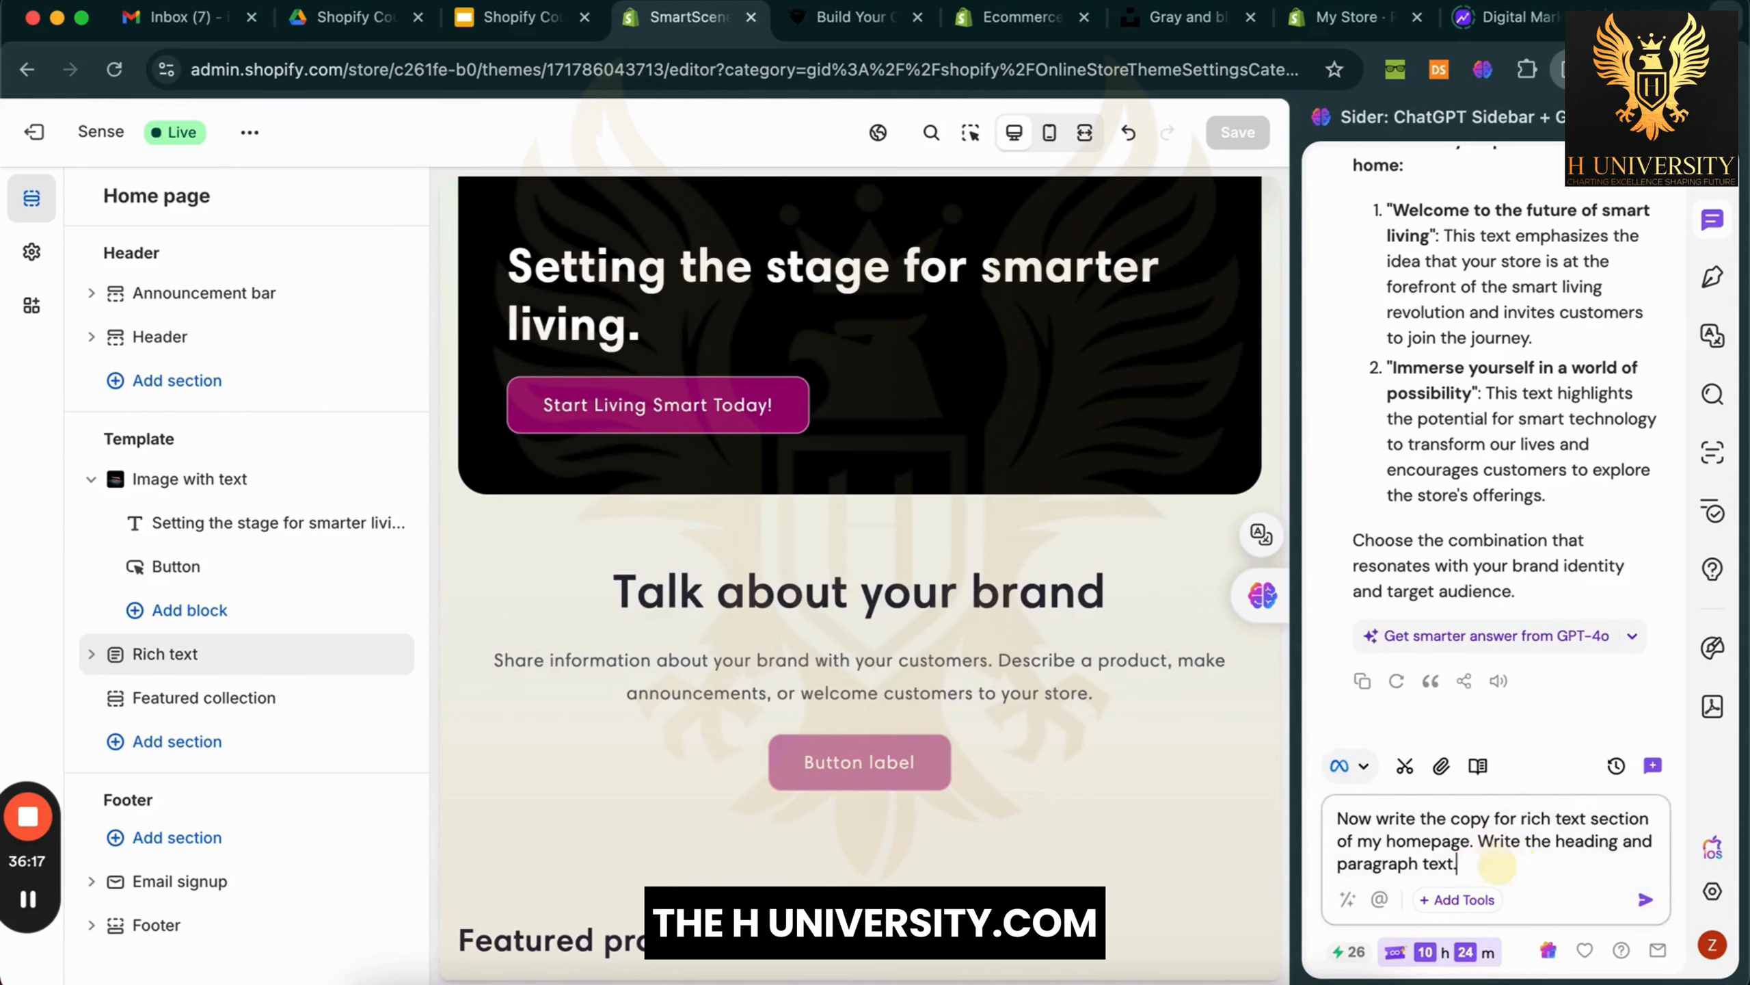
pyautogui.press('Return')
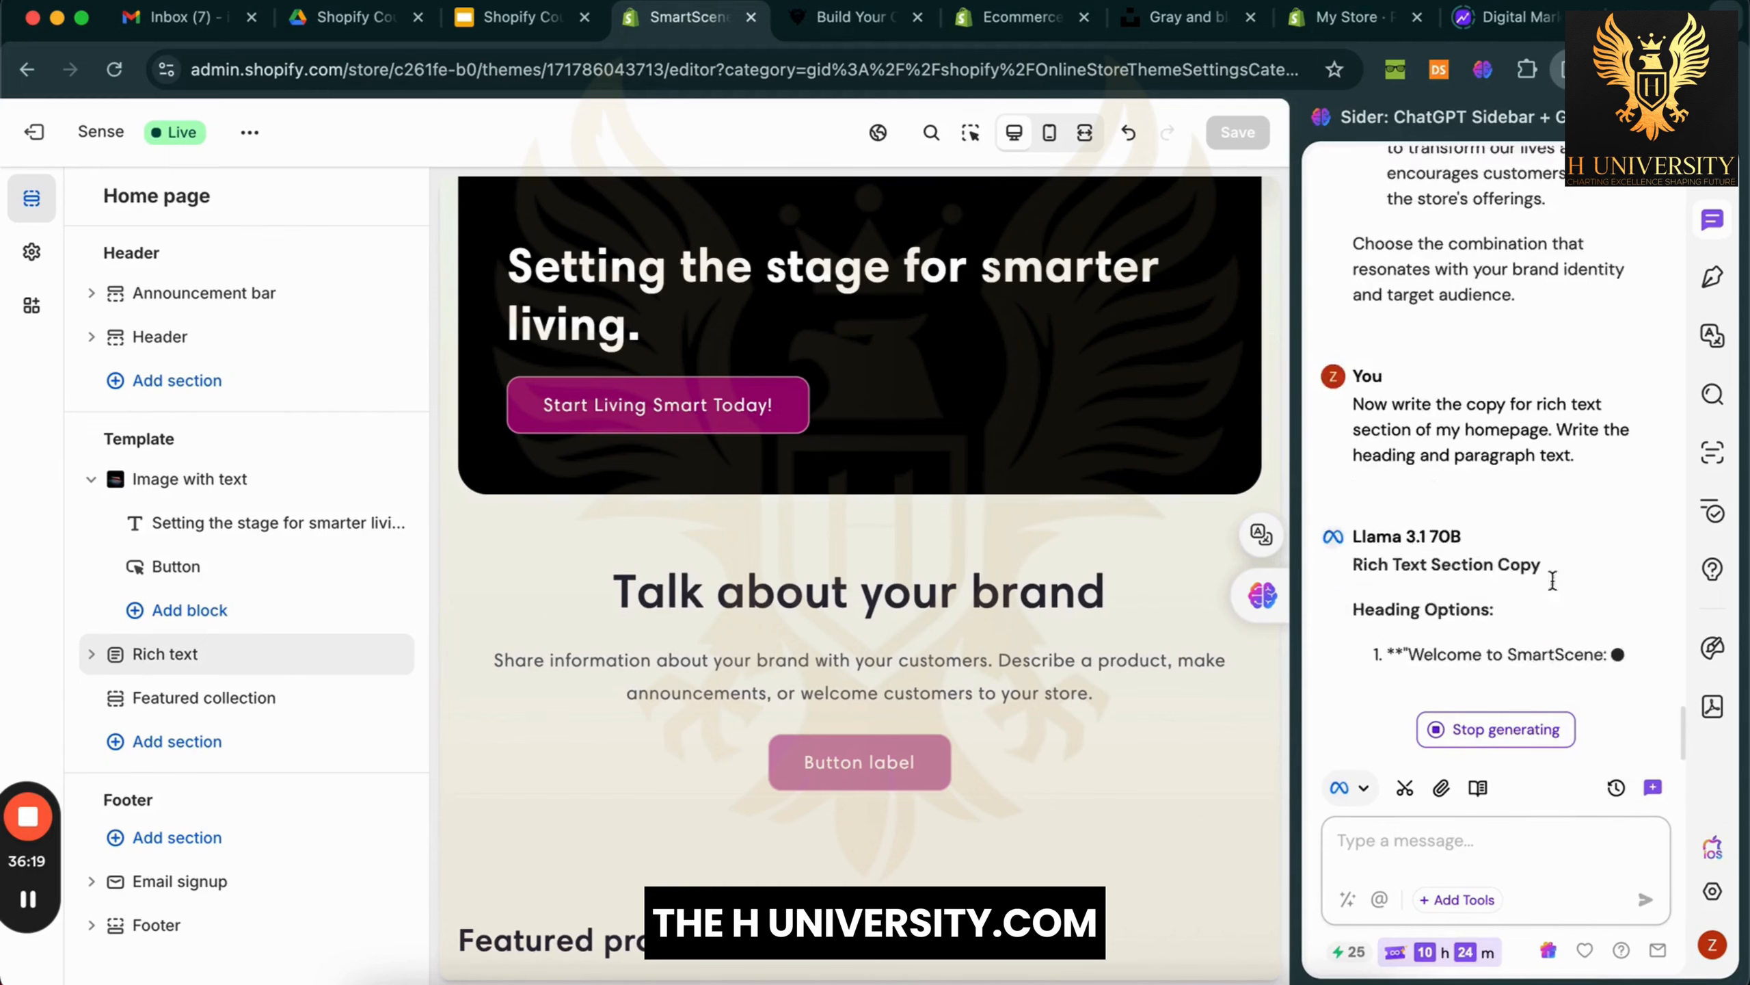
# Review the AI's copy options and replace the Rich text heading with its Option 1 title, "Focus on SmartScene's mission and values"
pyautogui.scroll(3, 1552, 581)
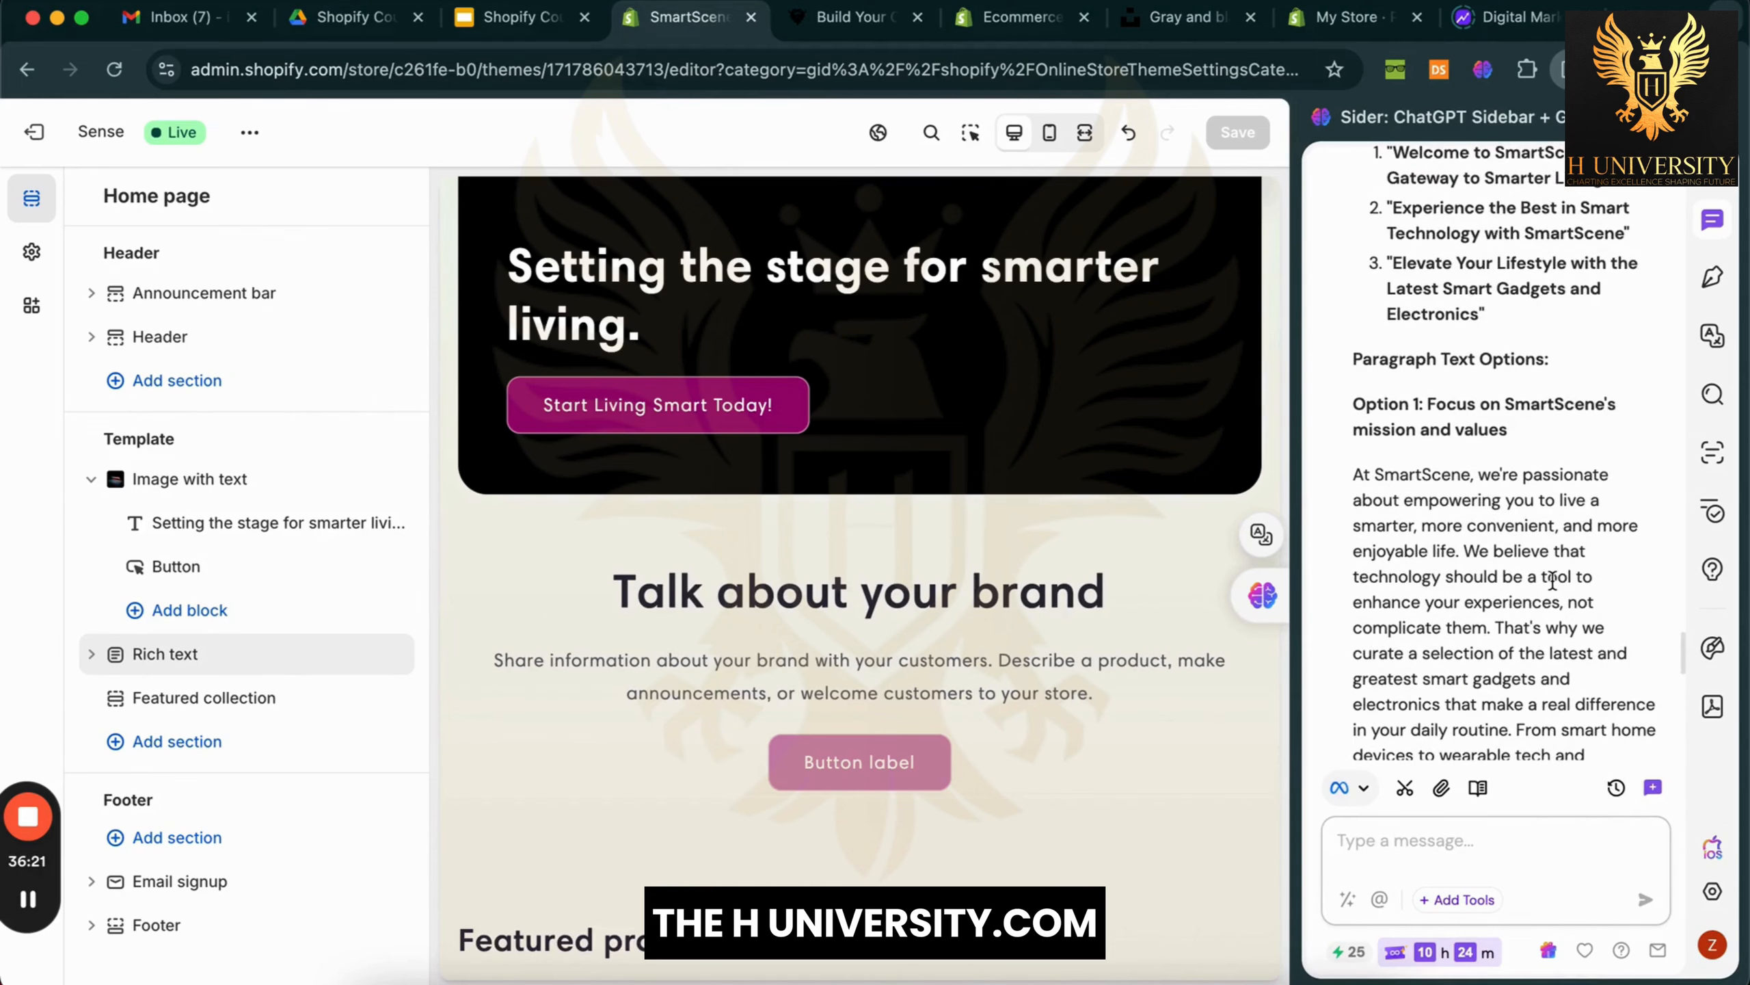
pyautogui.scroll(8, 1552, 581)
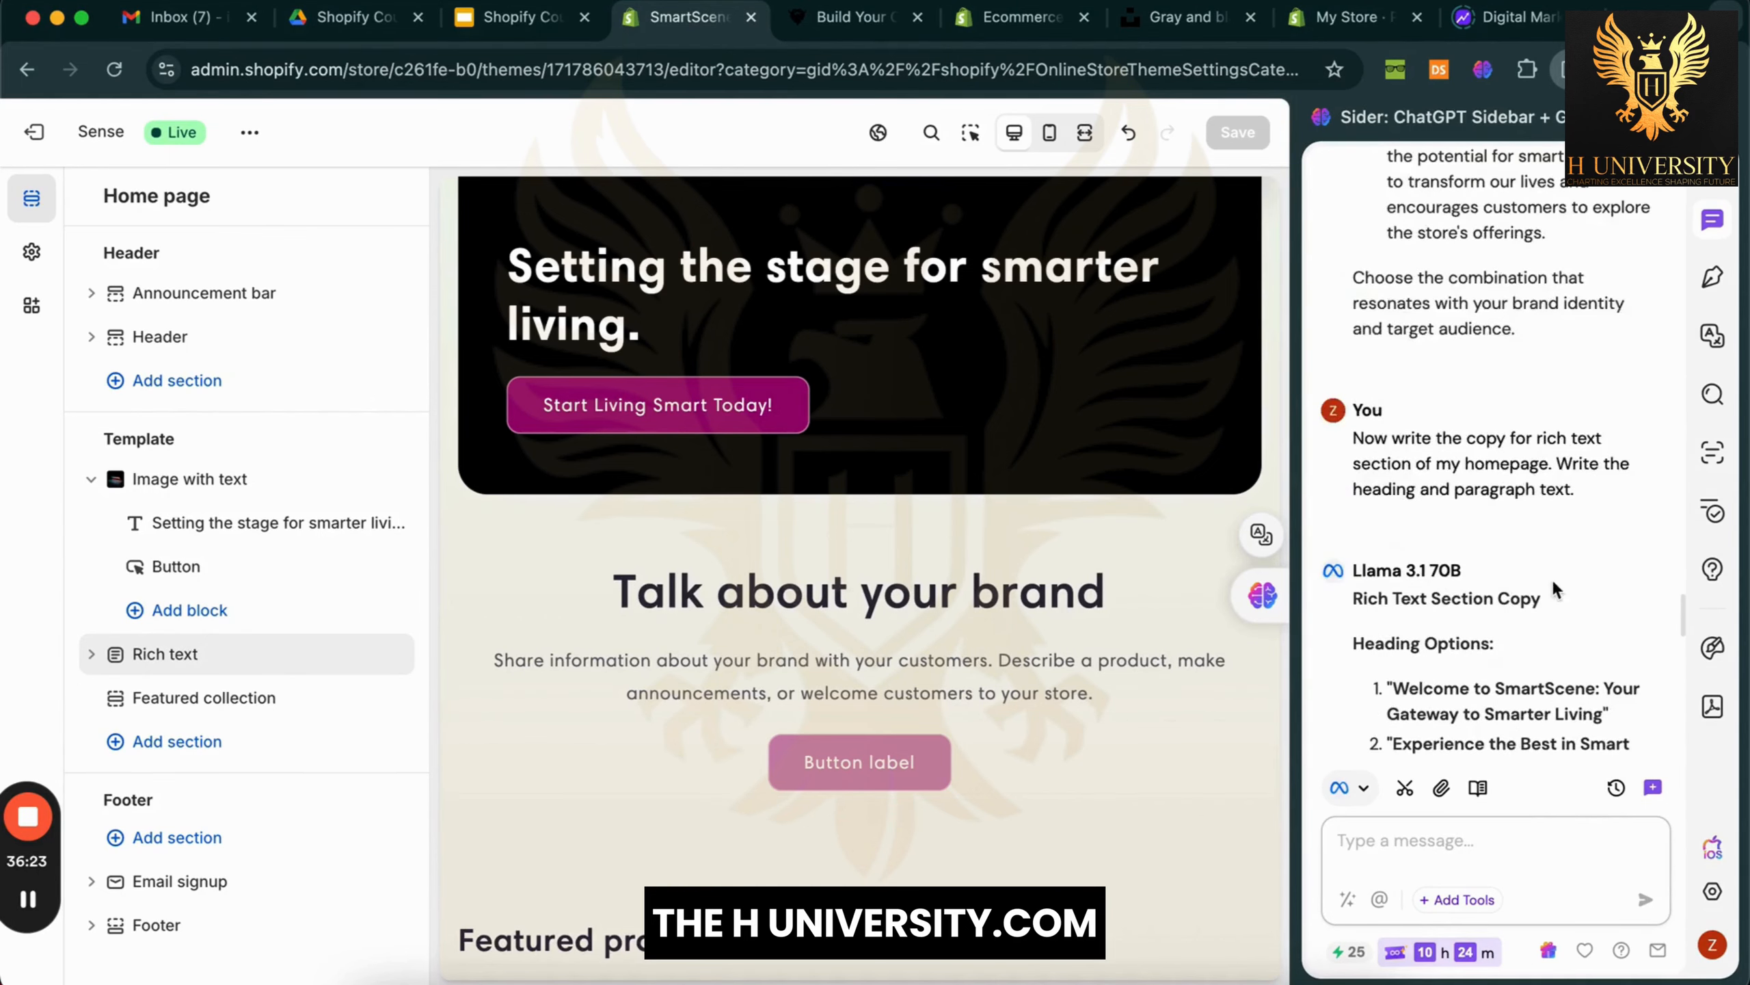
pyautogui.scroll(-10, 1552, 581)
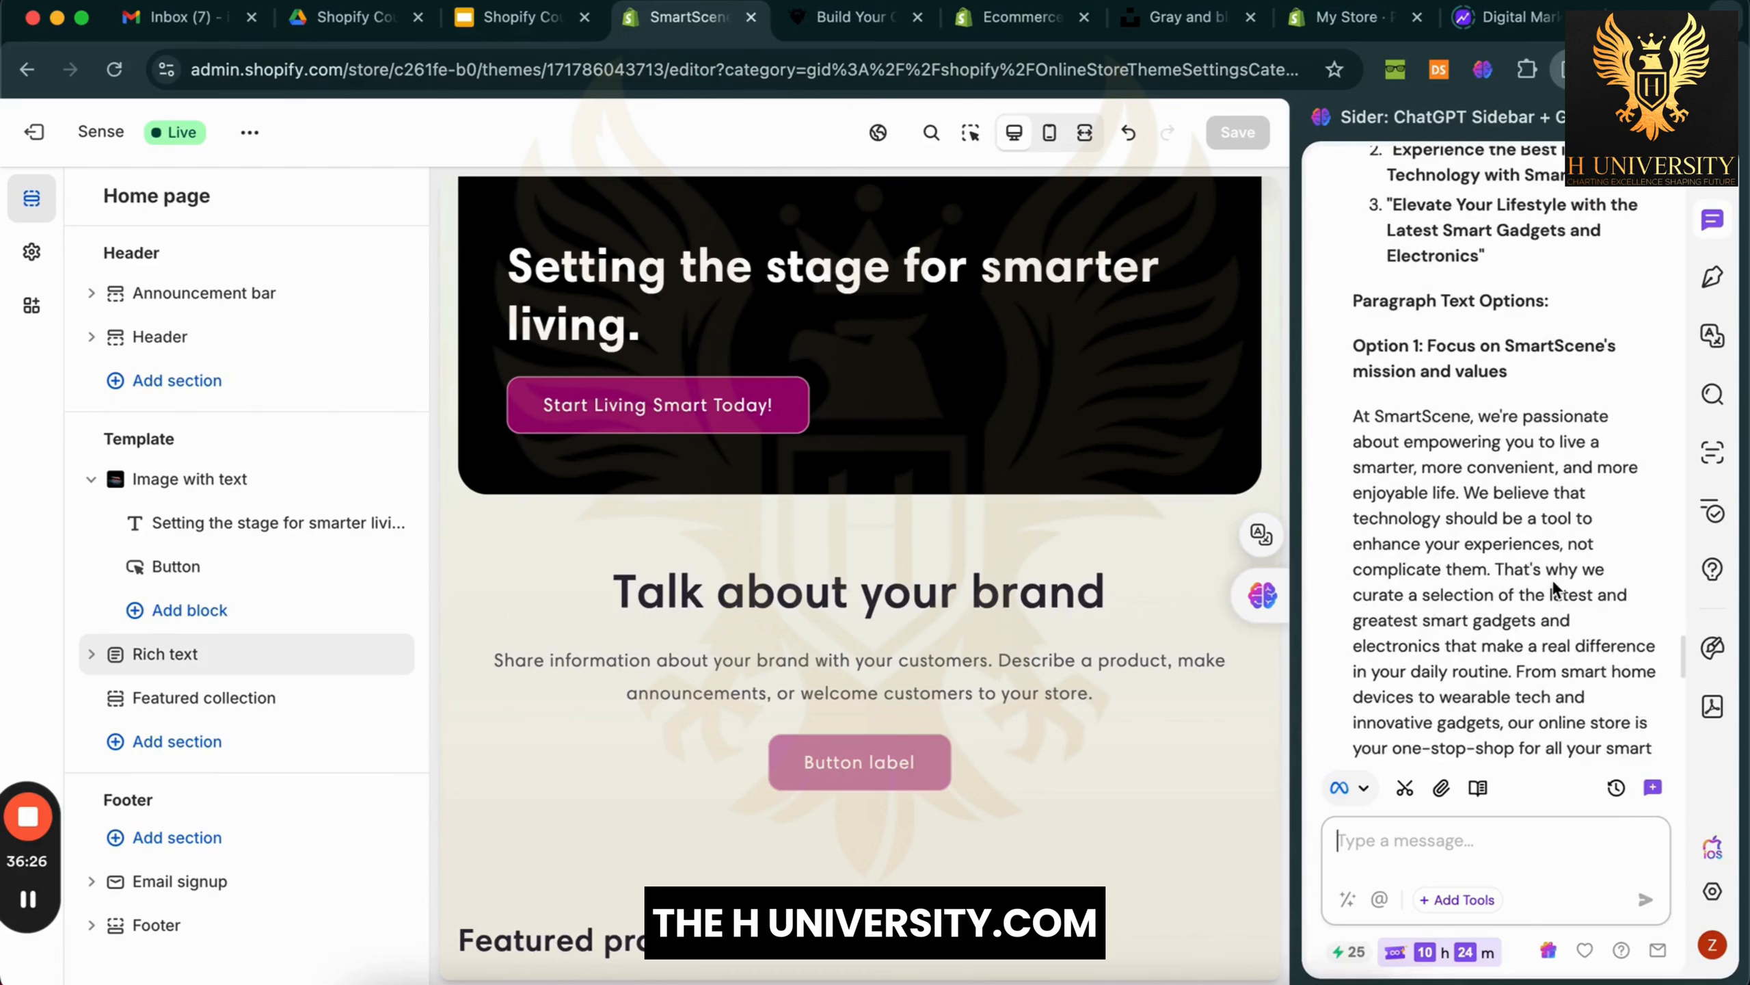
pyautogui.scroll(-6, 1552, 578)
pyautogui.scroll(1, 1552, 579)
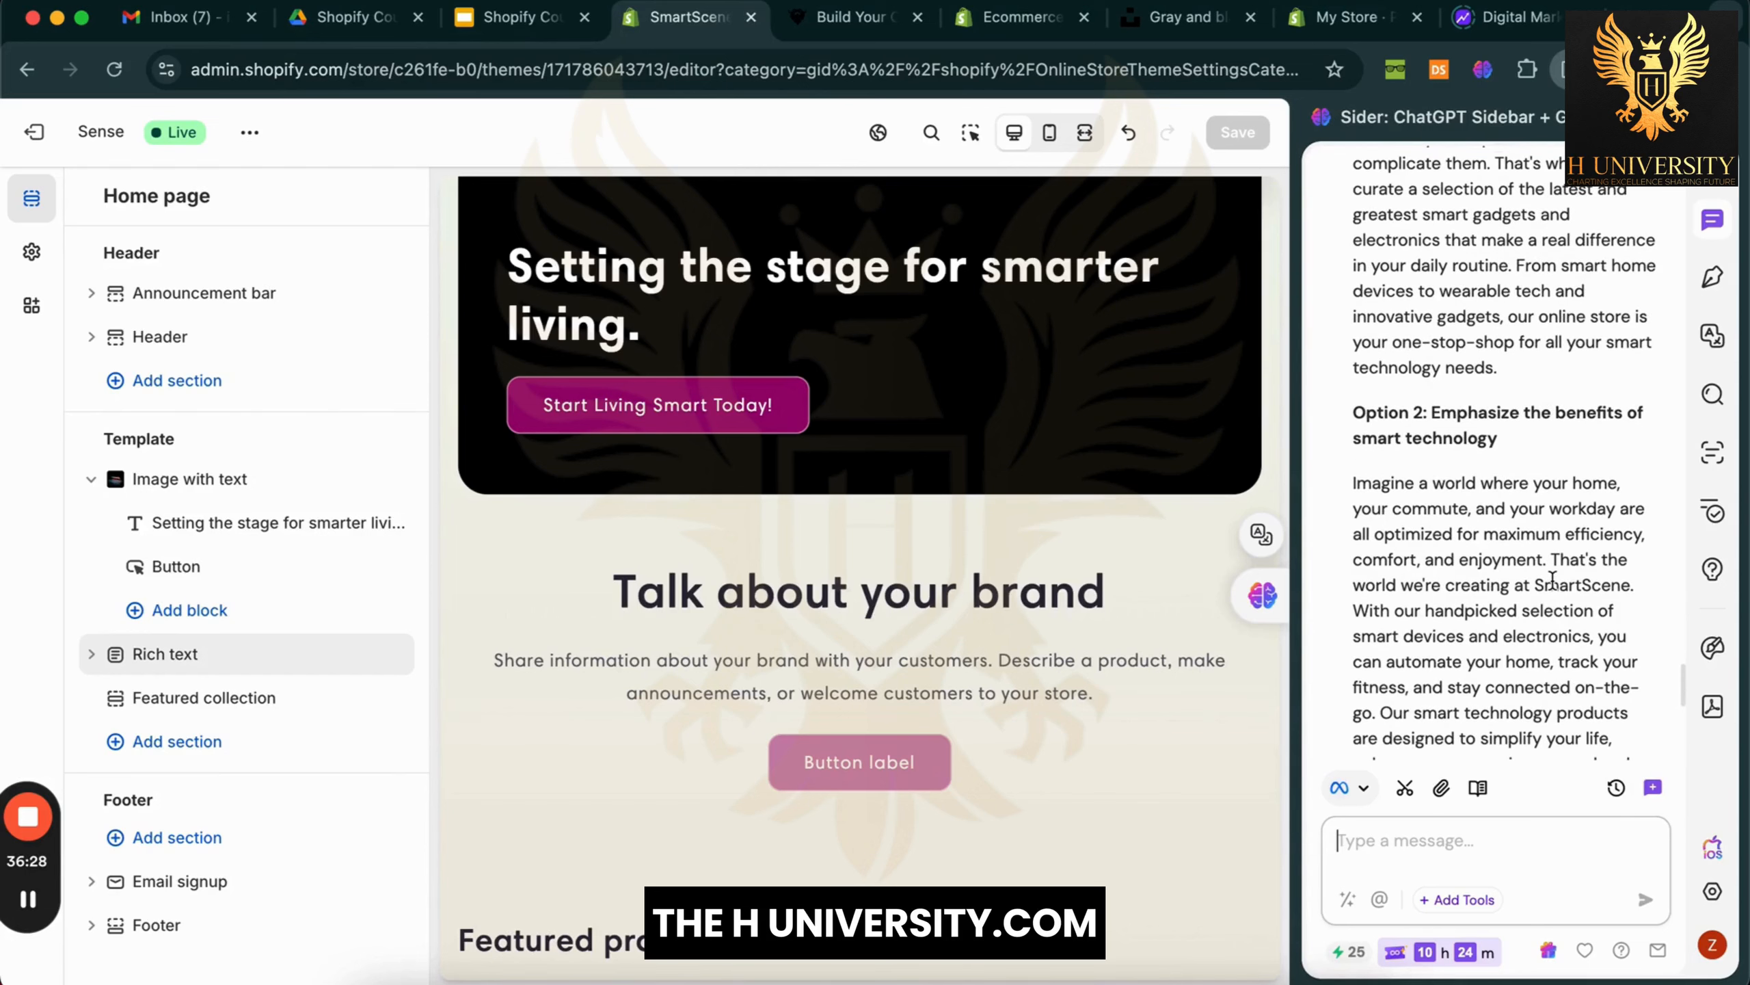
pyautogui.scroll(4, 1552, 583)
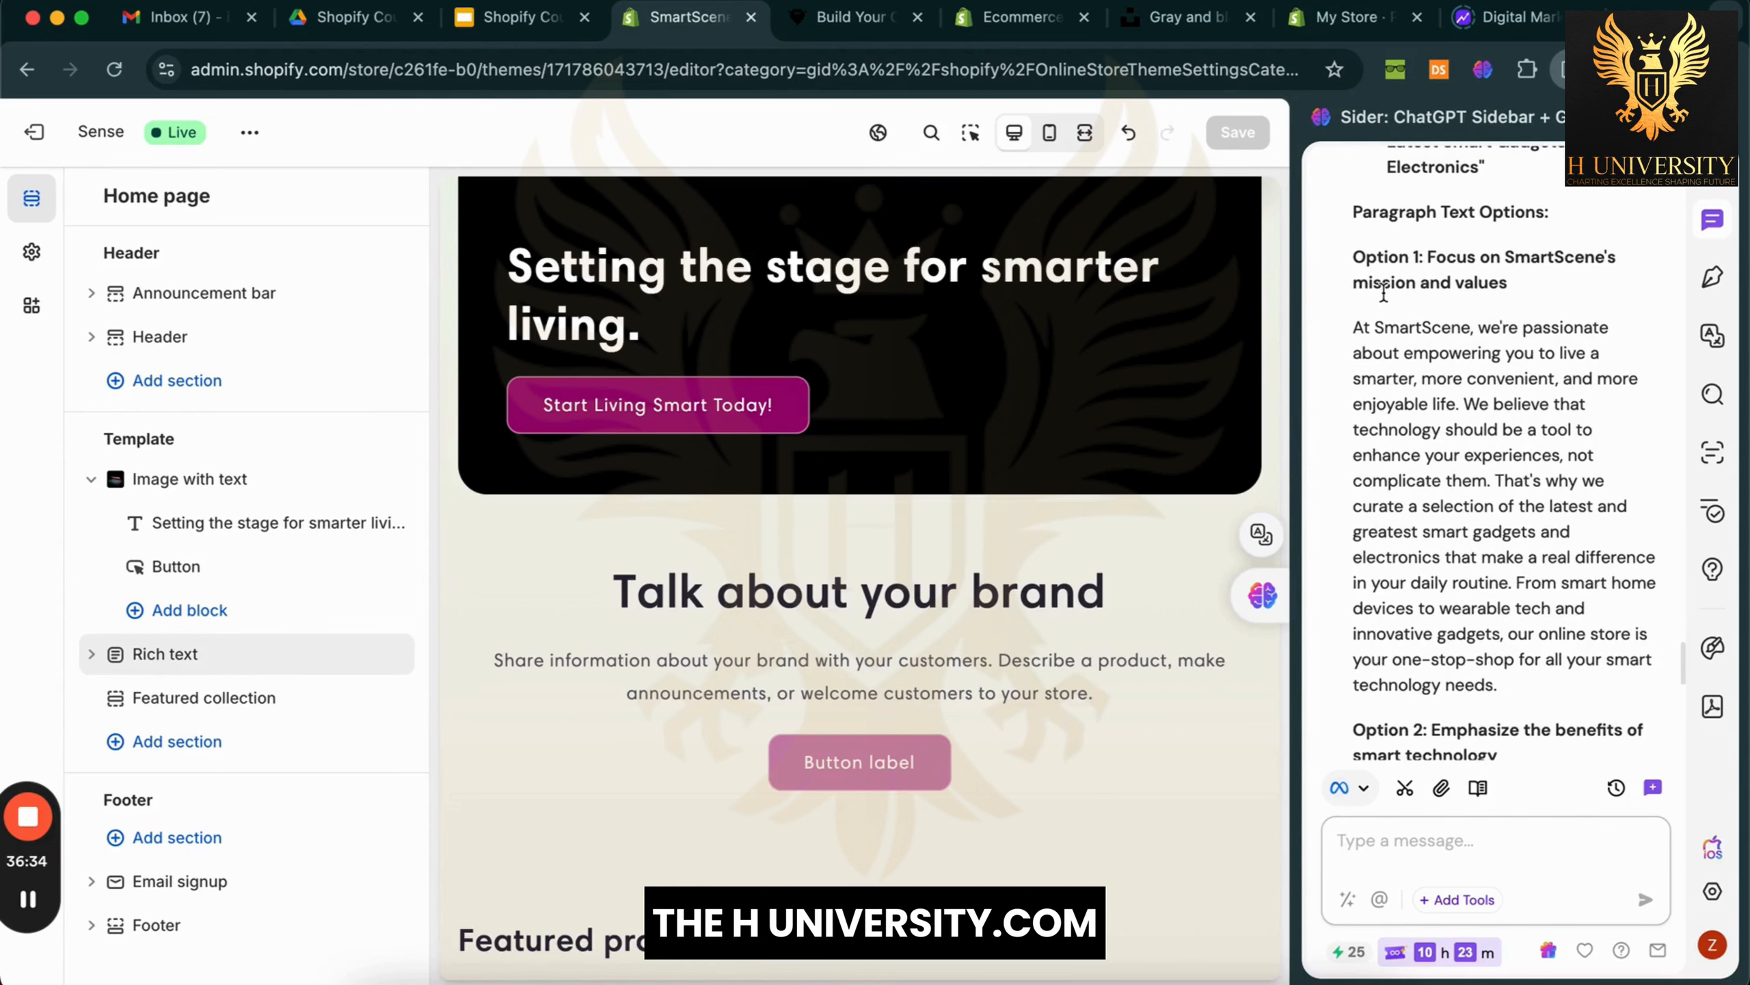
pyautogui.moveTo(1427, 259); pyautogui.dragTo(1523, 302)
pyautogui.press('super+c')
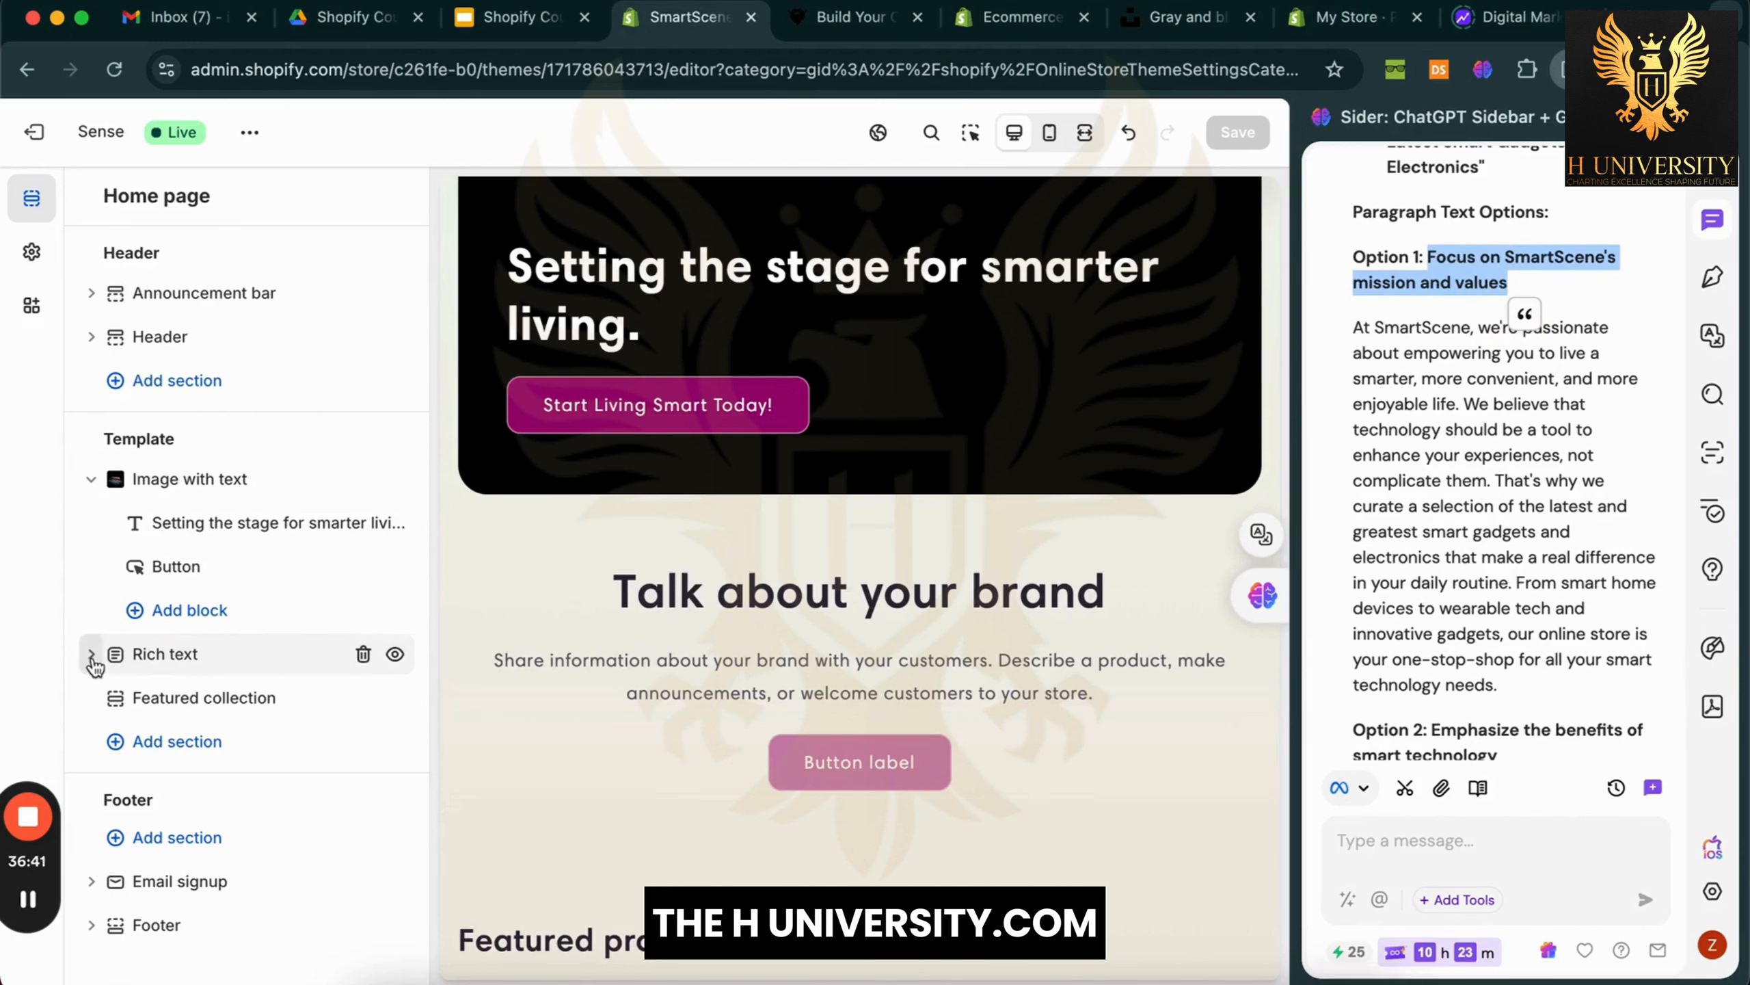
pyautogui.click(163, 656)
pyautogui.click(204, 696)
pyautogui.press('super+a')
pyautogui.press('super+v')
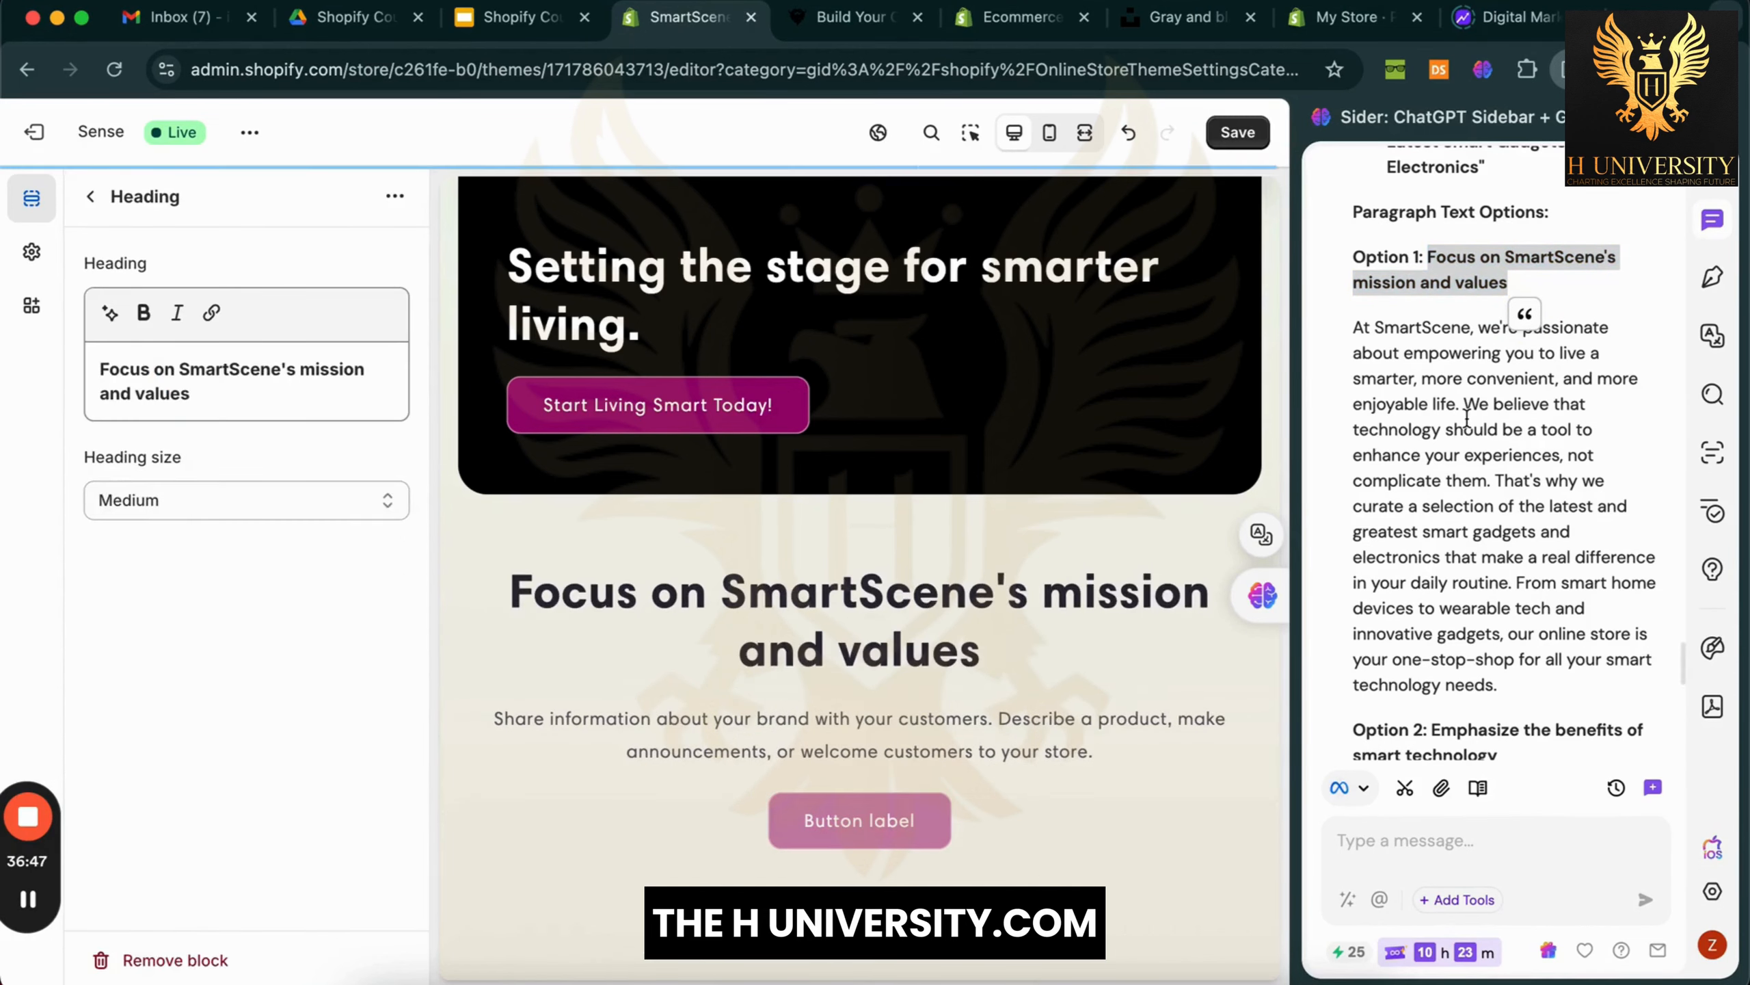
# Replace the Rich text description with the AI's full Option 1 paragraph beginning "At SmartScene, we're passionate about empowering you"
pyautogui.click(1385, 355)
pyautogui.moveTo(1354, 328); pyautogui.dragTo(1497, 685)
pyautogui.press('super+c')
pyautogui.click(859, 734)
pyautogui.click(273, 421)
pyautogui.press('super+a')
pyautogui.press('super+v')
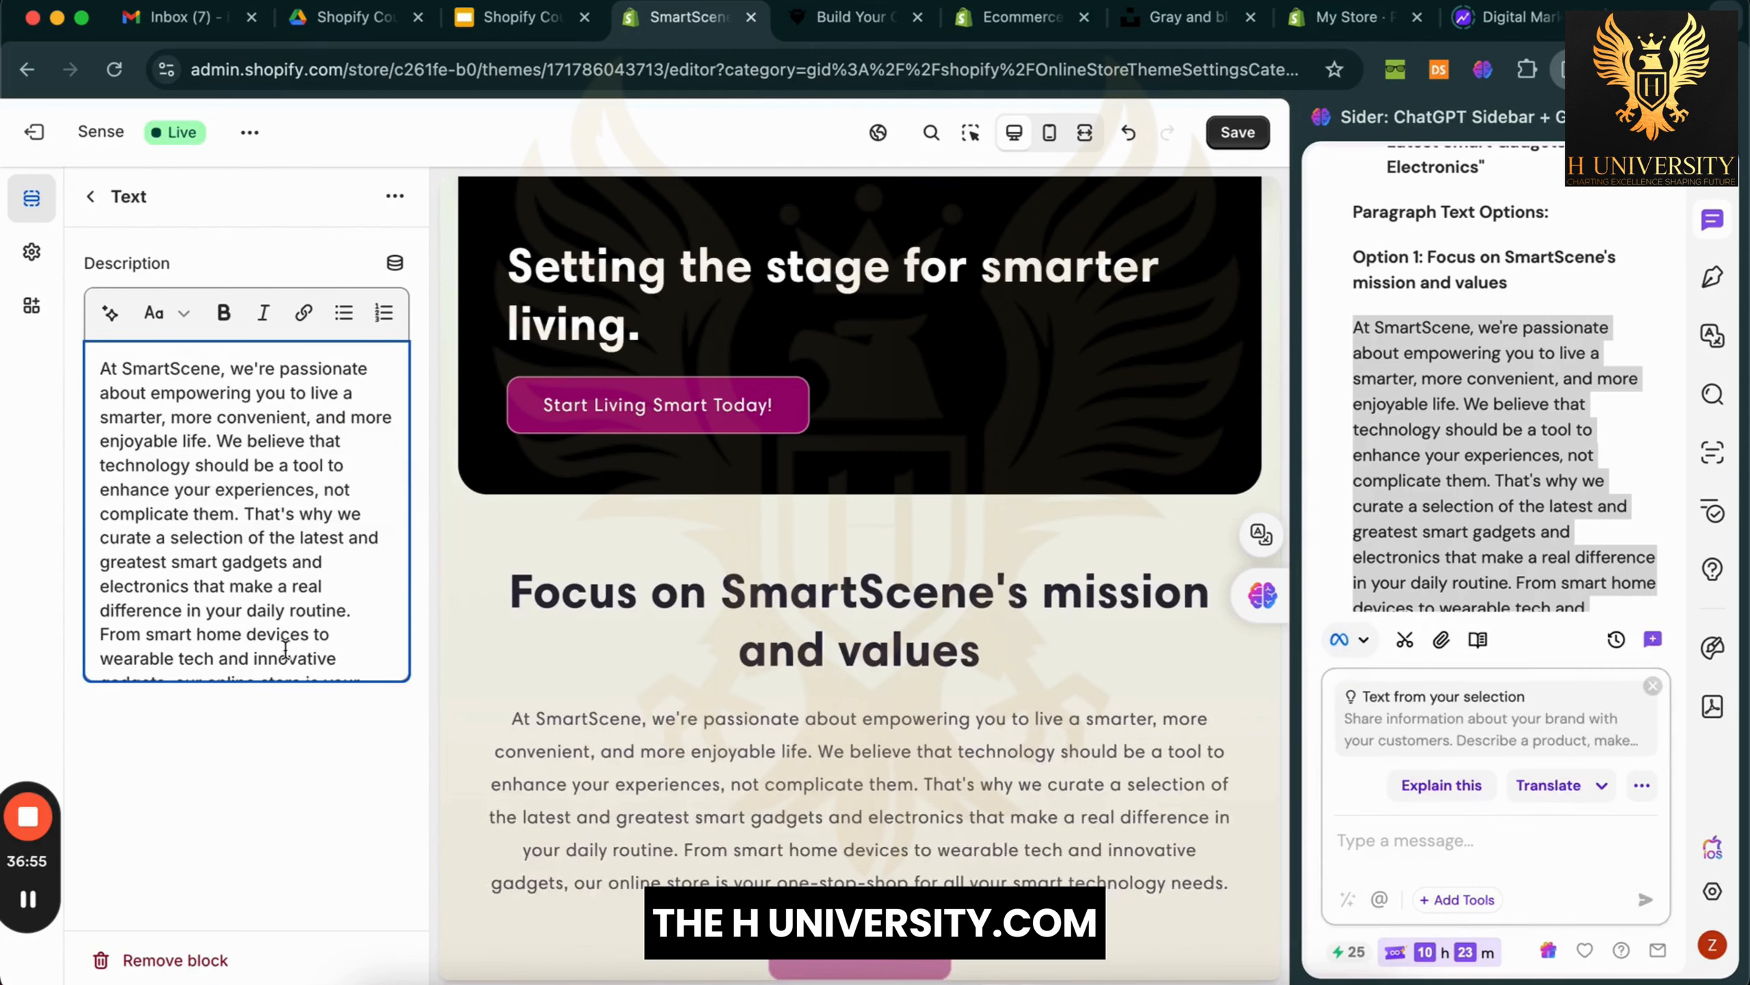
# Have the AI shorten the quoted paragraph, use its "Empowering smarter living, one gadget at a time" version as the description, and save the theme
pyautogui.scroll(-2, 795, 638)
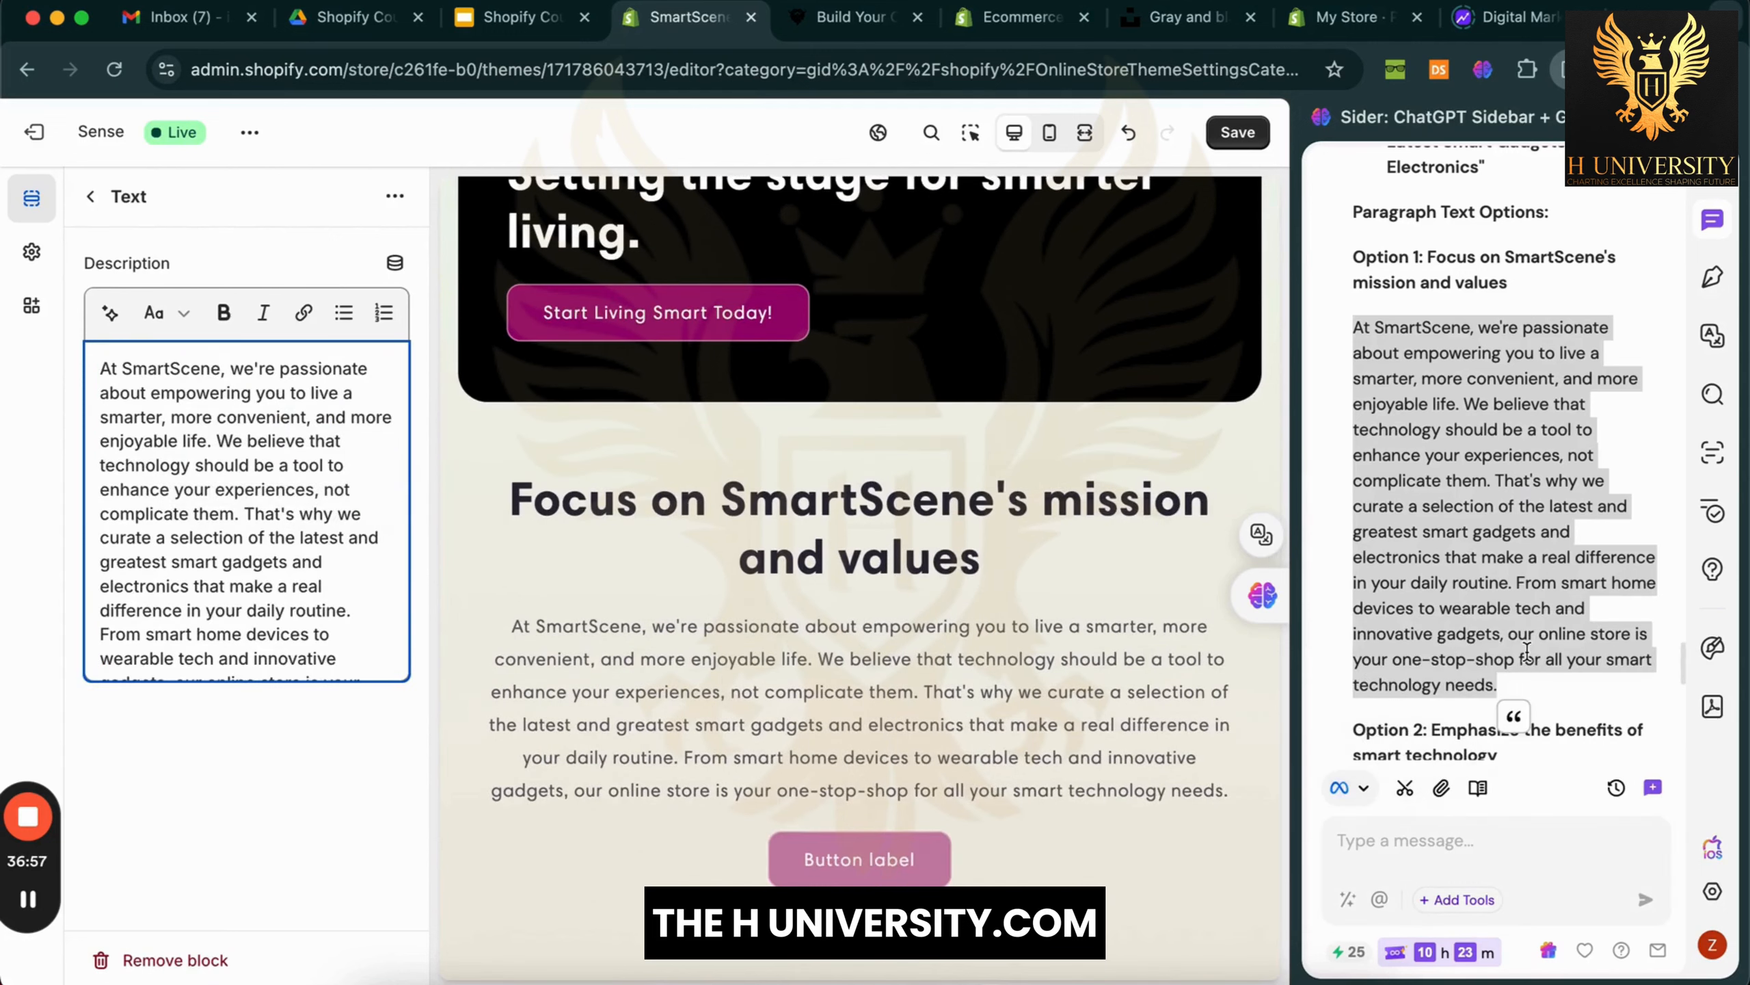
pyautogui.click(1516, 728)
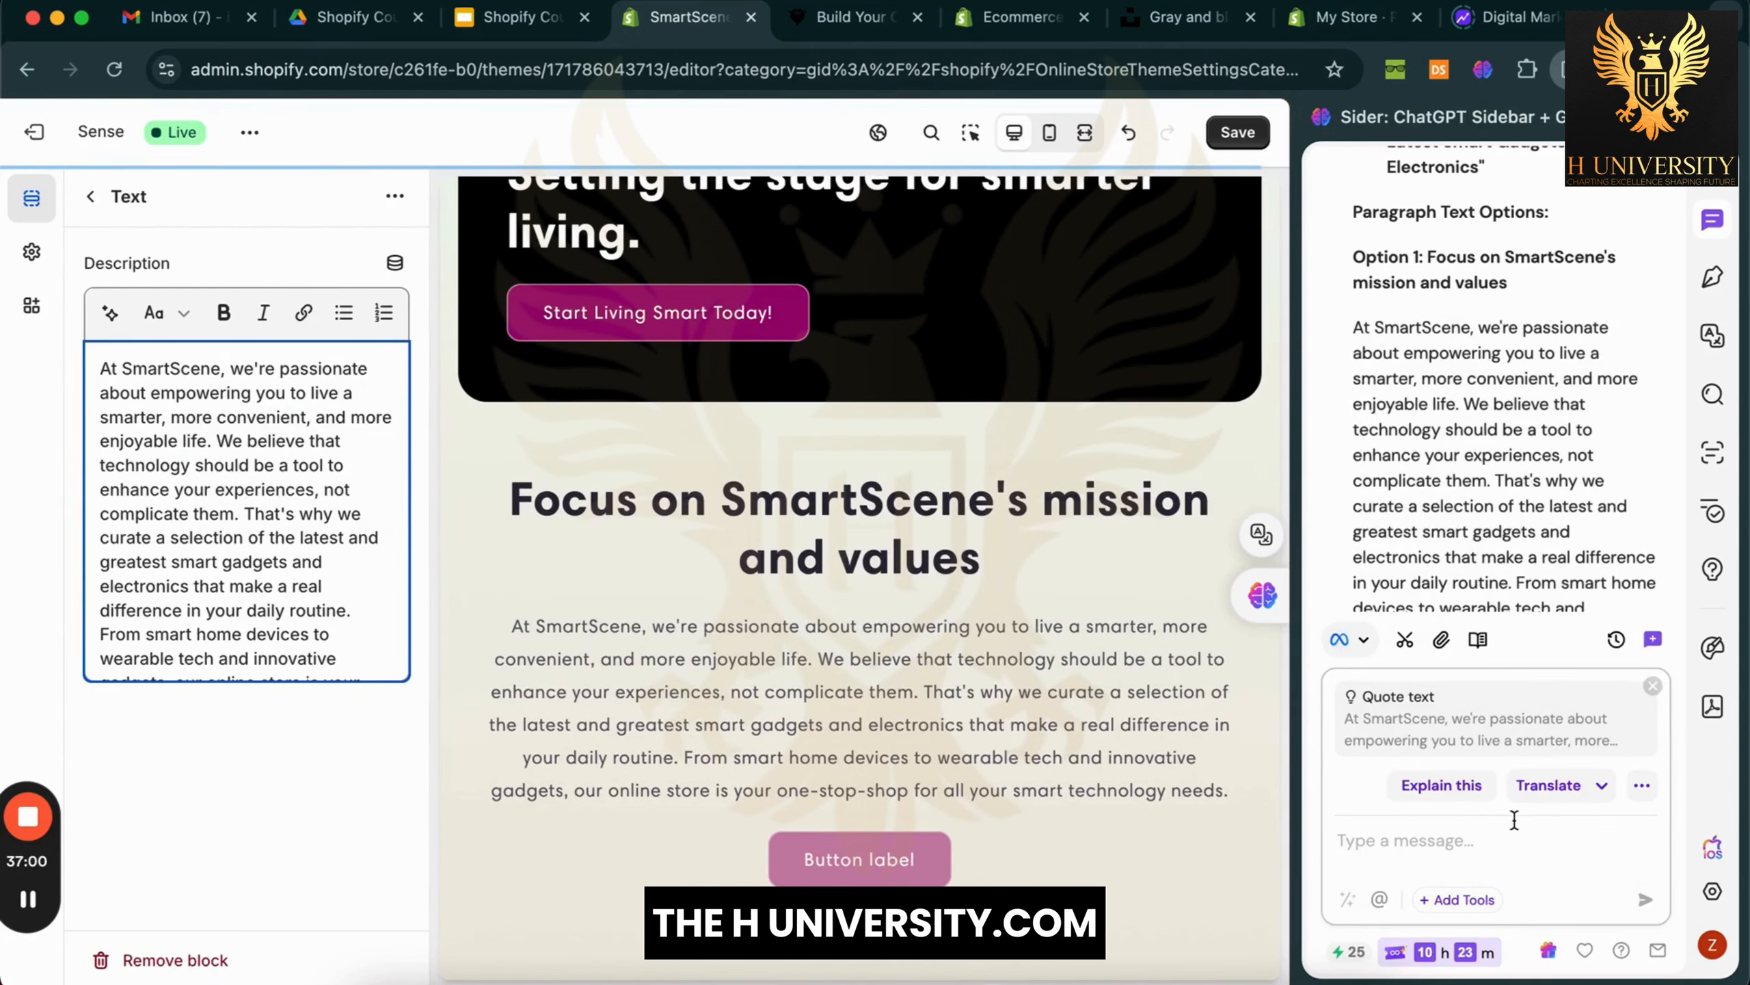
pyautogui.write('Make it')
pyautogui.press('super+s')
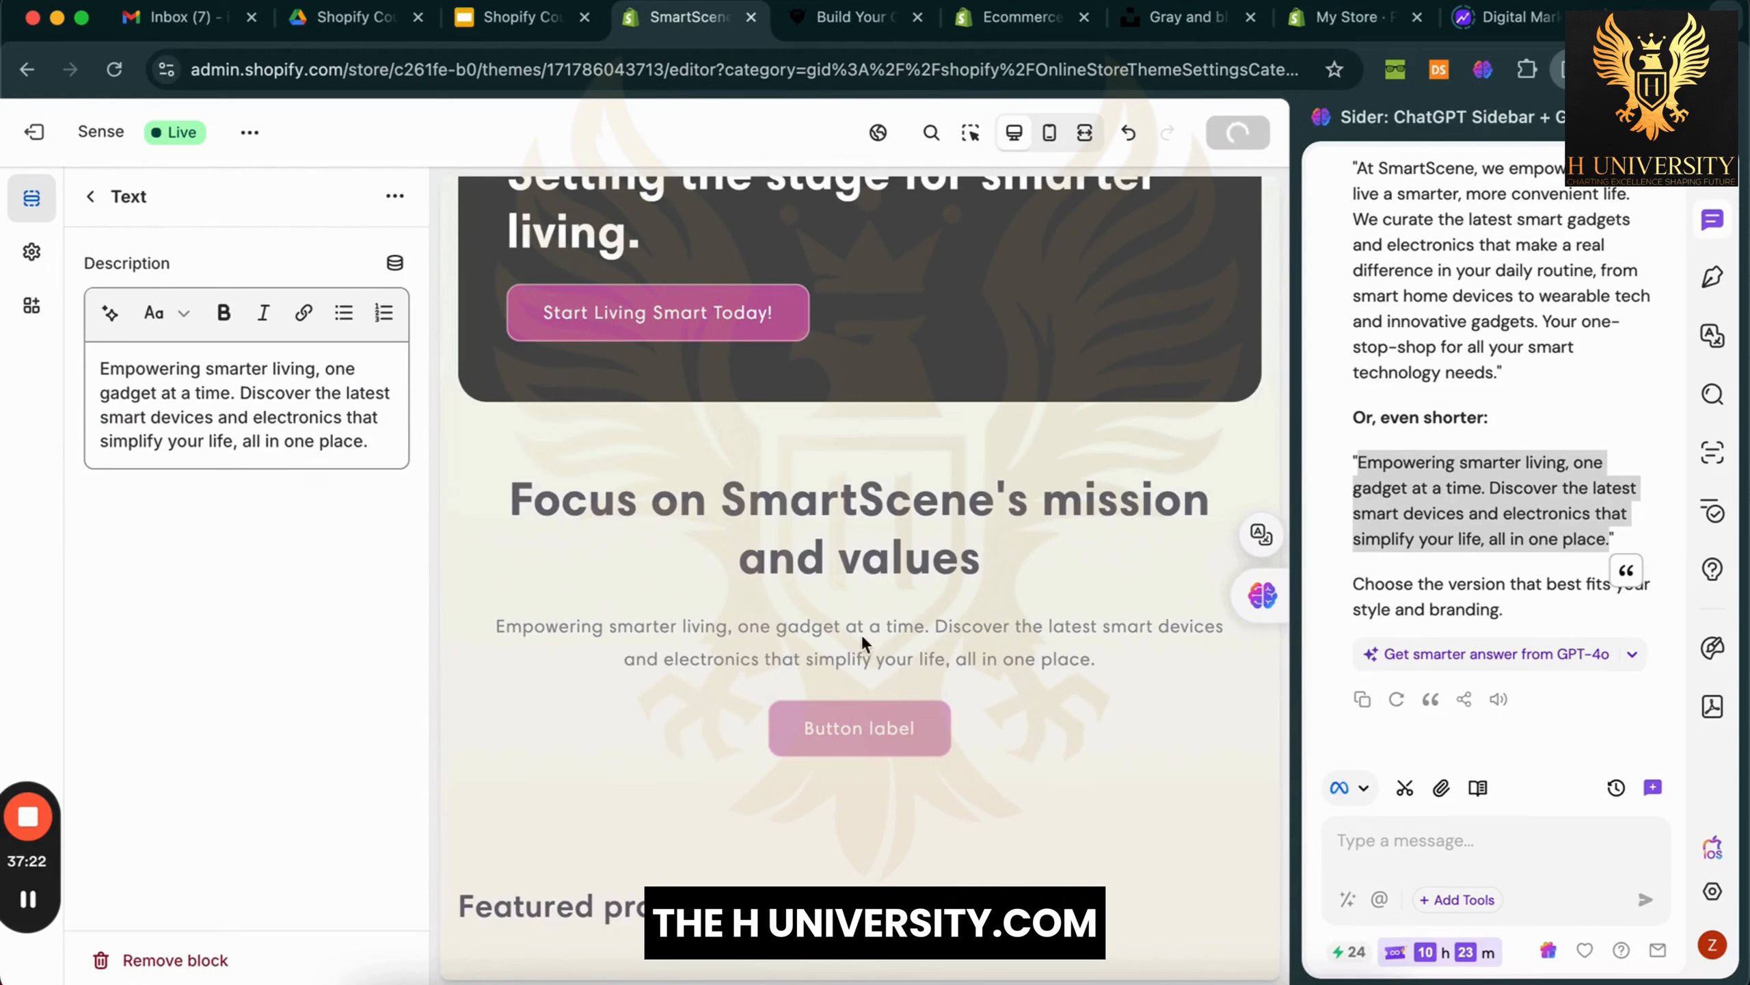
# Return to the section list, close the AI sidebar, and remove the Buttons block from the Rich text section
pyautogui.click(90, 196)
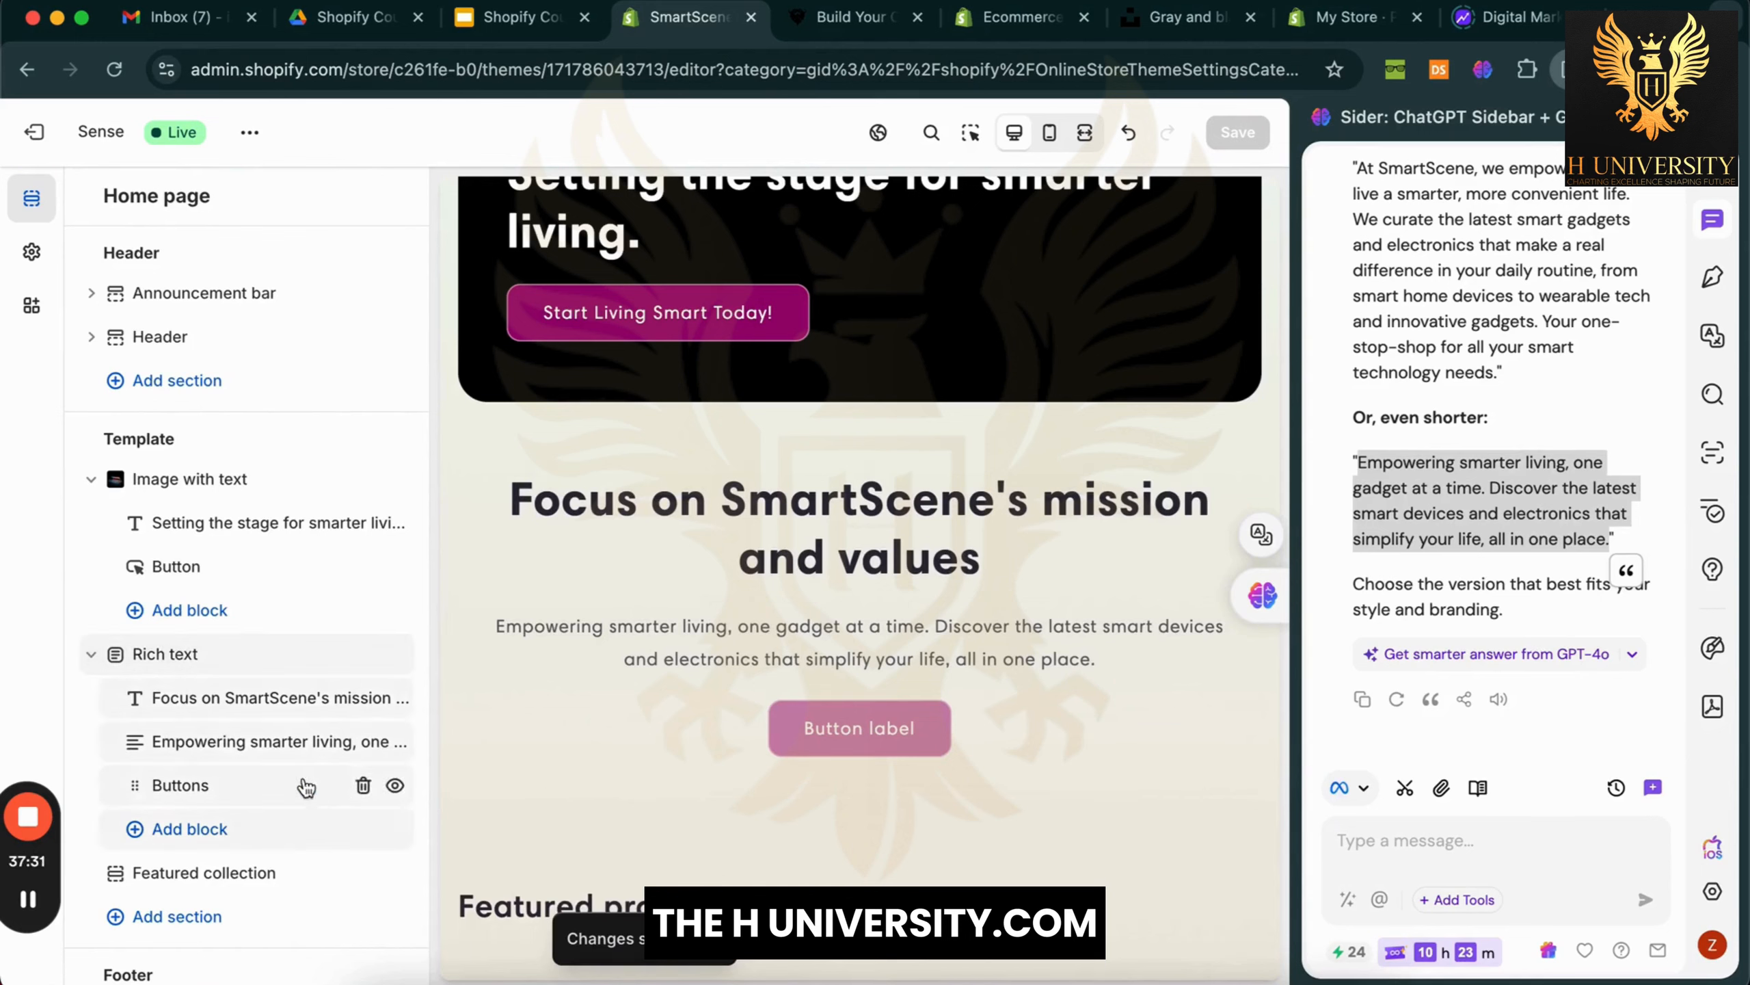
pyautogui.scroll(-2, 280, 783)
pyautogui.scroll(-1, 280, 783)
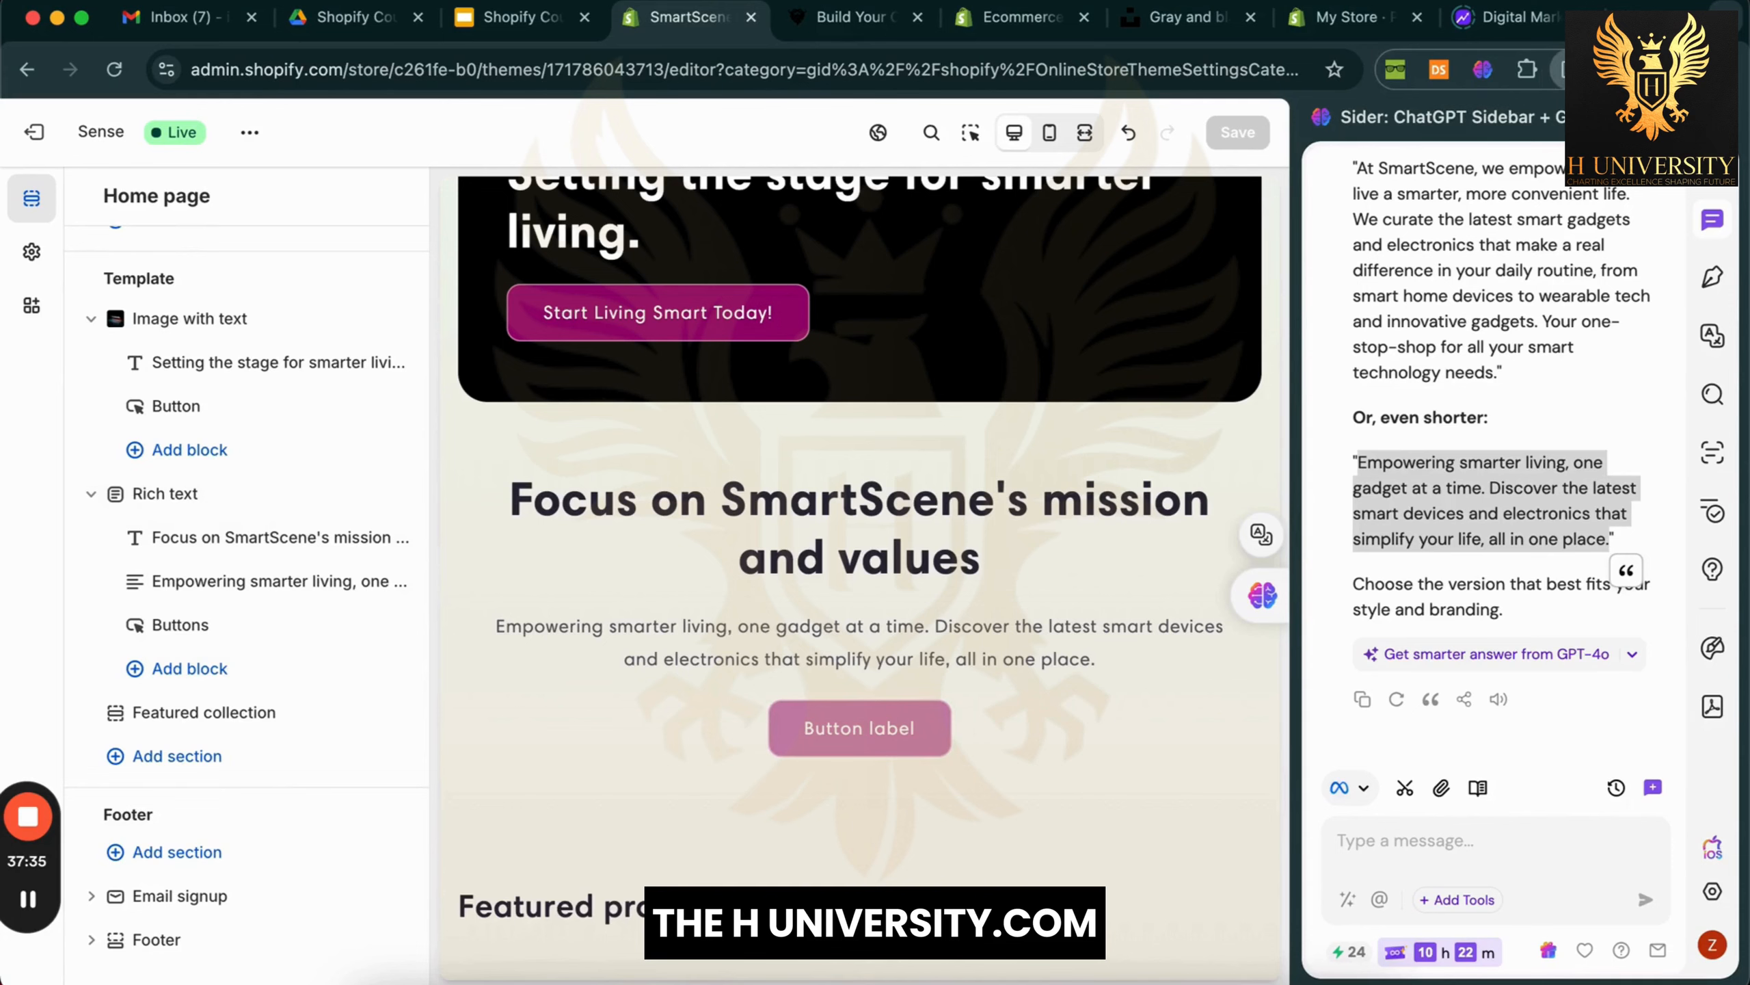
pyautogui.click(1563, 69)
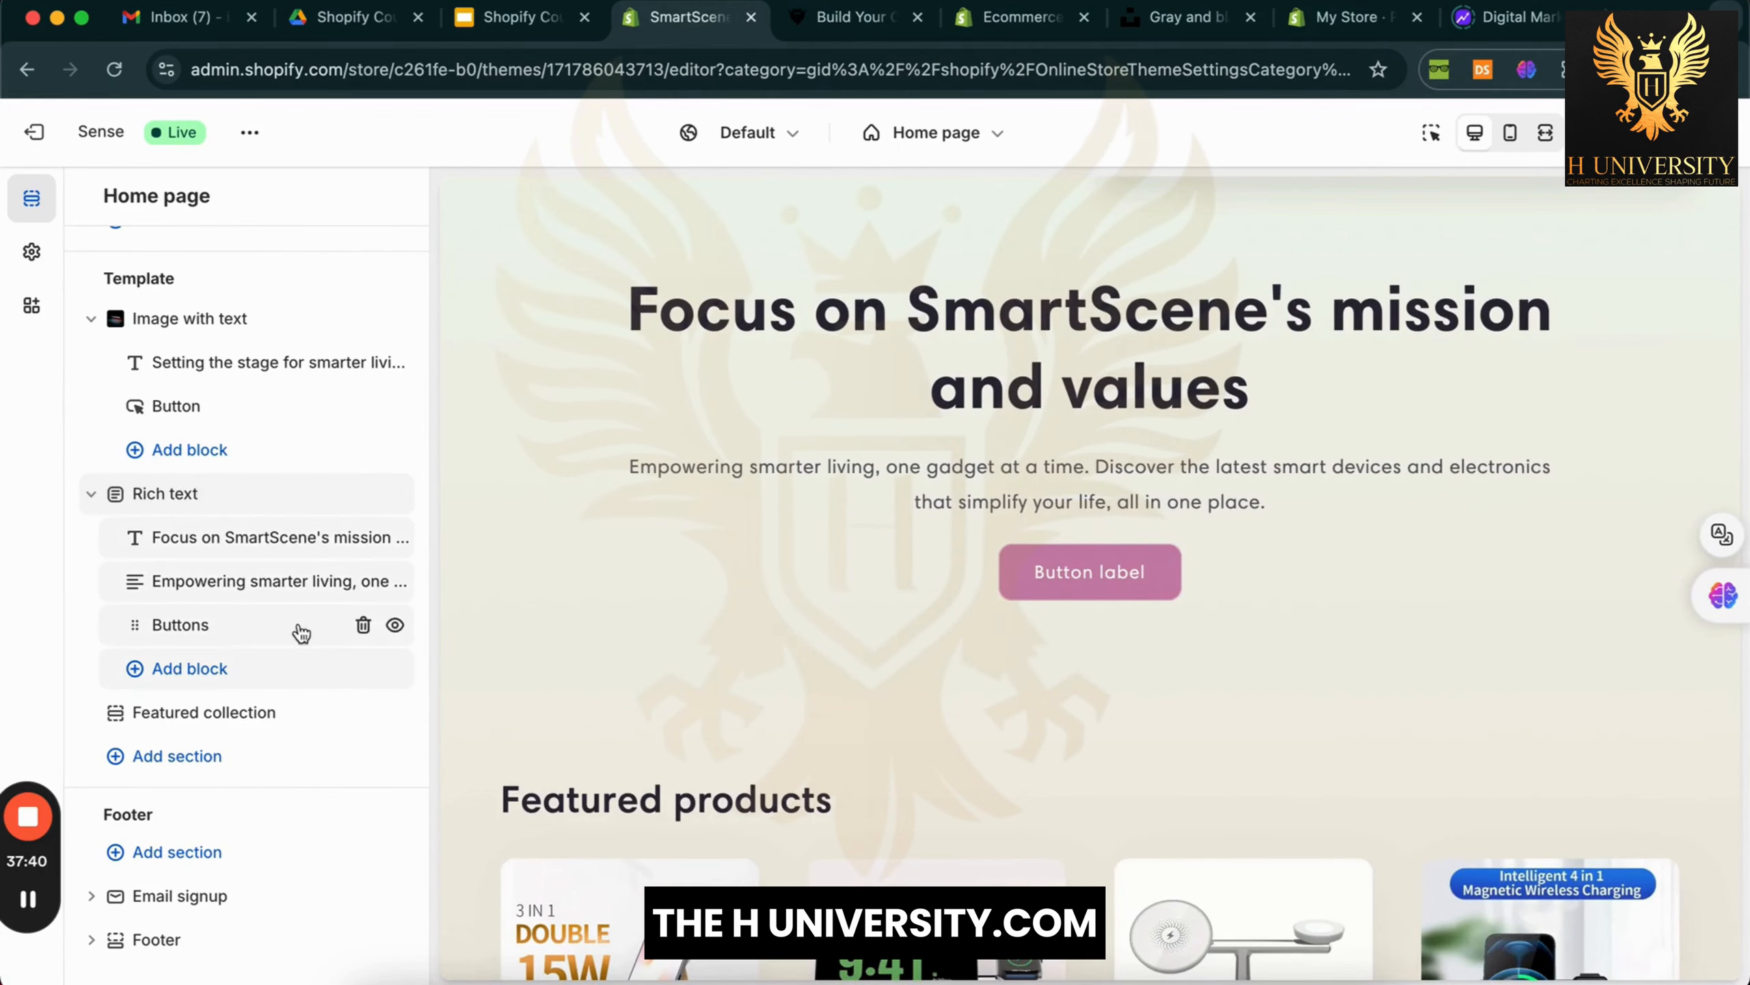
pyautogui.click(363, 624)
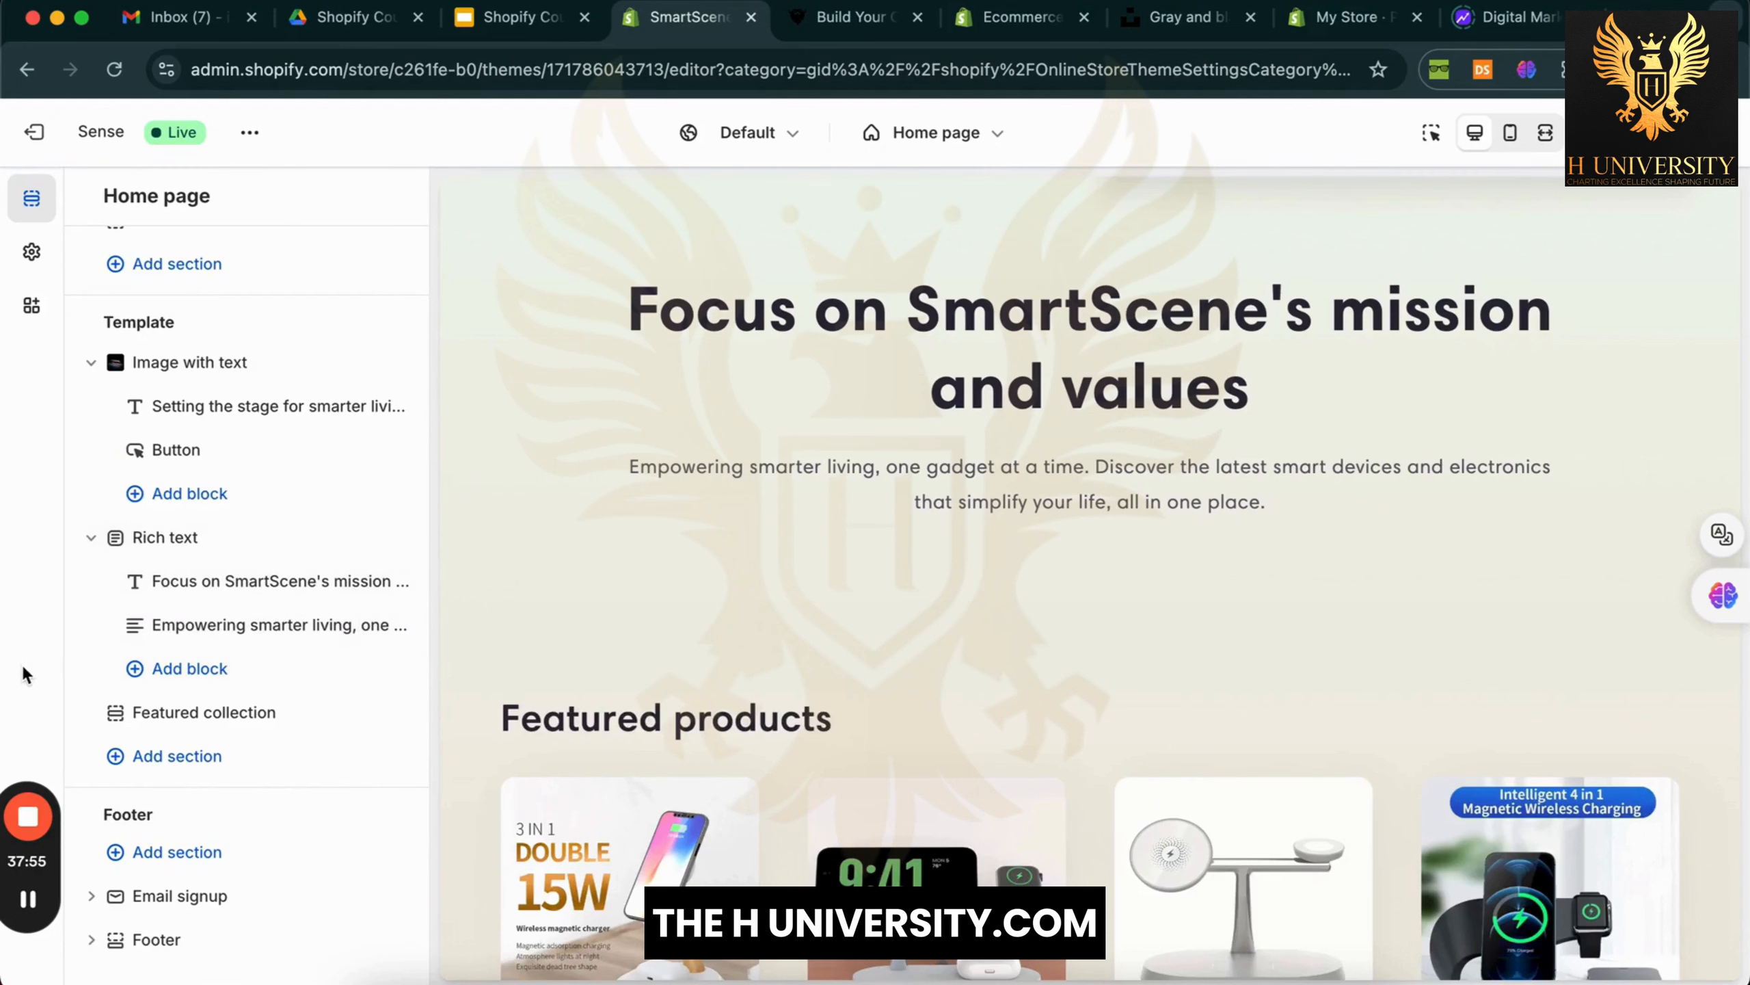
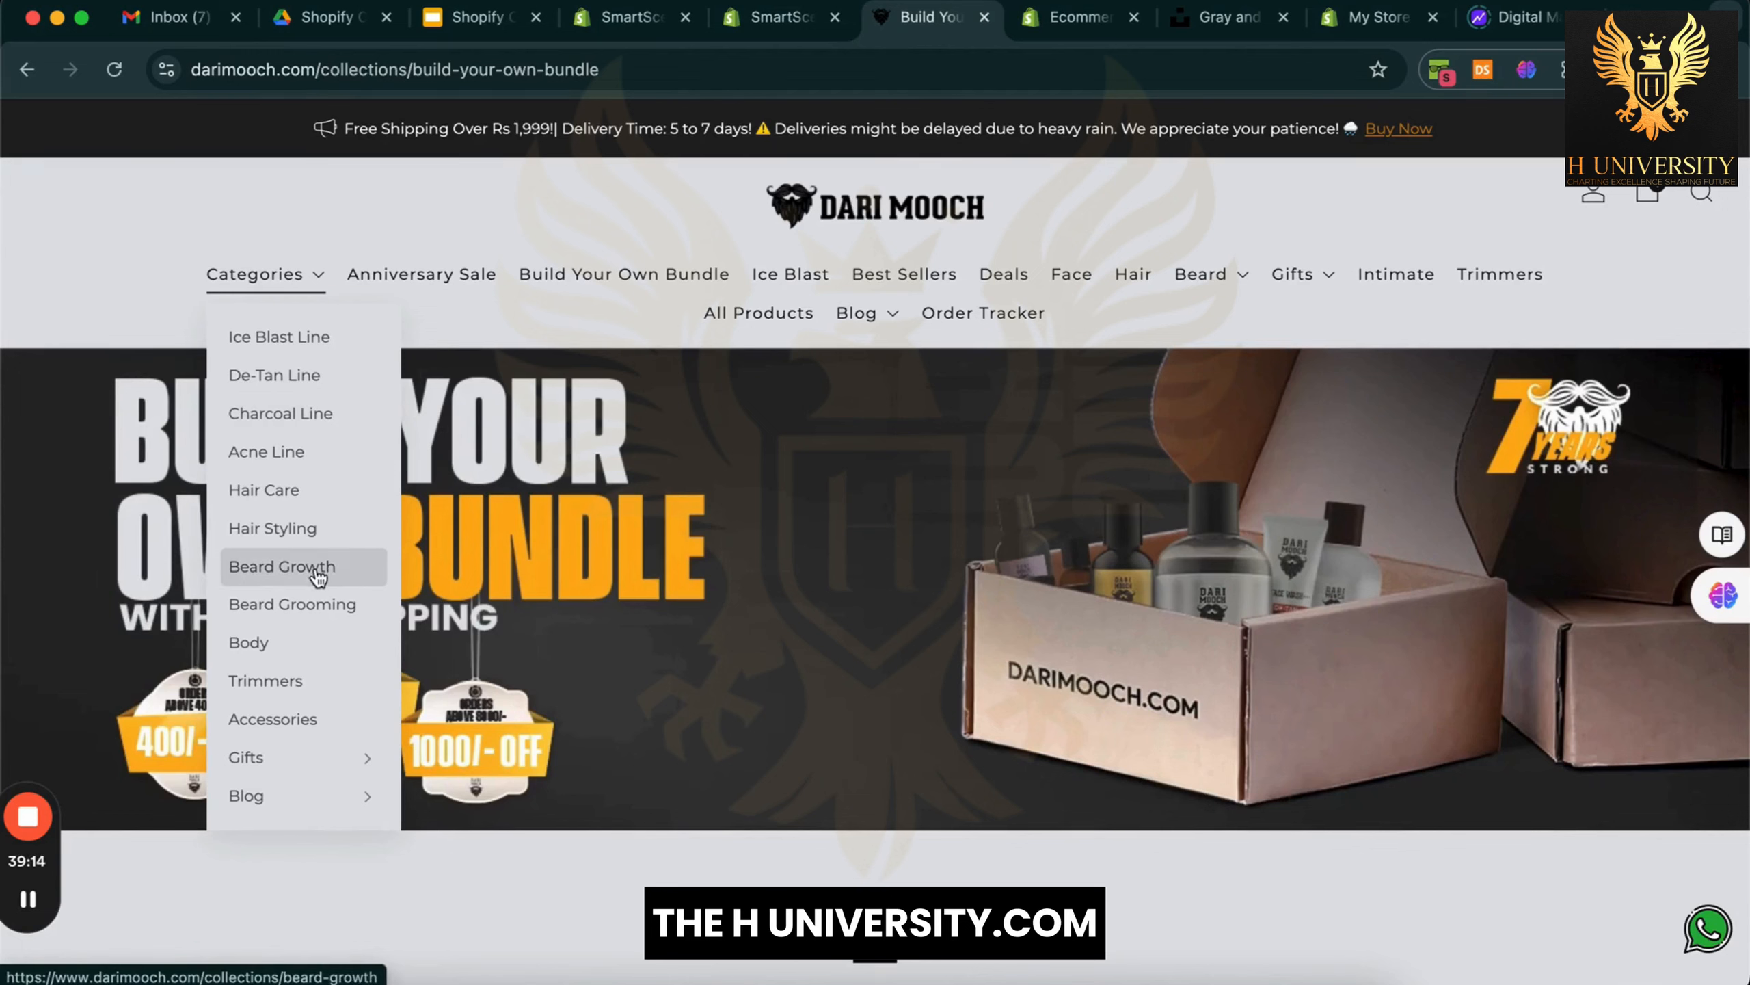
# Open the Hair Care category on the Dari Mooch store as a collection page example
pyautogui.click(341, 504)
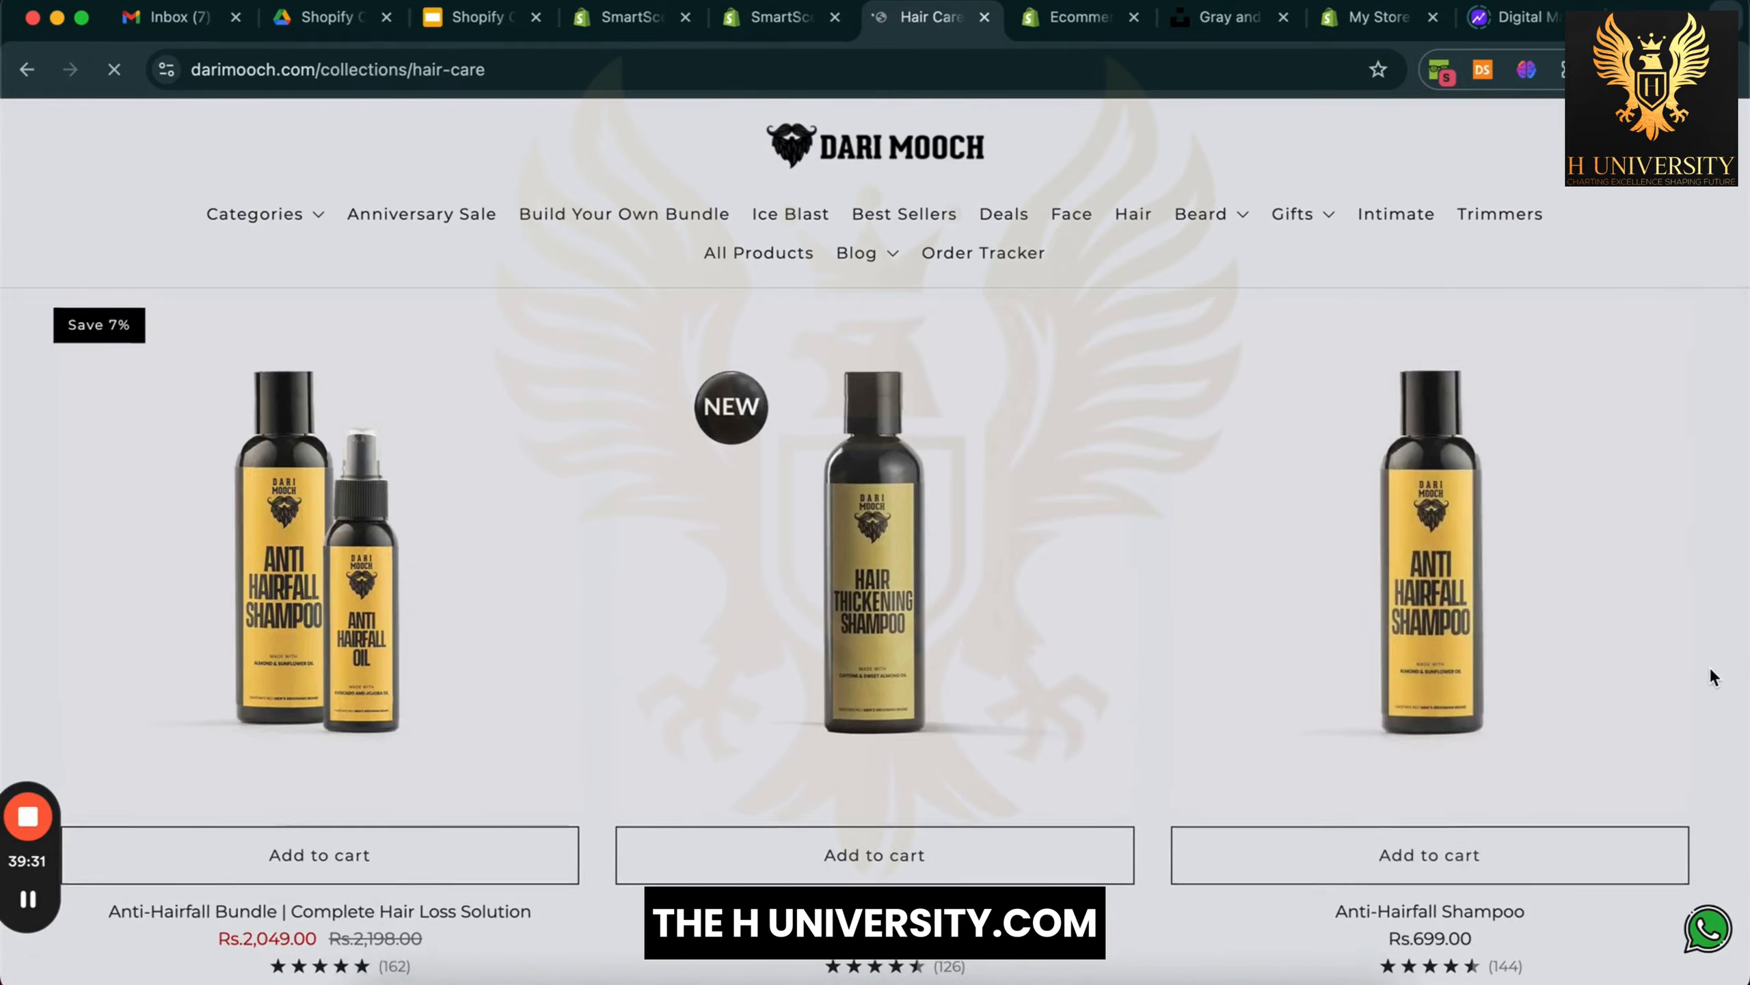
# Look through the product grid and banner of the Dari Mooch Hair Care collection page
pyautogui.scroll(-10, 1709, 666)
pyautogui.scroll(-15, 1709, 666)
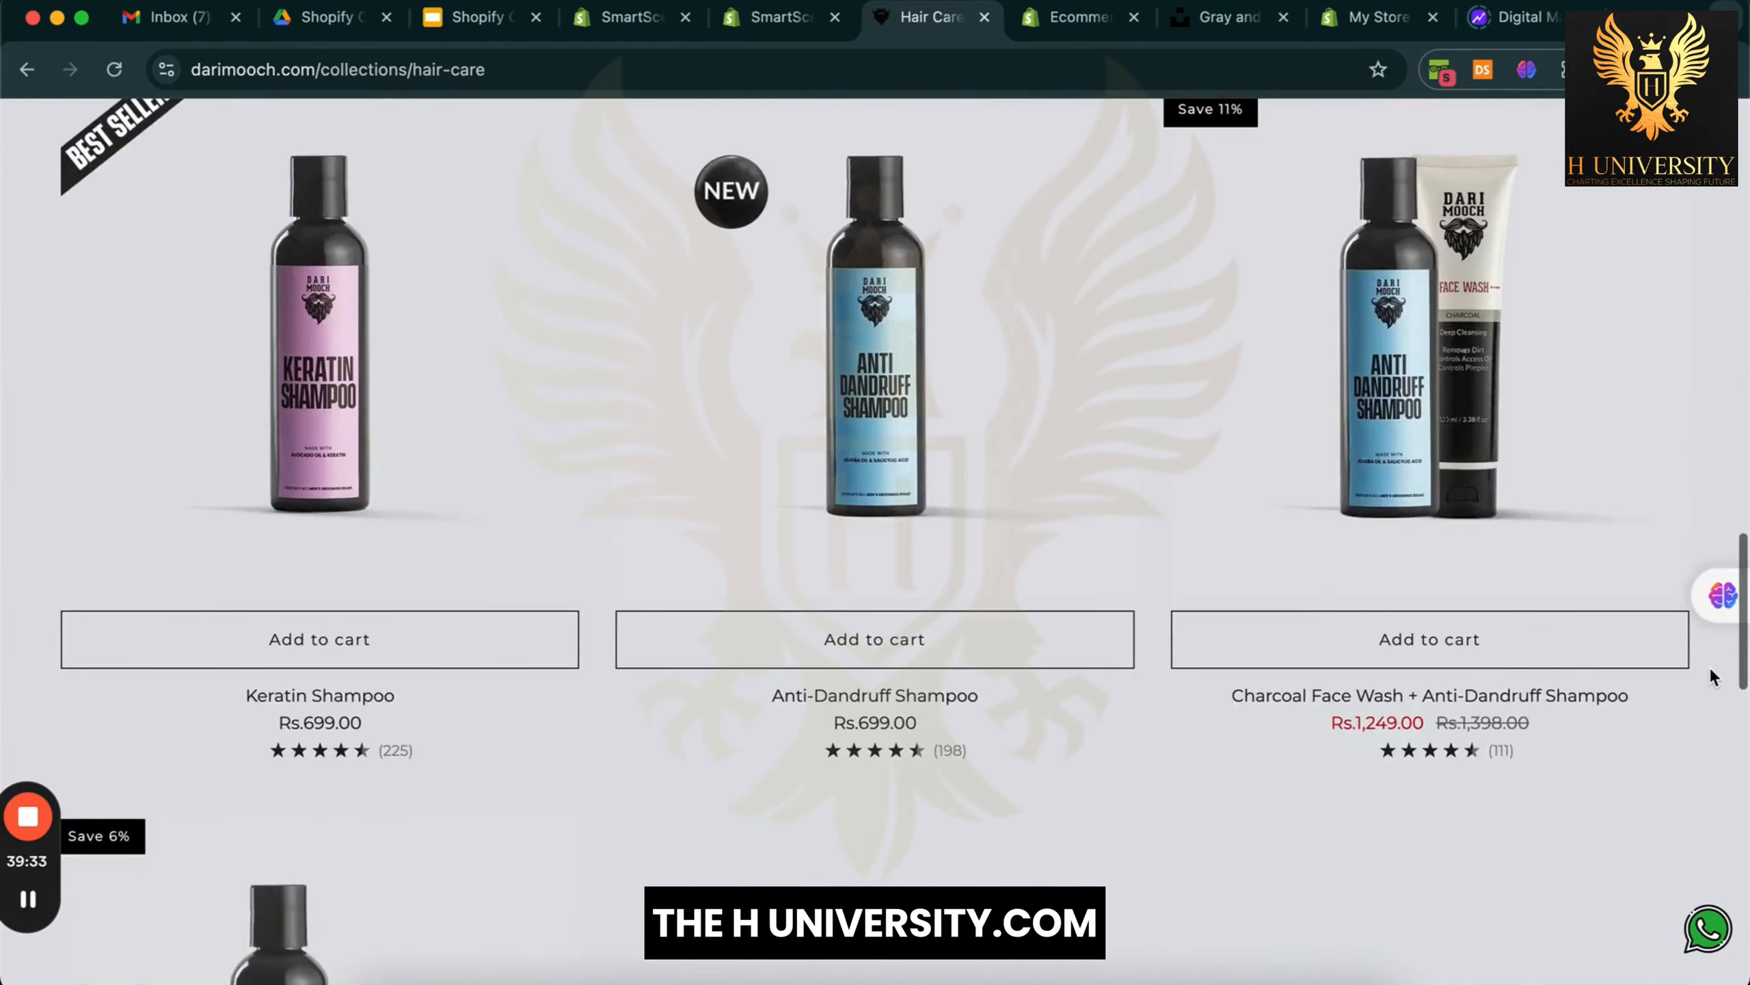
pyautogui.scroll(20, 1025, 582)
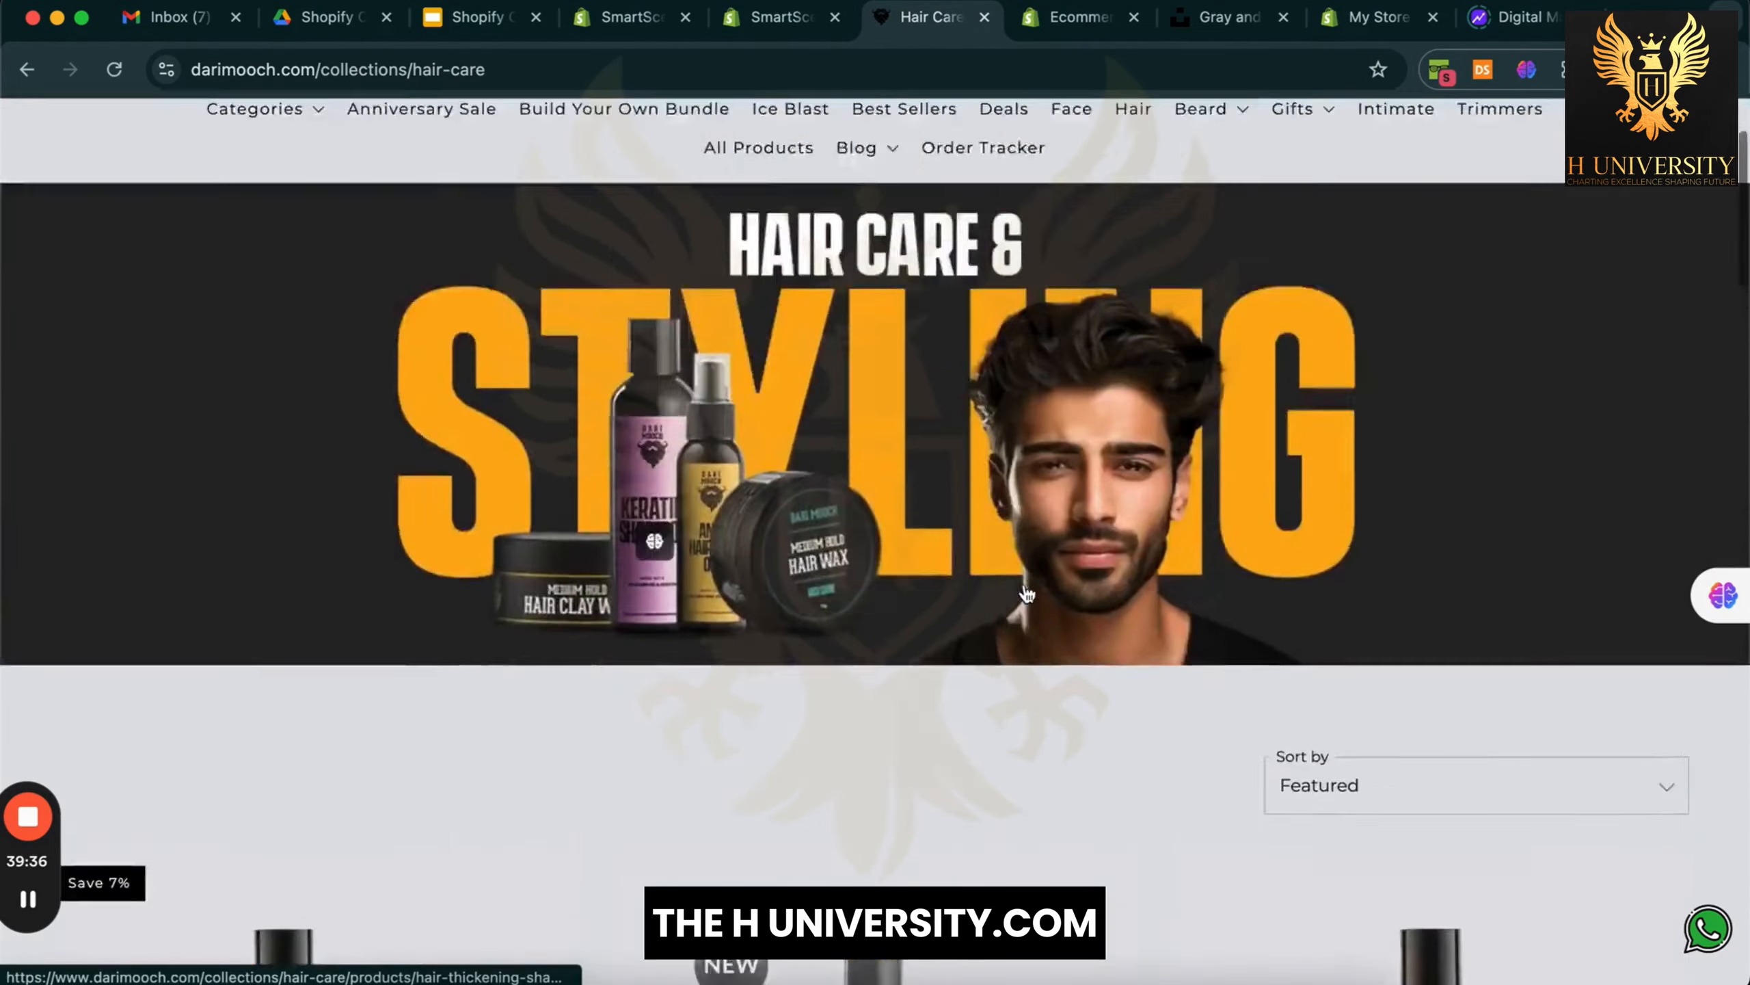
# Switch to the SmartScene Shopify admin, open the product Collections list and collapse the trial notice
pyautogui.click(780, 9)
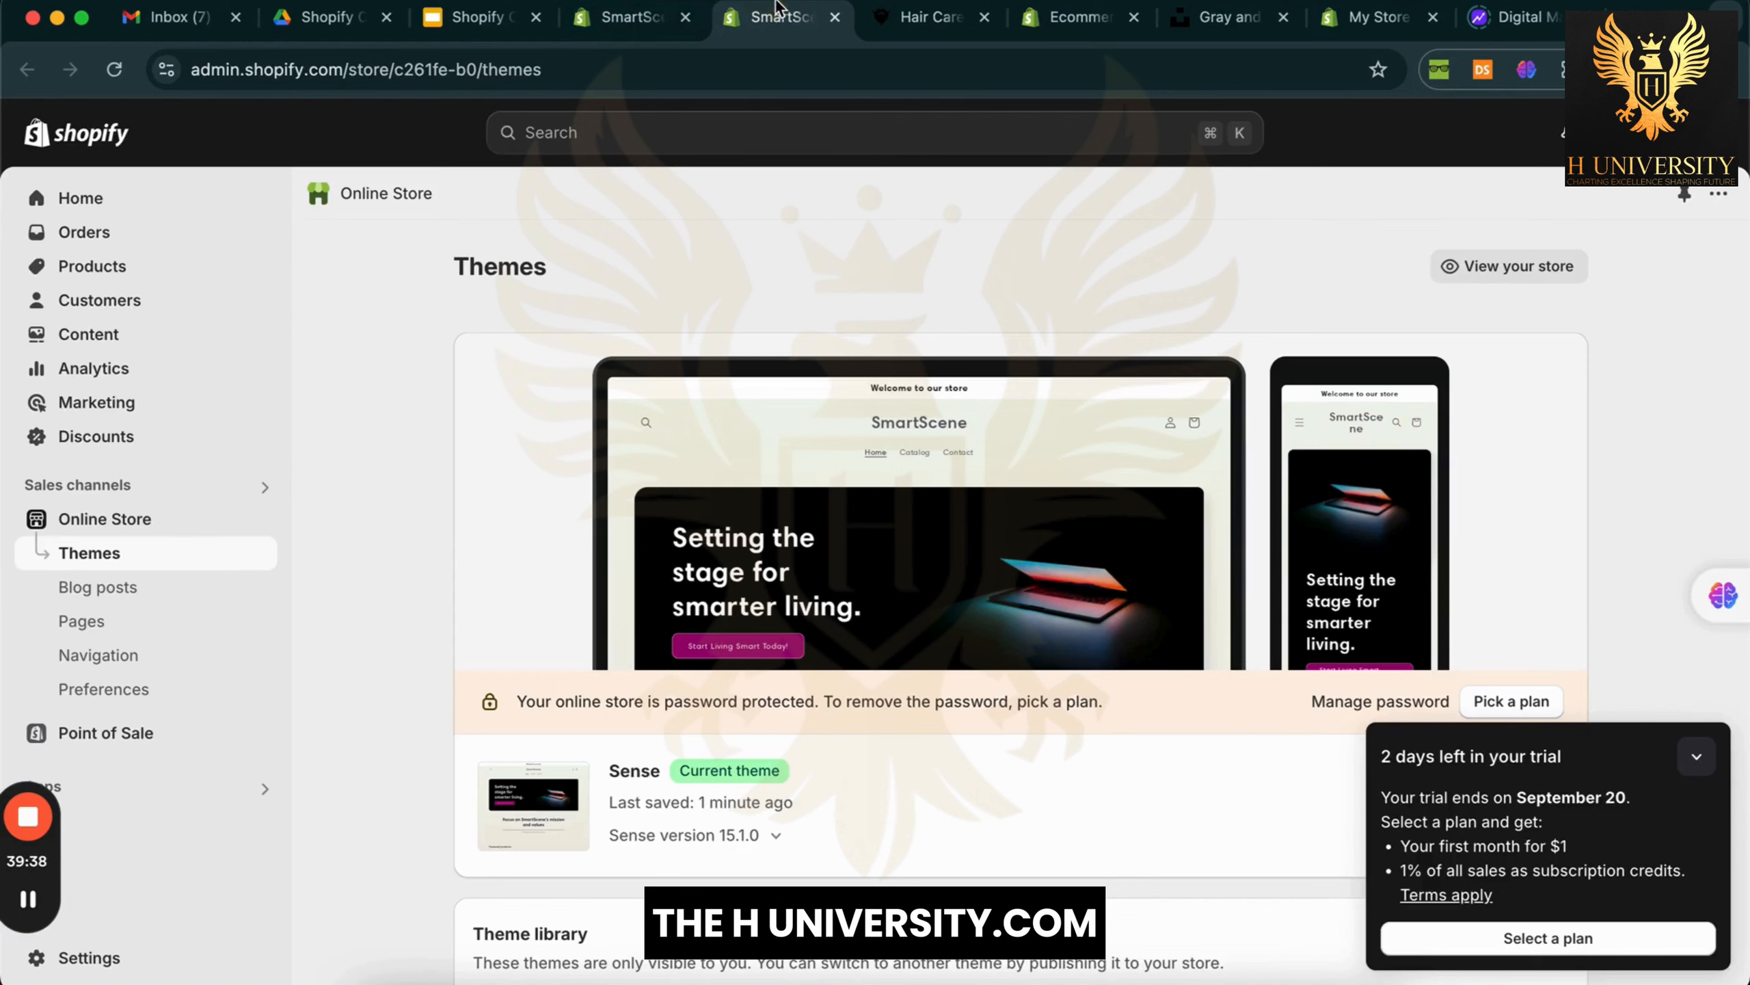
pyautogui.click(154, 264)
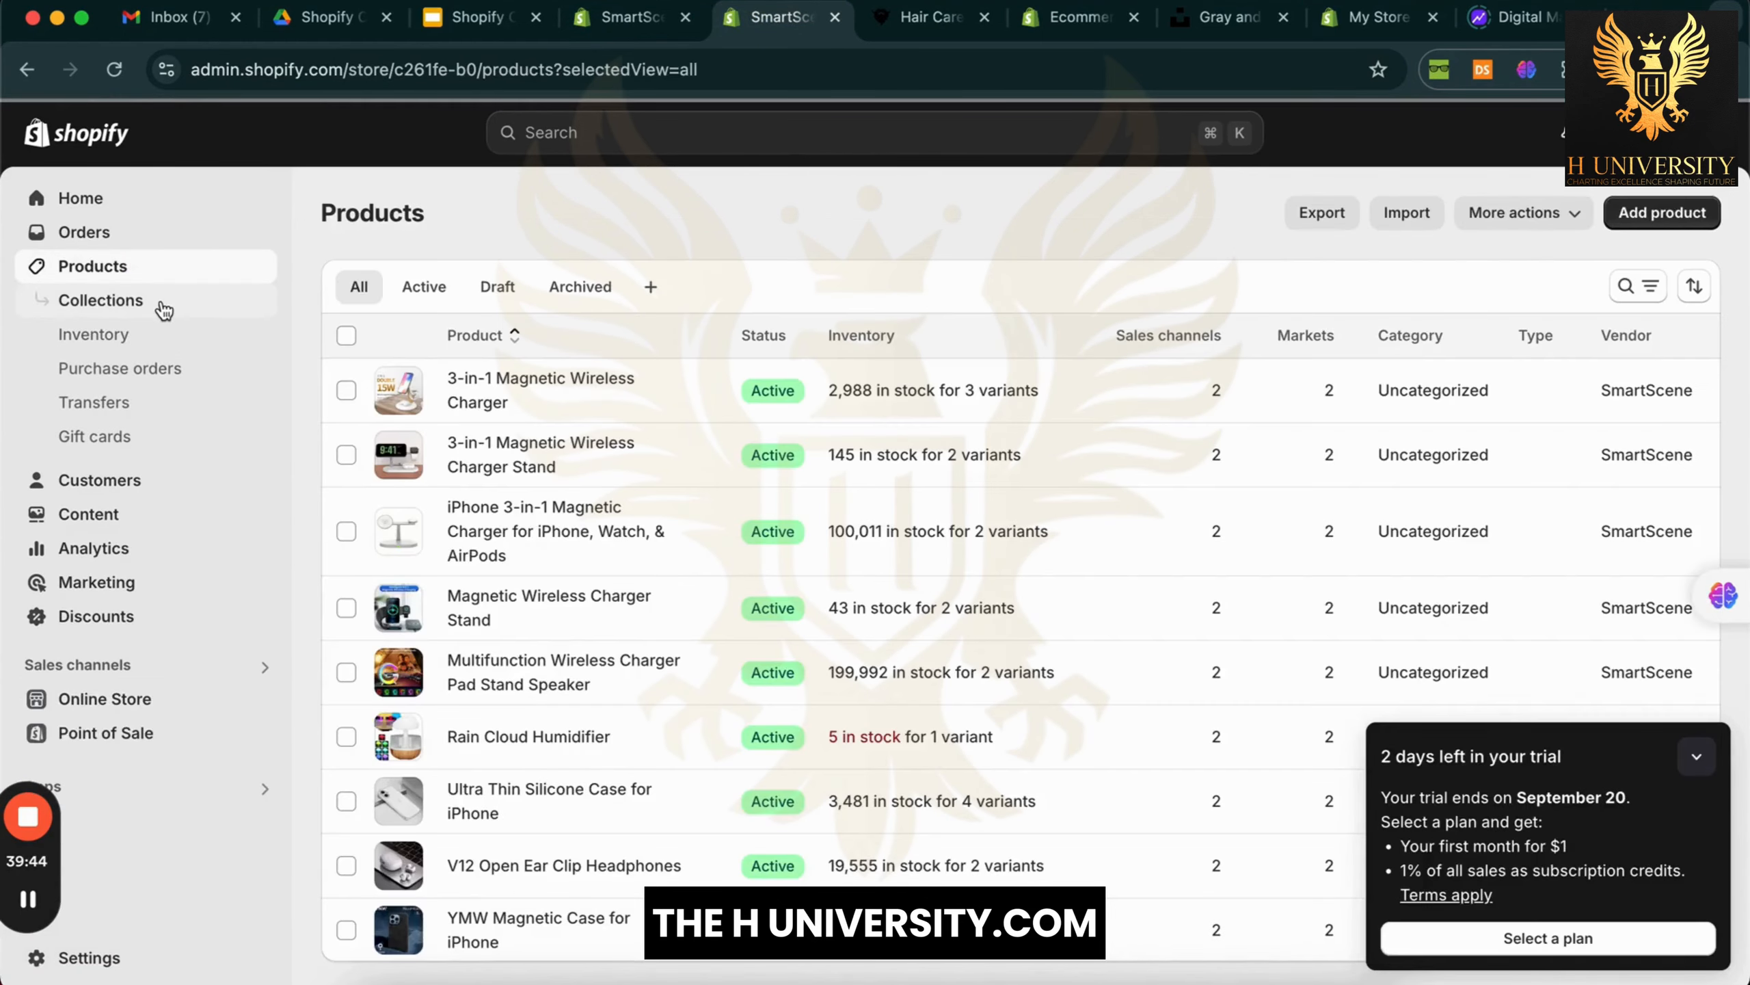
pyautogui.click(166, 307)
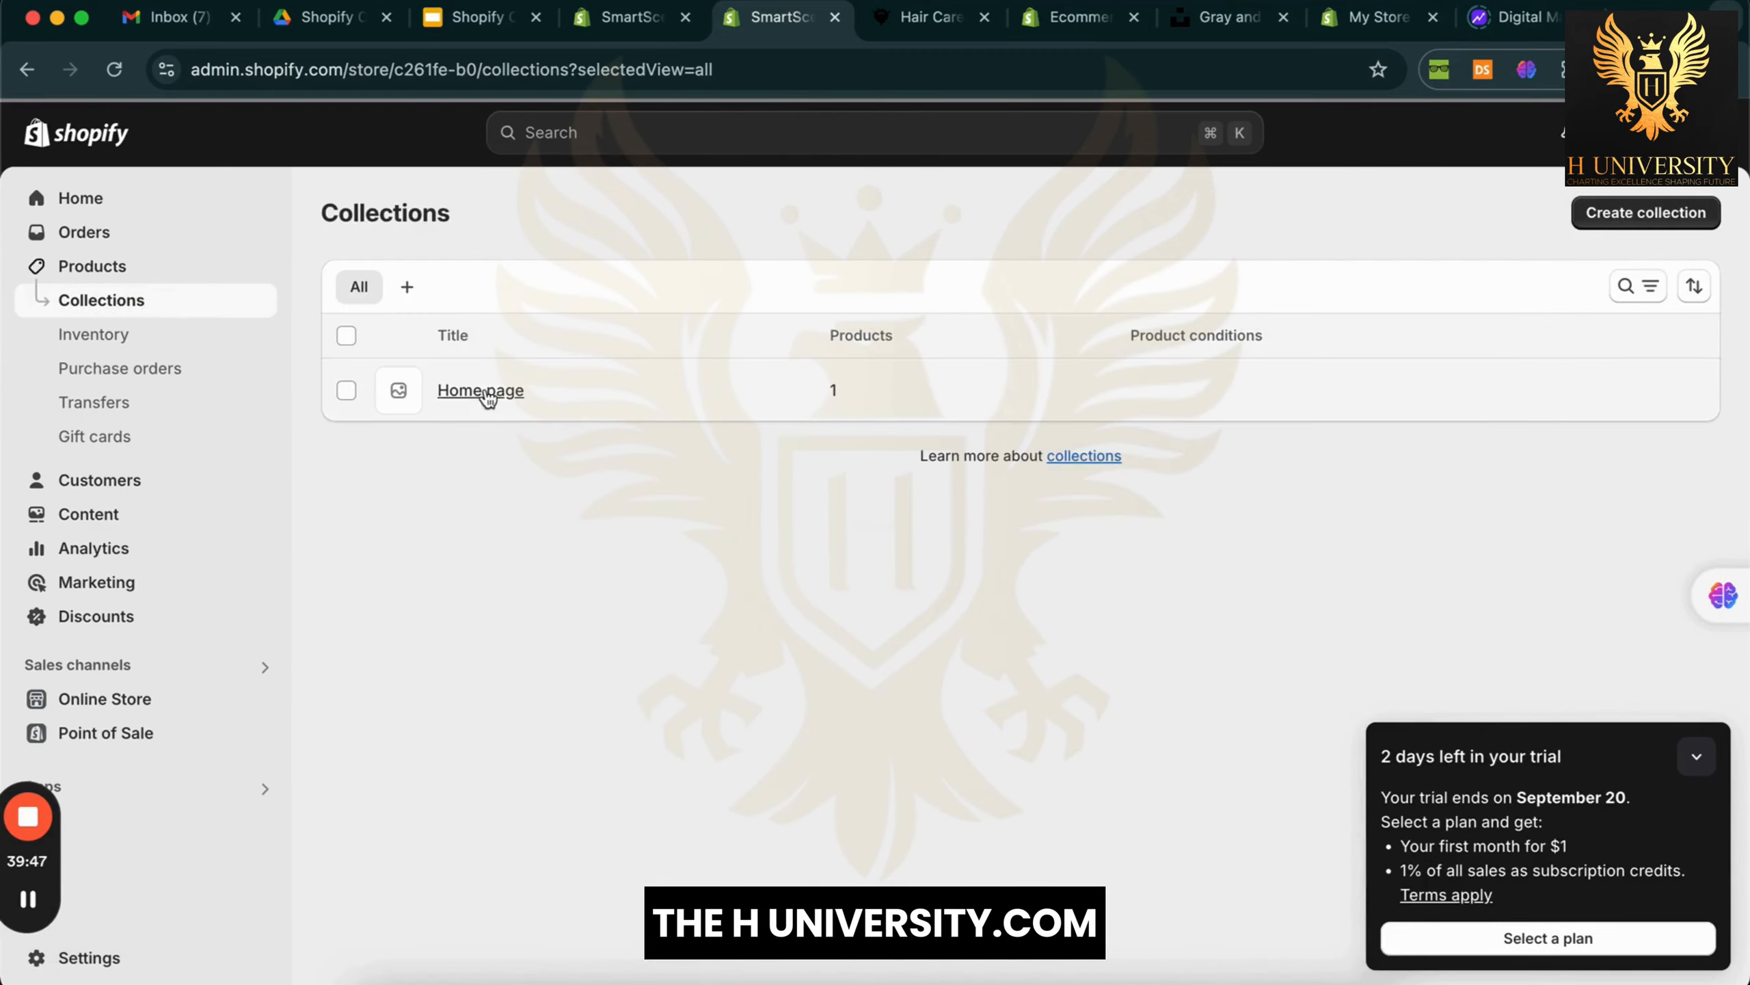
pyautogui.click(1694, 757)
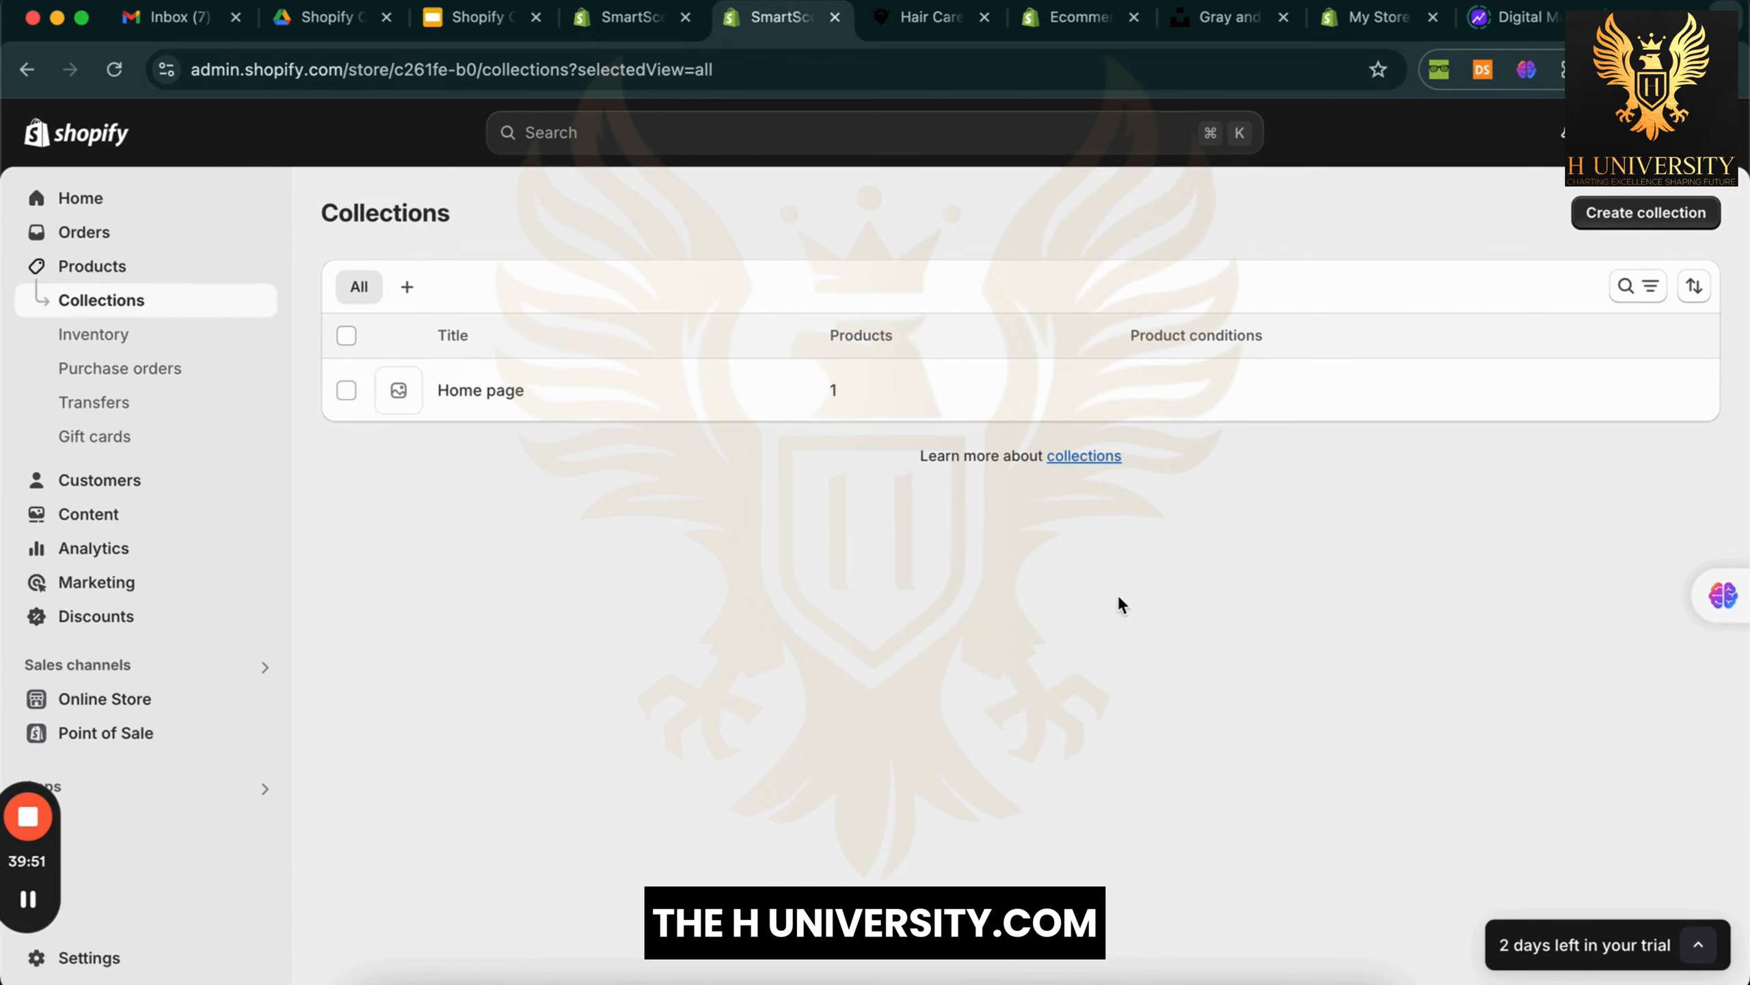
# Create a new manual collection titled "Best Sellers" and save it
pyautogui.click(1662, 224)
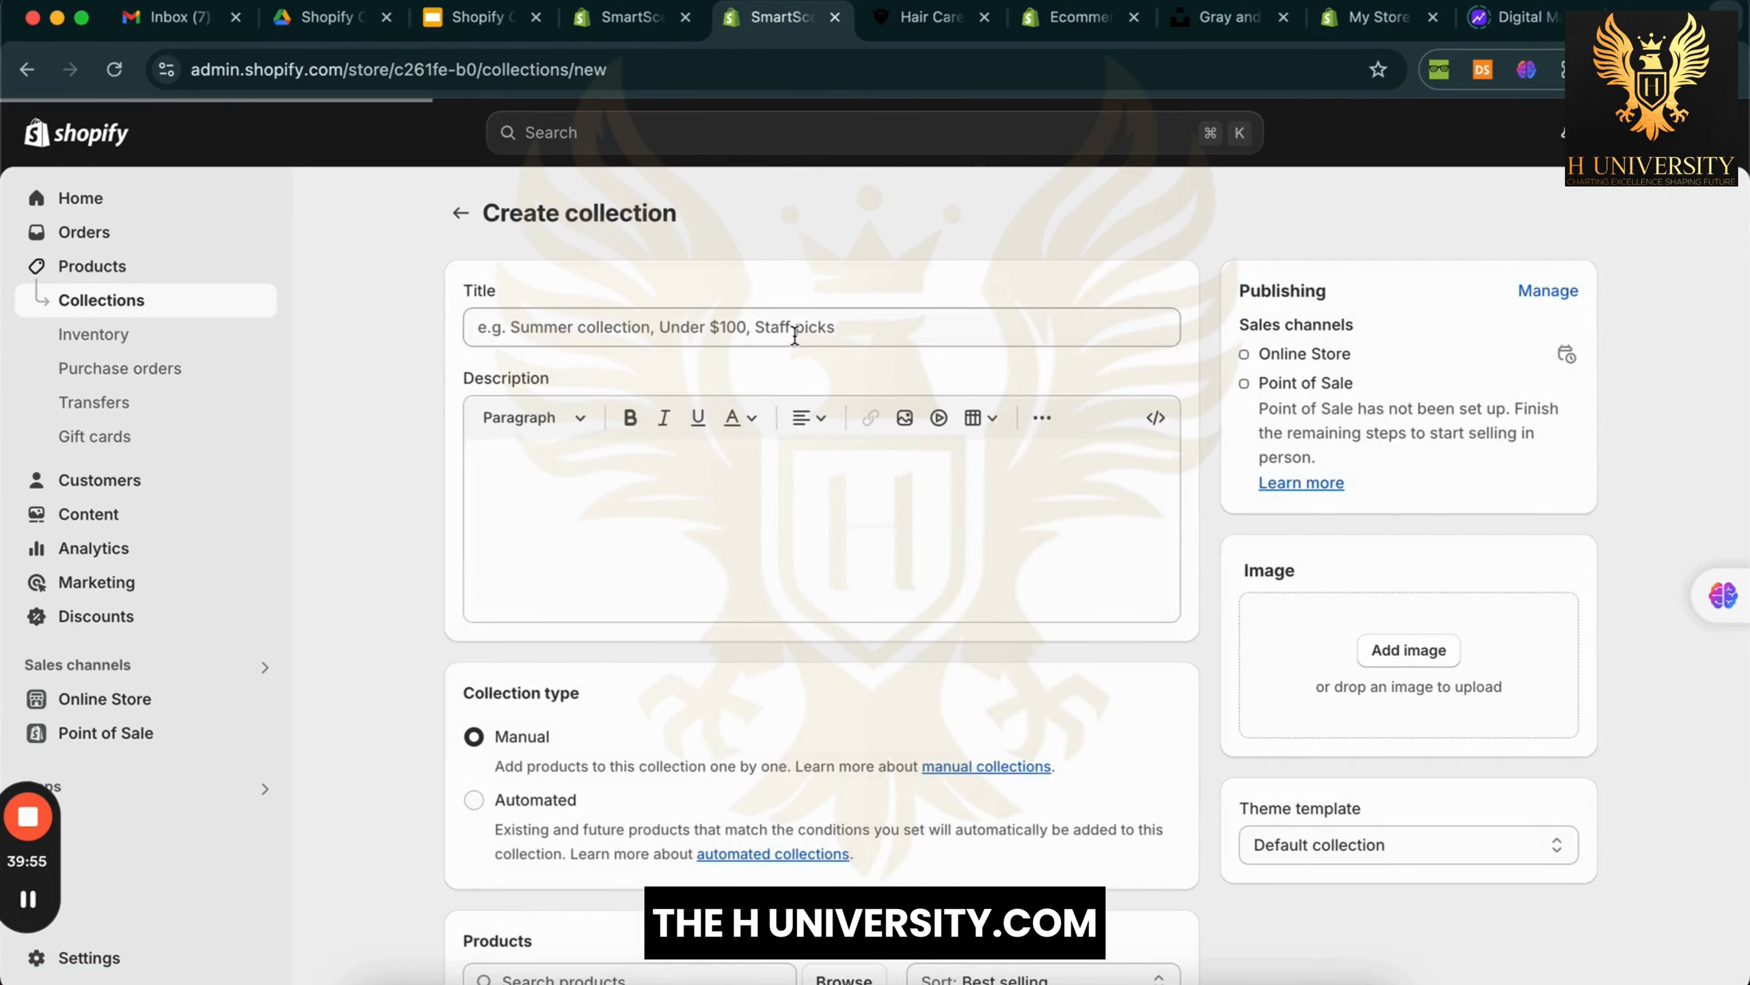
pyautogui.click(794, 336)
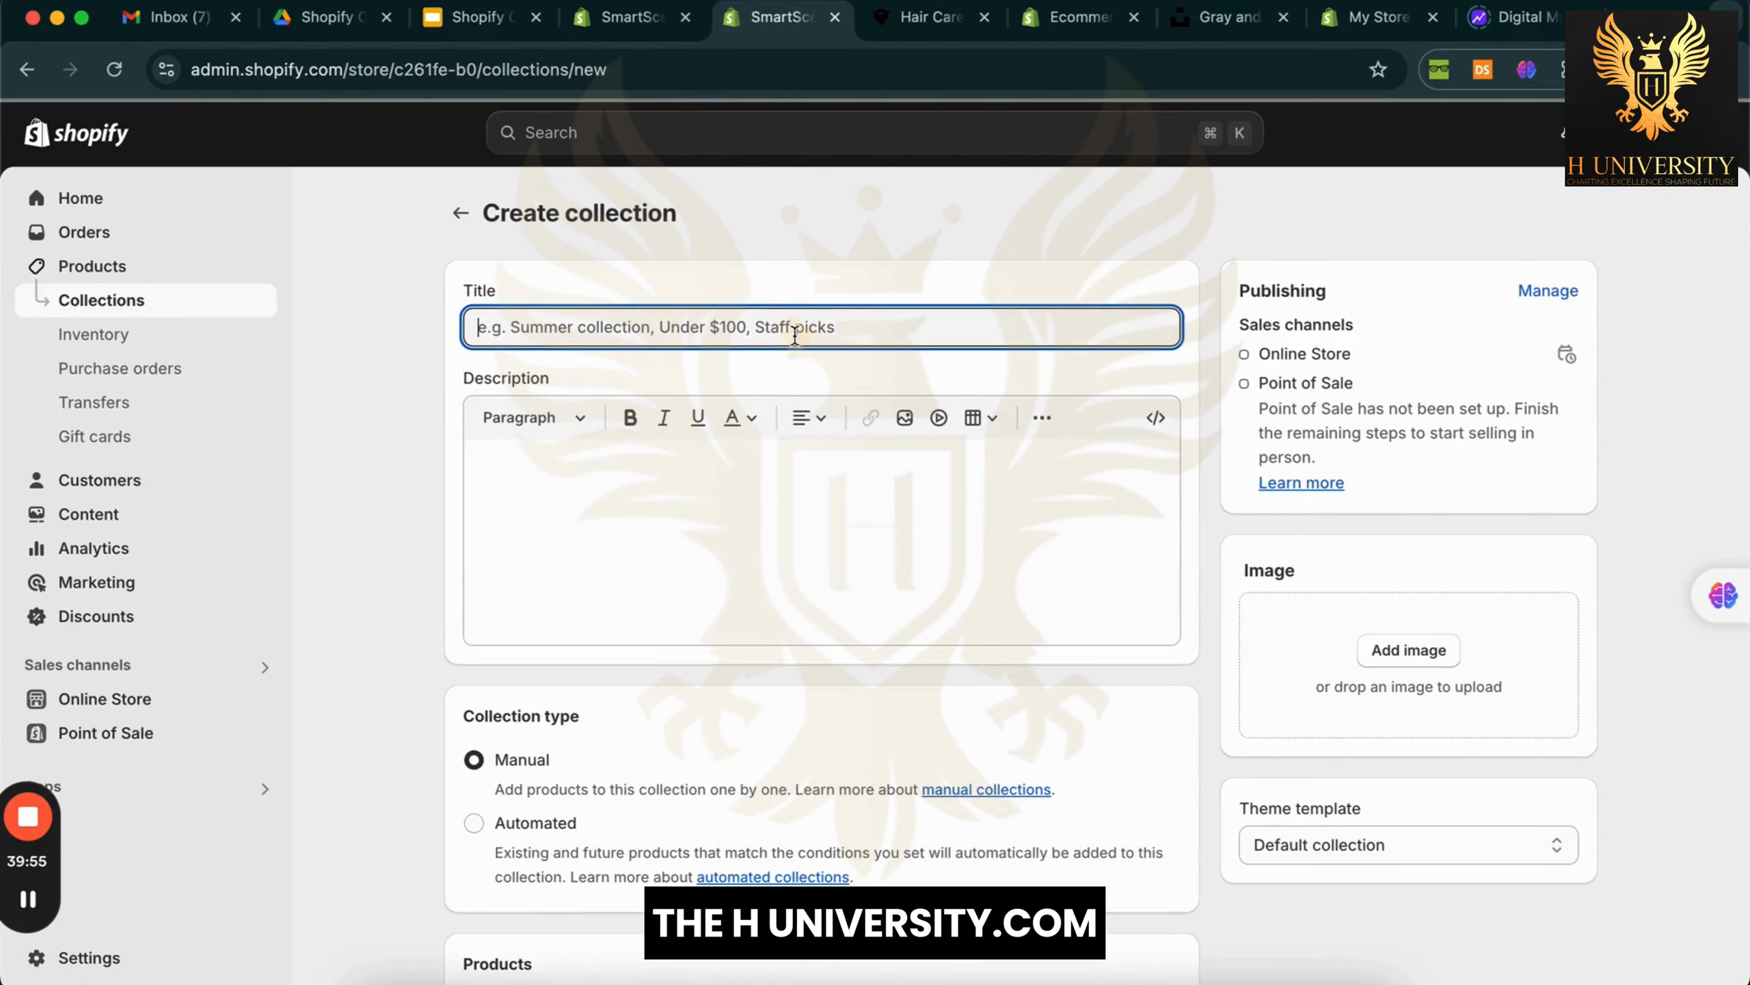
pyautogui.write('Best ')
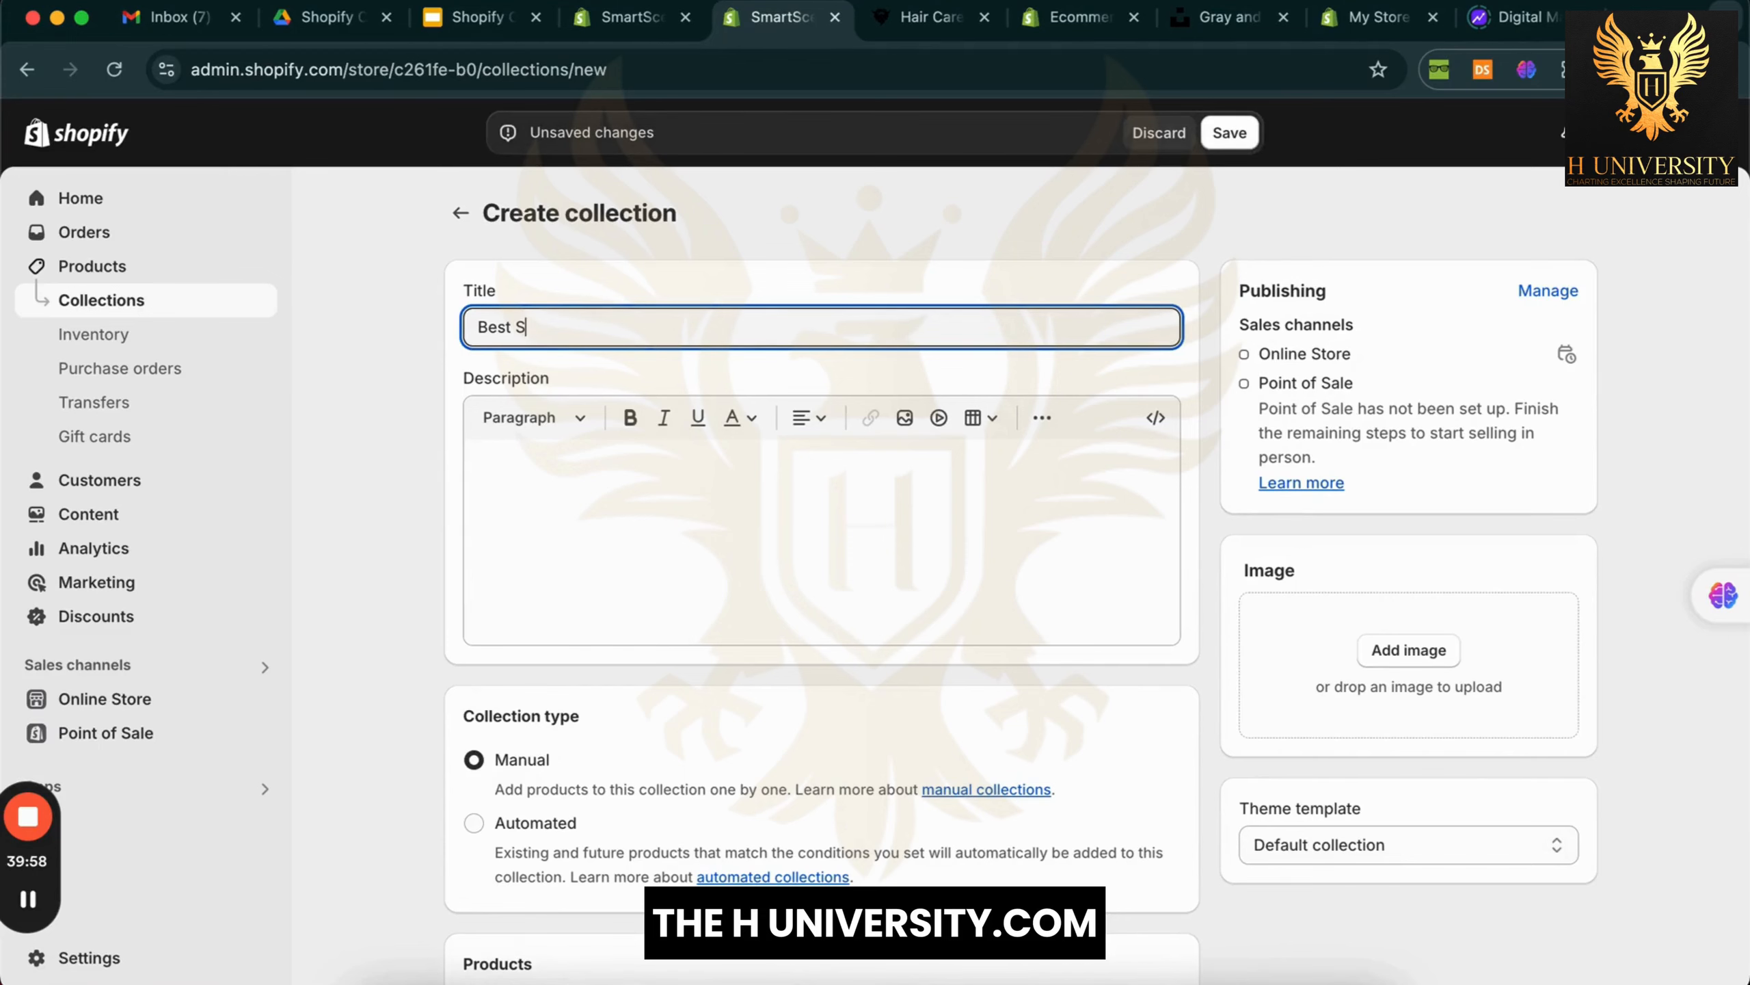
pyautogui.write('Sellers')
pyautogui.click(1229, 133)
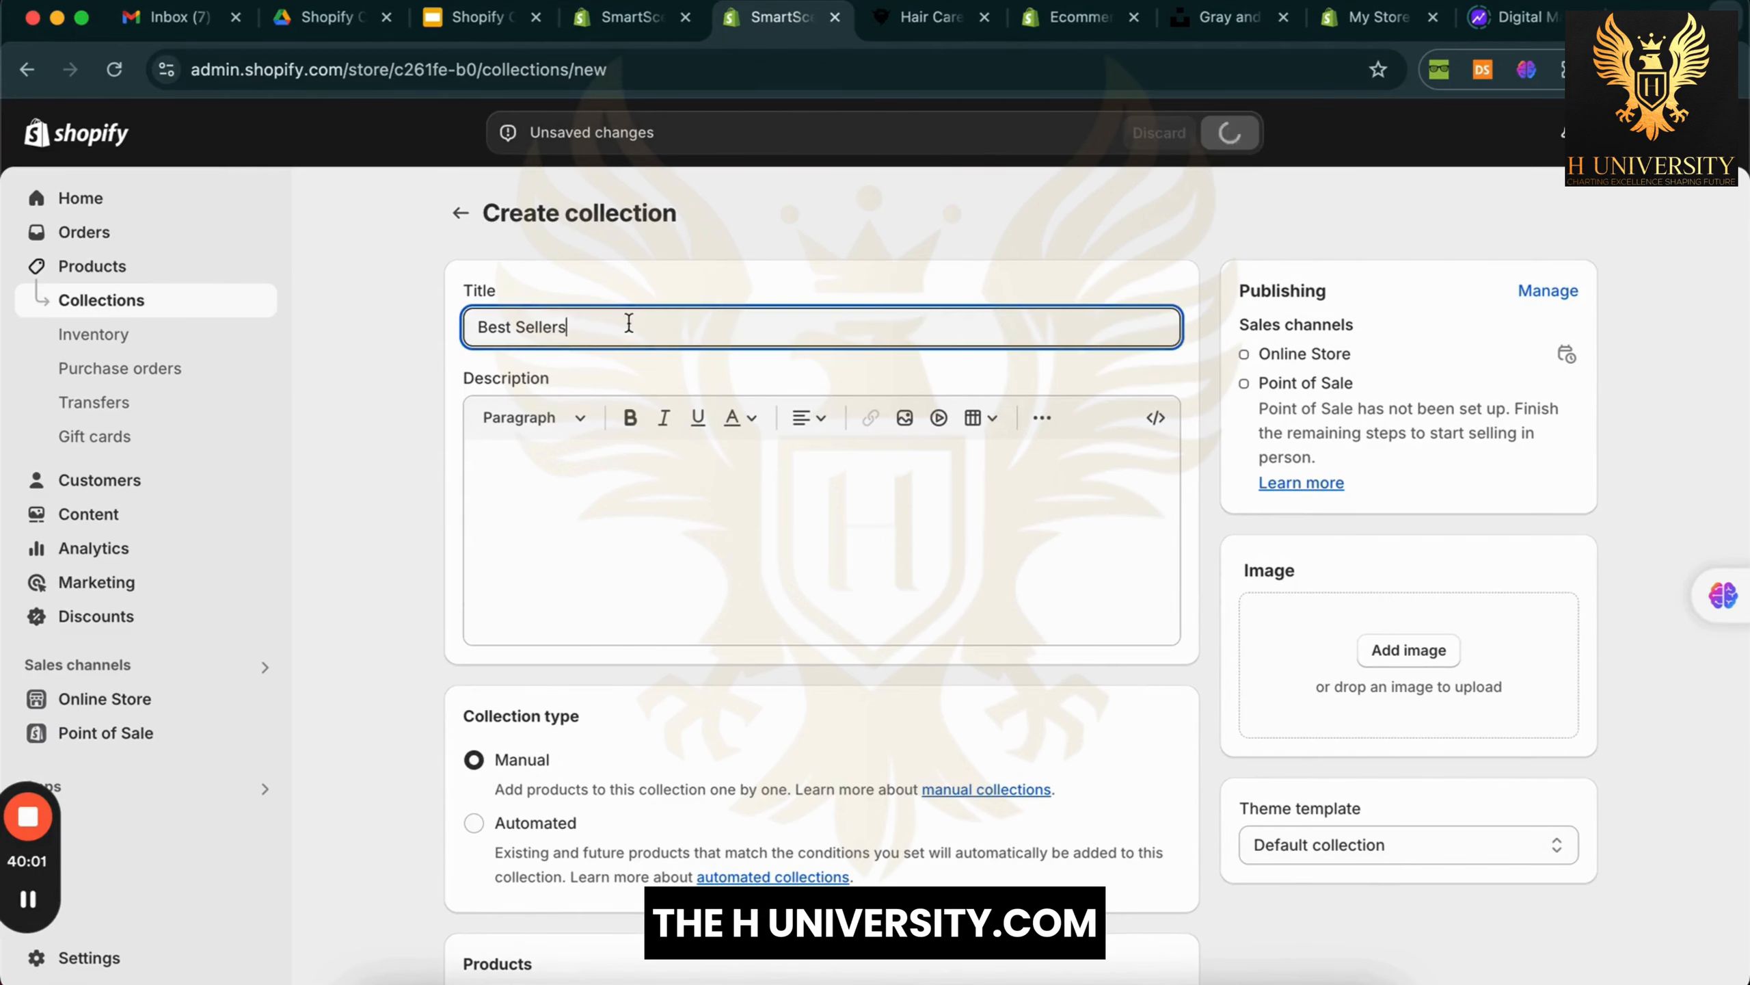
# Add all nine store products to the Best Sellers collection, from the 3-in-1 Magnetic Wireless Charger through the YMW Magnetic Case for iPhone
pyautogui.scroll(-3, 402, 593)
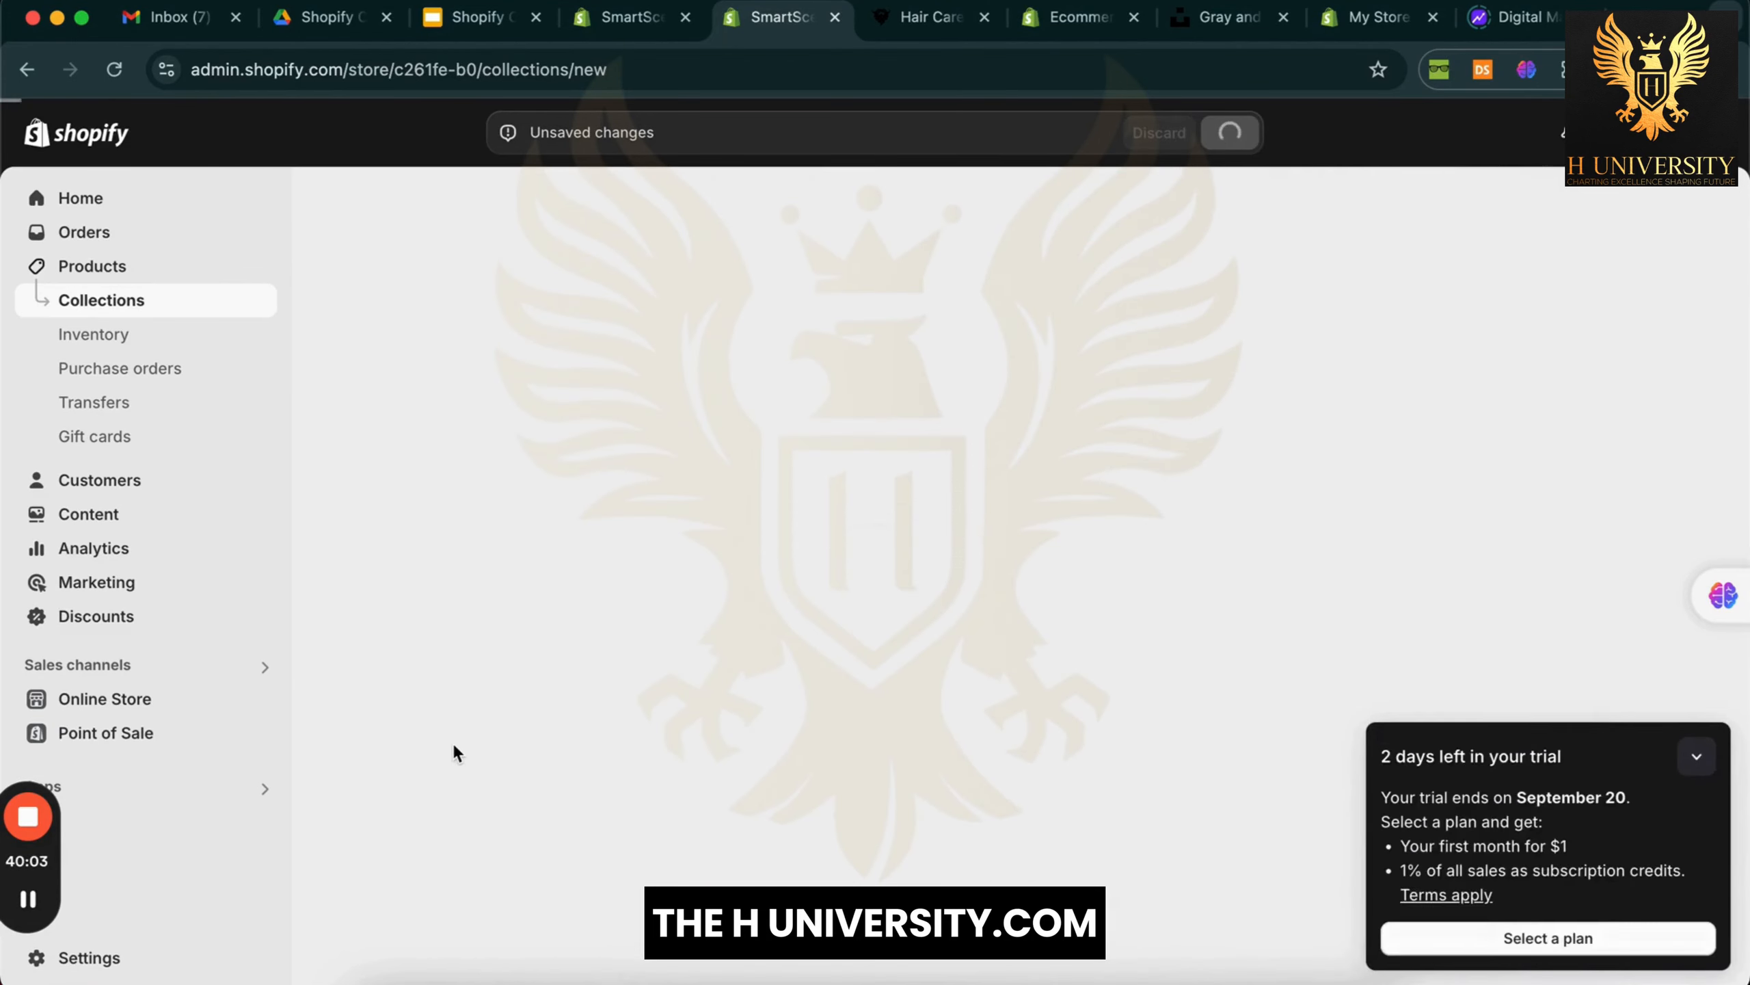
pyautogui.scroll(-3, 453, 742)
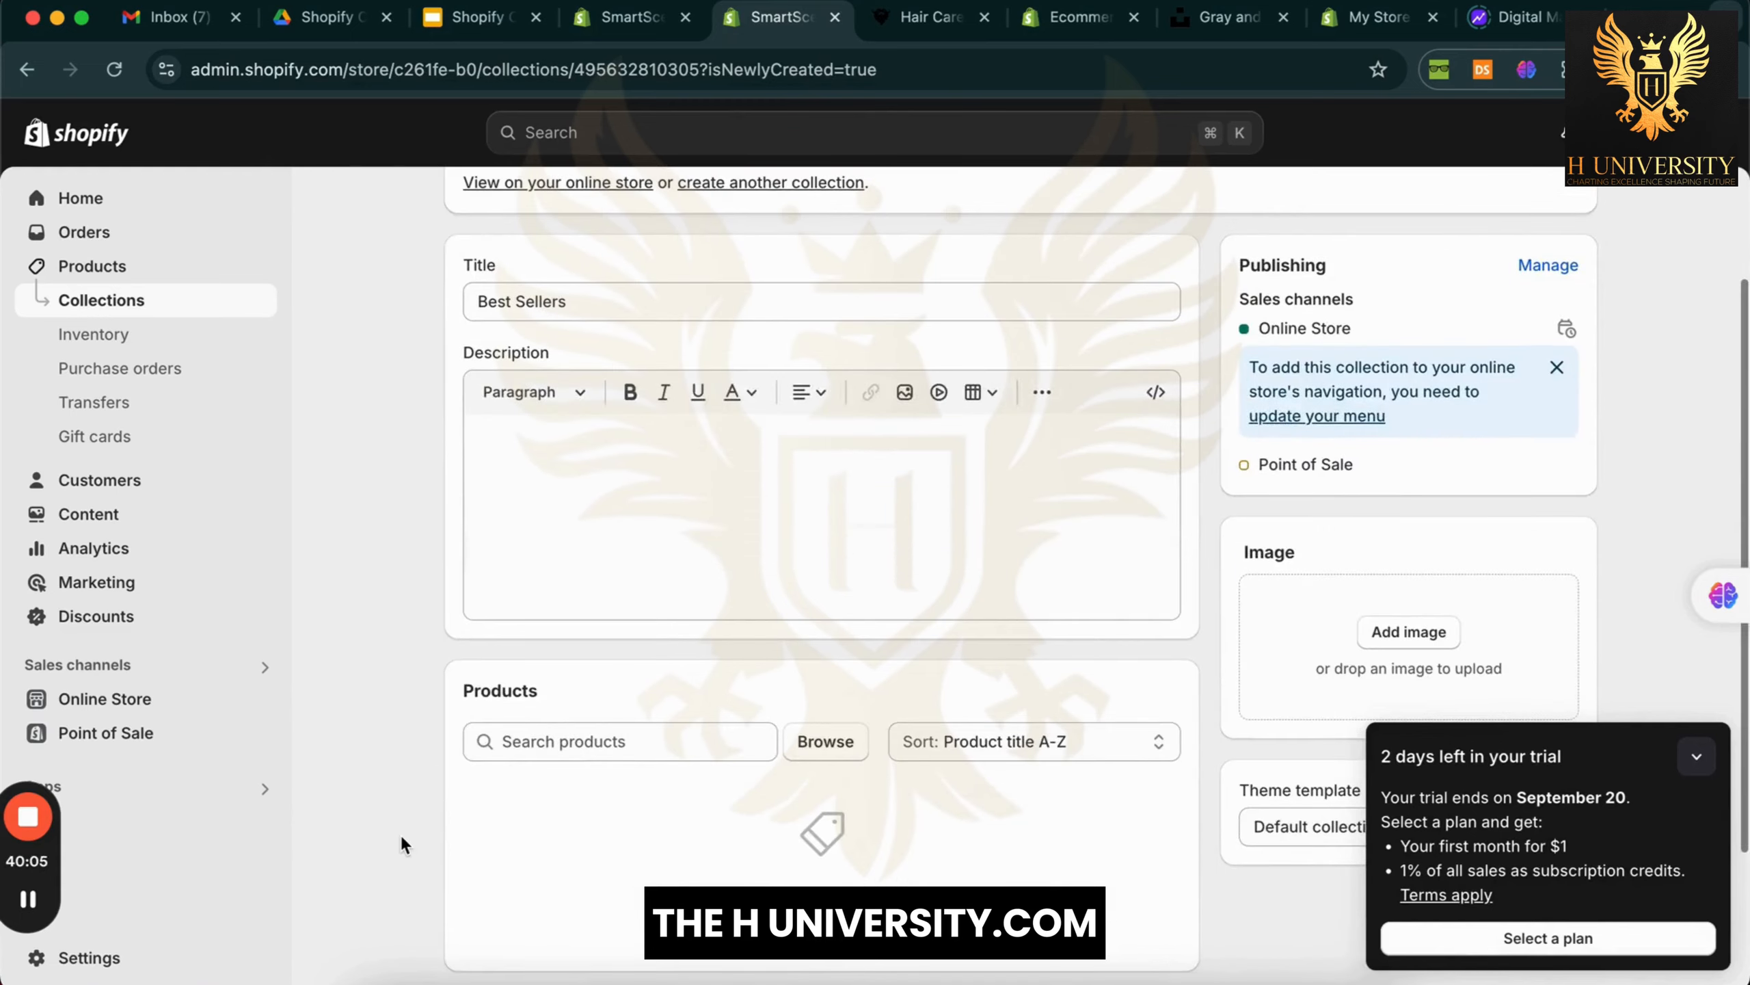
pyautogui.scroll(2, 401, 834)
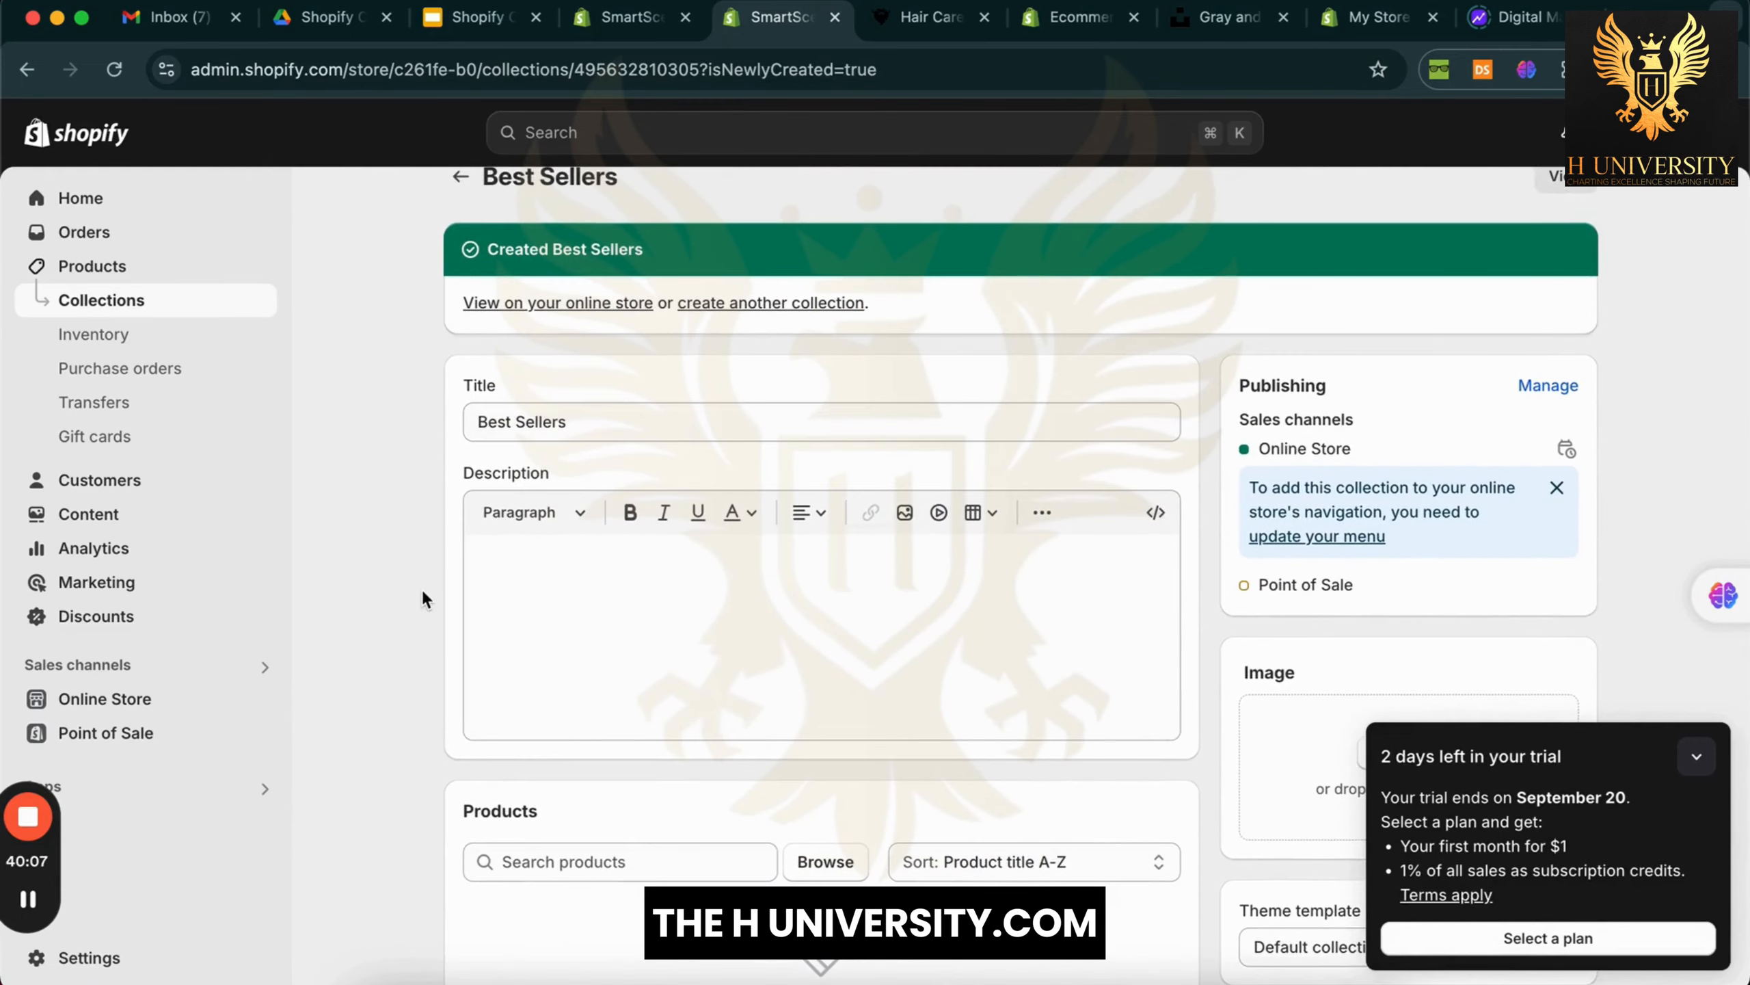
pyautogui.scroll(-7, 421, 588)
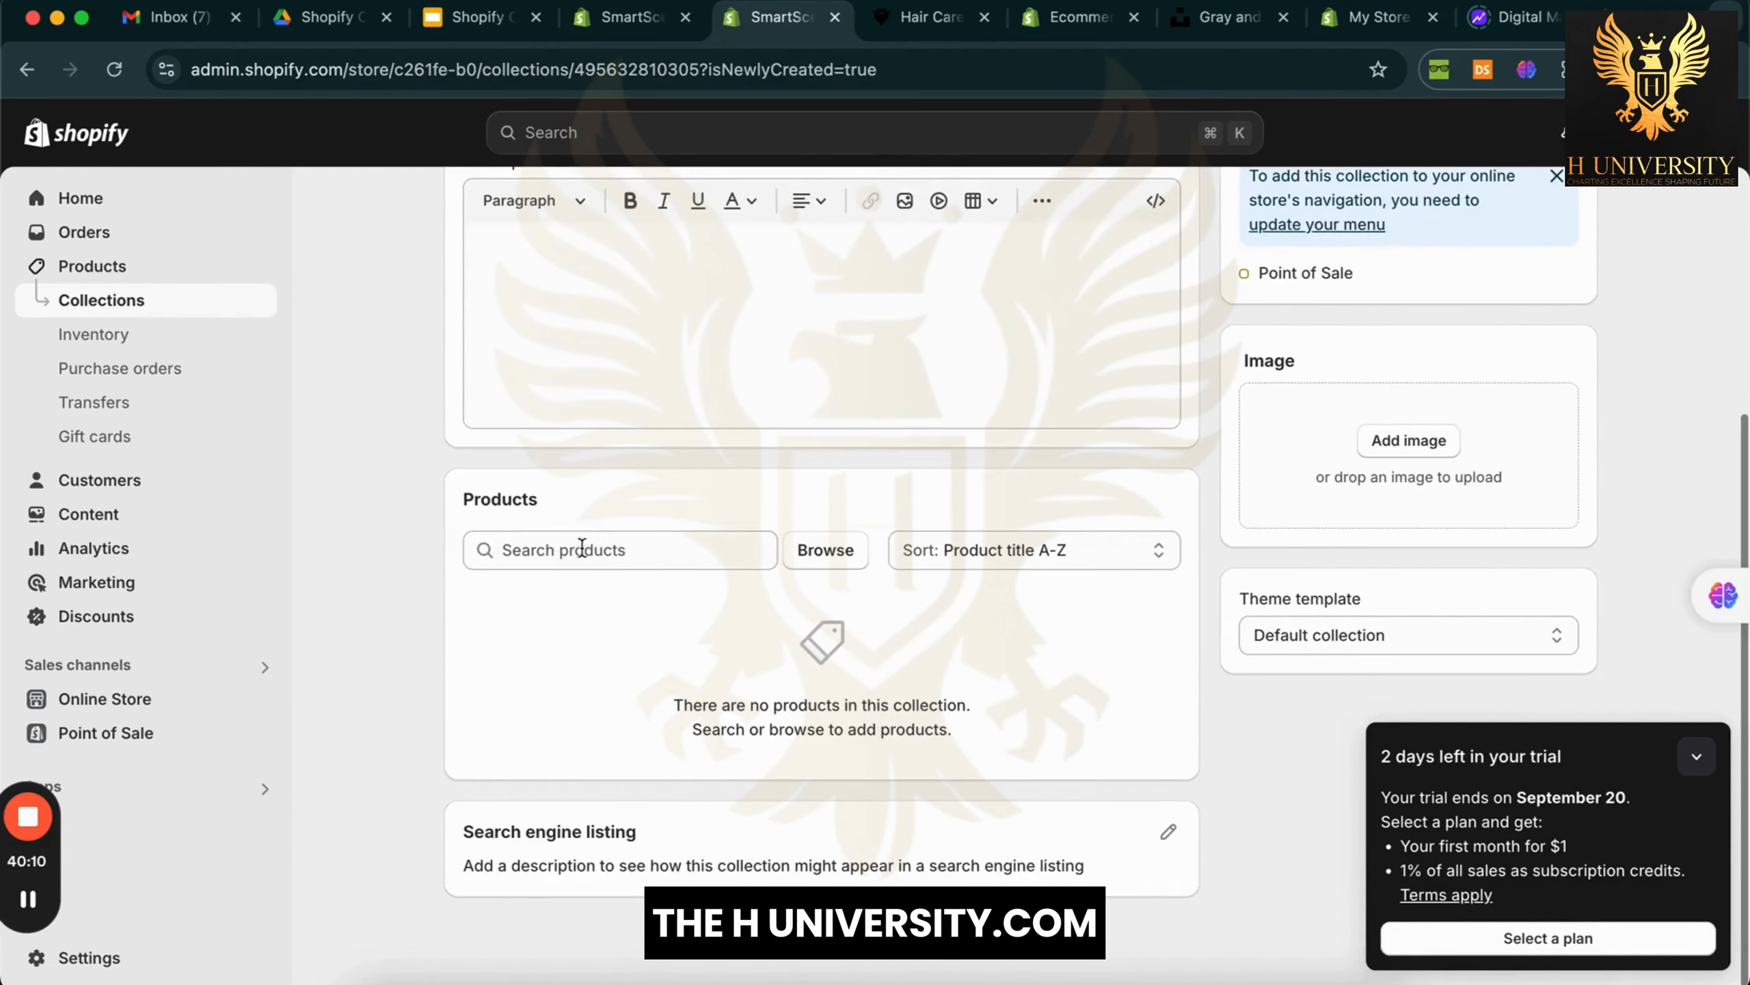
pyautogui.click(849, 548)
pyautogui.click(861, 482)
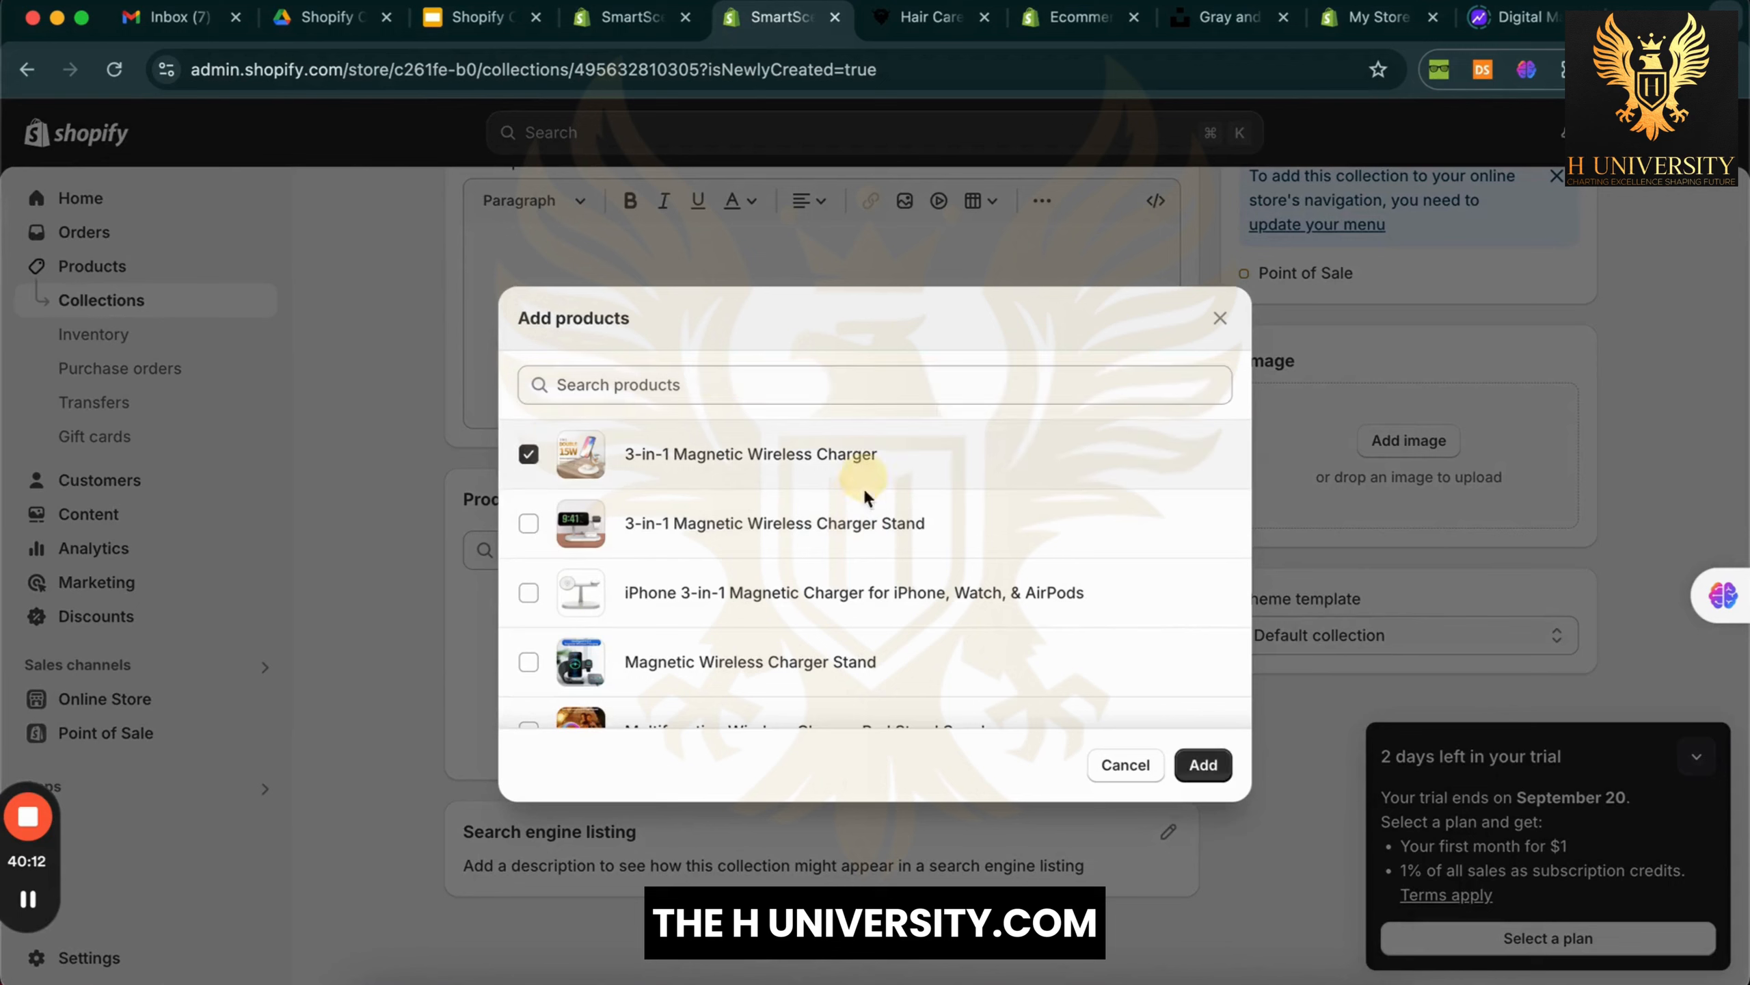
pyautogui.click(853, 549)
pyautogui.click(853, 594)
pyautogui.scroll(-2, 846, 594)
pyautogui.click(910, 540)
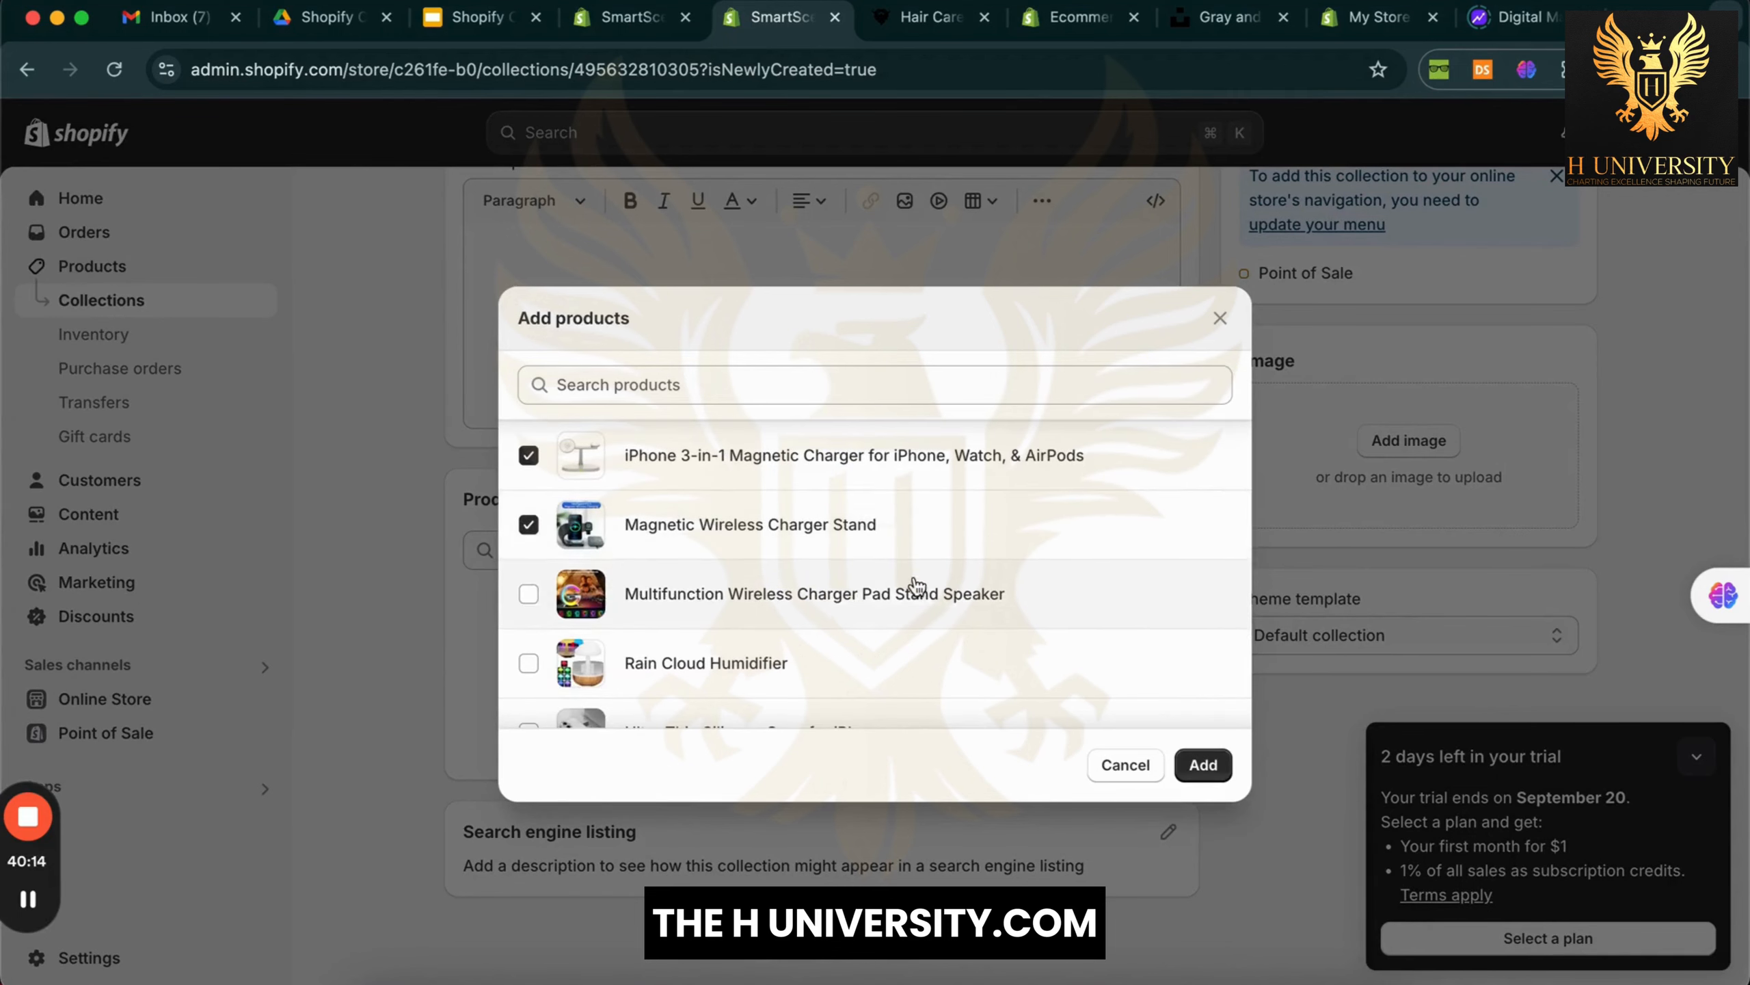
pyautogui.click(910, 590)
pyautogui.scroll(-3, 916, 586)
pyautogui.click(1015, 486)
pyautogui.click(1014, 555)
pyautogui.click(1014, 555)
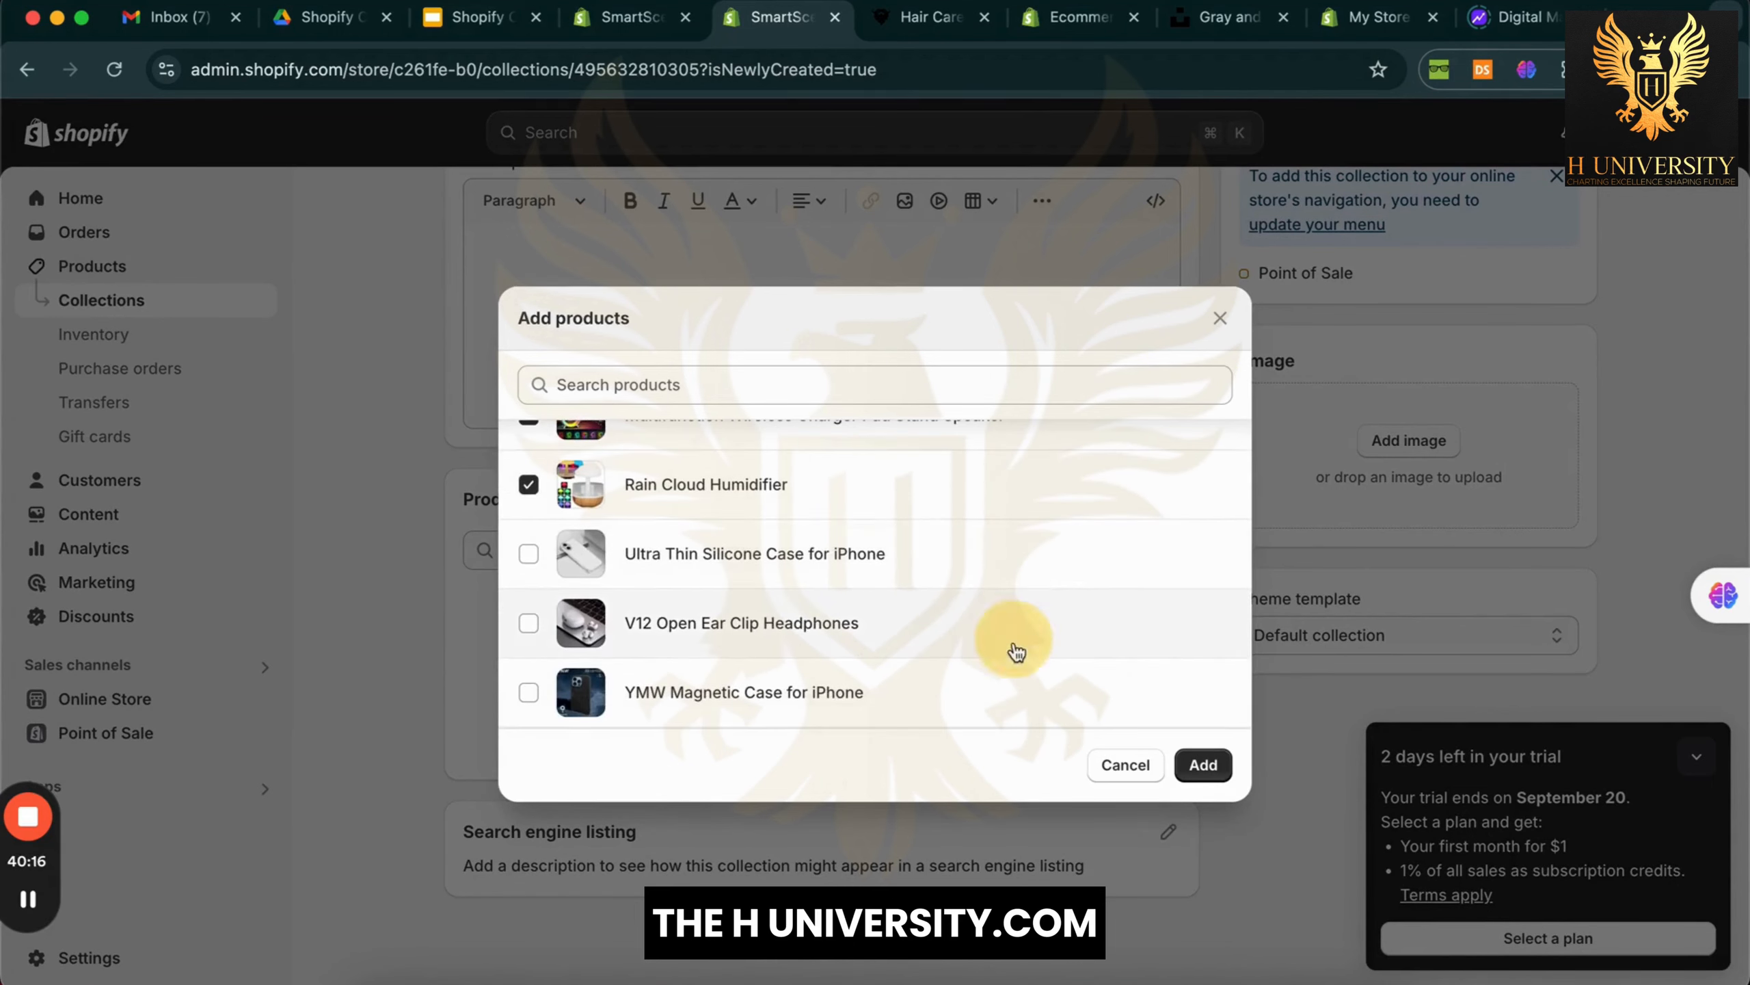
pyautogui.click(1054, 594)
pyautogui.click(1103, 553)
pyautogui.click(528, 691)
pyautogui.click(1203, 763)
# Set the Best Sellers collection's products to be sorted manually
pyautogui.scroll(-4, 819, 552)
pyautogui.click(1048, 278)
pyautogui.click(1020, 463)
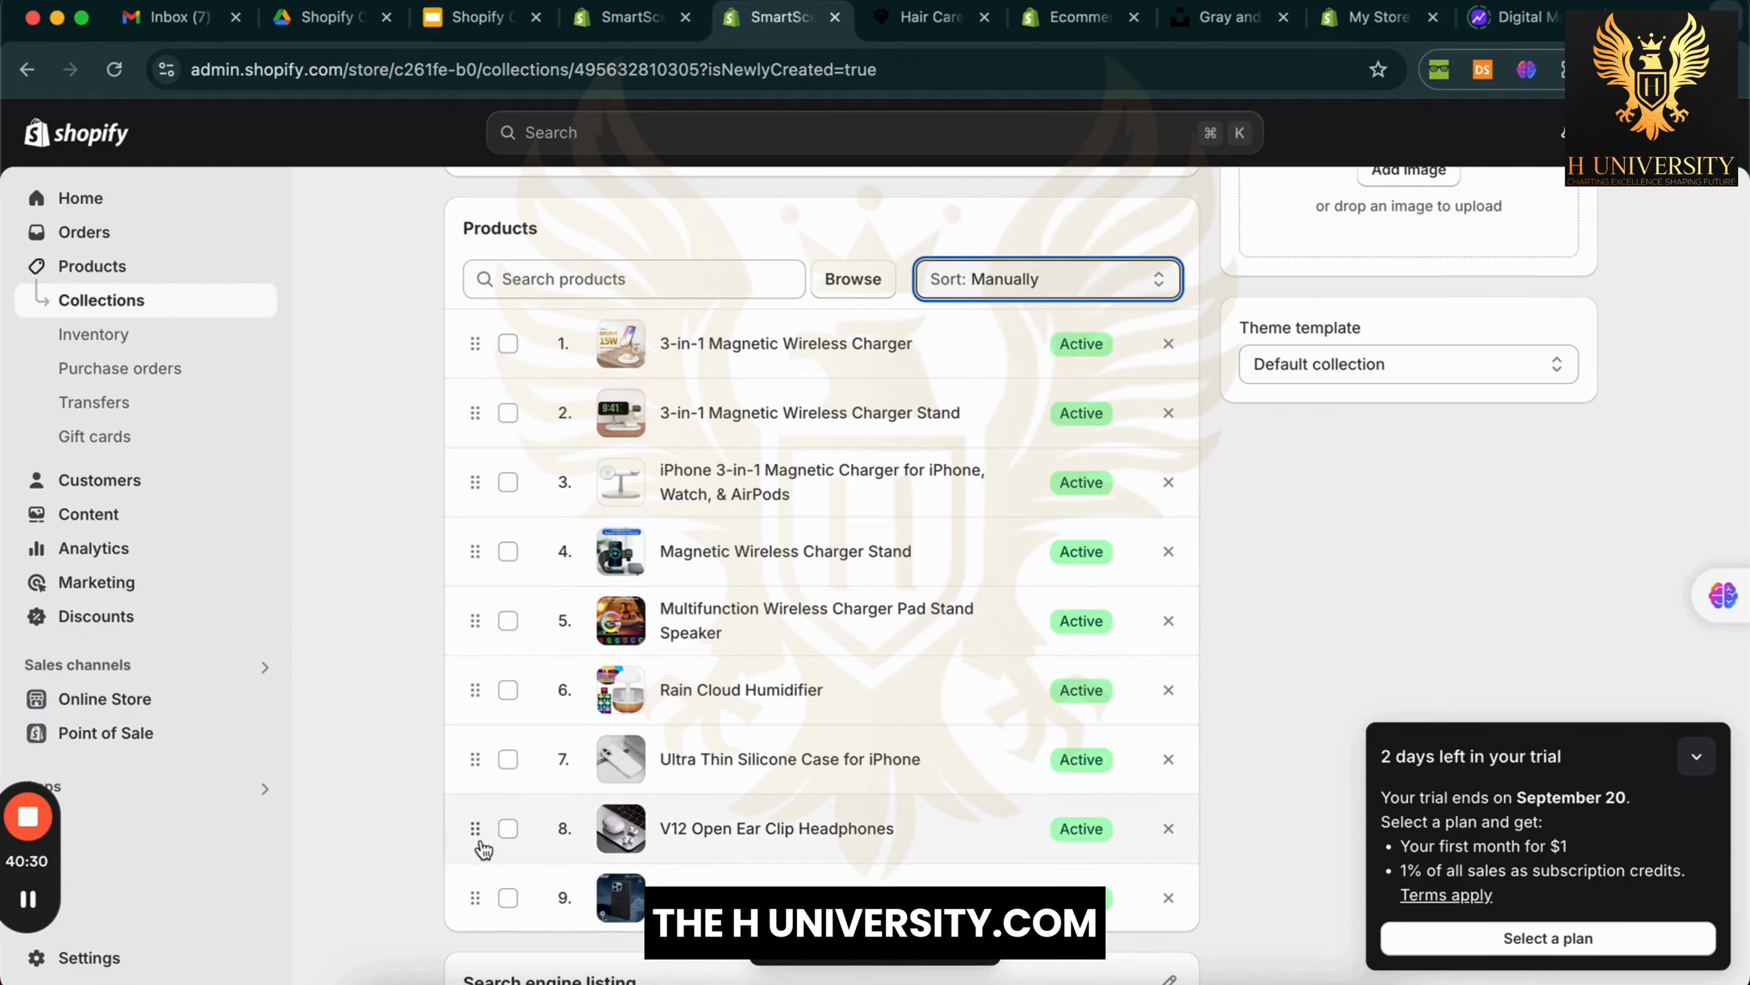
# Order the products with V12 headphones, 3-in-1 charger stand, Magnetic Wireless Charger Stand and silicone case first to fourth, and the Multifunction speaker sixth
pyautogui.moveTo(482, 847); pyautogui.dragTo(530, 384)
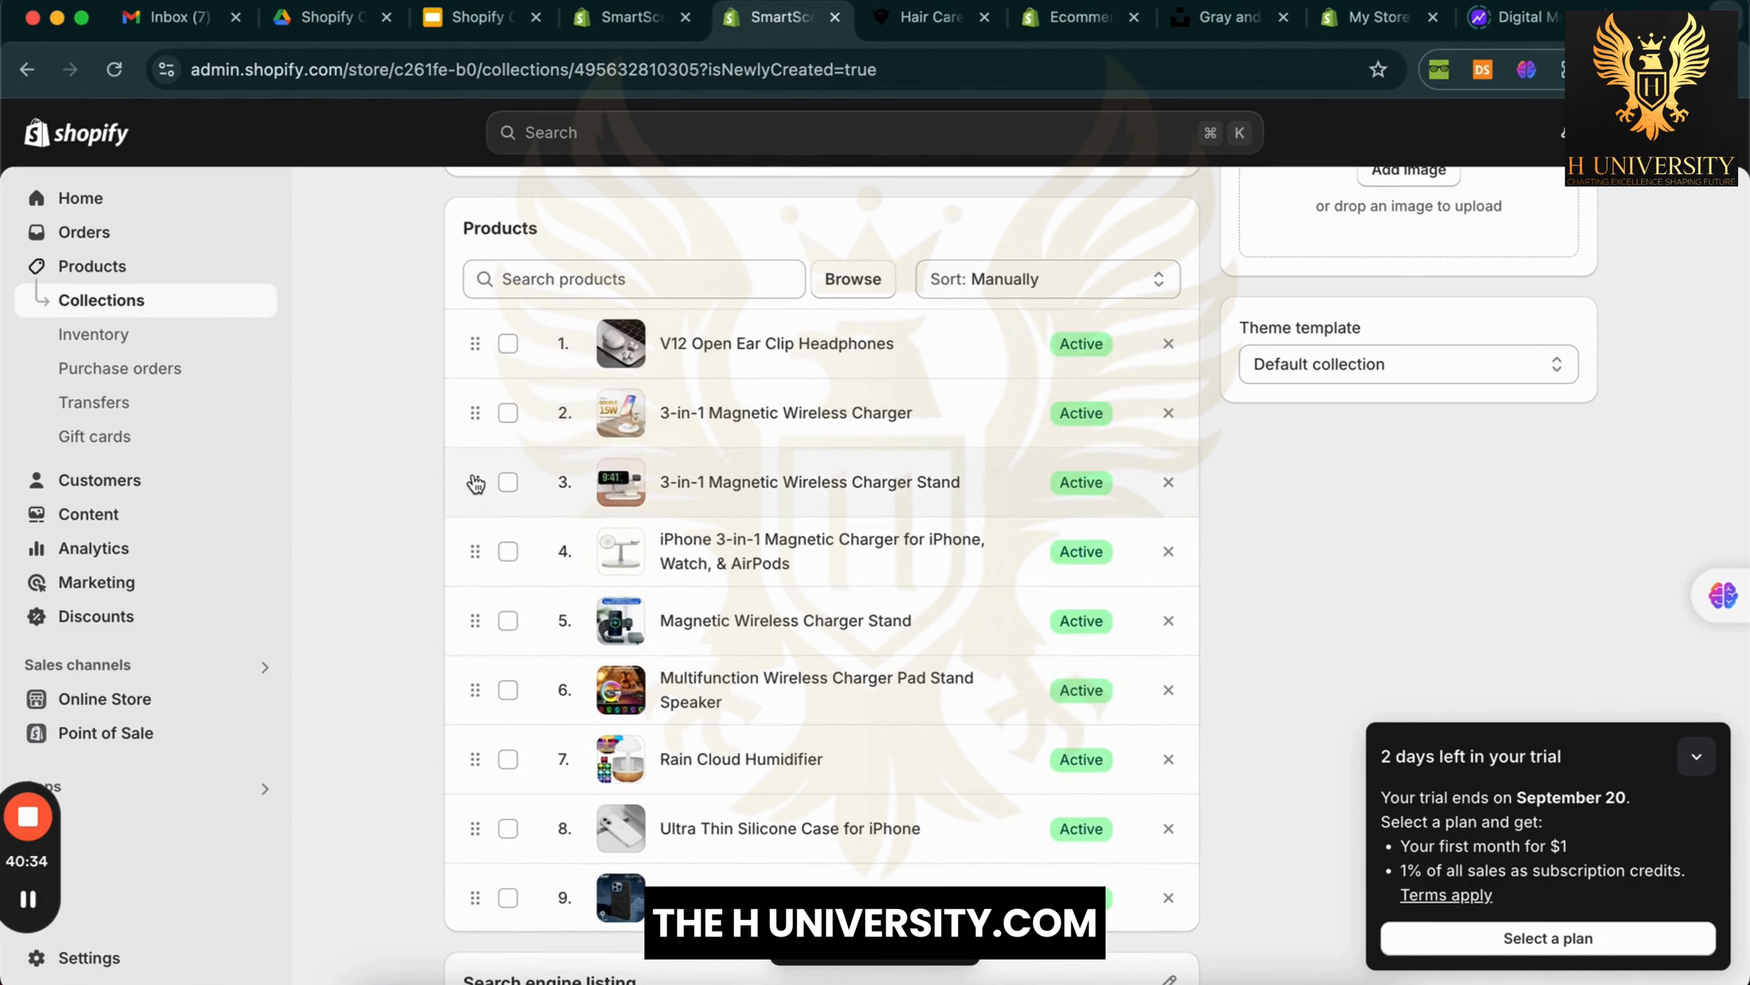
pyautogui.moveTo(476, 484); pyautogui.dragTo(471, 428)
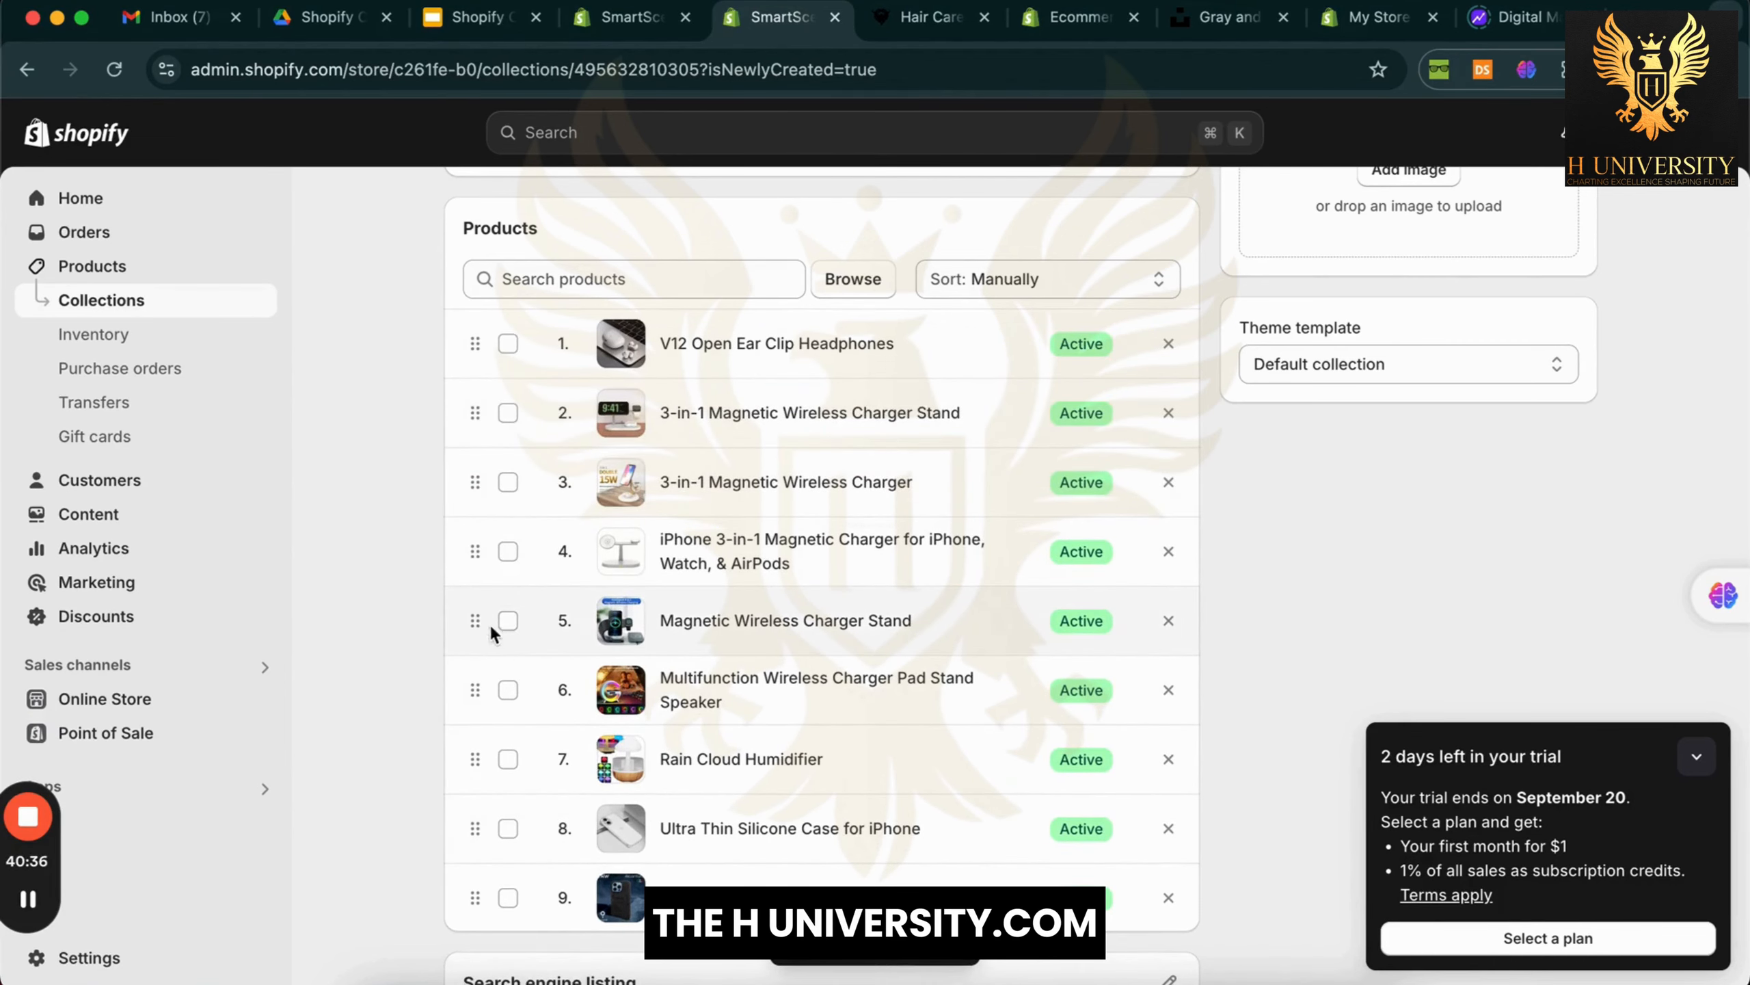
pyautogui.moveTo(475, 620); pyautogui.dragTo(476, 485)
pyautogui.moveTo(475, 830); pyautogui.dragTo(475, 551)
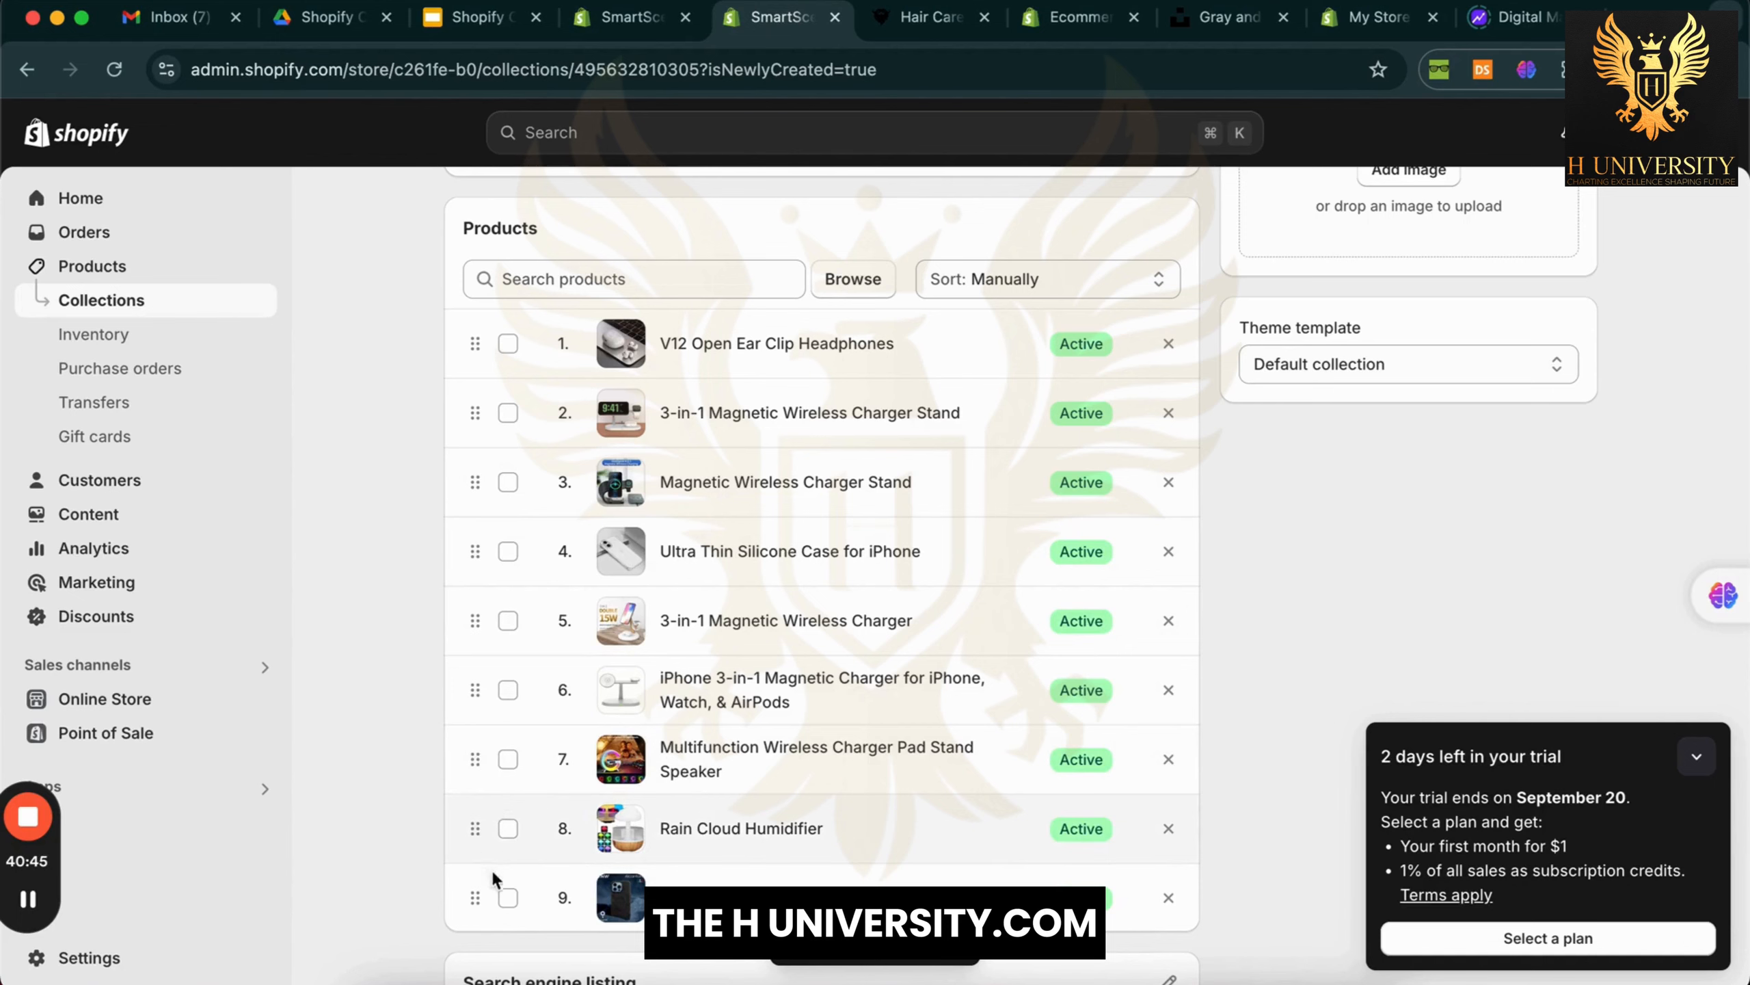
pyautogui.moveTo(473, 762); pyautogui.dragTo(473, 686)
pyautogui.scroll(10, 348, 779)
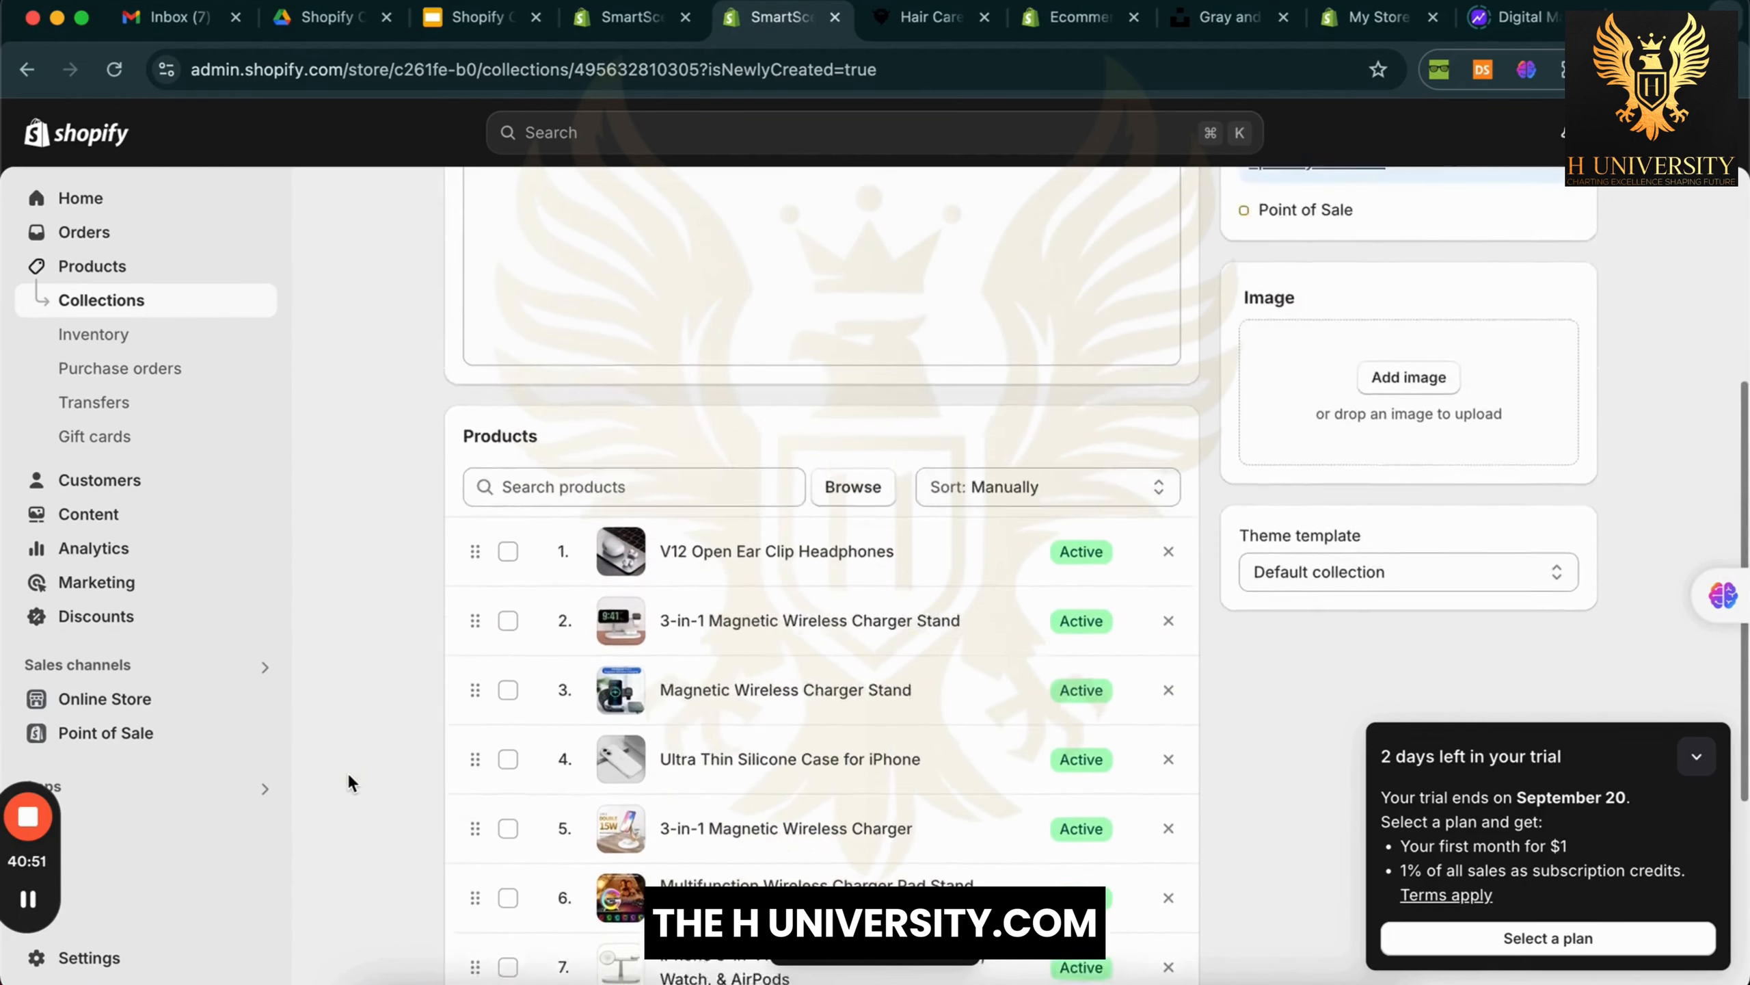
pyautogui.click(1696, 756)
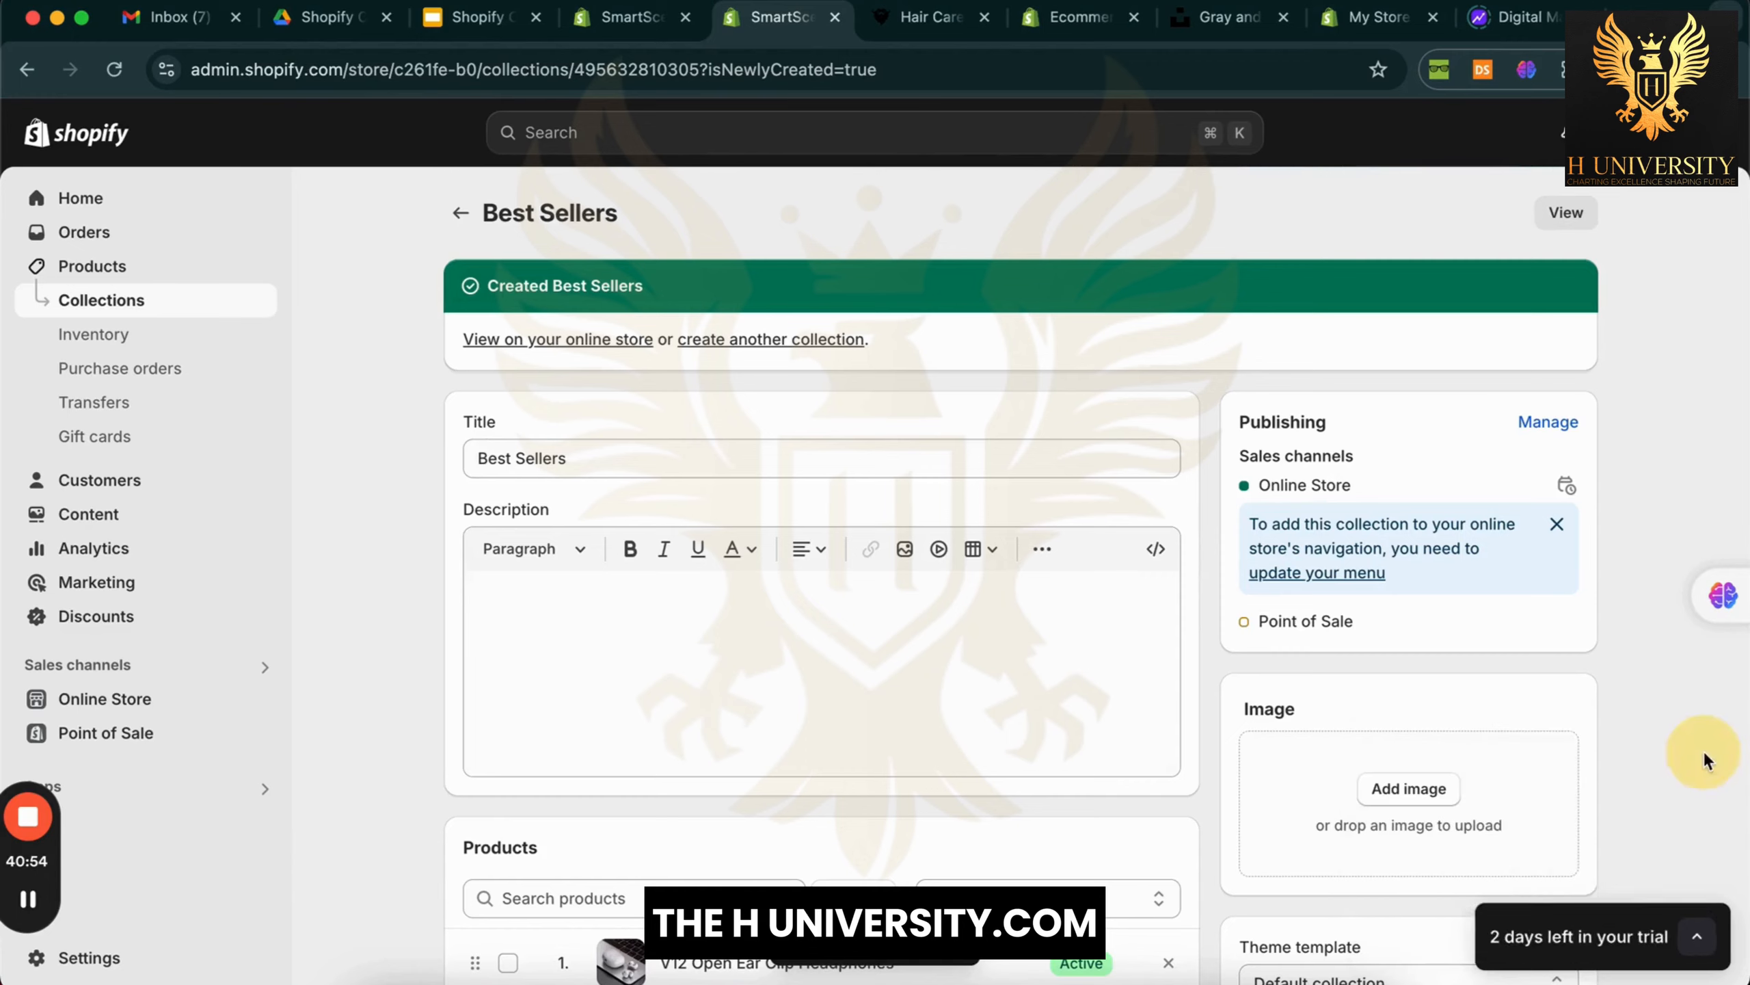
pyautogui.scroll(-10, 1484, 691)
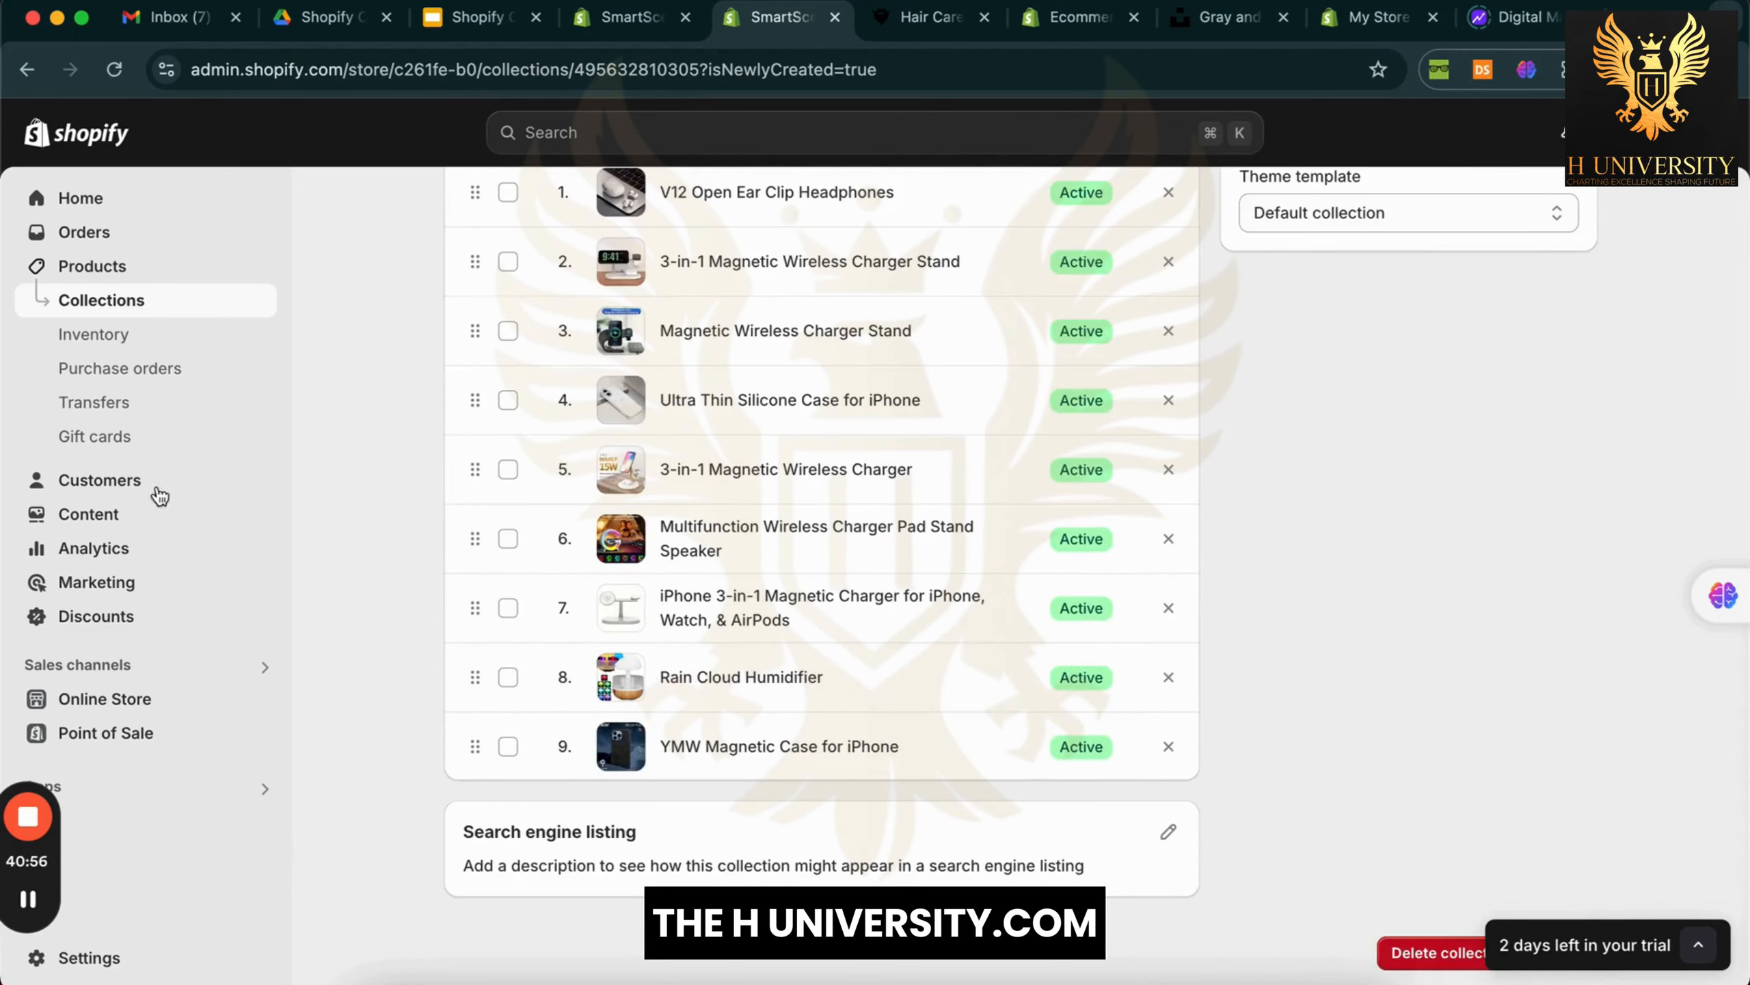
# Open the Sense theme for customization and go to the home page's Featured collection section
pyautogui.click(131, 700)
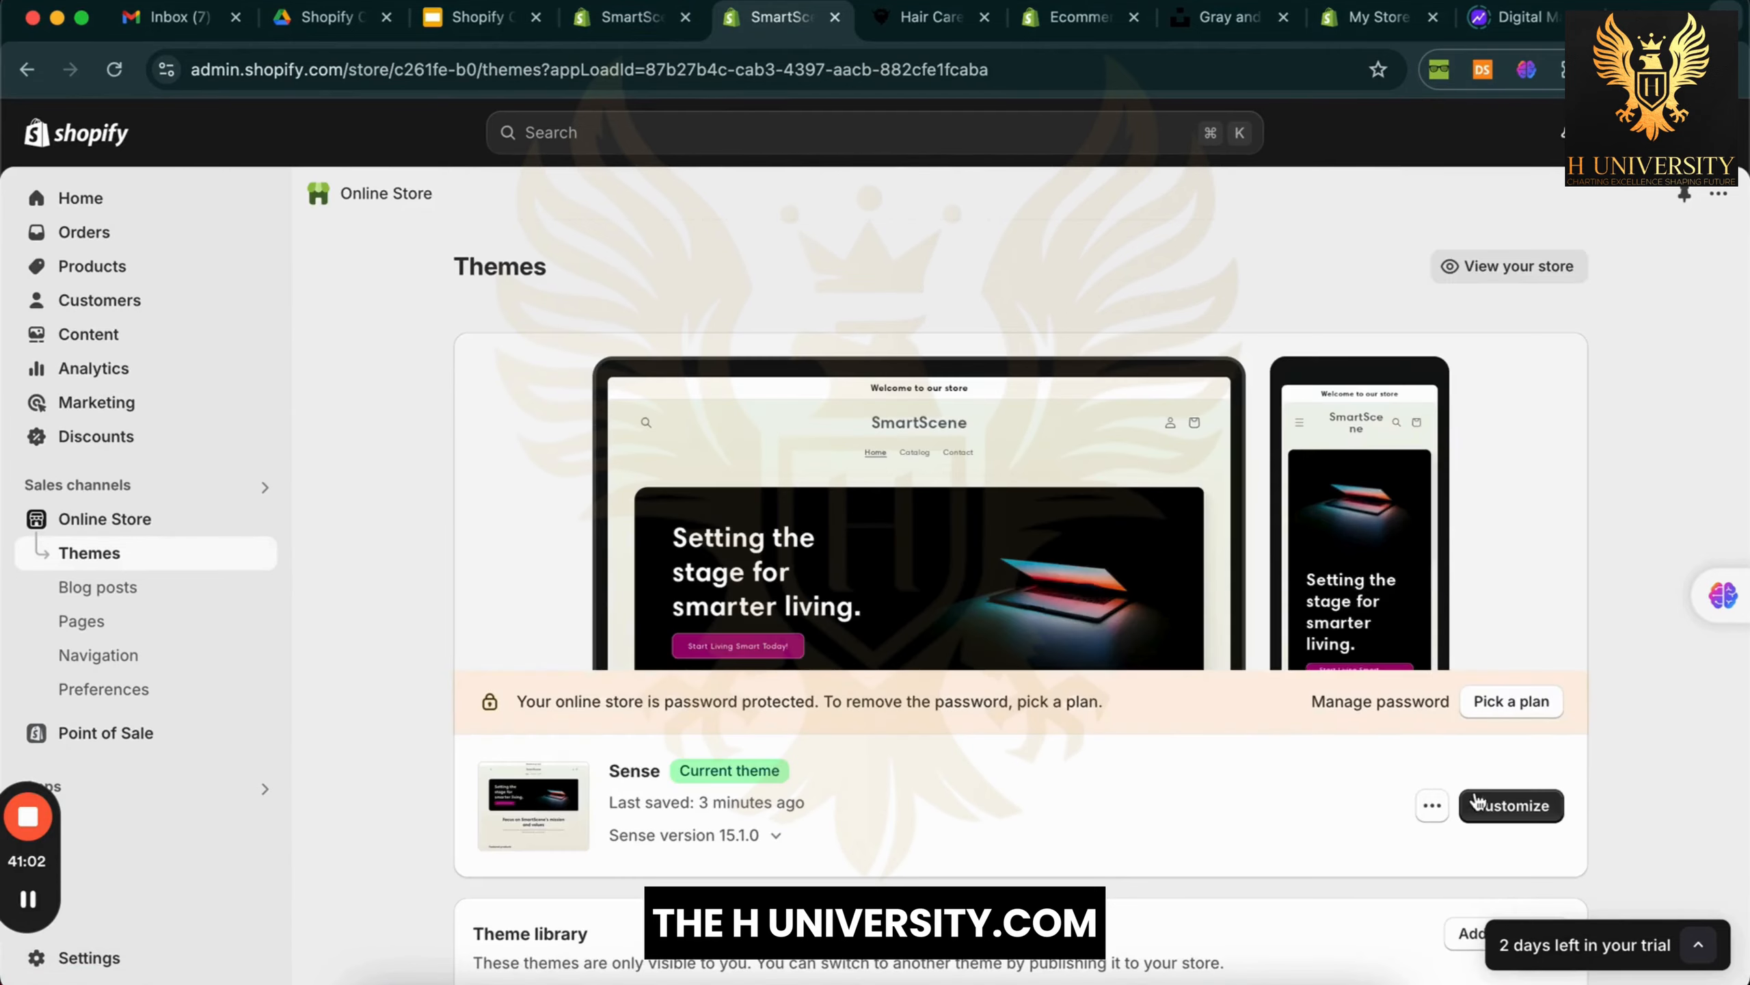
pyautogui.click(1476, 802)
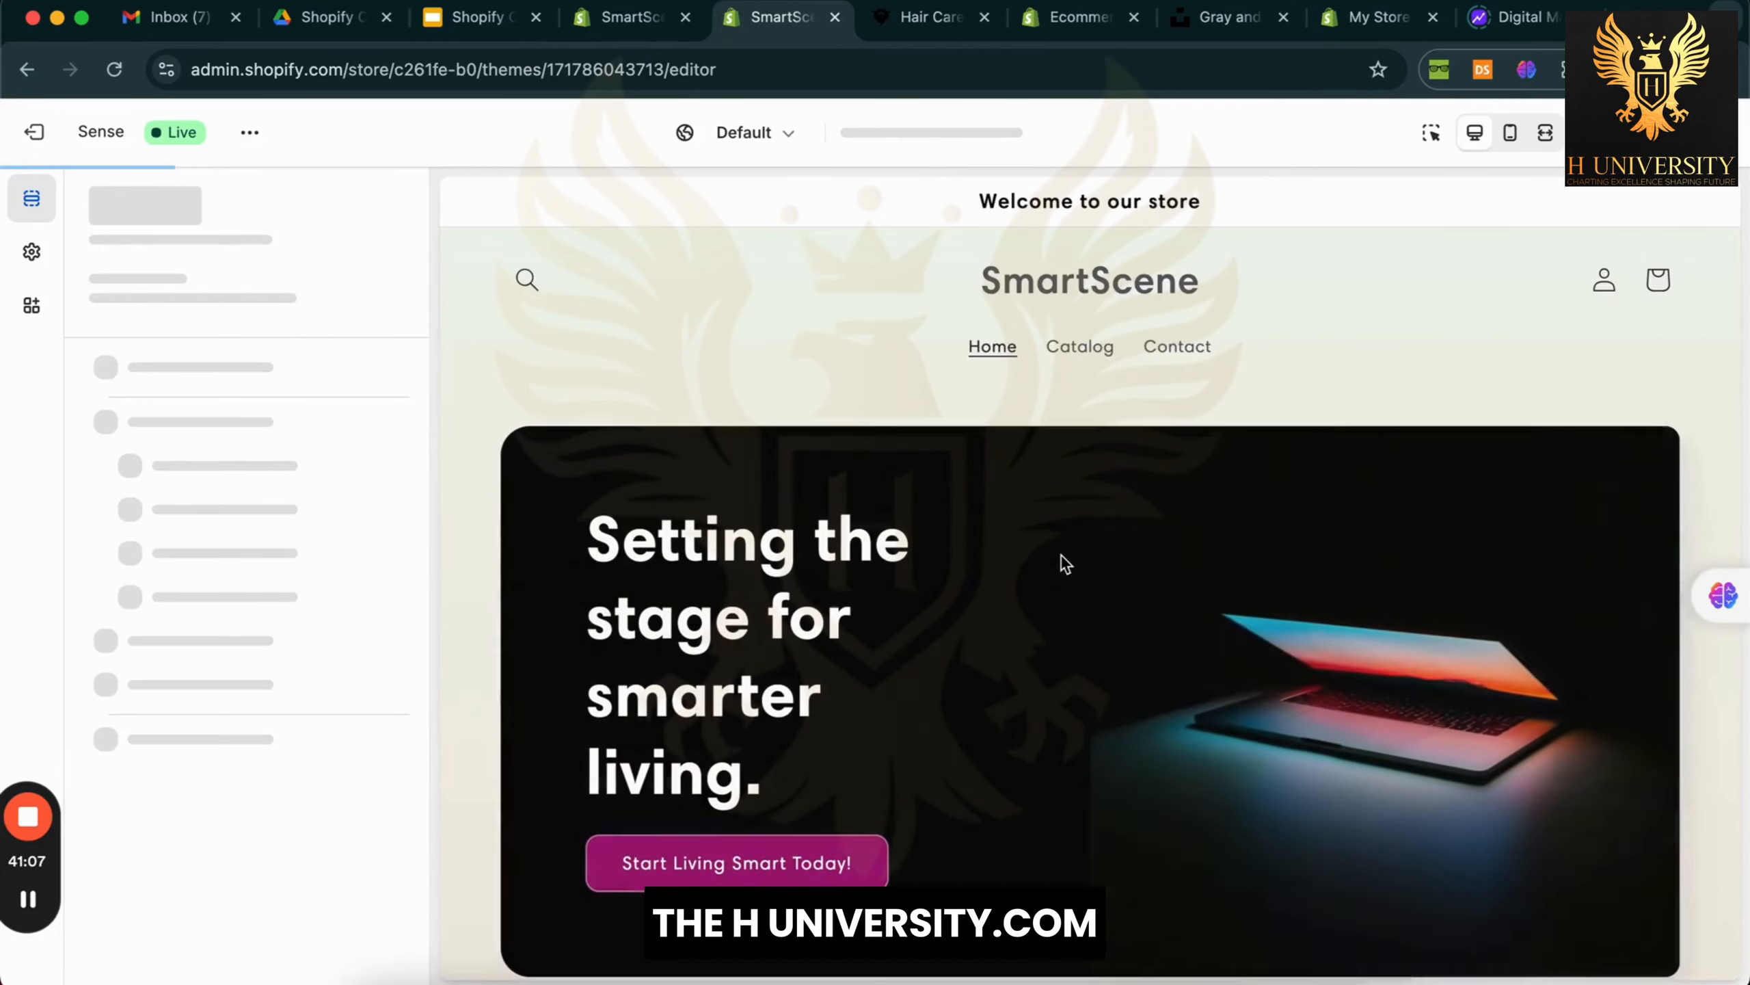
pyautogui.scroll(-5, 587, 656)
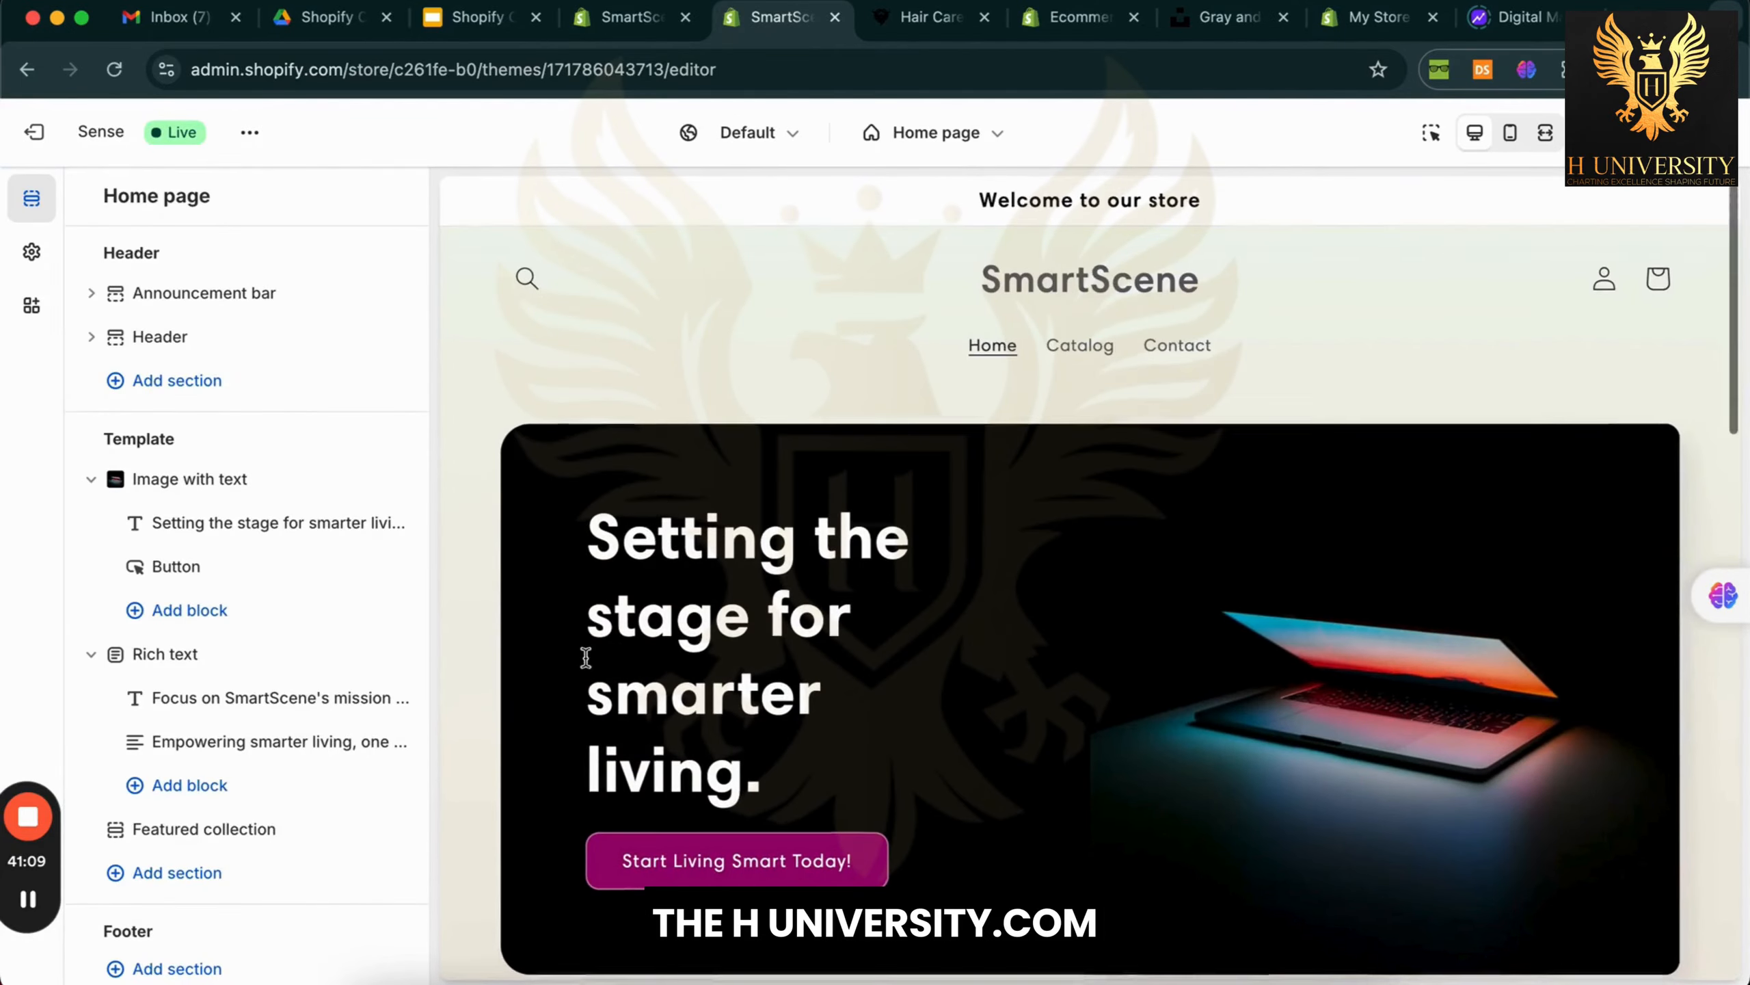
pyautogui.scroll(-15, 552, 778)
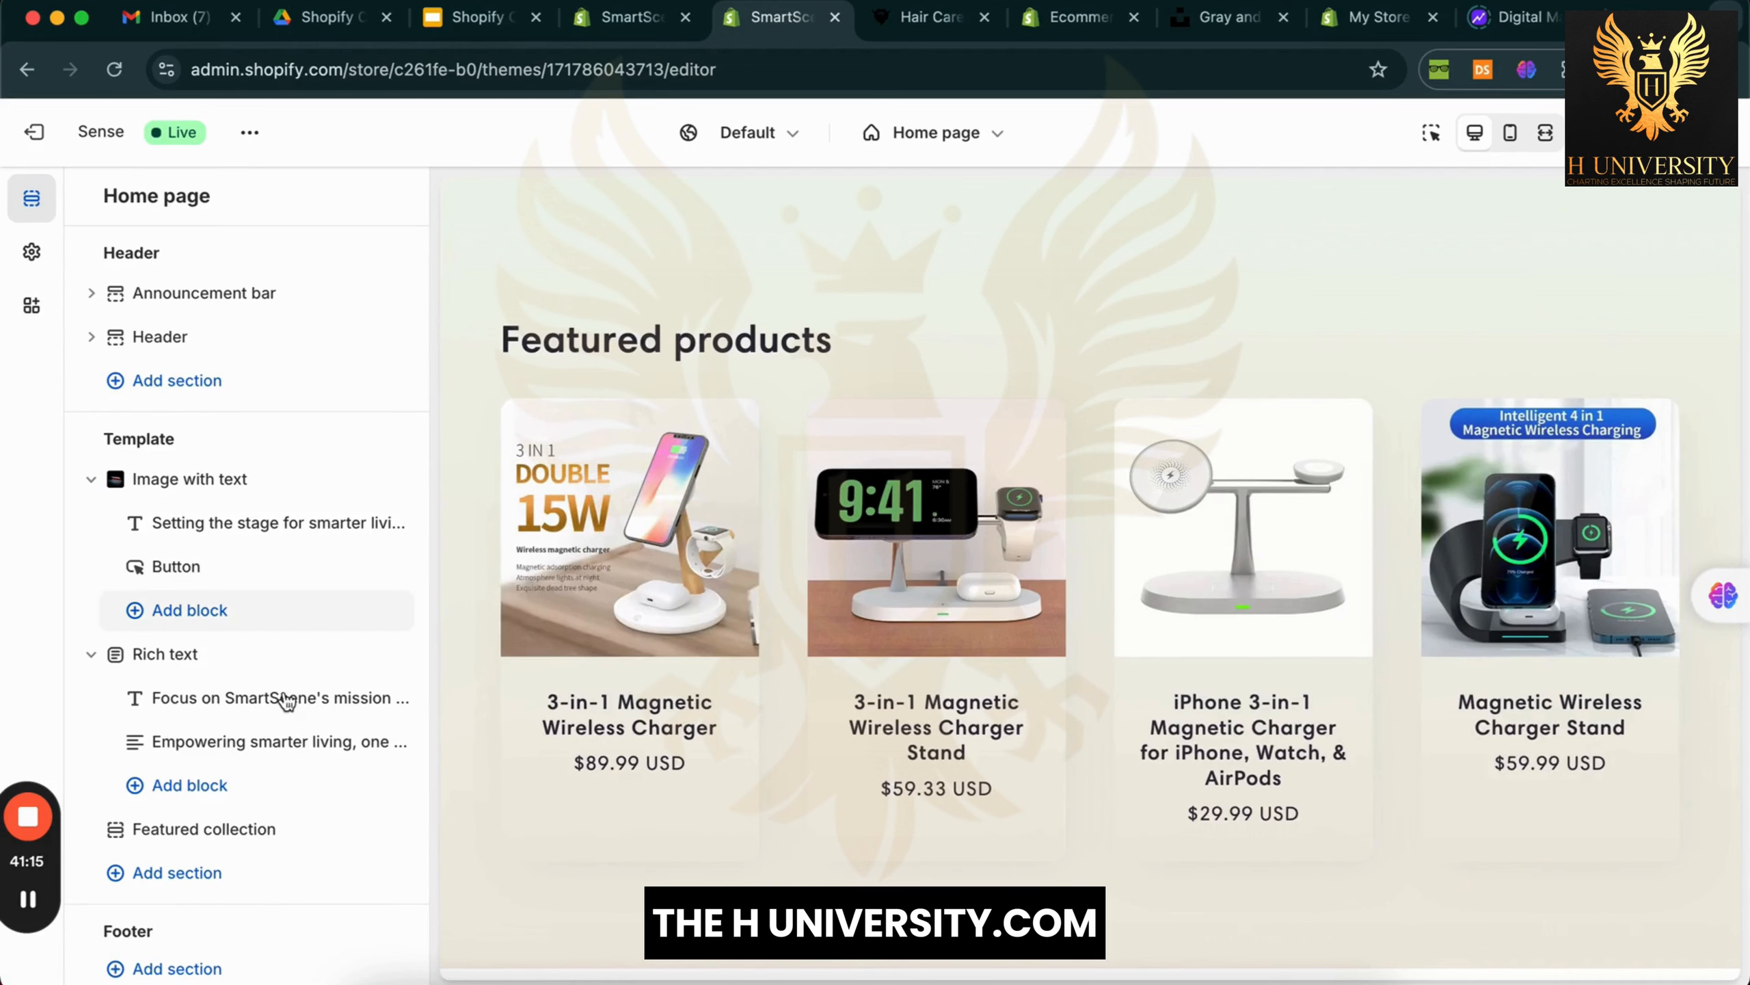
pyautogui.moveTo(266, 839)
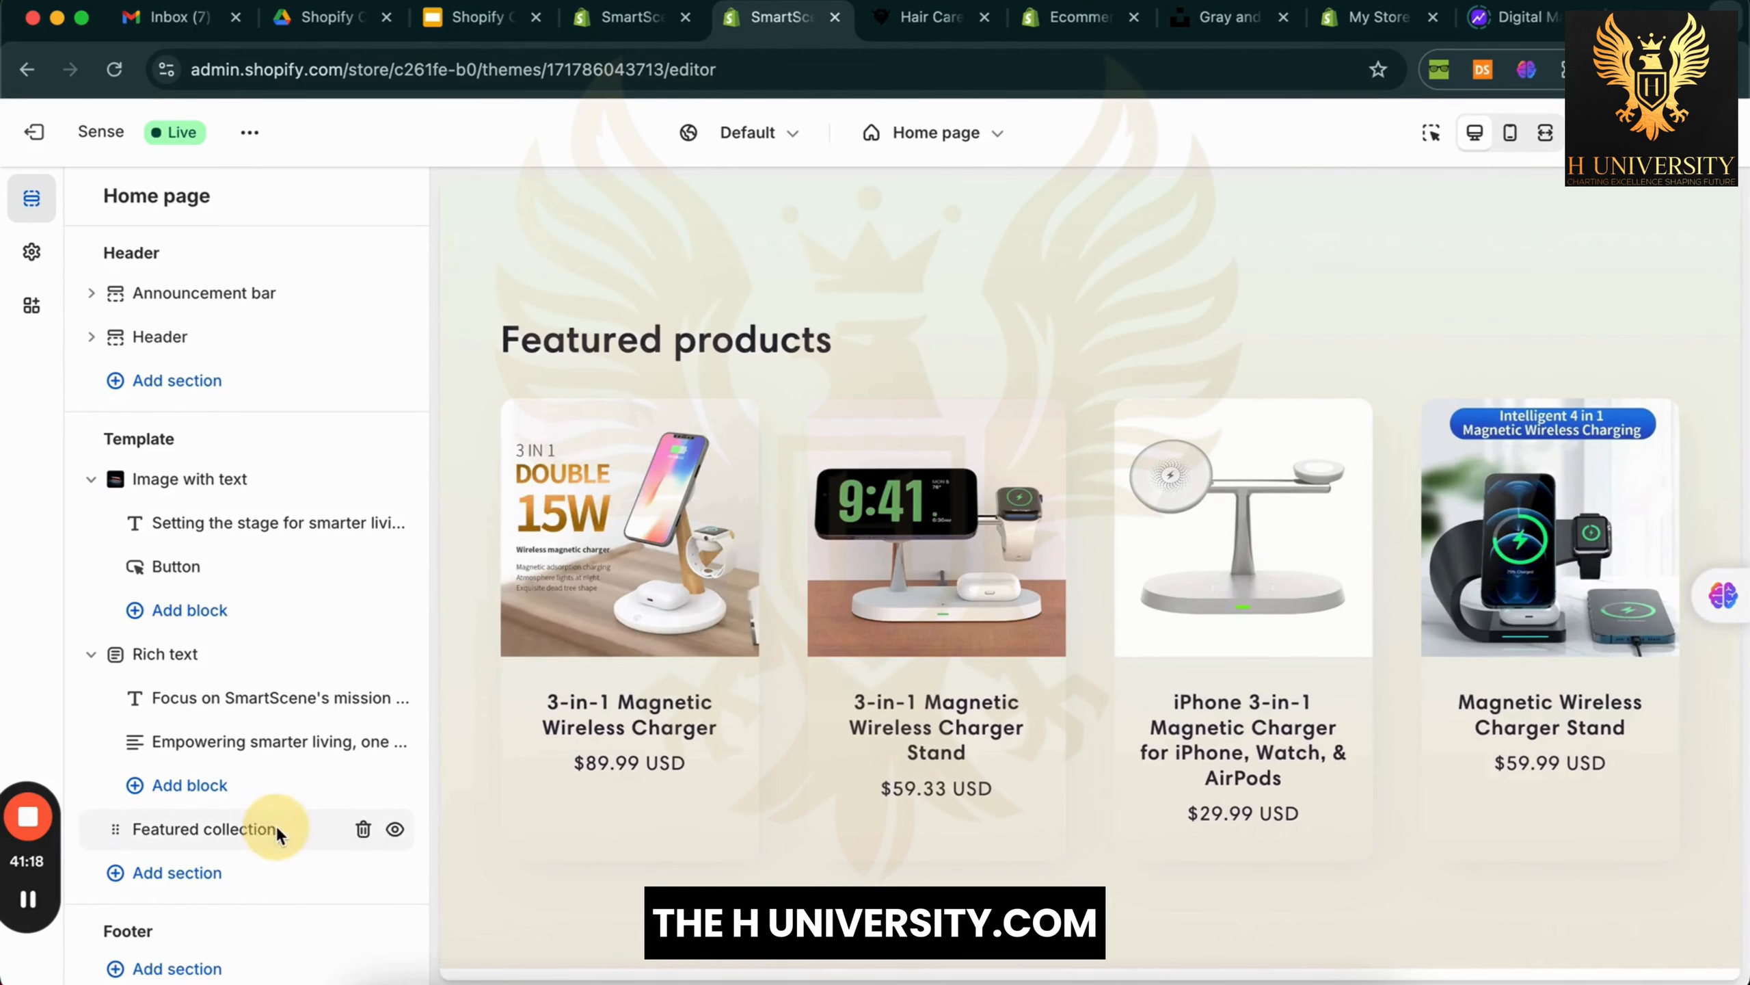
# Set the Featured collection section to show the Best Sellers collection
pyautogui.click(276, 827)
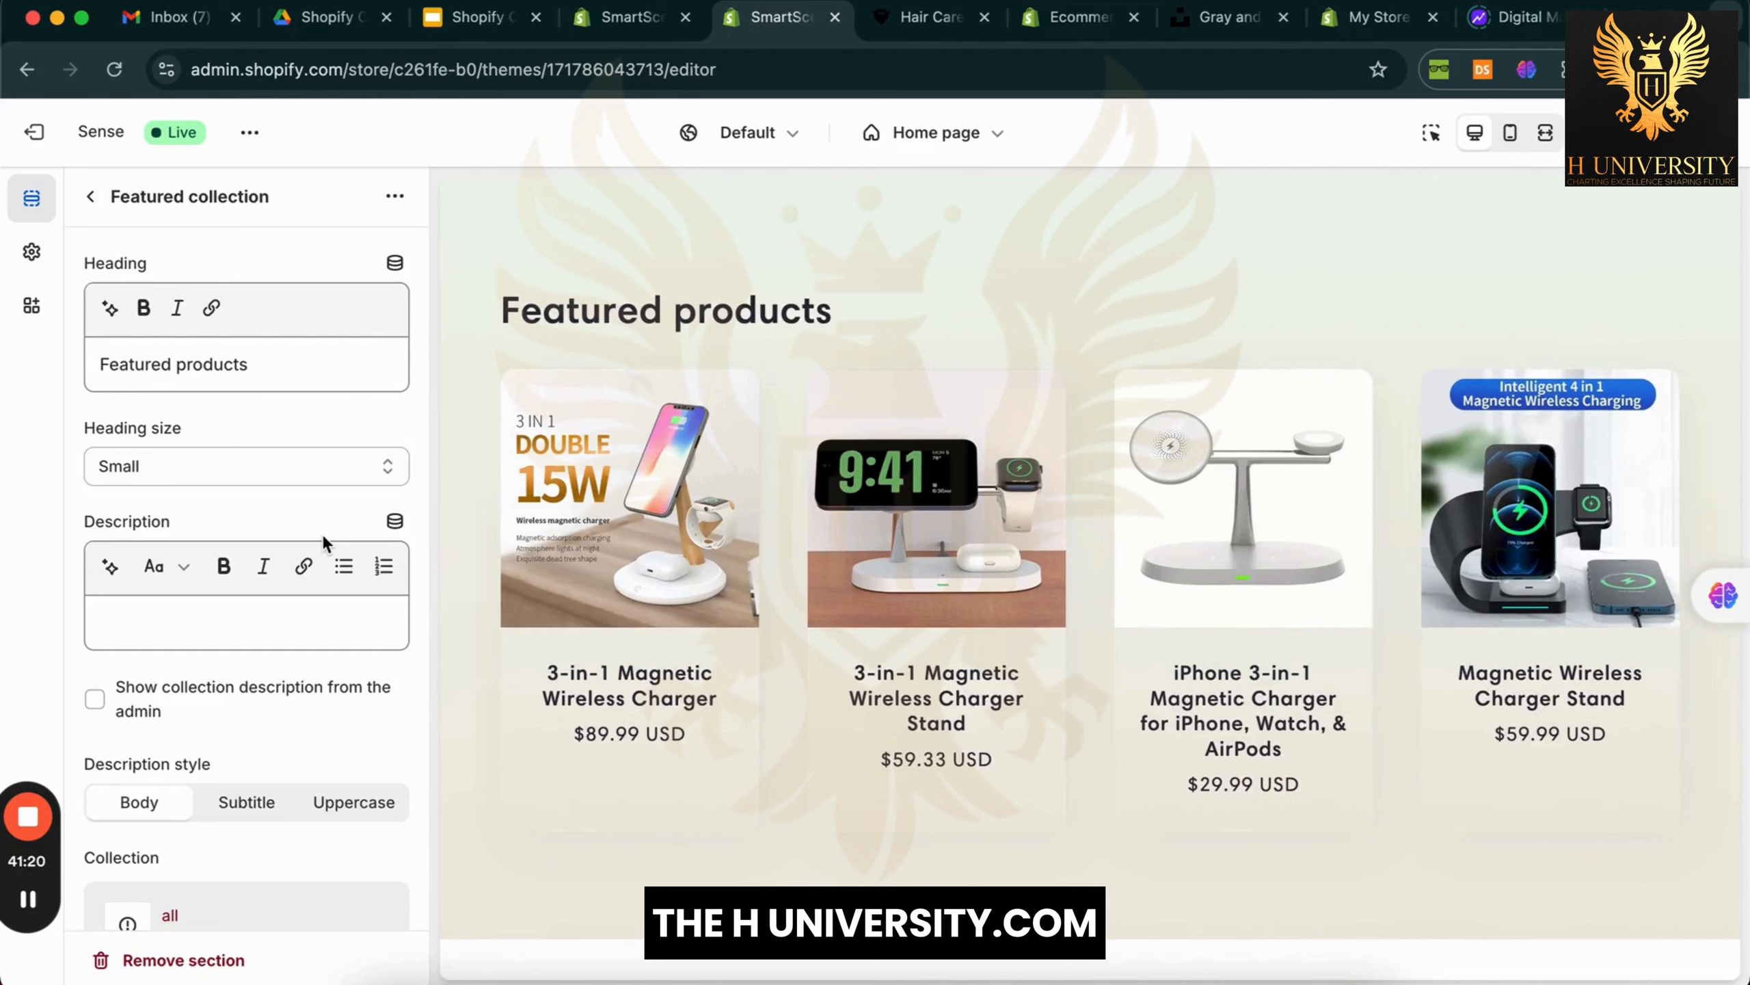
pyautogui.scroll(-6, 323, 534)
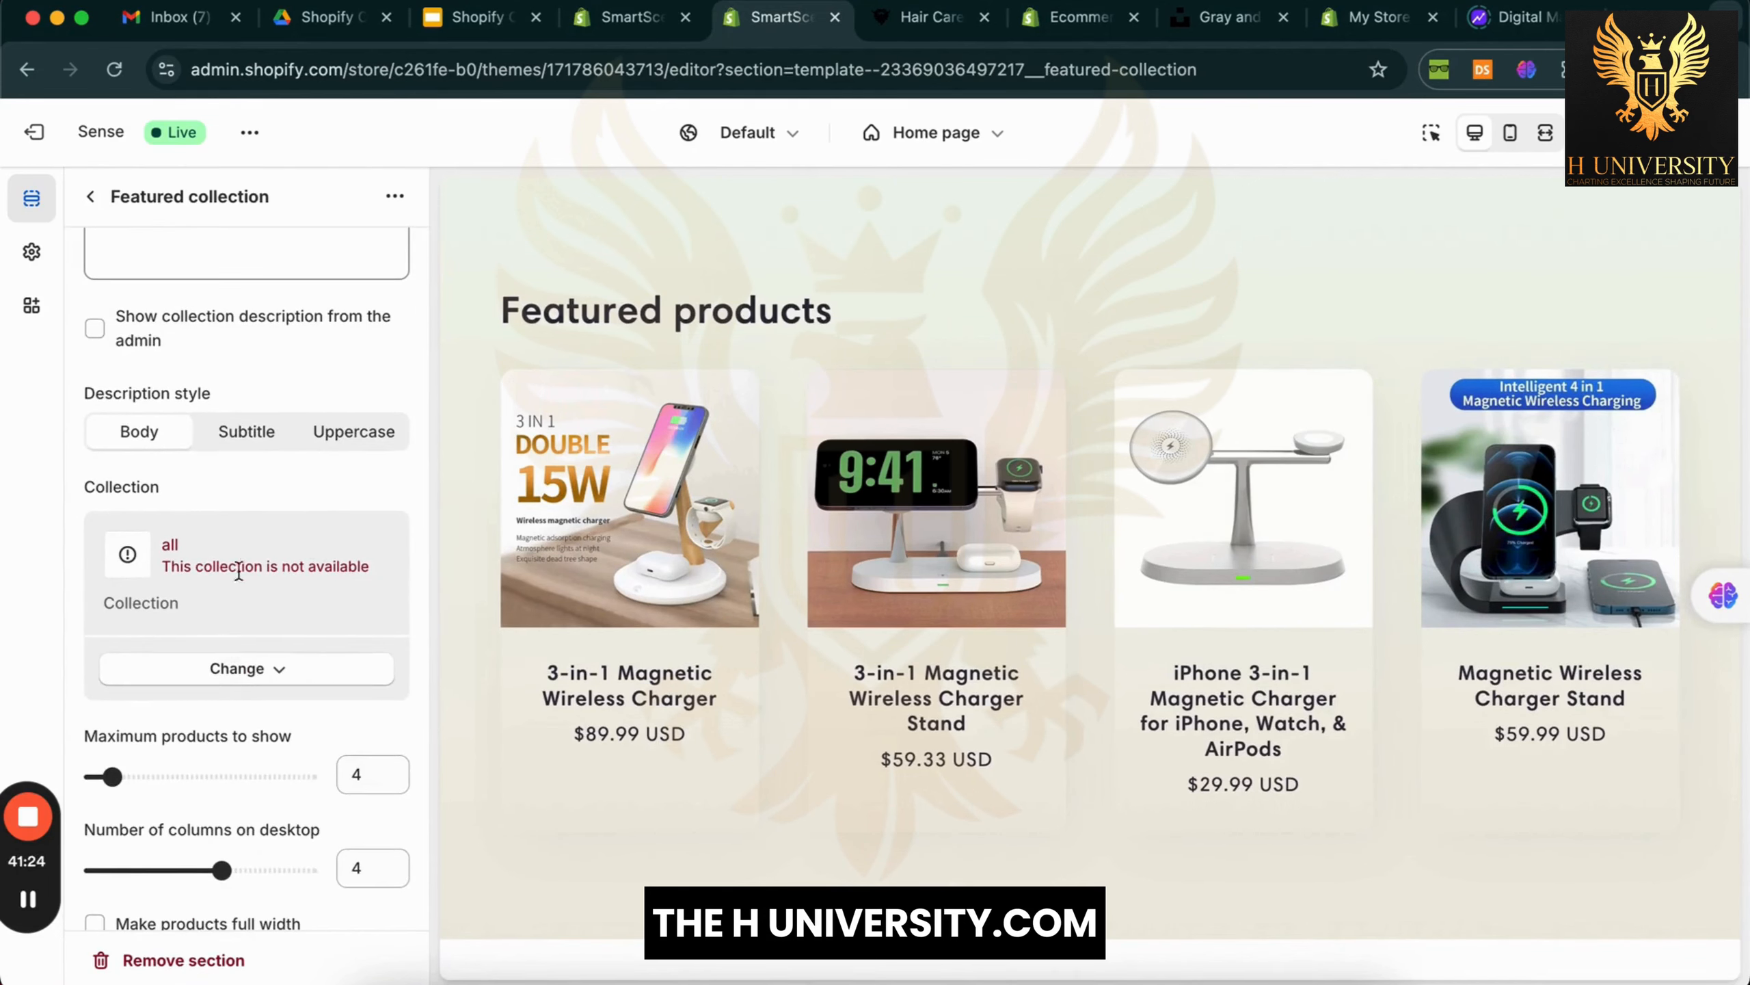
pyautogui.click(245, 668)
pyautogui.click(194, 387)
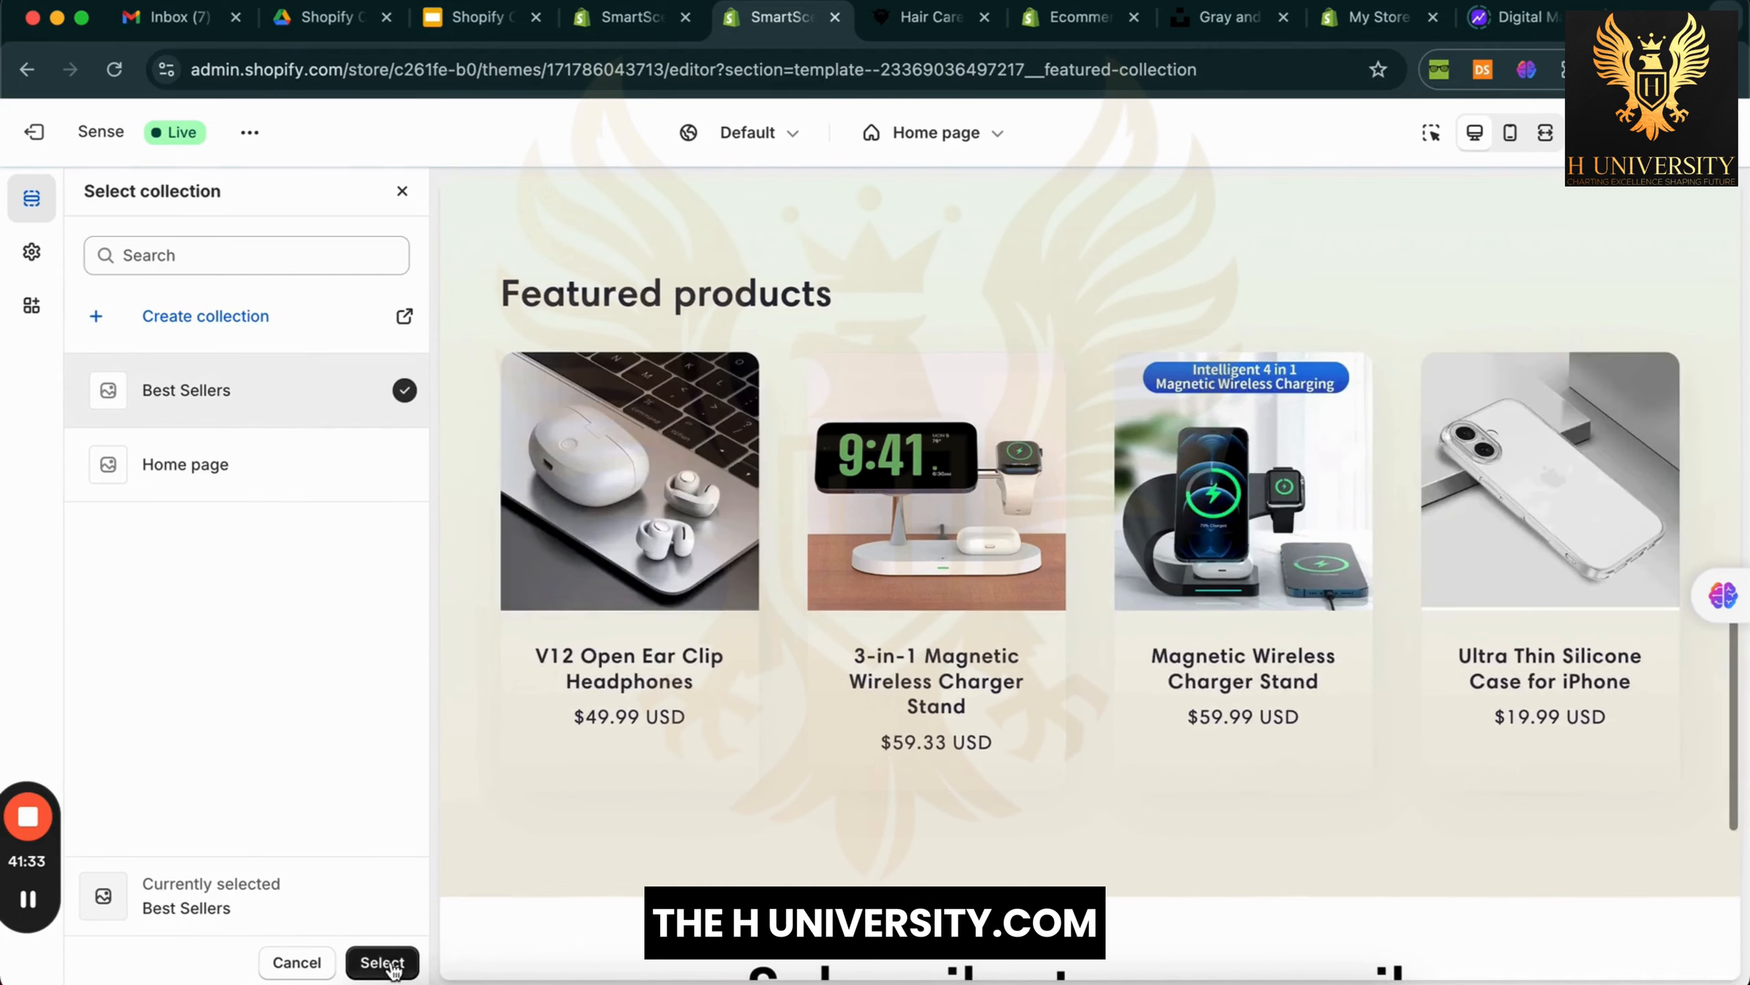
pyautogui.click(387, 958)
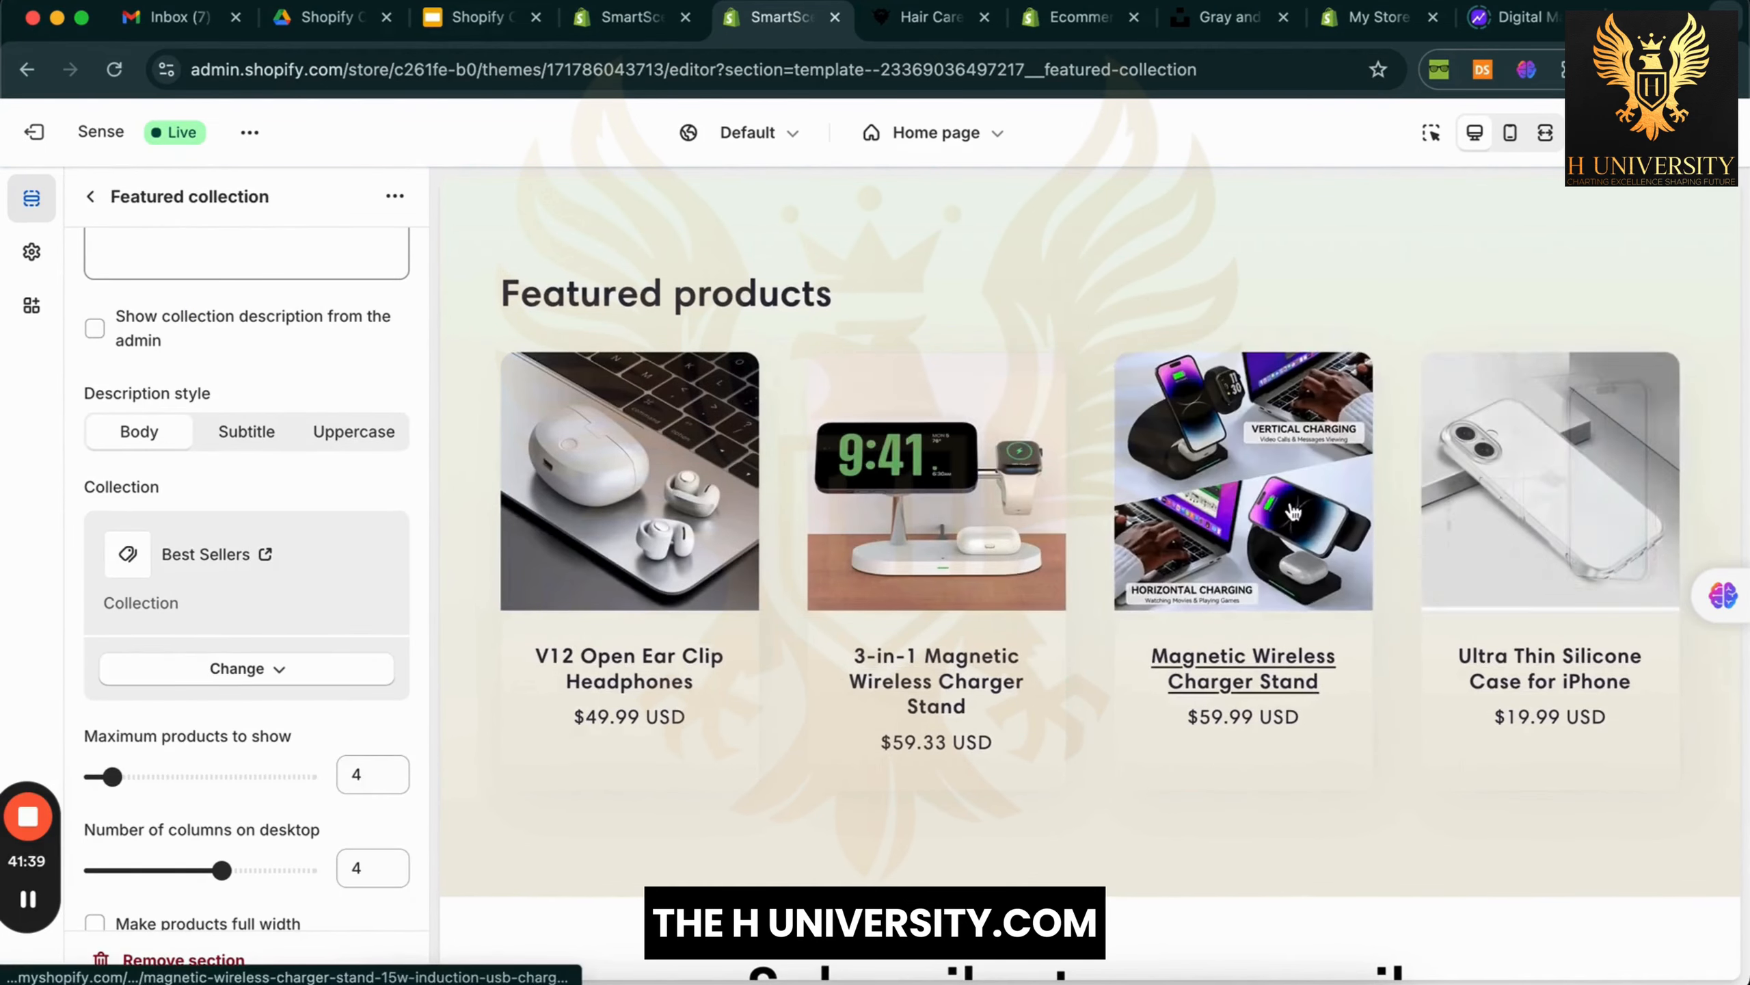
# Change the featured collection's heading to "Best Sellers Of The Month!"
pyautogui.scroll(5, 246, 482)
pyautogui.tripleClick(247, 364)
pyautogui.write('Best Sellers')
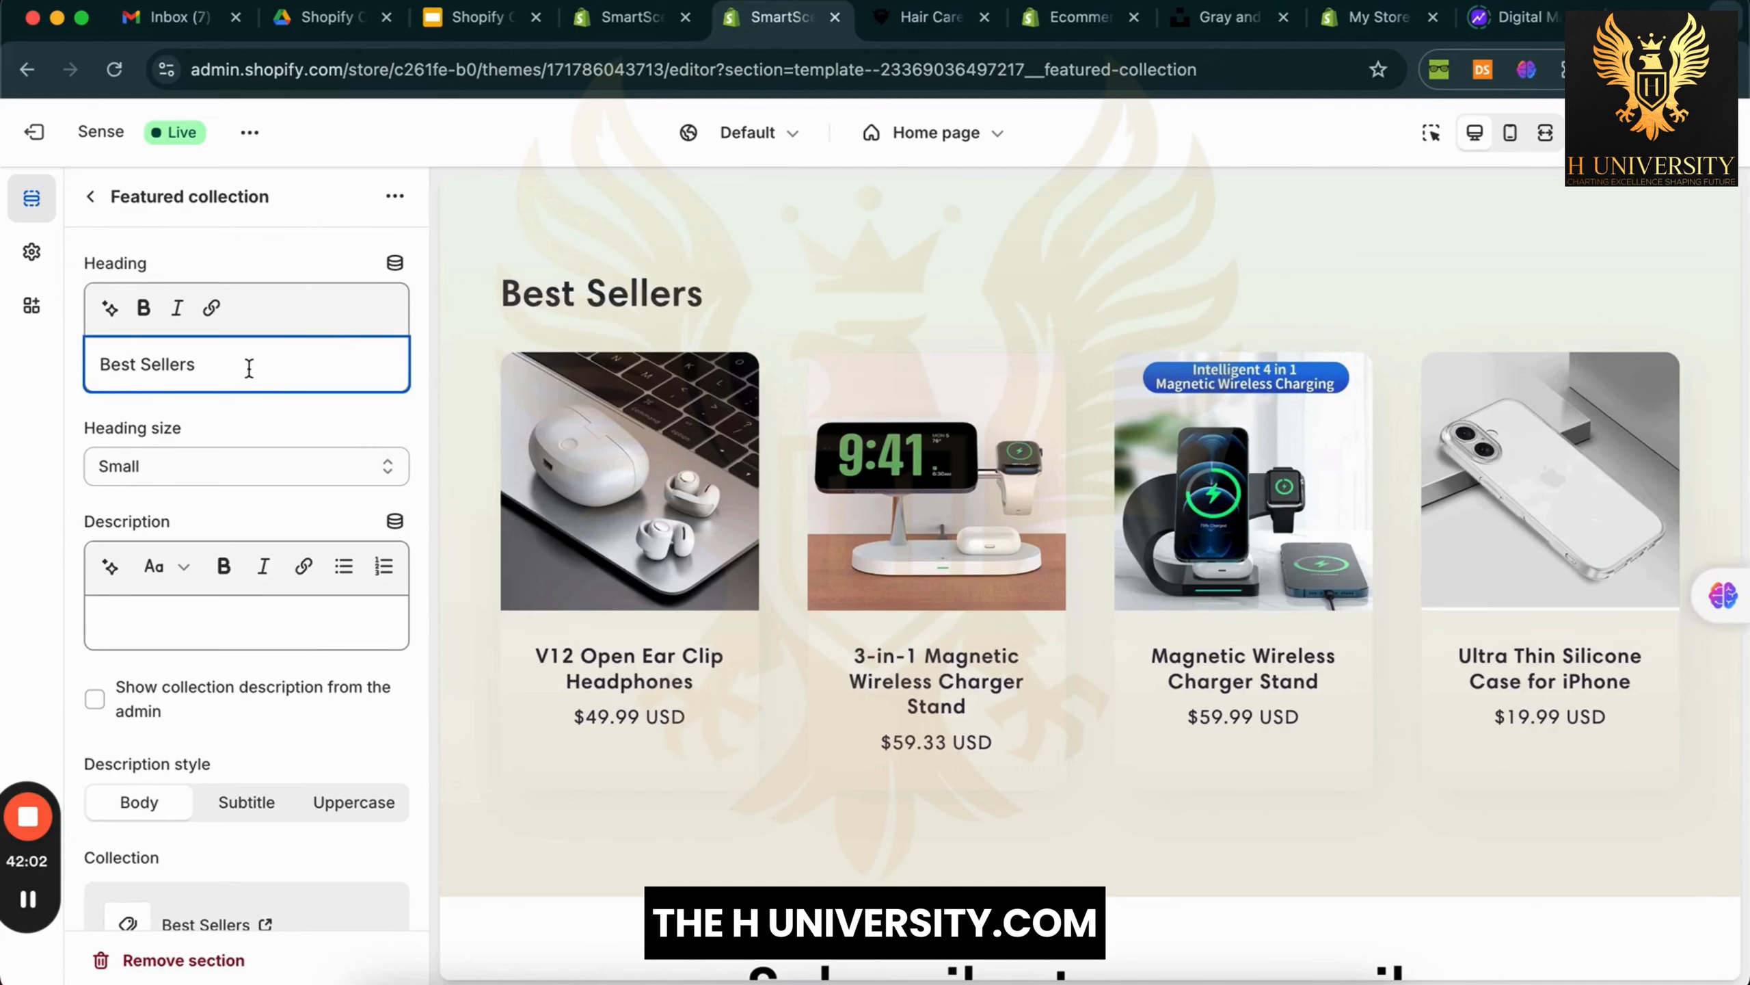
pyautogui.write(' Of The Month')
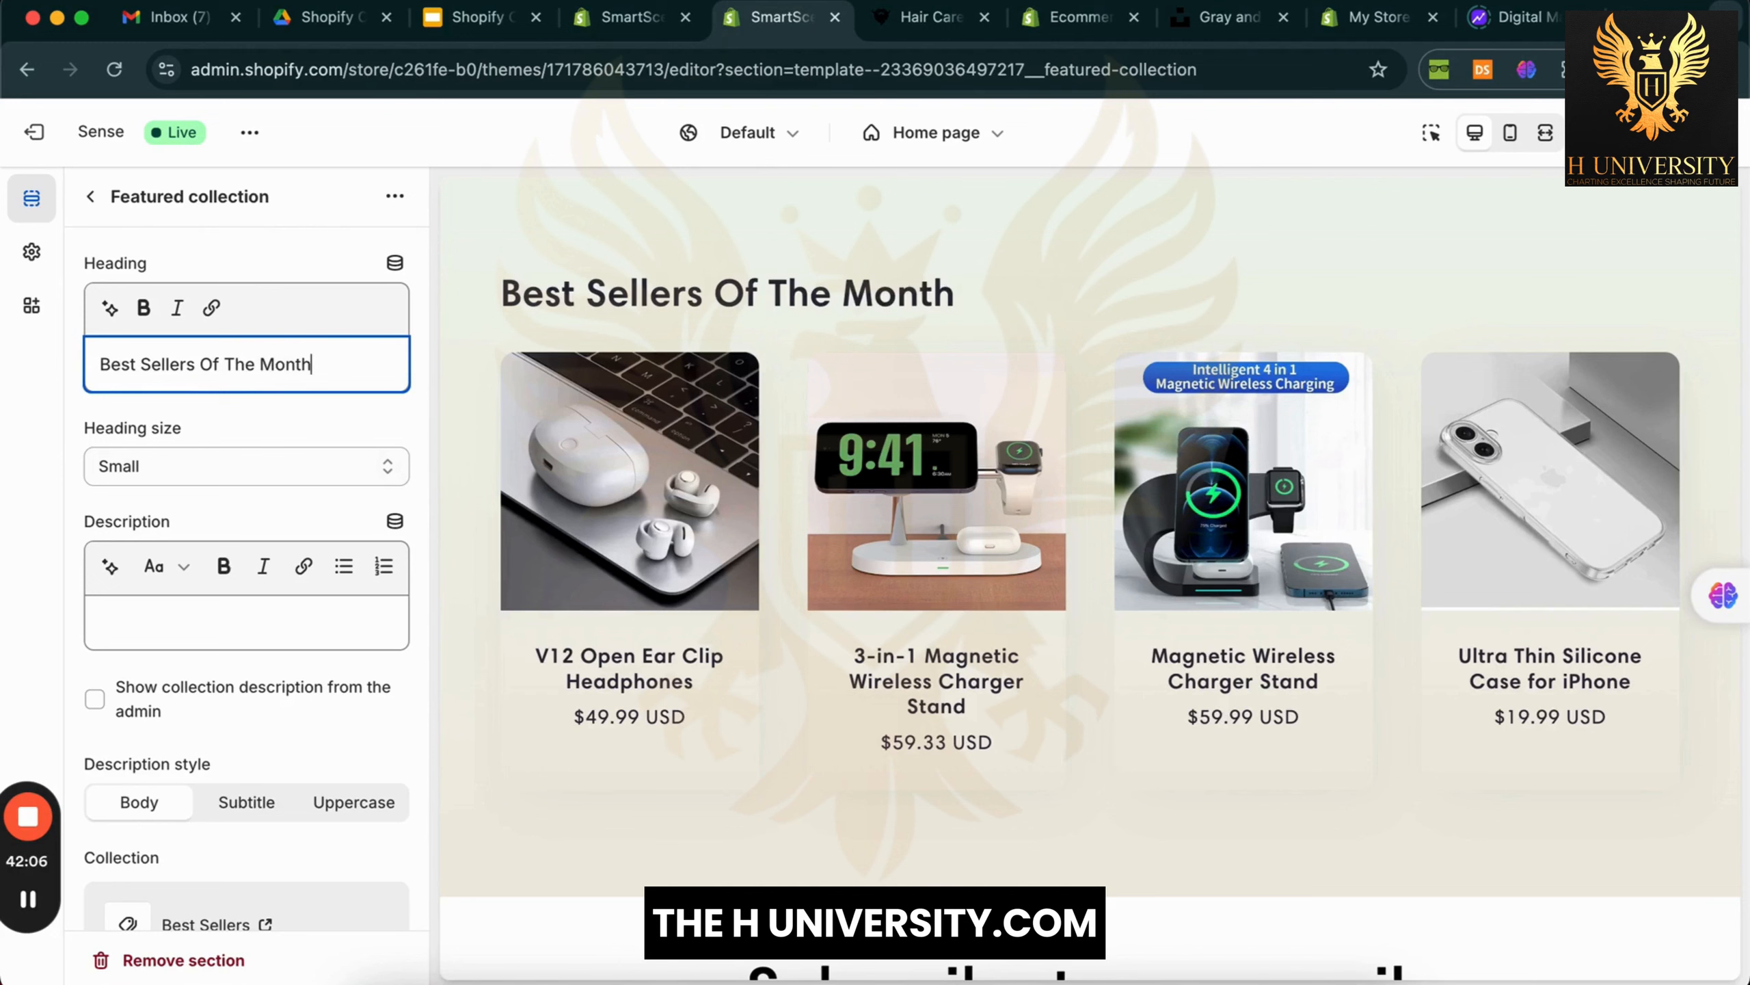
pyautogui.write('!')
pyautogui.click(72, 473)
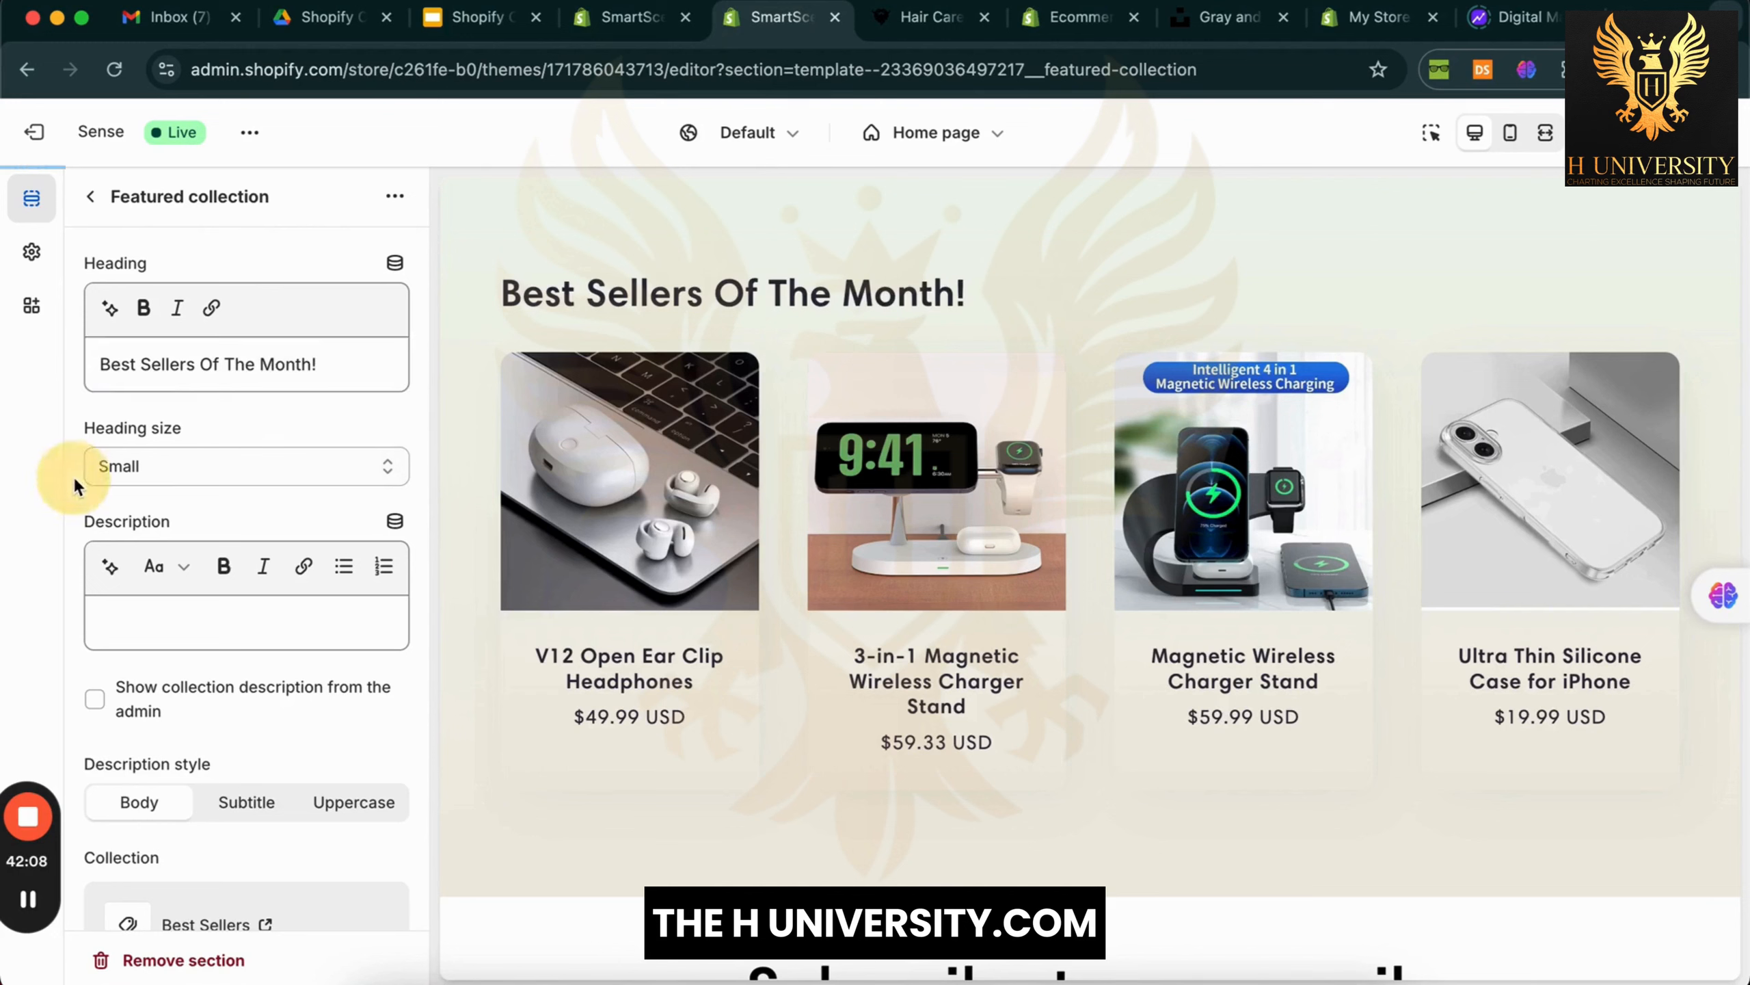
# Try the Medium heading size for the featured collection and set it back to Small
pyautogui.click(129, 468)
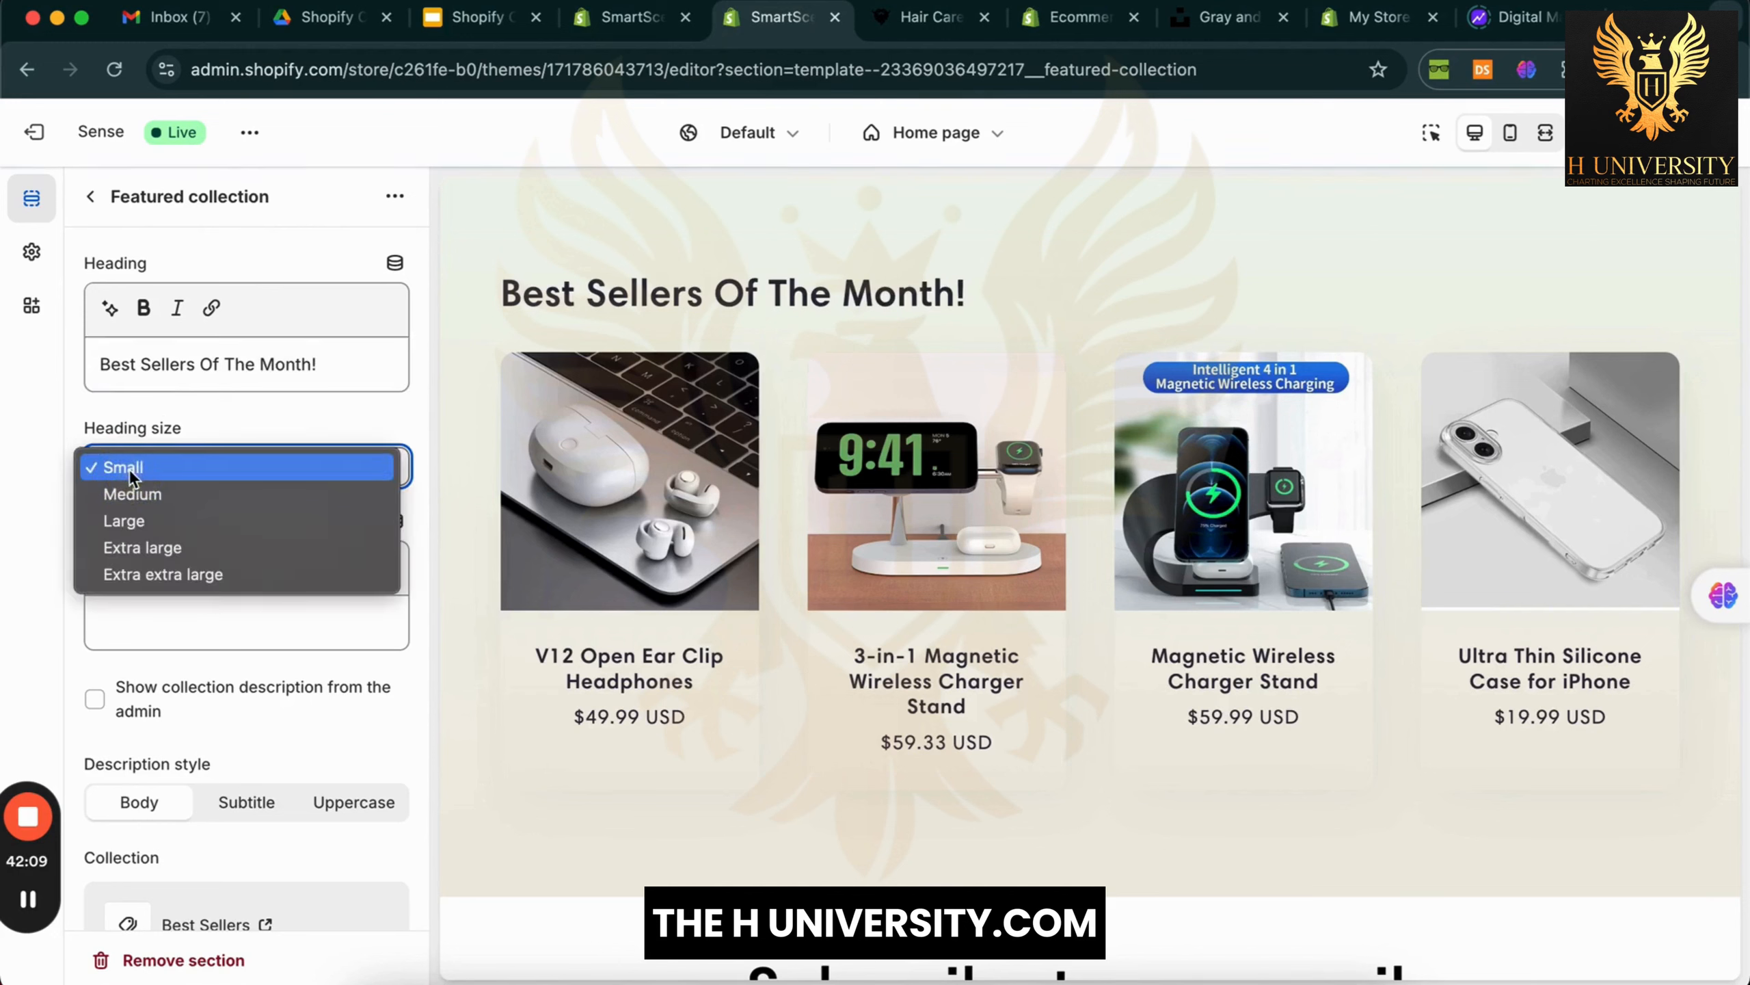
pyautogui.click(211, 469)
pyautogui.click(232, 483)
pyautogui.click(236, 496)
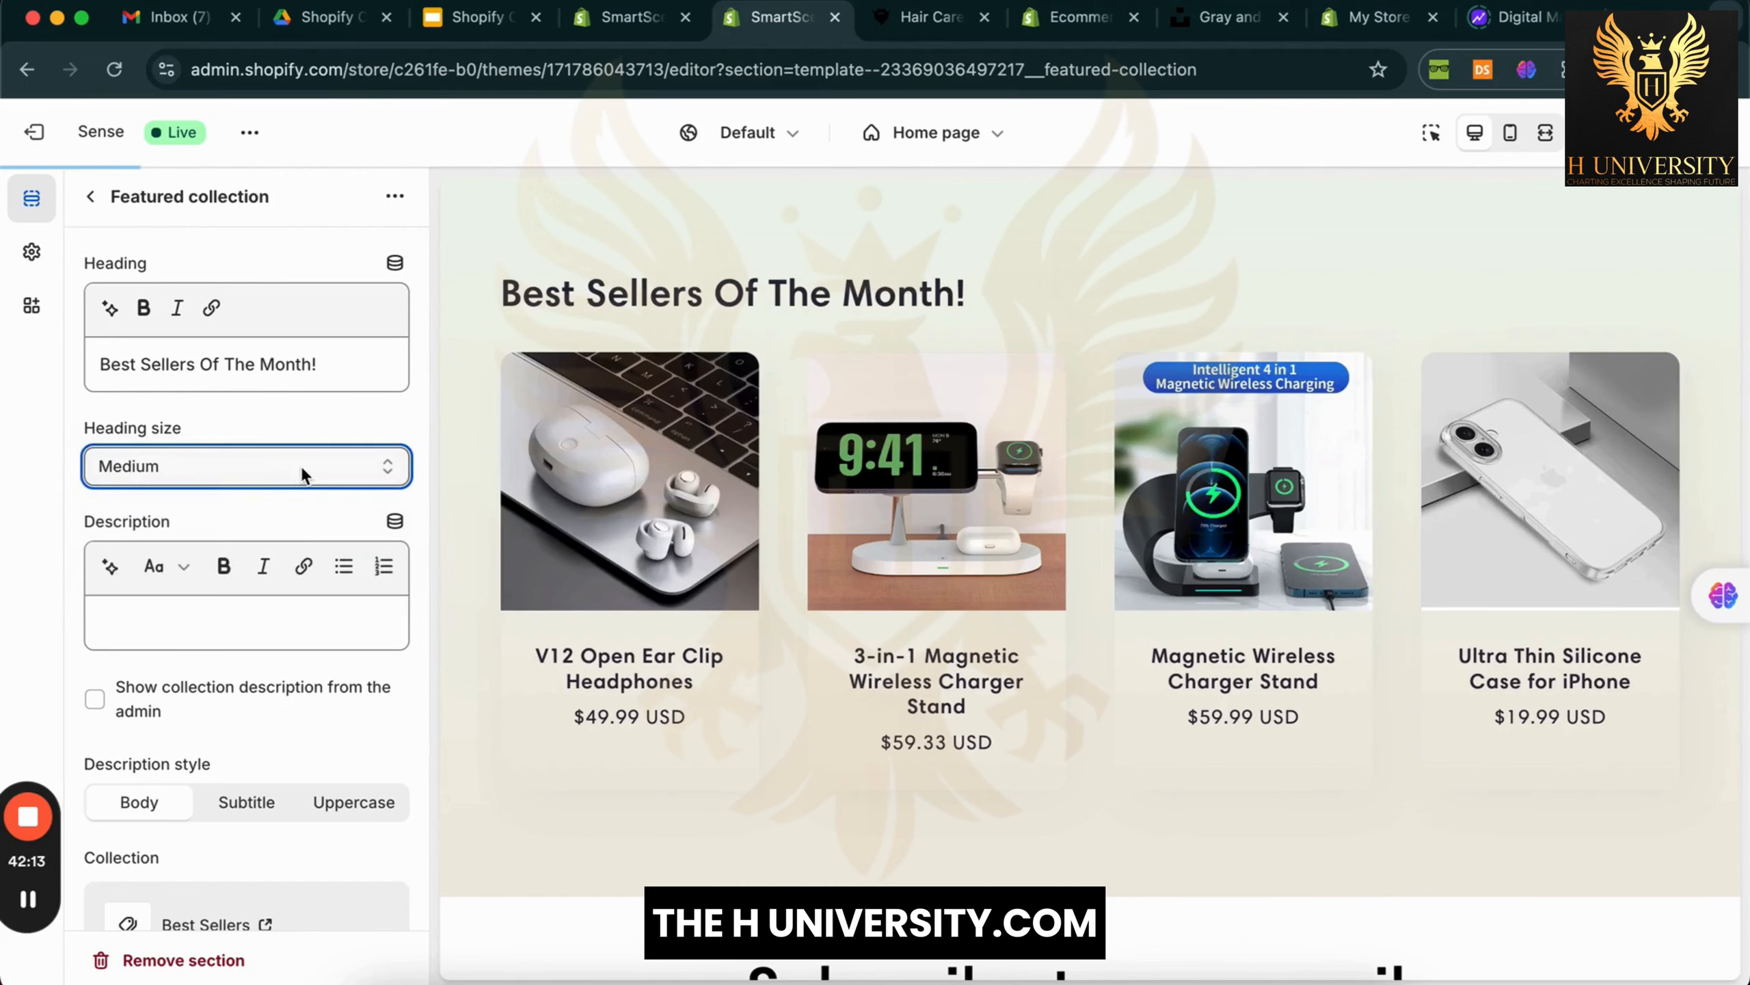
pyautogui.click(301, 466)
pyautogui.click(330, 439)
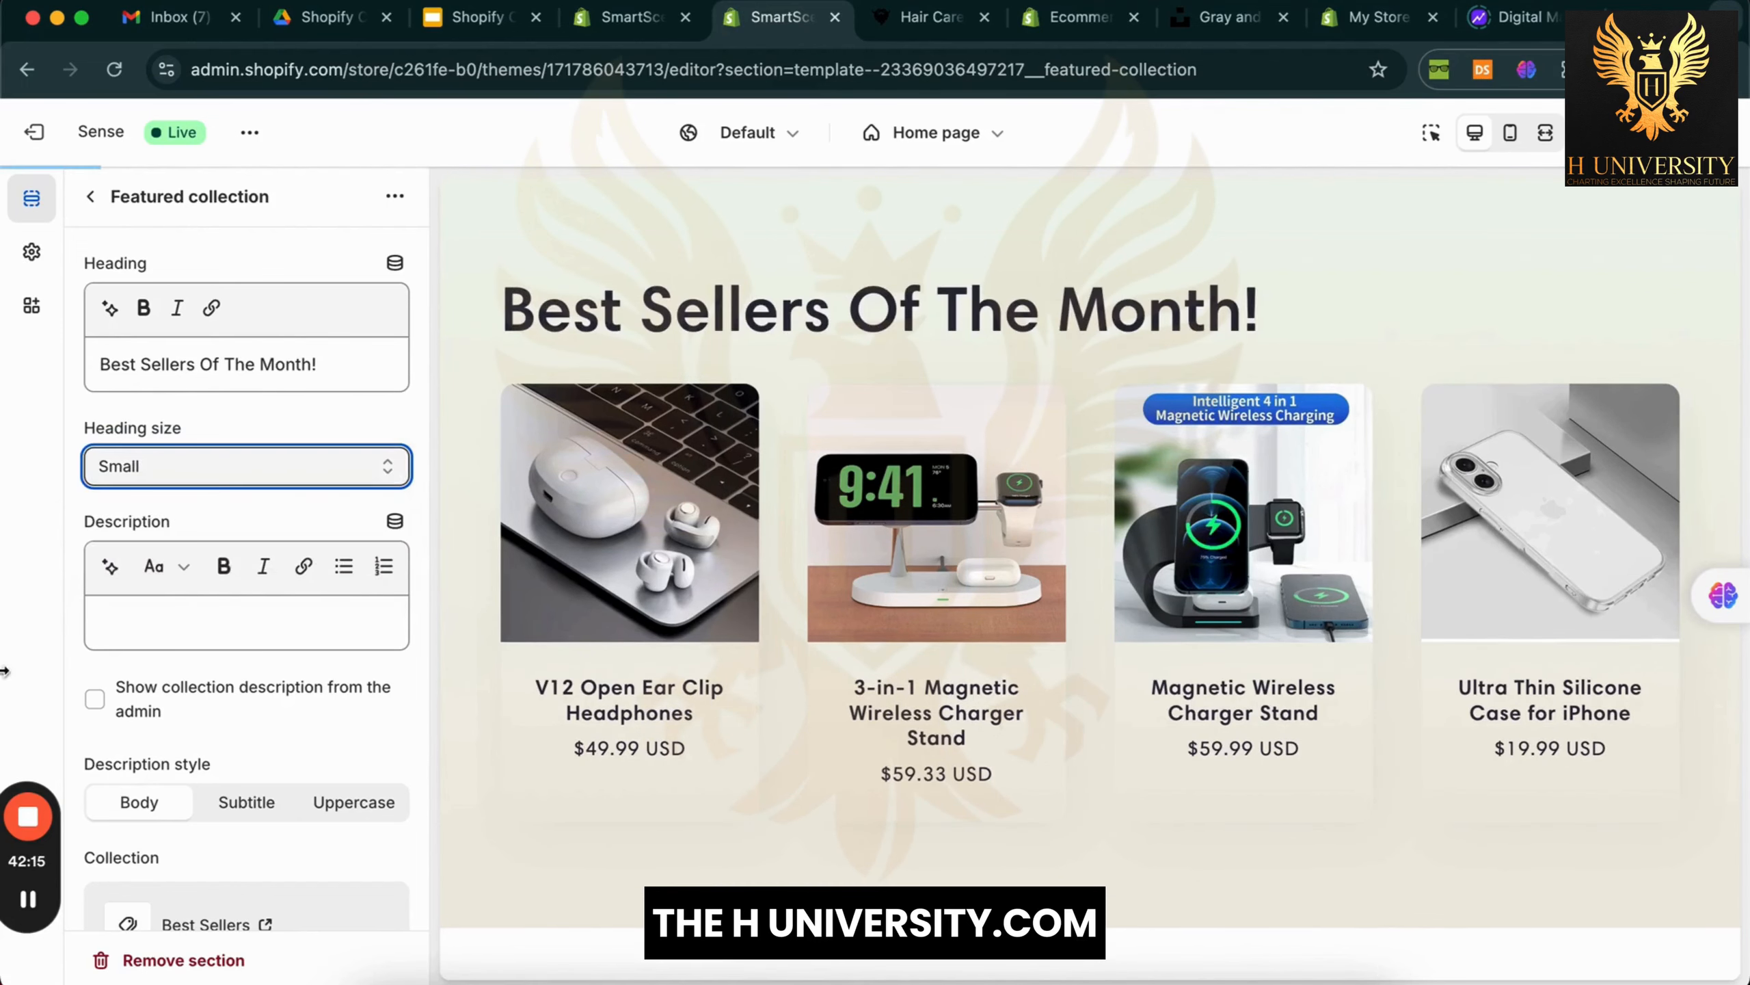
# Set the featured collection's maximum products to show to 8 and check the product grid in the preview
pyautogui.scroll(-5, 233, 656)
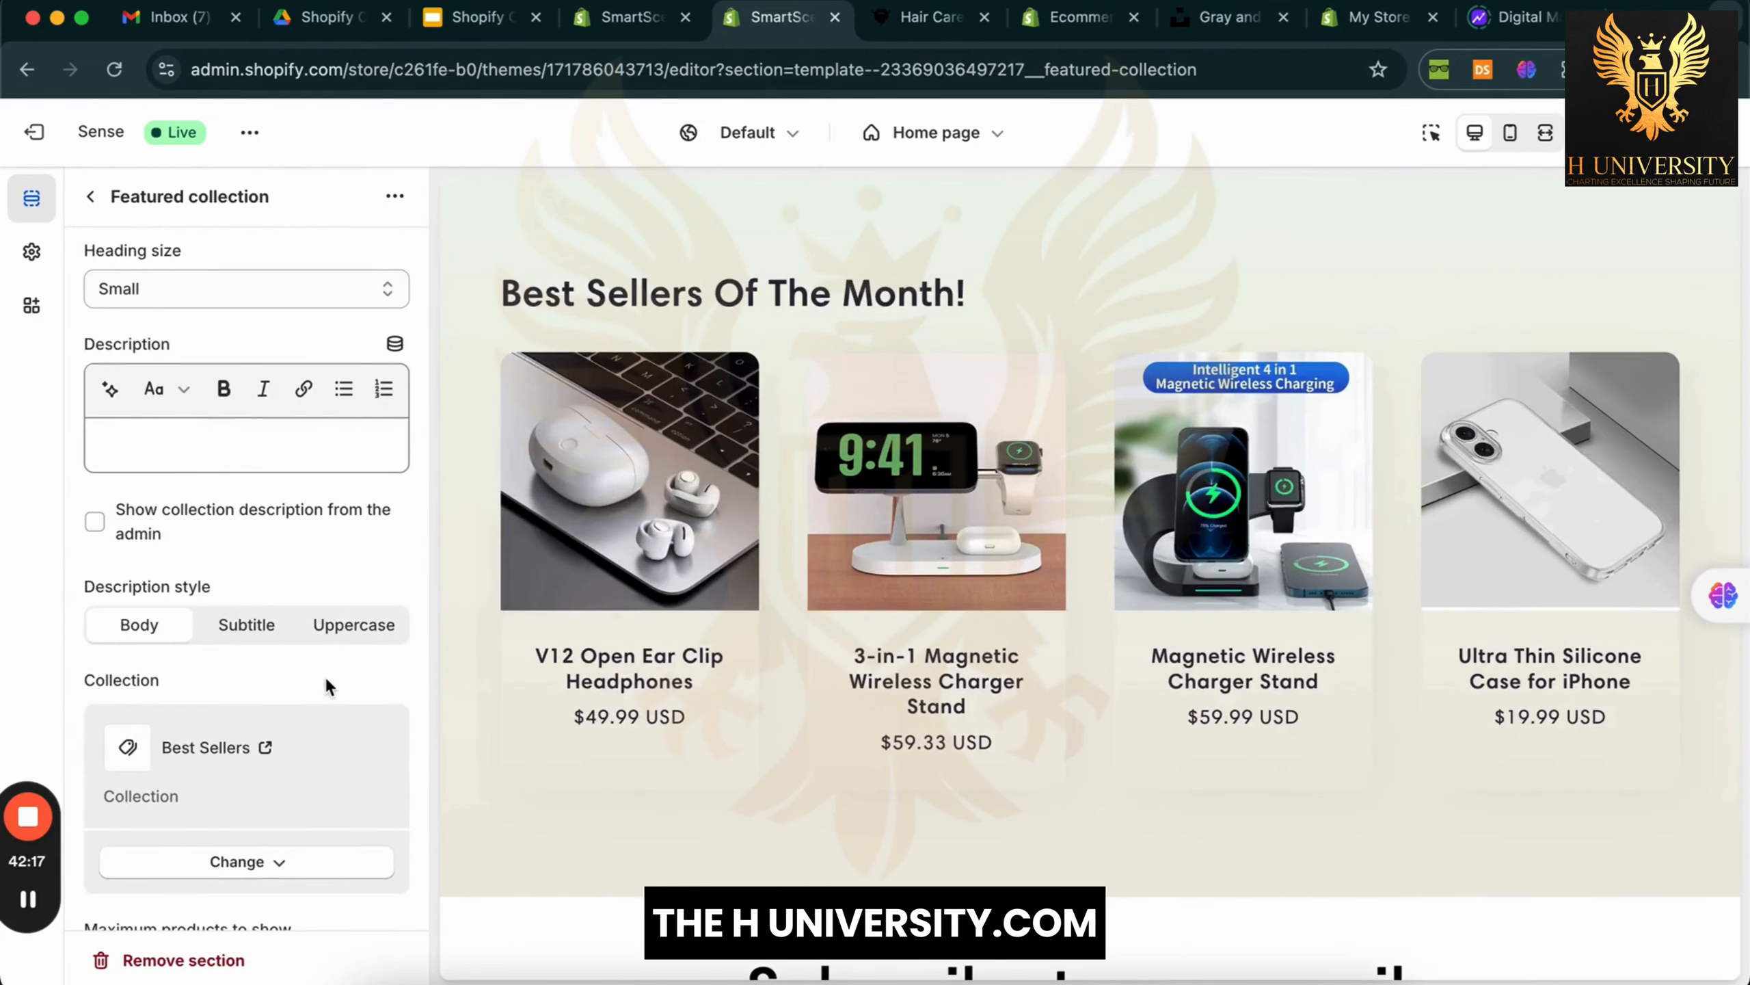
pyautogui.scroll(-4, 324, 674)
pyautogui.scroll(-1, 309, 525)
pyautogui.moveTo(112, 495); pyautogui.dragTo(149, 495)
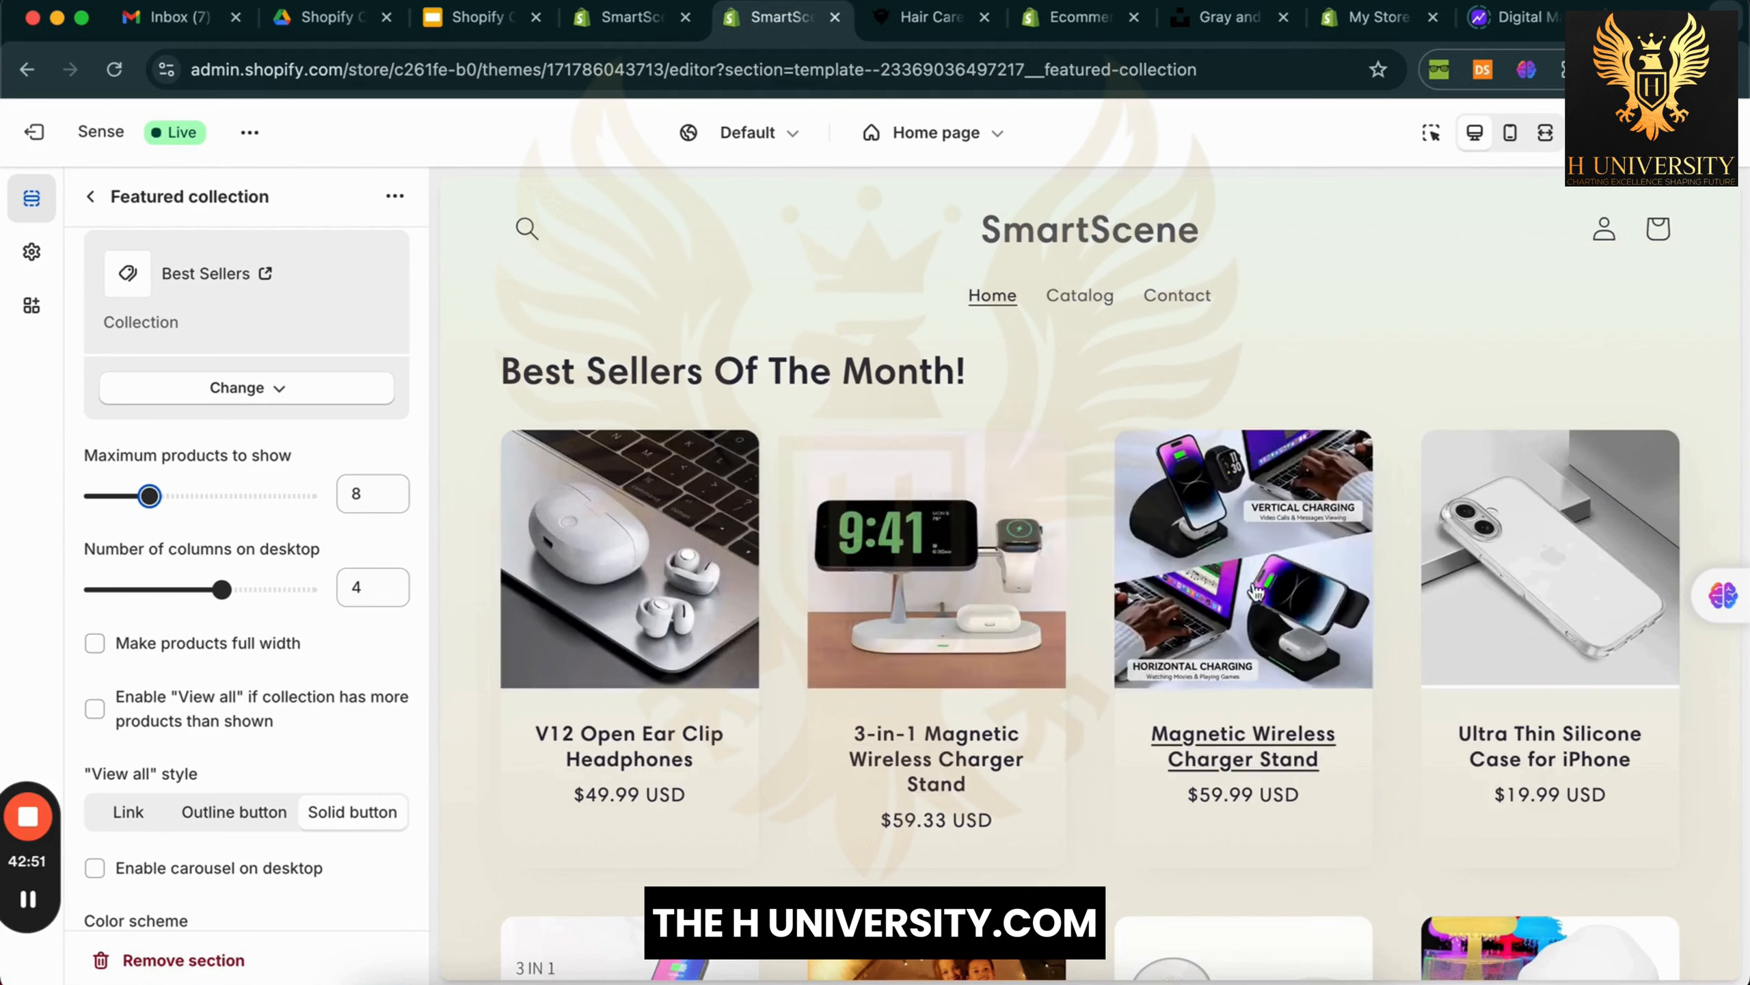
pyautogui.scroll(-2, 1482, 574)
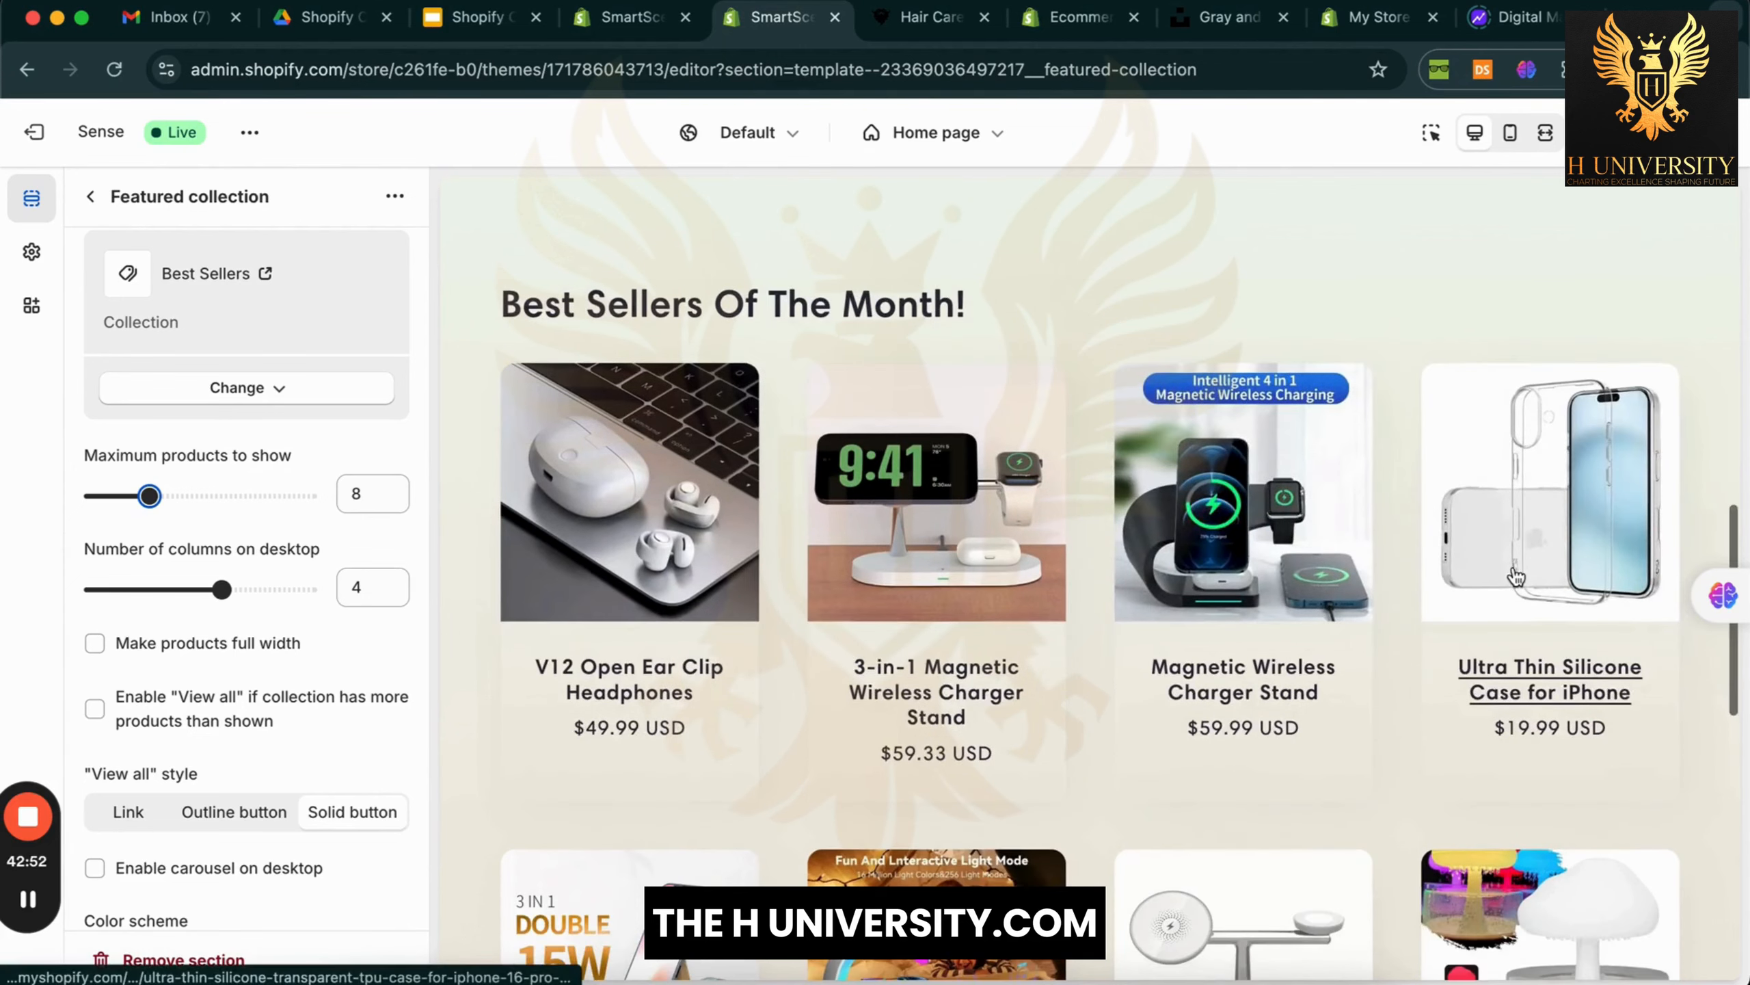
pyautogui.scroll(-3, 631, 448)
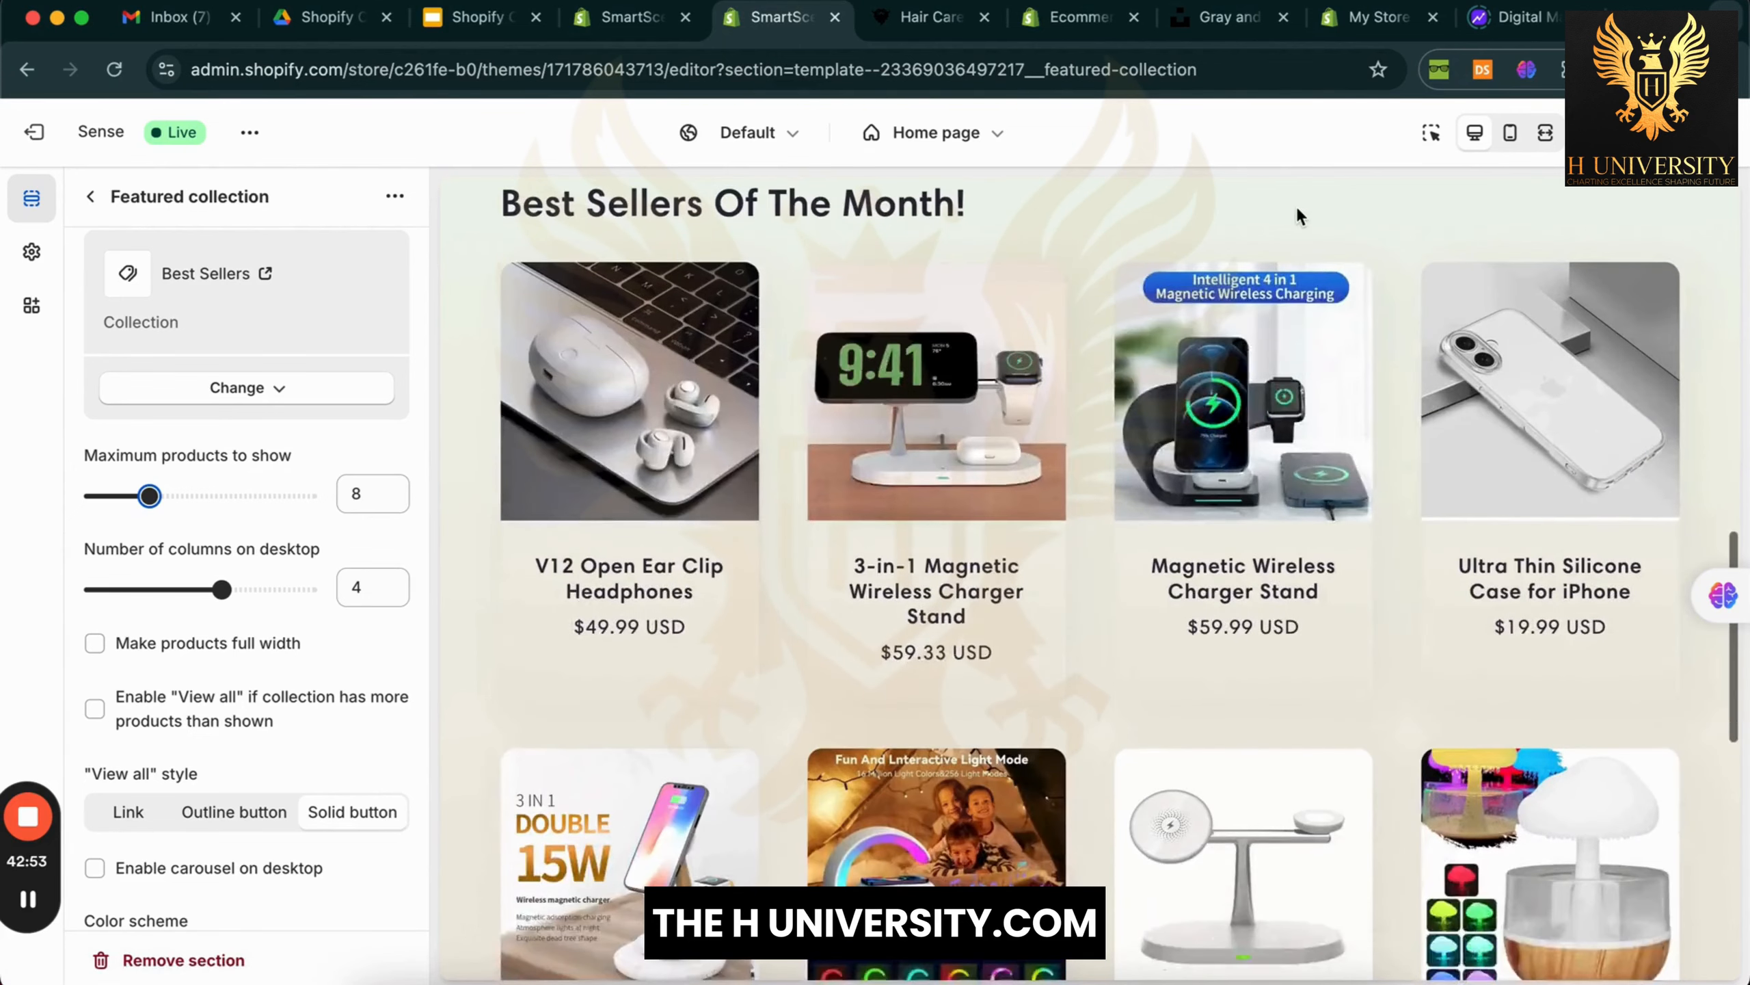
pyautogui.scroll(-2, 476, 688)
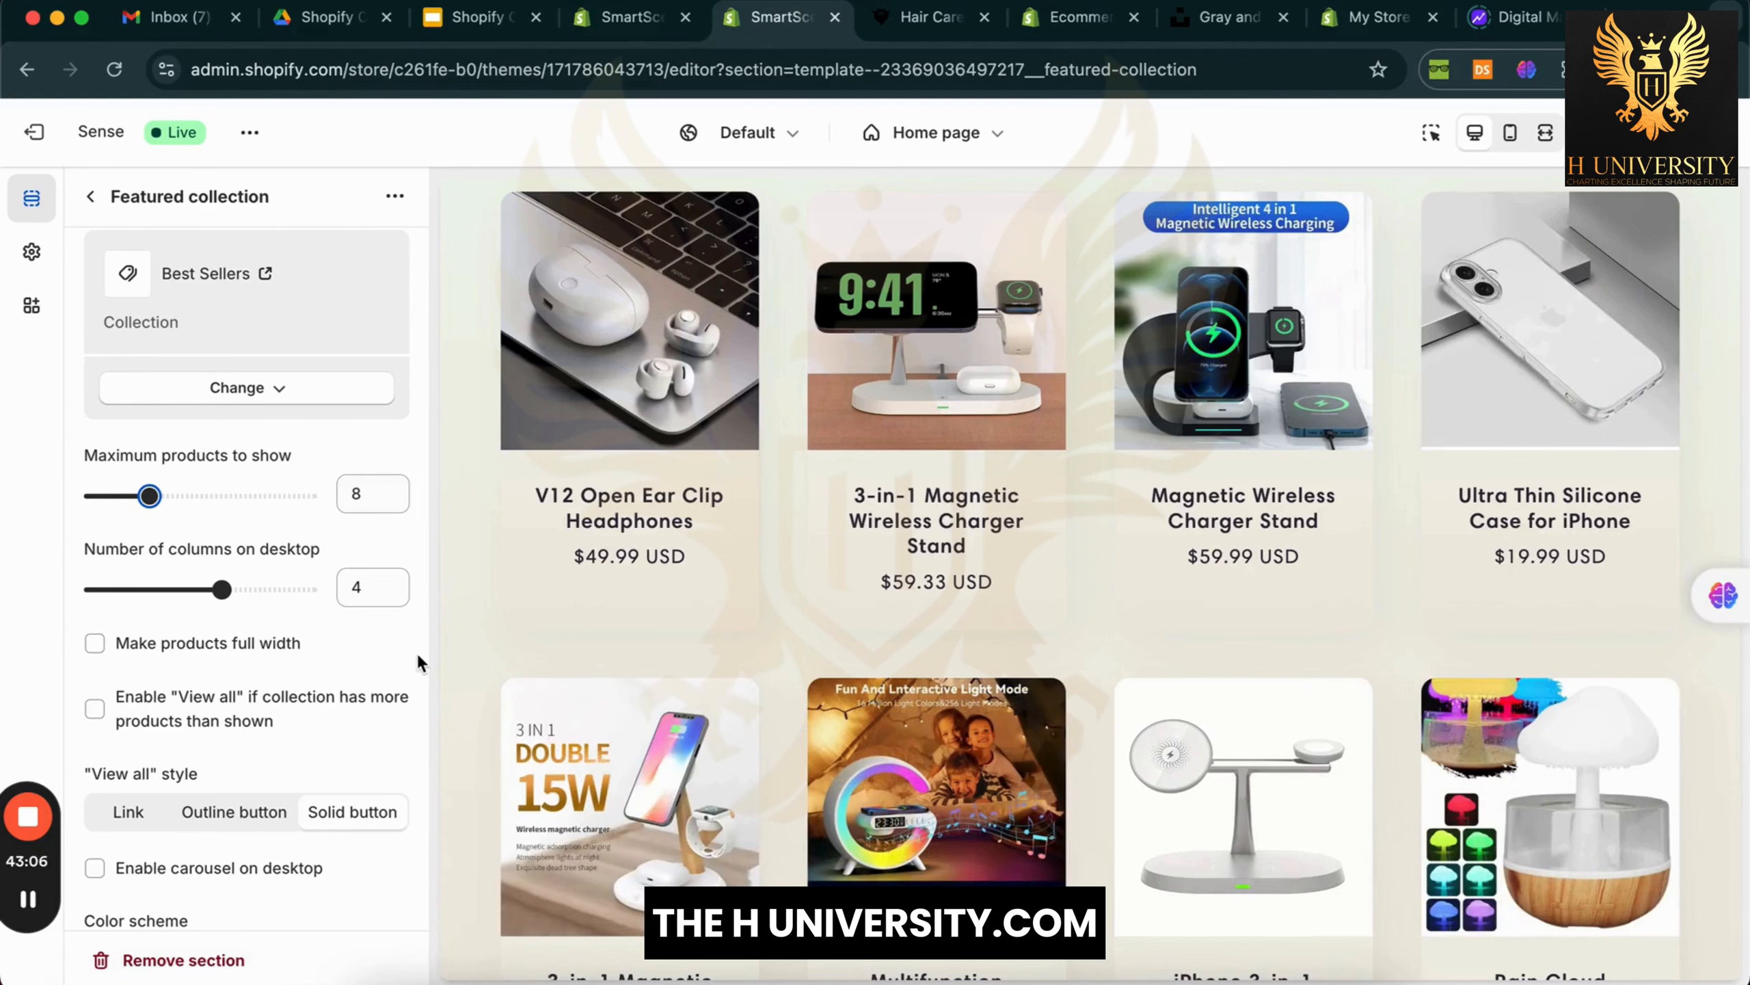
# Try 3 desktop columns for the featured collection and set the number back to 4
pyautogui.click(221, 588)
pyautogui.moveTo(205, 594); pyautogui.dragTo(163, 592)
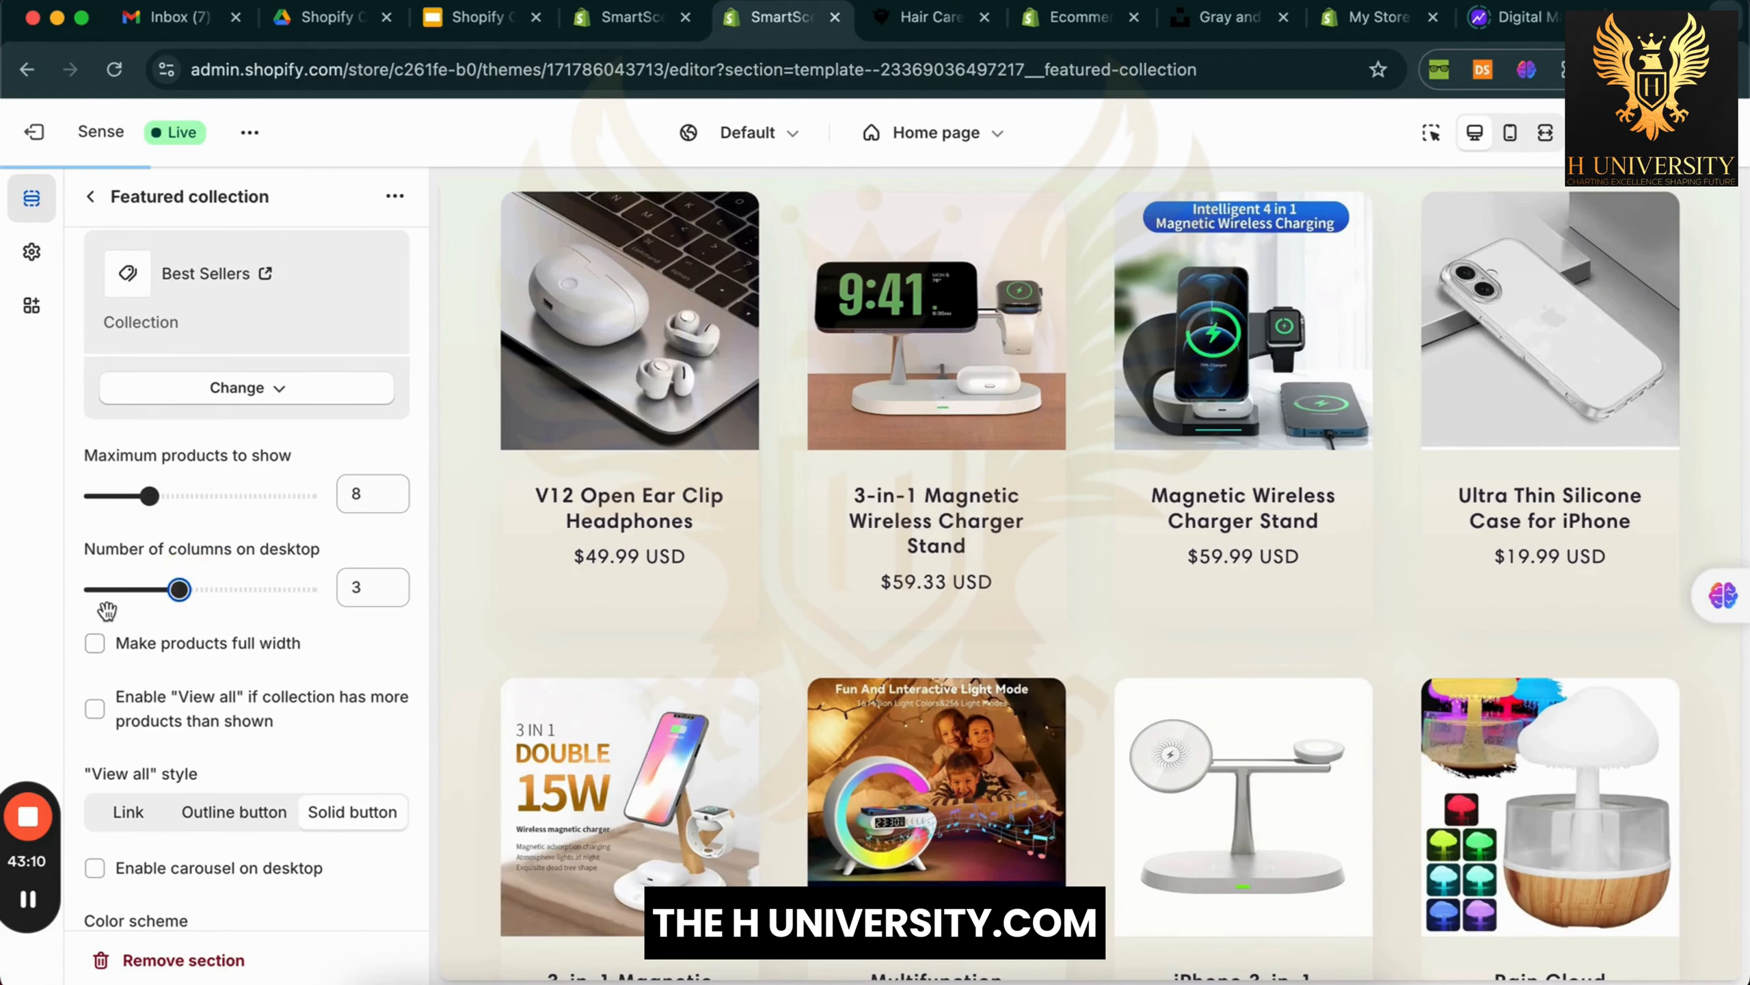
pyautogui.scroll(-15, 1169, 248)
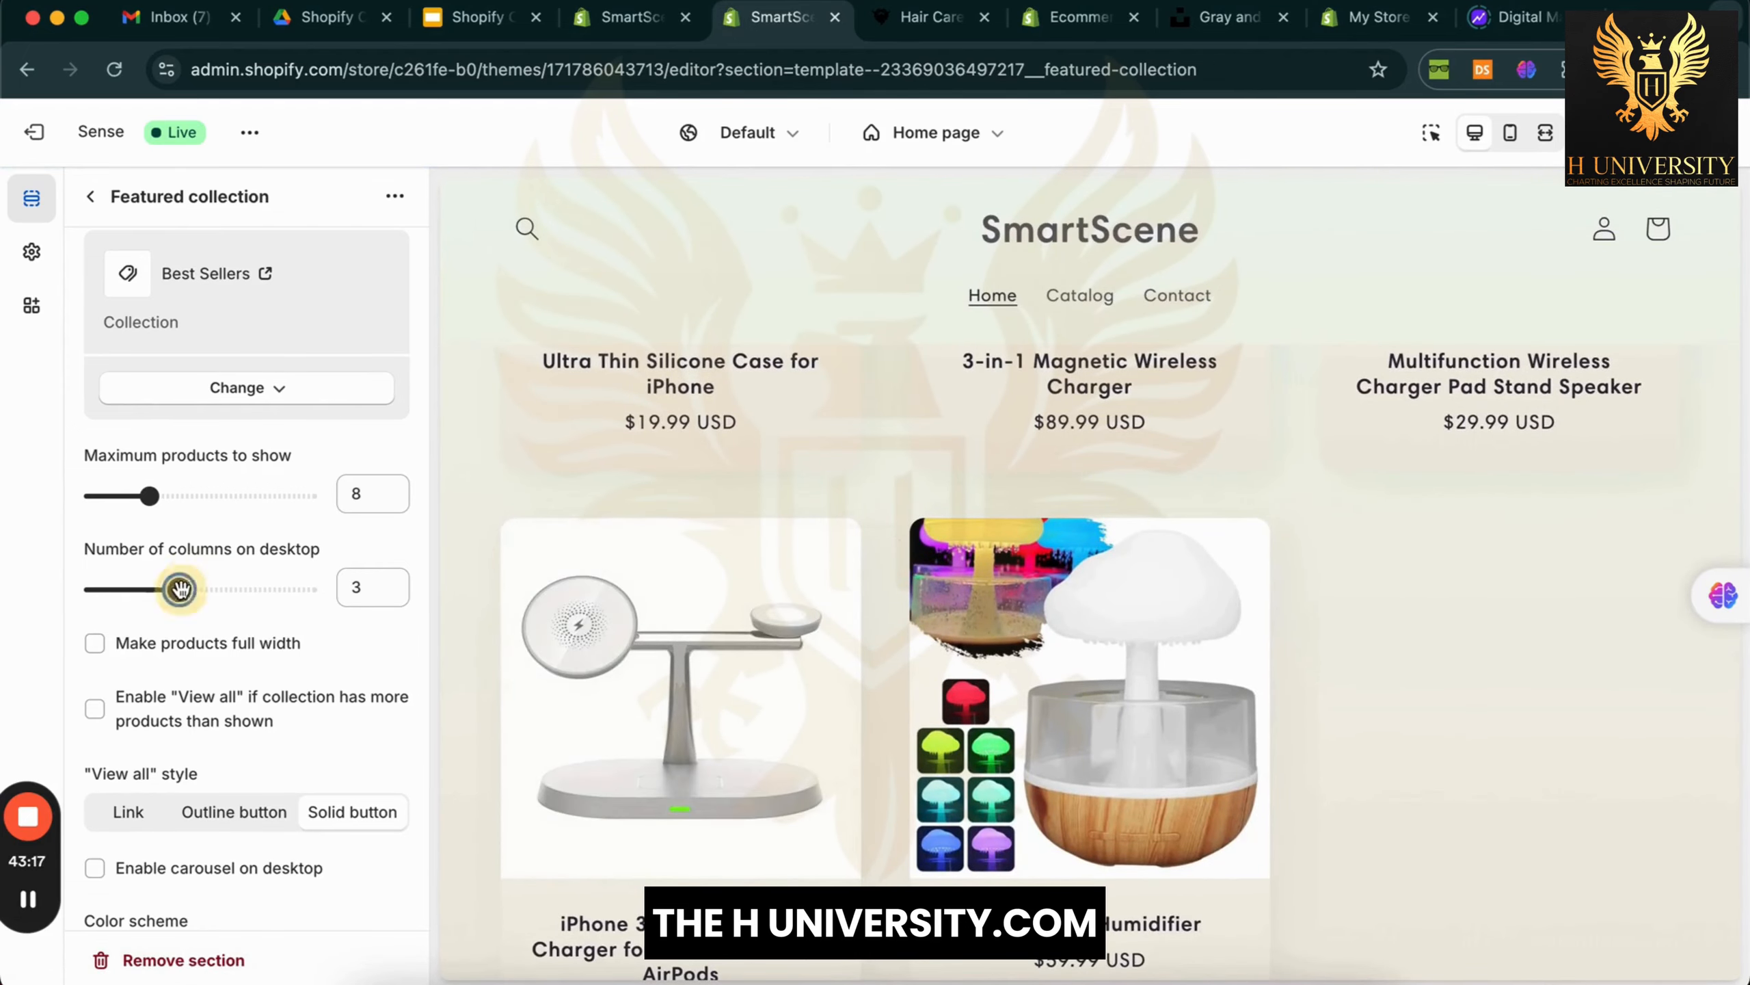
pyautogui.moveTo(179, 590); pyautogui.dragTo(225, 601)
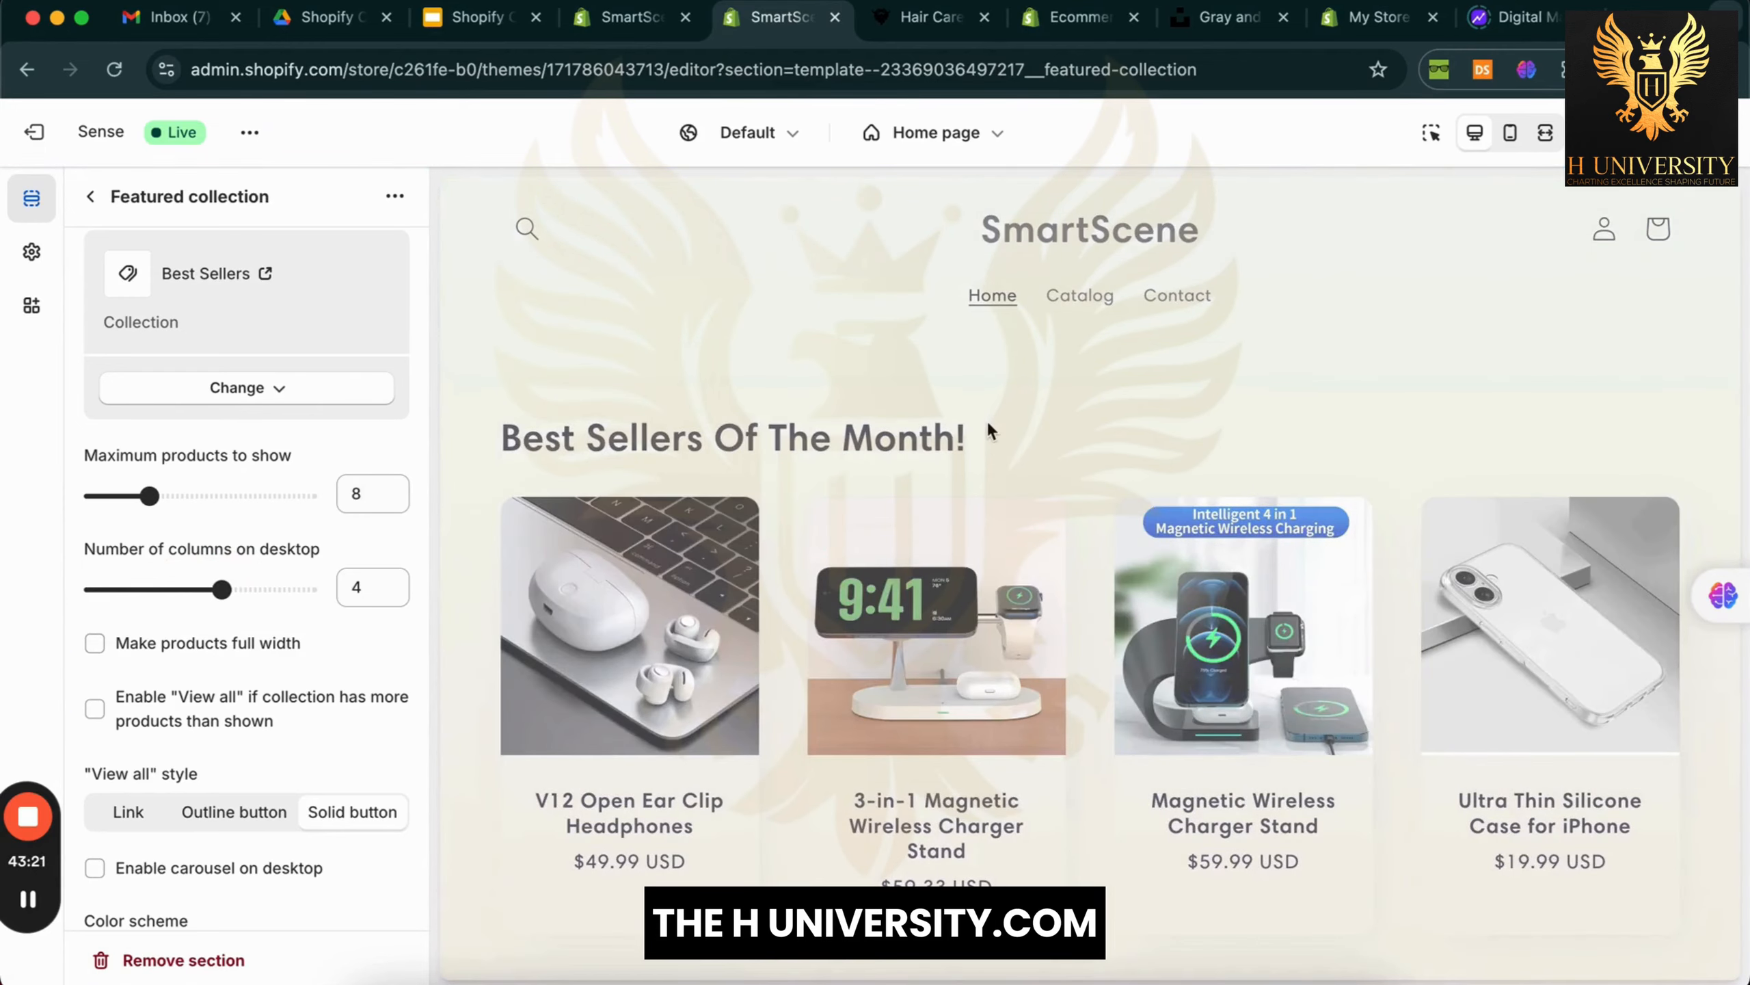
# Review the best sellers grid, the section's remaining settings and the home page preview up to the hero banner
pyautogui.scroll(-5, 1063, 490)
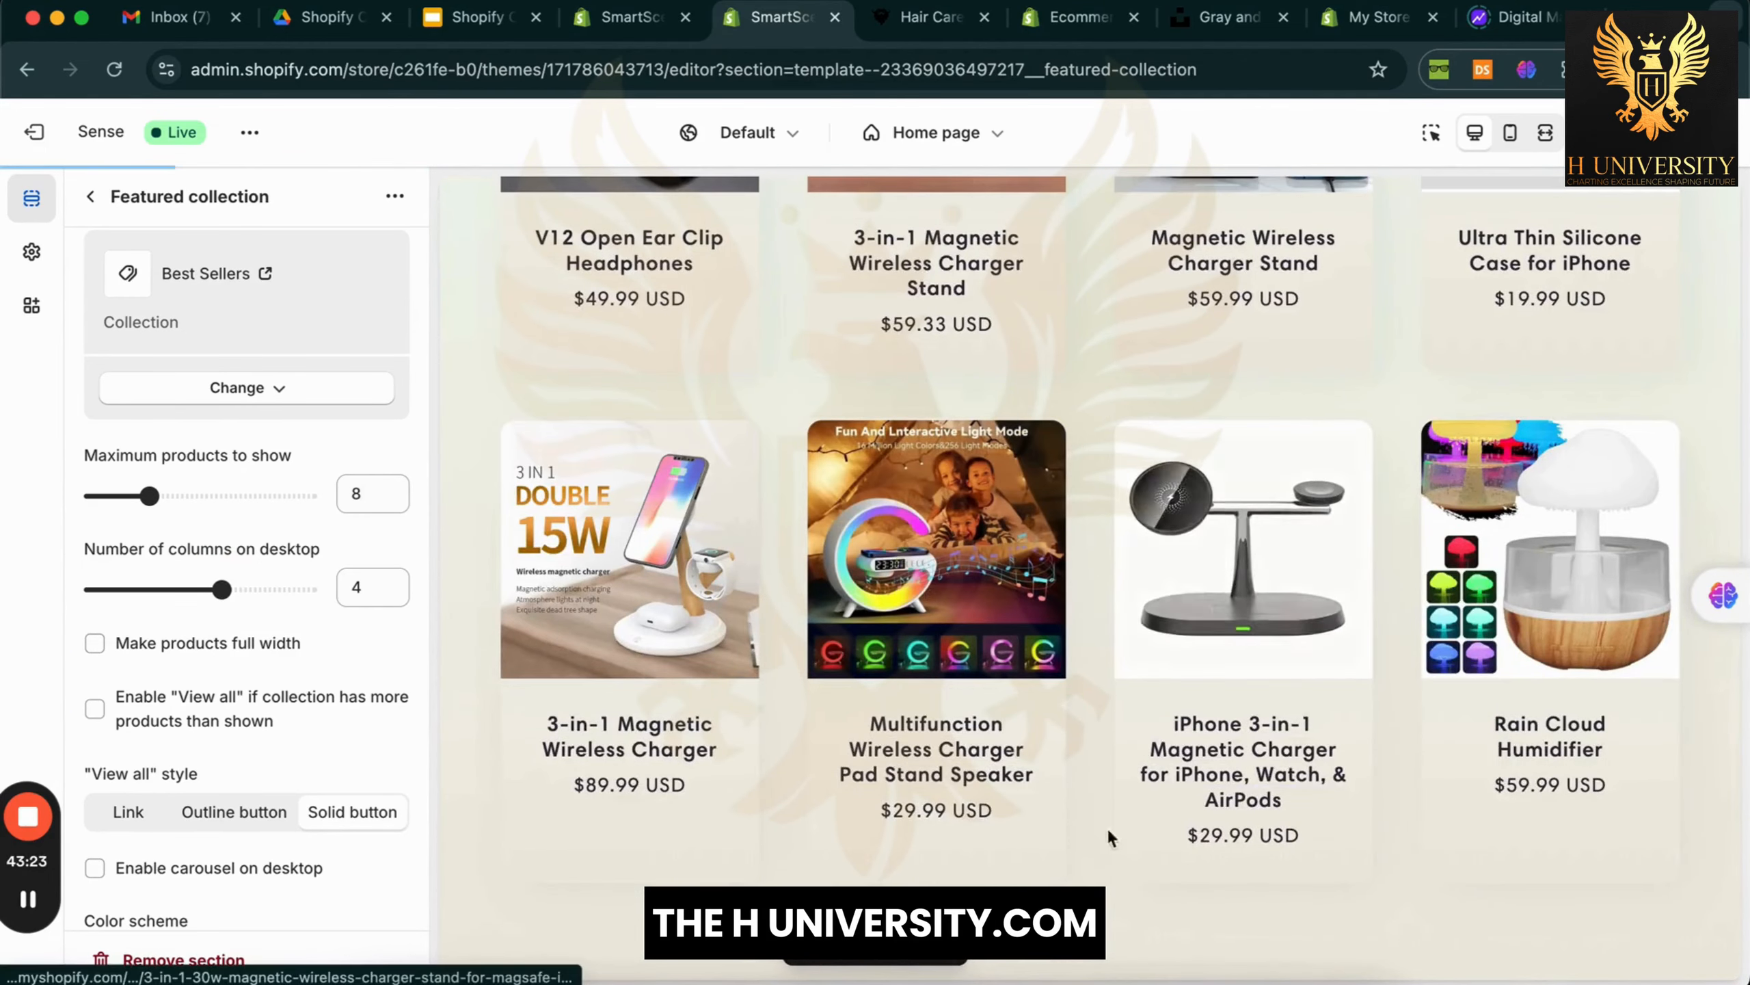
pyautogui.scroll(-5, 1096, 874)
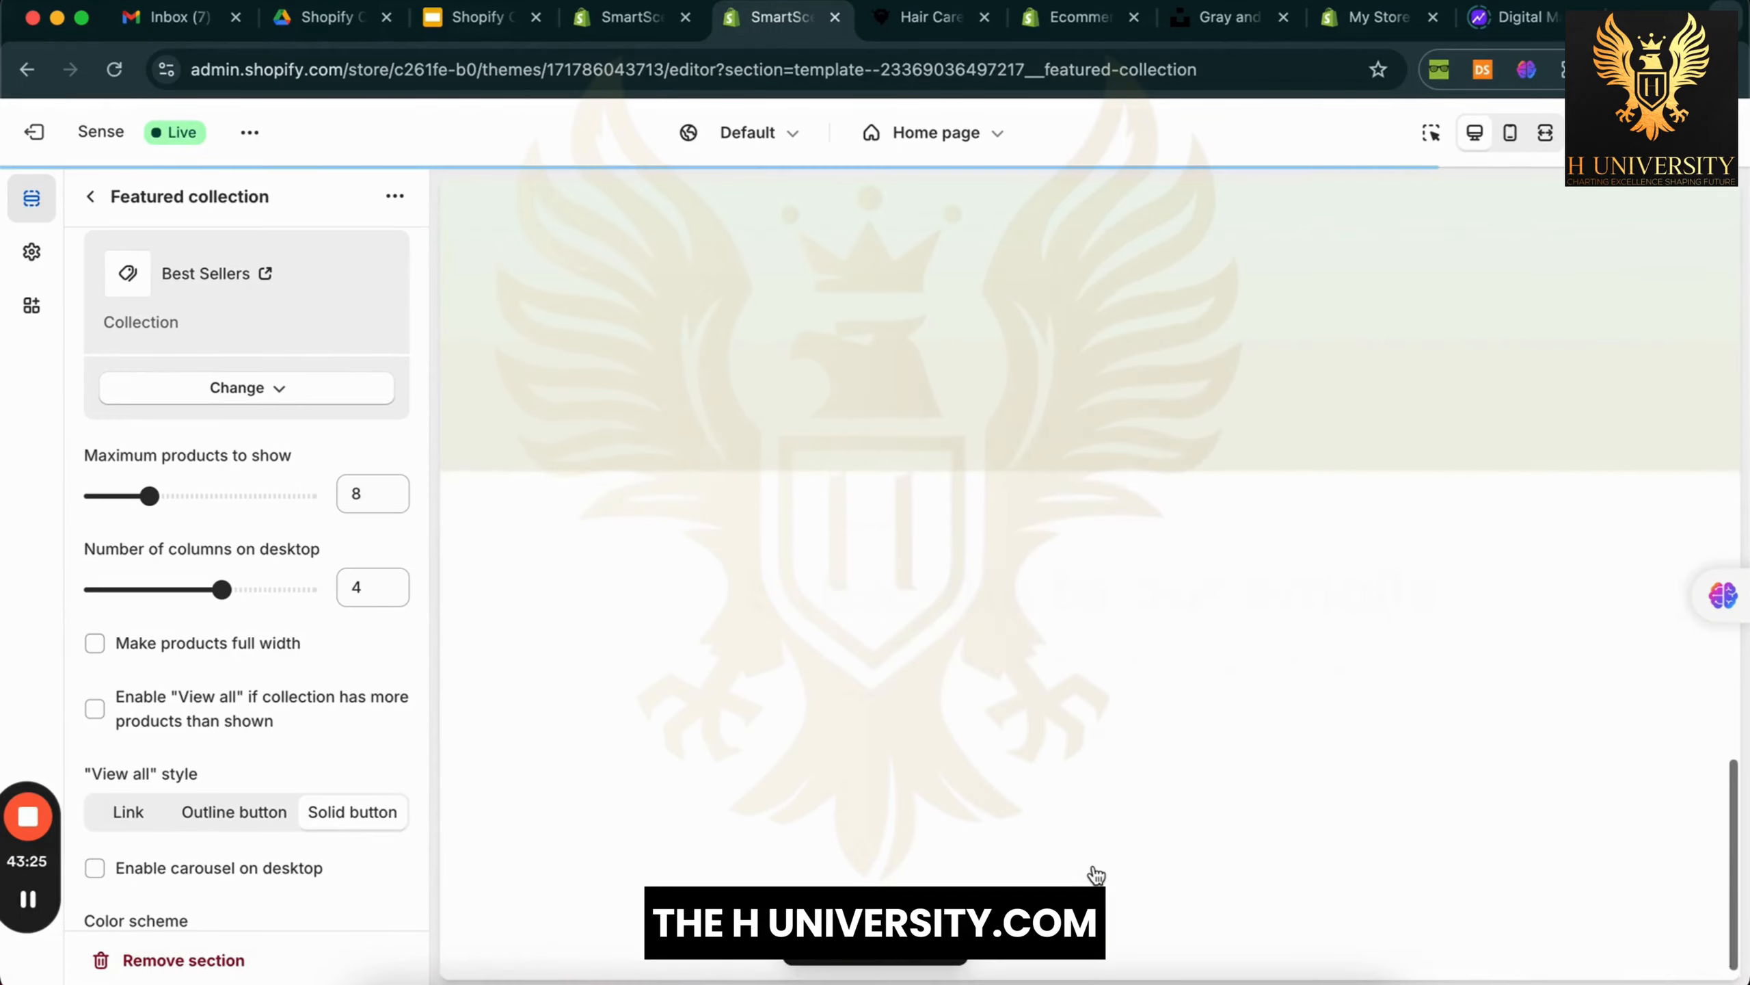
pyautogui.scroll(3, 1096, 874)
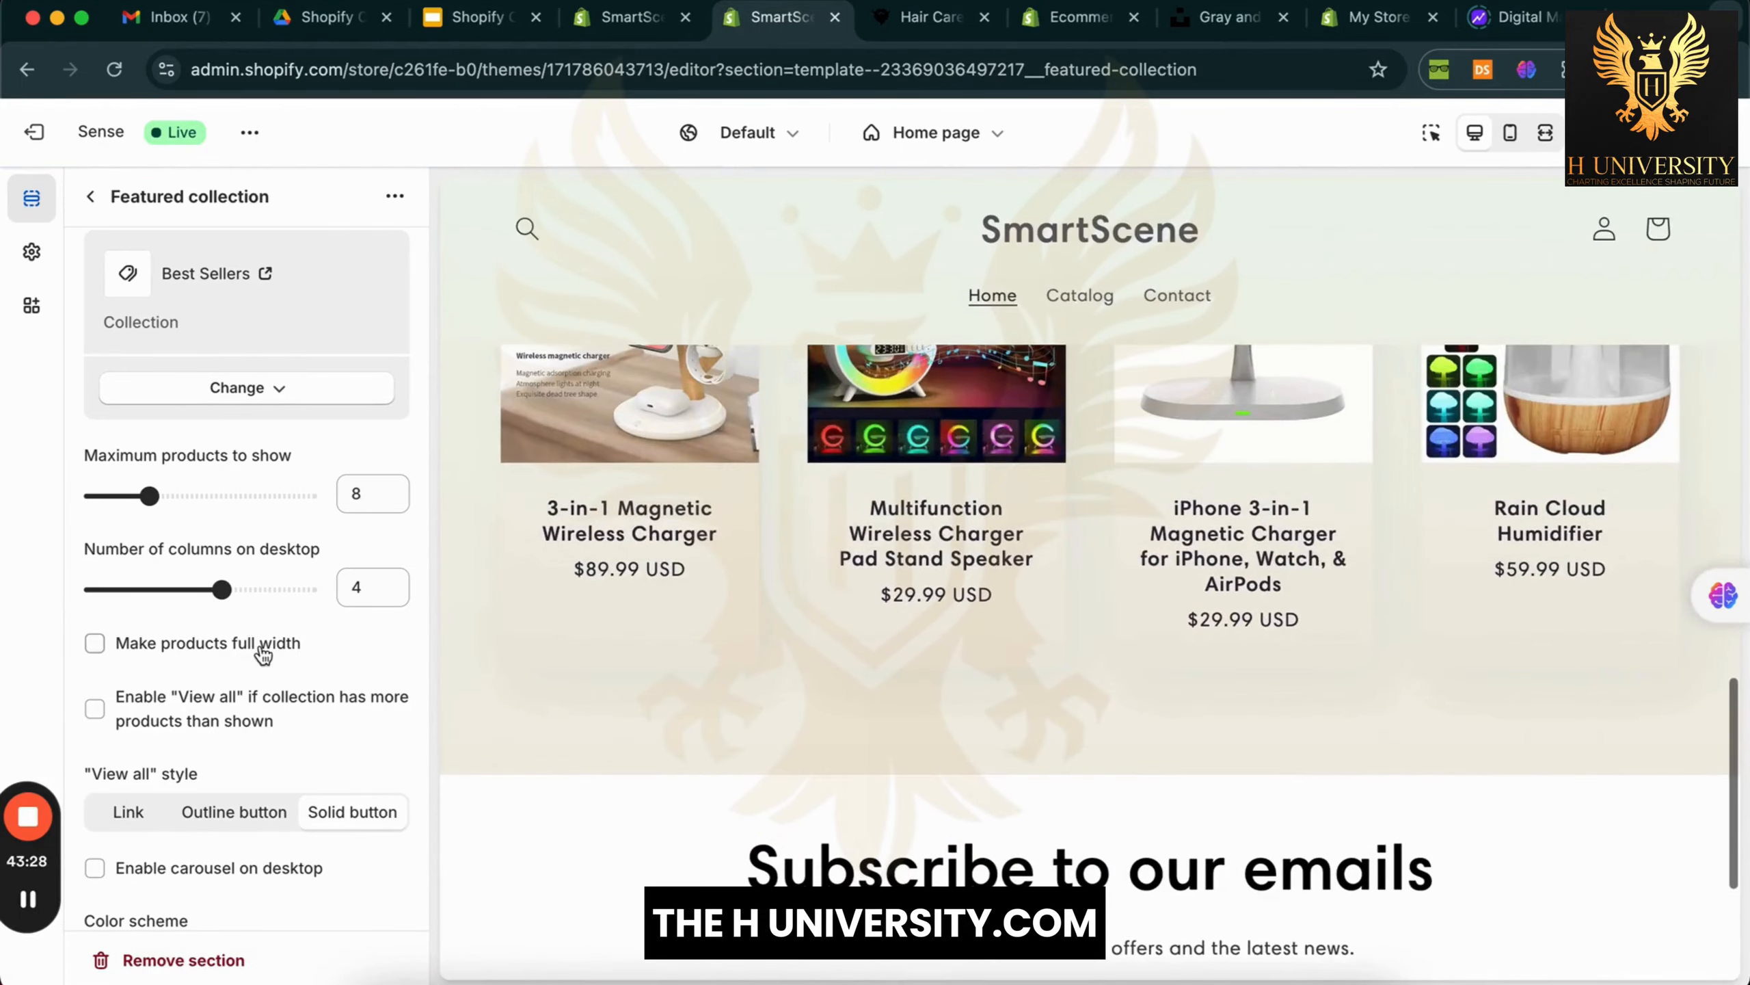
pyautogui.scroll(-5, 260, 643)
pyautogui.scroll(10, 258, 470)
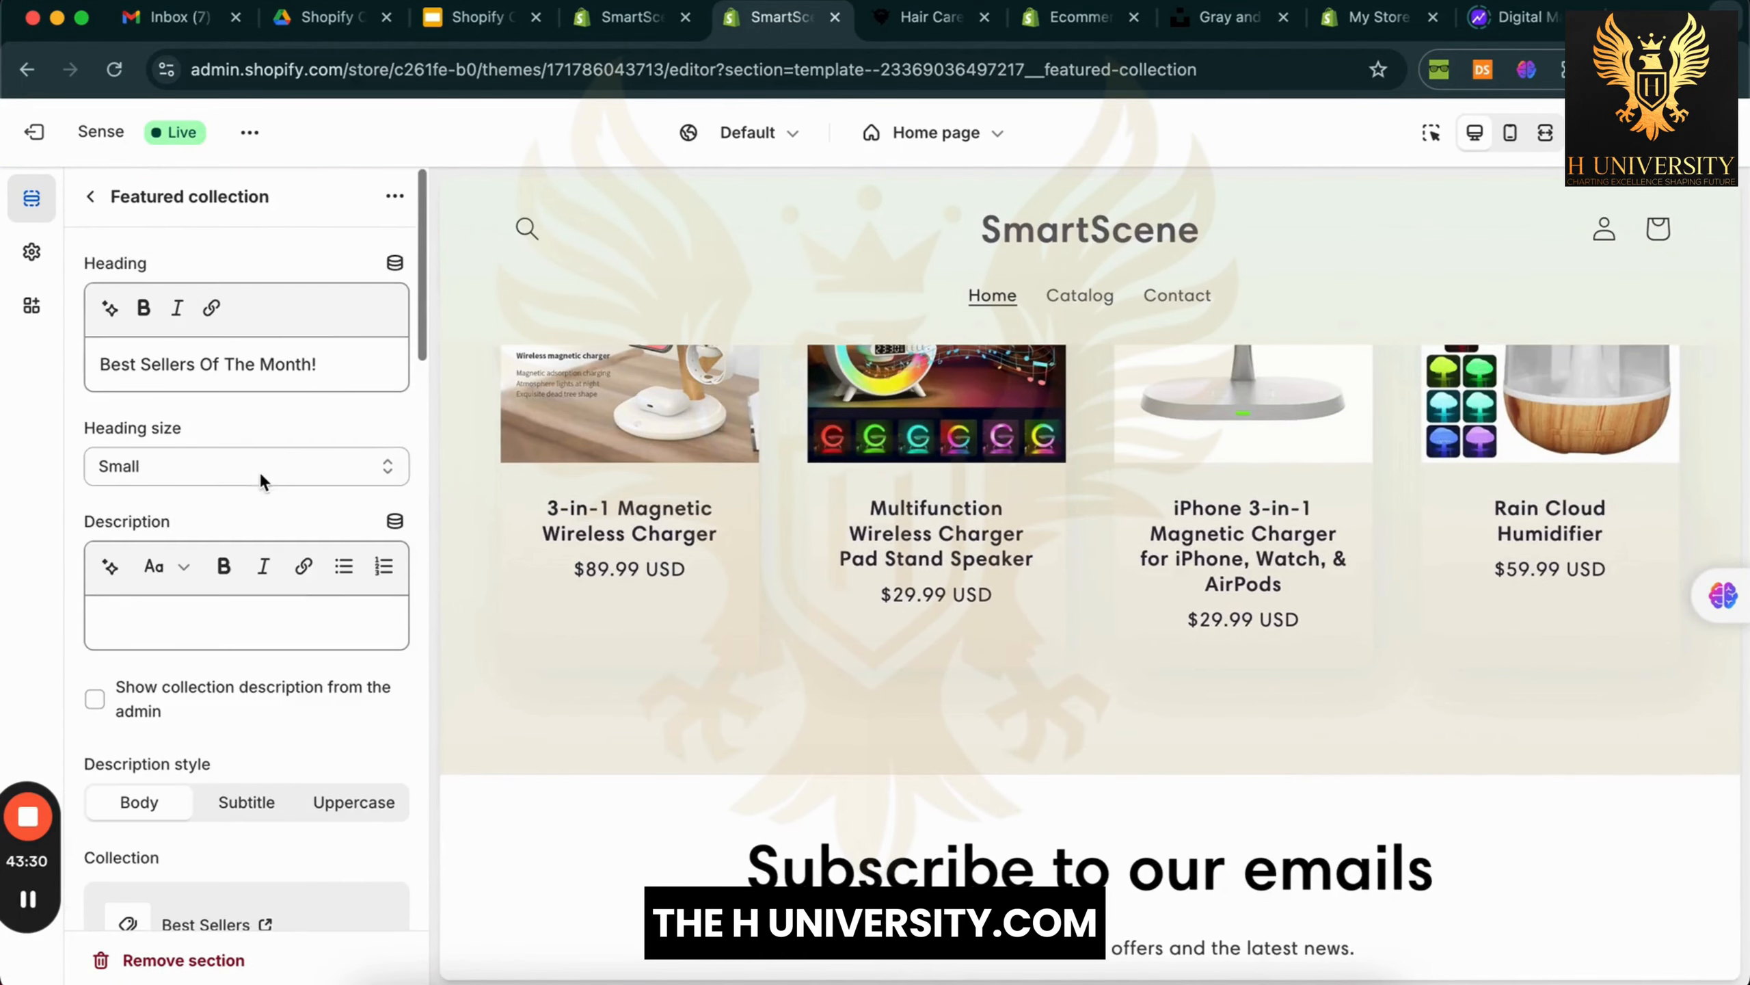
pyautogui.click(92, 198)
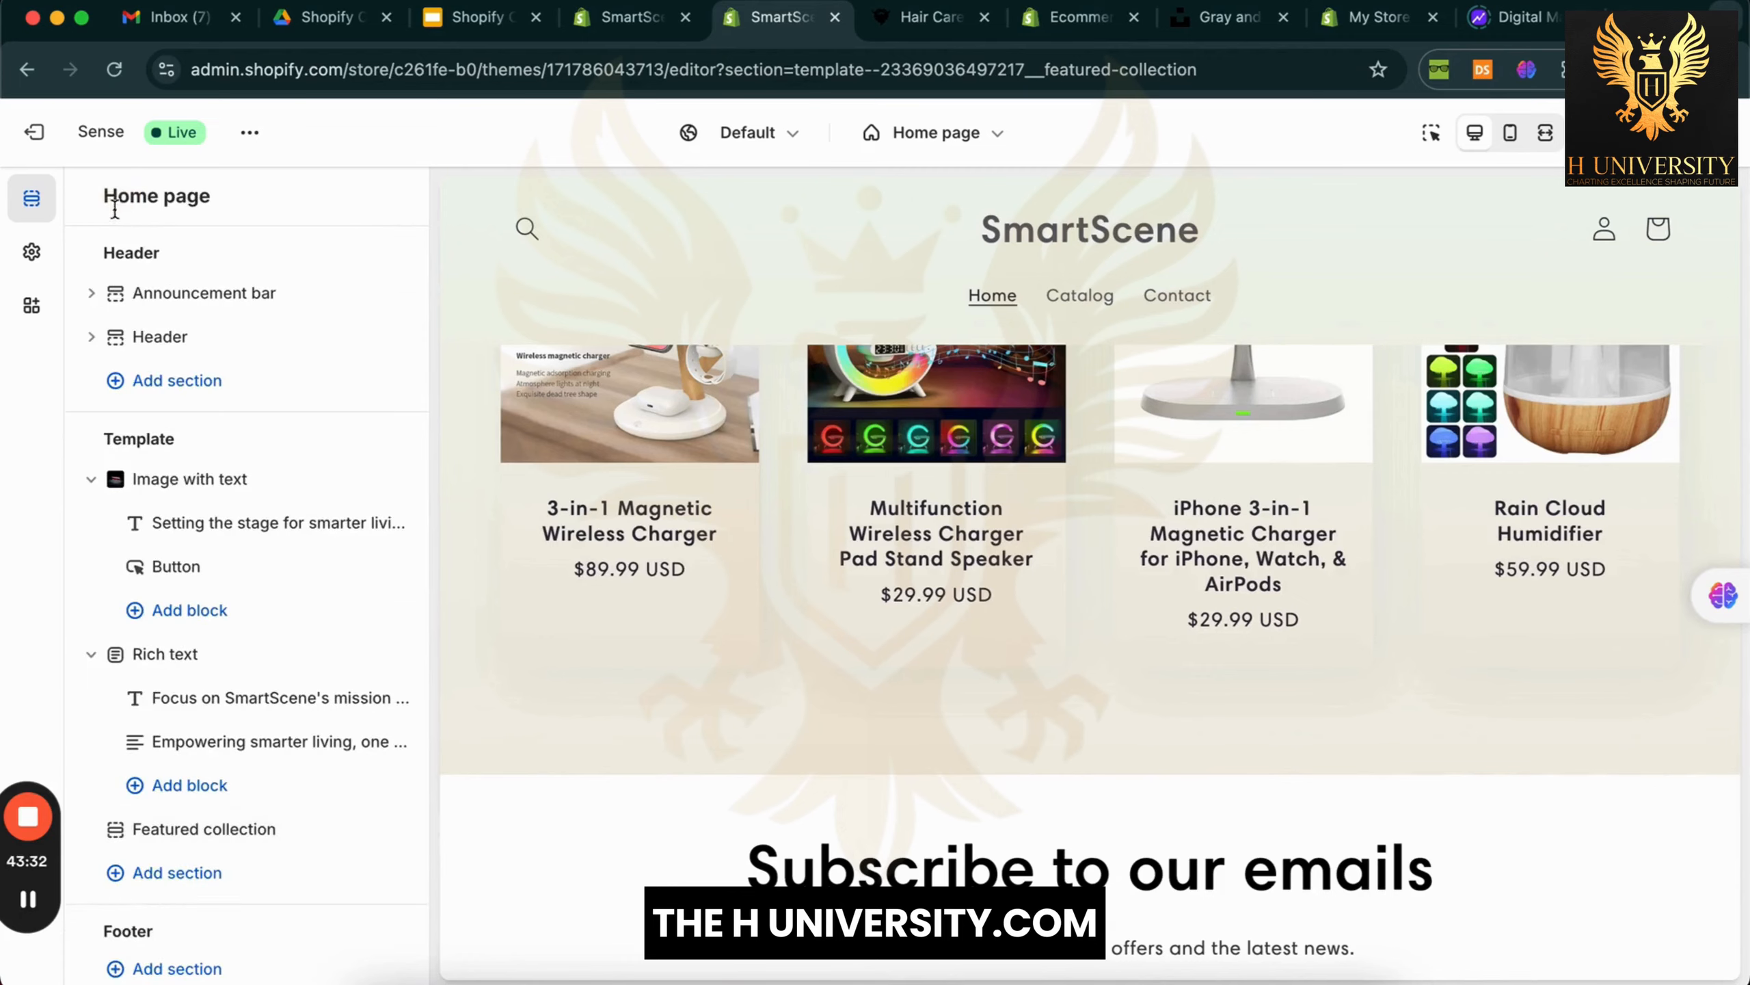
pyautogui.scroll(10, 785, 651)
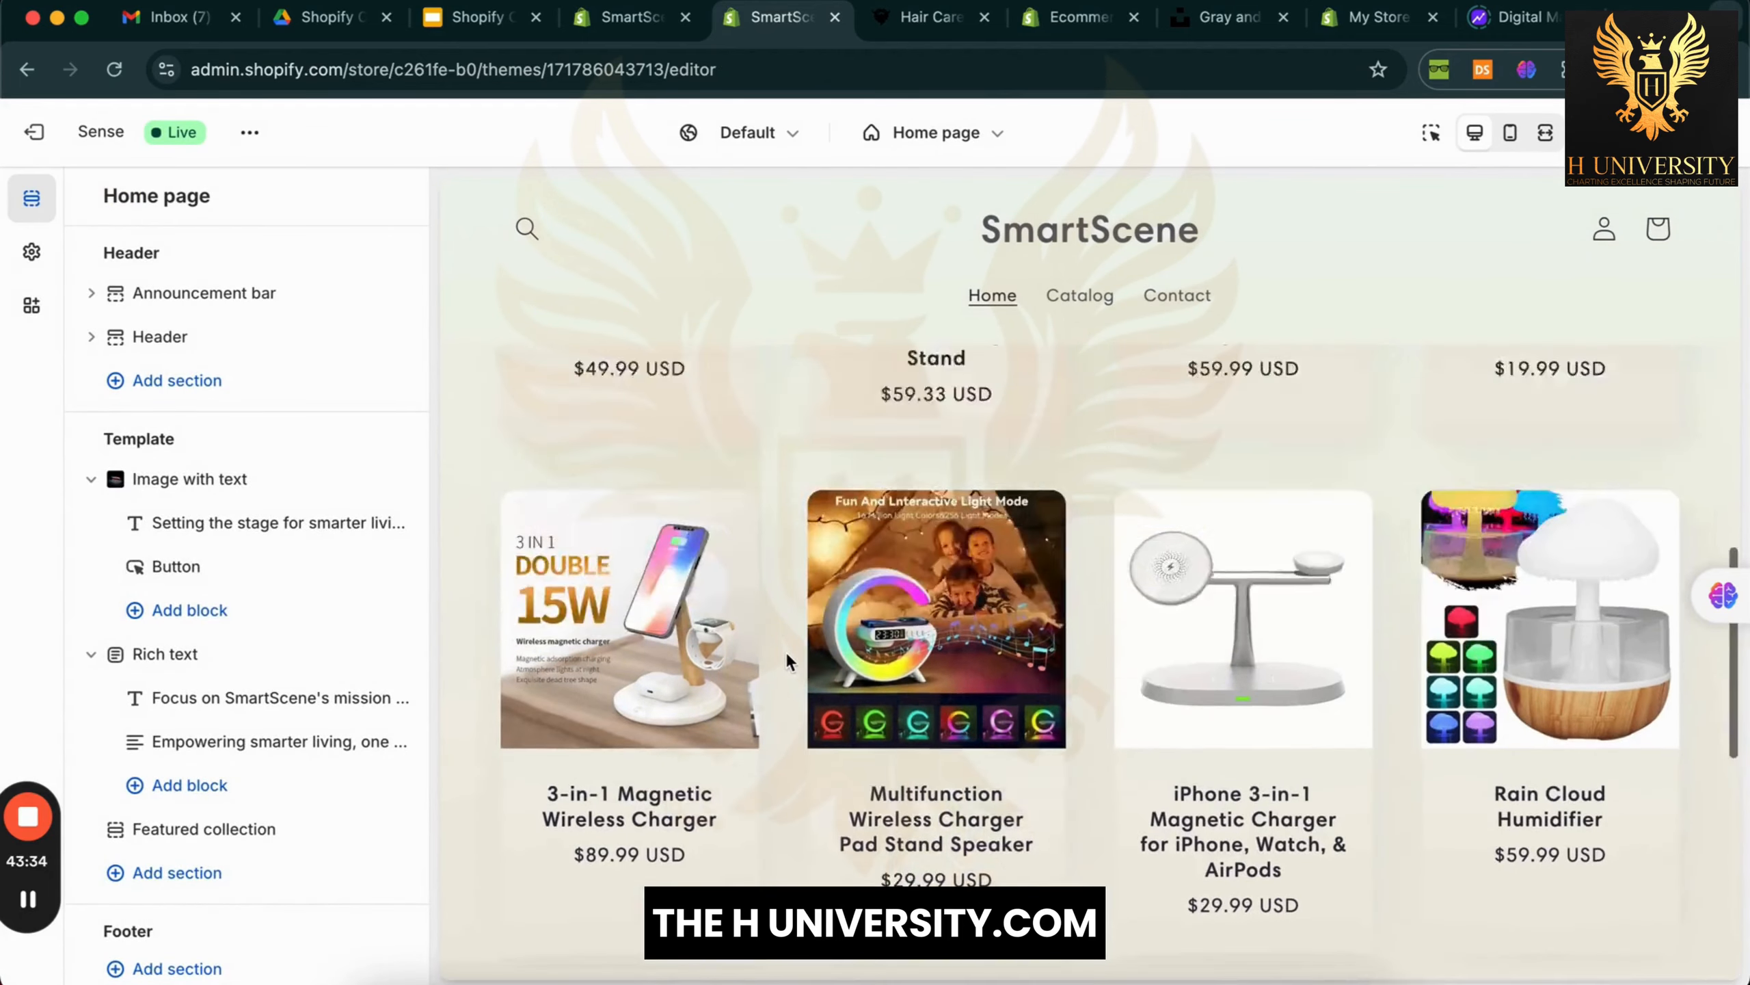
pyautogui.scroll(-2, 784, 652)
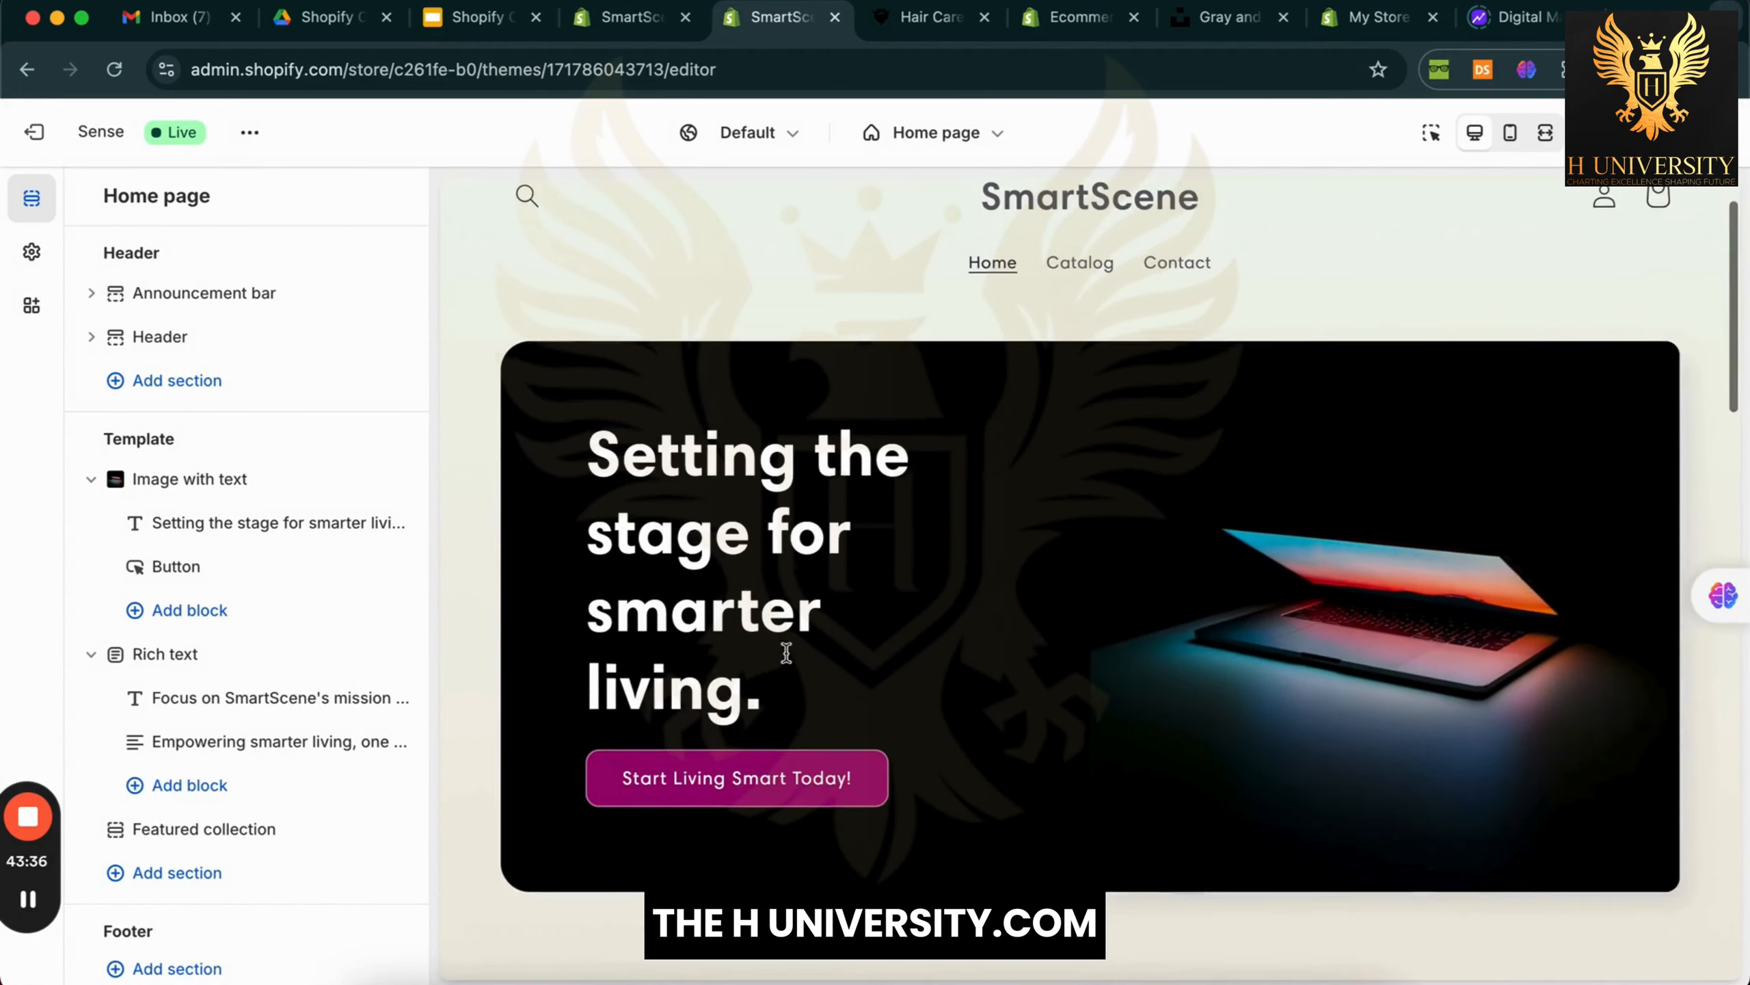
pyautogui.scroll(2, 539, 268)
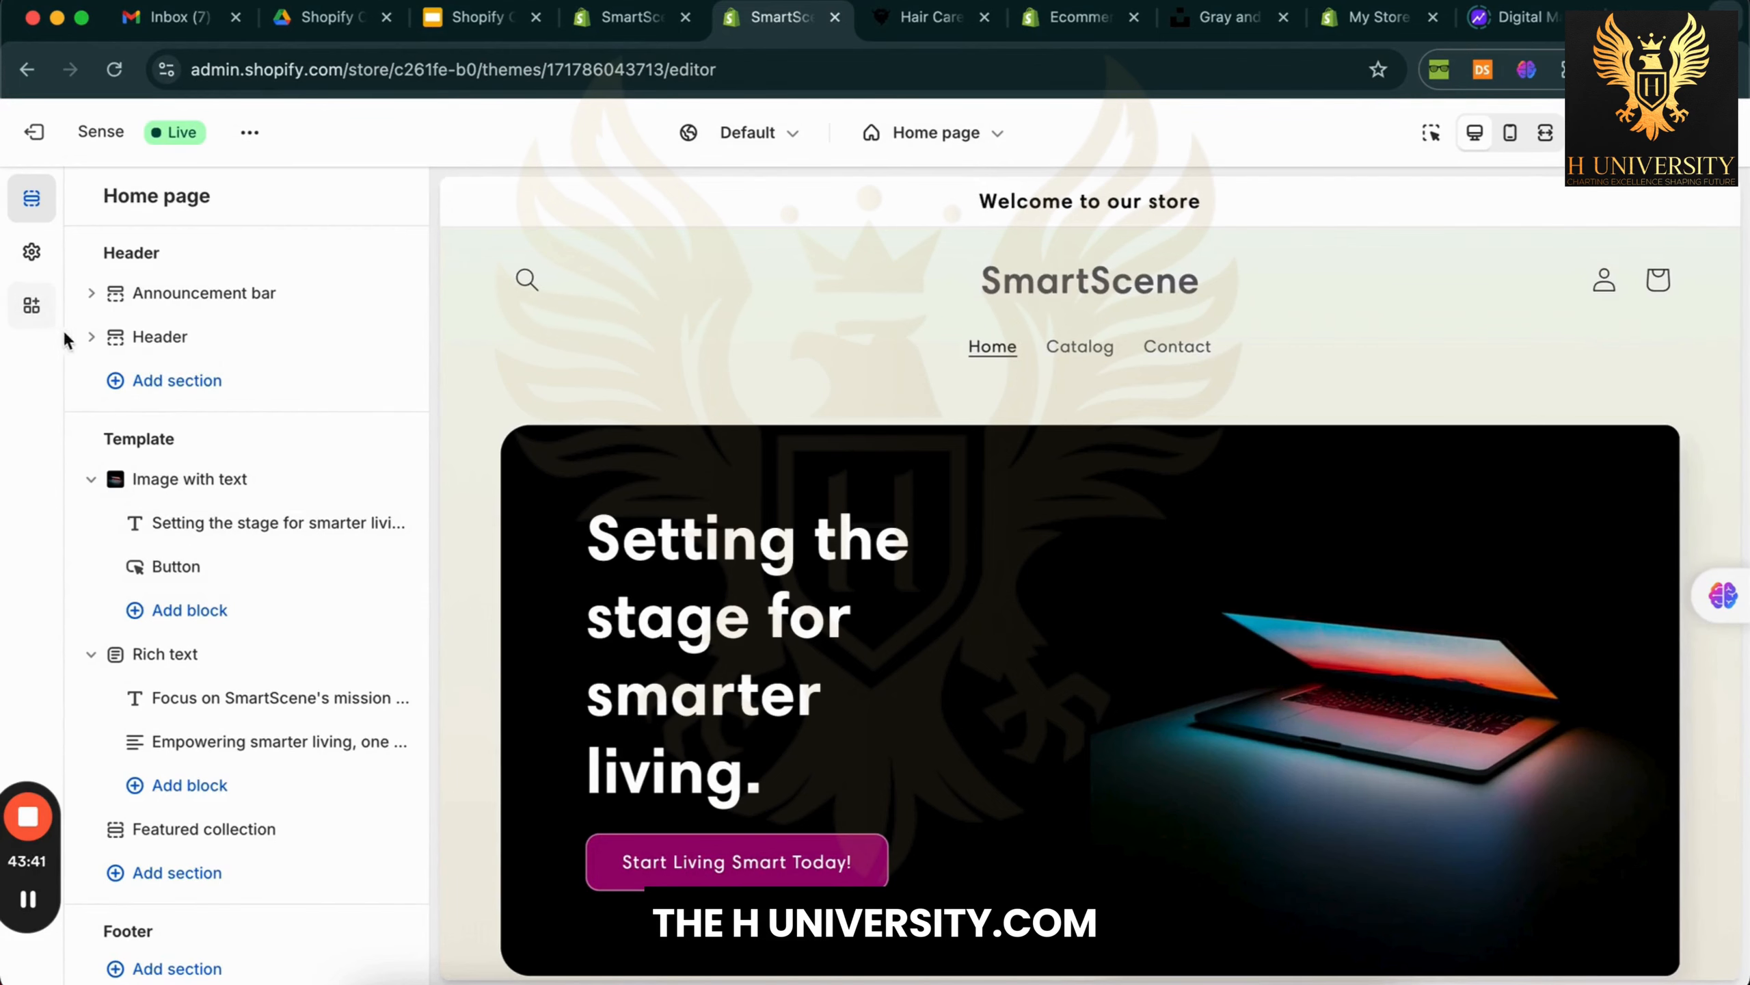
# Change the Header section's color scheme to one with a plain white background
pyautogui.click(91, 337)
pyautogui.click(211, 340)
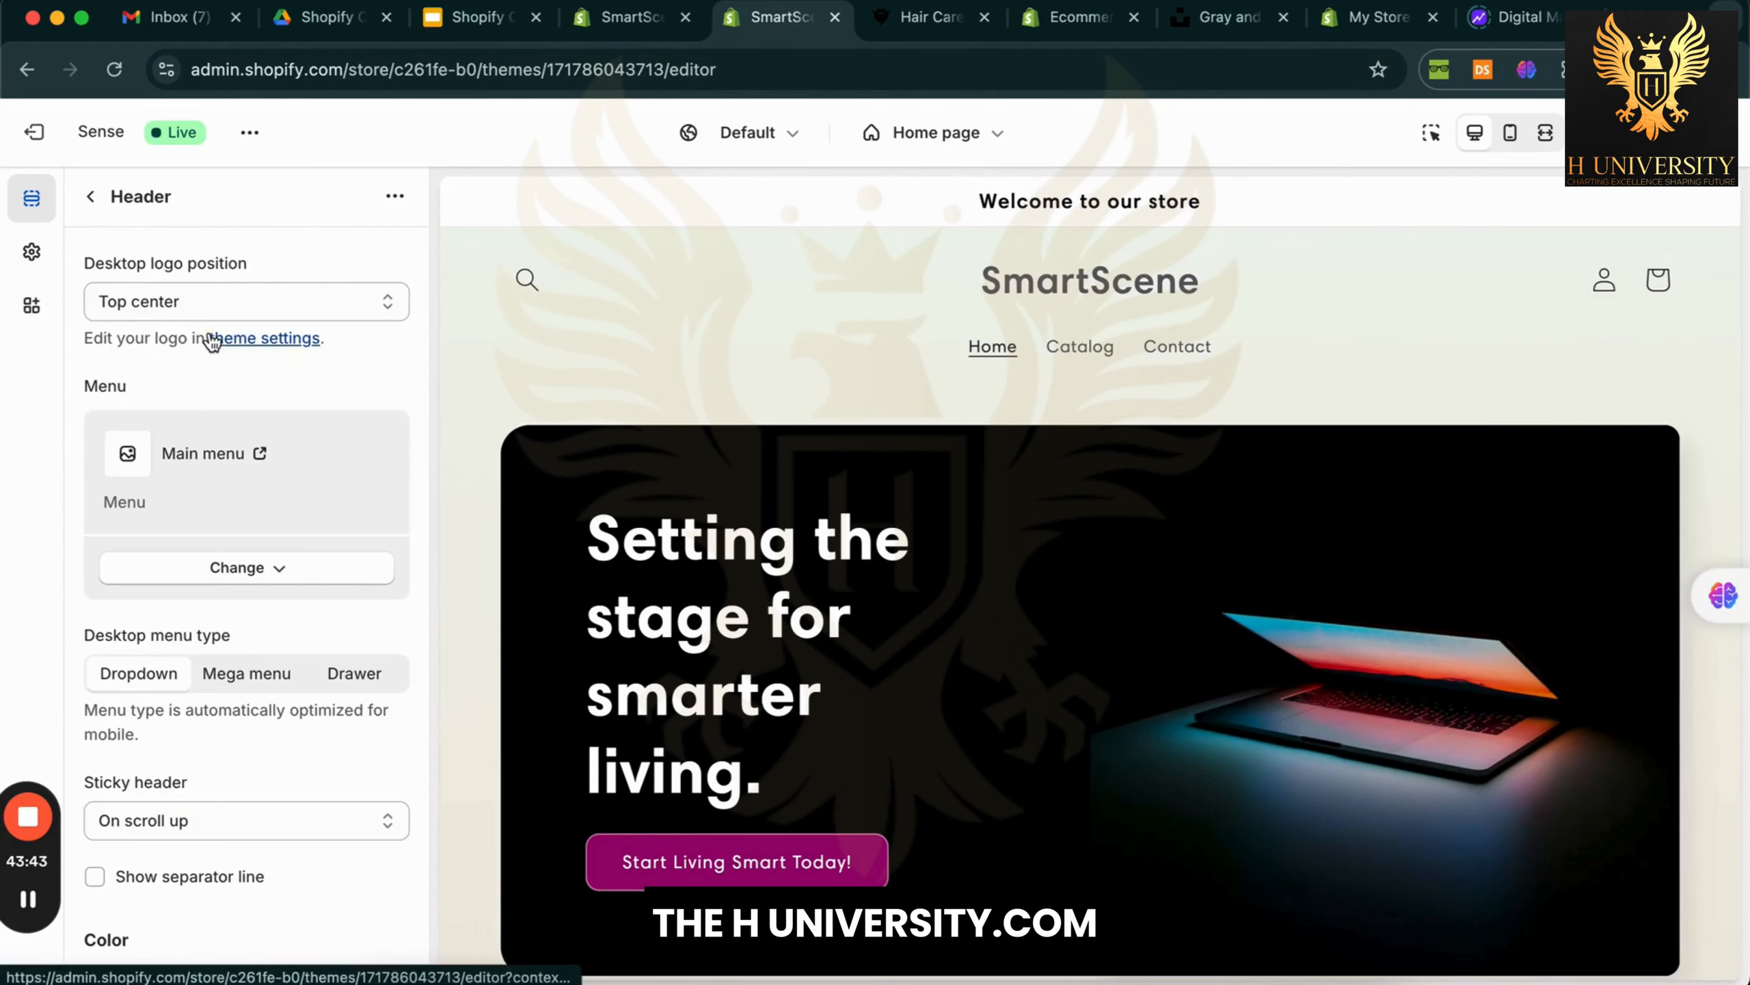
pyautogui.scroll(-5, 266, 536)
pyautogui.click(91, 196)
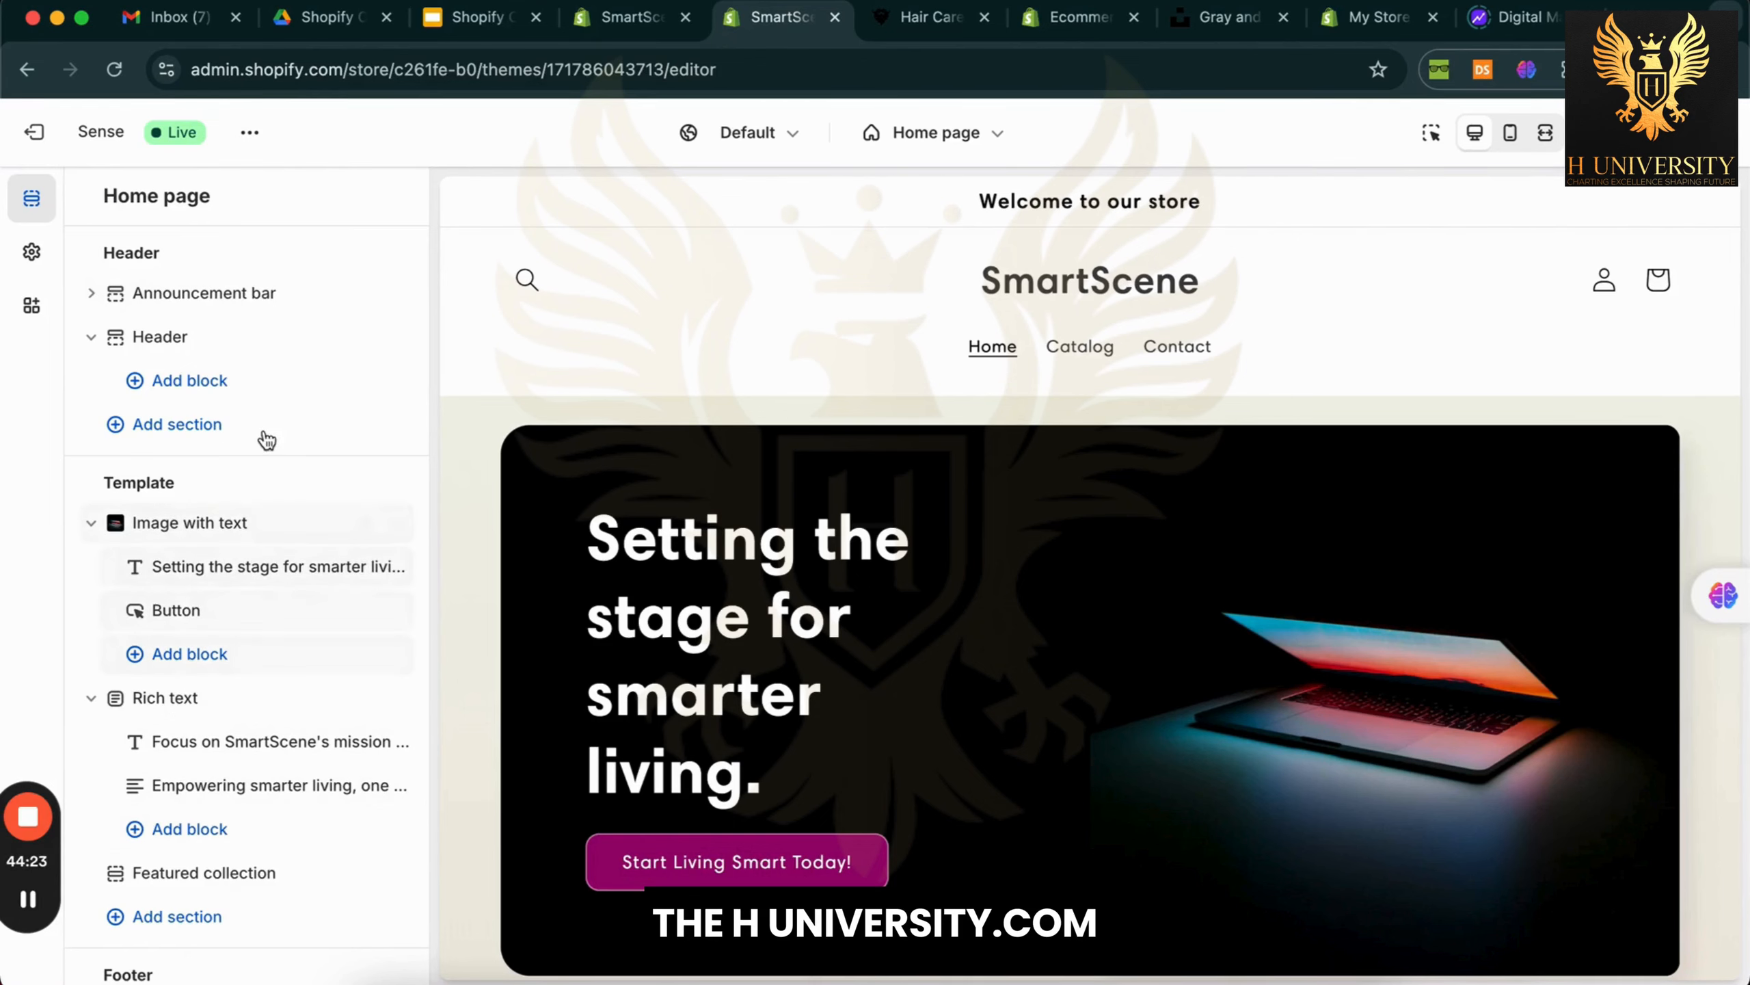
# Set the background color of Scheme 1 in the theme's color settings to white, #FFFFFF
pyautogui.scroll(-10, 488, 648)
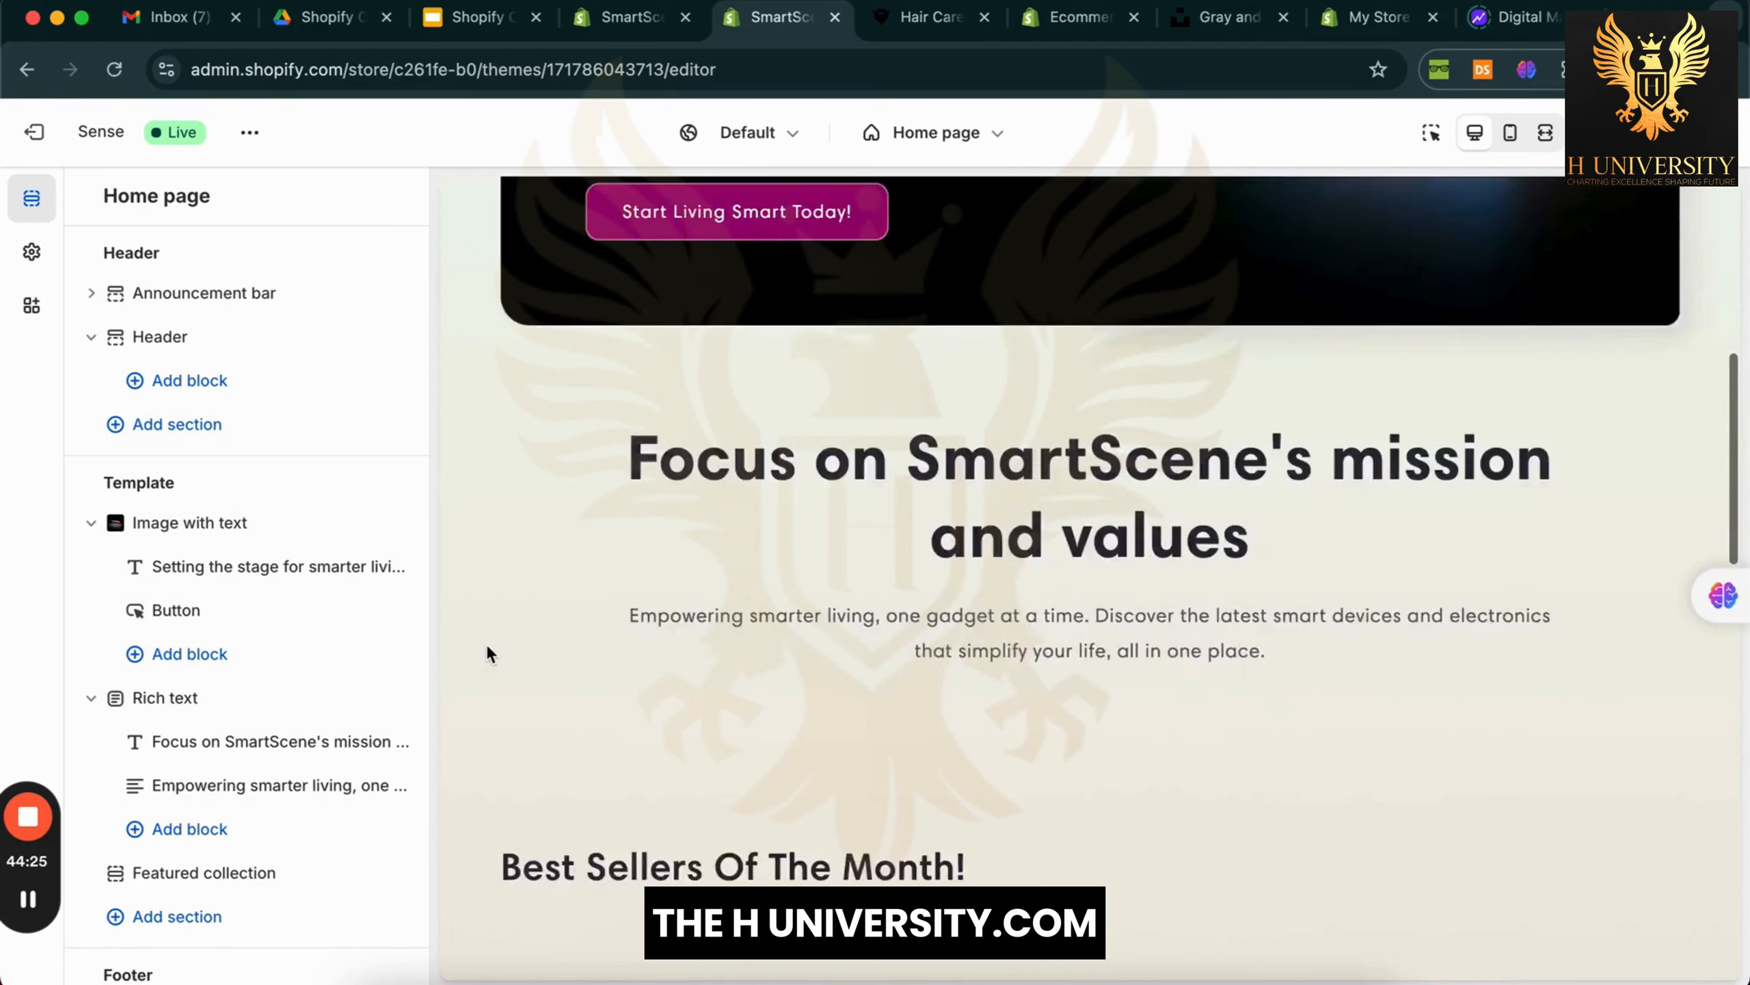
pyautogui.scroll(-3, 158, 965)
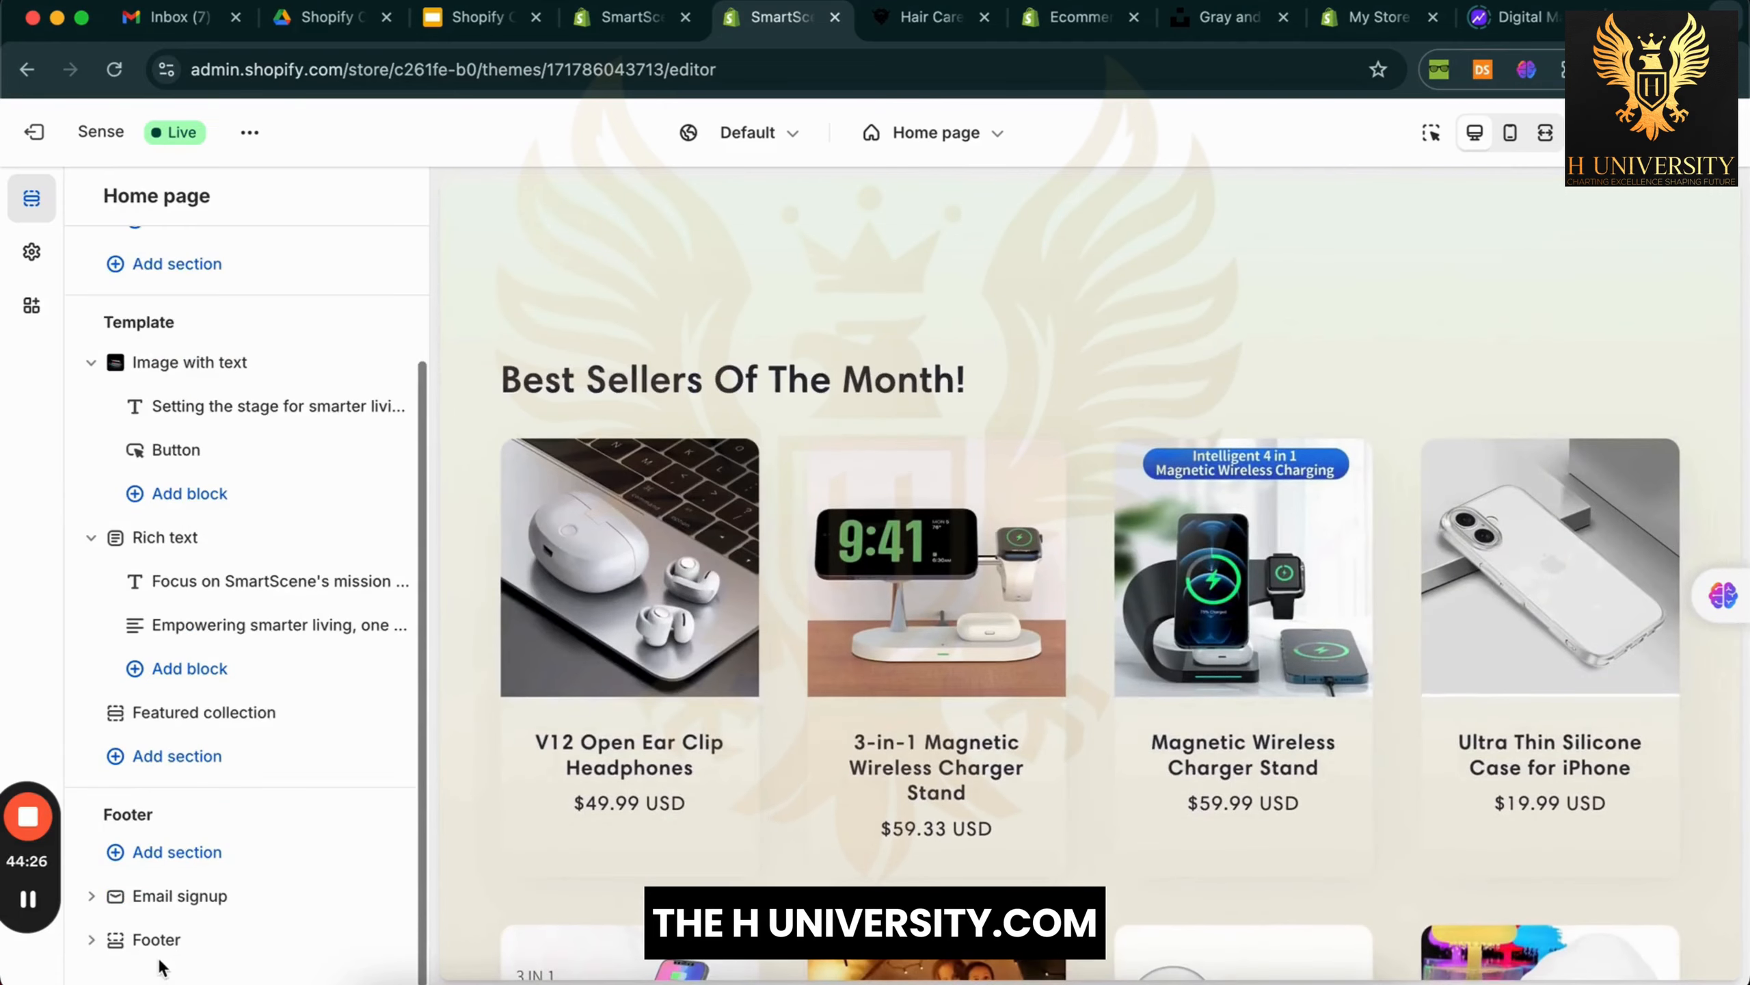
pyautogui.click(38, 265)
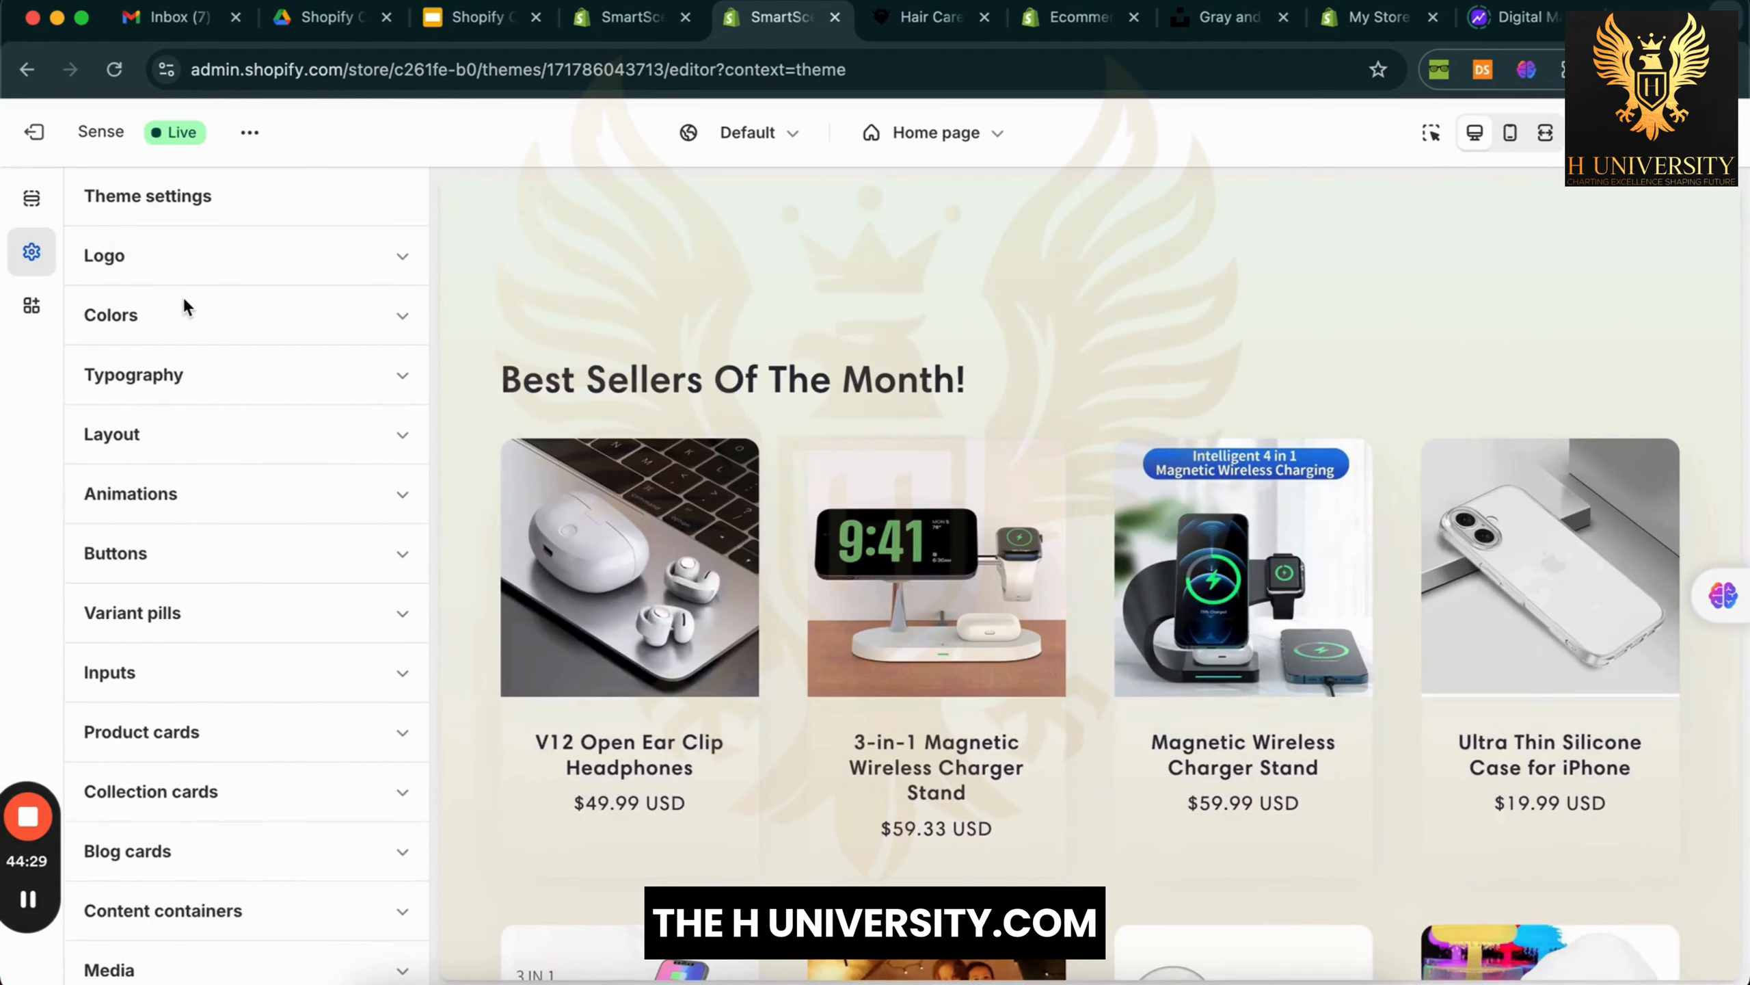
pyautogui.click(228, 323)
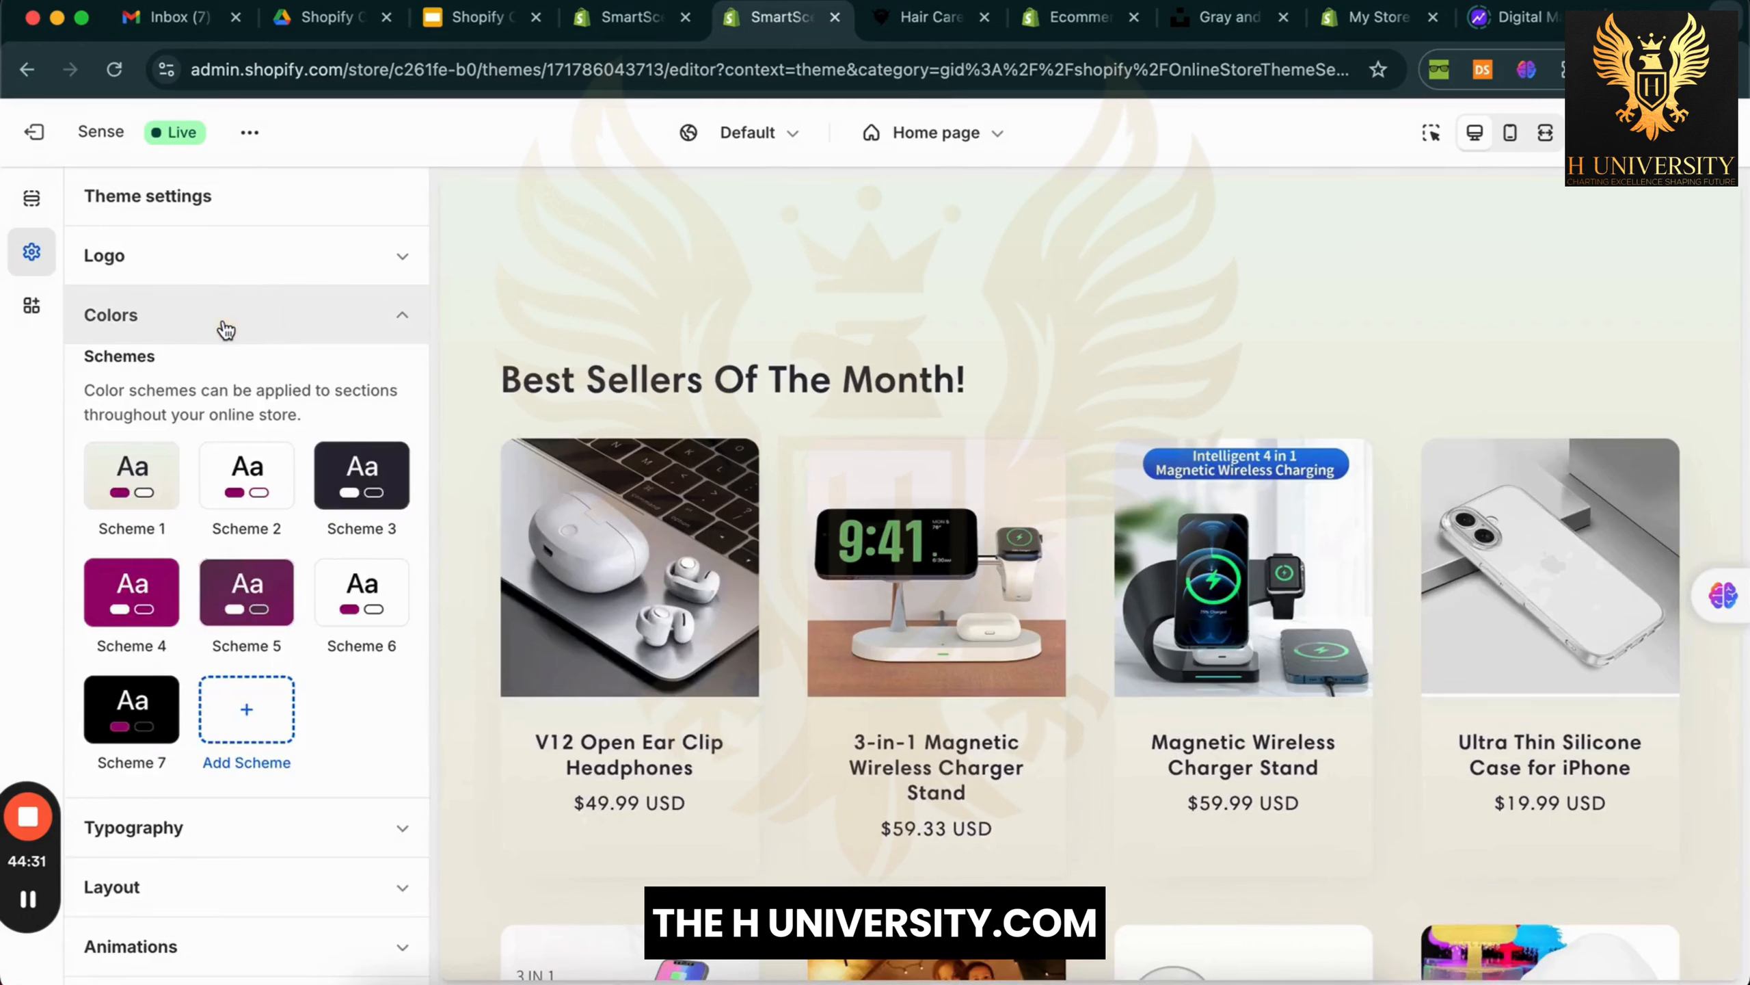
pyautogui.click(156, 481)
pyautogui.click(156, 480)
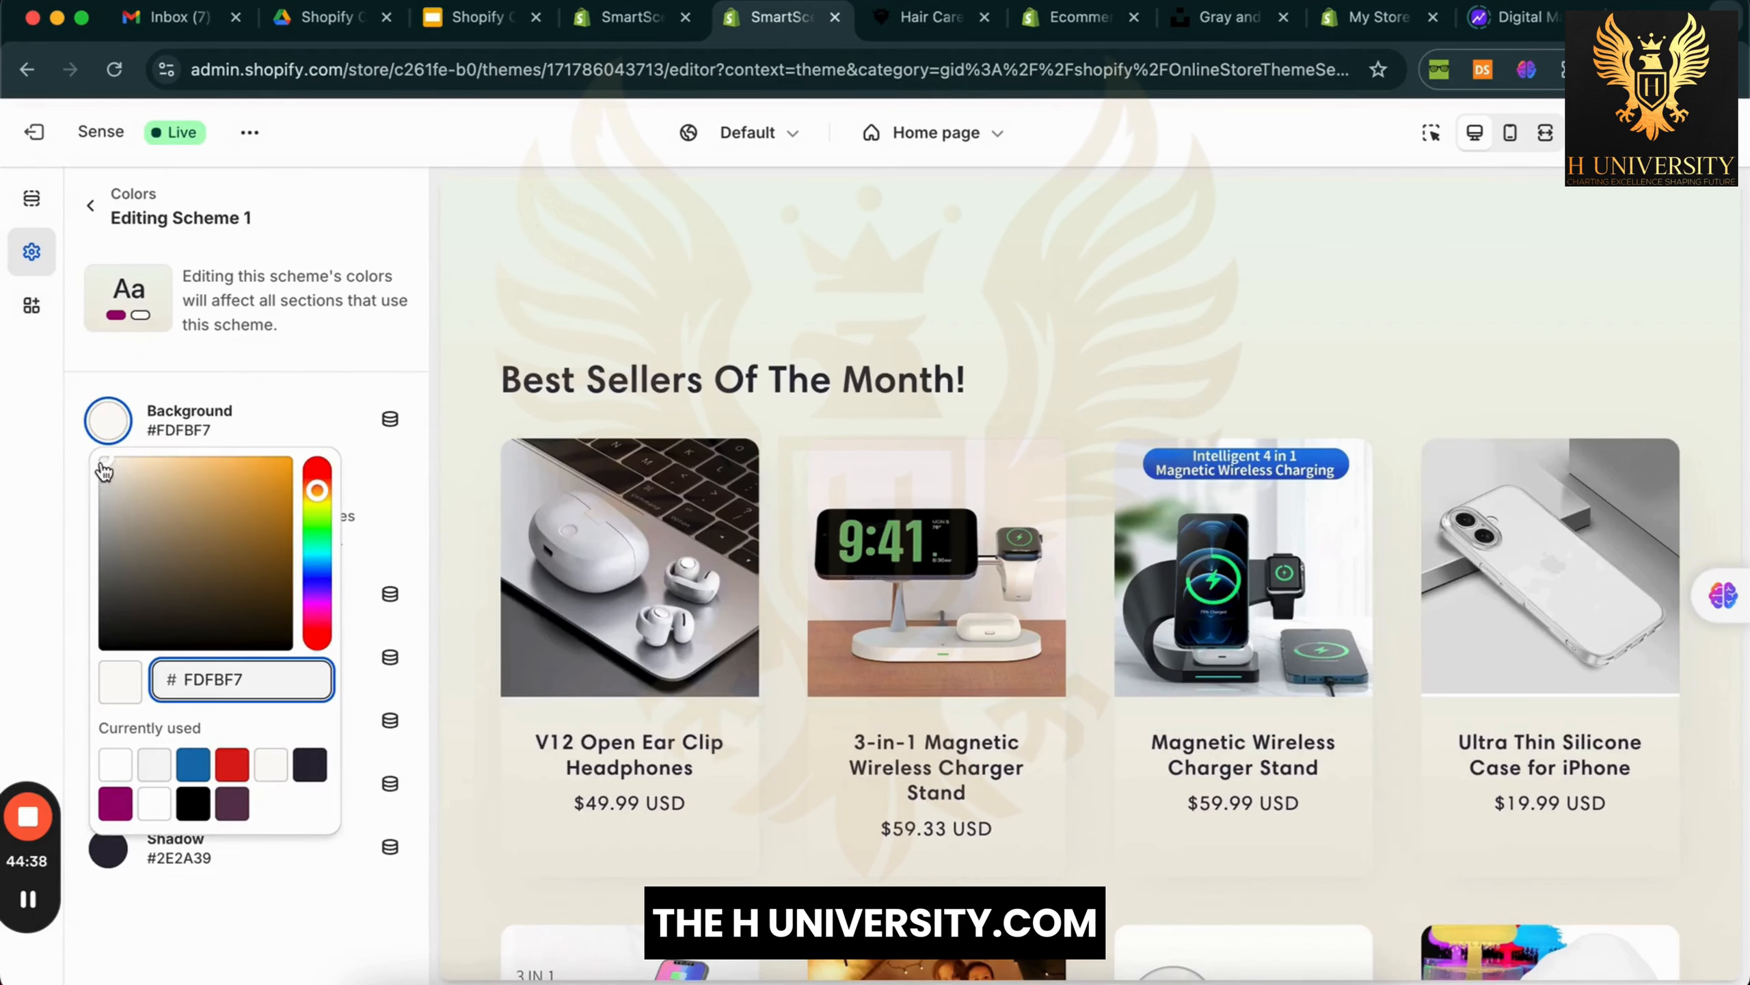
pyautogui.click(104, 471)
pyautogui.click(44, 392)
# Remove the background gradient from color Scheme 1
pyautogui.click(108, 484)
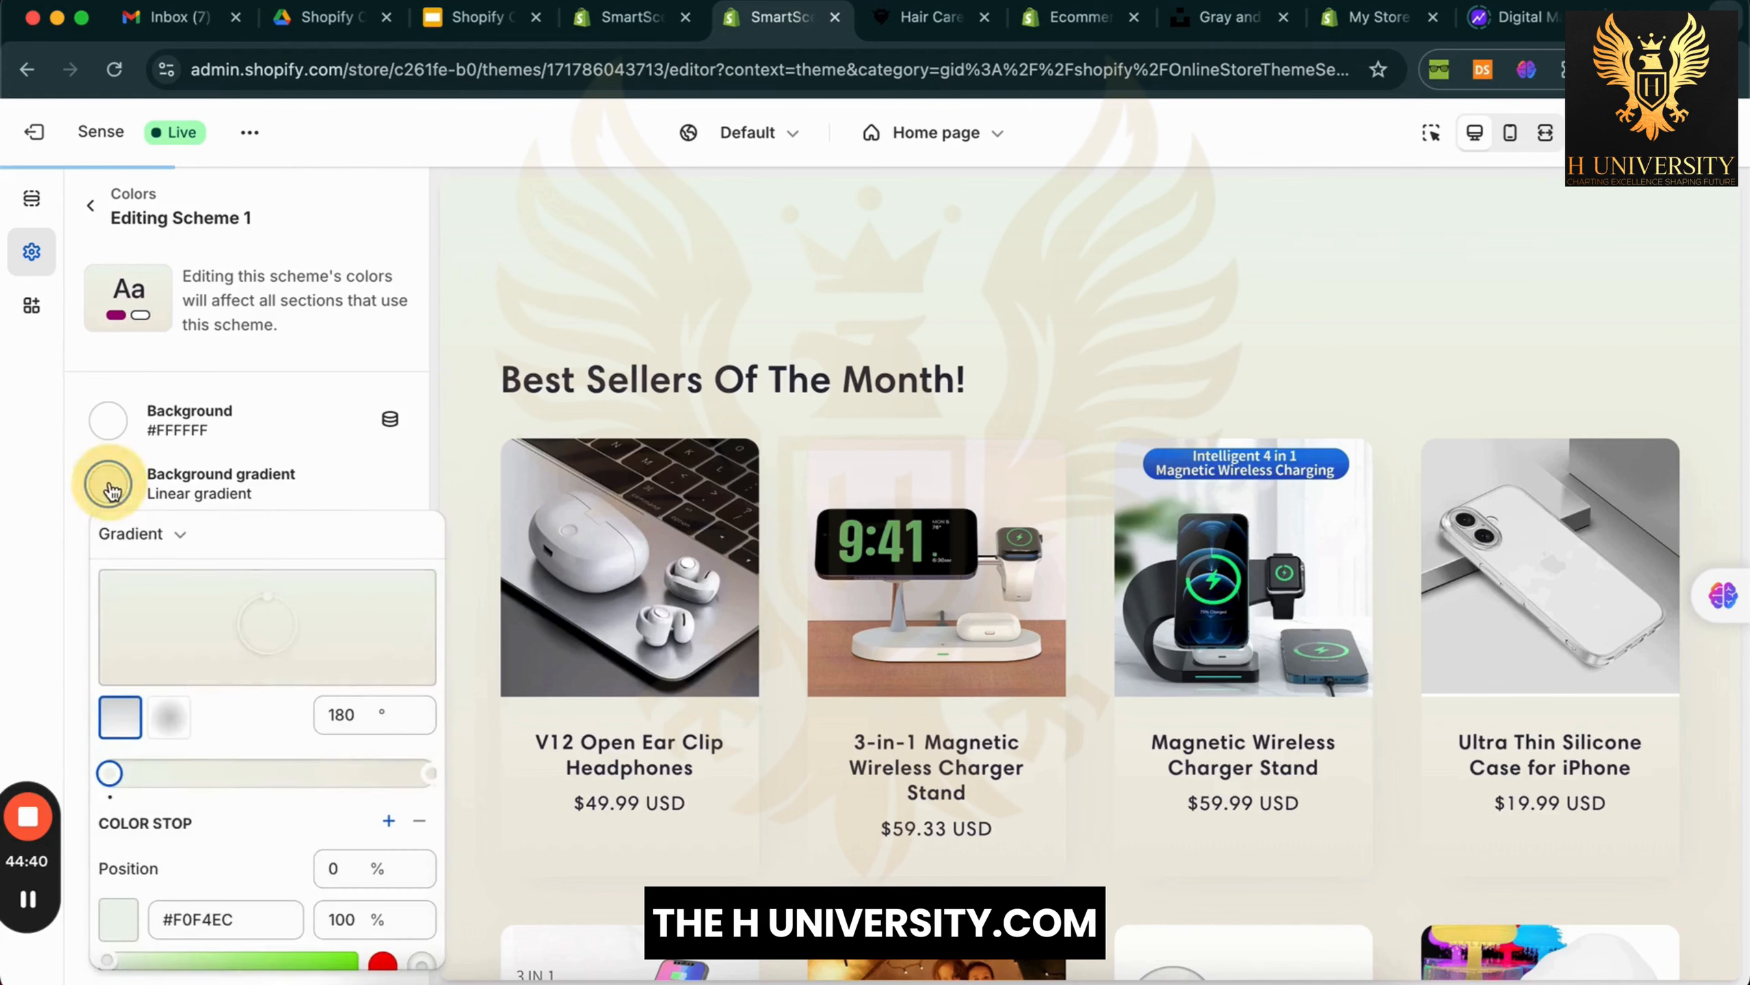
pyautogui.scroll(-6, 287, 664)
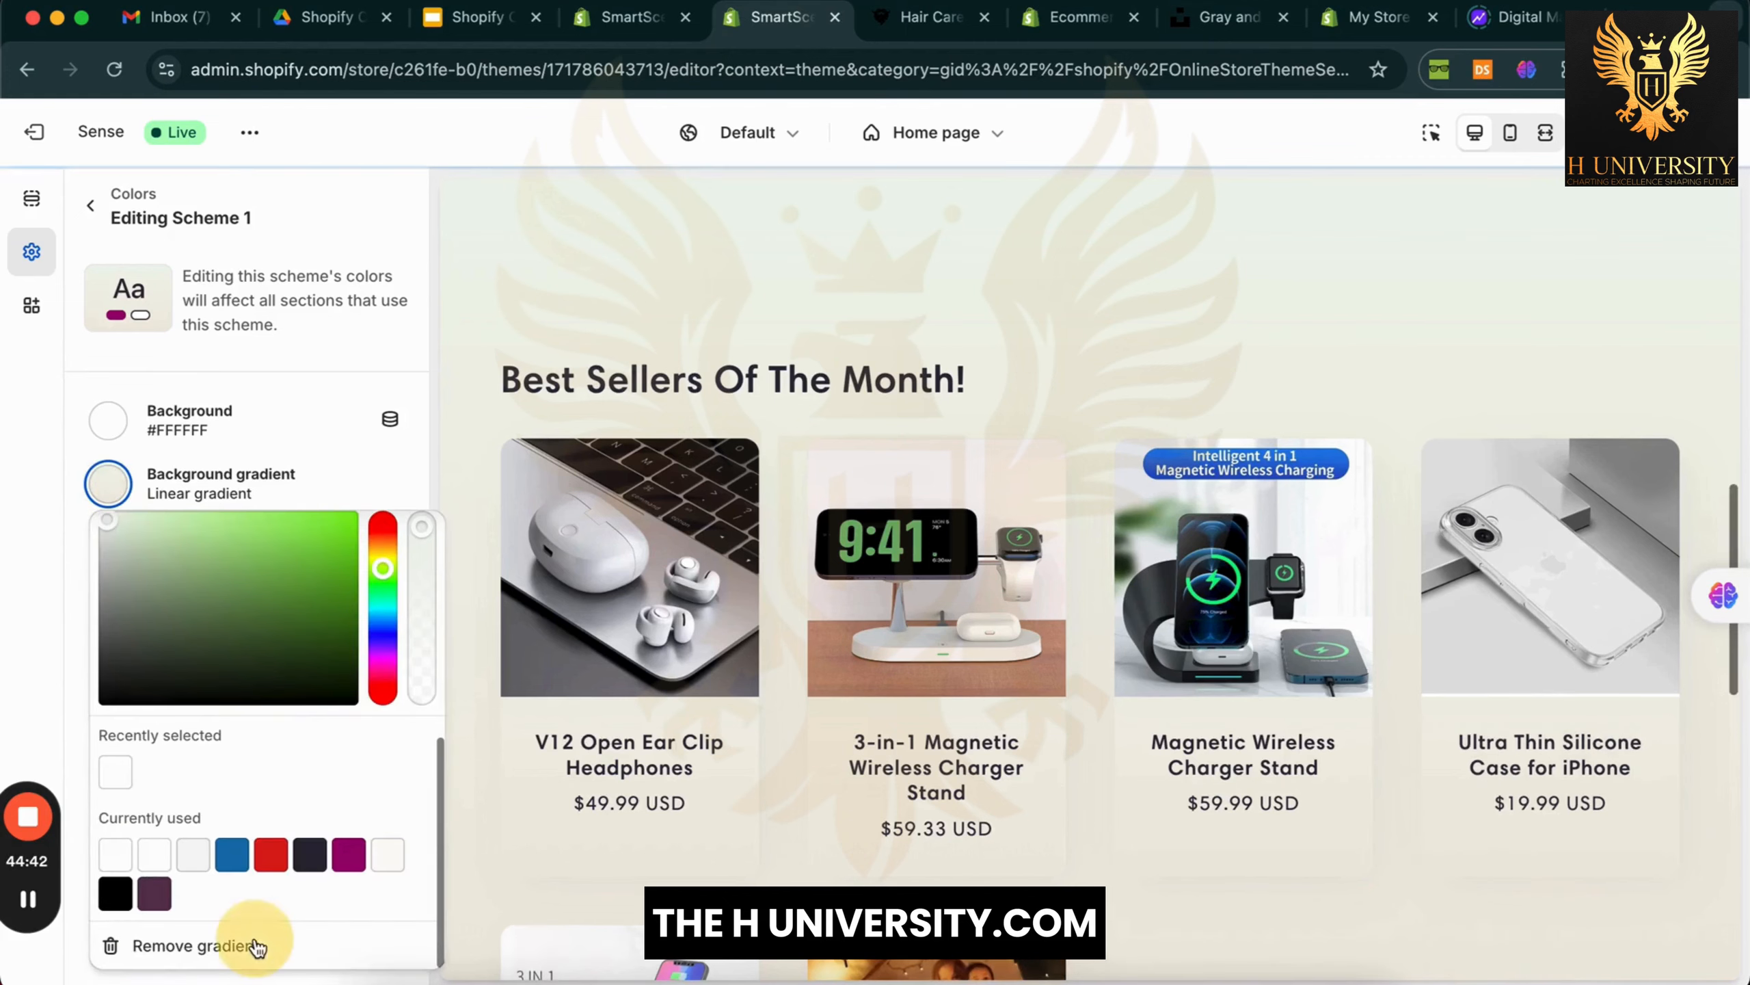
pyautogui.click(254, 946)
pyautogui.click(71, 604)
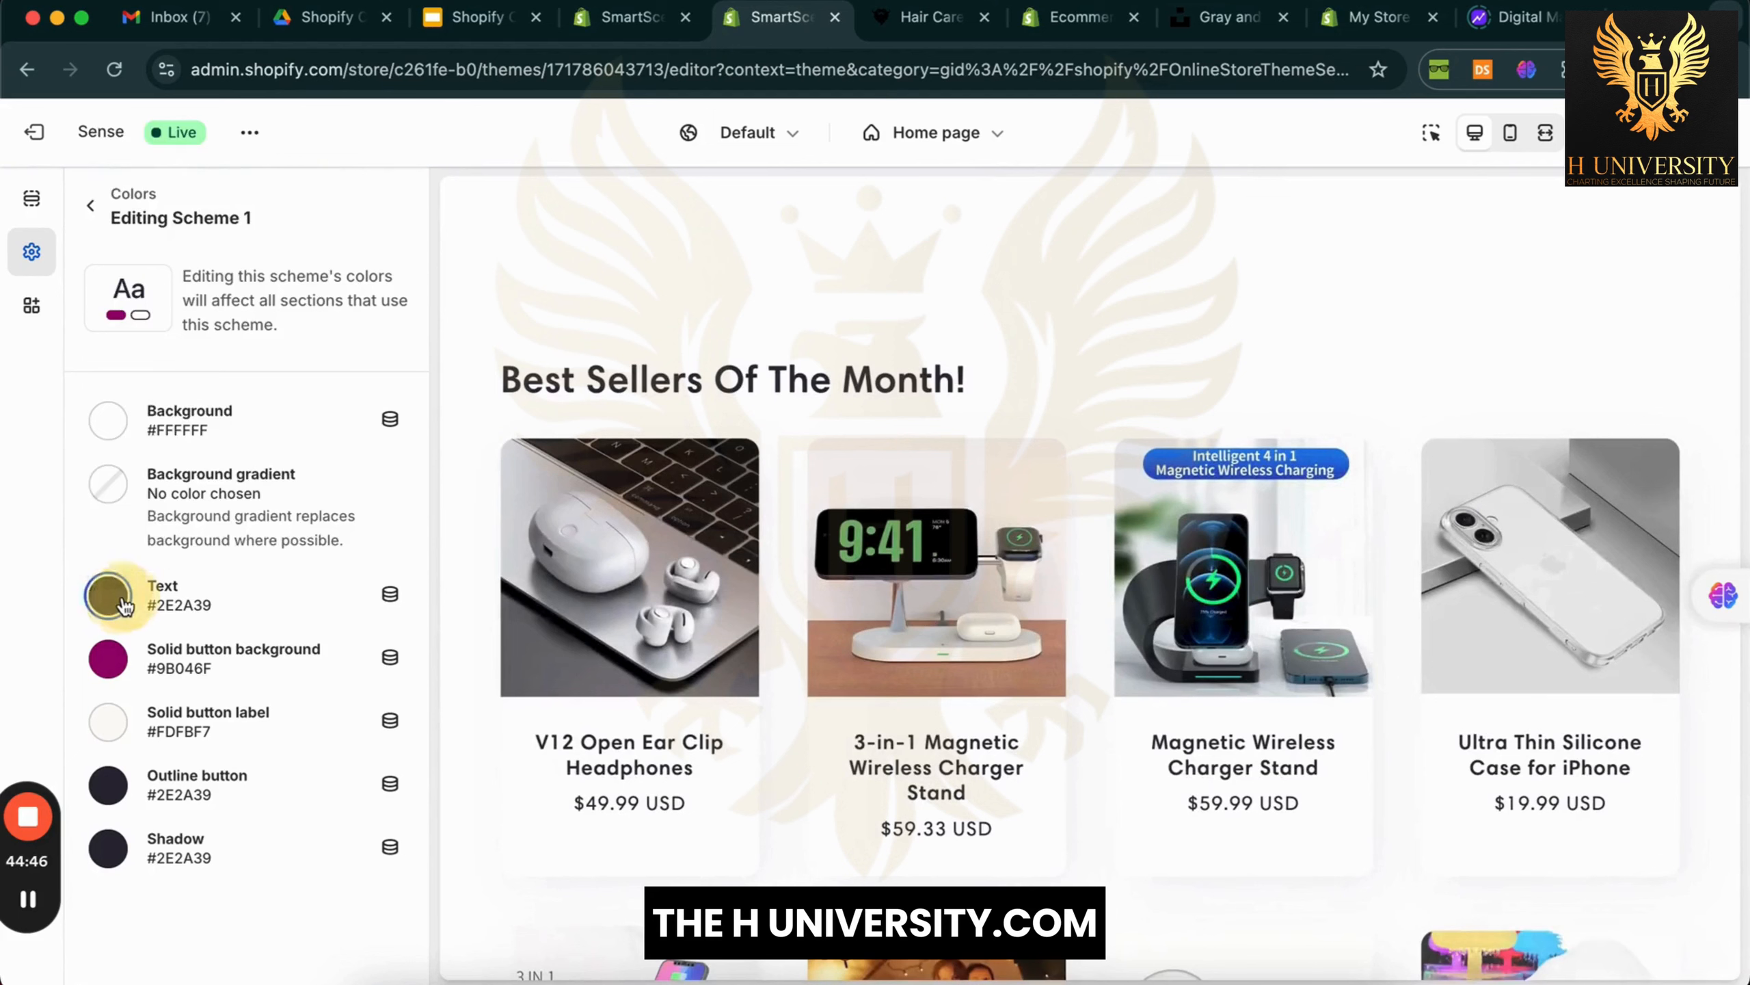
# Set the text color of Scheme 1 to black, #000000
pyautogui.click(108, 595)
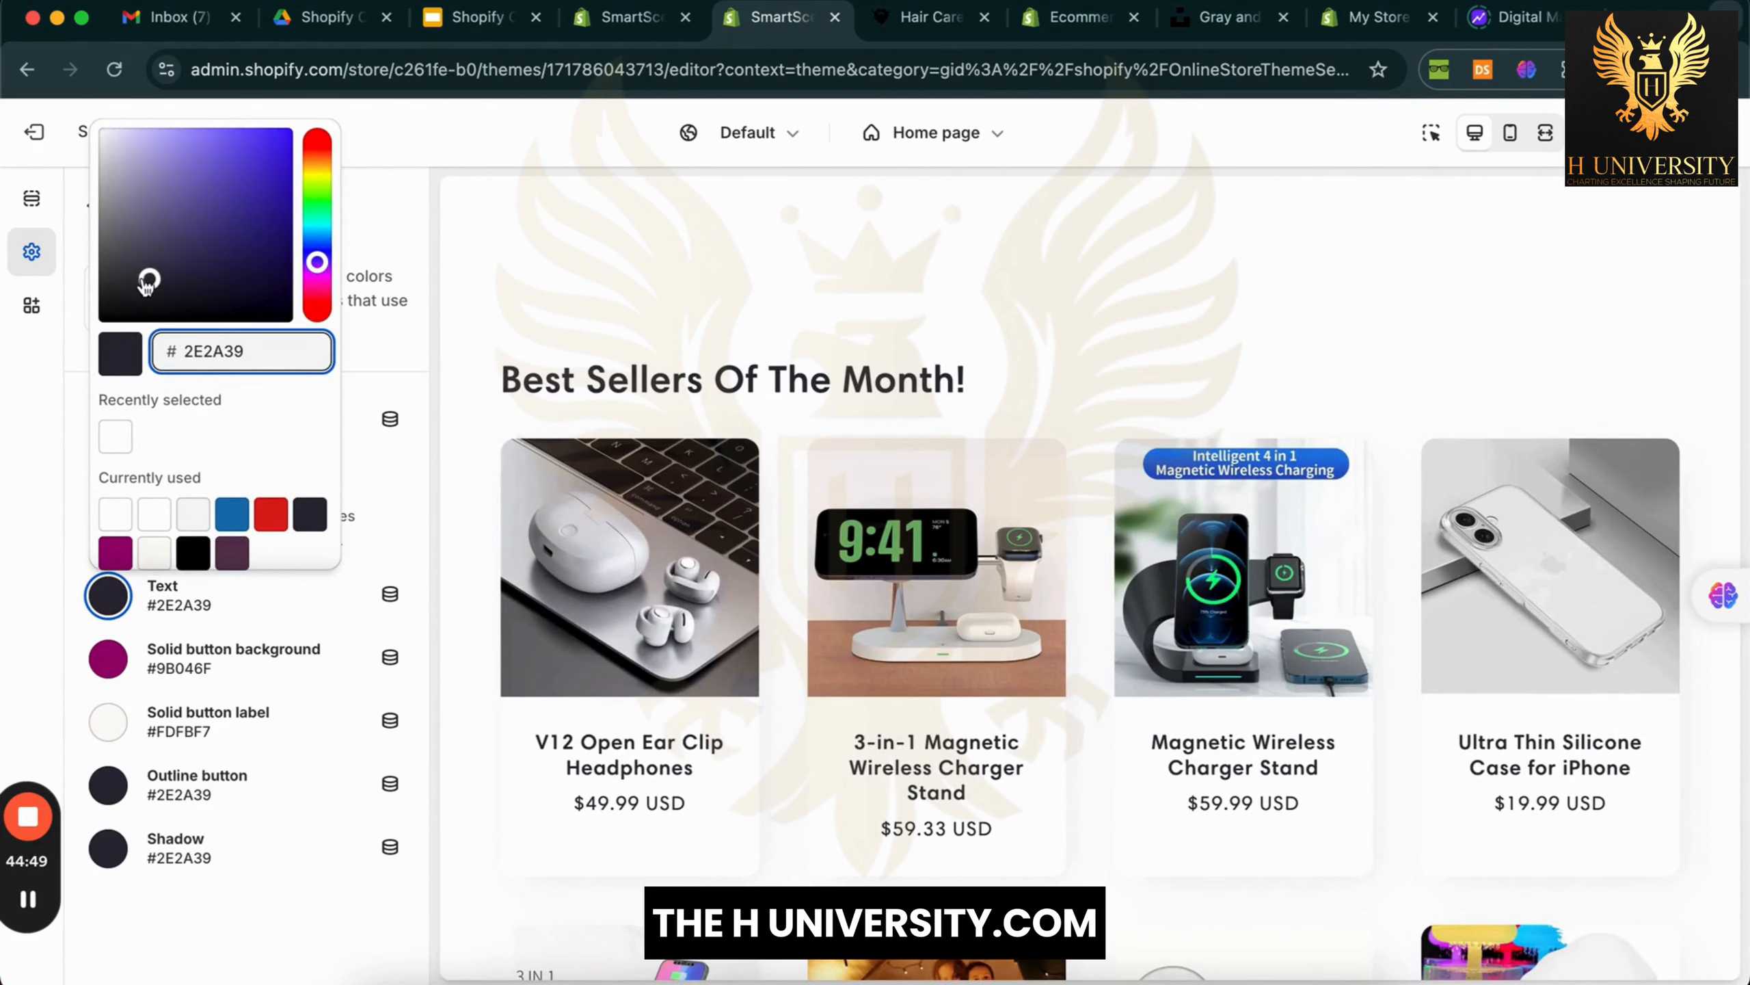
pyautogui.moveTo(148, 279); pyautogui.dragTo(86, 343)
pyautogui.click(60, 459)
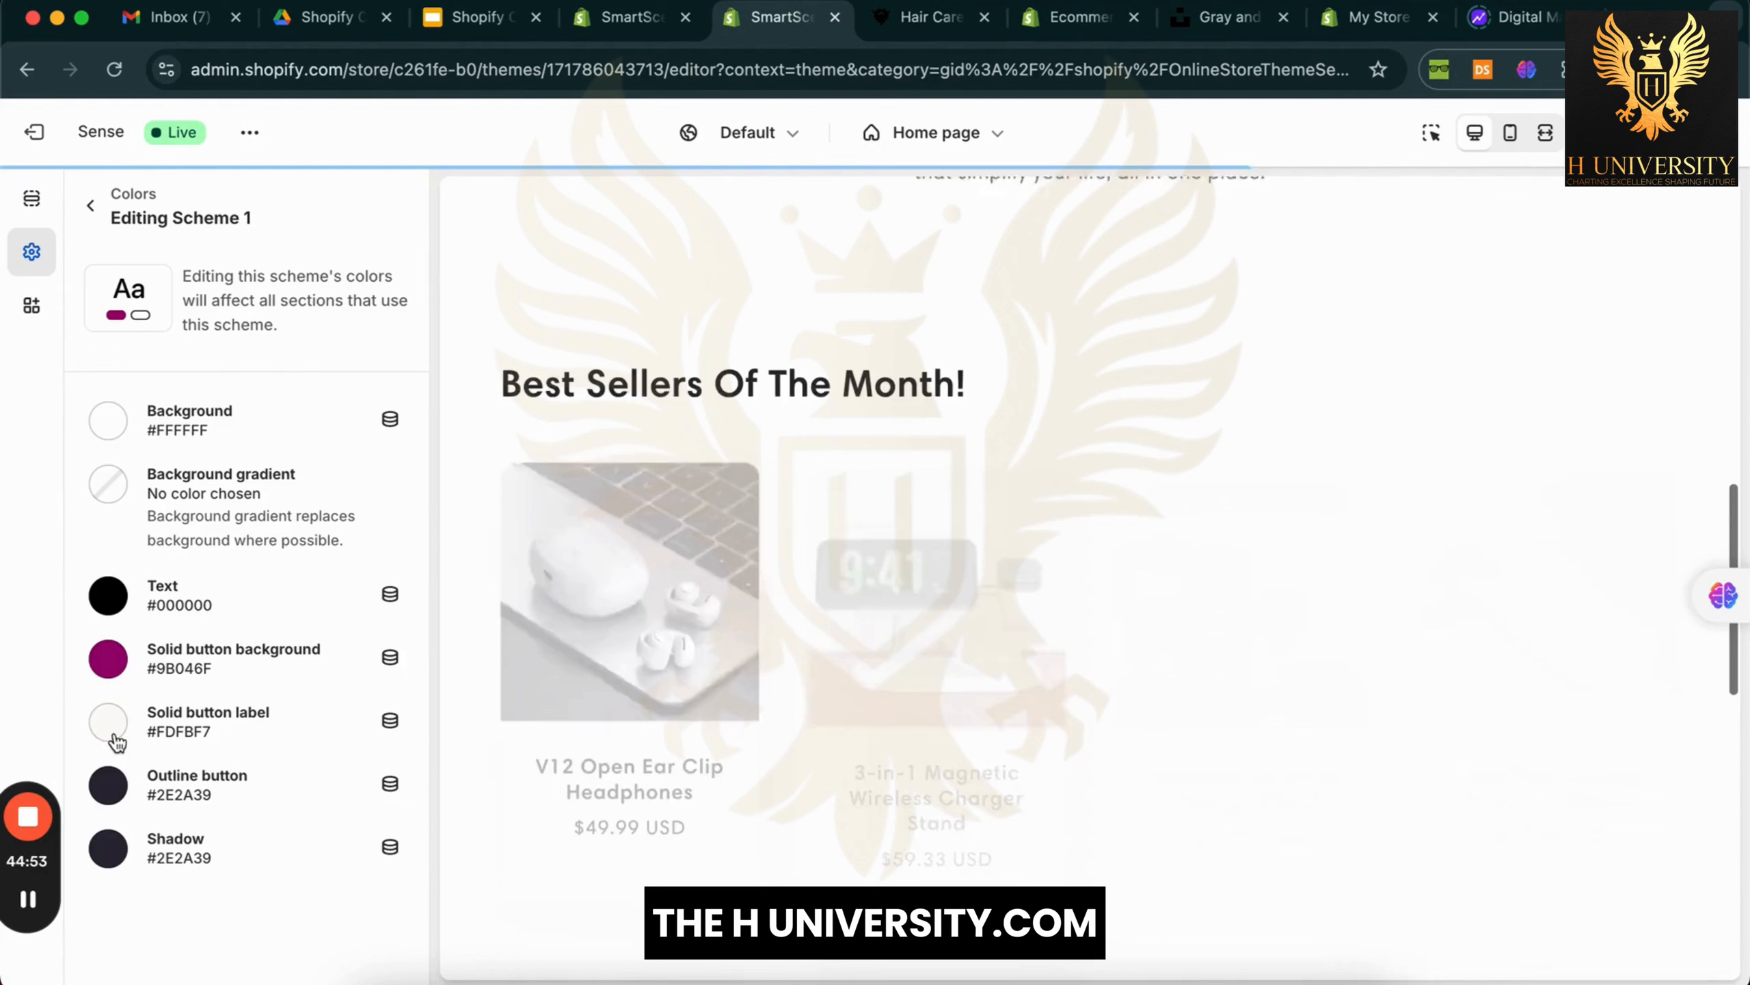
# Set the solid button label color of Scheme 1 to white, #FFFFFF
pyautogui.click(110, 722)
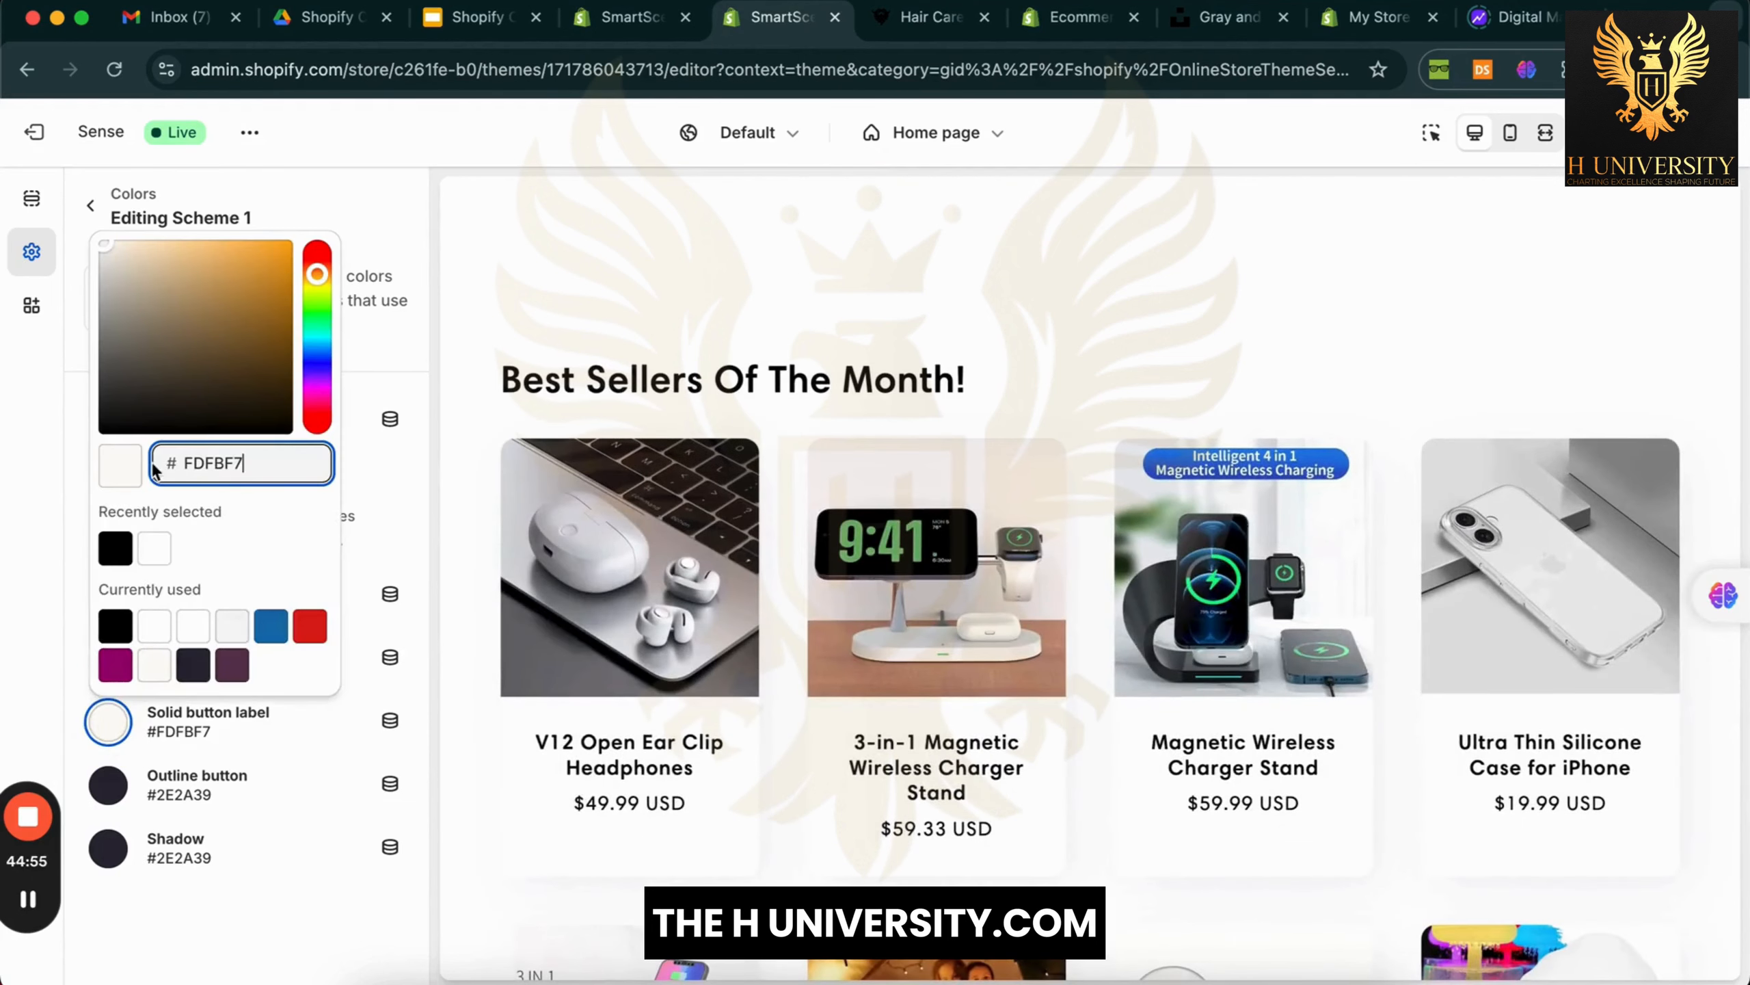
pyautogui.click(62, 644)
pyautogui.click(109, 728)
pyautogui.click(156, 552)
pyautogui.click(157, 556)
# Review the whole home page in the full-width preview, then return to the desktop preview and check down to the email signup
pyautogui.click(1545, 133)
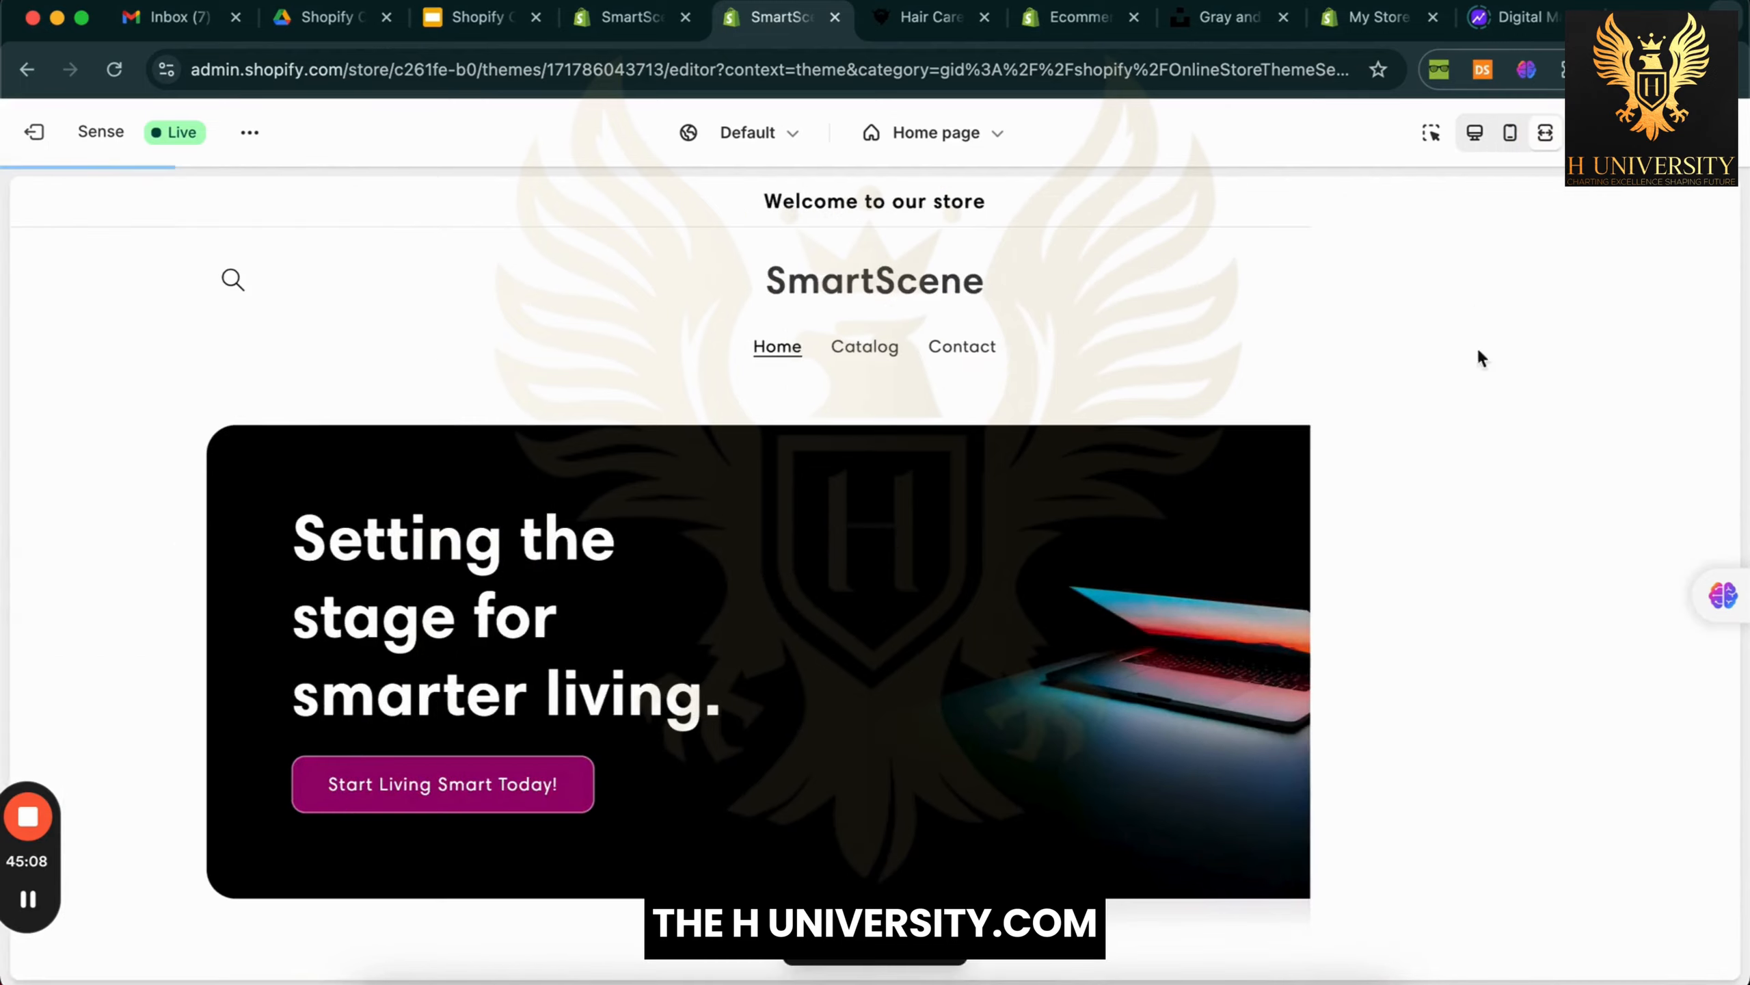
pyautogui.scroll(-10, 1647, 522)
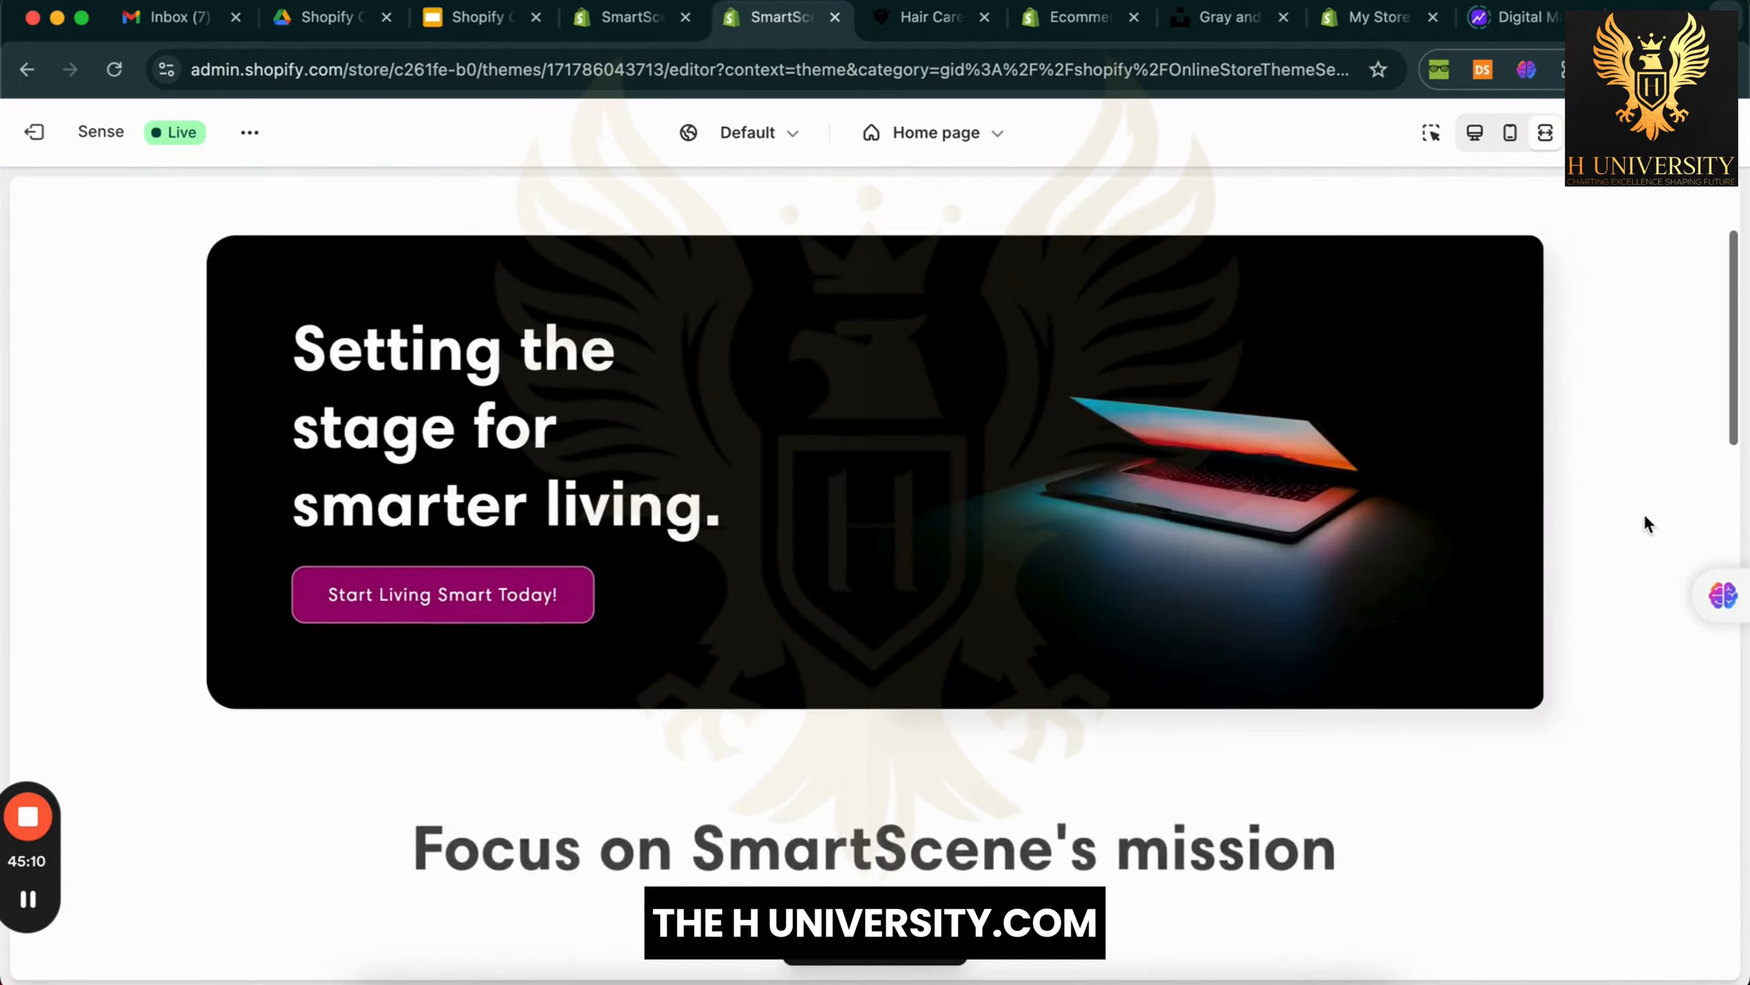
pyautogui.scroll(-10, 1646, 522)
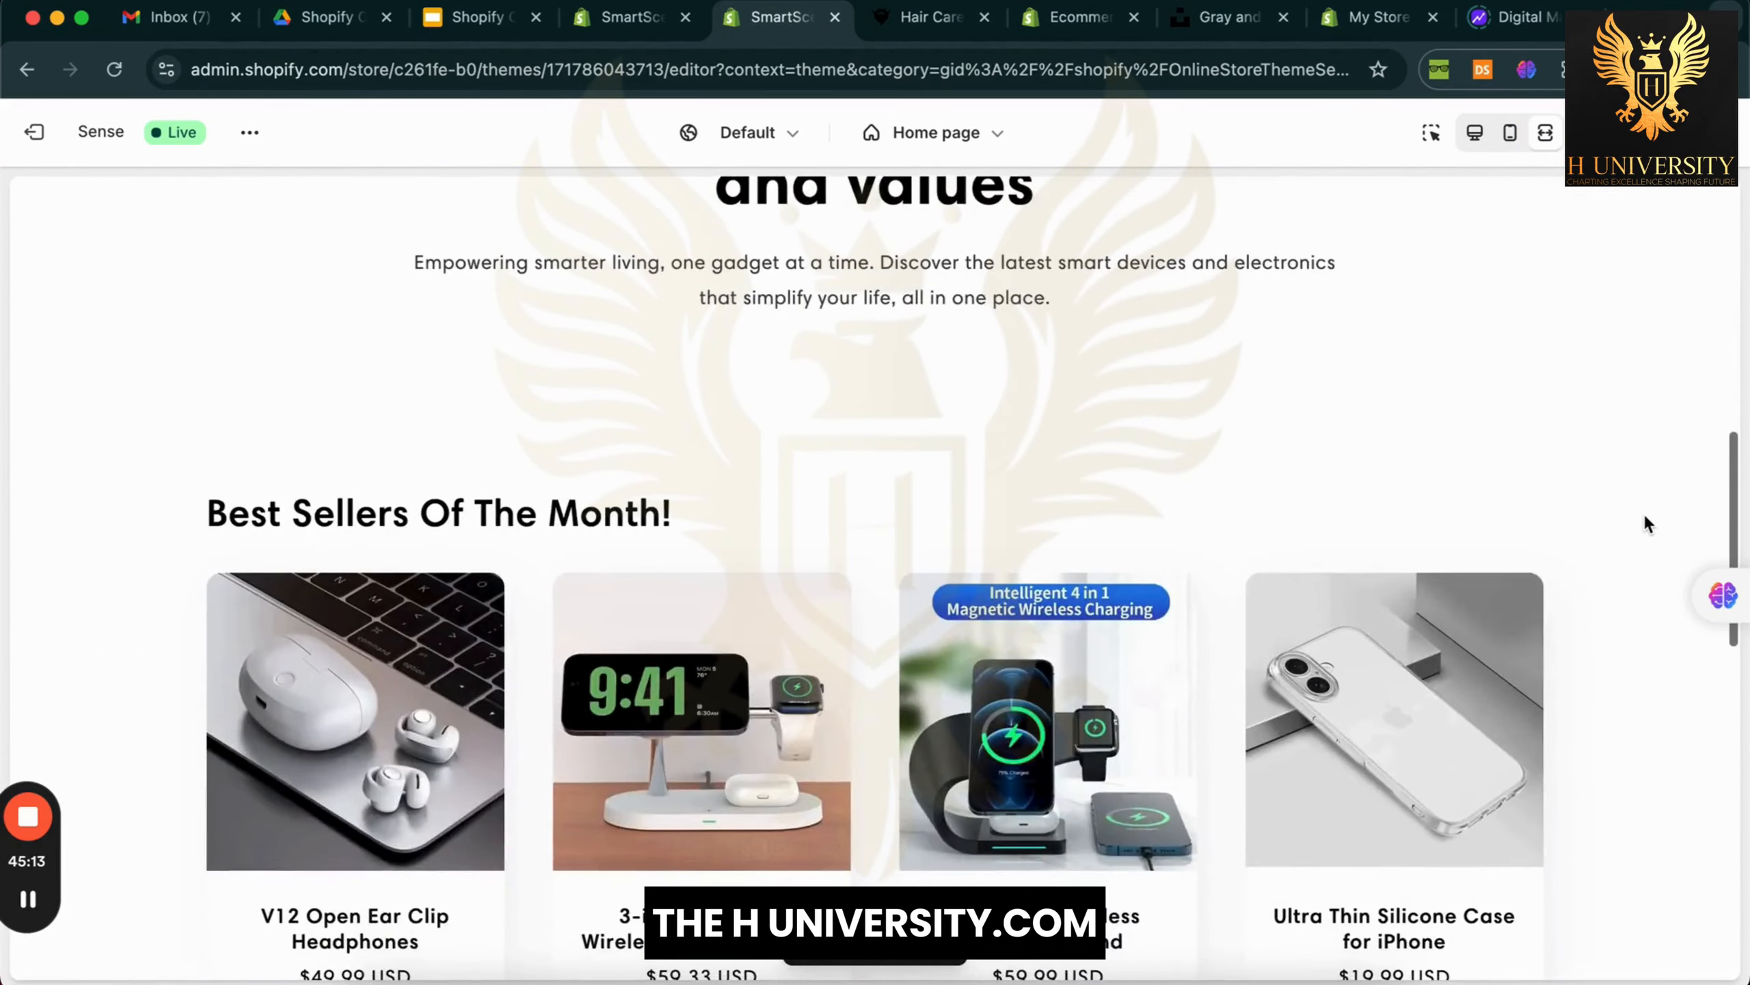
pyautogui.scroll(-10, 1646, 523)
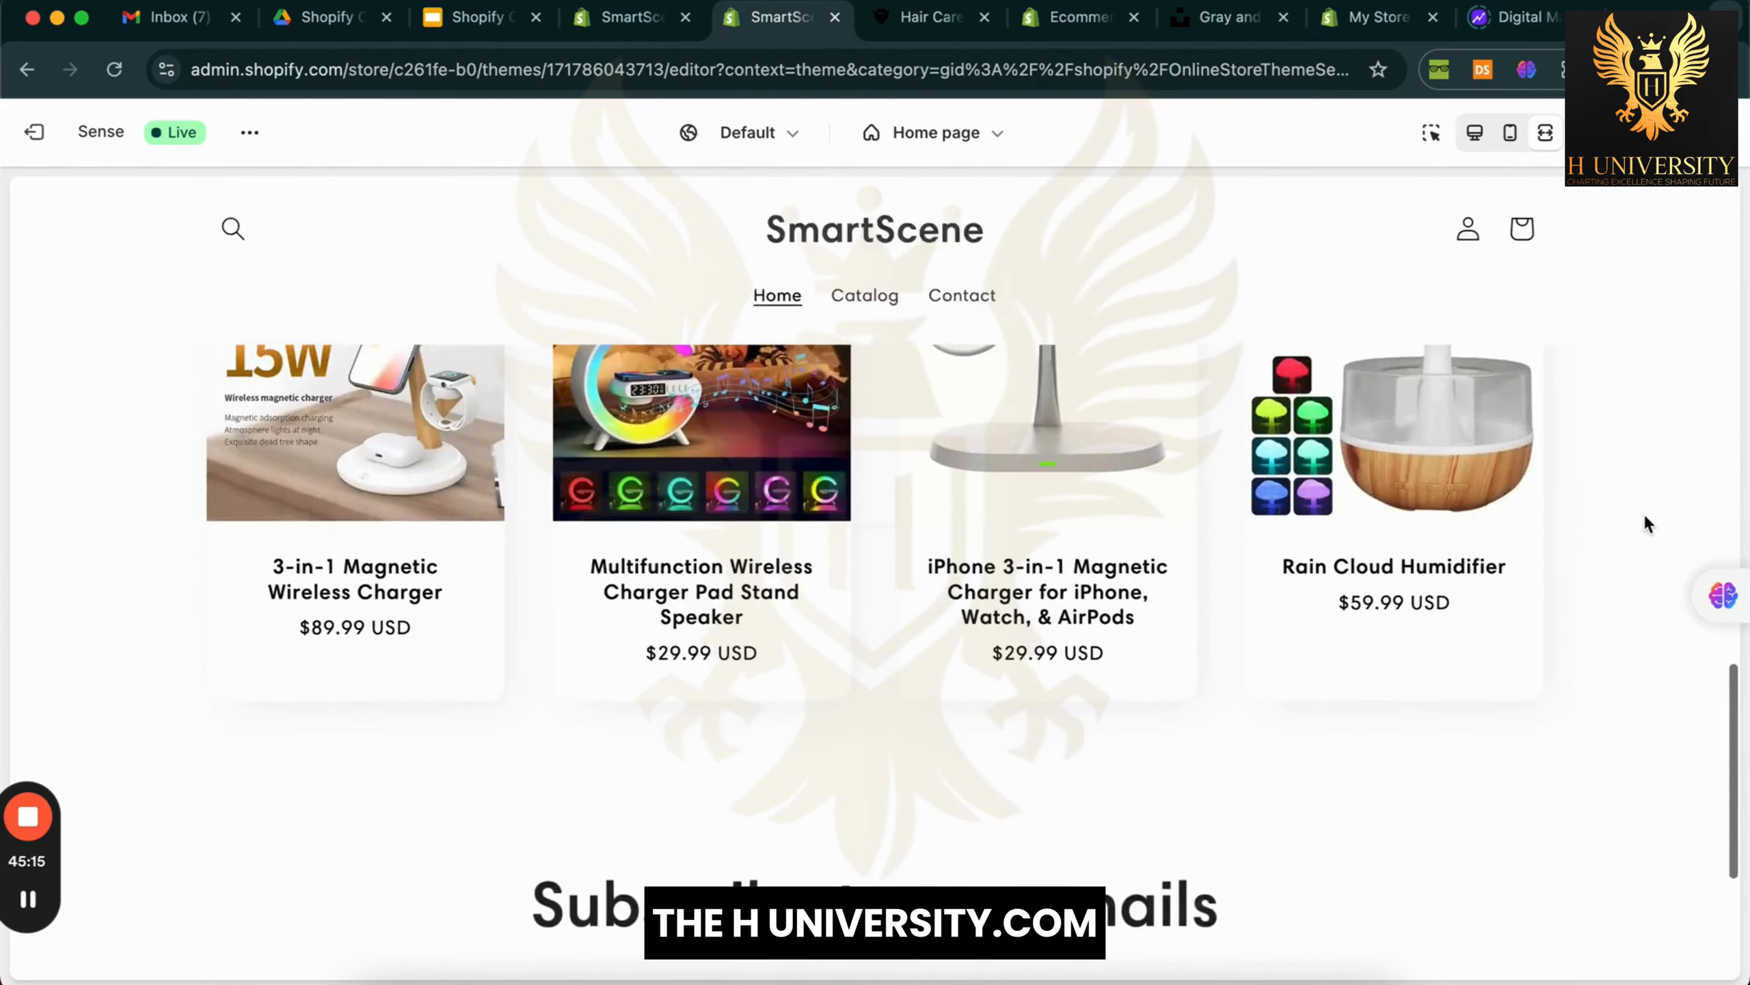
pyautogui.scroll(15, 1645, 521)
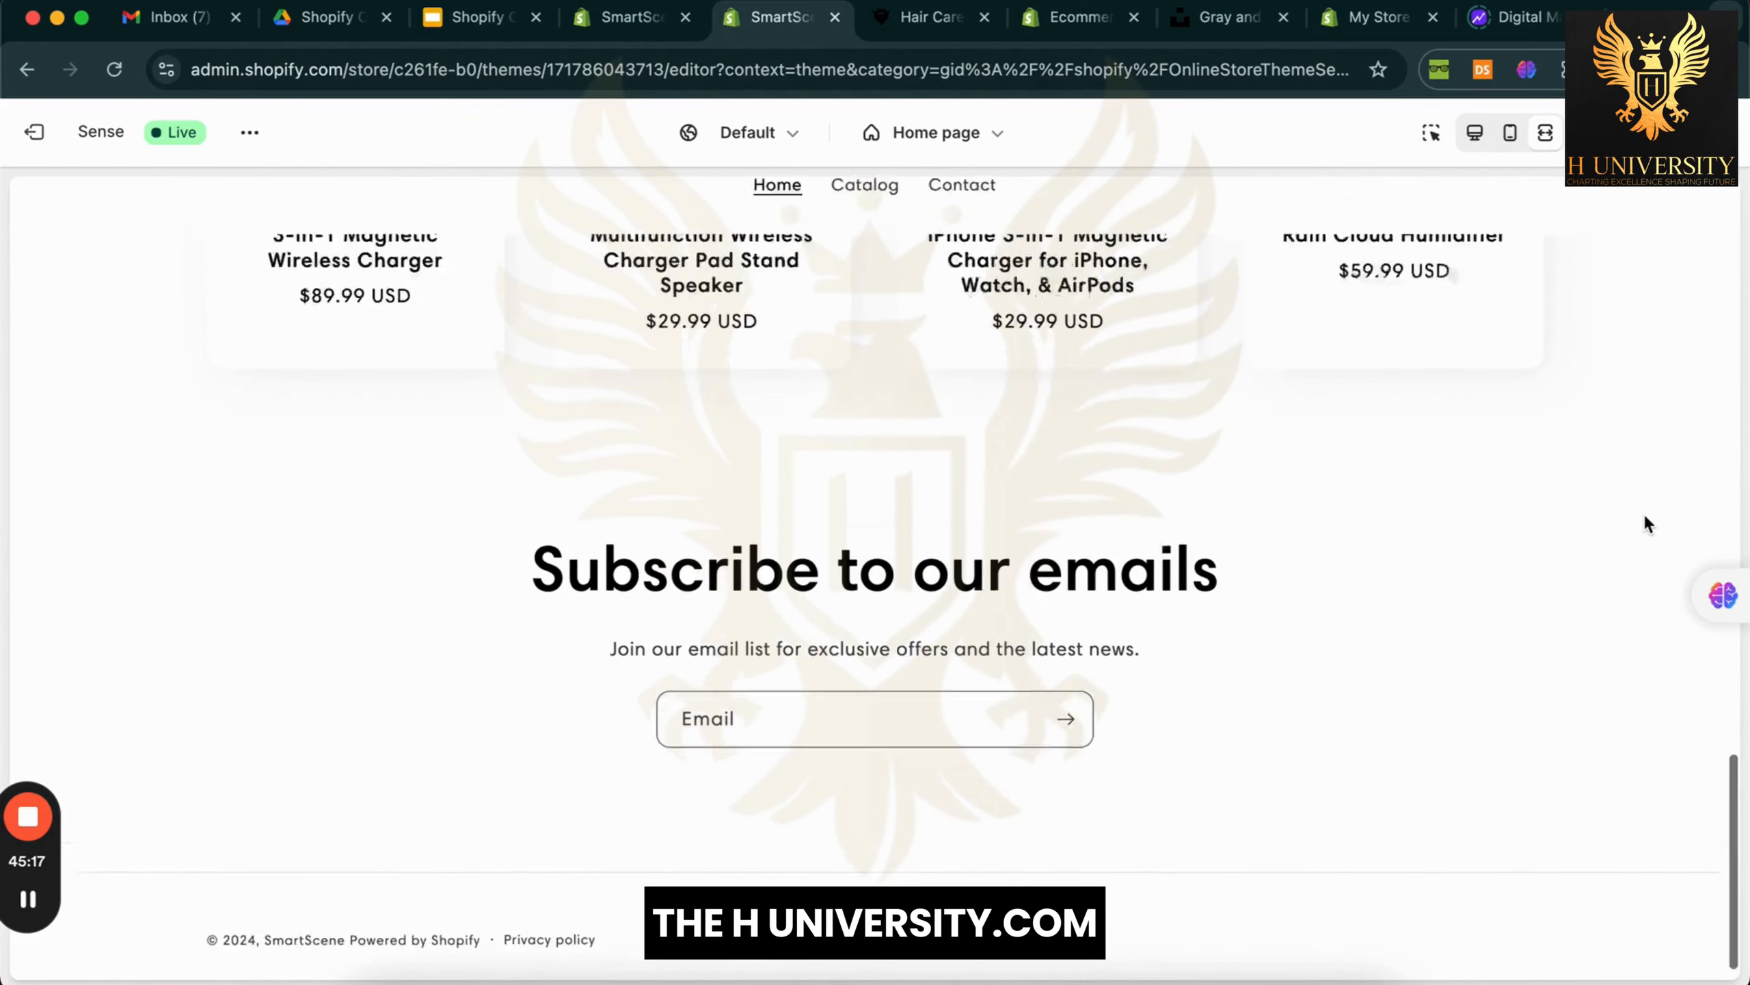
pyautogui.scroll(5, 1646, 523)
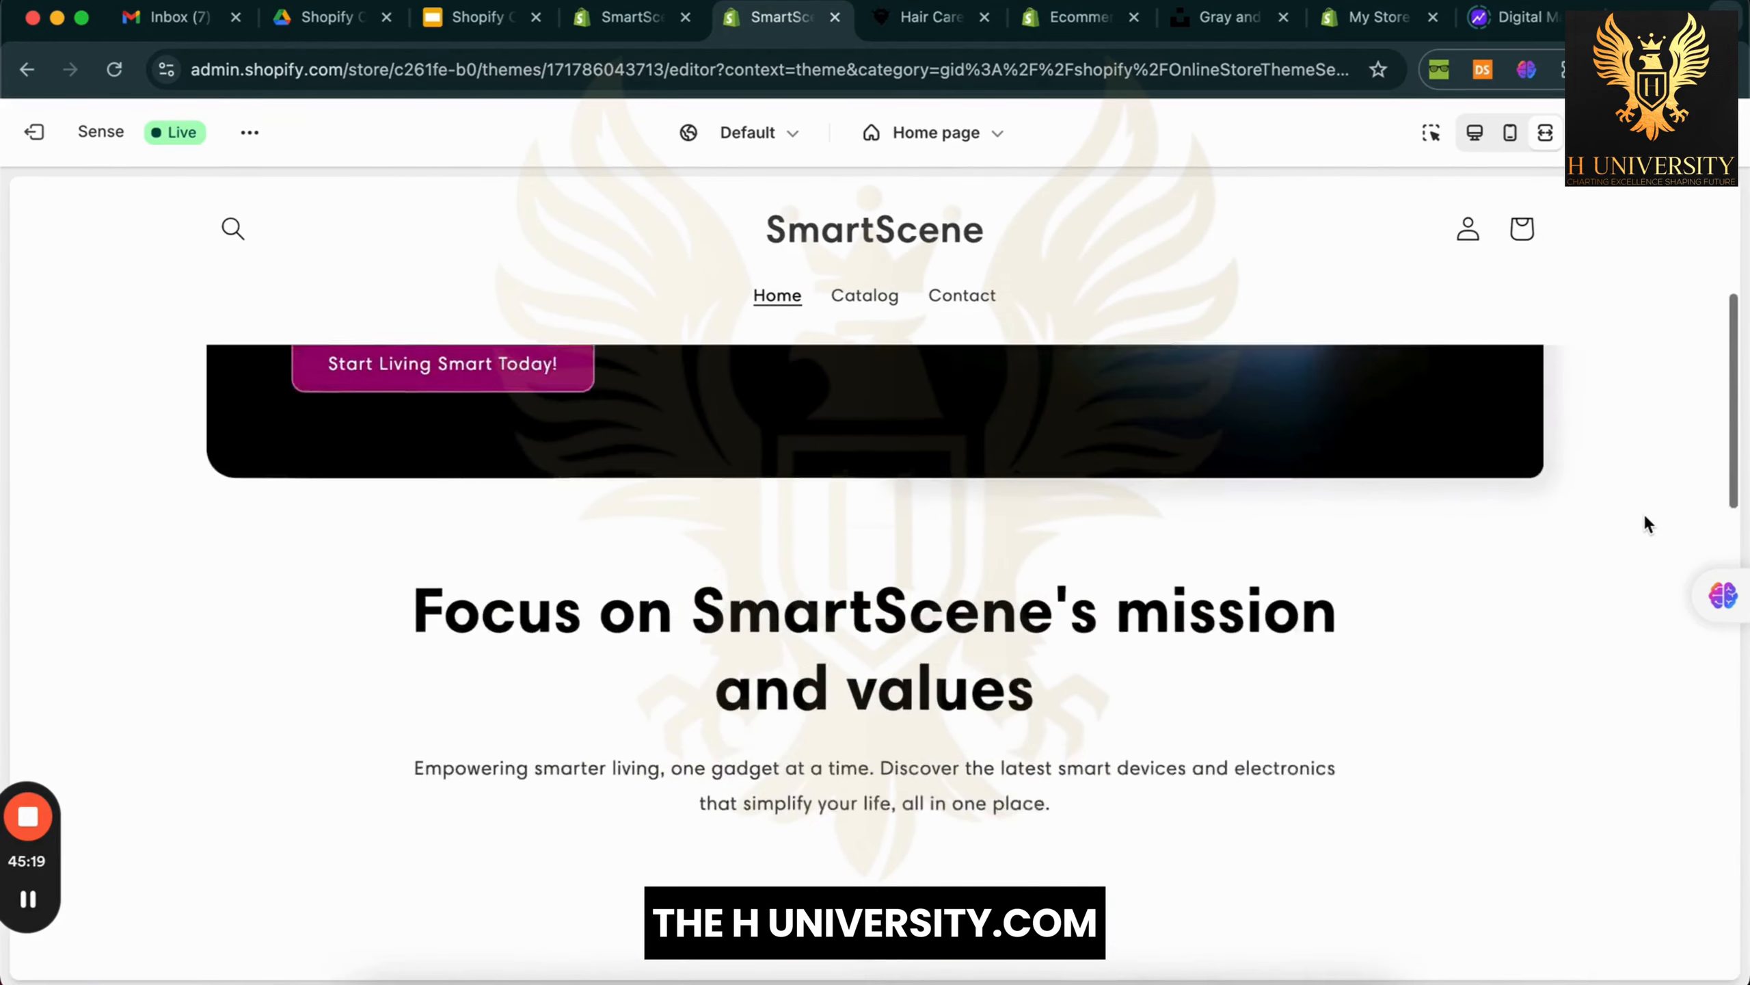
pyautogui.scroll(-4, 1646, 522)
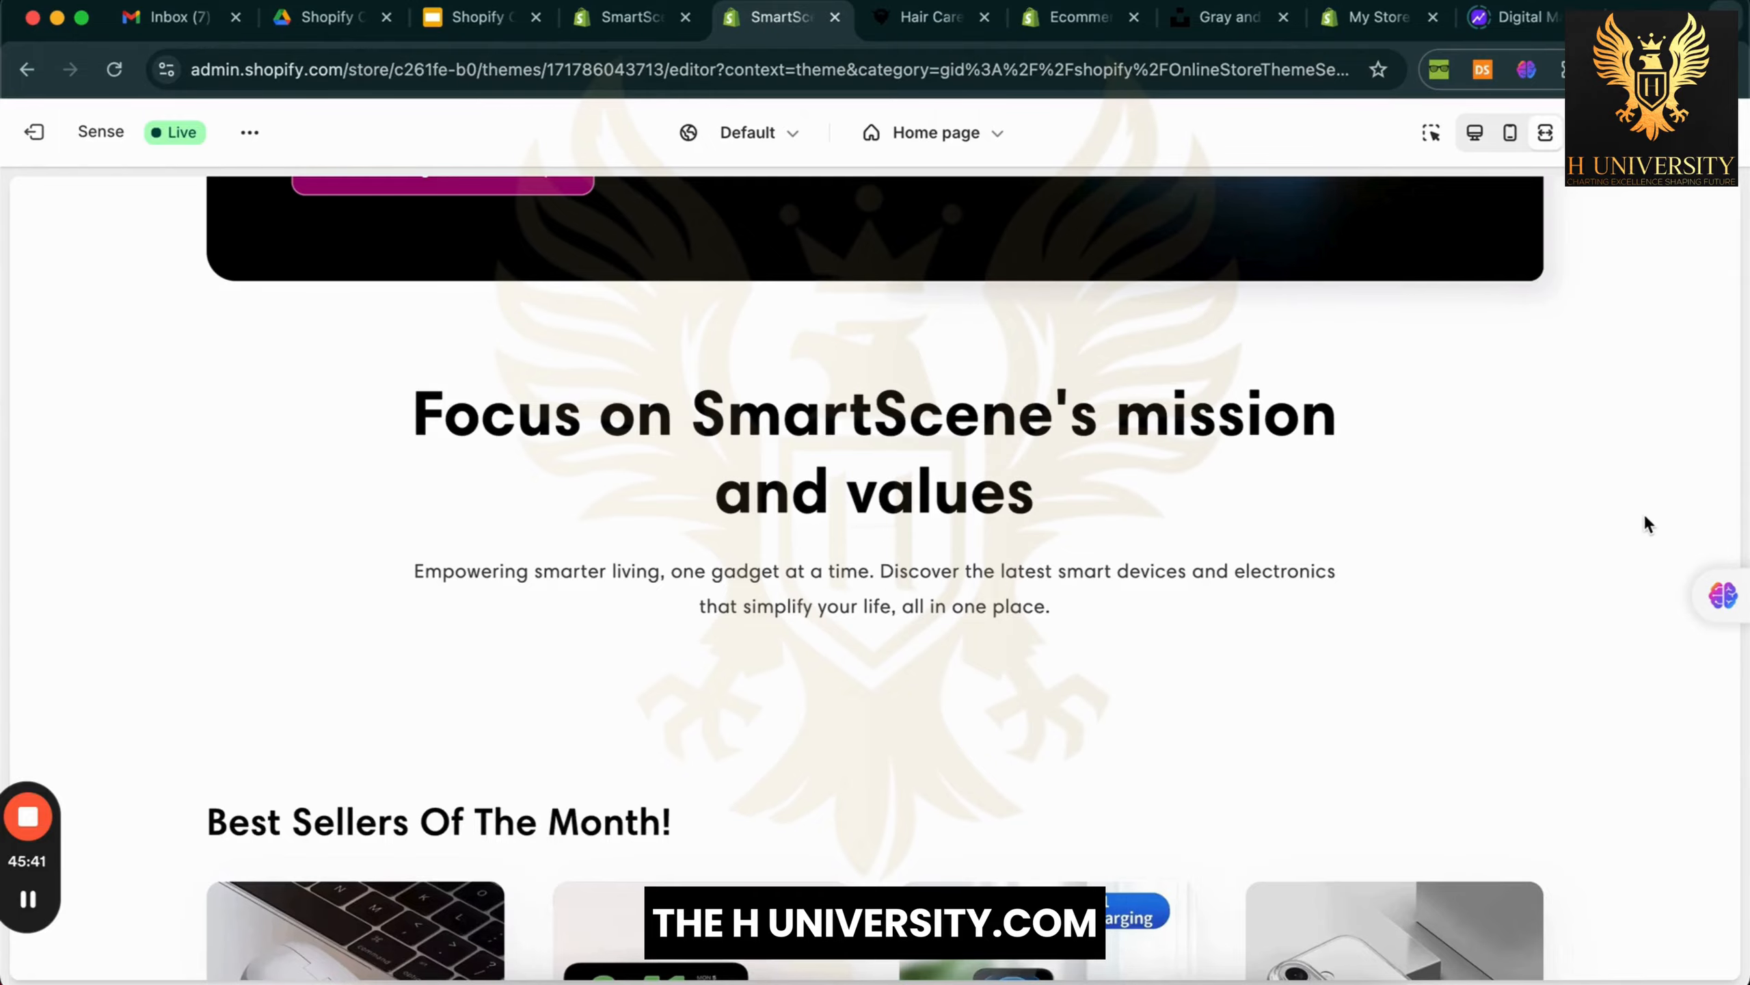
pyautogui.click(1475, 132)
pyautogui.scroll(-10, 1137, 689)
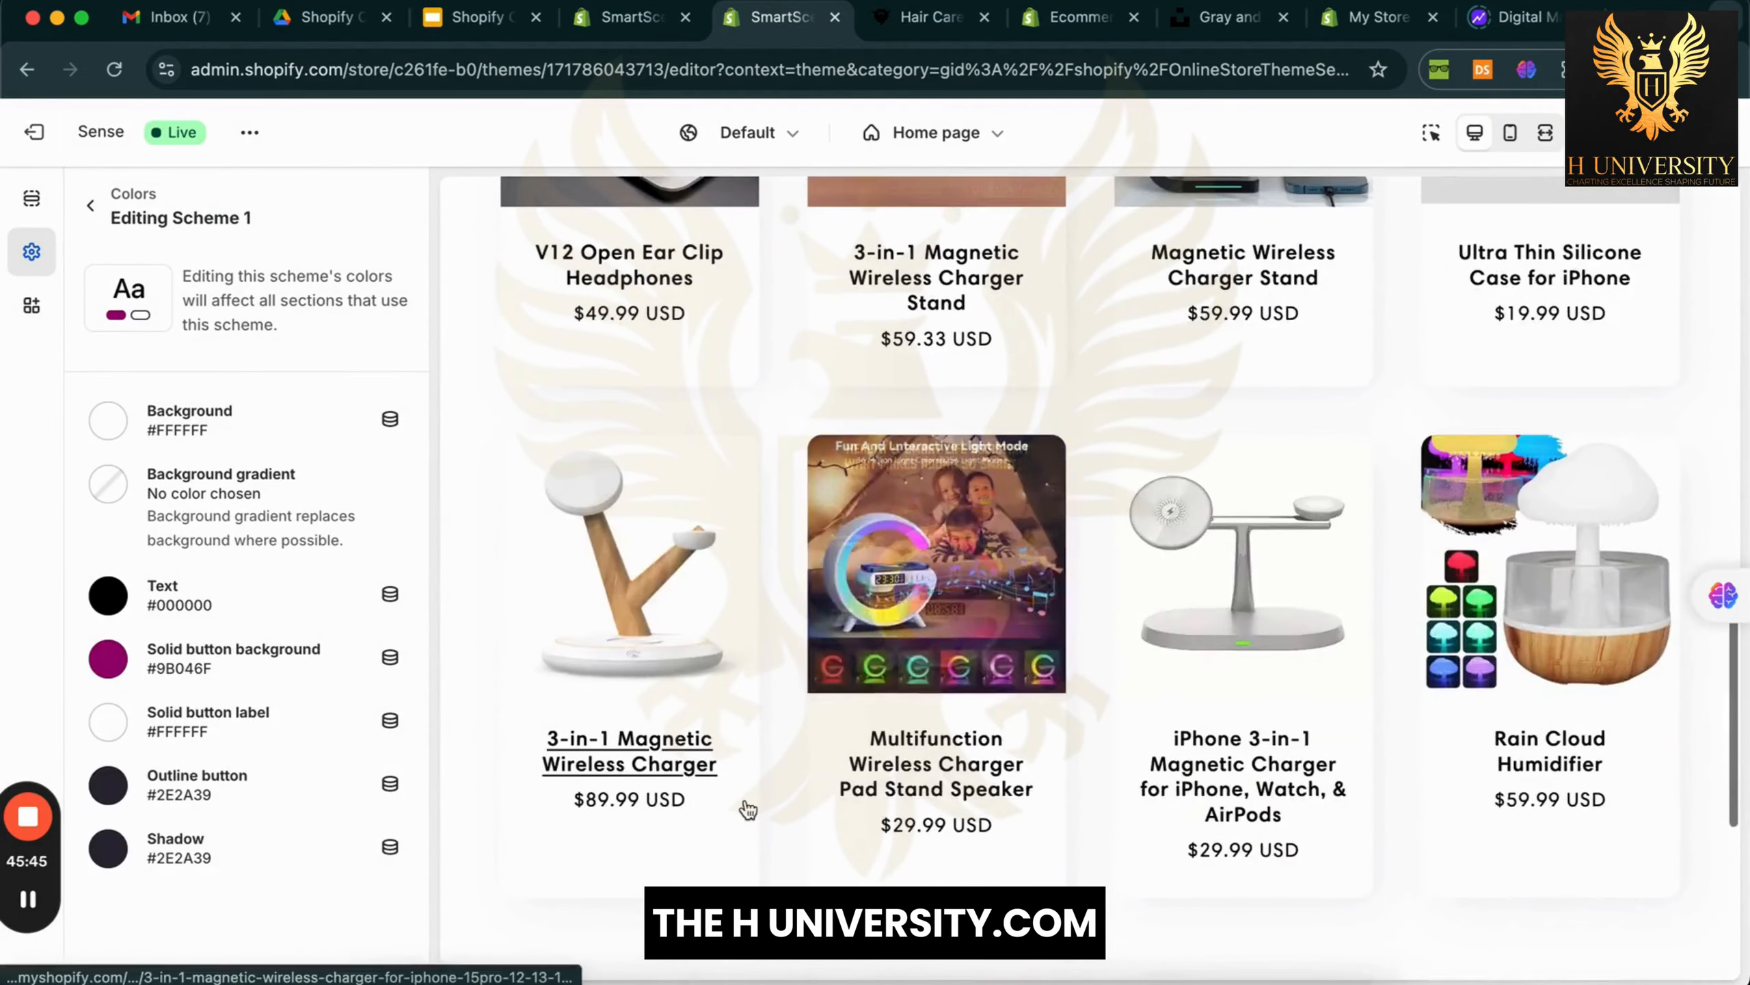
pyautogui.scroll(-10, 742, 808)
# Return to the home page's section list and open the choices for a new Template section below Featured collection
pyautogui.click(91, 205)
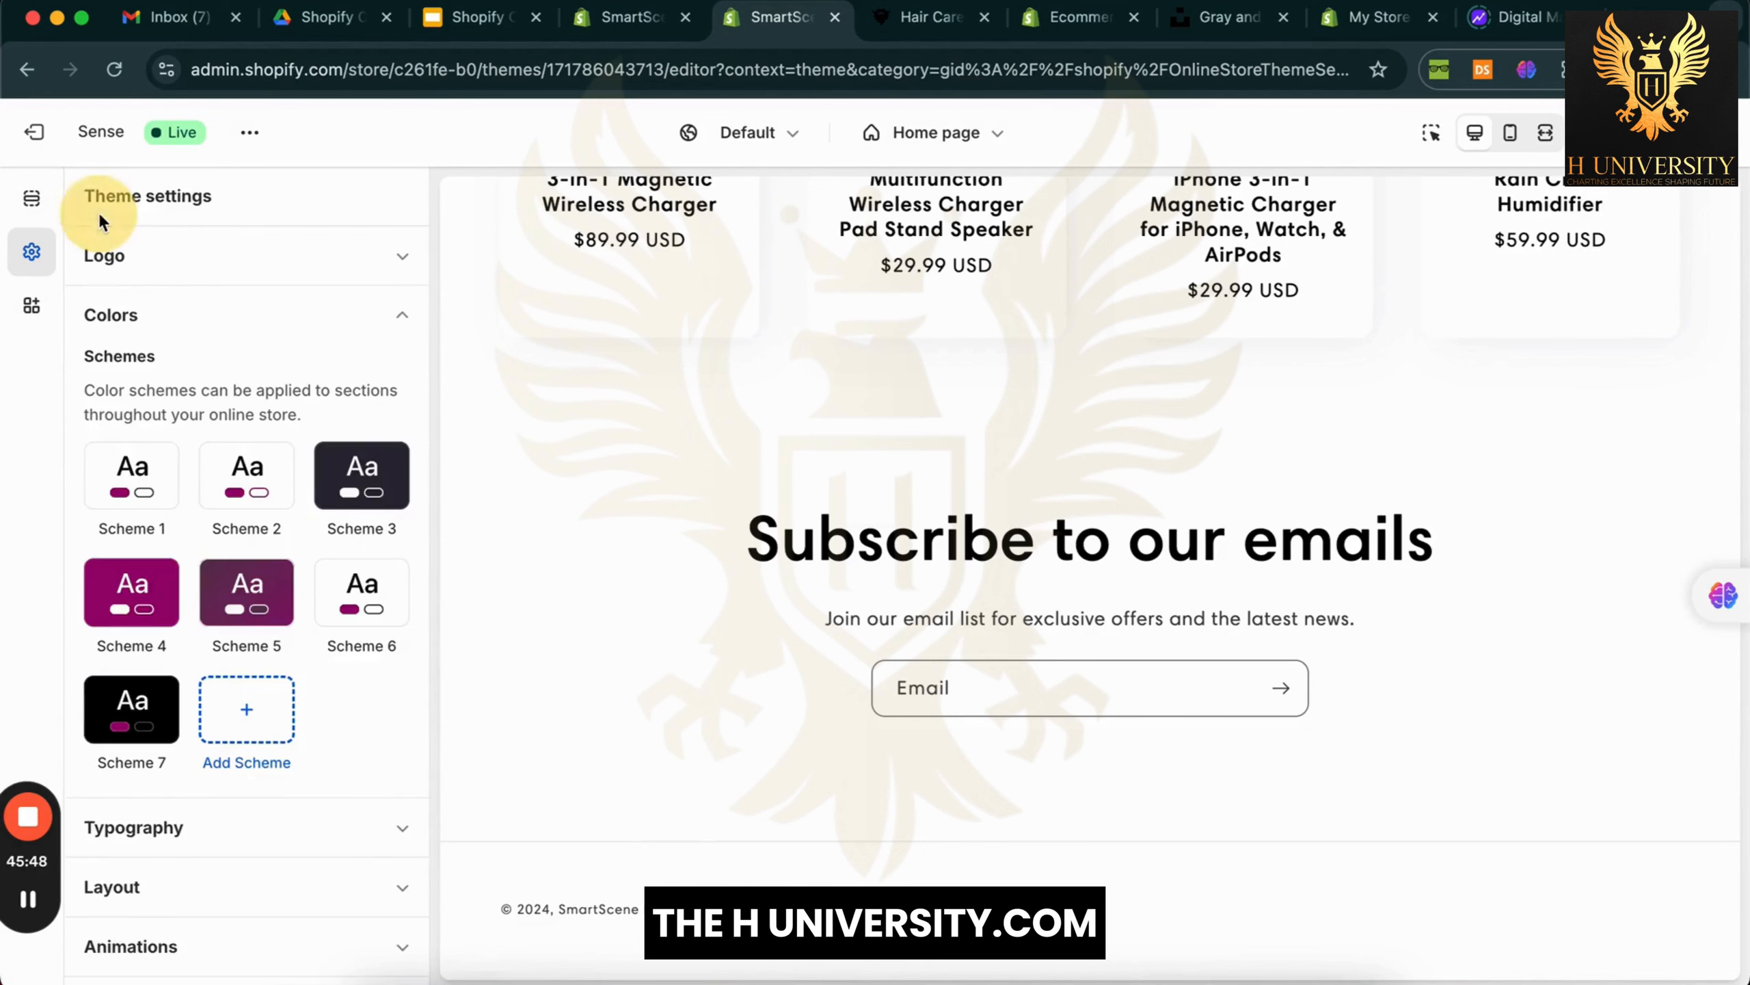
pyautogui.click(30, 198)
pyautogui.scroll(-3, 221, 621)
pyautogui.click(236, 755)
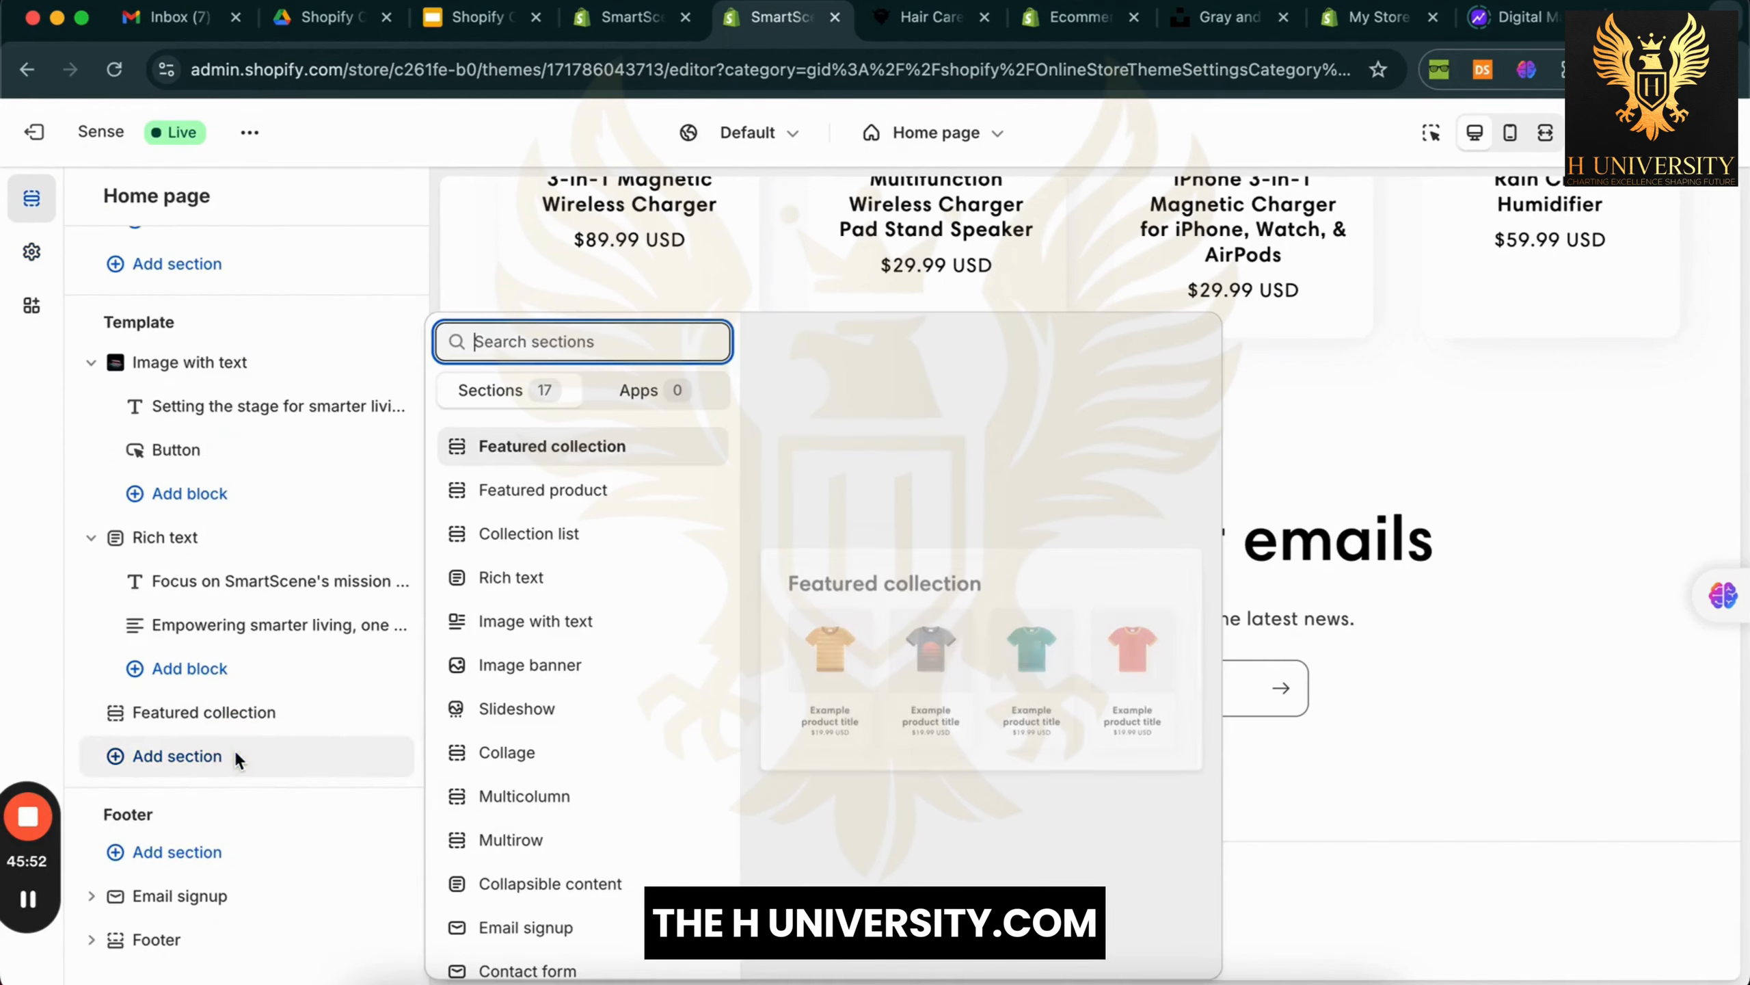
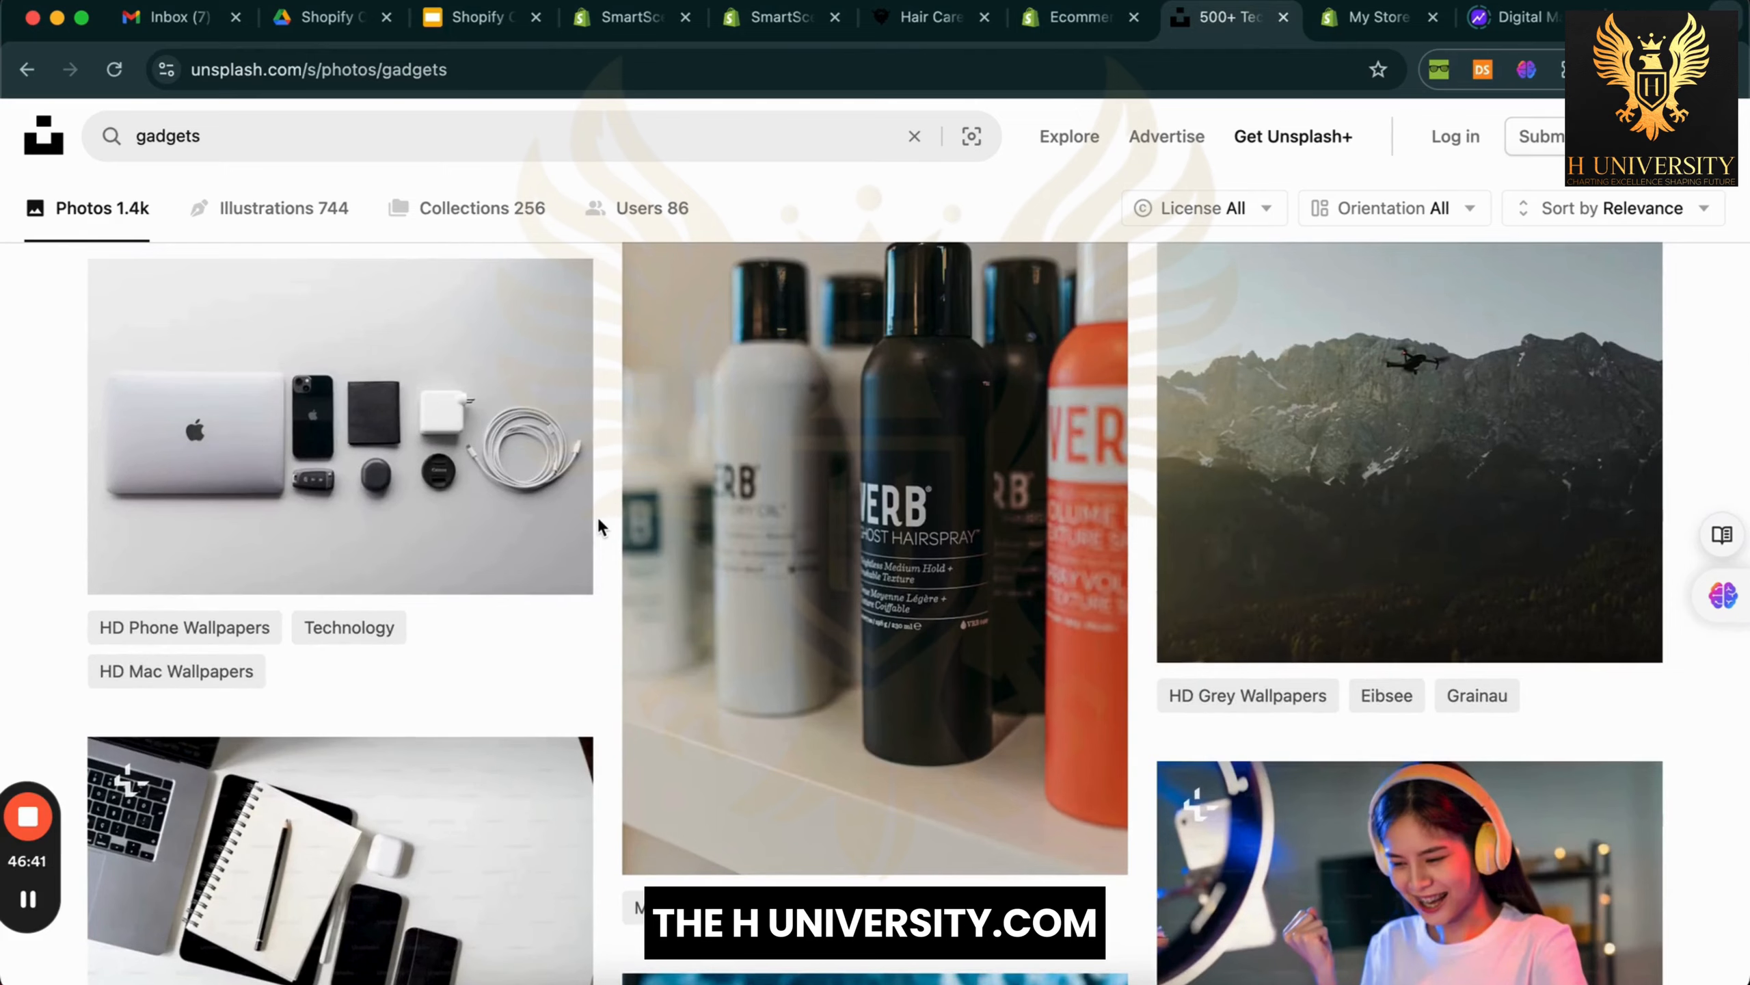
# Filter the gadgets photo results on Unsplash to landscape orientation
pyautogui.scroll(15, 598, 526)
pyautogui.click(1372, 366)
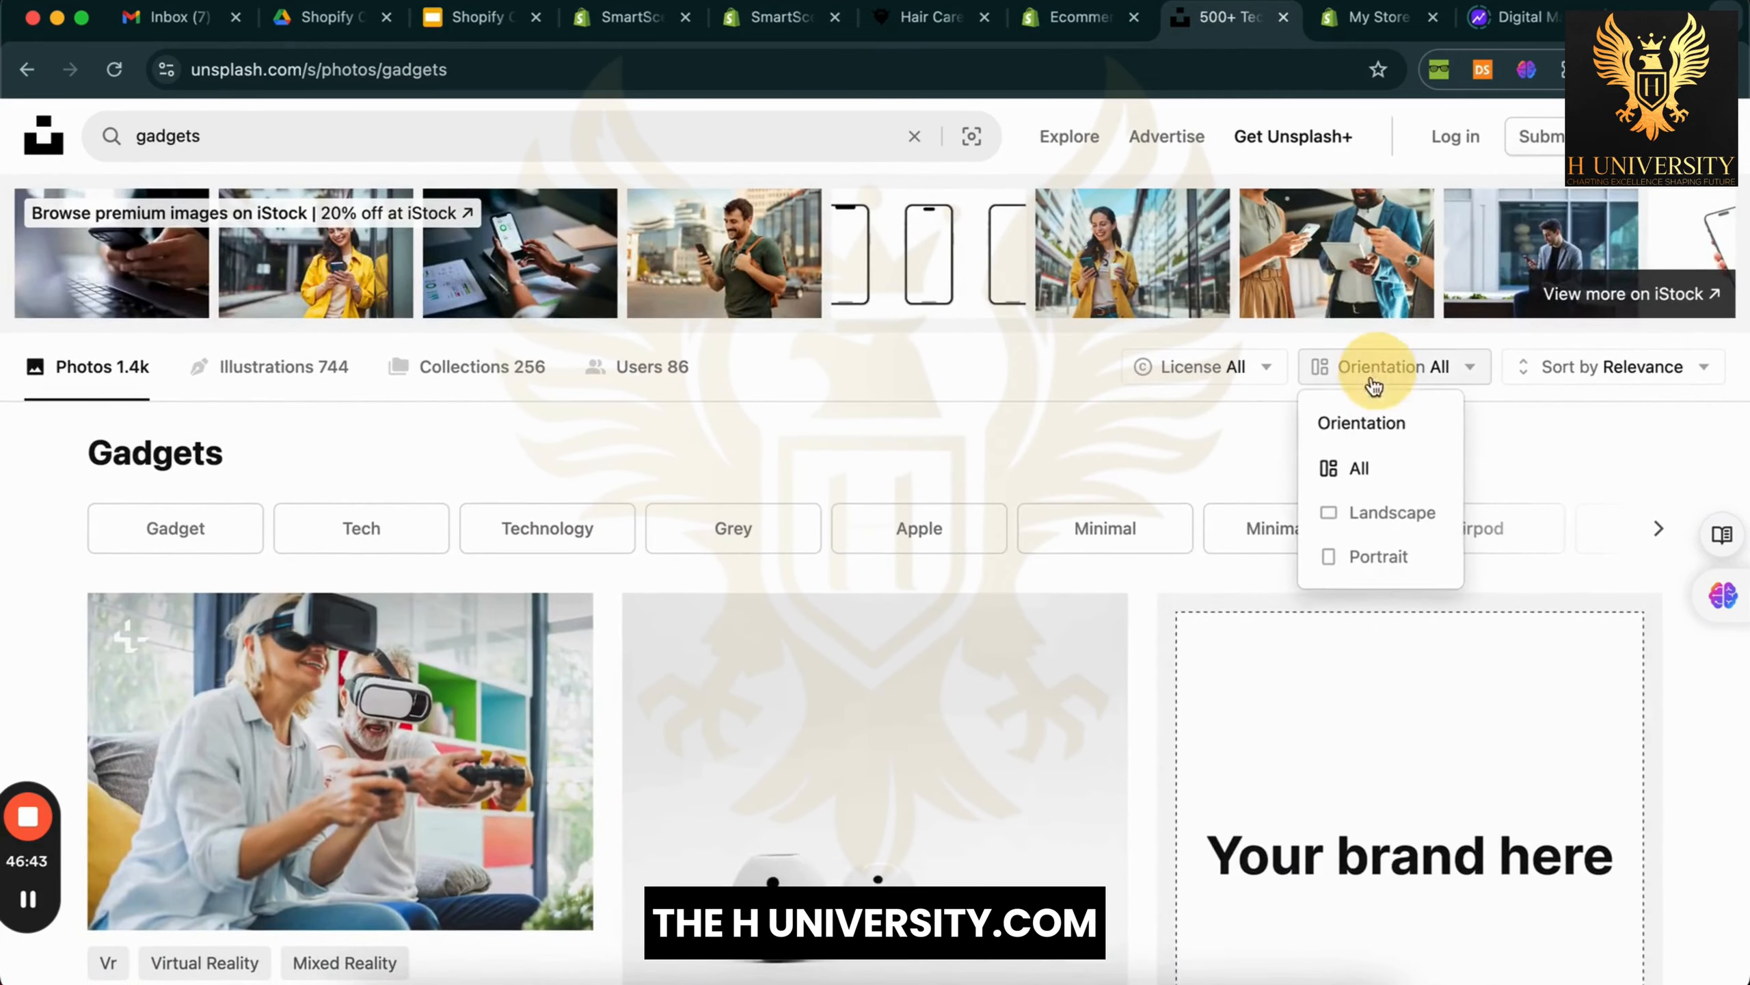
pyautogui.click(1381, 508)
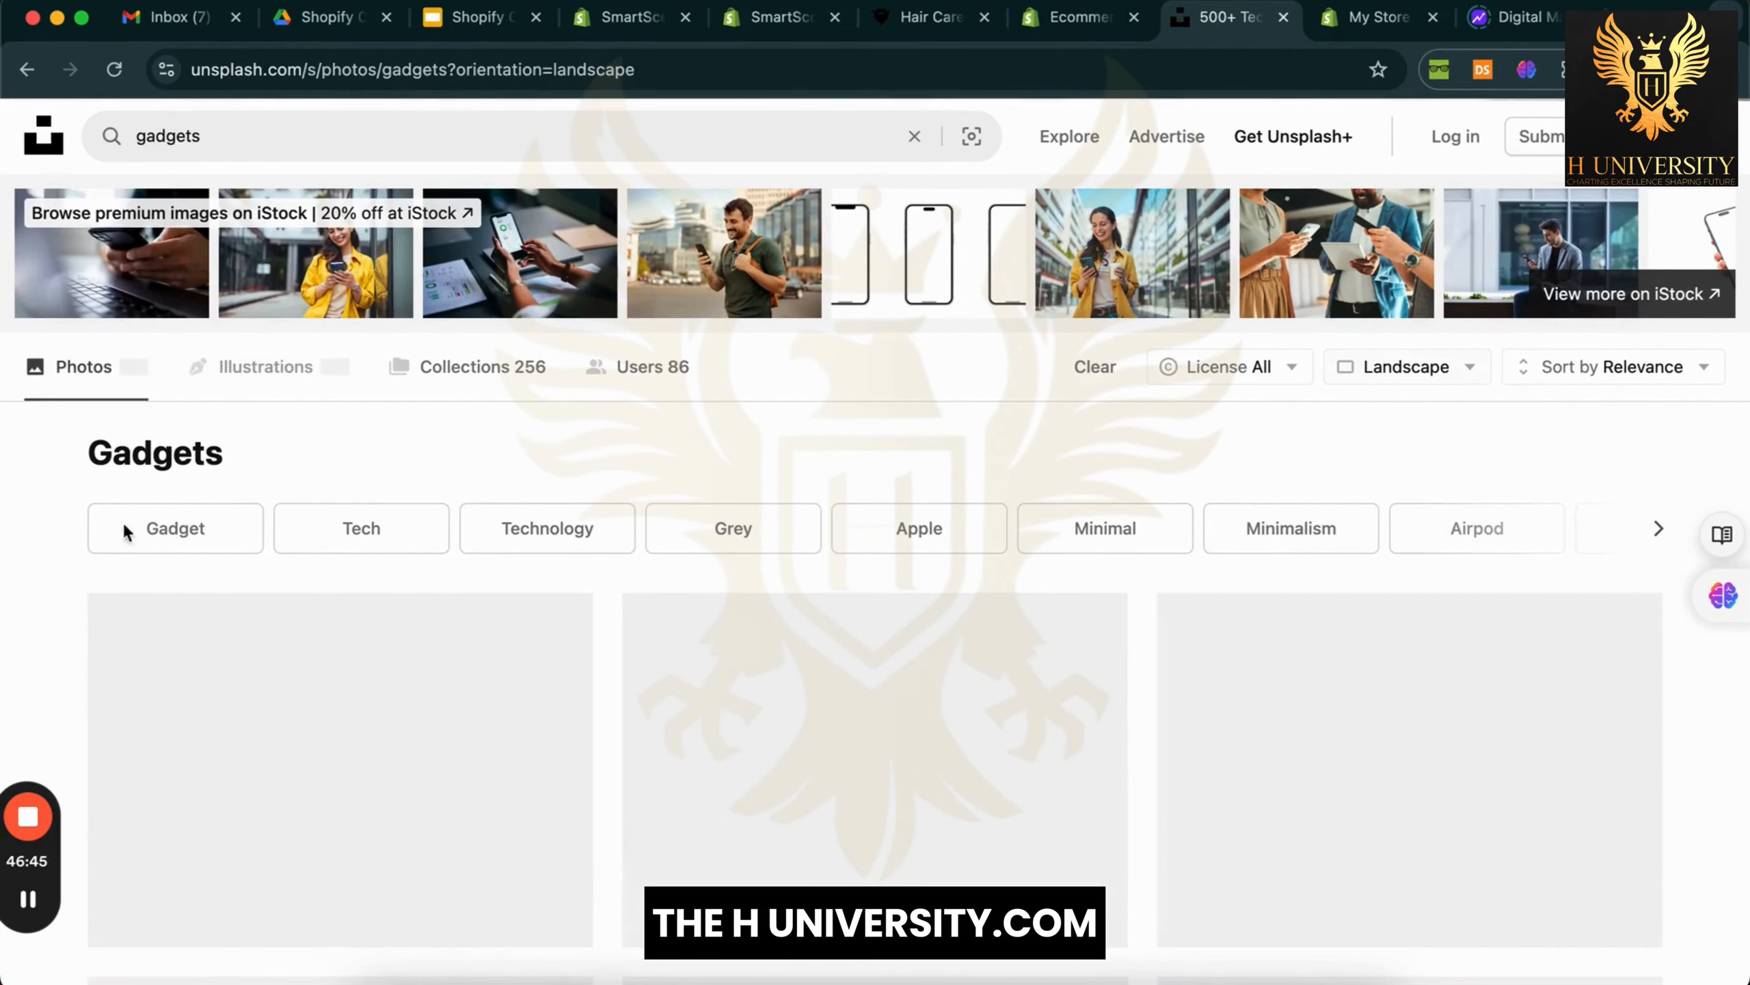
# Browse the landscape gadgets photos for a suitable store image, loading more results at the end of the list
pyautogui.scroll(-4, 34, 610)
pyautogui.scroll(-4, 34, 610)
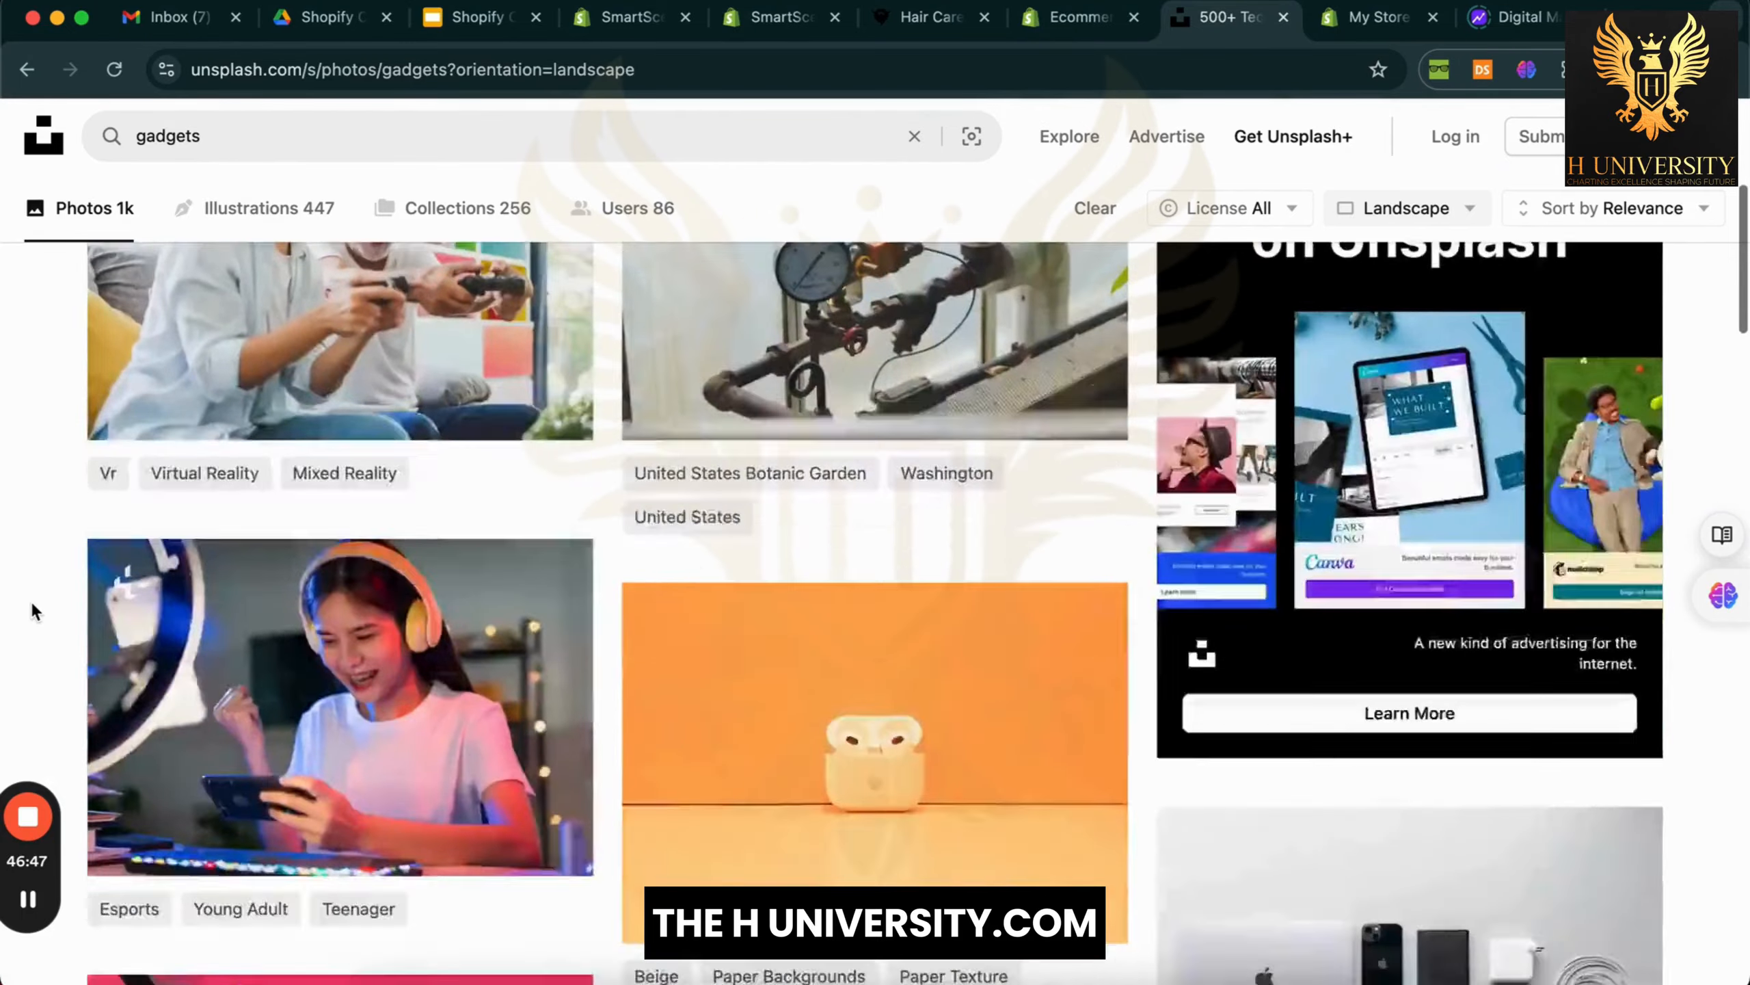
pyautogui.scroll(5, 35, 610)
pyautogui.scroll(-14, 34, 610)
pyautogui.scroll(-6, 34, 610)
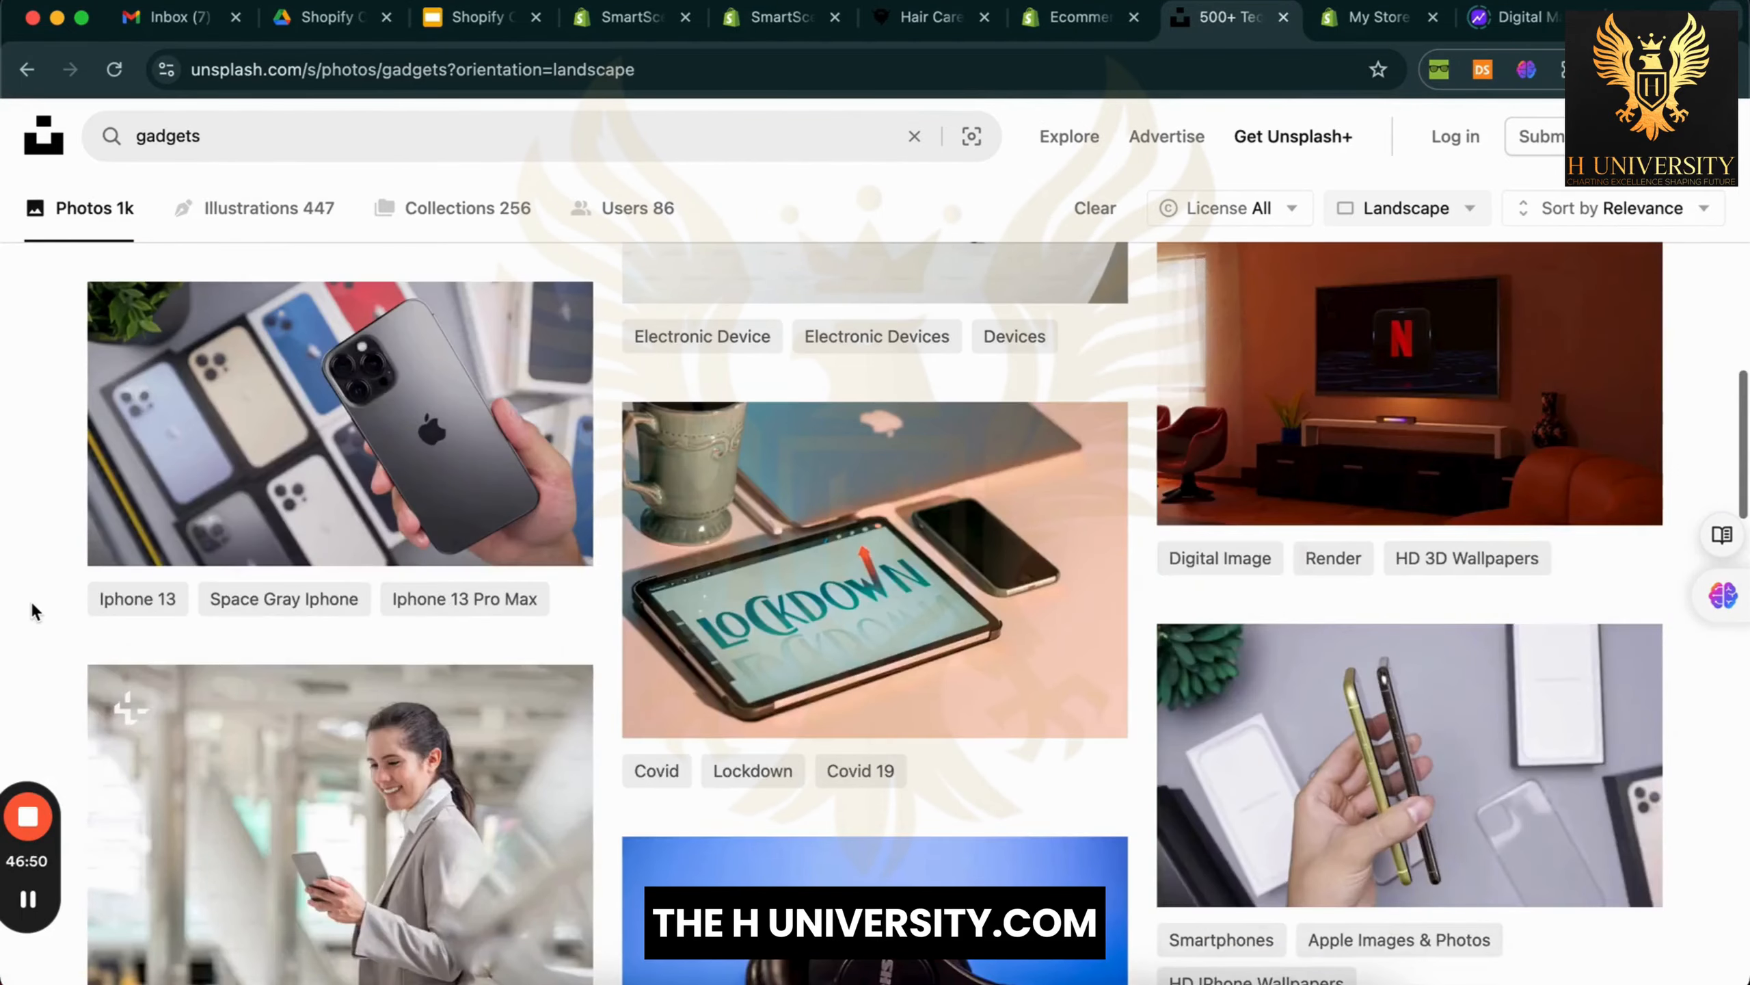
pyautogui.scroll(1, 34, 609)
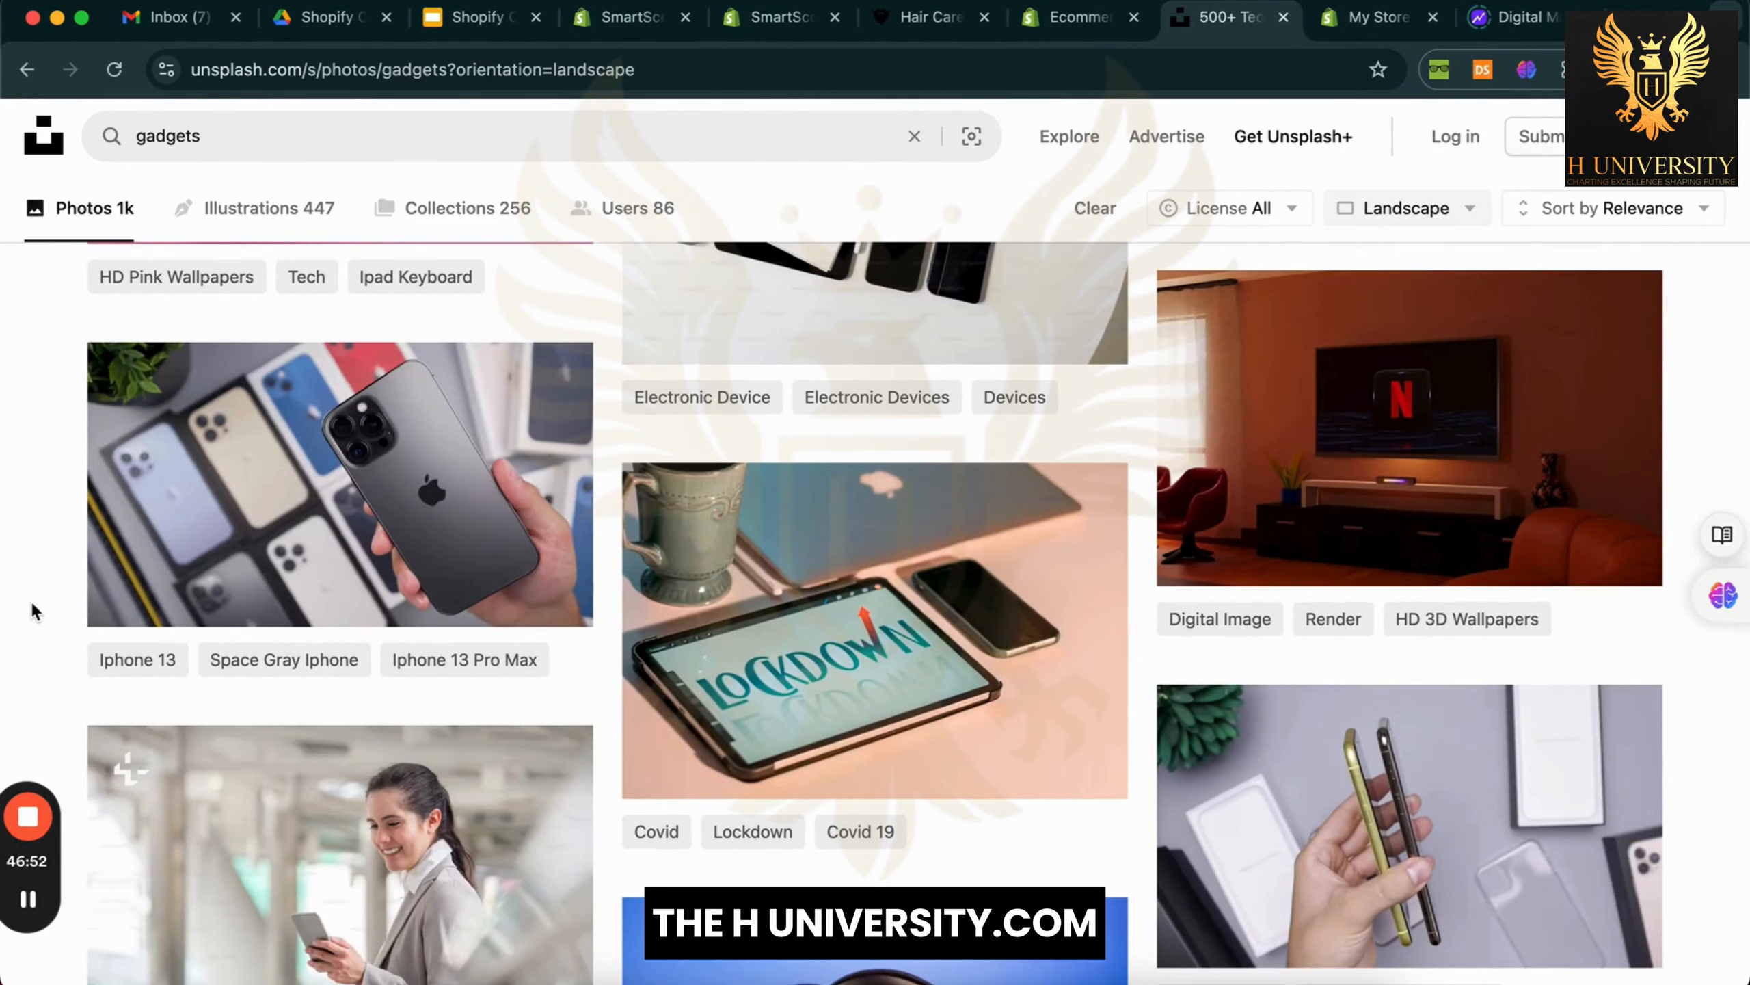
pyautogui.scroll(-6, 34, 610)
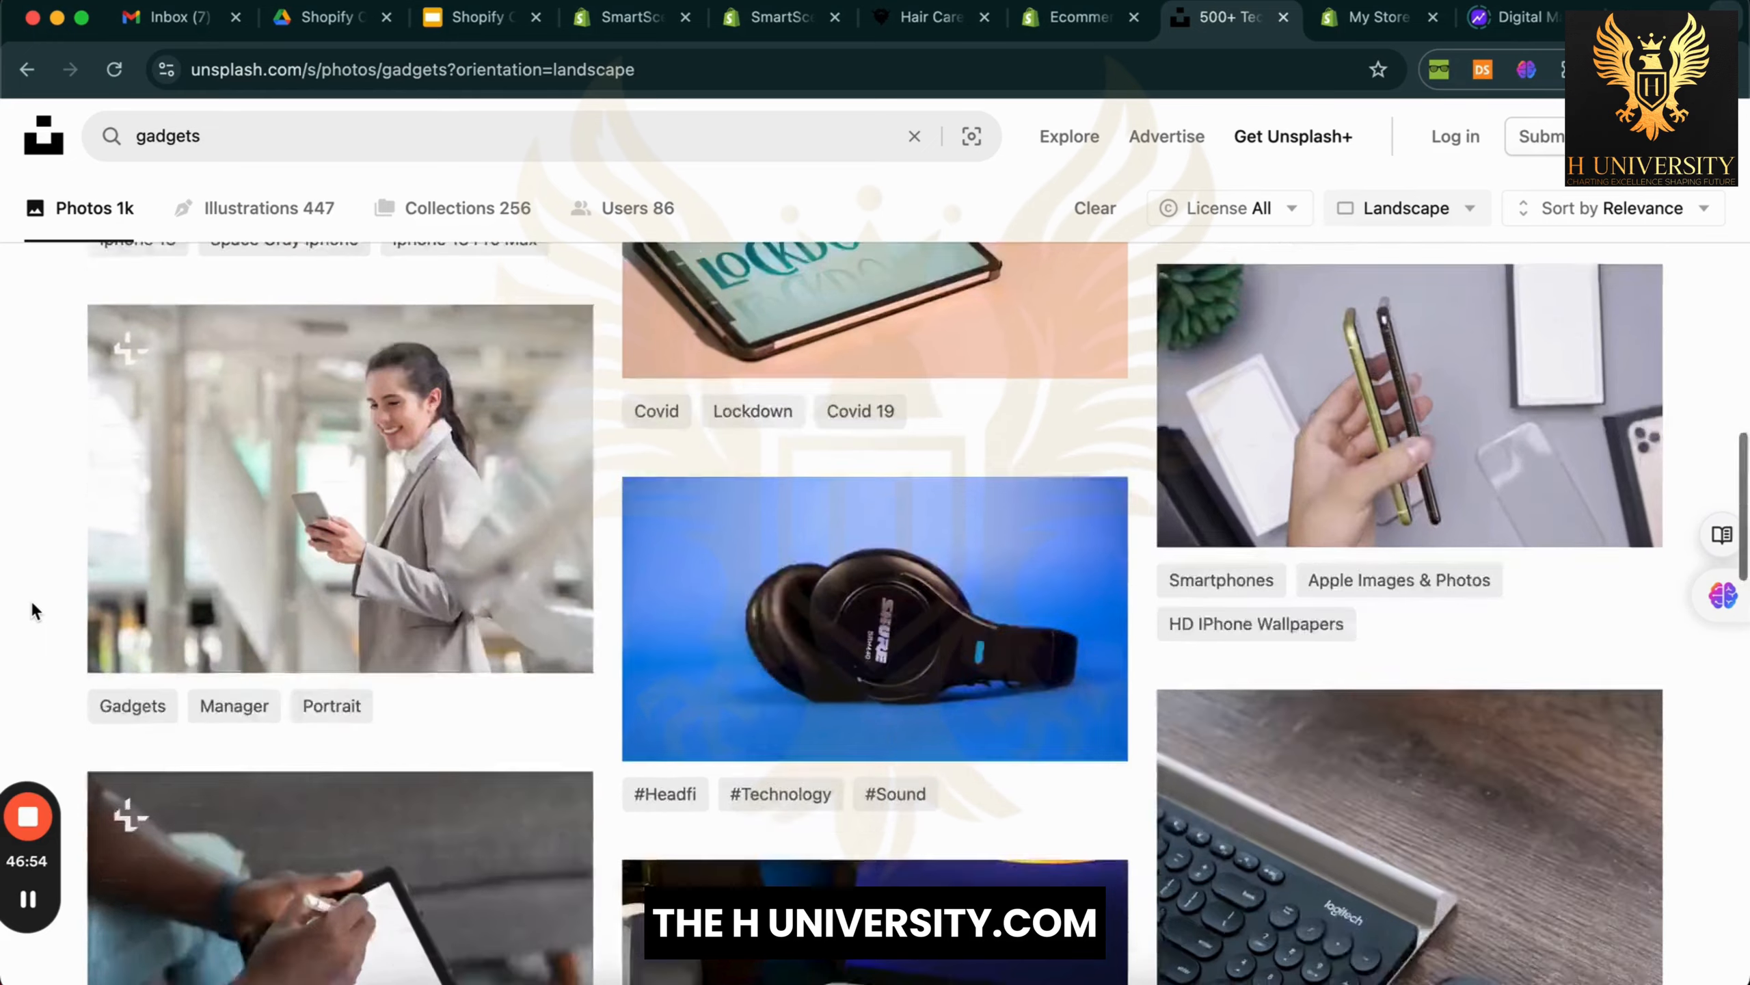
pyautogui.scroll(-7, 34, 610)
pyautogui.scroll(-1, 34, 610)
pyautogui.scroll(-10, 35, 610)
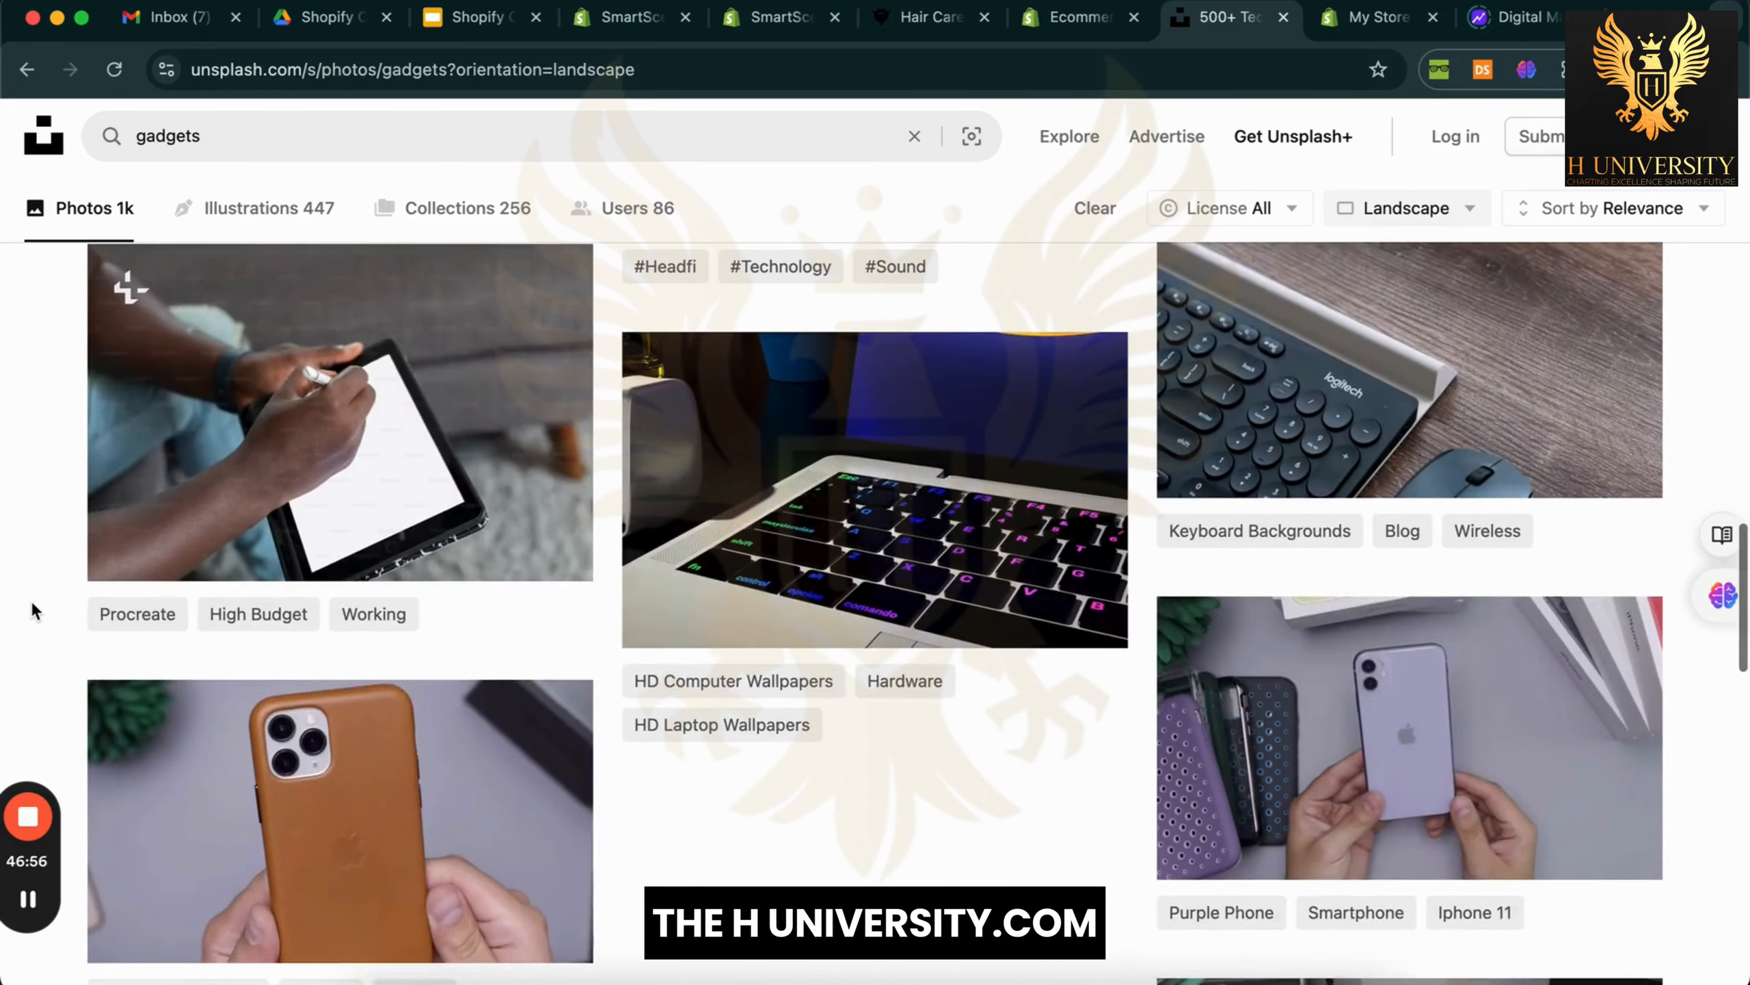
pyautogui.scroll(-10, 34, 609)
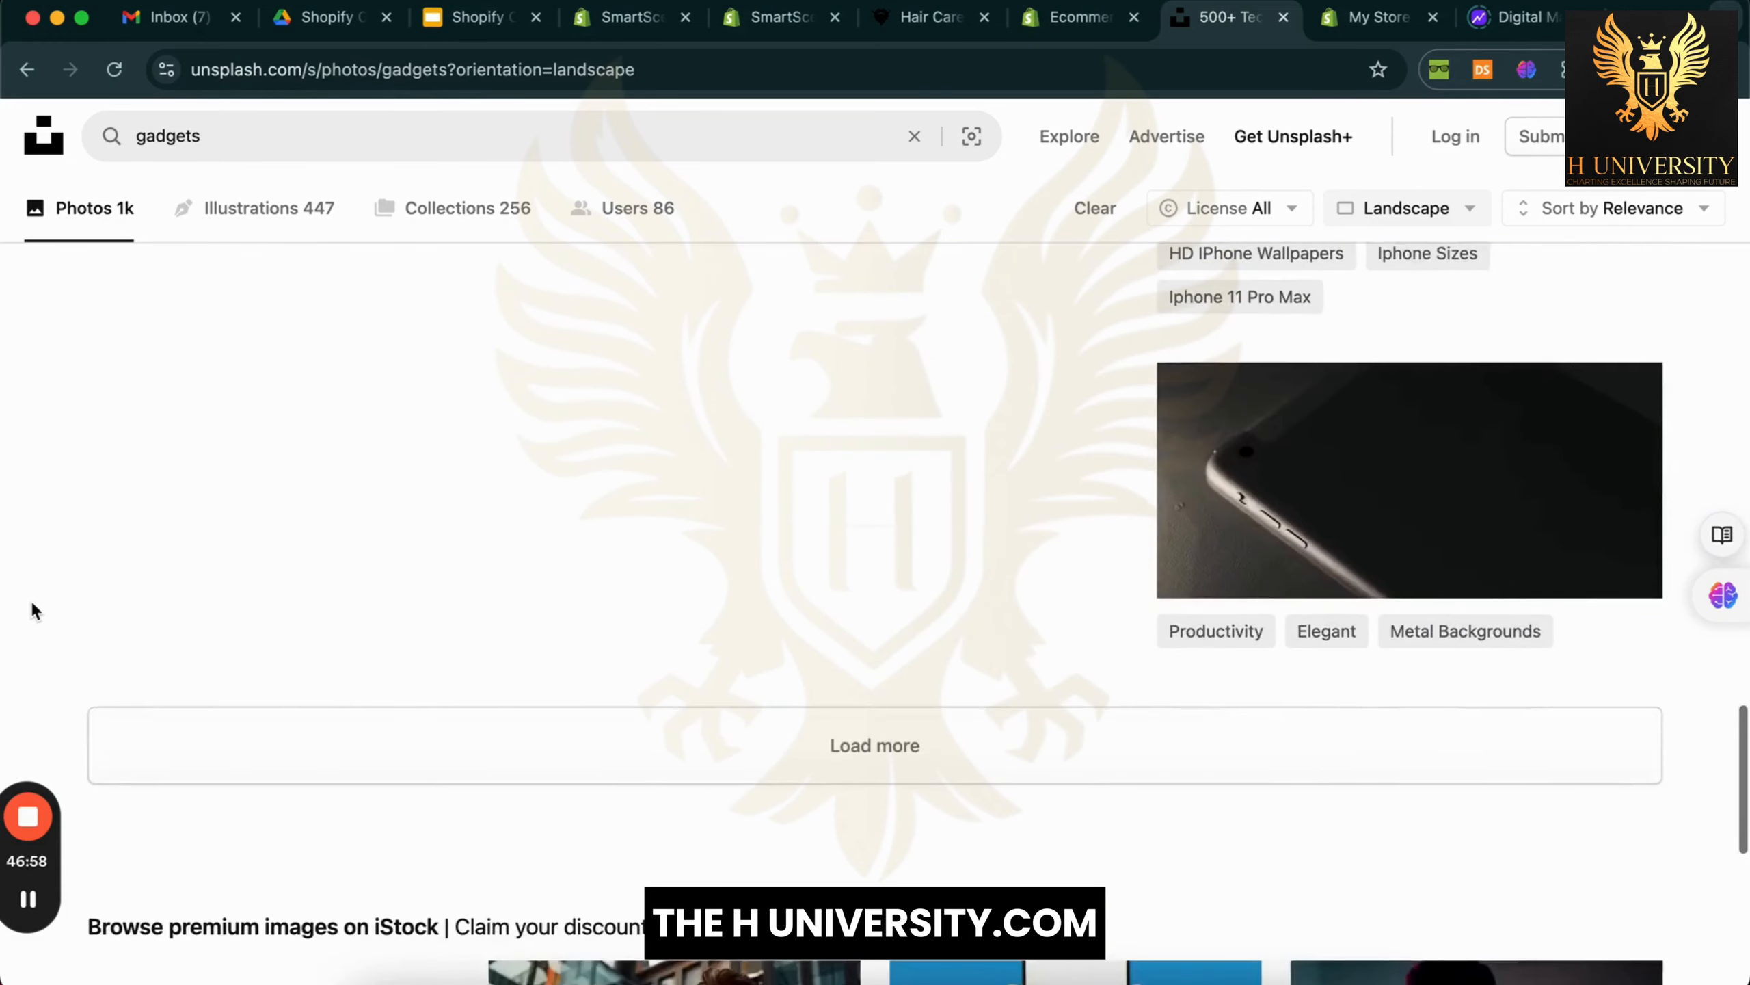
pyautogui.click(808, 434)
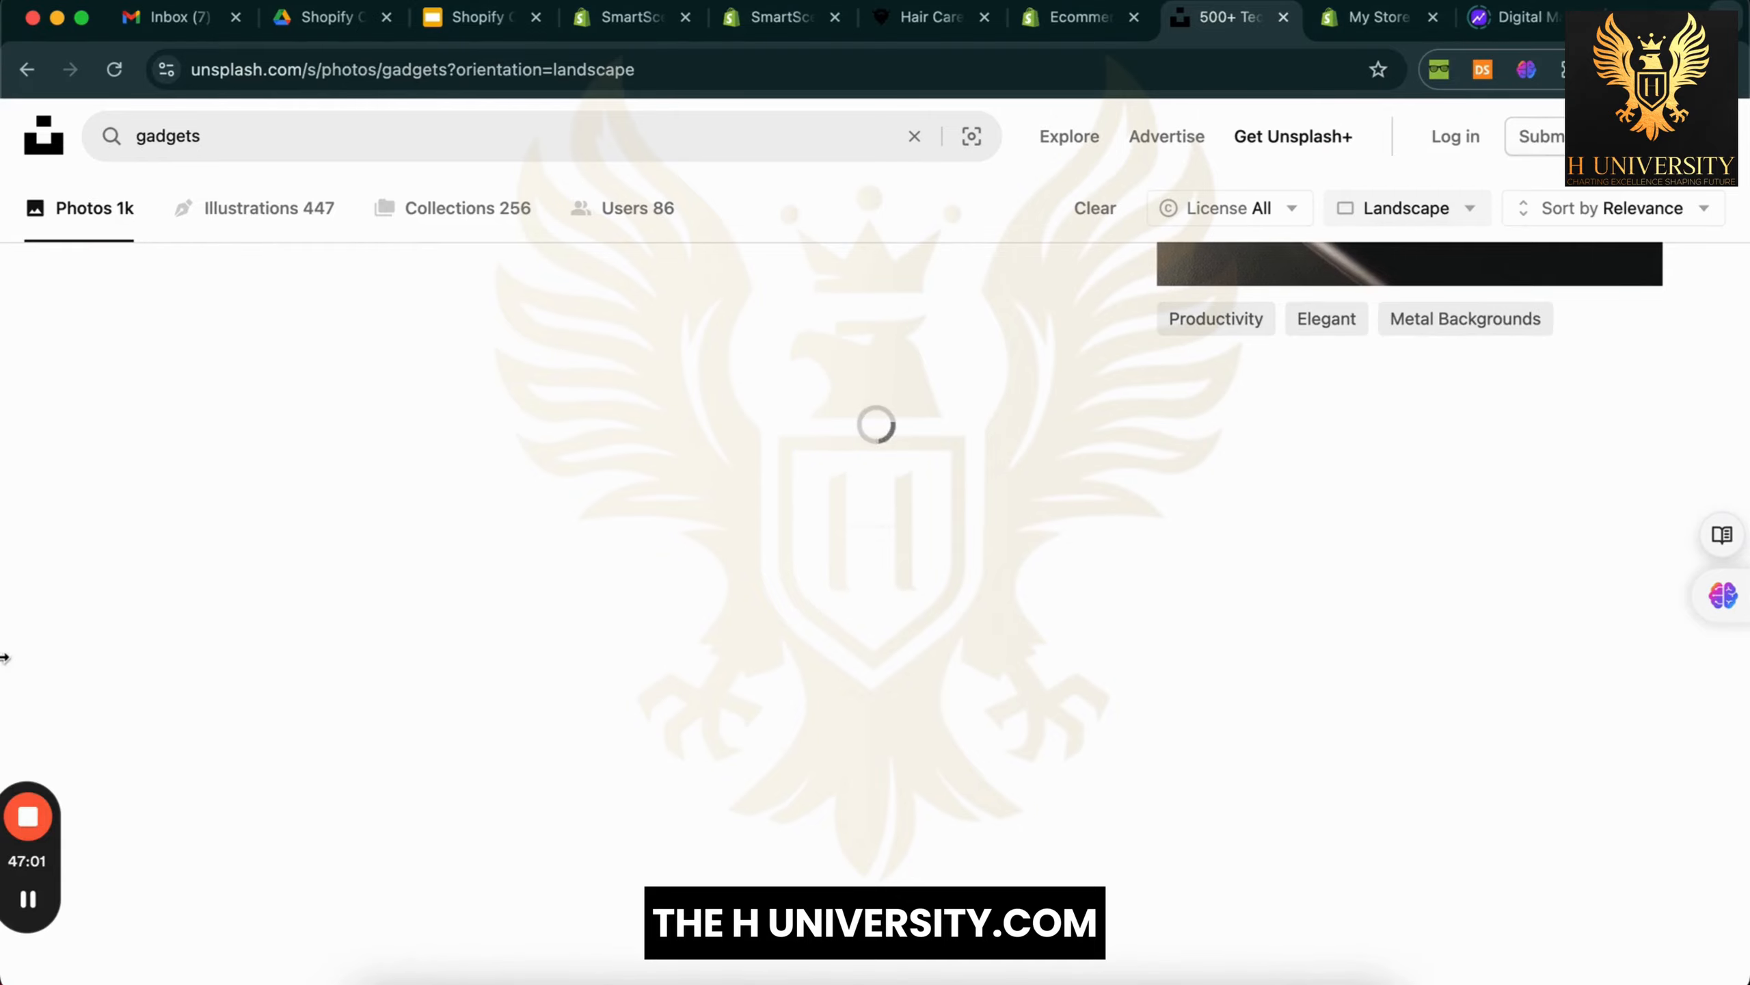
pyautogui.scroll(-3, 58, 650)
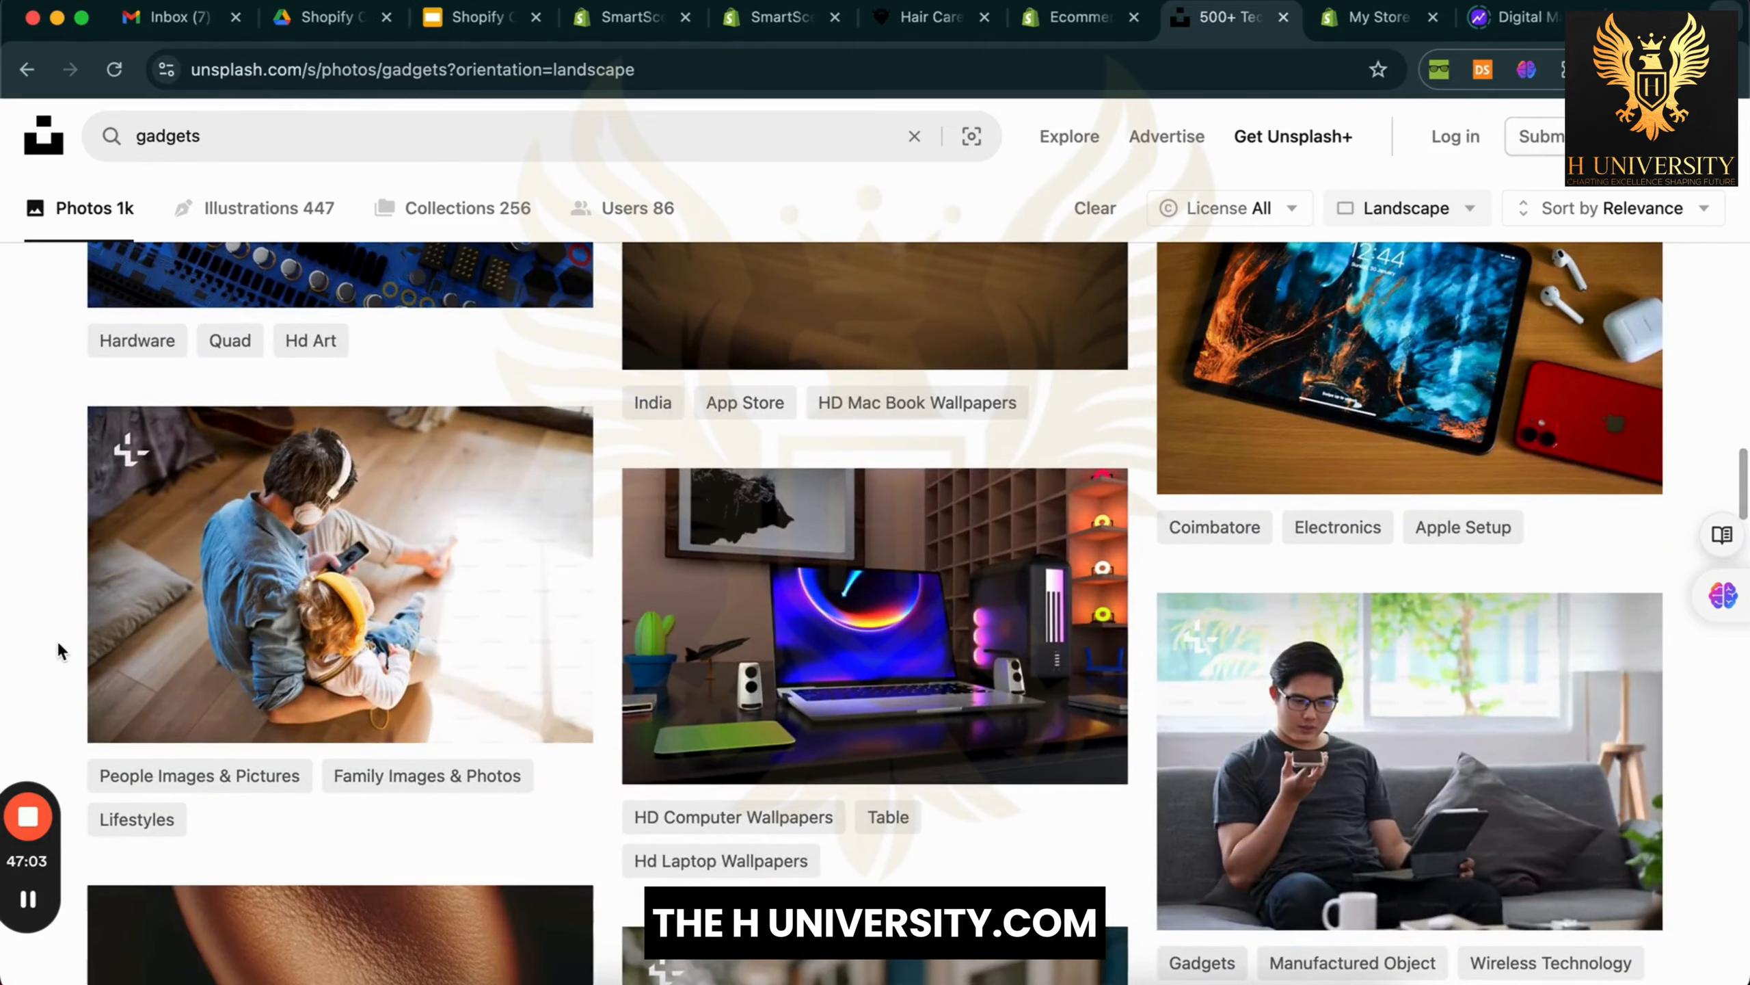
pyautogui.scroll(-4, 59, 650)
pyautogui.scroll(-2, 58, 651)
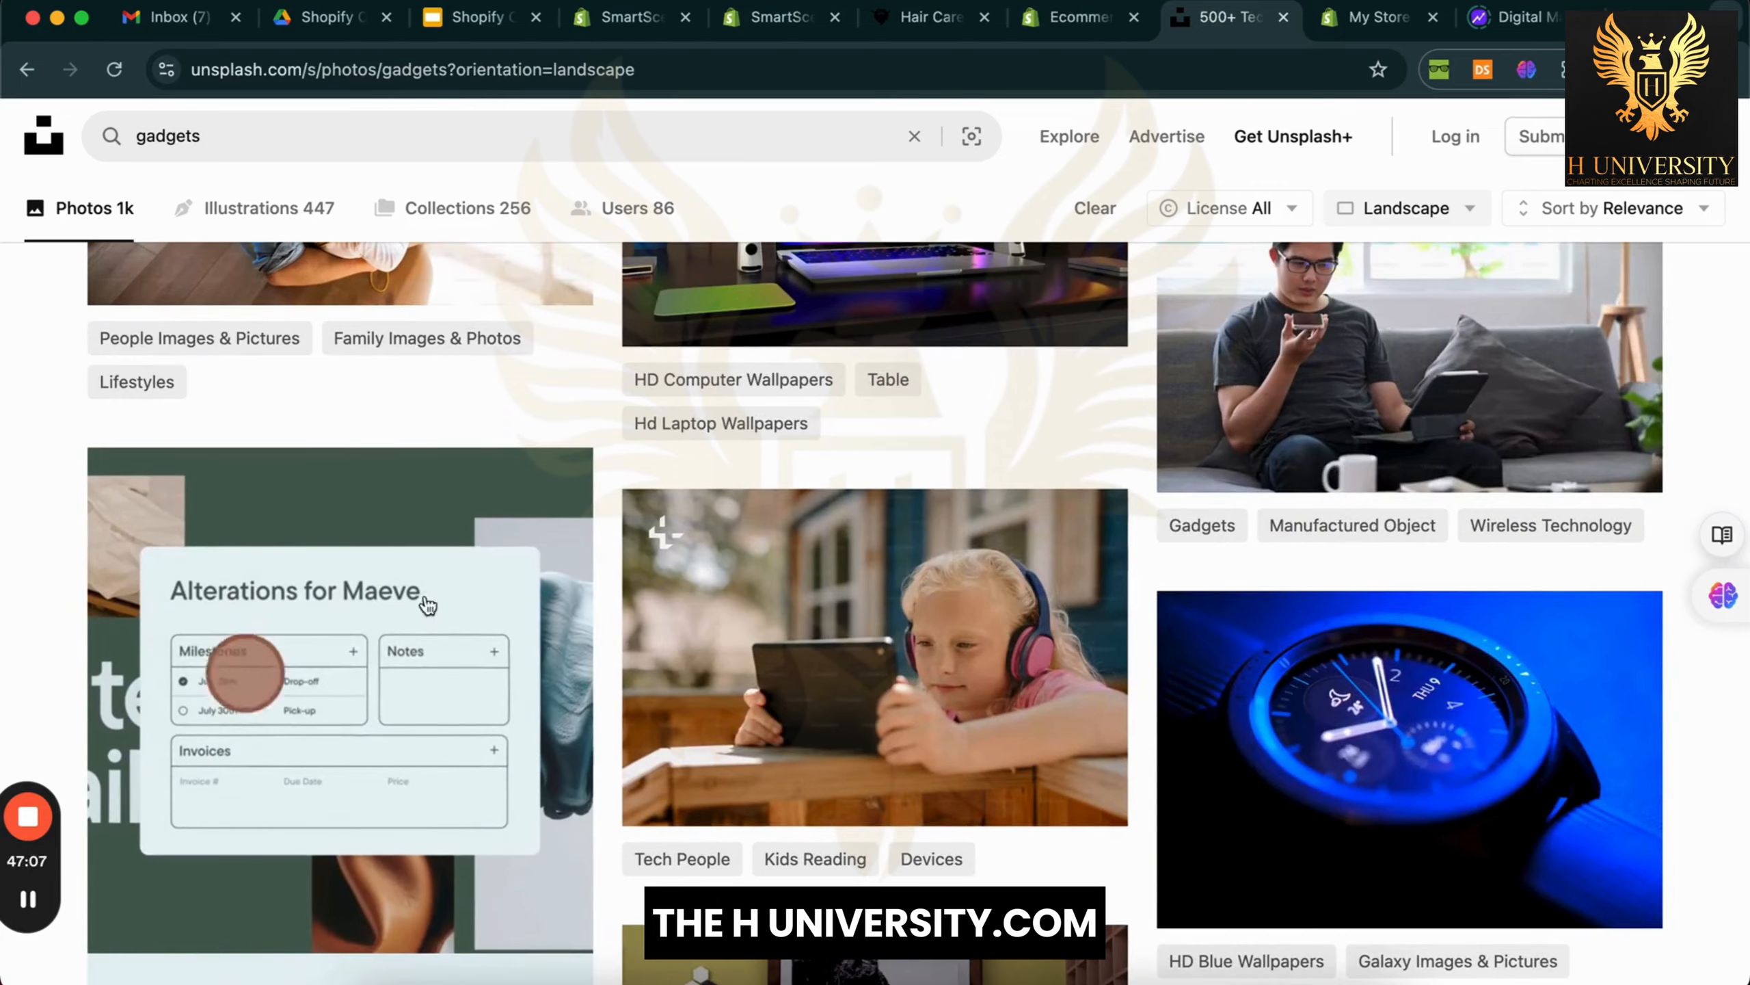
pyautogui.scroll(-8, 1701, 814)
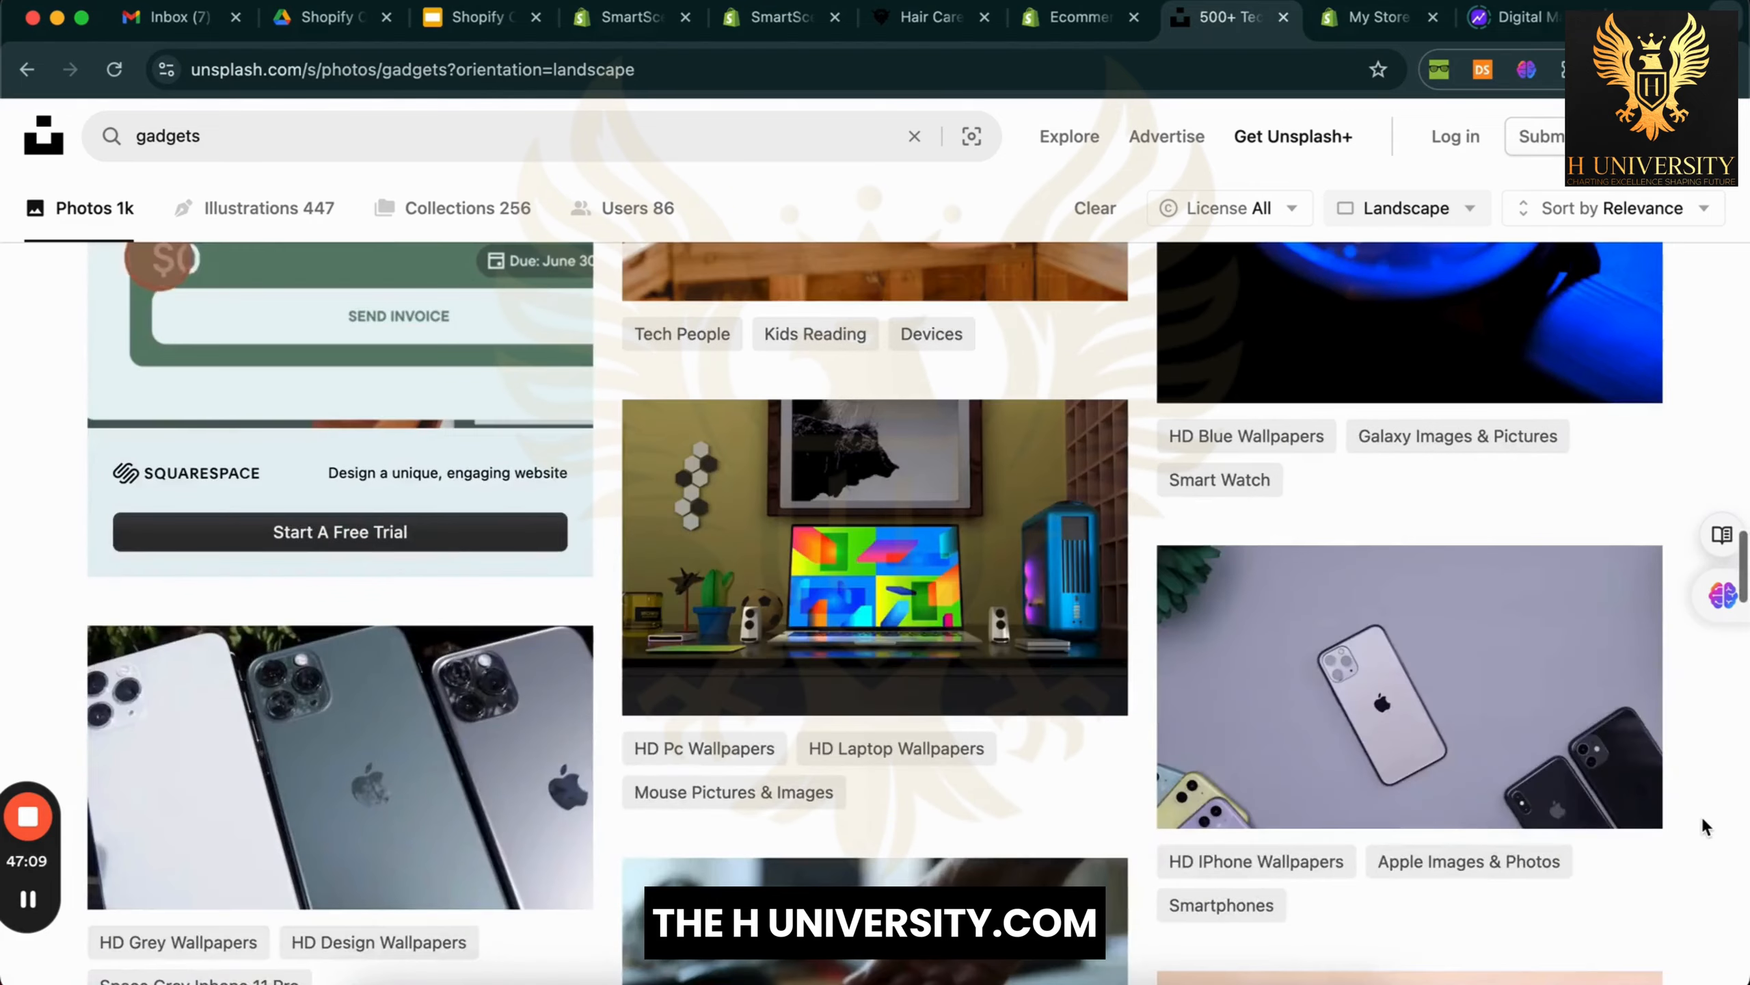
pyautogui.scroll(-14, 1701, 815)
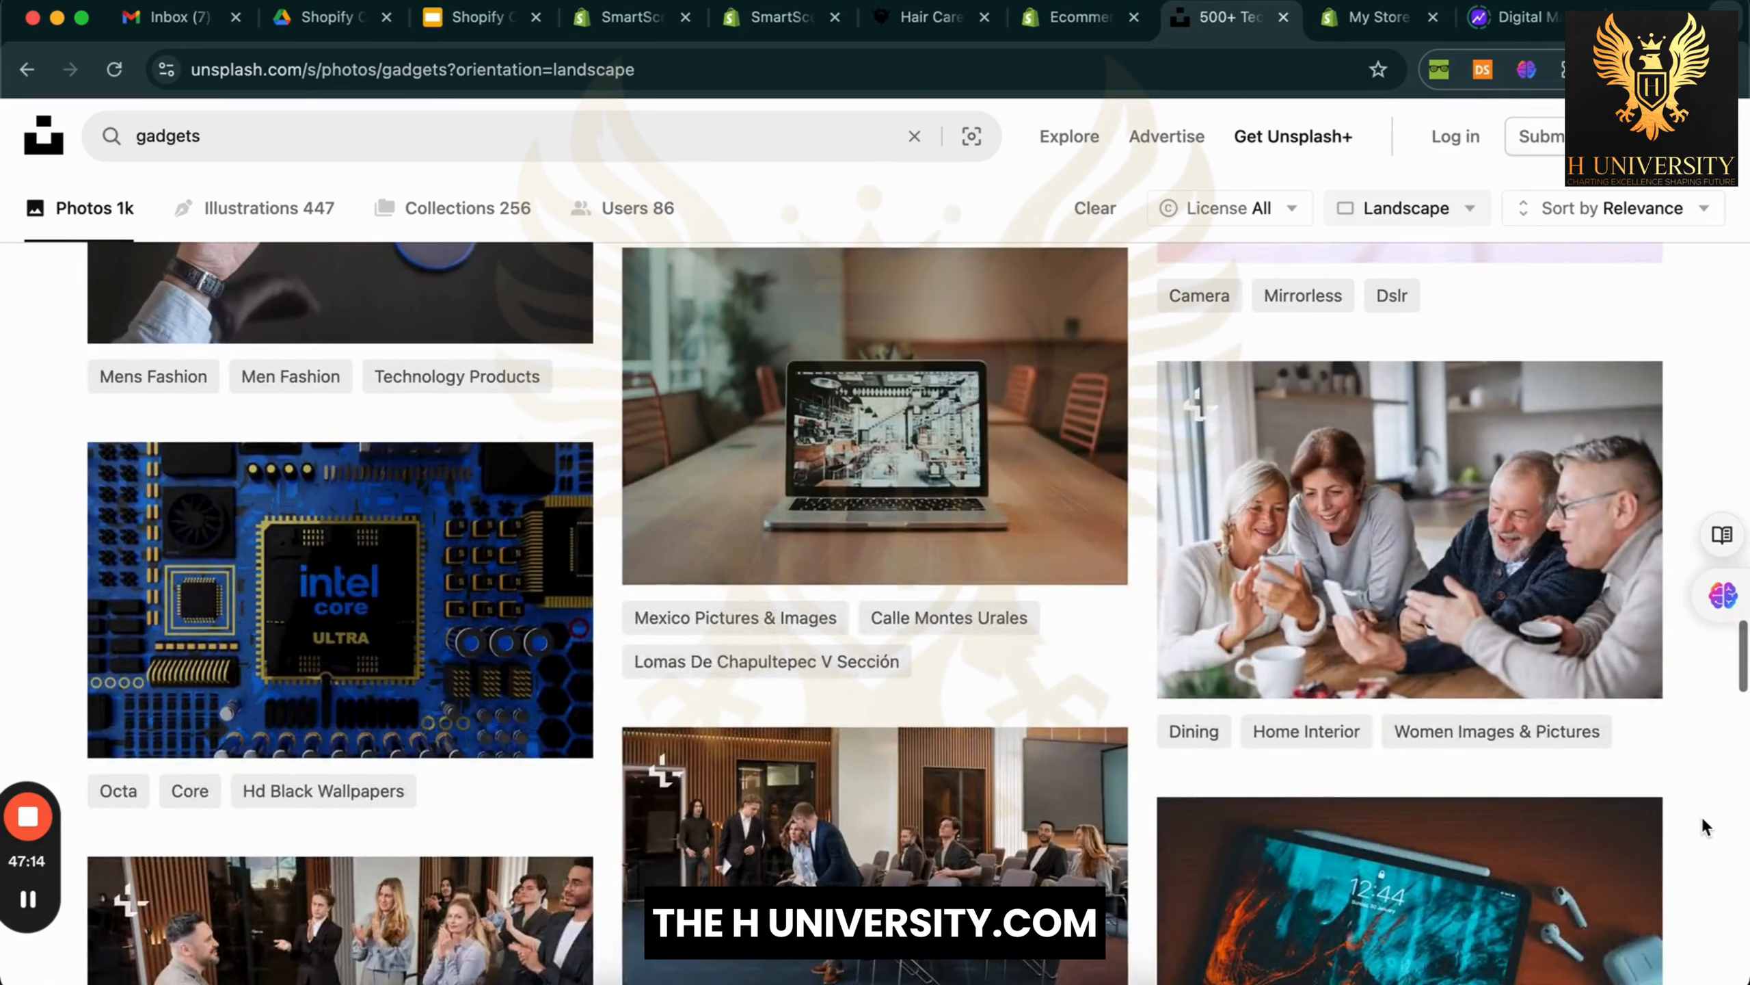
pyautogui.scroll(-5, 1701, 815)
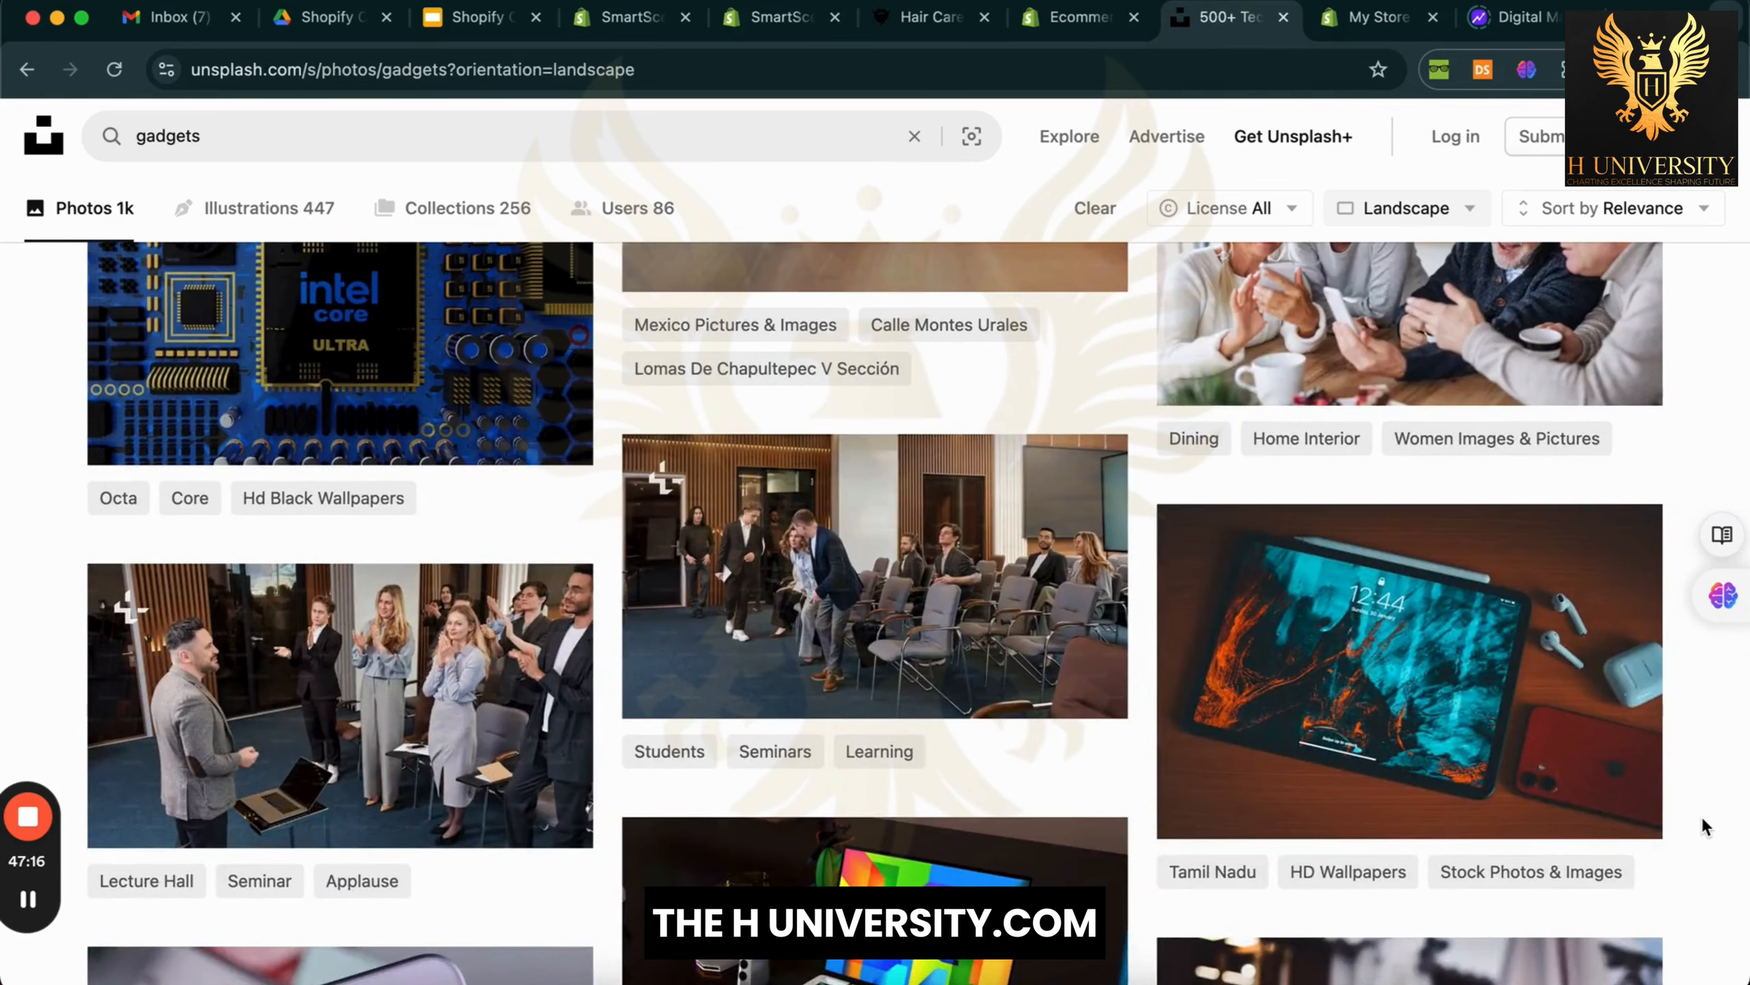
# Open the photo of the tablet with earbuds and a red iPhone and download it in Original Size (4928 x 3264)
pyautogui.click(1377, 796)
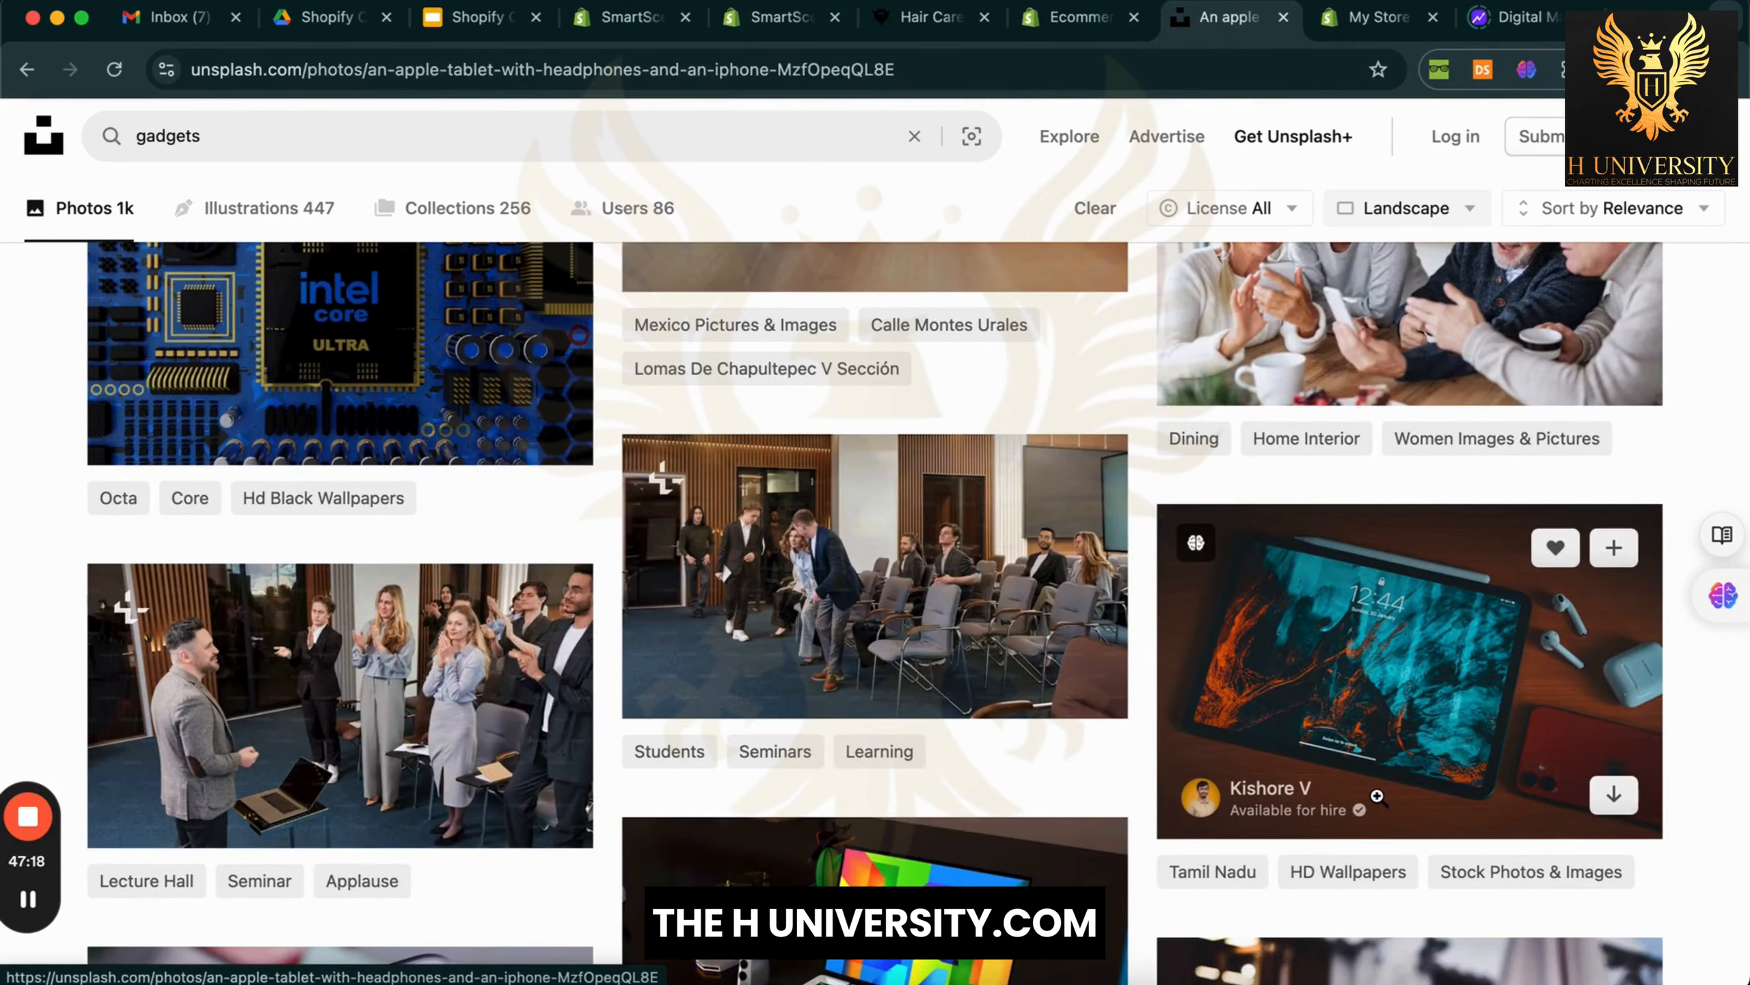
pyautogui.scroll(-3, 1377, 796)
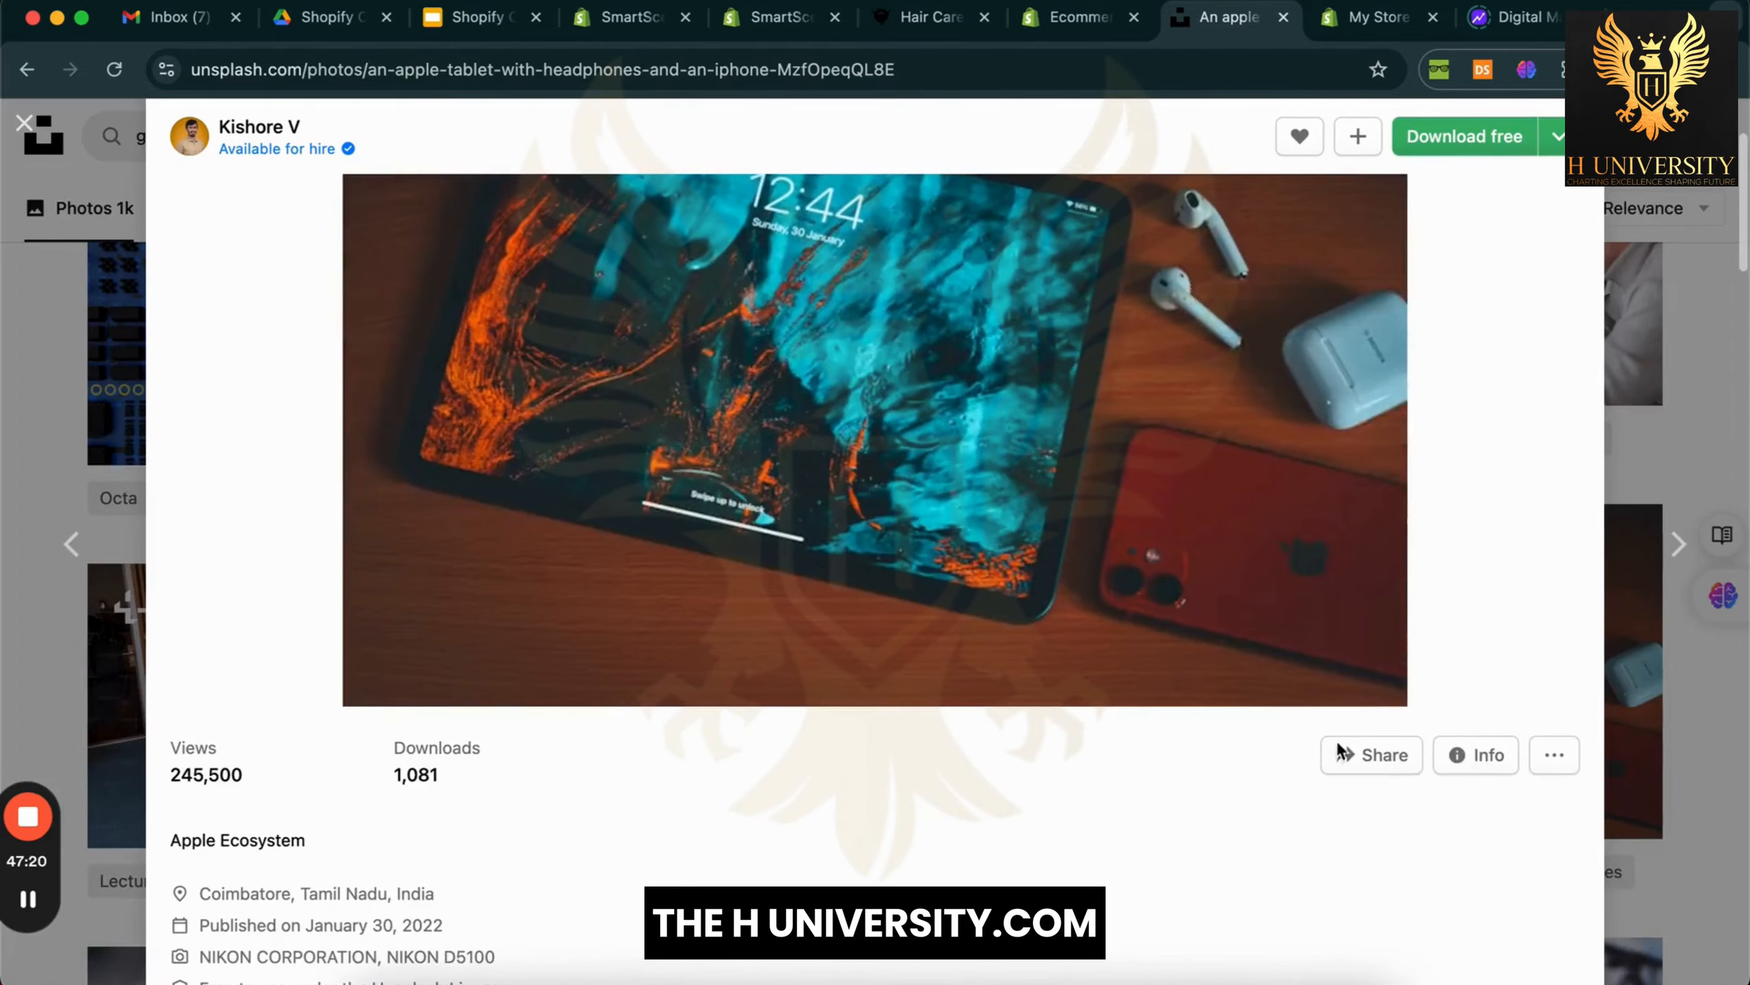
pyautogui.scroll(3, 1377, 796)
pyautogui.click(1557, 155)
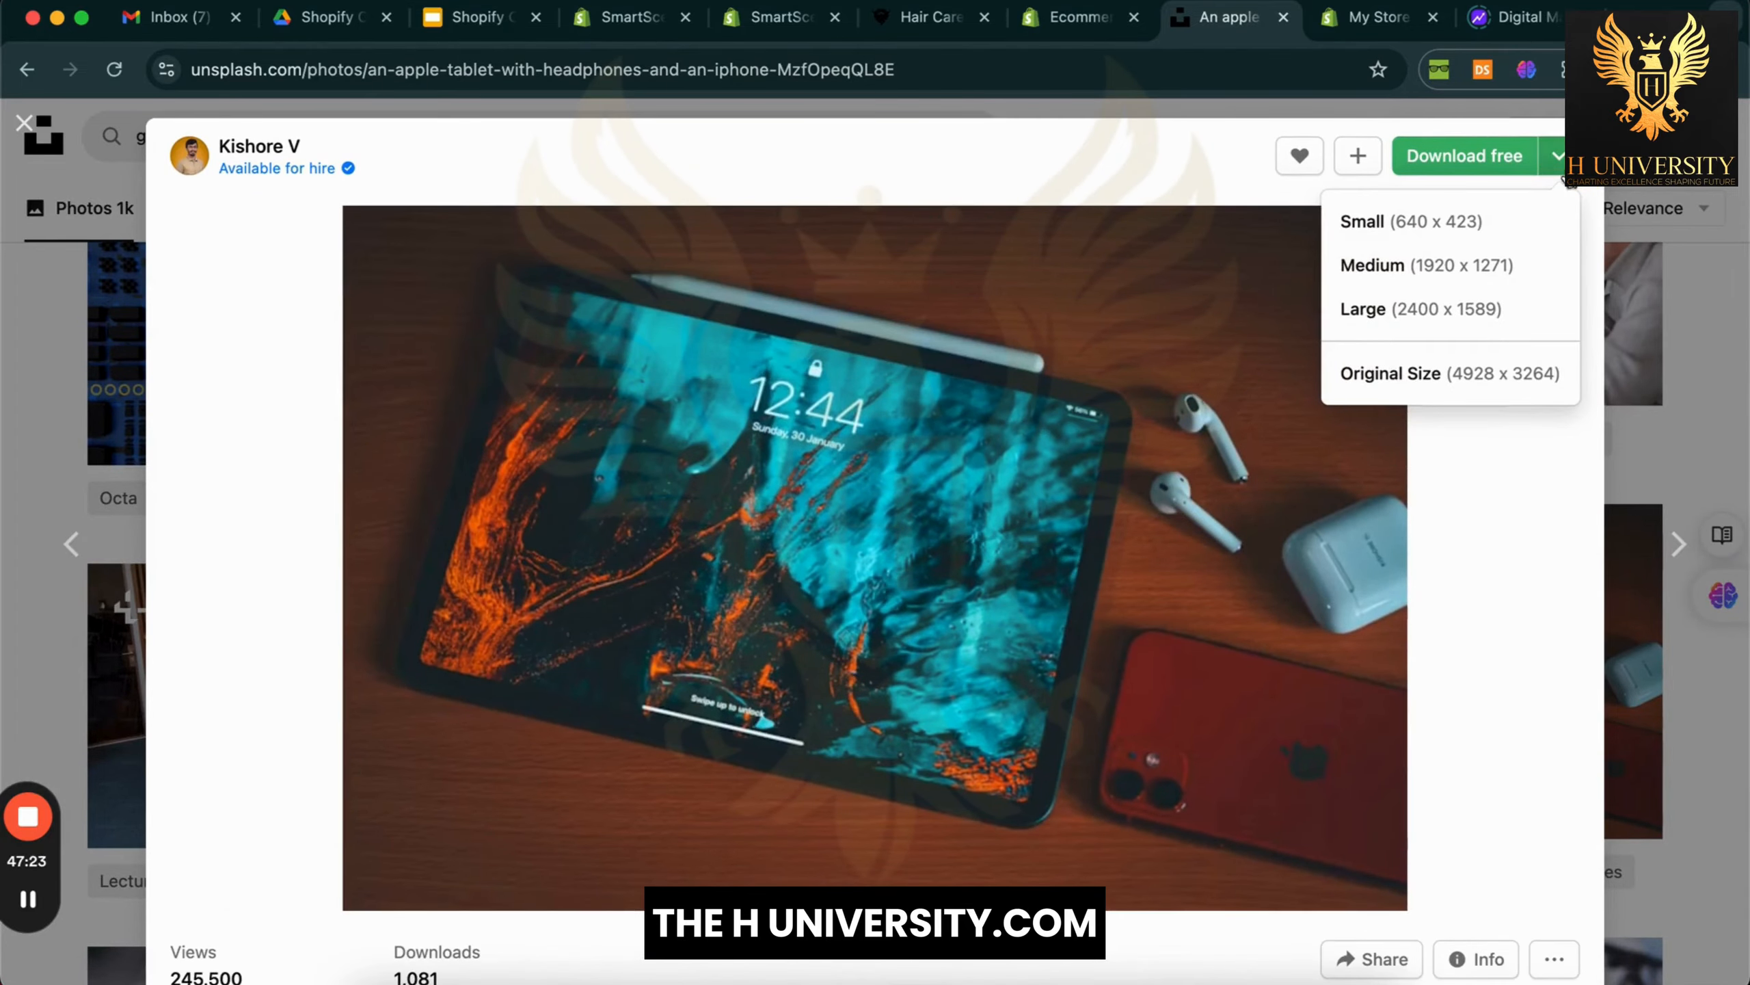
pyautogui.click(1508, 373)
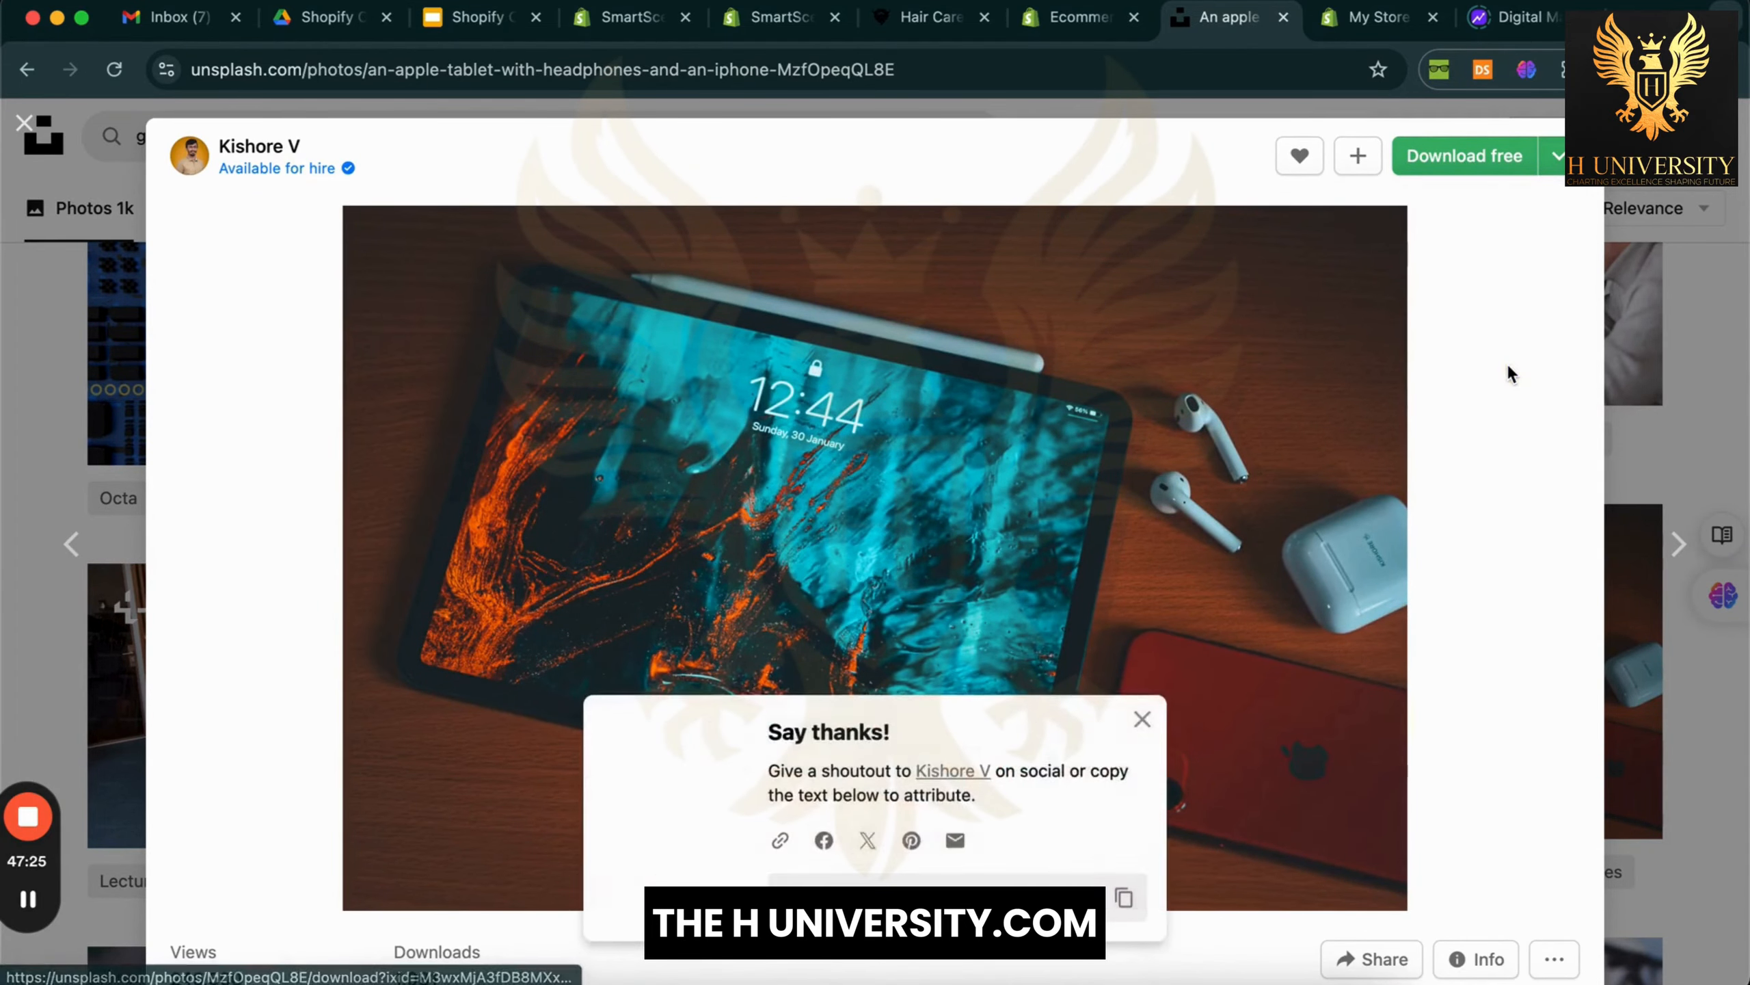
# Return to the theme editor, upload the downloaded tablet and earbuds photo, and use it as the Image banner's first image
pyautogui.click(781, 17)
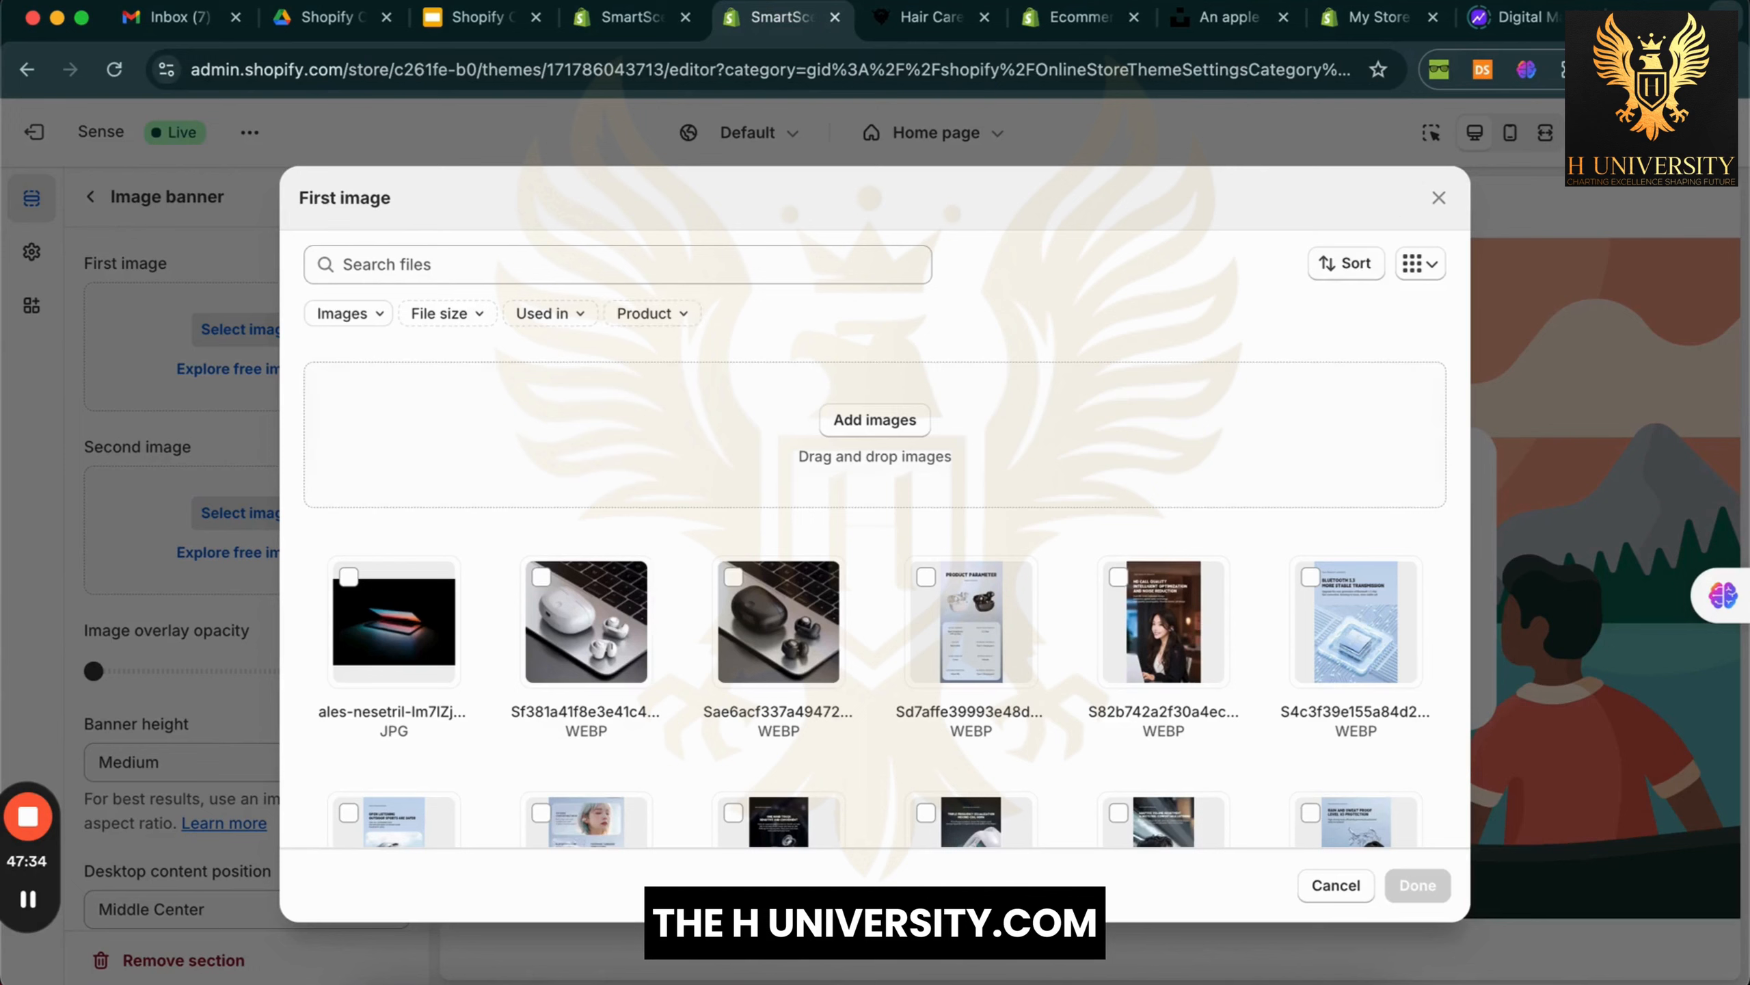
pyautogui.click(1606, 69)
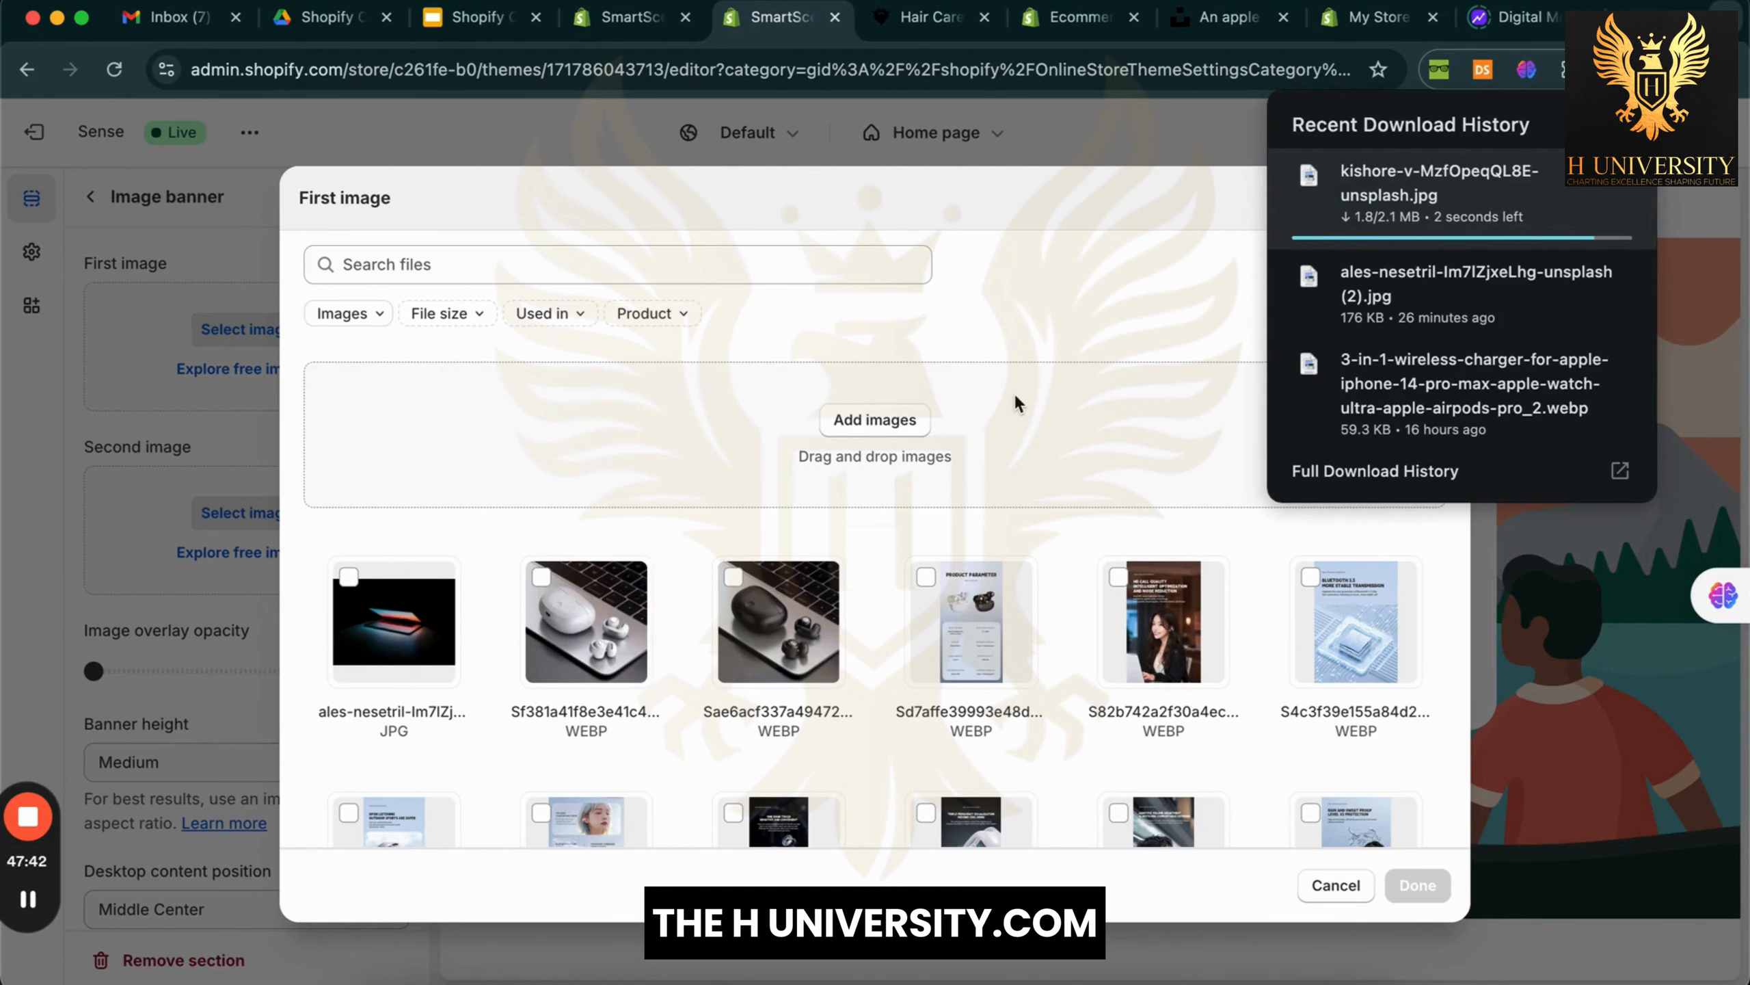
pyautogui.moveTo(1353, 204); pyautogui.dragTo(916, 399)
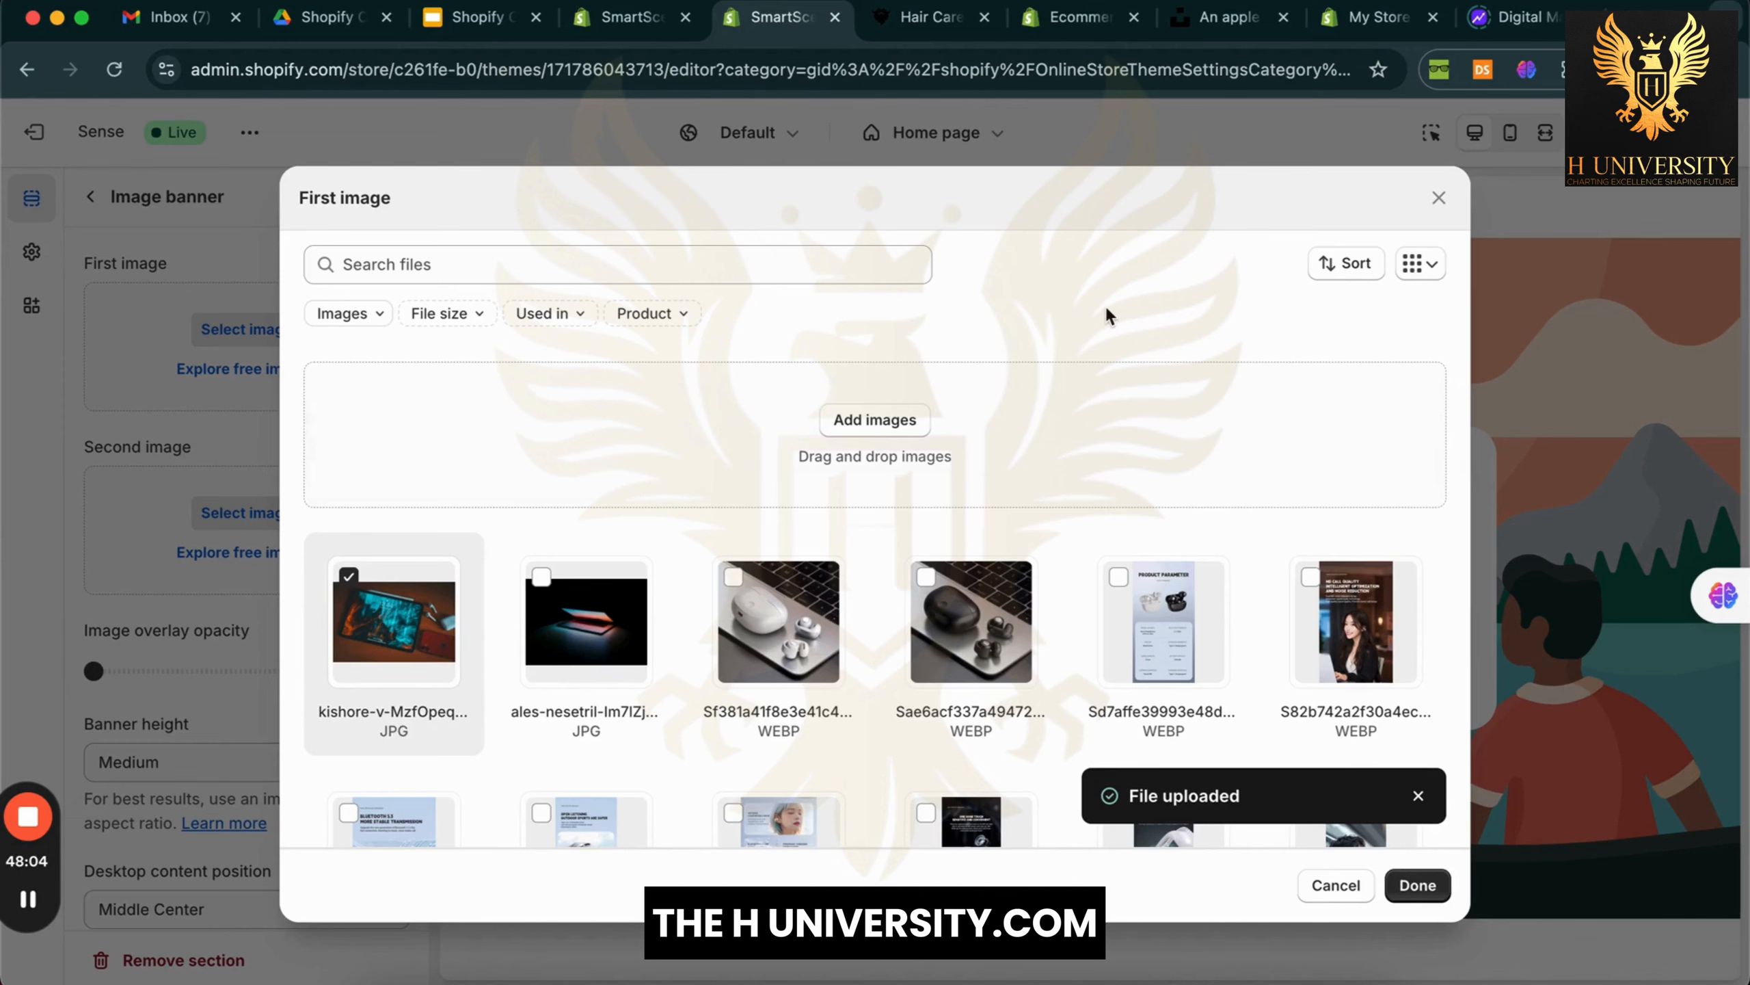
pyautogui.click(1418, 885)
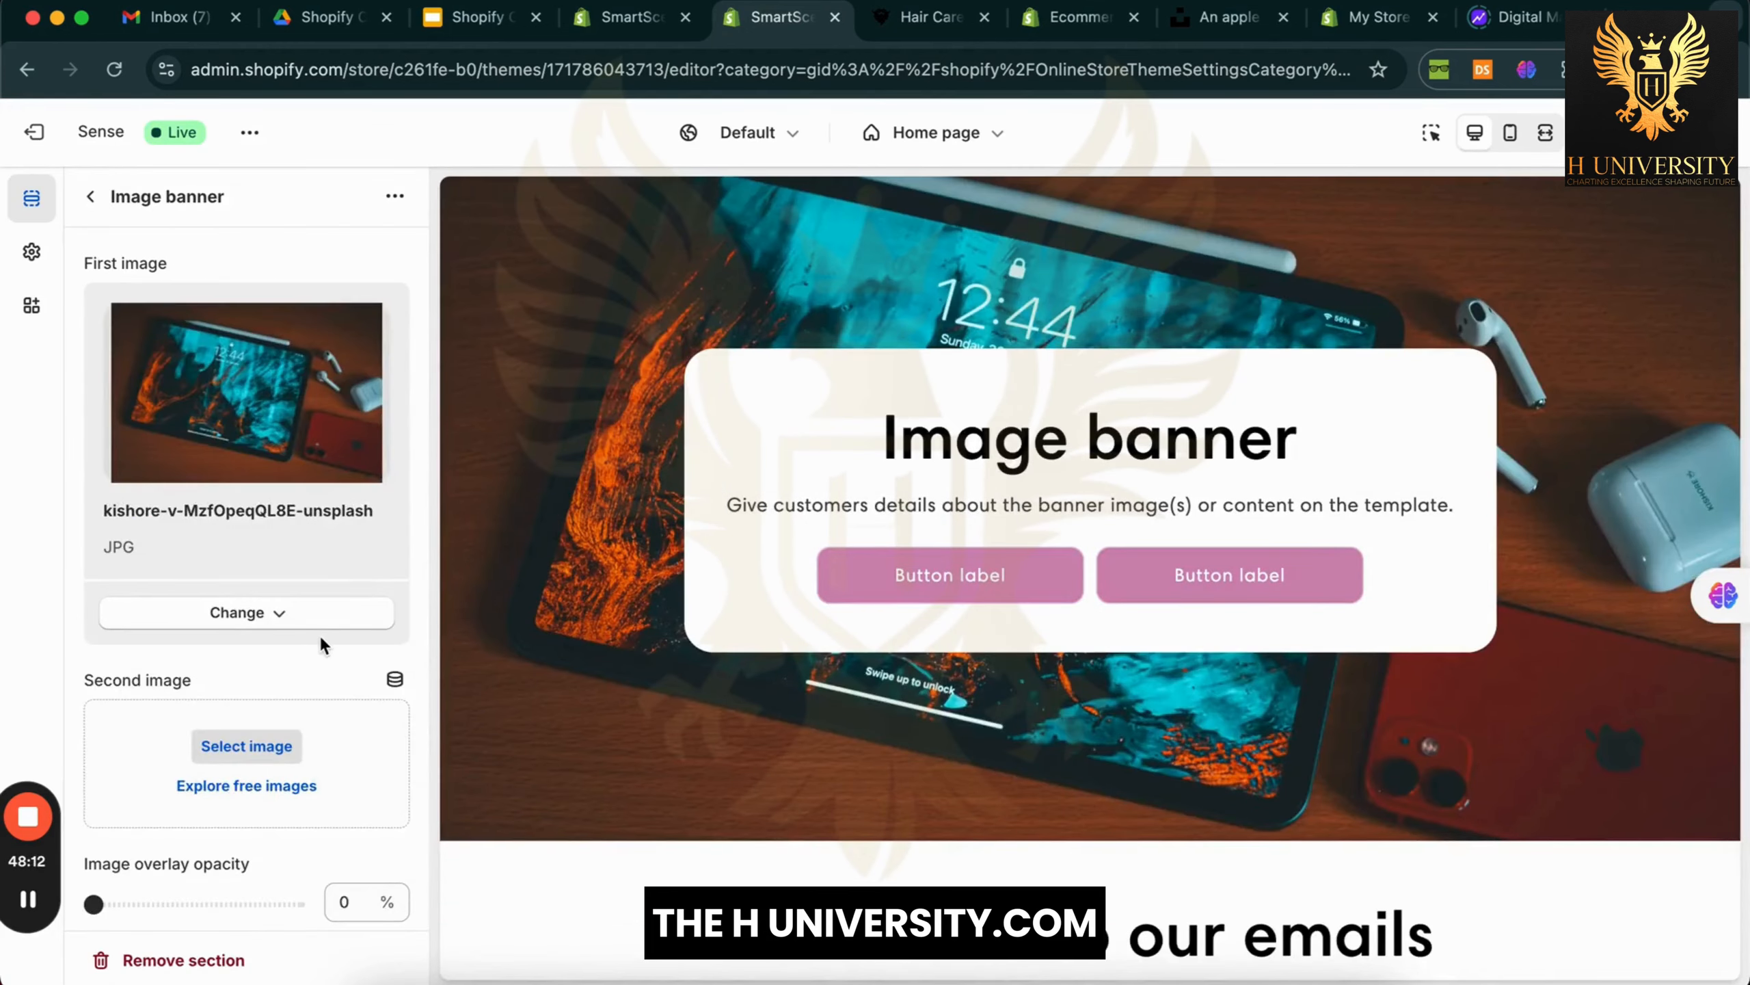
# Try the banner height Adapt to first image and check the banner in the fullscreen preview
pyautogui.scroll(-5, 322, 644)
pyautogui.click(321, 645)
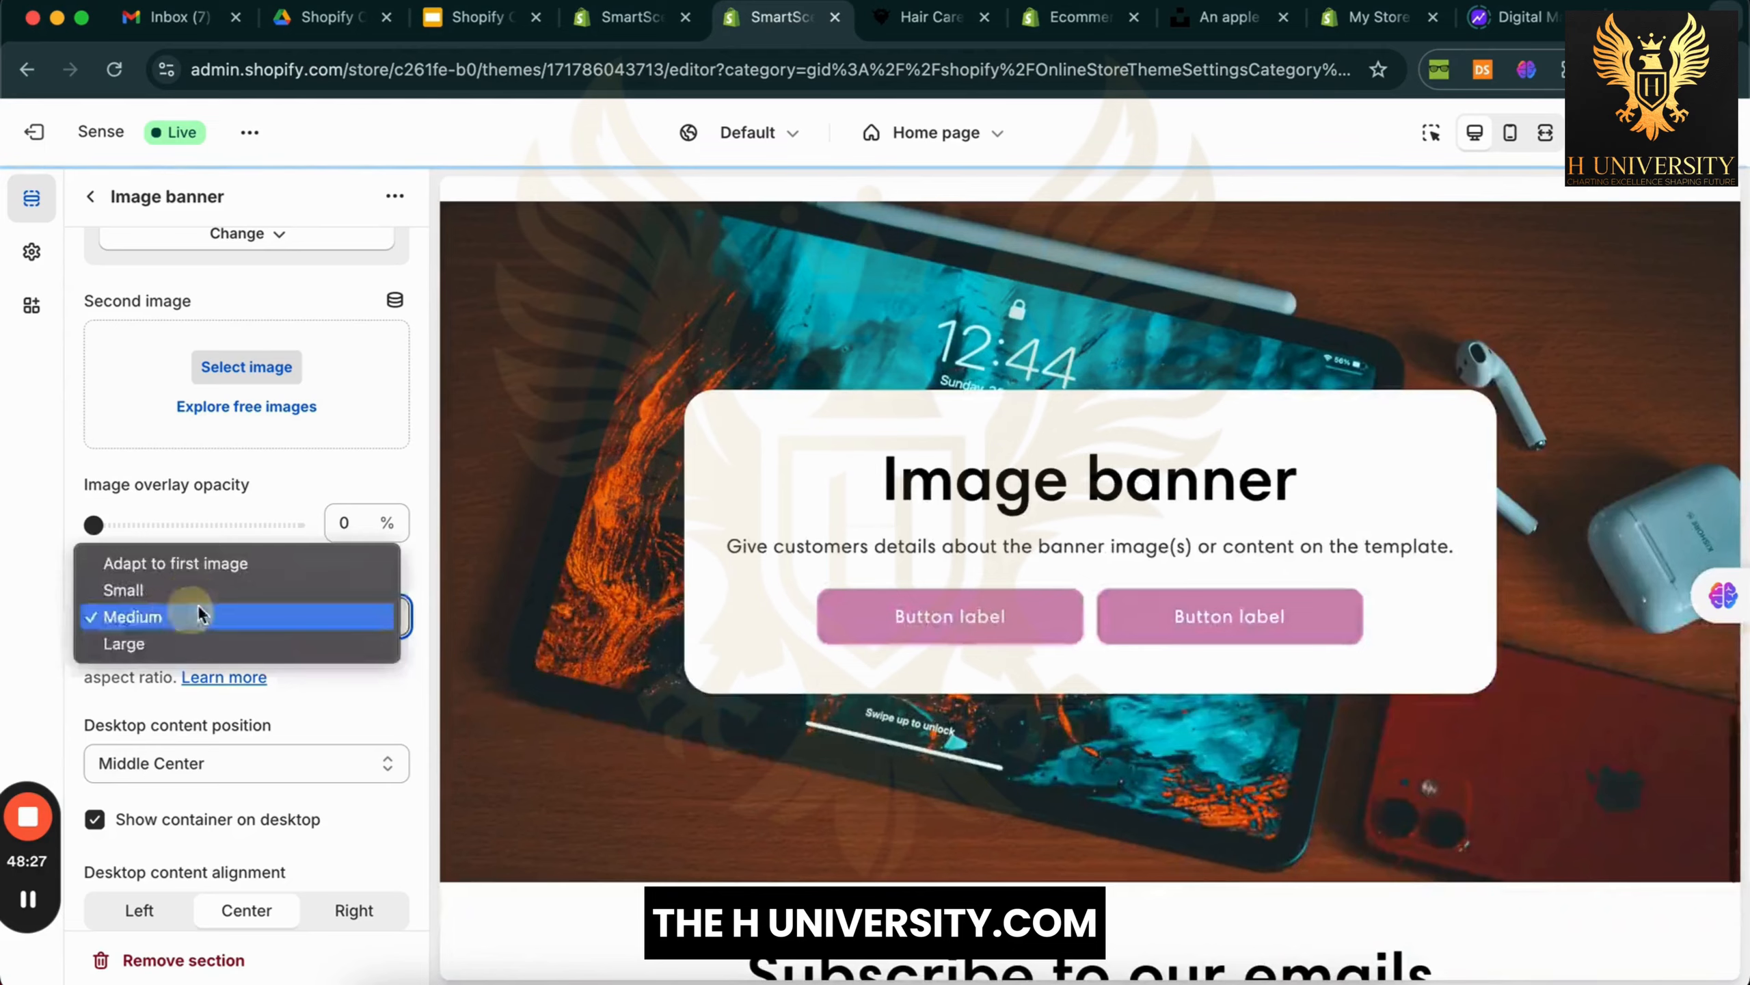
pyautogui.click(254, 564)
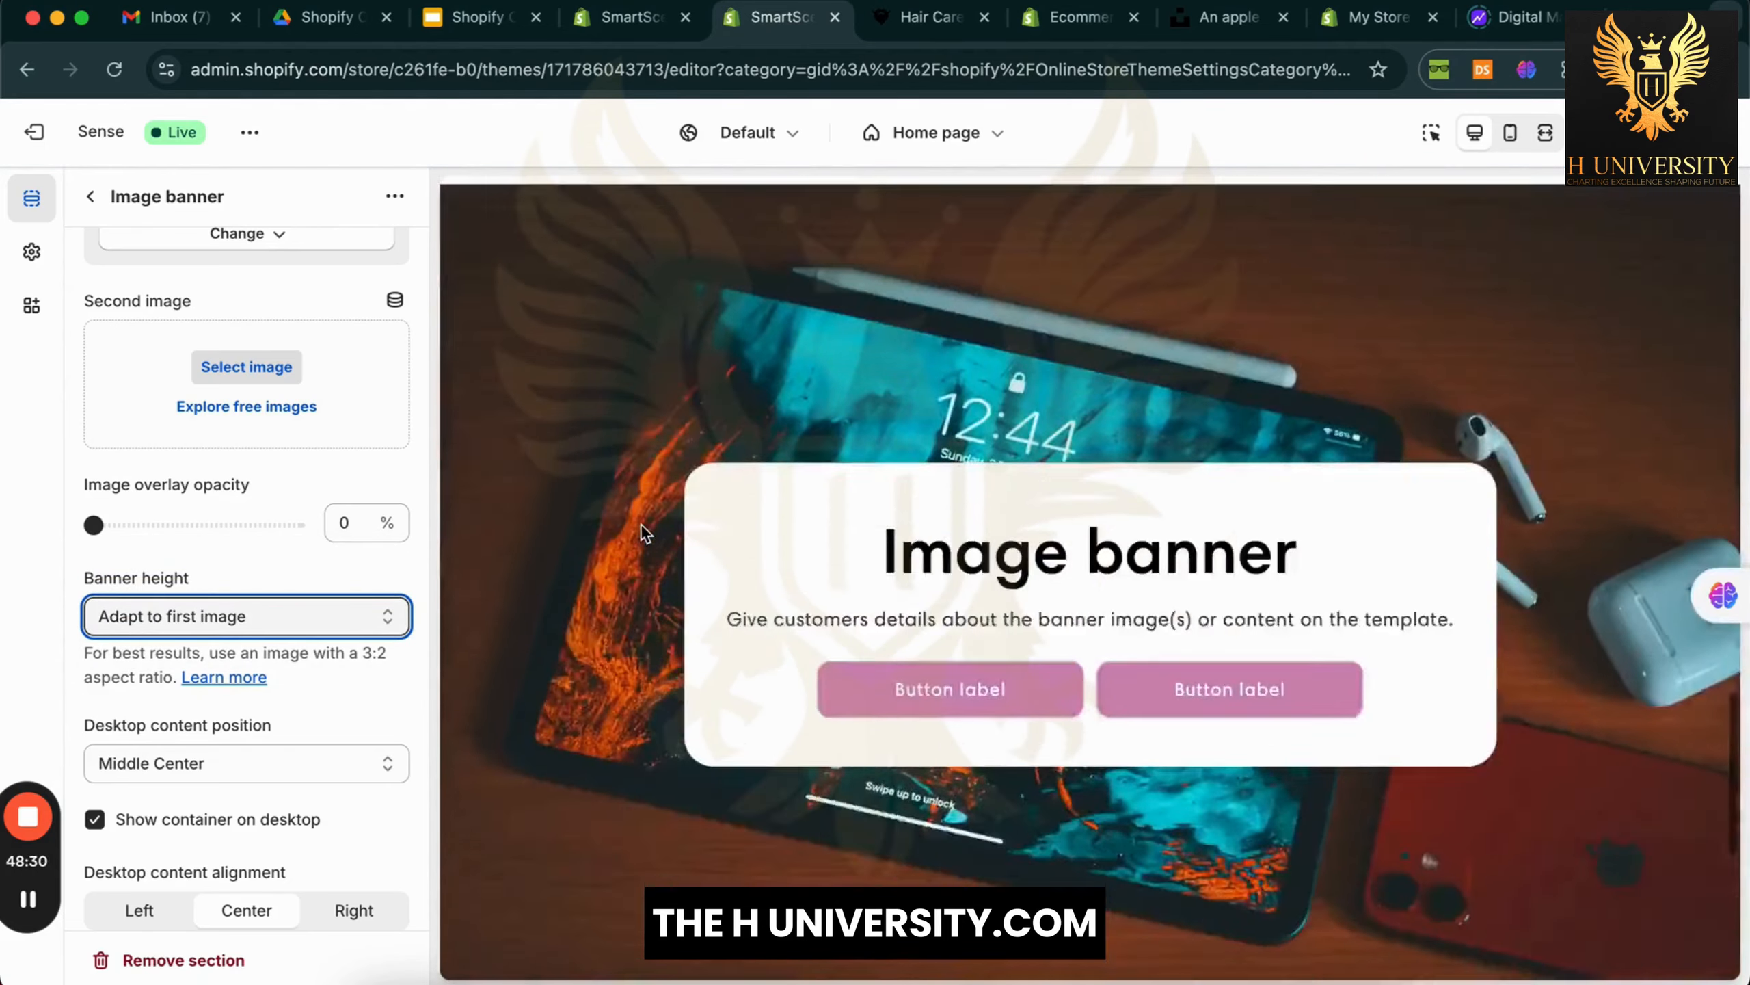
pyautogui.scroll(4, 640, 523)
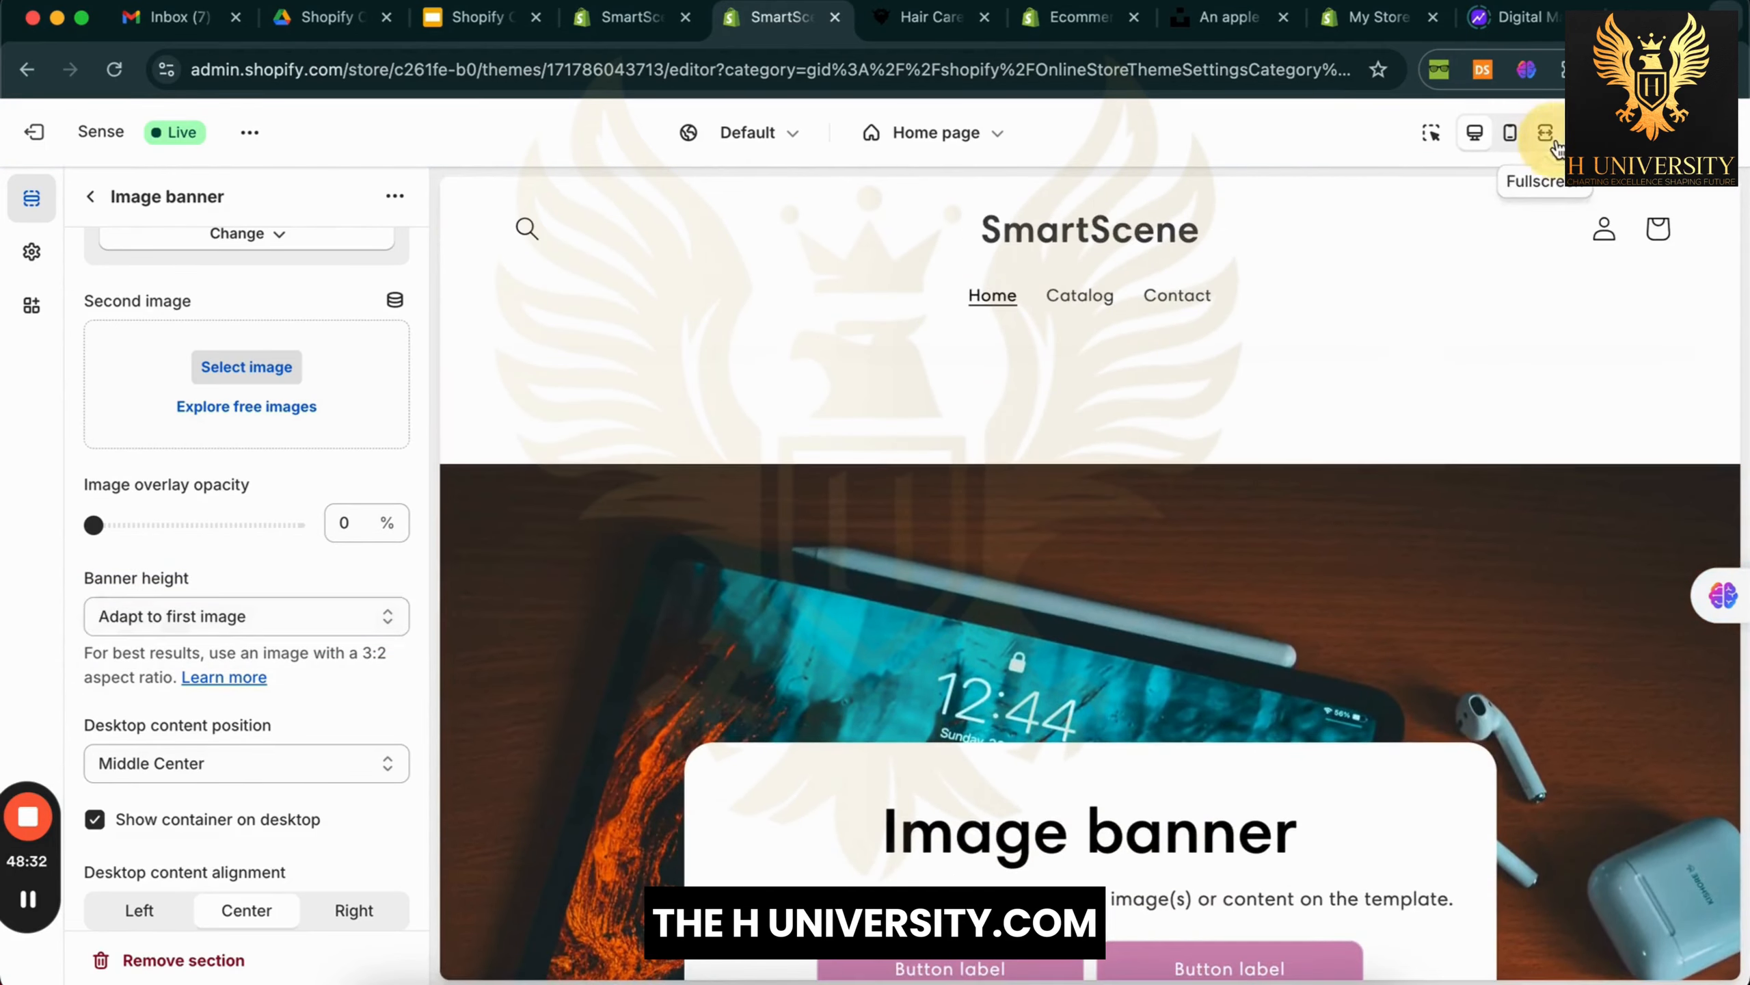
pyautogui.click(1545, 133)
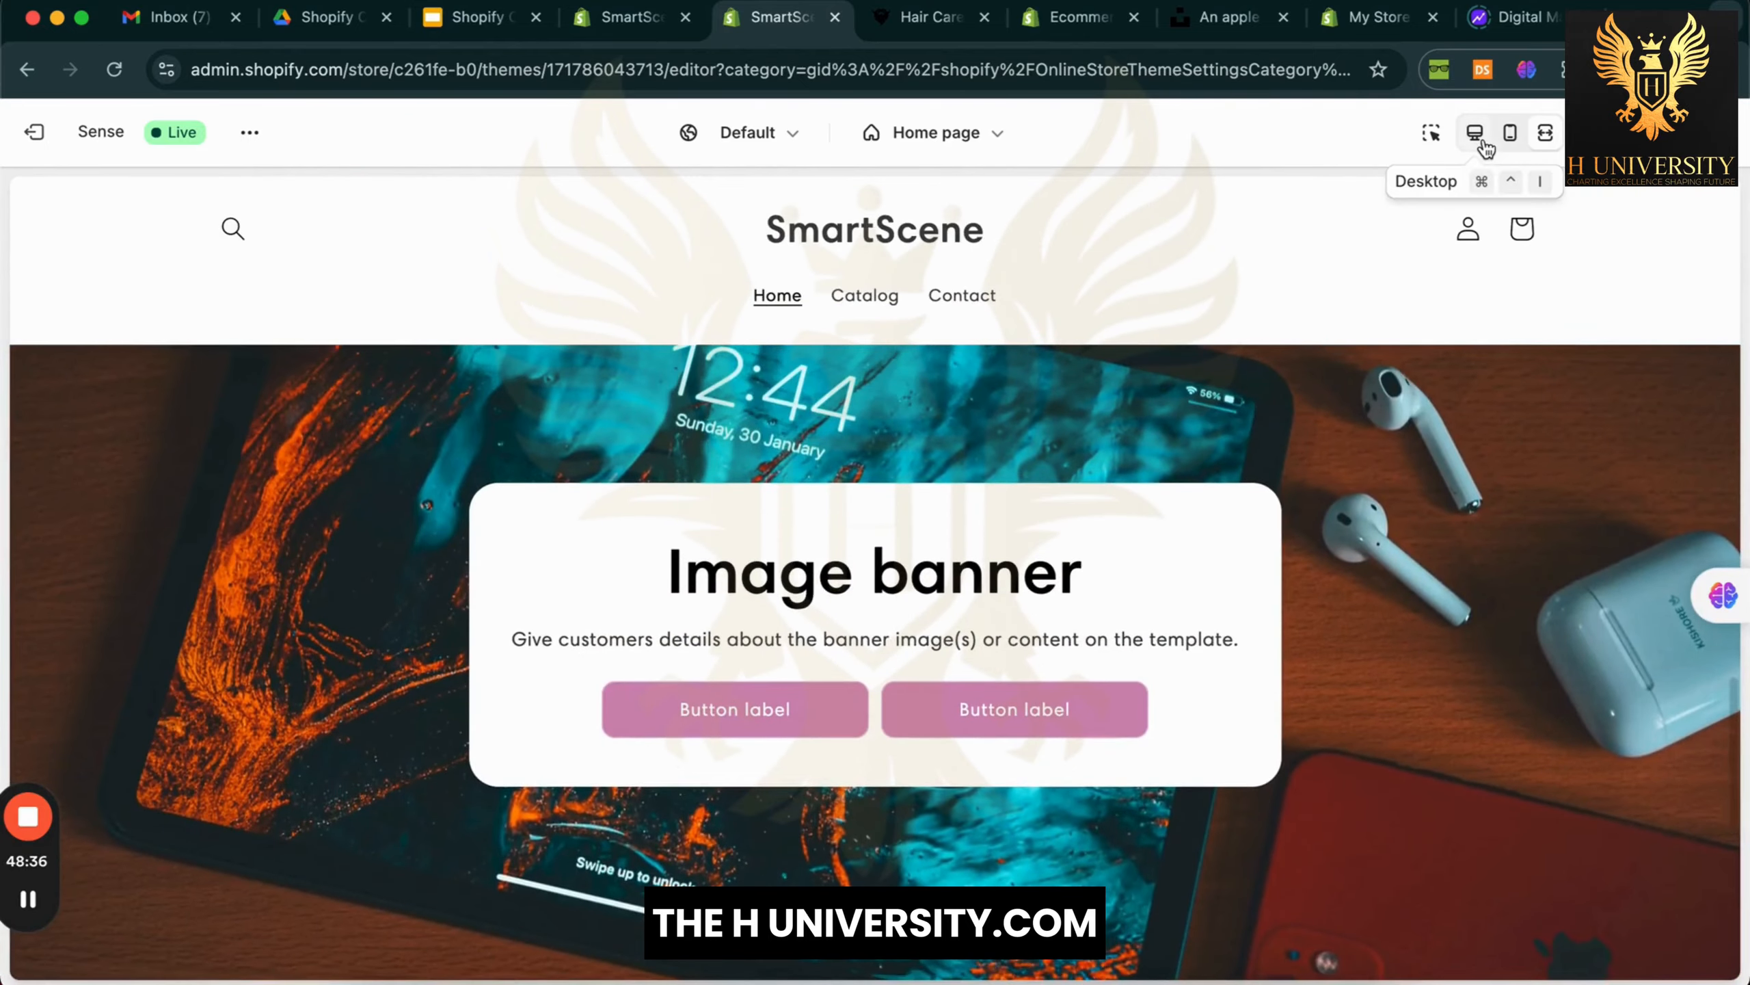
pyautogui.click(1484, 143)
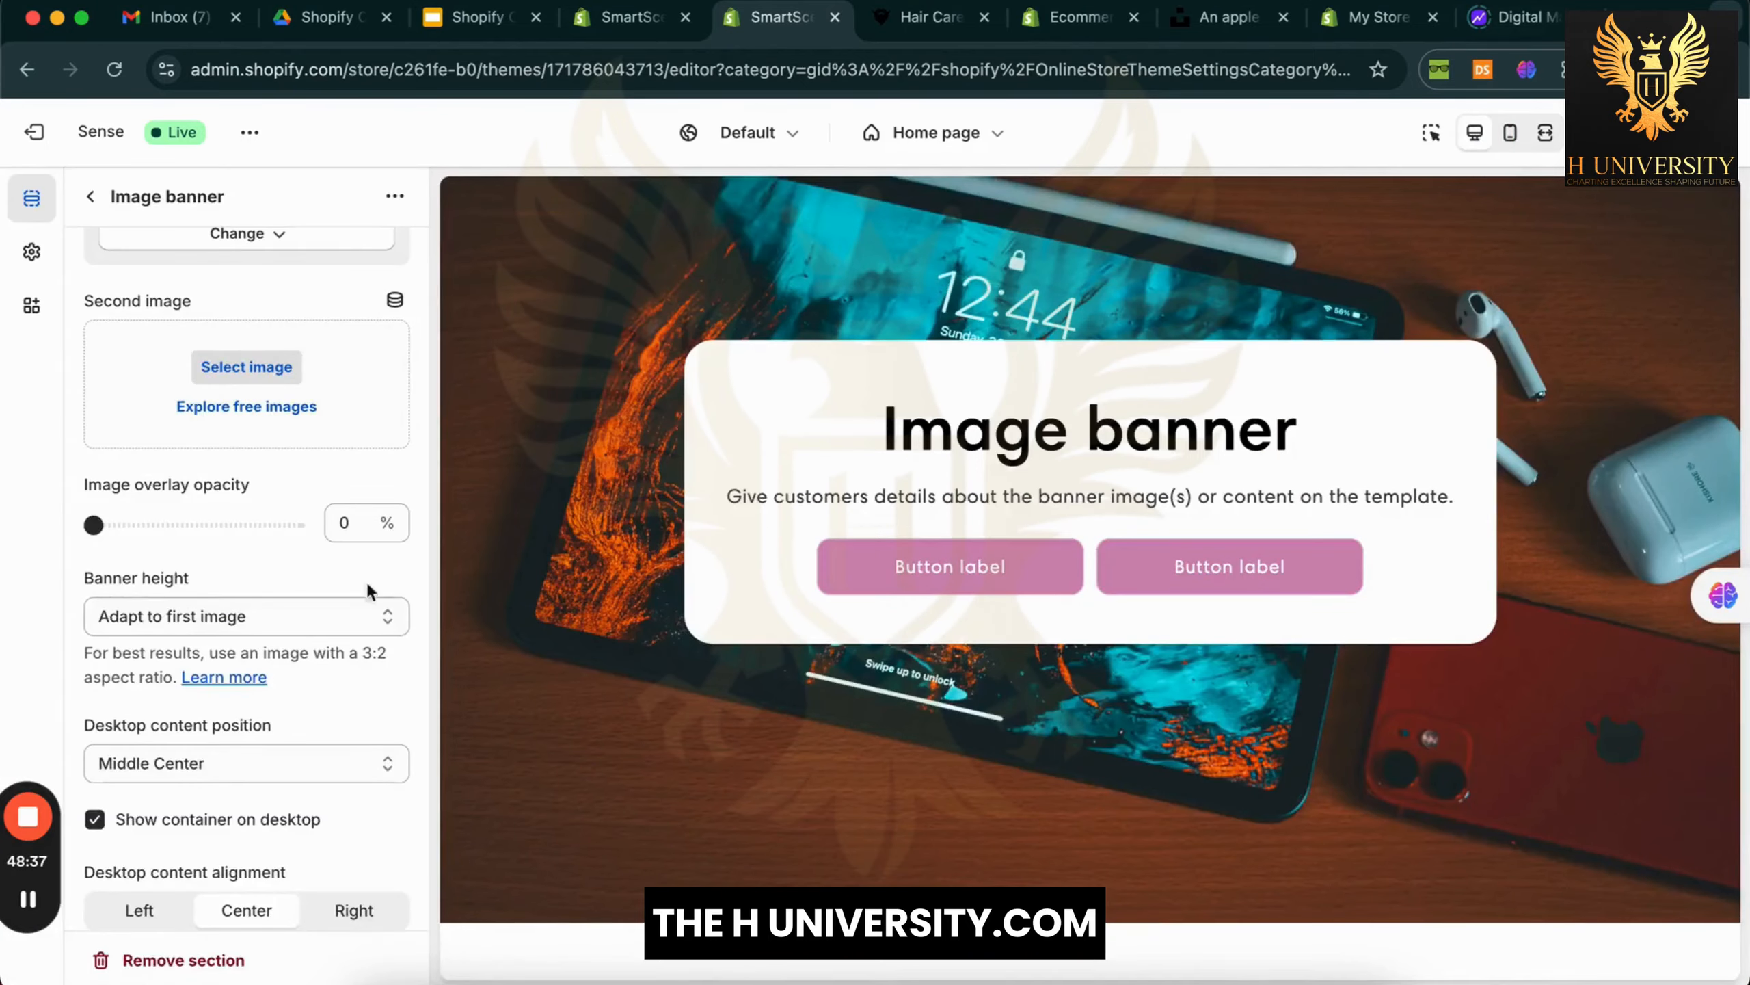
# Return the image banner's height to Medium
pyautogui.click(233, 622)
pyautogui.click(232, 623)
pyautogui.click(243, 631)
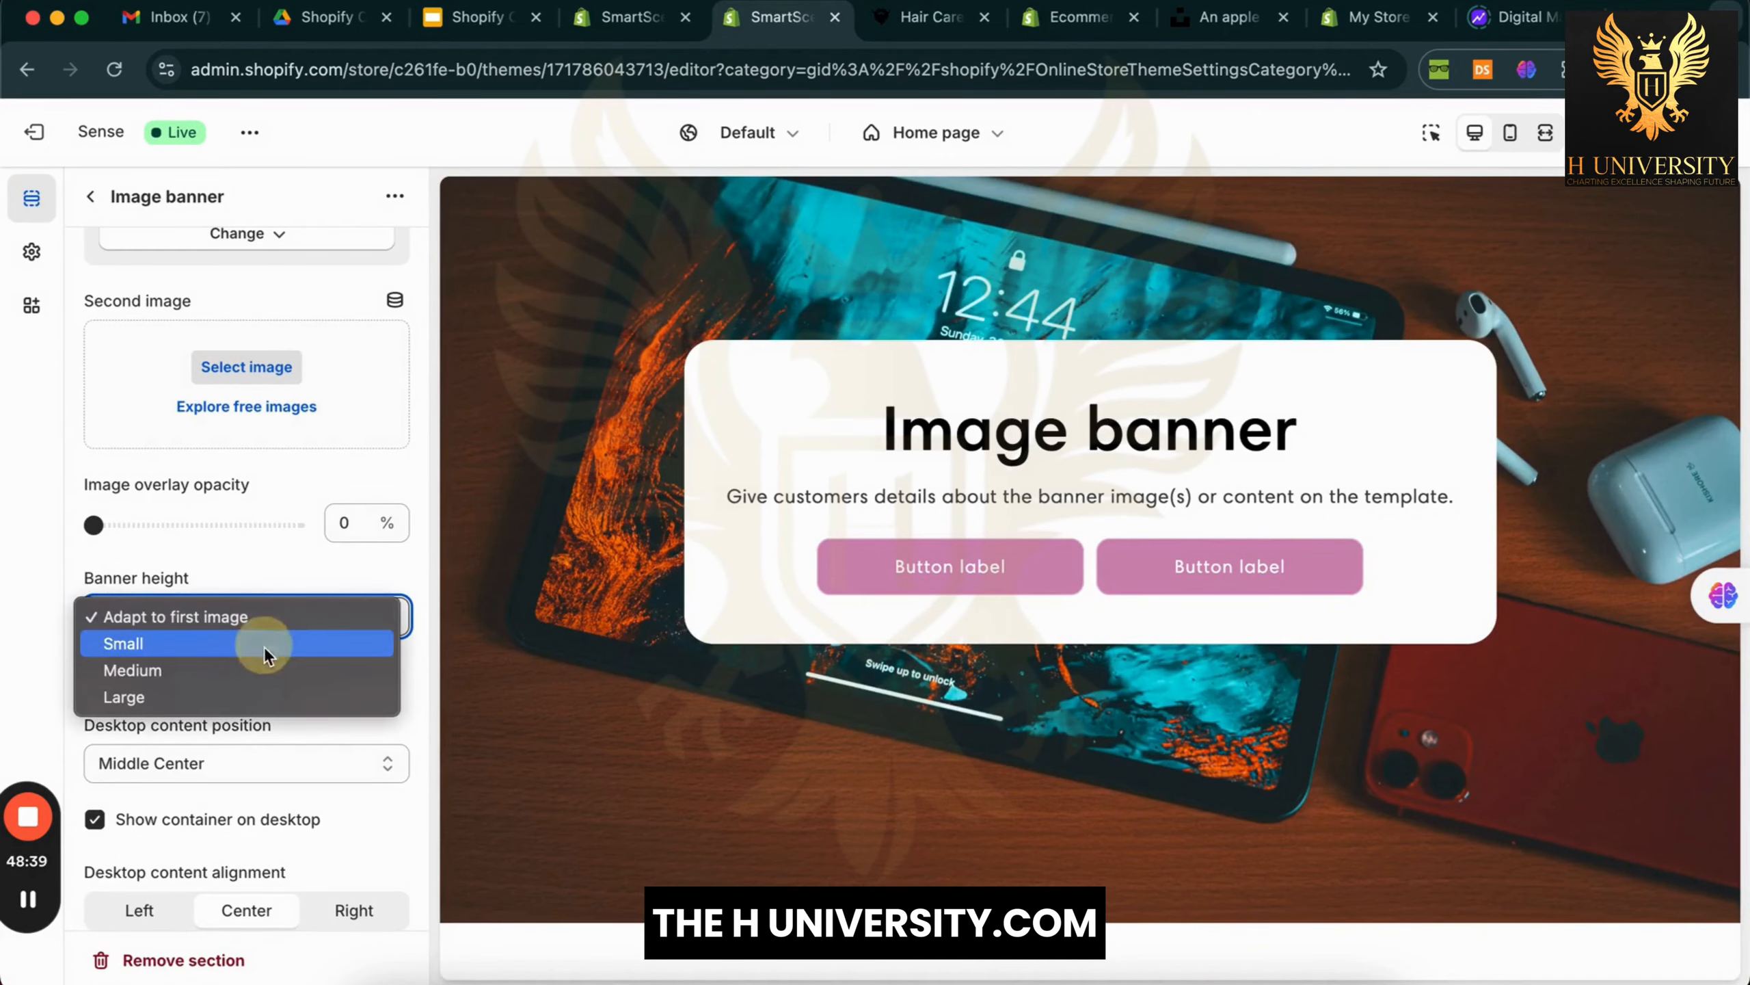
pyautogui.click(266, 669)
# Keep the banner's desktop content position at Middle Center and turn off Show container on desktop
pyautogui.scroll(-2, 220, 737)
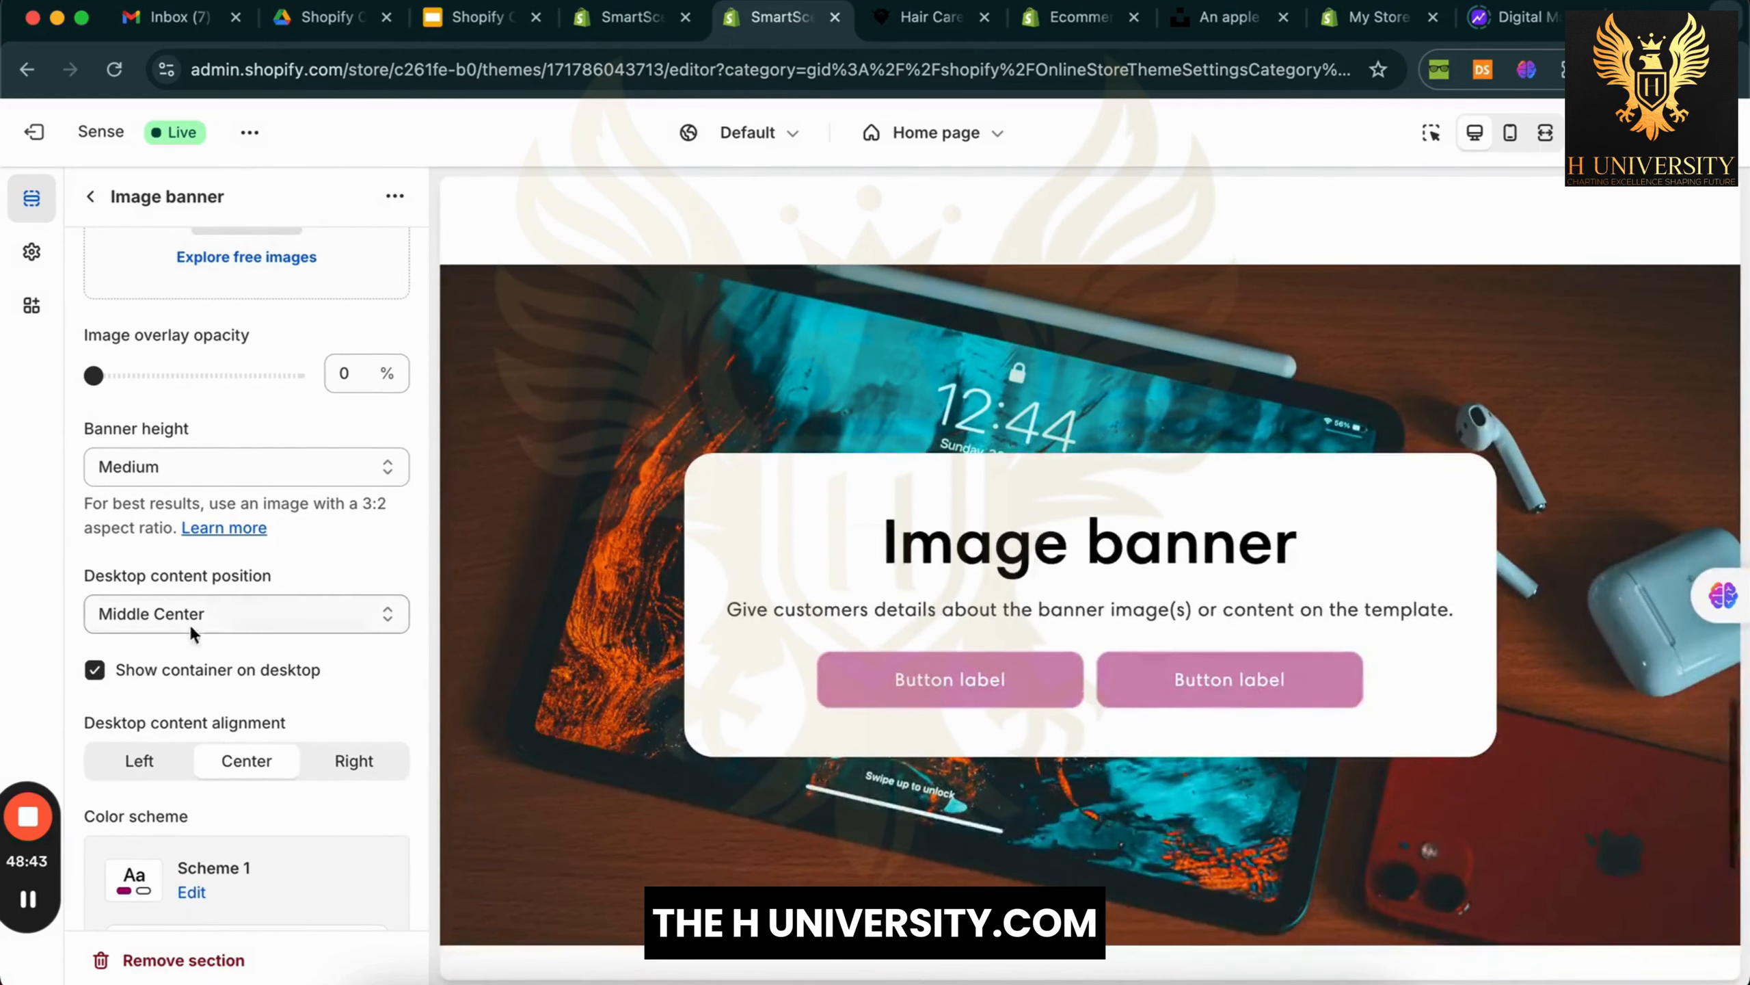
pyautogui.click(189, 617)
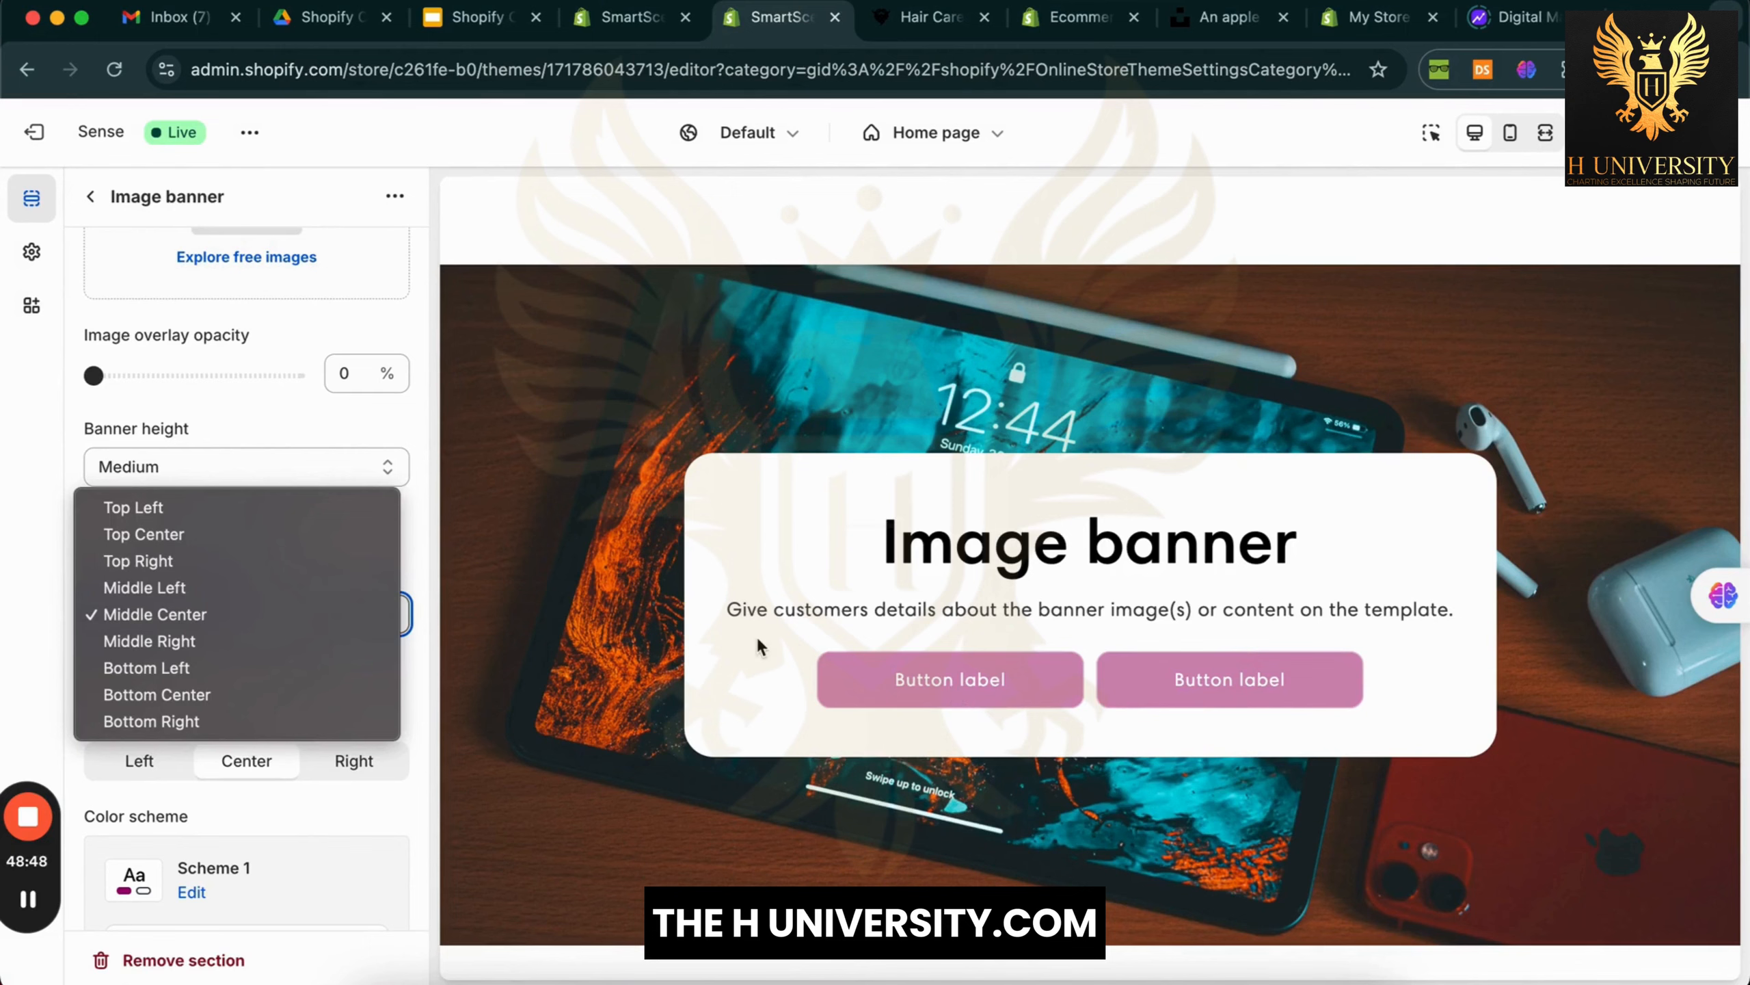
pyautogui.click(227, 615)
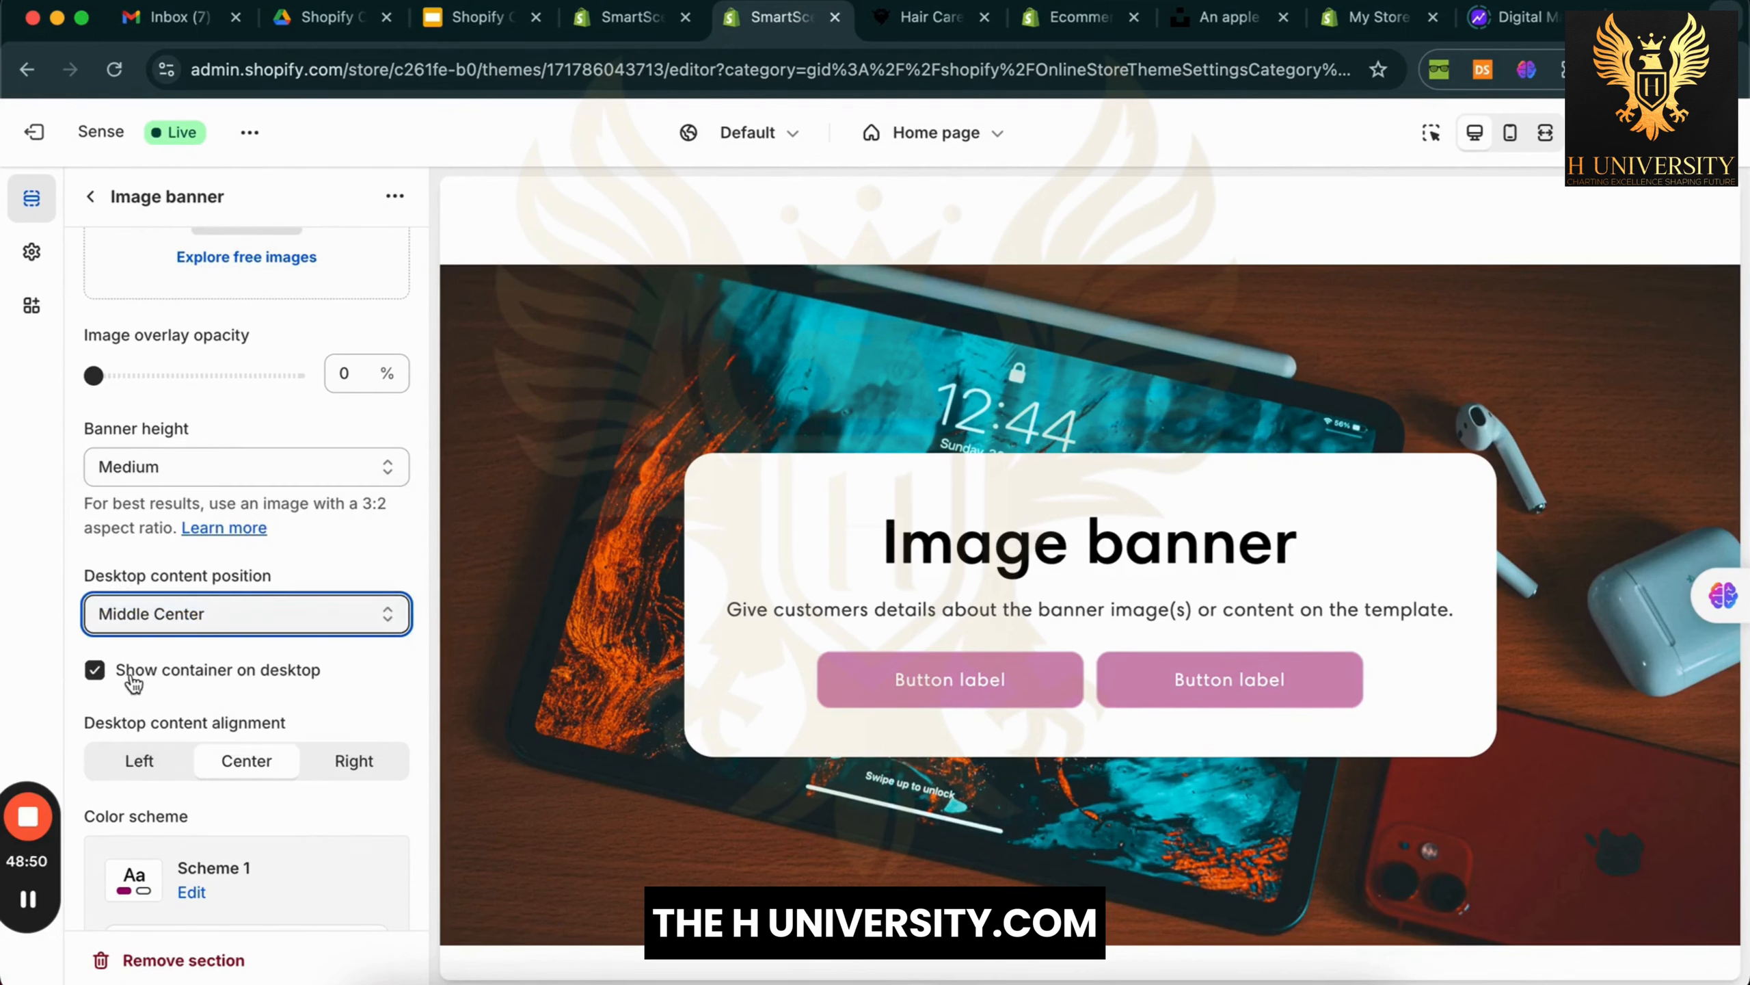
pyautogui.click(94, 670)
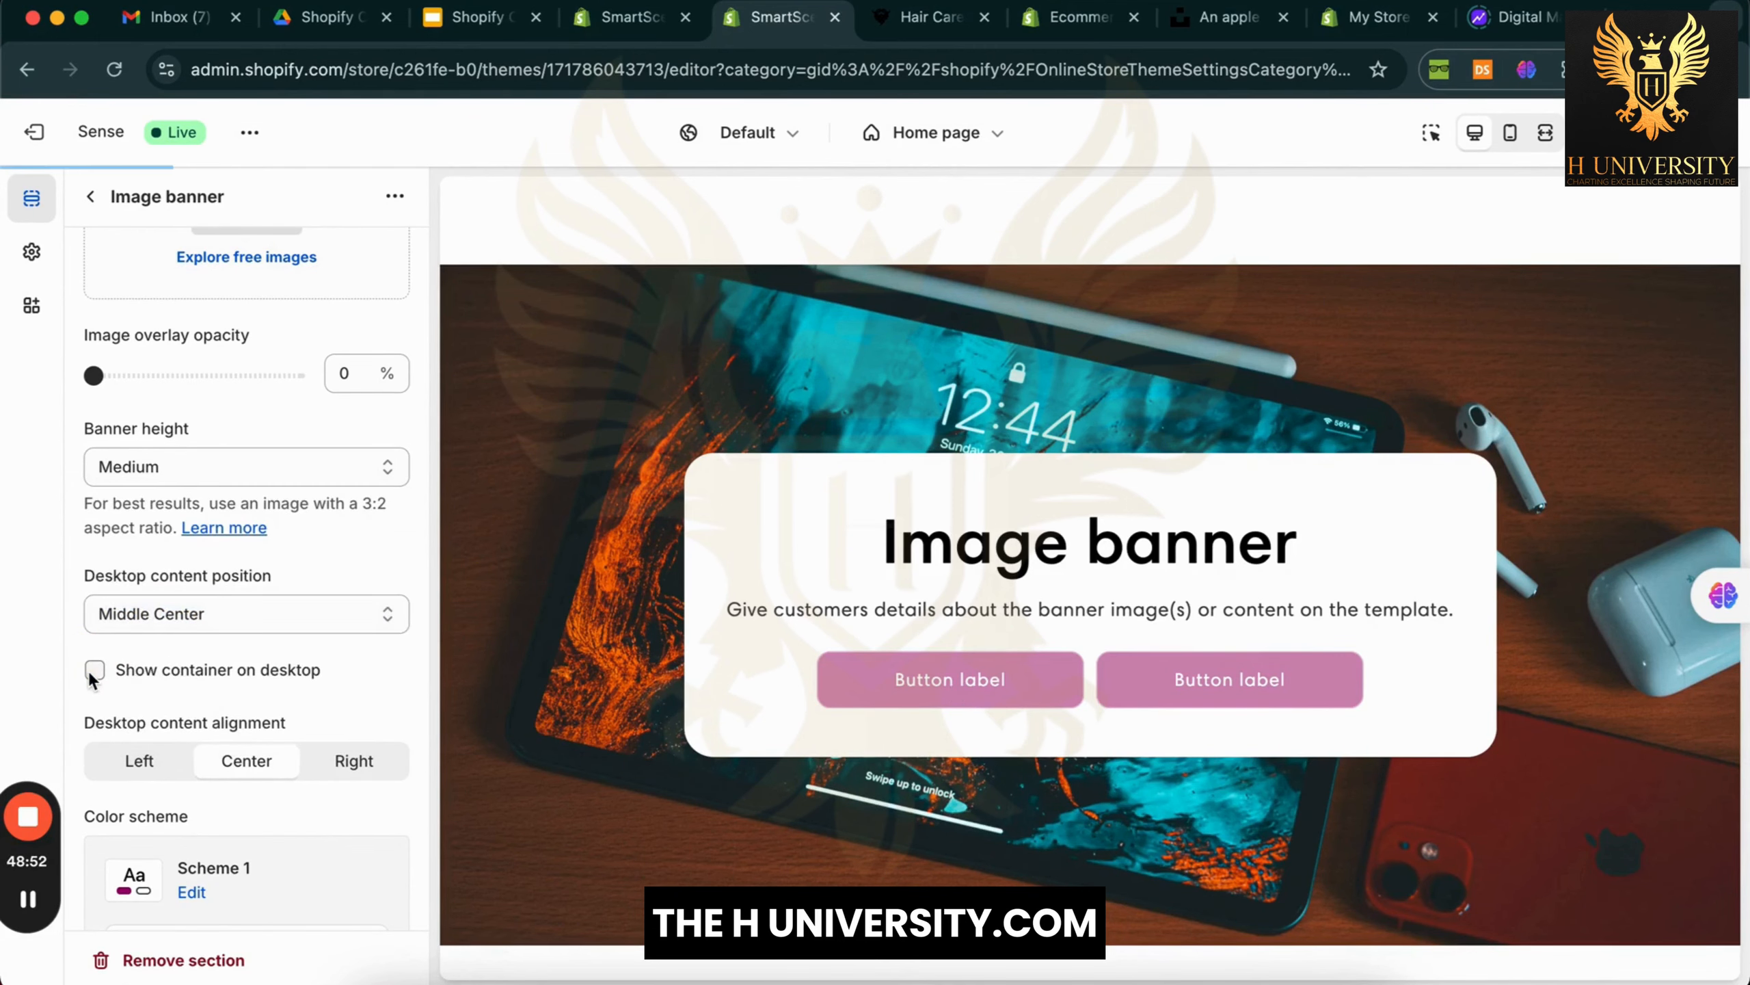
# Try color Scheme 2 on the image banner and look through the other available schemes
pyautogui.scroll(-10, 206, 621)
pyautogui.scroll(1, 312, 569)
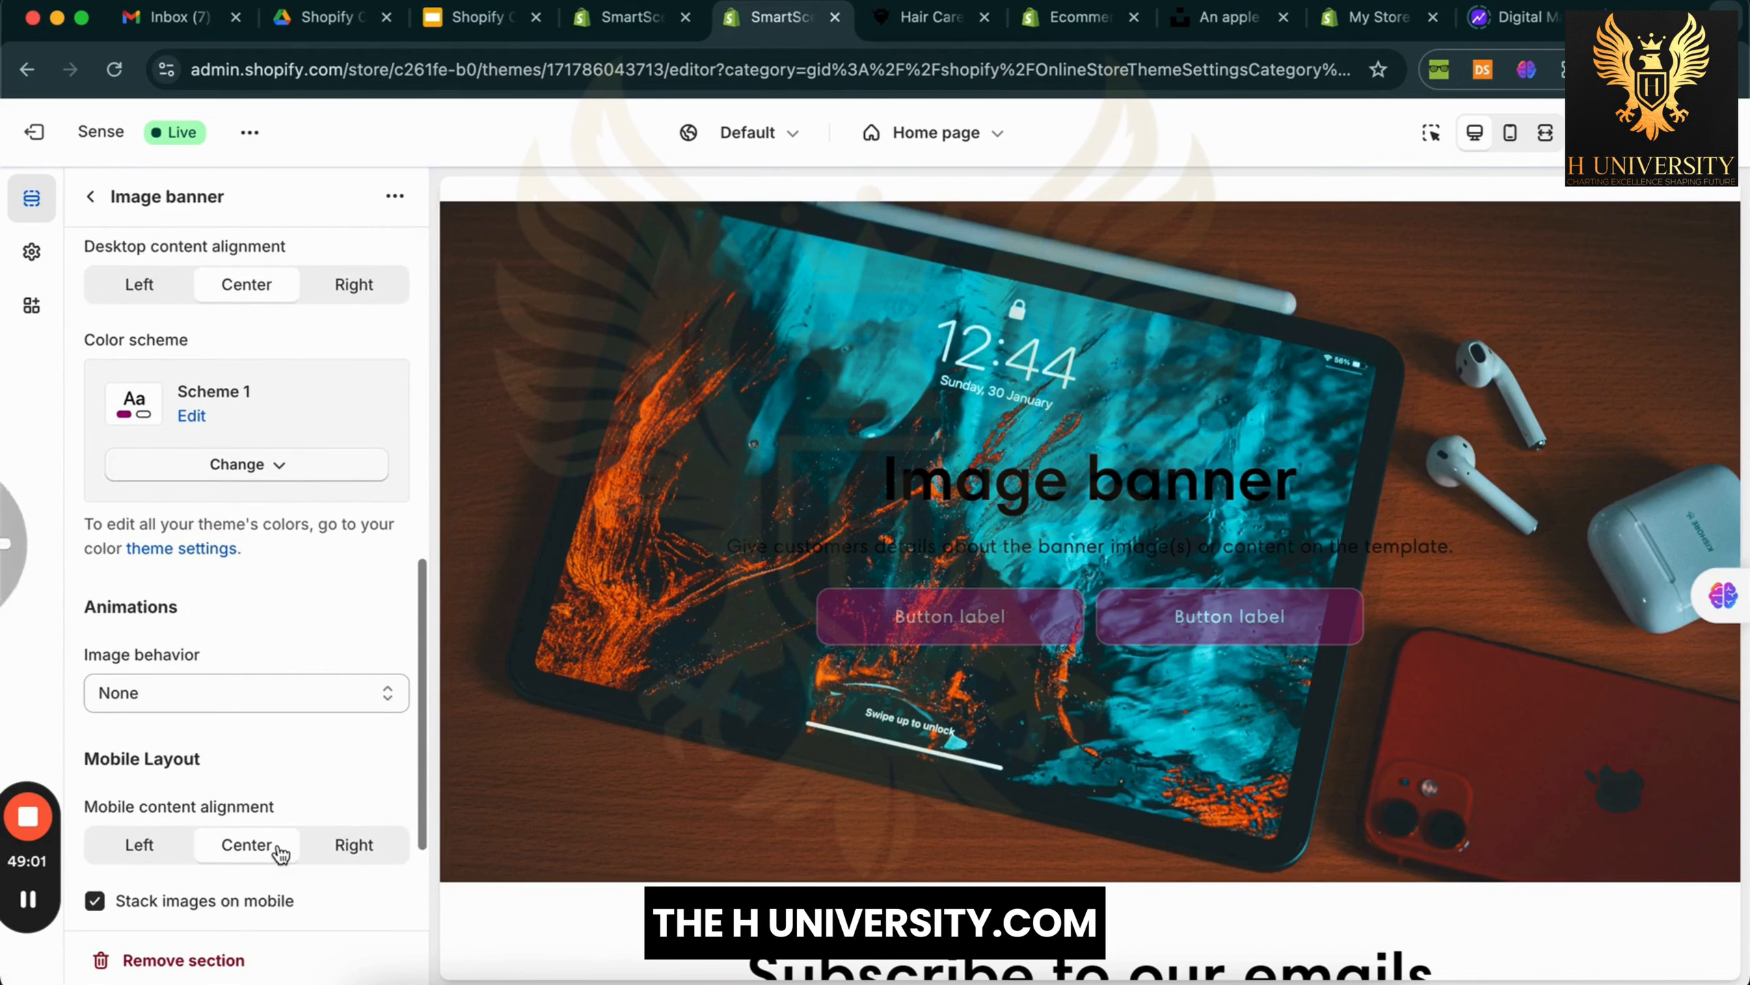
pyautogui.click(235, 465)
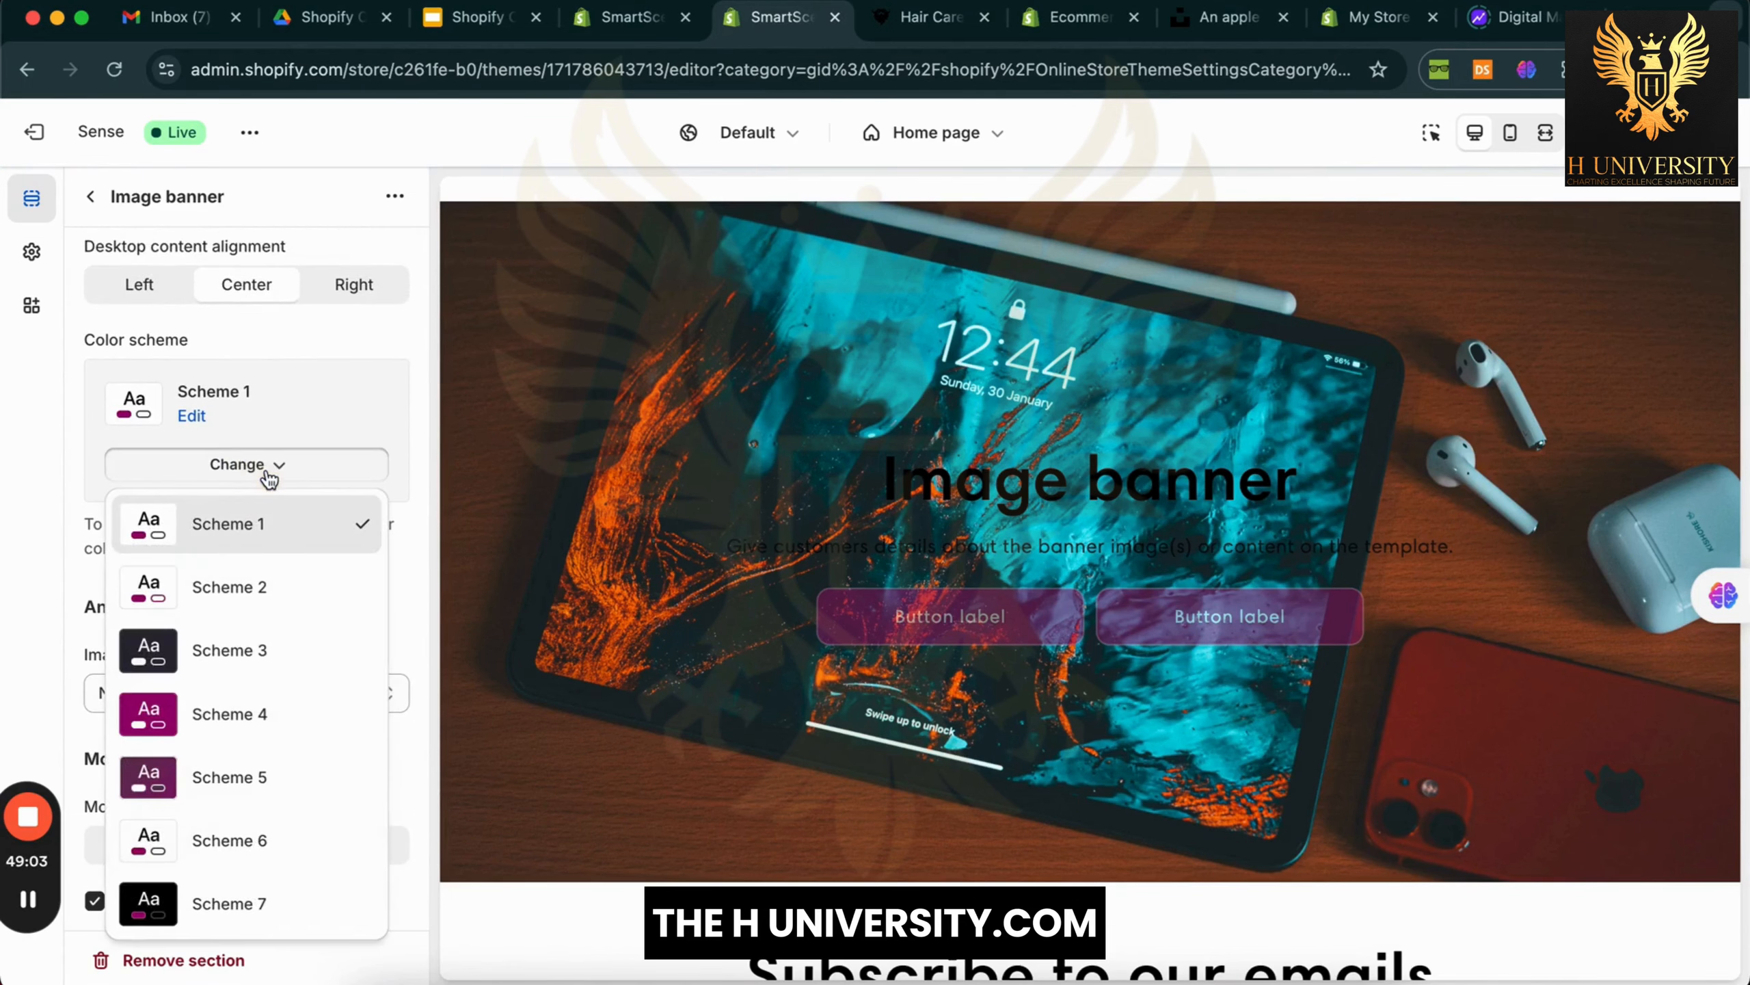
pyautogui.click(355, 589)
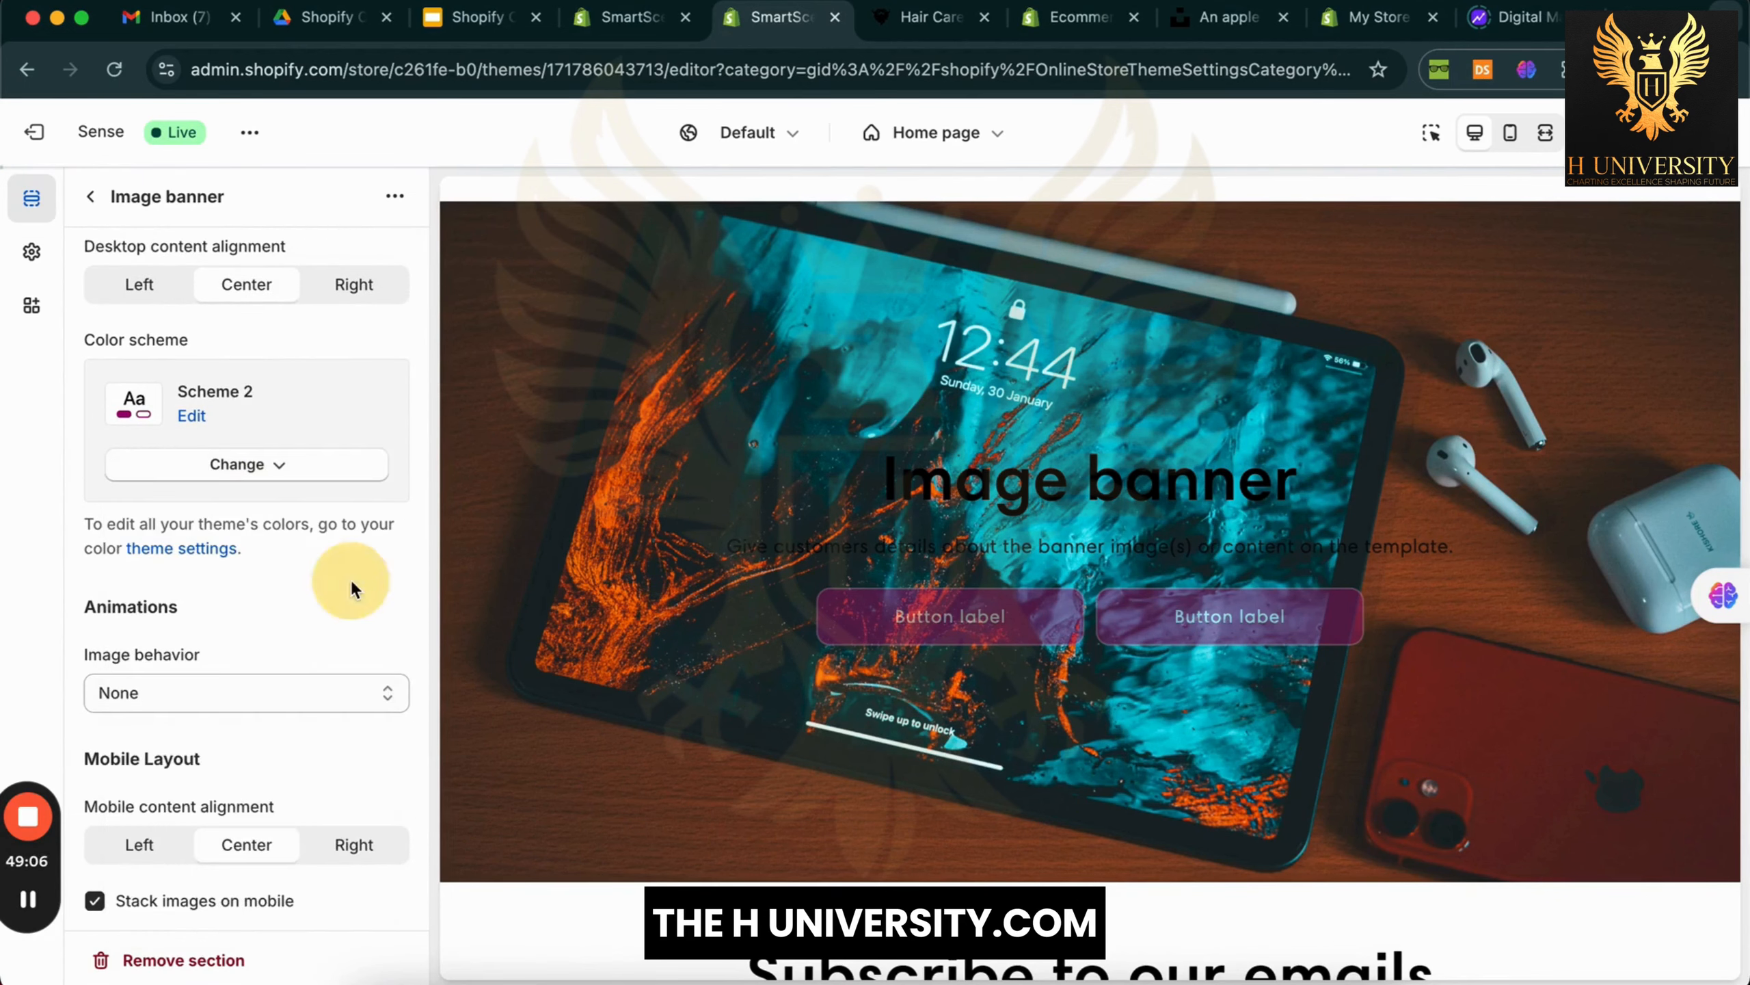
pyautogui.click(333, 469)
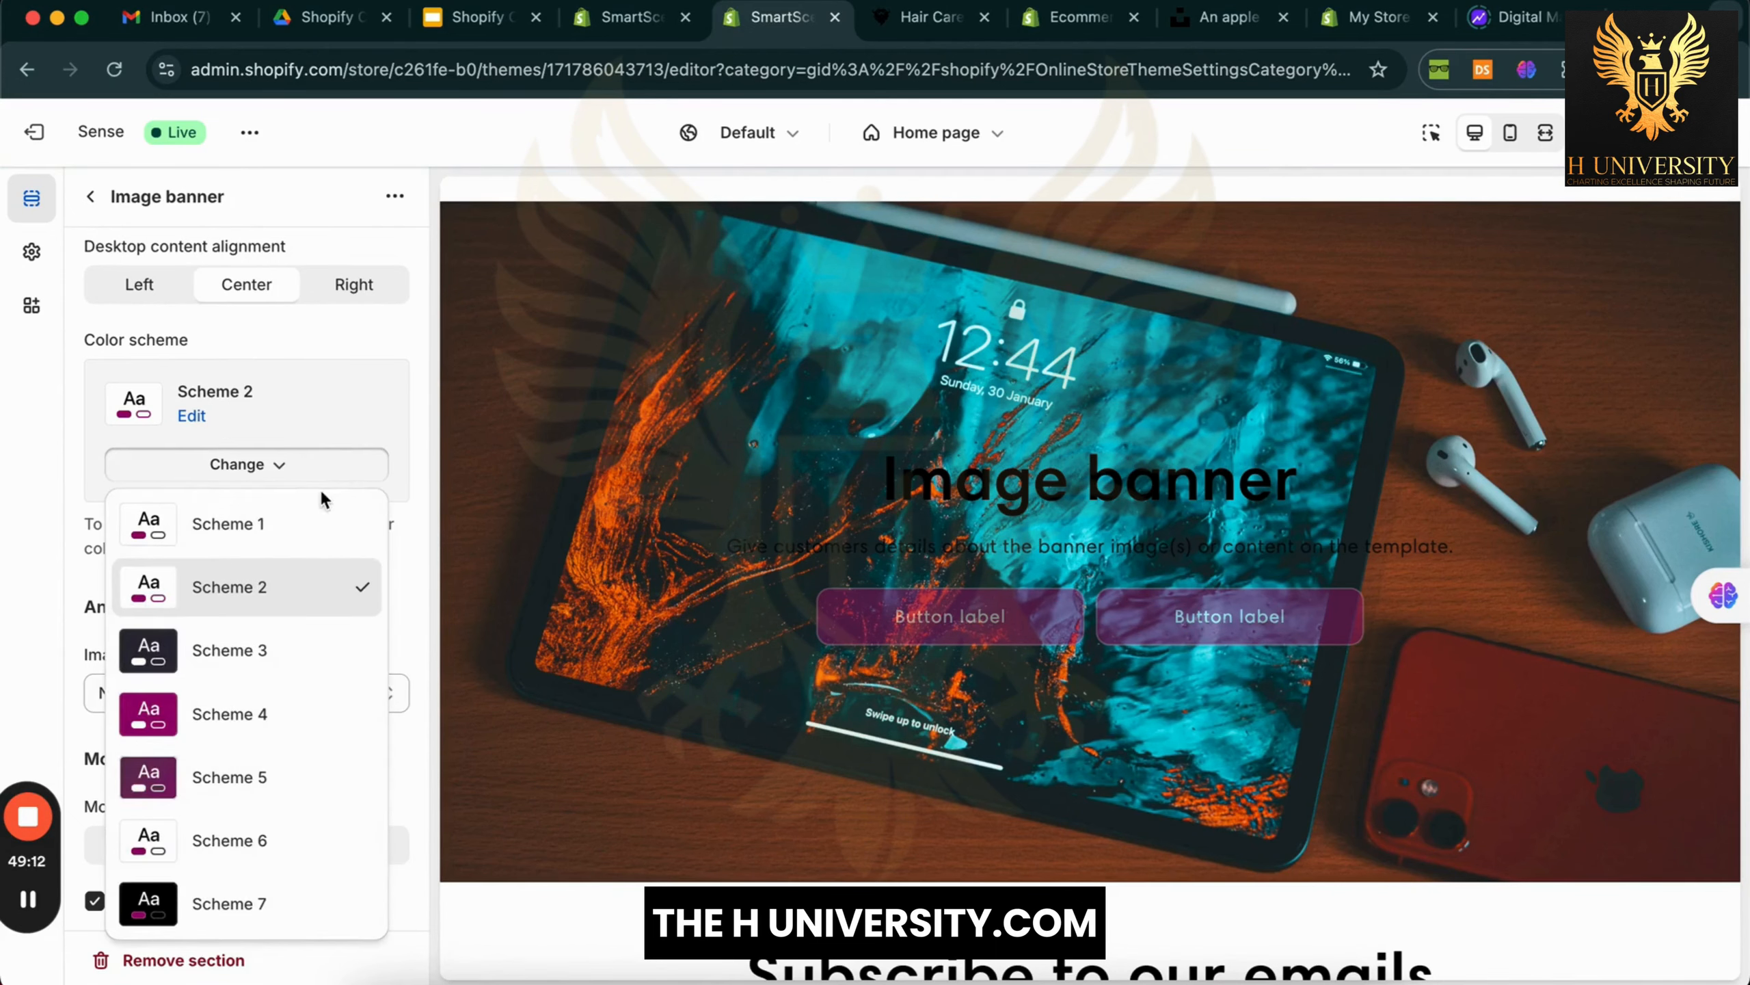
pyautogui.click(35, 536)
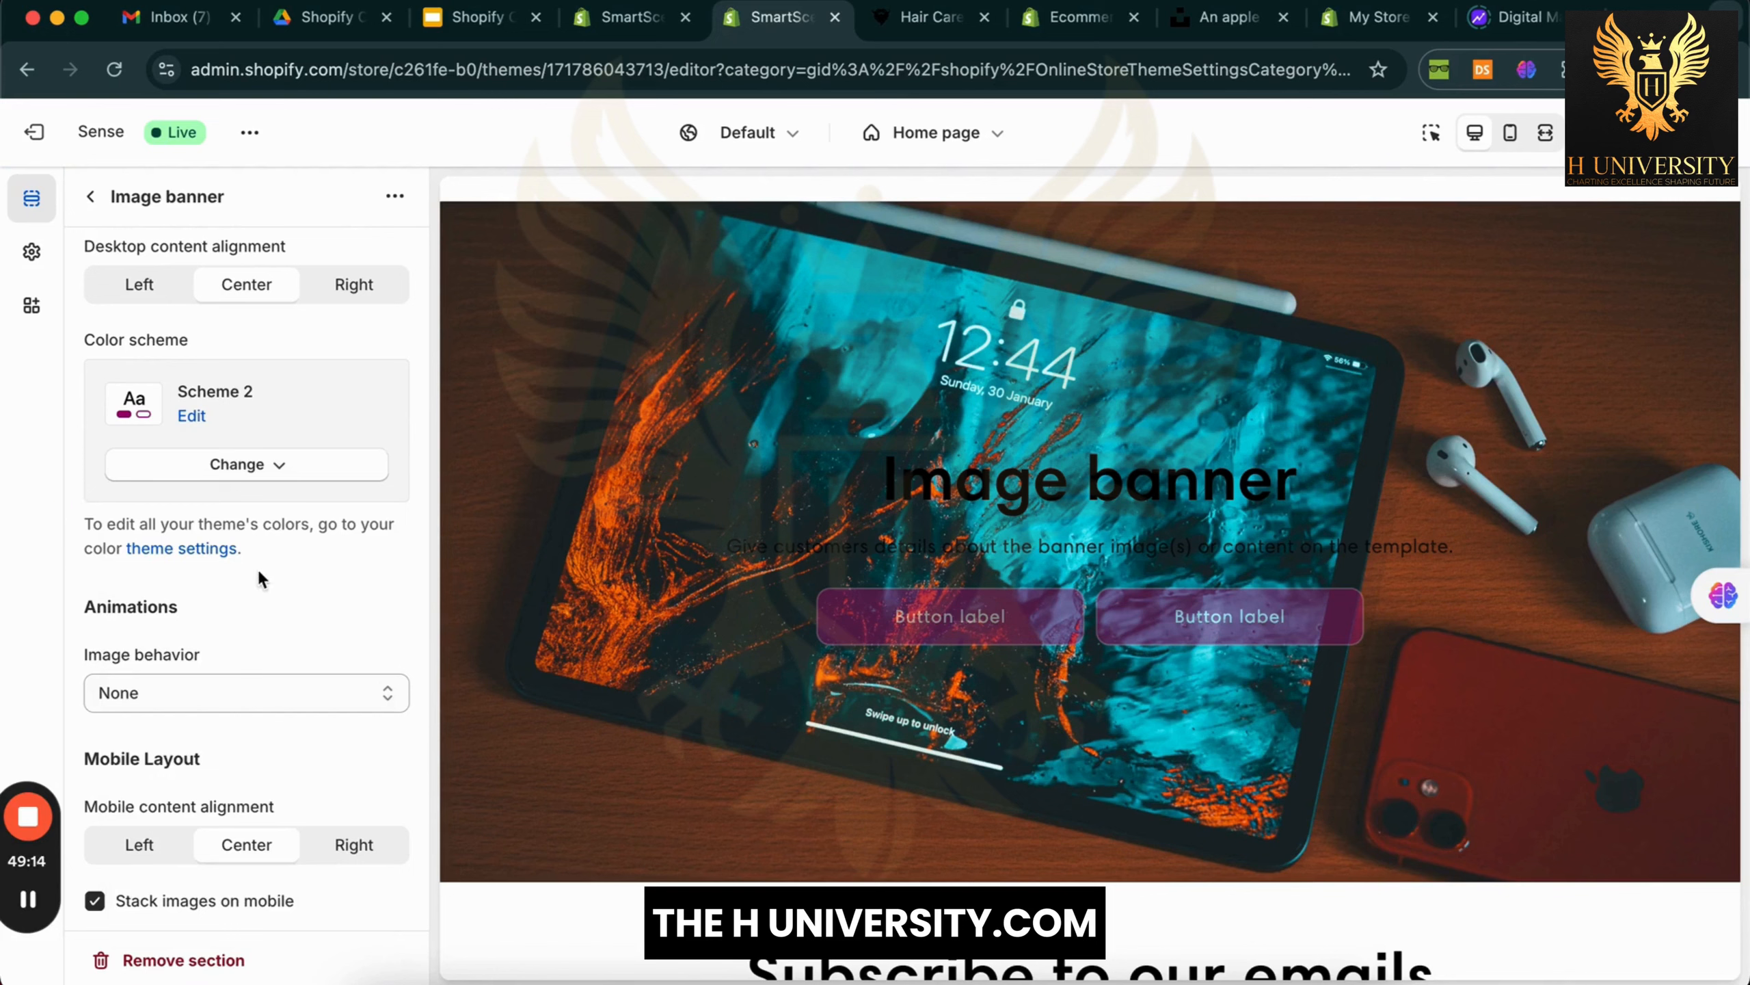
# Apply color Scheme 4 to the image banner
pyautogui.scroll(-1, 260, 572)
pyautogui.click(313, 463)
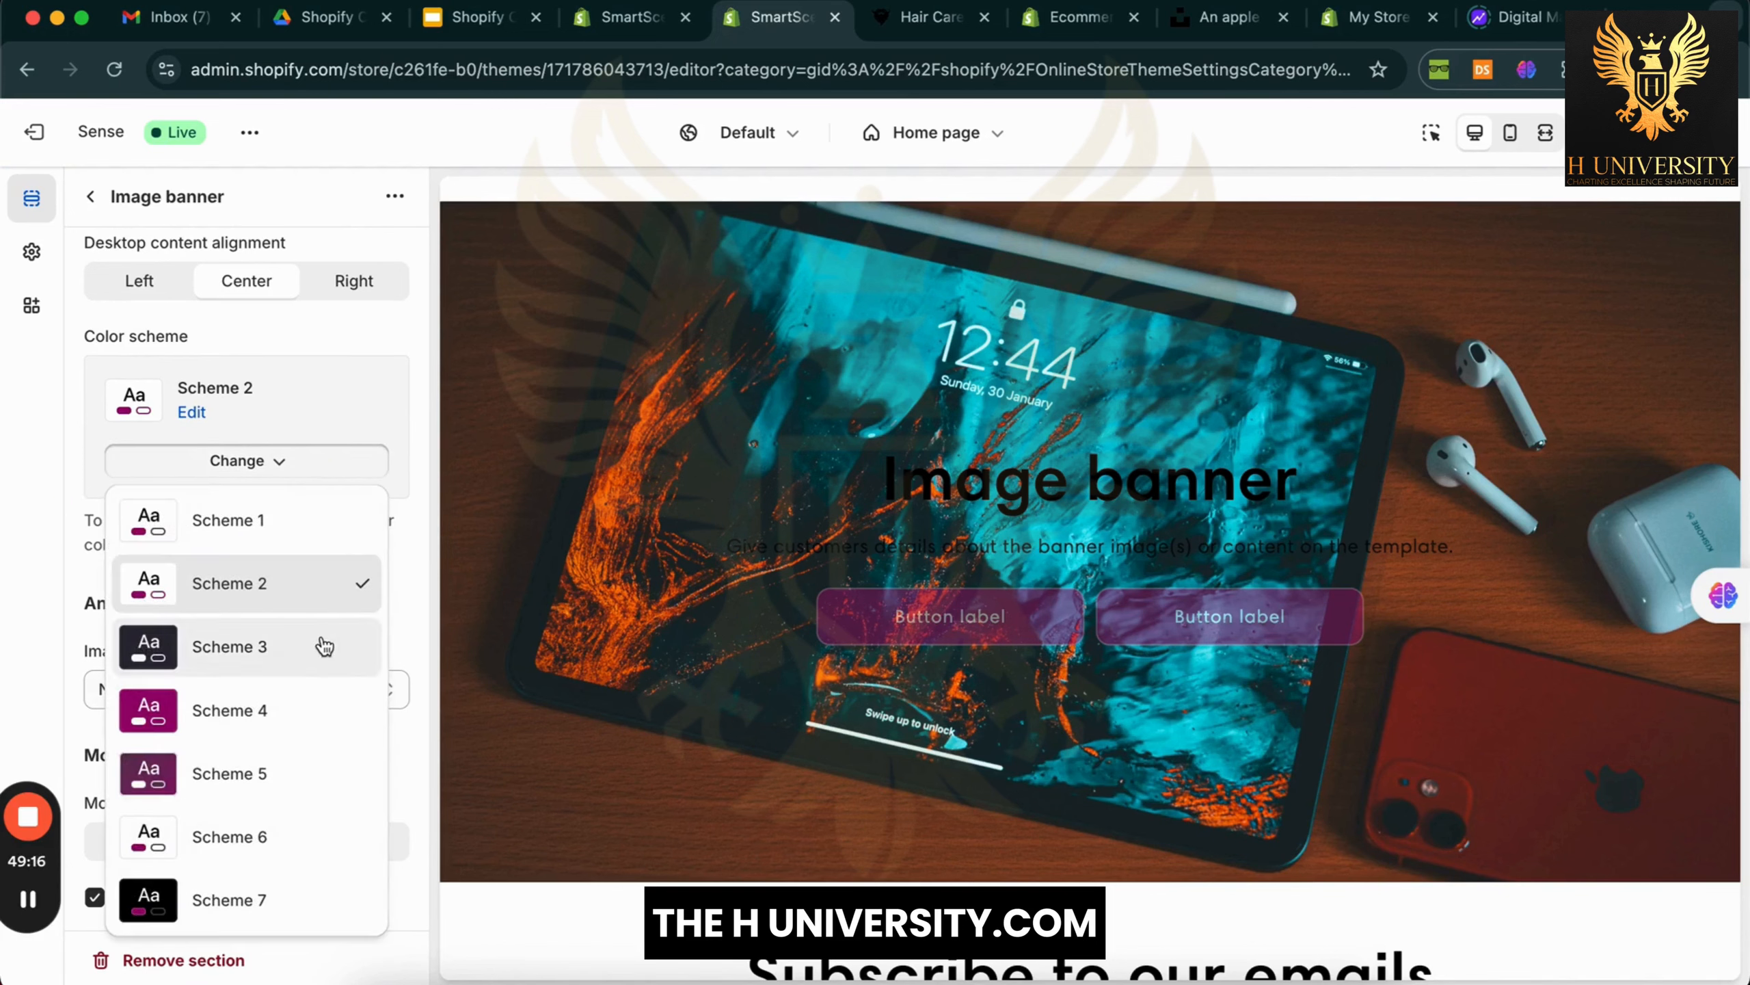
pyautogui.click(323, 715)
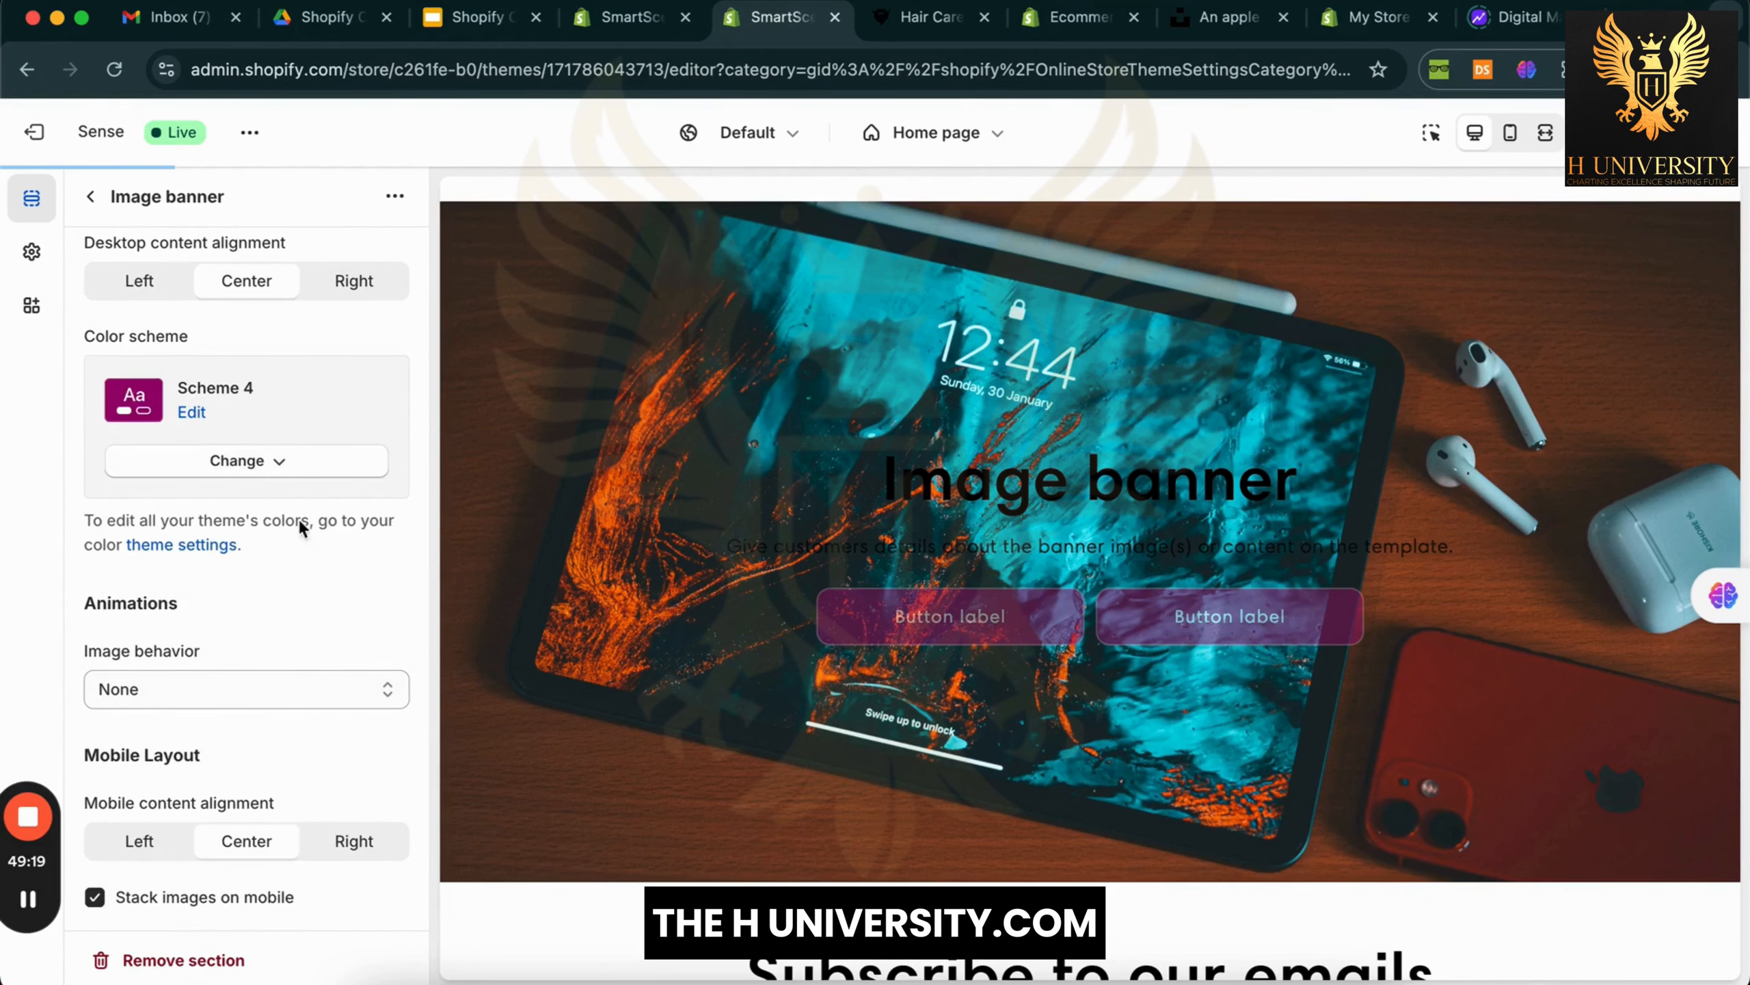
# Edit Scheme 4 and set its text color to white, #FFFFFF
pyautogui.click(190, 414)
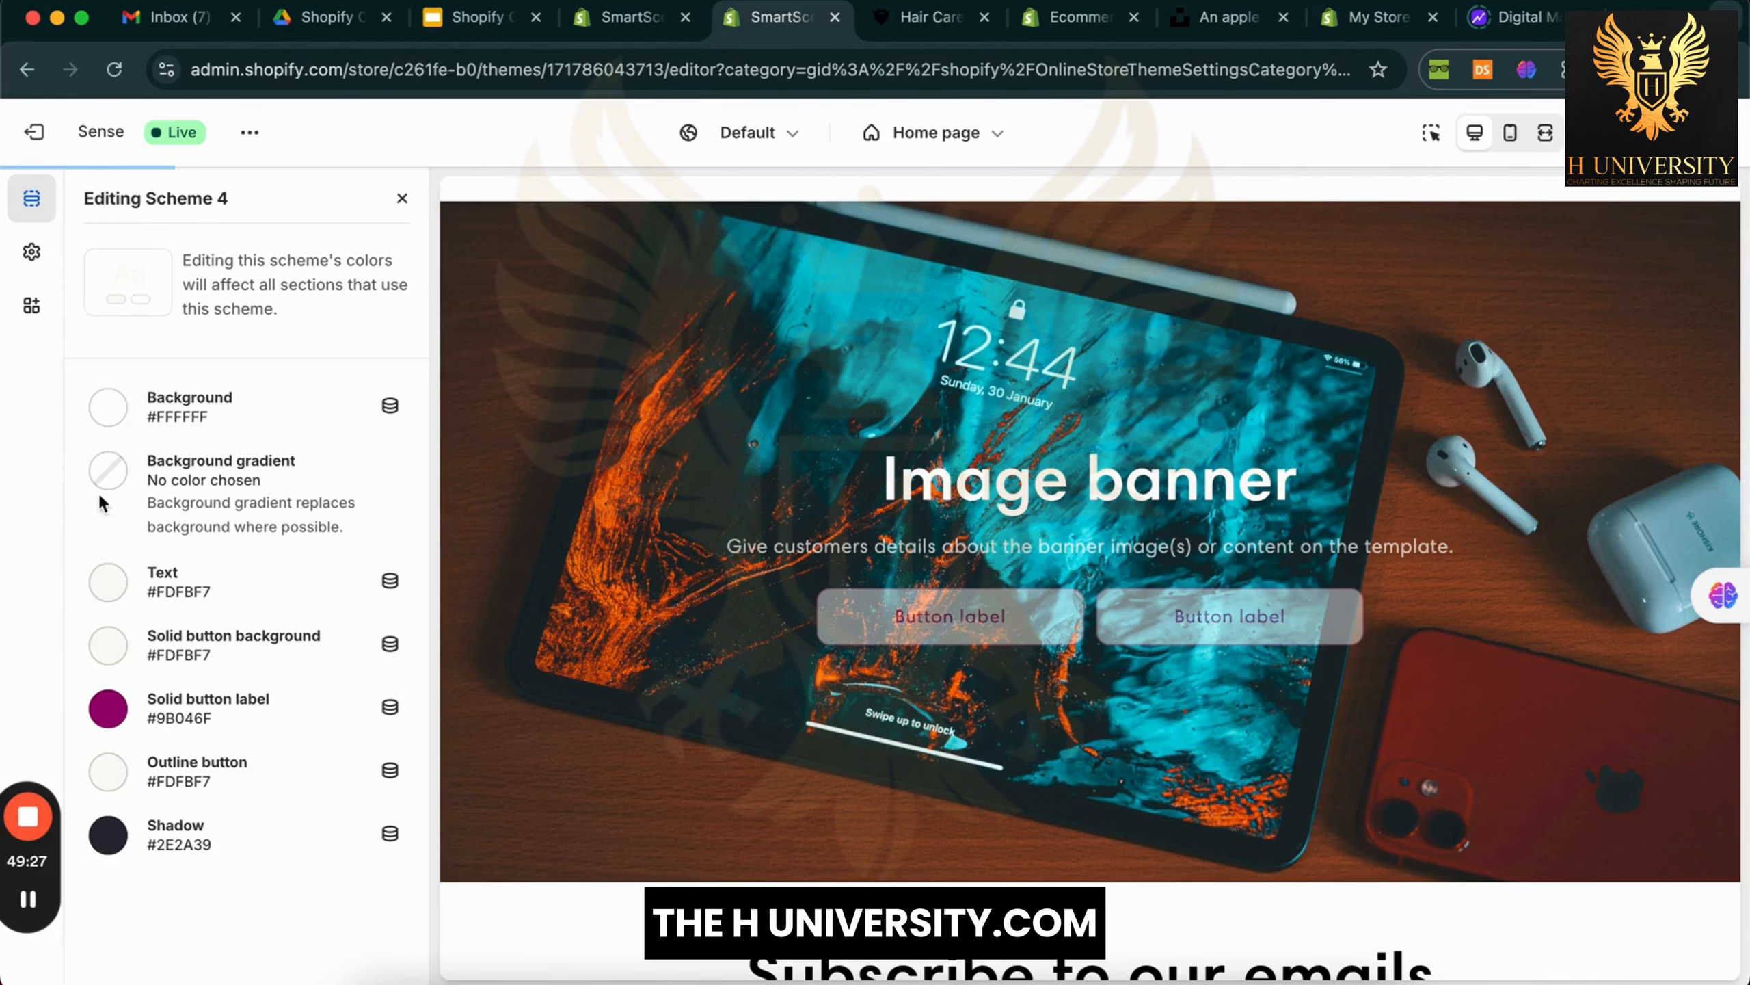
pyautogui.click(107, 581)
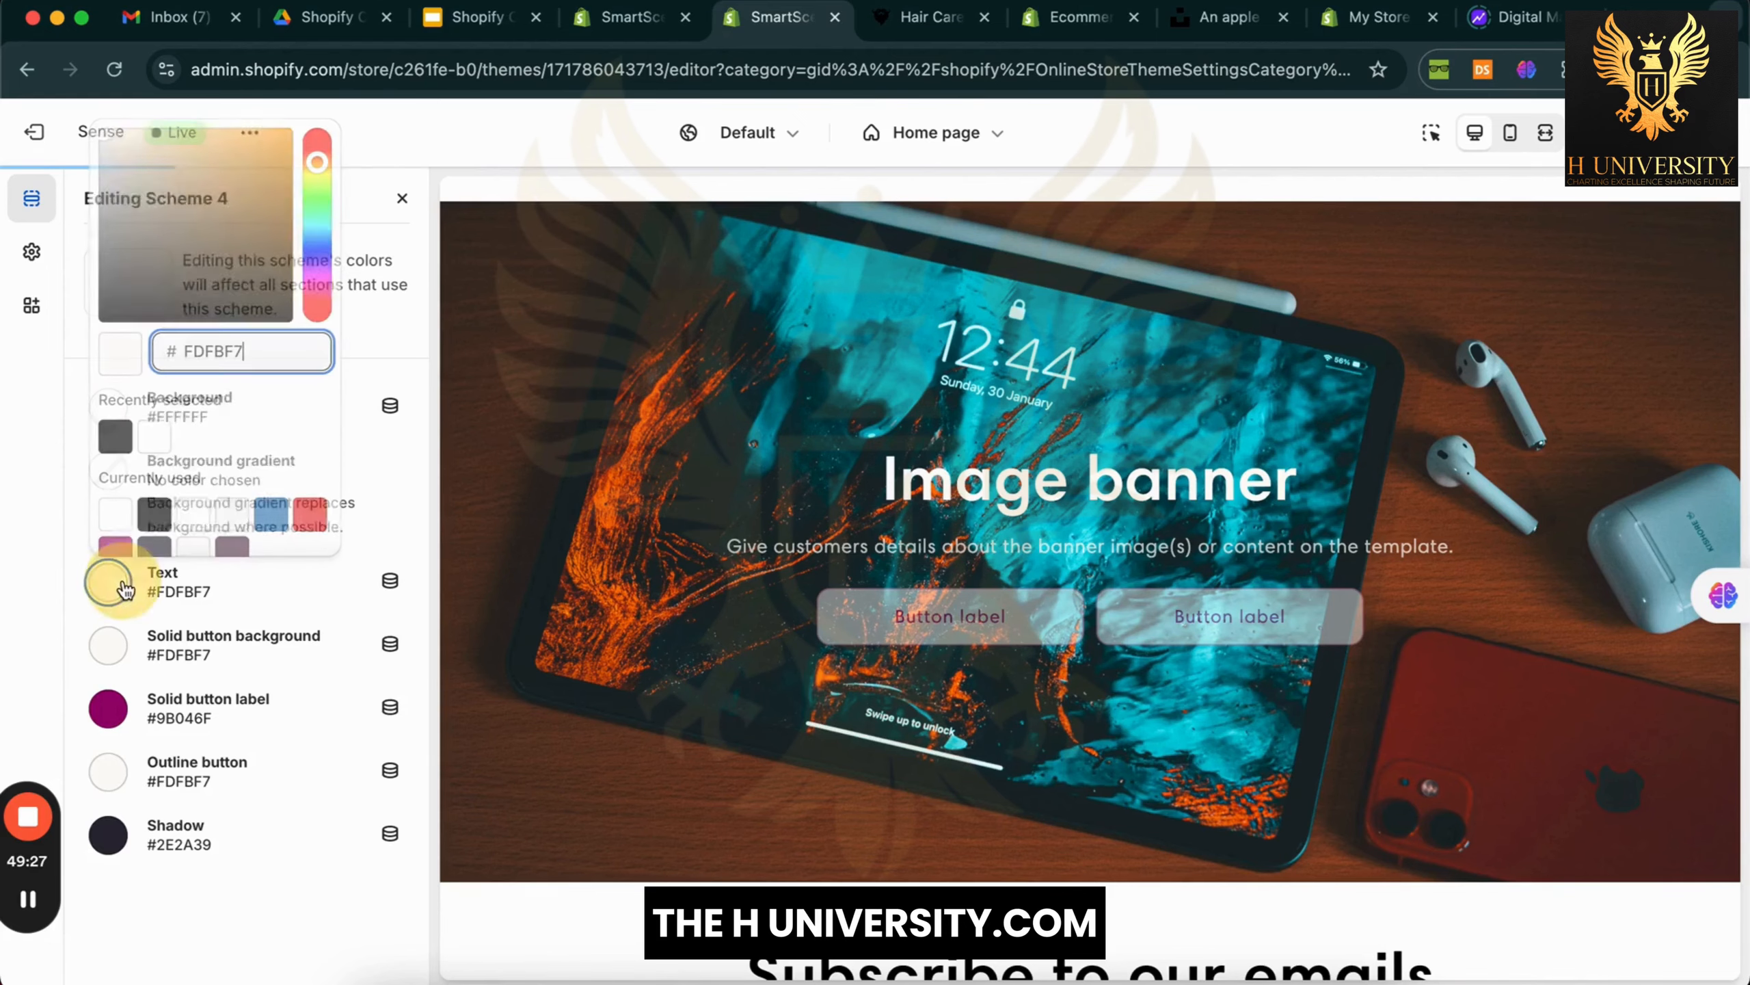
pyautogui.click(154, 435)
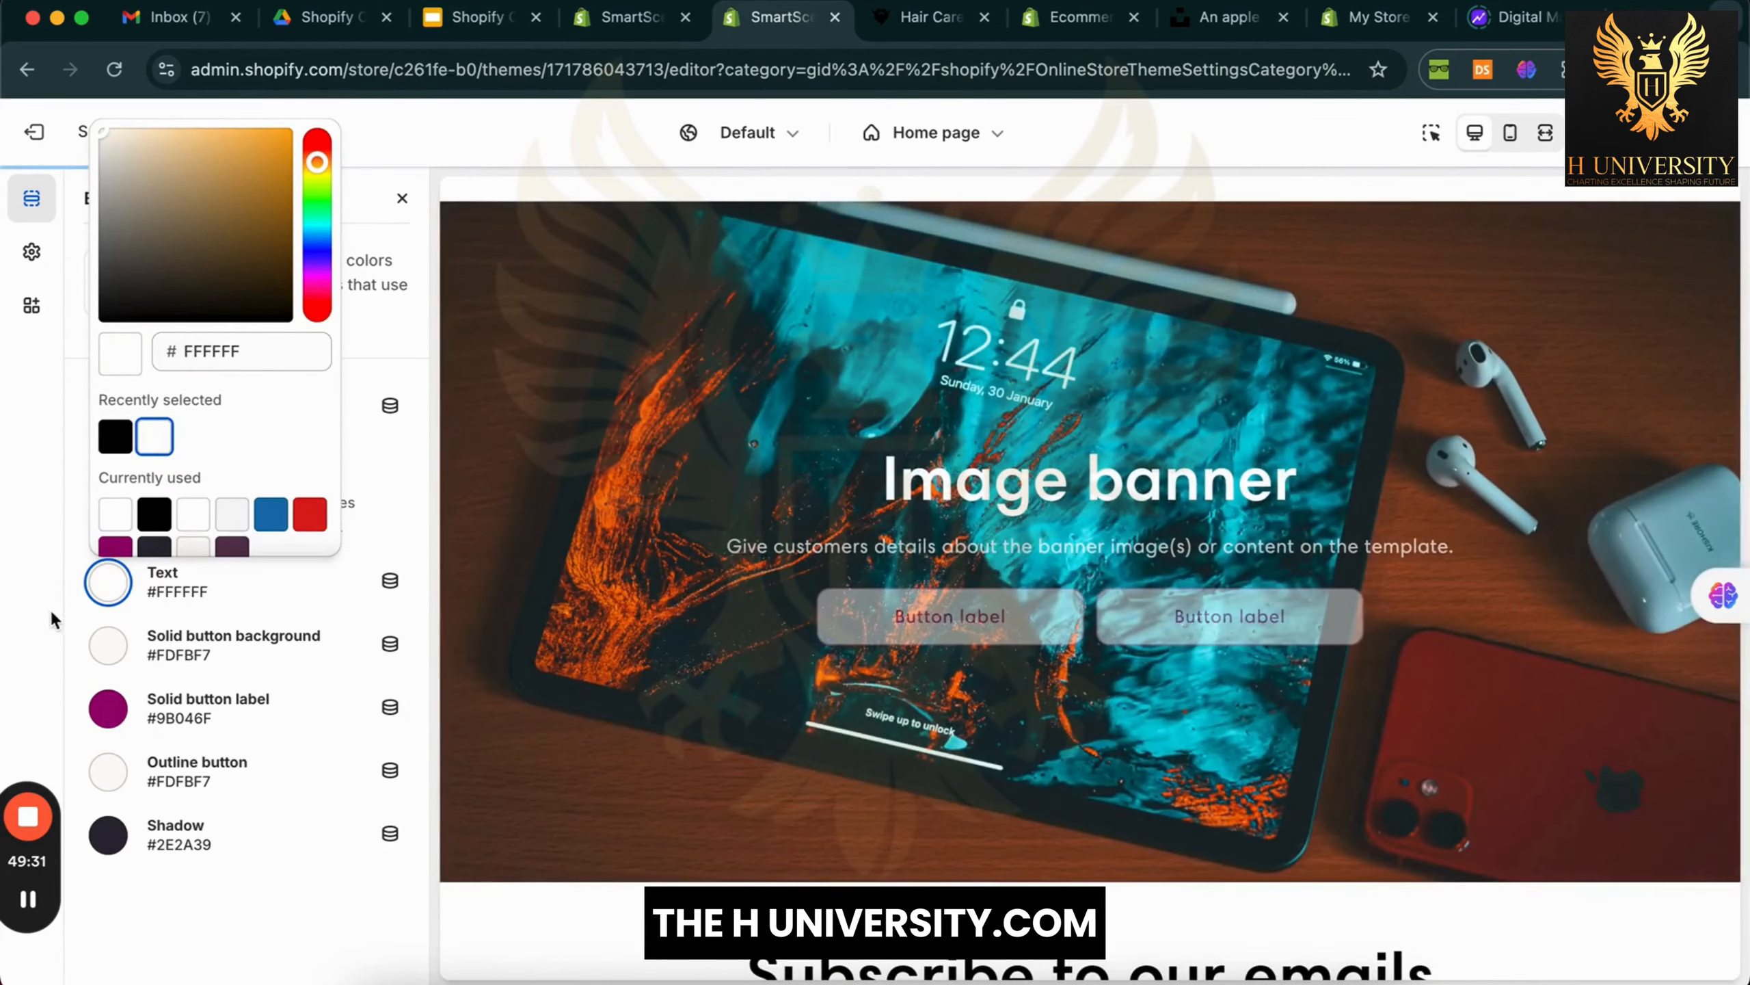
pyautogui.click(41, 633)
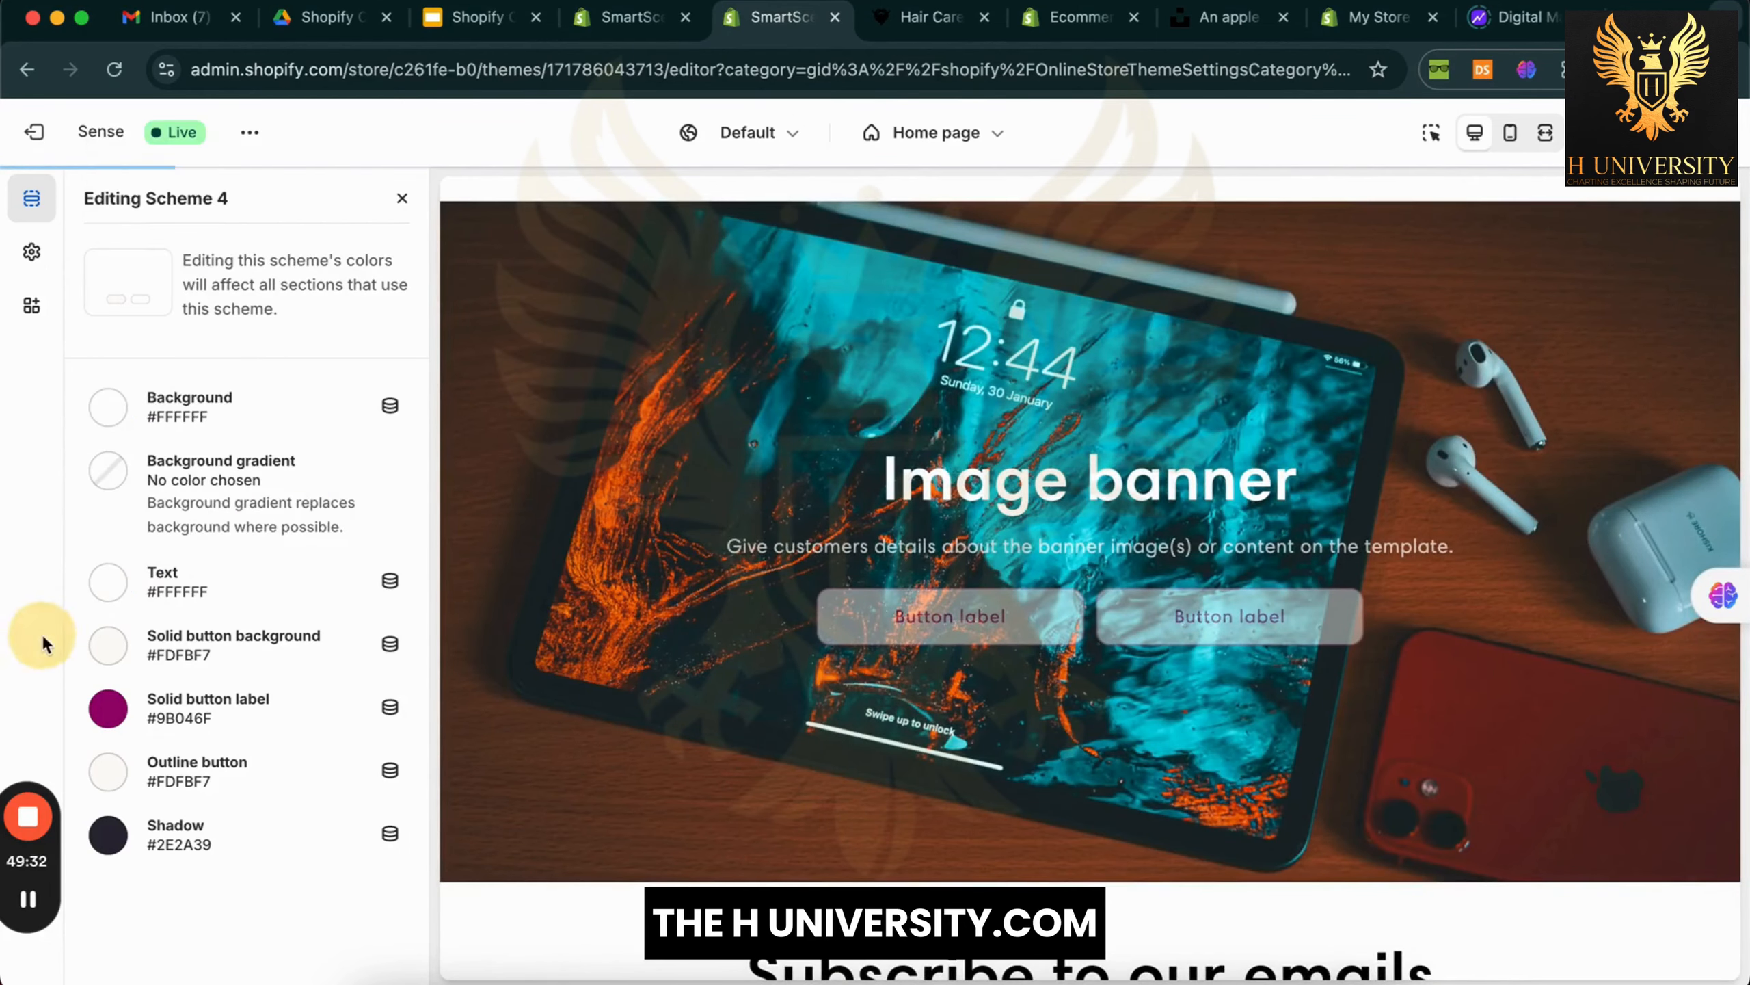
# Set Scheme 4's solid button background to #9B046F and its solid button label to #FFFFFF
pyautogui.click(105, 648)
pyautogui.click(114, 587)
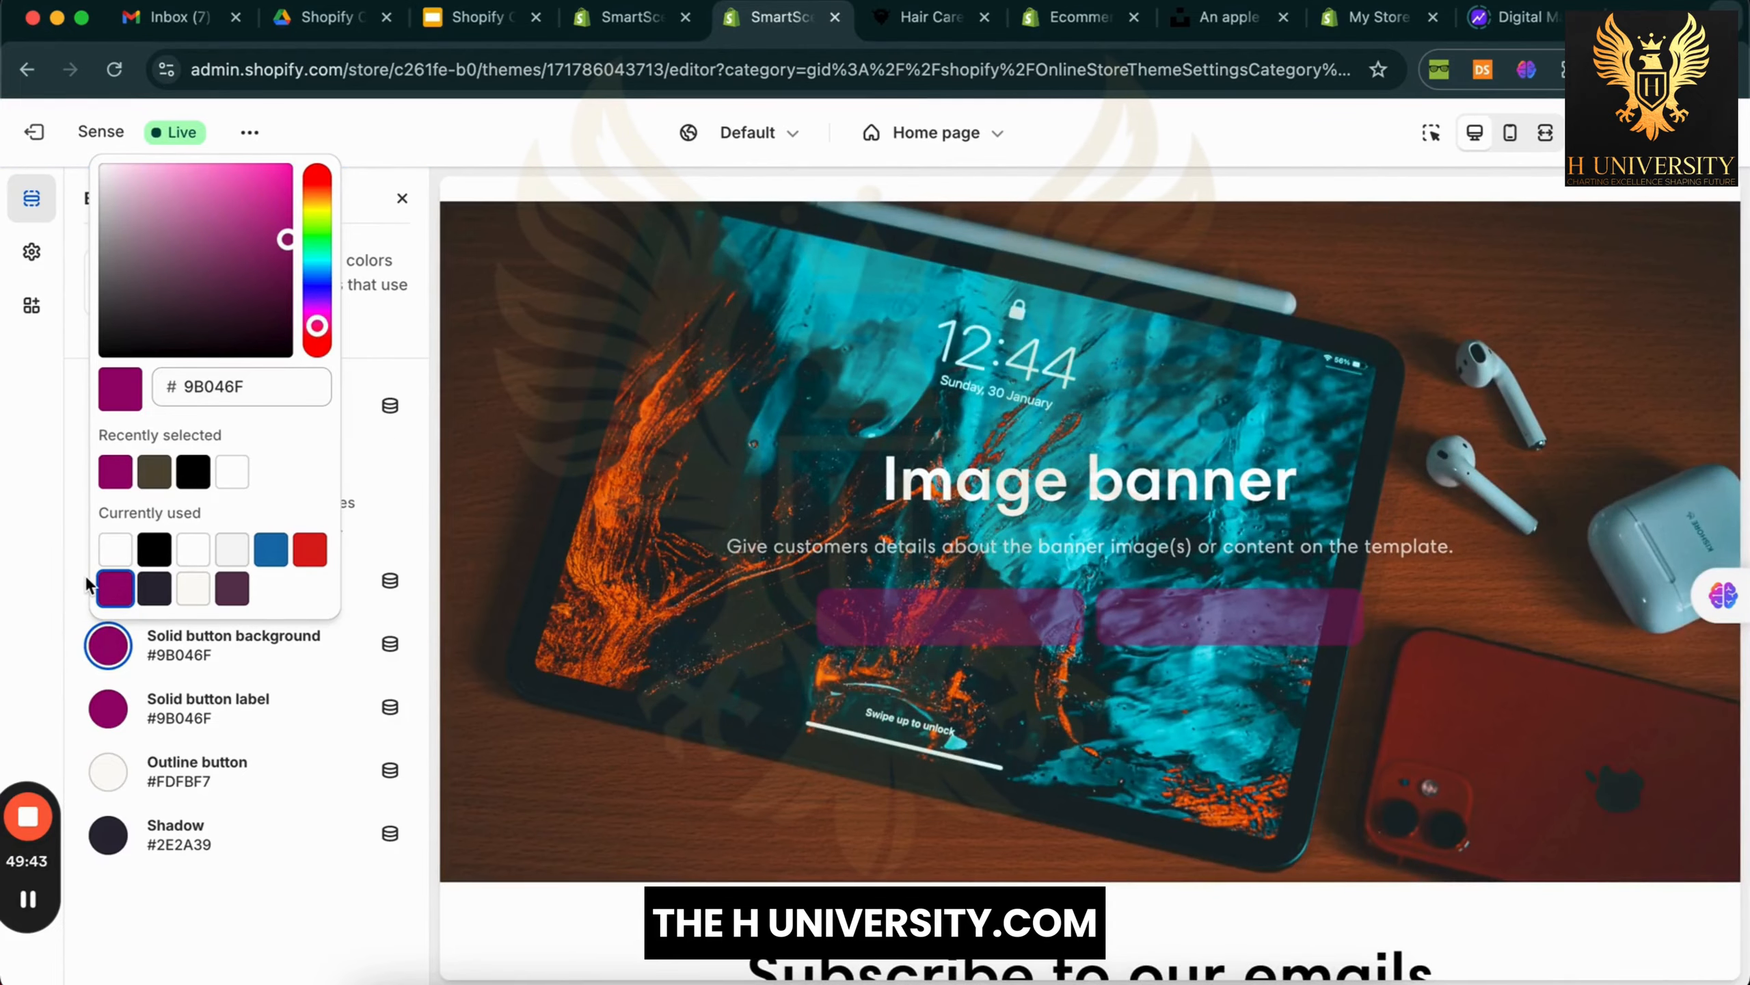
pyautogui.click(40, 585)
pyautogui.click(110, 721)
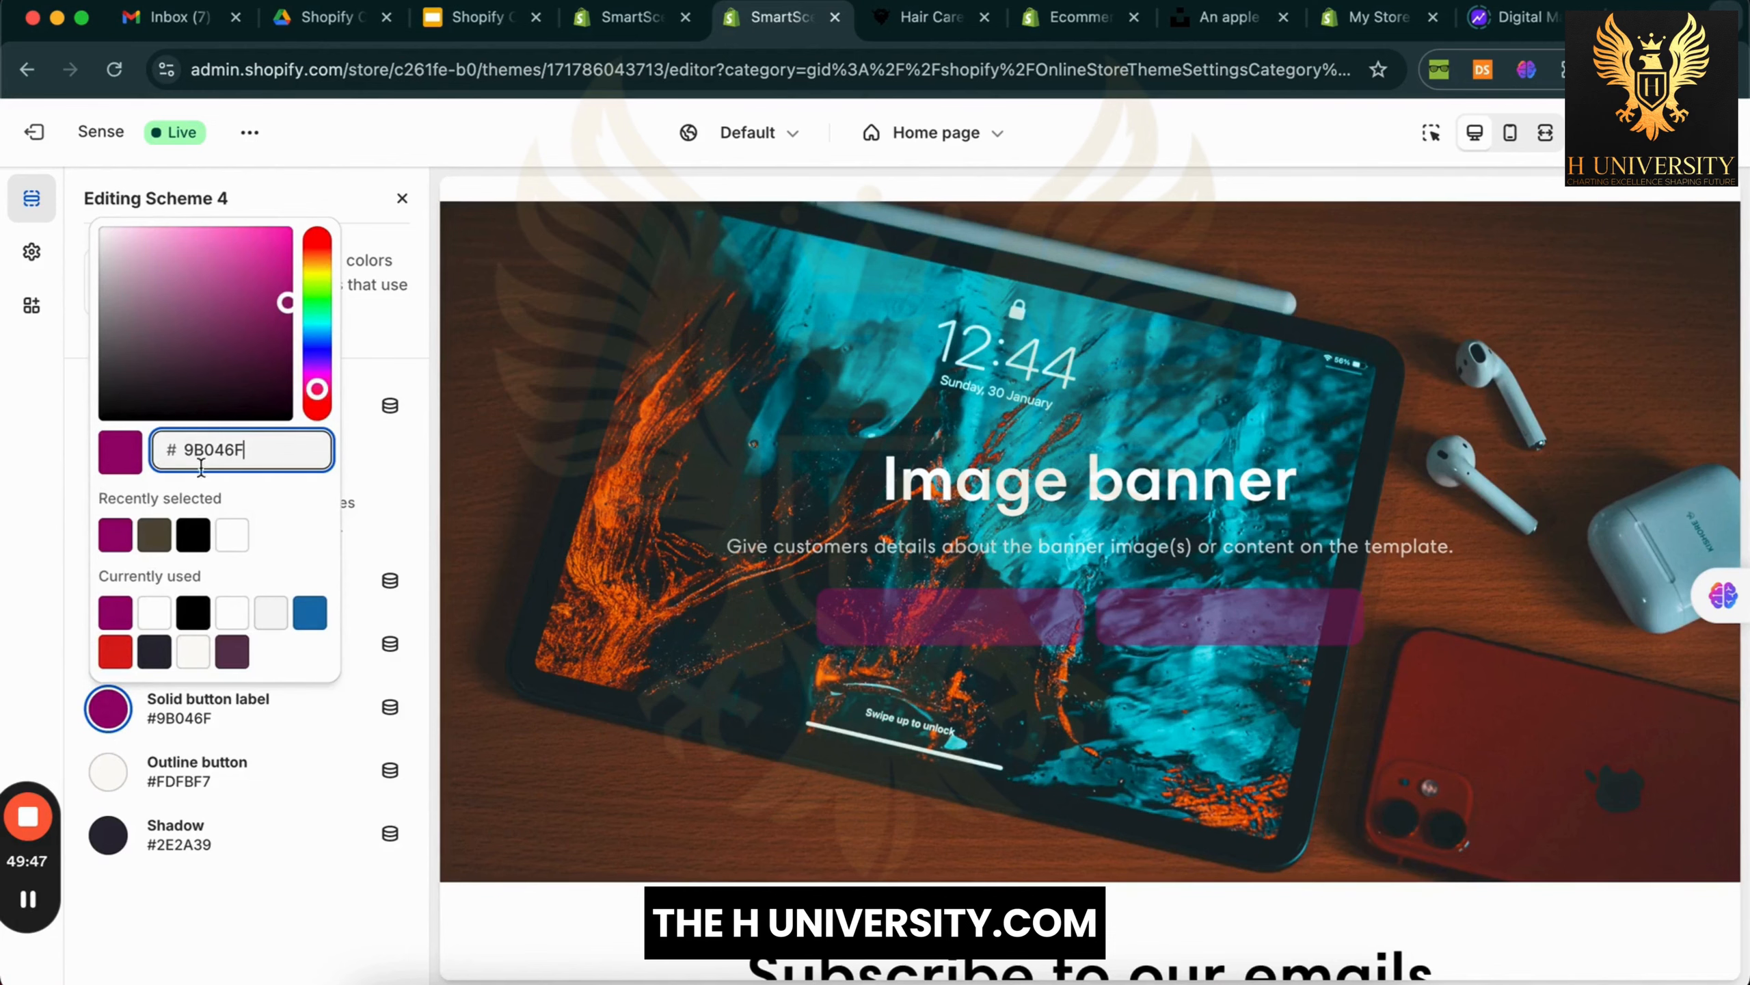
pyautogui.click(233, 535)
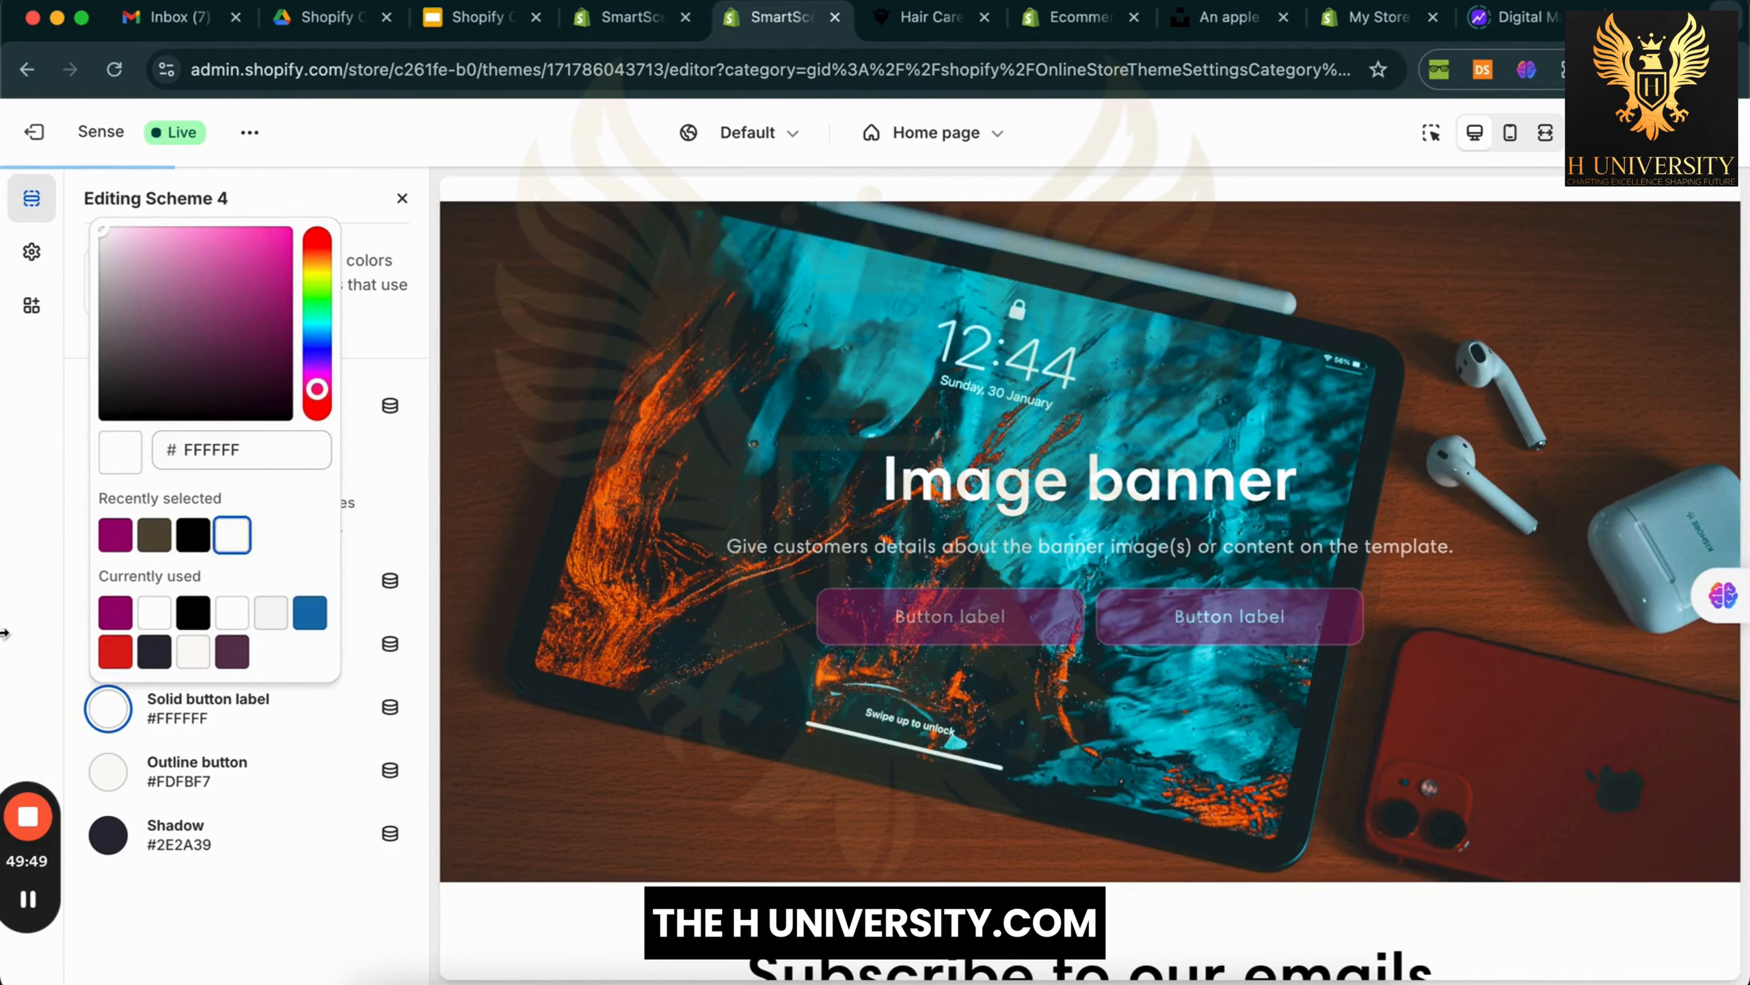
pyautogui.click(140, 758)
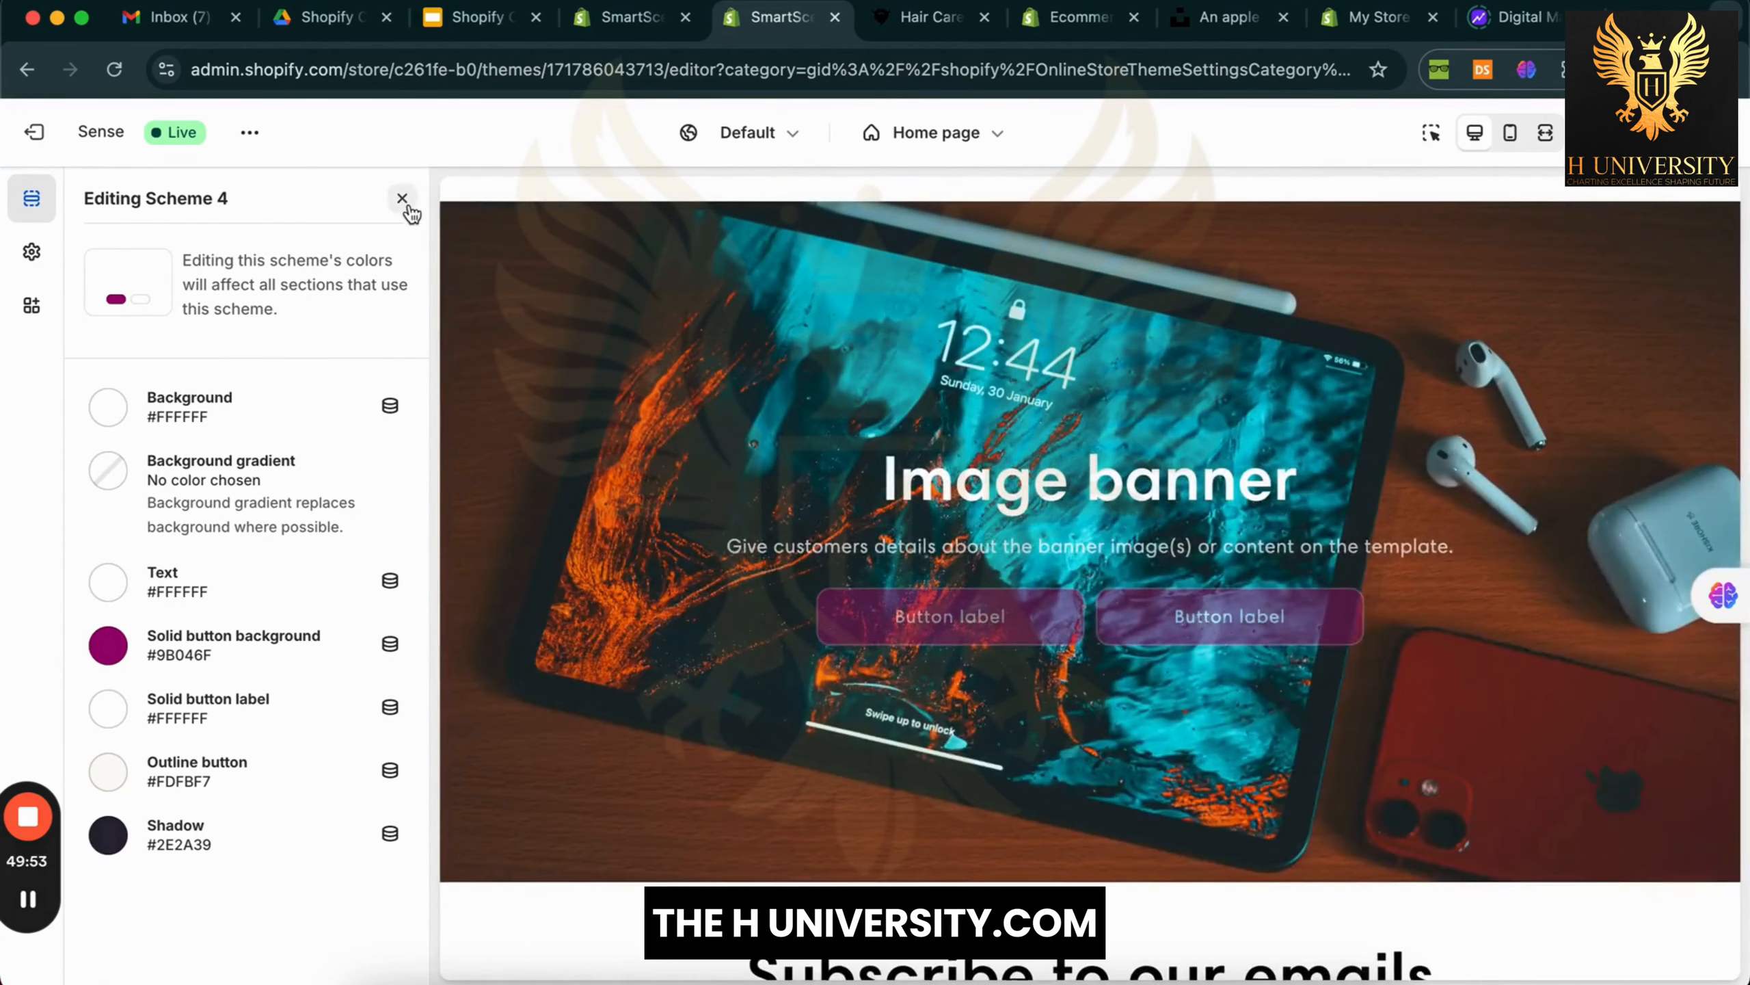
# Change the image banner's heading text to SmartScene and return to the home page's section list
pyautogui.click(547, 250)
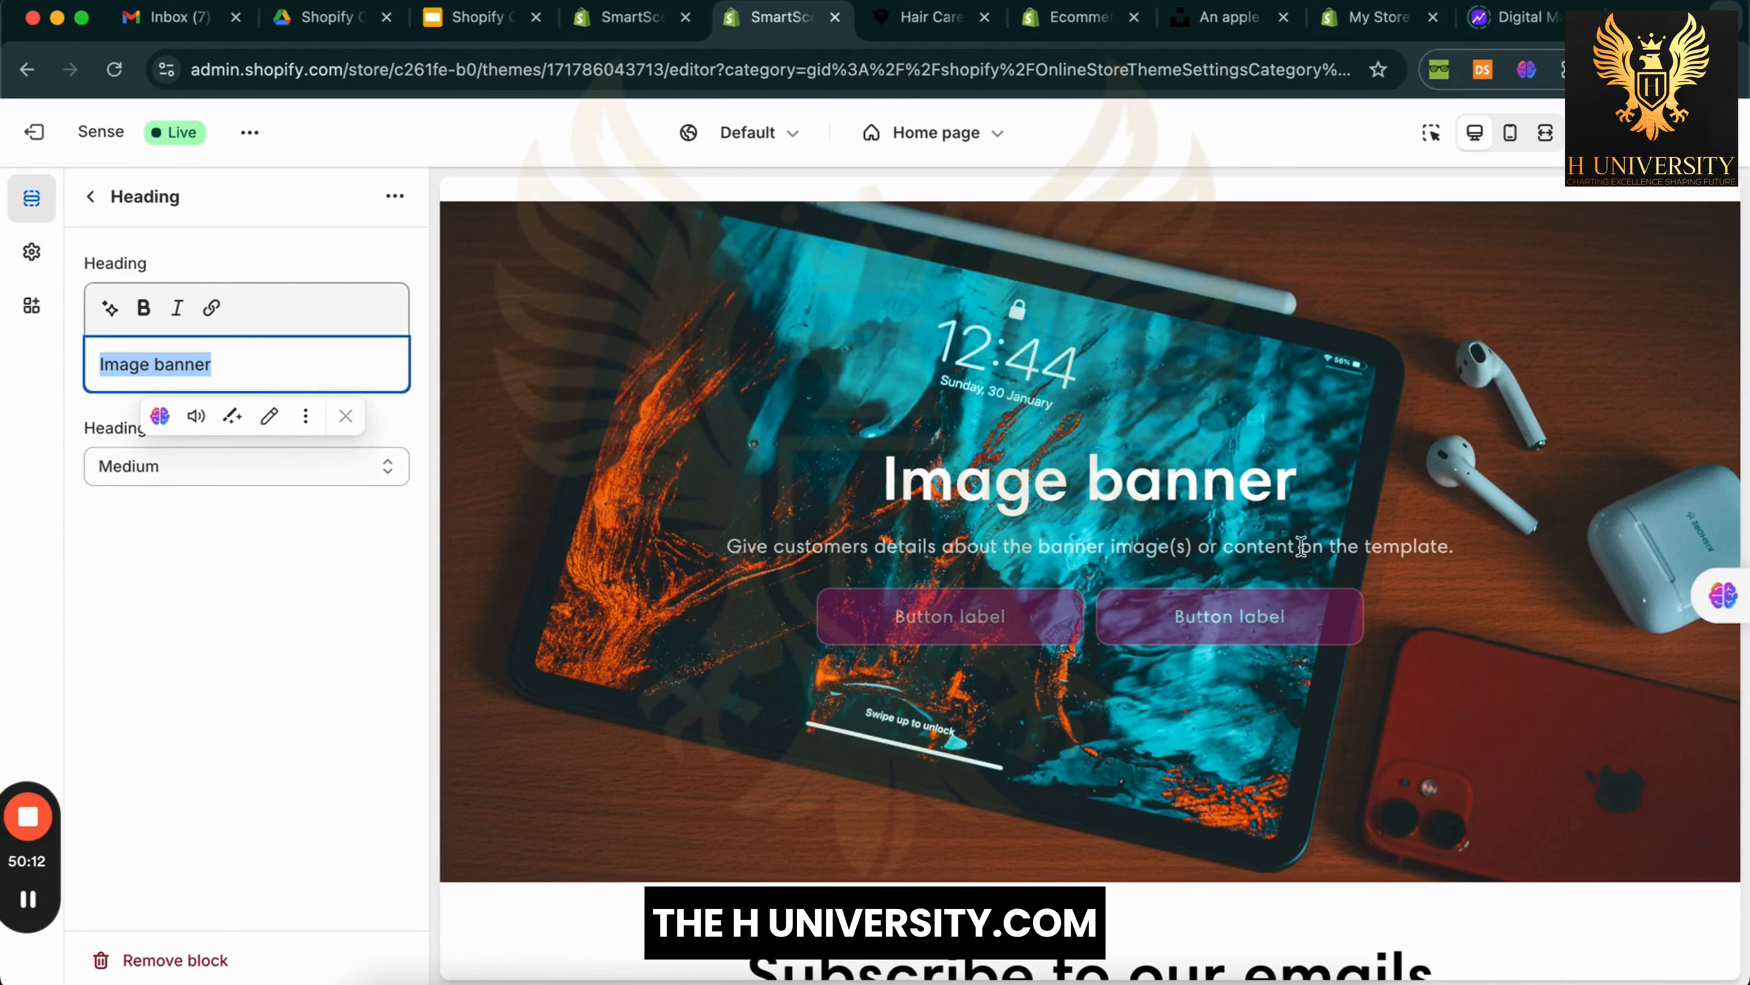
pyautogui.moveTo(1741, 614)
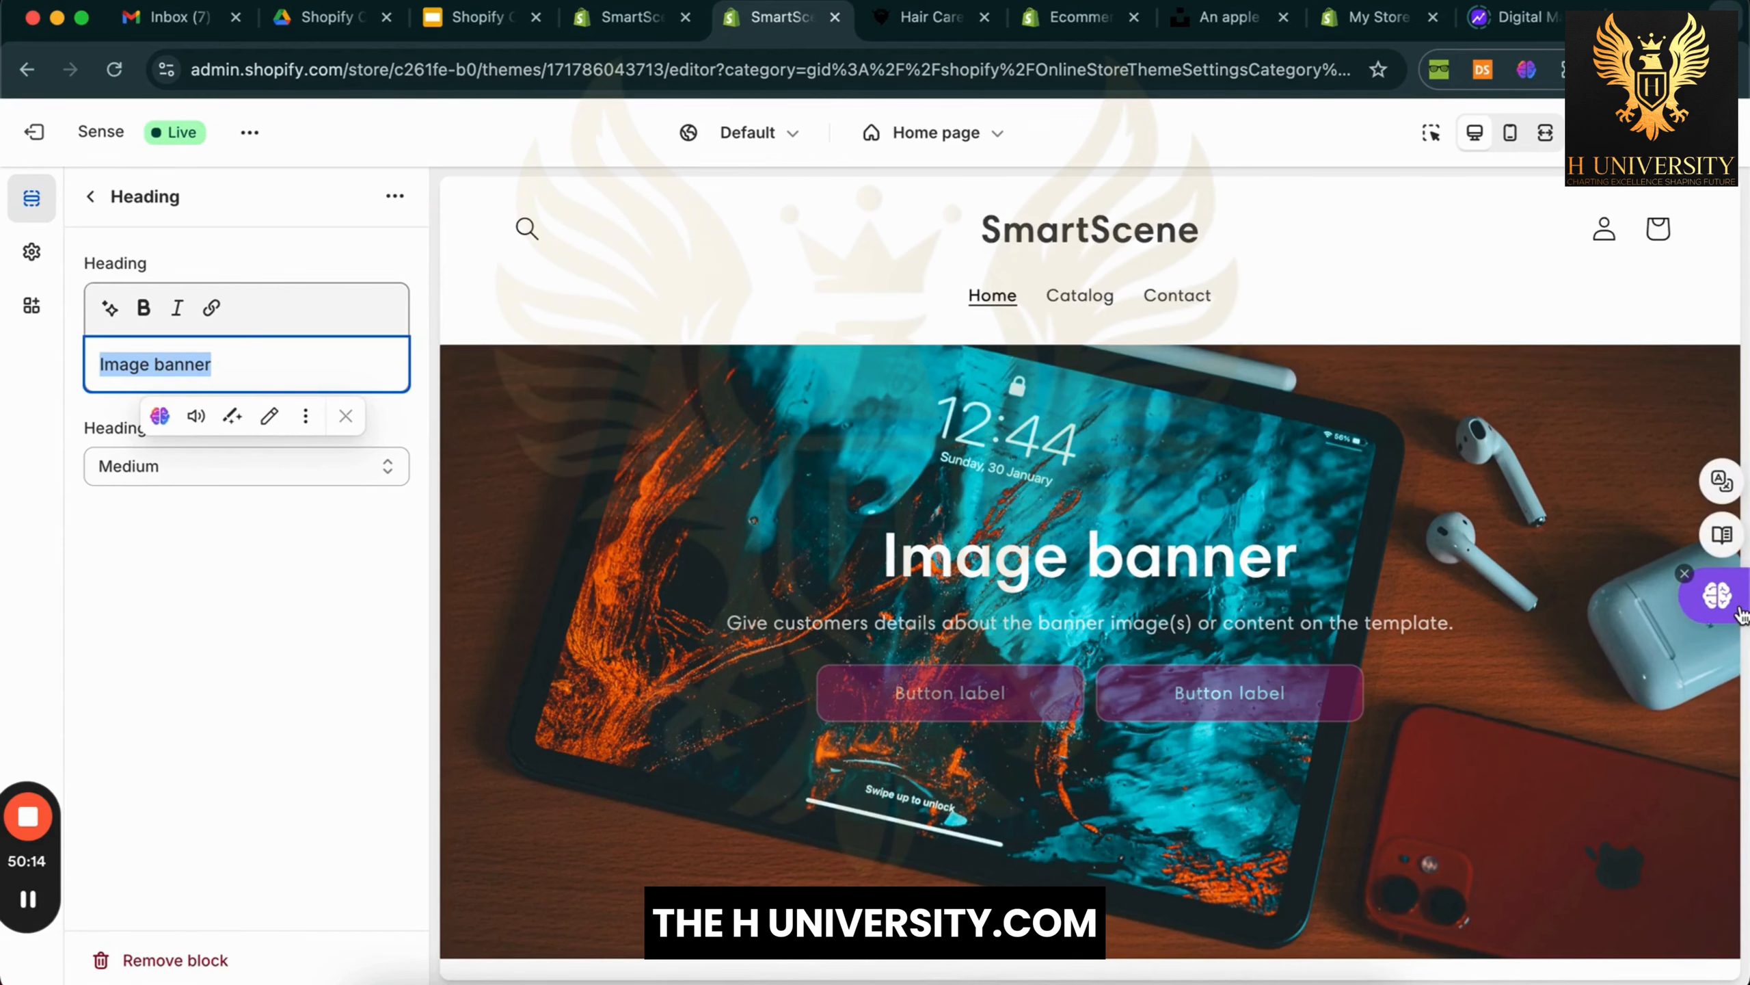
pyautogui.click(176, 648)
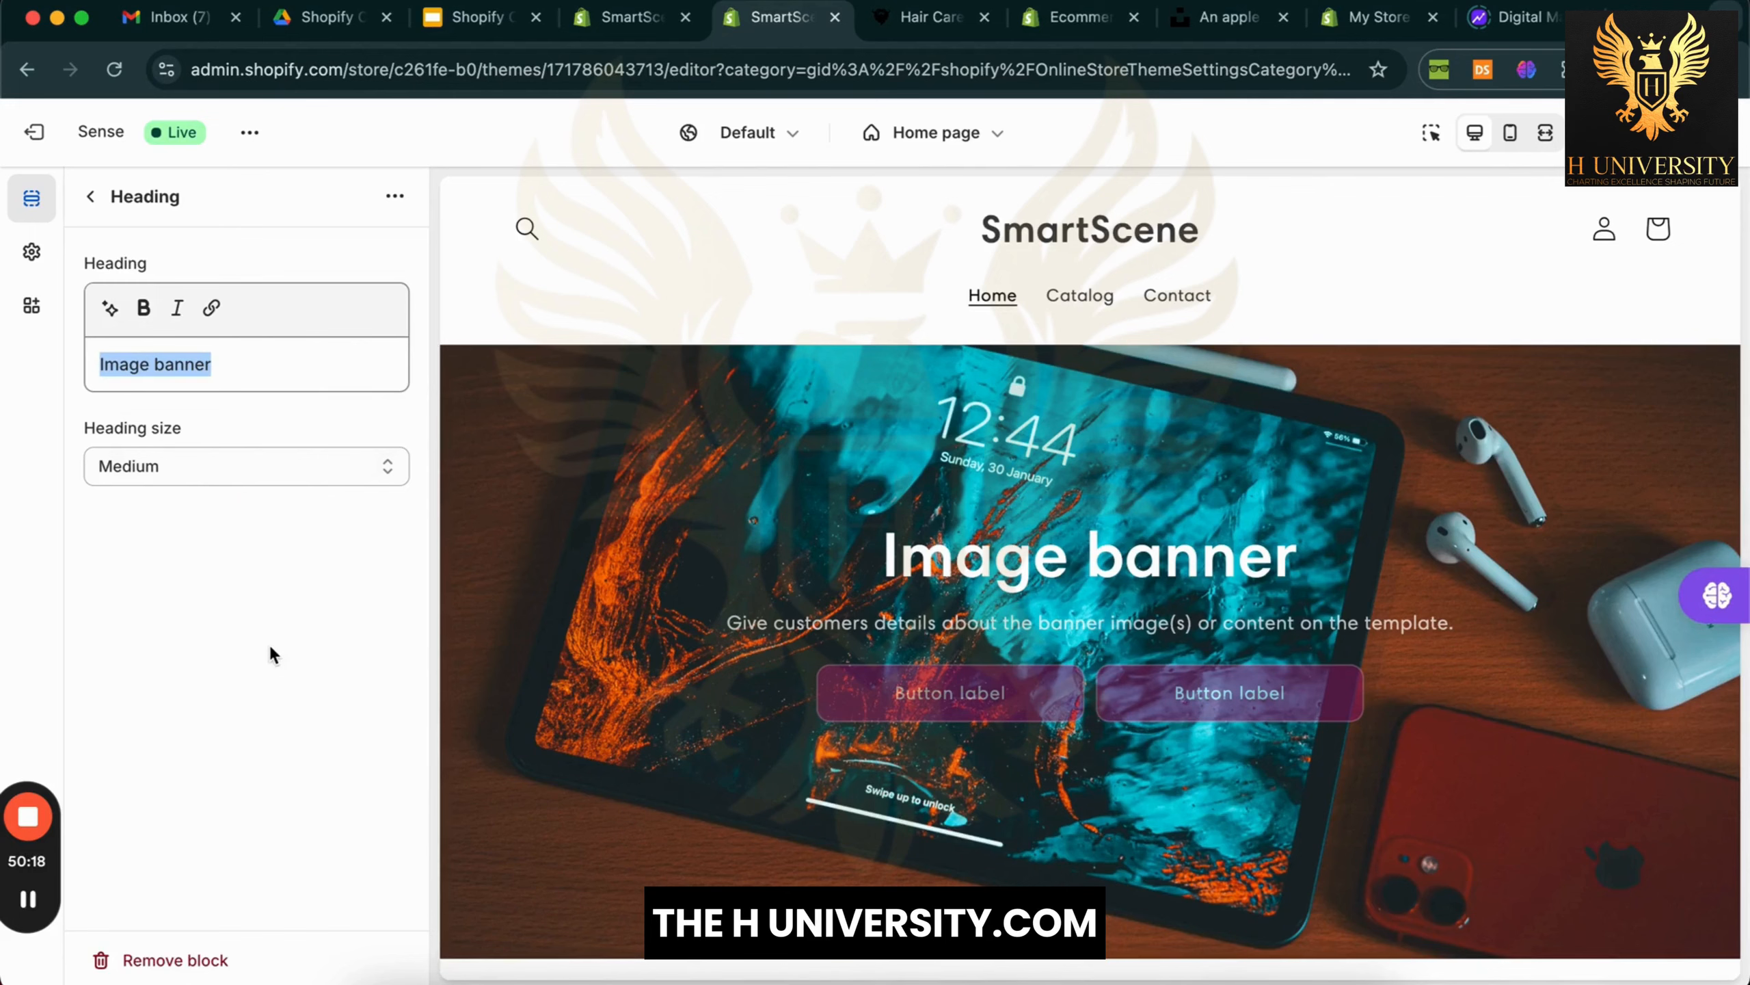
pyautogui.write('SmartScene')
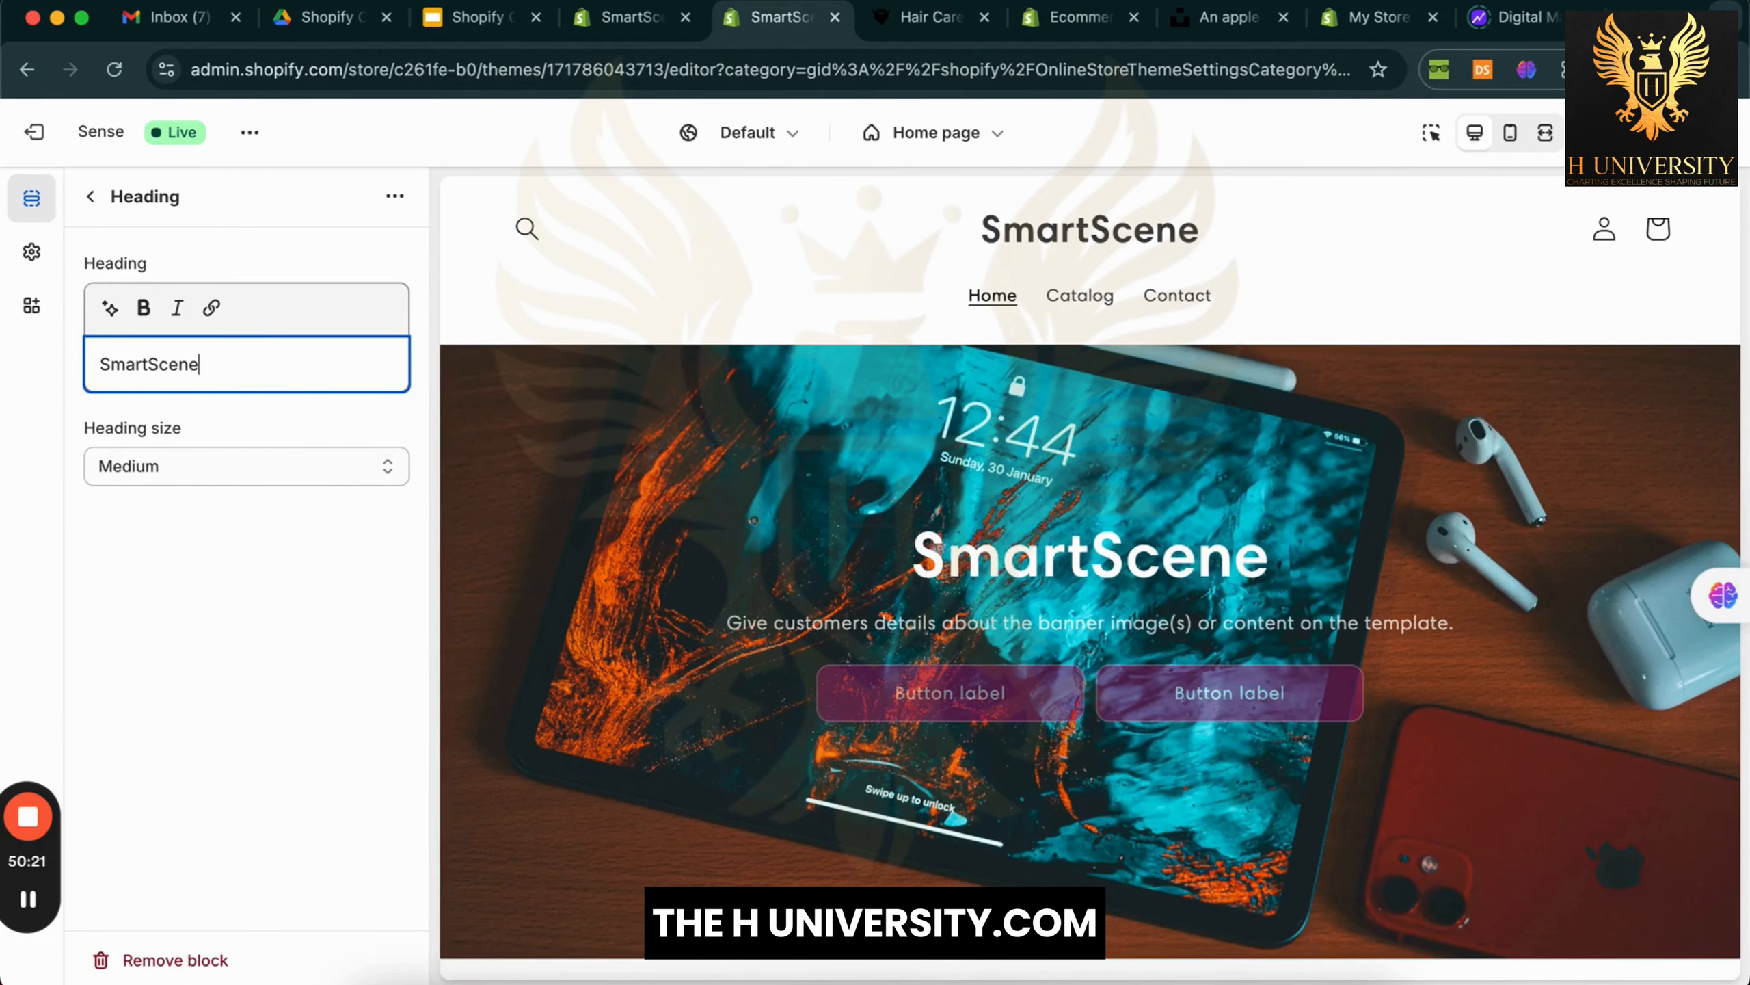
pyautogui.press('Escape')
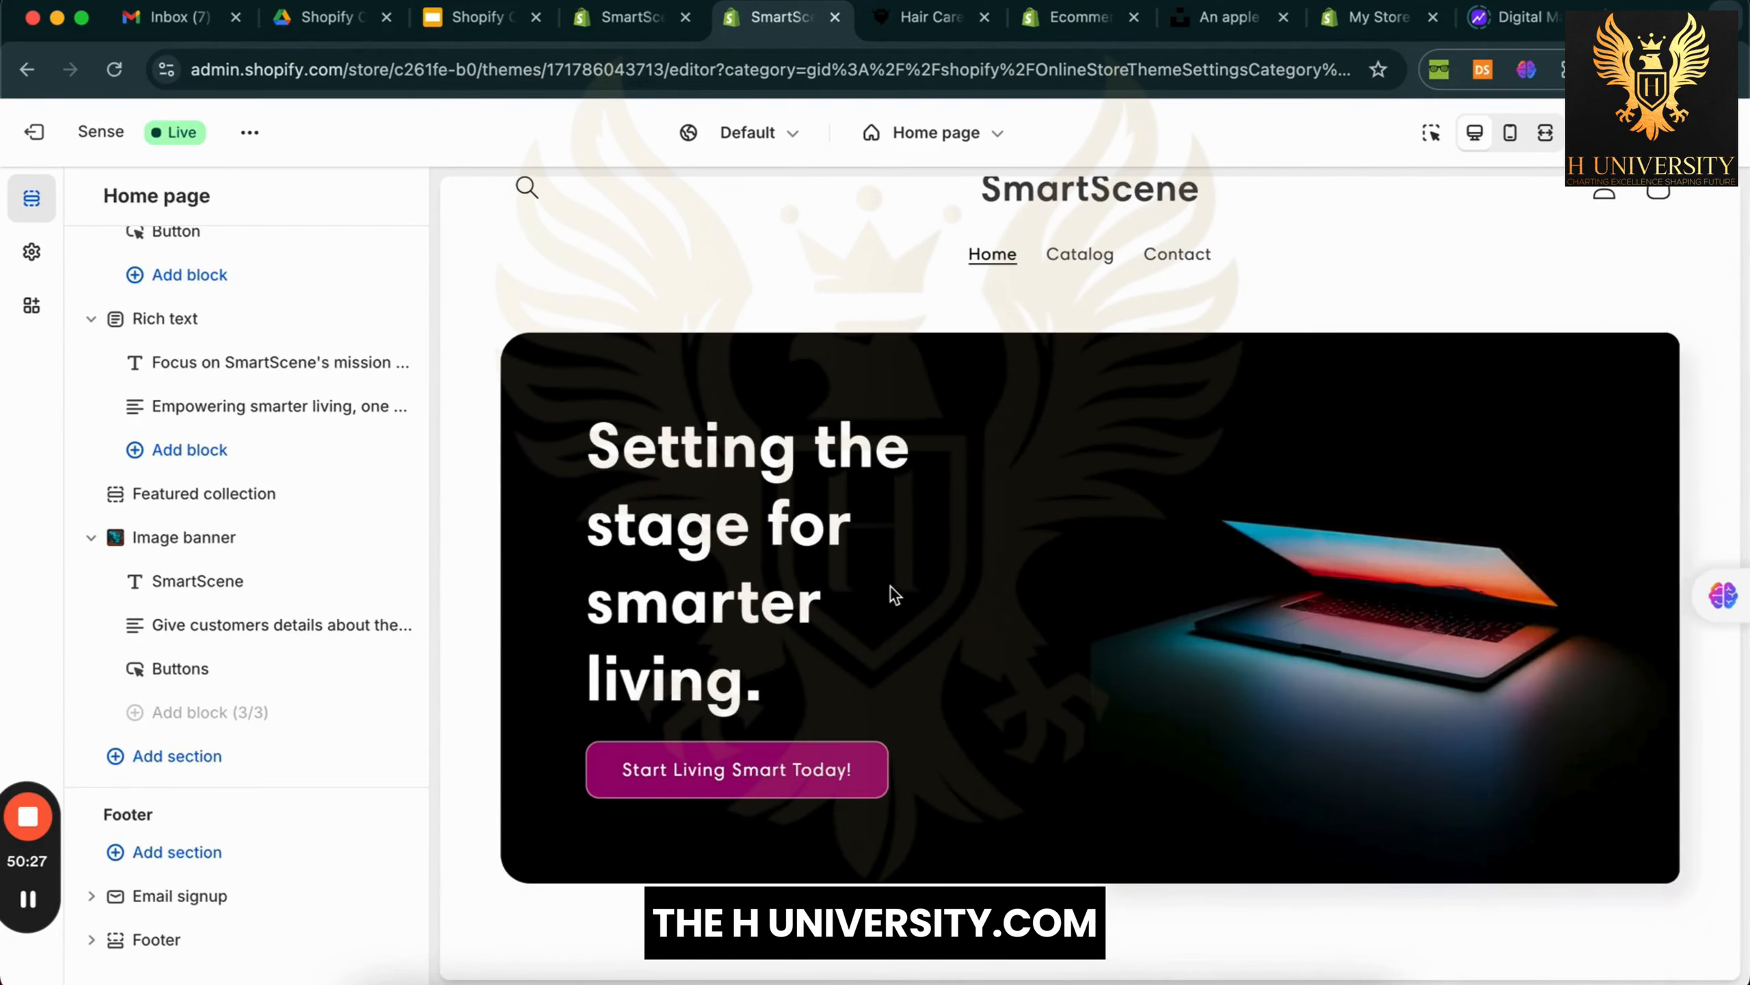
pyautogui.scroll(-5, 893, 595)
pyautogui.scroll(-10, 891, 585)
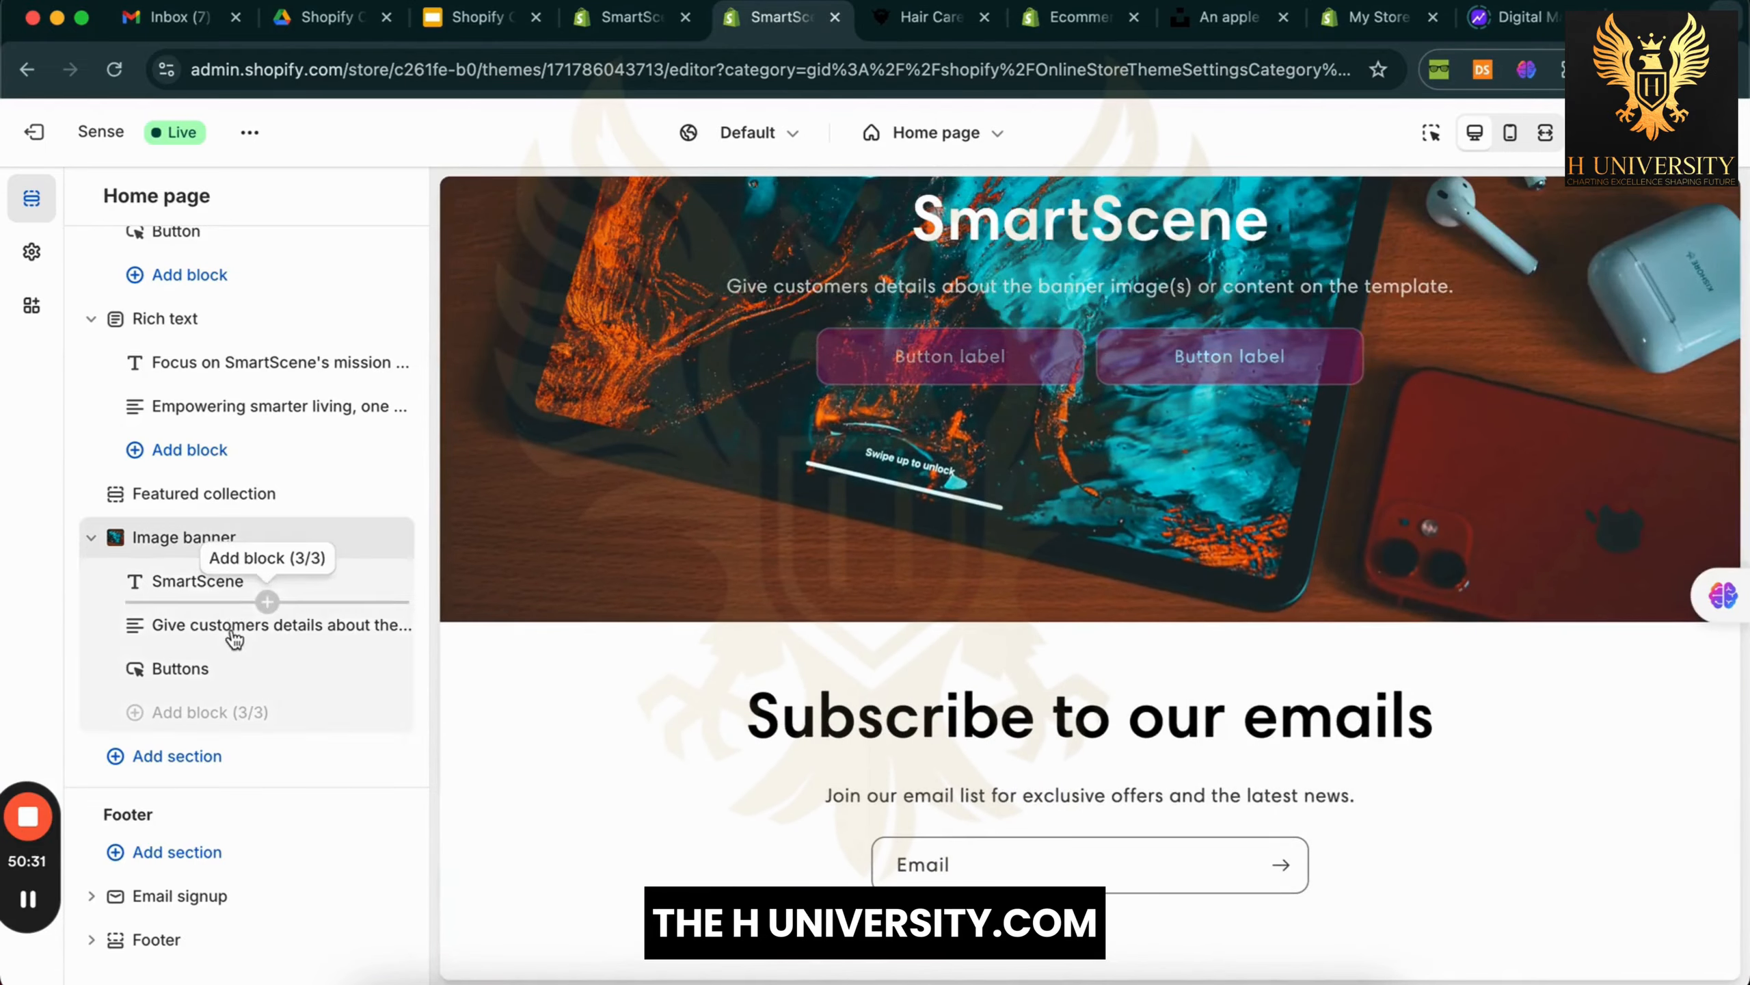
# Change the image banner's description to "Setting the stage for smarter living." and return to the home page's section list
pyautogui.click(258, 624)
pyautogui.tripleClick(270, 391)
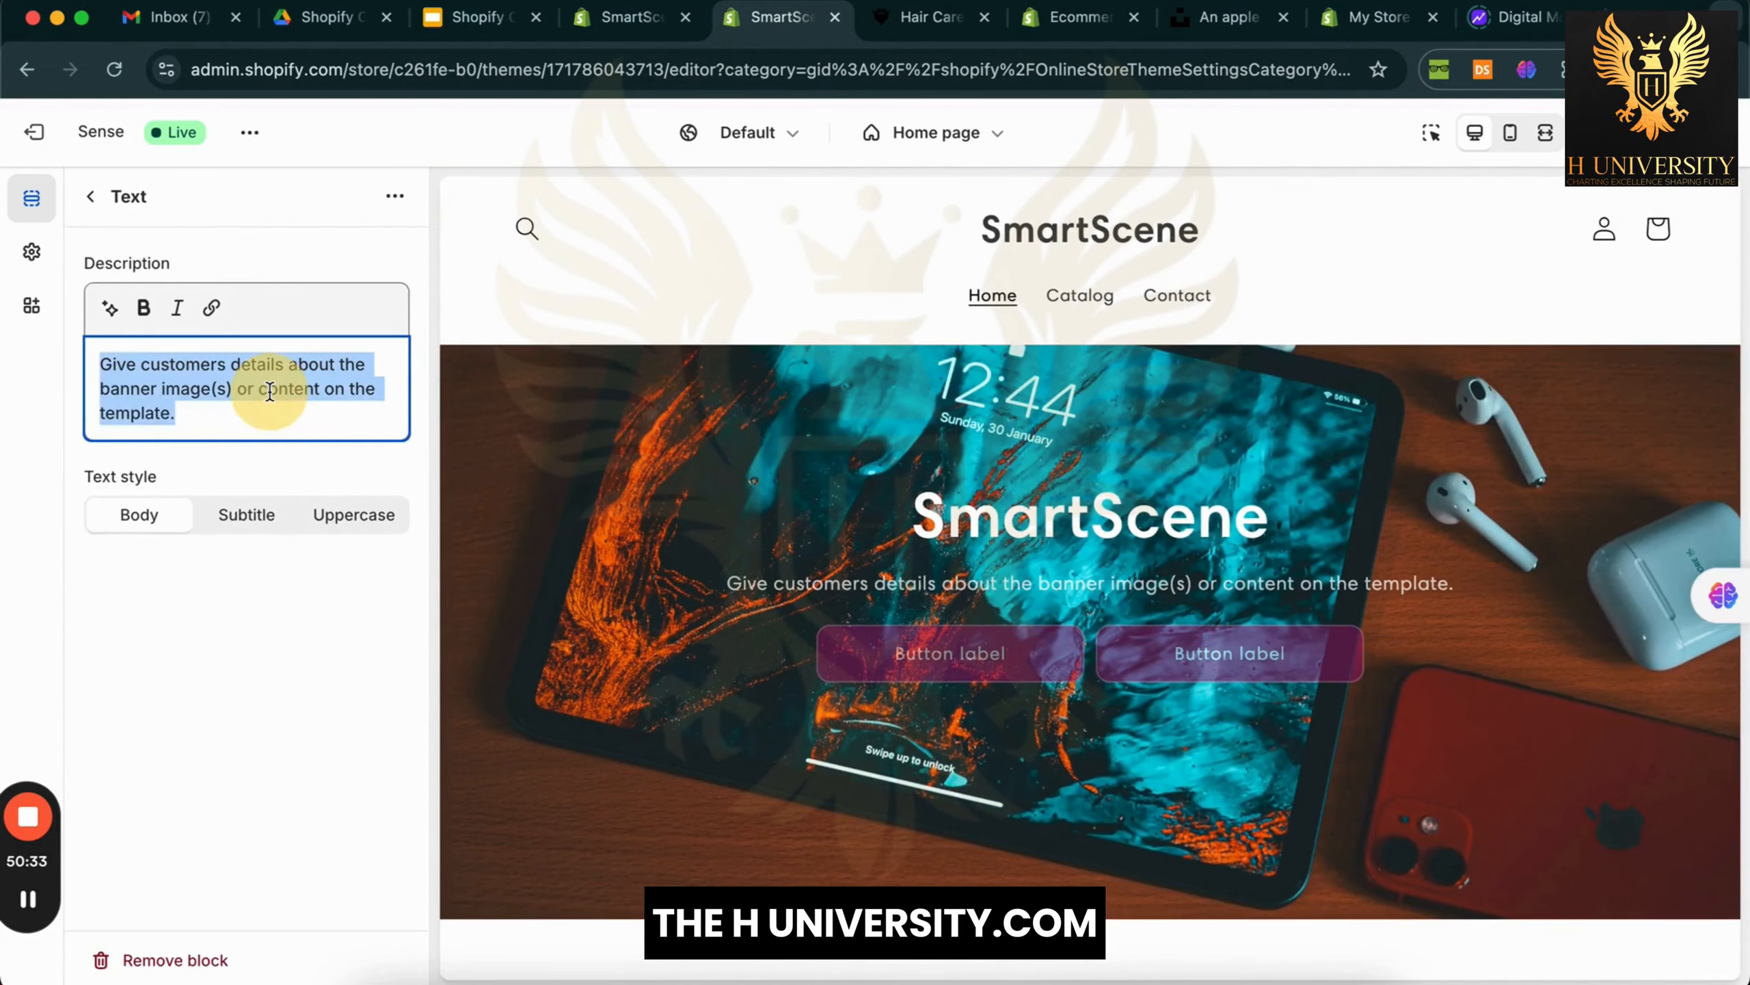
pyautogui.write('Setting the stage for smarter')
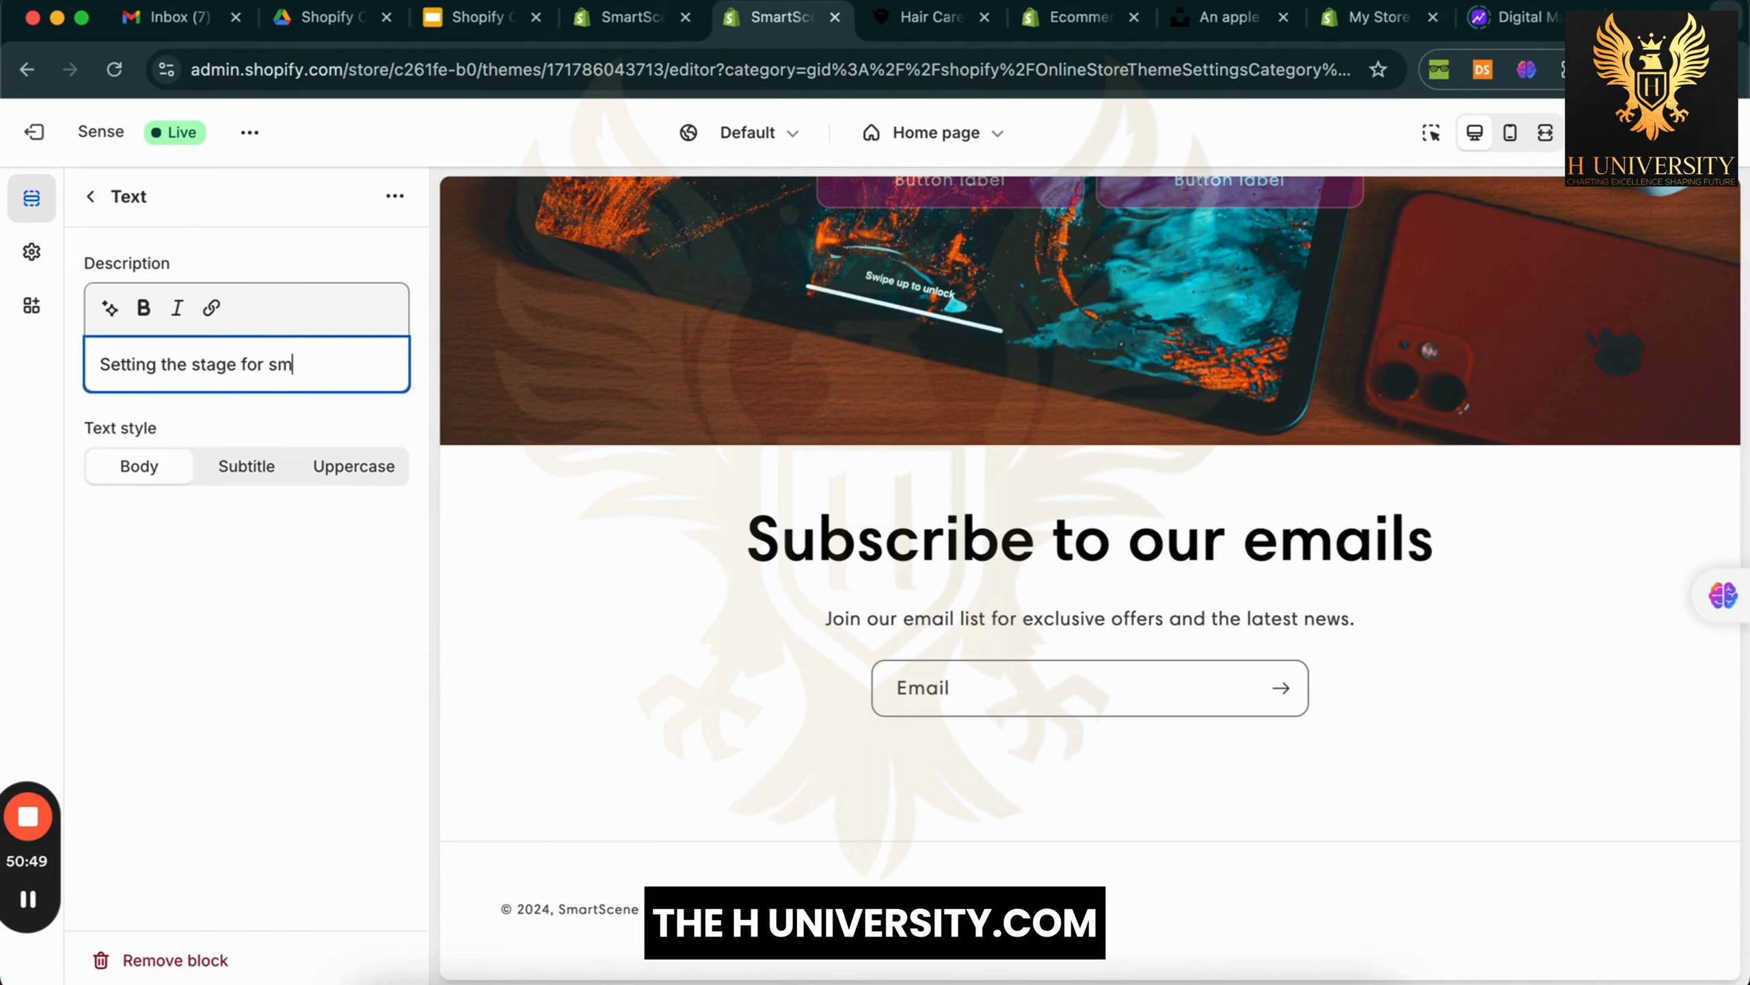
pyautogui.write(' living.')
pyautogui.click(295, 573)
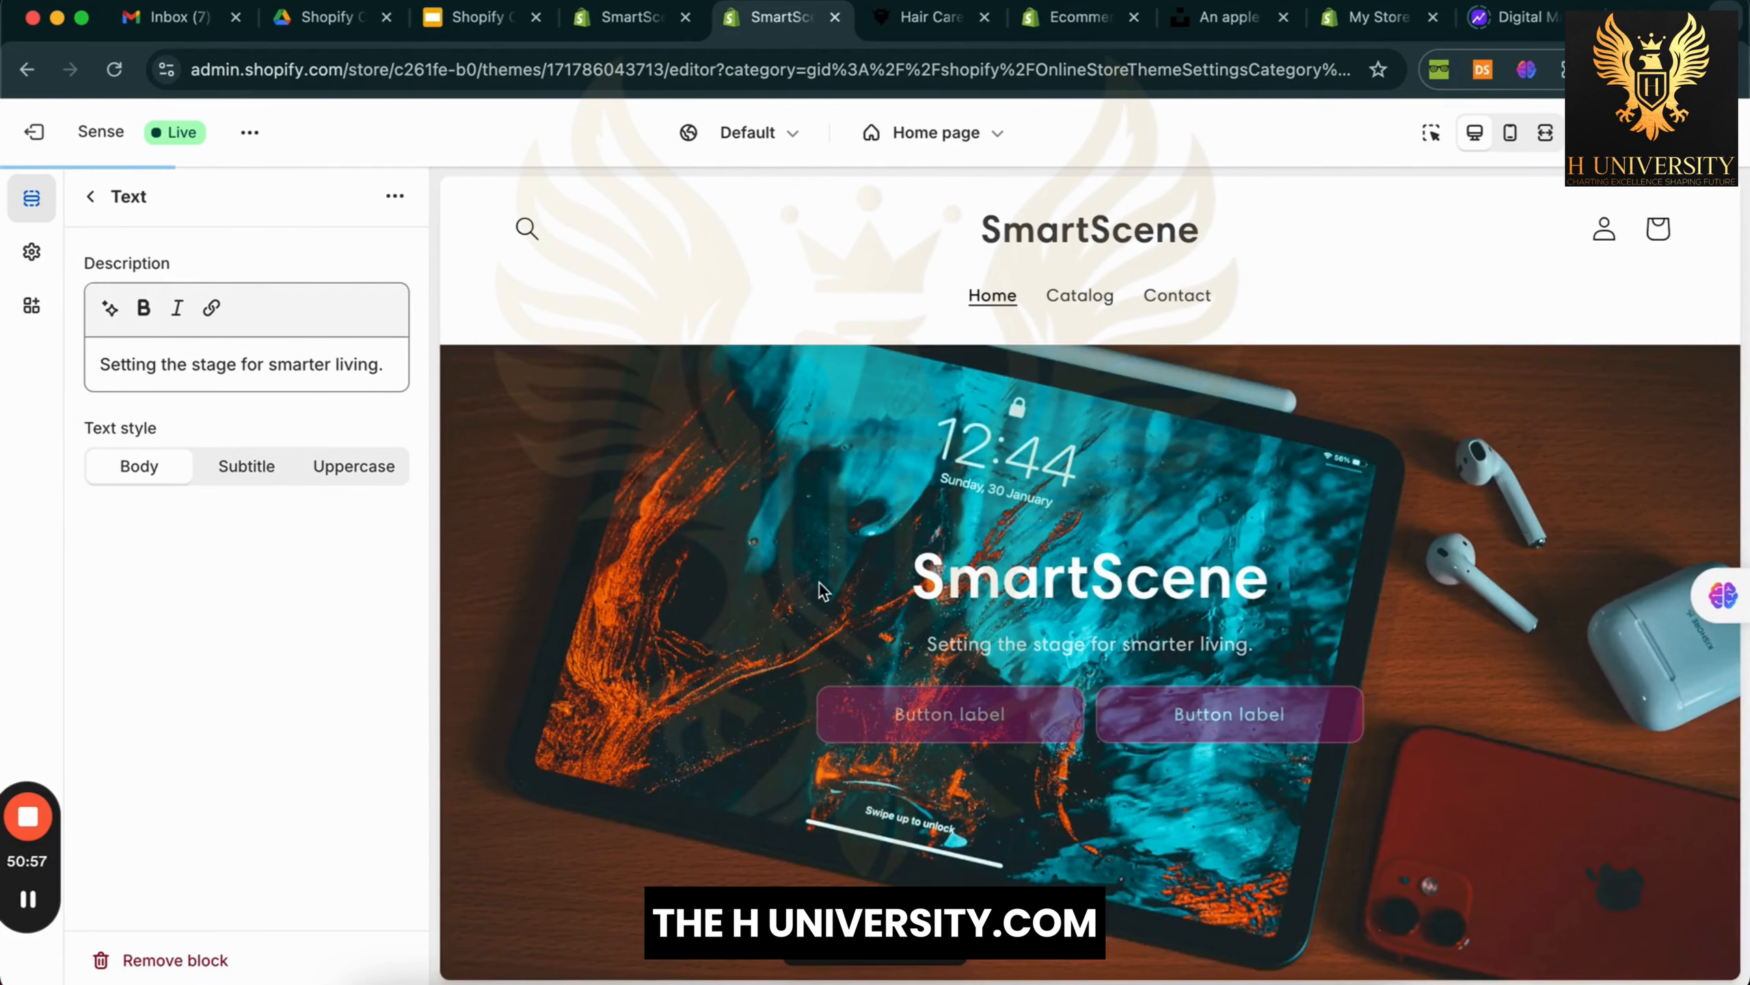
pyautogui.click(90, 196)
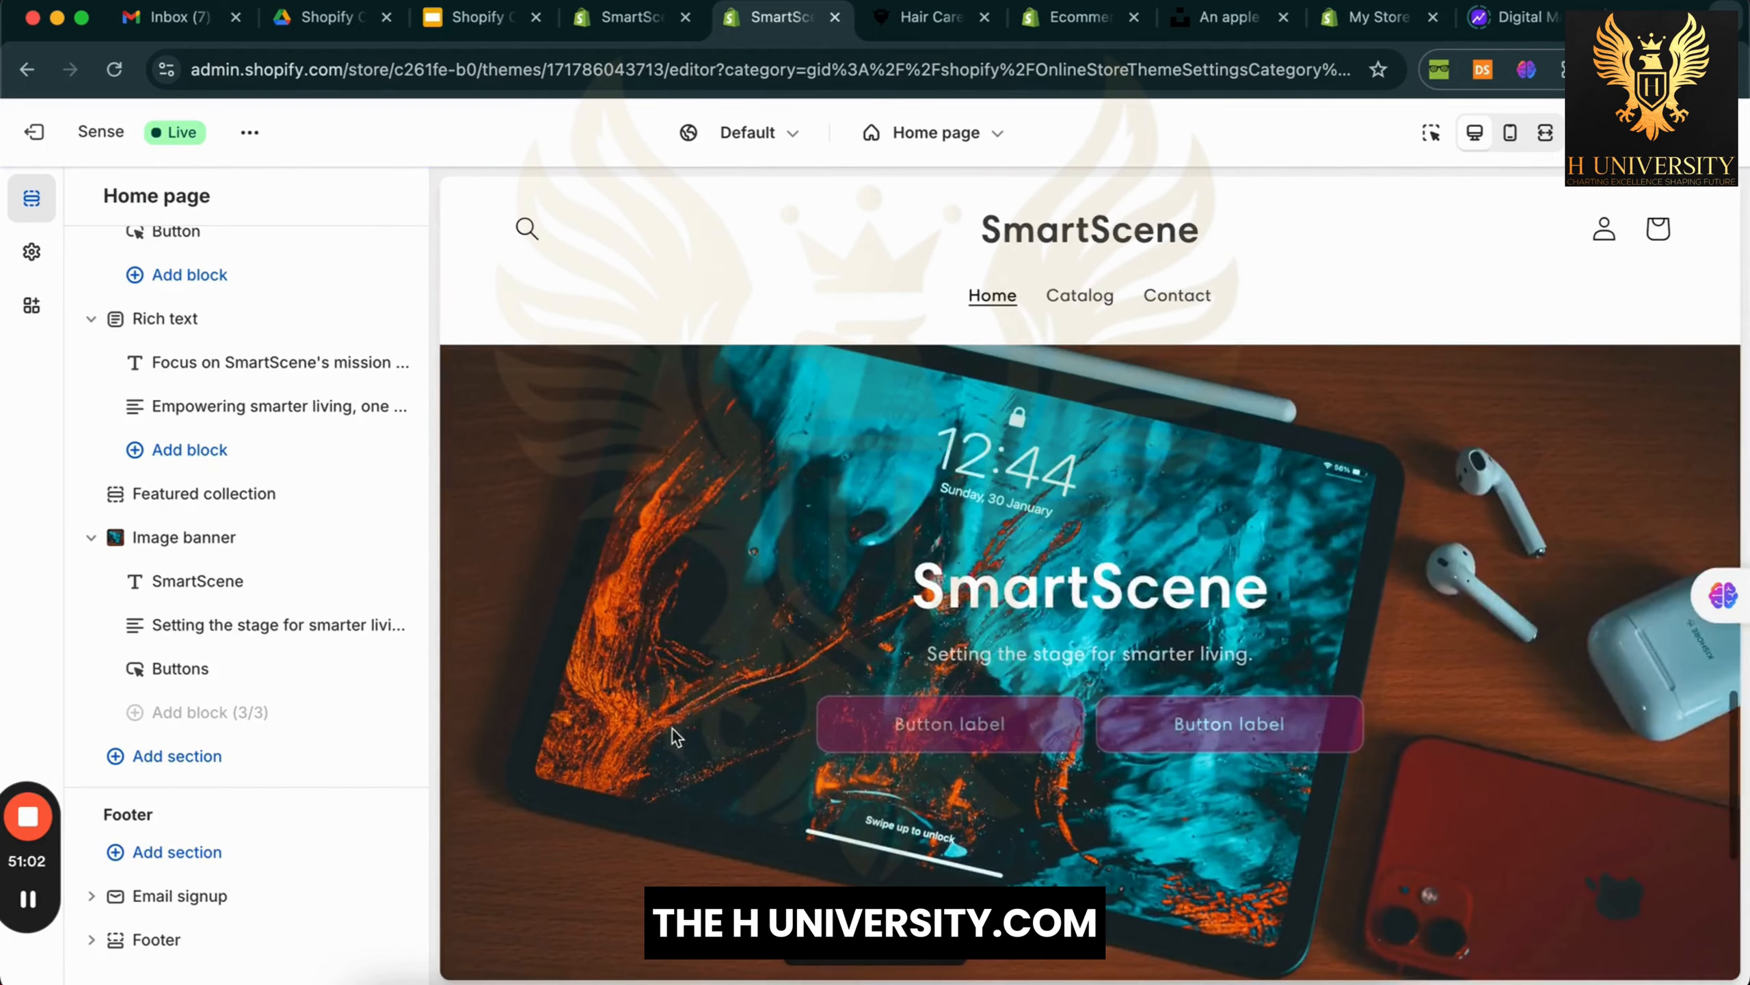
# Set the first button label of the image banner to "Explore Our Products!"
pyautogui.click(220, 668)
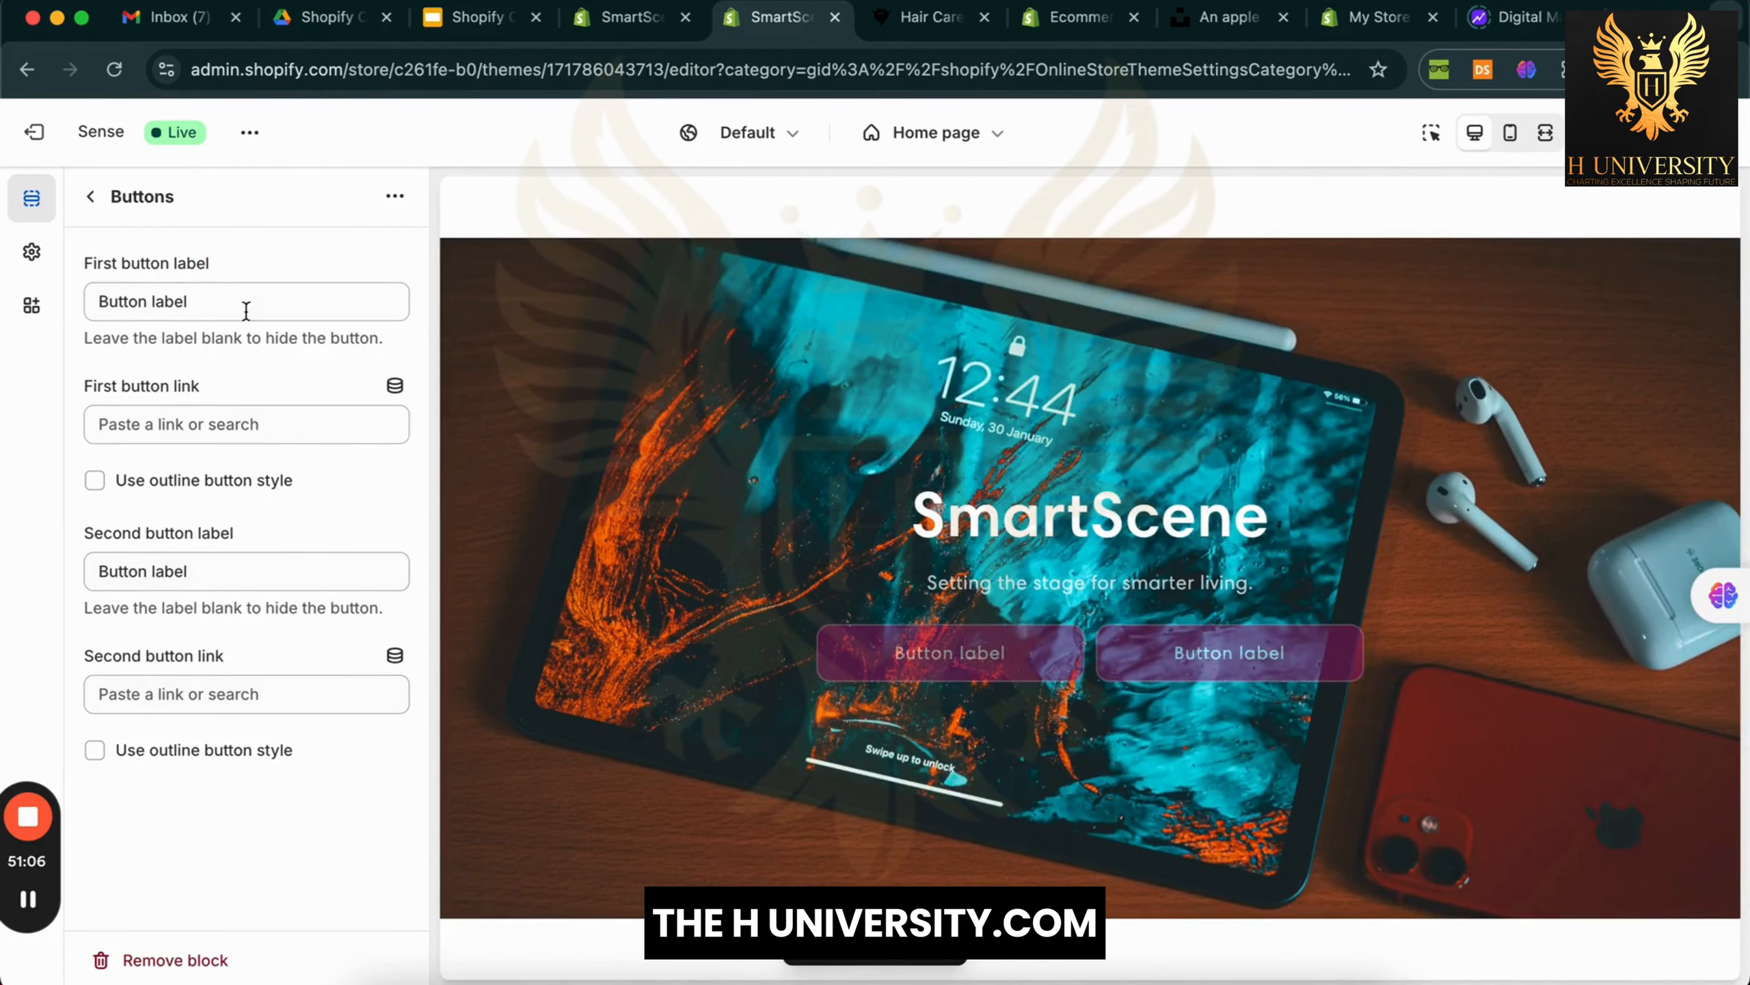
pyautogui.tripleClick(249, 306)
pyautogui.write('Ex')
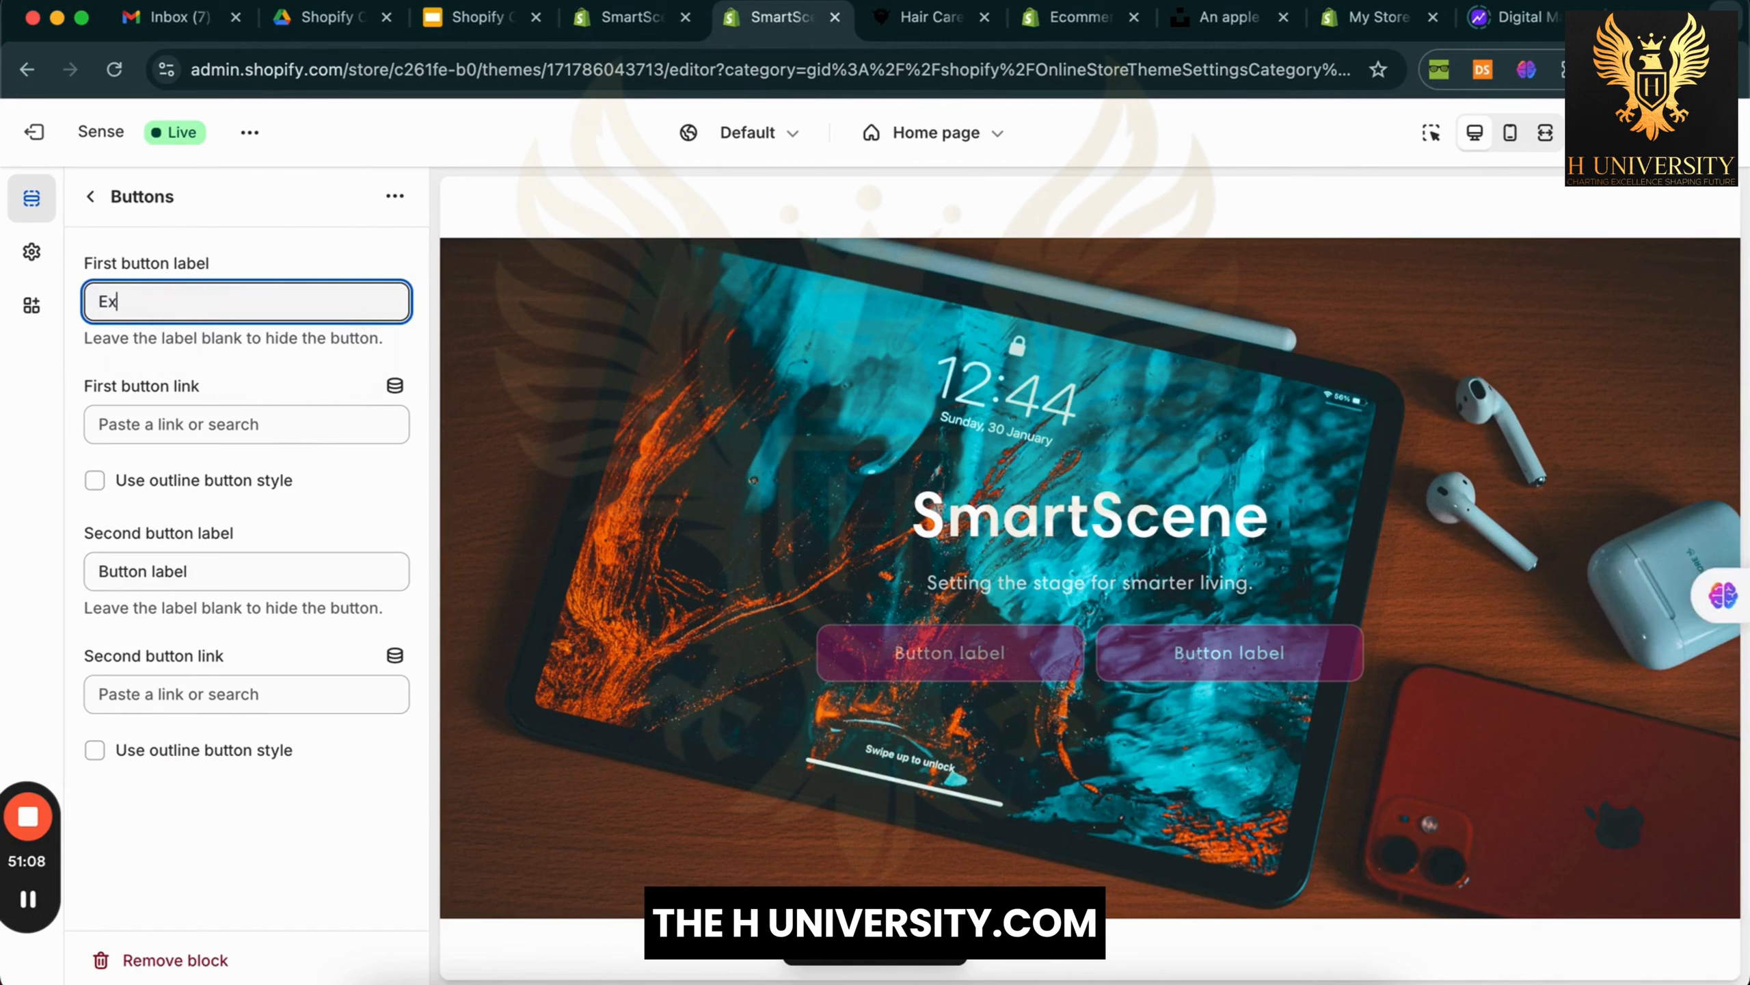
pyautogui.write('plore our')
pyautogui.press('BackSpace')
pyautogui.press('BackSpace')
pyautogui.press('BackSpace')
pyautogui.write('Our')
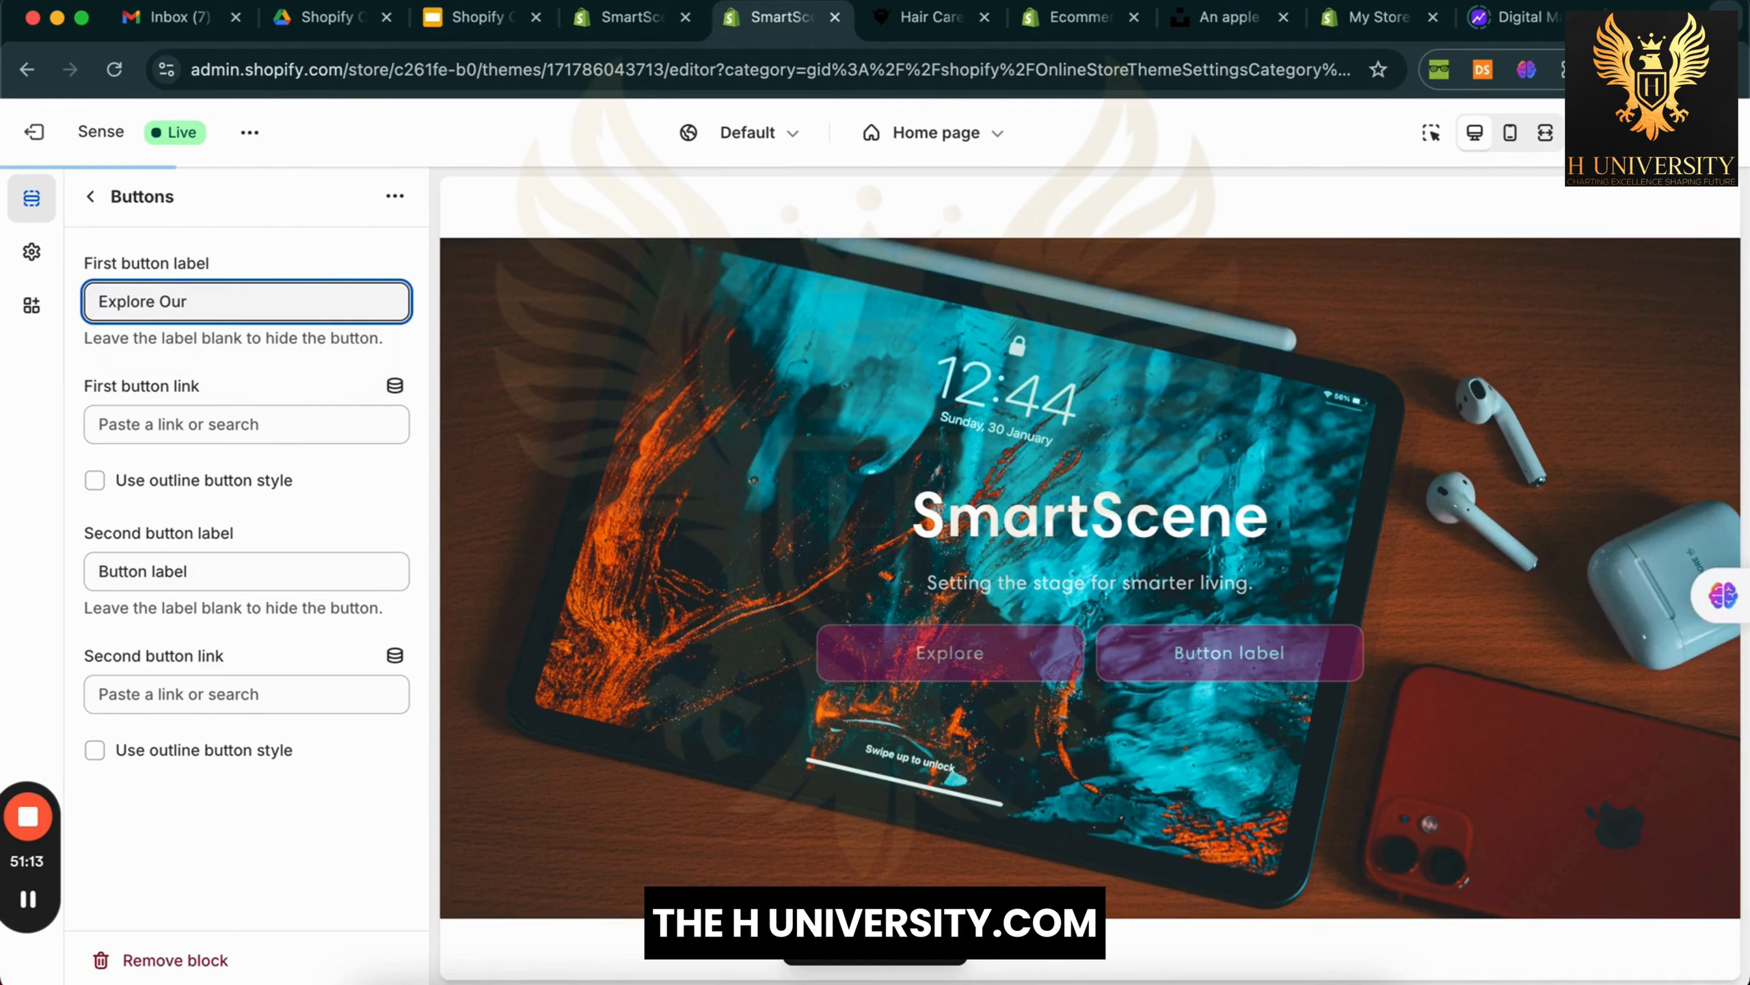
pyautogui.write(' produc')
pyautogui.press('BackSpace')
pyautogui.press('BackSpace')
pyautogui.press('BackSpace')
pyautogui.press('BackSpace')
pyautogui.press('BackSpace')
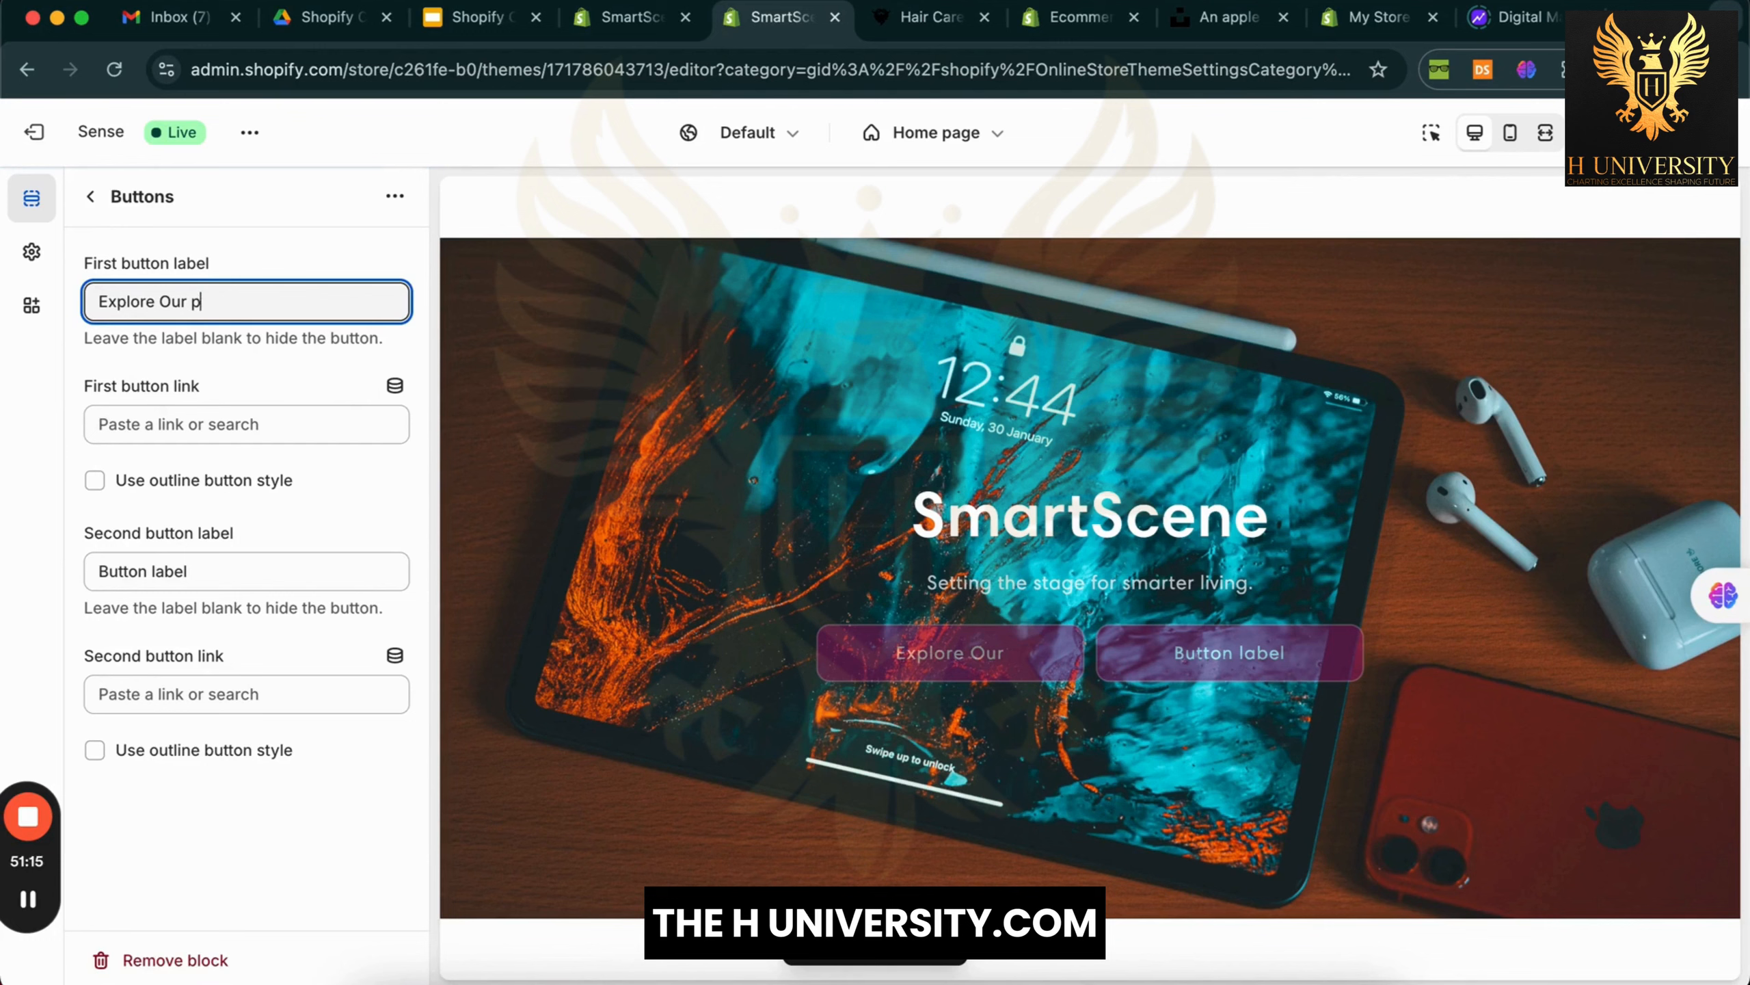
pyautogui.press('BackSpace')
pyautogui.write('Produc')
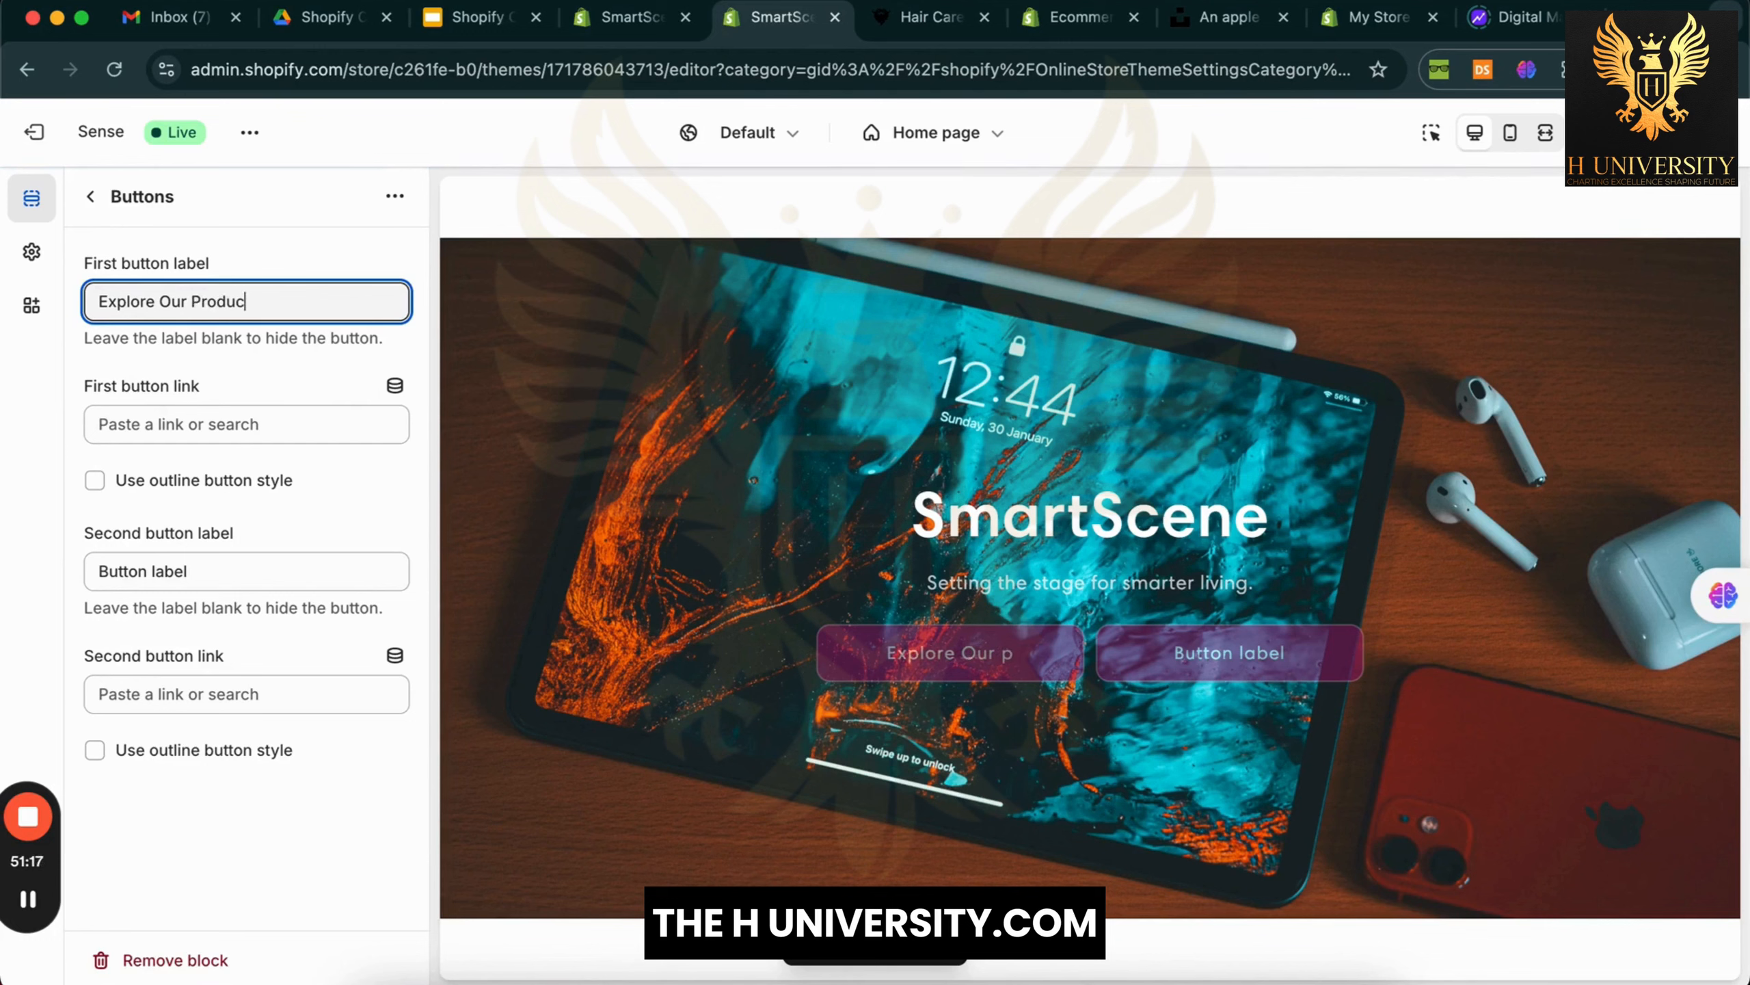
pyautogui.write('ts')
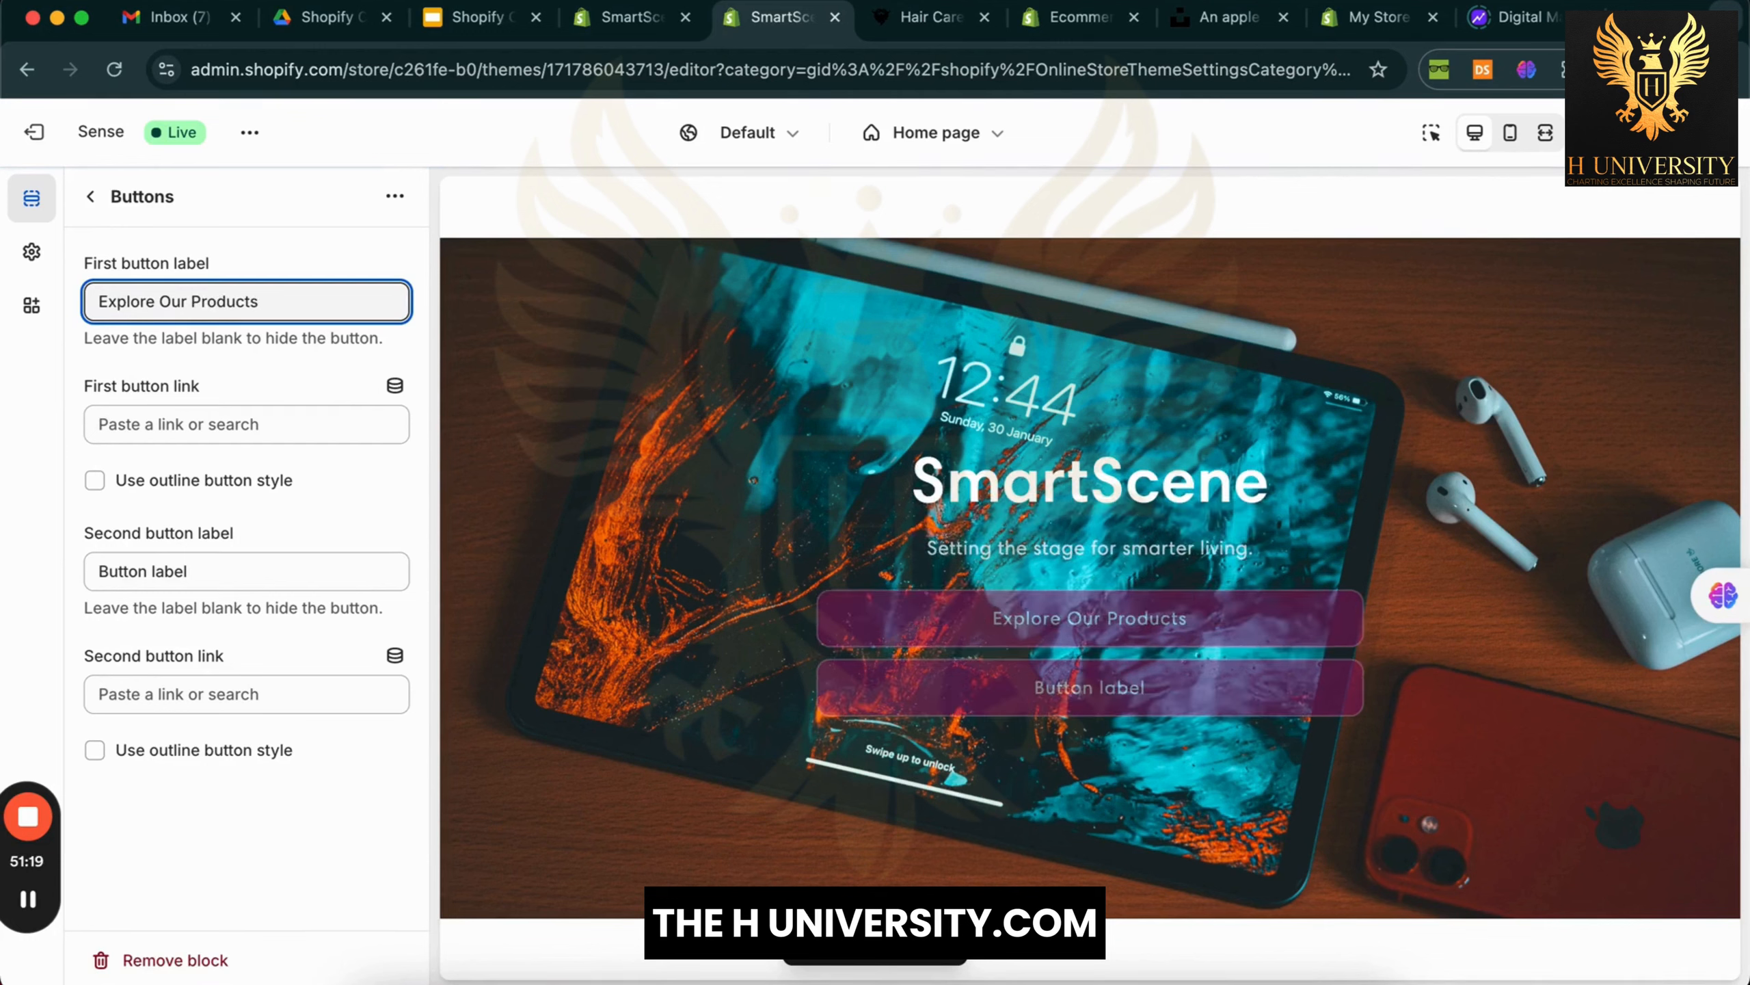
pyautogui.write('!')
# Link the banner's first button to Best Sellers, with a solid style and the second button's label blank, and return to the section list
pyautogui.click(265, 424)
pyautogui.click(54, 500)
pyautogui.click(95, 480)
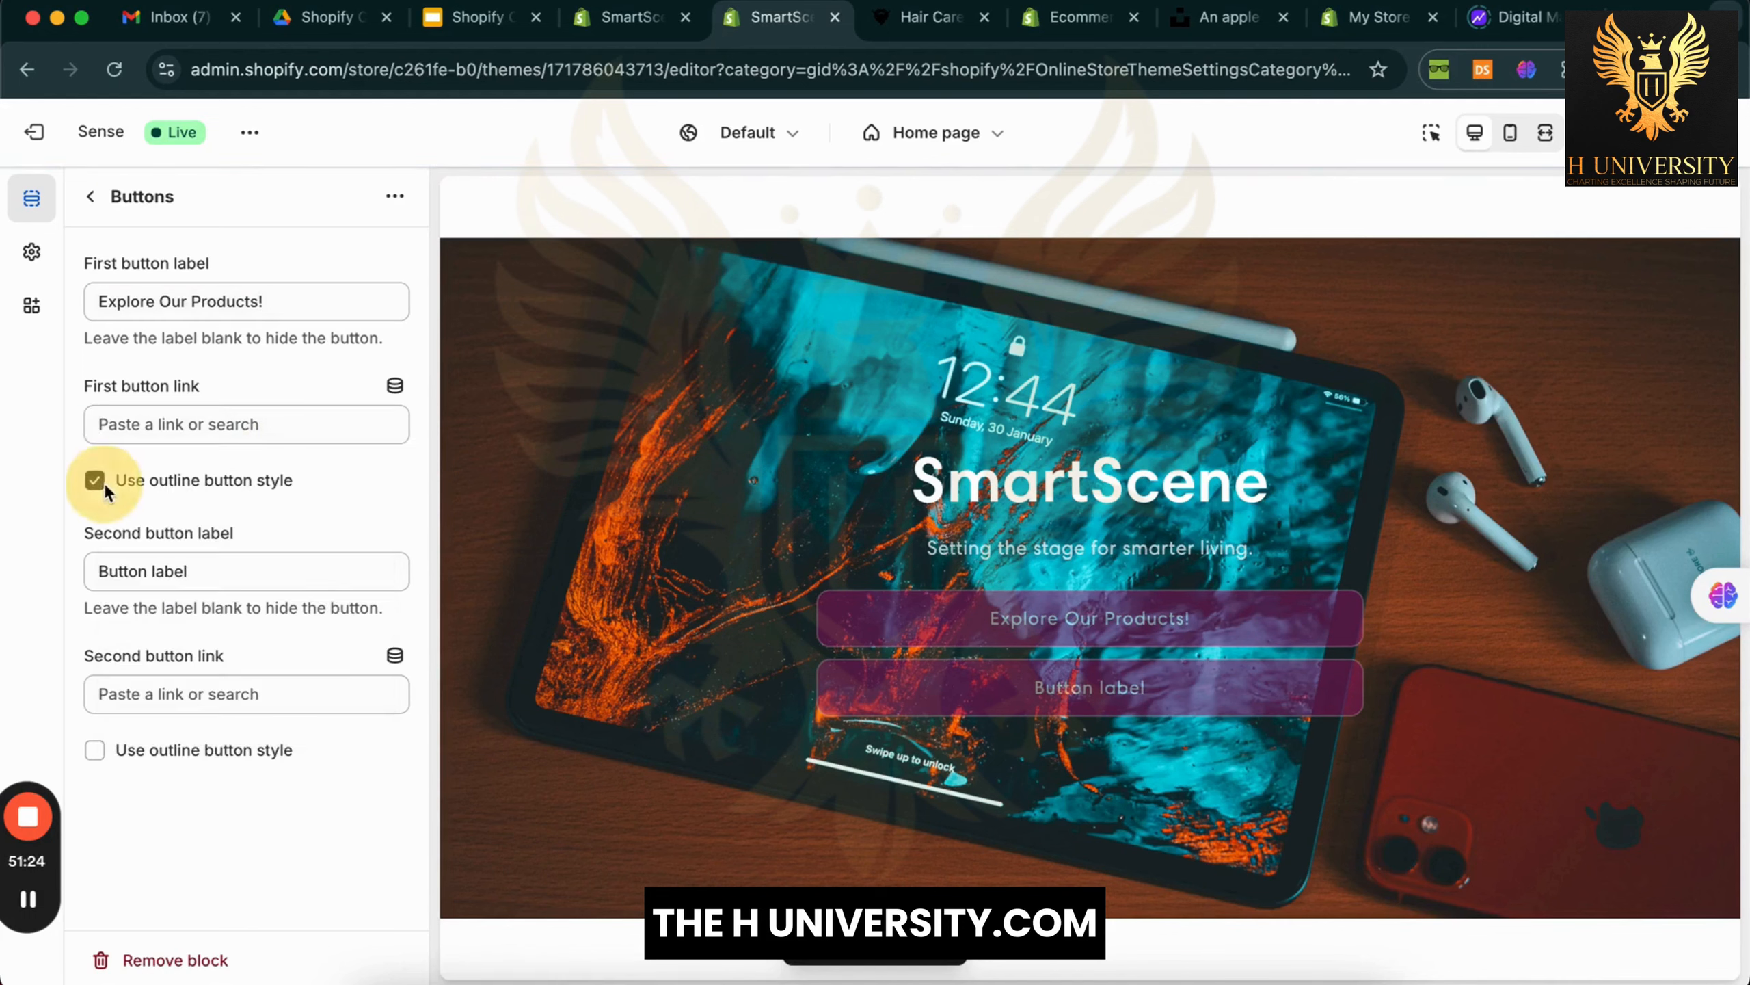
pyautogui.click(177, 426)
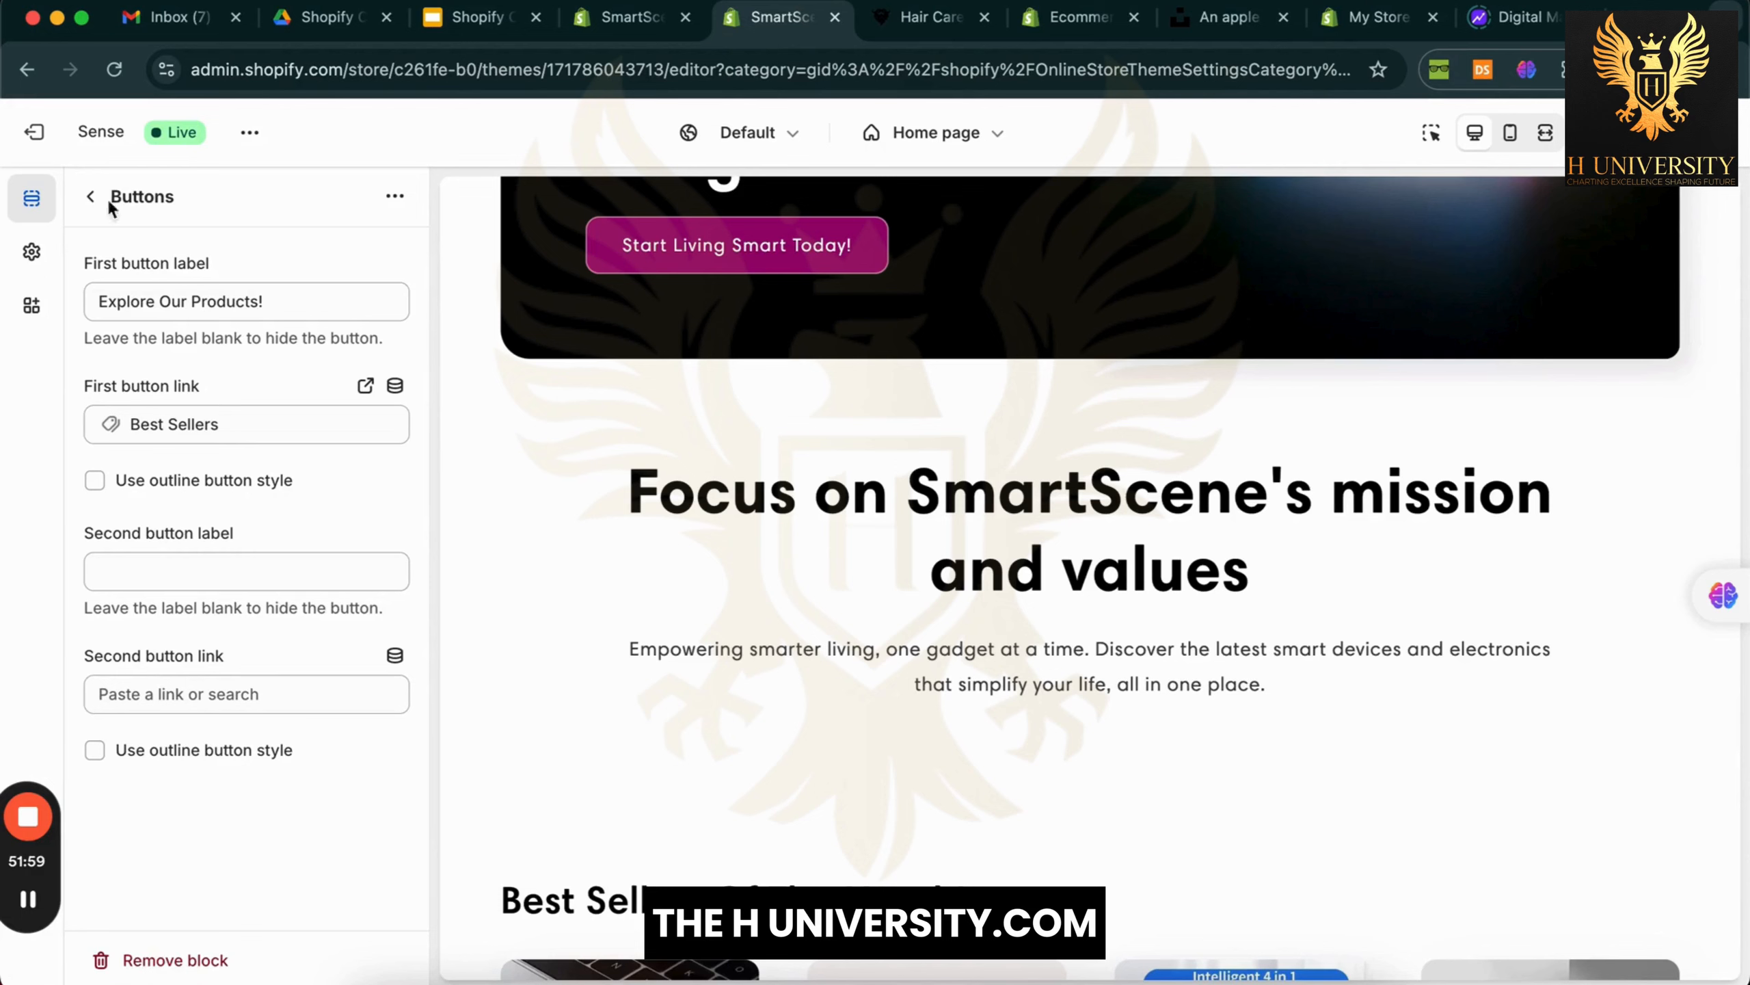
pyautogui.click(103, 198)
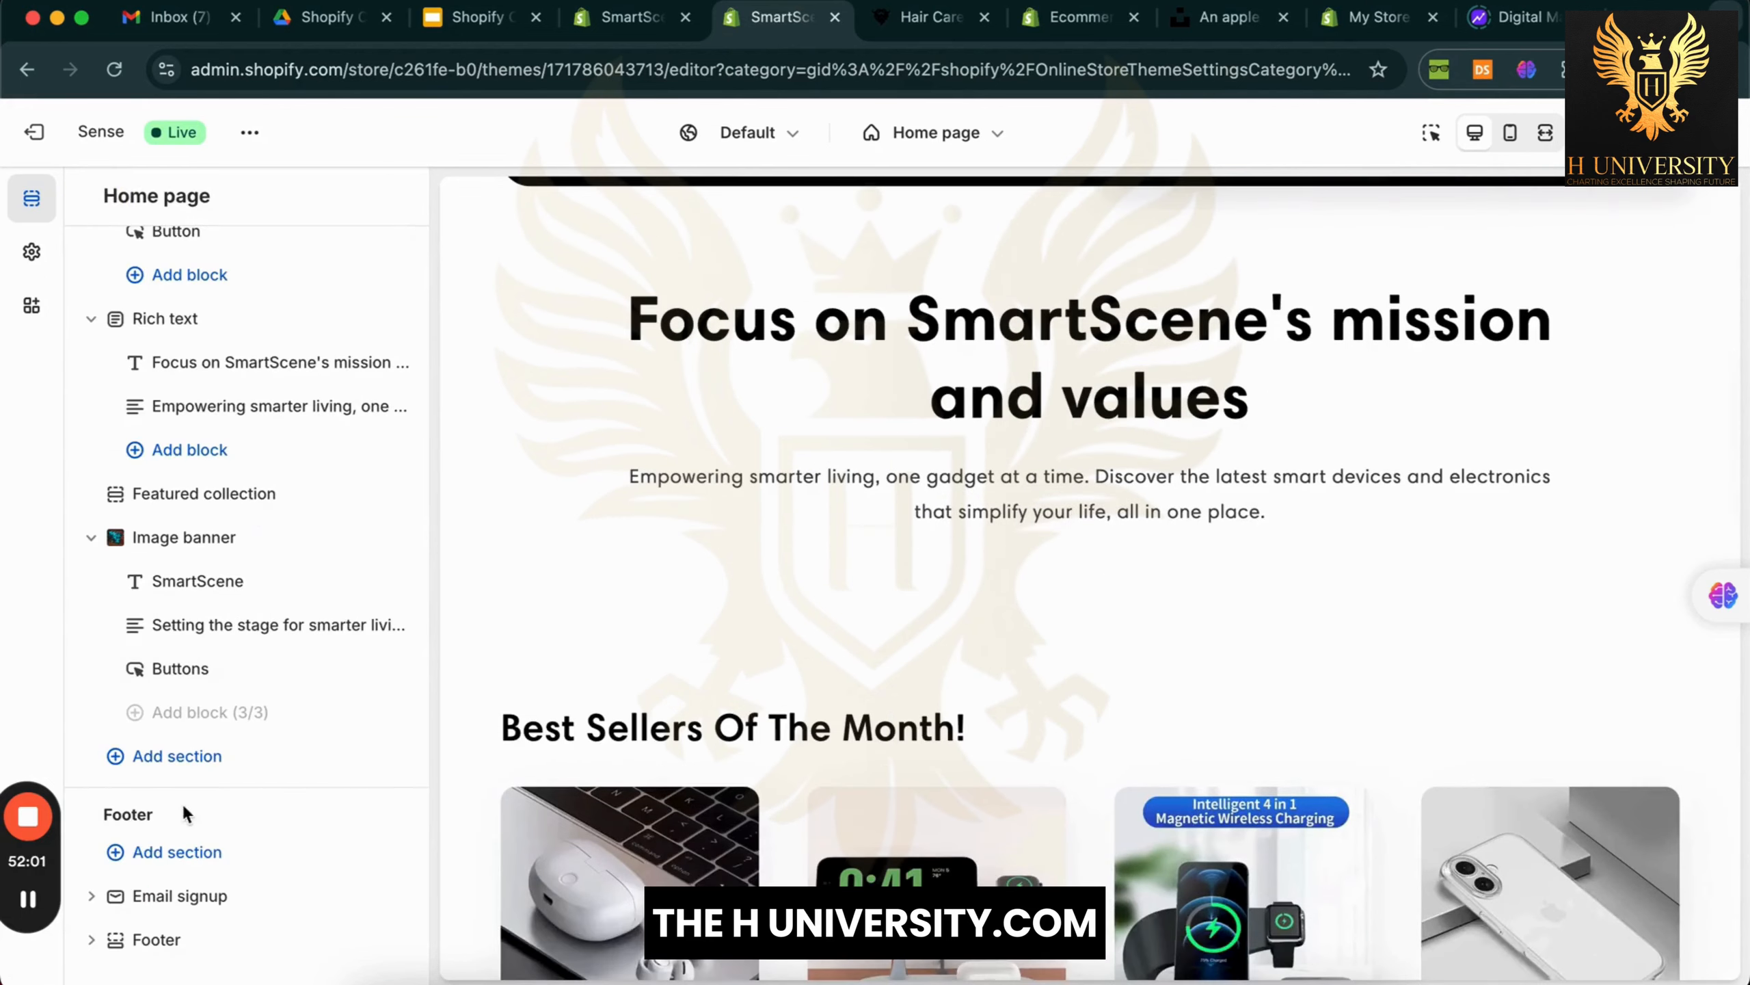
# Add a Collapsible content section to the home page below the image banner
pyautogui.click(206, 758)
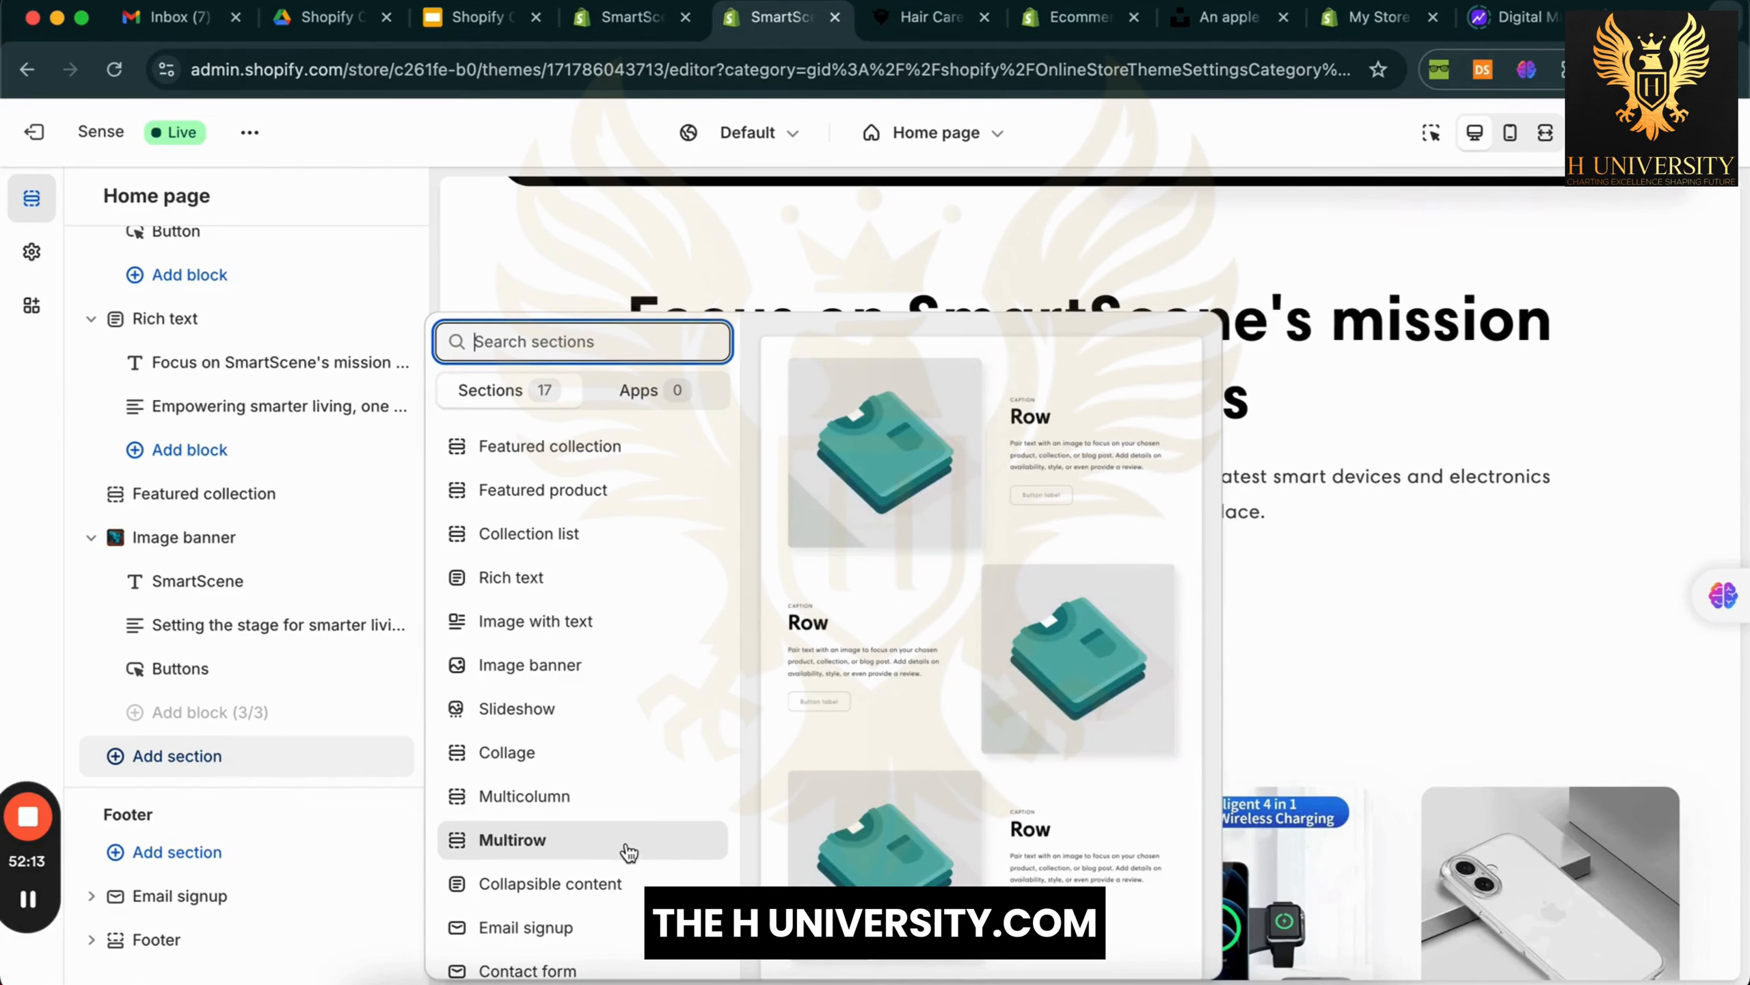
pyautogui.scroll(-2, 627, 858)
pyautogui.scroll(-2, 627, 858)
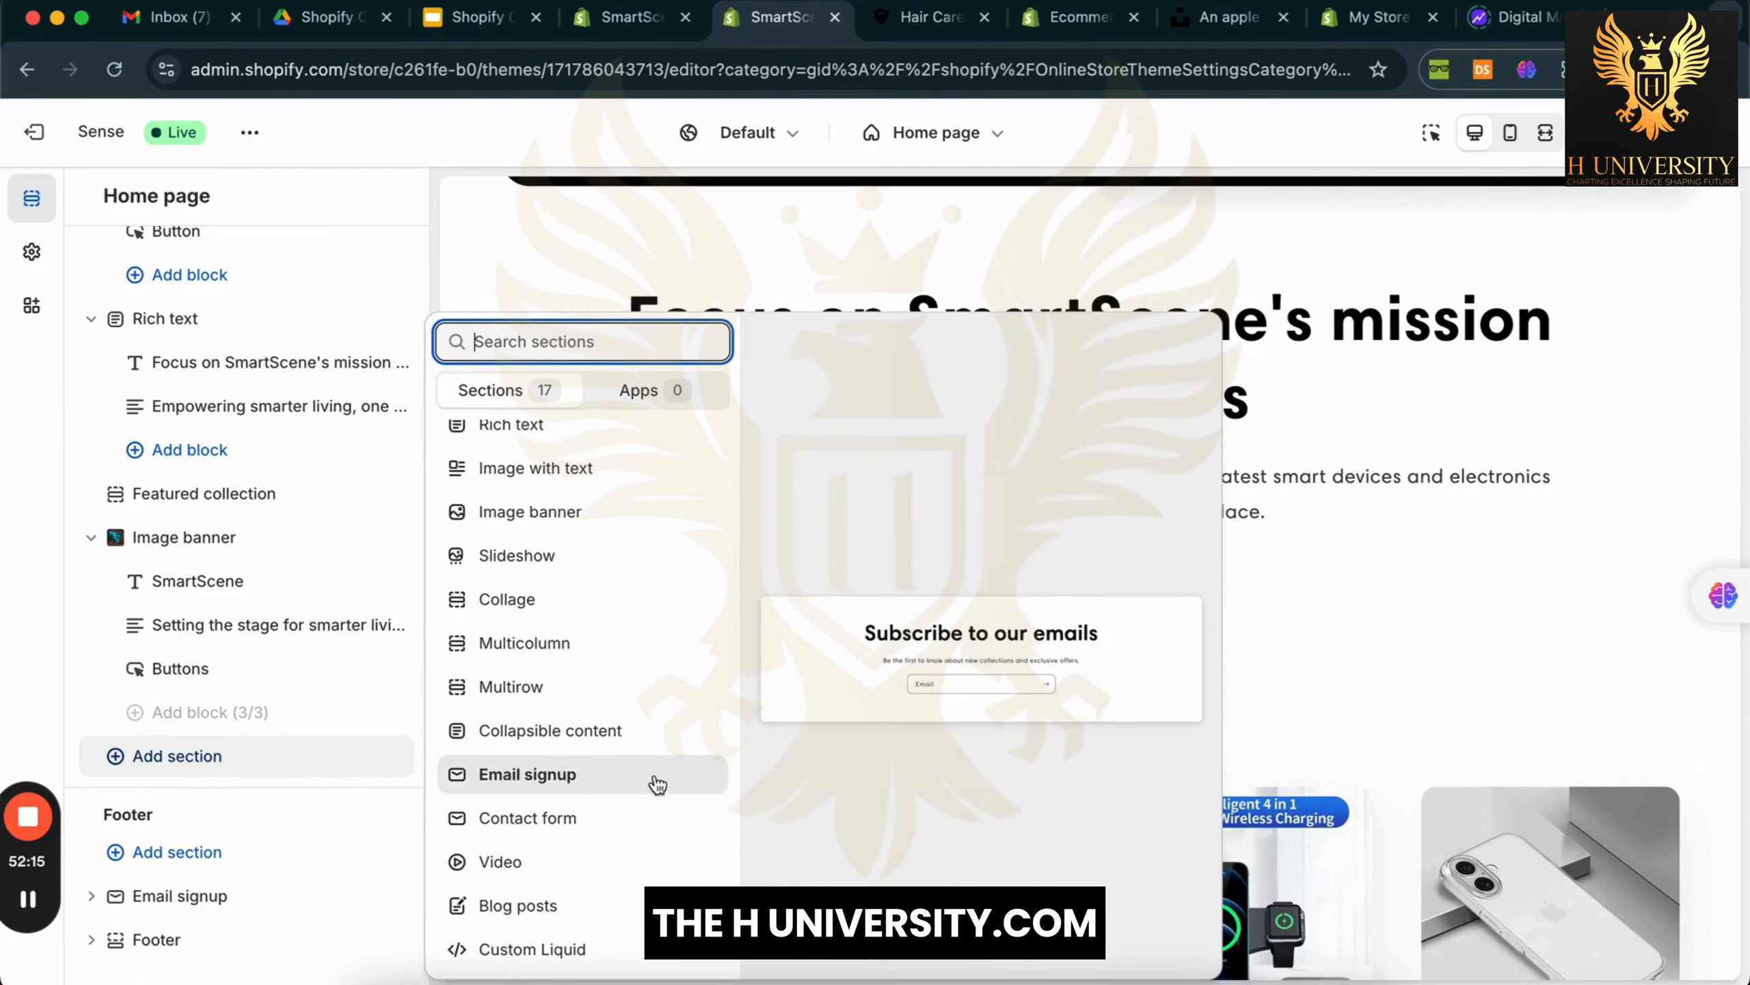
pyautogui.click(687, 729)
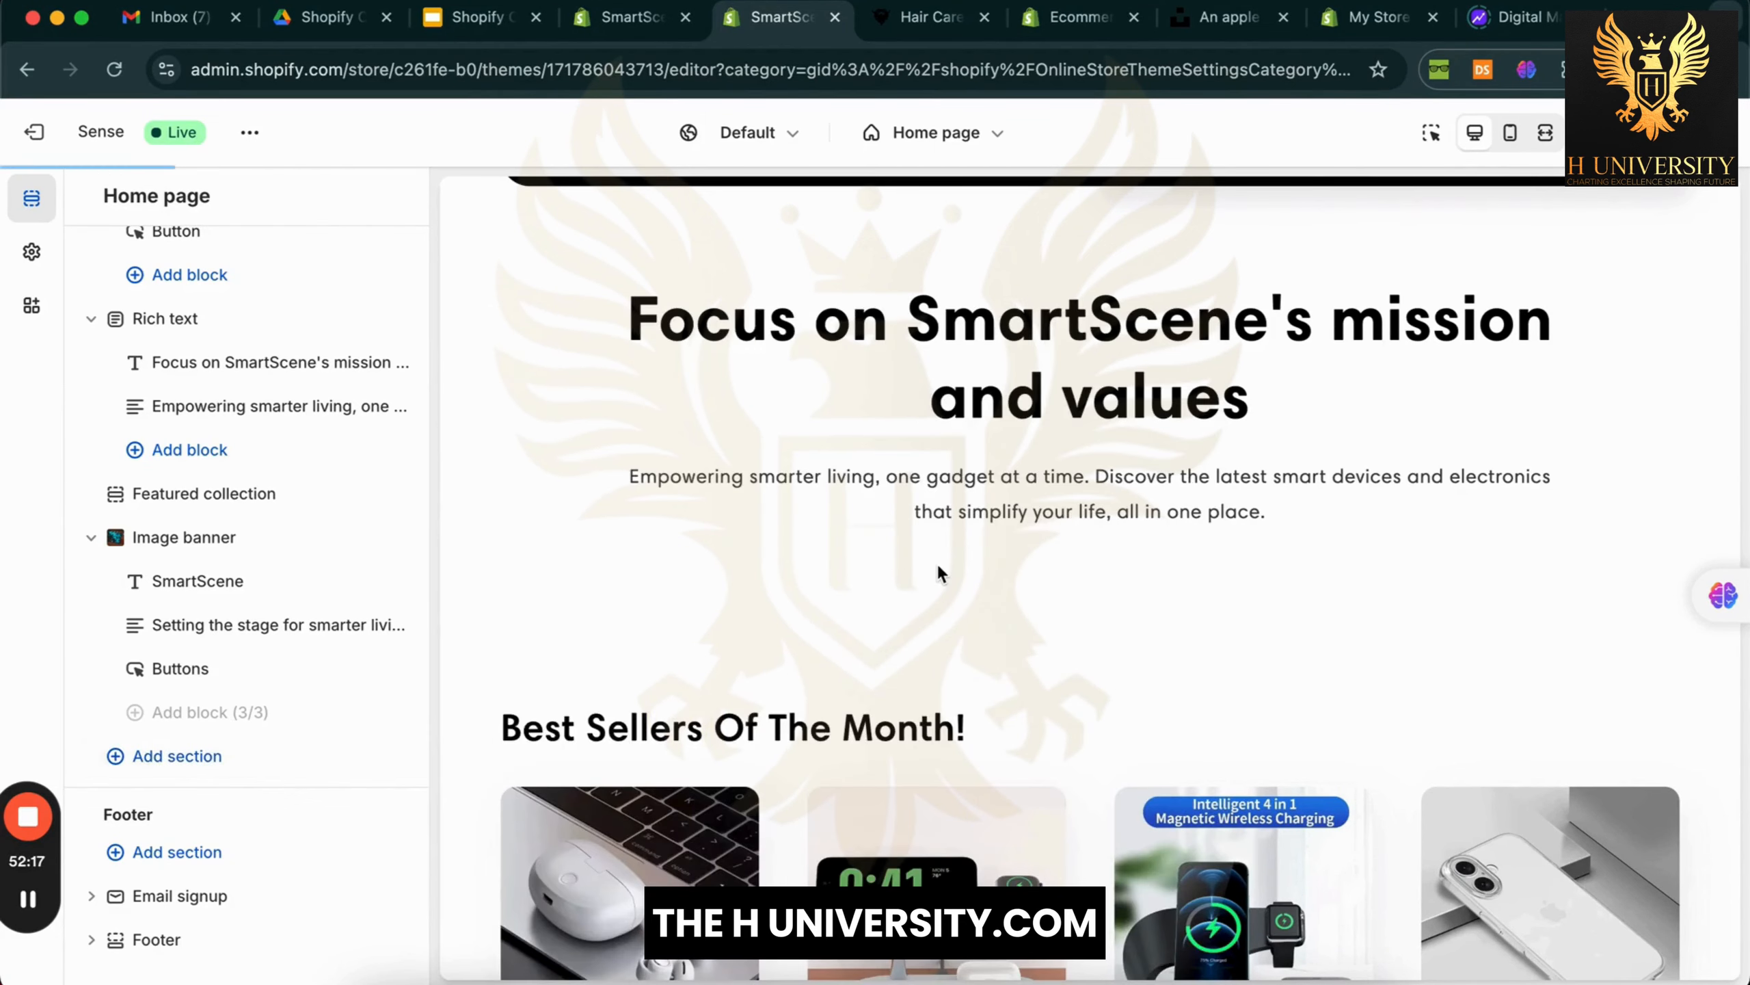
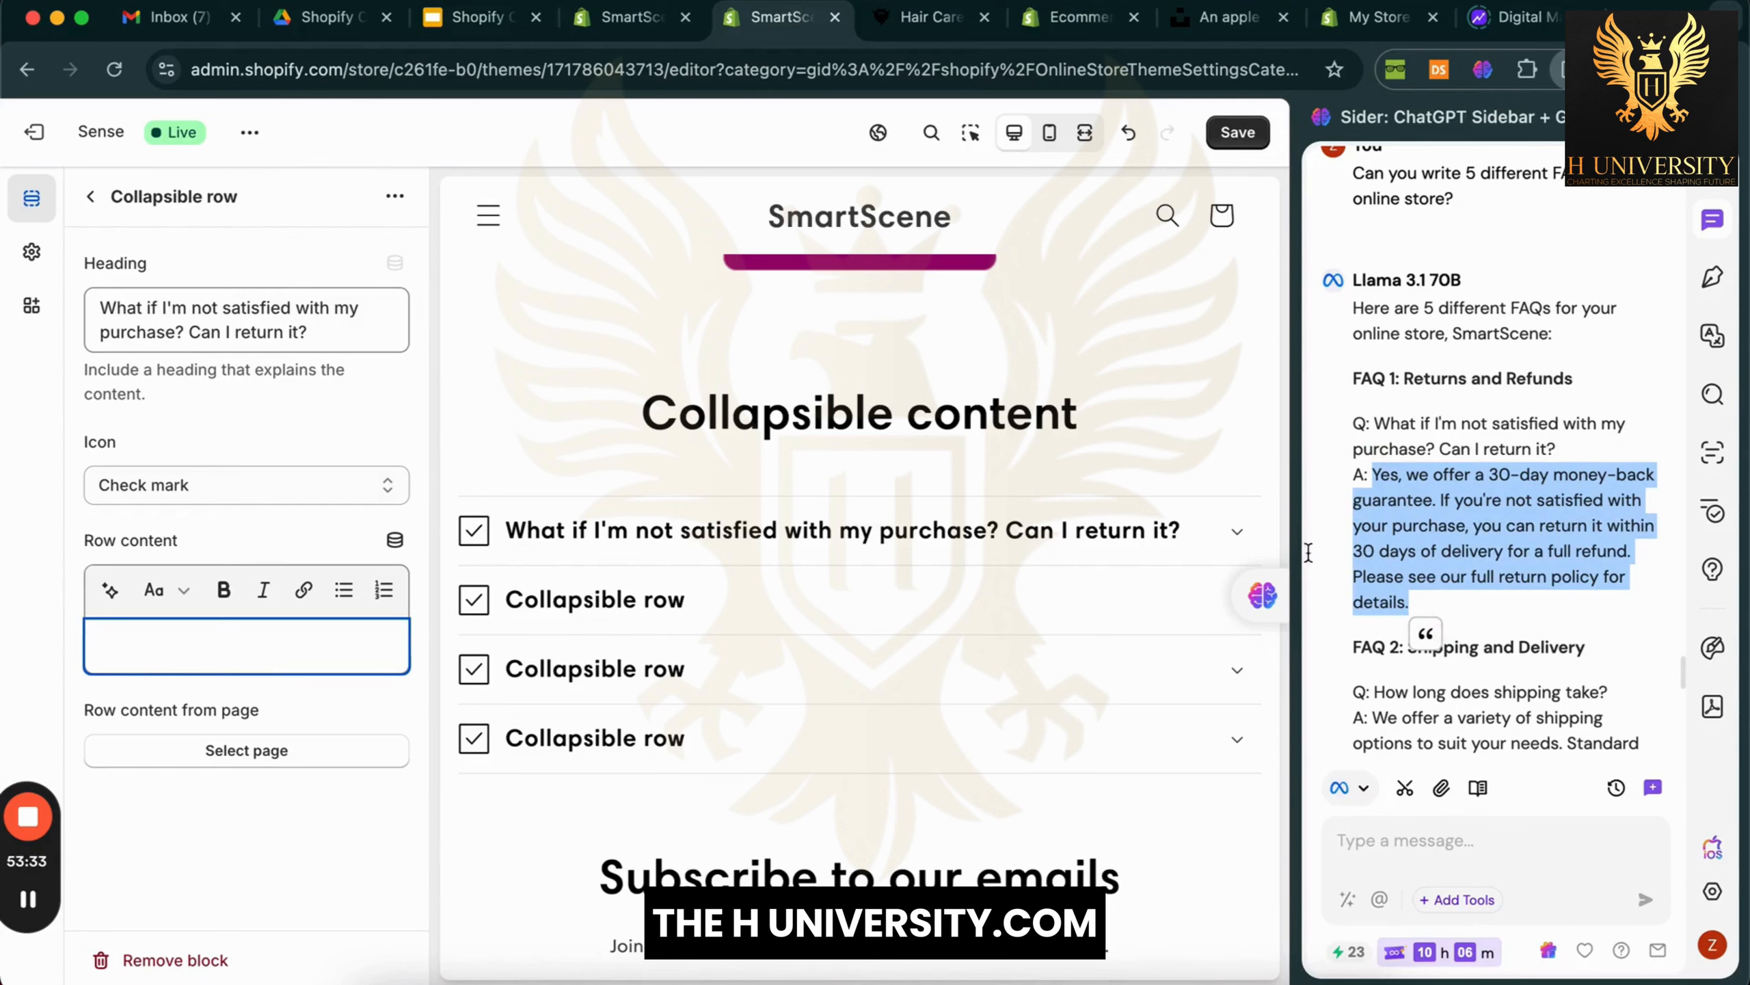
# Fill the returns question's row content with the FAQ 1 answer about the 30-day money-back guarantee, and return to the section list
pyautogui.click(264, 665)
pyautogui.write("Yes, we offer a 30-day money-back guarantee. If you're not satisfied with your purchase, you can return it within 30 days of delivery for a full refund. Please see our full return policy for details.")
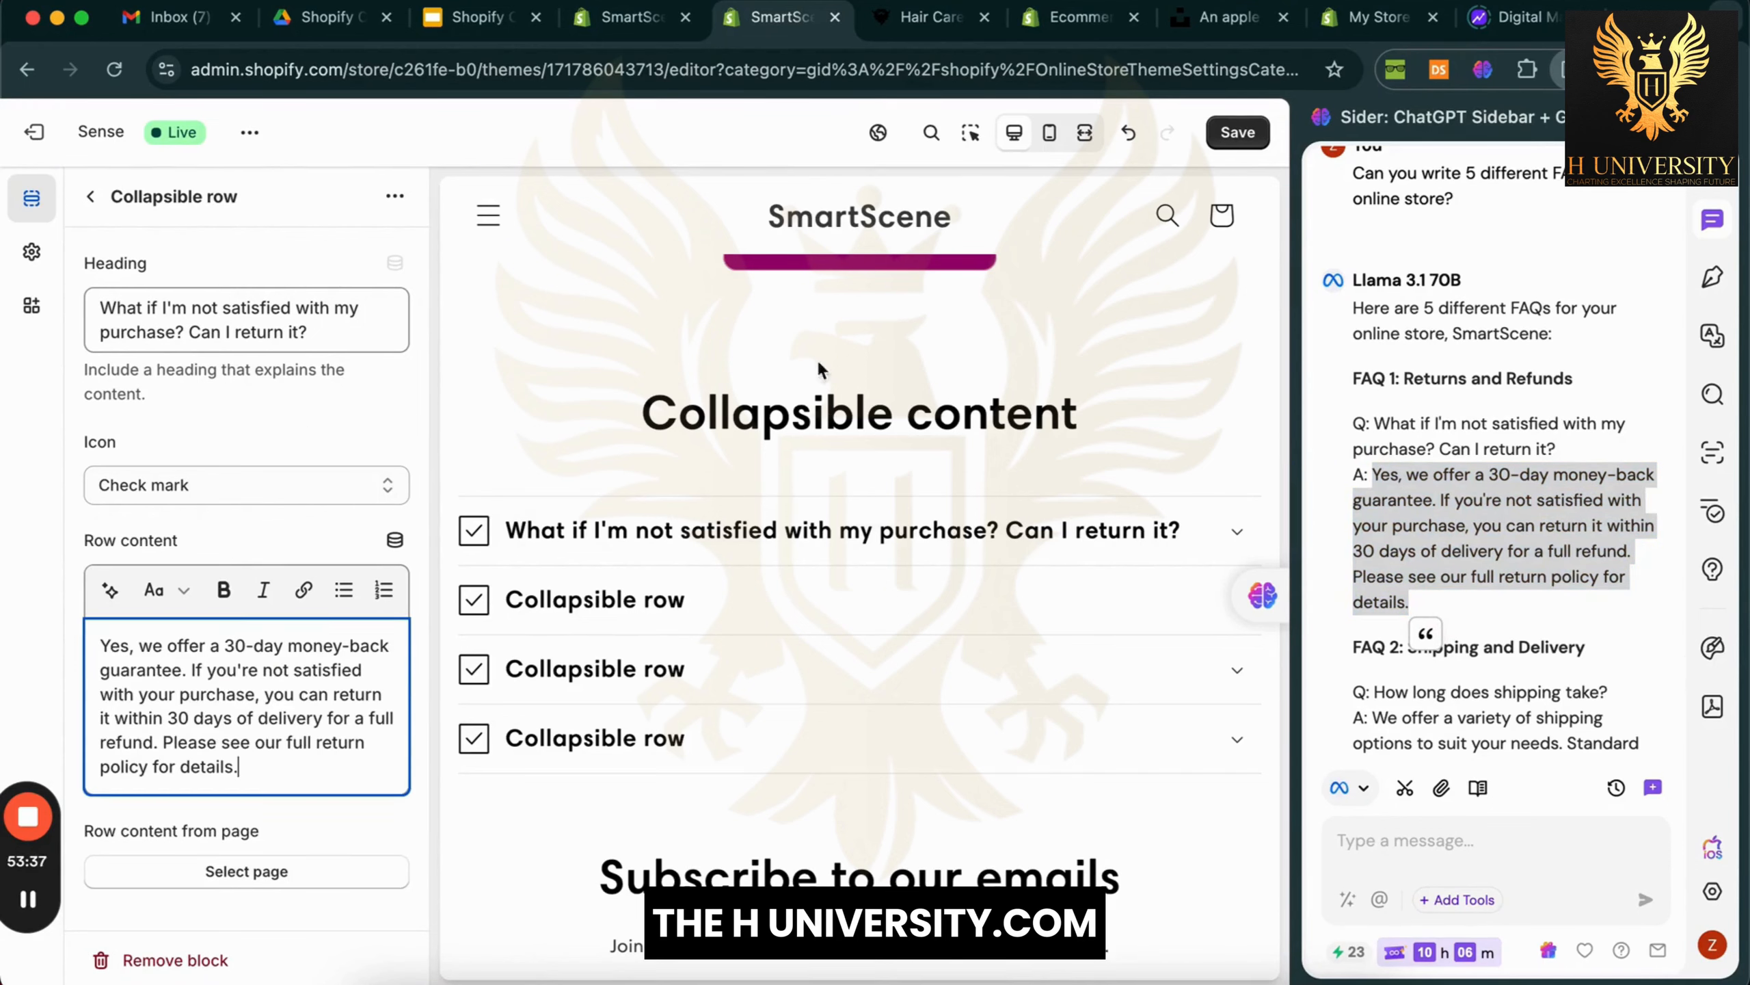
pyautogui.click(90, 196)
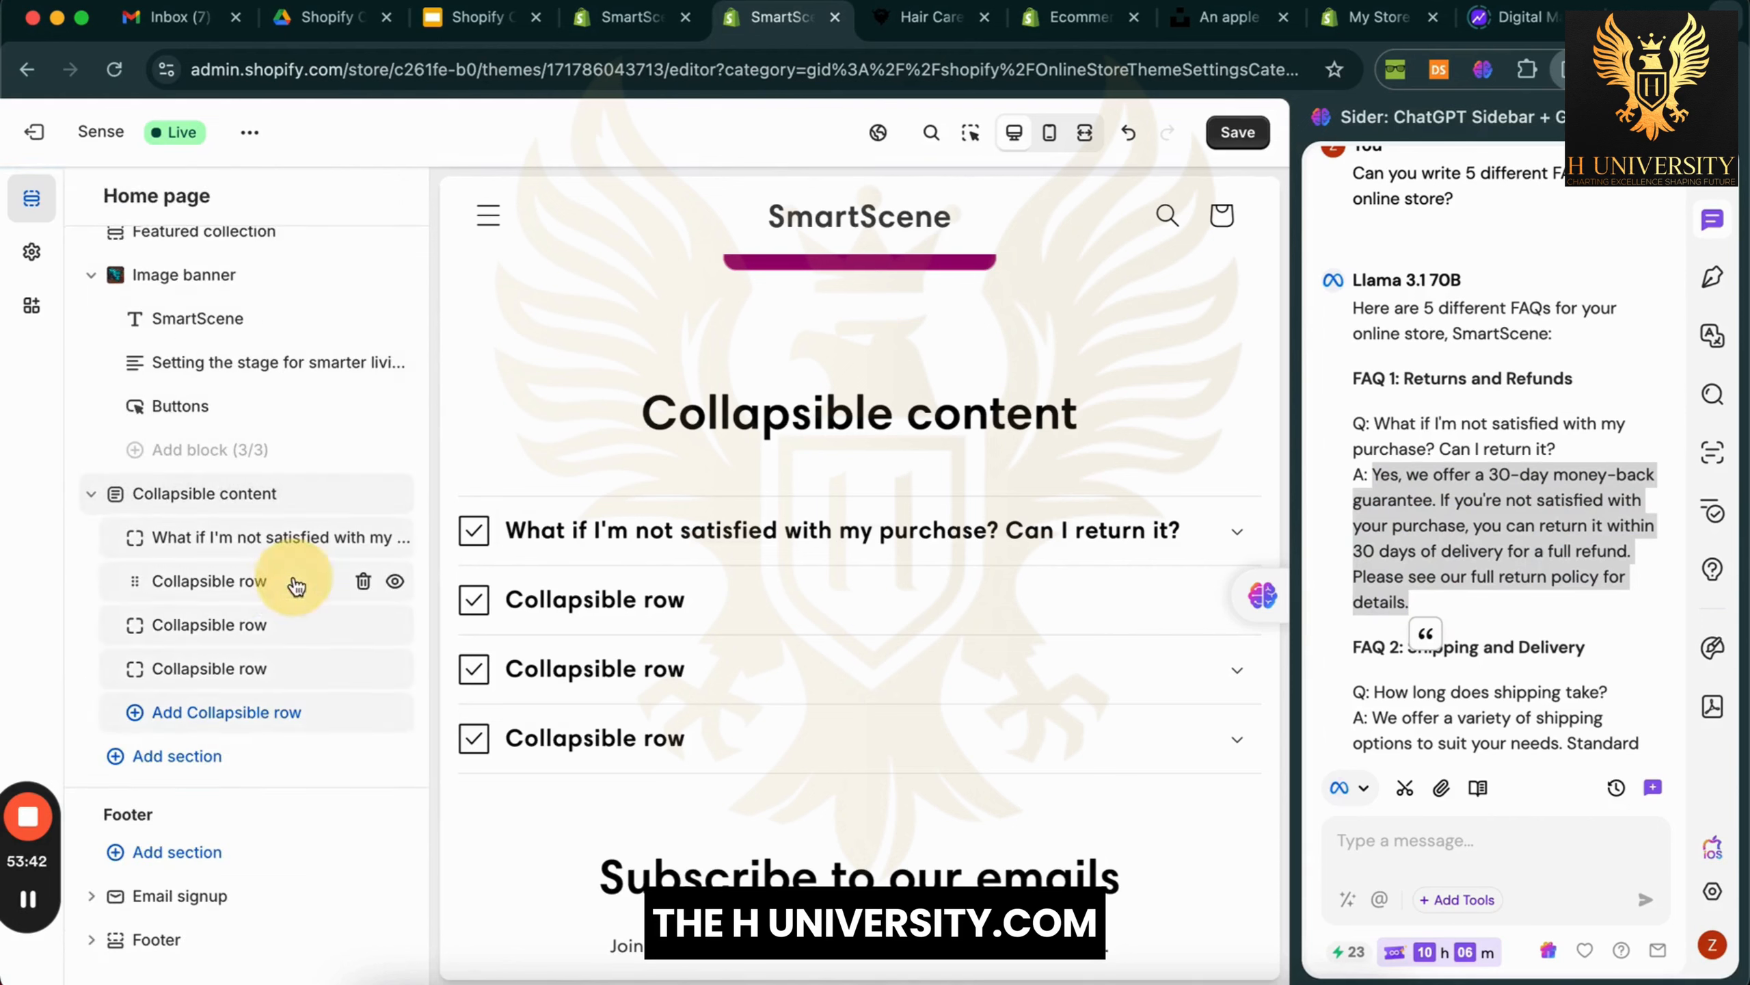
# Copy the FAQ 2 question "How long does shipping take?" into the second collapsible row's heading
pyautogui.scroll(-3, 1481, 545)
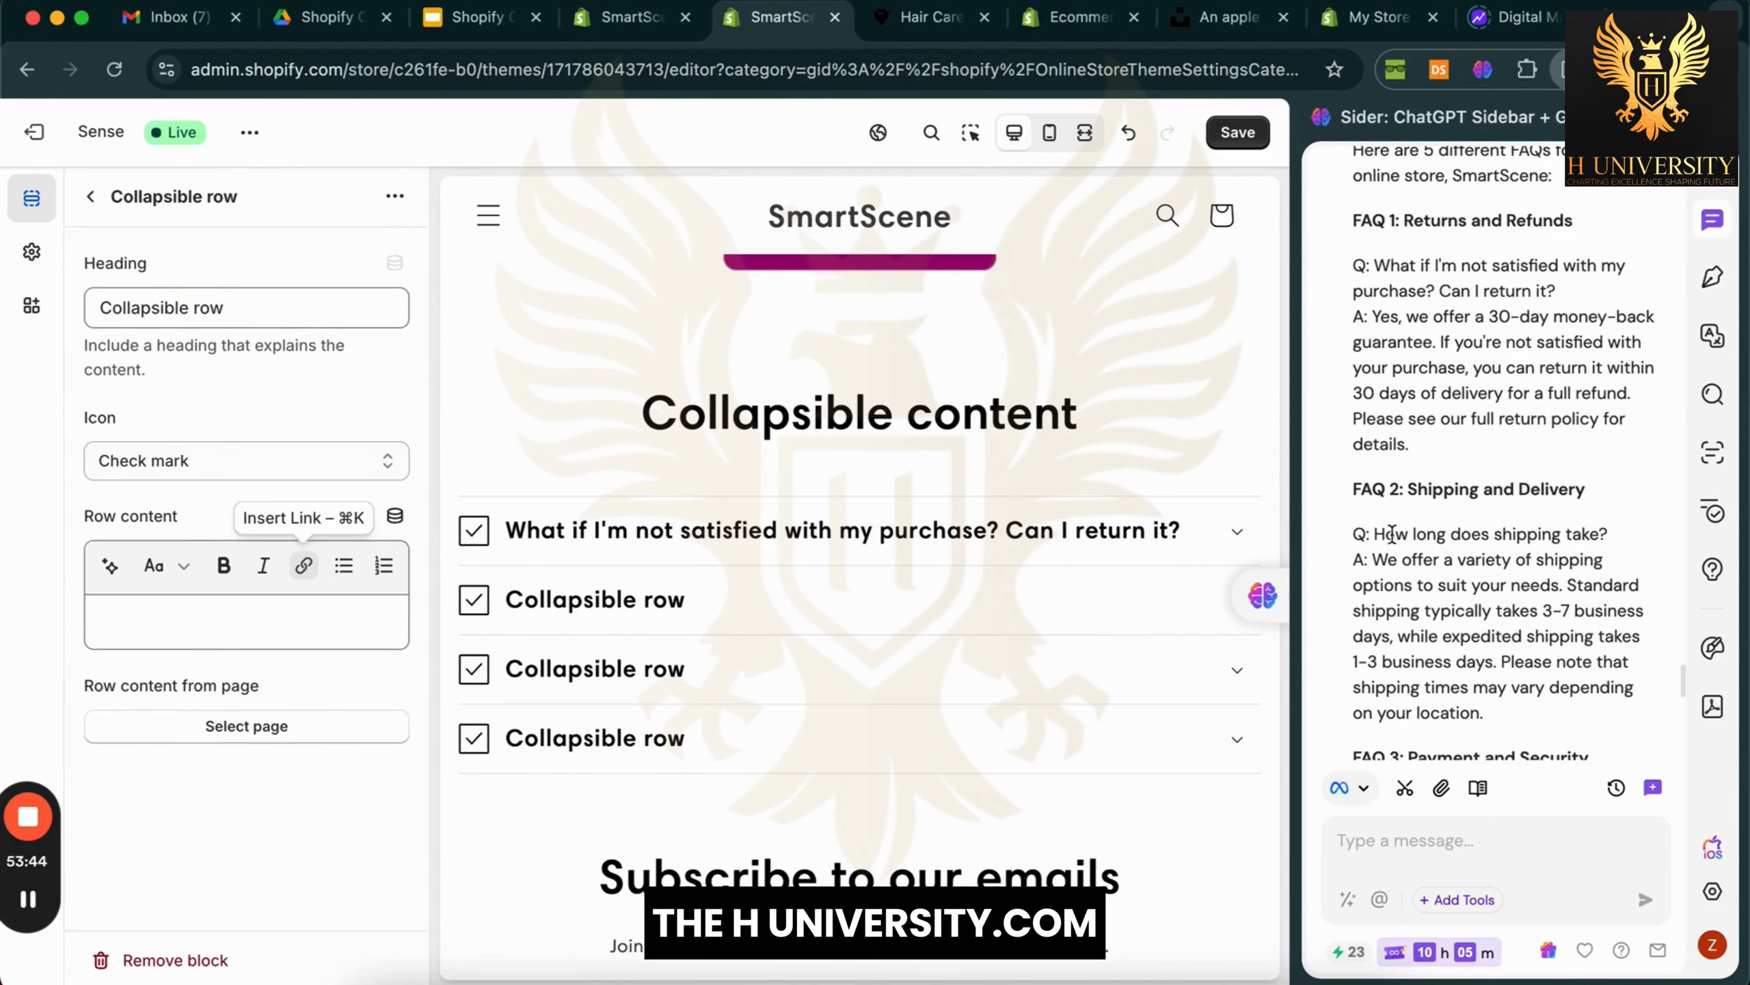
pyautogui.moveTo(1391, 534); pyautogui.dragTo(1630, 540)
pyautogui.press('super+c')
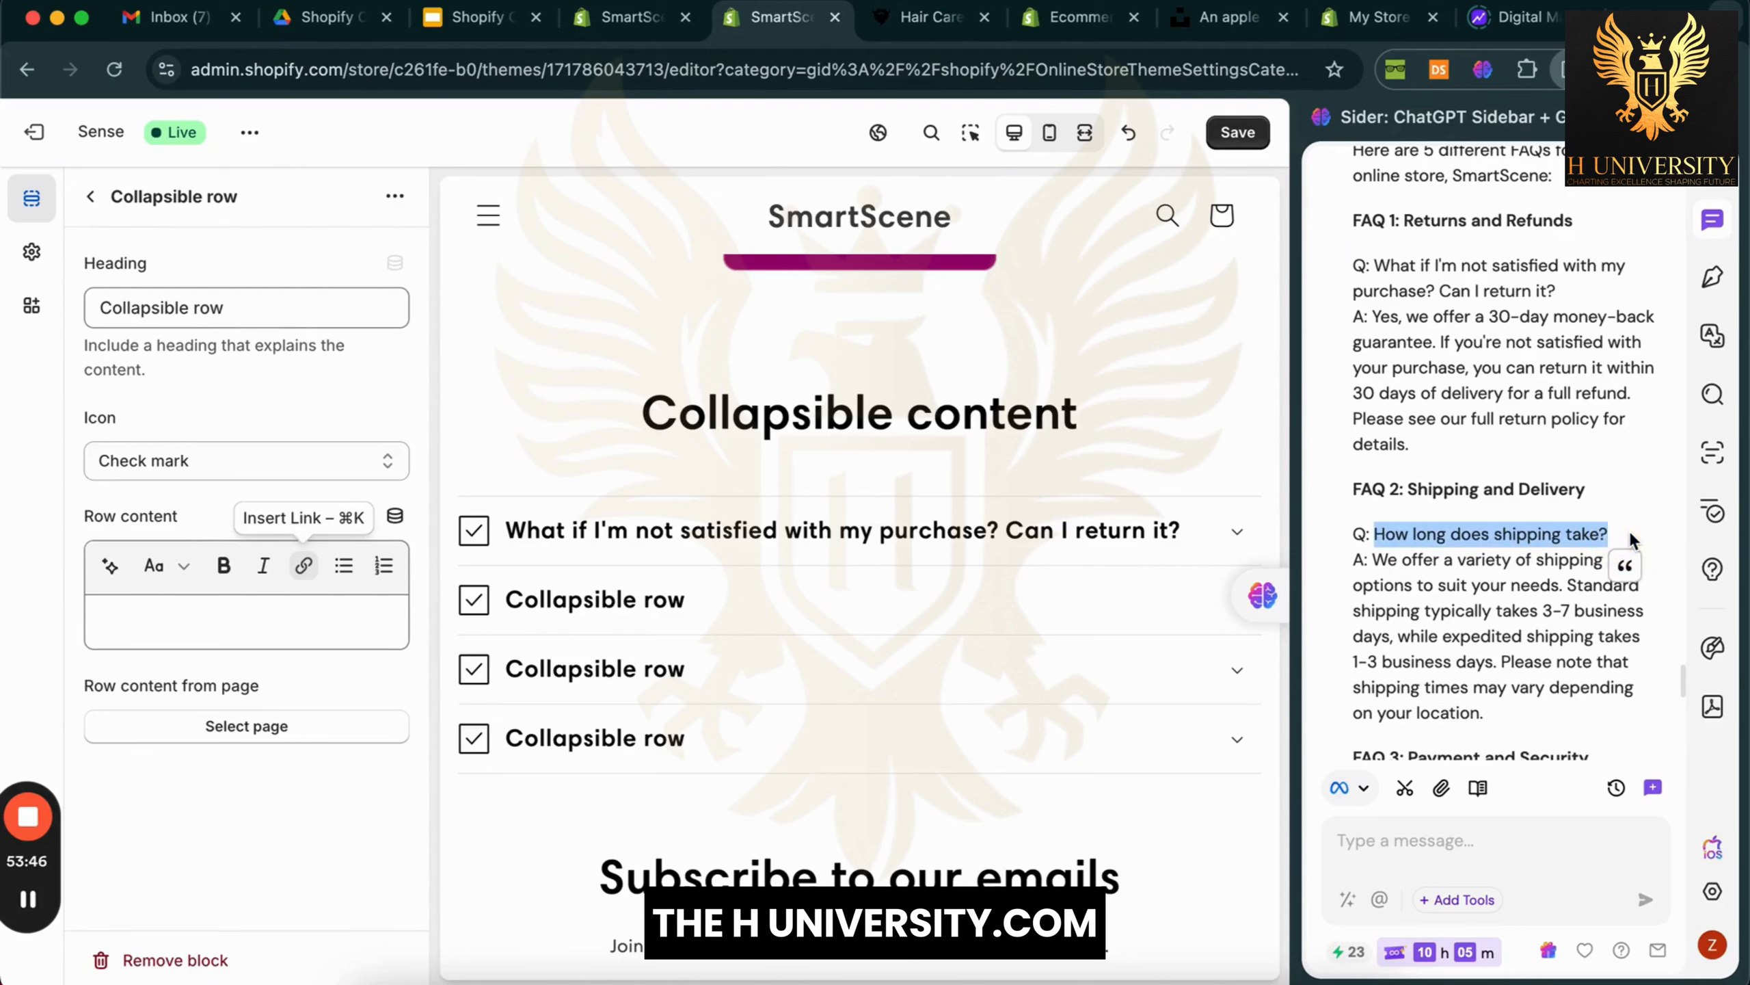
pyautogui.click(1630, 476)
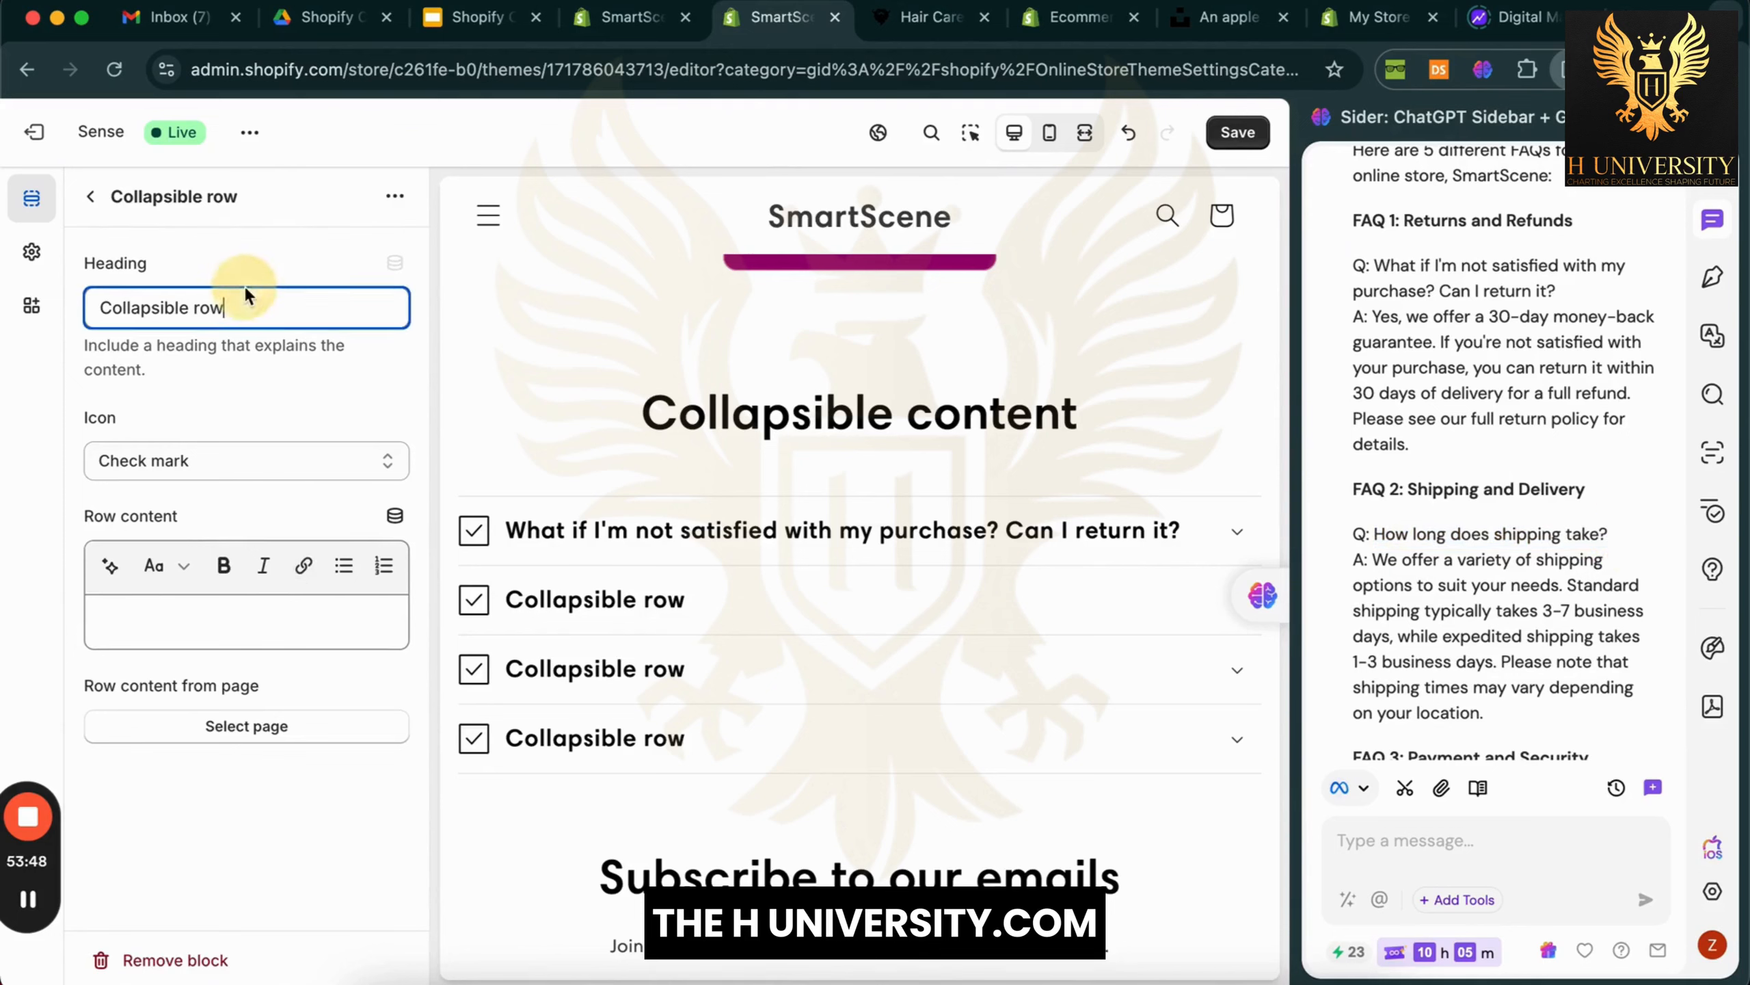
pyautogui.tripleClick(262, 301)
pyautogui.press('super+v')
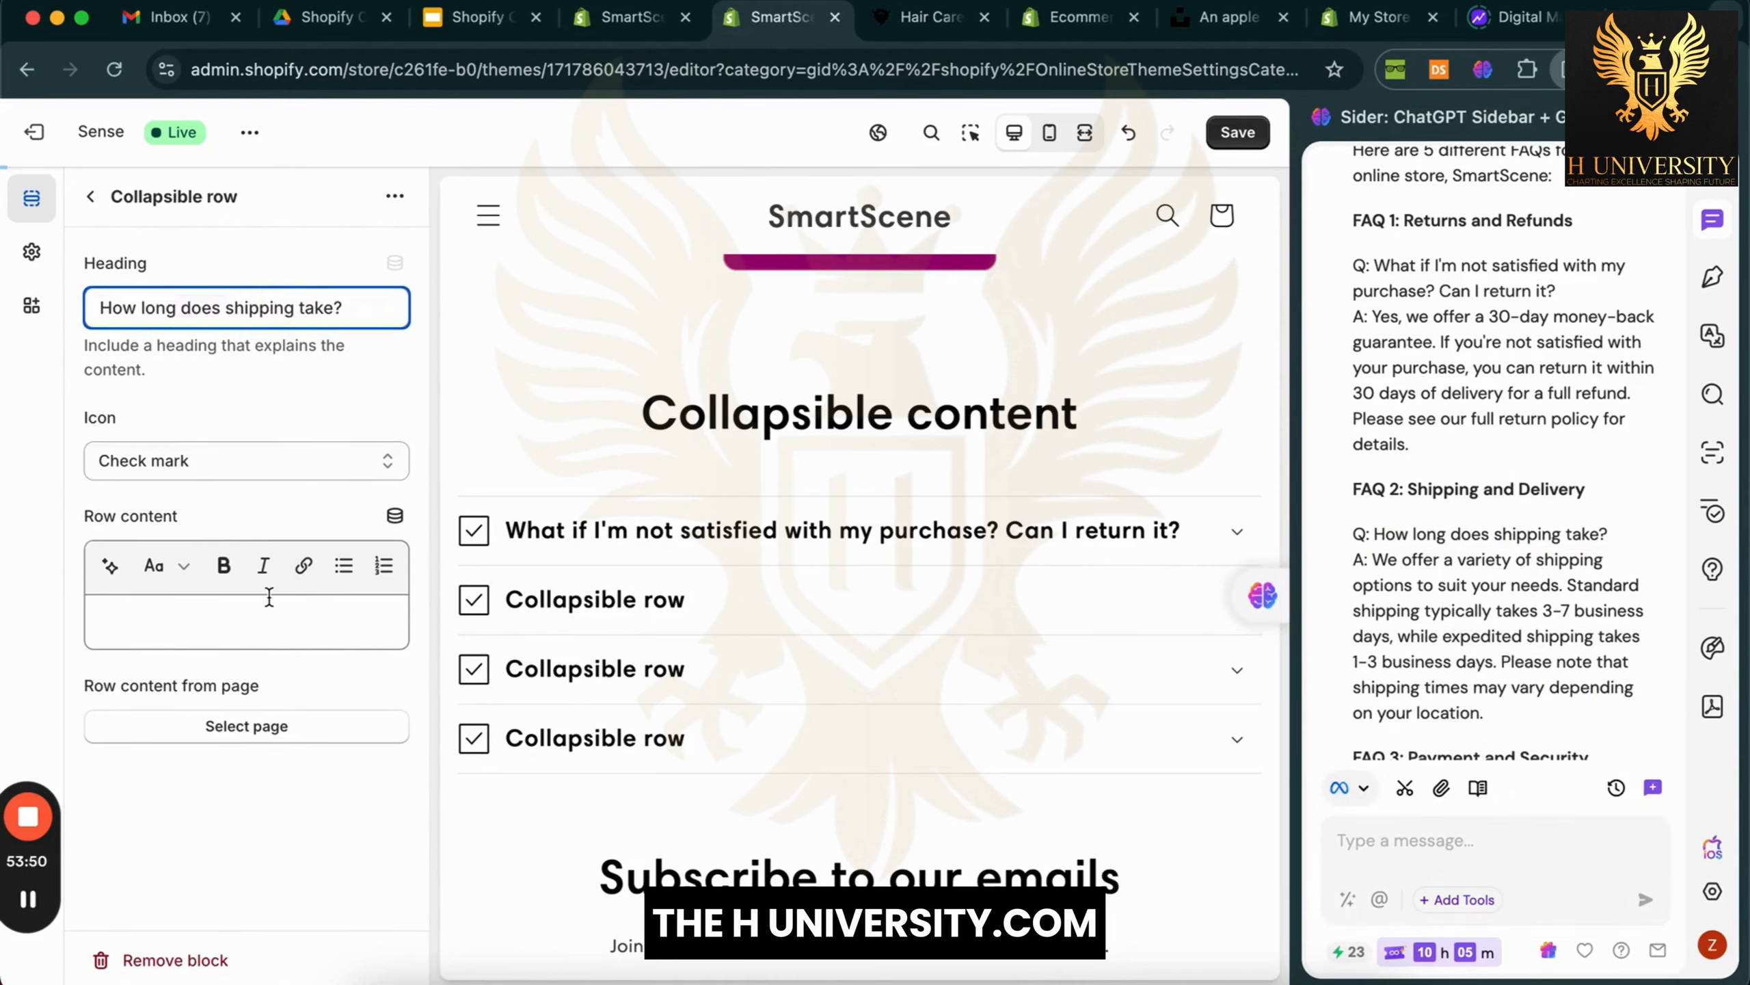
# Copy the FAQ 2 shipping answer into the second row's content and save the theme changes
pyautogui.moveTo(1373, 559); pyautogui.dragTo(1483, 713)
pyautogui.press('super+c')
pyautogui.scroll(-2, 1502, 483)
pyautogui.click(247, 621)
pyautogui.press('super+v')
pyautogui.click(1238, 132)
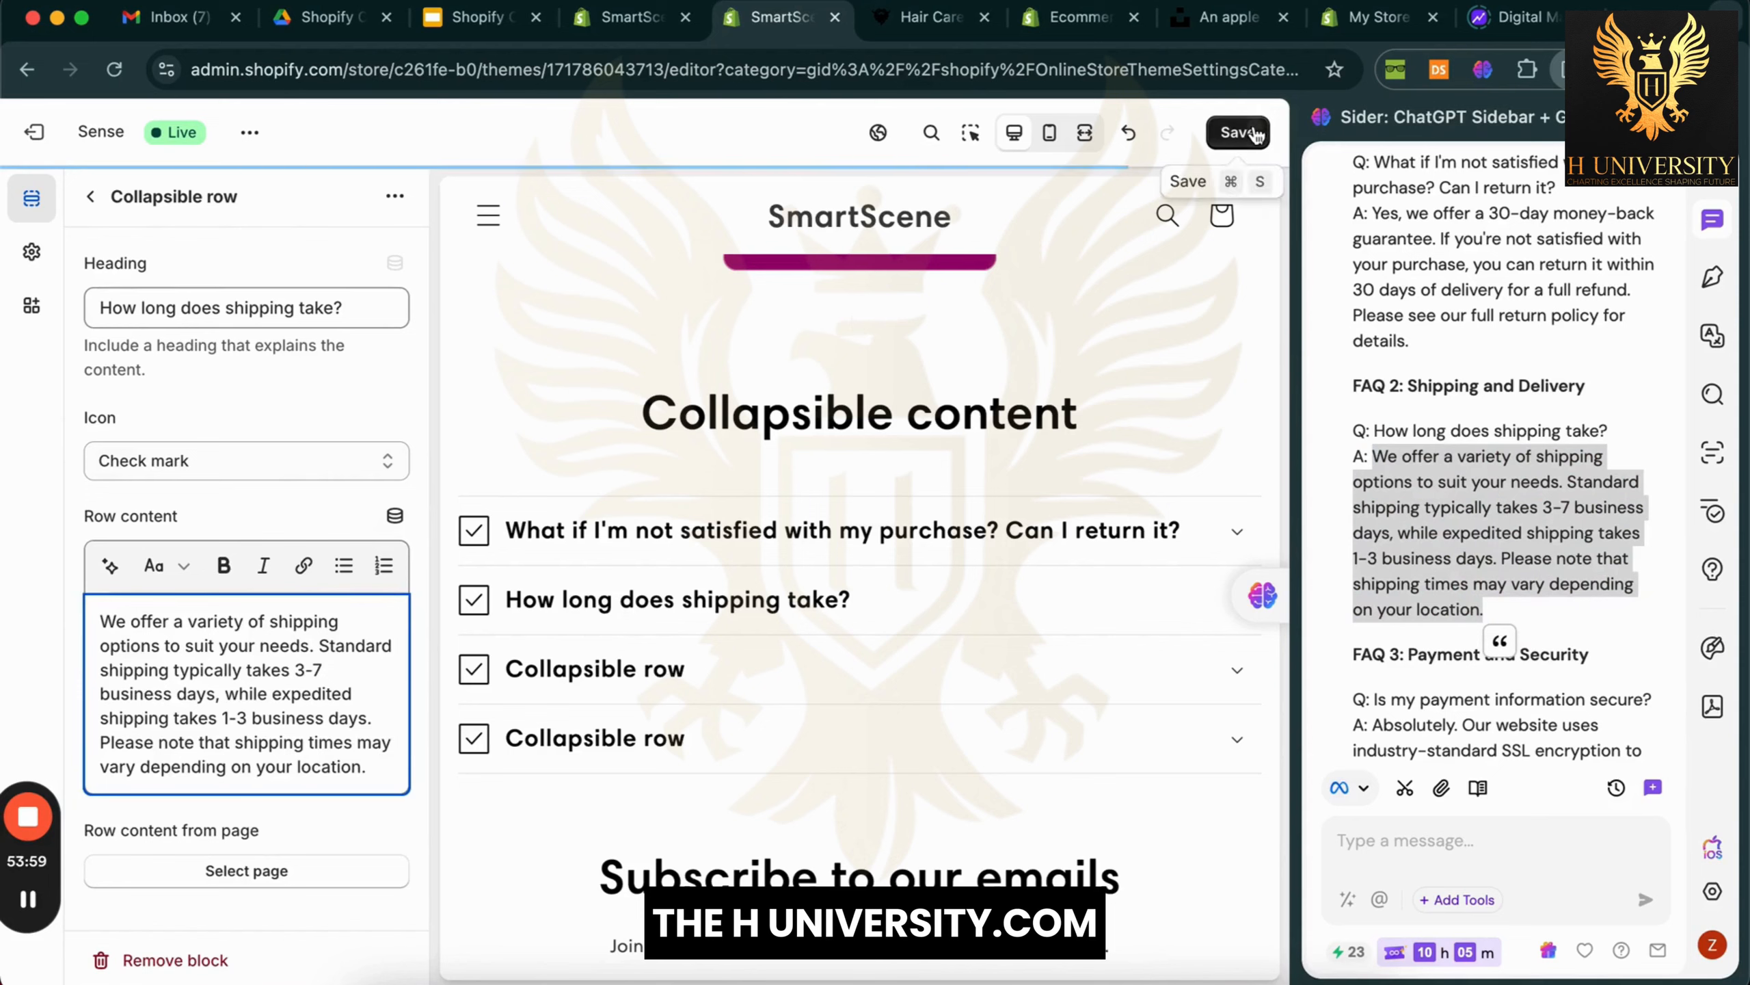
# Copy the FAQ 3 question "Is my payment information secure?" into the third collapsible row's heading
pyautogui.scroll(-2, 1477, 416)
pyautogui.scroll(-2, 1476, 415)
pyautogui.click(1397, 530)
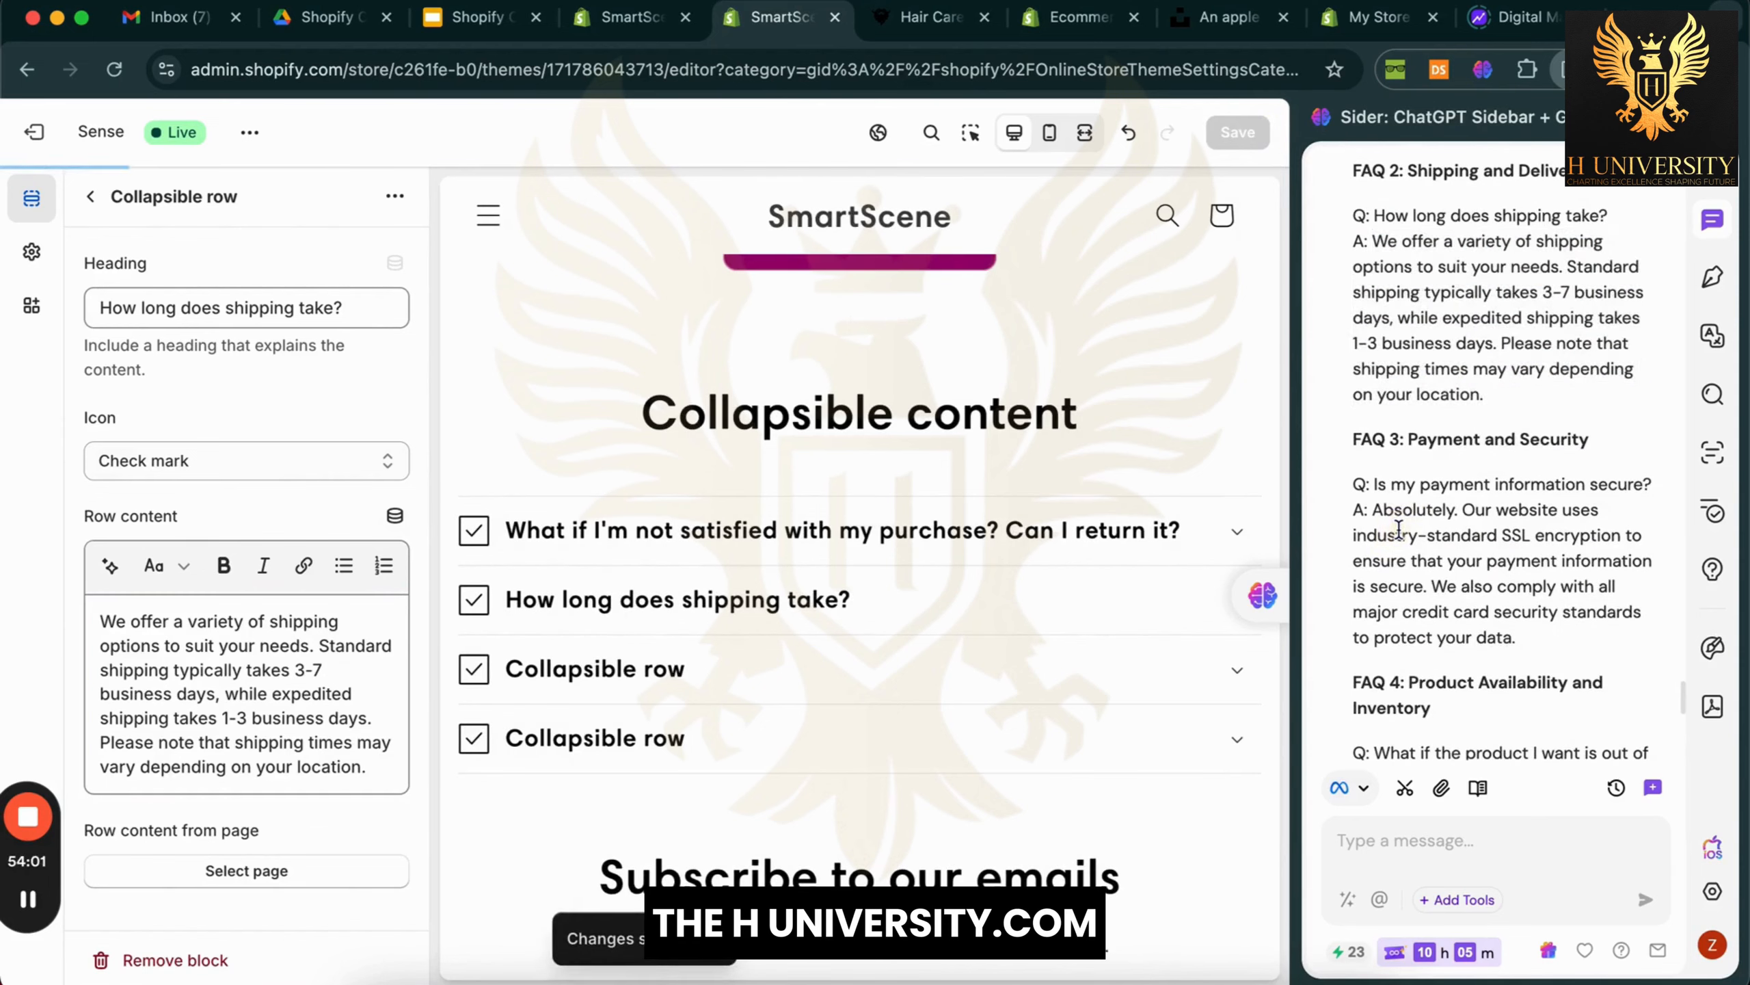
pyautogui.moveTo(1374, 485); pyautogui.dragTo(1651, 487)
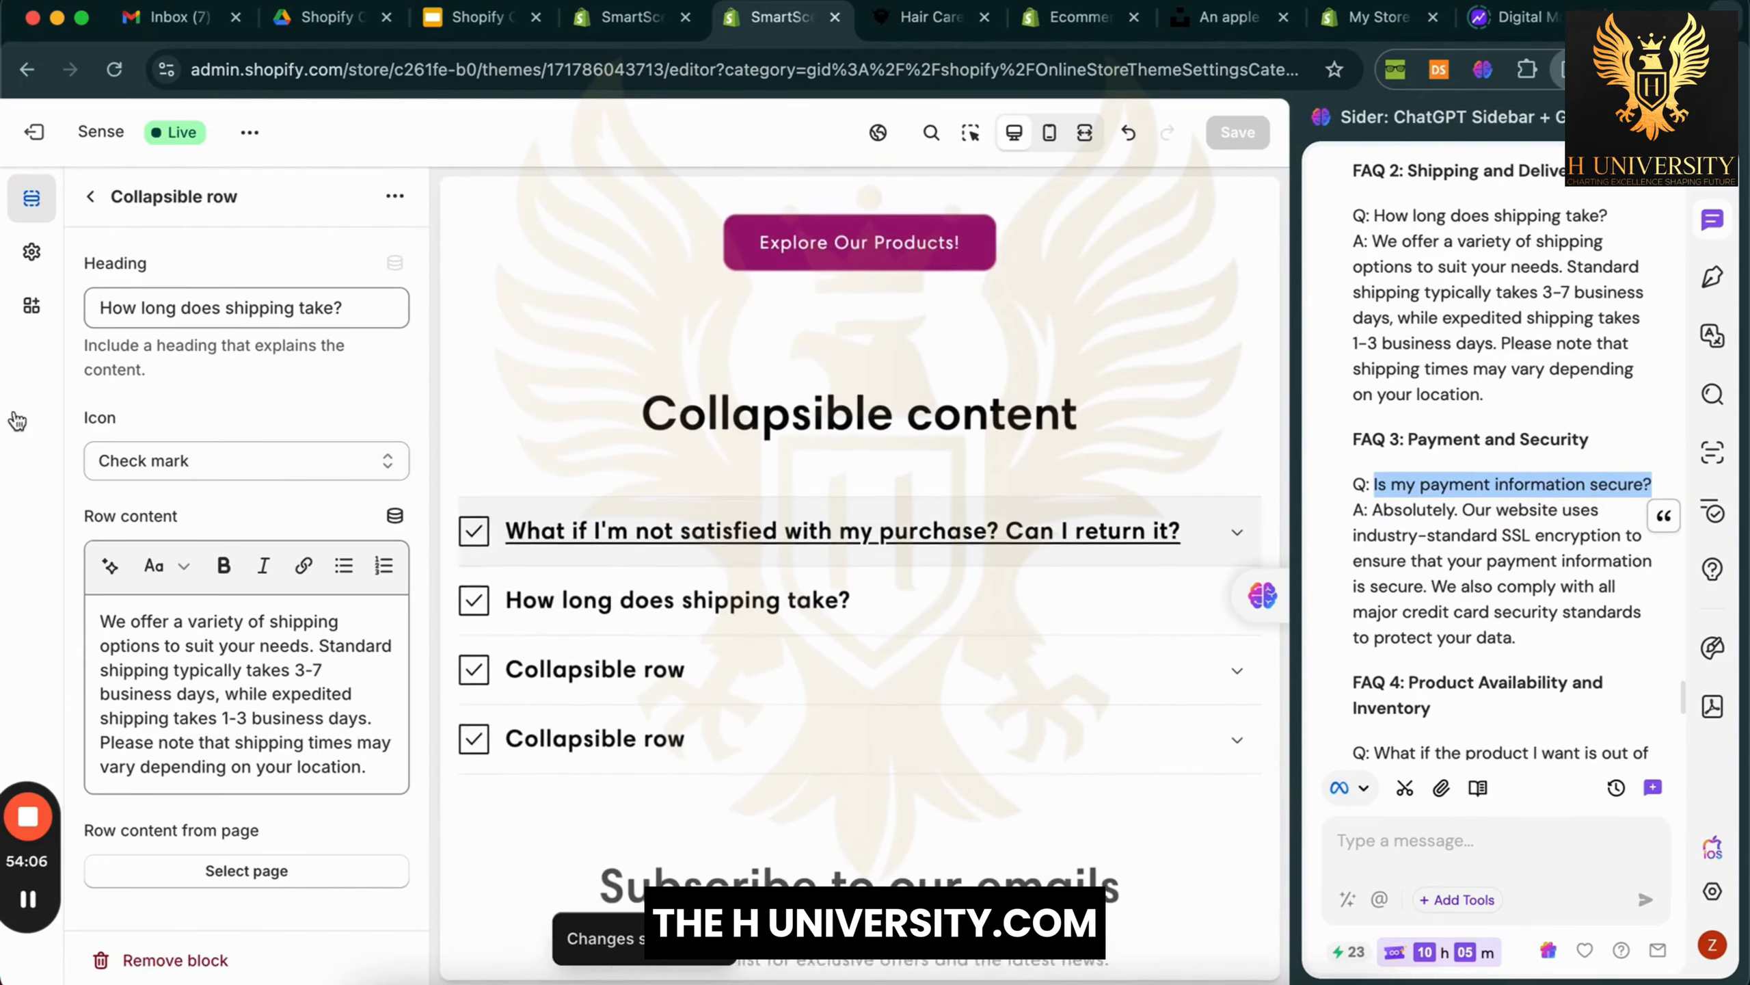
pyautogui.click(95, 205)
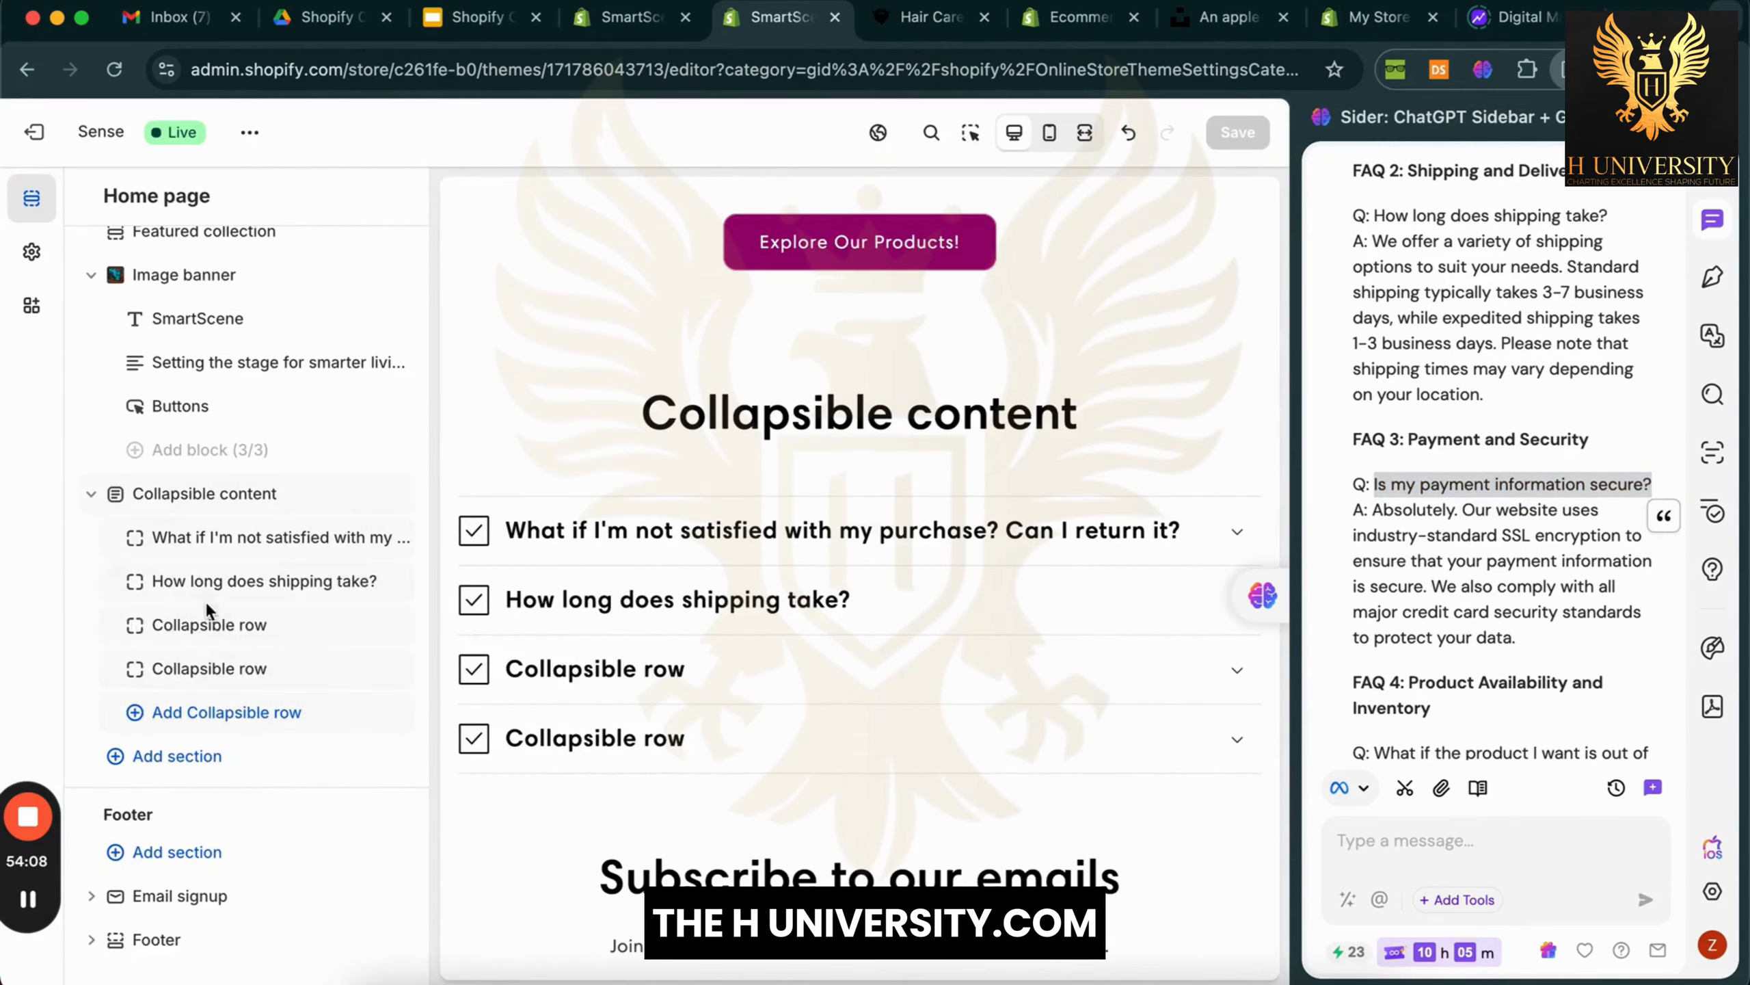
pyautogui.click(218, 640)
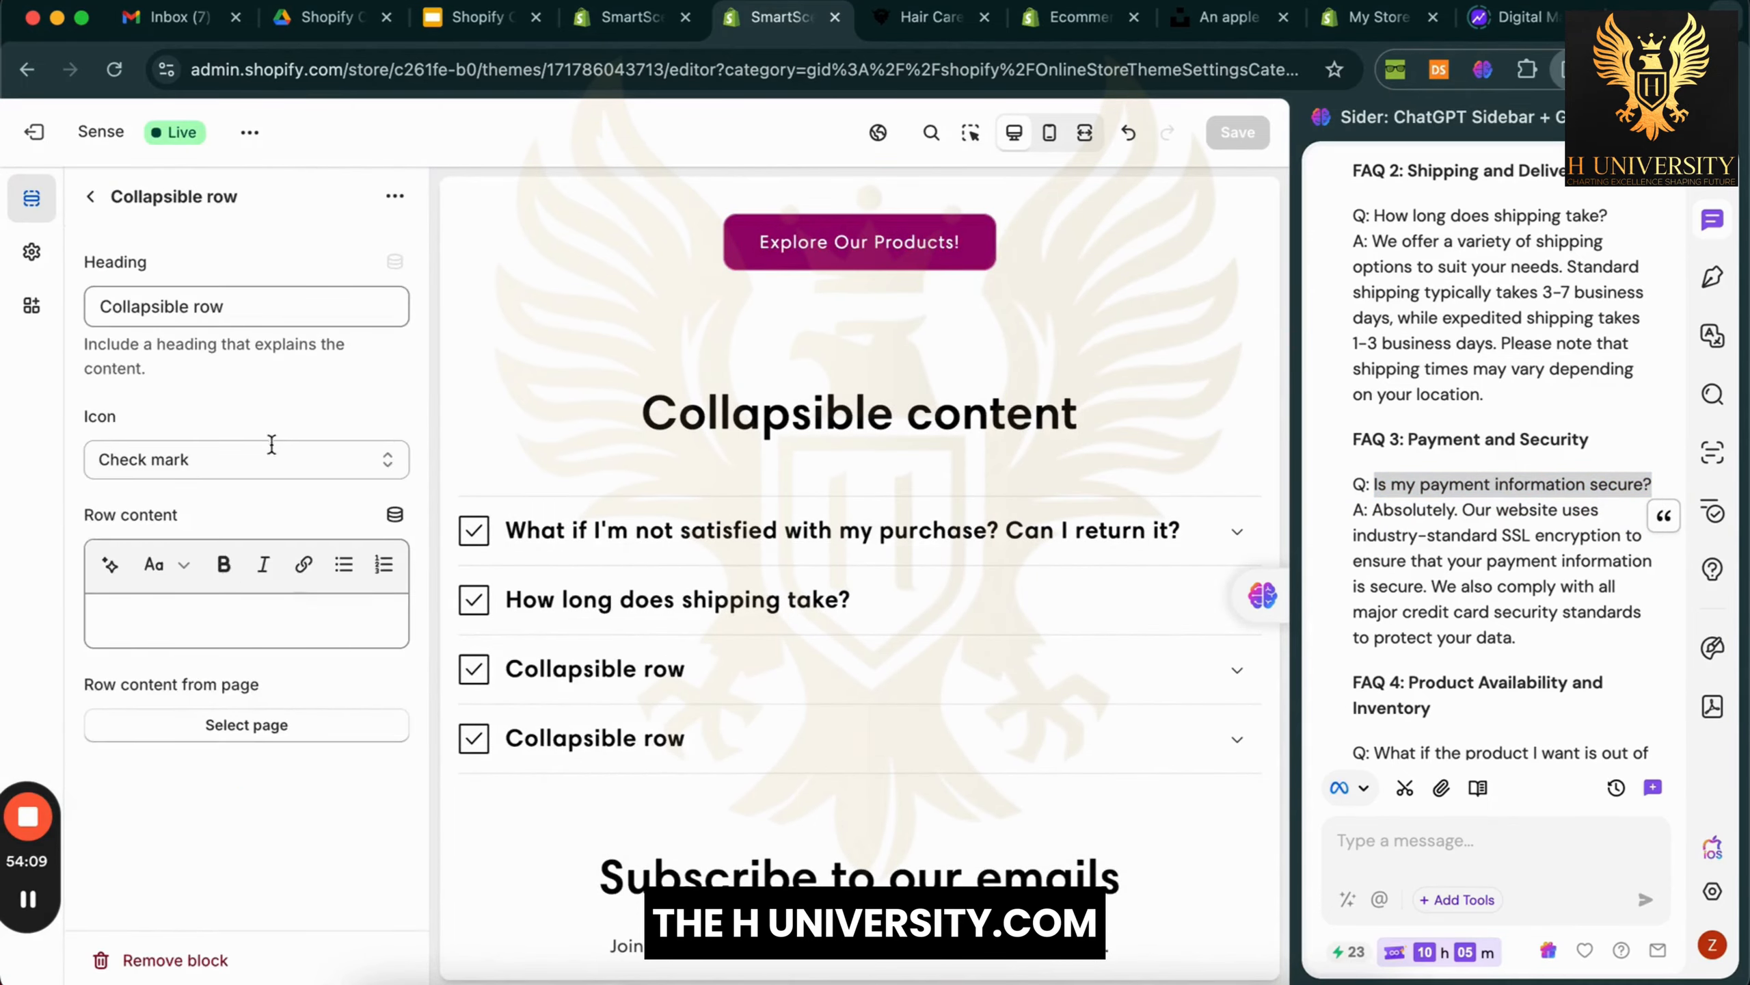
pyautogui.click(321, 305)
pyautogui.tripleClick(324, 306)
pyautogui.press('super+v')
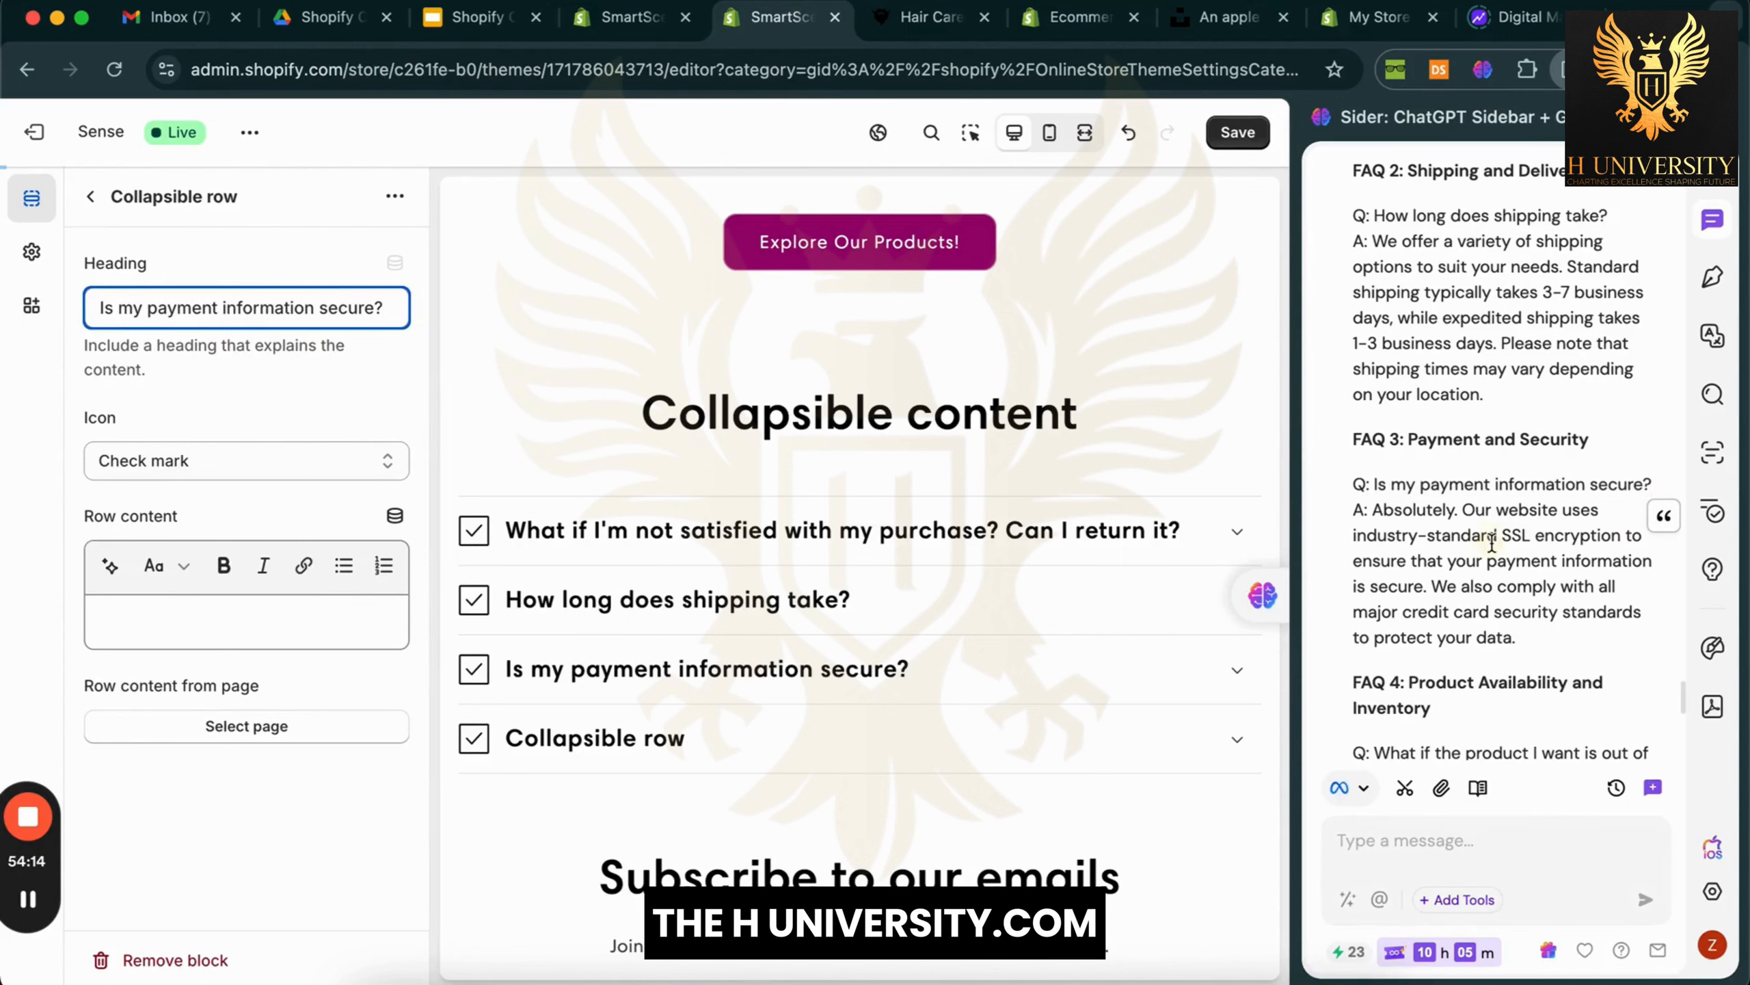
# Copy the FAQ 3 answer about SSL encryption into the third row's content and return to the section list
pyautogui.moveTo(1377, 513); pyautogui.dragTo(1542, 627)
pyautogui.press('super+c')
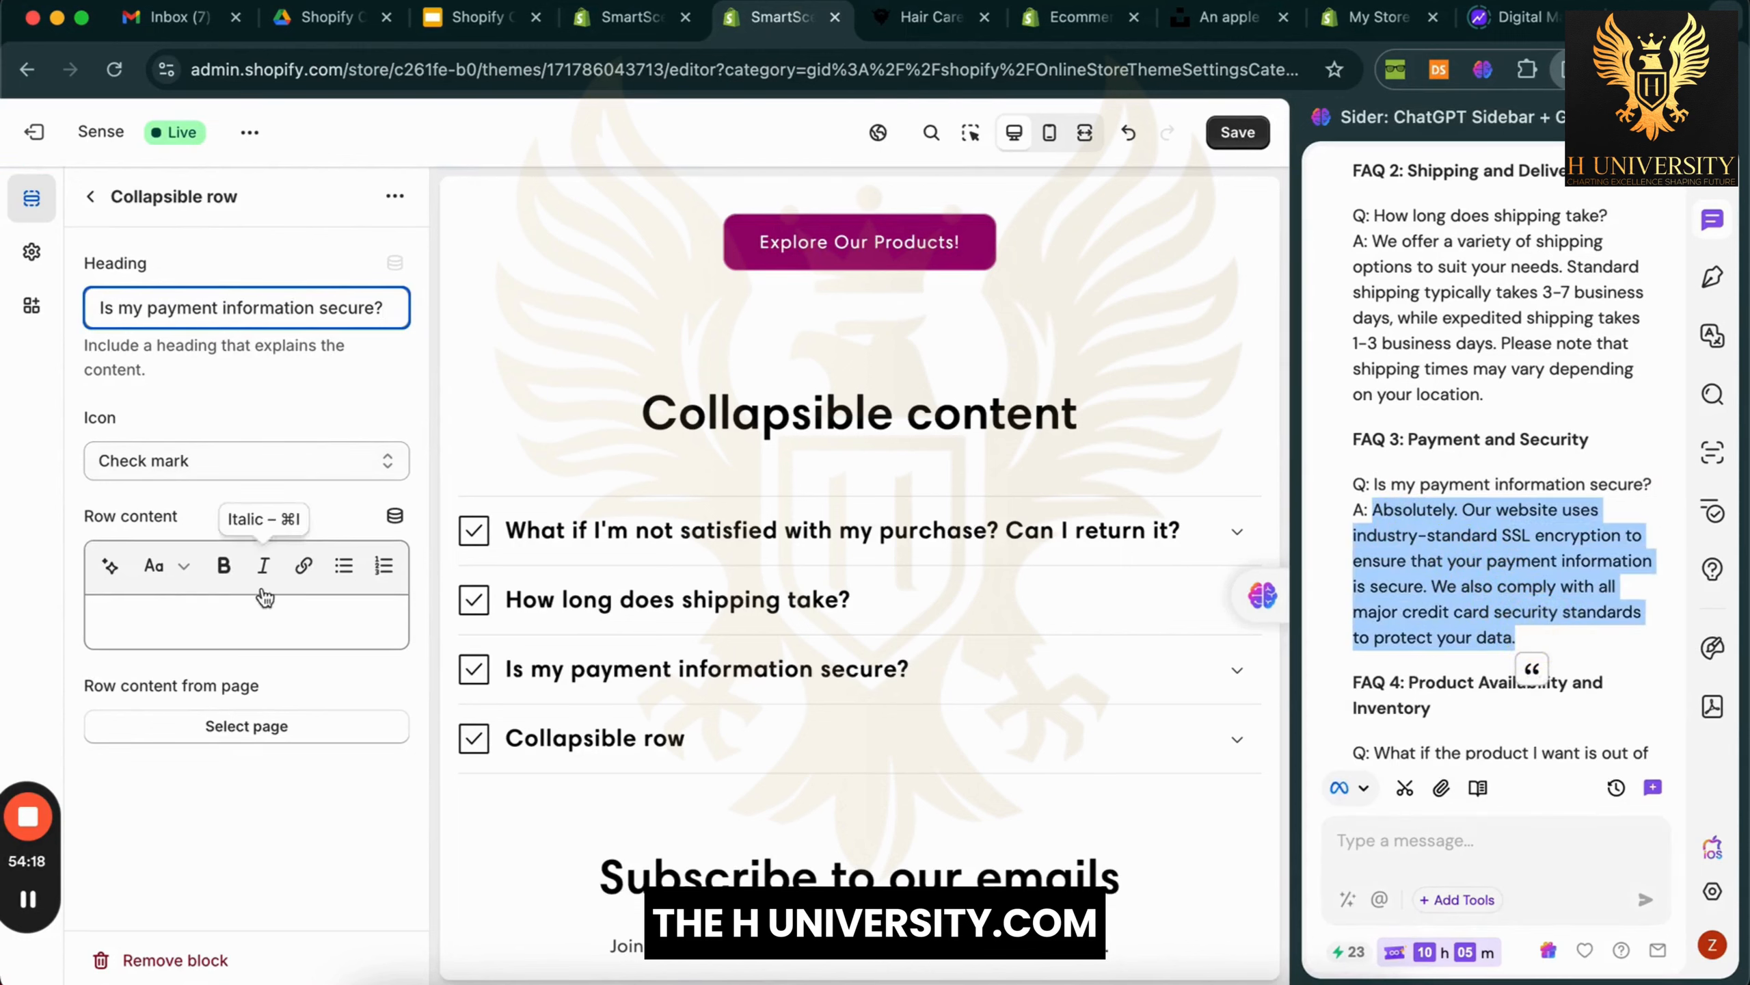
pyautogui.click(277, 618)
pyautogui.press('super+v')
pyautogui.press('Escape')
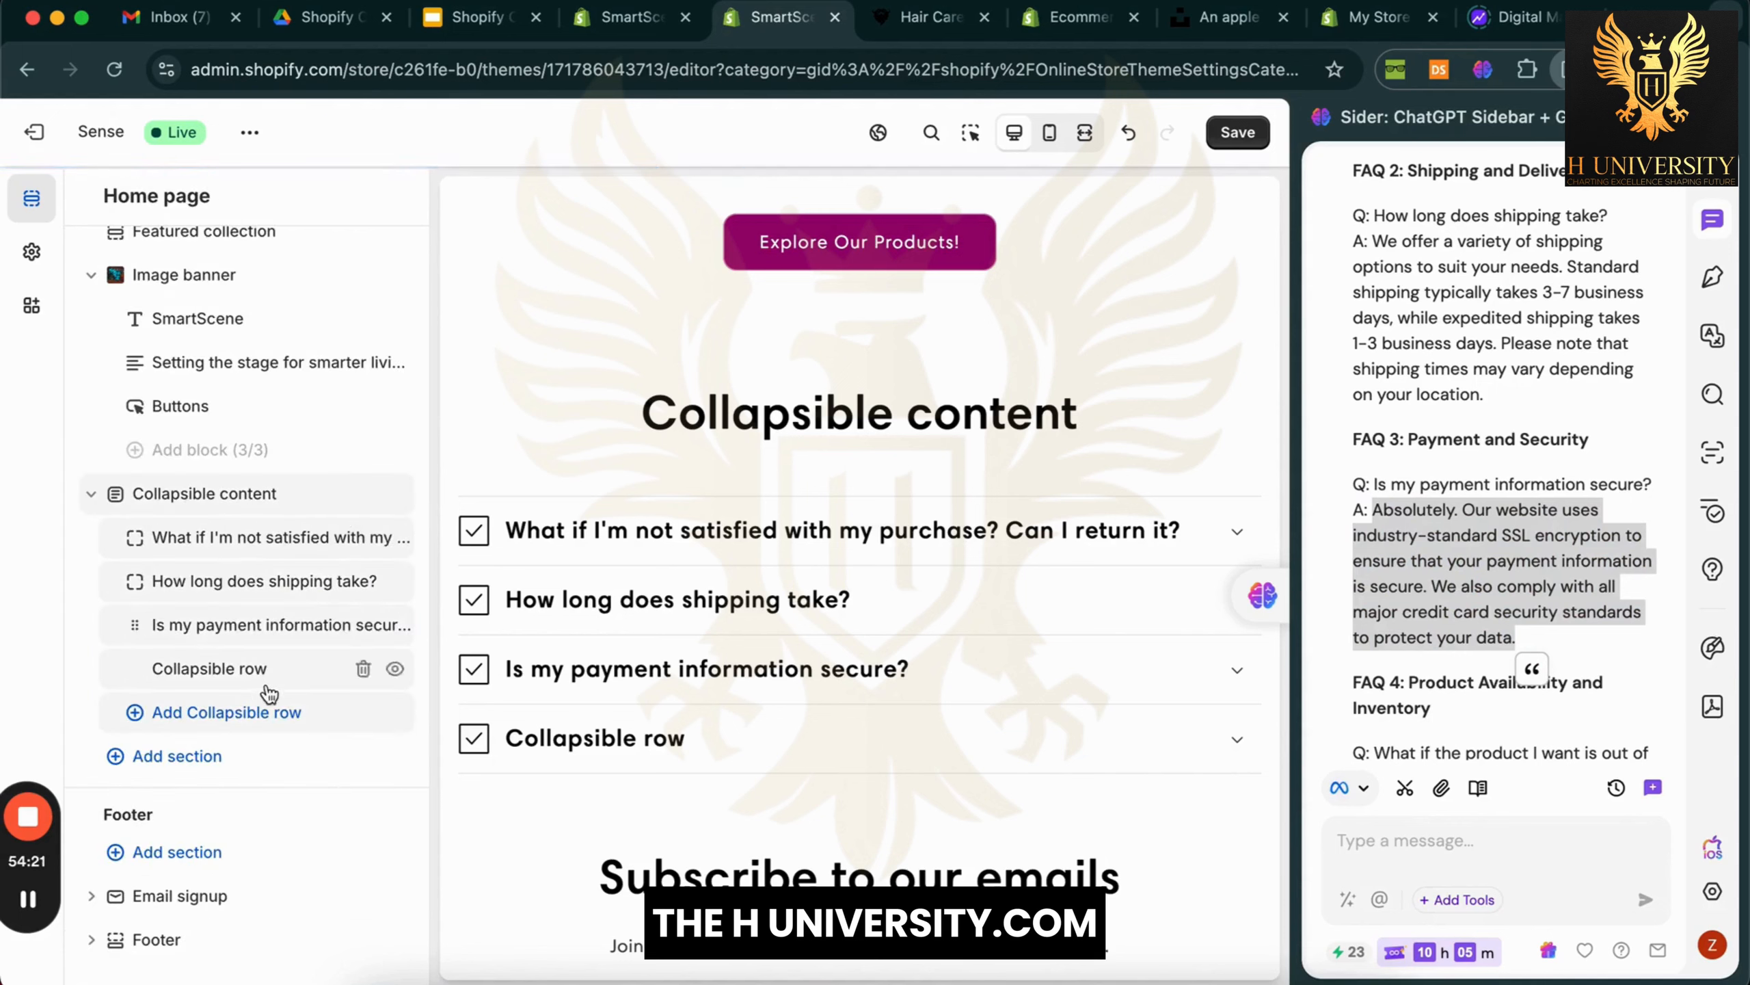
# Copy the FAQ 4 question "What if the product I want is out of stock?" into the fourth collapsible row's heading
pyautogui.click(231, 668)
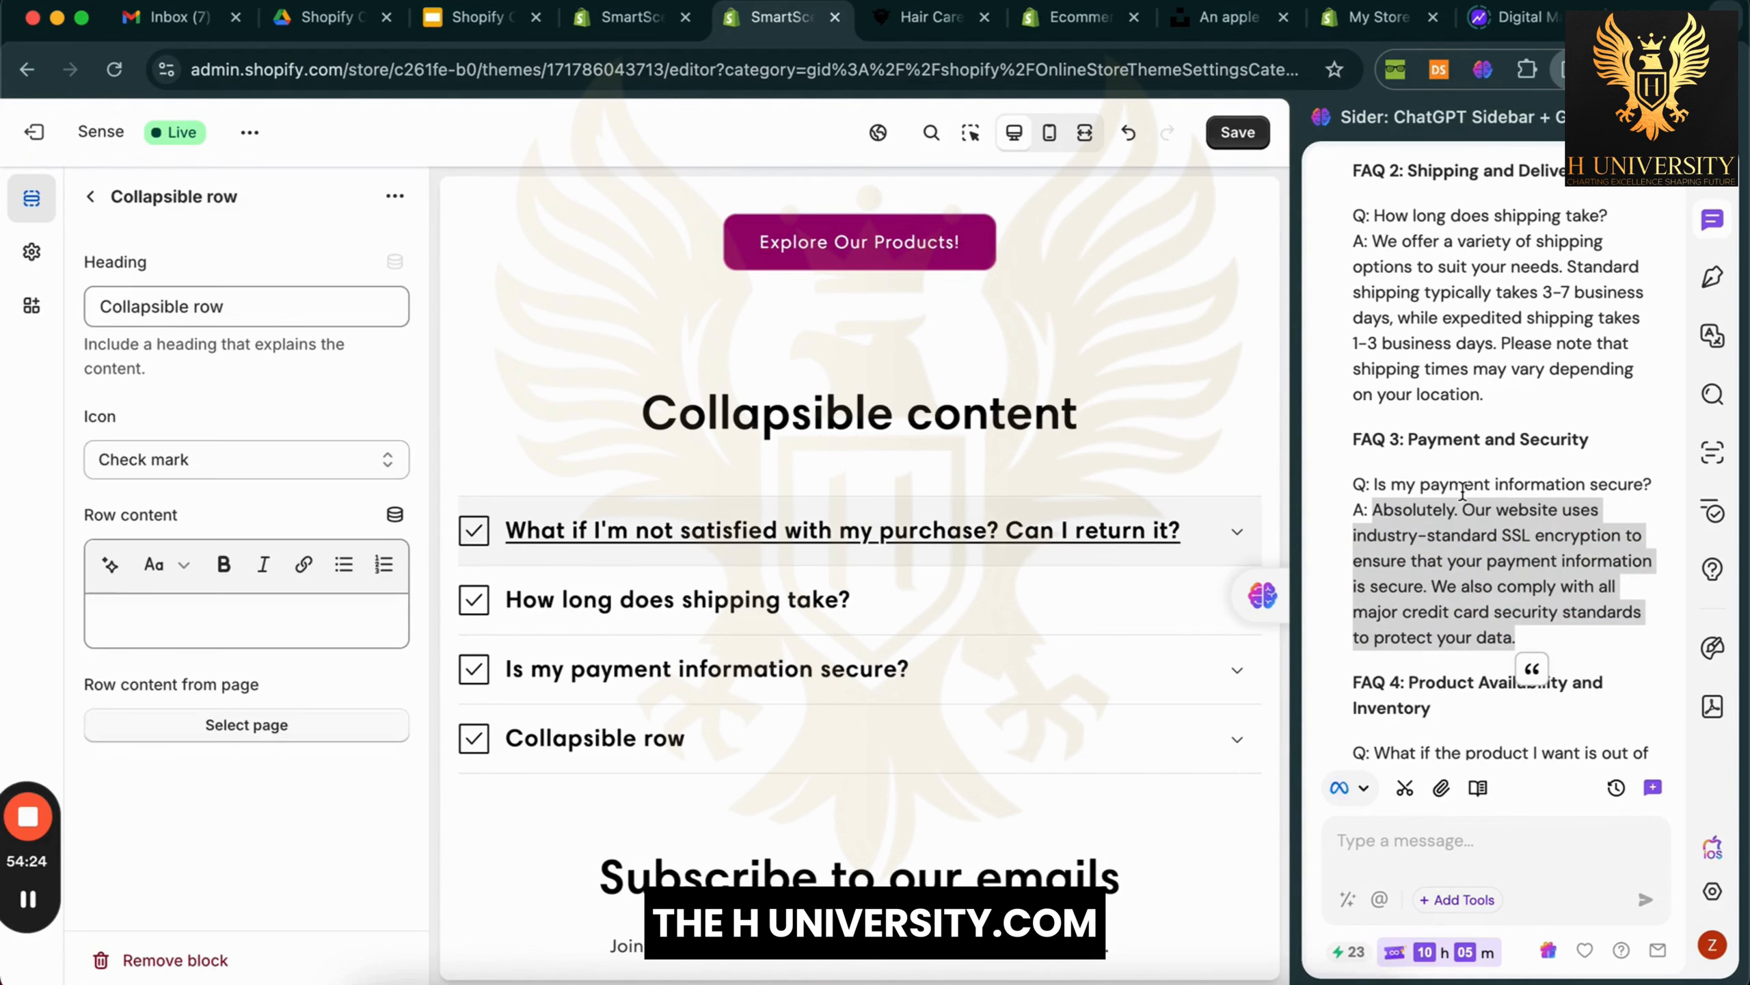
pyautogui.scroll(-4, 1468, 513)
pyautogui.moveTo(1374, 498); pyautogui.dragTo(1408, 521)
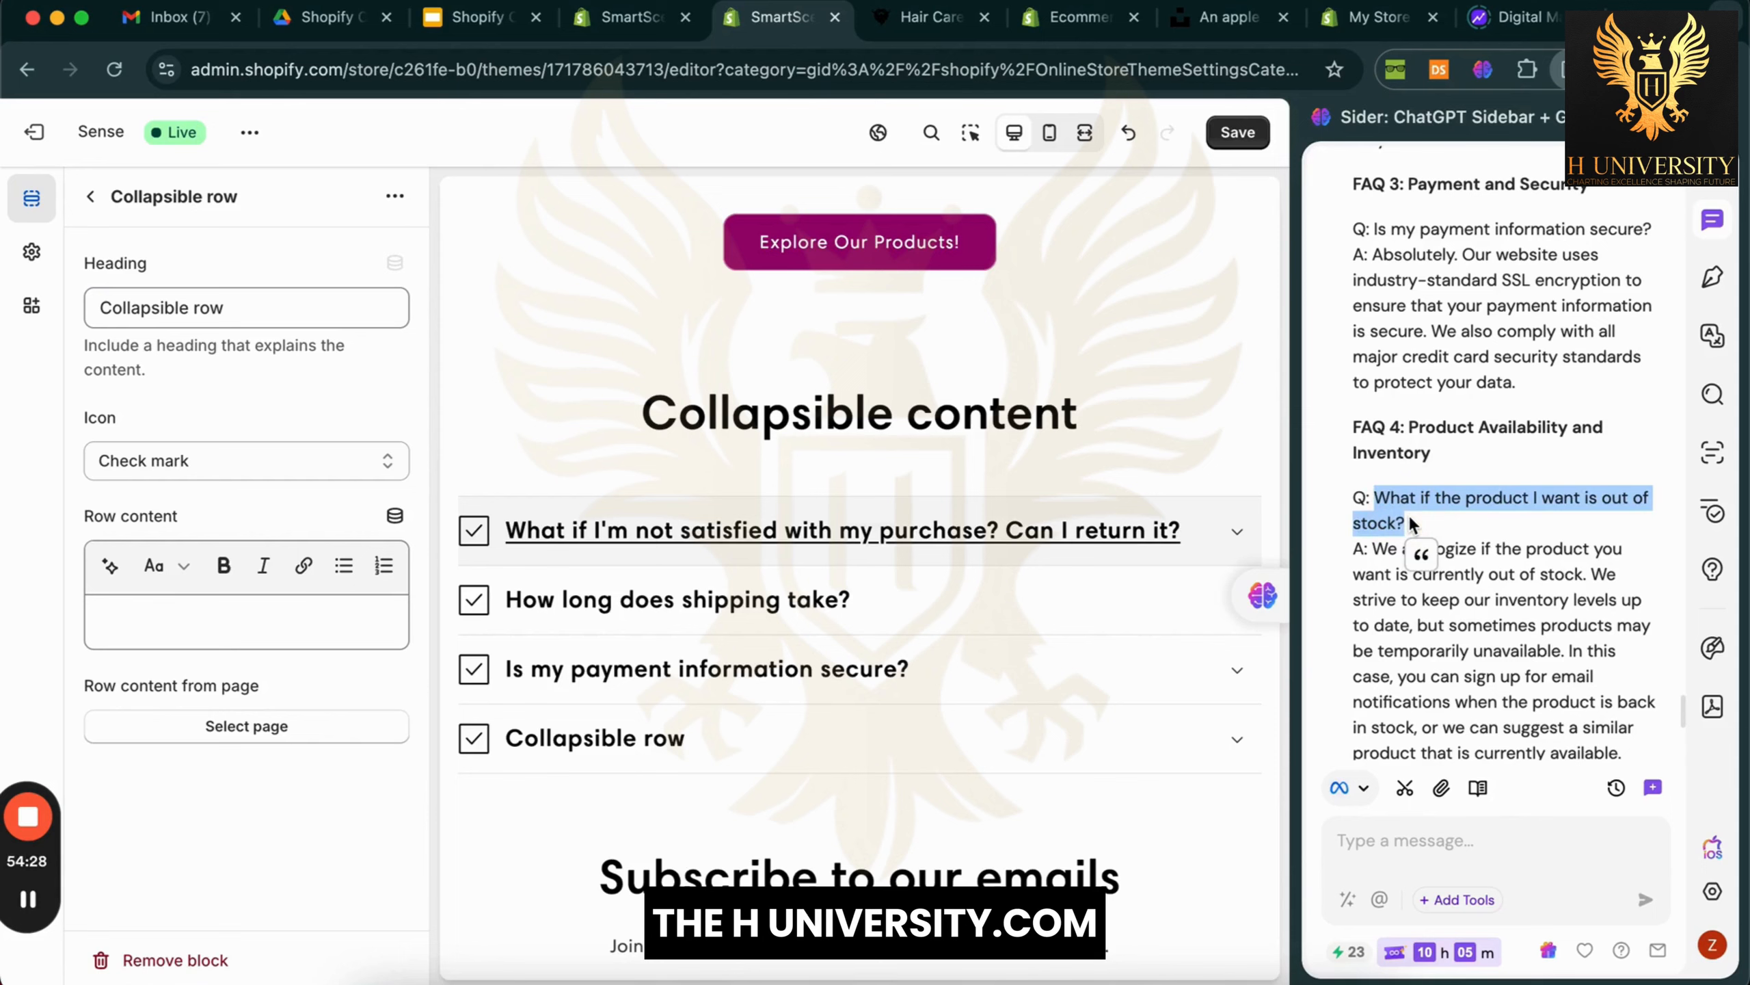
pyautogui.tripleClick(262, 312)
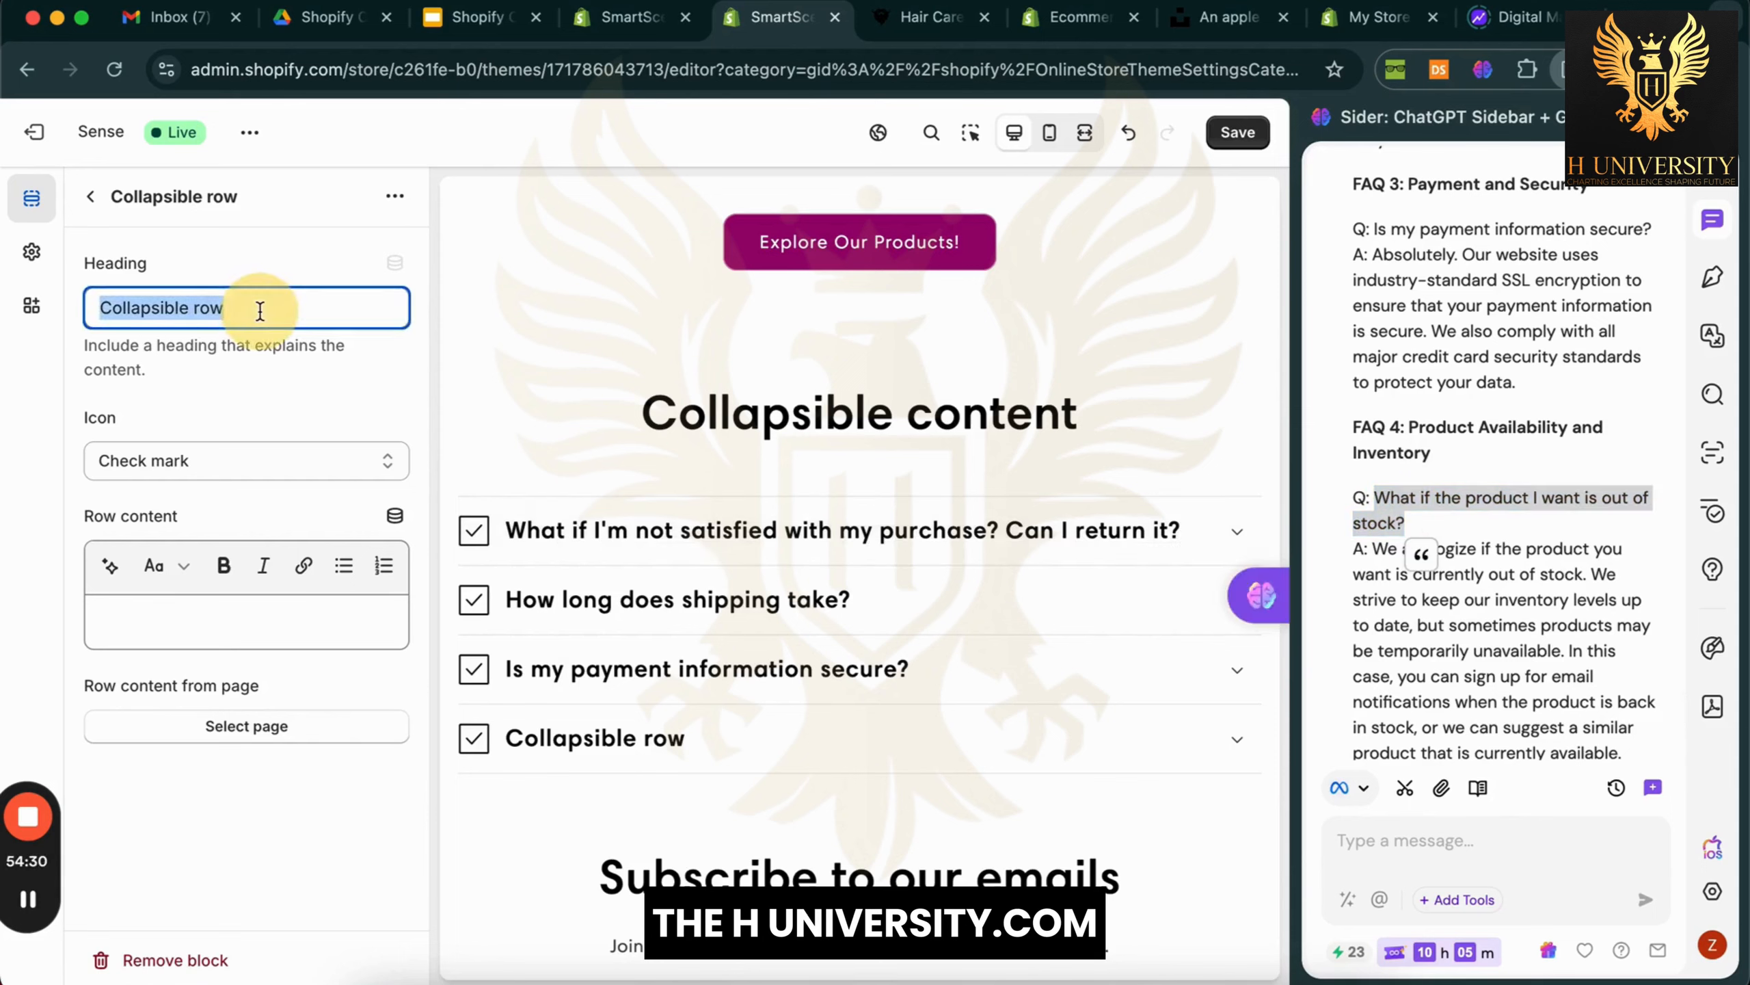
pyautogui.hotkey('ctrl', 'v')
pyautogui.click(1567, 678)
pyautogui.scroll(-5, 1574, 683)
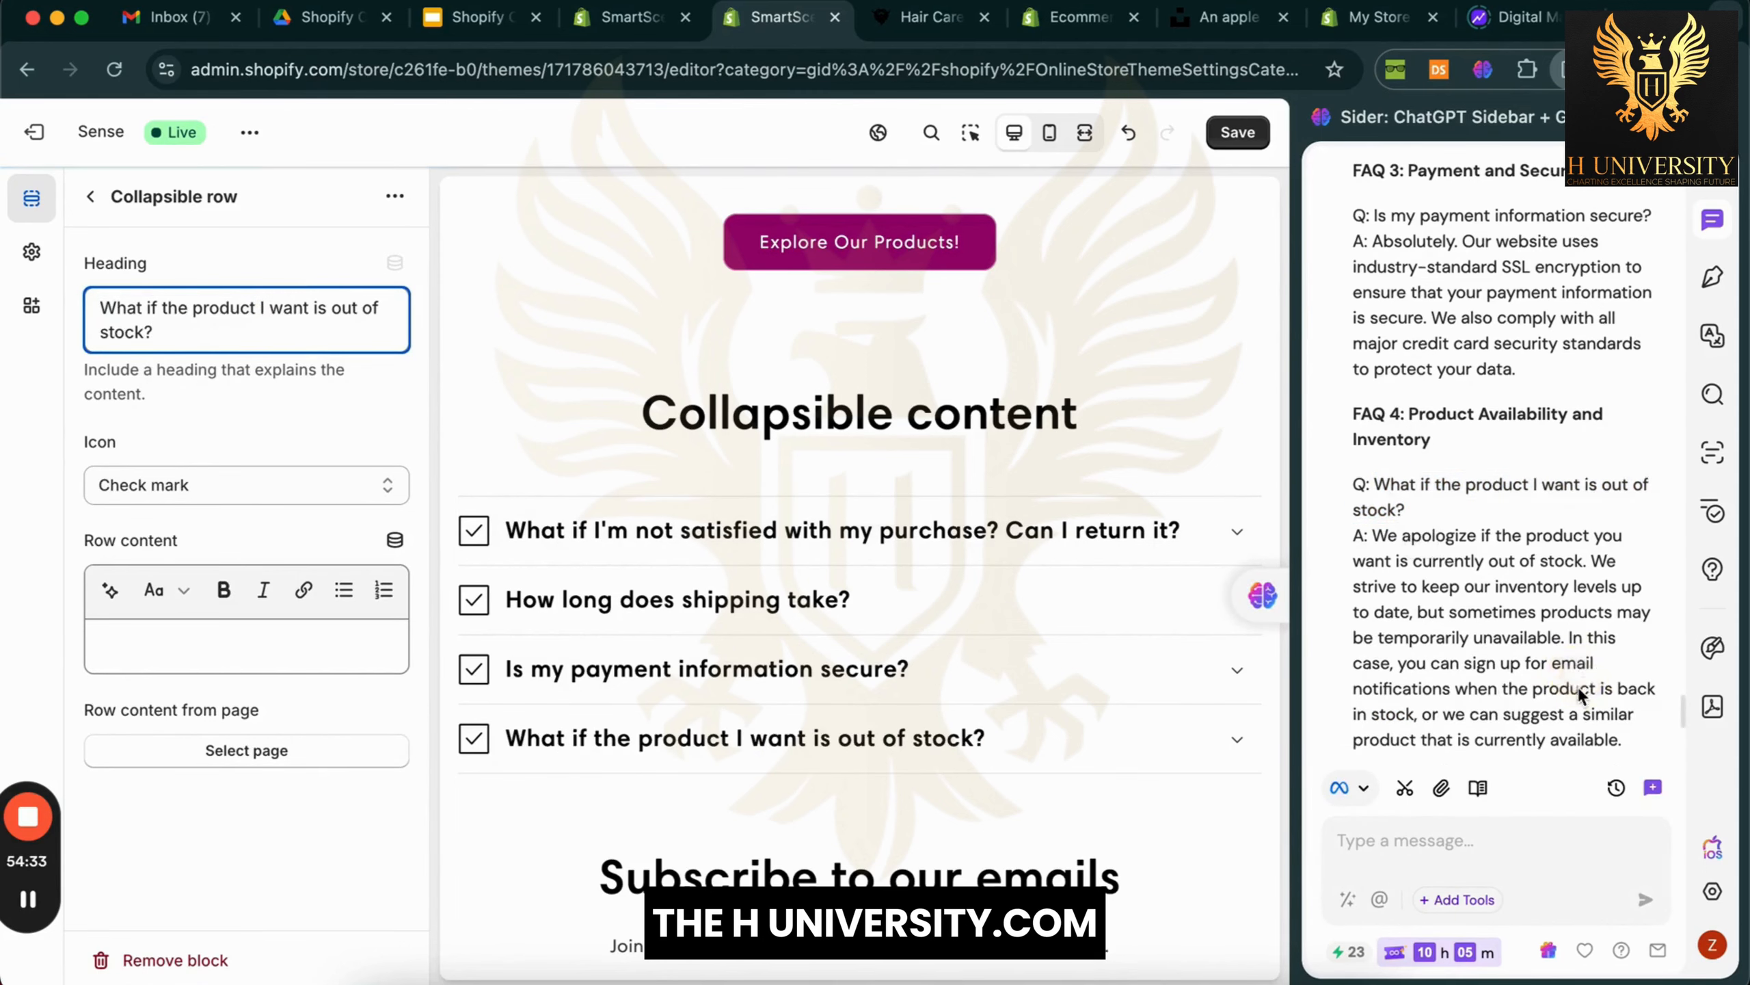
# Add a fifth collapsible row and copy the FAQ 5 question "What kind of warranty and support do I get with my purchase?" into its heading
pyautogui.scroll(-4, 1502, 483)
pyautogui.moveTo(1375, 381); pyautogui.dragTo(1564, 407)
pyautogui.click(90, 196)
pyautogui.click(223, 724)
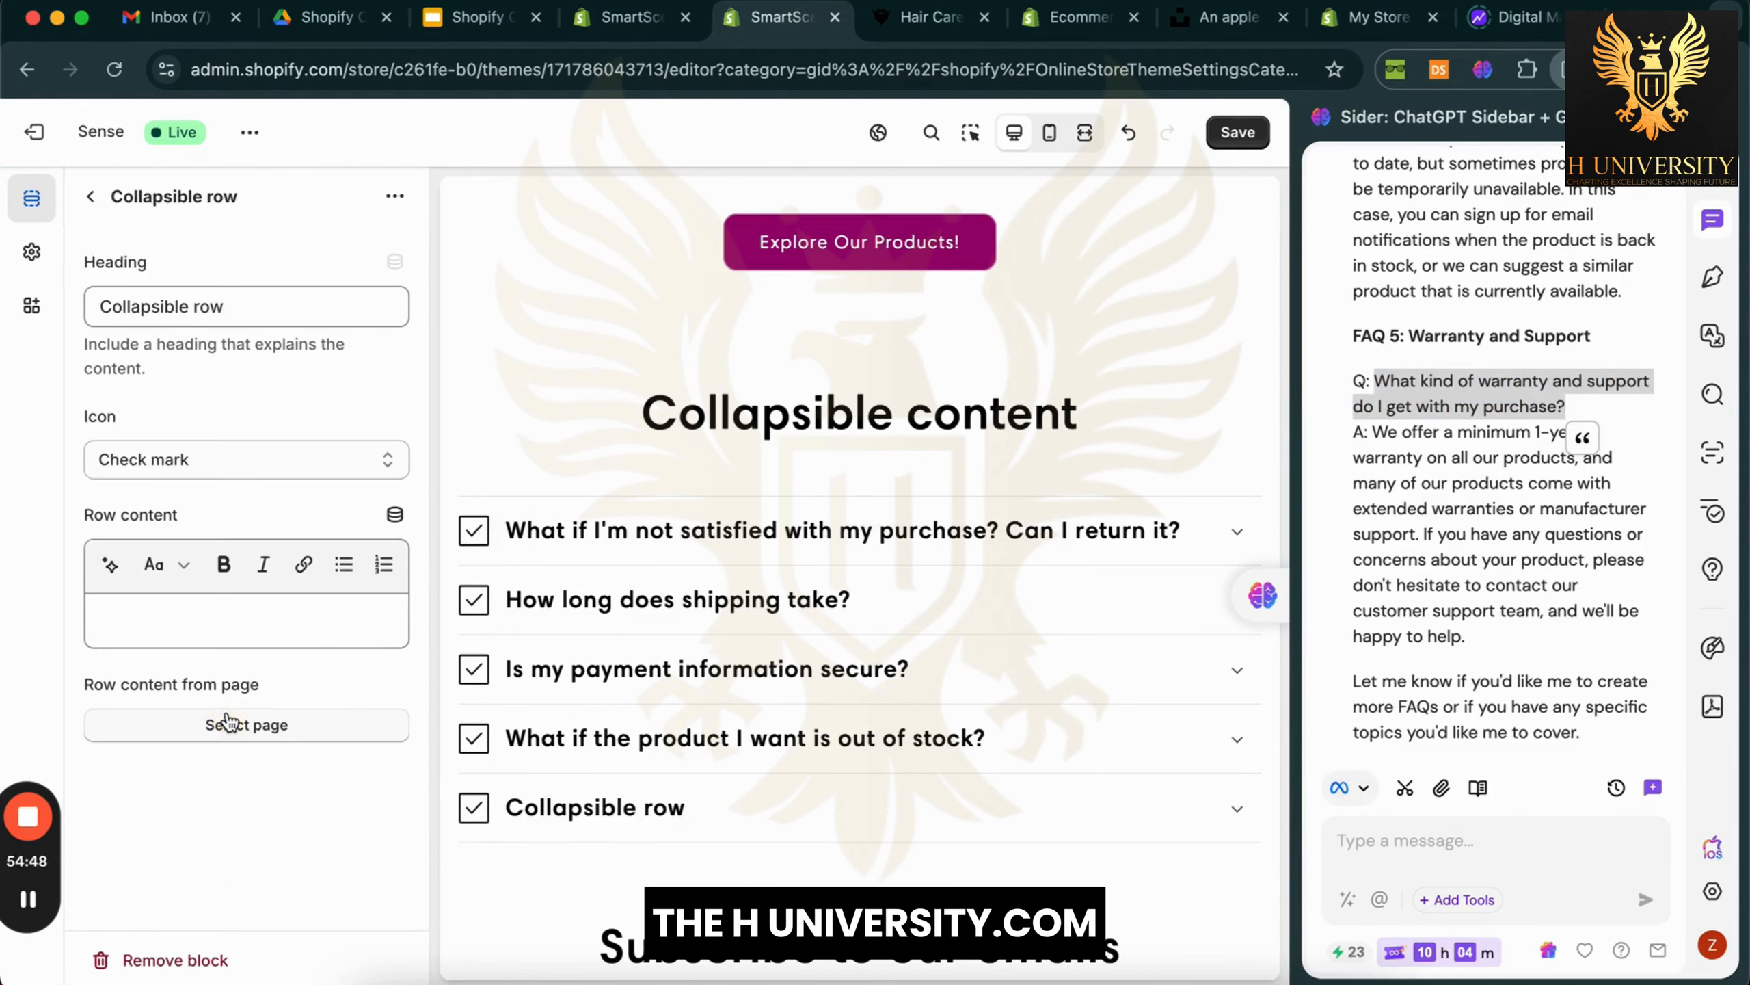
pyautogui.tripleClick(290, 307)
pyautogui.hotkey('ctrl', 'v')
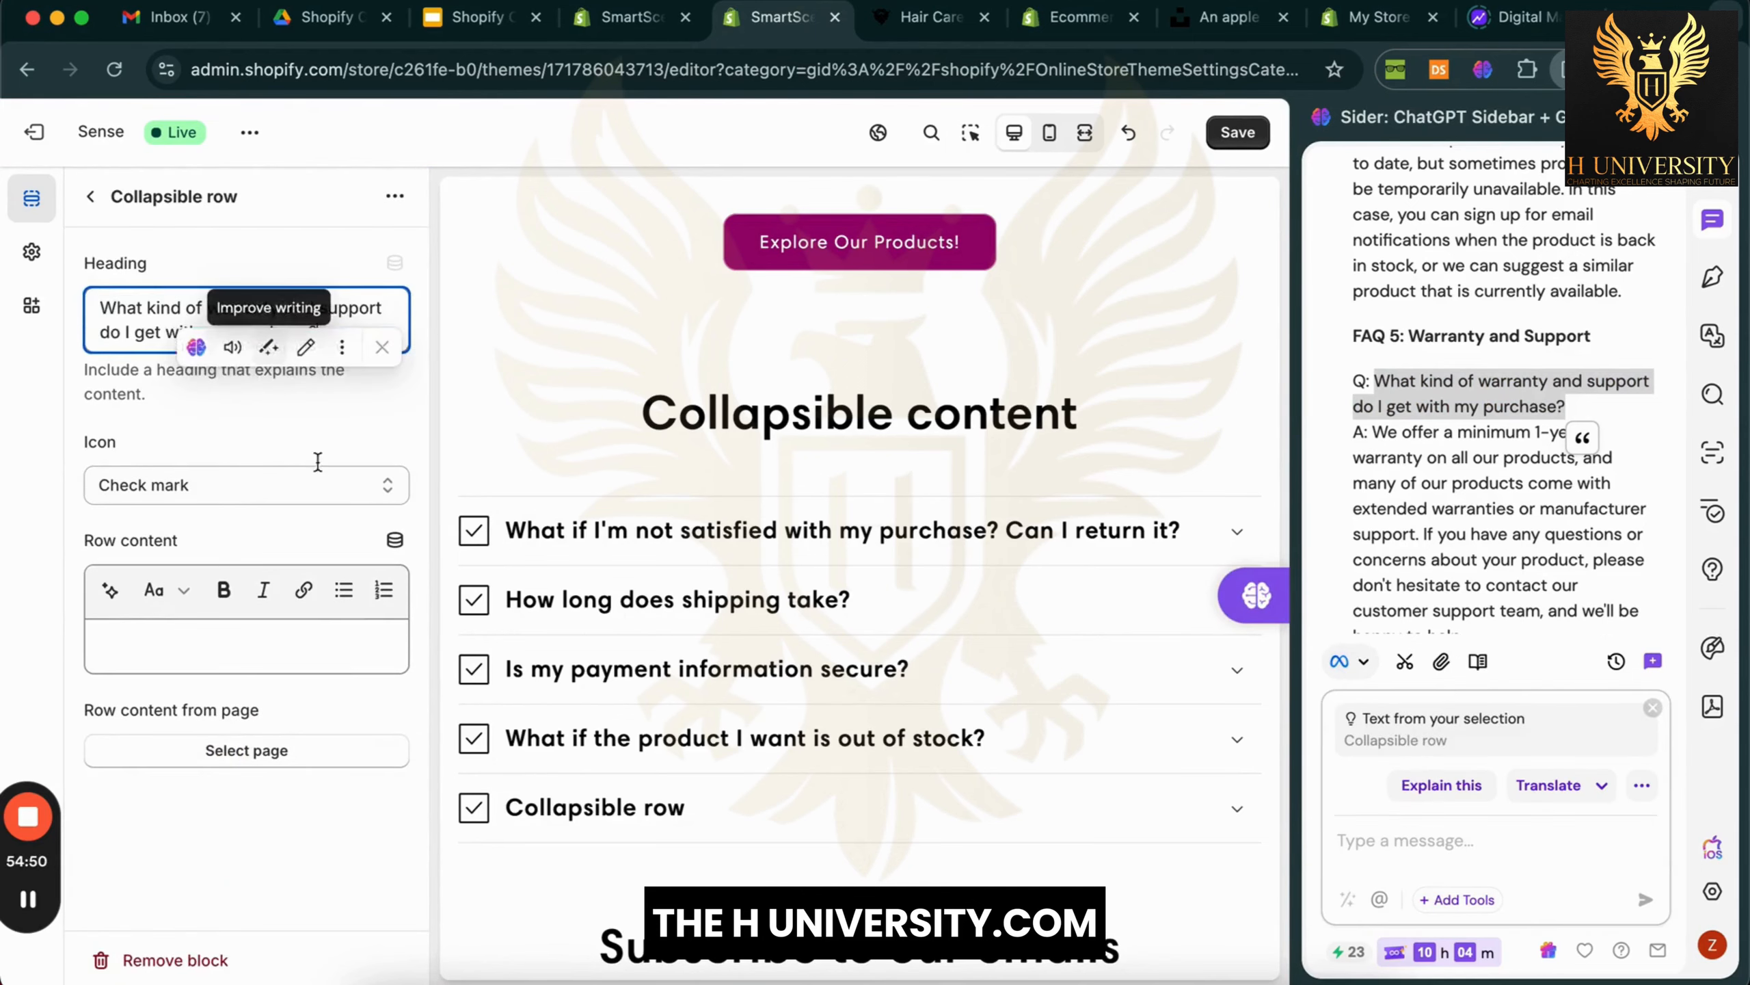
# Copy the FAQ 5 warranty answer into the fifth row's content, save the theme changes and close the AI assistant
pyautogui.click(344, 648)
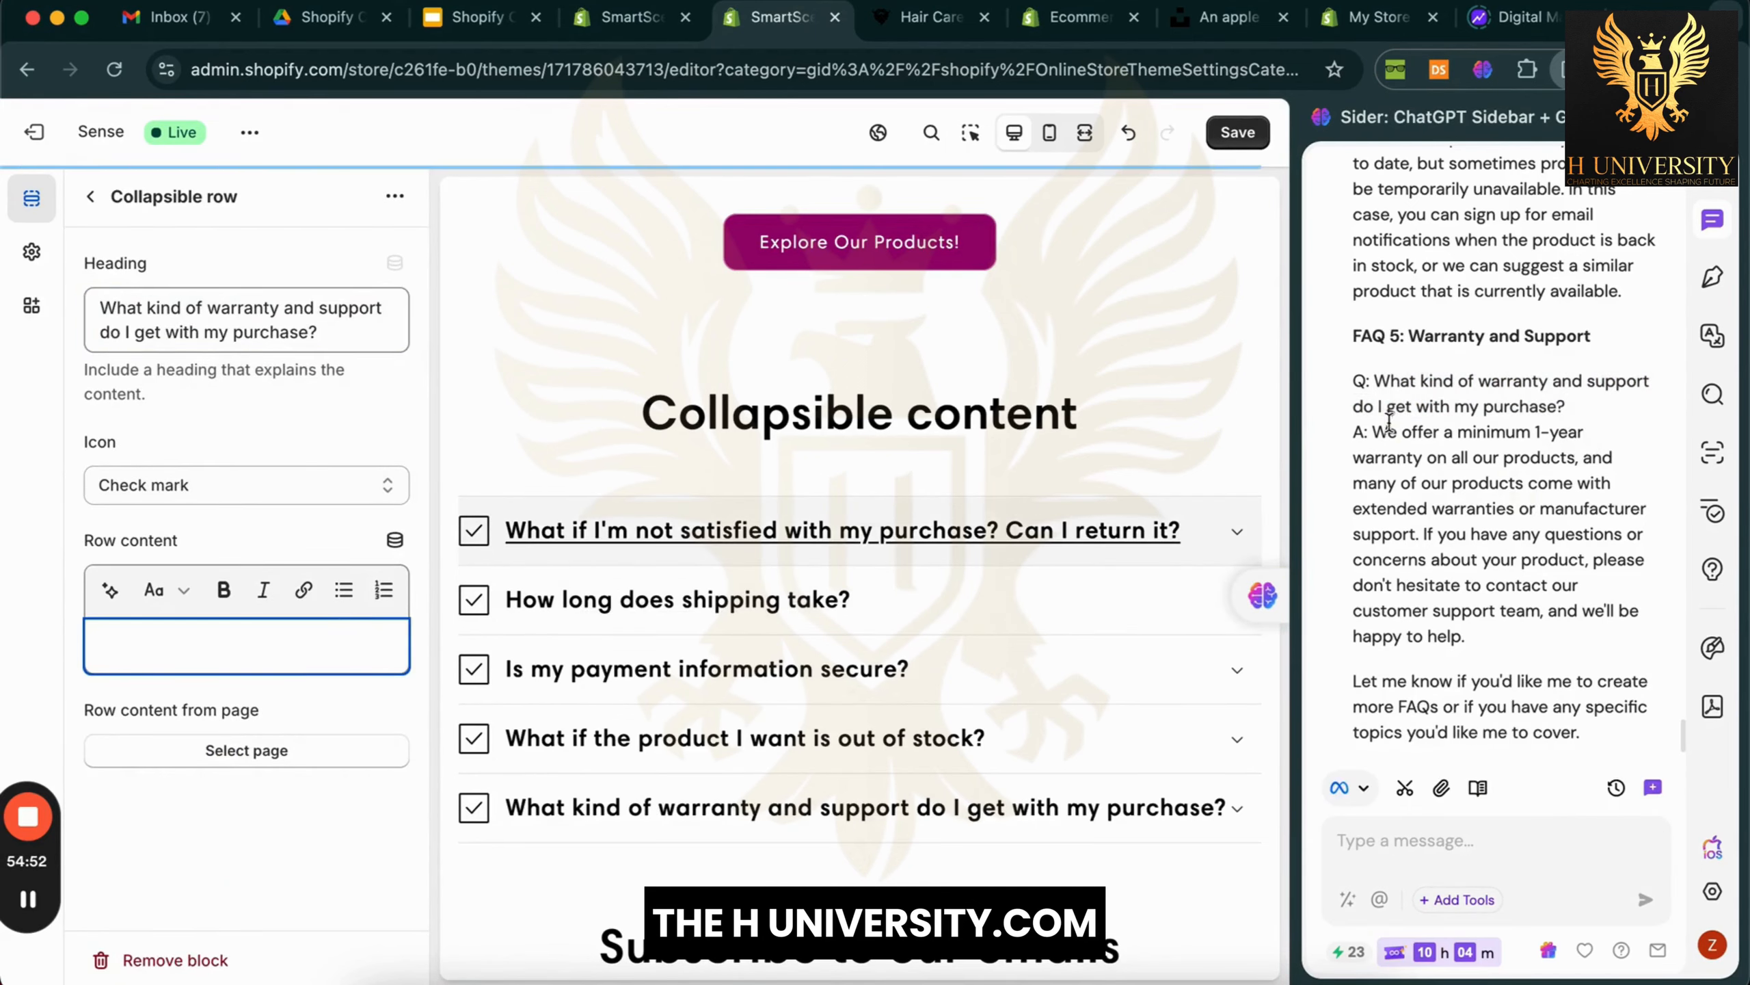
pyautogui.moveTo(1373, 431); pyautogui.dragTo(1519, 640)
pyautogui.hotkey('ctrl', 'c')
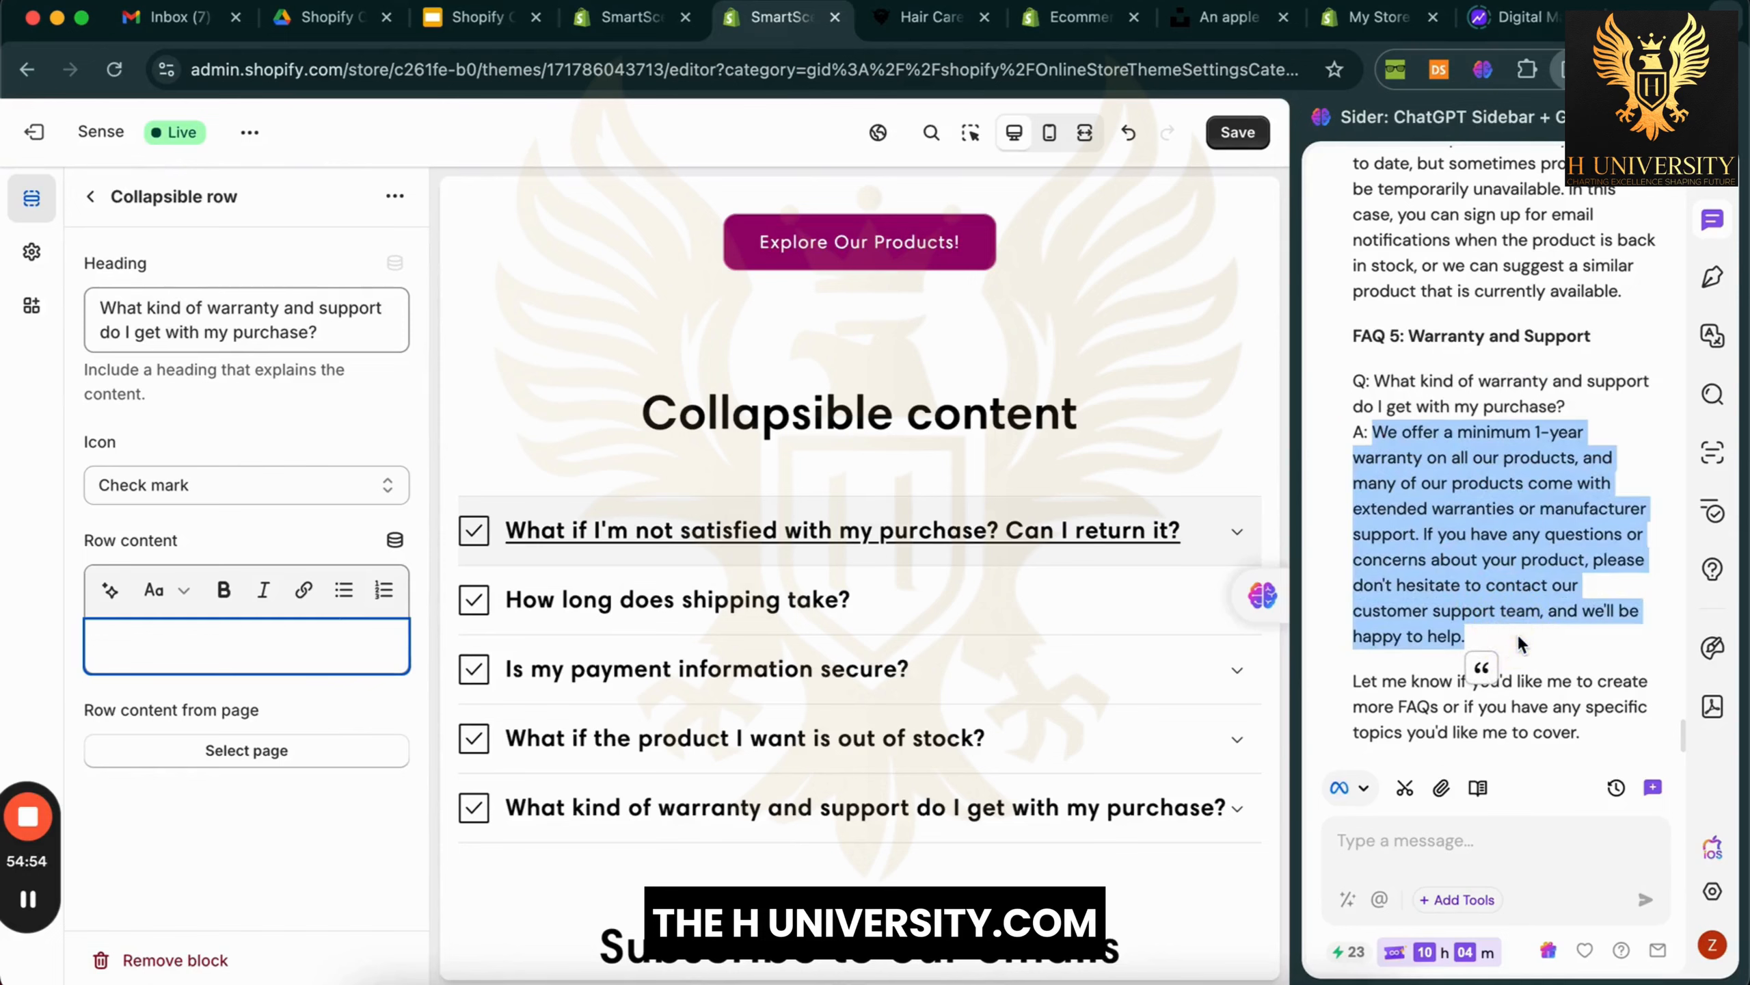
pyautogui.click(323, 652)
pyautogui.hotkey('ctrl', 'v')
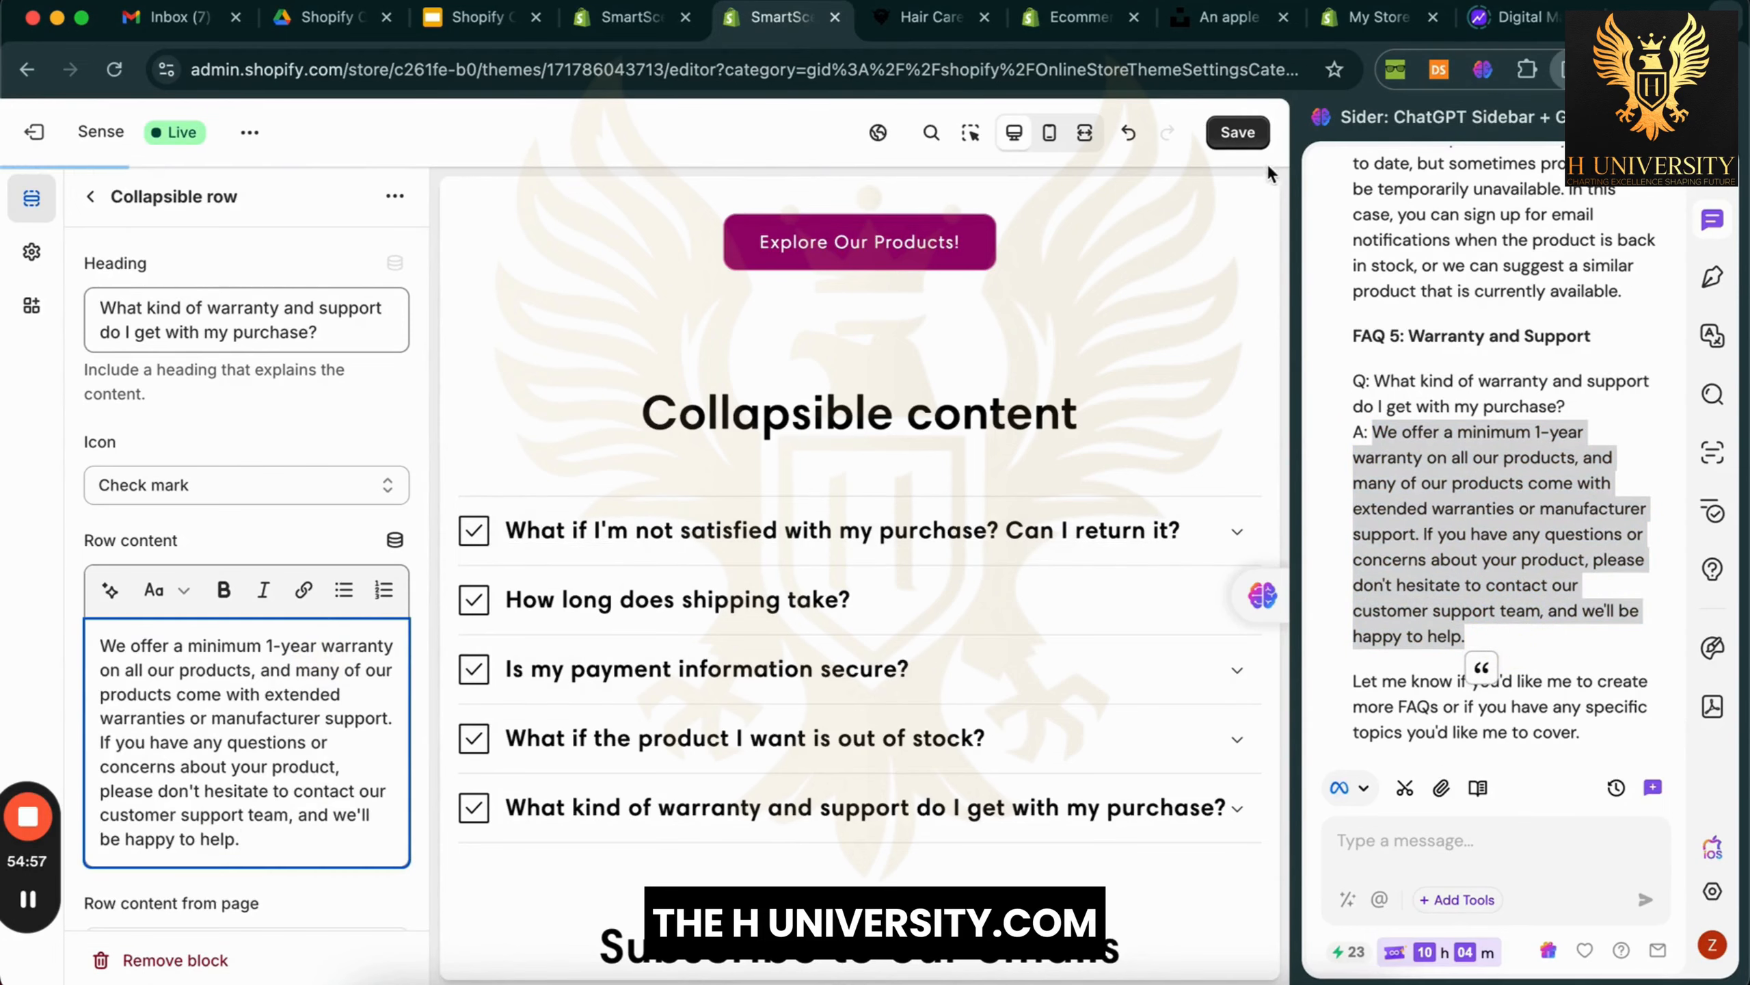
pyautogui.click(1261, 144)
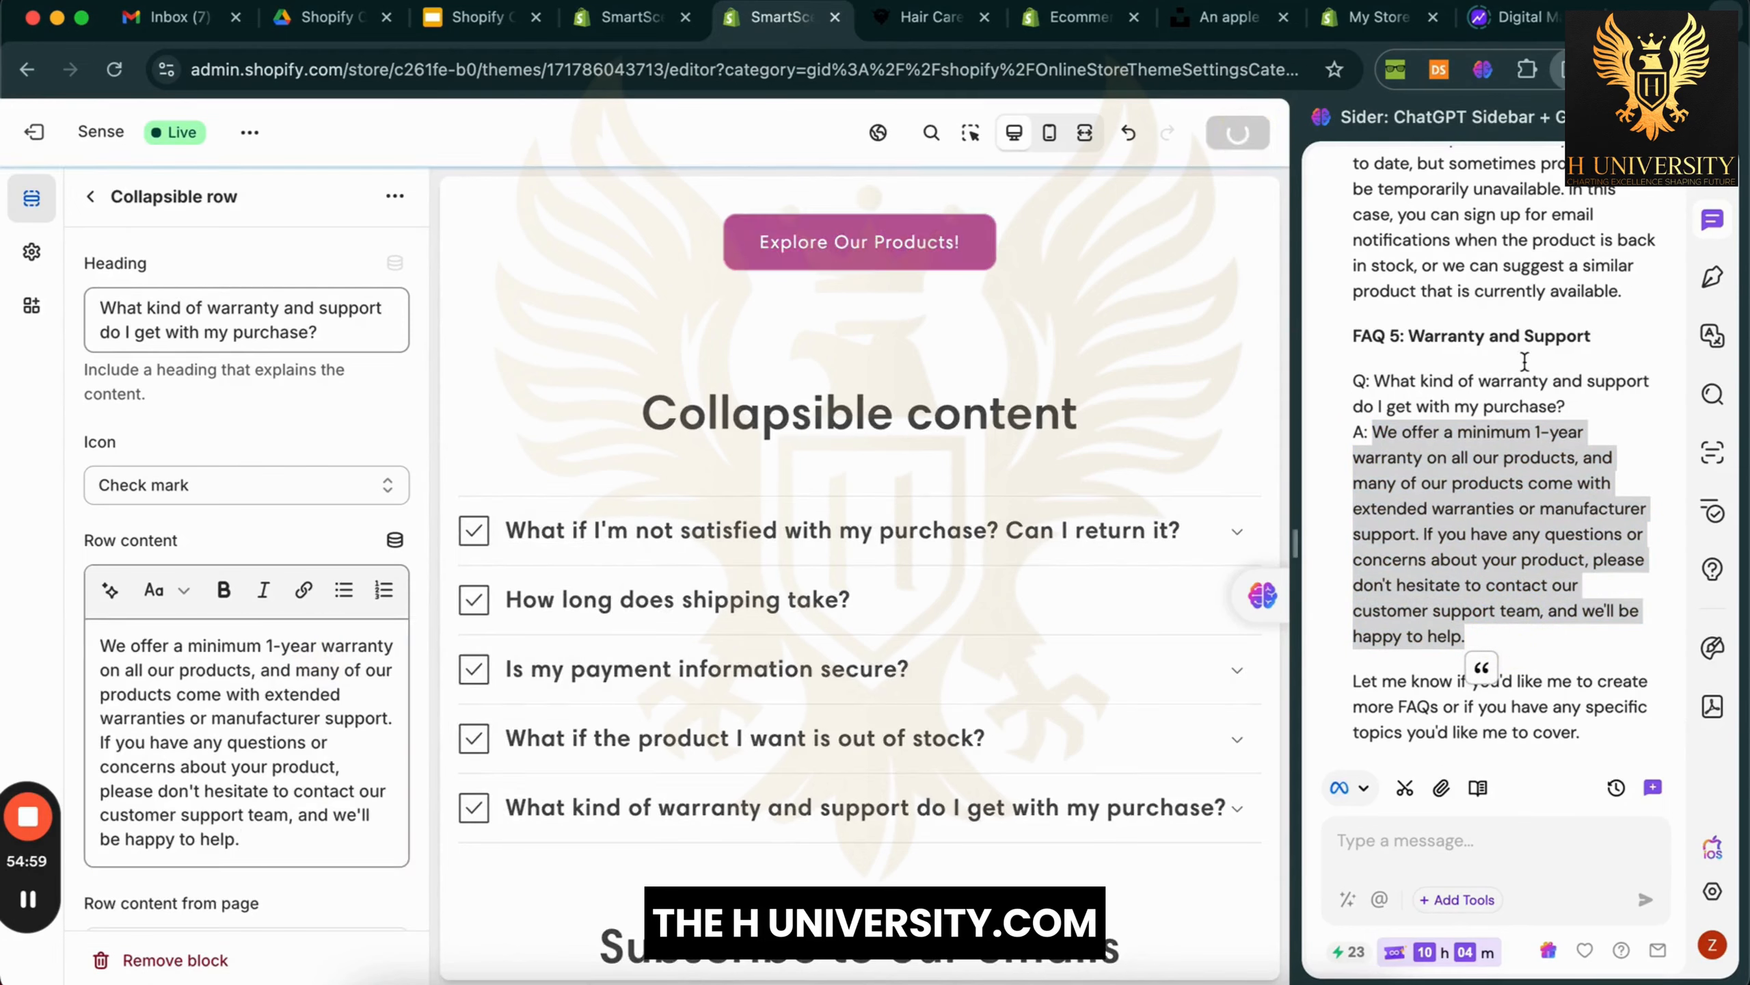
pyautogui.press('super+j')
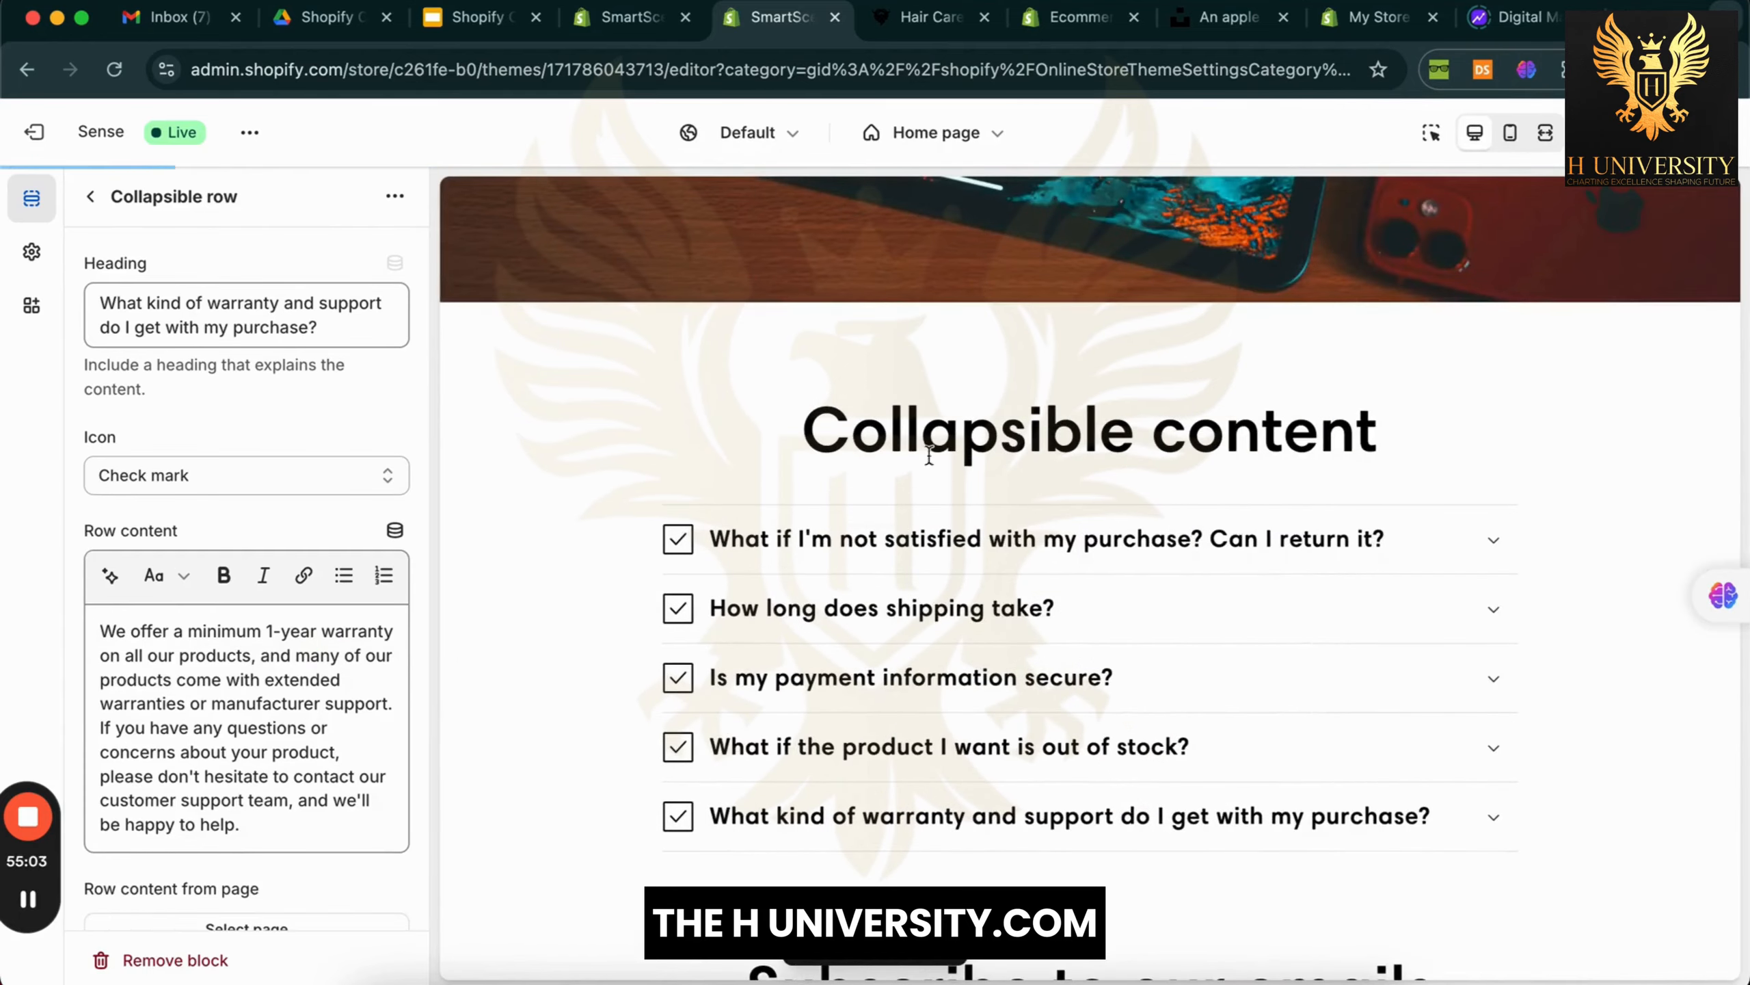
# Change the collapsible content section's heading to "Frequently Asked Questions"
pyautogui.click(91, 195)
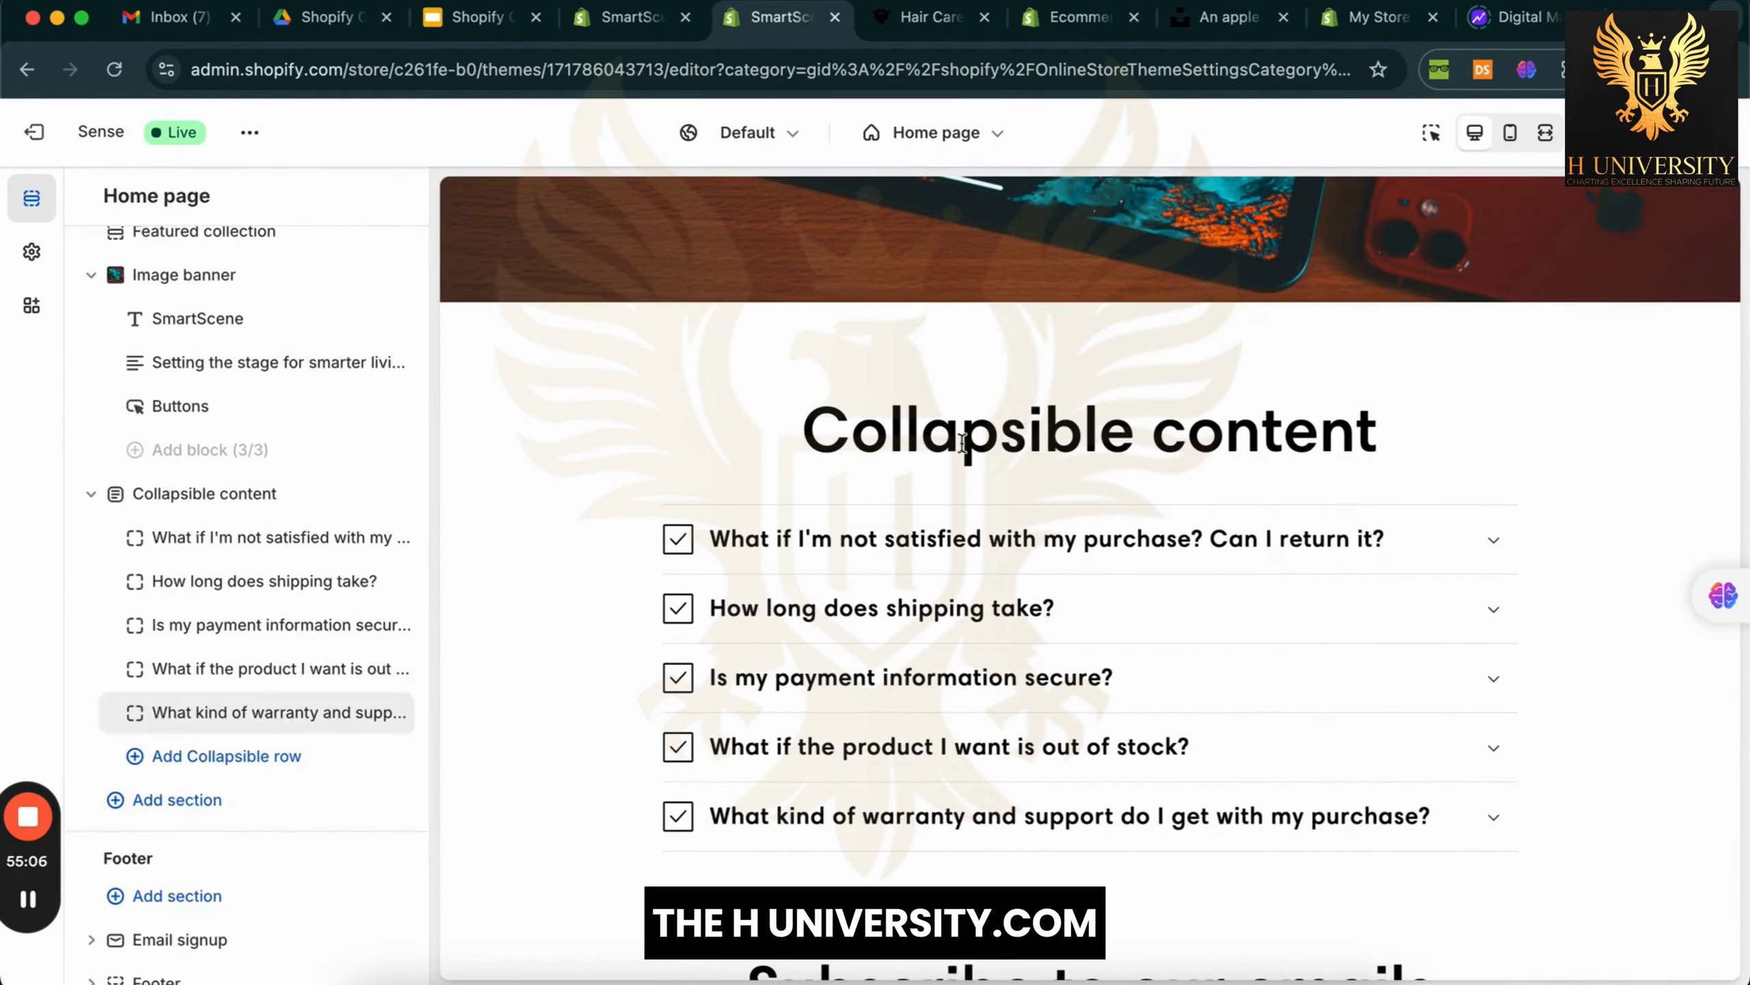
pyautogui.click(197, 497)
pyautogui.tripleClick(173, 458)
pyautogui.write('Frequently ')
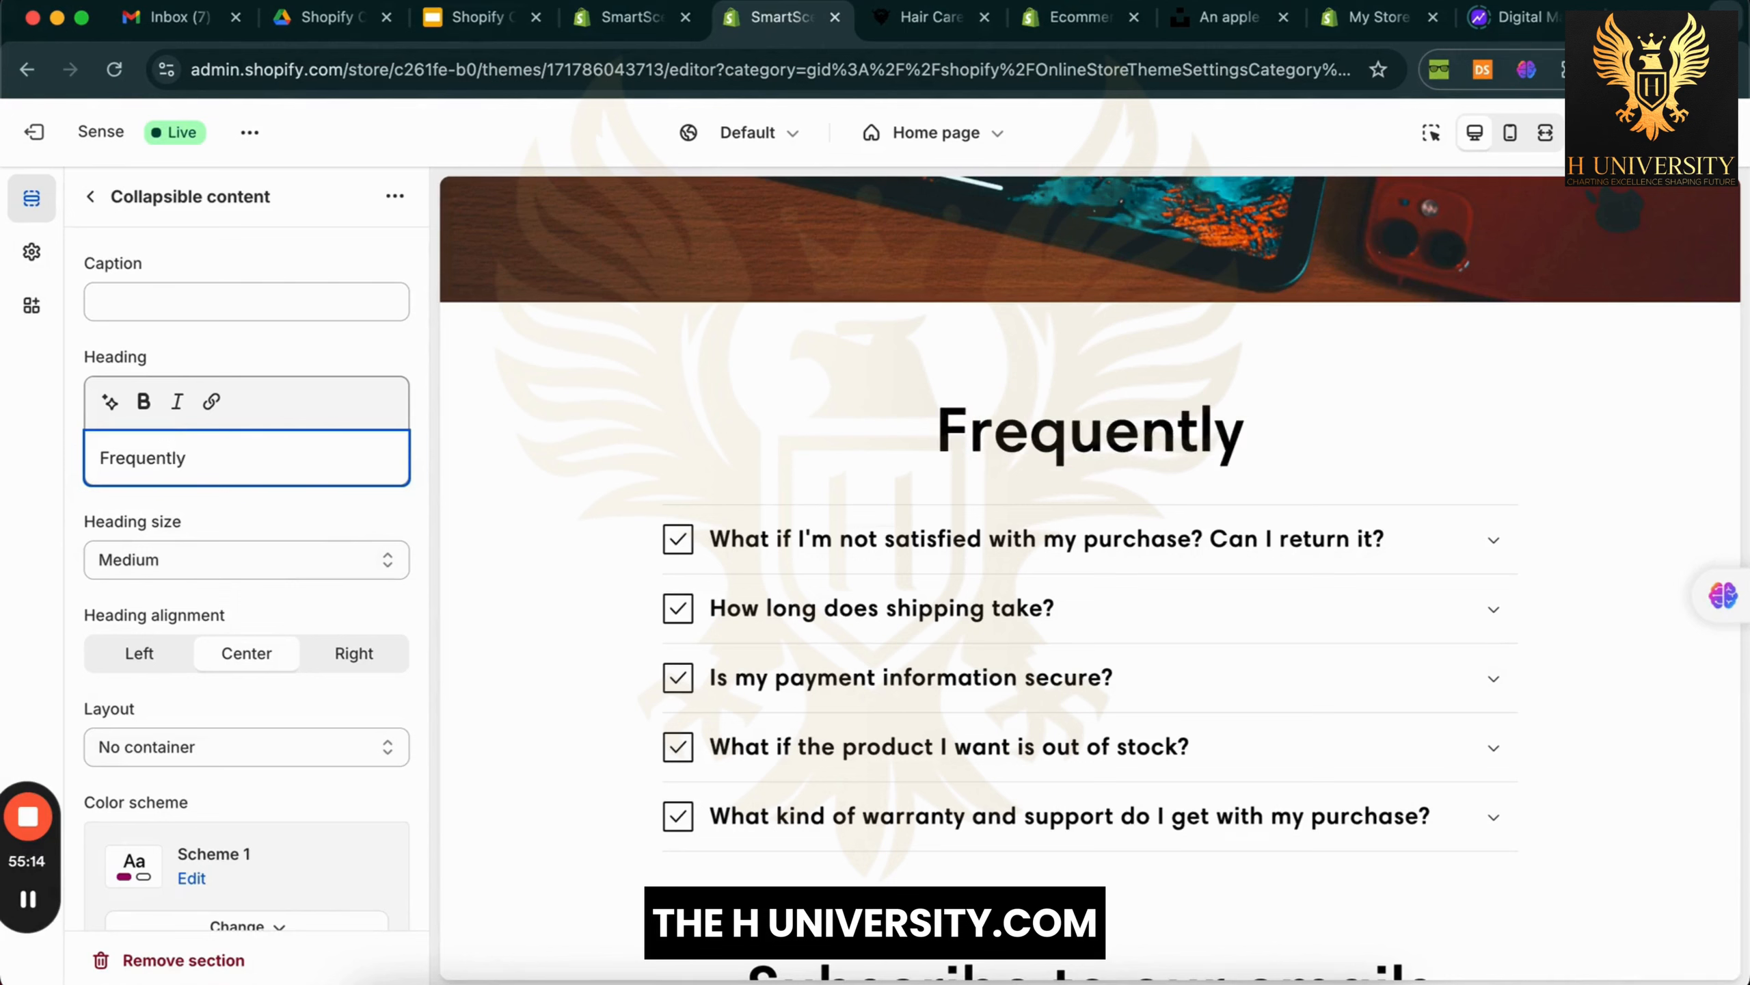
pyautogui.write('Asked Q')
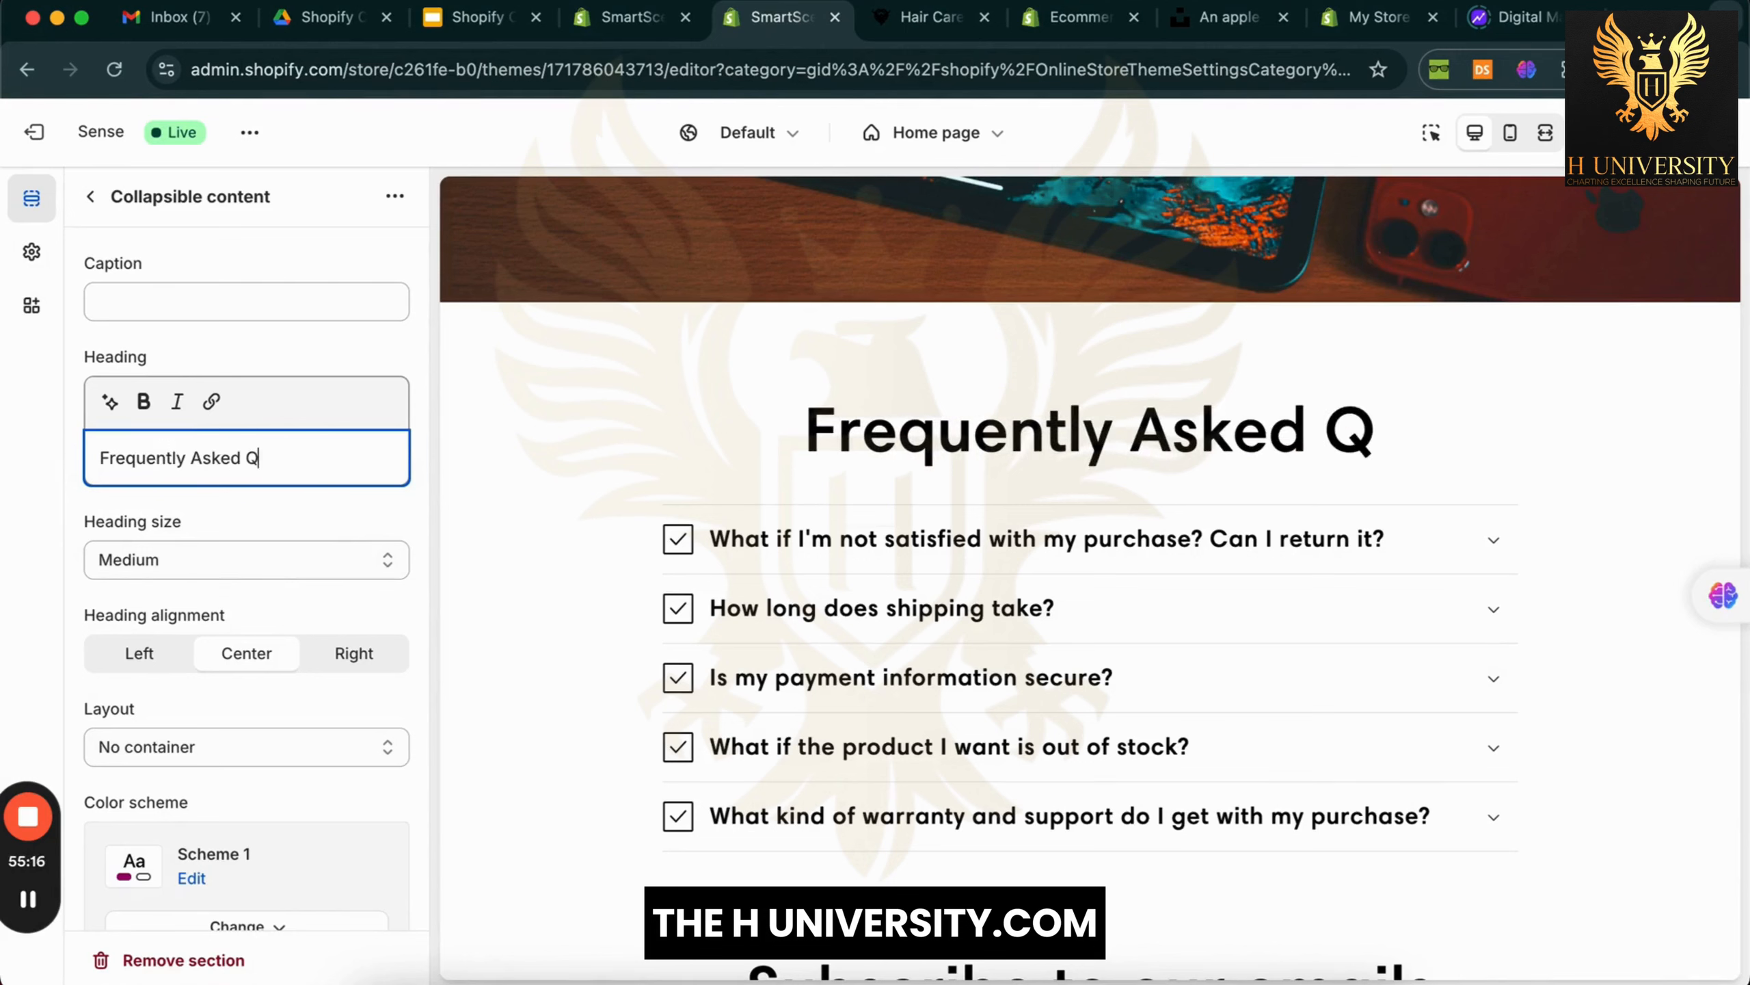
pyautogui.write('uestoi')
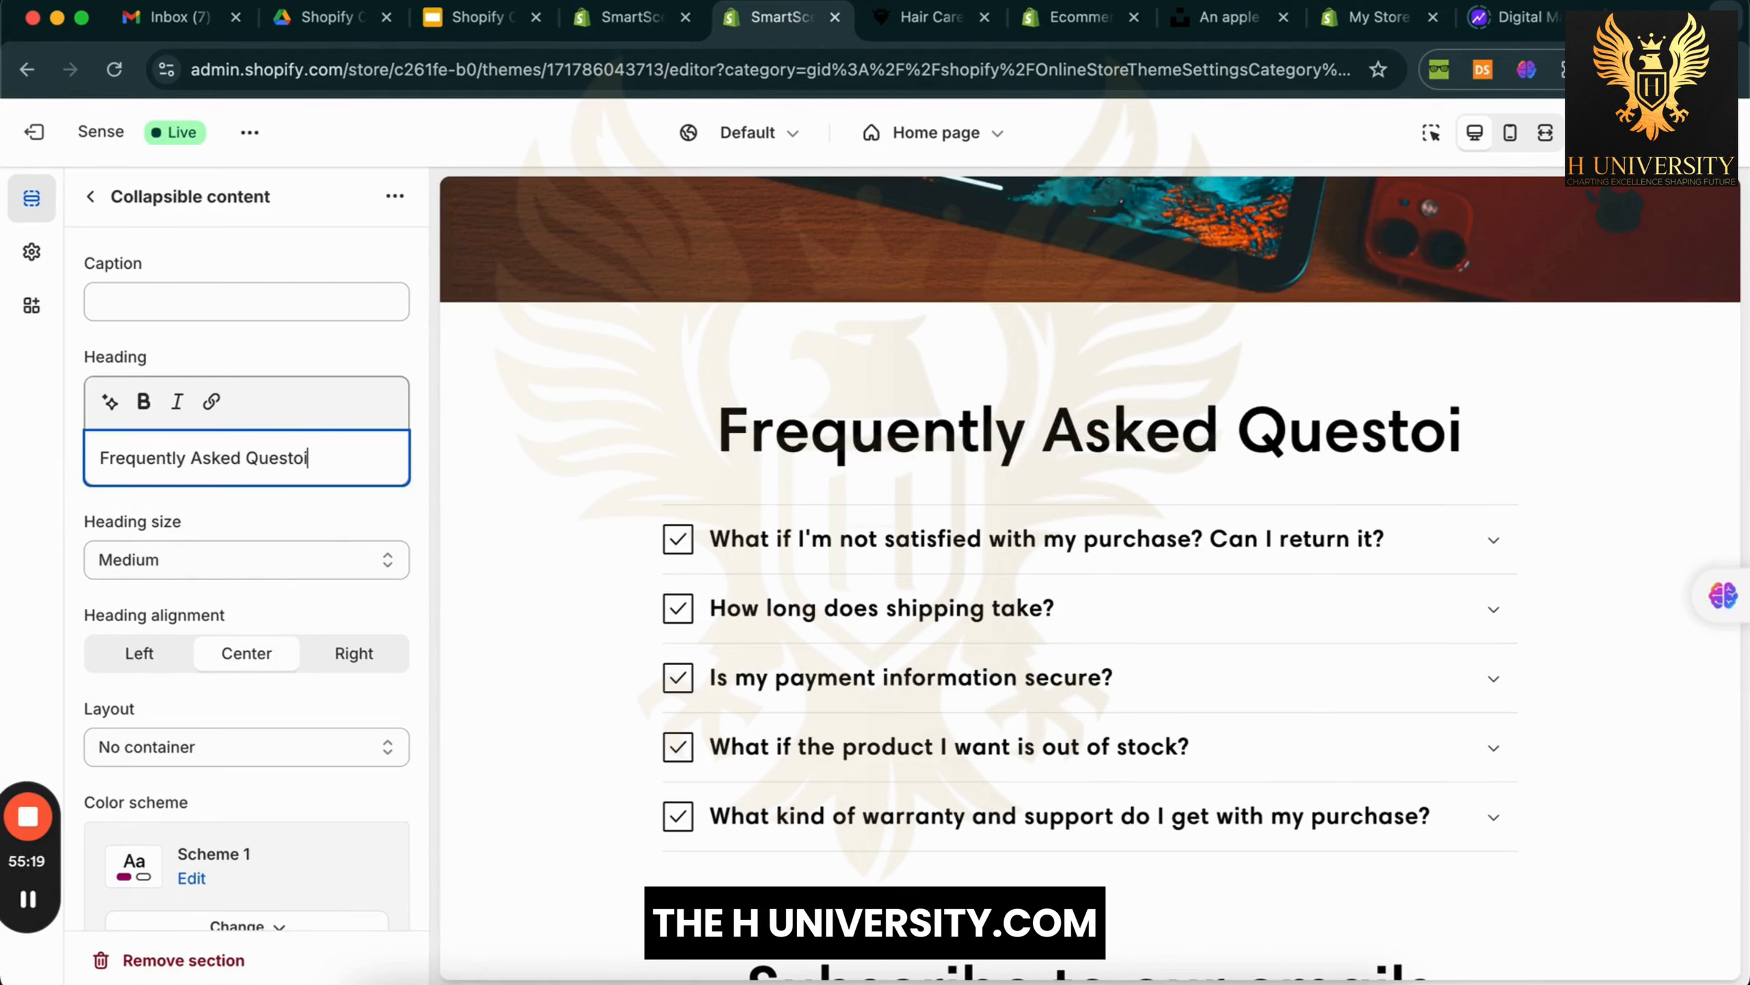
pyautogui.press('BackSpace')
pyautogui.press('BackSpace')
pyautogui.write('ions')
pyautogui.click(446, 411)
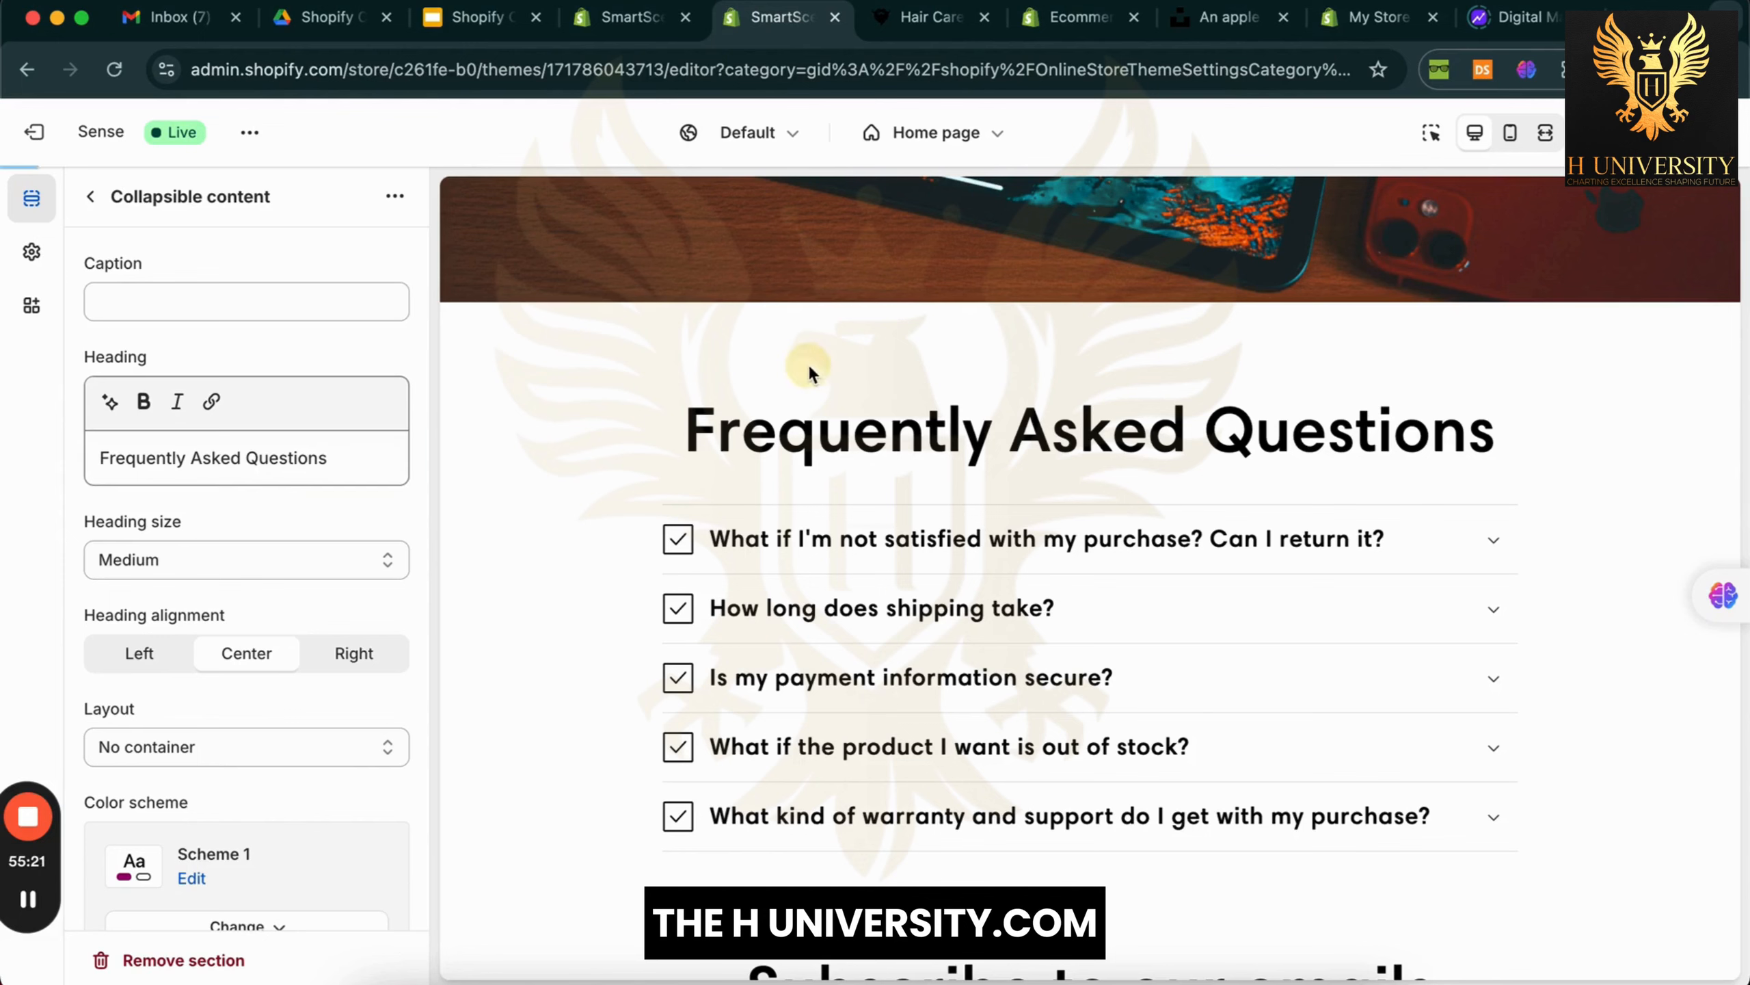
# Expand the five FAQ rows in the preview to check their answers, and collapse rows again
pyautogui.scroll(-3, 1453, 373)
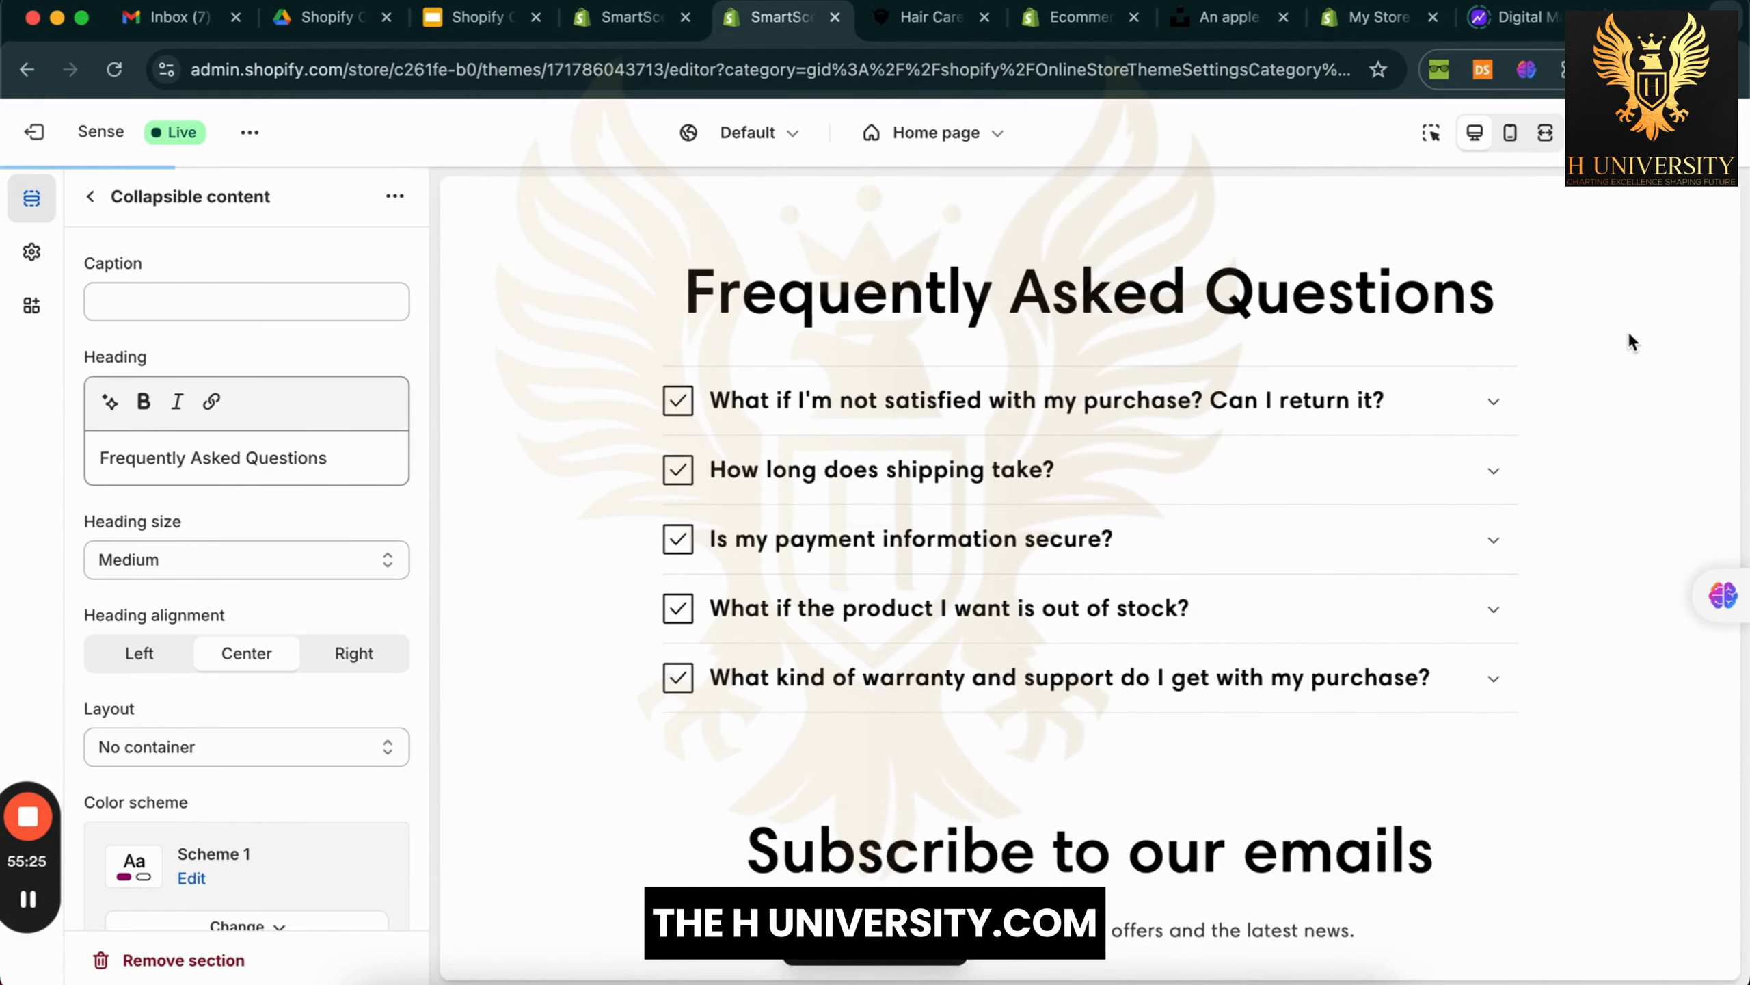
pyautogui.click(1488, 401)
pyautogui.click(1477, 590)
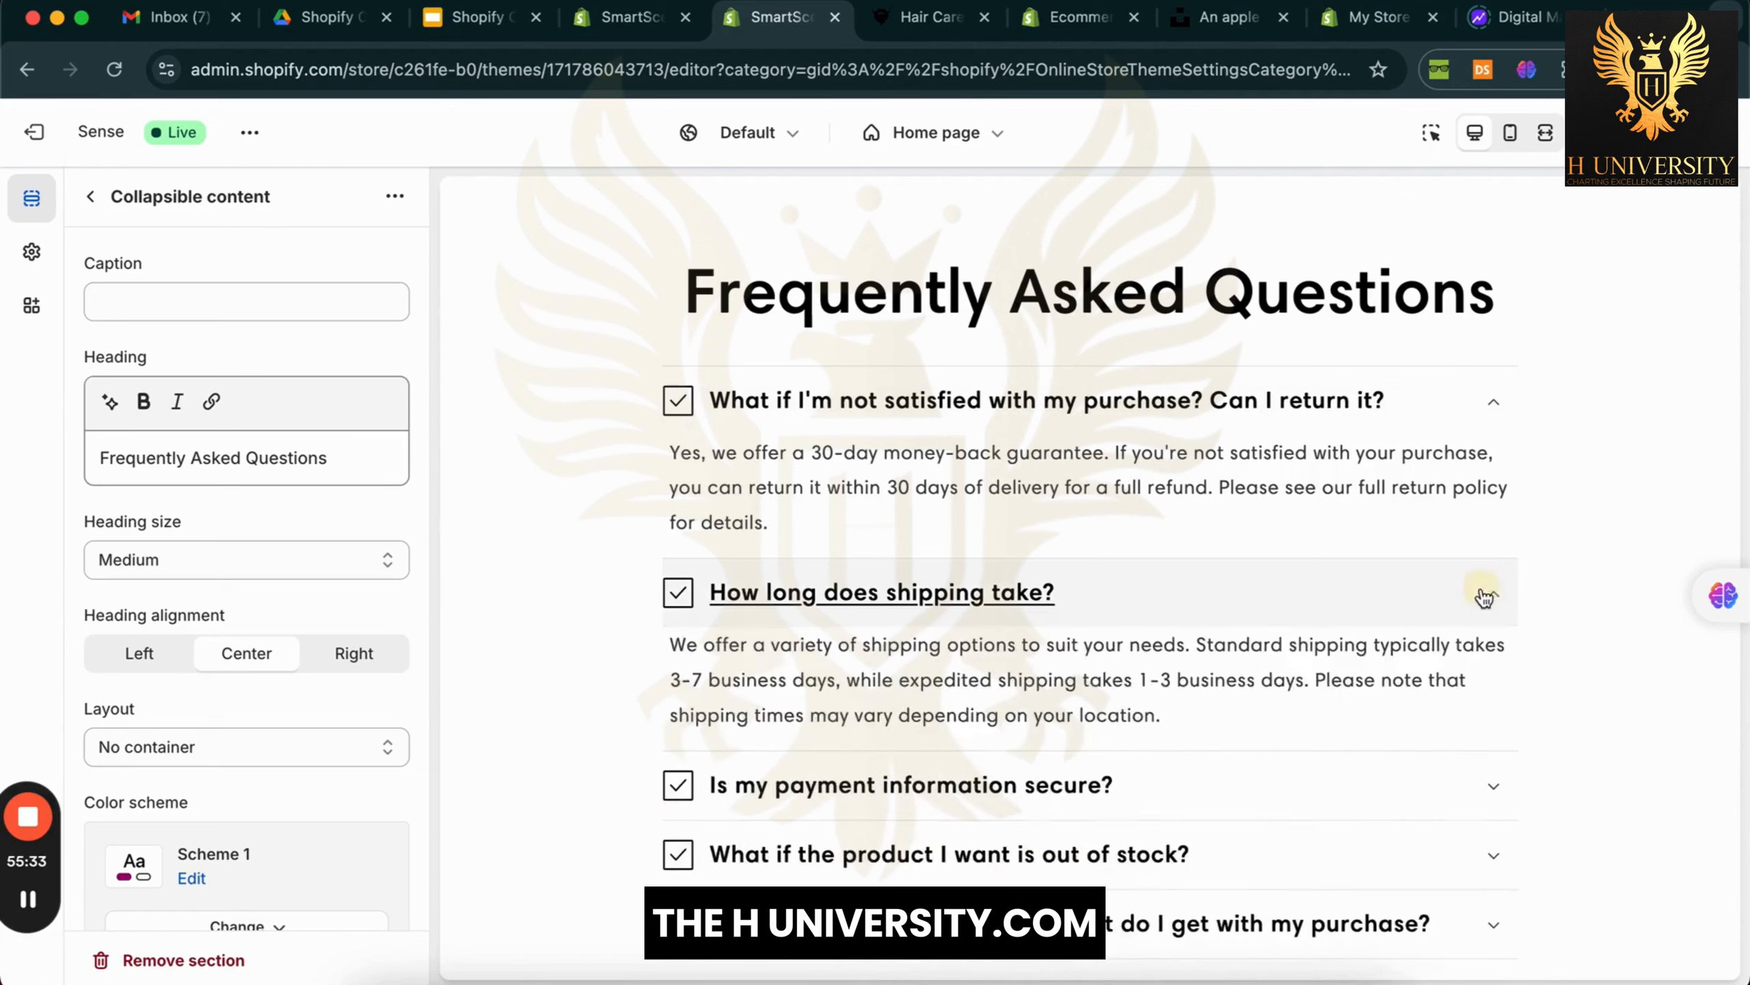
pyautogui.click(1440, 793)
pyautogui.scroll(-4, 1454, 758)
pyautogui.click(1463, 703)
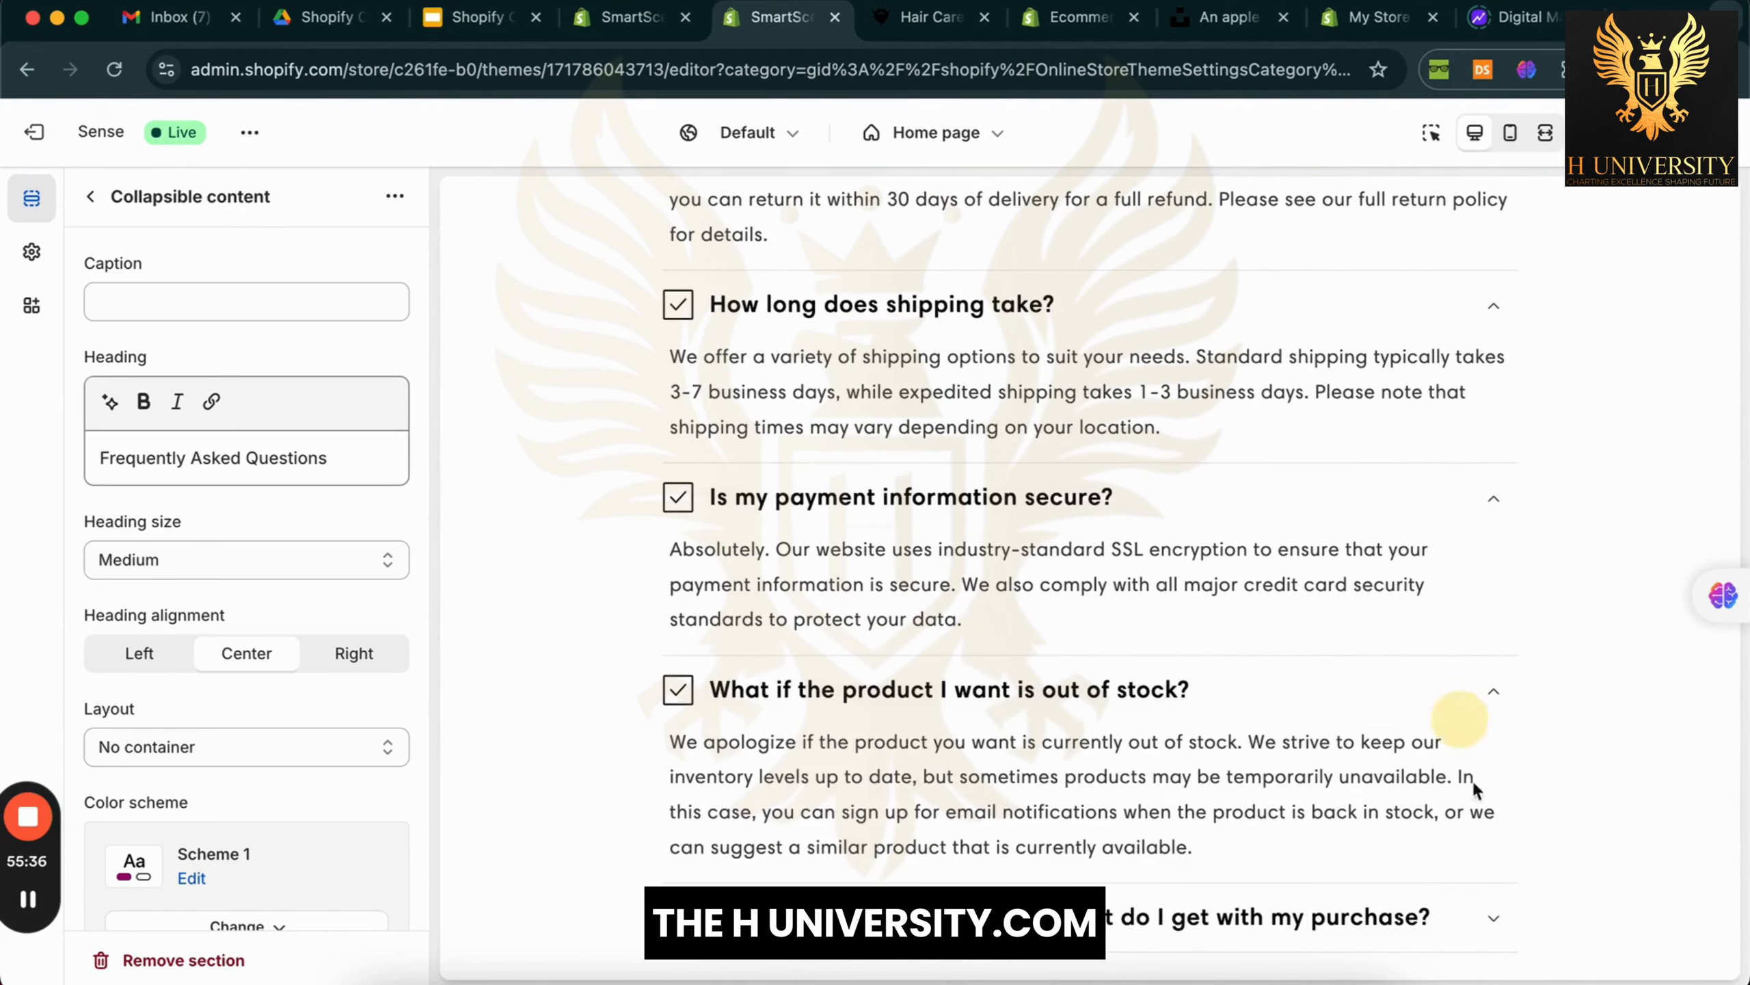
pyautogui.click(1491, 924)
pyautogui.click(1502, 712)
pyautogui.click(1485, 496)
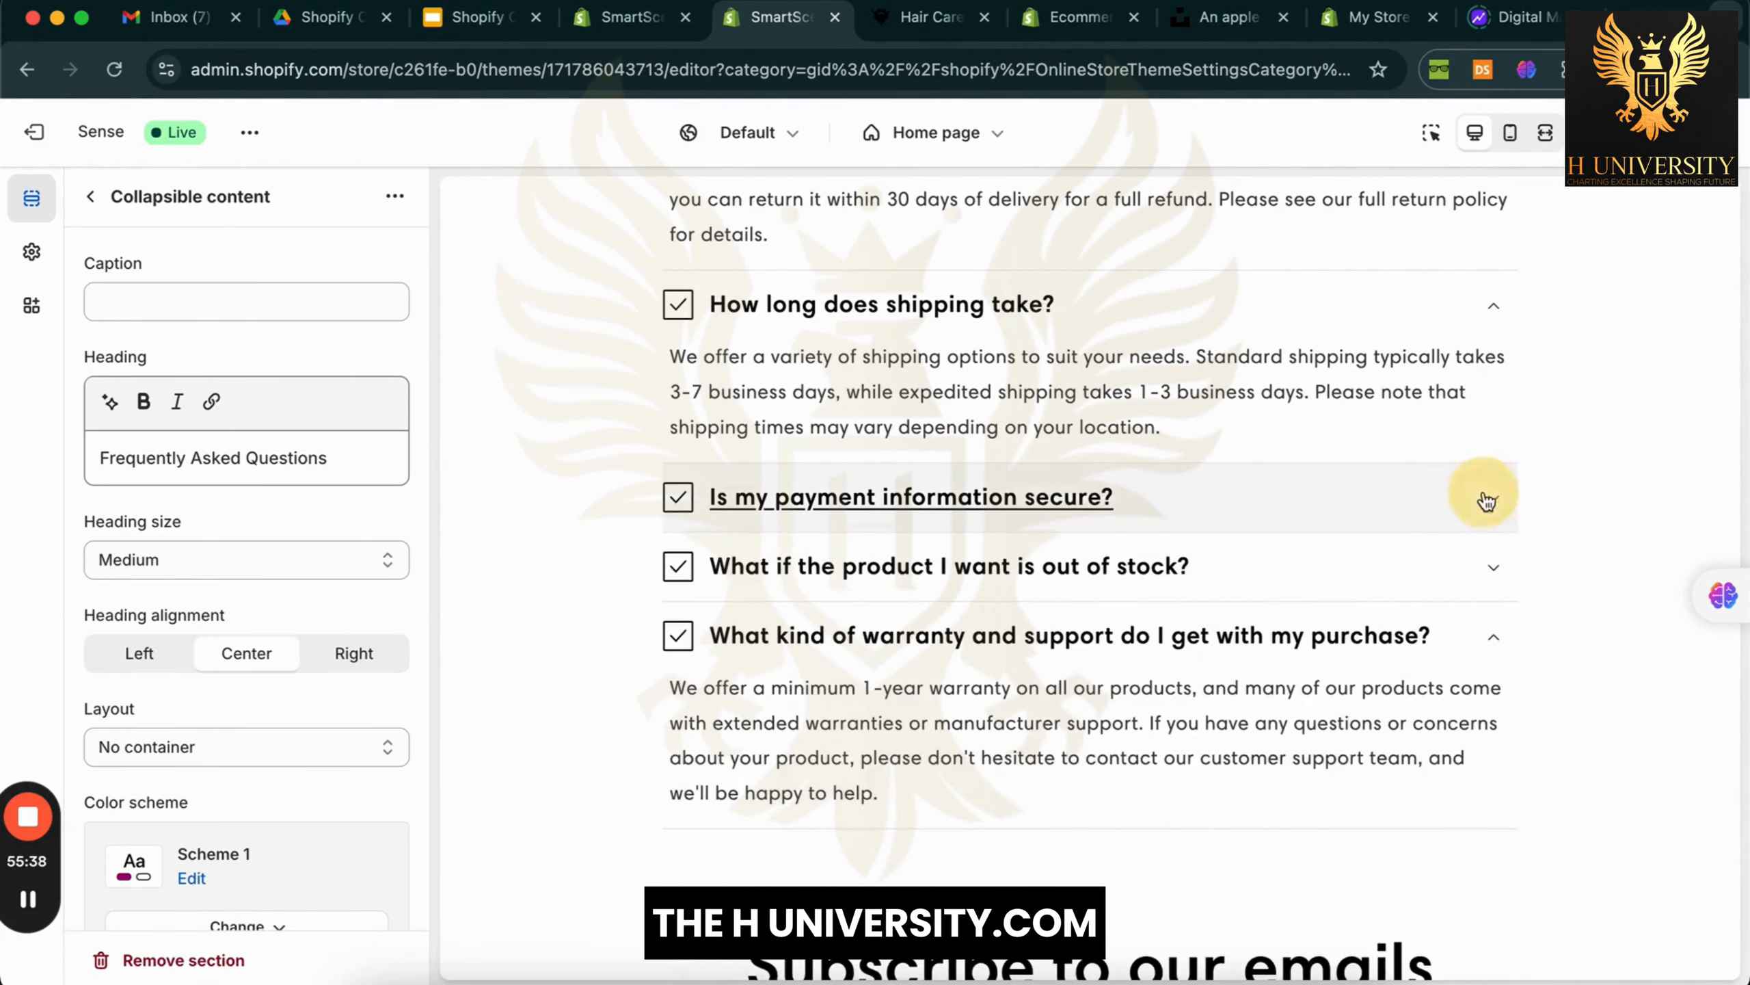
pyautogui.click(1477, 317)
pyautogui.scroll(3, 1464, 482)
# Set the Rich text section's top padding to 16 px and bottom padding to 12 px
pyautogui.scroll(10, 767, 453)
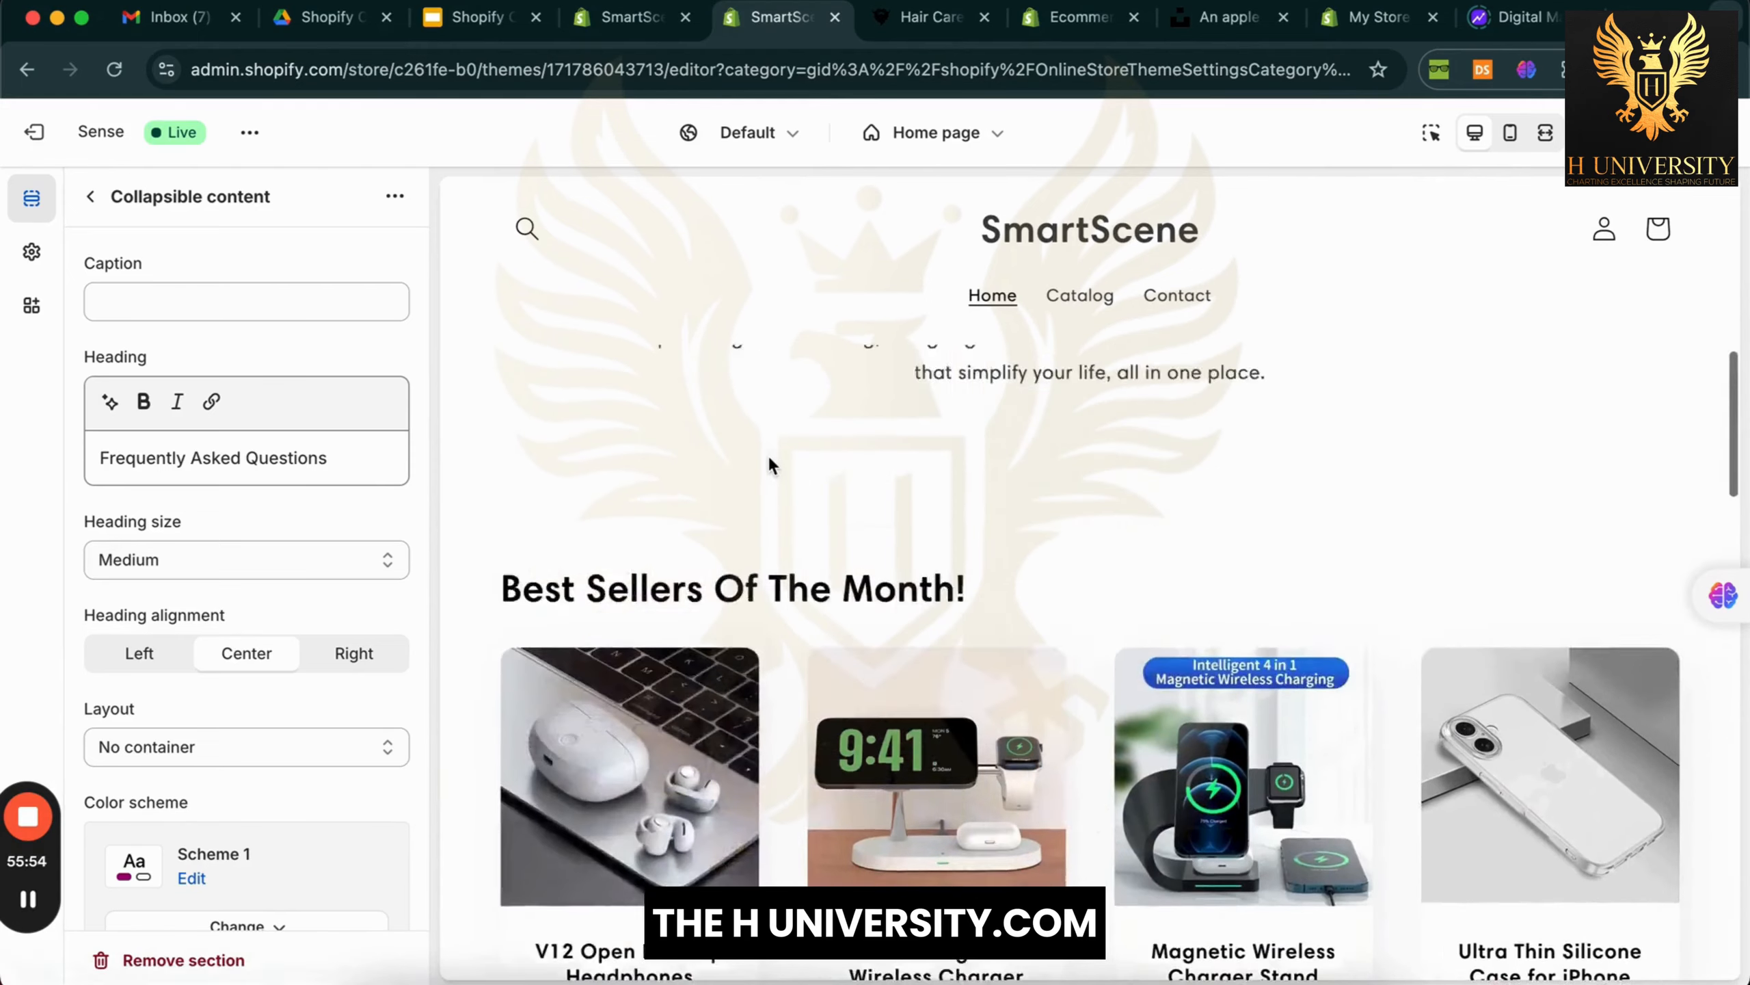
pyautogui.scroll(-2, 769, 455)
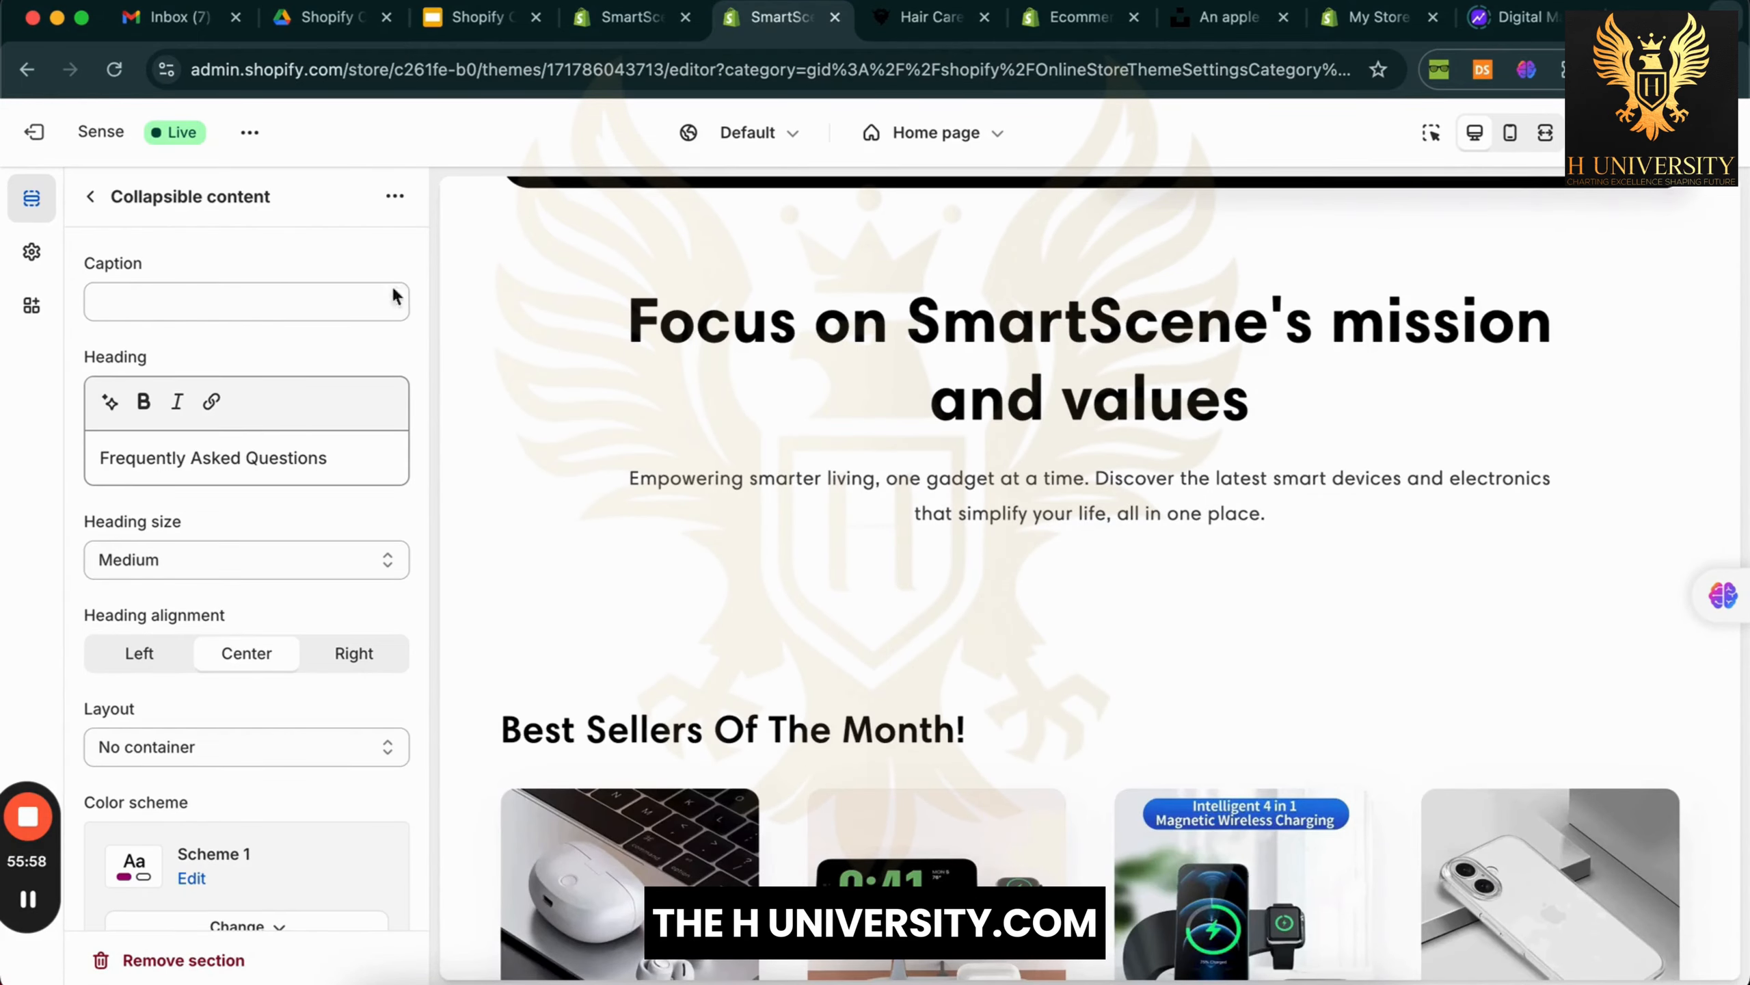
pyautogui.click(90, 196)
pyautogui.scroll(10, 207, 655)
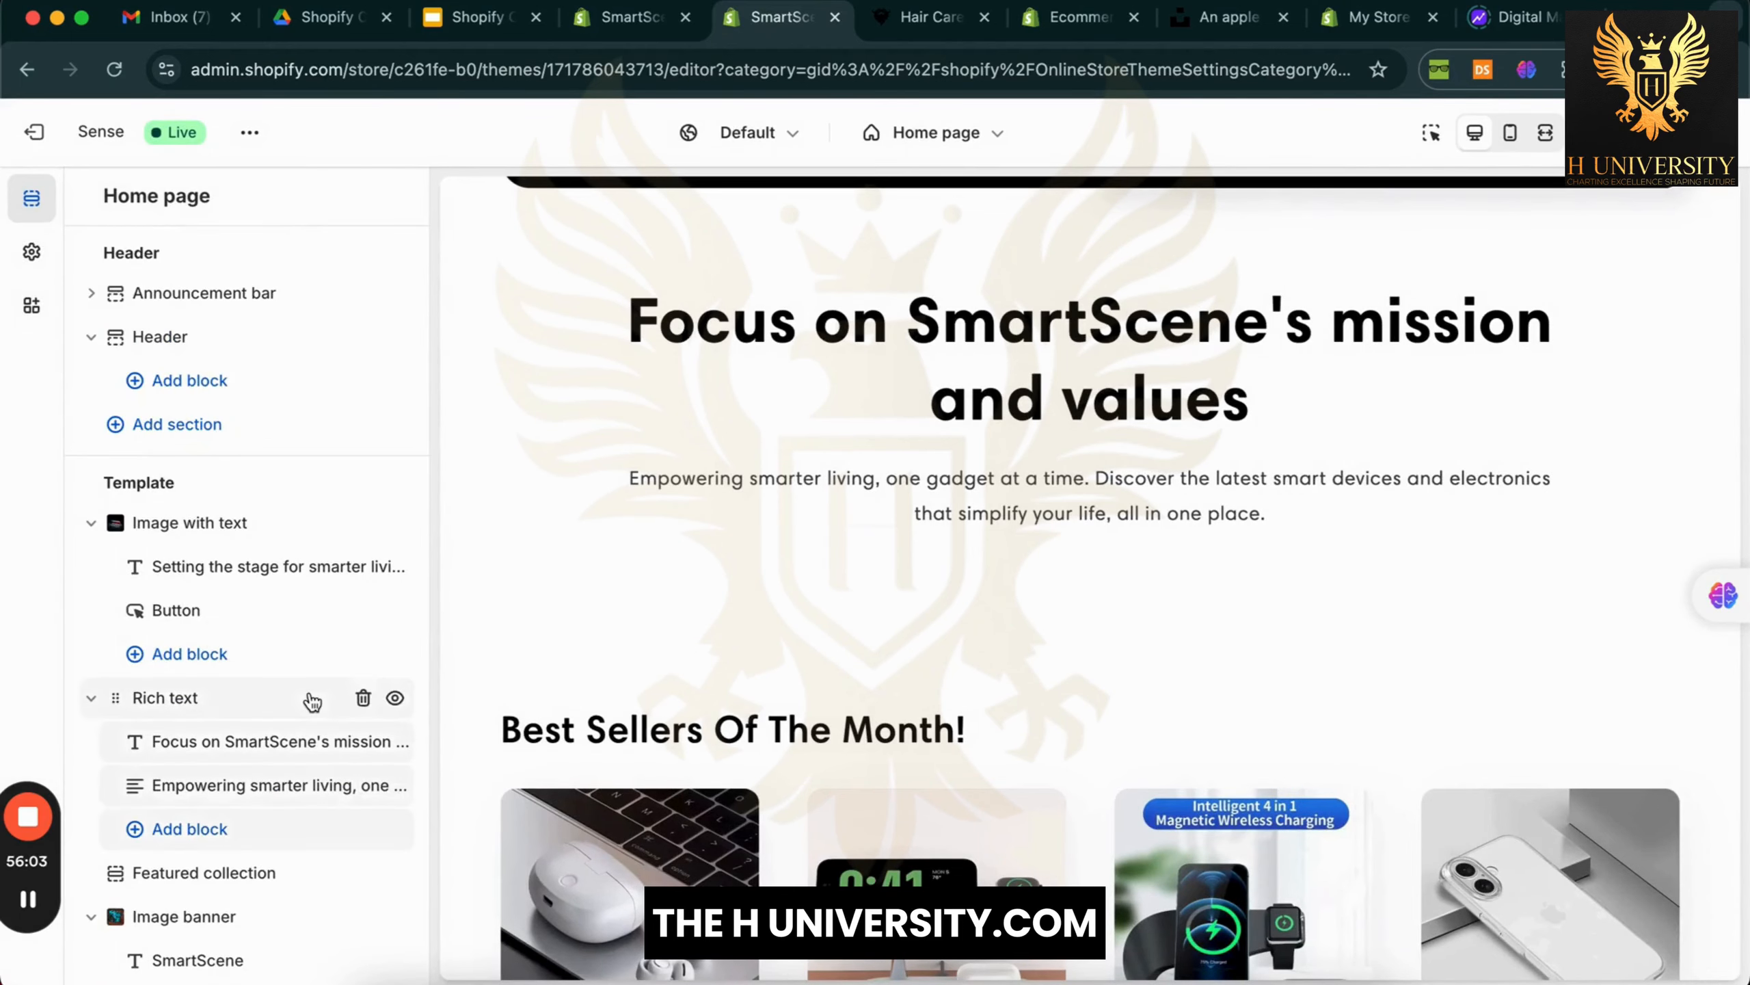
pyautogui.scroll(-3, 312, 702)
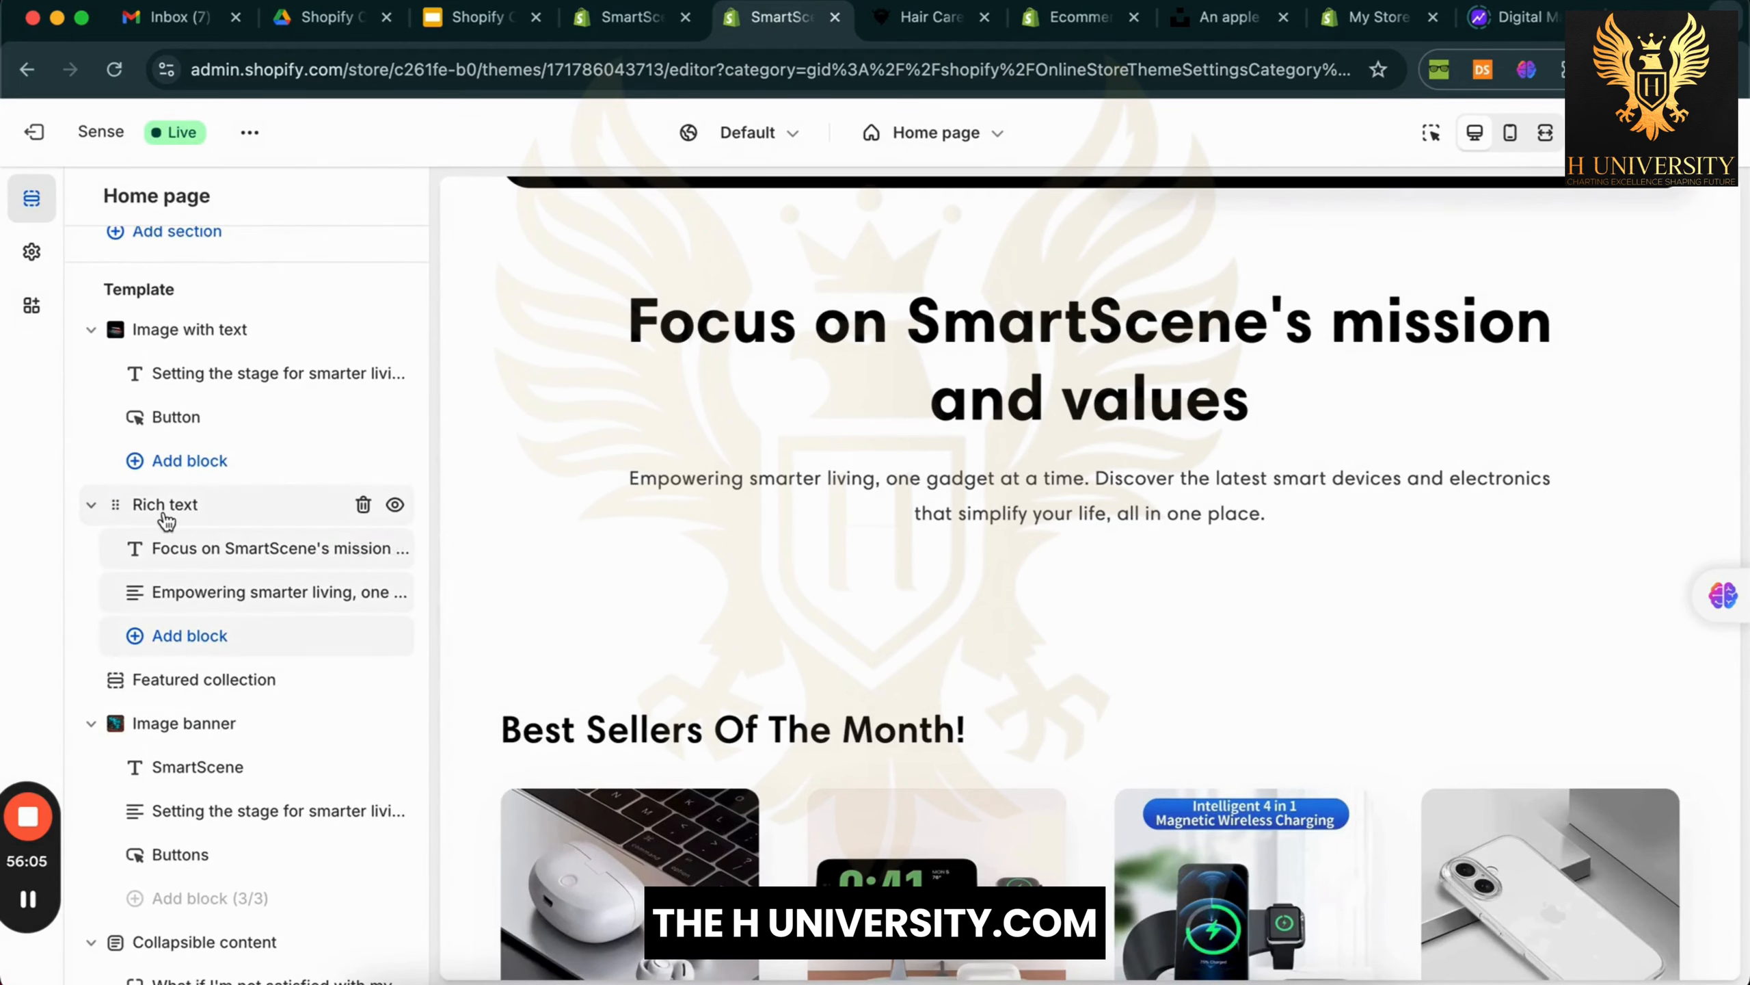
pyautogui.moveTo(259, 472)
pyautogui.click(210, 504)
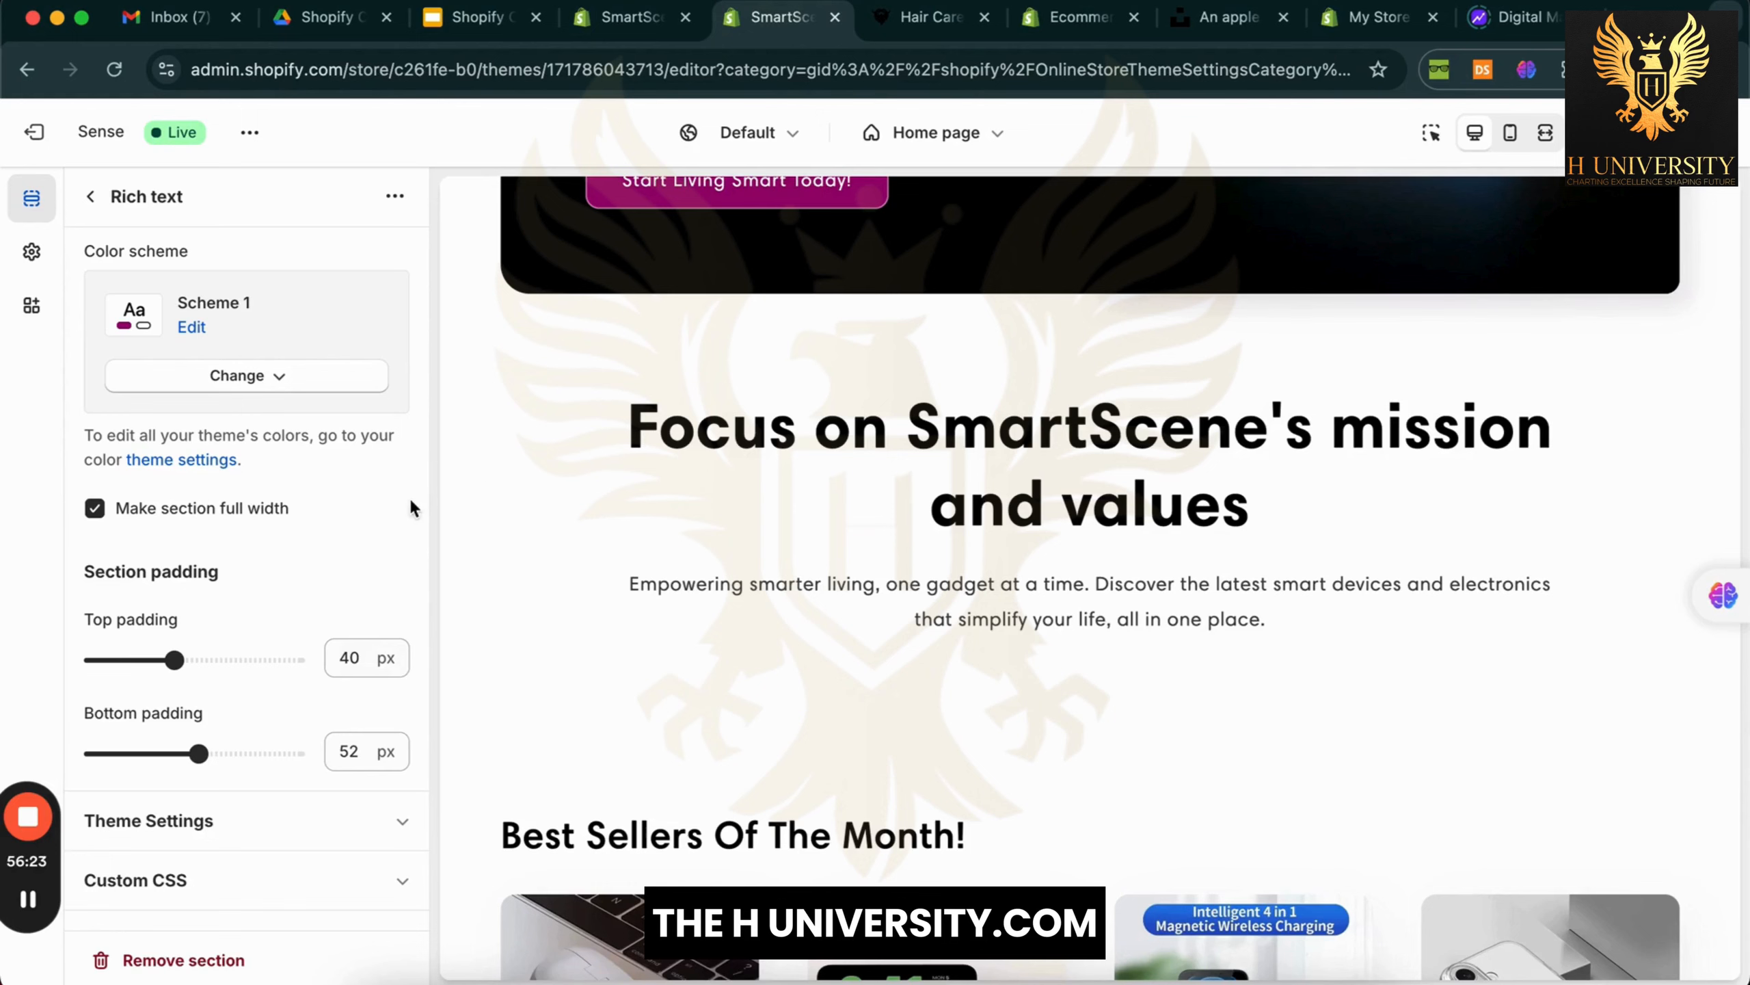
pyautogui.moveTo(174, 659); pyautogui.dragTo(125, 659)
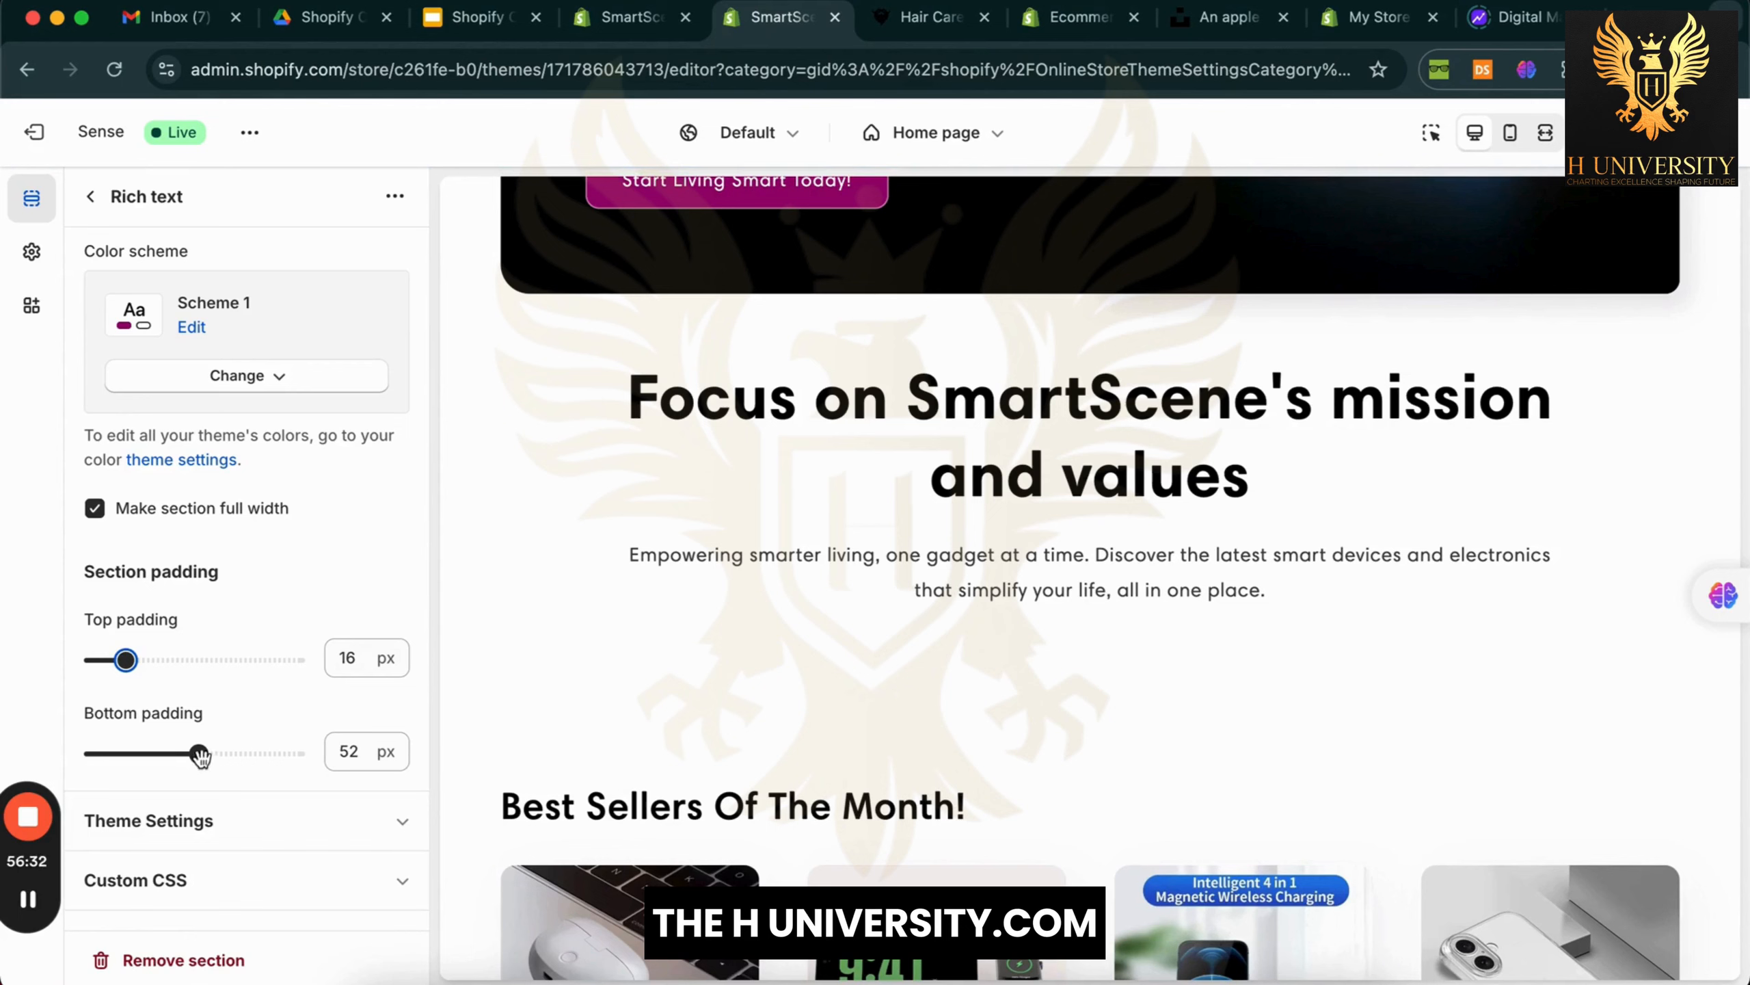
pyautogui.moveTo(198, 753); pyautogui.dragTo(118, 753)
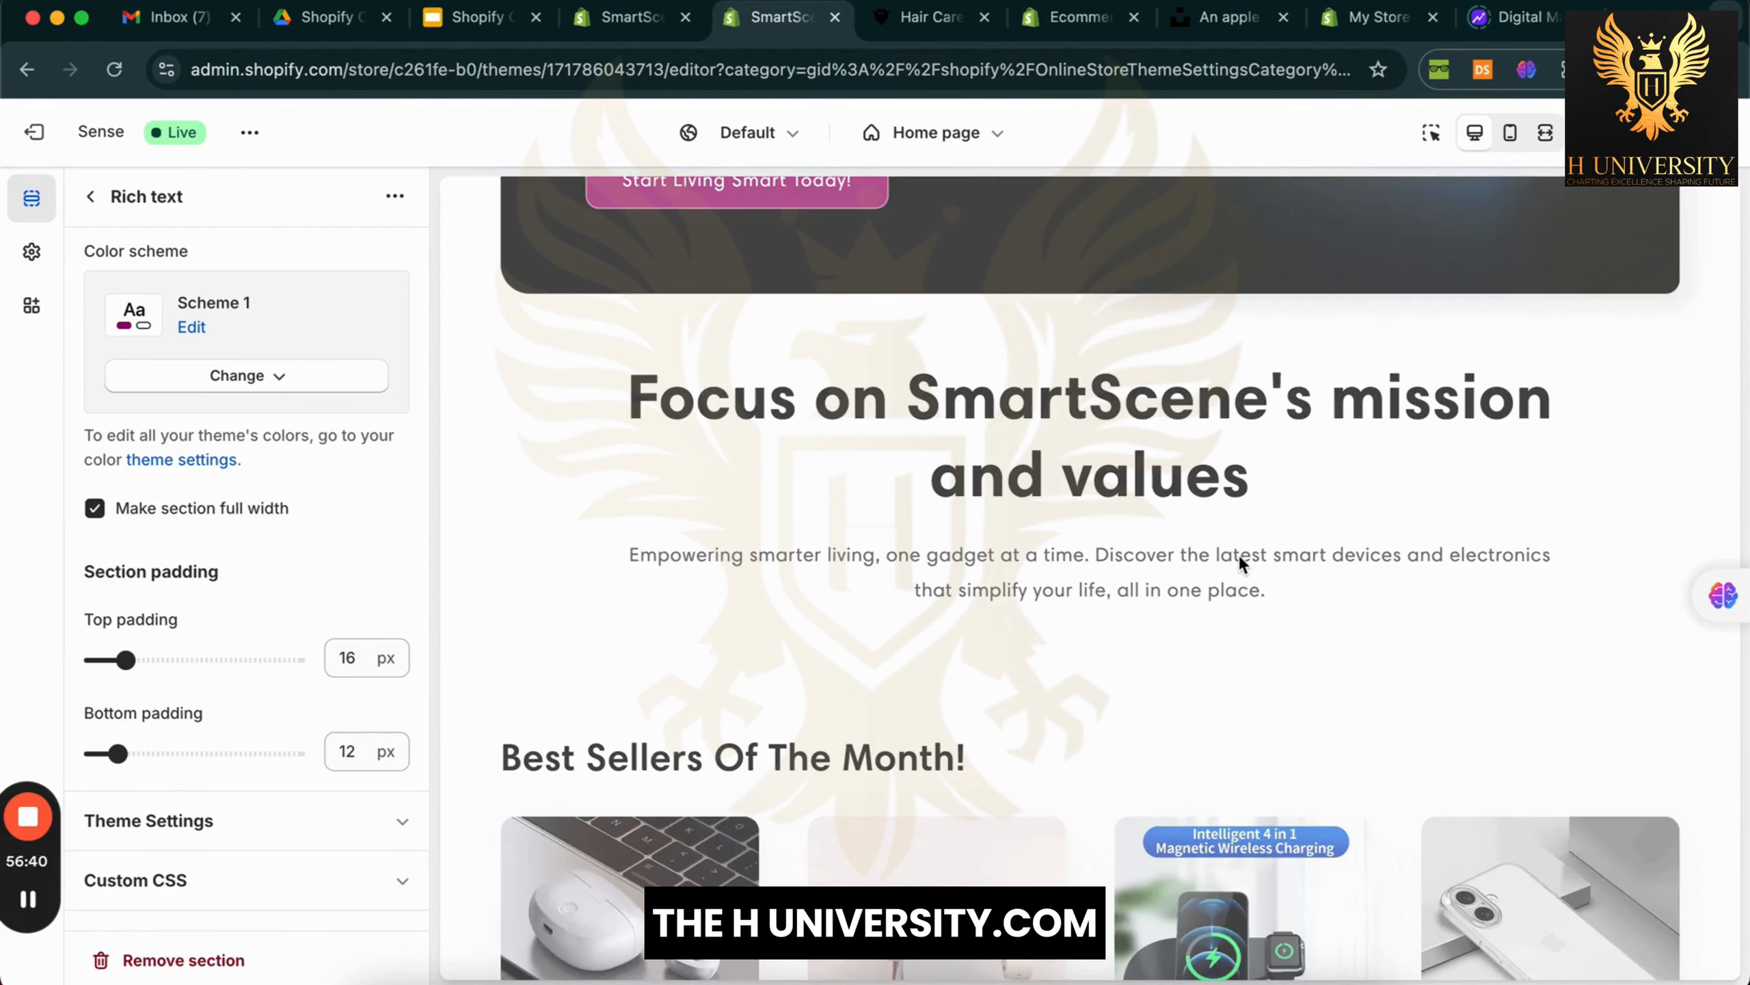
# Review the home page in the full-width preview from the header to the Frequently Asked Questions section
pyautogui.click(1547, 138)
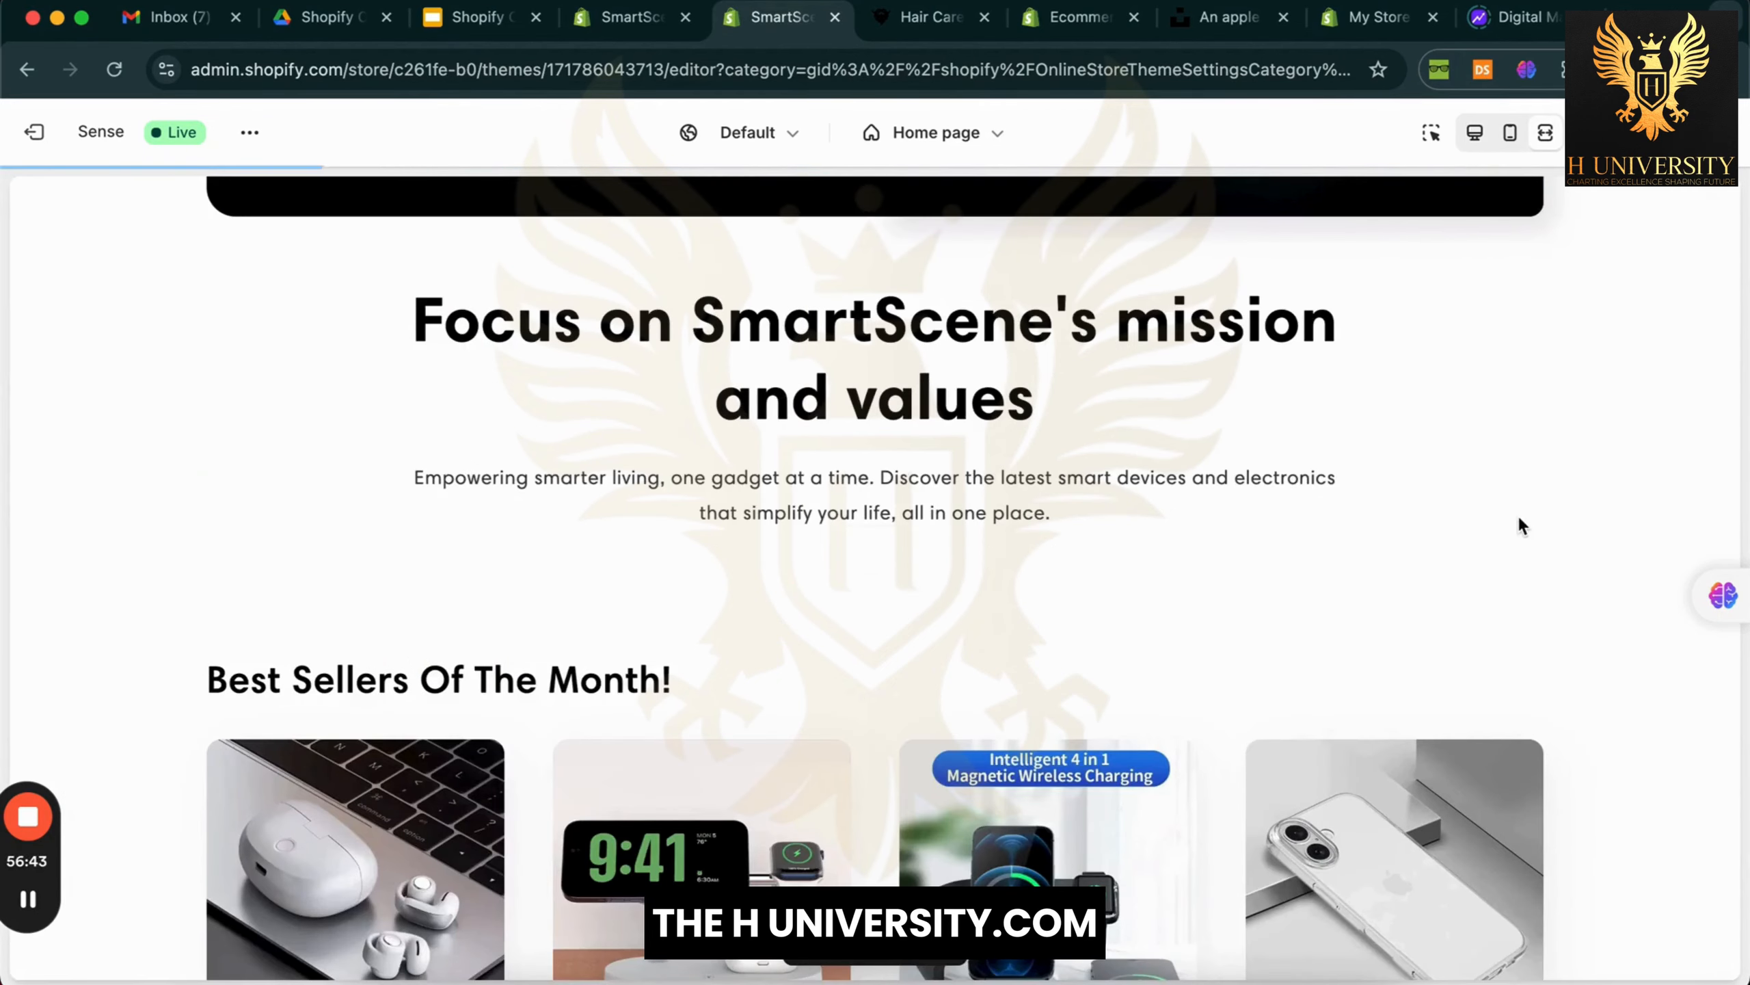
pyautogui.scroll(5, 1519, 520)
pyautogui.scroll(1, 1519, 519)
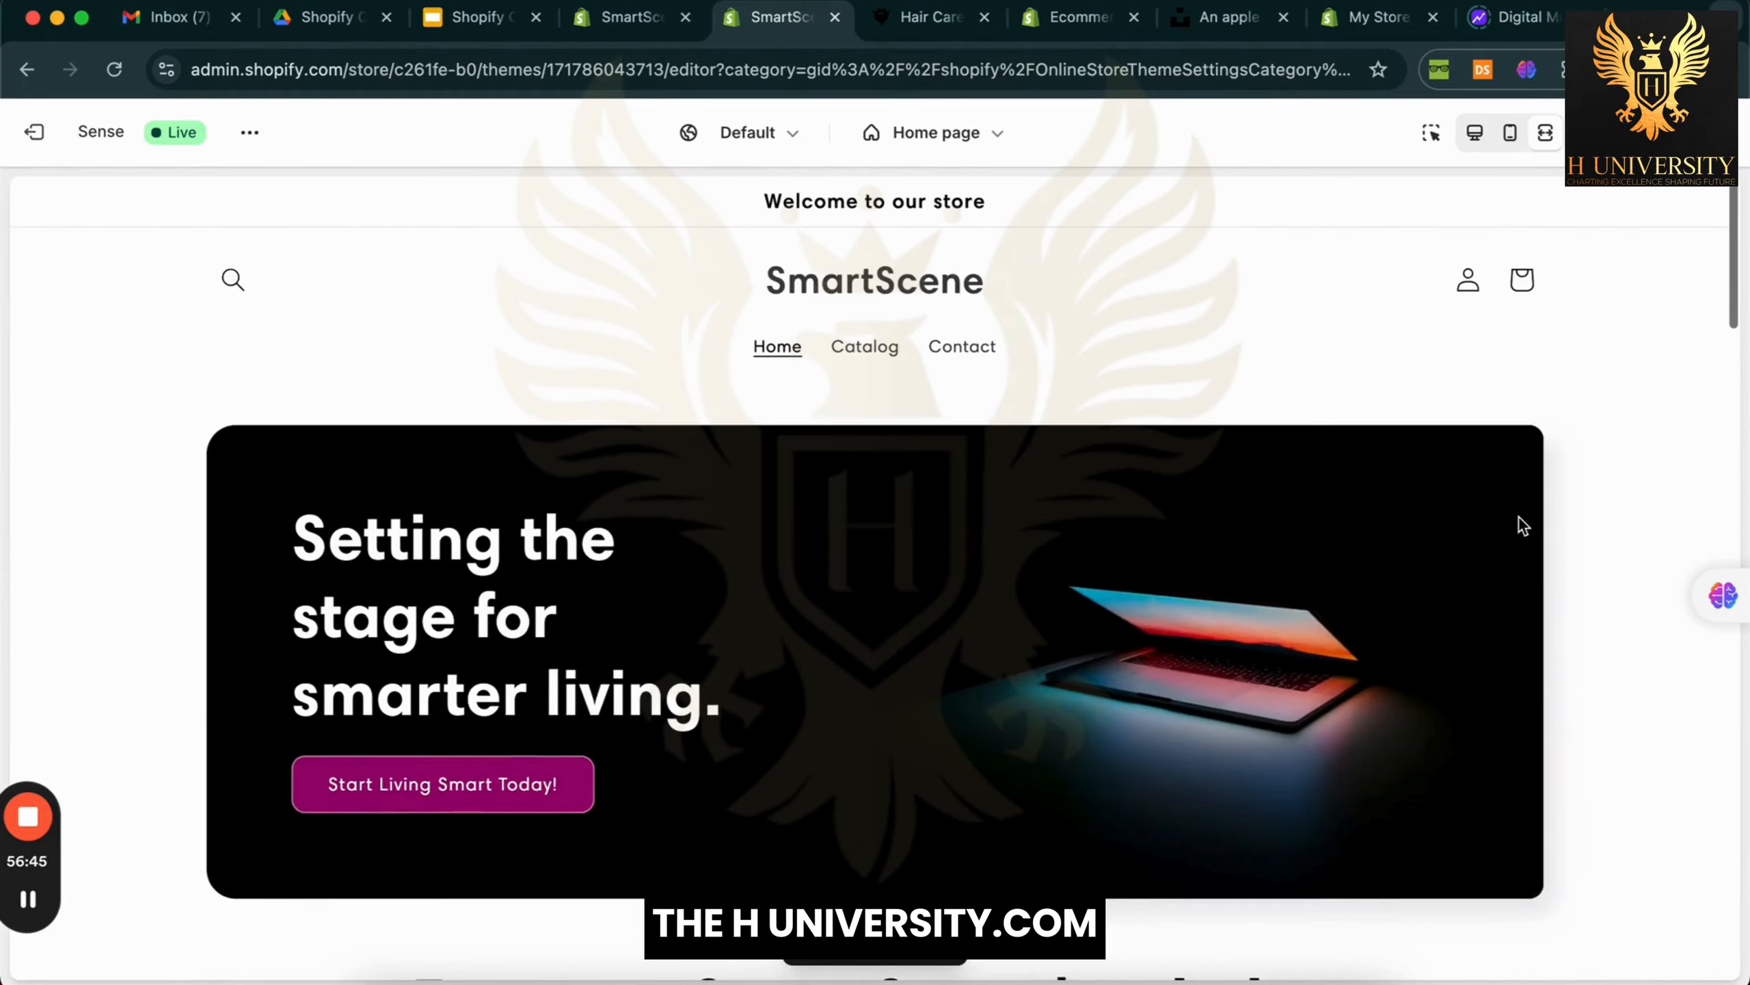
pyautogui.scroll(-5, 1520, 520)
pyautogui.scroll(6, 1520, 519)
pyautogui.scroll(-10, 1605, 522)
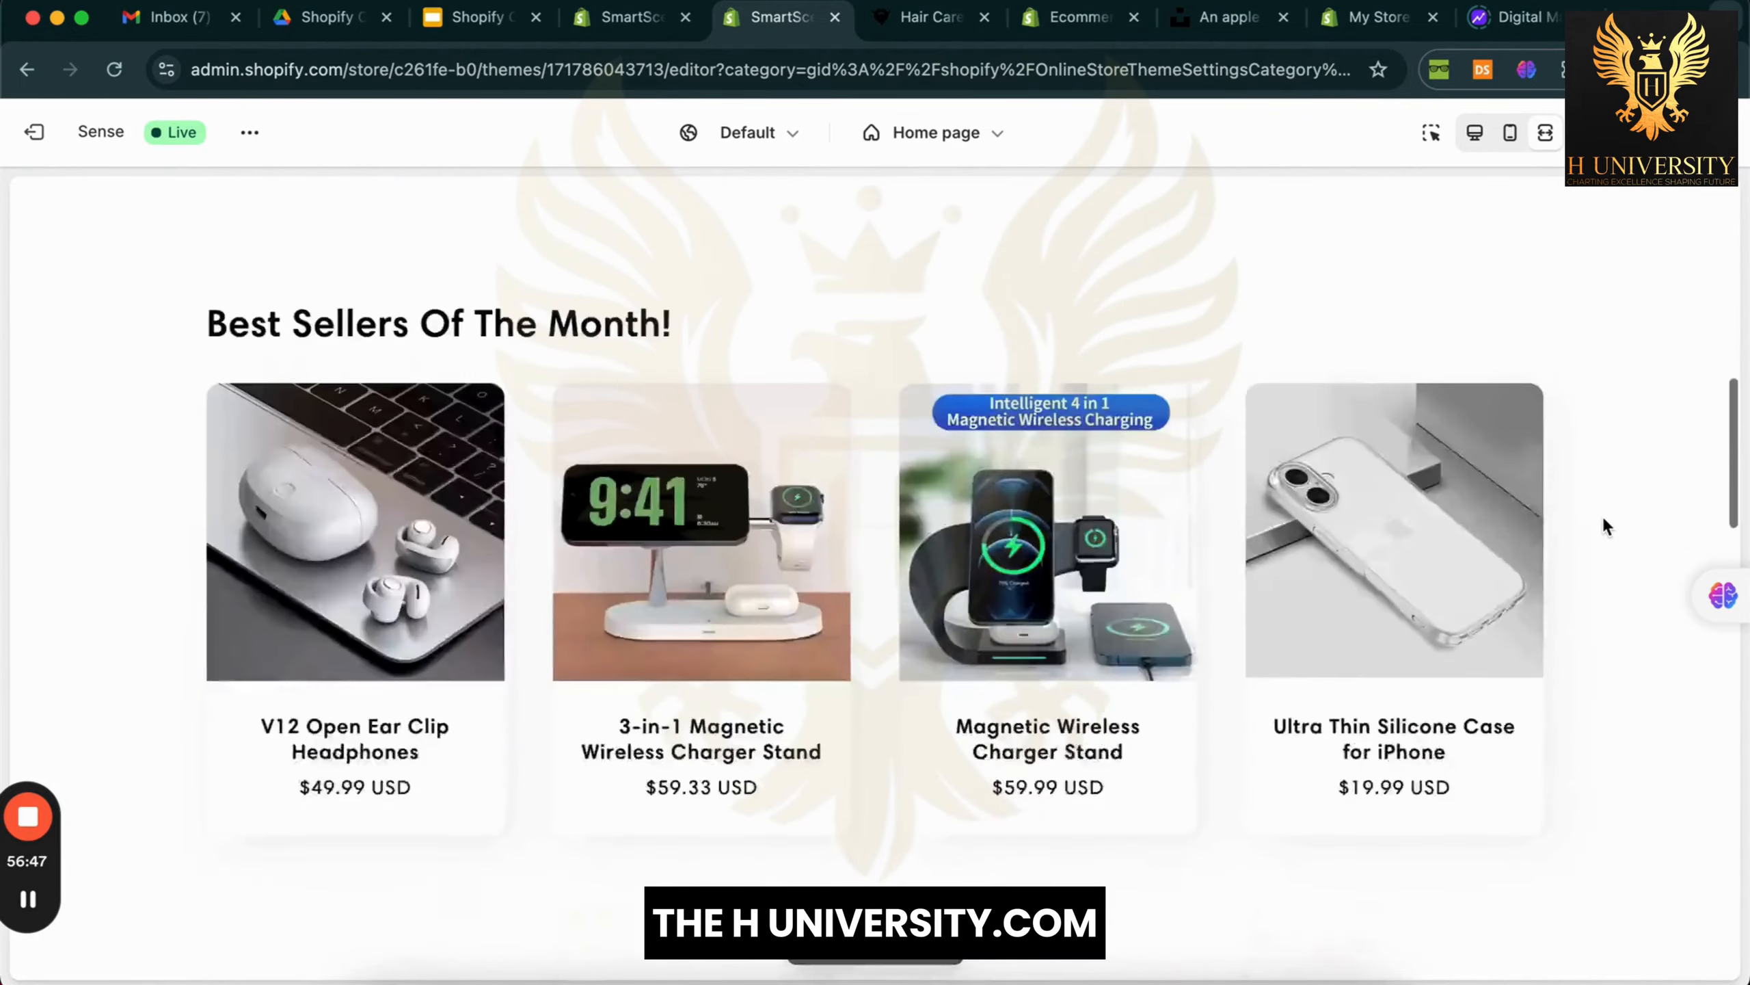
pyautogui.scroll(-10, 1631, 753)
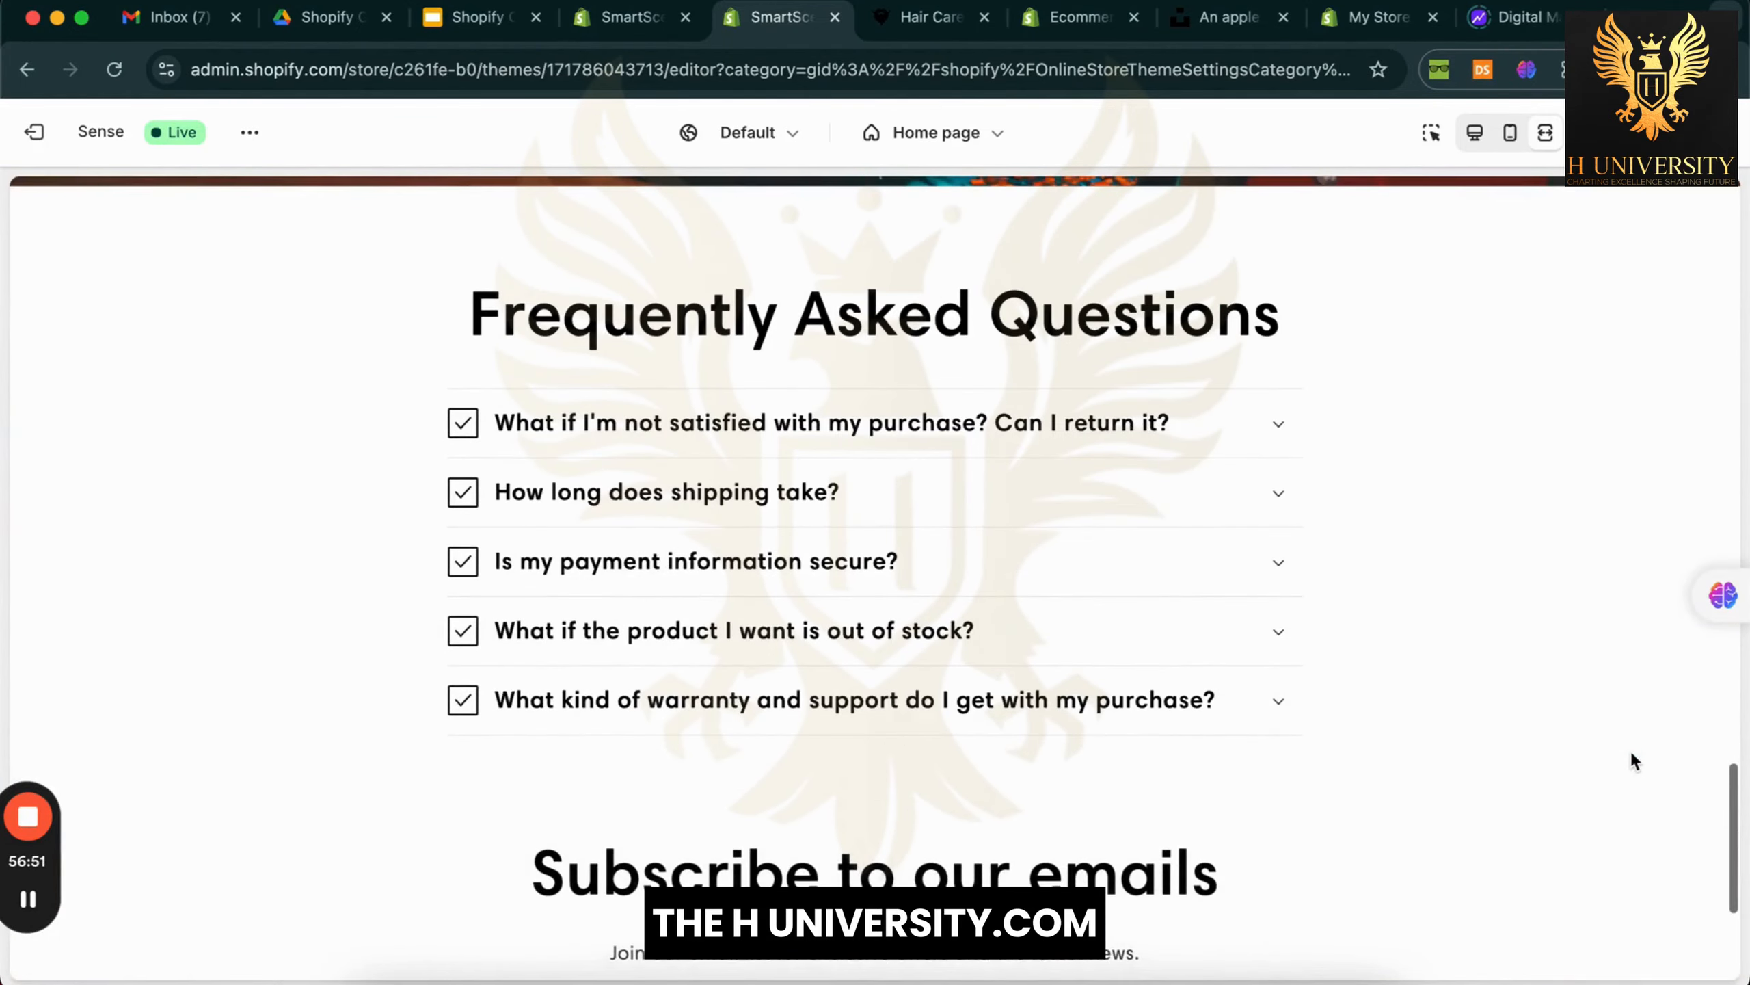
# Leave the theme editor and reopen it for the Sense theme to check the home page
pyautogui.click(33, 132)
pyautogui.click(1533, 557)
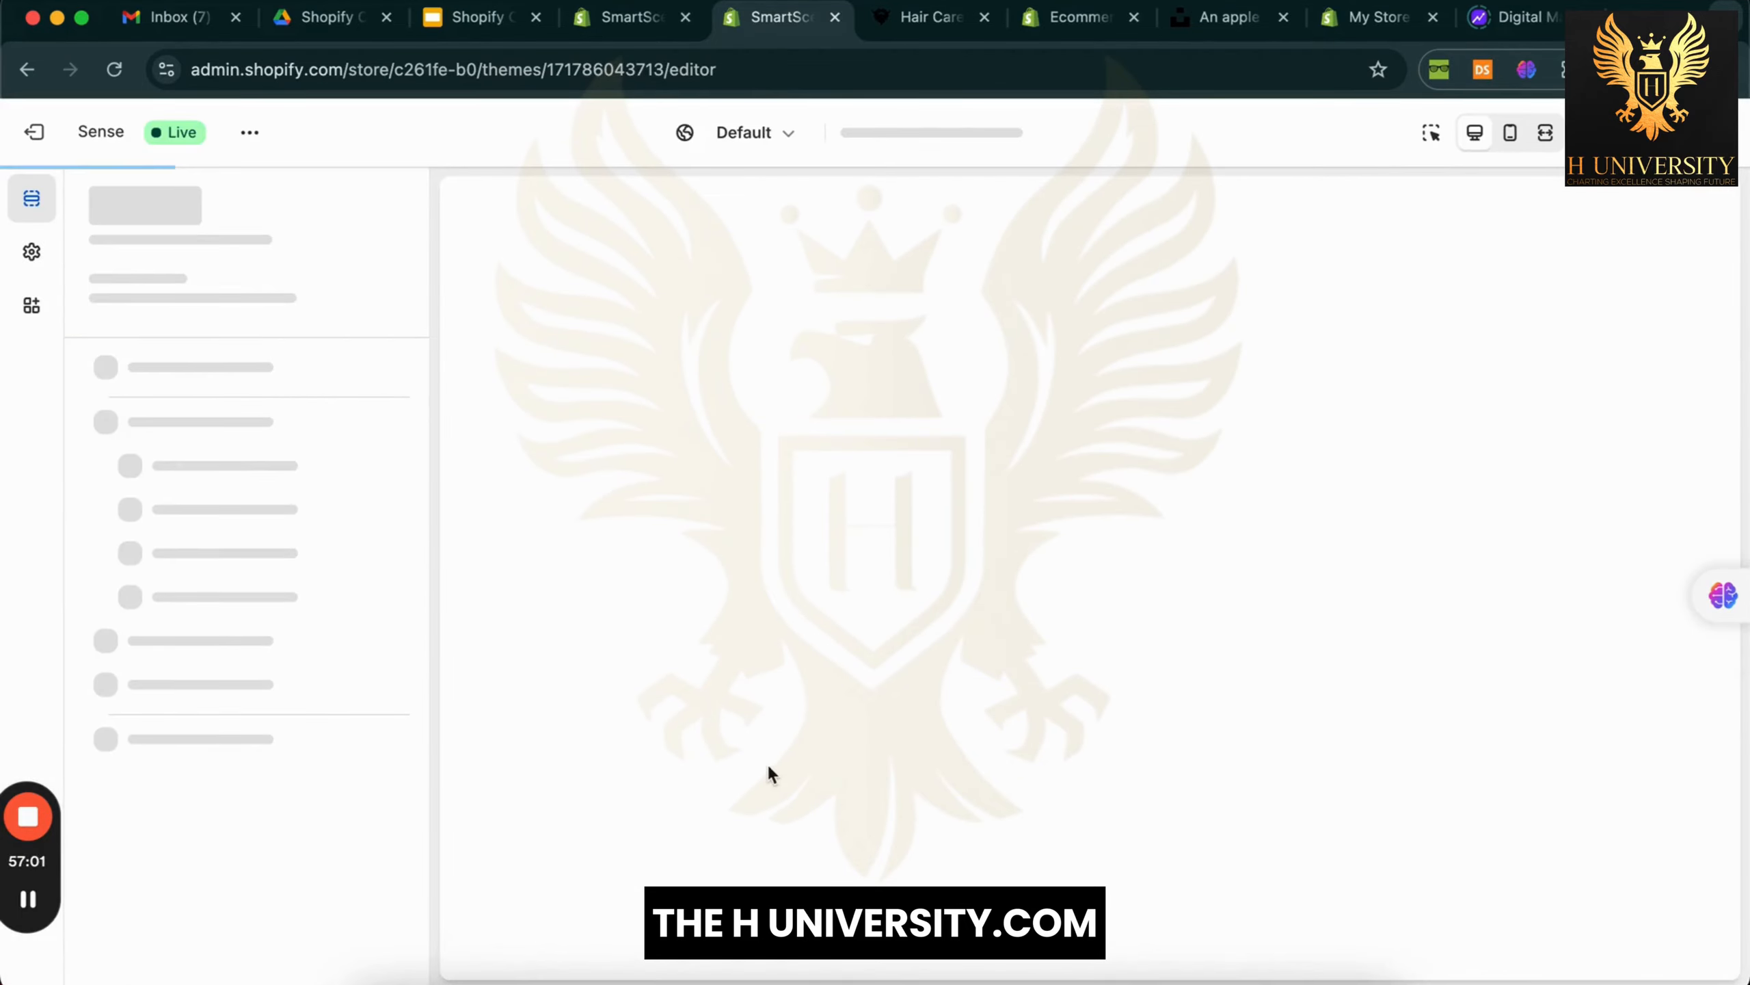
pyautogui.scroll(-20, 904, 494)
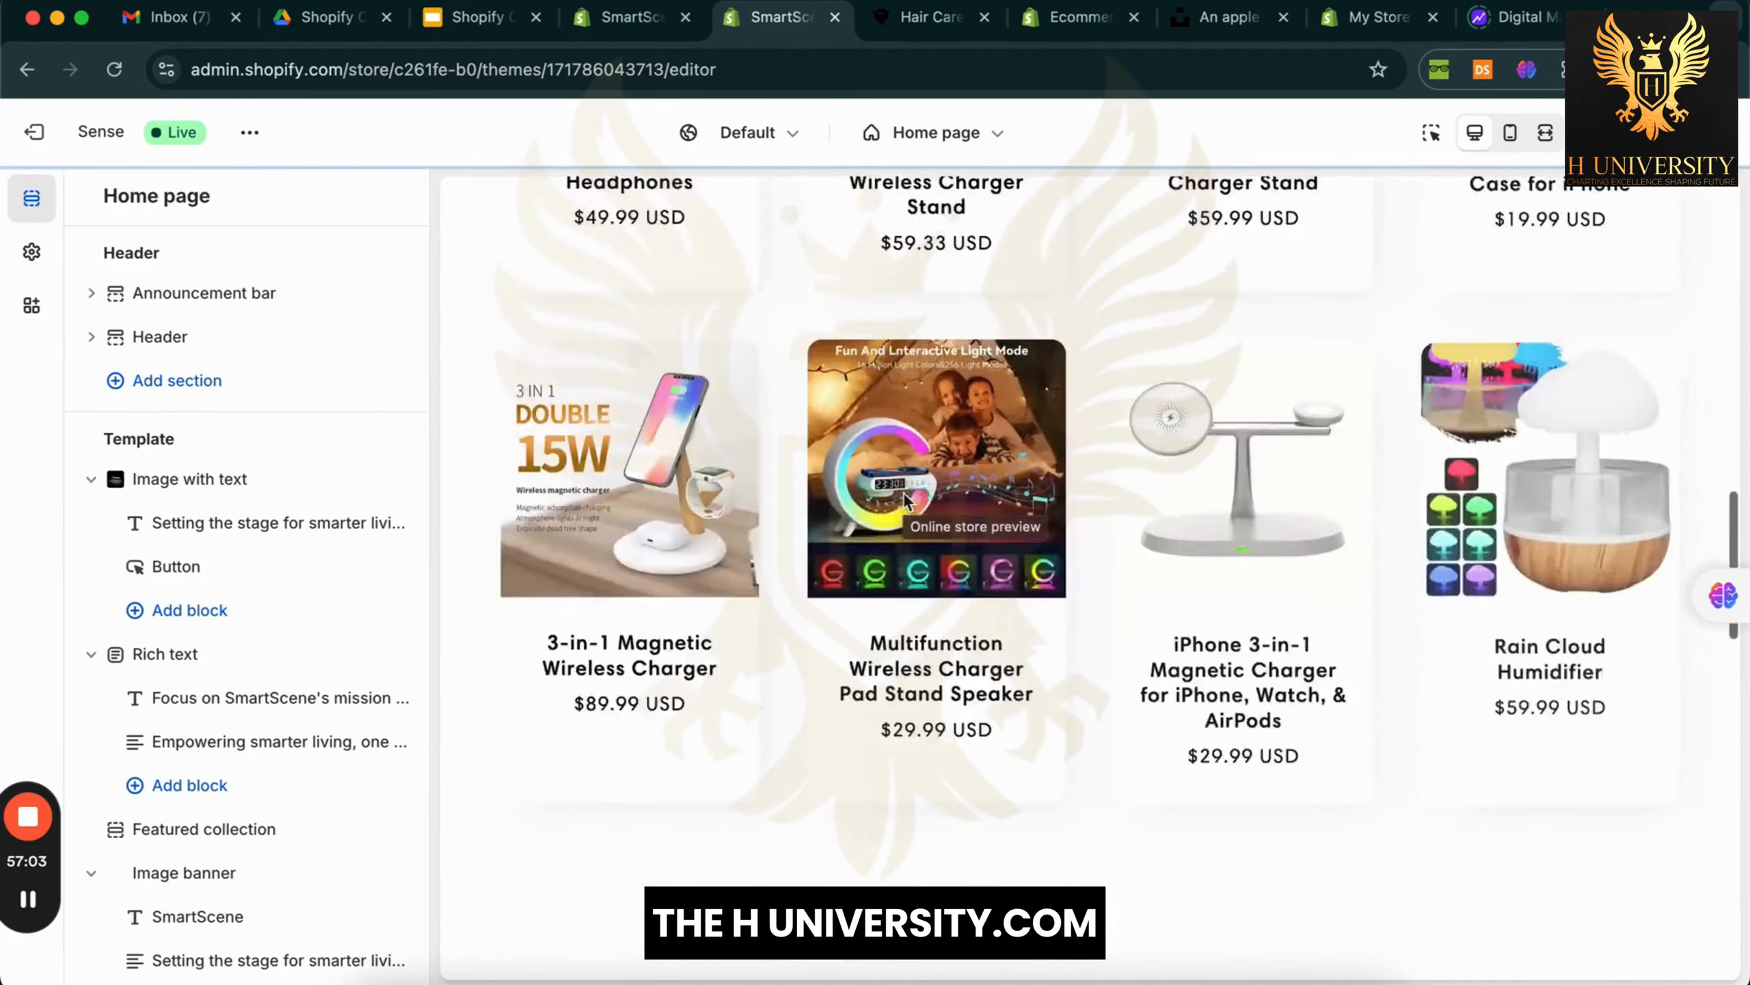
pyautogui.scroll(-2, 887, 648)
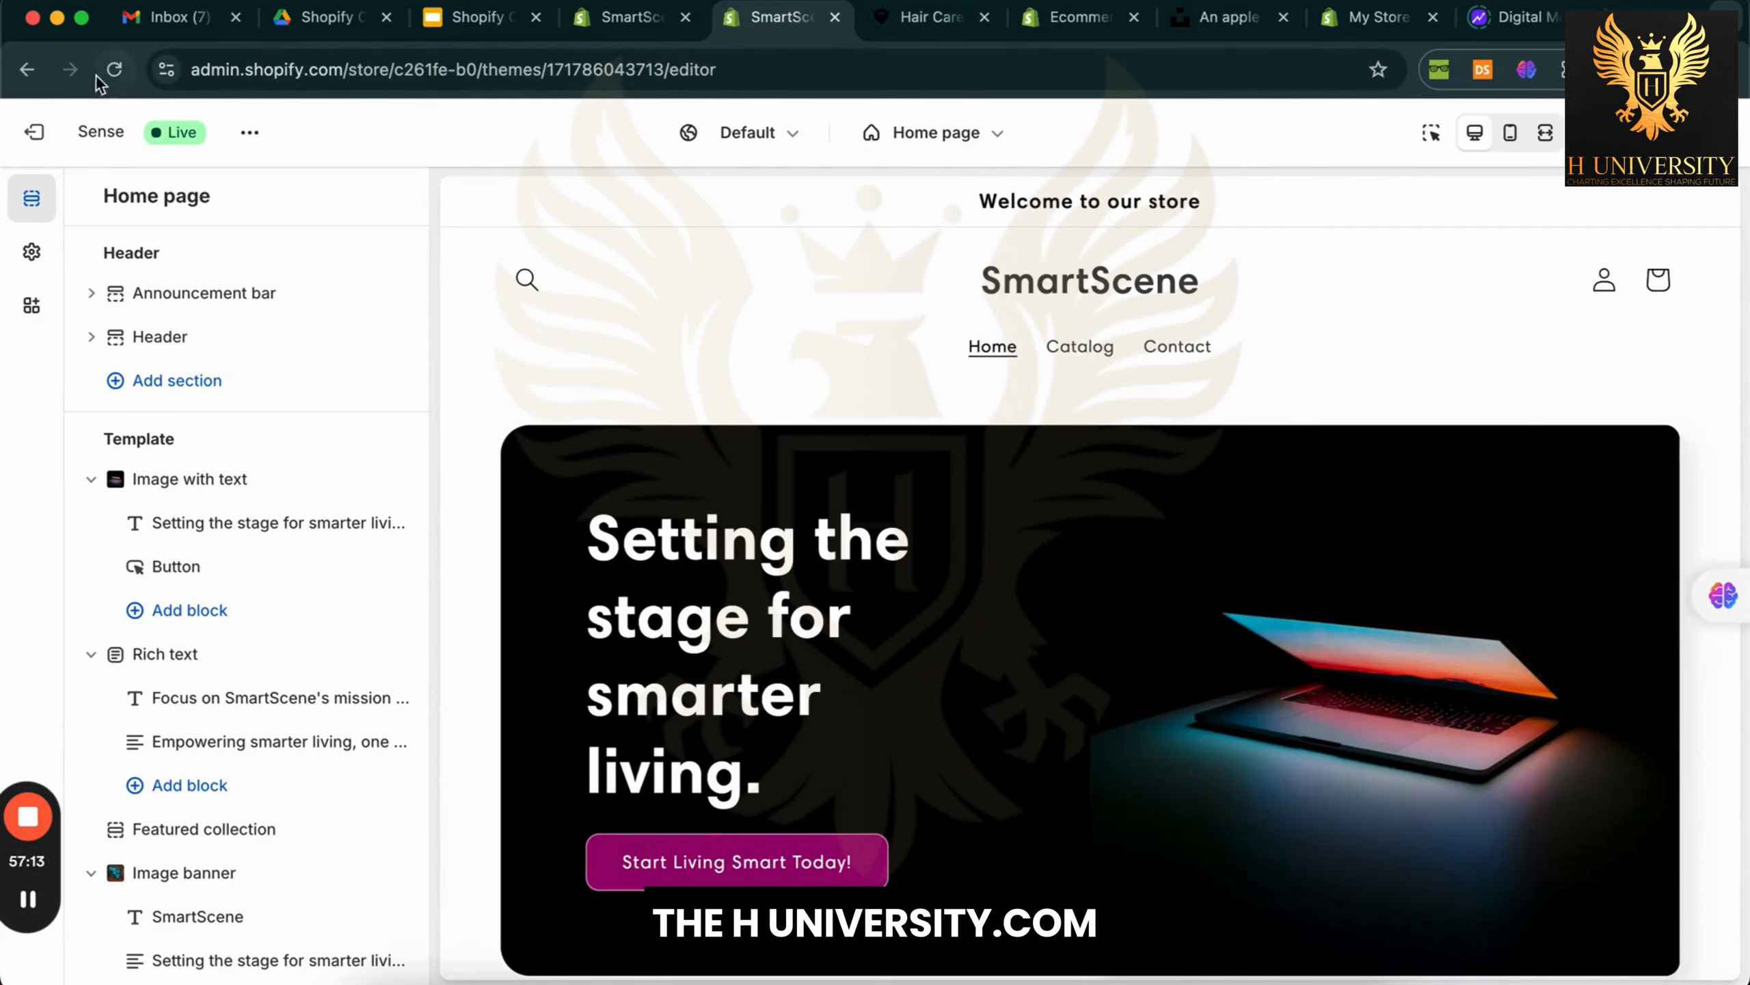
# Open the live SmartScene store and review its home page down to the Frequently Asked Questions section
pyautogui.click(249, 132)
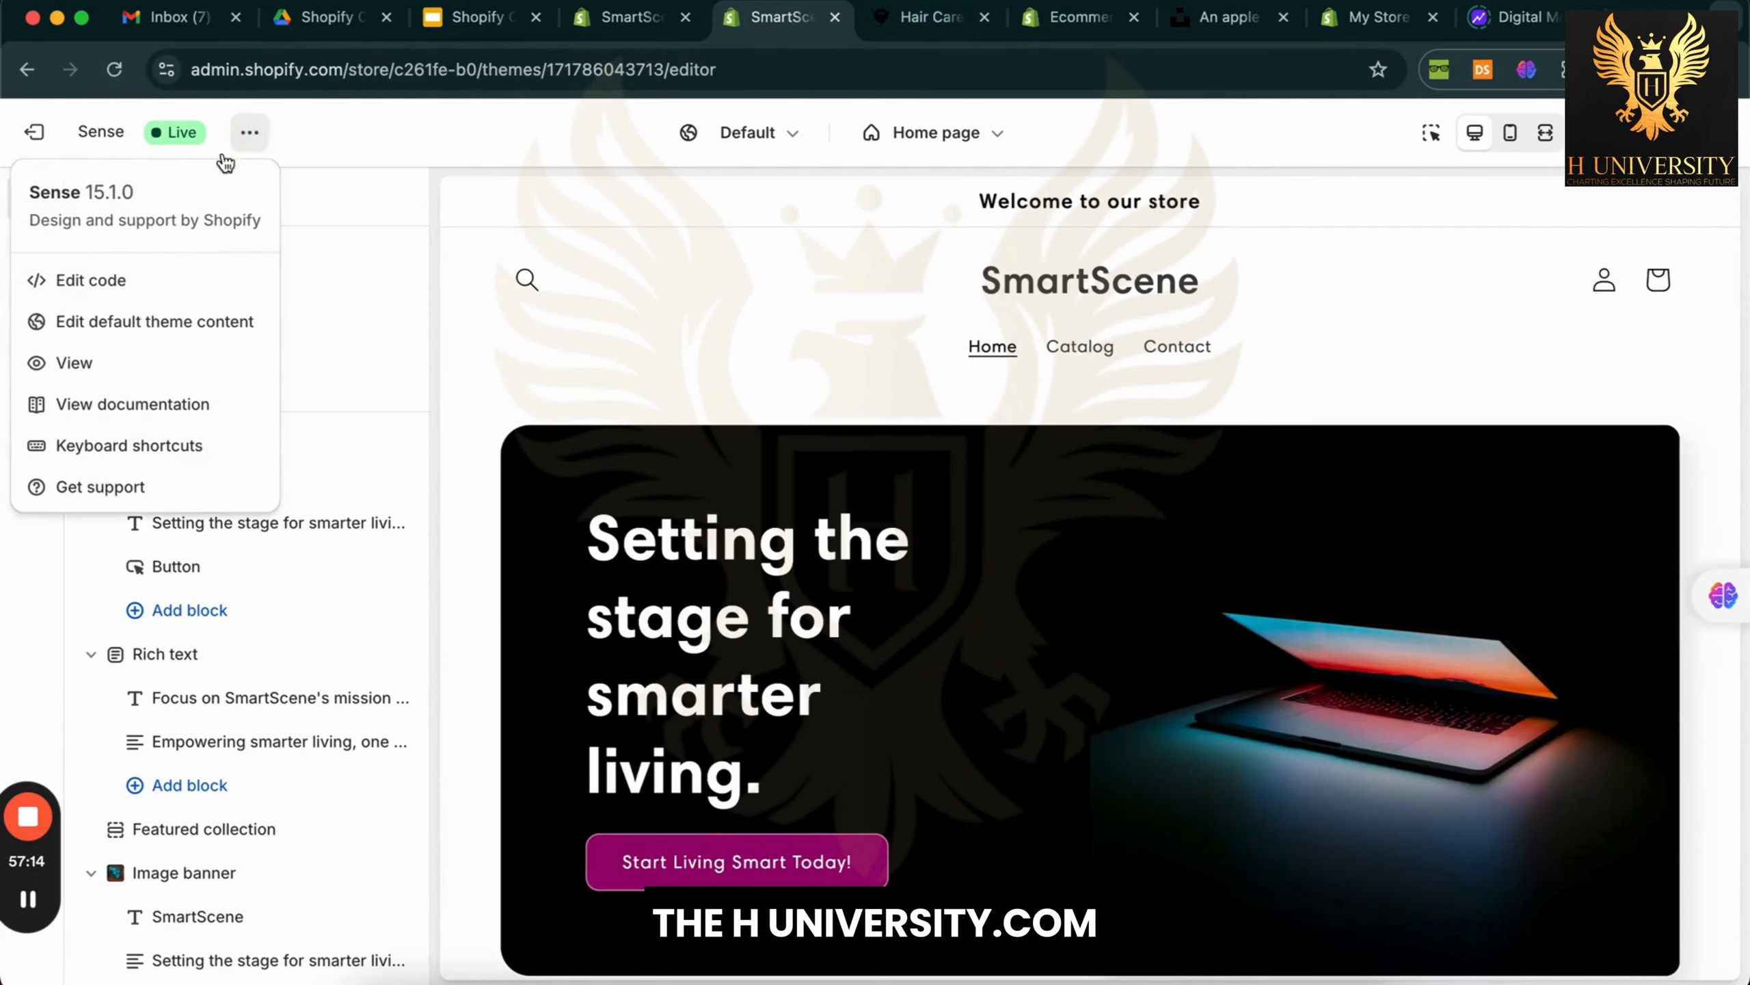
pyautogui.click(137, 372)
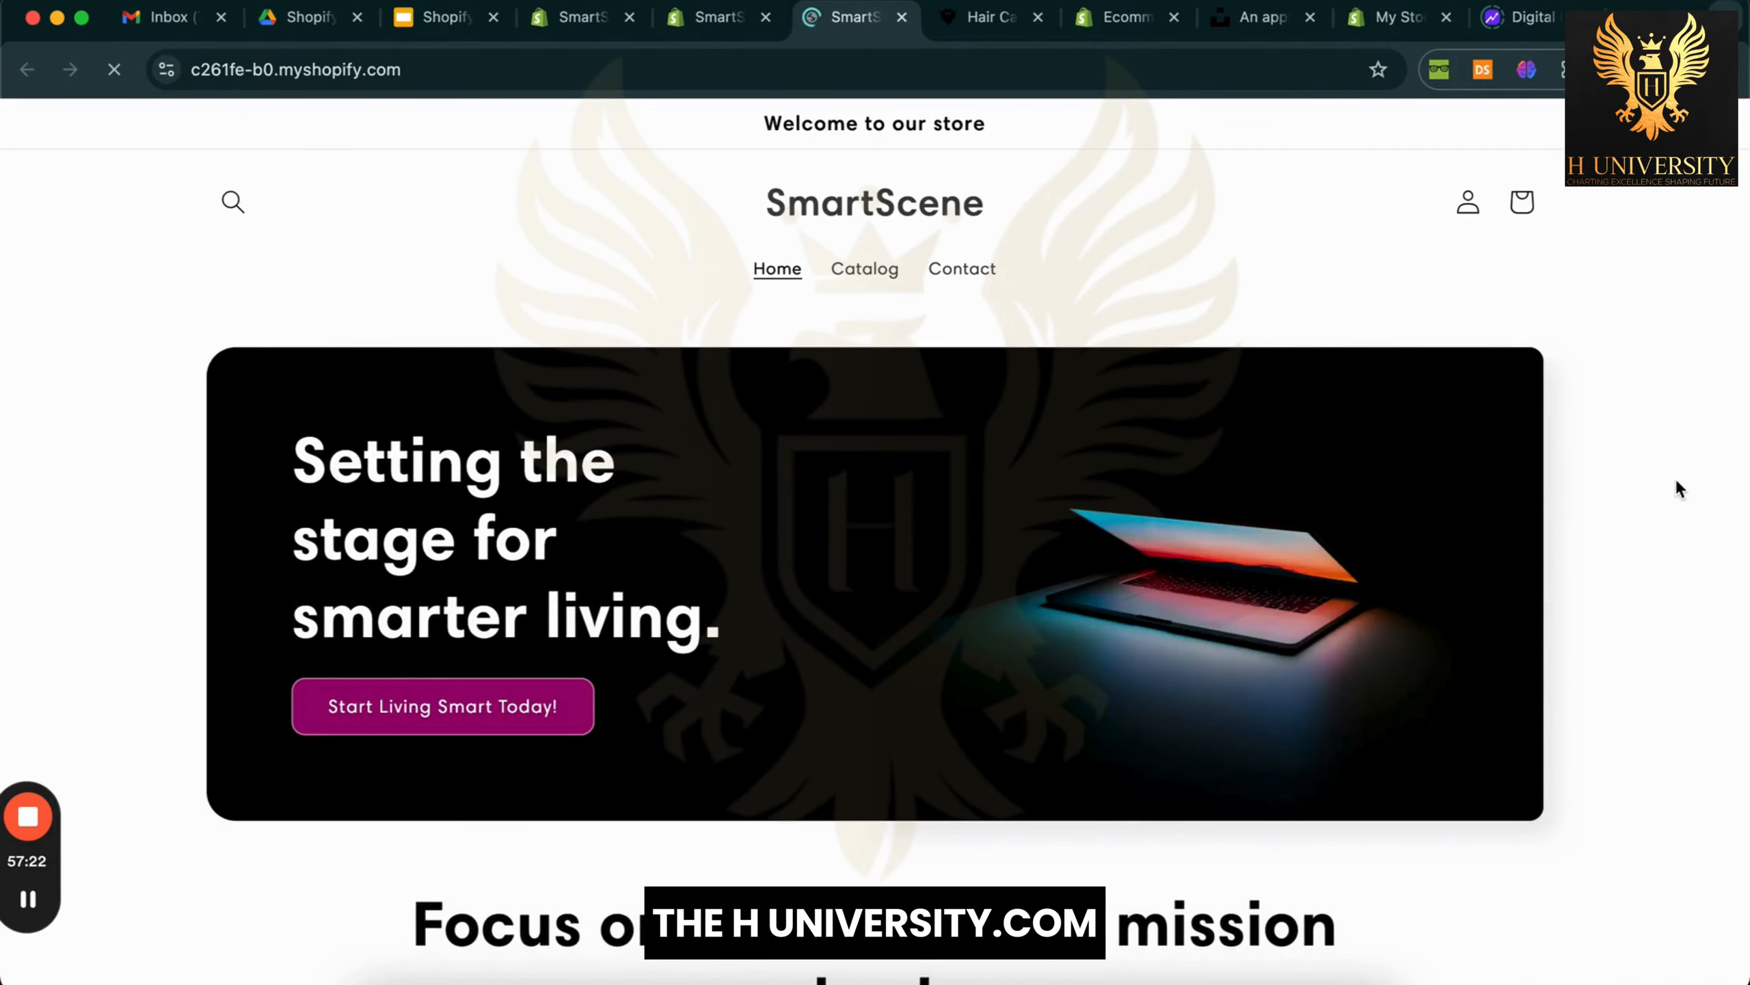
pyautogui.scroll(-5, 1679, 489)
pyautogui.scroll(-4, 1680, 488)
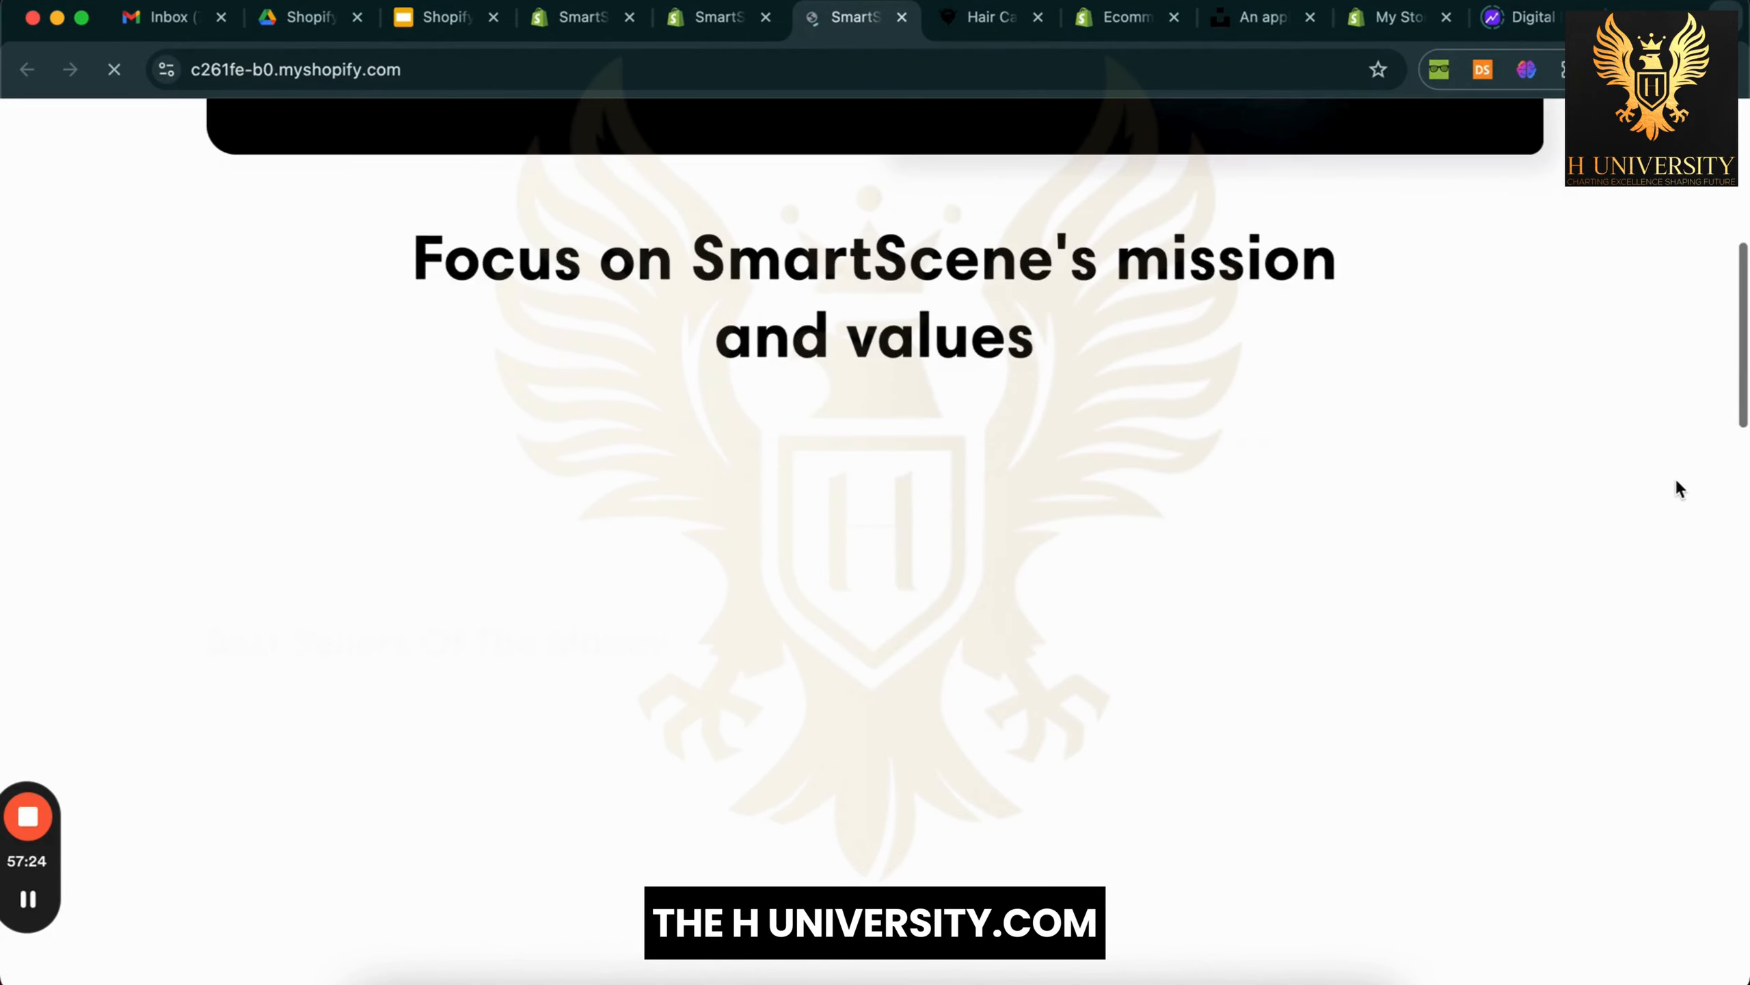
pyautogui.scroll(-4, 1679, 488)
pyautogui.scroll(-15, 1677, 483)
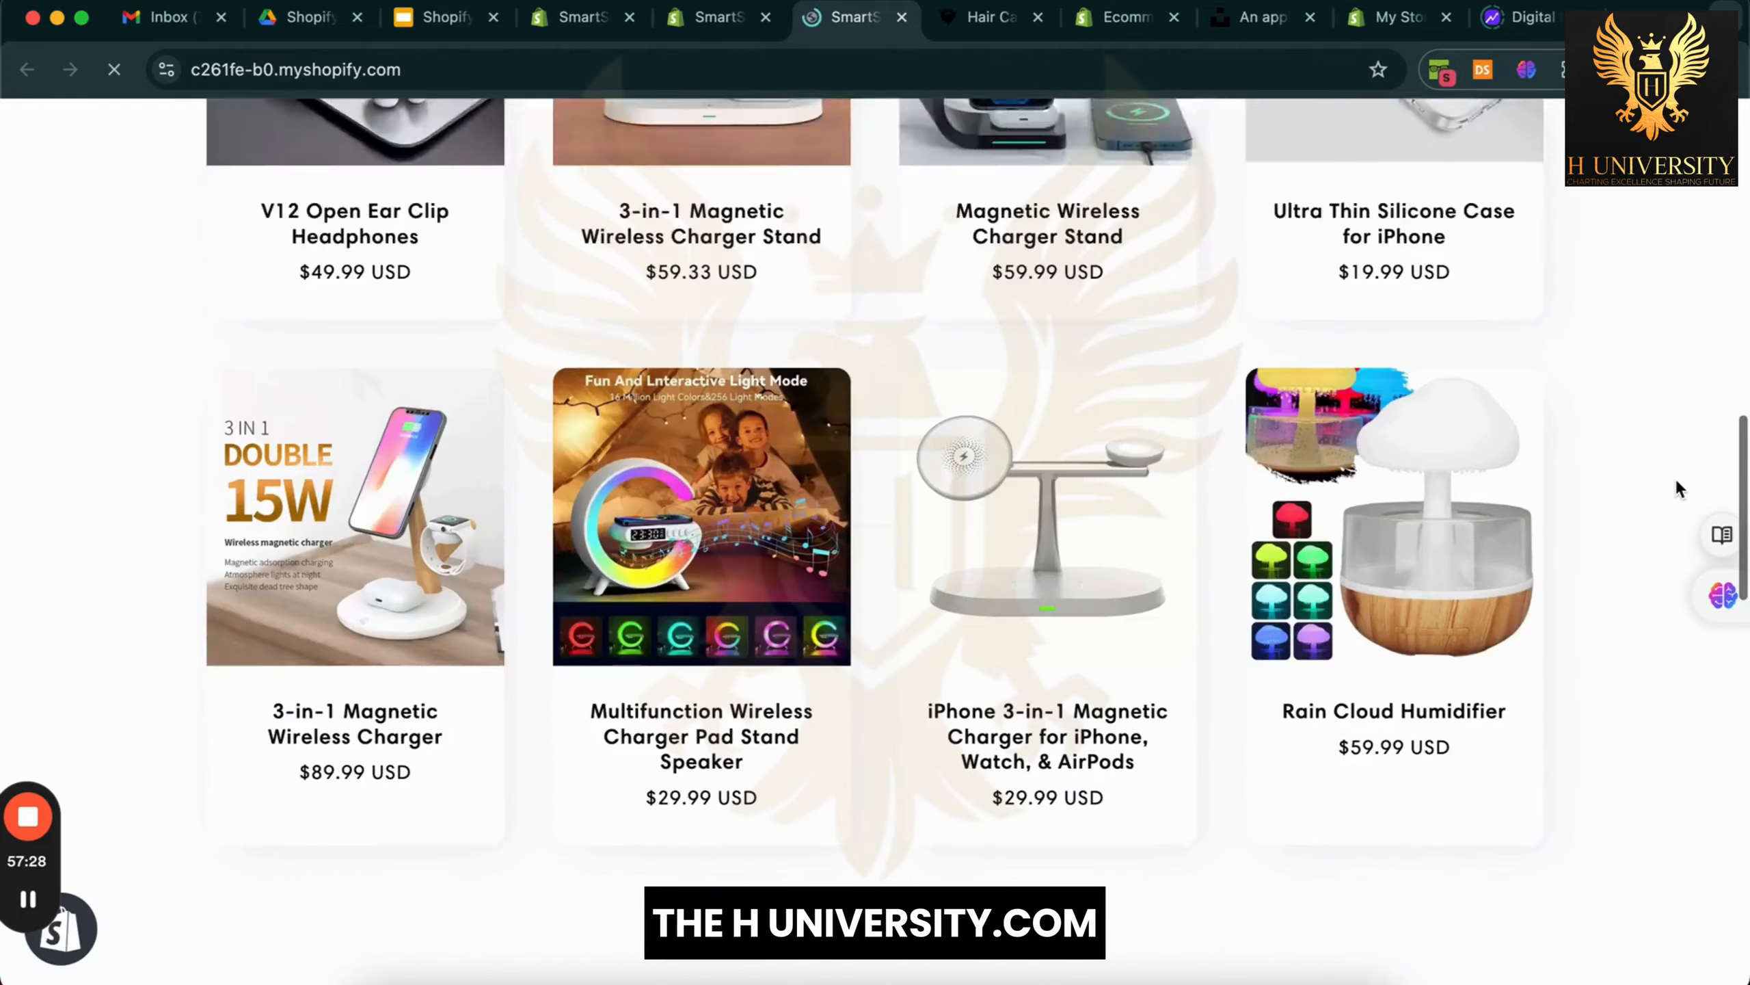
pyautogui.scroll(-10, 1675, 478)
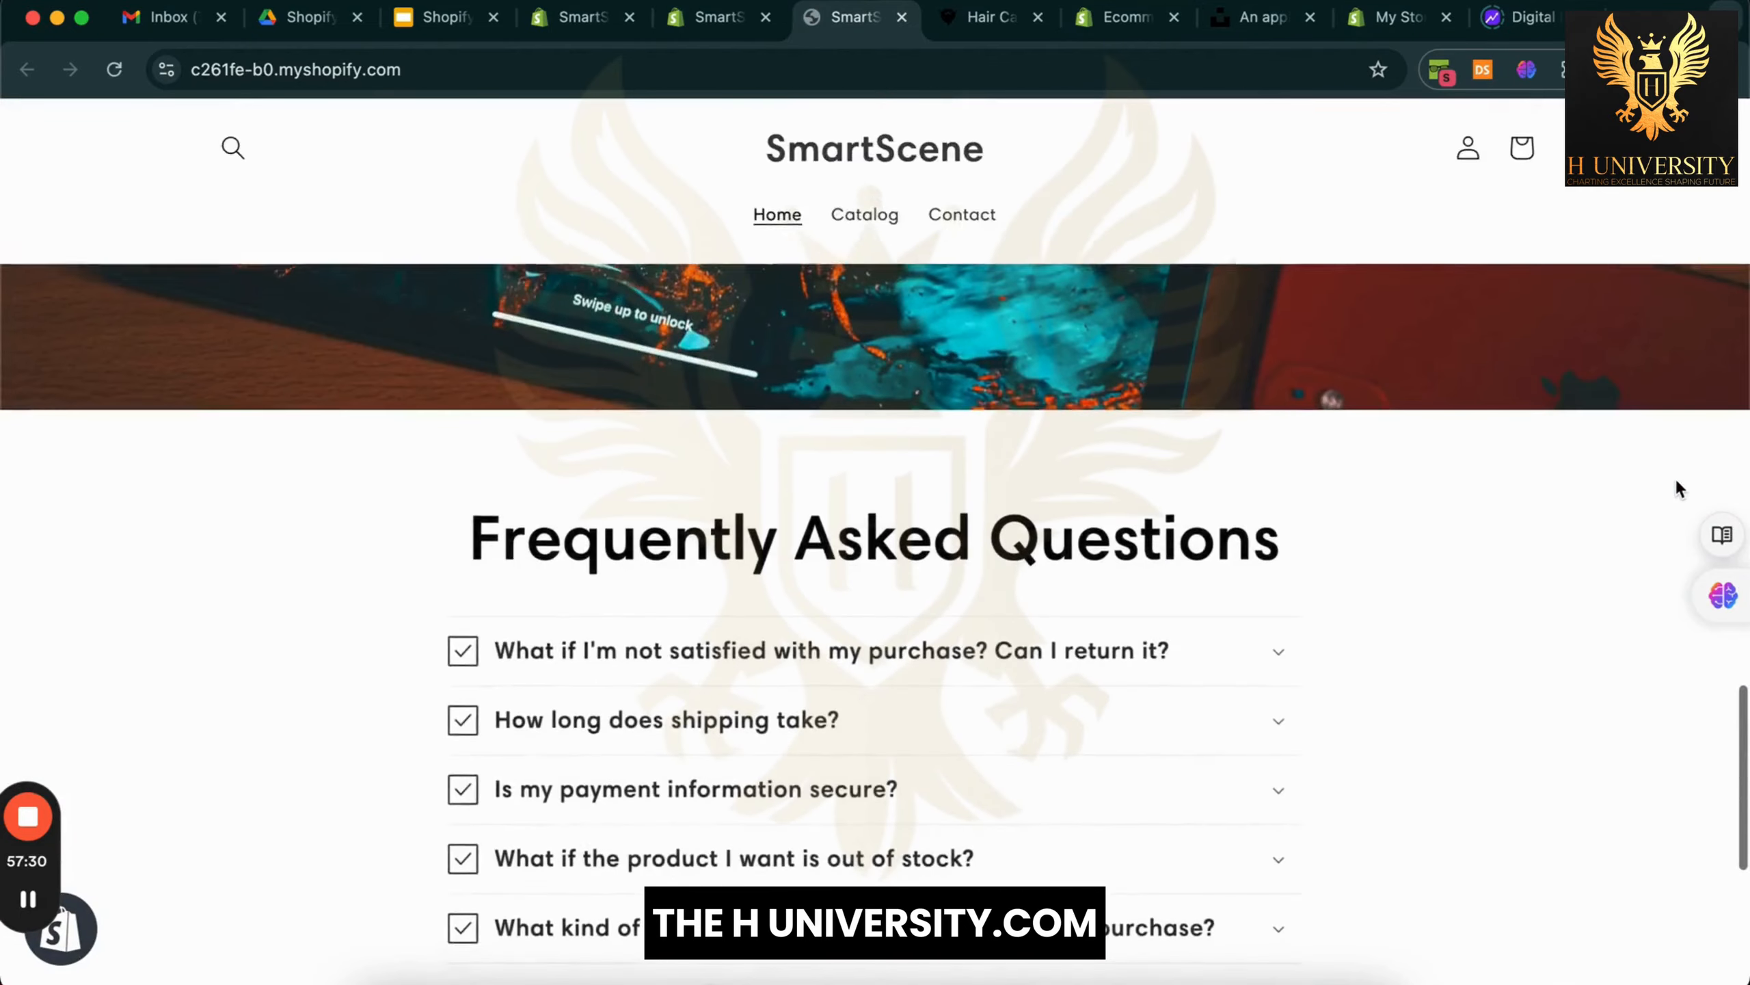
# Review the top of the live home page, then return to the theme editor and check the same page down through the image banner
pyautogui.scroll(20, 1674, 476)
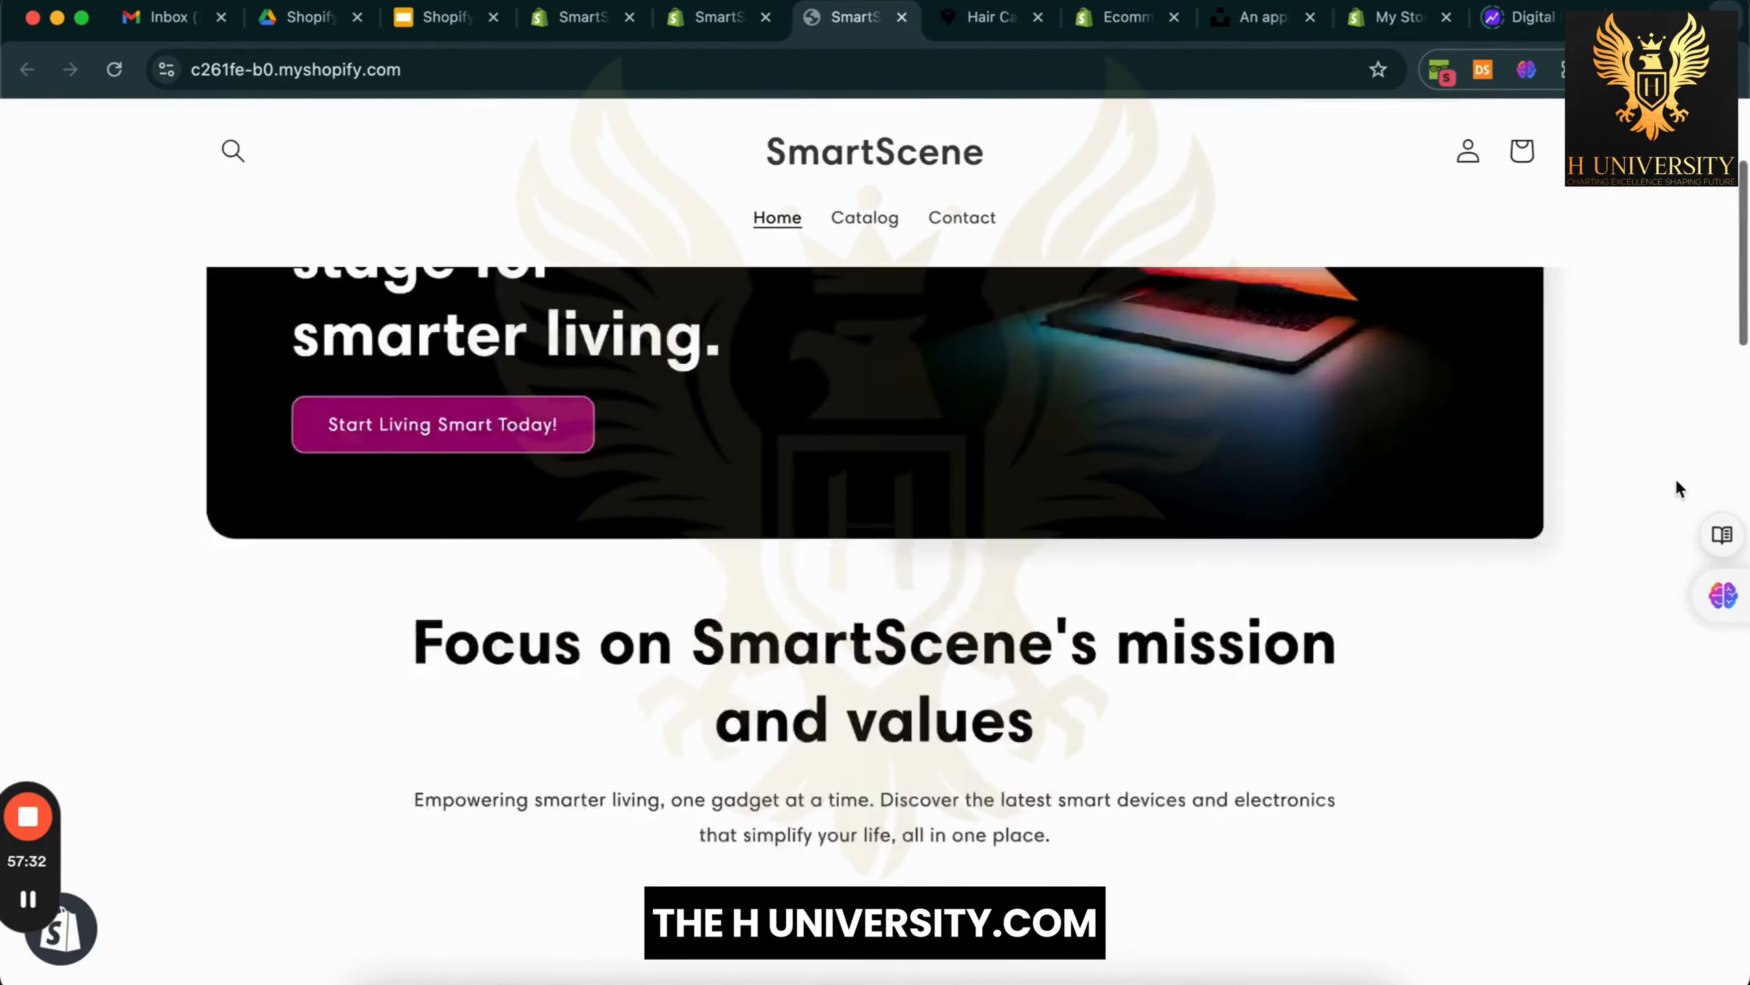
pyautogui.click(717, 16)
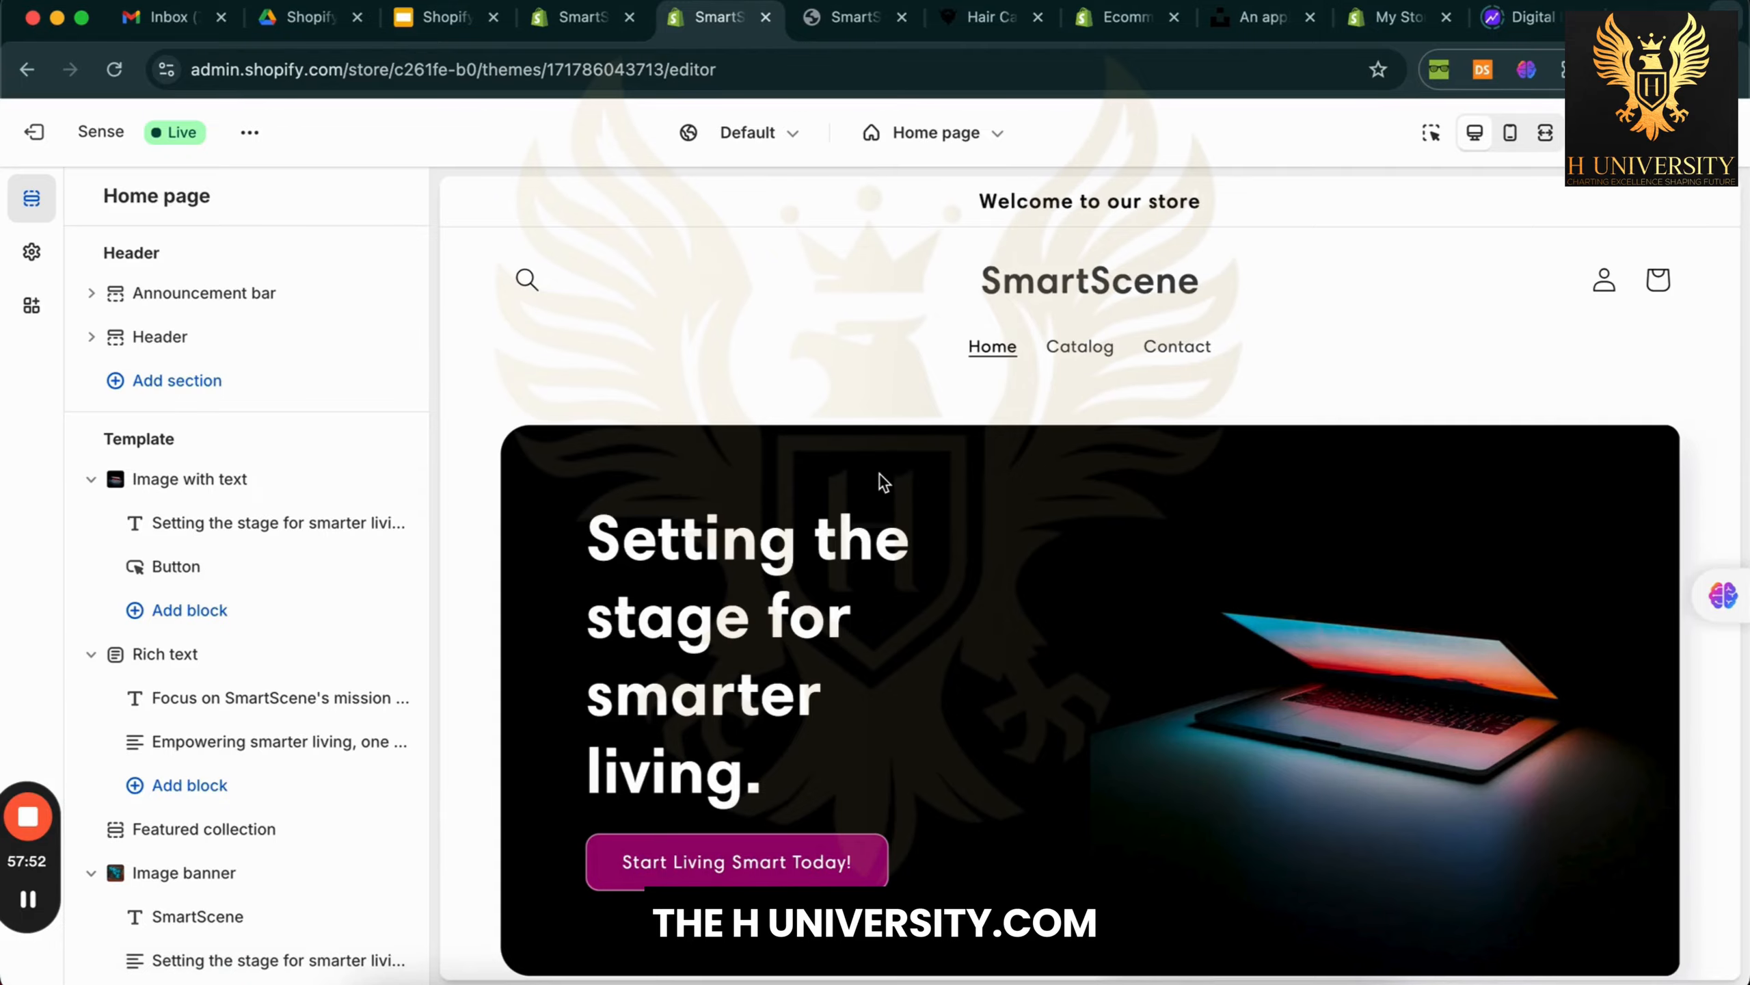
pyautogui.scroll(-15, 879, 474)
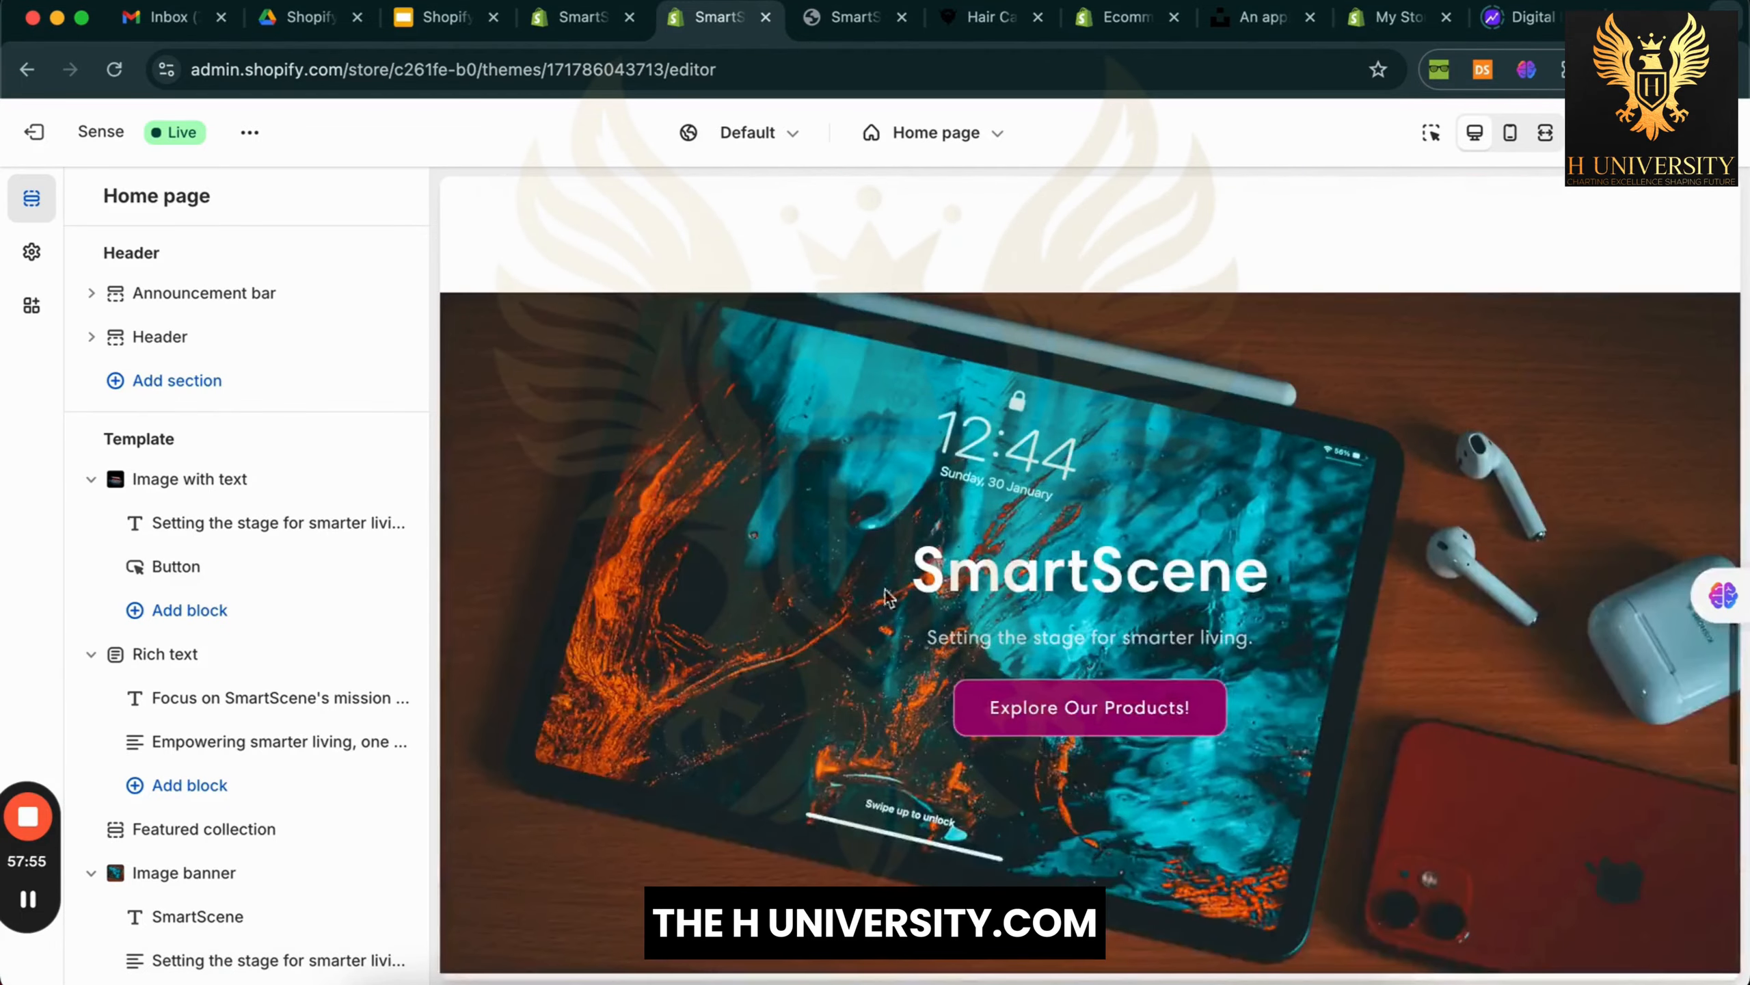
pyautogui.scroll(-10, 889, 596)
# Leave the theme editor, open the store's pages list and rename the Contact page as Contact us
pyautogui.click(33, 132)
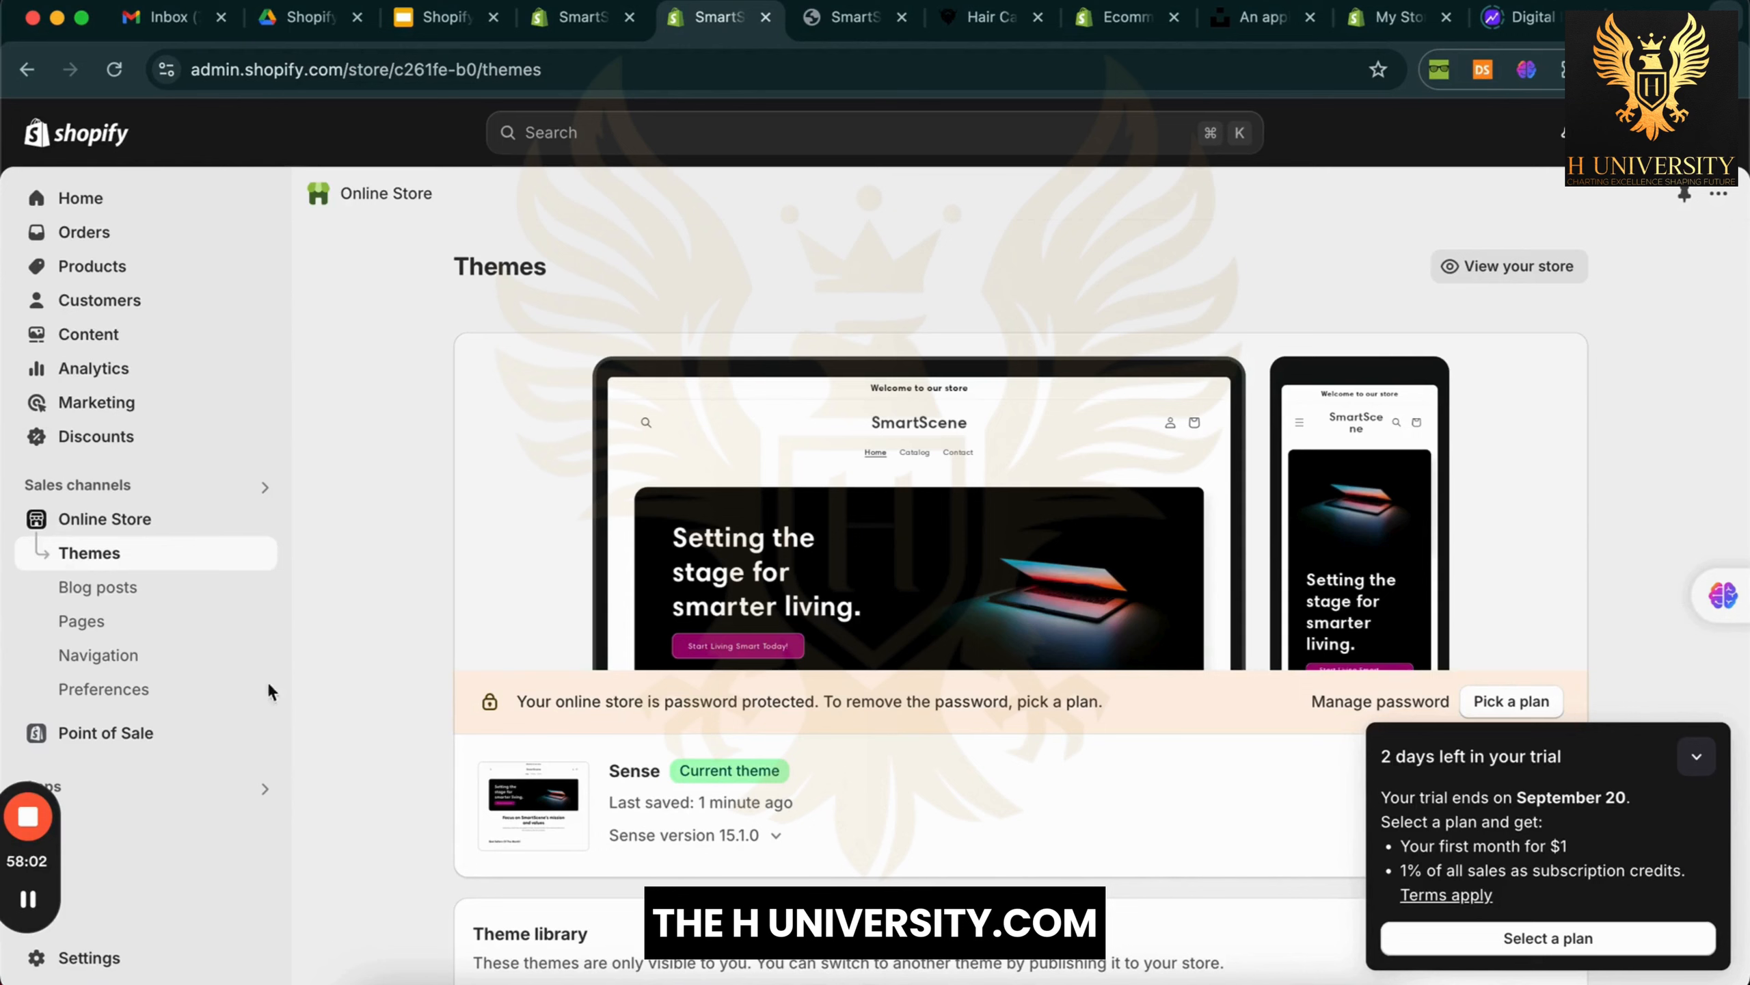
pyautogui.click(103, 625)
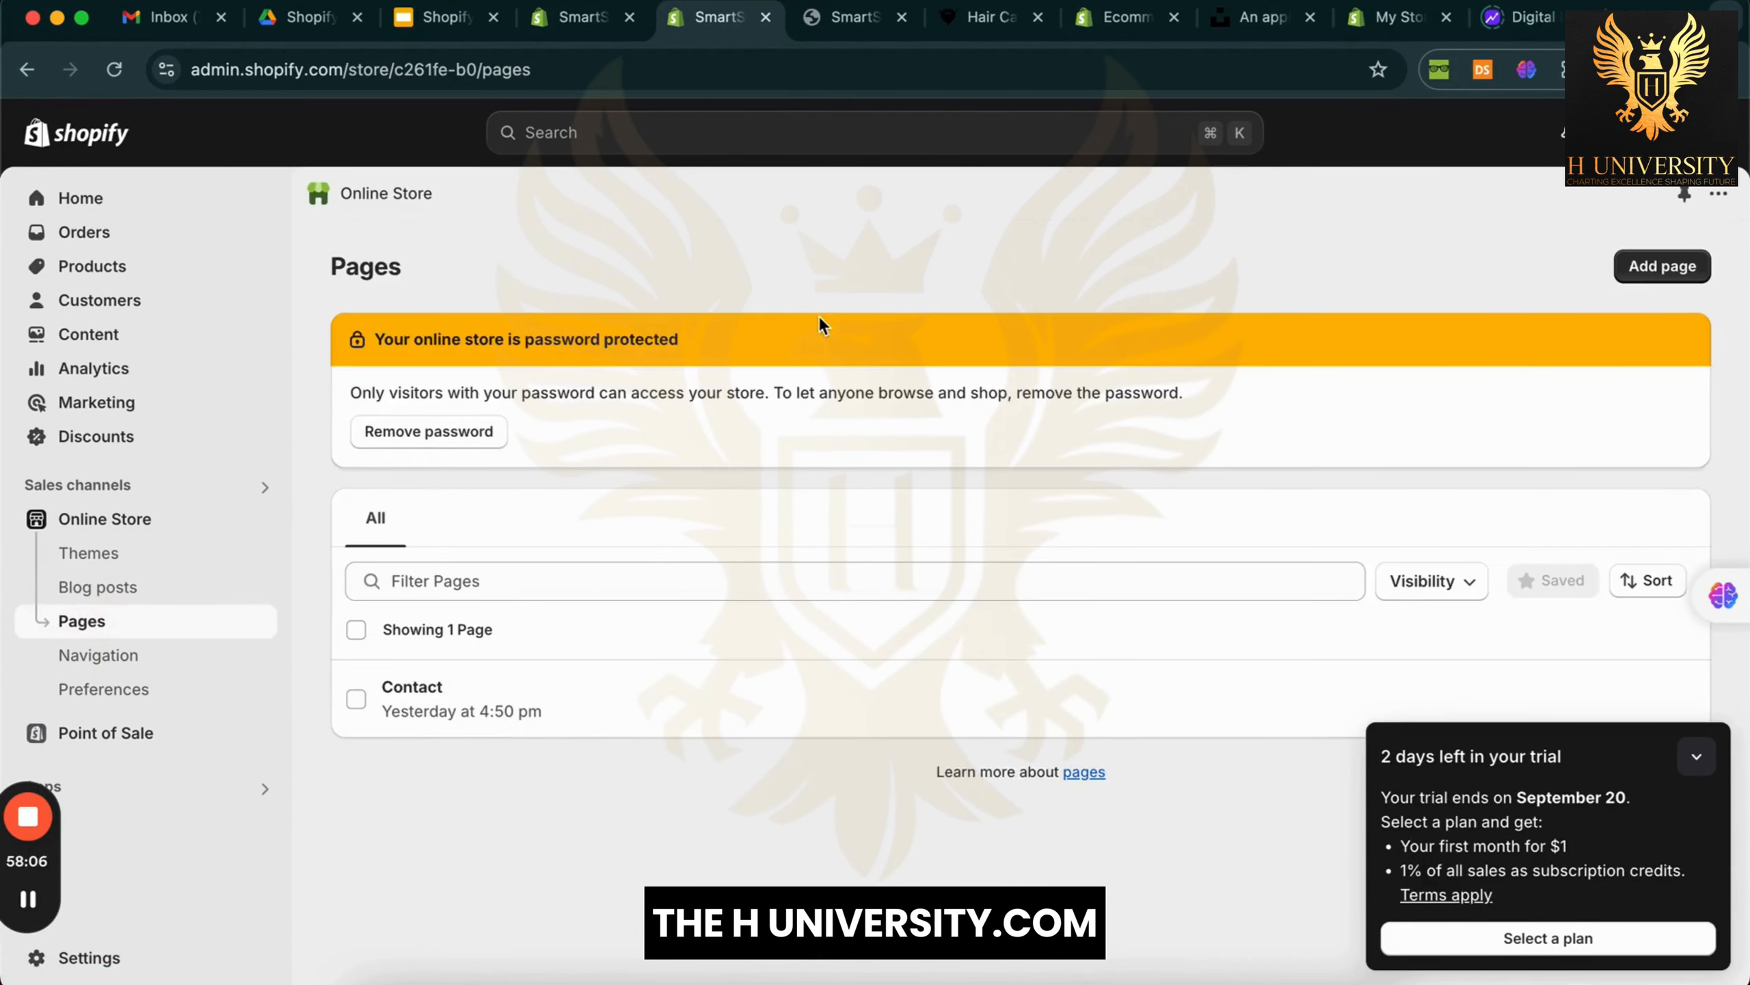
pyautogui.click(507, 707)
pyautogui.press('super+bracketleft')
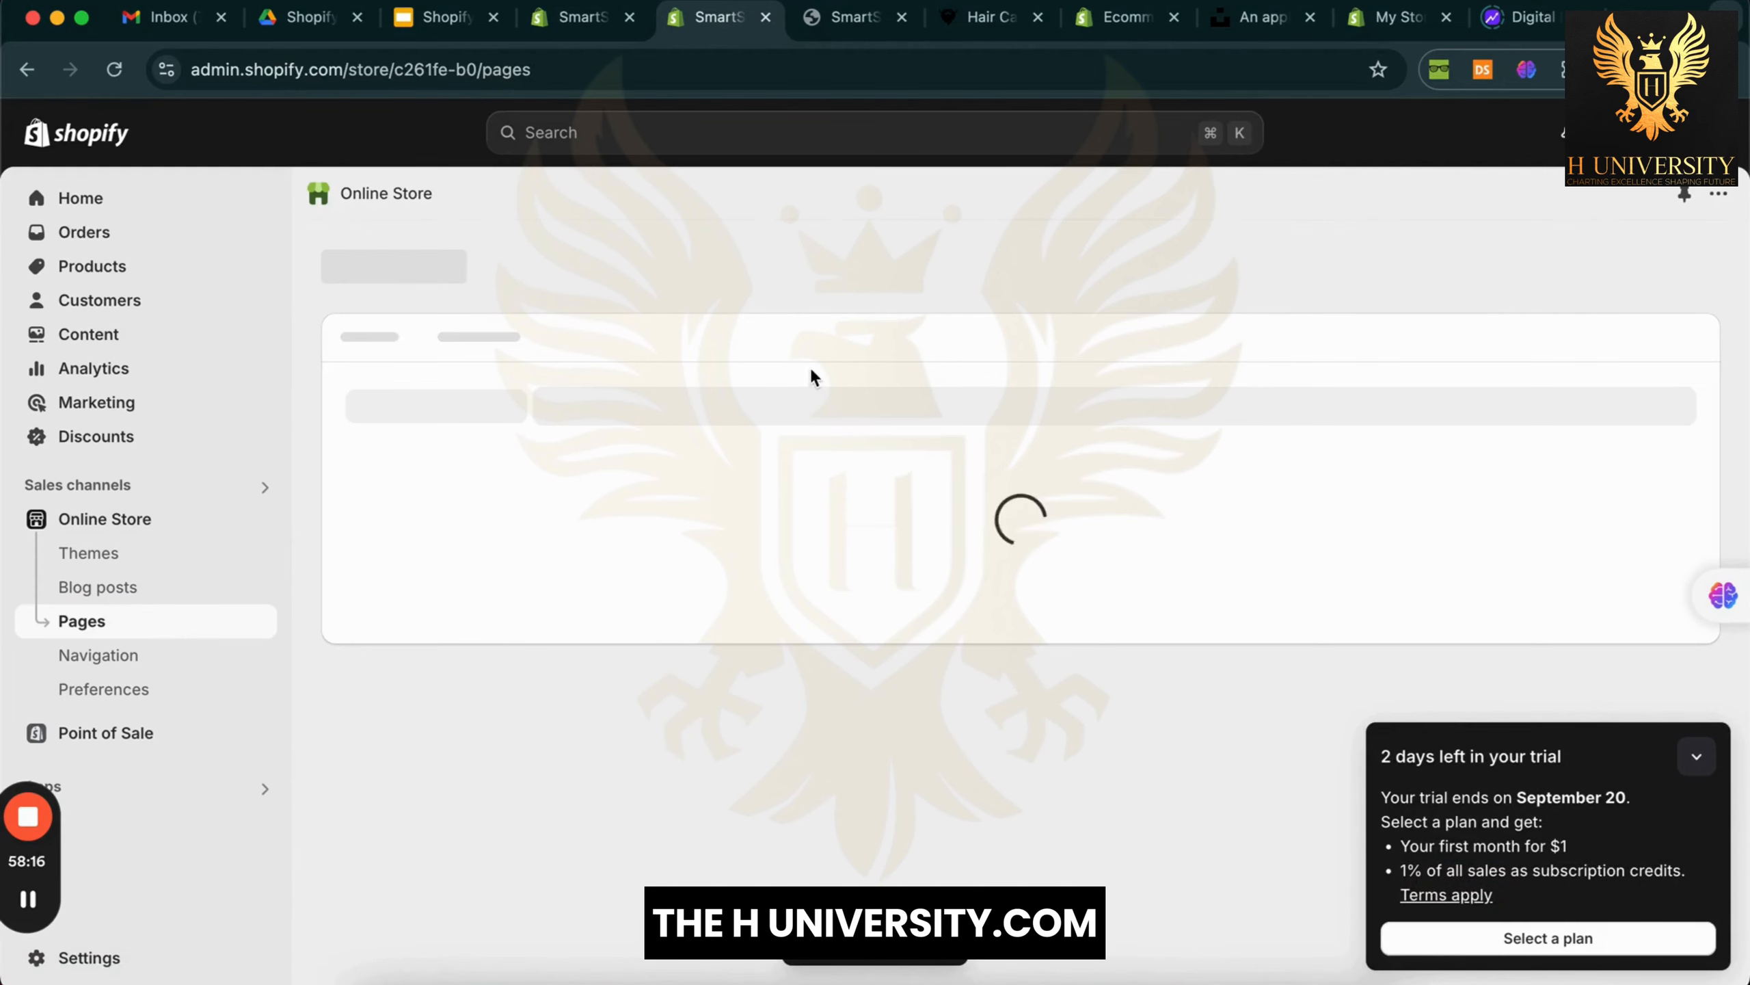
# Create and save a new store page titled About us, ready for entering its content
pyautogui.click(1654, 266)
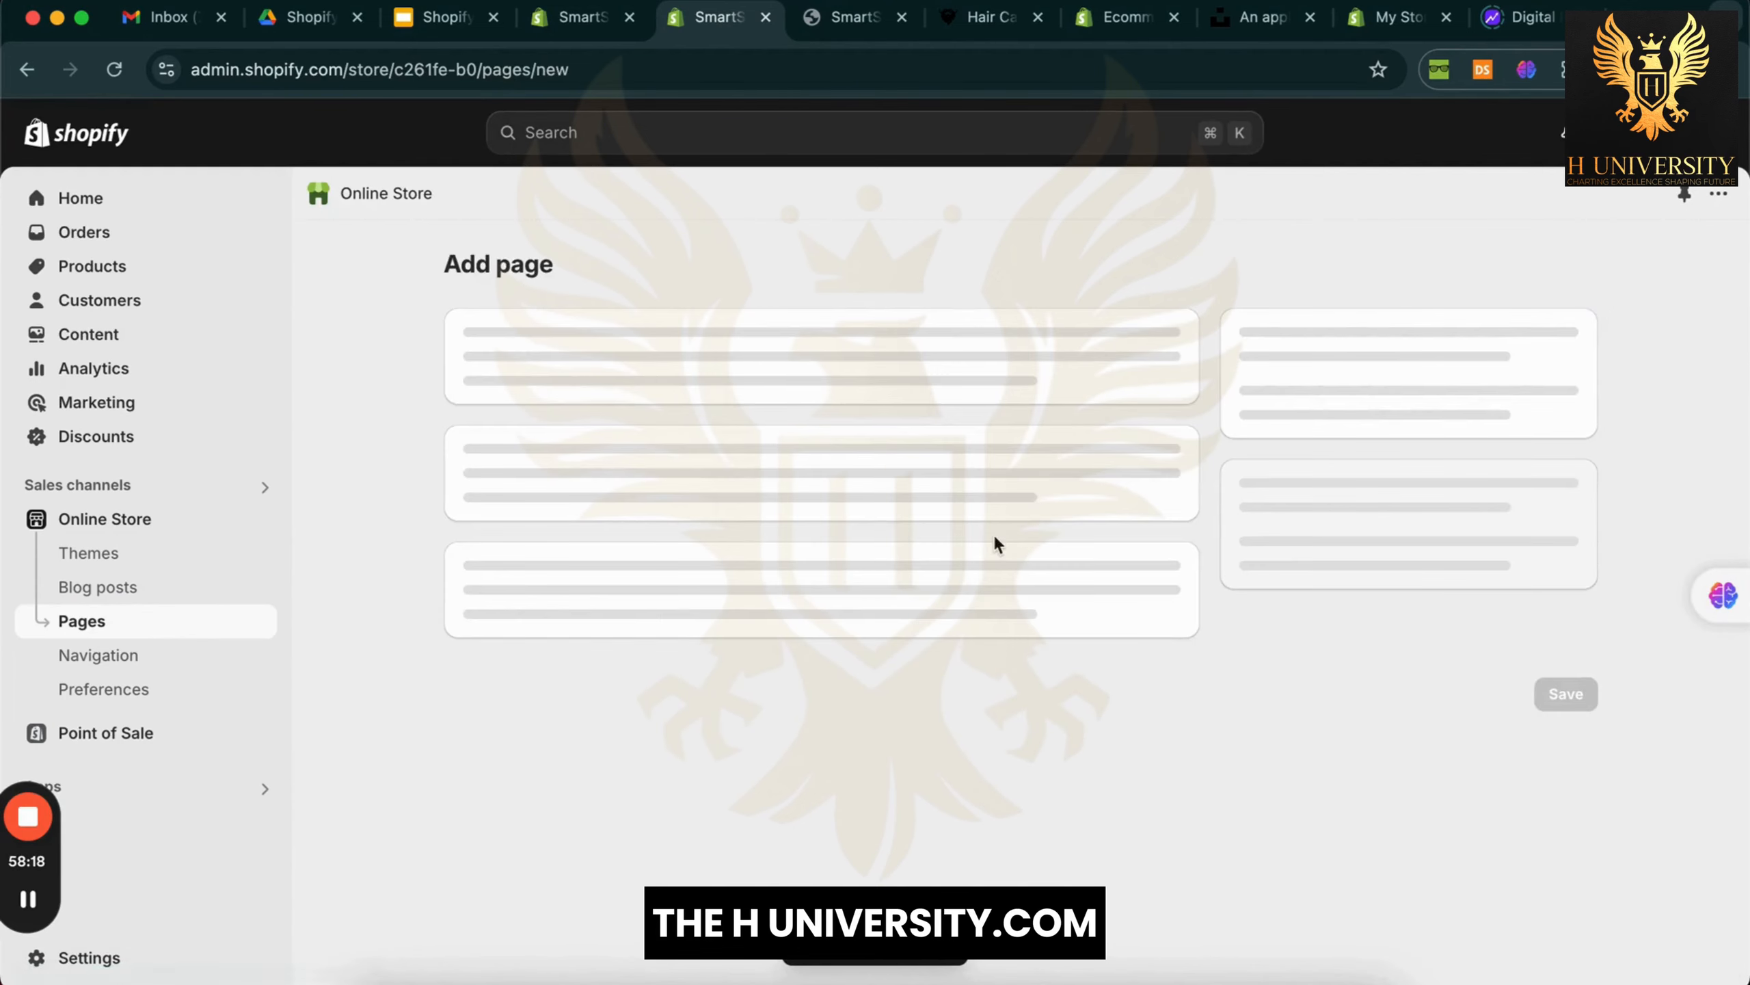
pyautogui.click(684, 380)
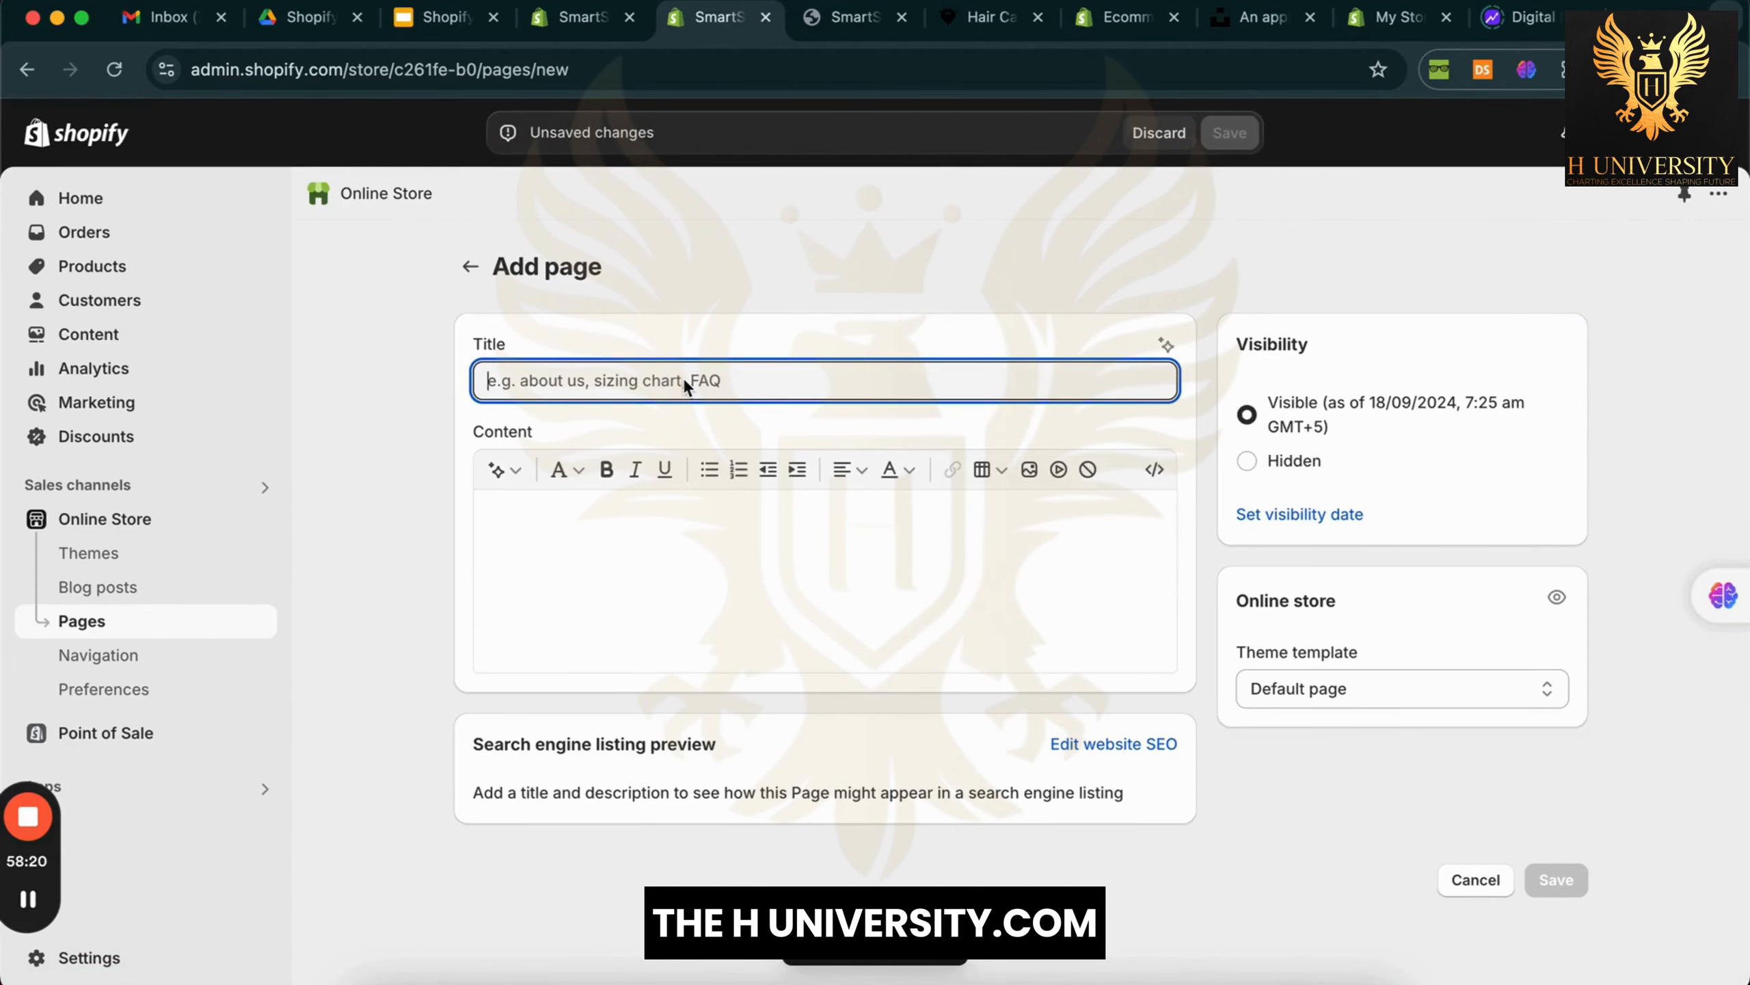
pyautogui.write('About us')
pyautogui.click(1556, 880)
pyautogui.click(1047, 700)
pyautogui.write('t')
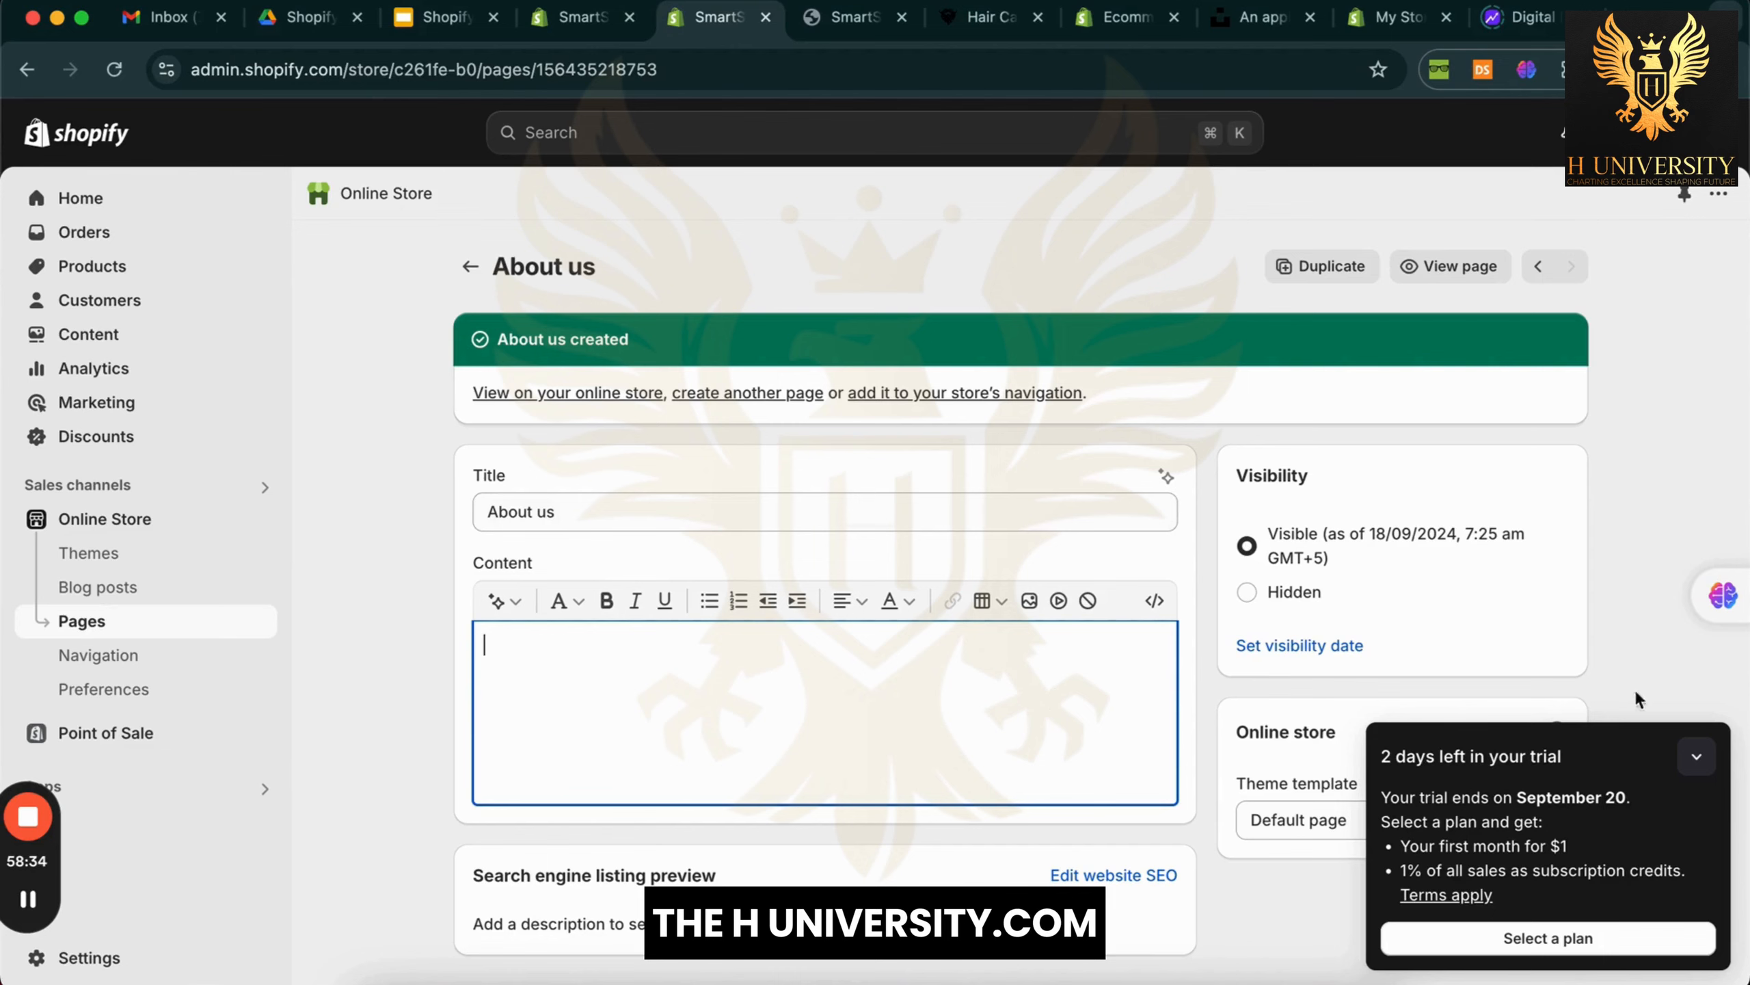
# Open the Sider chat assistant and reopen the earlier conversation that contains the store FAQs from its history
pyautogui.click(1714, 754)
pyautogui.moveTo(1719, 598)
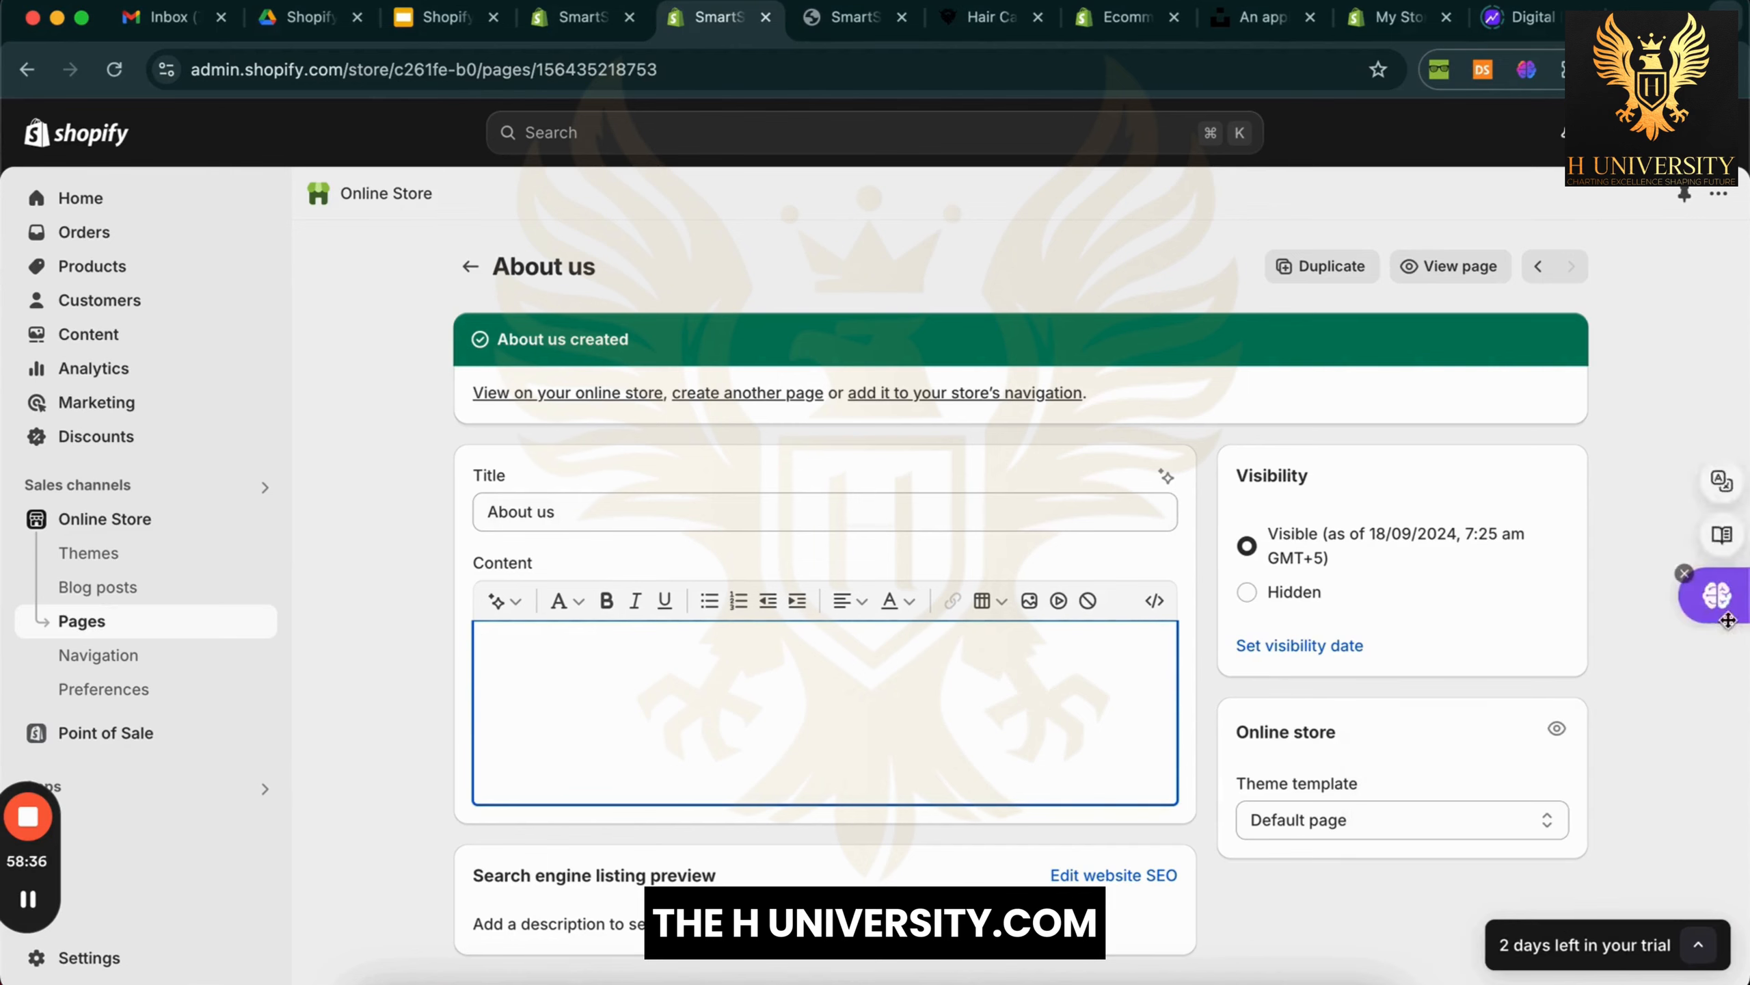
pyautogui.click(1718, 598)
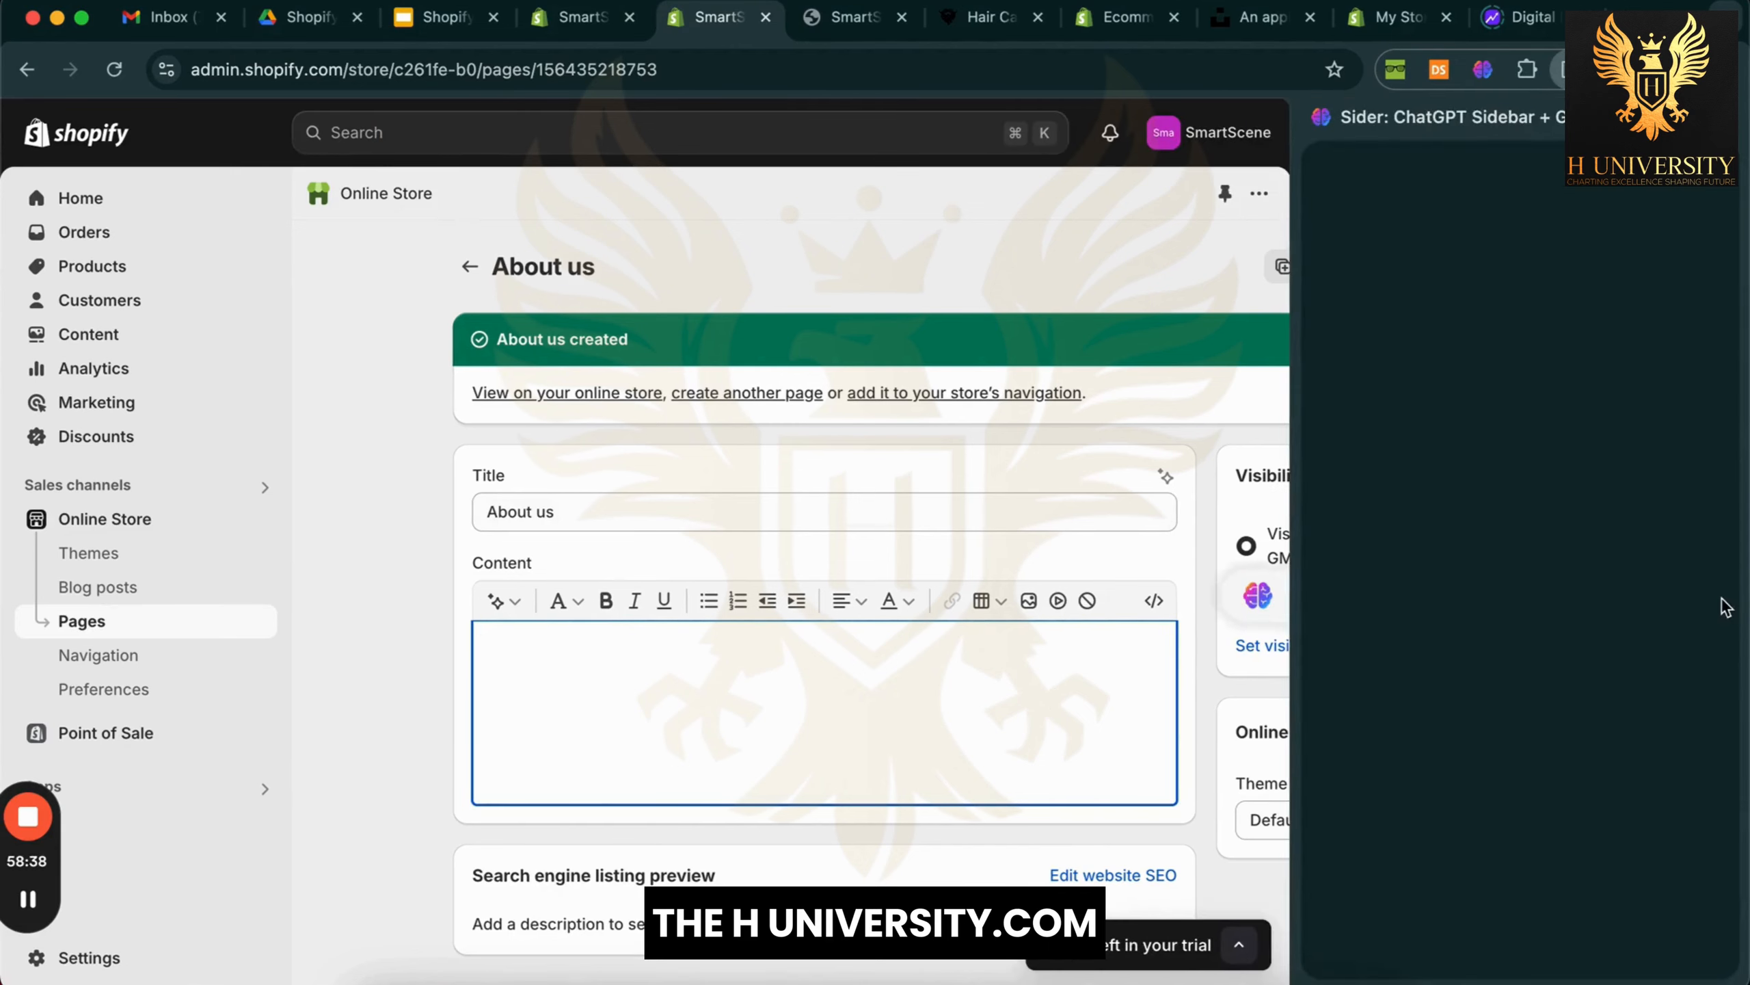
pyautogui.click(1408, 841)
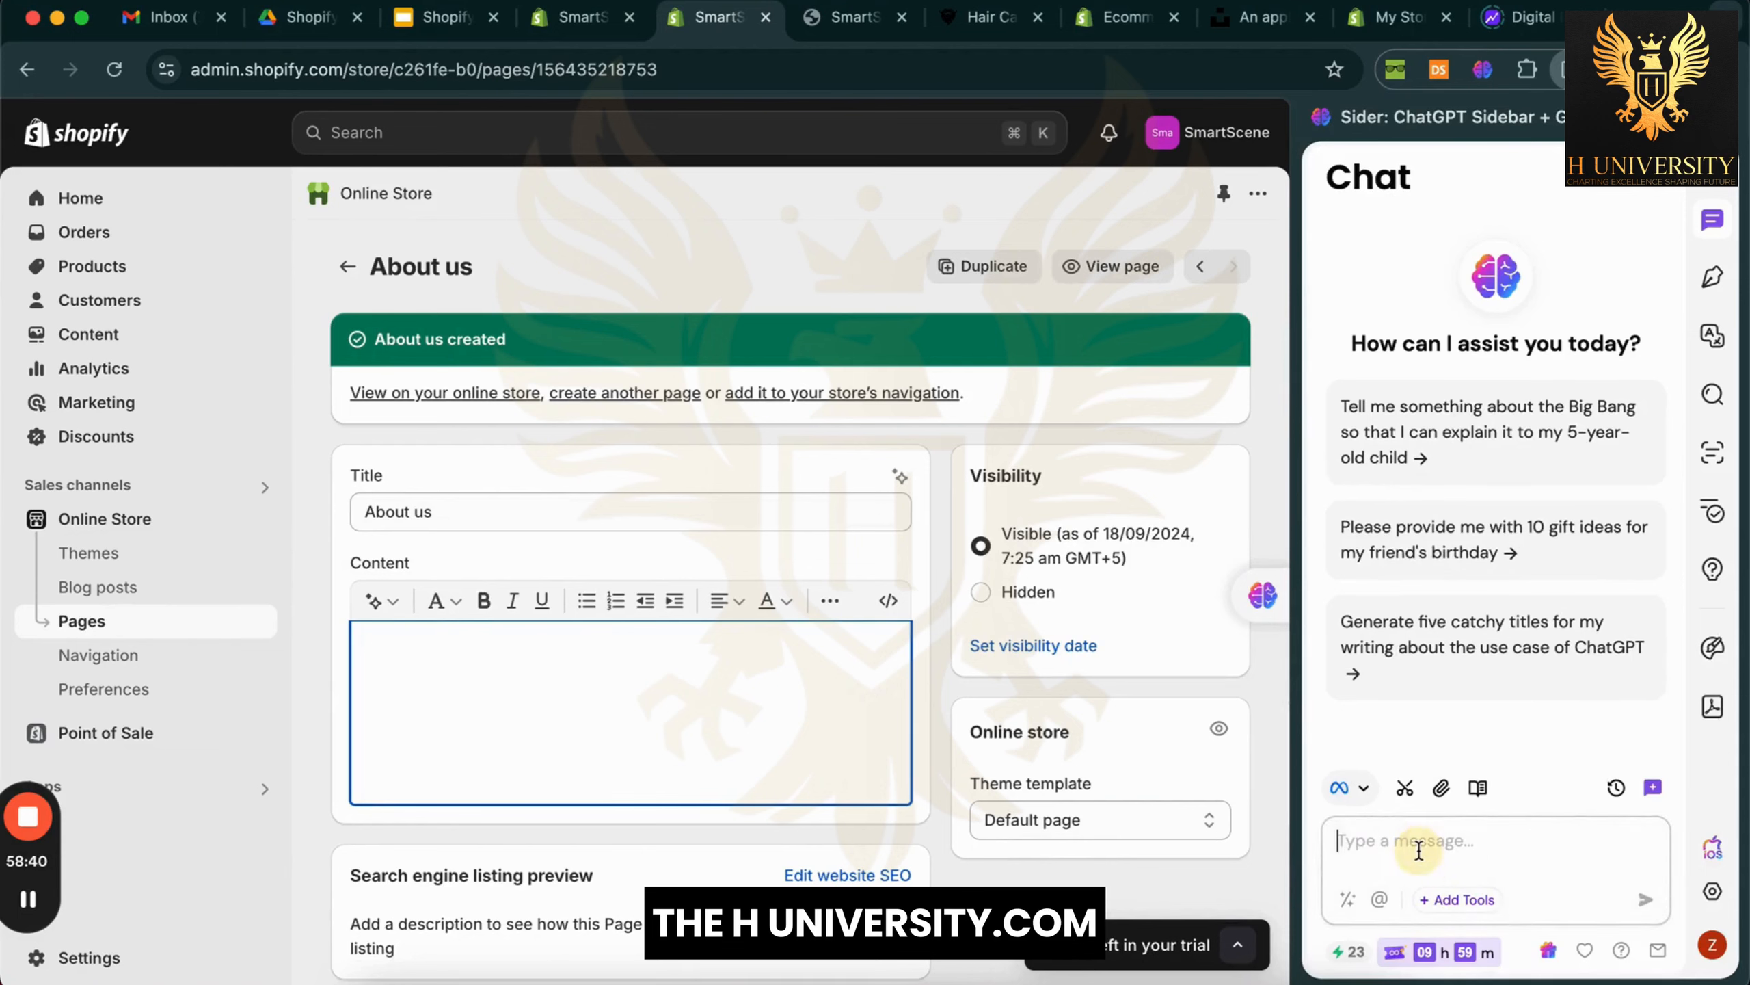
pyautogui.click(1615, 788)
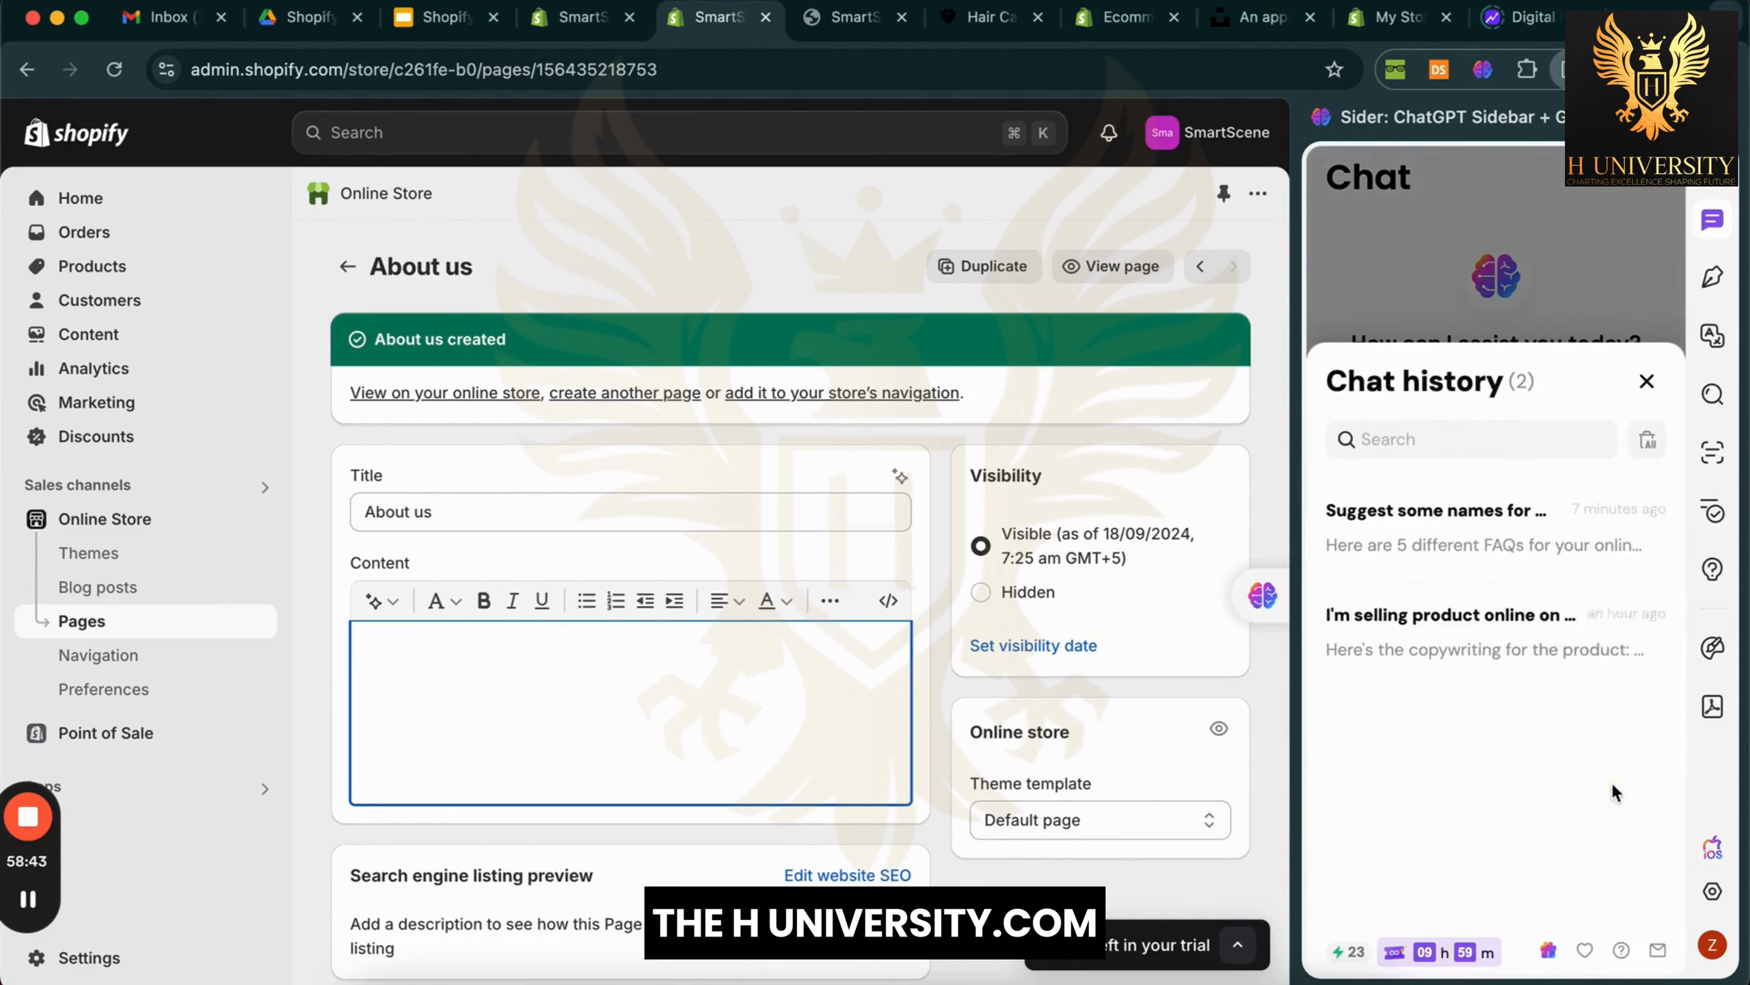
pyautogui.click(1460, 544)
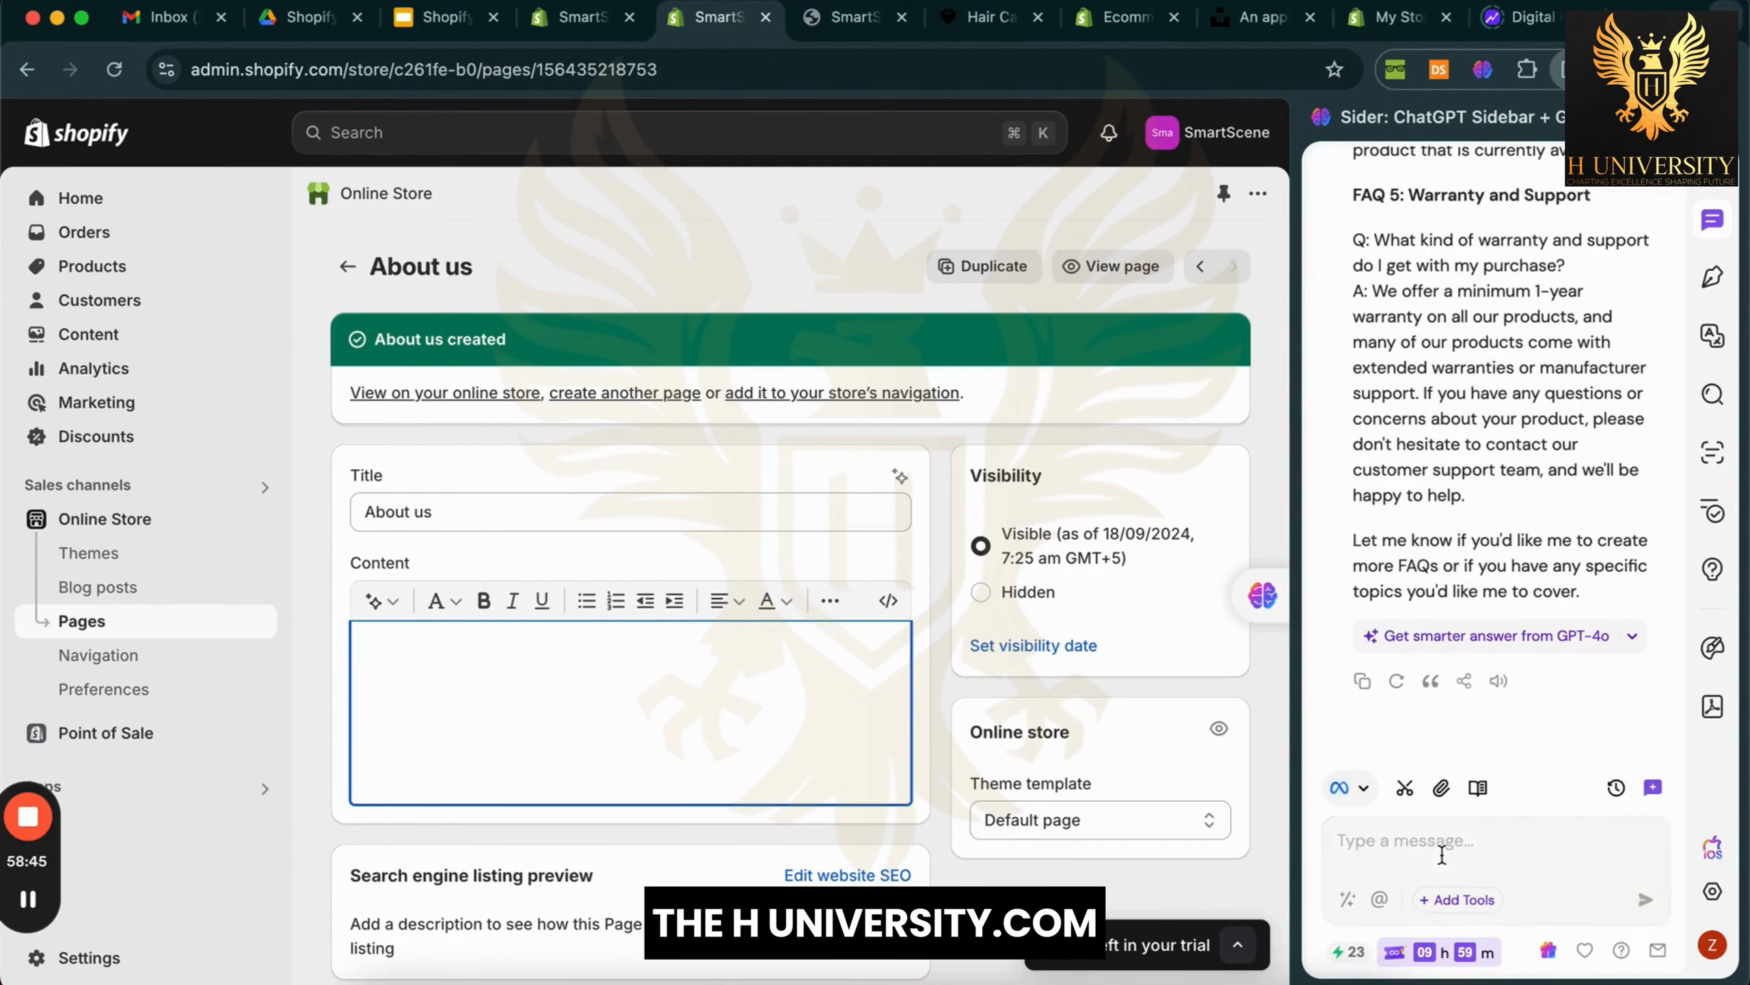
# Send the assistant the request "Also write the about us page."
pyautogui.click(1442, 854)
pyautogui.write('Als')
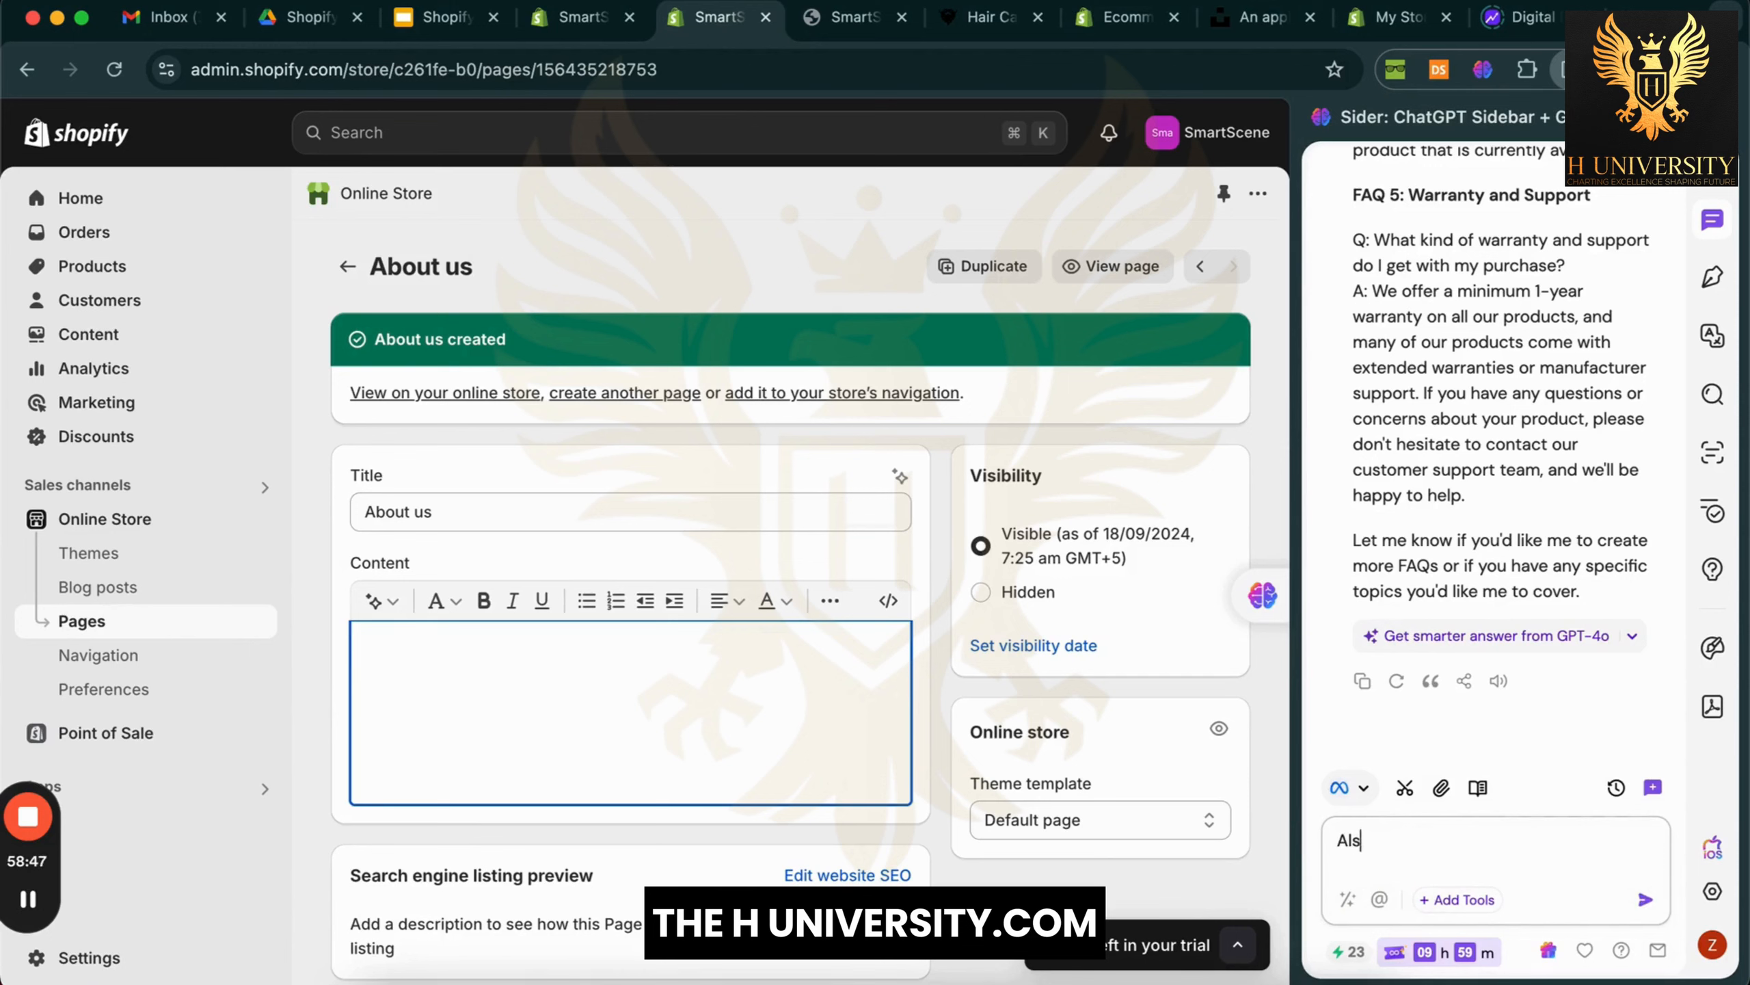
pyautogui.write('o write the coabout us page.')
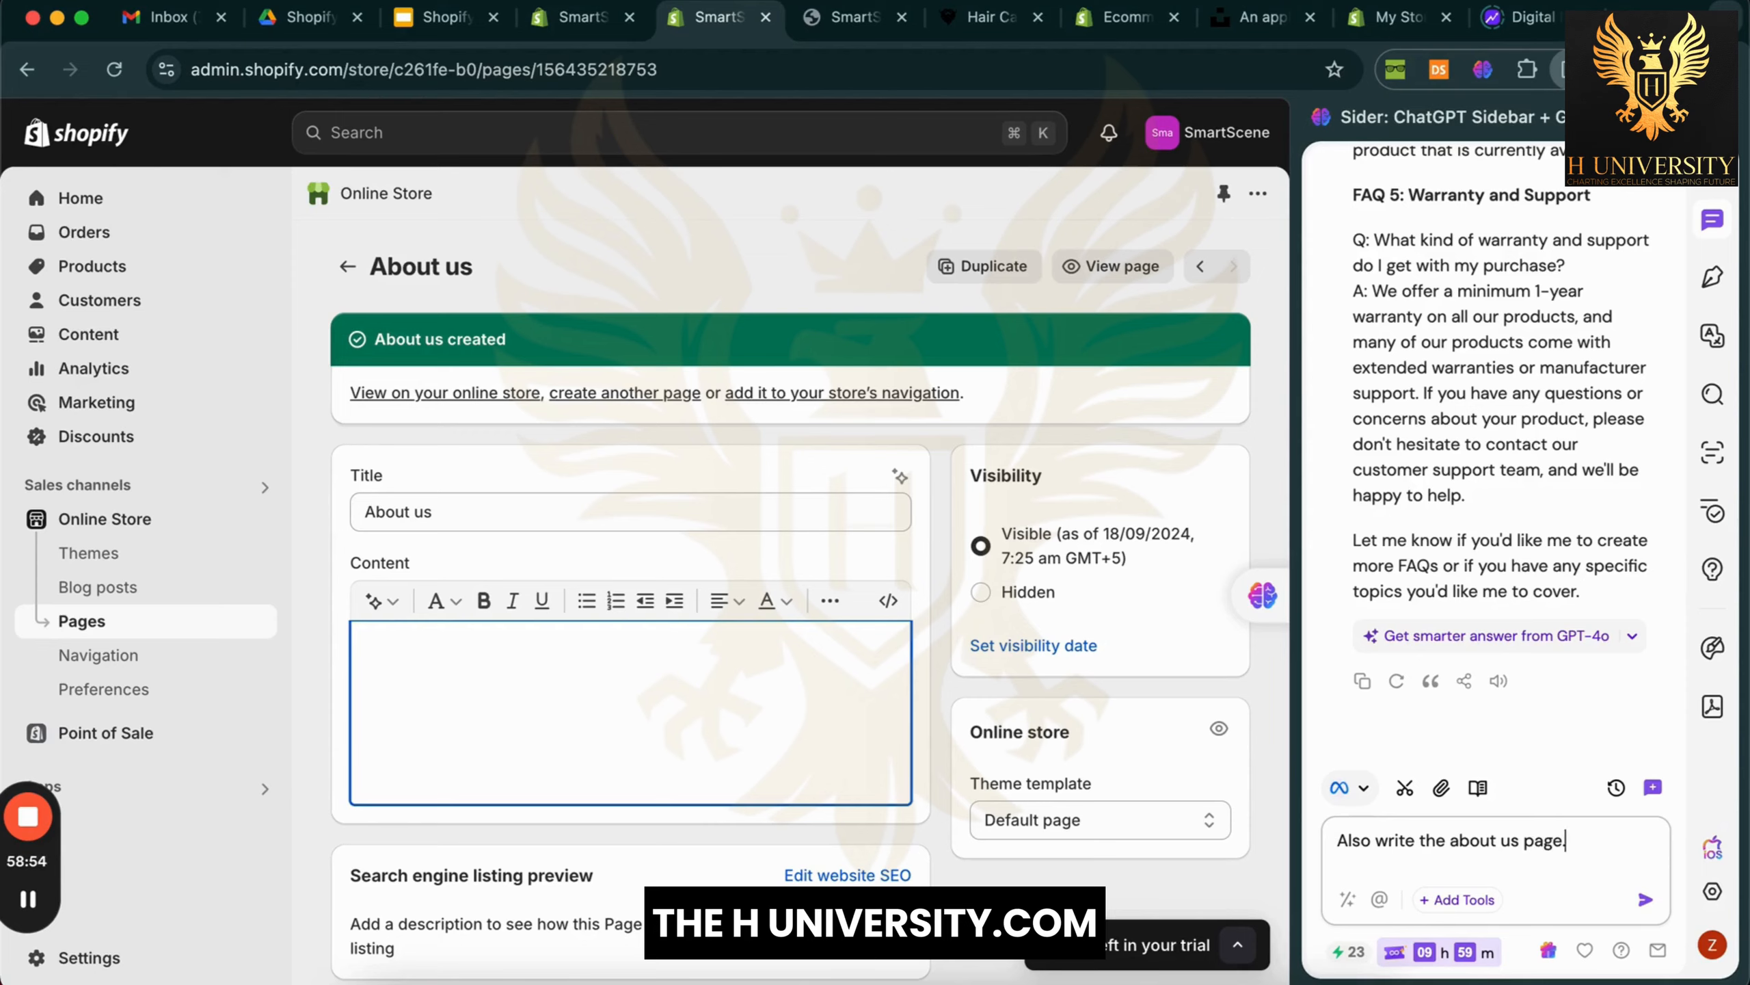
pyautogui.press('Return')
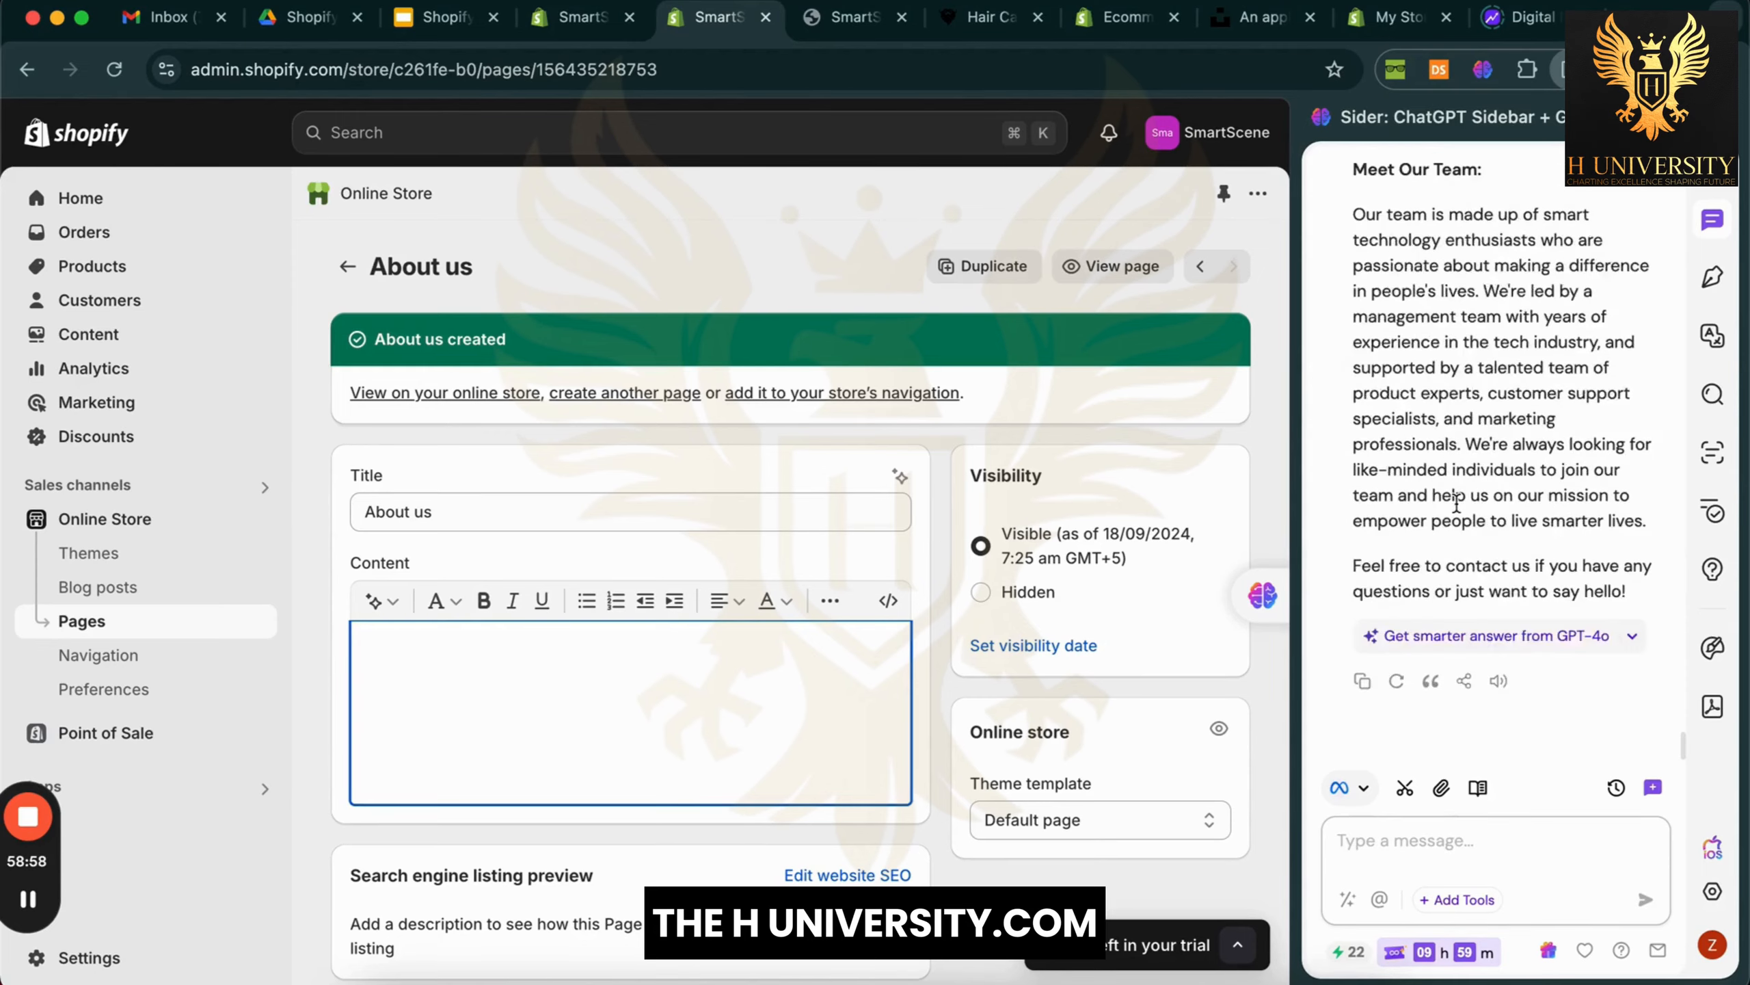
# Copy the generated About us text through the Meet Our Team section into the page's content and save the page
pyautogui.scroll(15, 1456, 504)
pyautogui.moveTo(1352, 149); pyautogui.dragTo(1647, 520)
pyautogui.press('cmd+c')
pyautogui.click(620, 710)
pyautogui.press('cmd+v')
pyautogui.scroll(-5, 620, 711)
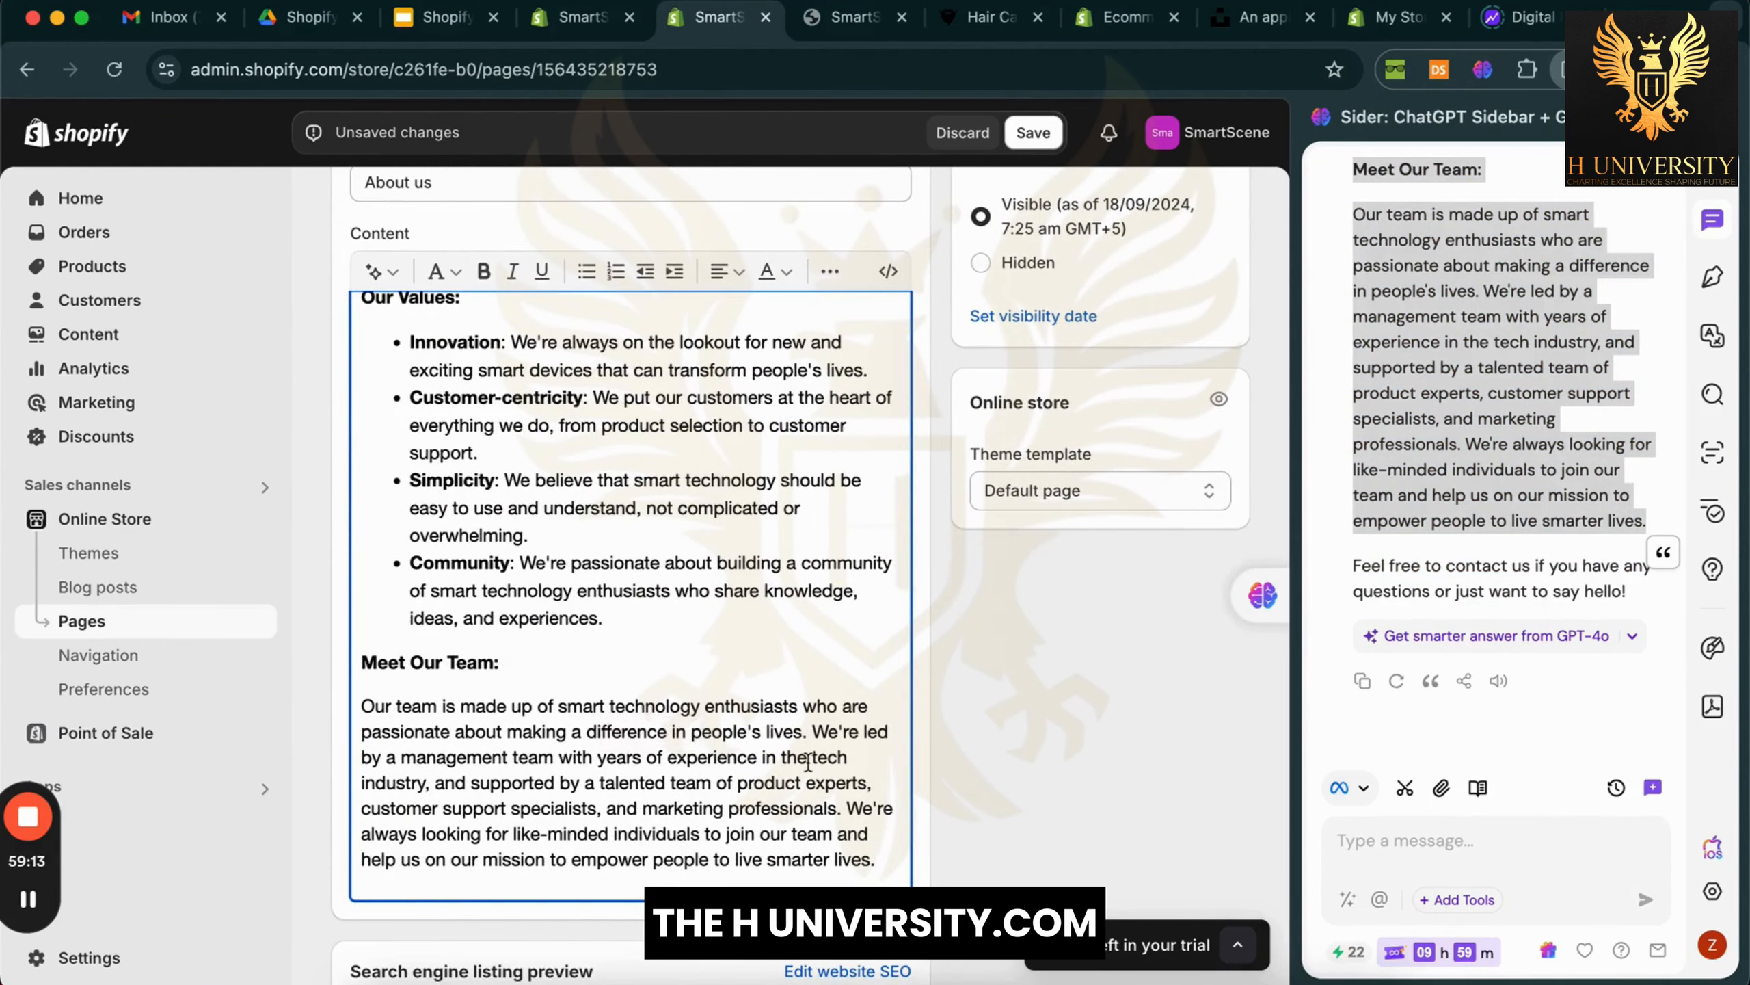
pyautogui.scroll(10, 861, 623)
pyautogui.scroll(2, 861, 623)
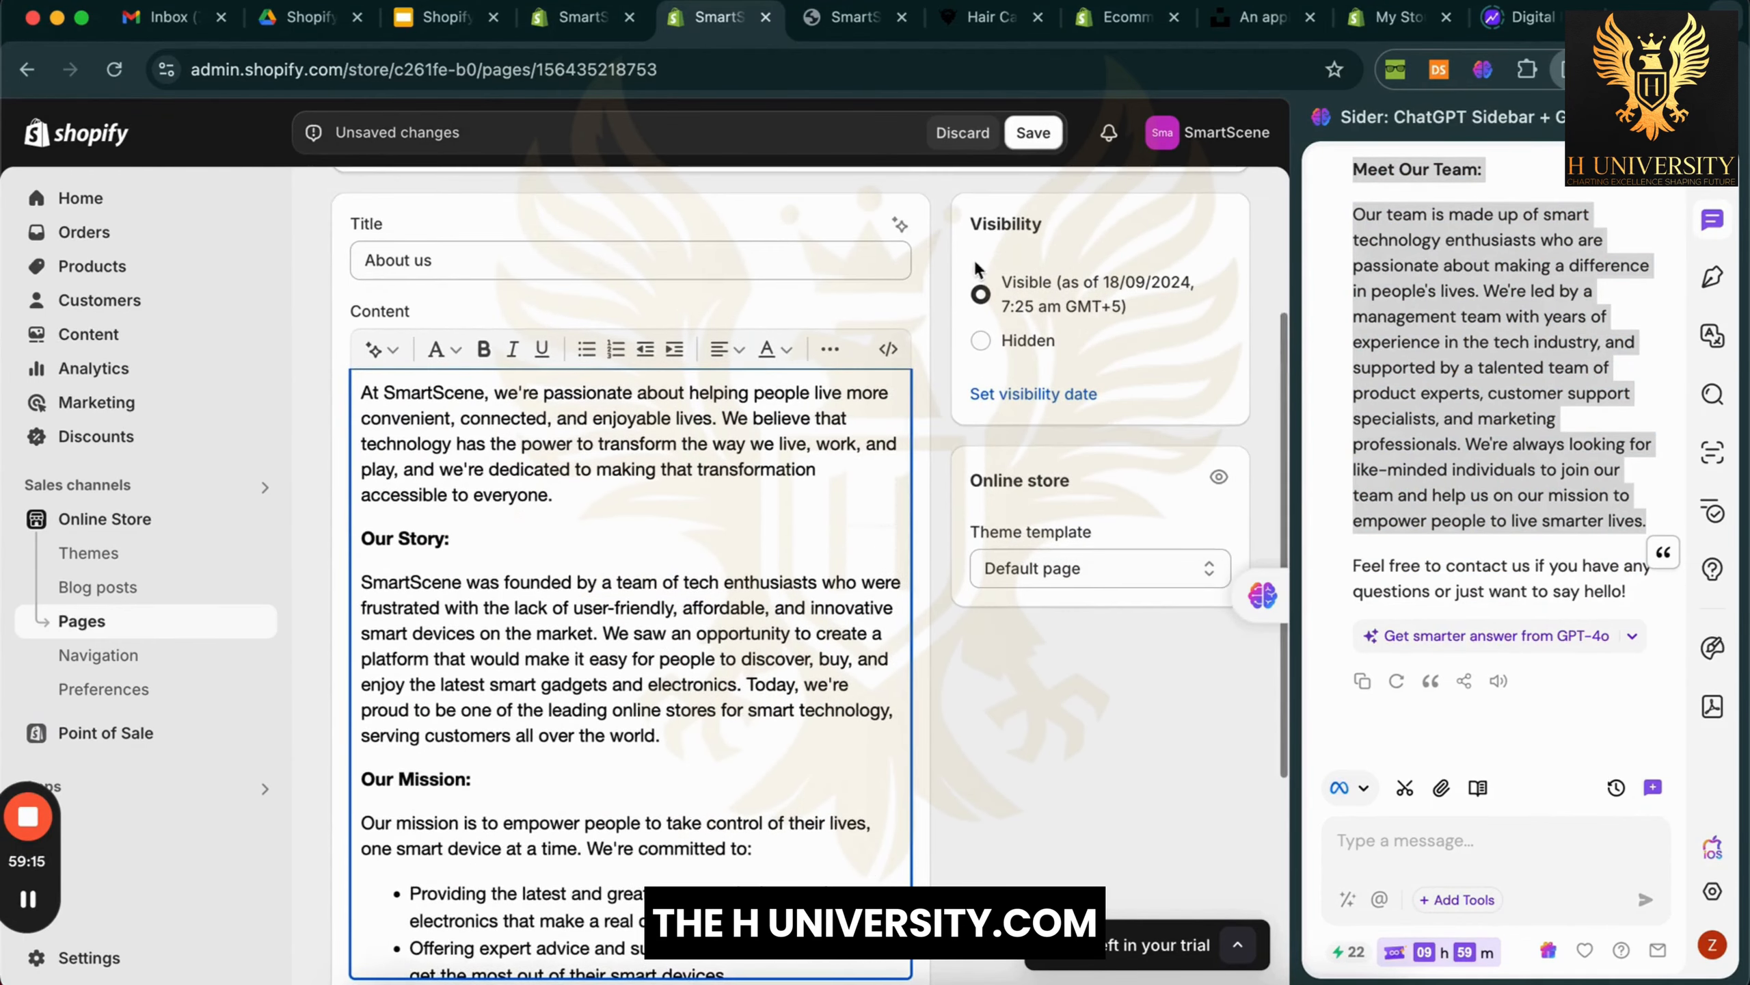
pyautogui.press('cmd+s')
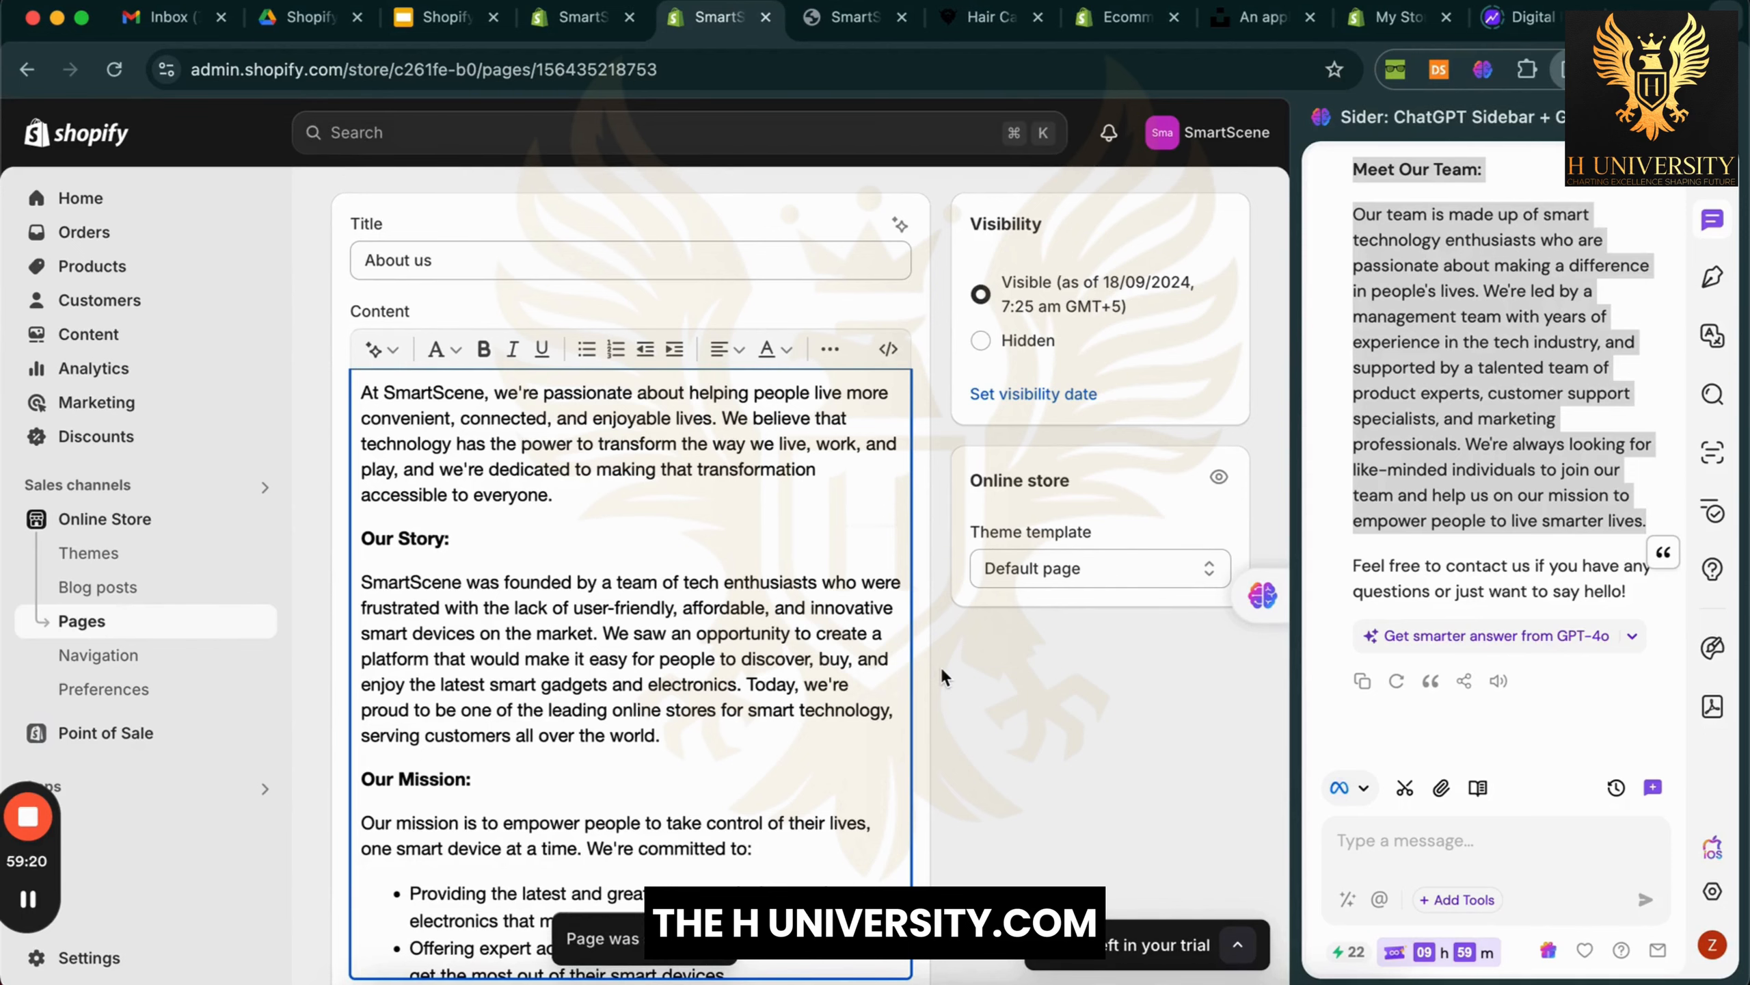
pyautogui.scroll(2, 940, 664)
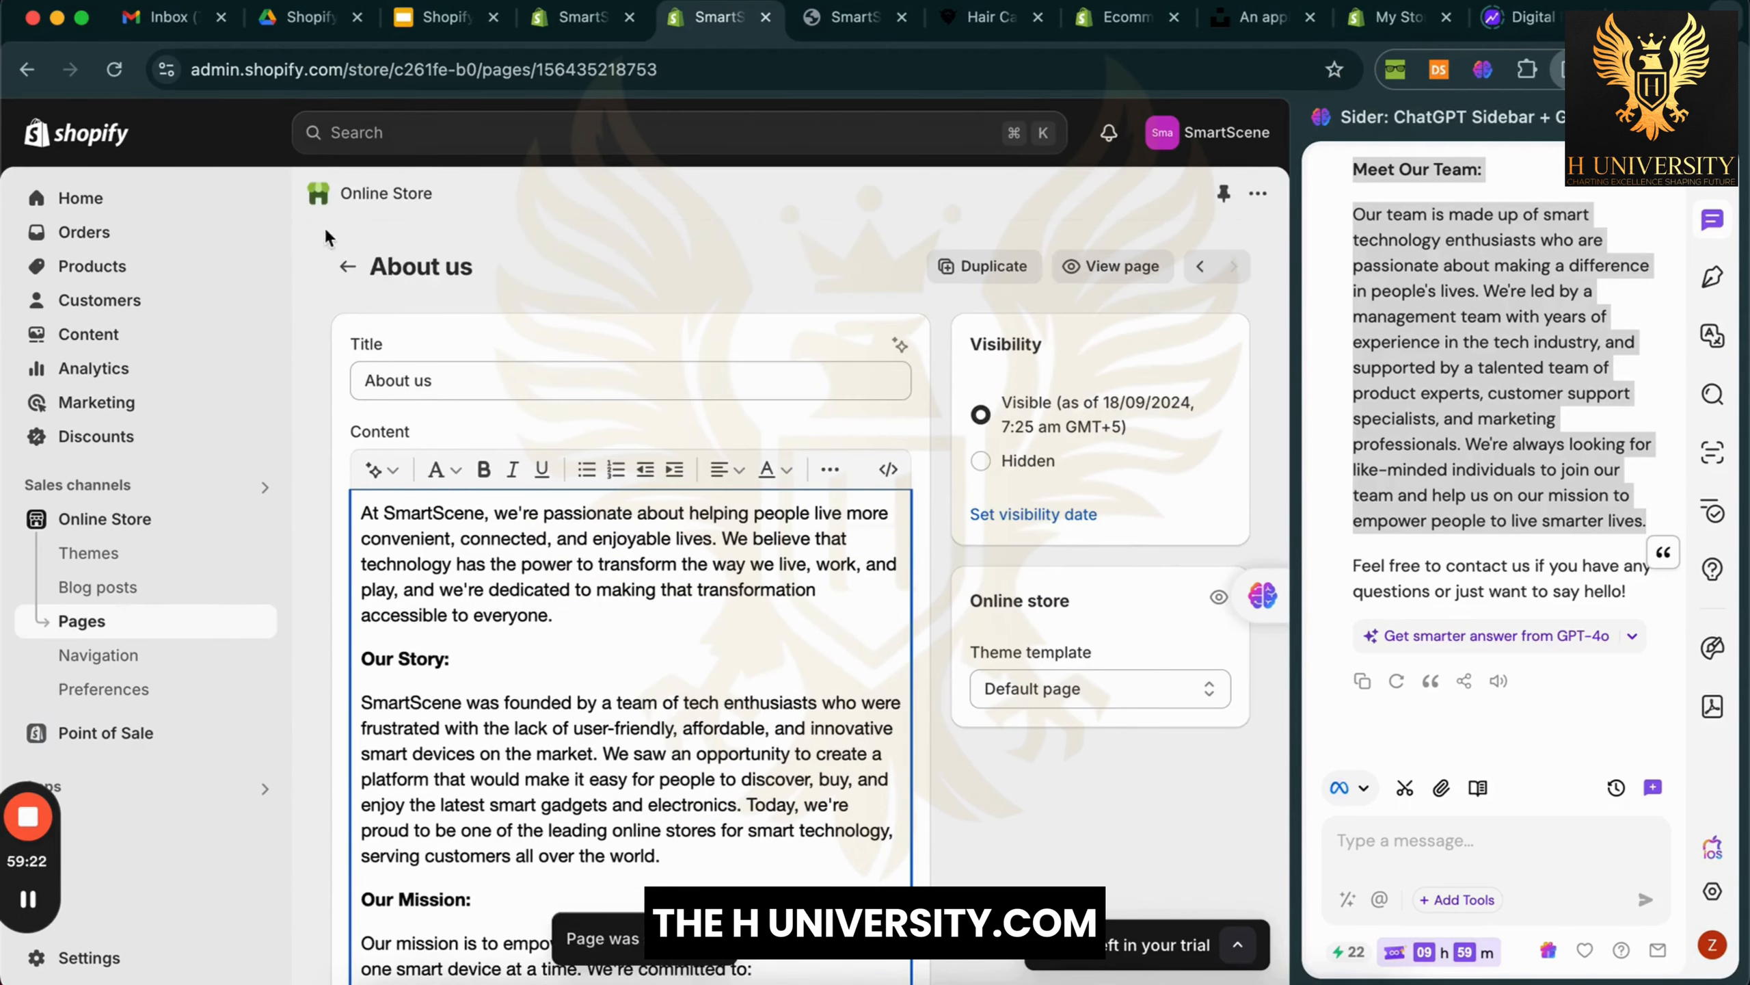
# Start another new store page and send the assistant the request "Write 10 FAQs"
pyautogui.click(340, 265)
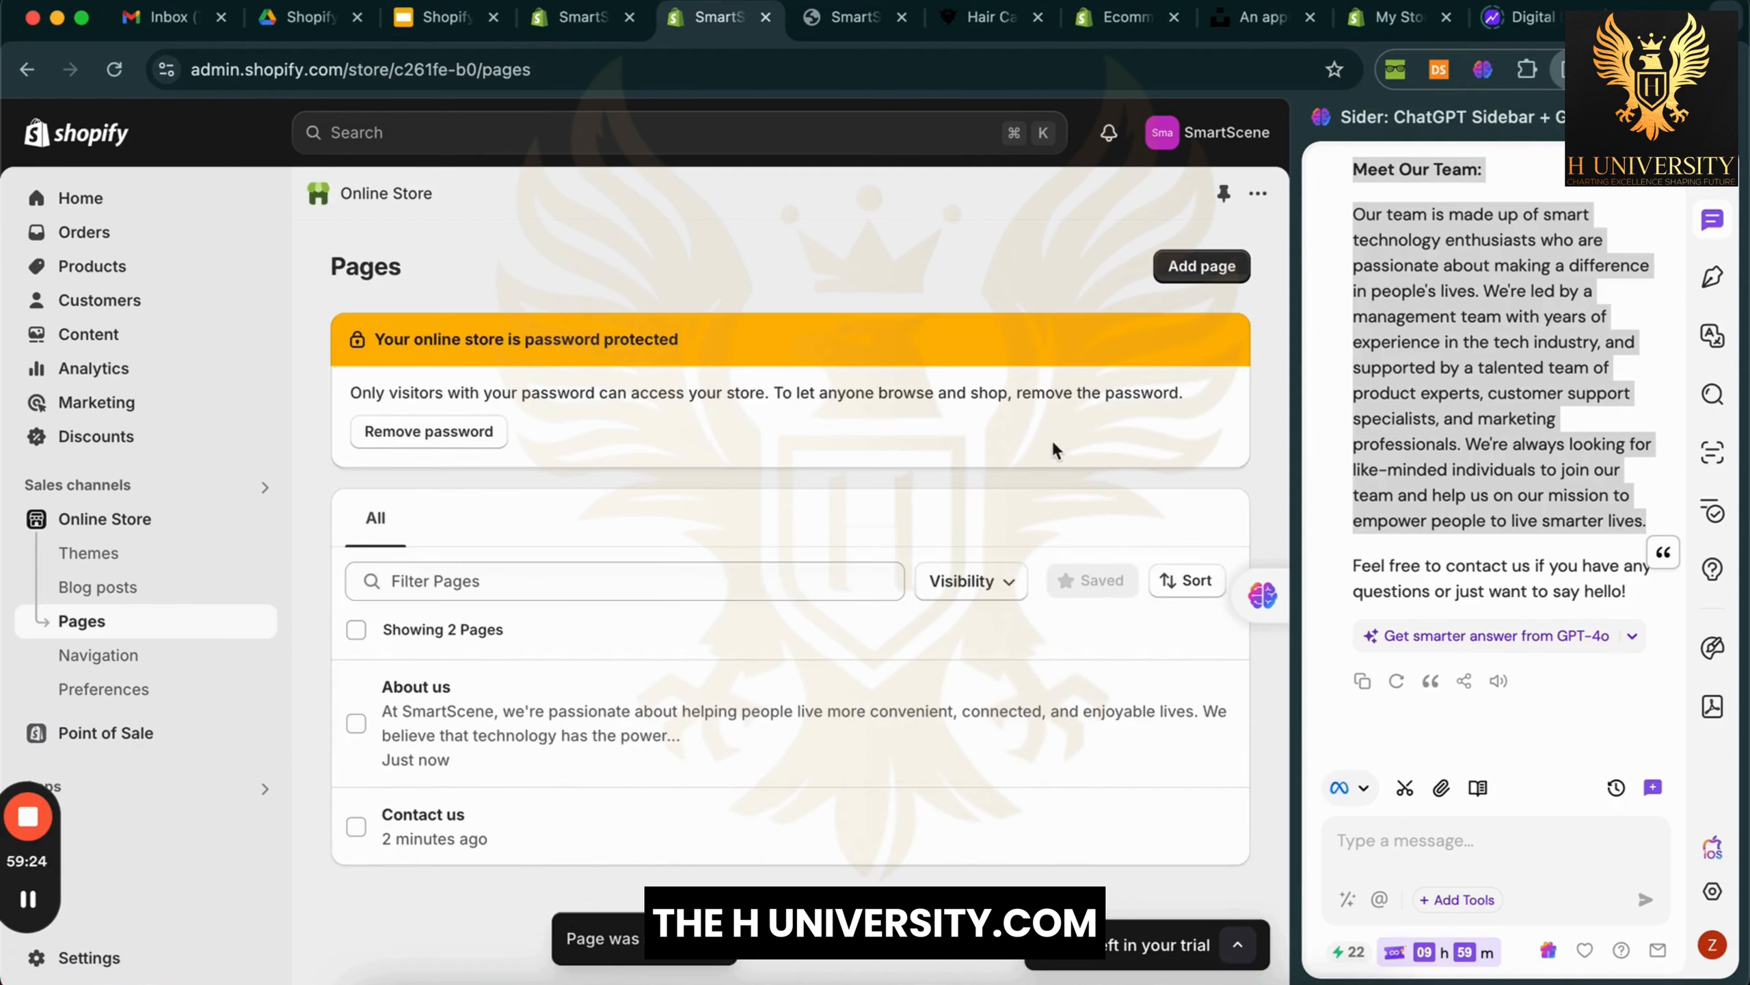
pyautogui.click(1206, 265)
pyautogui.moveTo(1494, 399); pyautogui.dragTo(1498, 413)
pyautogui.click(1419, 841)
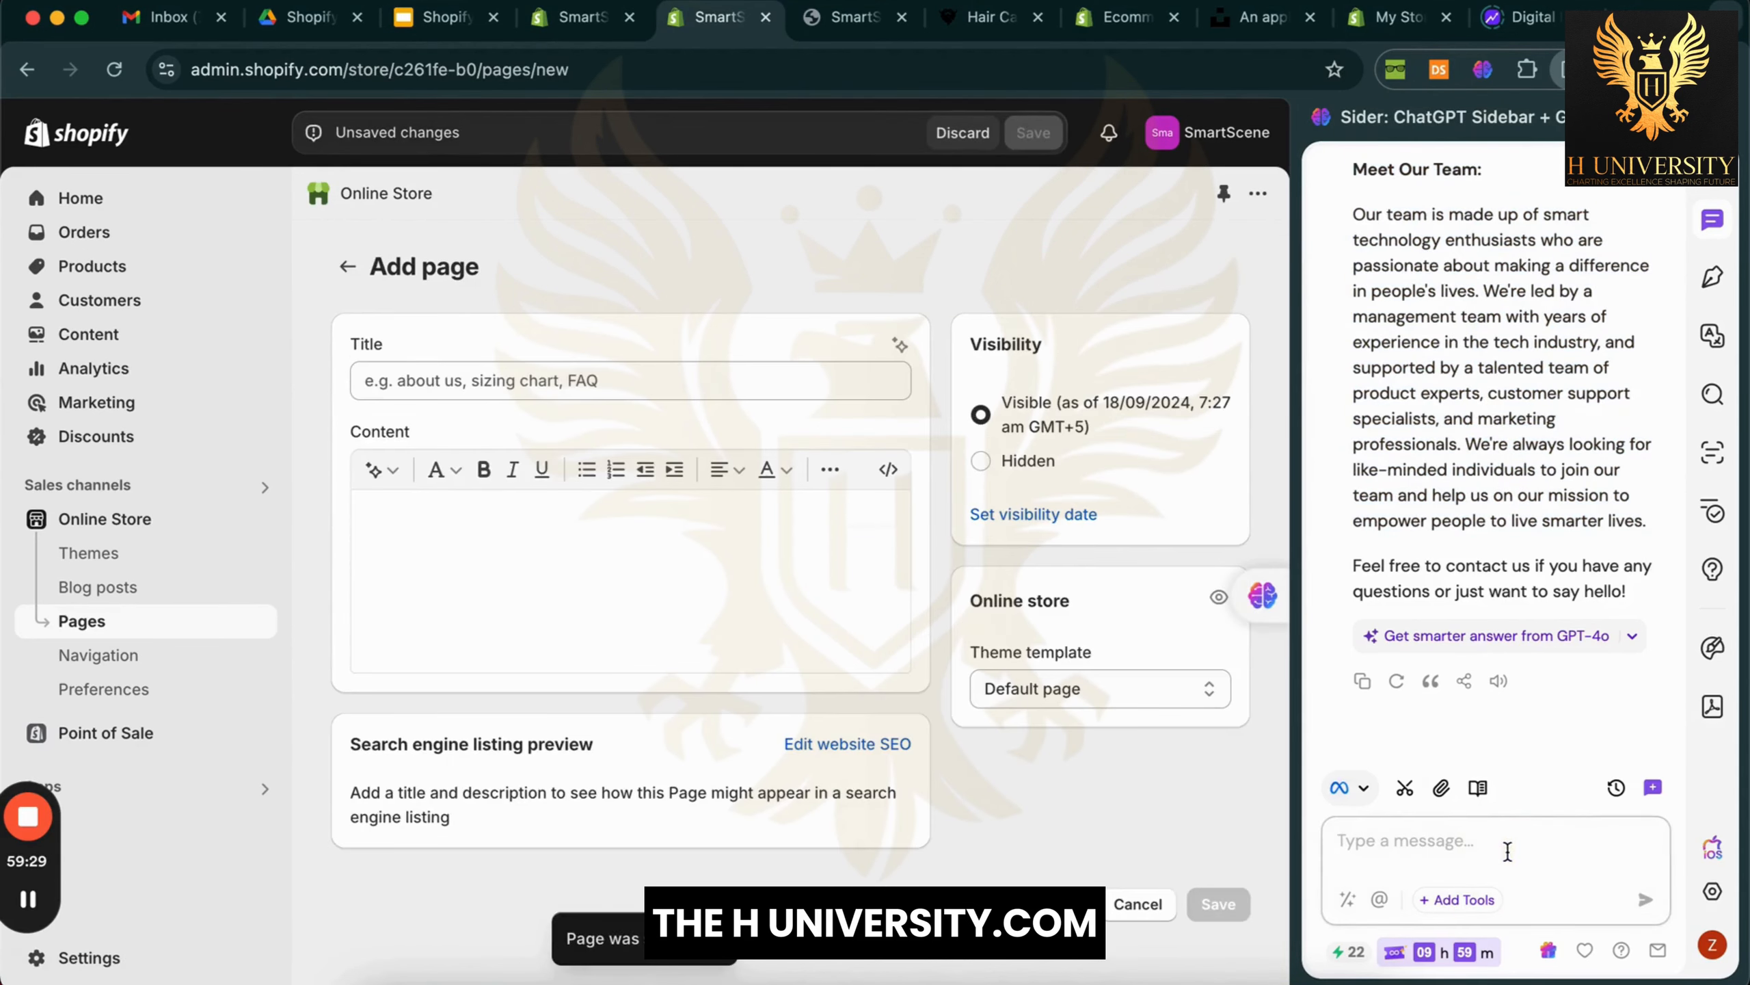
pyautogui.write('Write ')
pyautogui.write('0 FAQs for my store')
pyautogui.press('Return')
pyautogui.write('1')
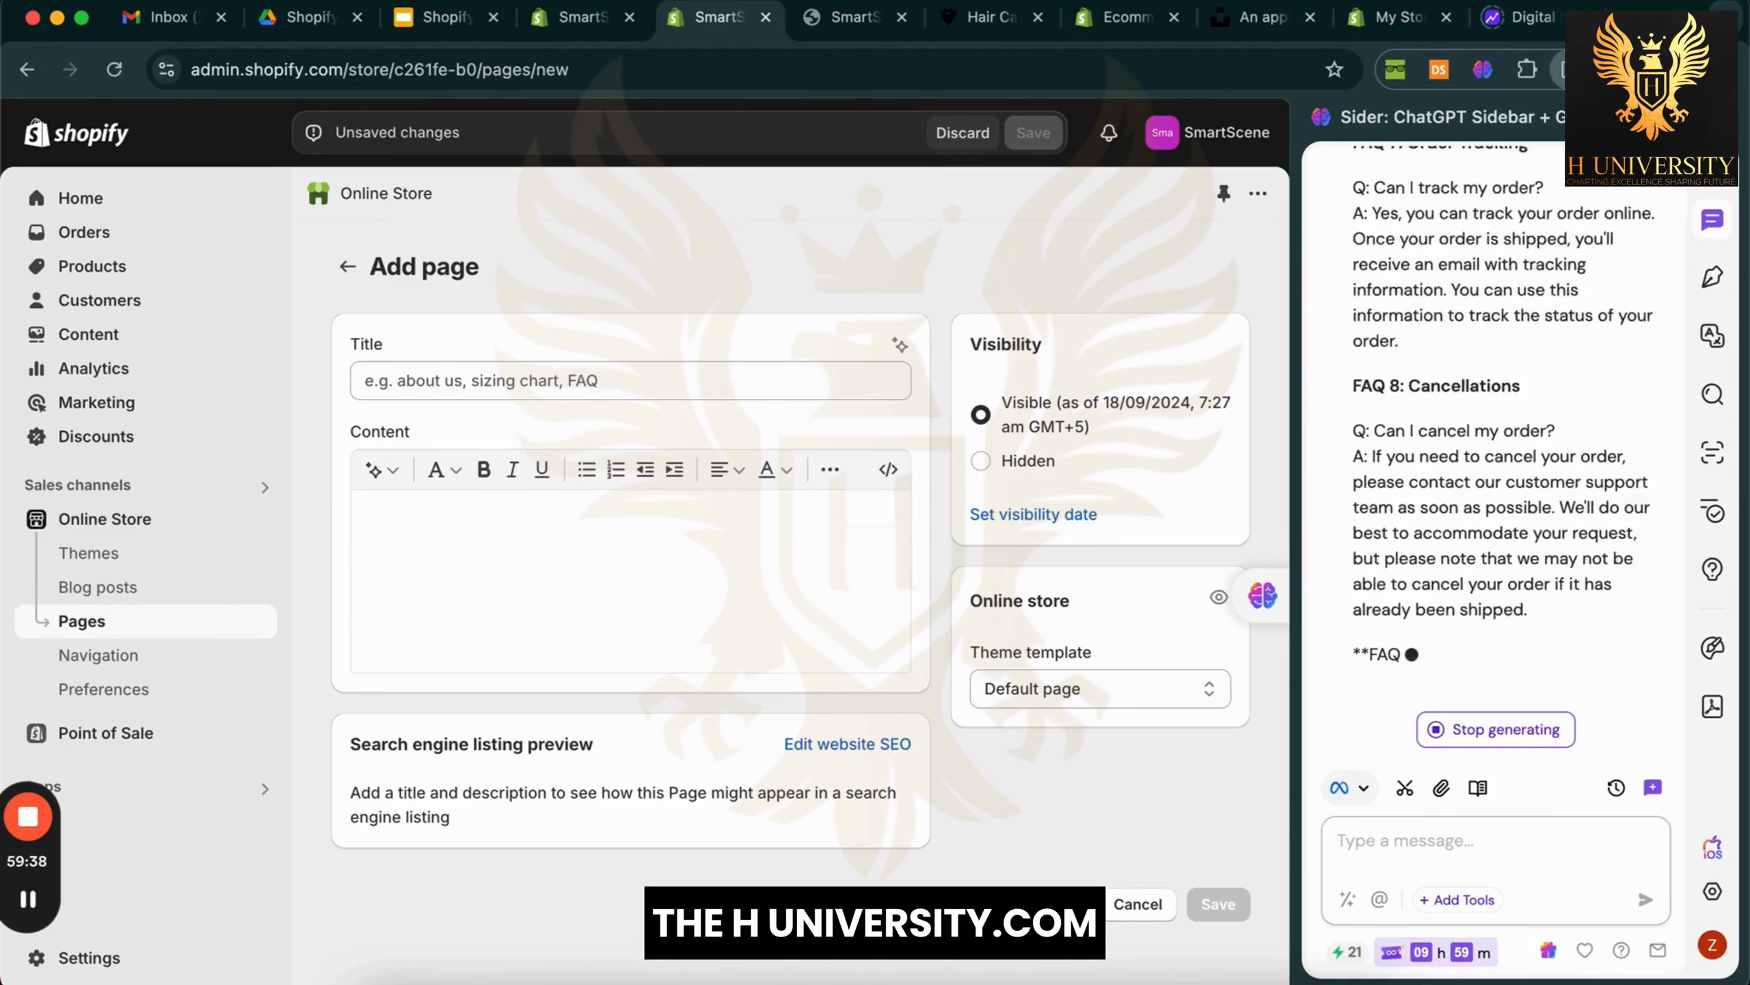
# Check the generated FAQs and send the assistant the follow-up "Just questions and answers."
pyautogui.scroll(15, 1499, 620)
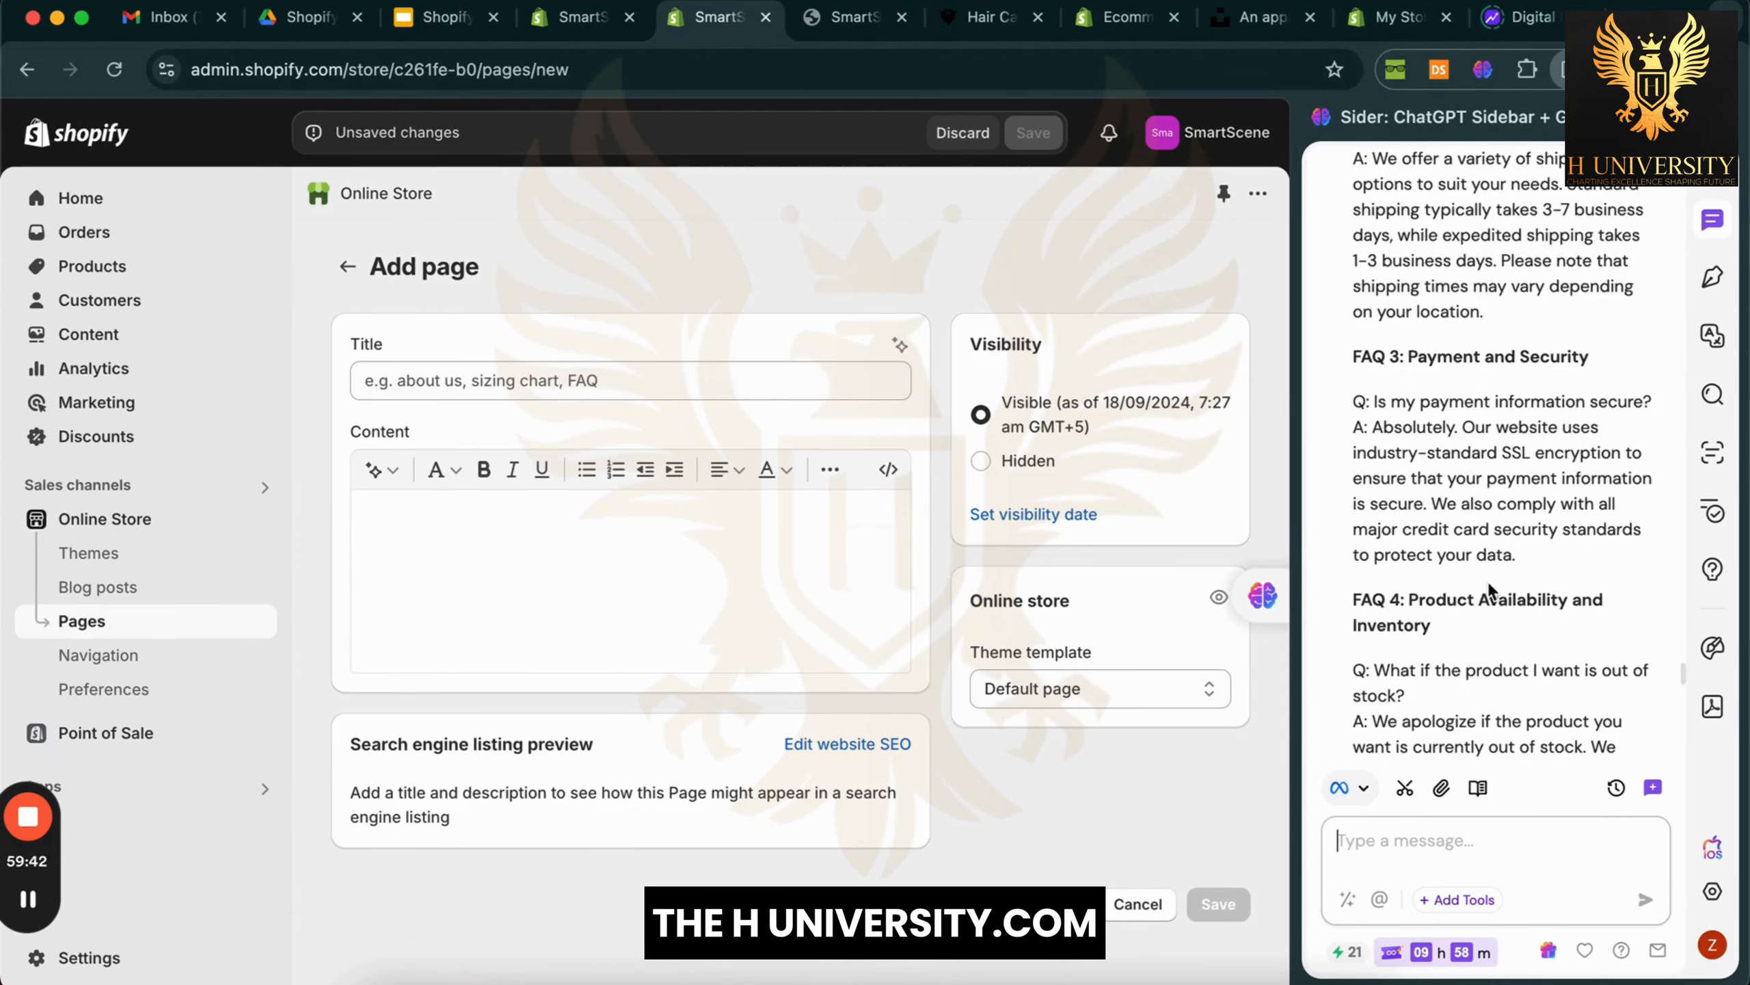
pyautogui.scroll(3, 1487, 586)
pyautogui.scroll(10, 1487, 580)
pyautogui.write('Just questions and answers.')
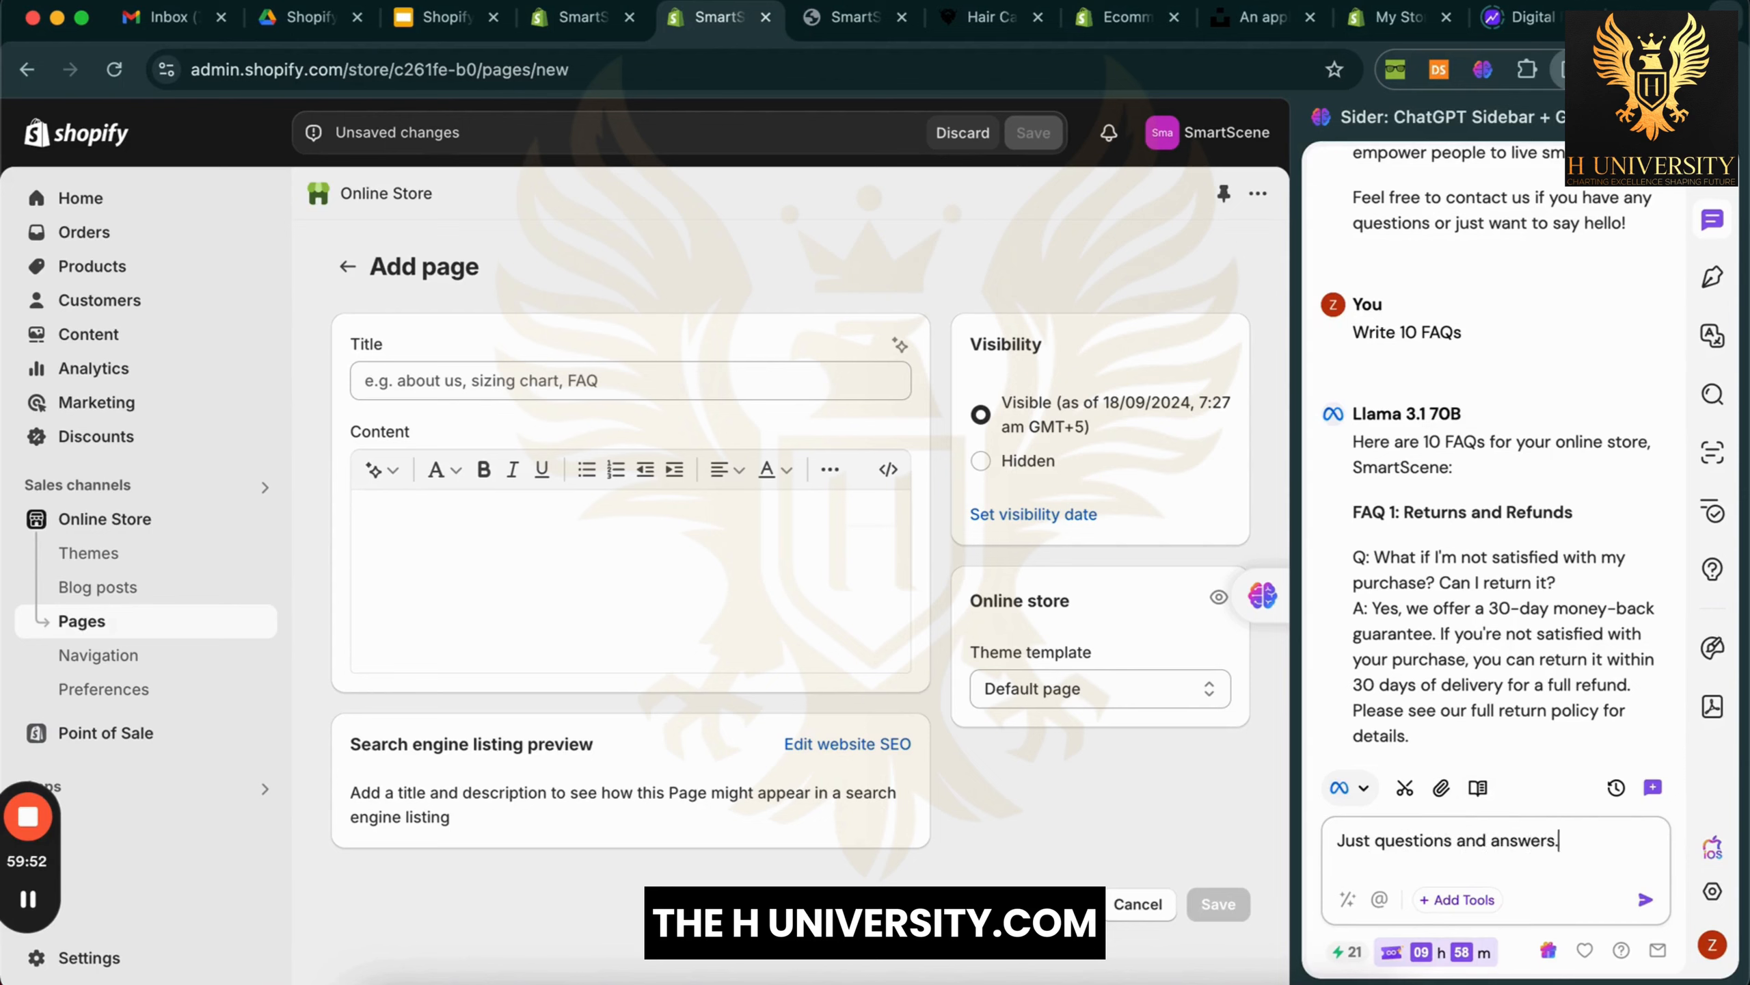
pyautogui.press('Return')
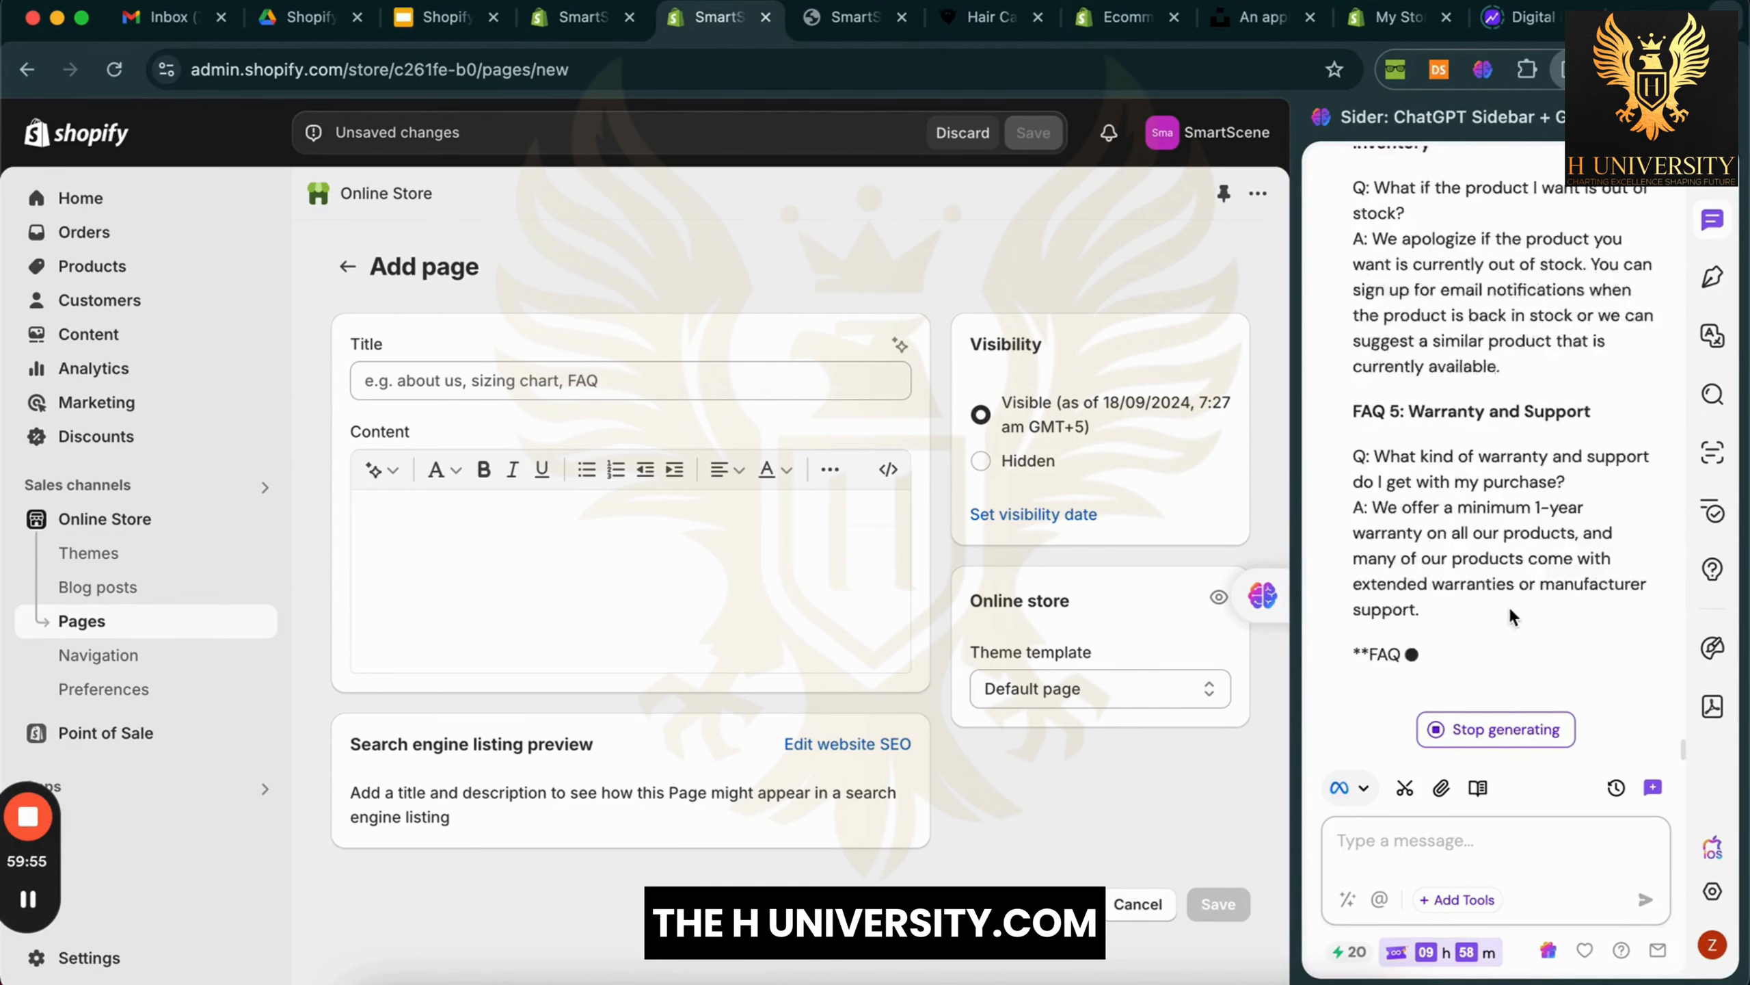
# Copy the returns question and its answer from the new reply into the new page's content
pyautogui.scroll(15, 1507, 605)
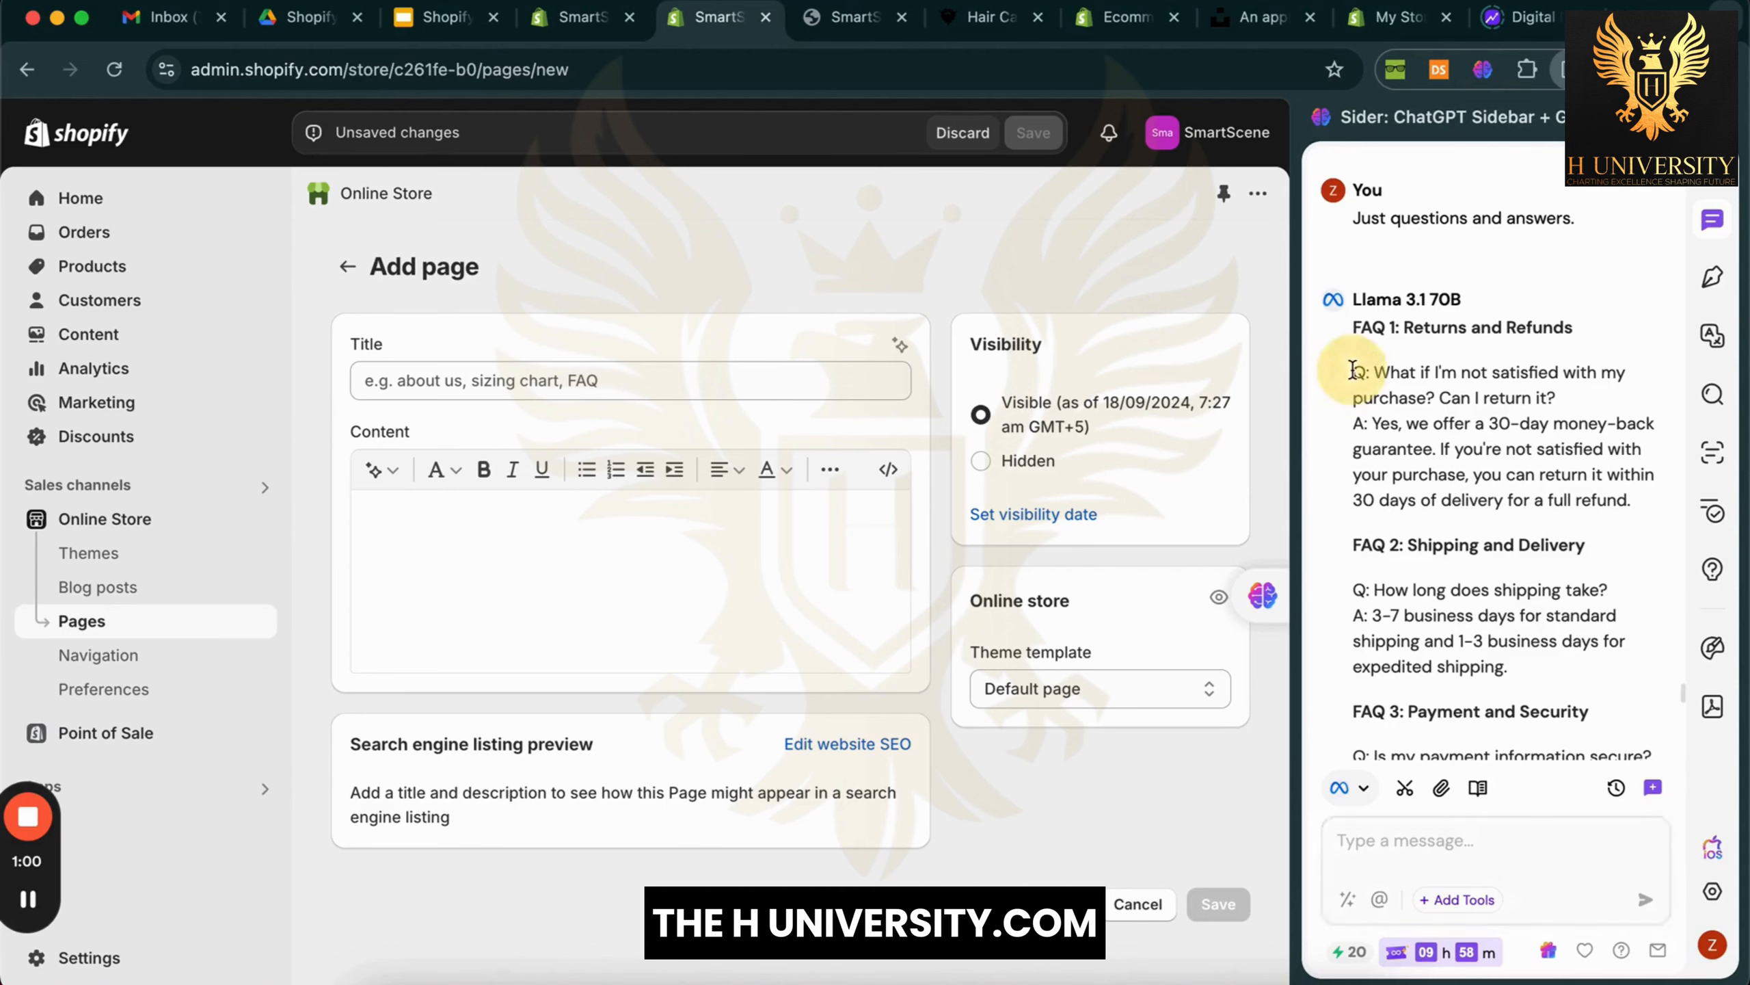
pyautogui.moveTo(1352, 372); pyautogui.dragTo(1638, 511)
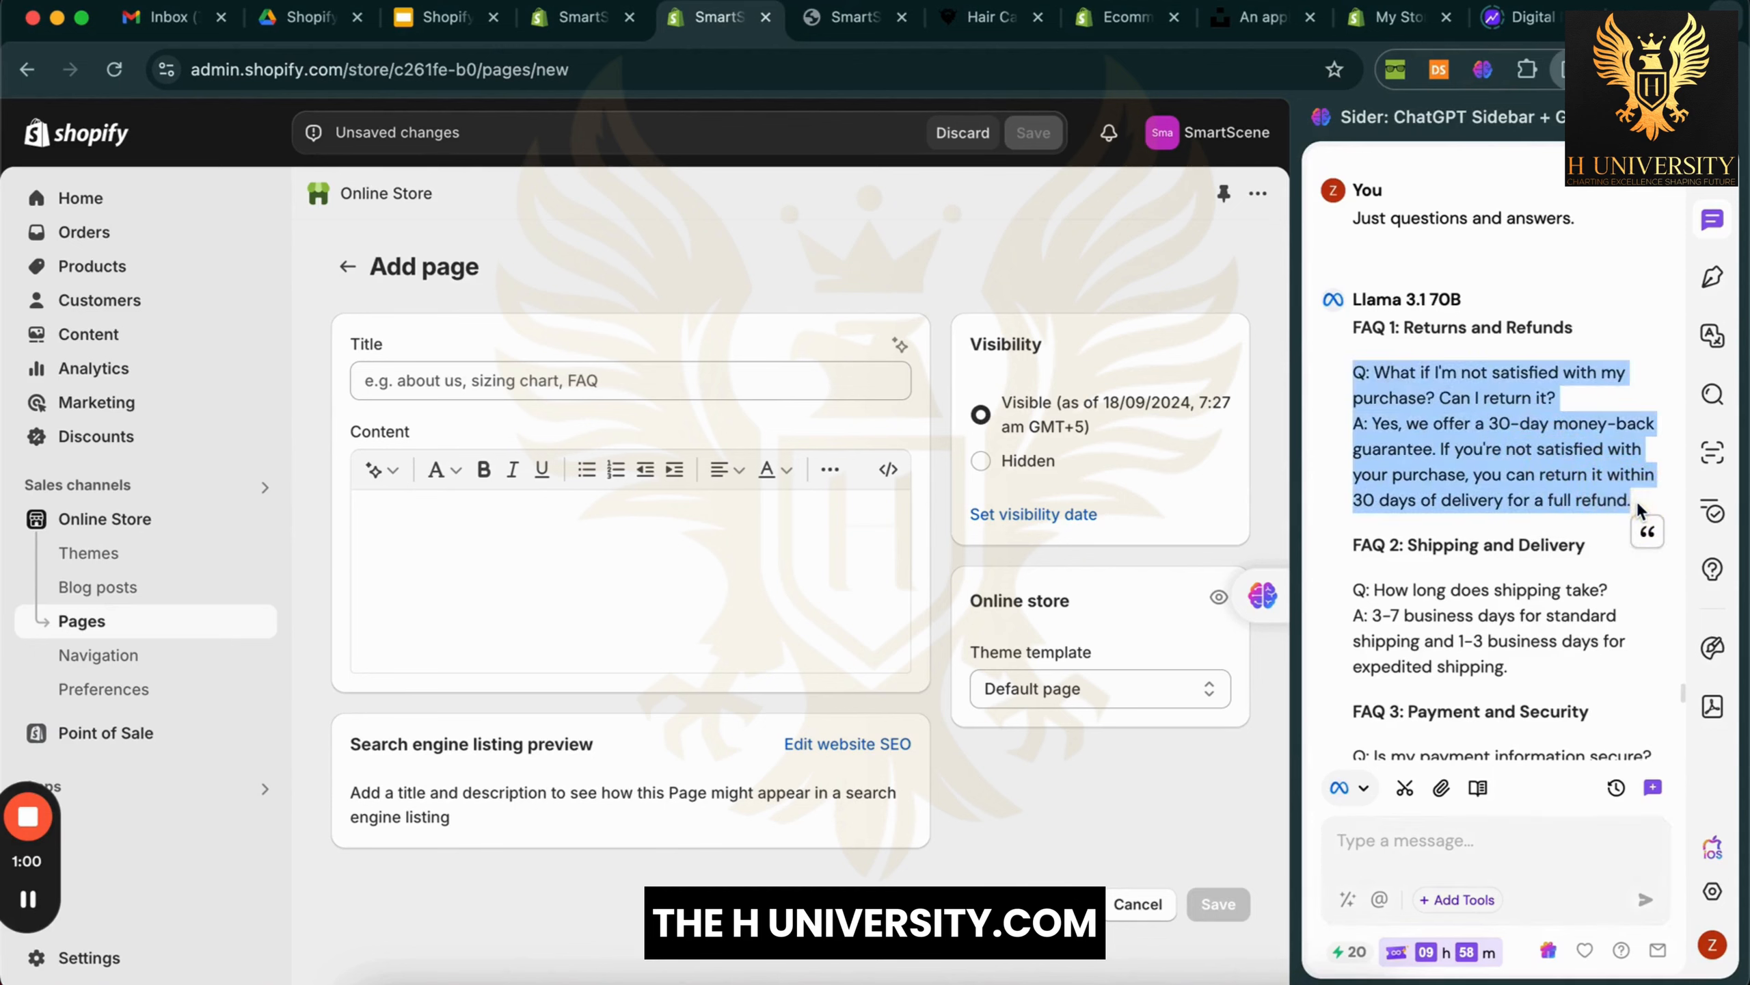
pyautogui.press('super+c')
pyautogui.click(789, 579)
pyautogui.press('super+v')
# Make the returns question bold and insert a blank line between it and its answer
pyautogui.tripleClick(360, 516)
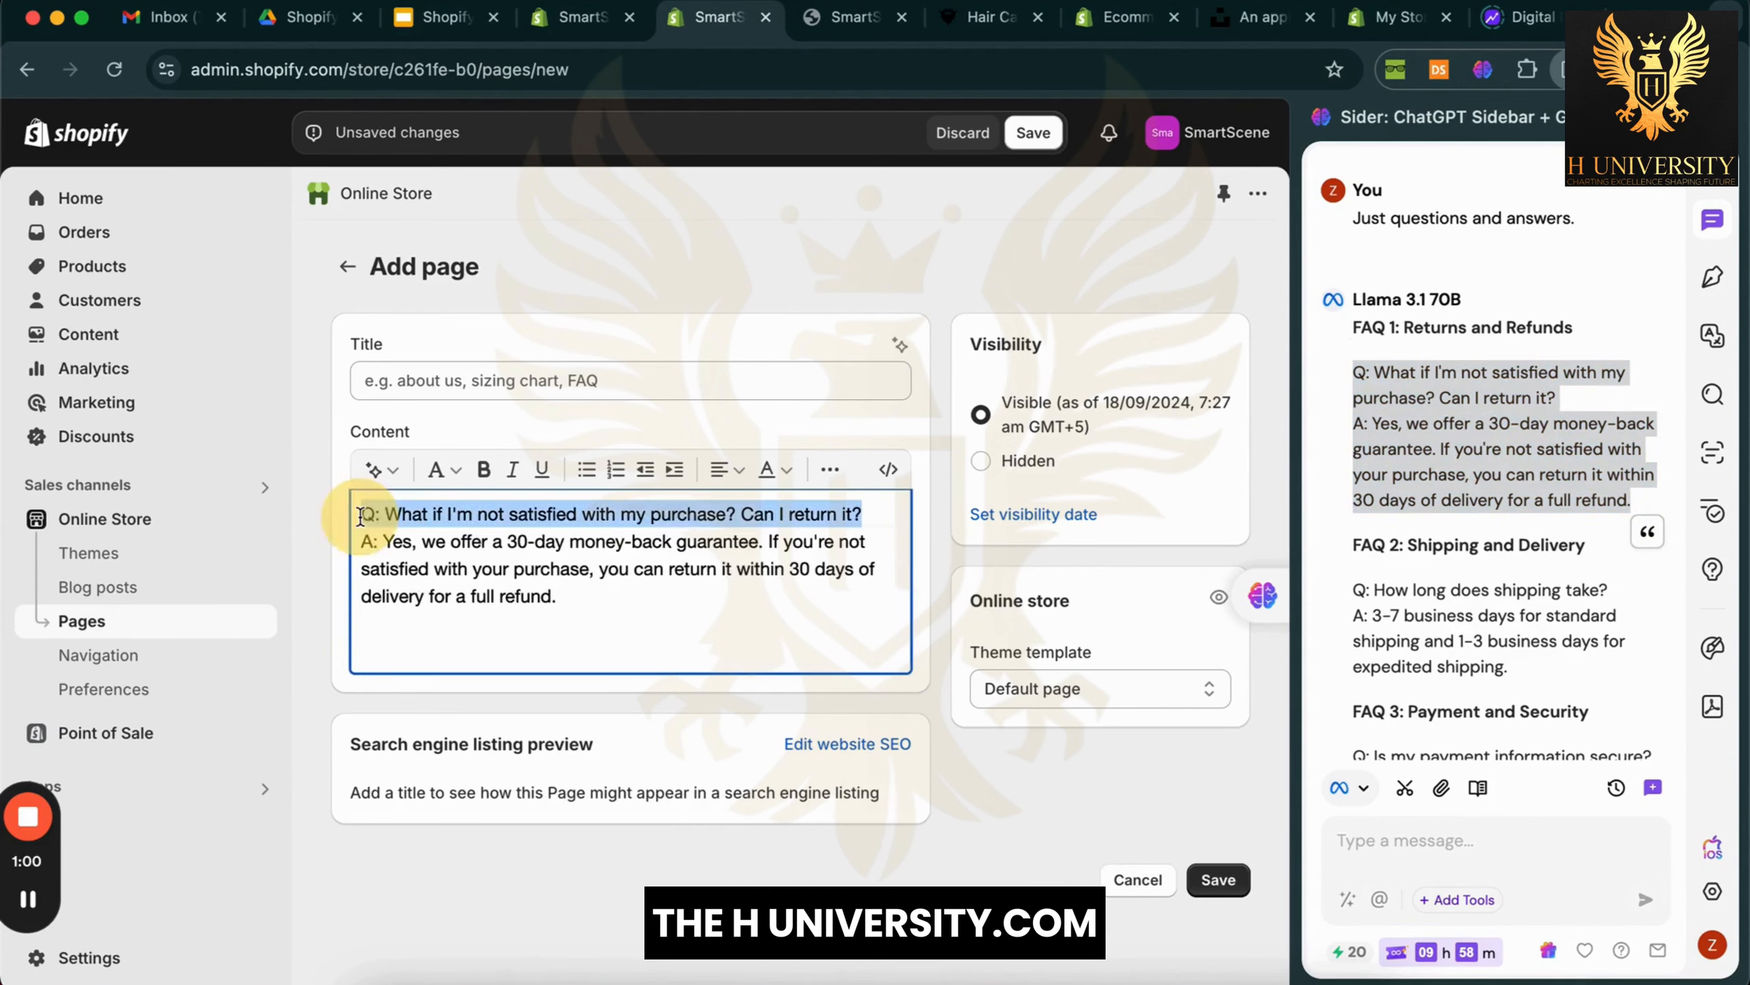
pyautogui.press('super+b')
pyautogui.click(899, 516)
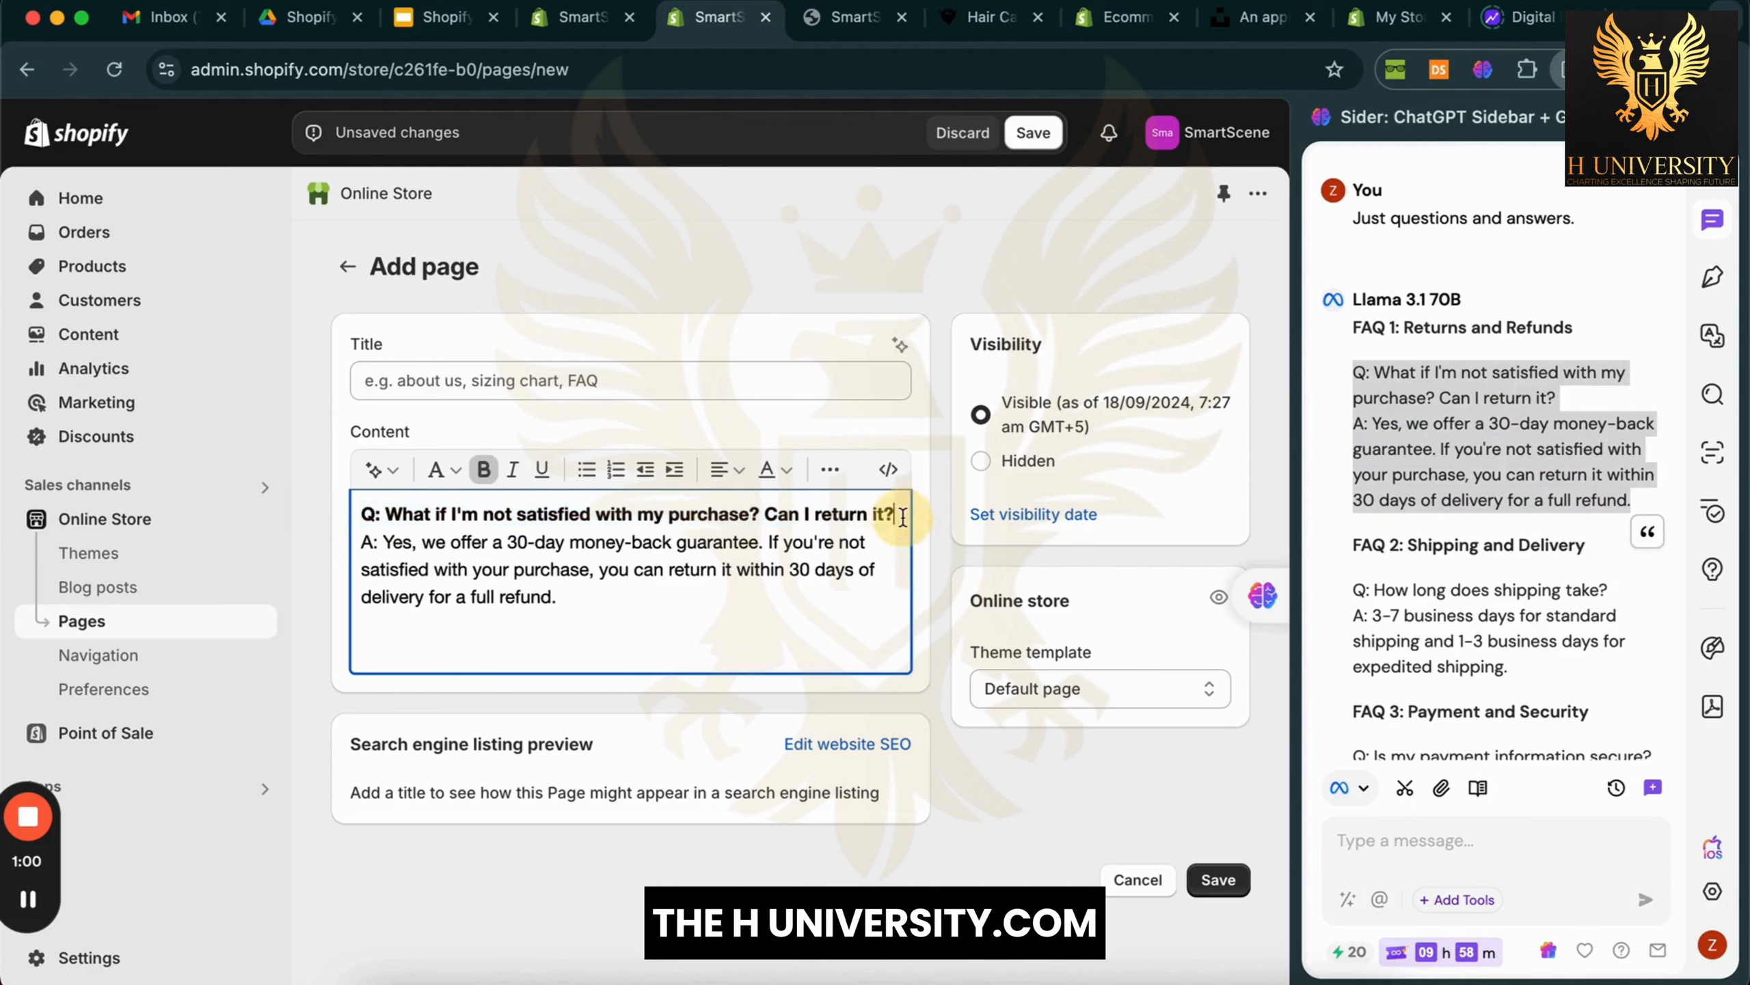
pyautogui.press('Return')
# Add the question "How long does shipping take?" with its answer below the returns entry, with the question in bold
pyautogui.click(551, 638)
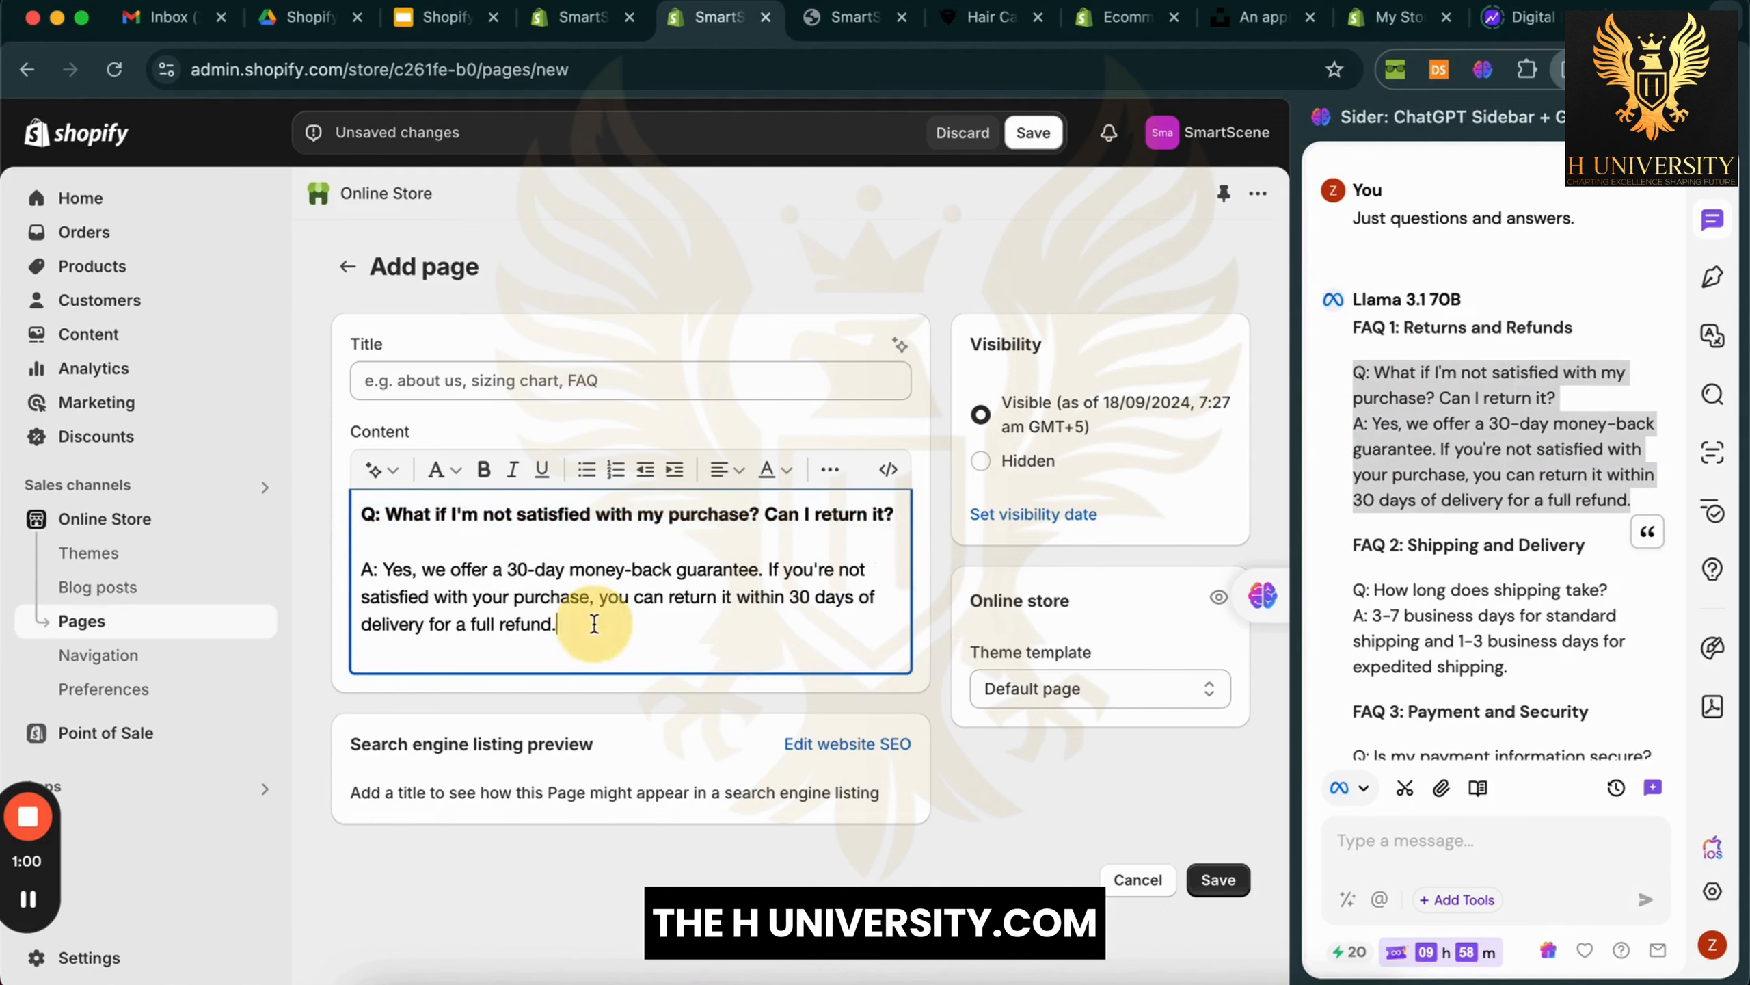
pyautogui.press('Return')
pyautogui.press('Return')
pyautogui.click(1473, 589)
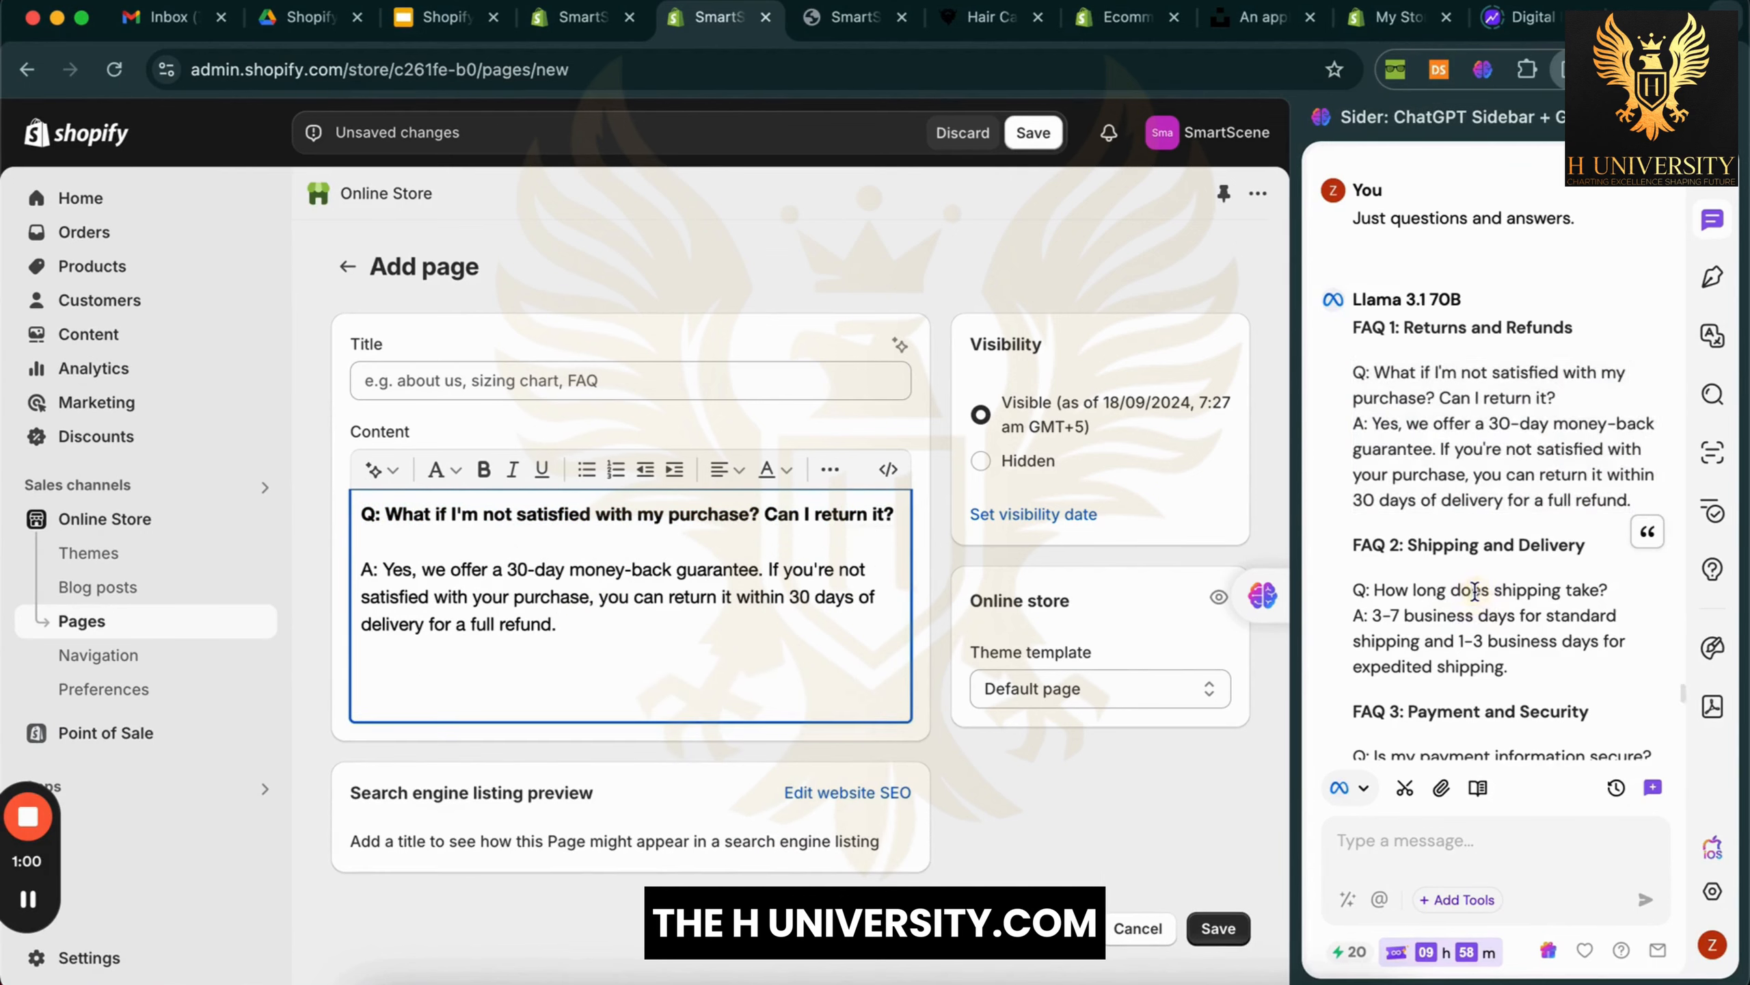
pyautogui.scroll(-3, 1412, 483)
pyautogui.moveTo(1352, 428); pyautogui.dragTo(1624, 523)
pyautogui.press('super+c')
pyautogui.press('super+v')
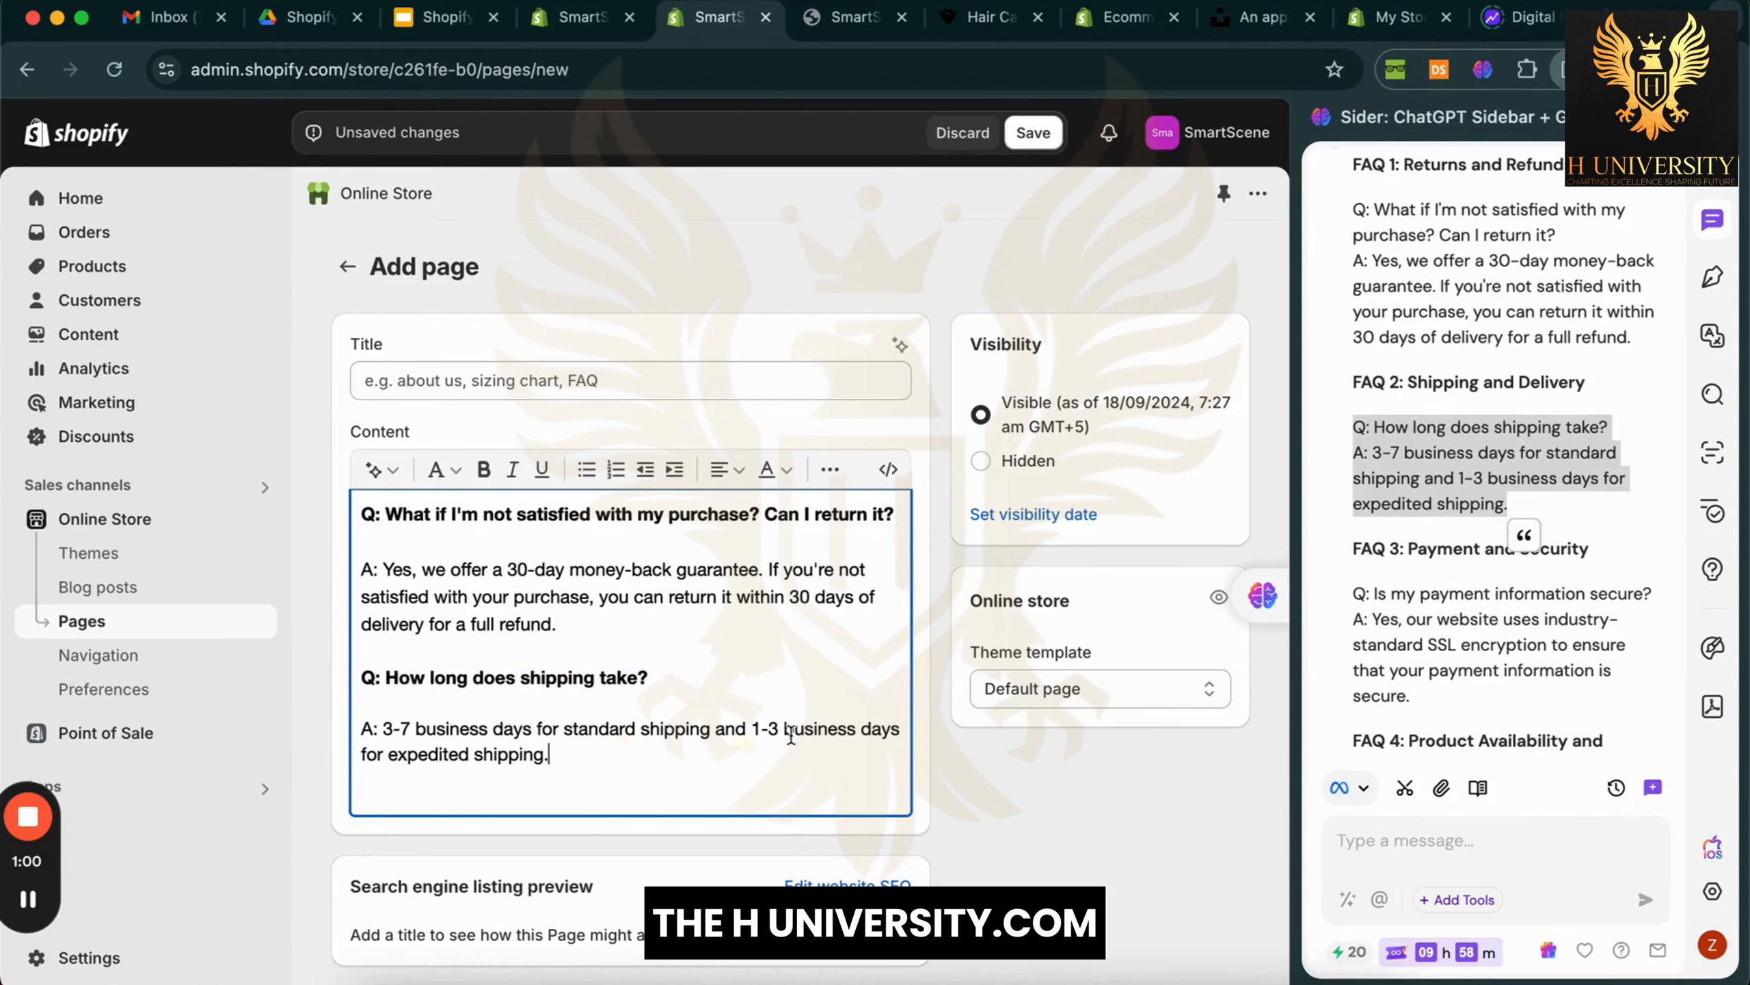
# Copy the question "Is my payment information secure?" and its answer from the assistant's reply into the page content below the shipping entry
pyautogui.click(1544, 612)
pyautogui.scroll(-3, 1544, 612)
pyautogui.moveTo(1355, 407); pyautogui.dragTo(1461, 510)
pyautogui.click(643, 807)
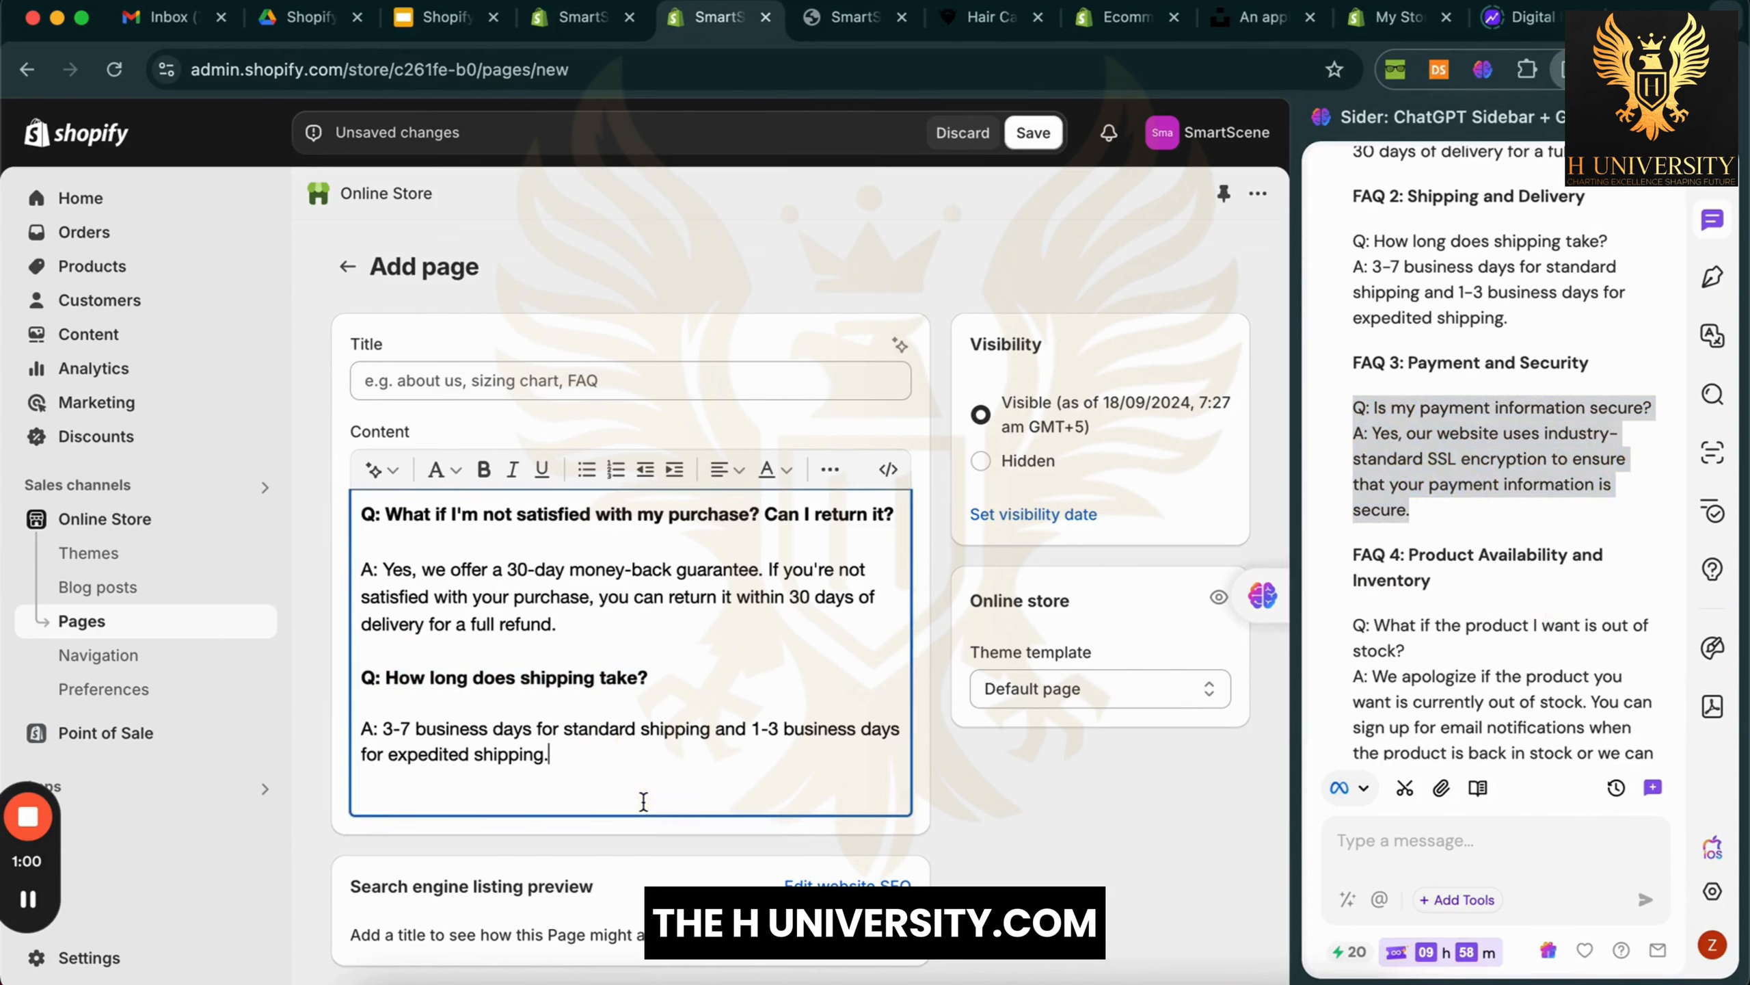
pyautogui.press('Return')
pyautogui.press('super+v')
# Make the payment security question bold, separate it from its answer with a blank line, and start a new line below the entry
pyautogui.click(684, 798)
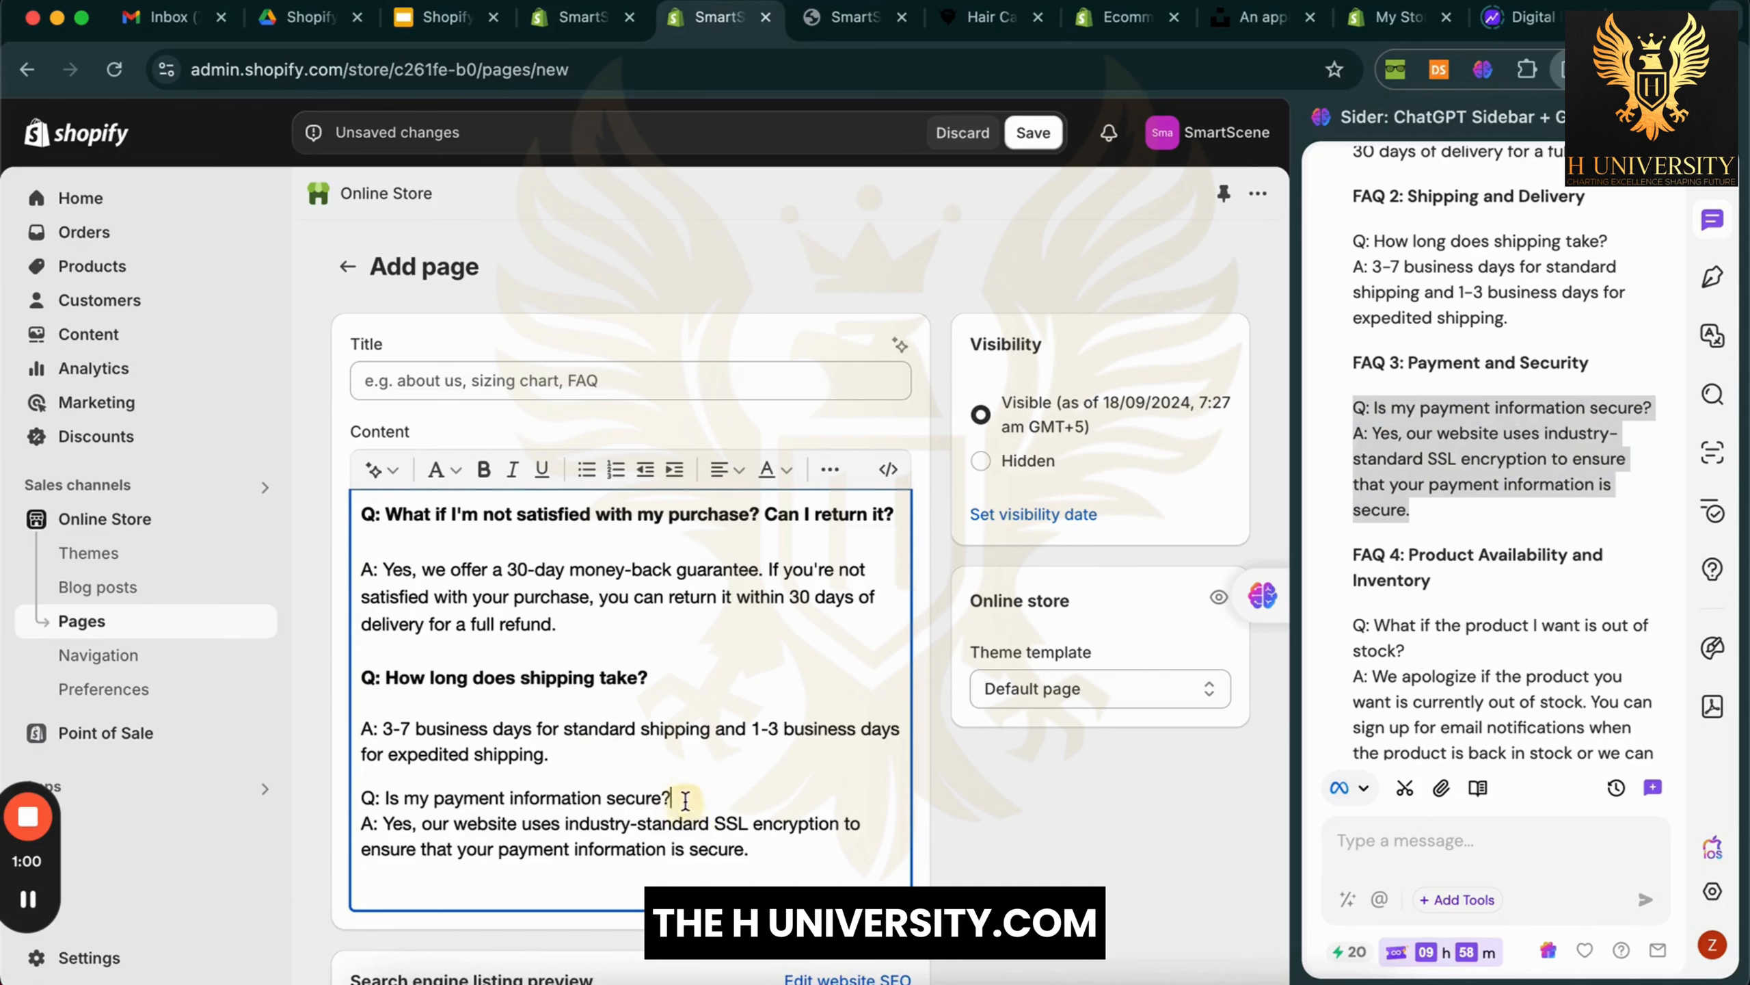
pyautogui.press('Return')
pyautogui.moveTo(683, 798); pyautogui.dragTo(360, 800)
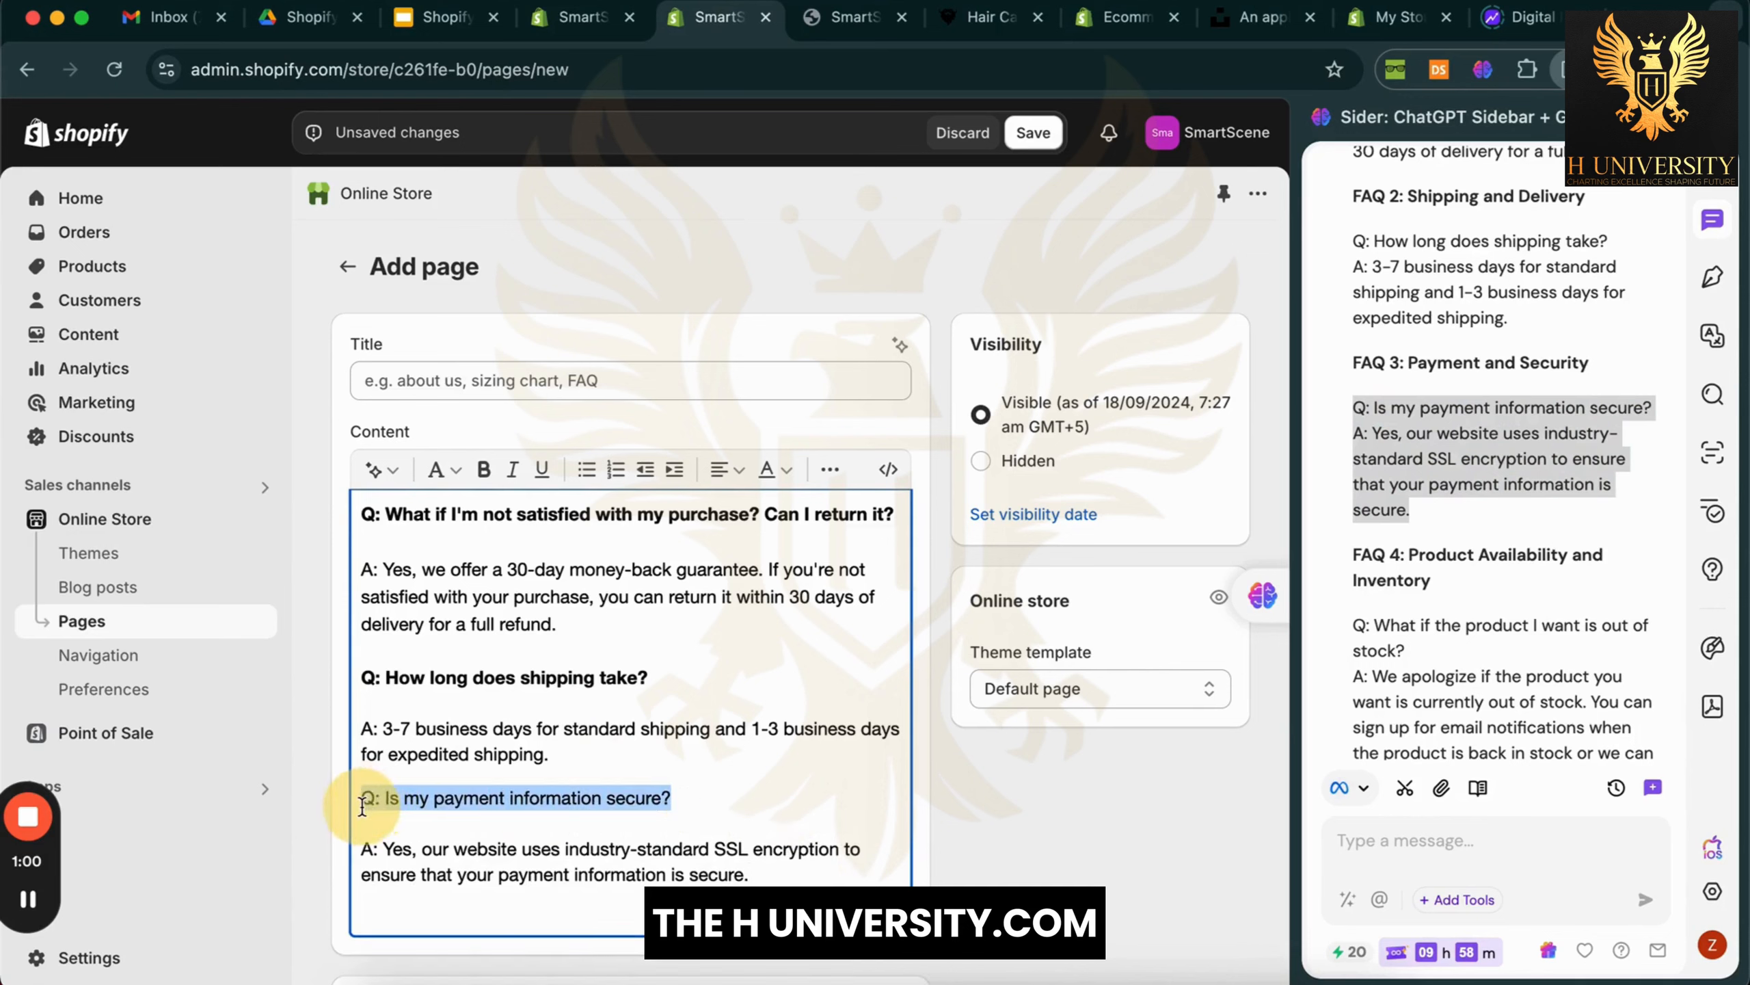
pyautogui.press('super+b')
pyautogui.click(750, 874)
pyautogui.press('Return')
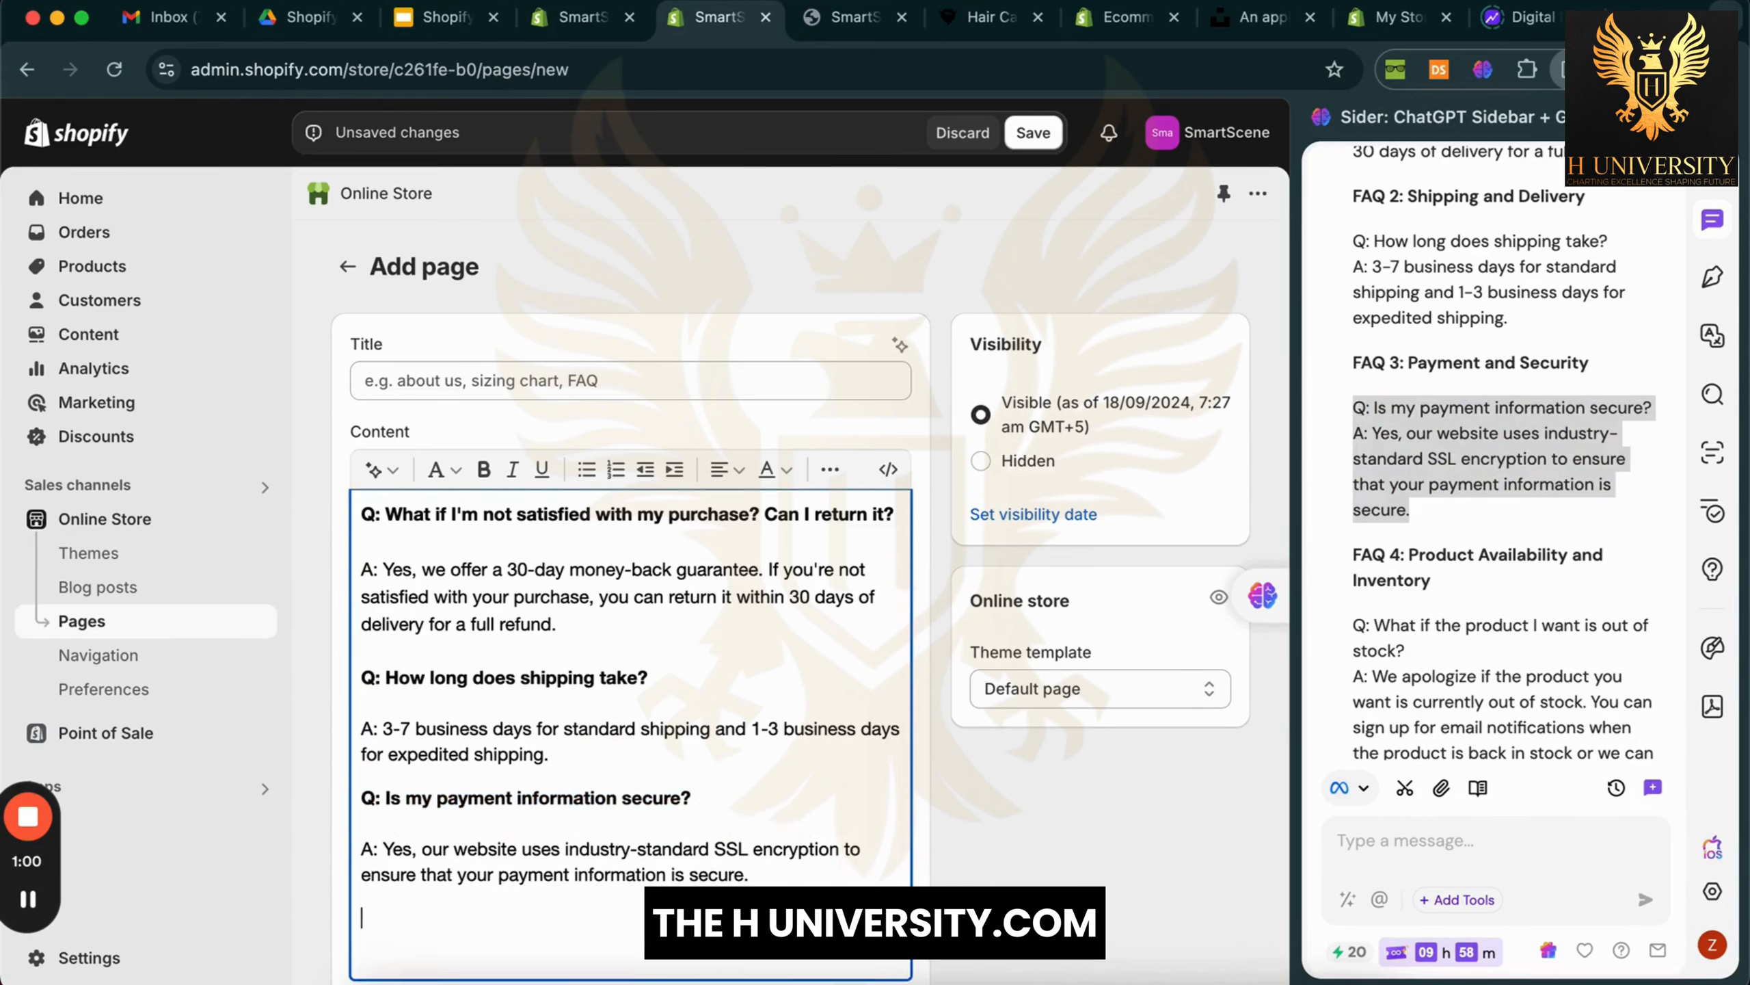
# Add the question "What if the product I want is out of stock?" in bold below the payment entry
pyautogui.click(1592, 528)
pyautogui.scroll(-4, 1584, 524)
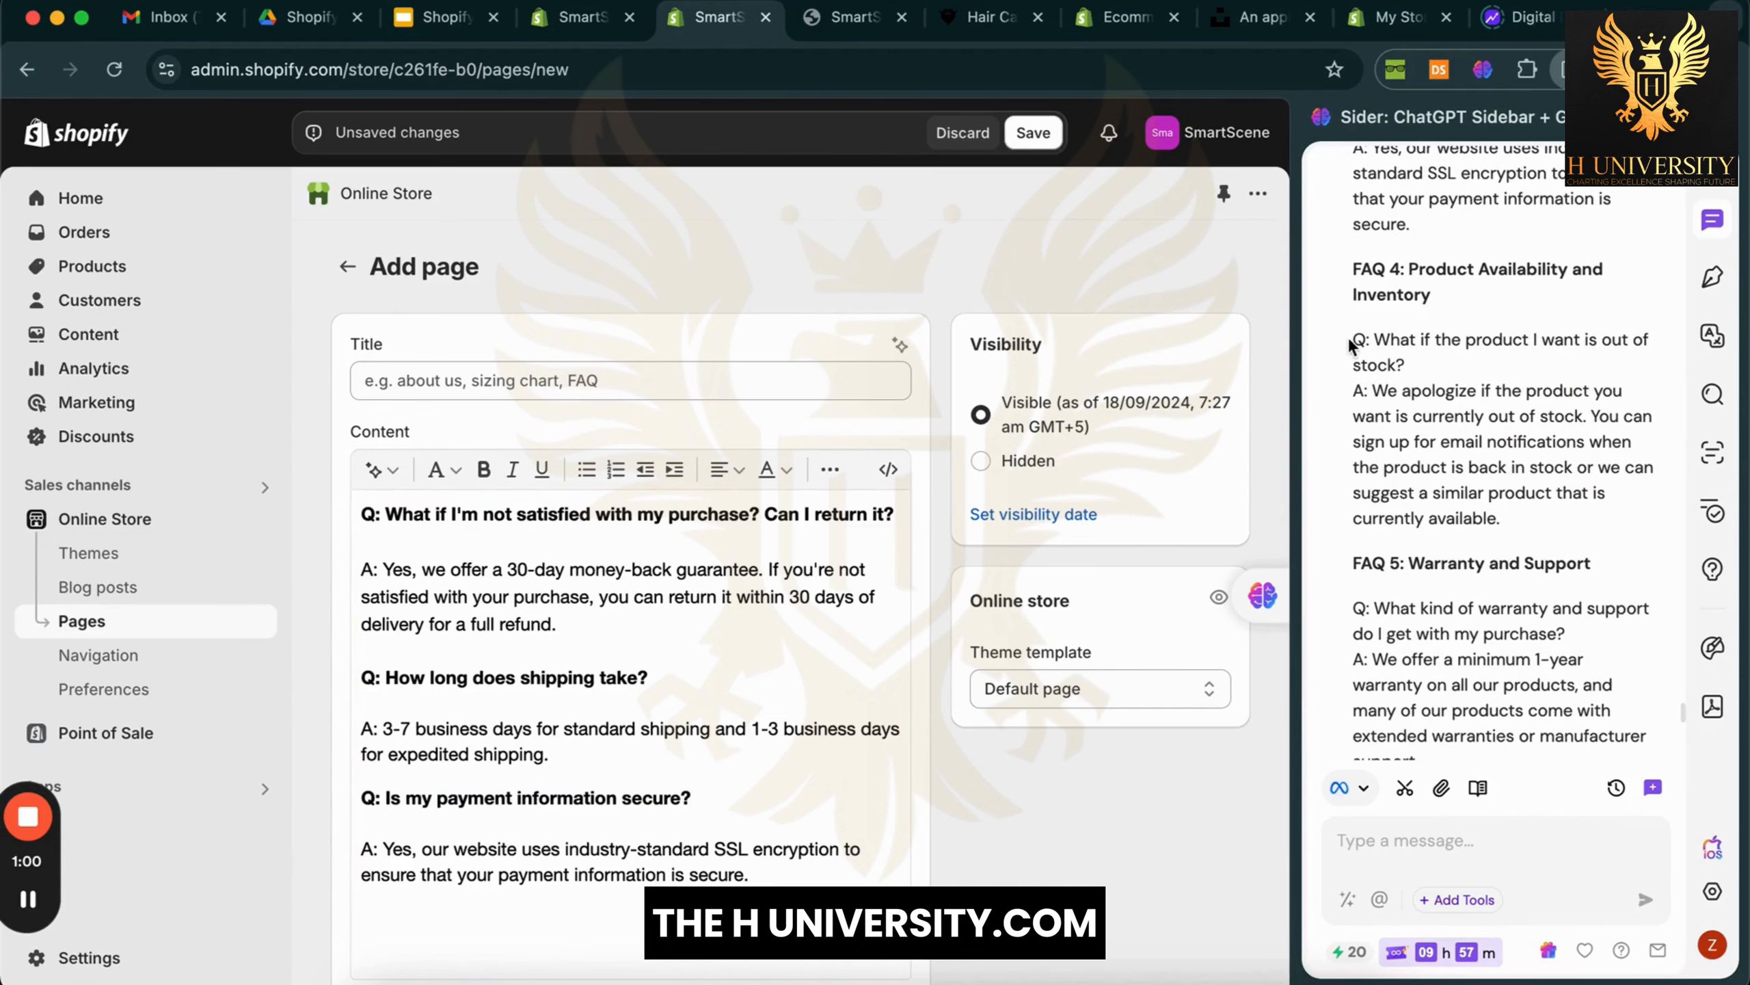
pyautogui.moveTo(1353, 339); pyautogui.dragTo(1409, 364)
pyautogui.press('super+c')
pyautogui.click(482, 900)
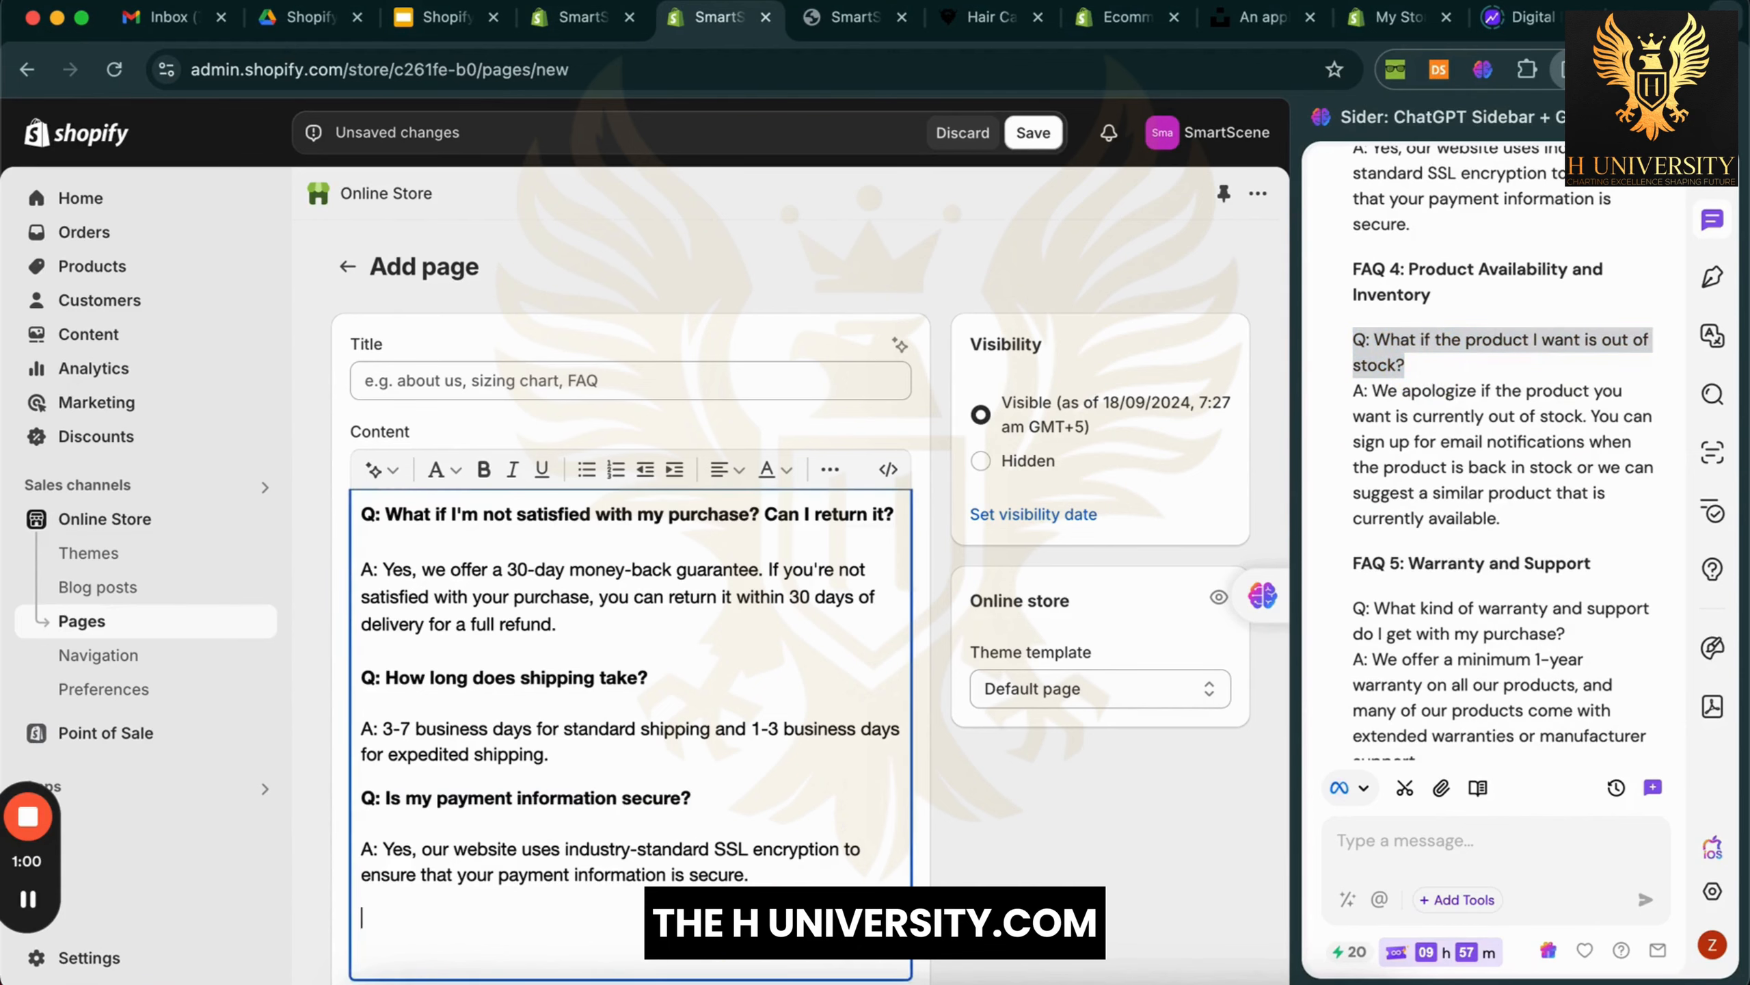
pyautogui.press('super+v')
pyautogui.scroll(-3, 620, 690)
pyautogui.moveTo(731, 709); pyautogui.dragTo(345, 709)
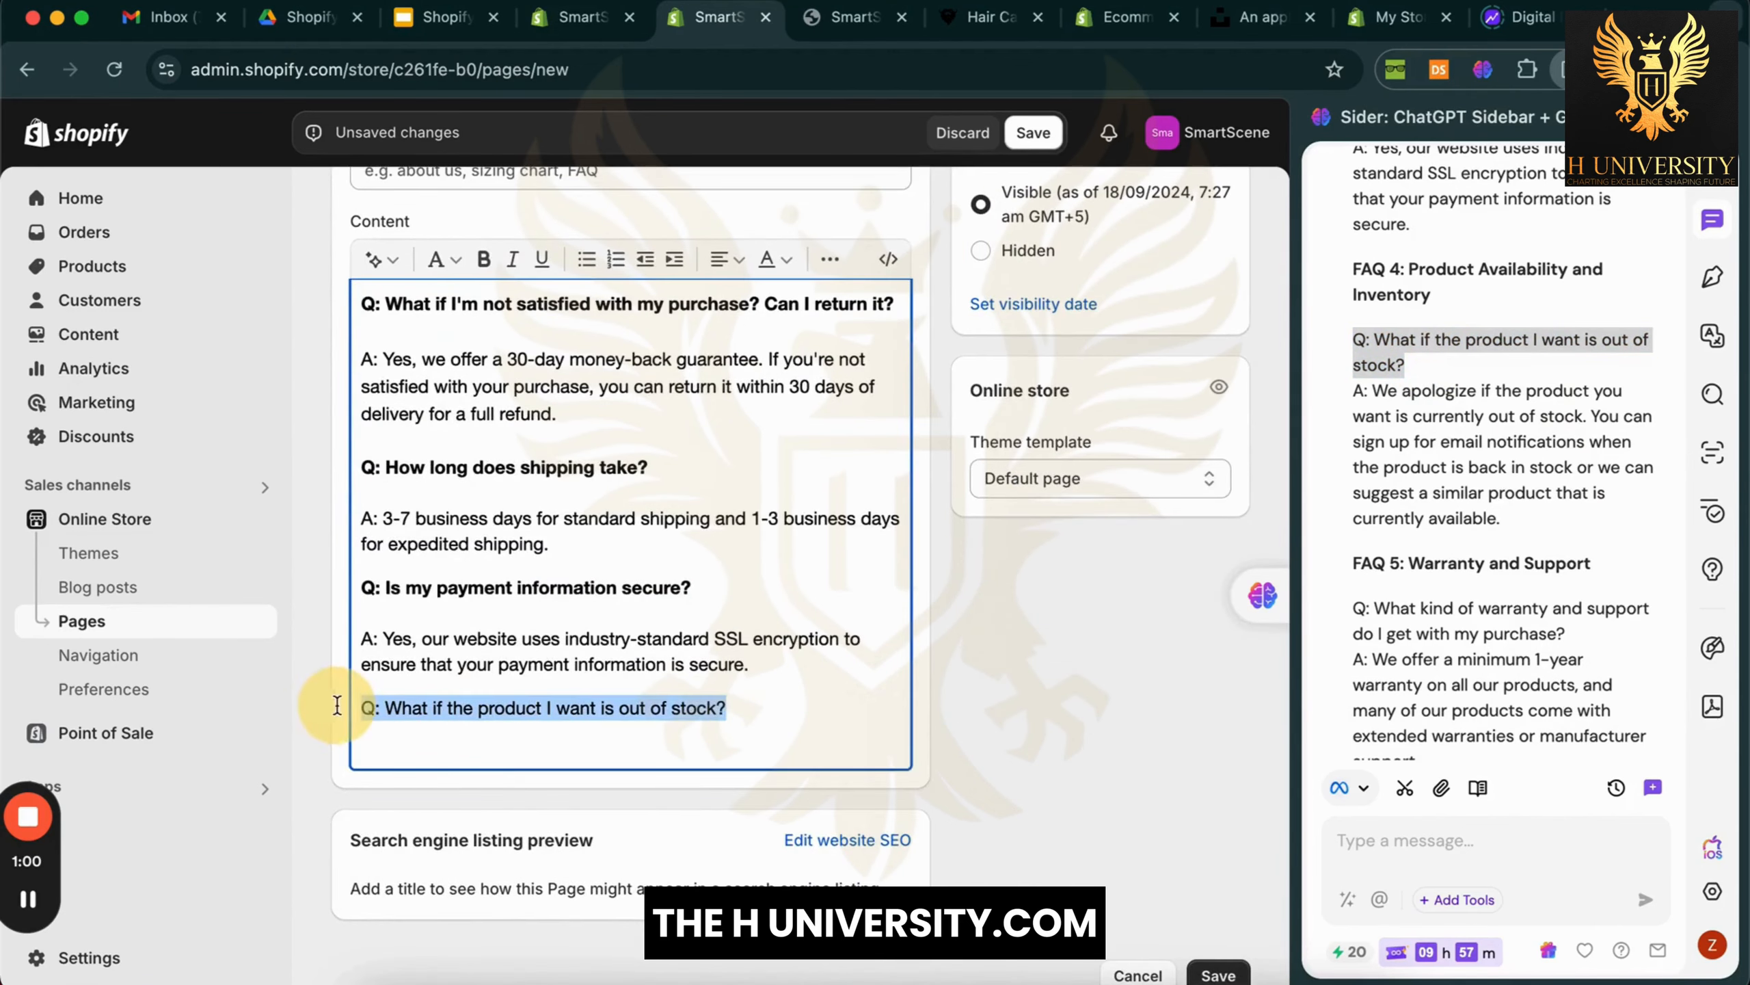
pyautogui.press('super+b')
pyautogui.click(599, 711)
pyautogui.click(813, 723)
pyautogui.press('Return')
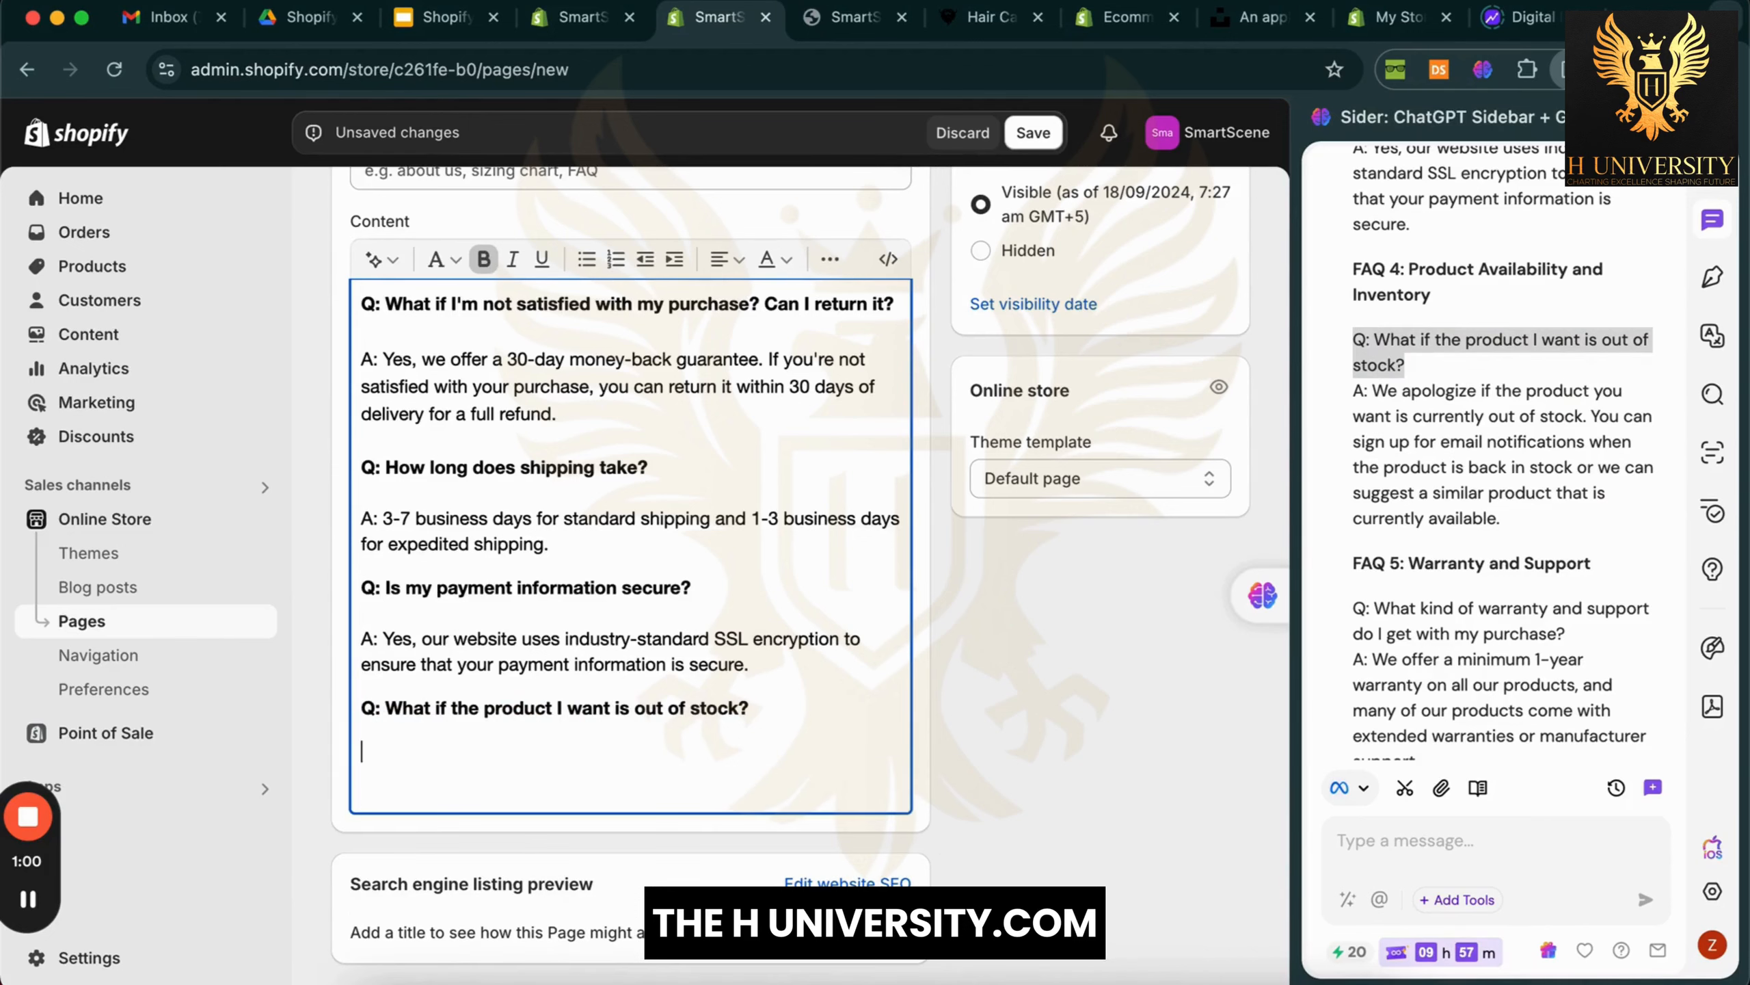
# Add the answer to the out-of-stock question below it and remove the bold formatting from that answer
pyautogui.click(1572, 417)
pyautogui.moveTo(1355, 400); pyautogui.dragTo(1509, 527)
pyautogui.press('super+c')
pyautogui.click(714, 743)
pyautogui.press('super+v')
pyautogui.moveTo(627, 841); pyautogui.dragTo(359, 750)
pyautogui.click(484, 261)
# Copy the question "What kind of warranty and support do I get with my purchase?" and its answer into the page content
pyautogui.scroll(-3, 1502, 448)
pyautogui.moveTo(1354, 412); pyautogui.dragTo(1597, 449)
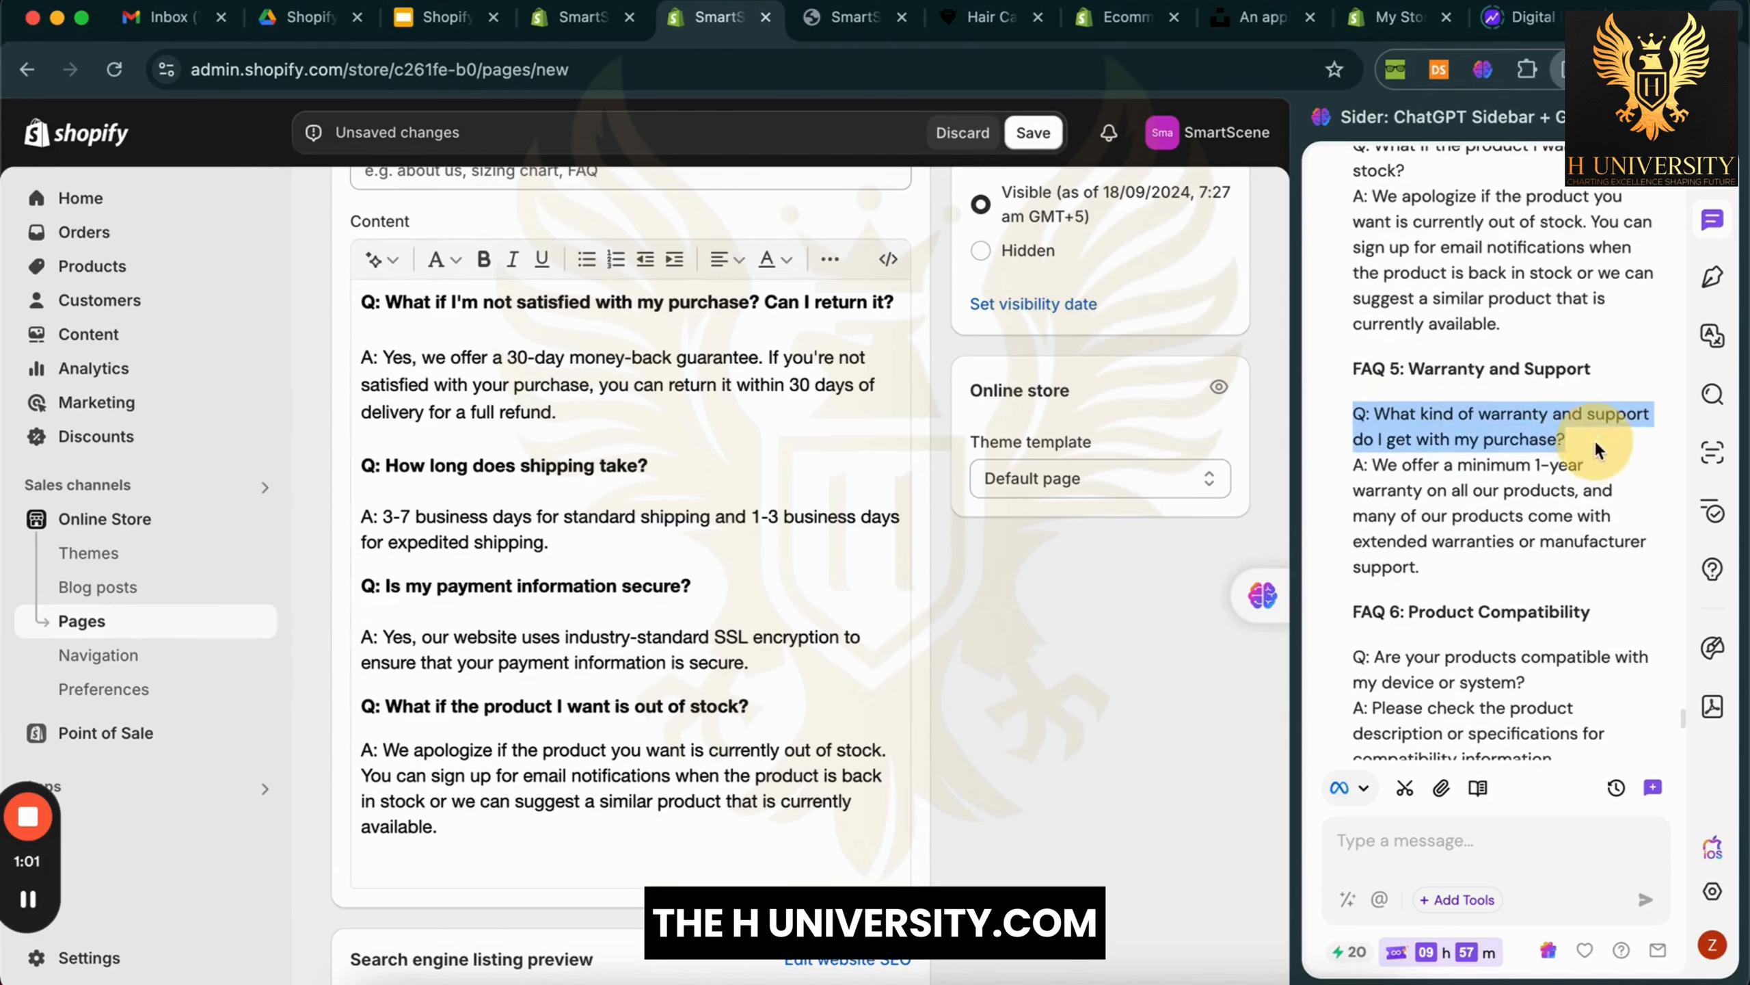
pyautogui.click(743, 876)
pyautogui.press('super+v')
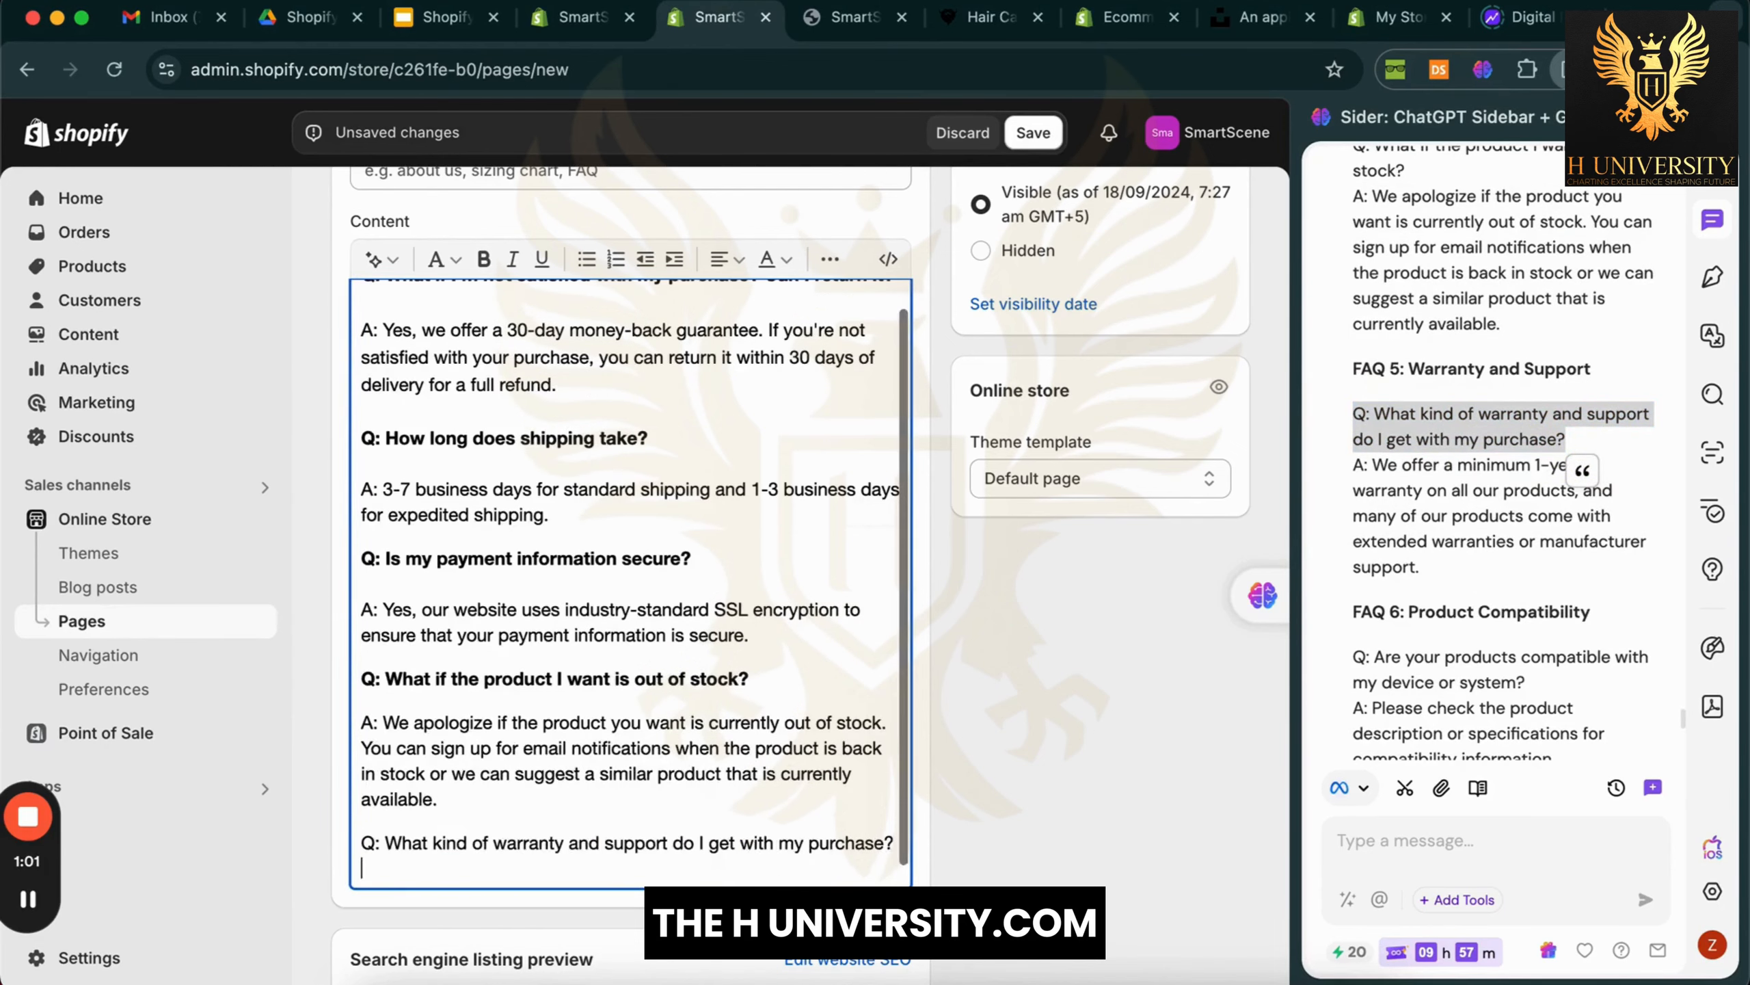
pyautogui.click(1370, 482)
pyautogui.moveTo(1354, 466); pyautogui.dragTo(1418, 567)
pyautogui.press('super+c')
pyautogui.click(895, 842)
pyautogui.press('super+v')
# Make the warranty and support question bold
pyautogui.moveTo(361, 770); pyautogui.dragTo(835, 770)
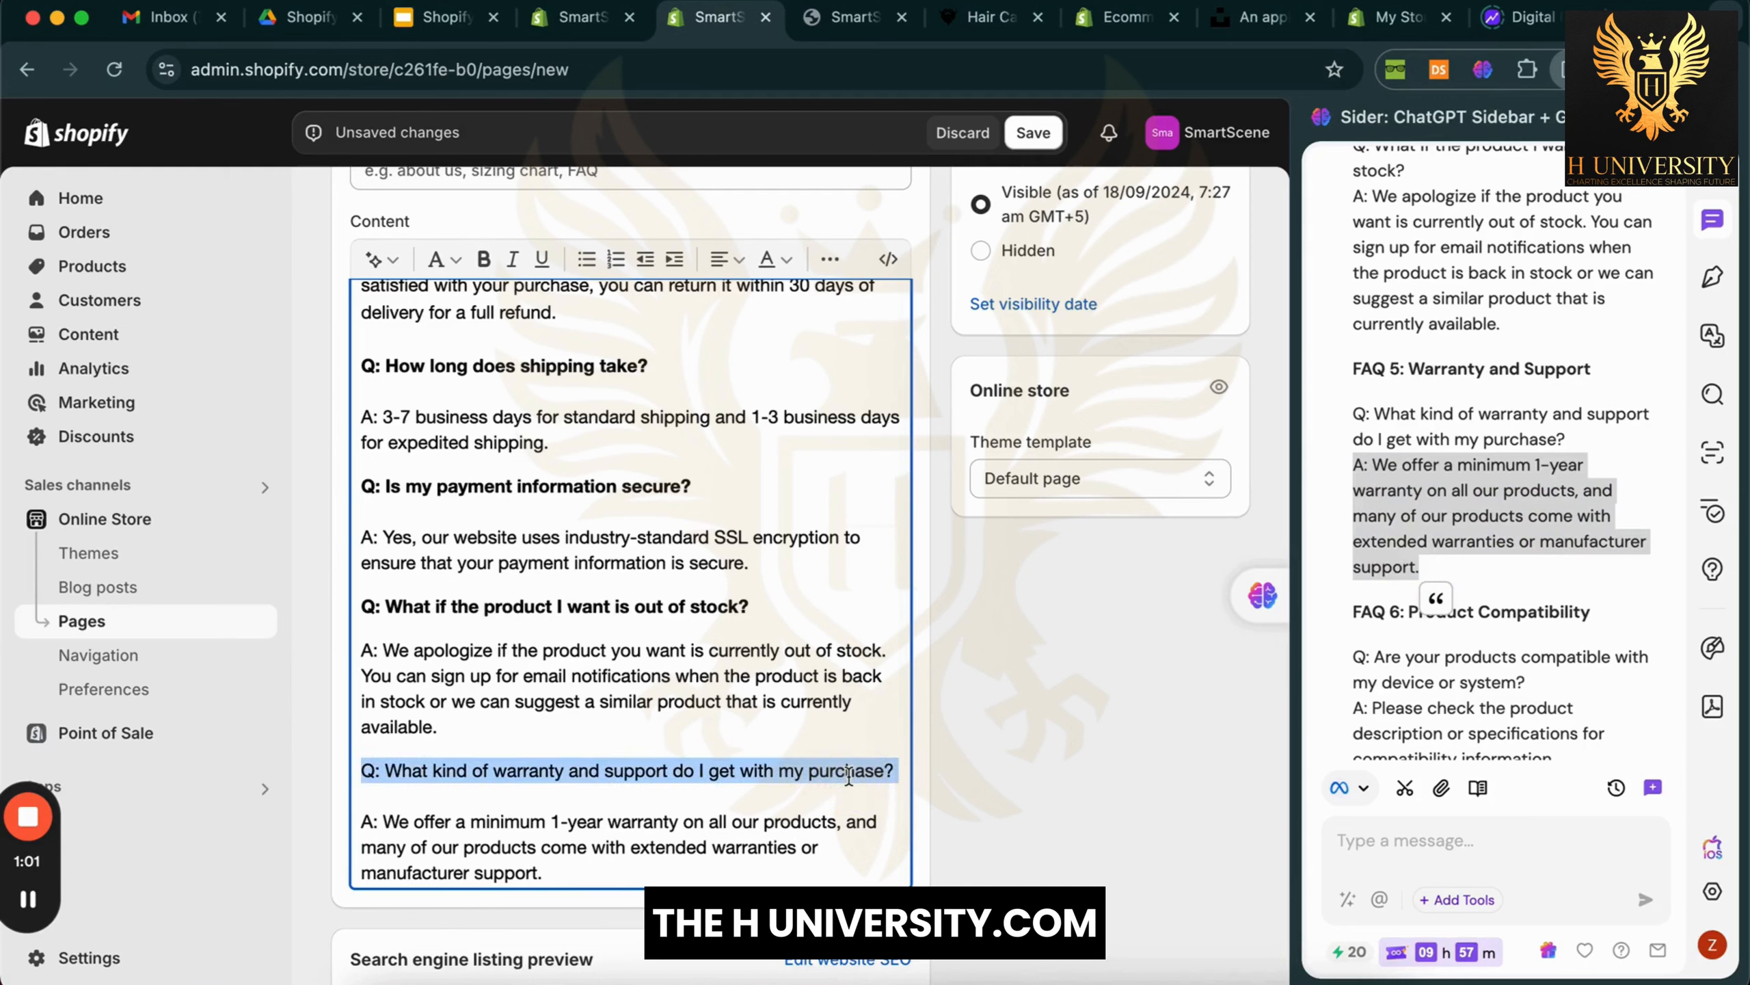
pyautogui.press('super+b')
pyautogui.scroll(-2, 826, 829)
pyautogui.click(806, 852)
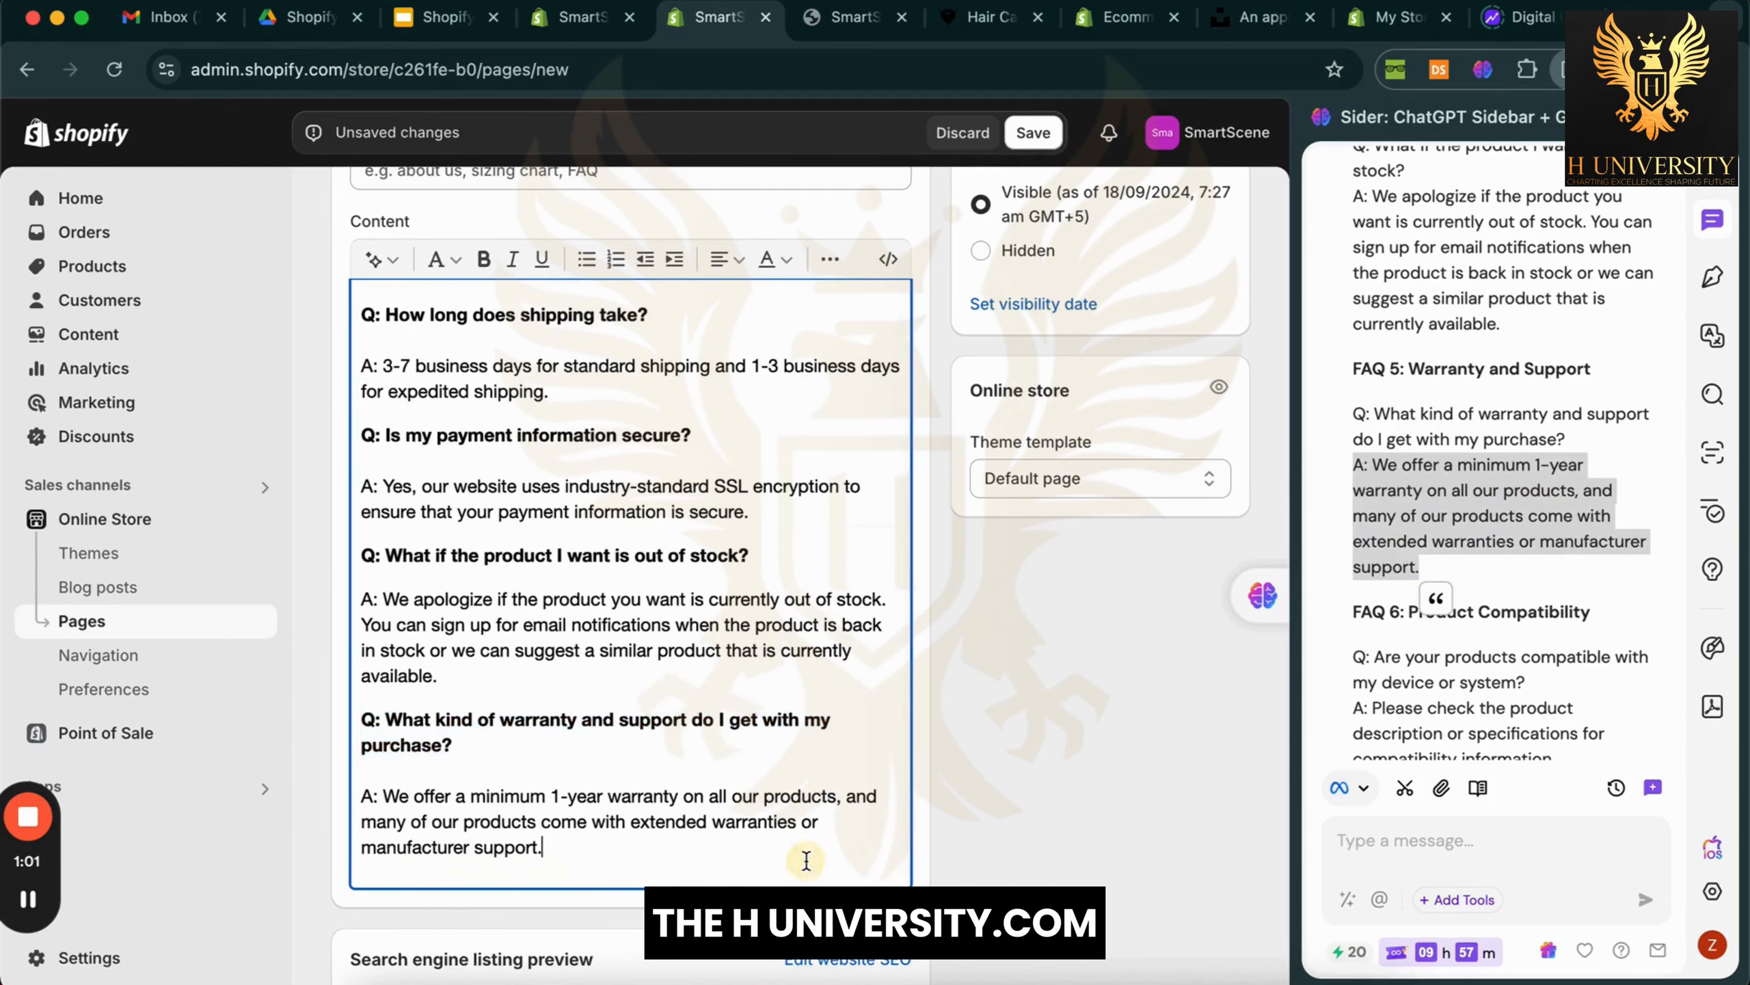
# Copy the question "Are your products compatible with my device or system?" into the page content below the warranty entry
pyautogui.scroll(-1, 806, 854)
pyautogui.scroll(-5, 1588, 621)
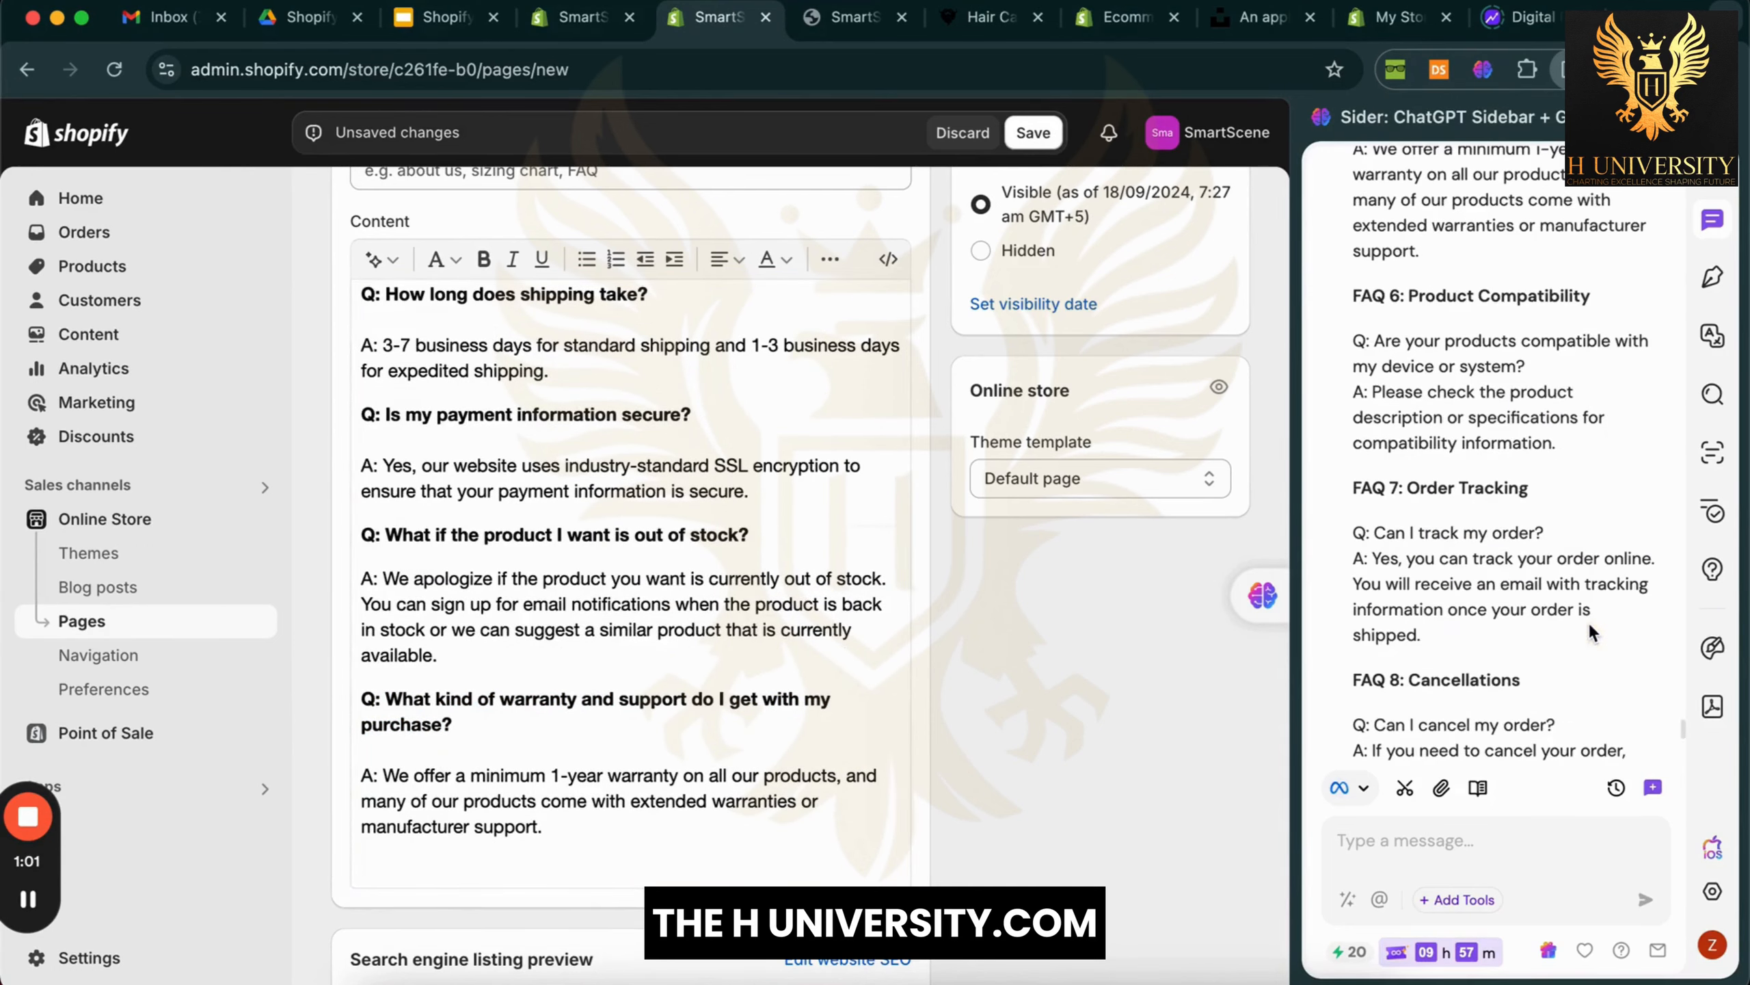
pyautogui.moveTo(1354, 341); pyautogui.dragTo(1524, 366)
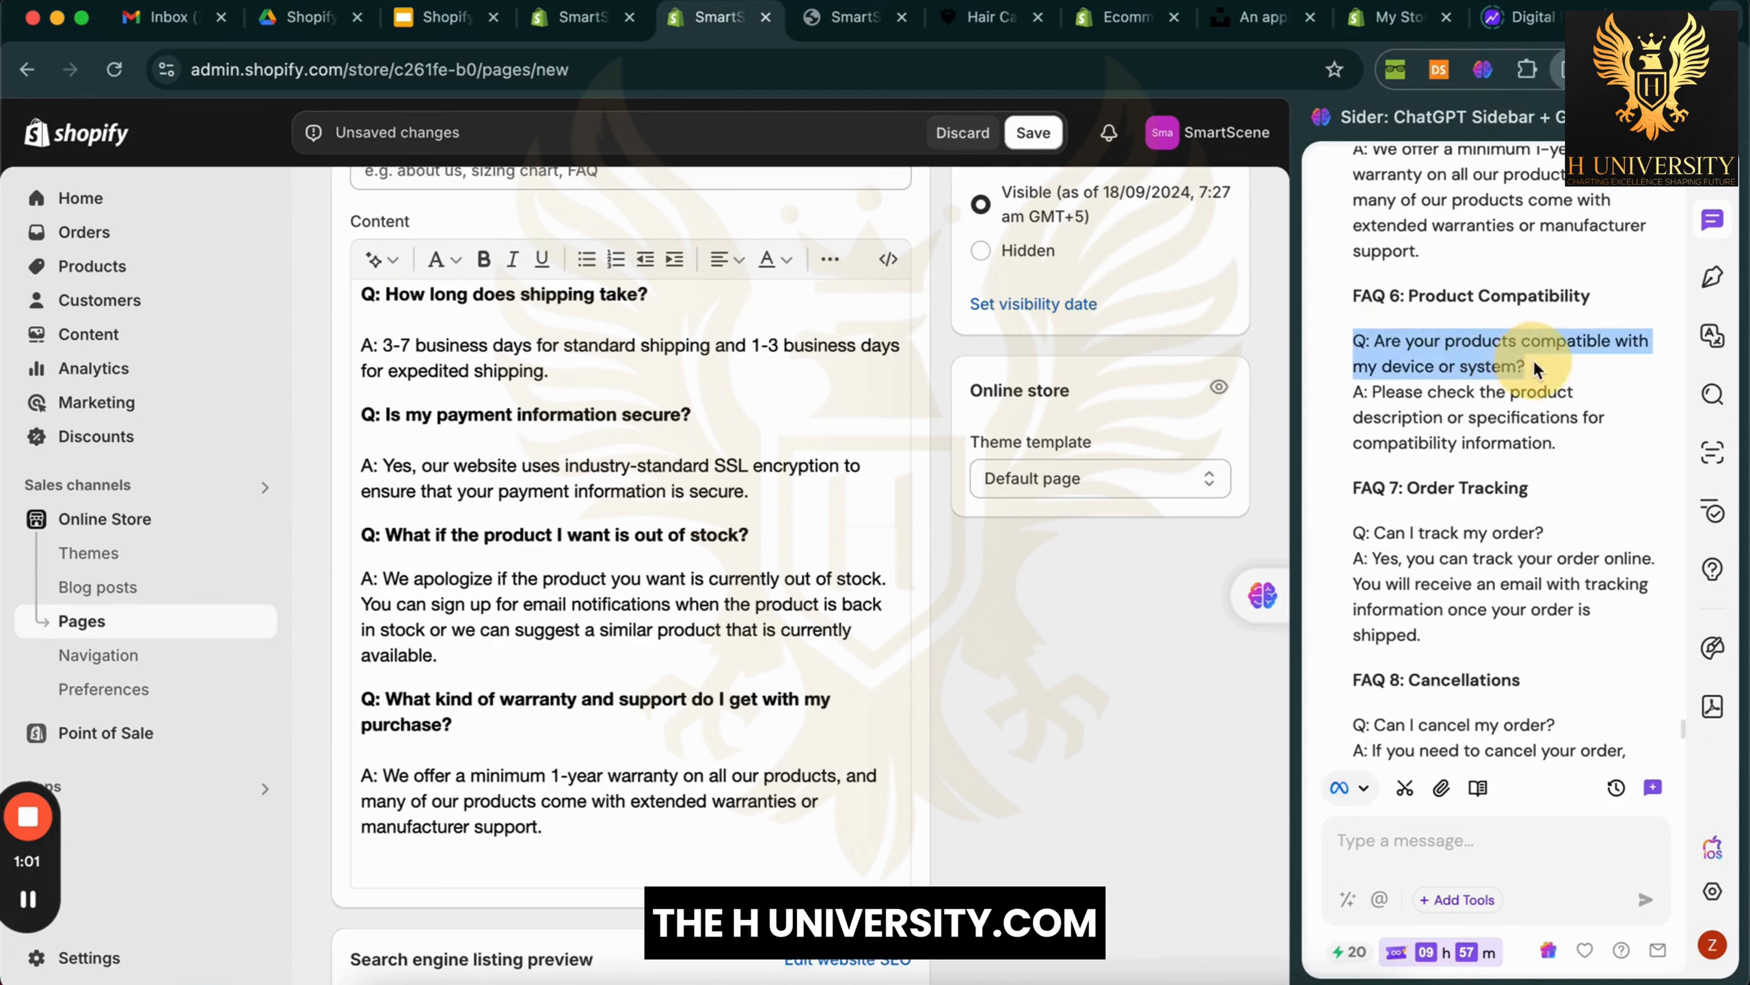
pyautogui.click(424, 862)
pyautogui.press('super+v')
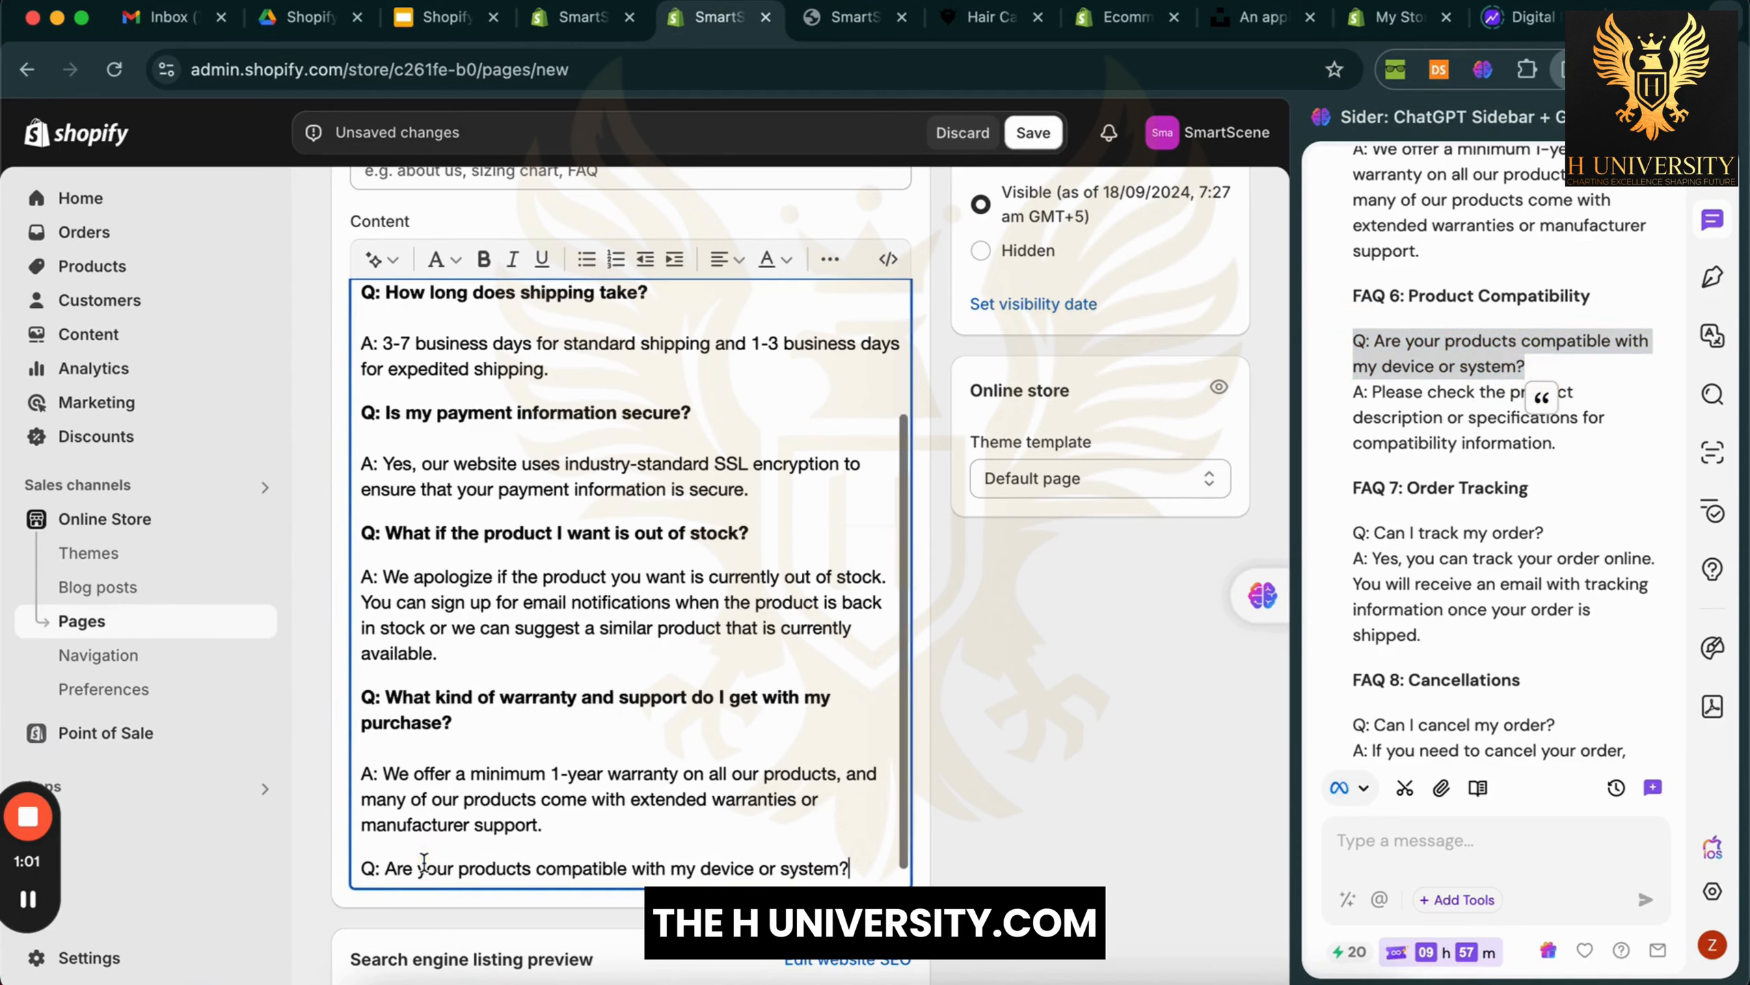
# Add the assistant's answer about checking the product description or specifications below the compatibility question
pyautogui.scroll(-1, 578, 830)
pyautogui.click(1387, 441)
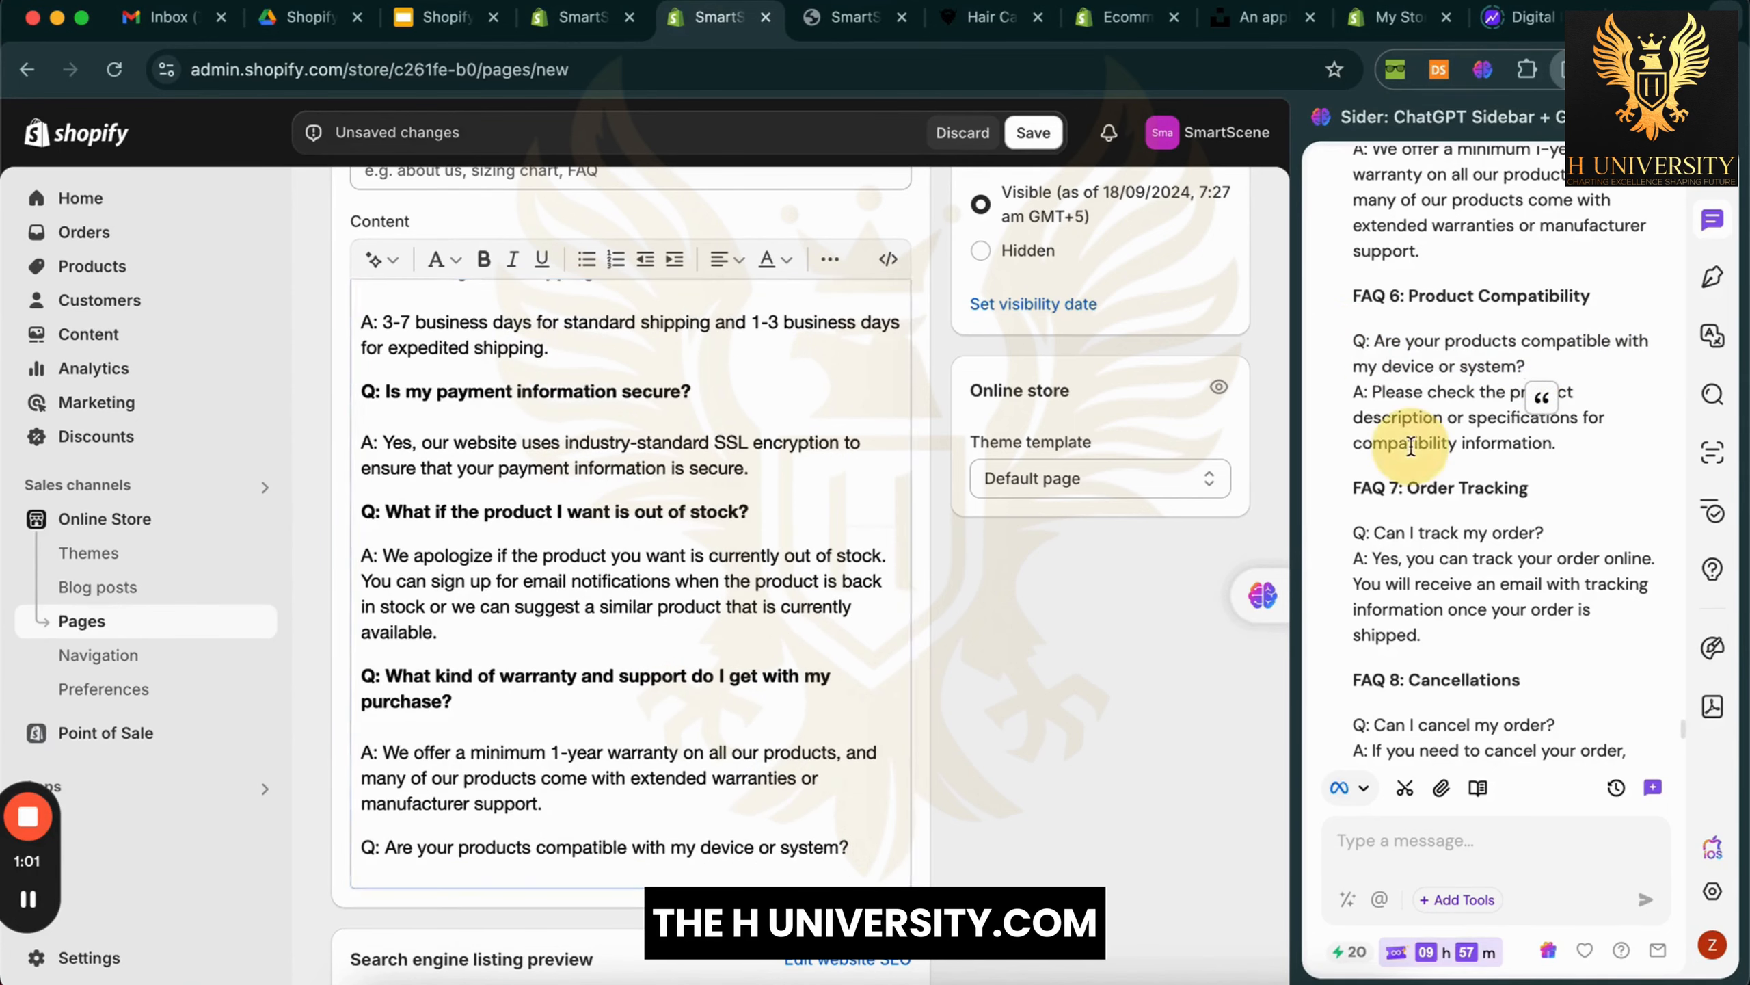
pyautogui.moveTo(1354, 392); pyautogui.dragTo(1559, 442)
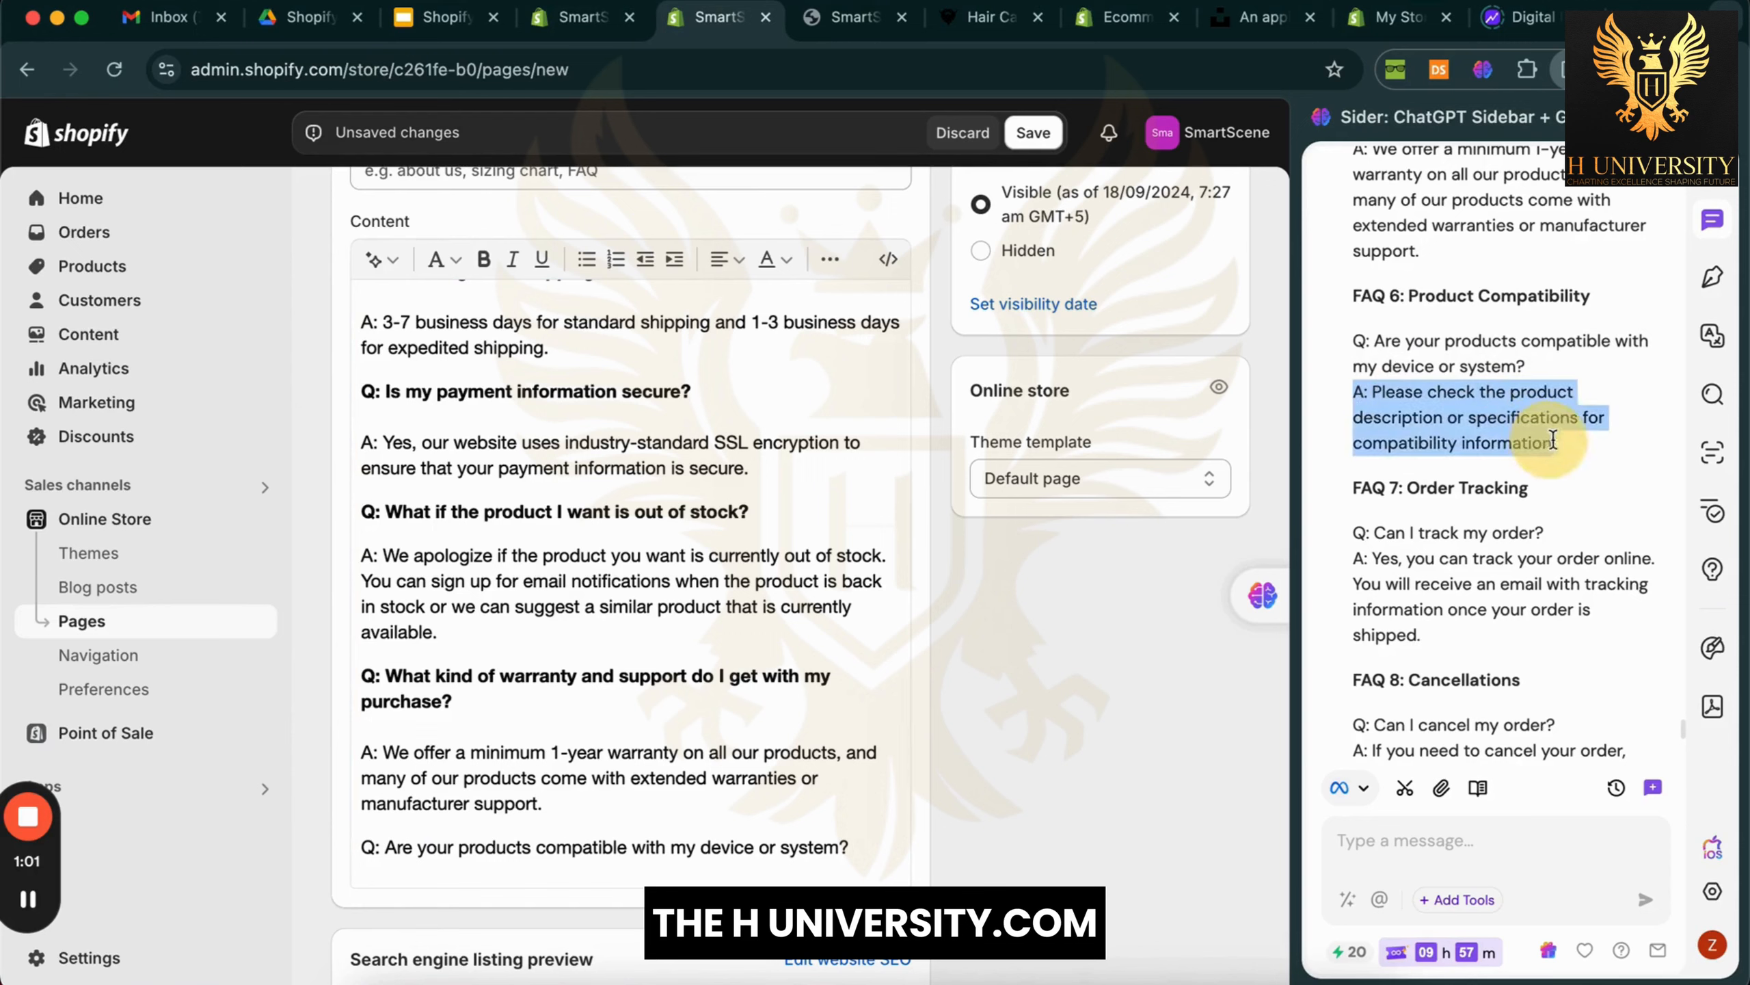
pyautogui.click(864, 847)
pyautogui.press('Return')
pyautogui.press('super+v')
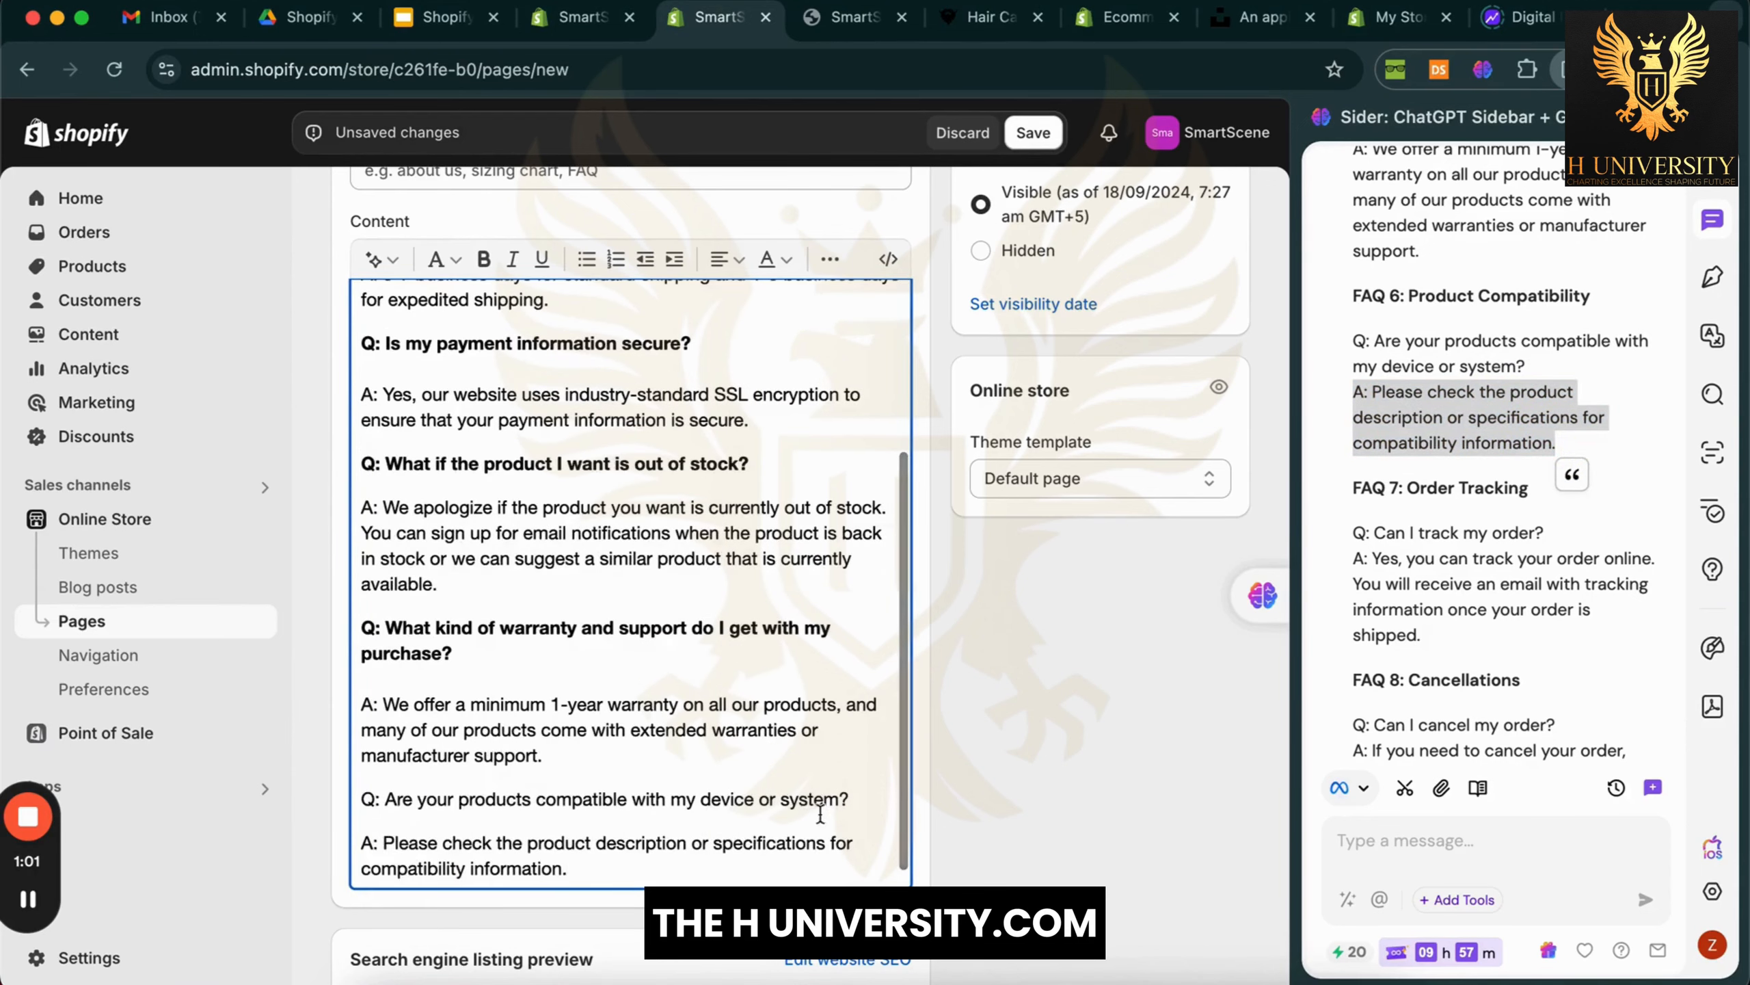
# Make the product compatibility question bold and start a new line after its answer
pyautogui.moveTo(853, 800); pyautogui.dragTo(331, 804)
pyautogui.press('super+b')
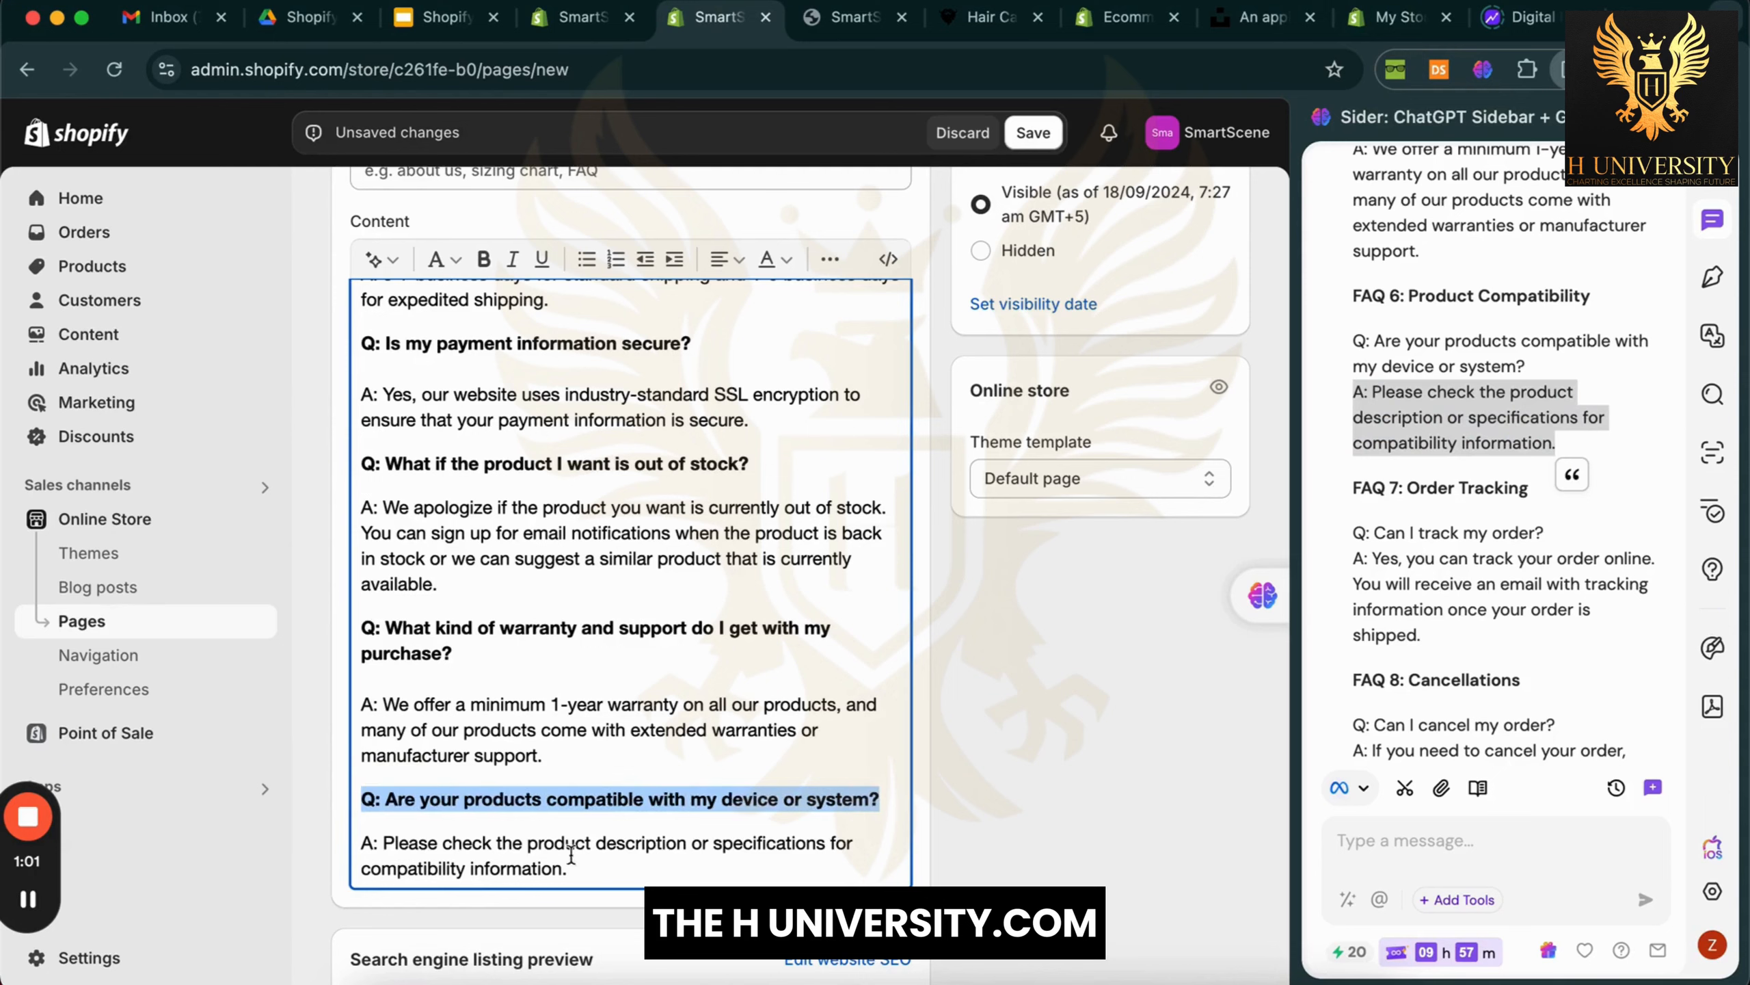
pyautogui.click(570, 868)
pyautogui.press('Return')
# Copy the question "Can I track my order?" and its answer into the page content below the compatibility entry
pyautogui.scroll(-5, 1547, 586)
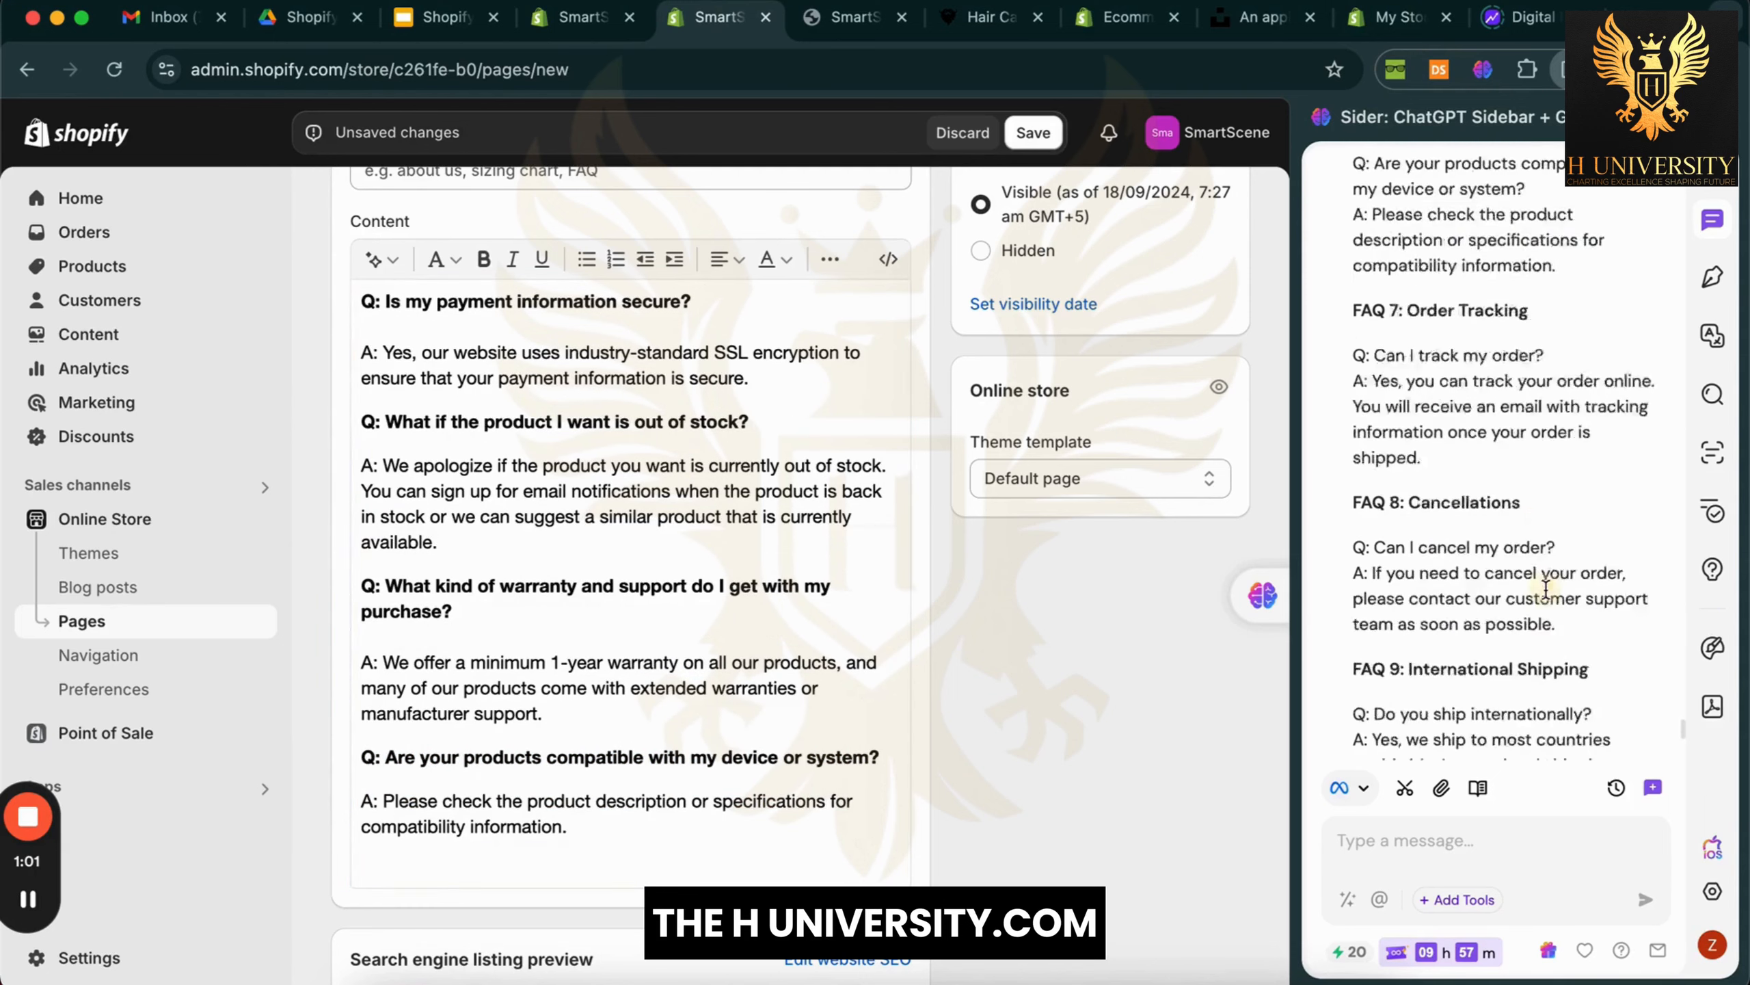
pyautogui.moveTo(1347, 261); pyautogui.dragTo(1459, 355)
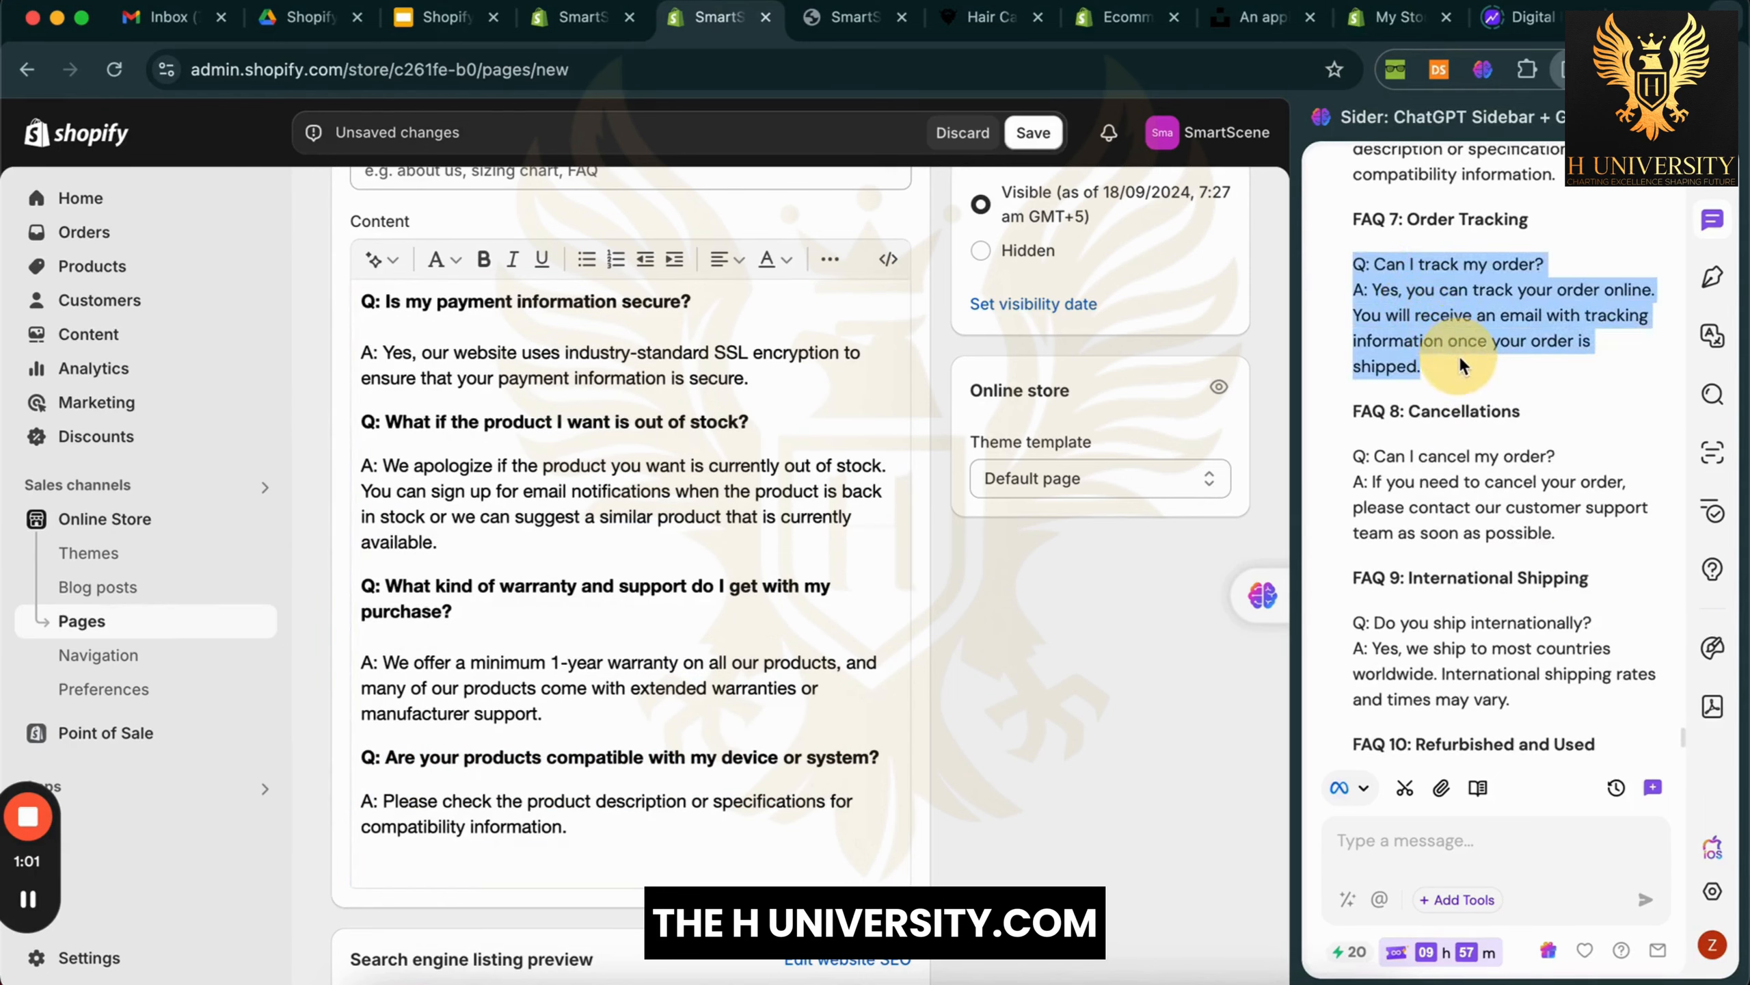
pyautogui.click(728, 855)
pyautogui.press('super+v')
# Copy the question "Do you ship internationally?" and its answer into the page content below the order tracking entry
pyautogui.scroll(-4, 1502, 551)
pyautogui.moveTo(1351, 391); pyautogui.dragTo(1524, 477)
pyautogui.click(804, 858)
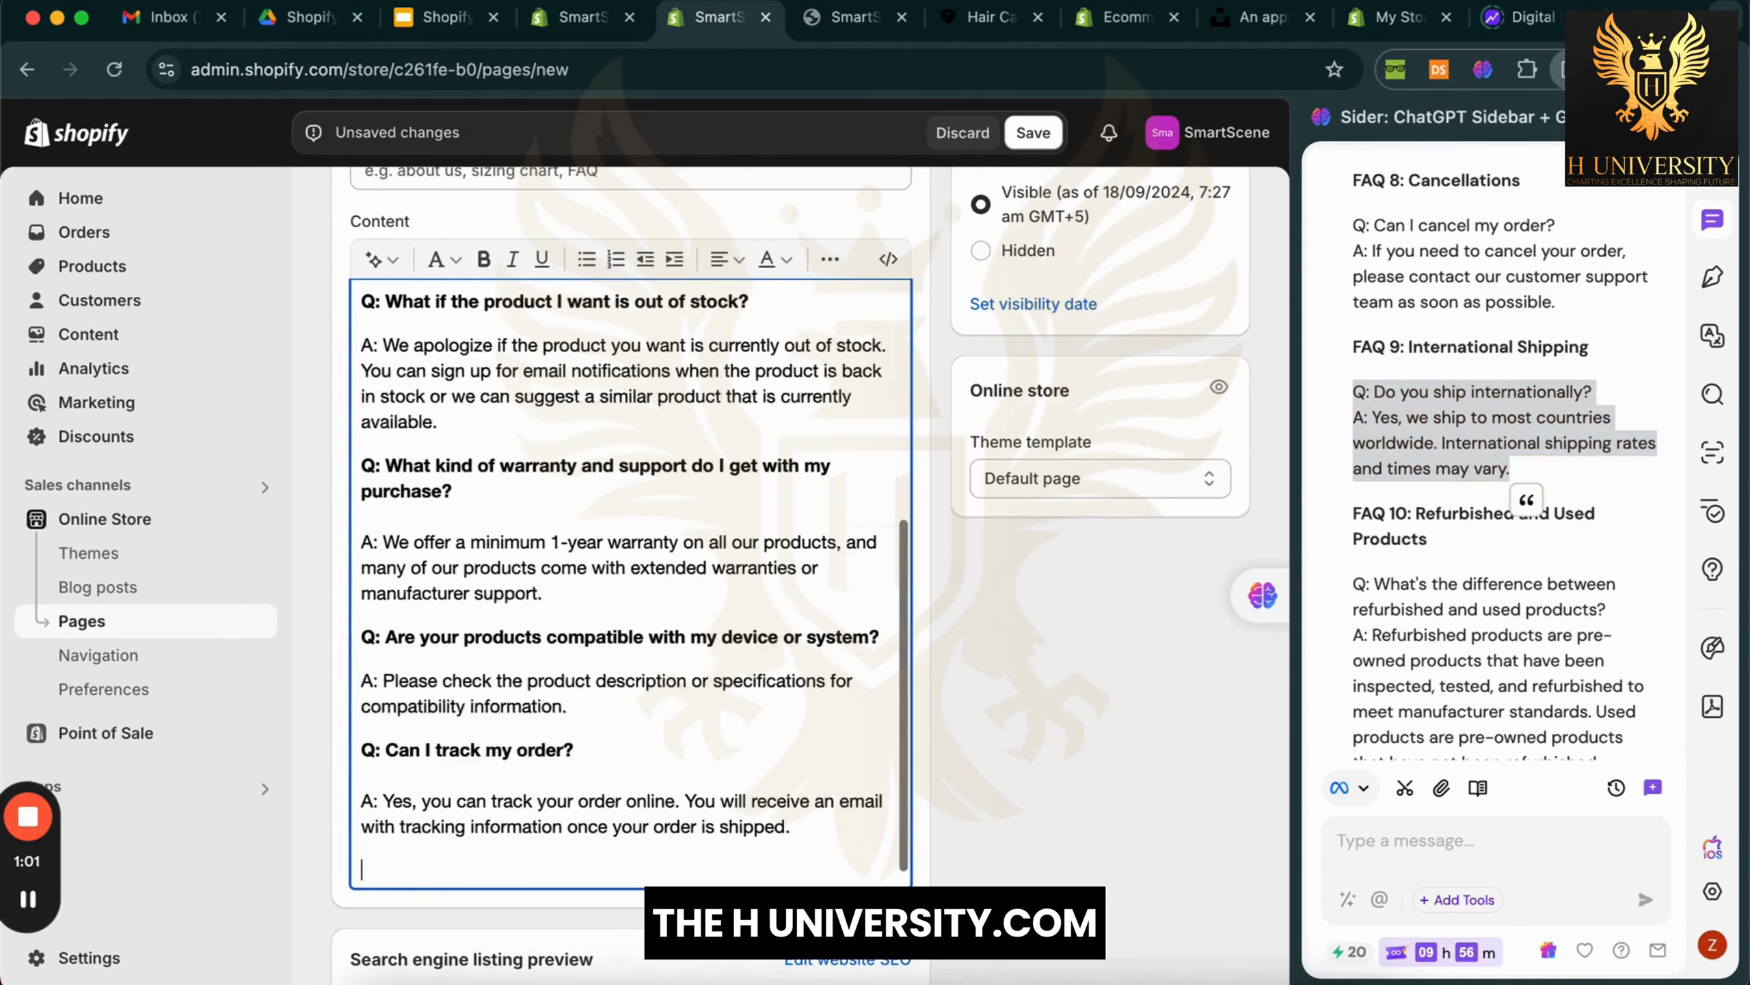
pyautogui.press('super+v')
# Insert a blank line between the international shipping question and its answer, and make the question bold
pyautogui.click(655, 817)
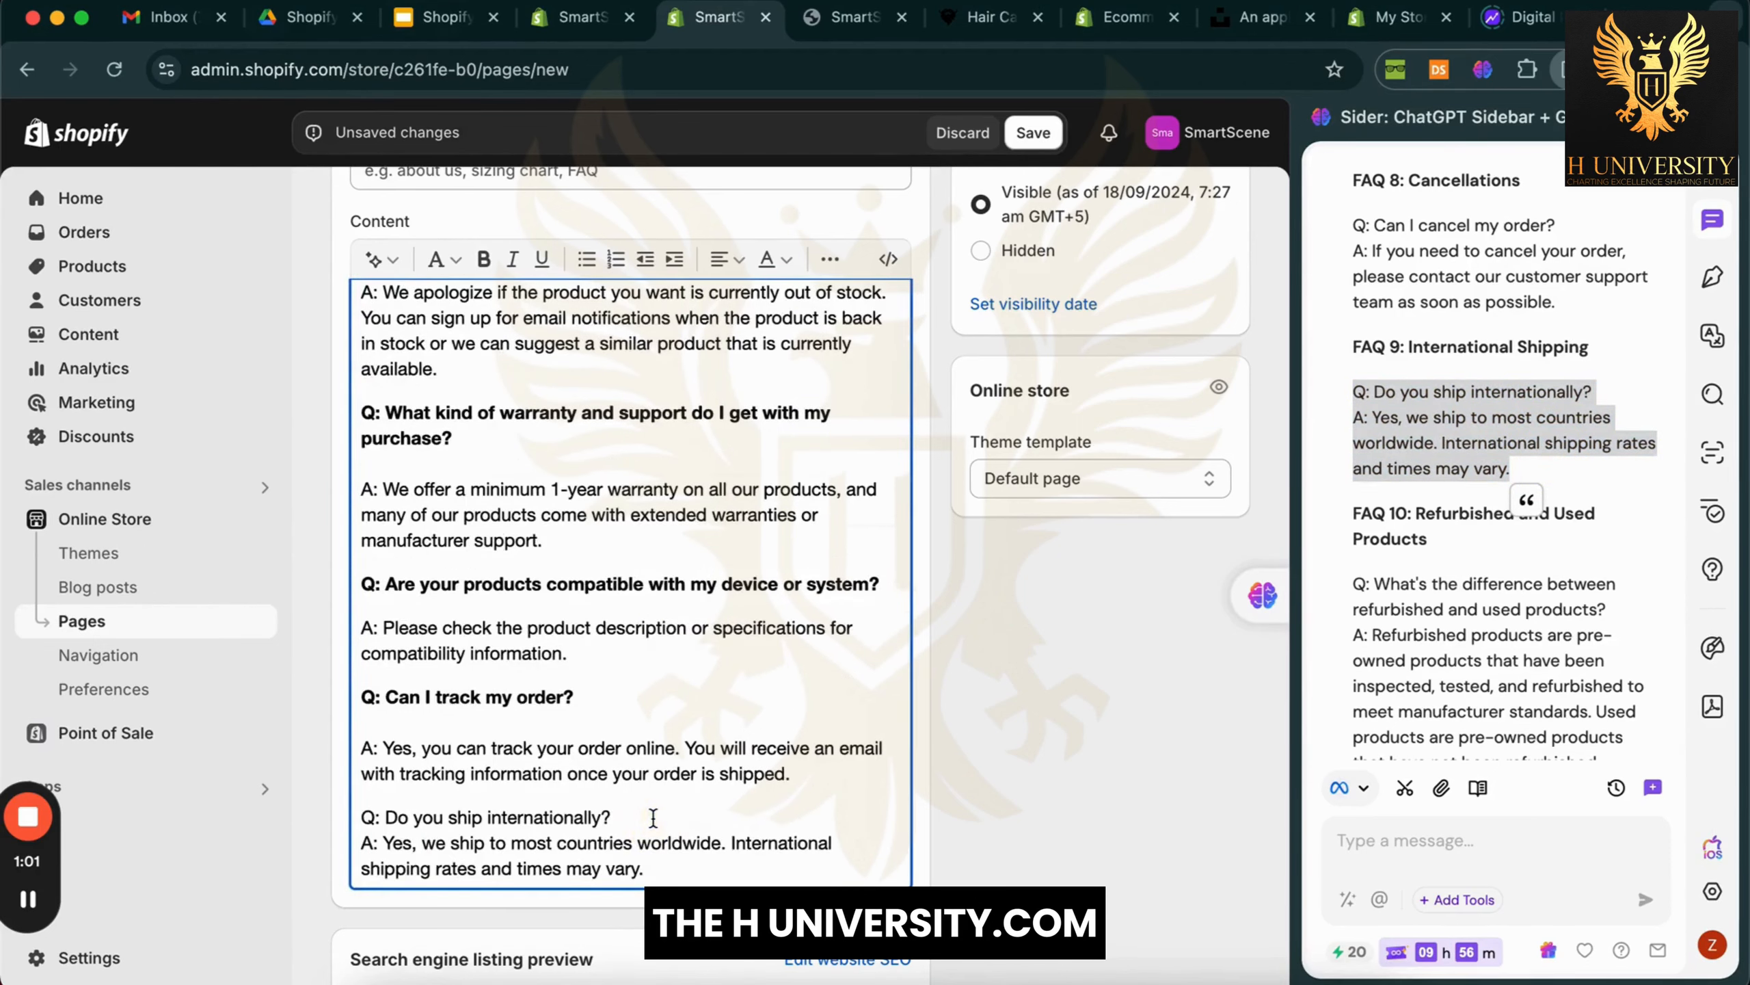
pyautogui.press('Return')
pyautogui.click(667, 818)
pyautogui.moveTo(667, 819); pyautogui.dragTo(332, 813)
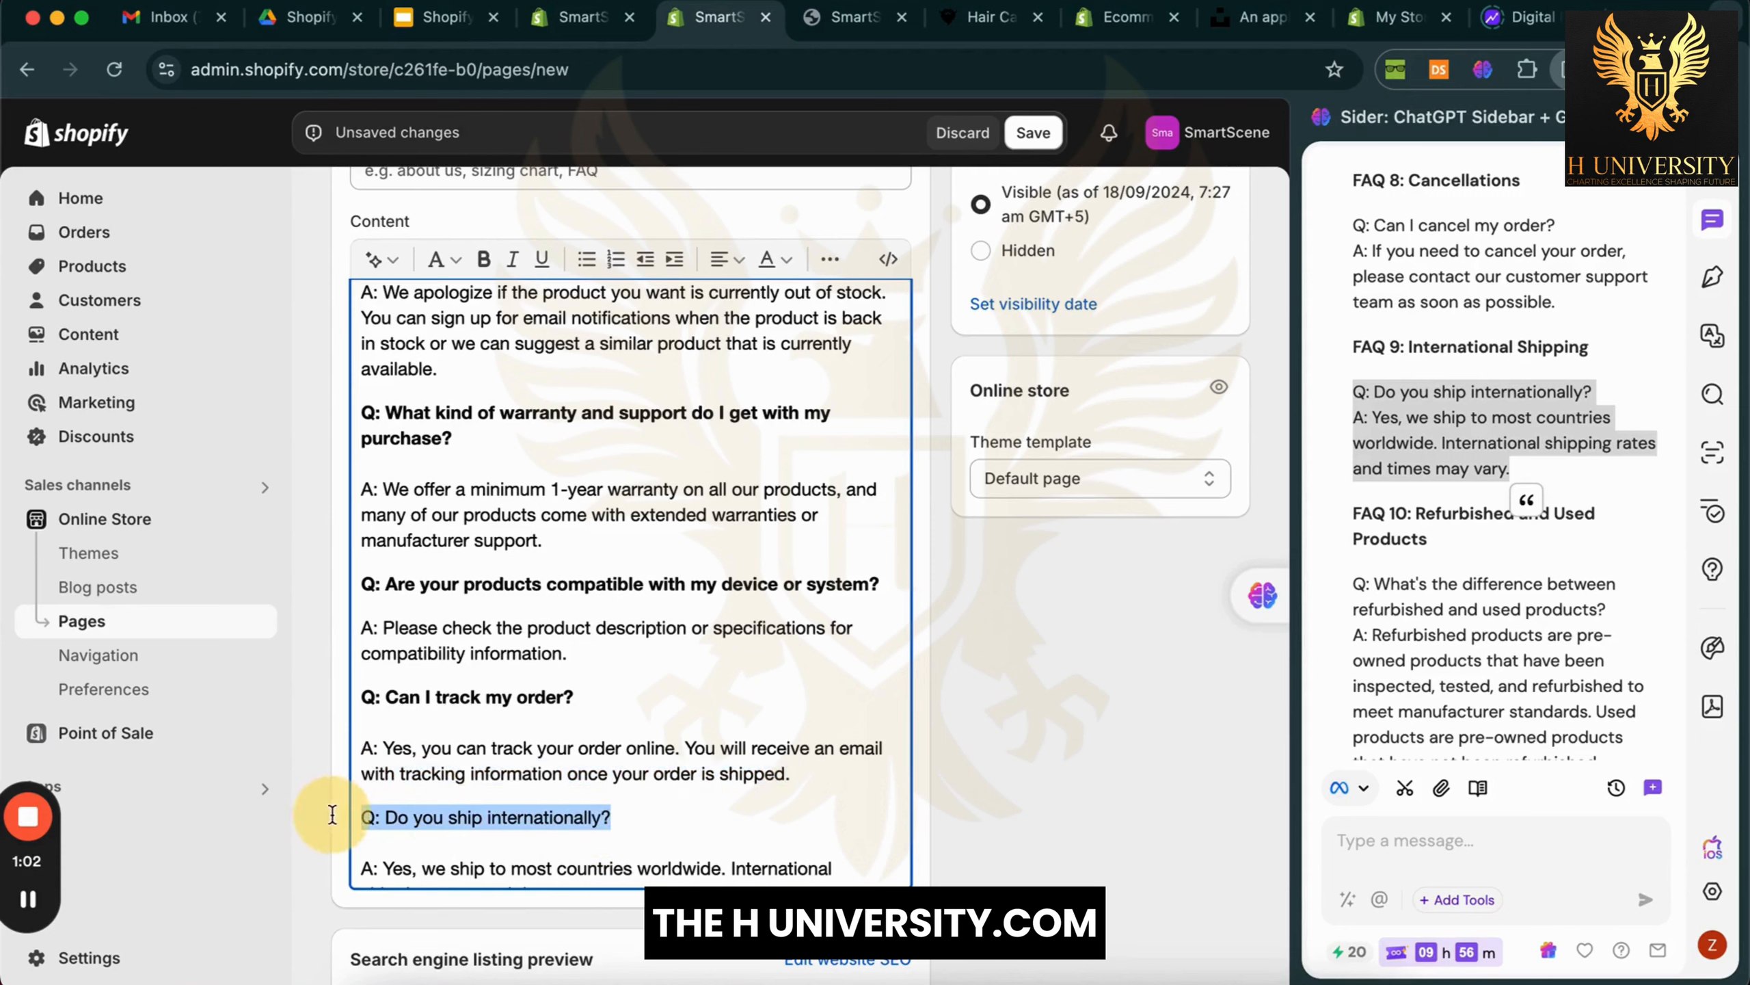
pyautogui.press('super+b')
pyautogui.click(710, 868)
pyautogui.scroll(-1, 710, 868)
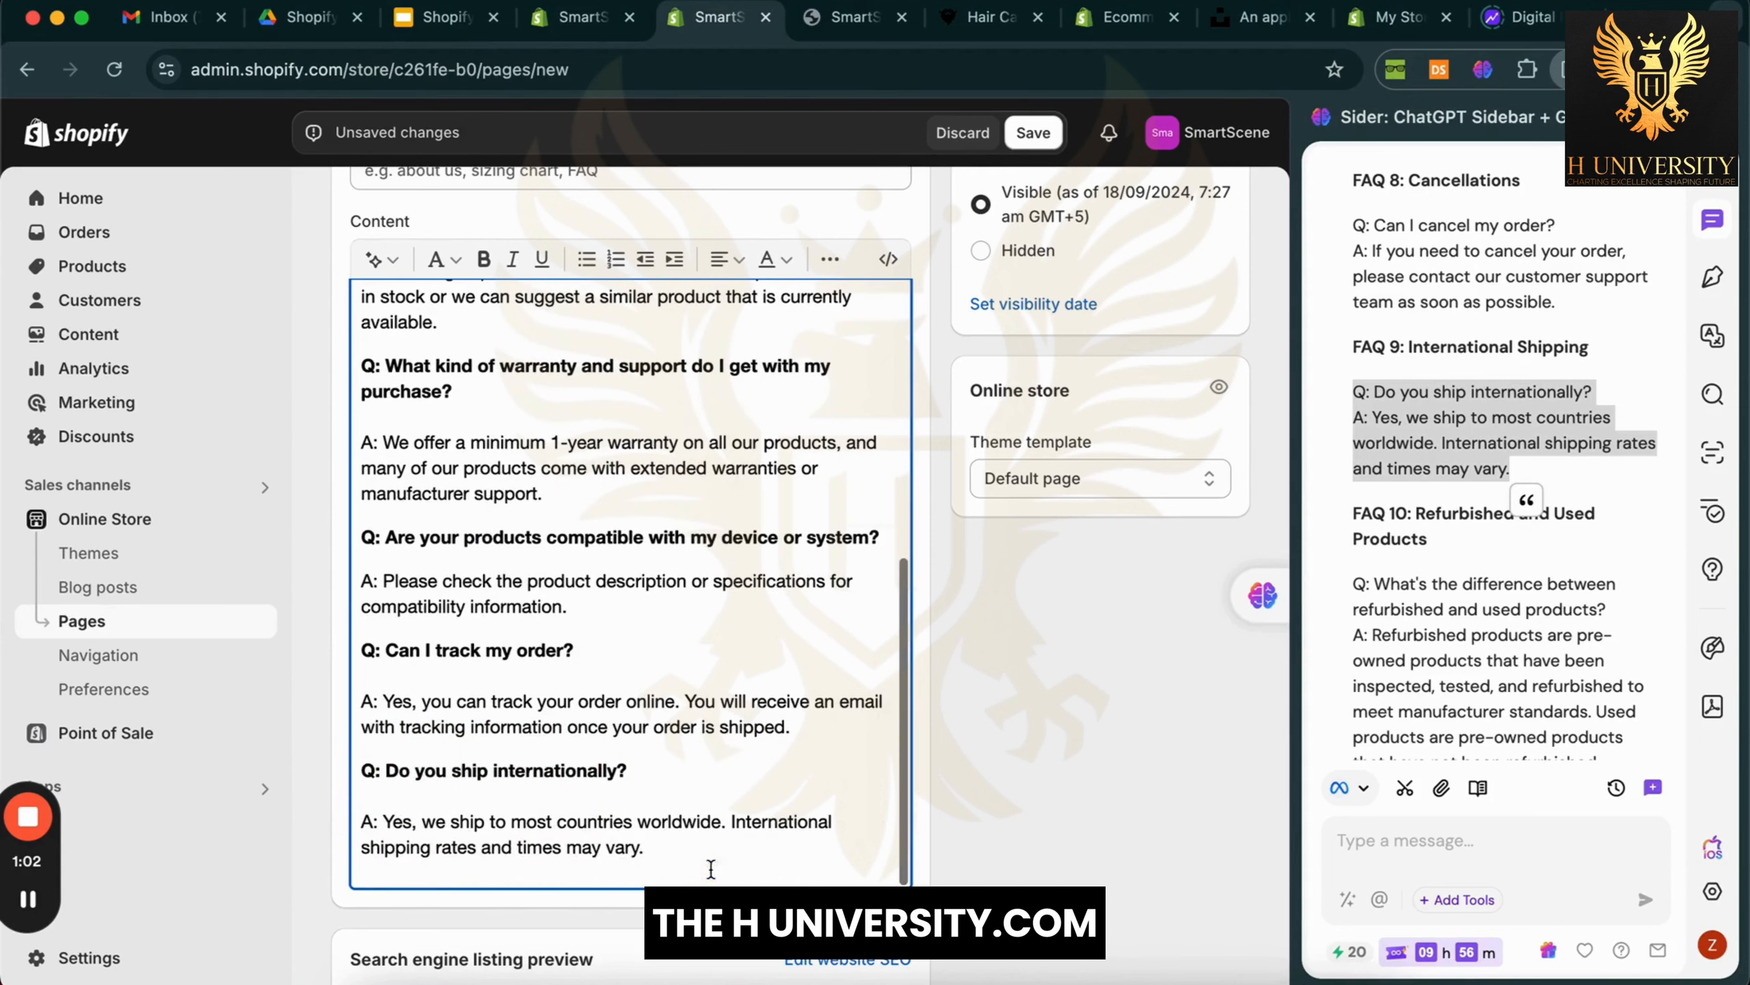
# Copy the question on refurbished versus used products and its answer into the page content below the international shipping entry
pyautogui.click(1515, 618)
pyautogui.scroll(-3, 1512, 552)
pyautogui.moveTo(1352, 416); pyautogui.dragTo(1657, 589)
pyautogui.click(798, 852)
# Title the new page "FAQ" and save it
pyautogui.scroll(15, 798, 852)
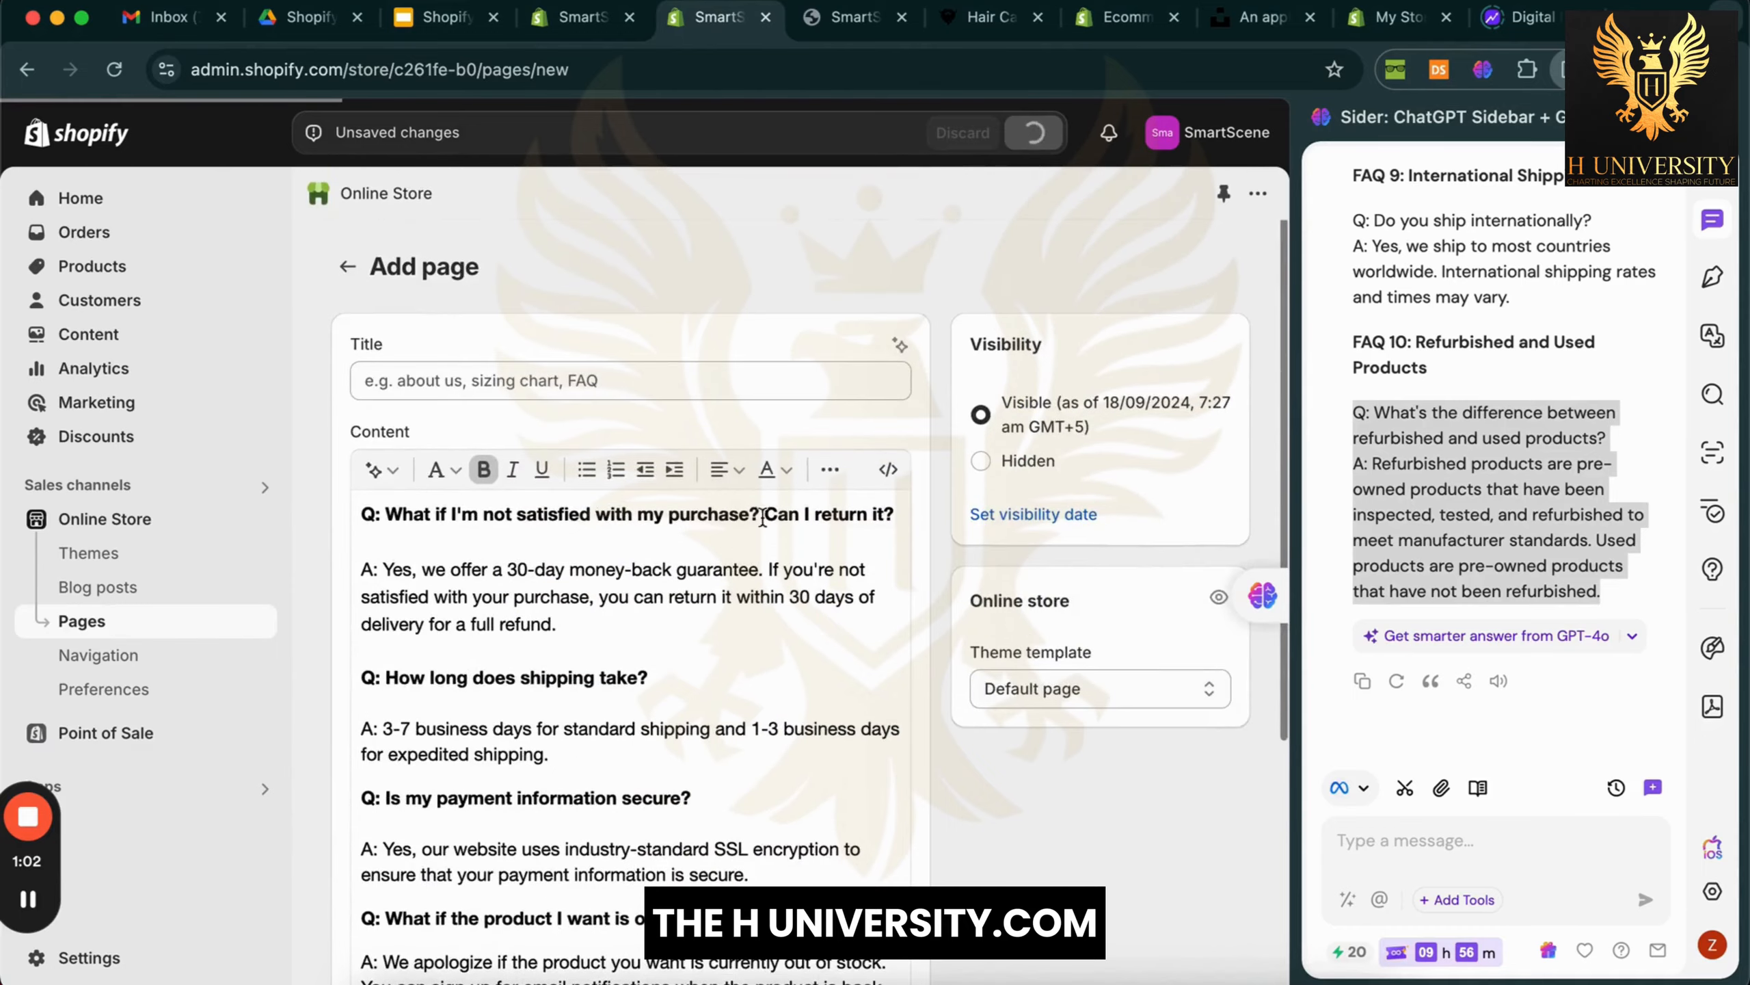
pyautogui.press('super+s')
pyautogui.click(676, 516)
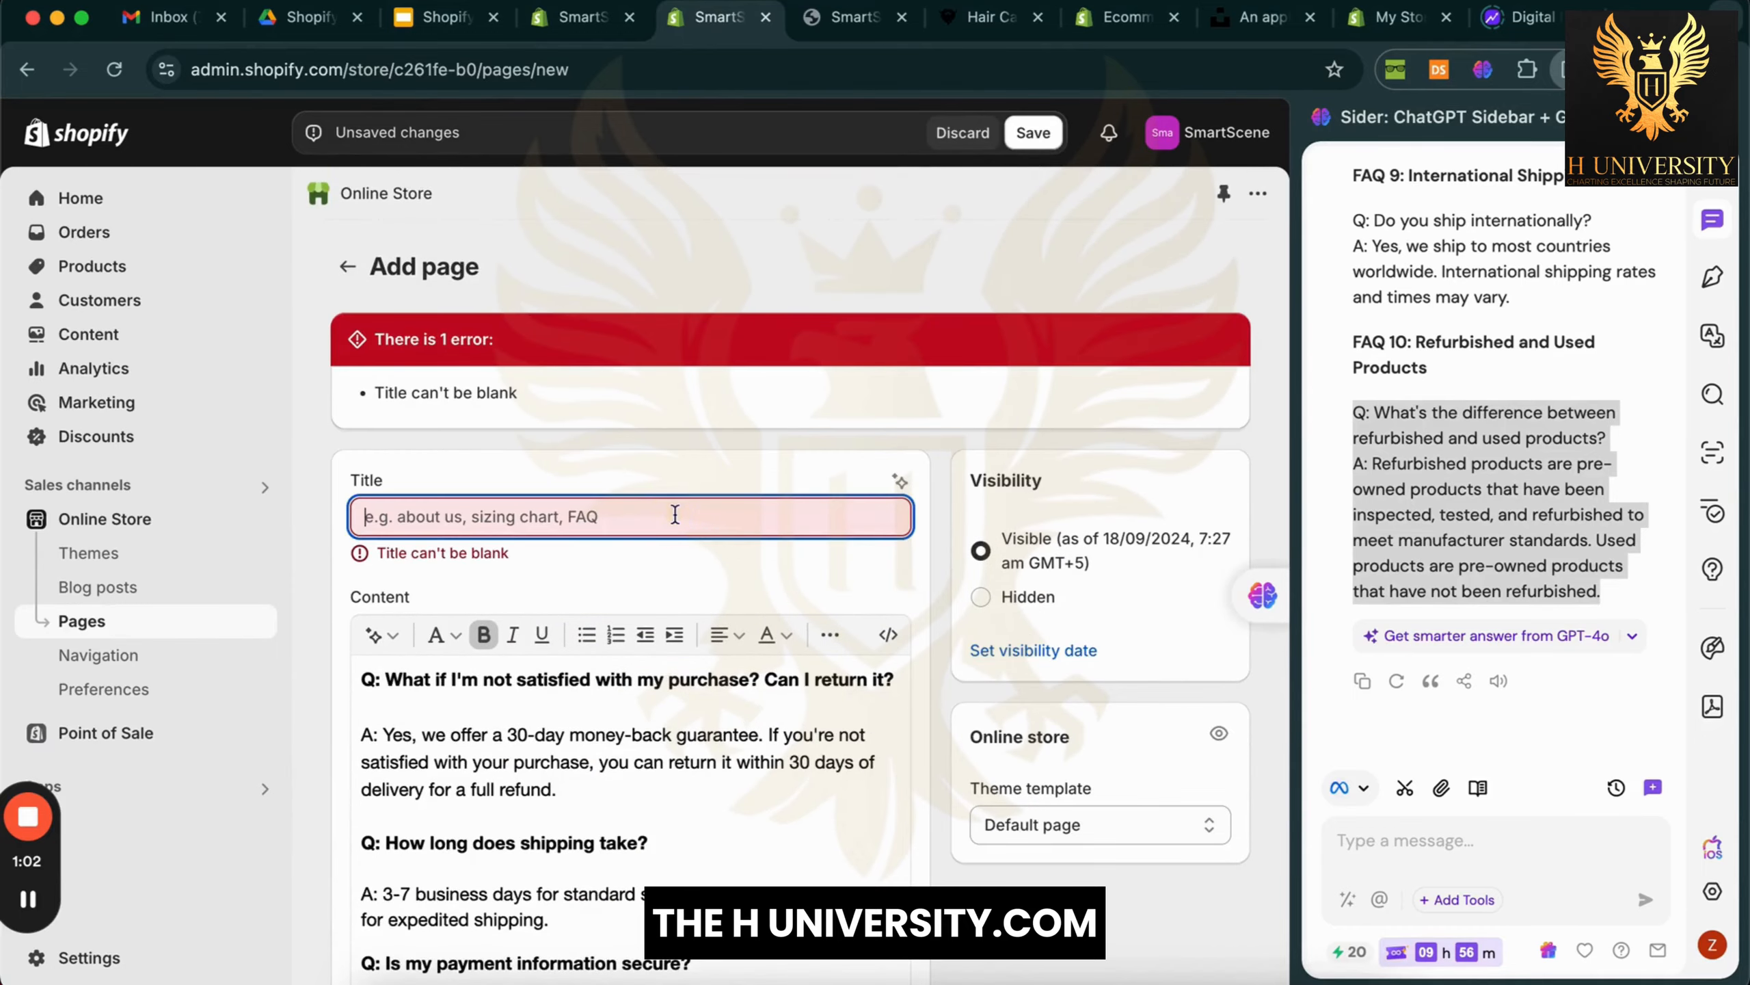
pyautogui.write('F')
pyautogui.click(686, 374)
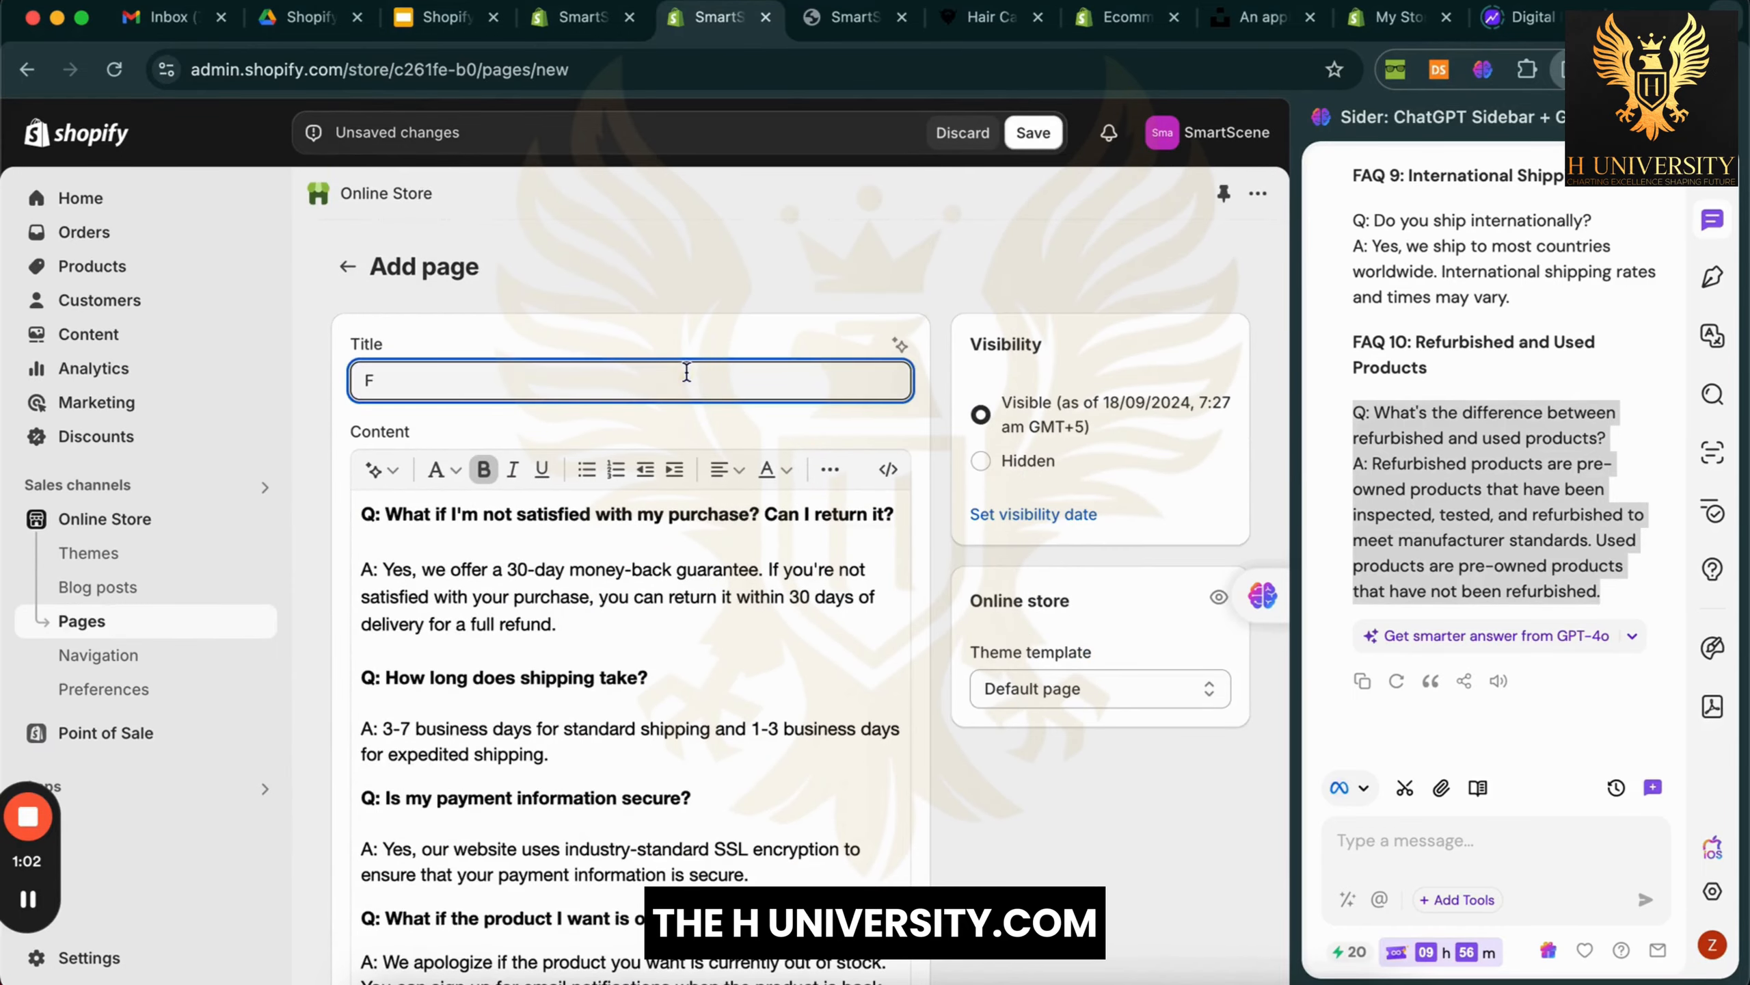
pyautogui.write('AQ')
pyautogui.click(1034, 133)
# Open the Policies section of the store settings
pyautogui.click(172, 962)
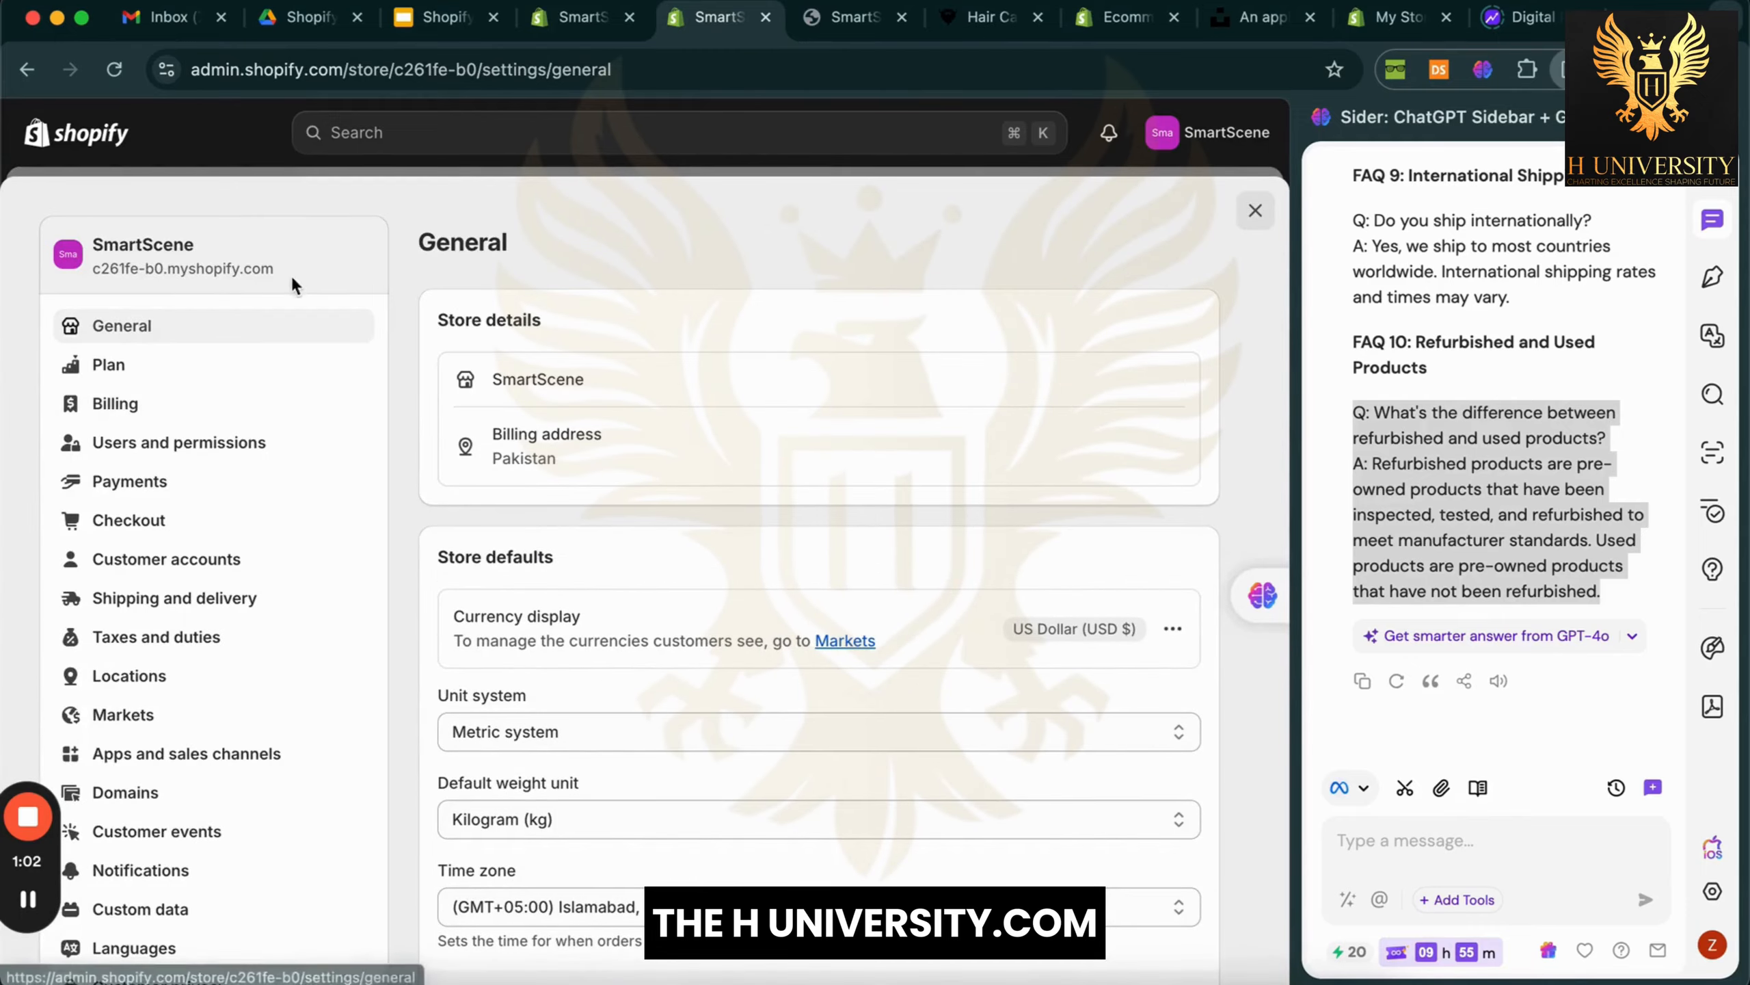
pyautogui.scroll(-10, 282, 379)
pyautogui.scroll(-3, 194, 388)
pyautogui.scroll(3, 194, 386)
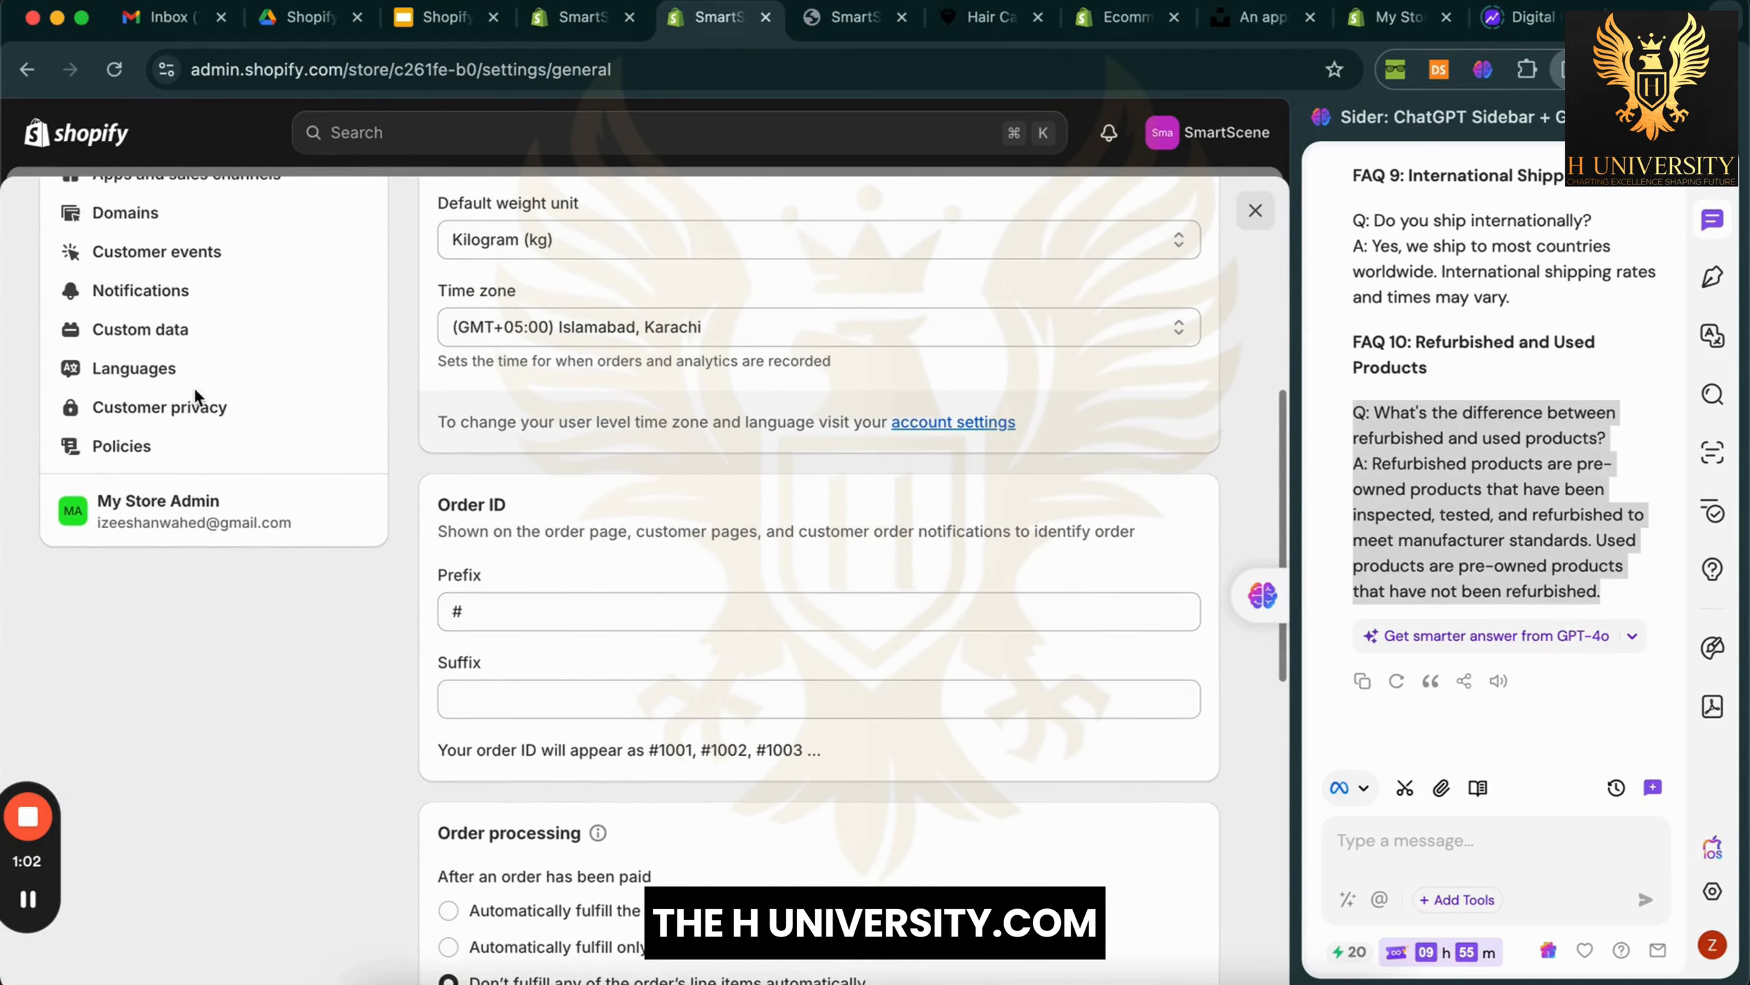
pyautogui.scroll(3, 201, 463)
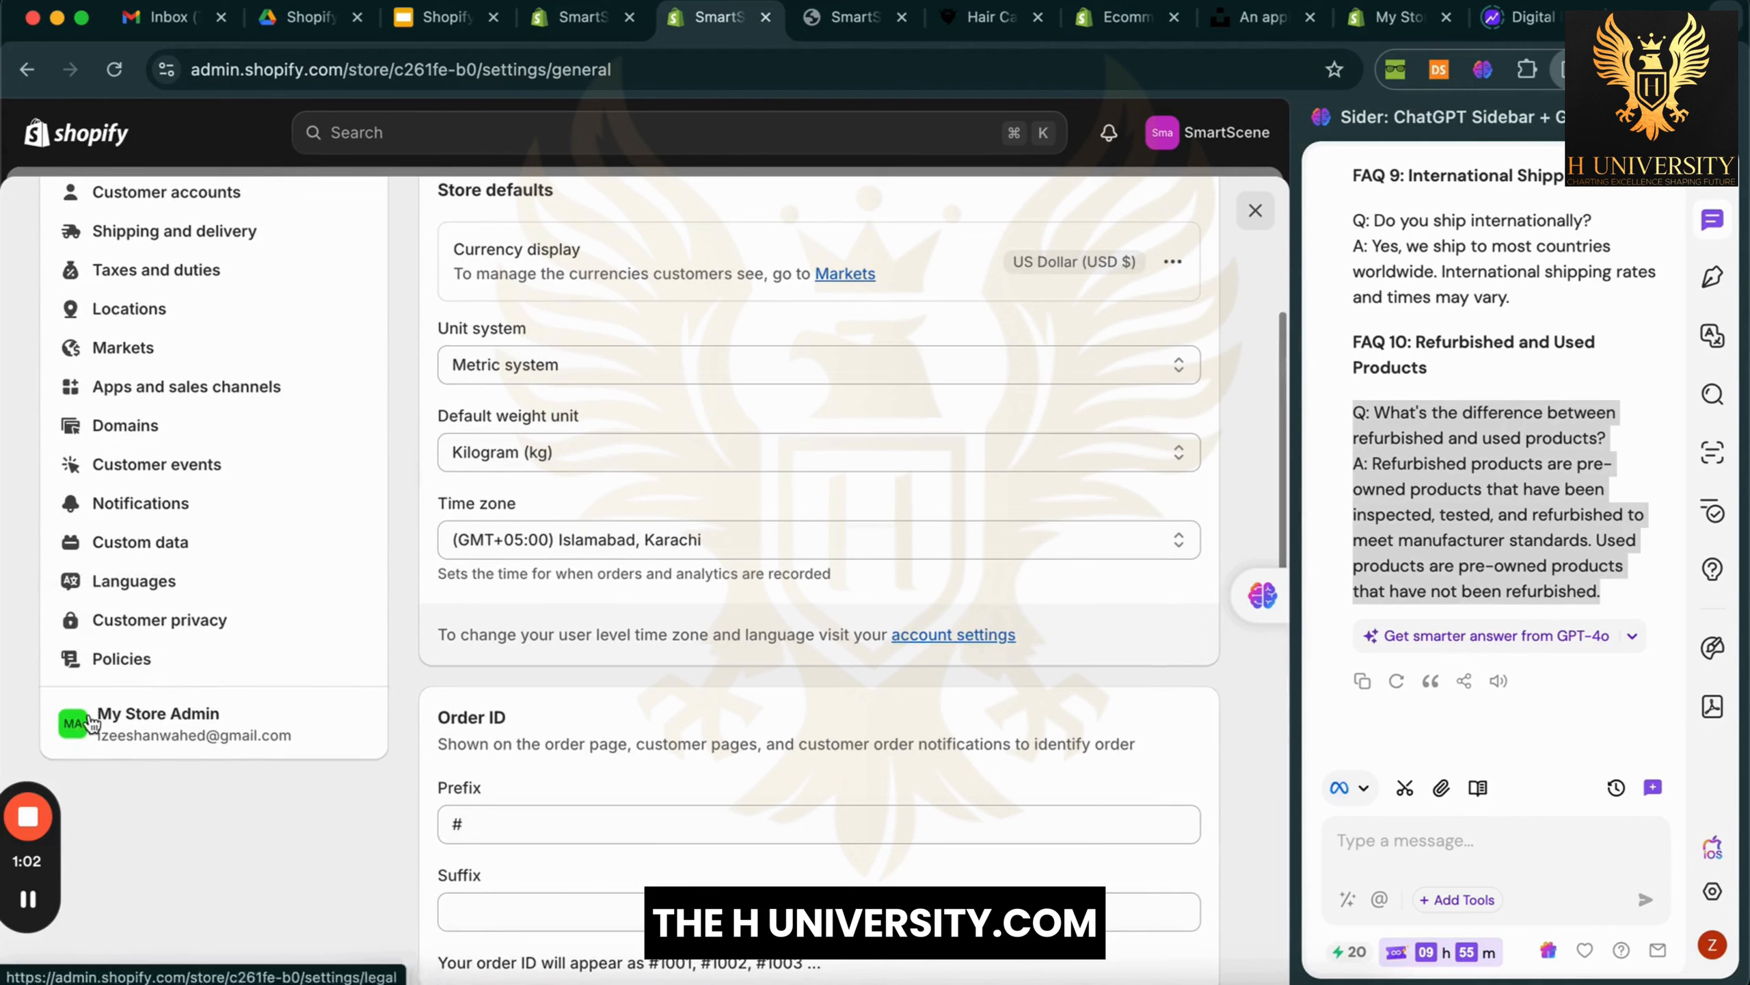
pyautogui.click(185, 666)
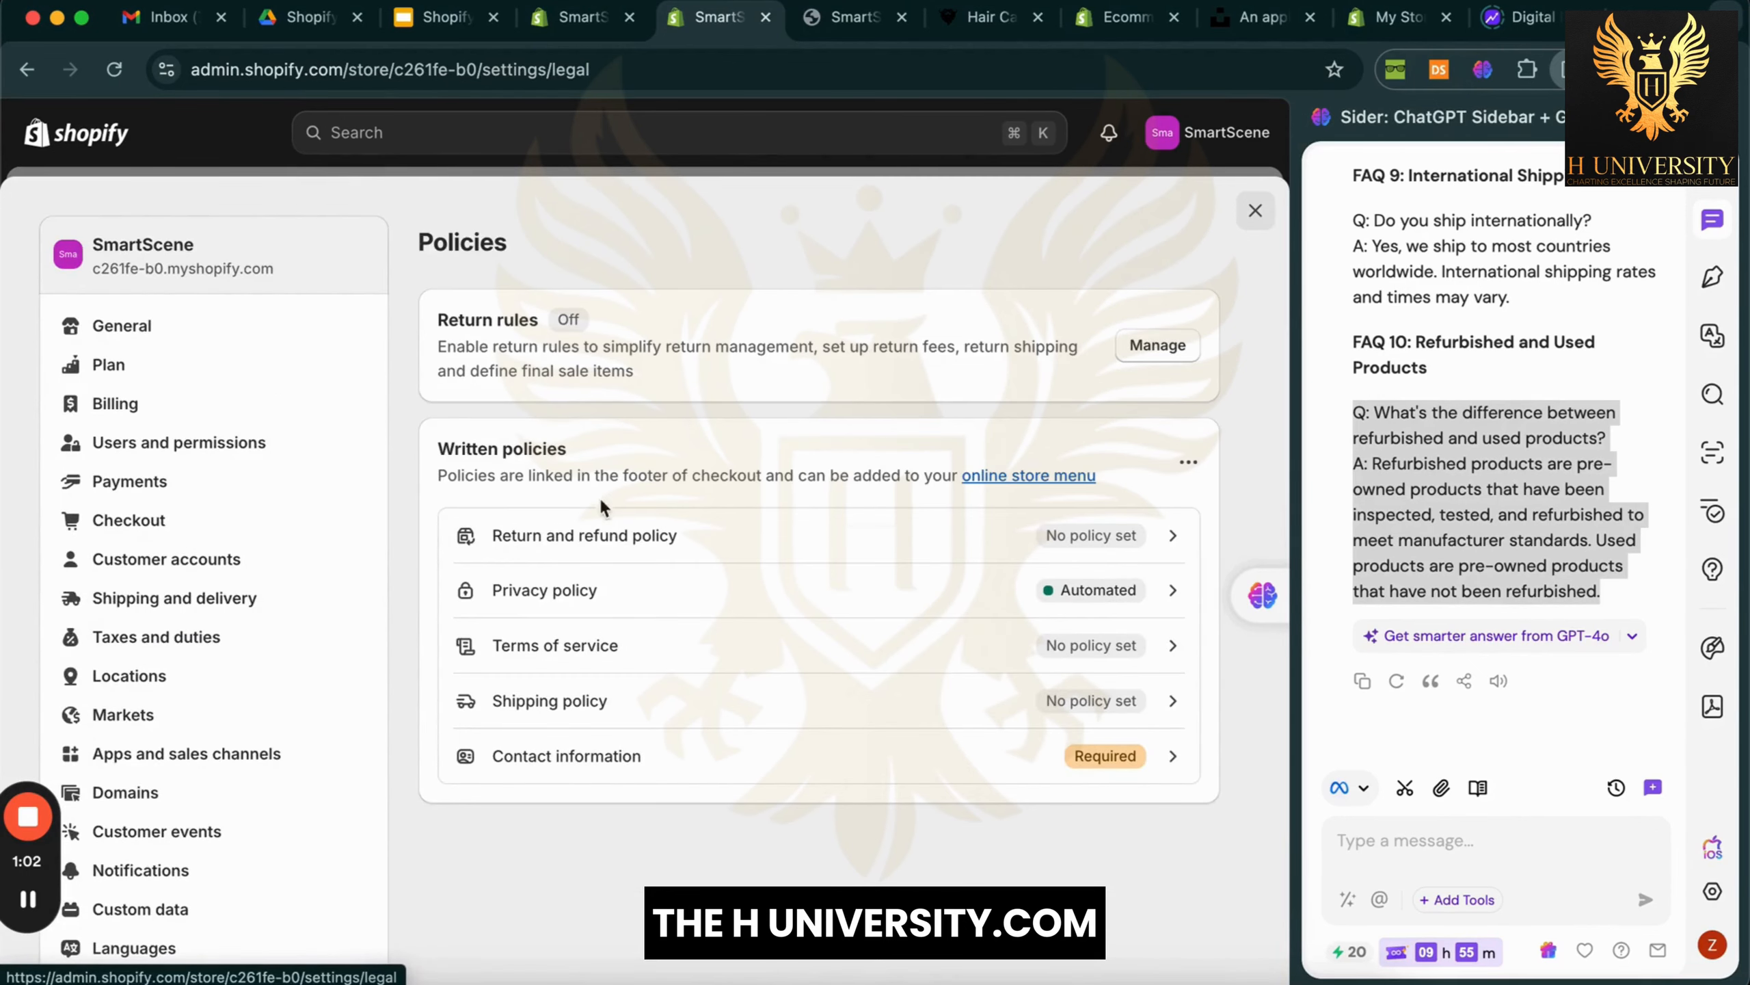
# Insert the template into the return and refund policy and remove the extra blank lines above "Damages and issues"
pyautogui.click(812, 553)
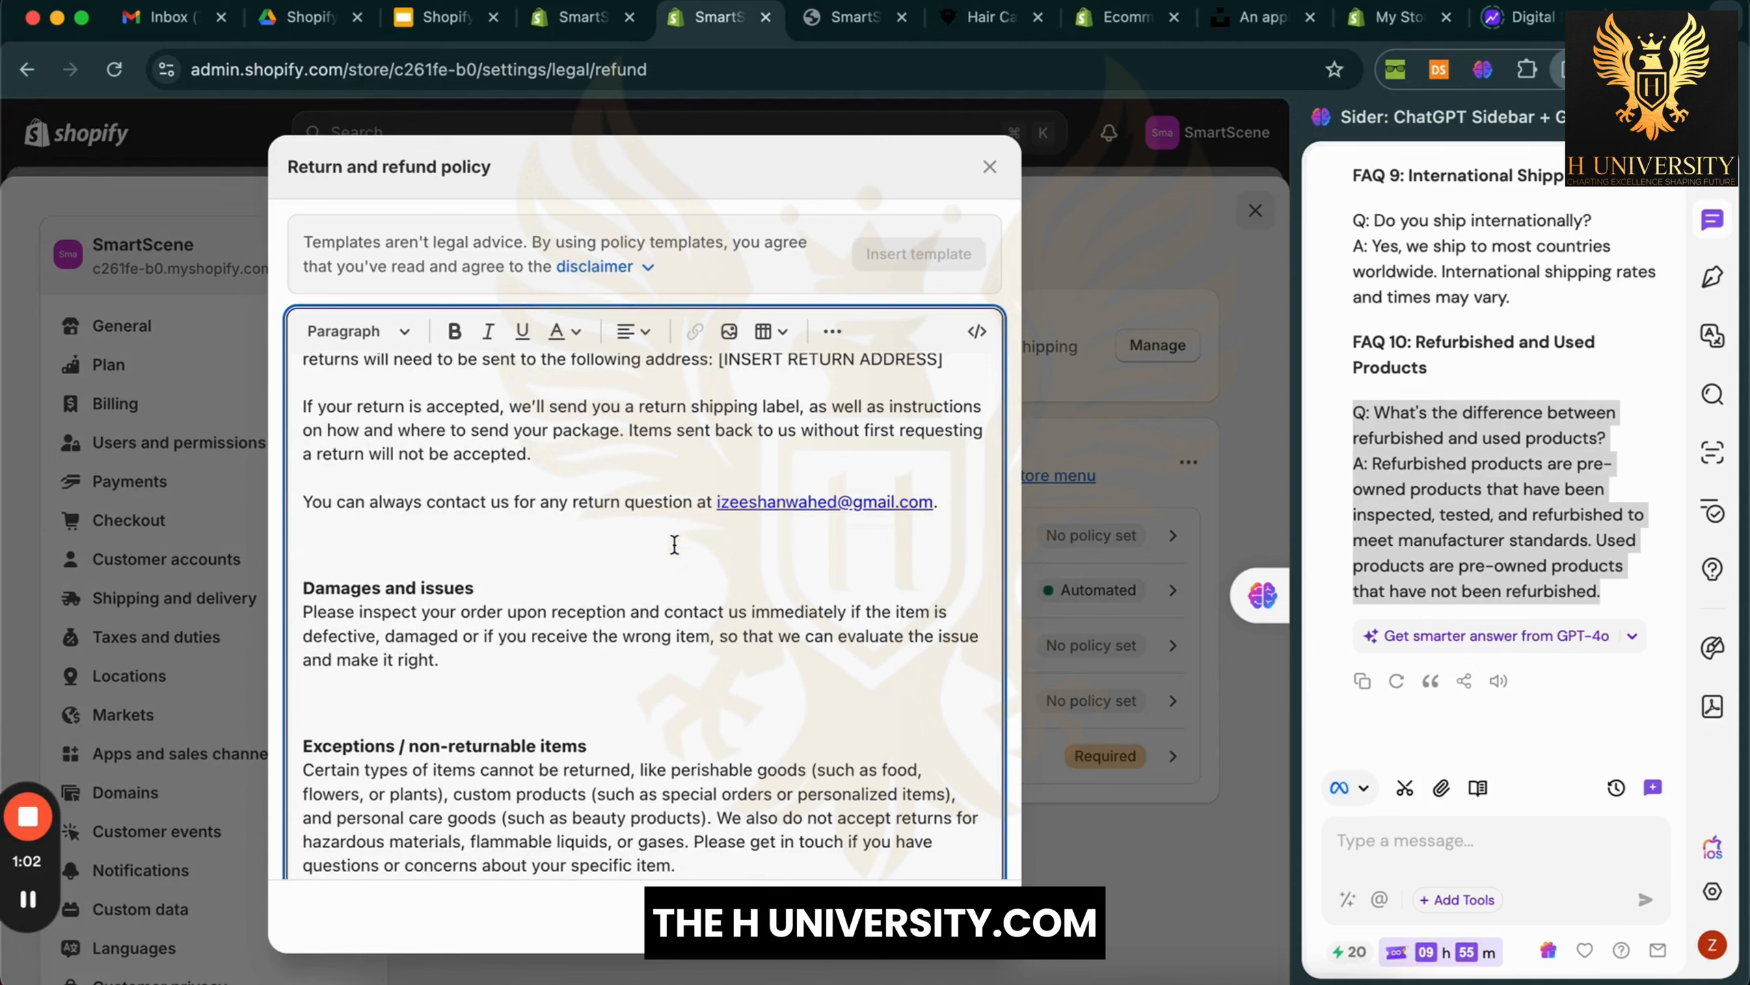
pyautogui.scroll(-1, 672, 544)
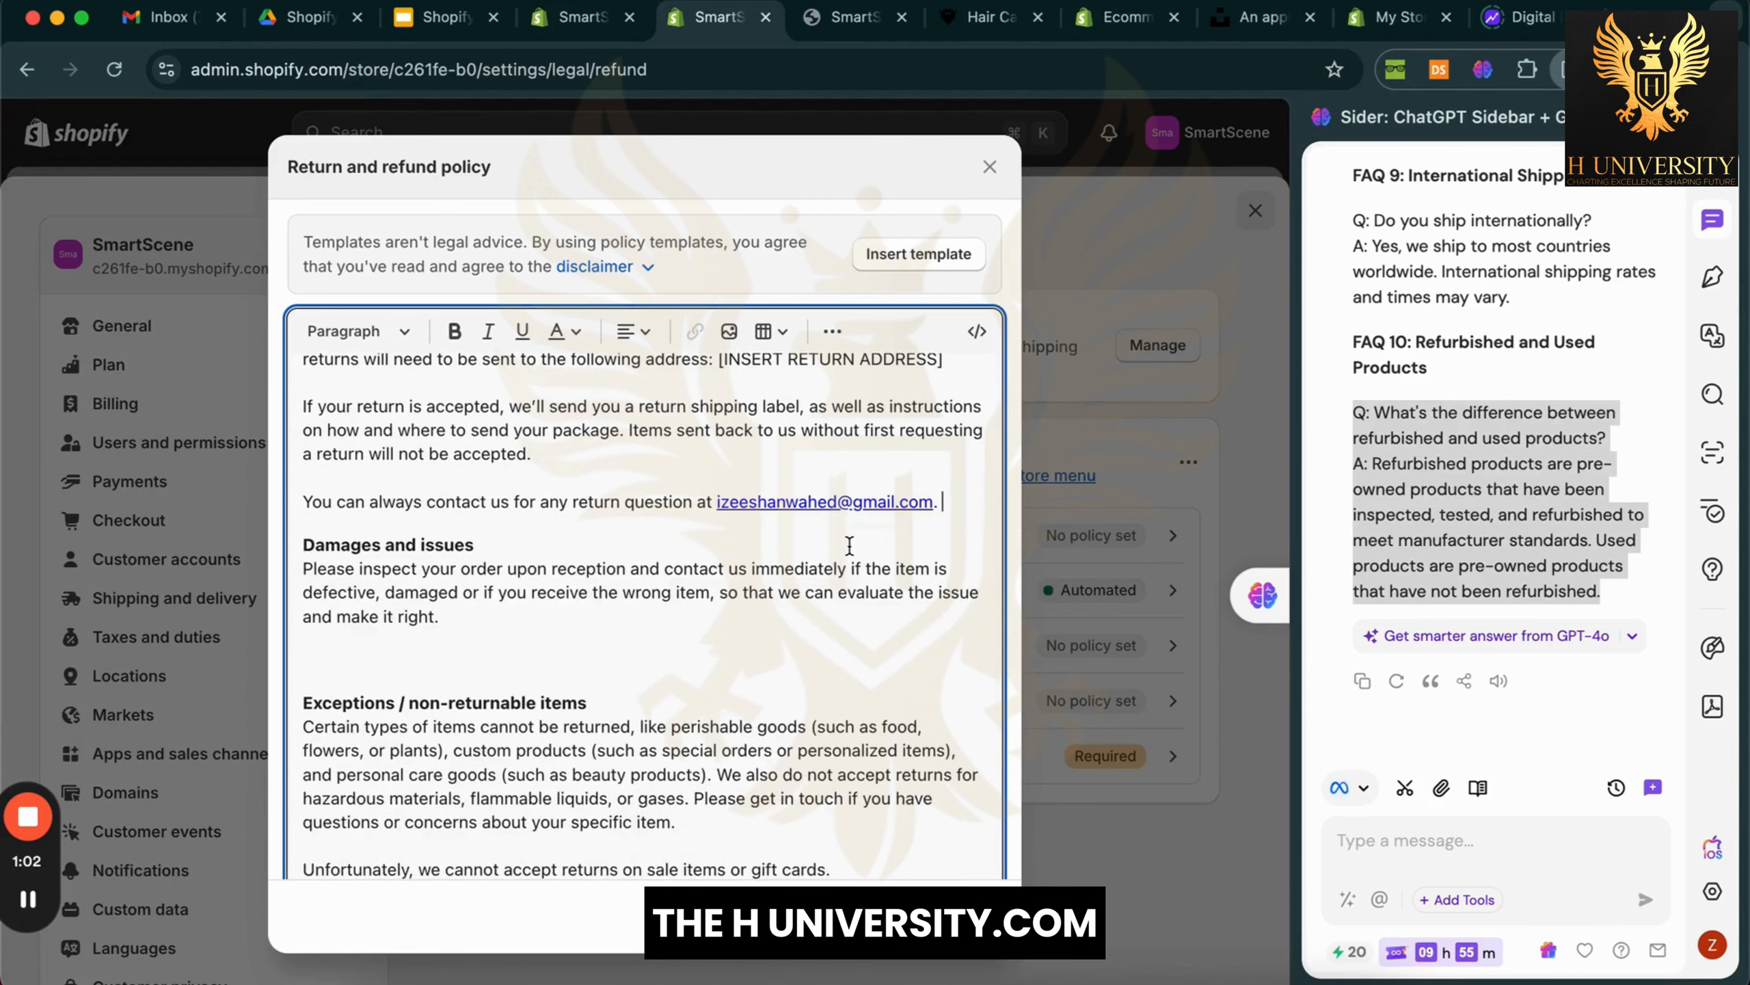
pyautogui.scroll(3, 850, 546)
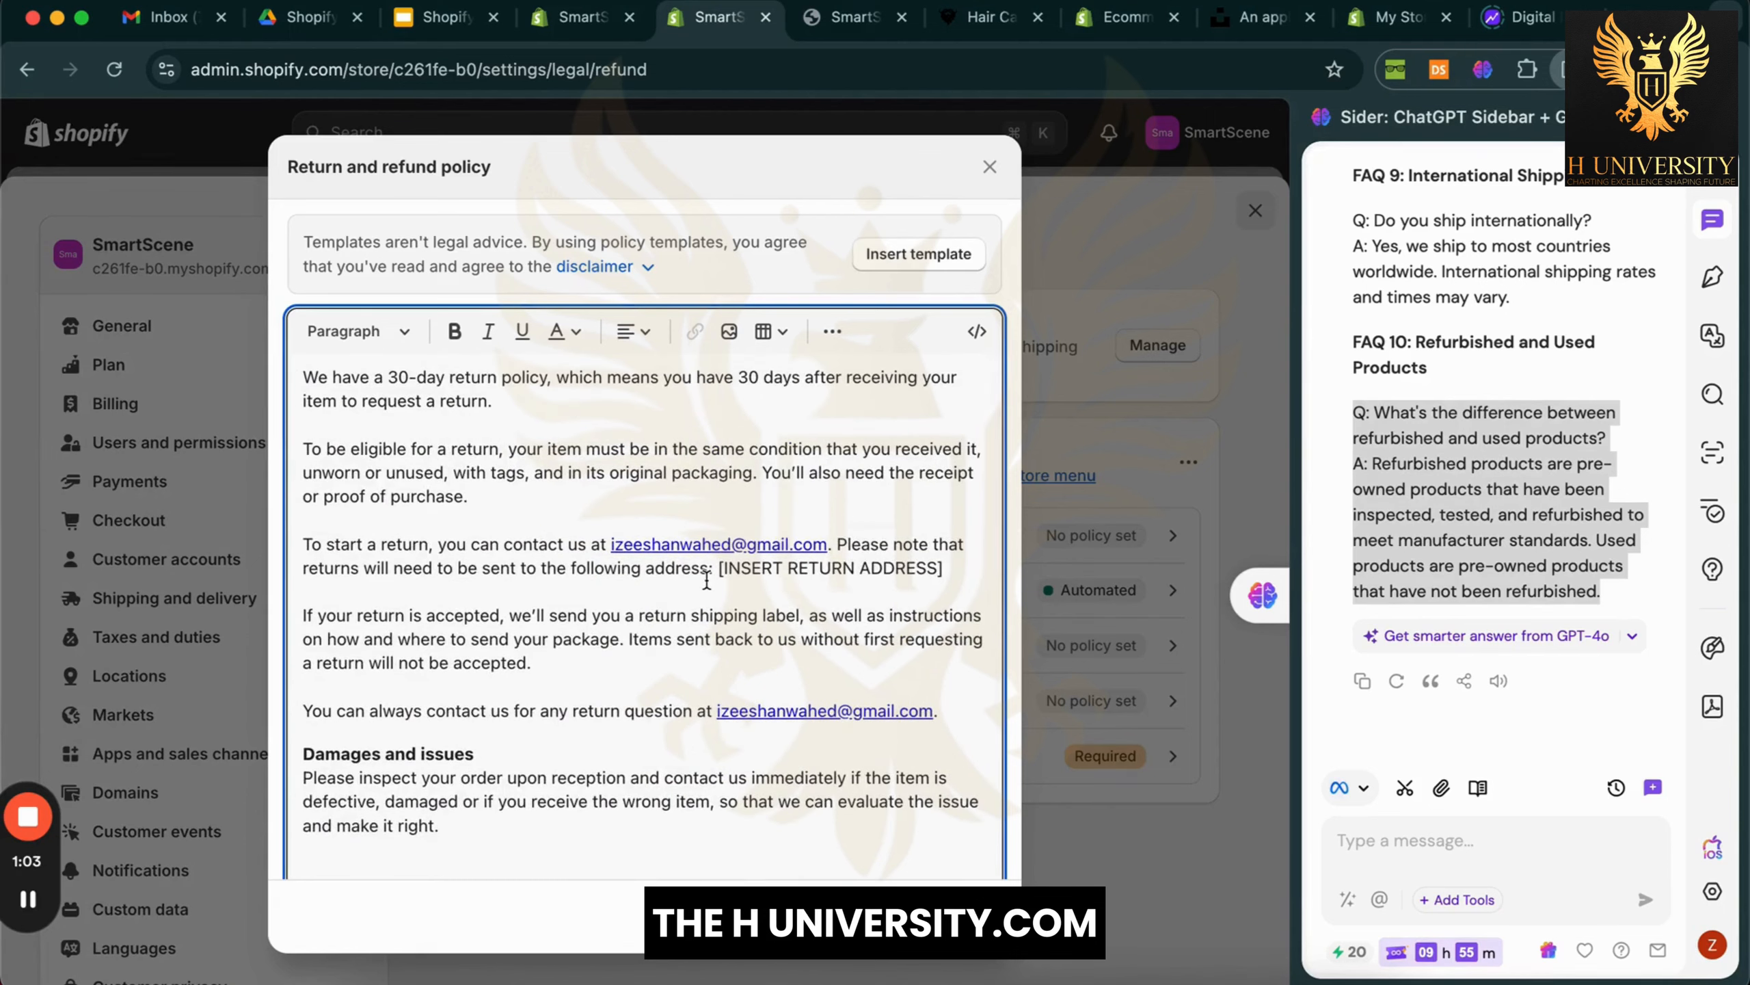
pyautogui.scroll(-4, 706, 579)
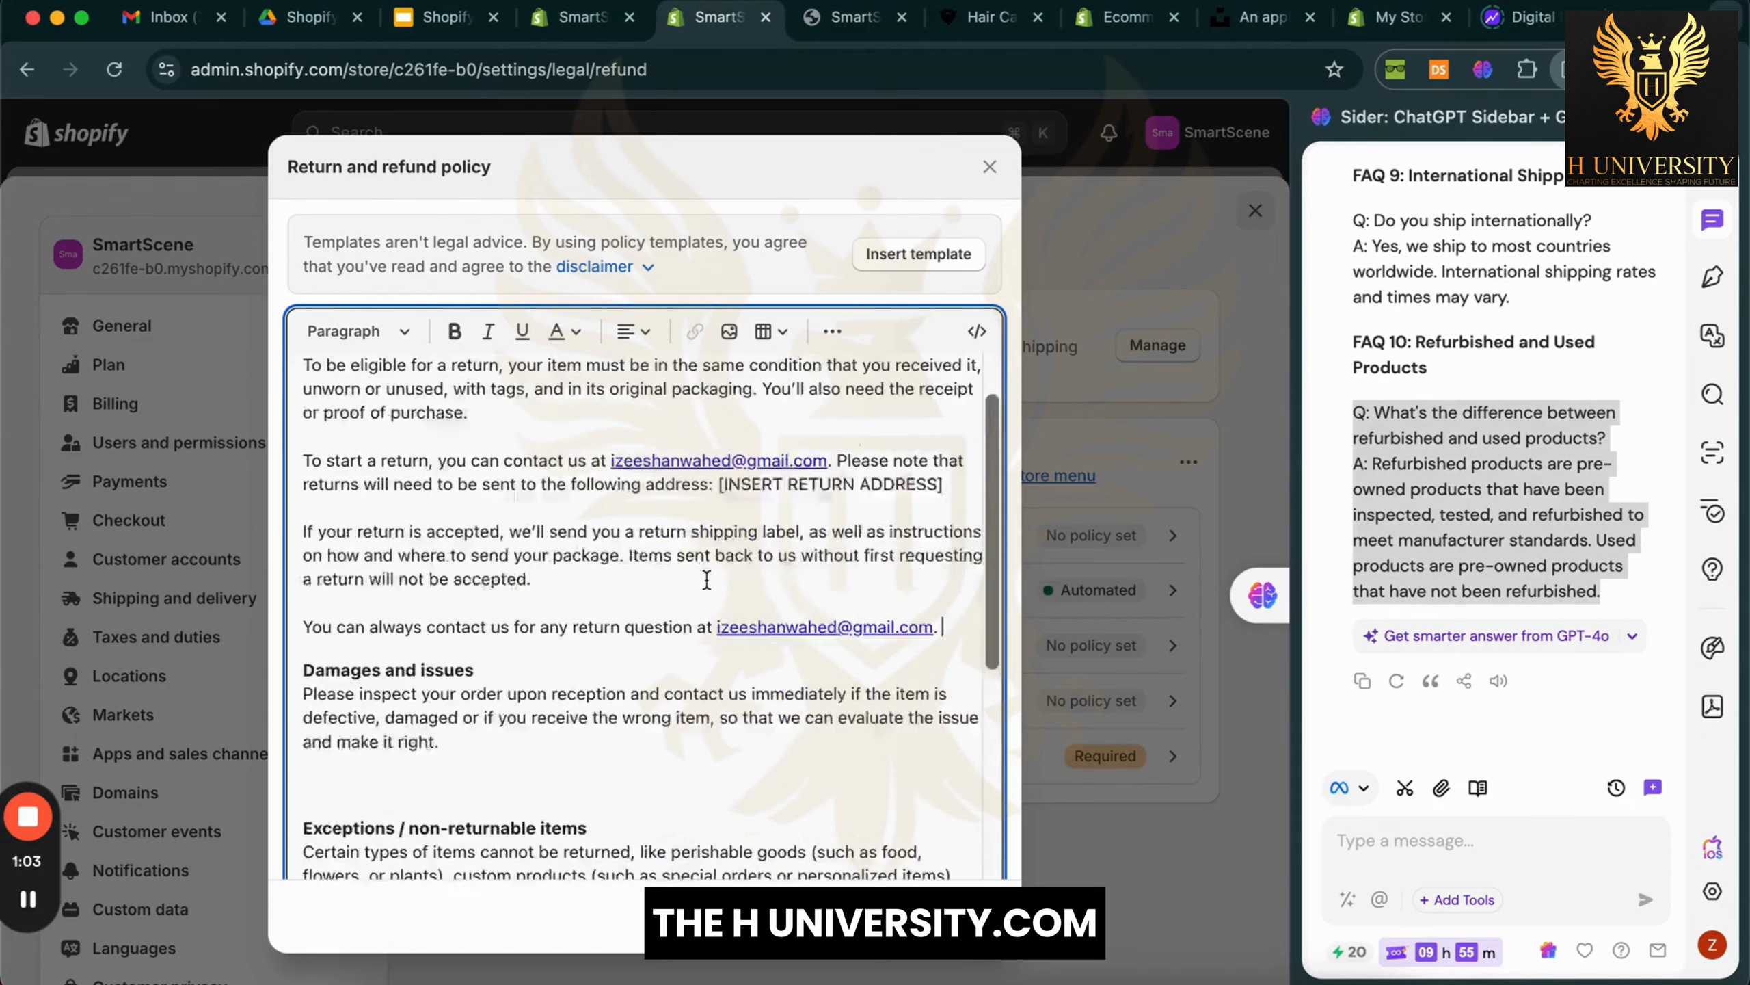
# Remove the extra blank lines between the remaining sections of the return and refund policy, and publish it
pyautogui.click(596, 614)
pyautogui.scroll(-1, 595, 614)
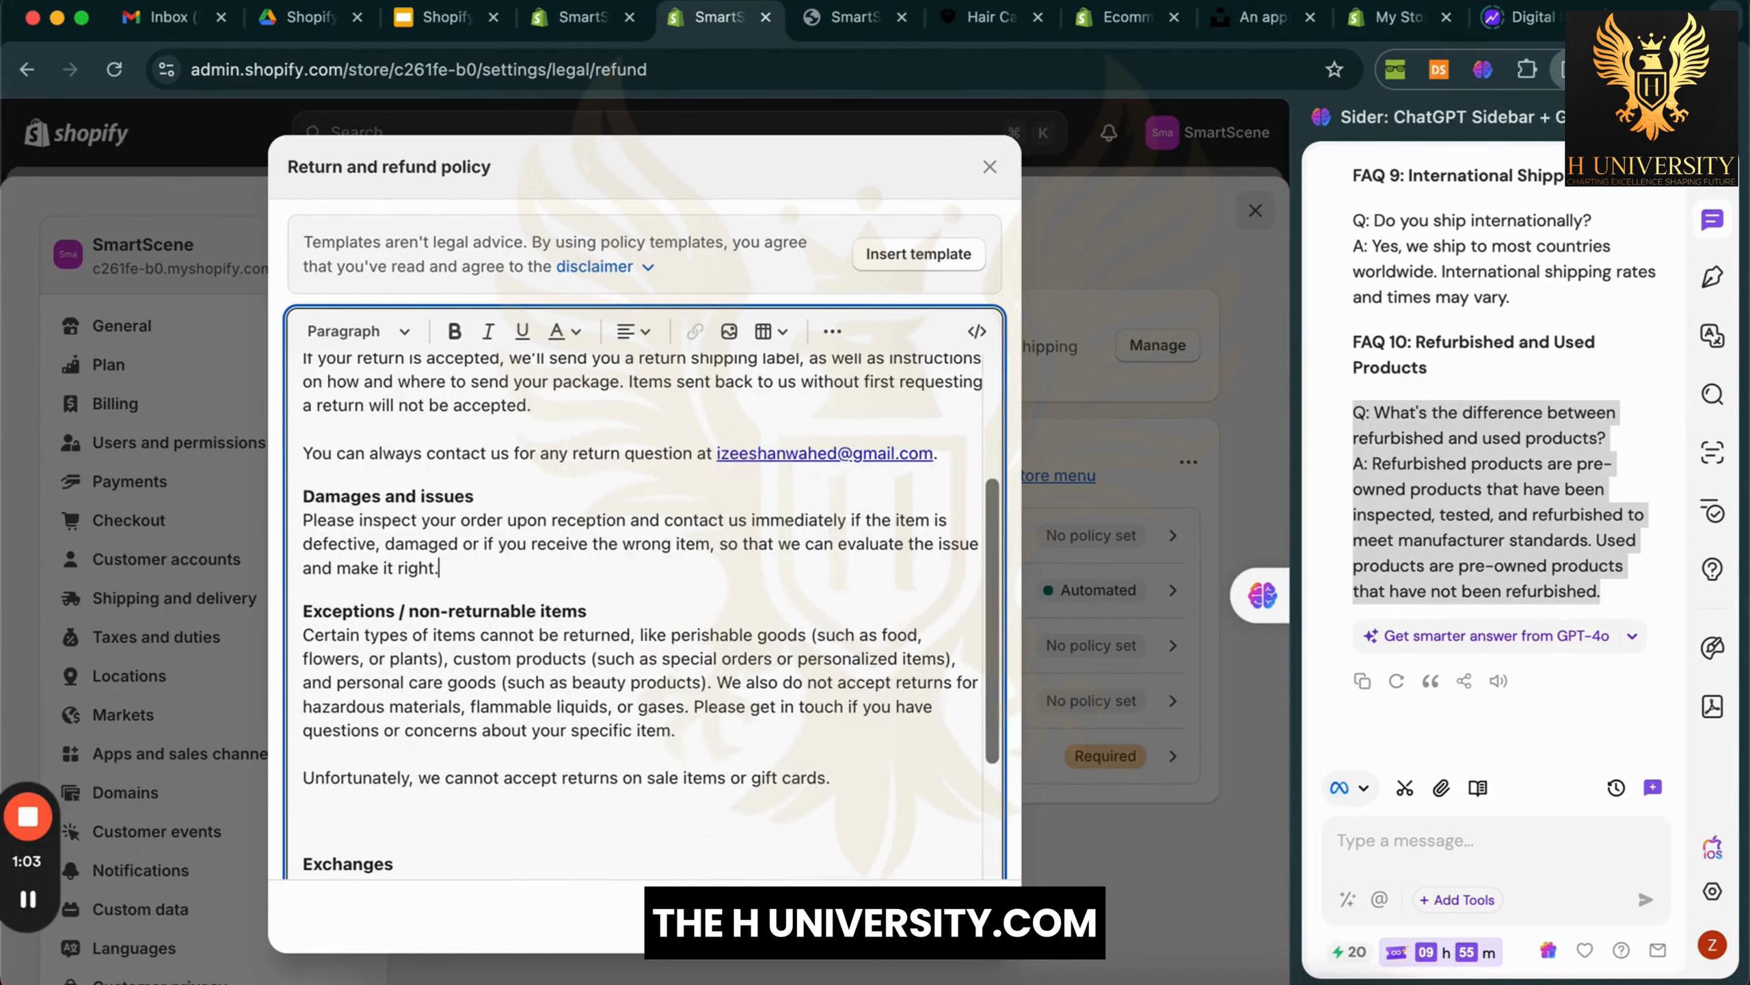
pyautogui.scroll(-3, 596, 789)
pyautogui.press('BackSpace')
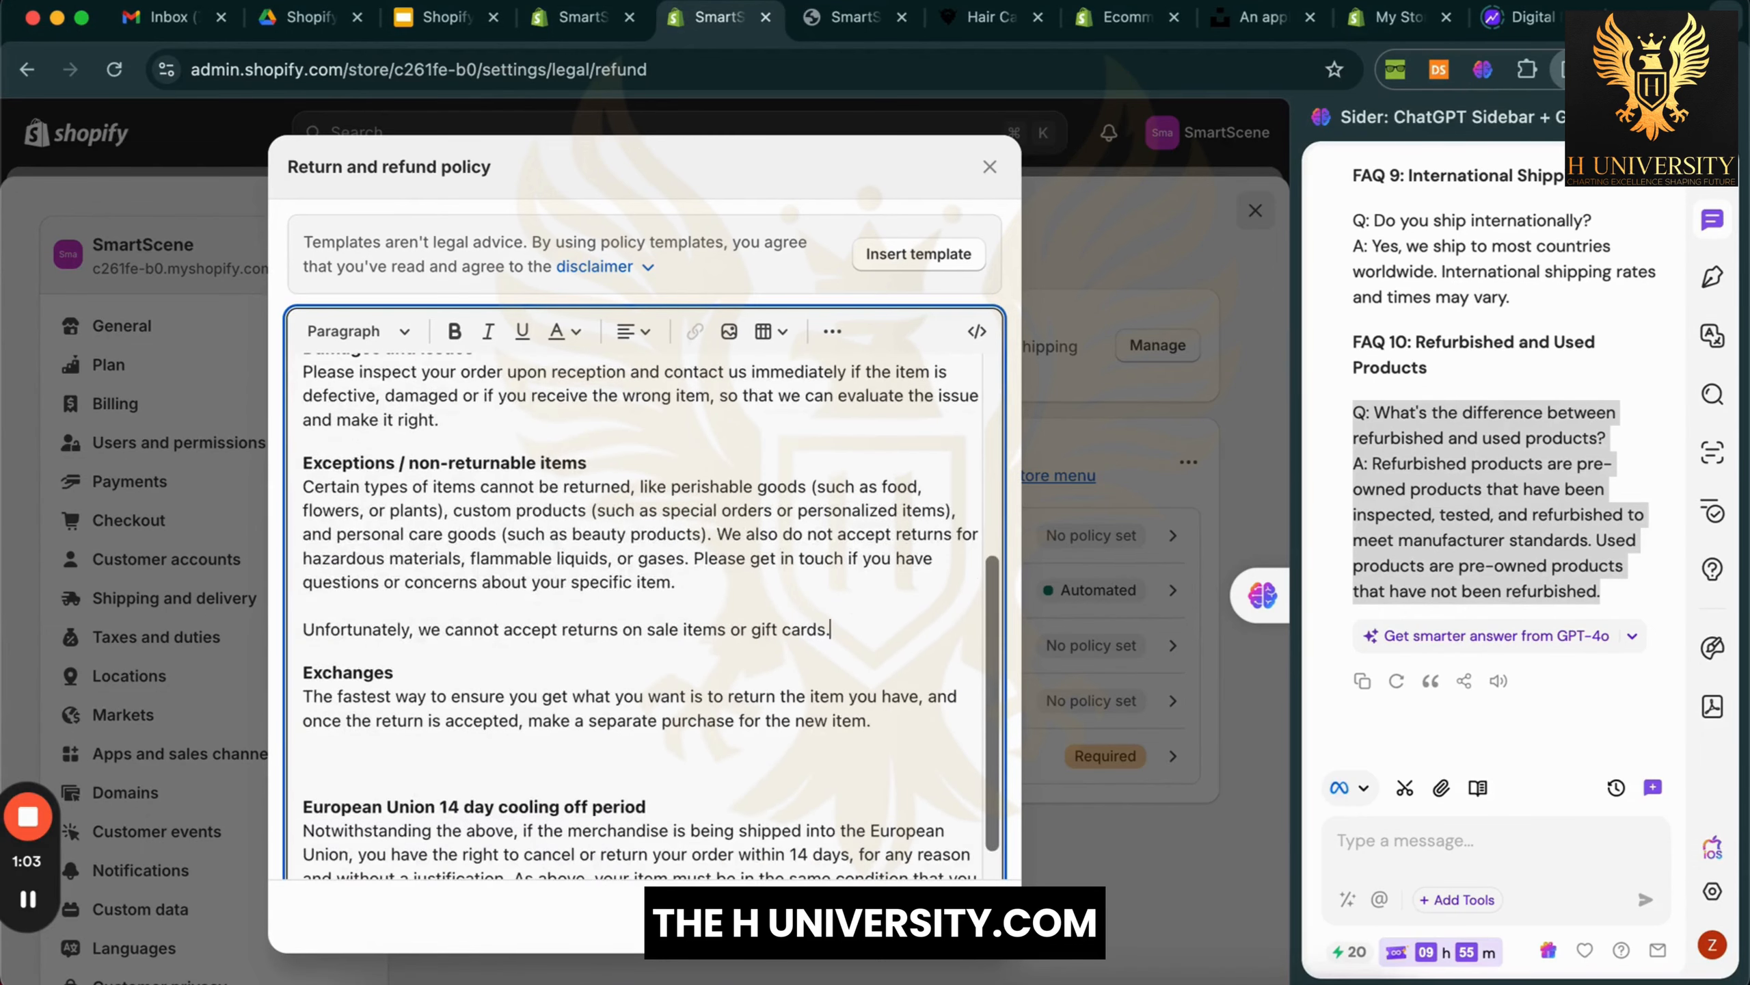
pyautogui.click(682, 766)
pyautogui.press('BackSpace')
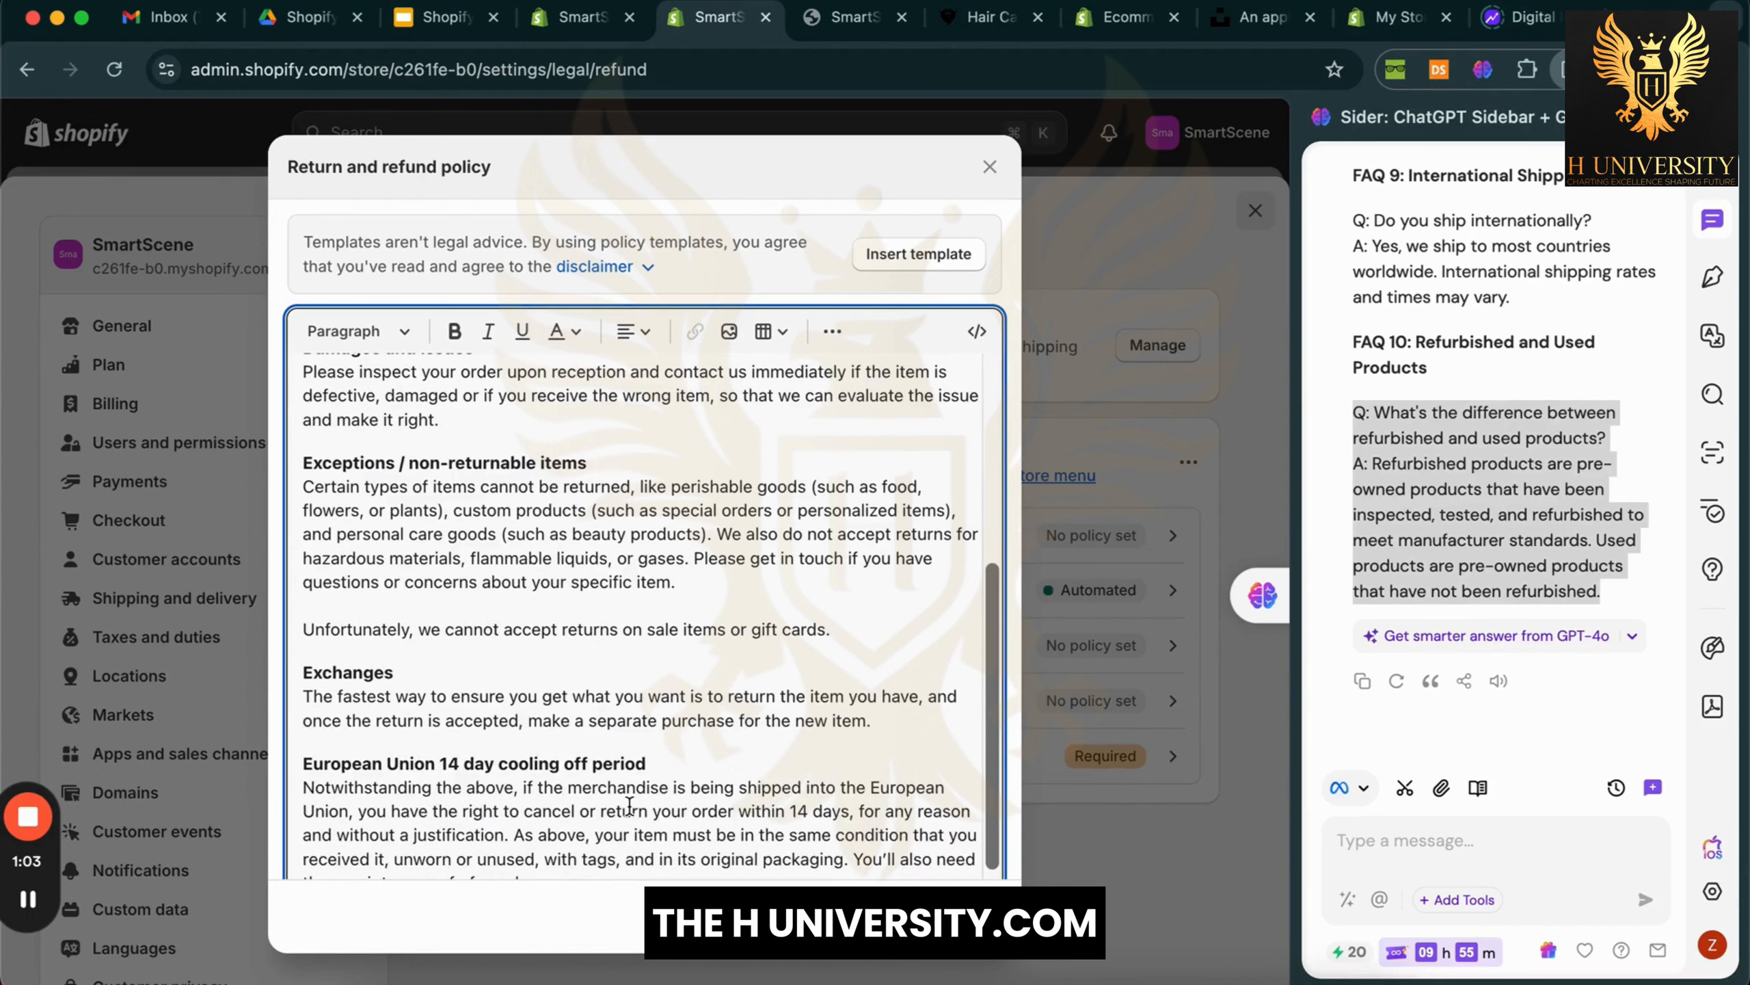
pyautogui.scroll(-4, 629, 805)
pyautogui.click(687, 655)
pyautogui.press('BackSpace')
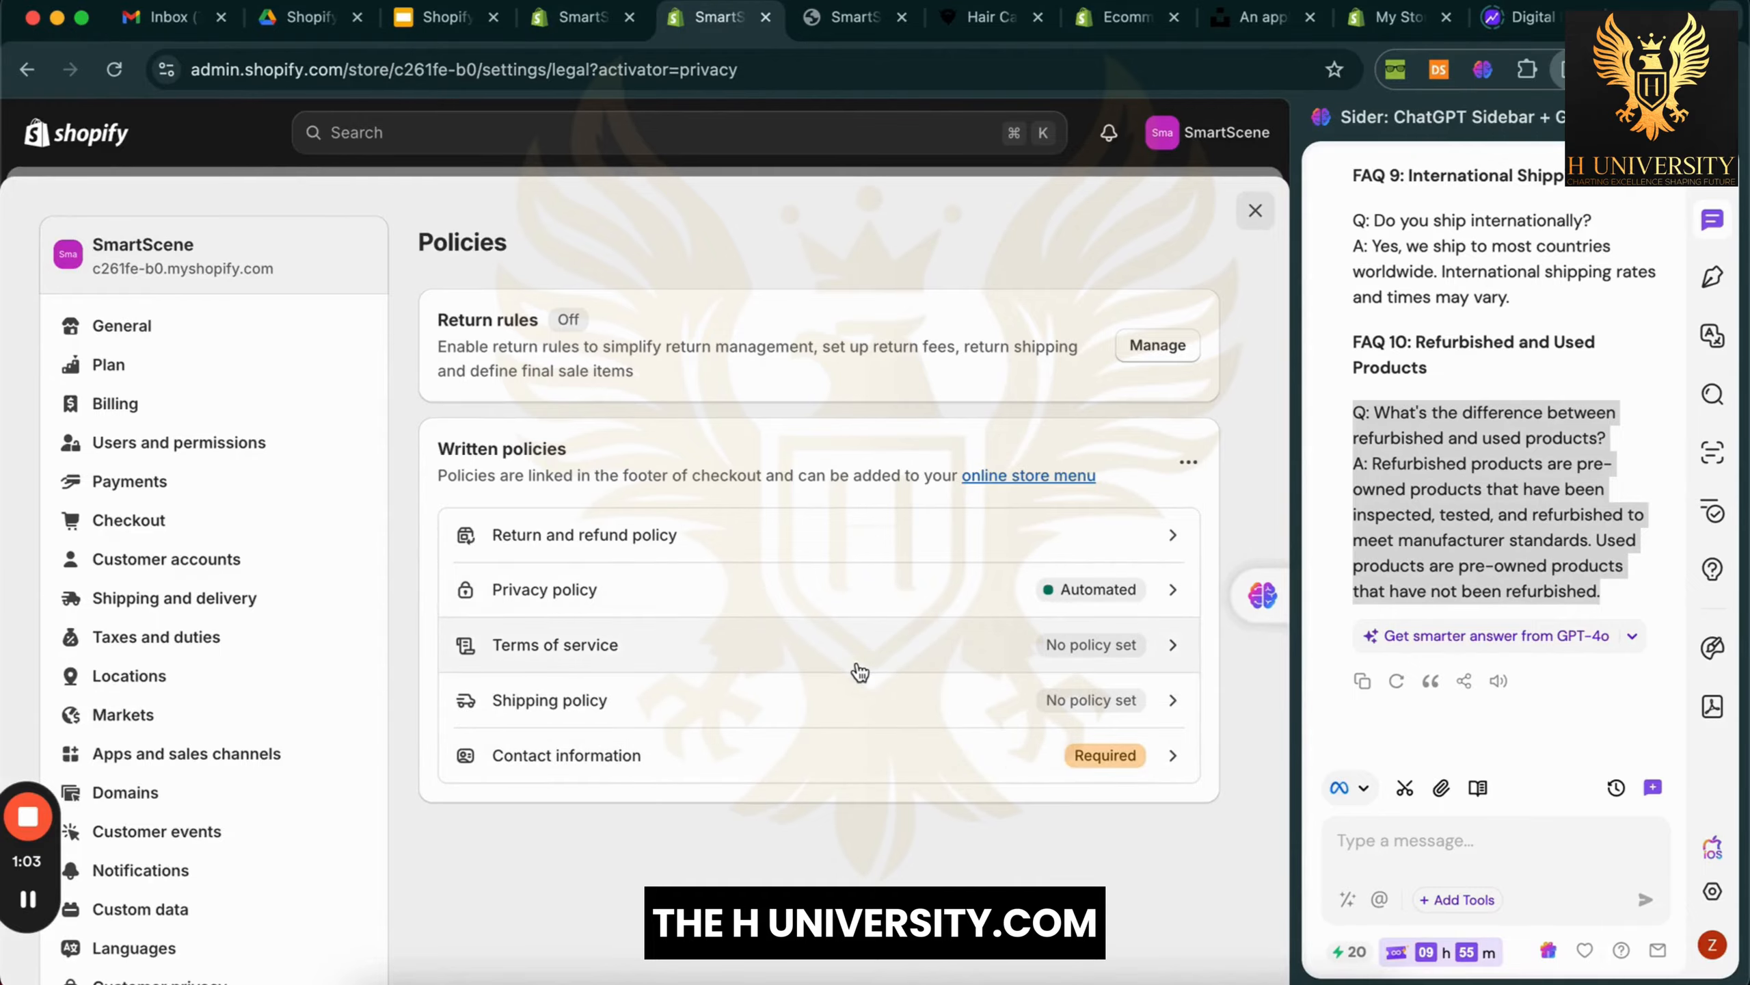
# Insert the template text into the Terms of service policy
pyautogui.click(856, 661)
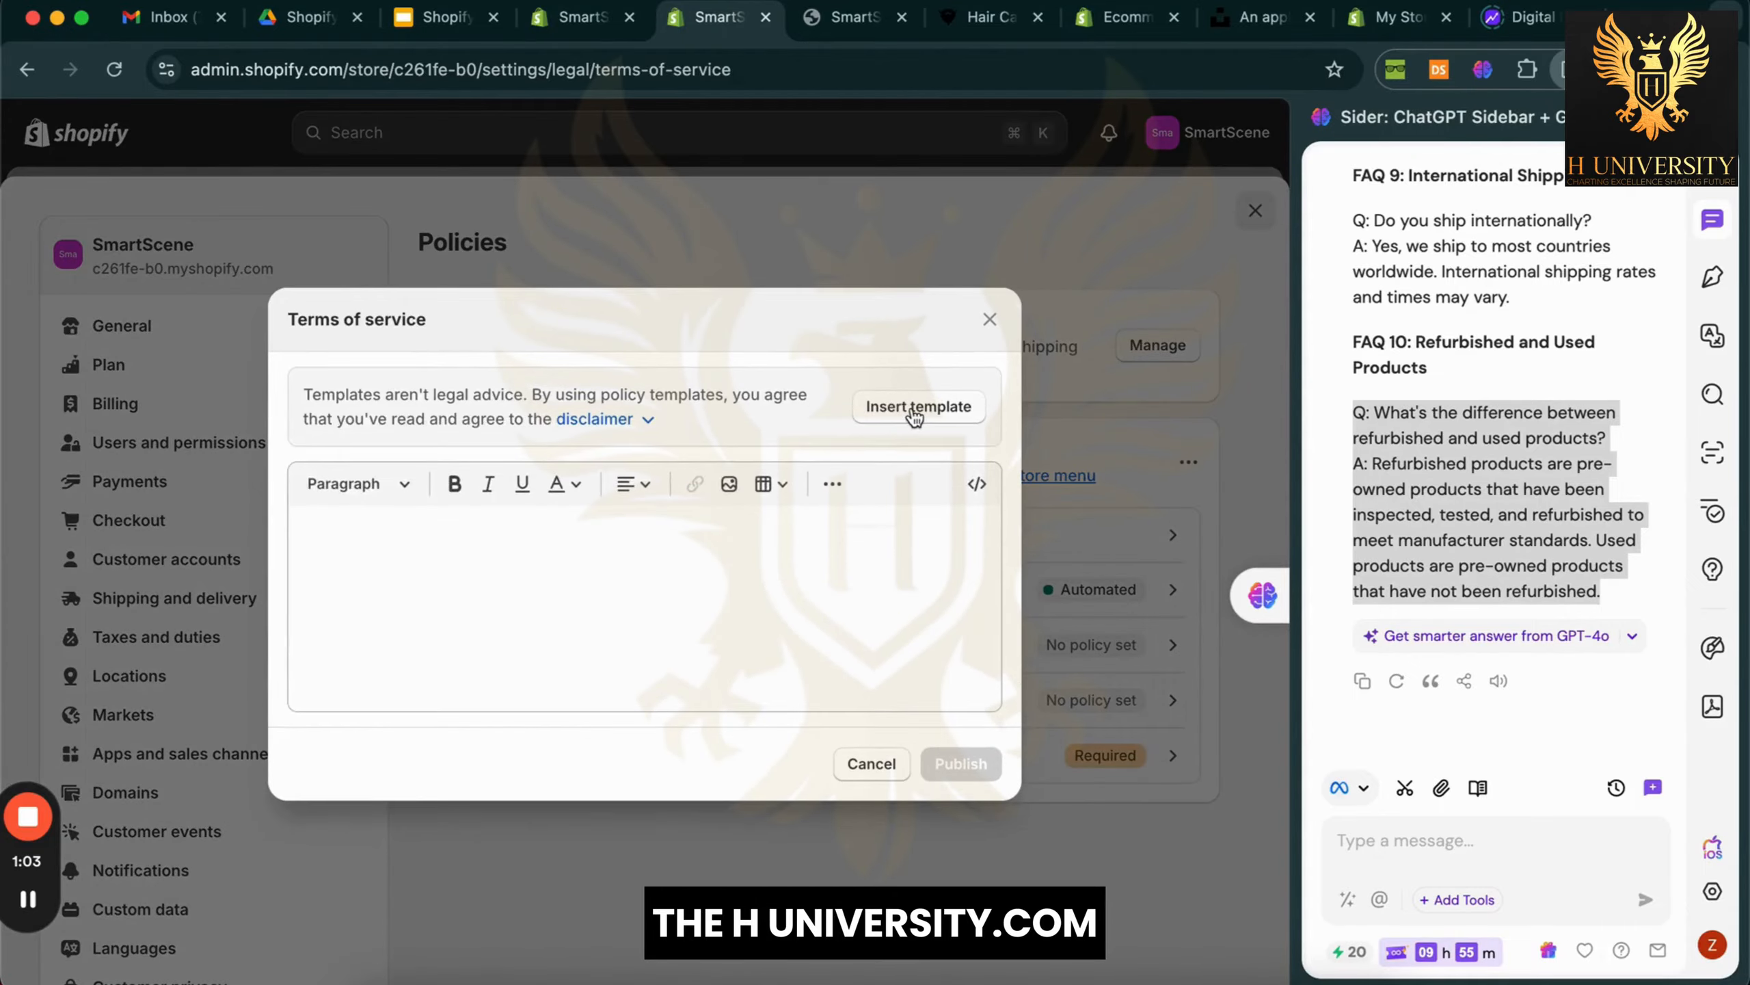
pyautogui.click(910, 413)
pyautogui.scroll(20, 754, 549)
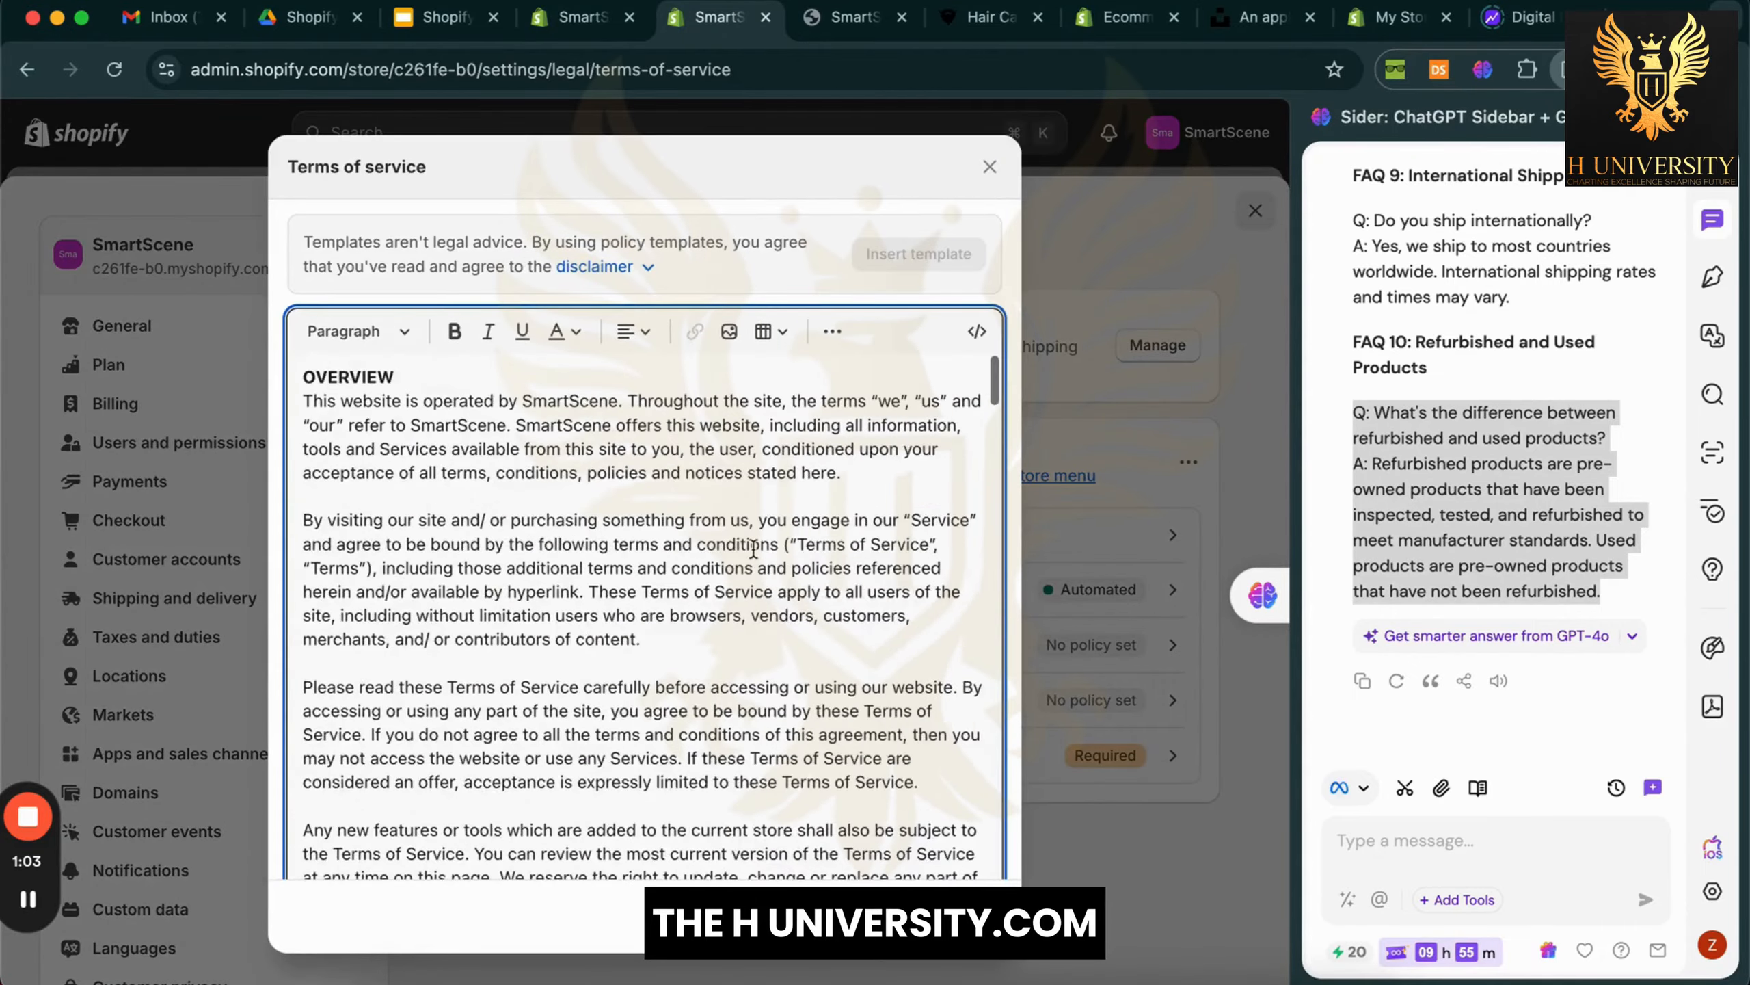
pyautogui.scroll(-10, 754, 548)
pyautogui.scroll(-15, 753, 549)
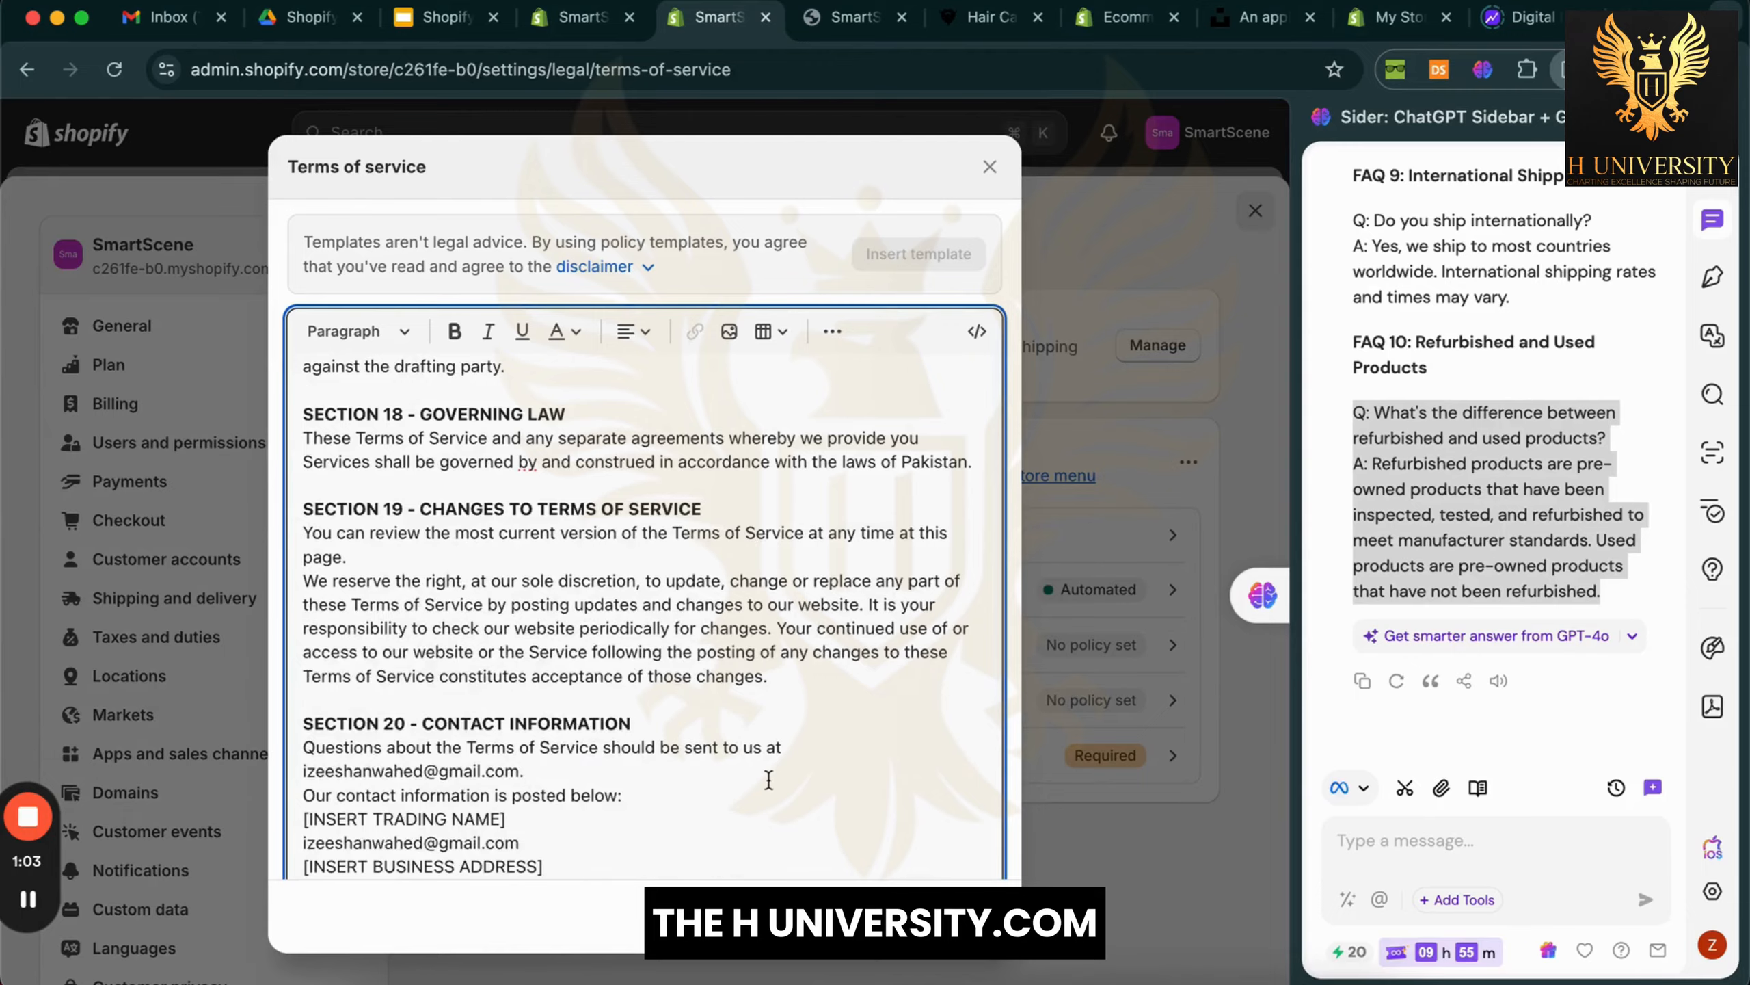
# Review the contact information placeholders in section 20 of the terms of service, and publish the policy
pyautogui.click(577, 865)
pyautogui.moveTo(577, 866); pyautogui.dragTo(256, 822)
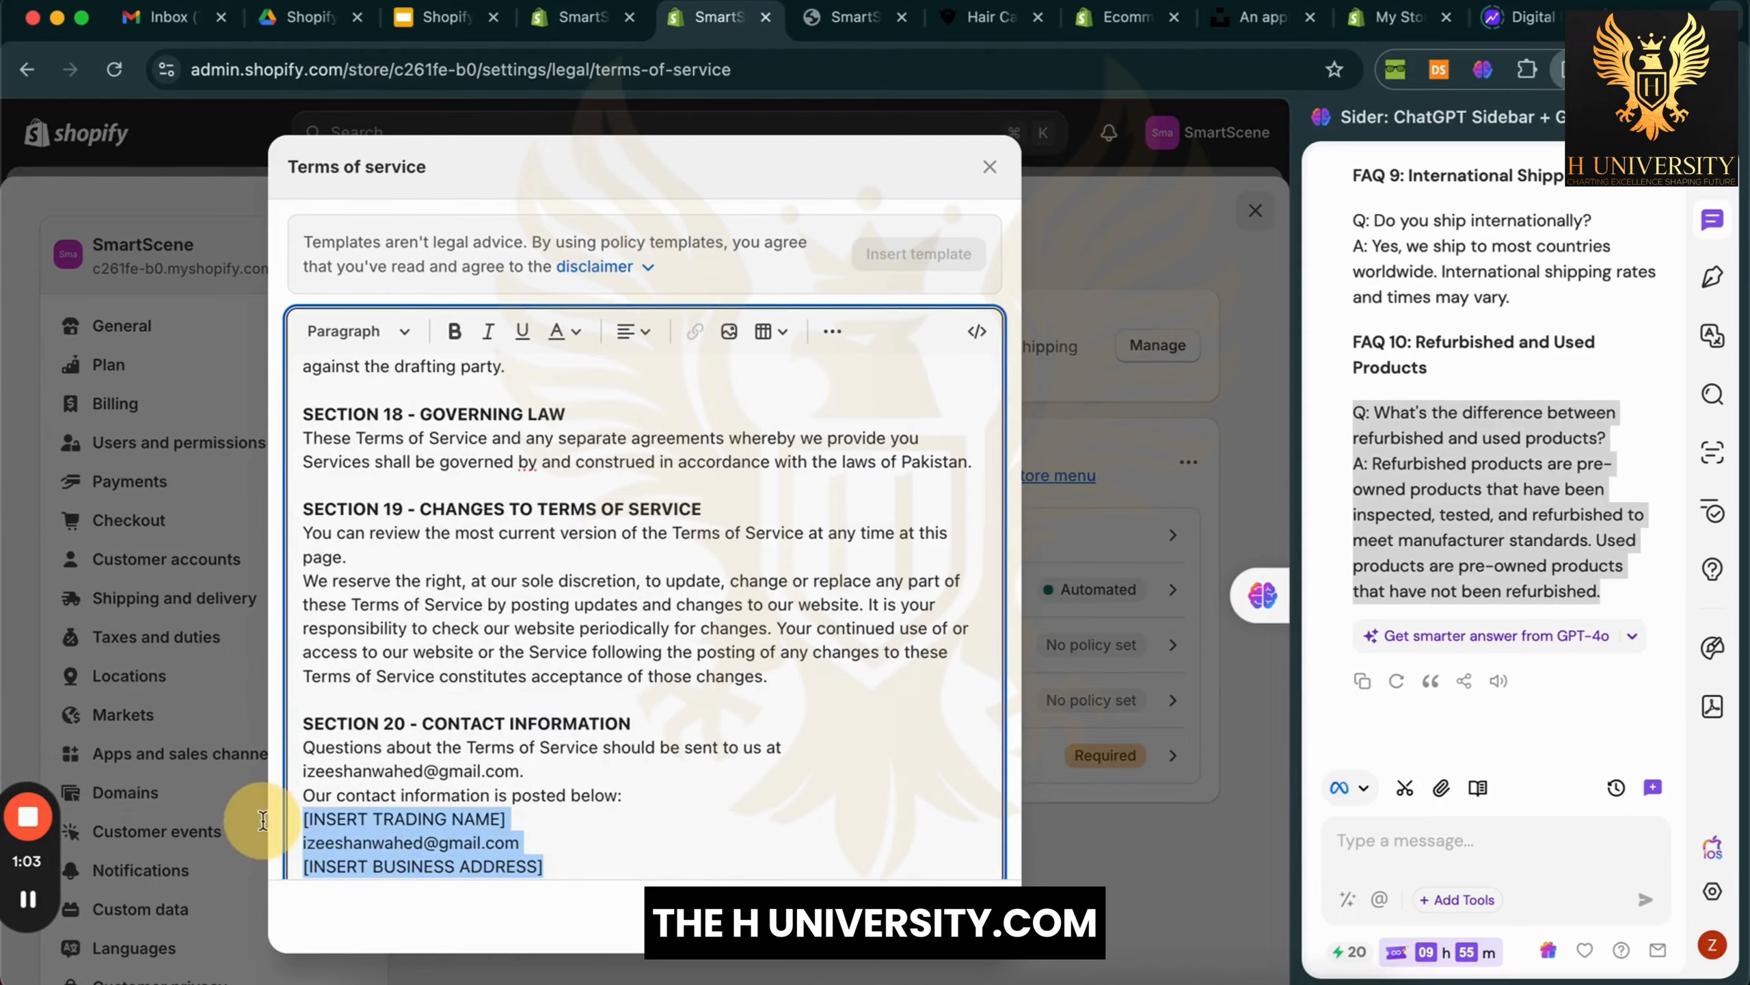
pyautogui.click(750, 749)
pyautogui.scroll(20, 750, 755)
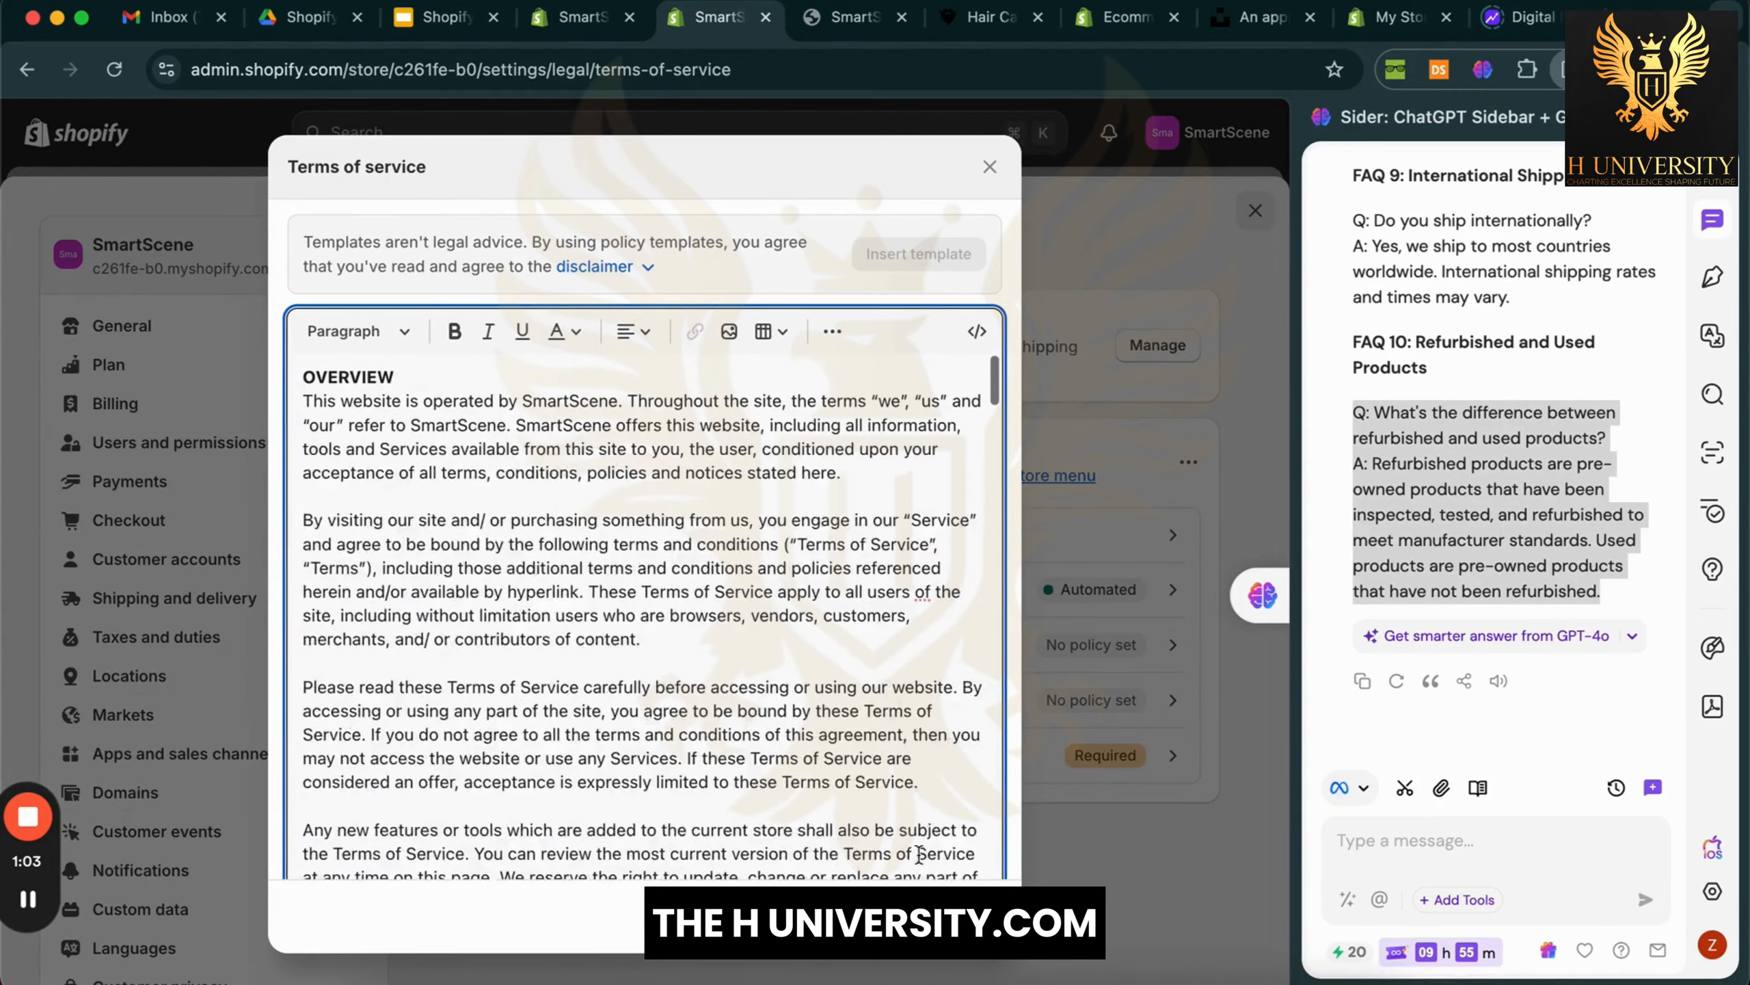
pyautogui.scroll(-5, 901, 795)
pyautogui.scroll(-15, 901, 795)
pyautogui.click(960, 917)
# Open the shipping policy and ask the AI chat to "Write the shipping policy page content"
pyautogui.click(689, 700)
pyautogui.click(598, 516)
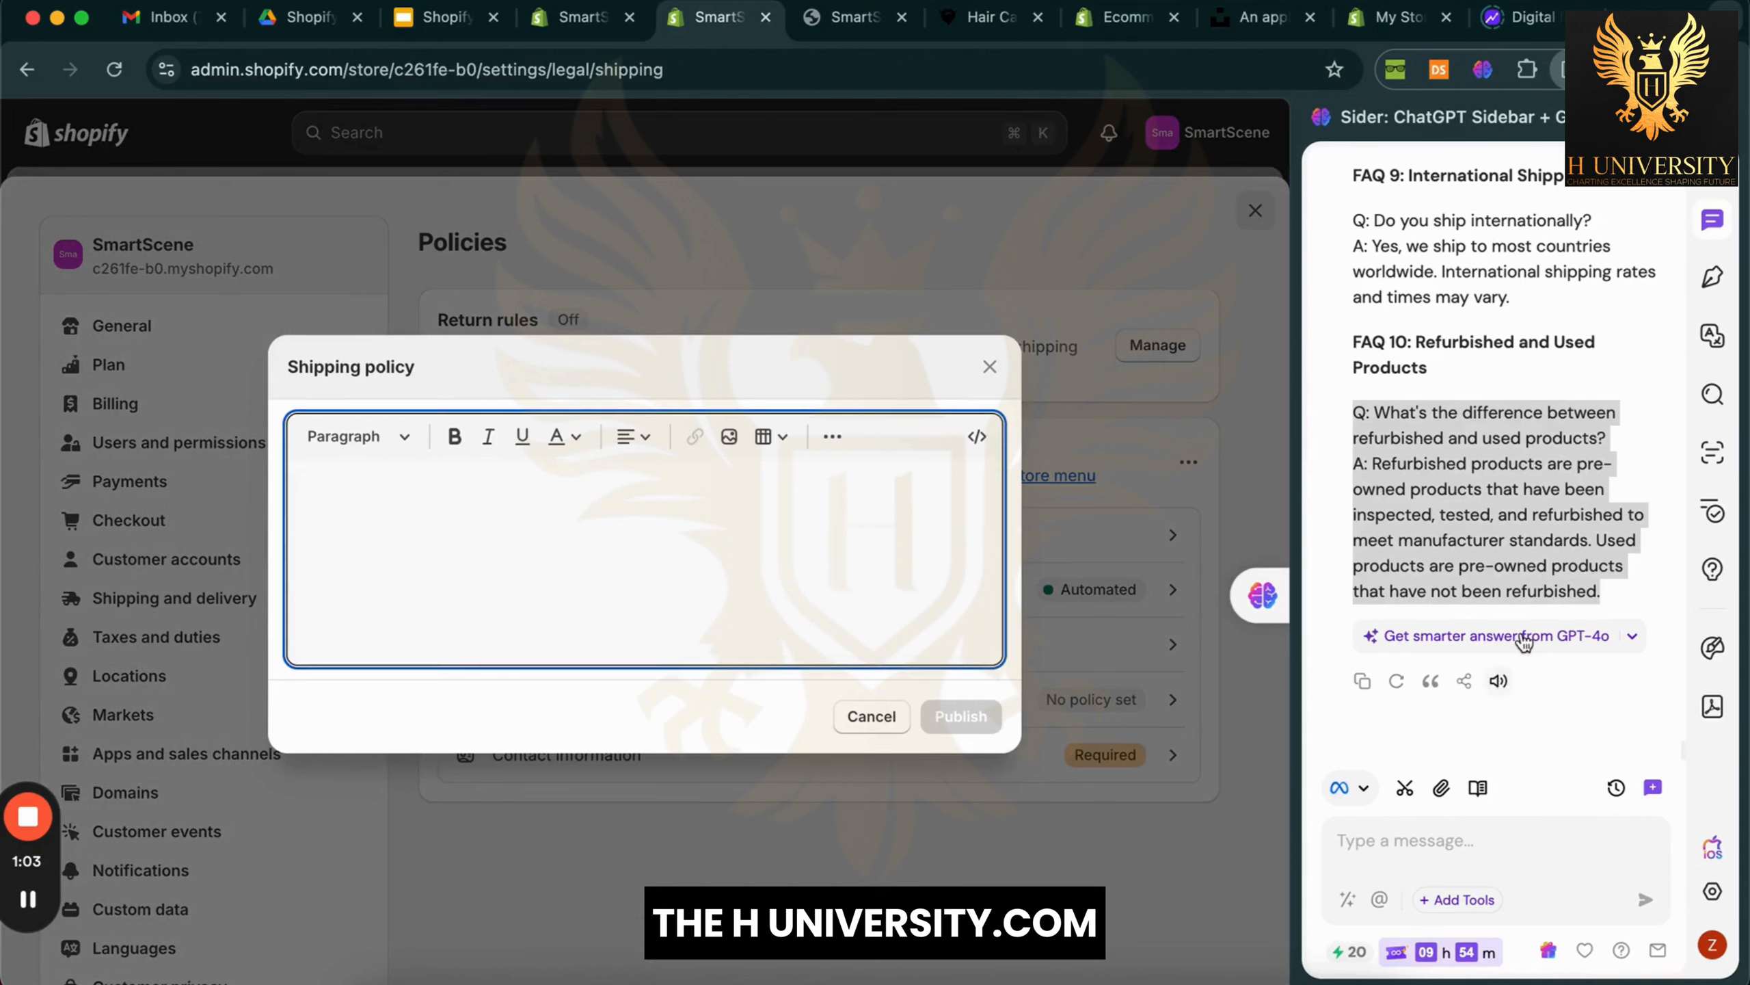
pyautogui.click(1572, 507)
pyautogui.click(1548, 866)
pyautogui.write('Wri')
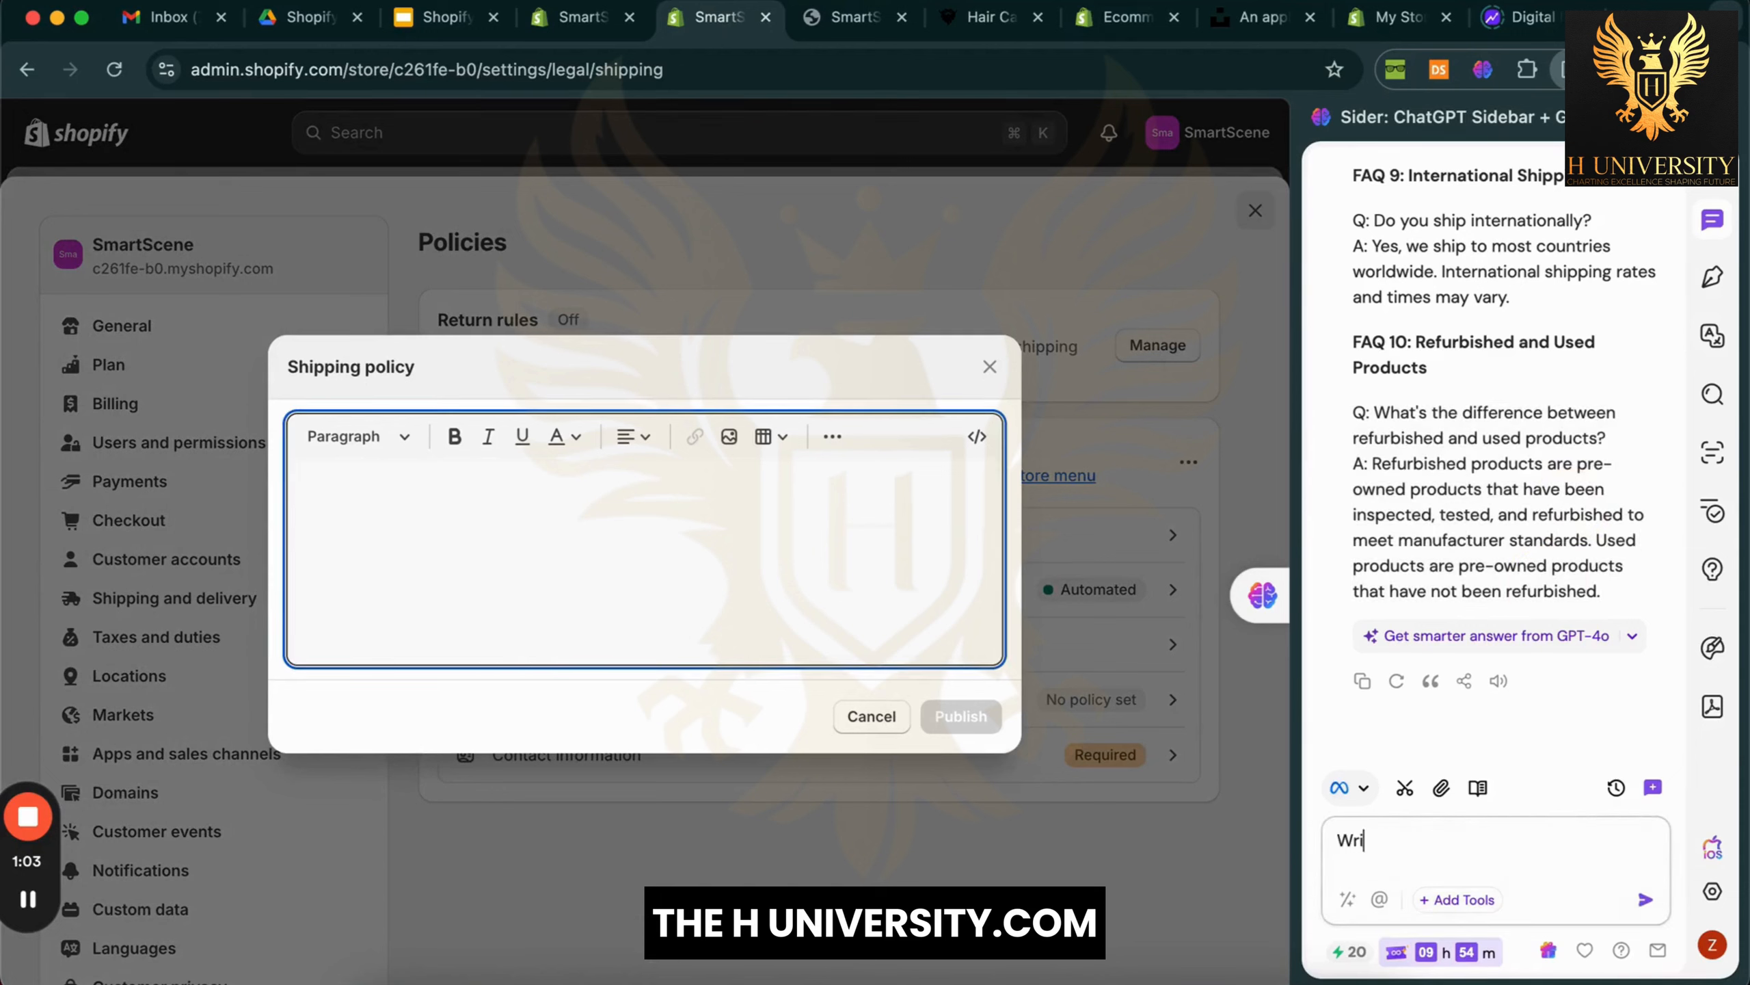
pyautogui.write('te the shipping policy page content')
pyautogui.press('Return')
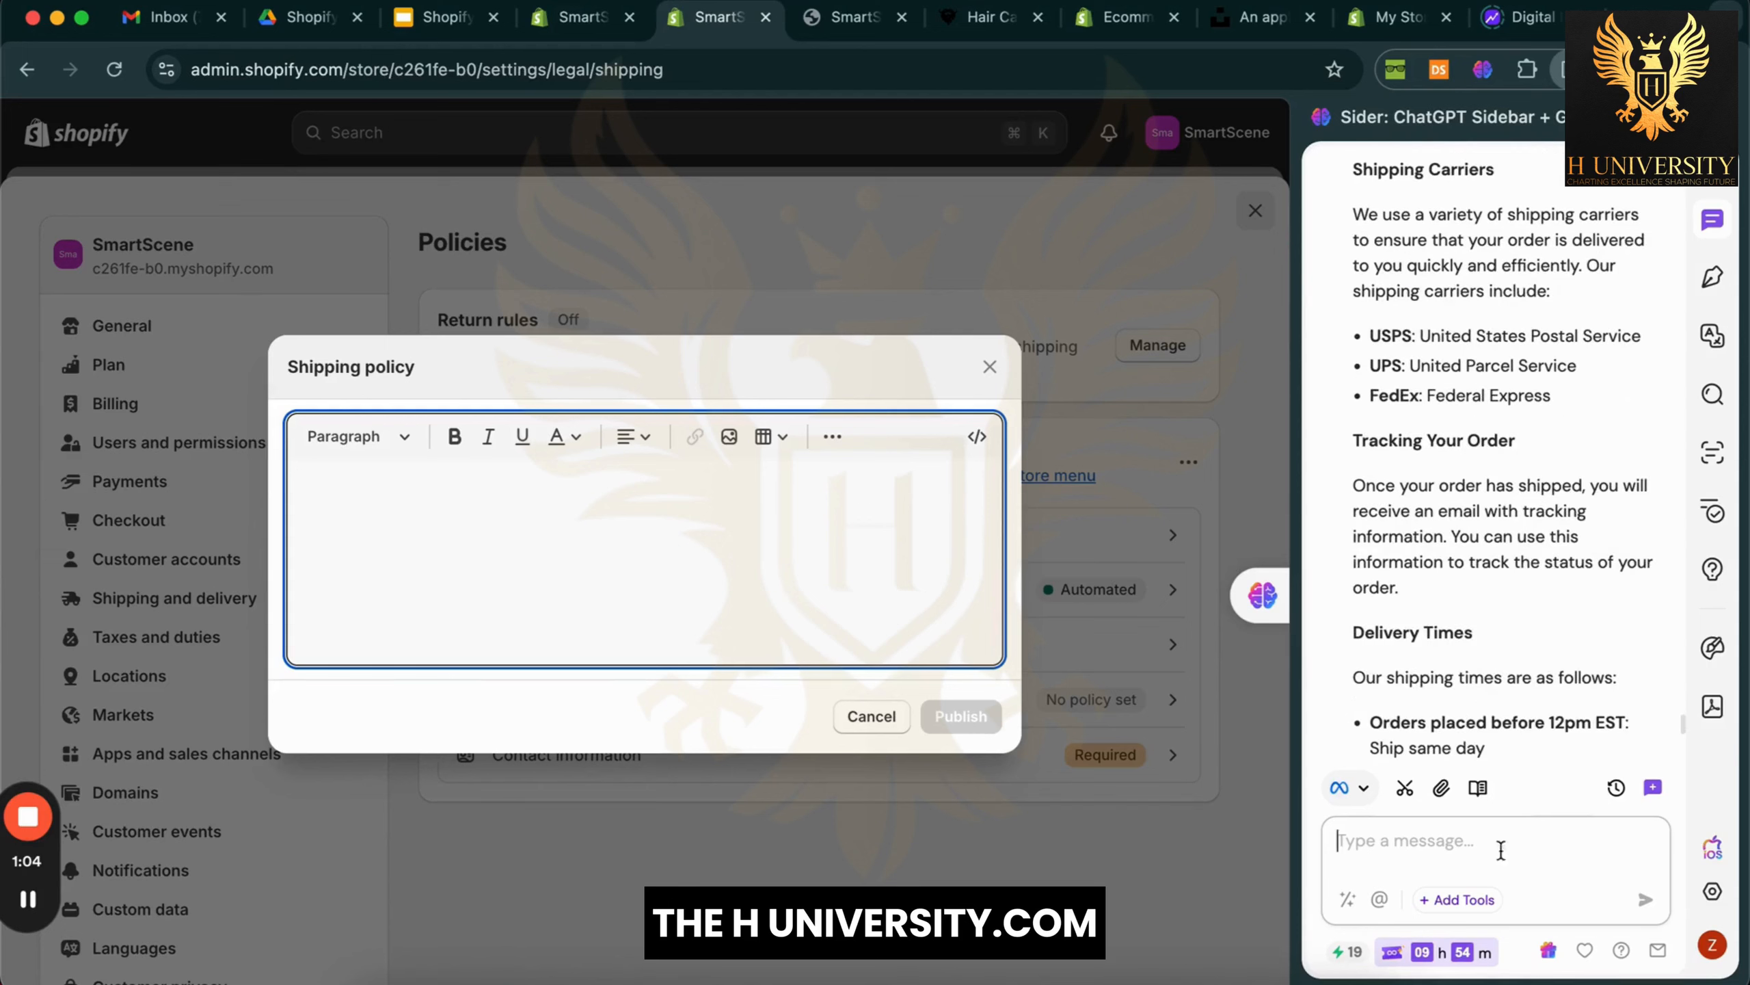
# Look through the generated shipping policy and ask the AI chat to "keep it short"
pyautogui.scroll(-8, 1552, 558)
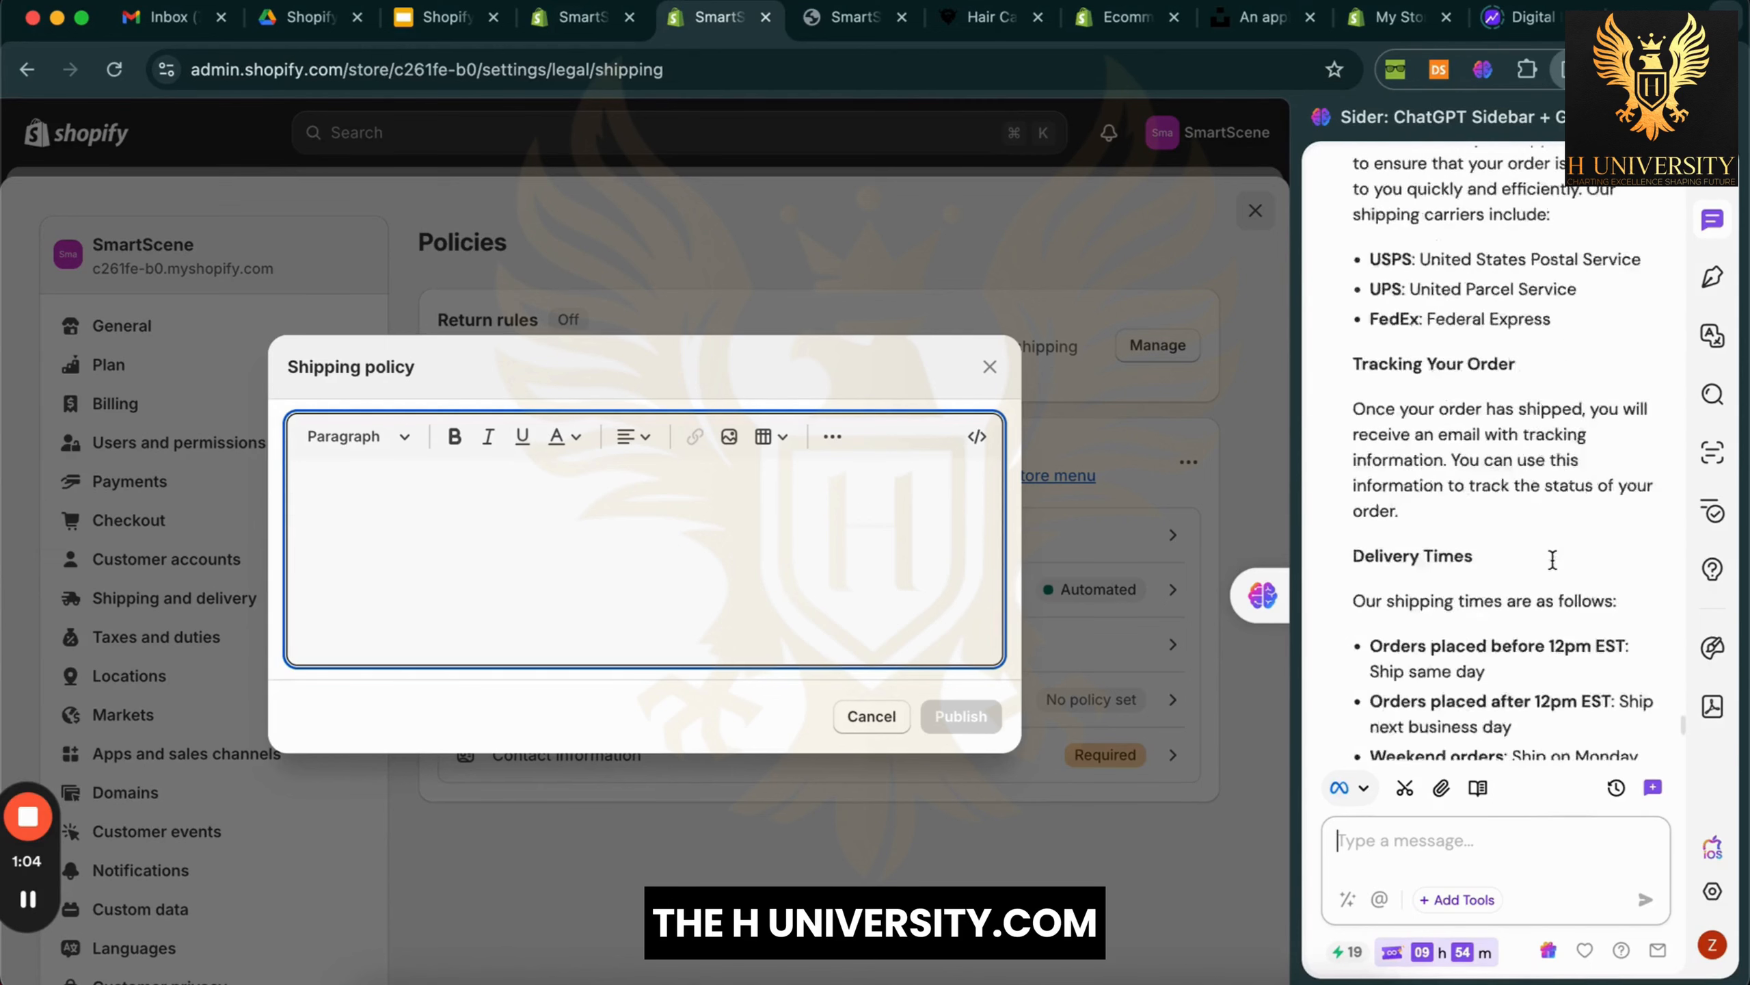
pyautogui.write('keep it short')
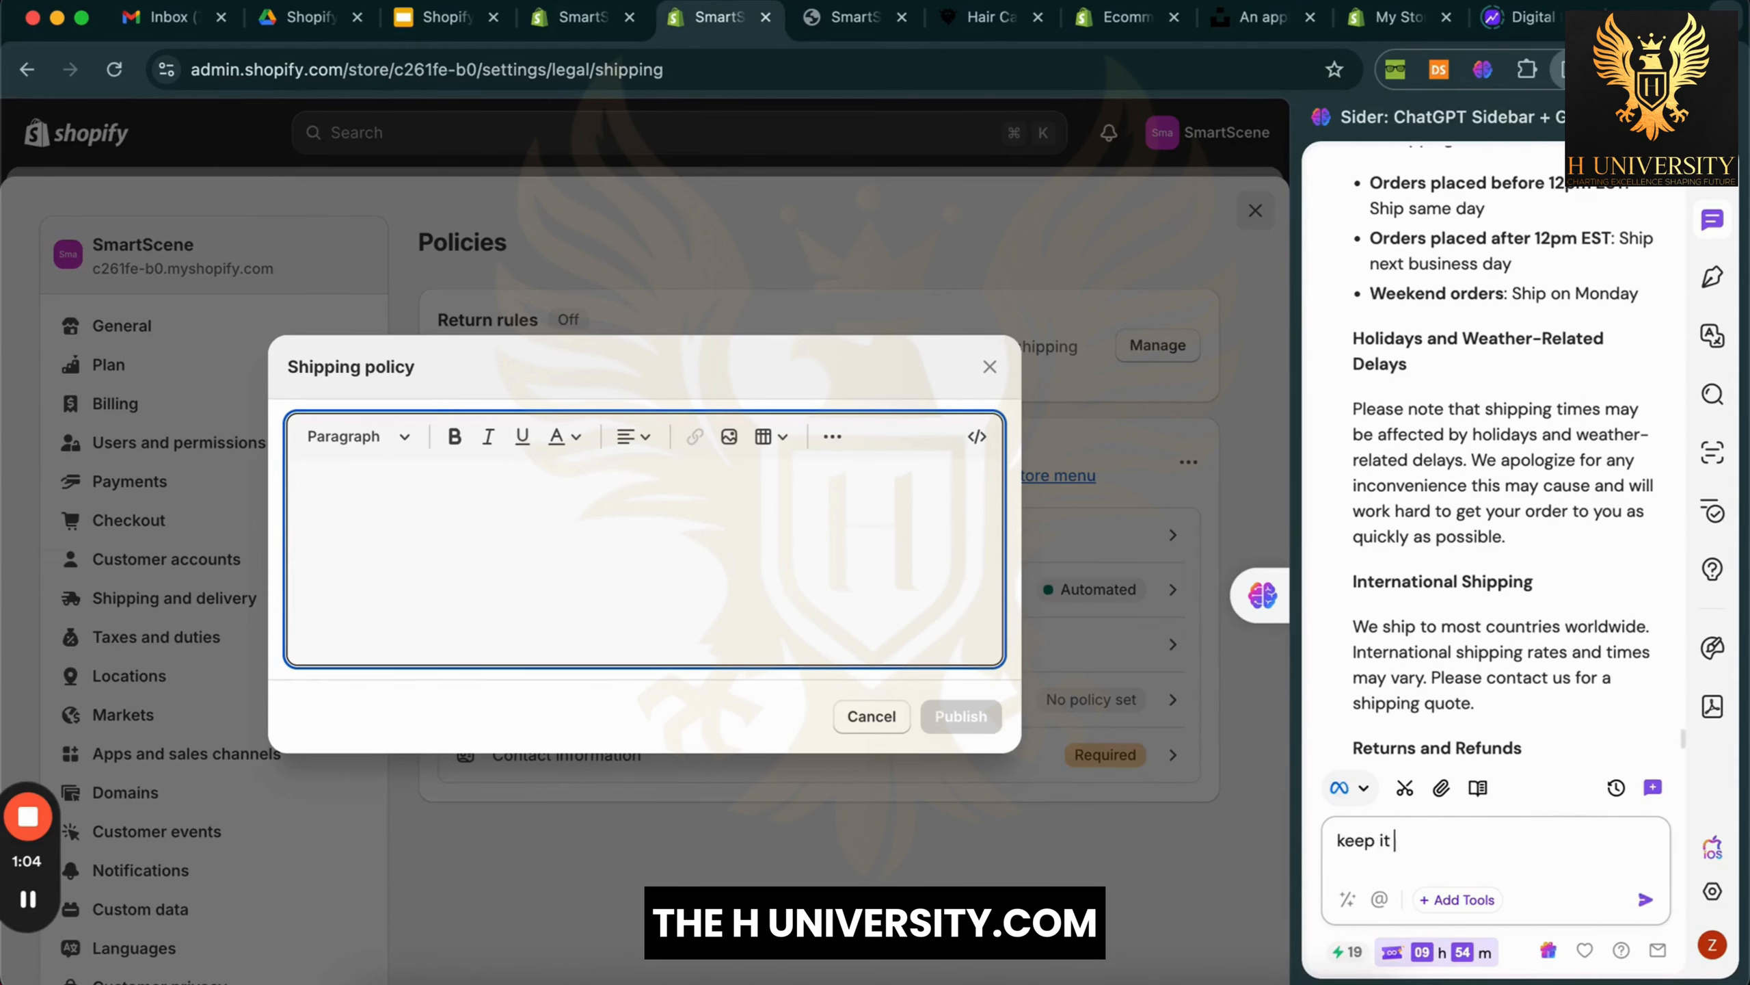
pyautogui.press('Return')
# Copy the shortened AI text from the chat into the shipping policy
pyautogui.moveTo(1353, 166); pyautogui.dragTo(1640, 592)
pyautogui.press('super+c')
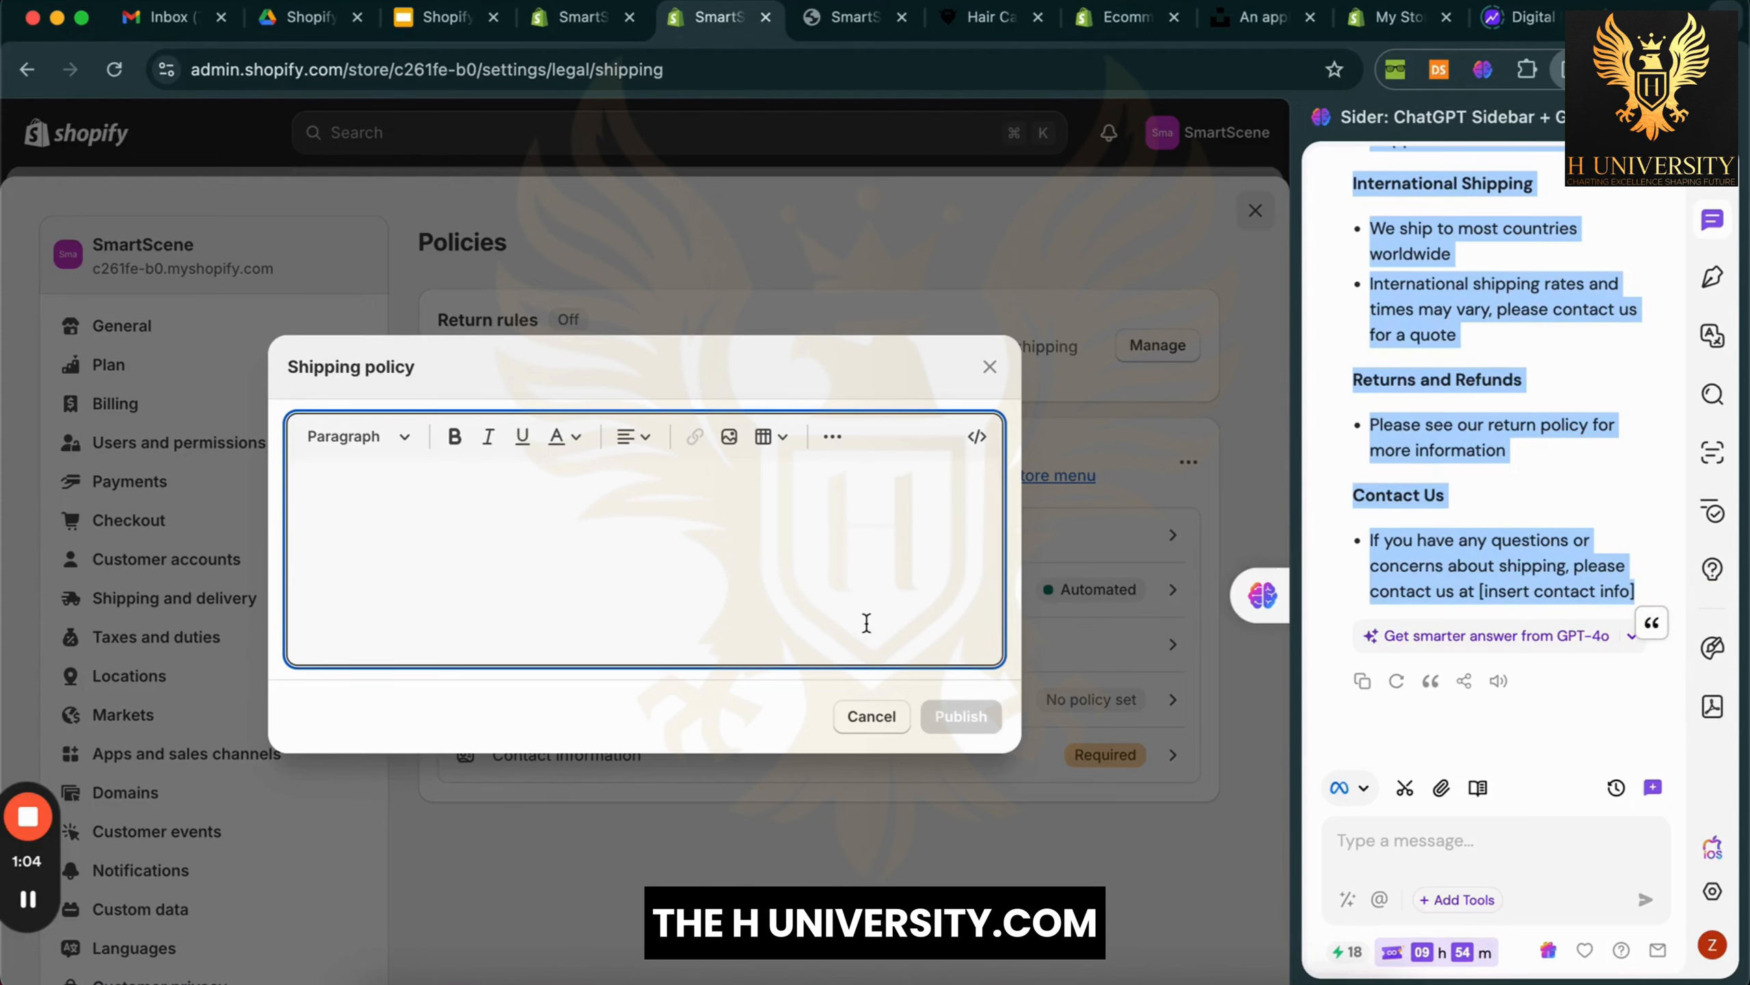
pyautogui.click(867, 618)
pyautogui.press('super+v')
pyautogui.scroll(1, 672, 570)
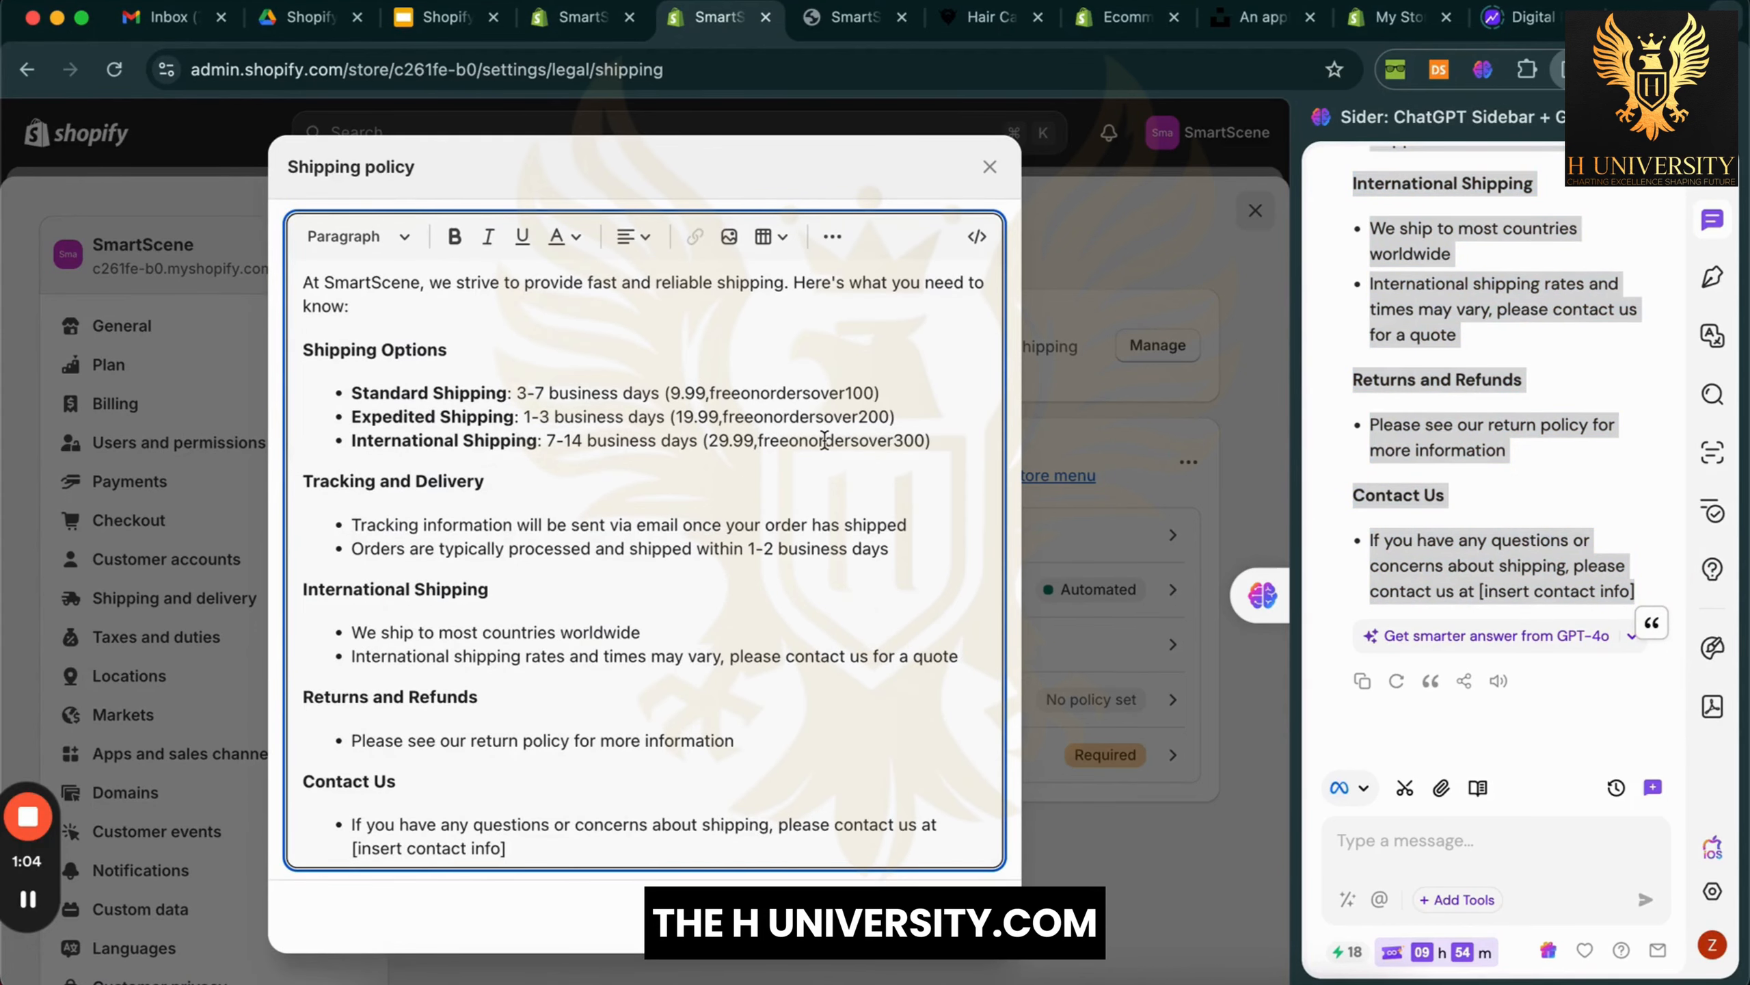
# Delete the Shipping Options section with its standard, expedited and international rates from the shipping policy
pyautogui.moveTo(931, 440); pyautogui.dragTo(510, 315)
pyautogui.press('BackSpace')
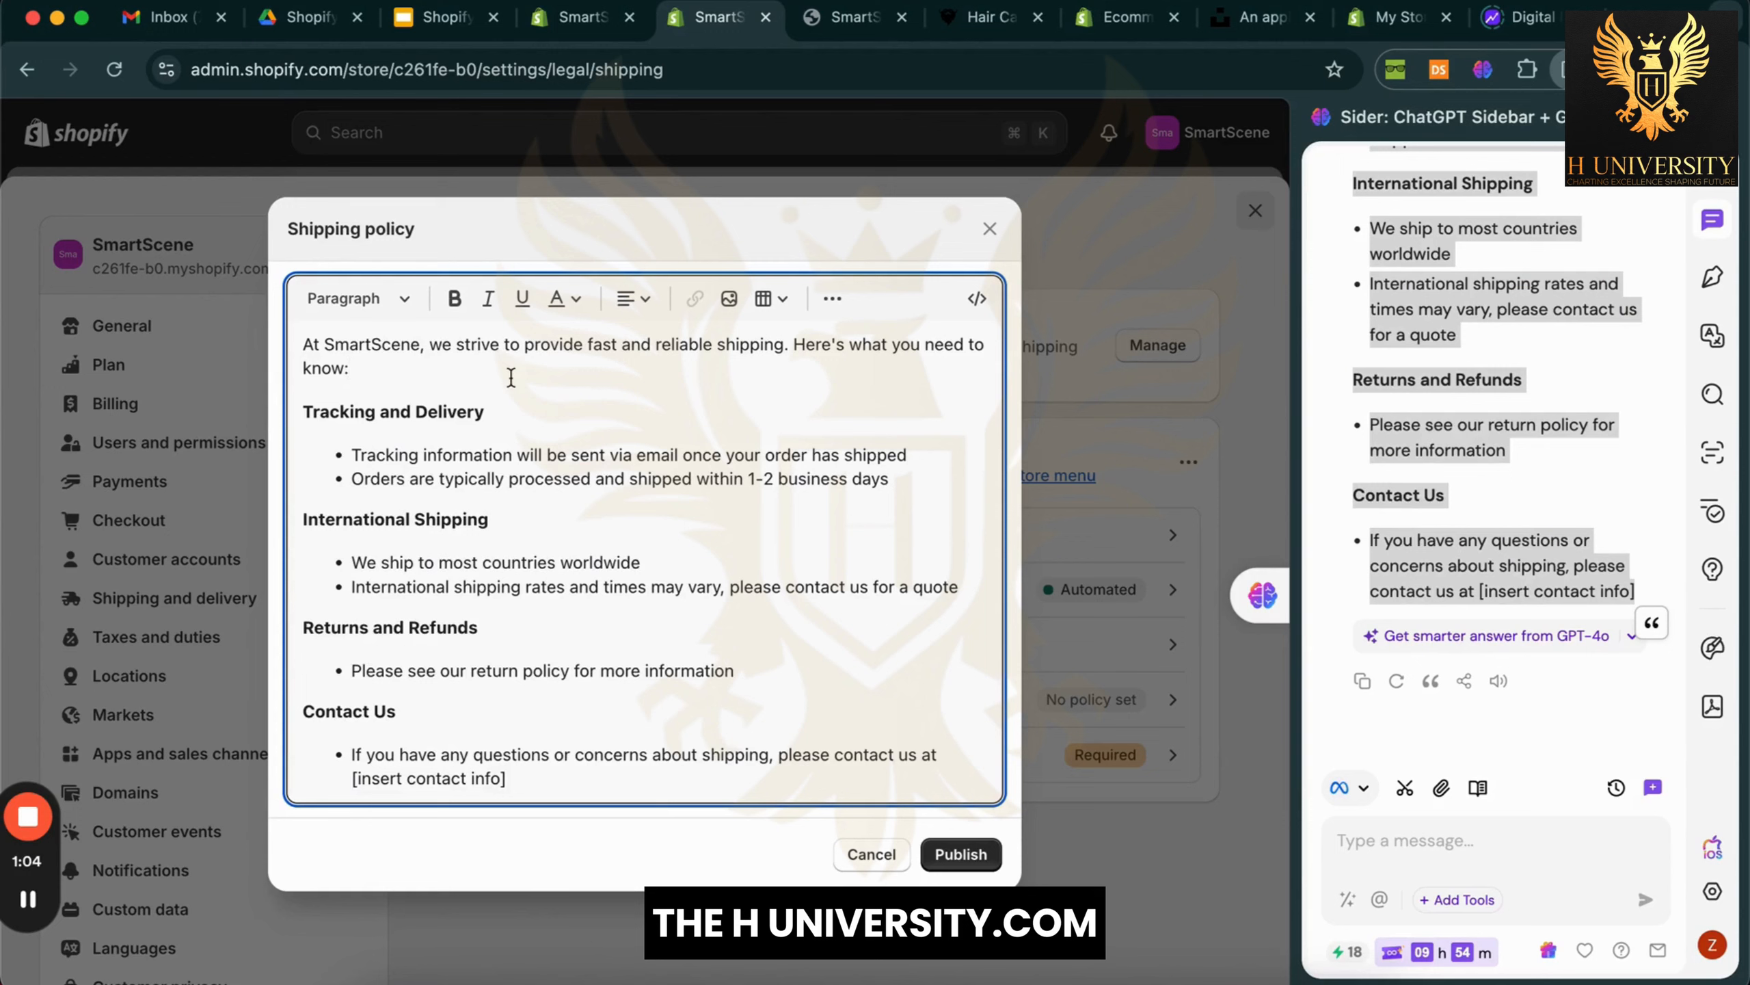
pyautogui.click(575, 586)
pyautogui.click(620, 715)
pyautogui.click(636, 775)
# Replace "at [insert contact info]" at the end of the shipping policy with a full stop, and publish the policy
pyautogui.moveTo(922, 750); pyautogui.dragTo(932, 770)
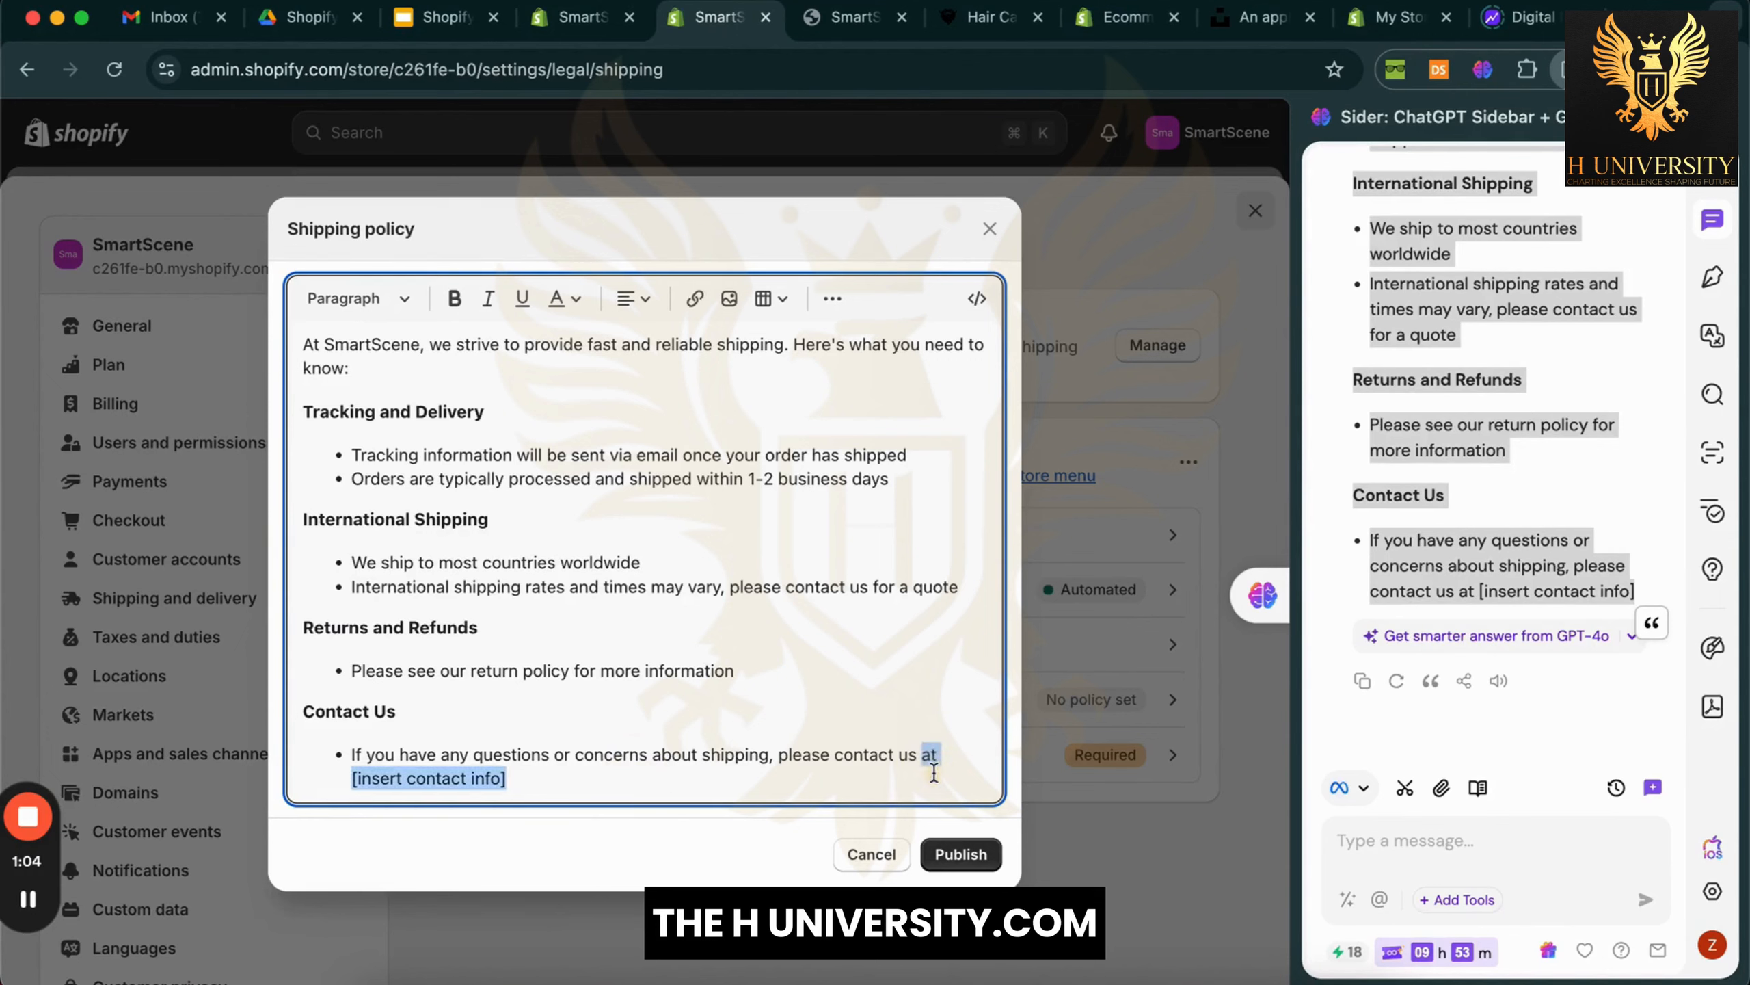
pyautogui.press('BackSpace')
pyautogui.write('.')
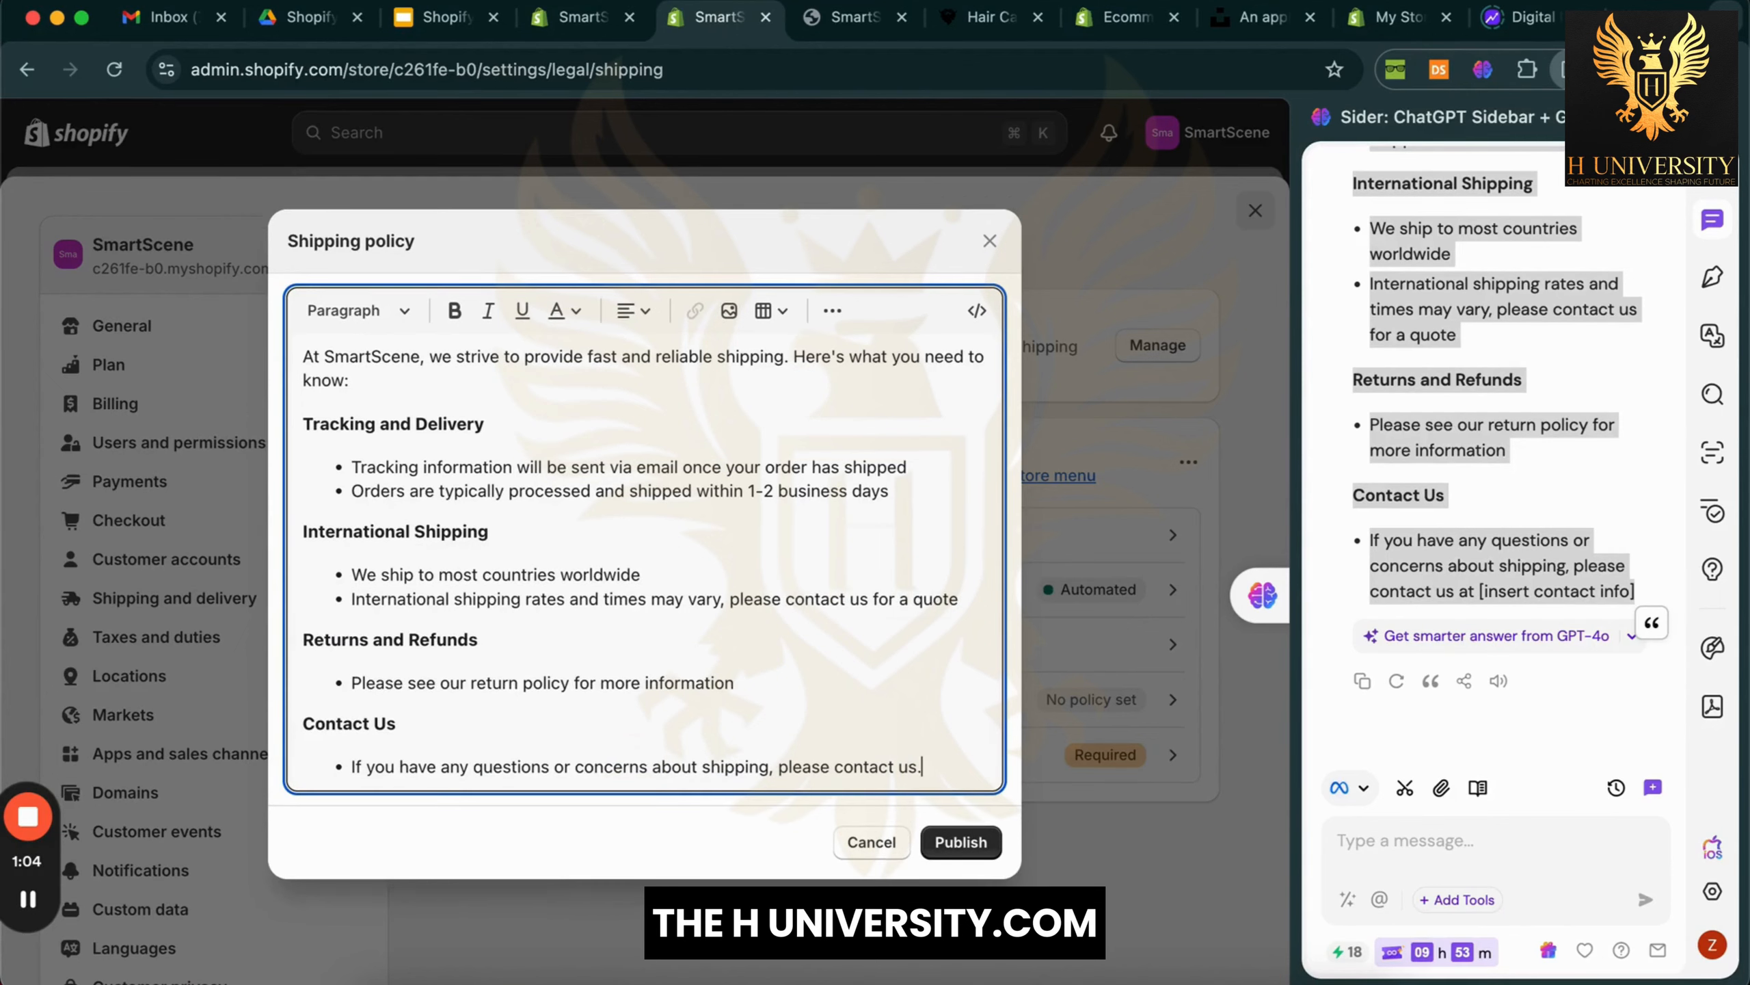
pyautogui.click(982, 828)
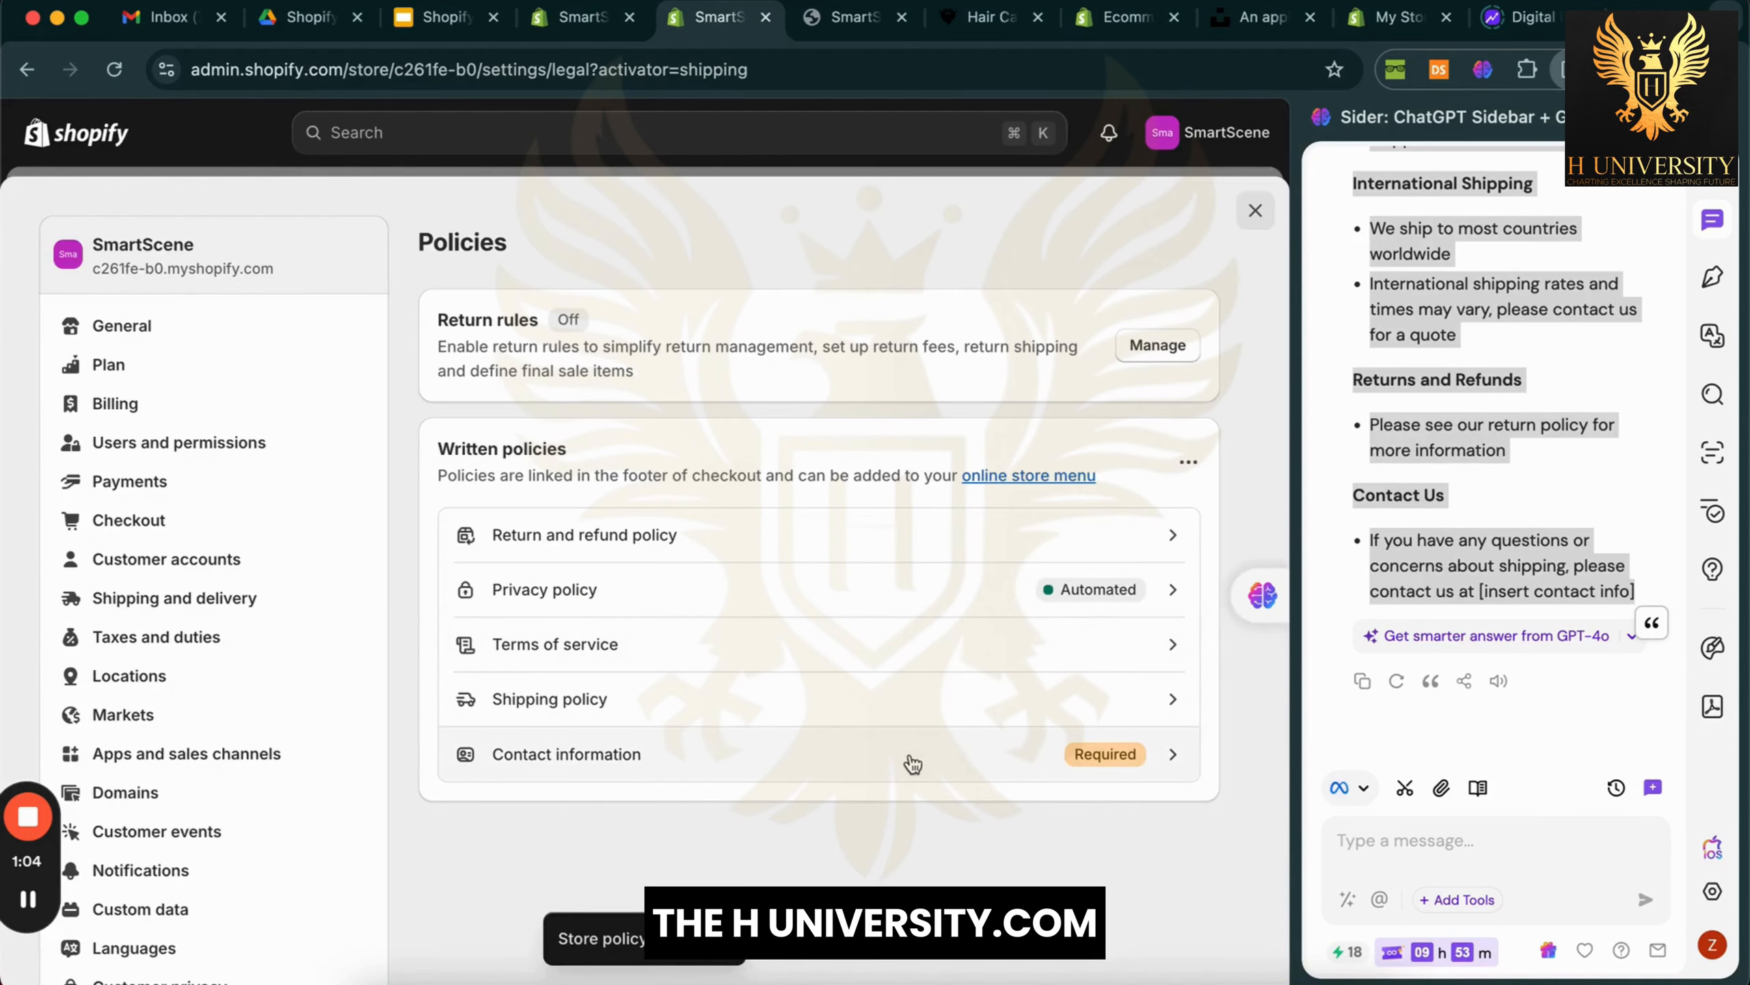
# Open the Main menu in the online store's navigation settings and compare it with the storefront's header menu
pyautogui.click(1096, 775)
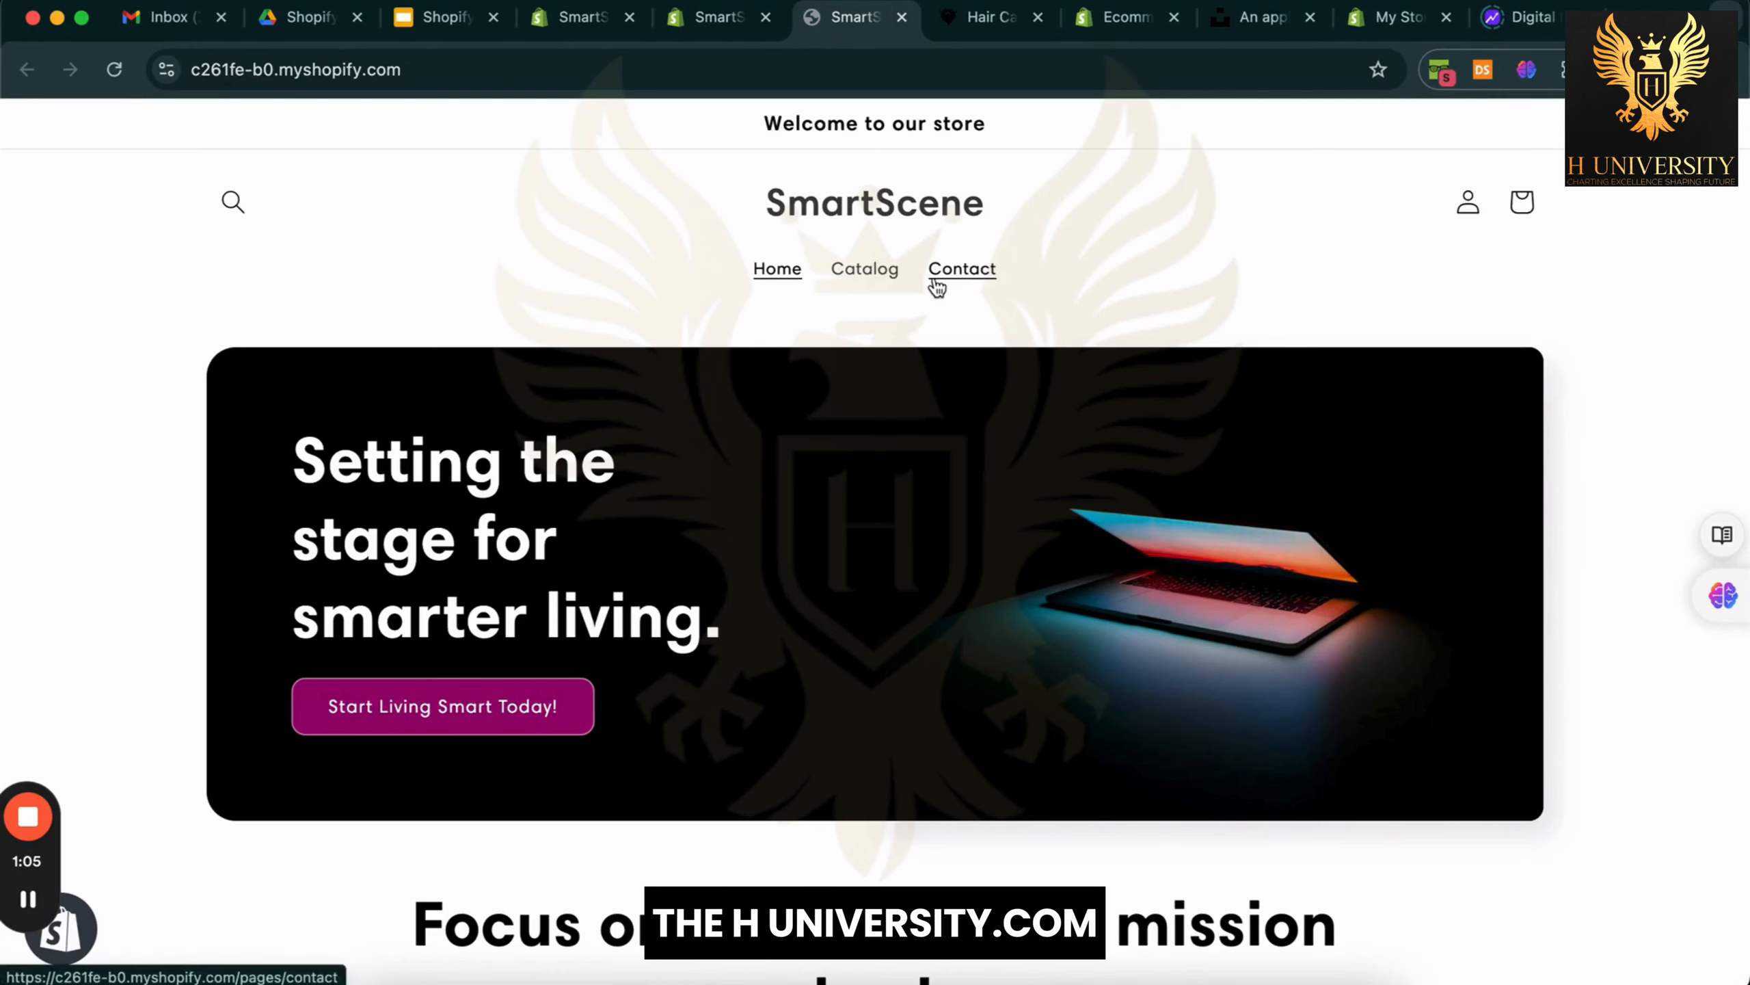
pyautogui.click(674, 27)
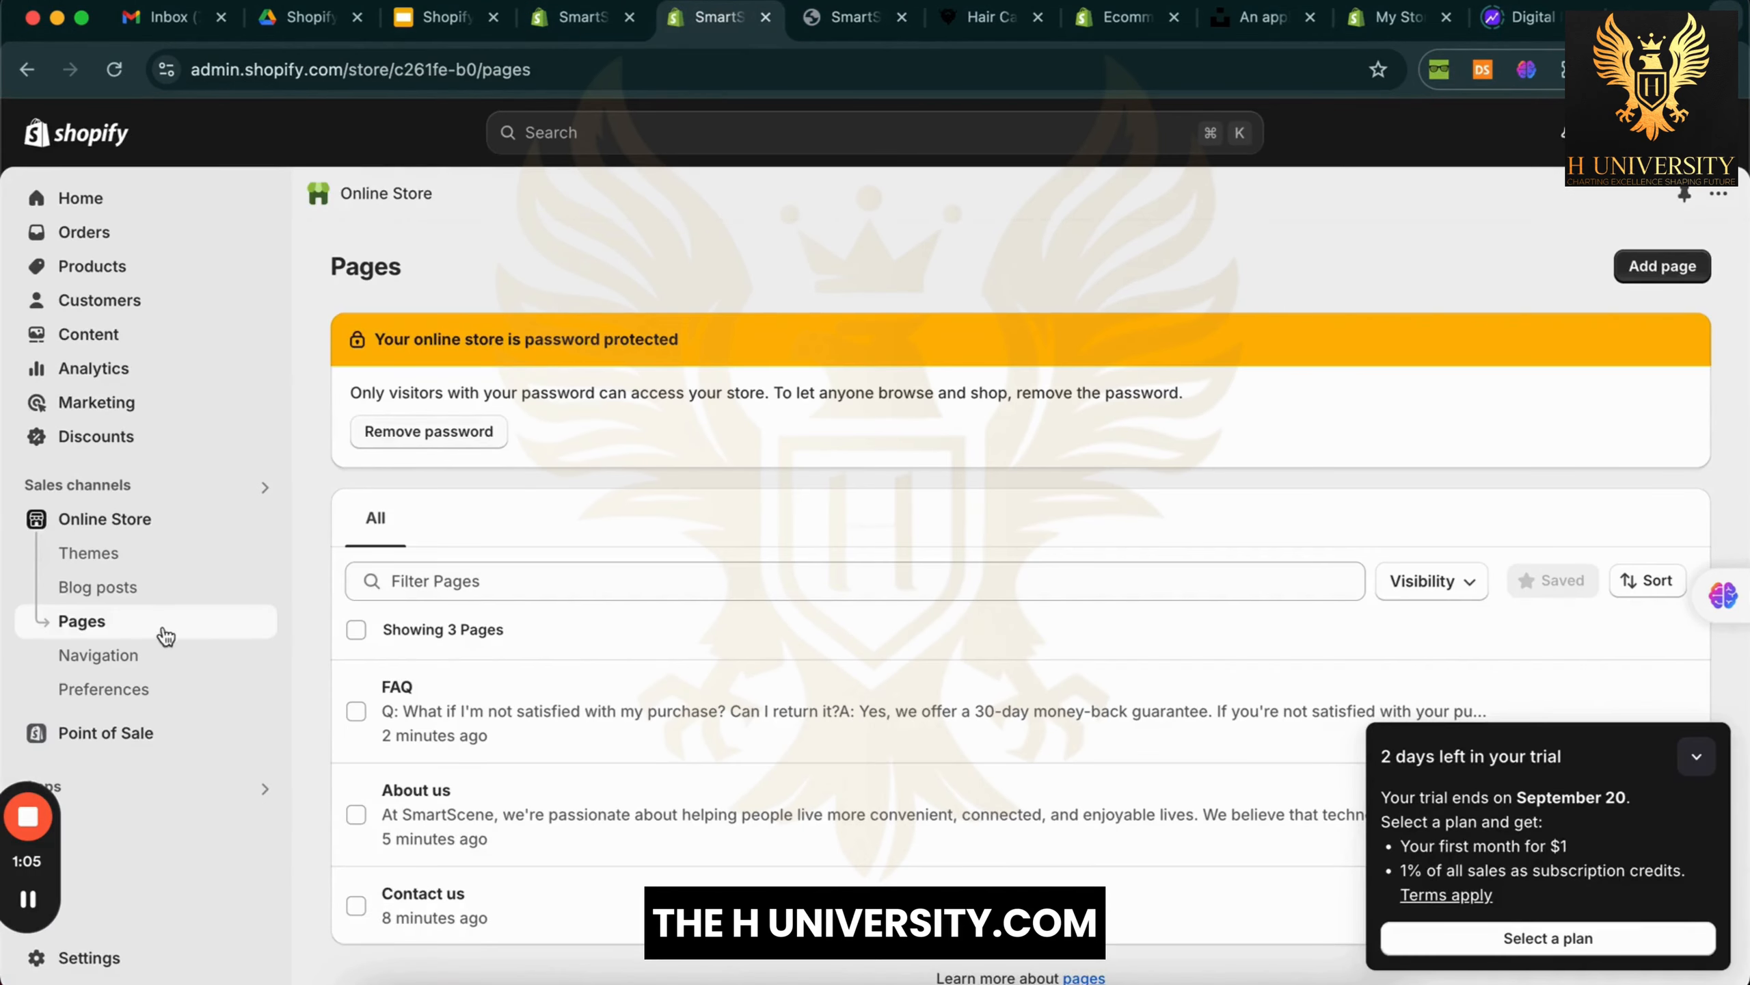
pyautogui.click(144, 658)
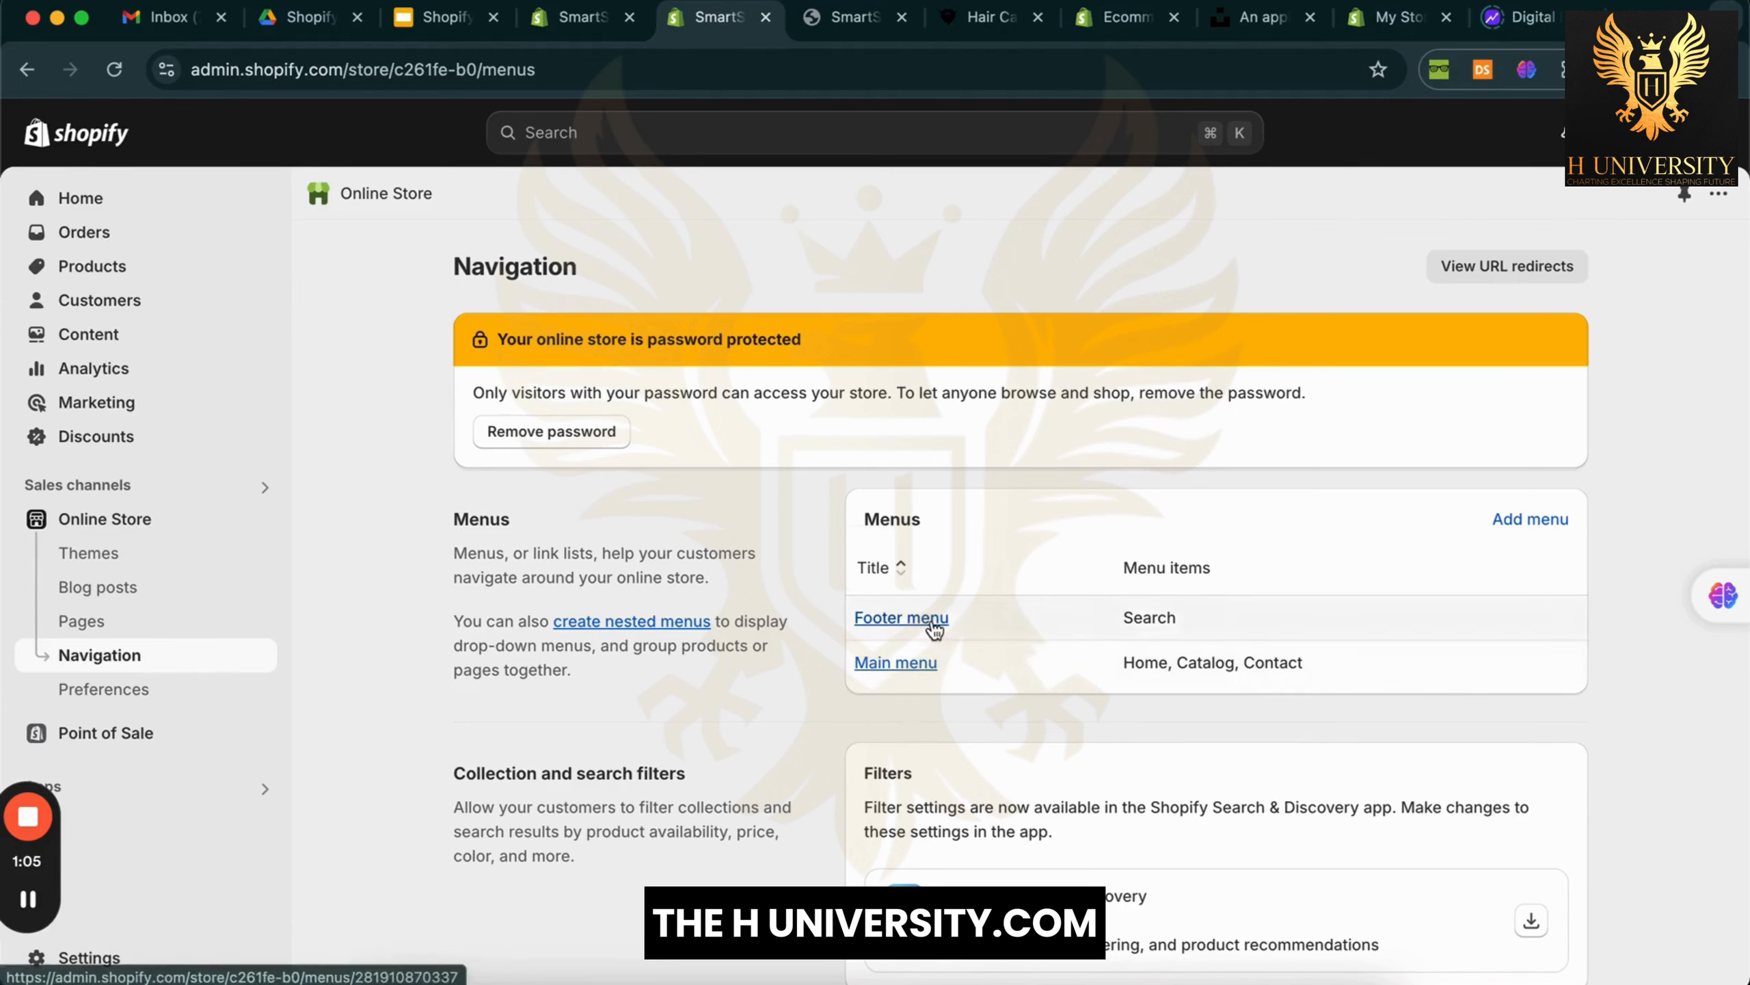
pyautogui.click(855, 16)
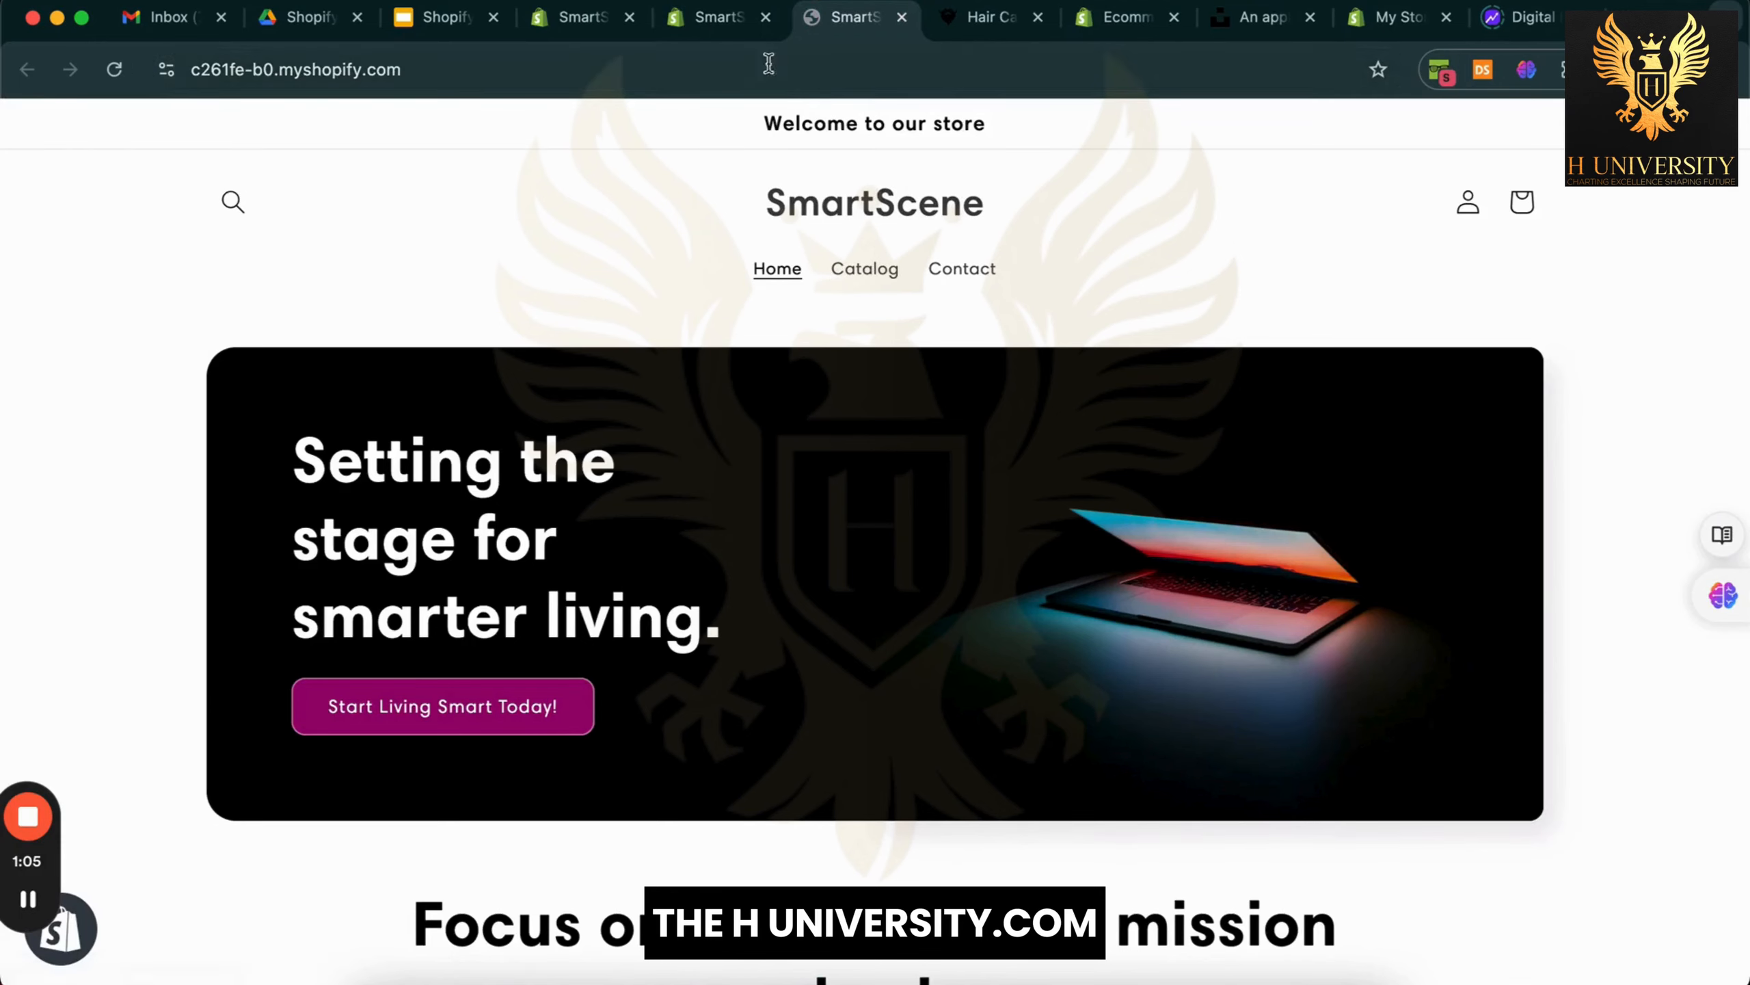
pyautogui.click(717, 17)
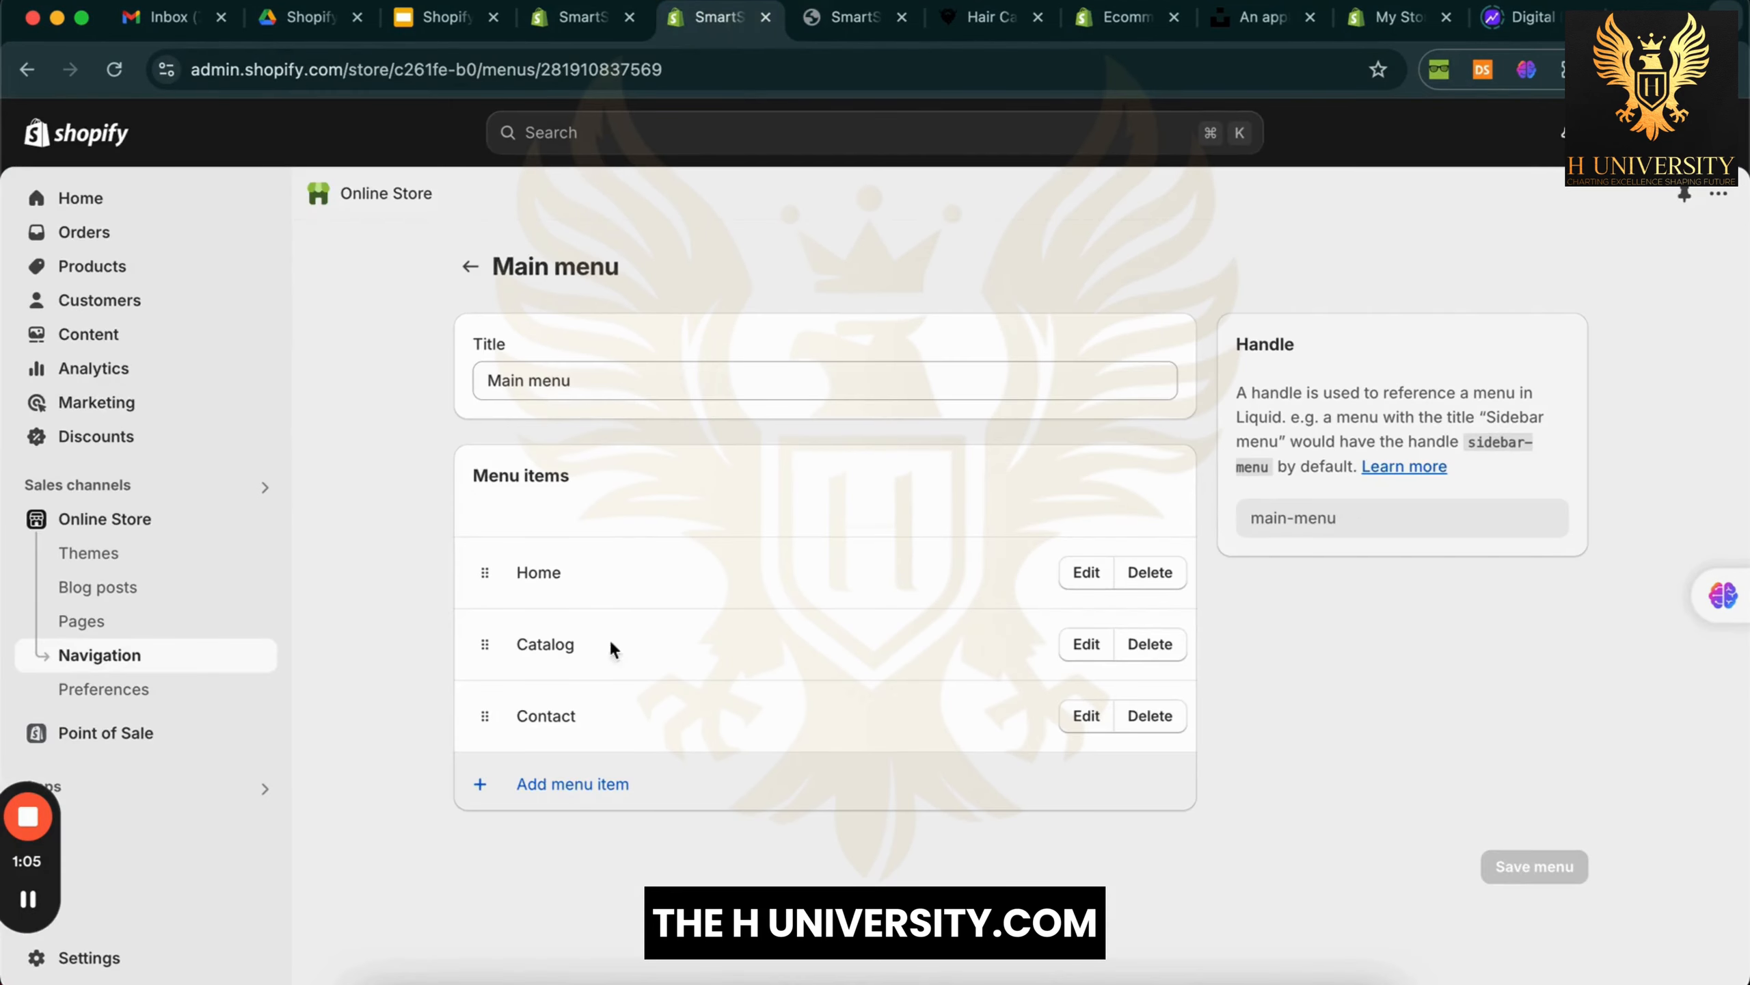
# Rename the Catalog item of the main menu to "Shop"
pyautogui.click(1085, 650)
pyautogui.tripleClick(1516, 299)
pyautogui.write('Shop')
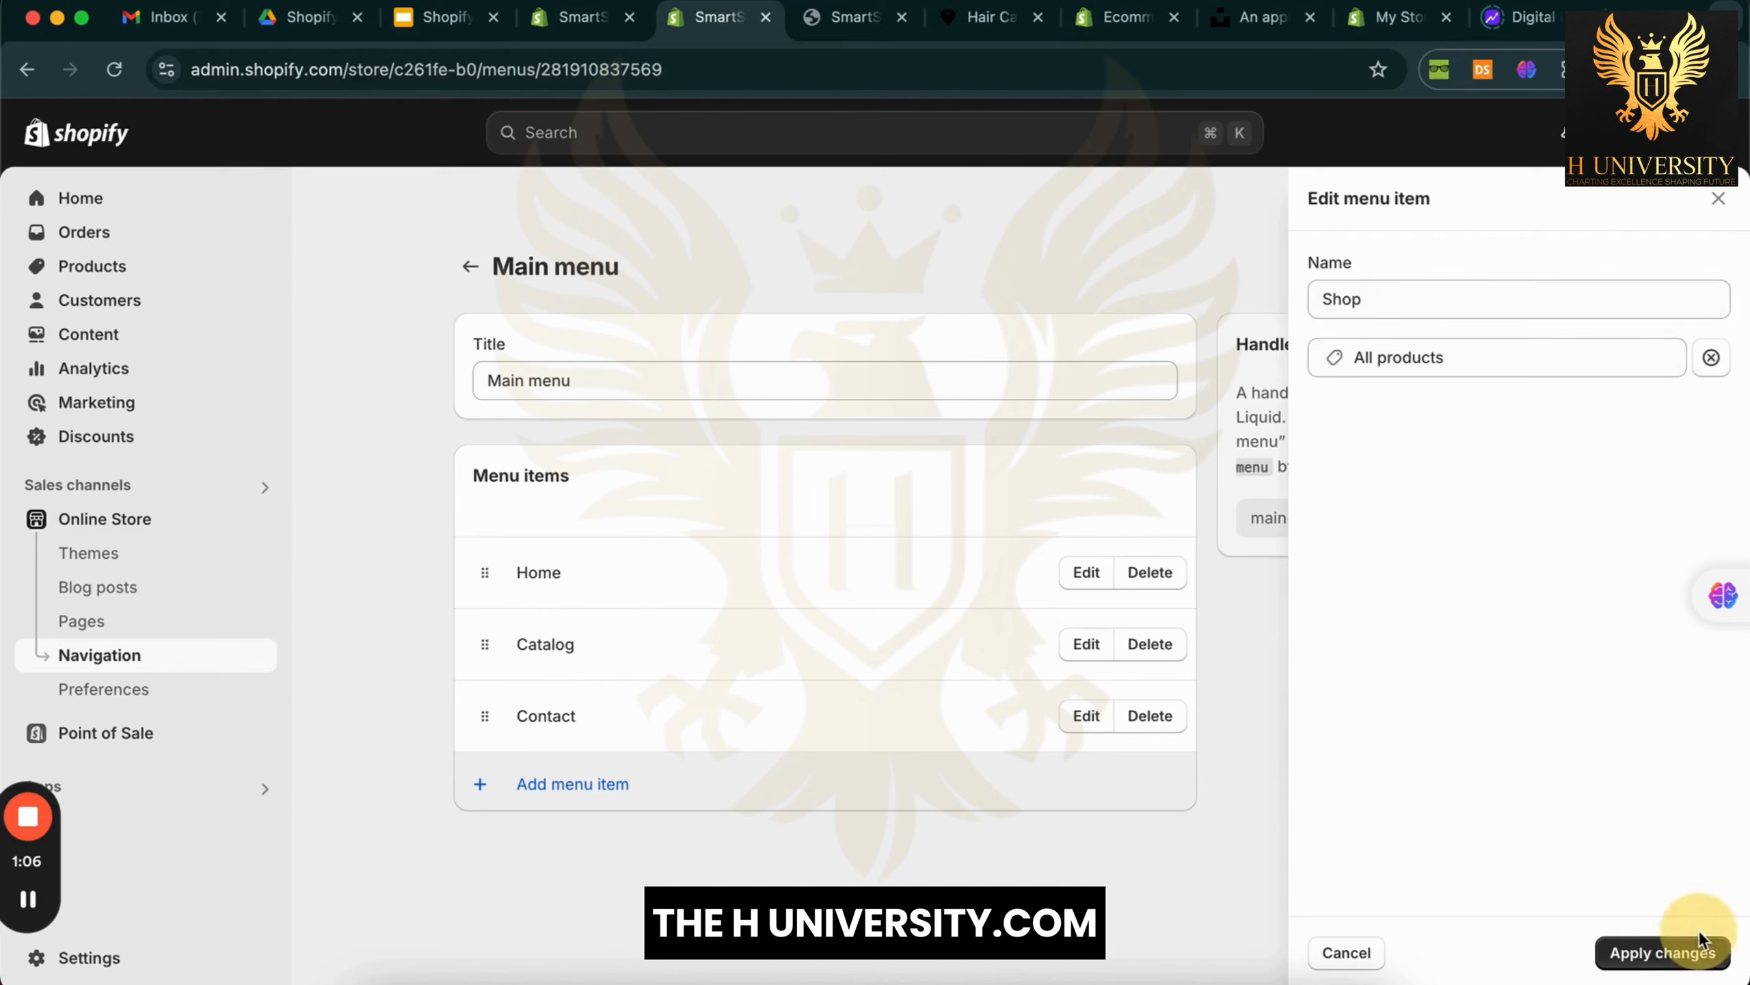
pyautogui.click(1702, 952)
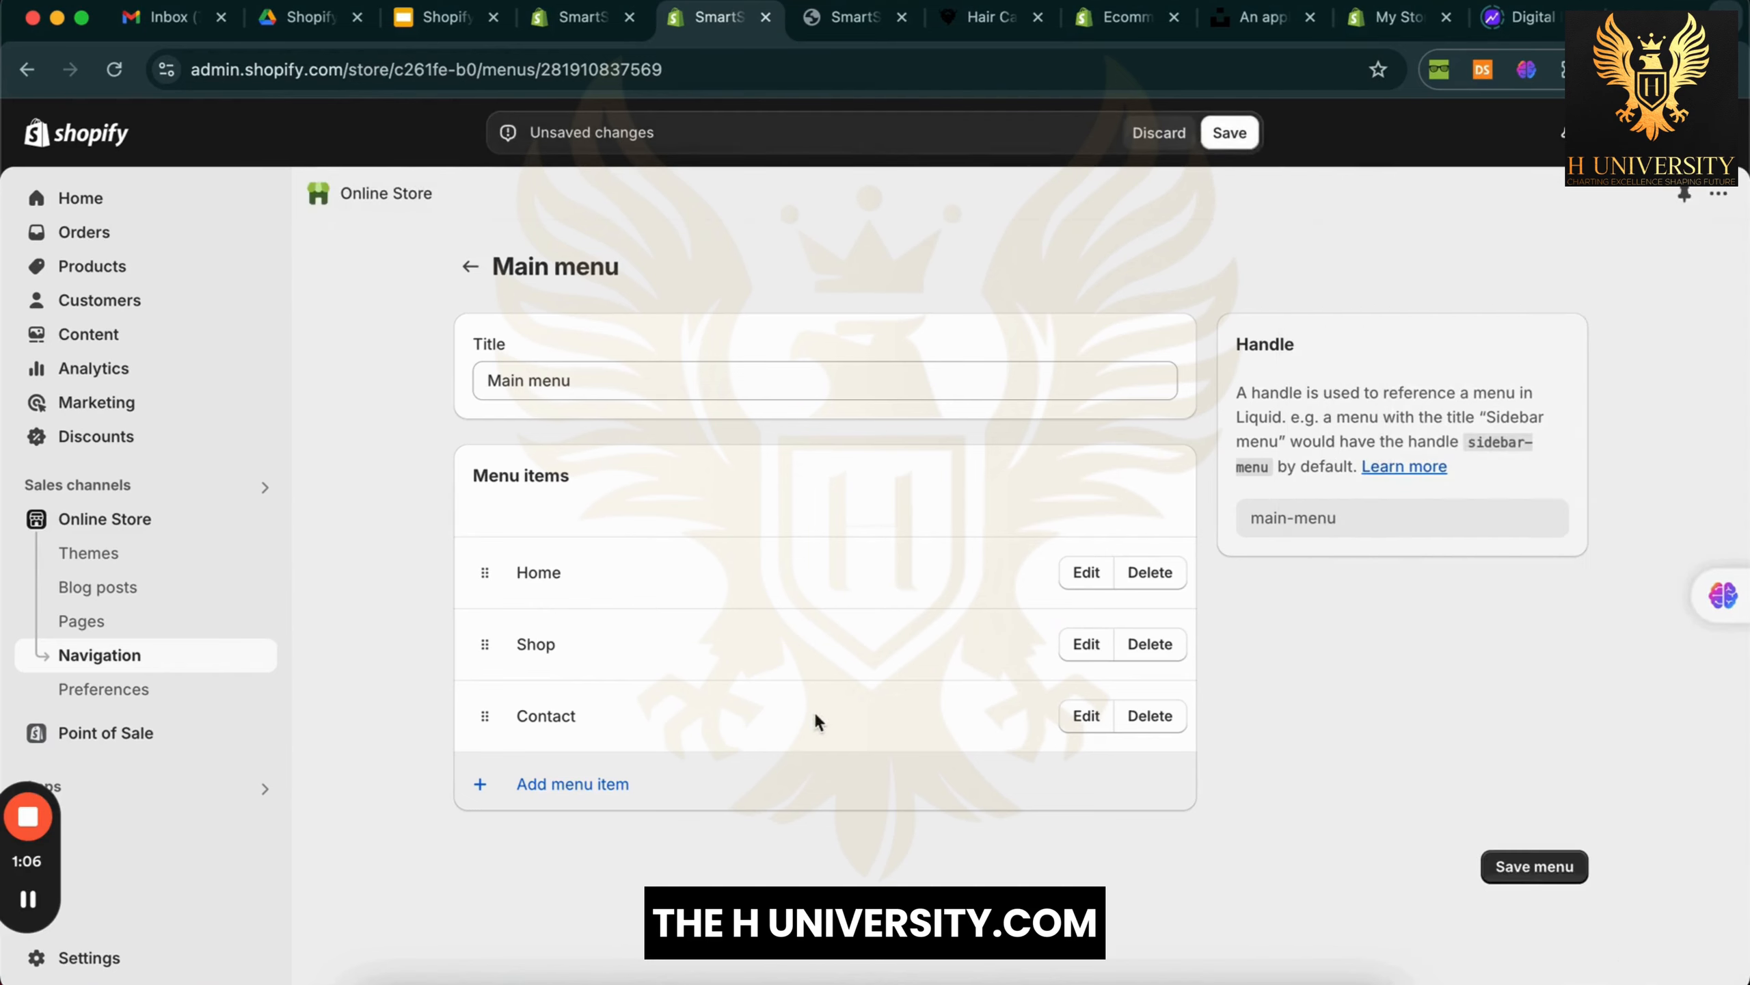
# Rename the Contact item of the main menu to "Contact us"
pyautogui.click(1086, 716)
pyautogui.click(1458, 303)
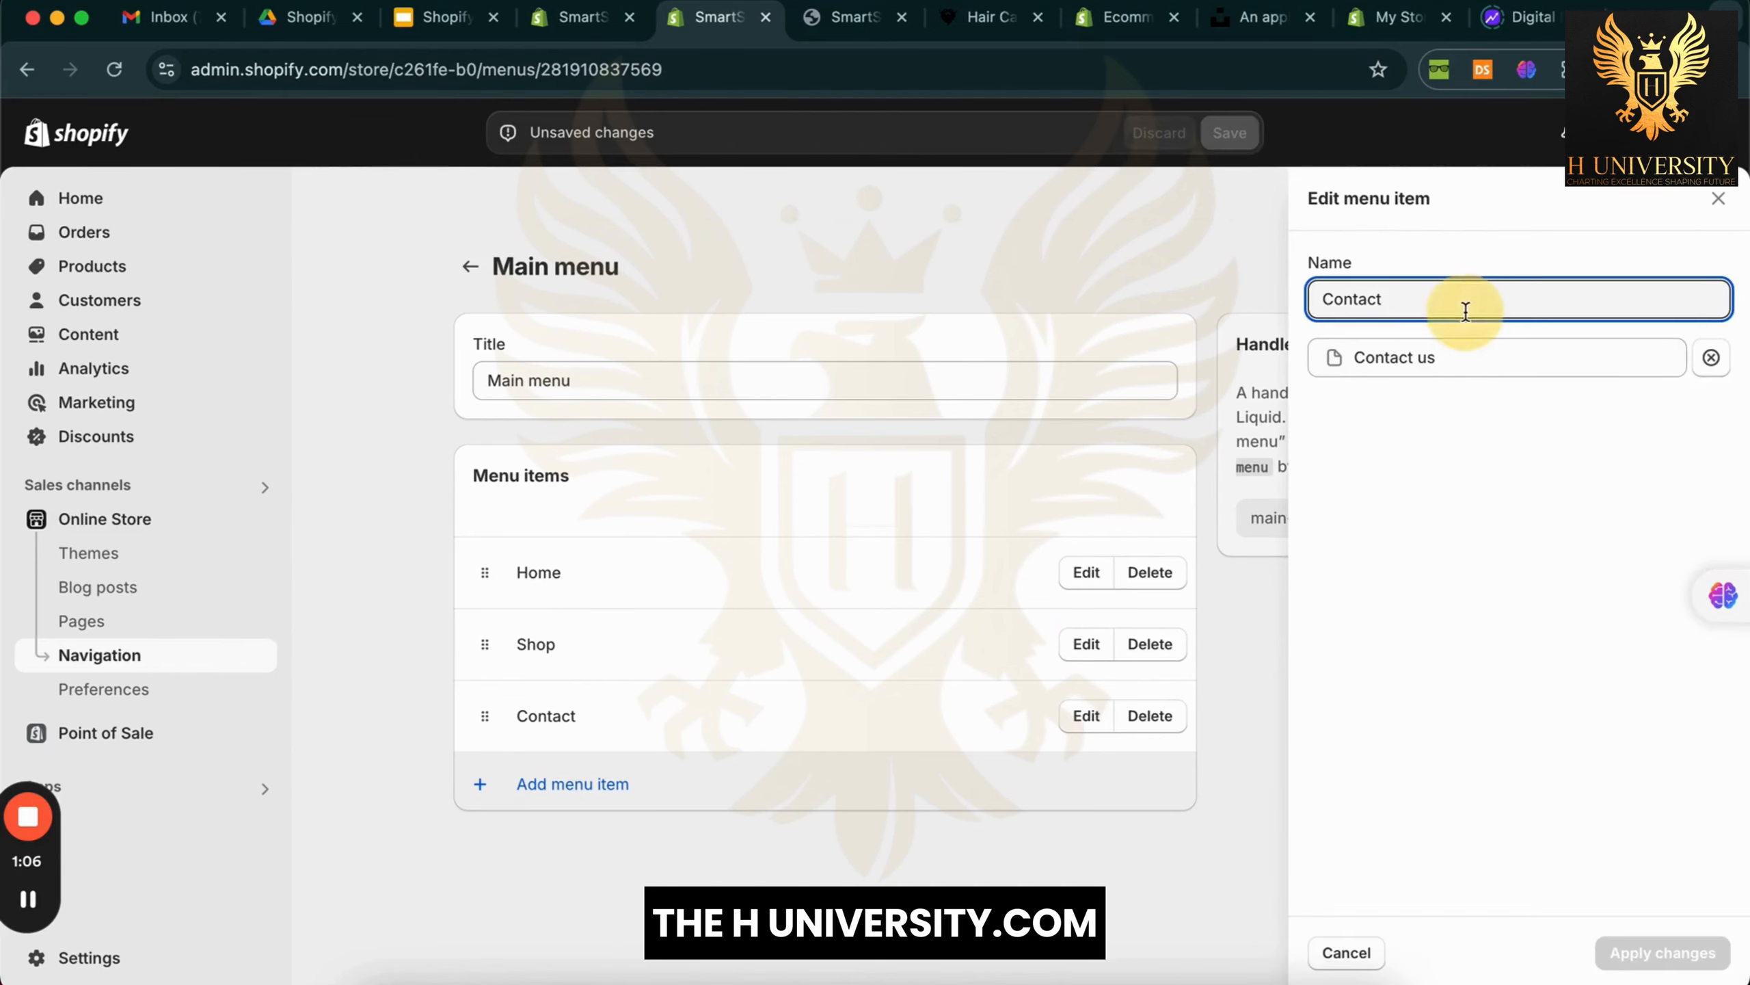
pyautogui.write('us')
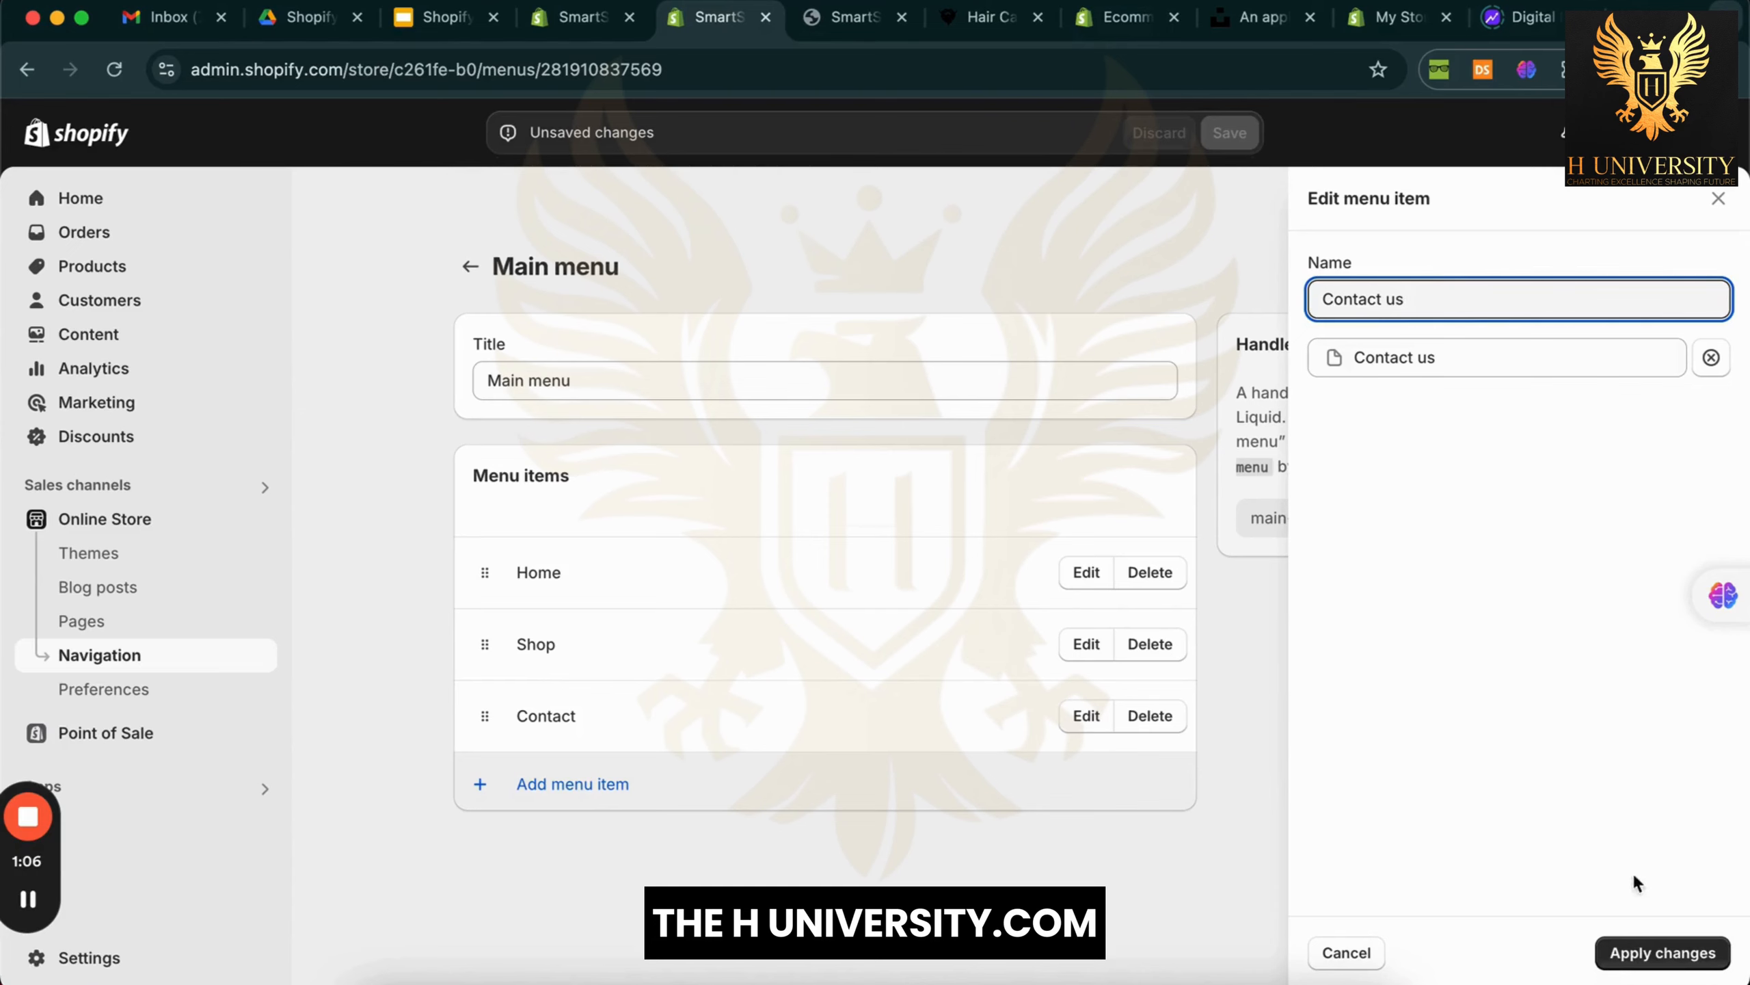
pyautogui.click(1661, 952)
# Add an "About us" item linked to the About us page to the main menu
pyautogui.click(920, 764)
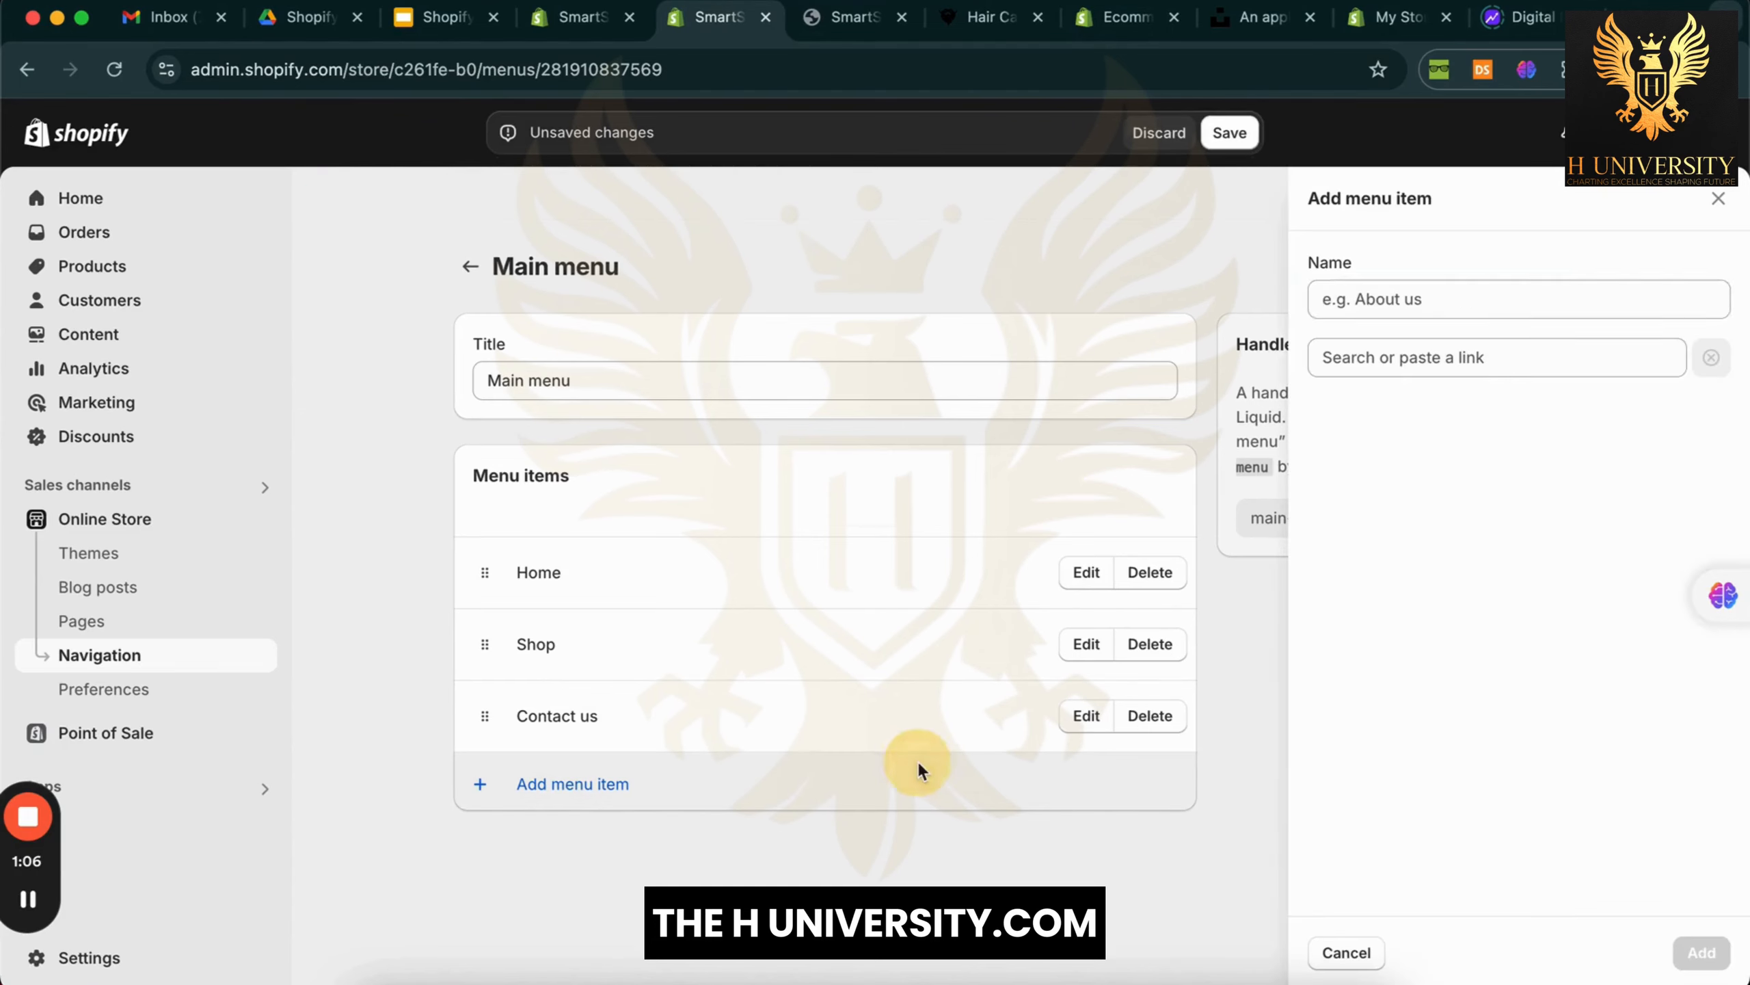
pyautogui.click(1563, 348)
pyautogui.click(1474, 628)
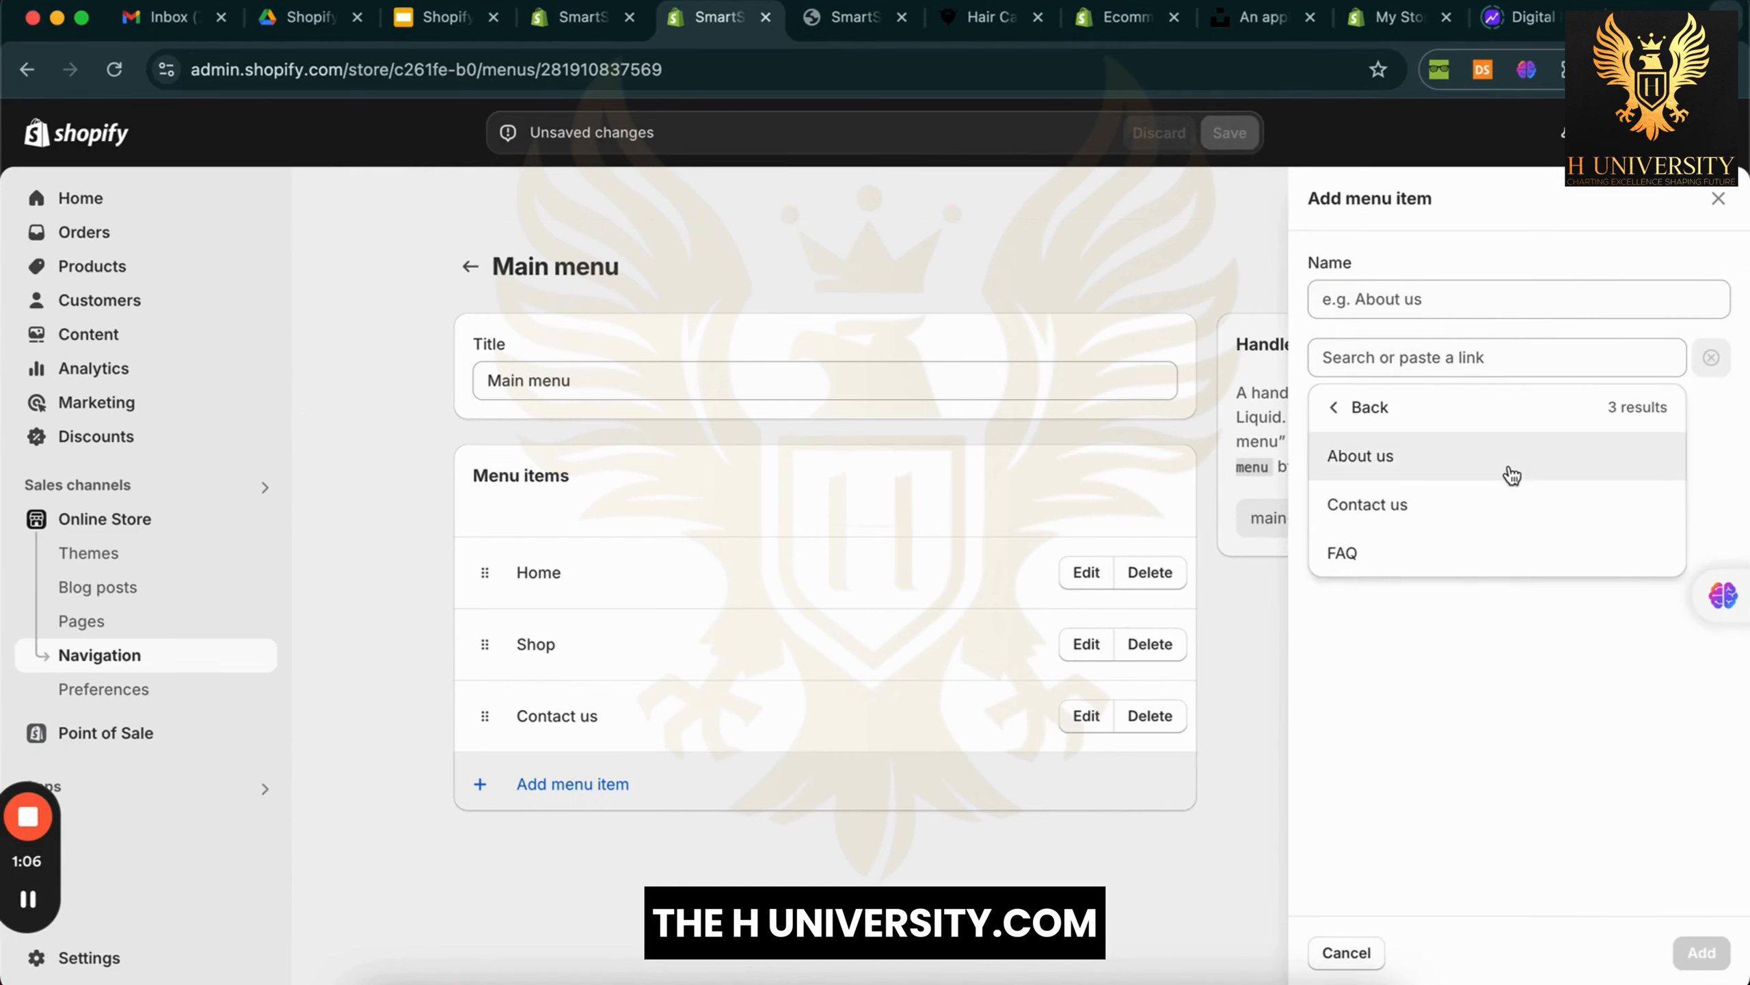
pyautogui.click(1508, 469)
pyautogui.click(1697, 952)
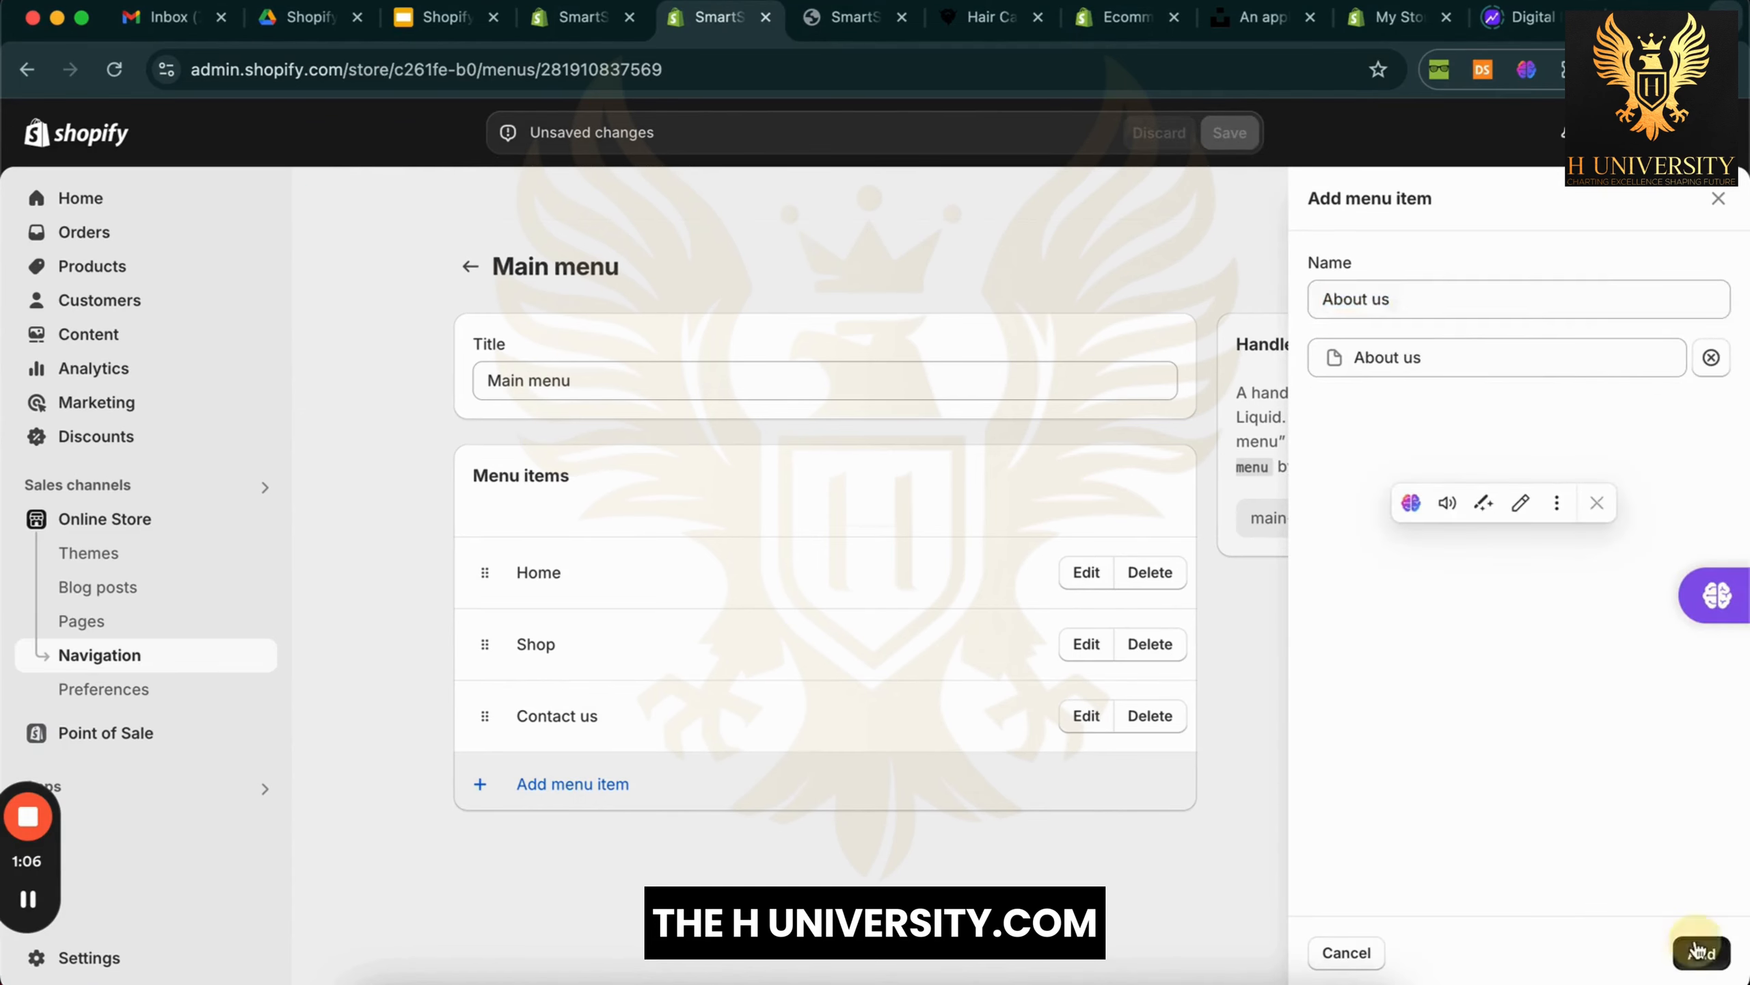